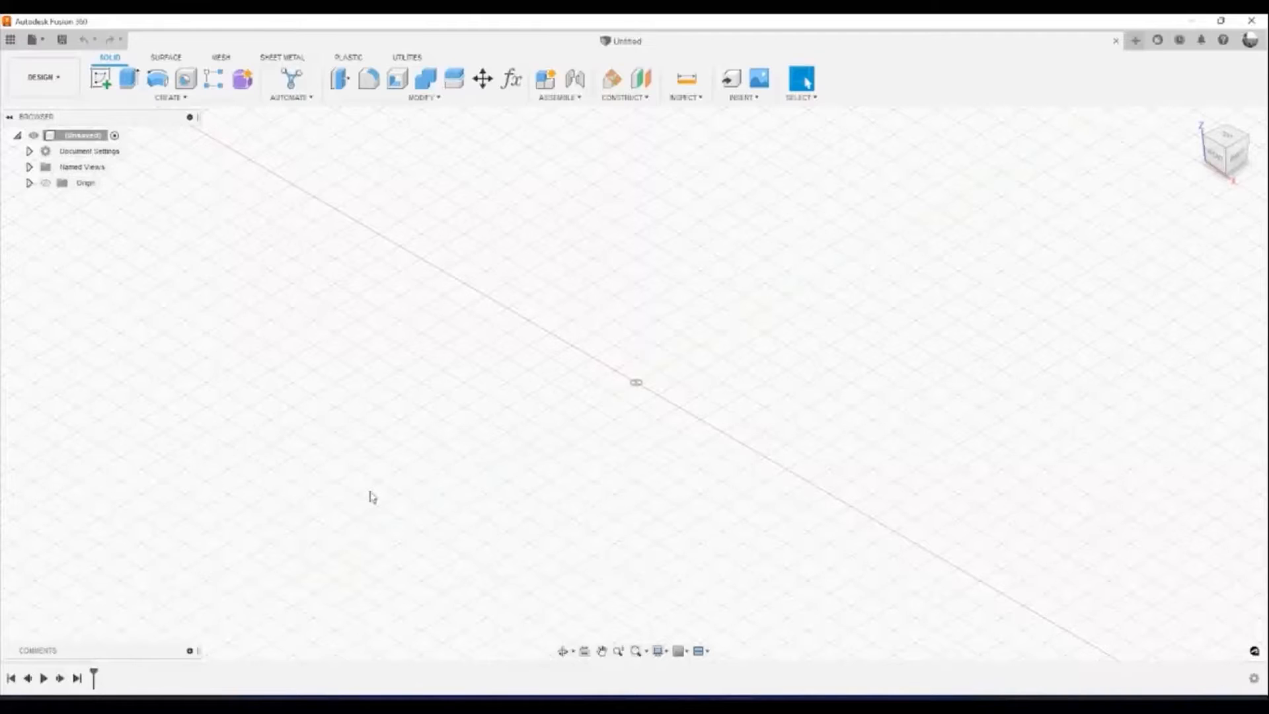
pyautogui.click(226, 653)
pyautogui.click(214, 651)
pyautogui.click(244, 654)
pyautogui.click(661, 652)
pyautogui.moveTo(690, 552)
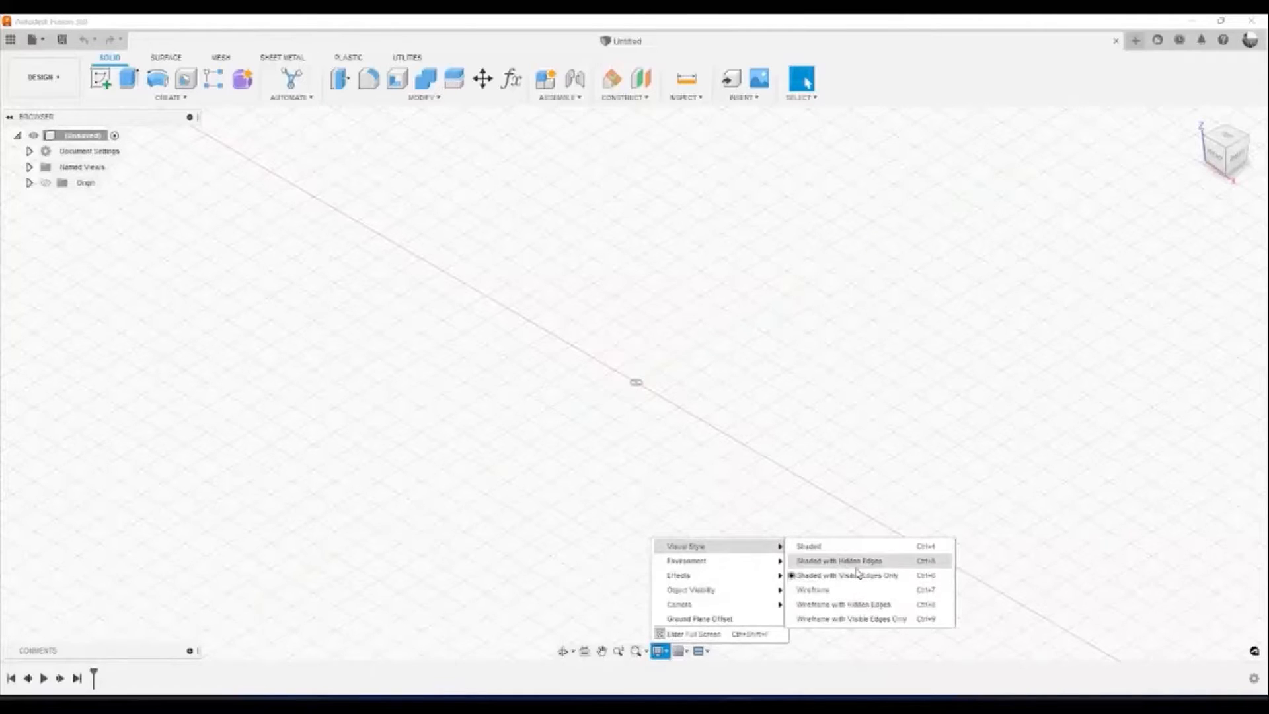
pyautogui.click(739, 461)
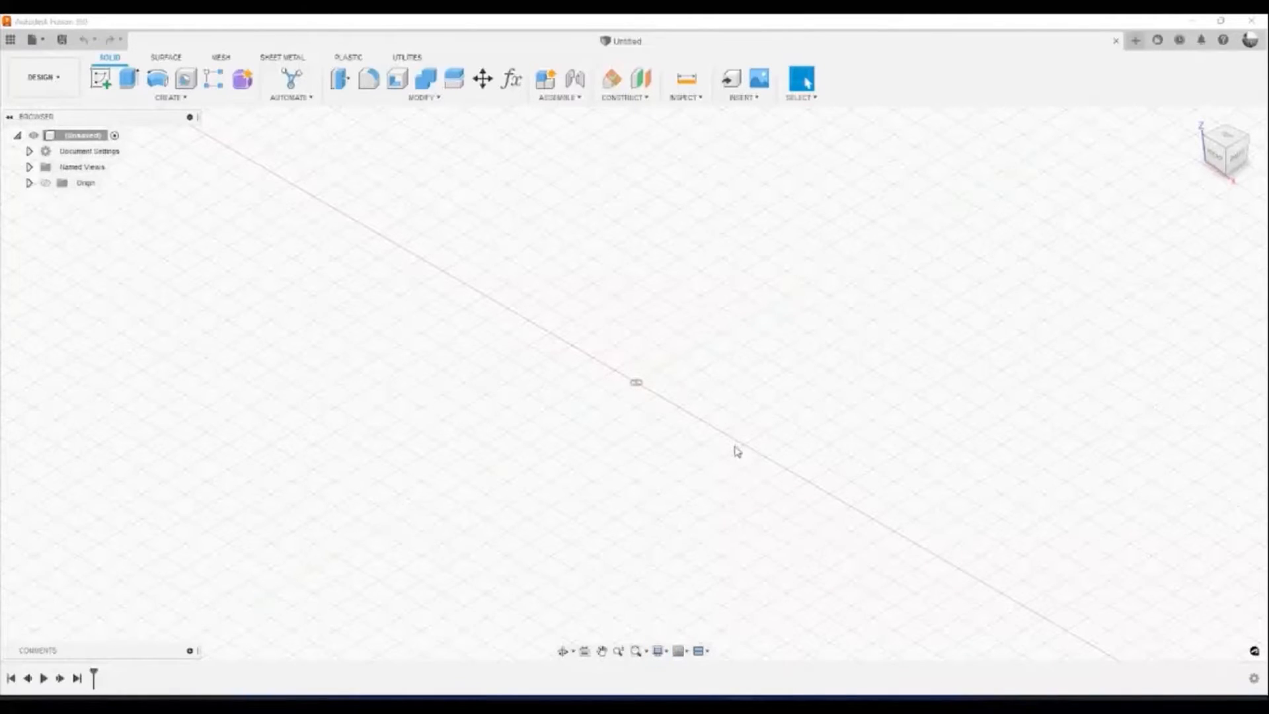
# Open the Digital Skills Camp project from the list of all projects.
pyautogui.click(11, 41)
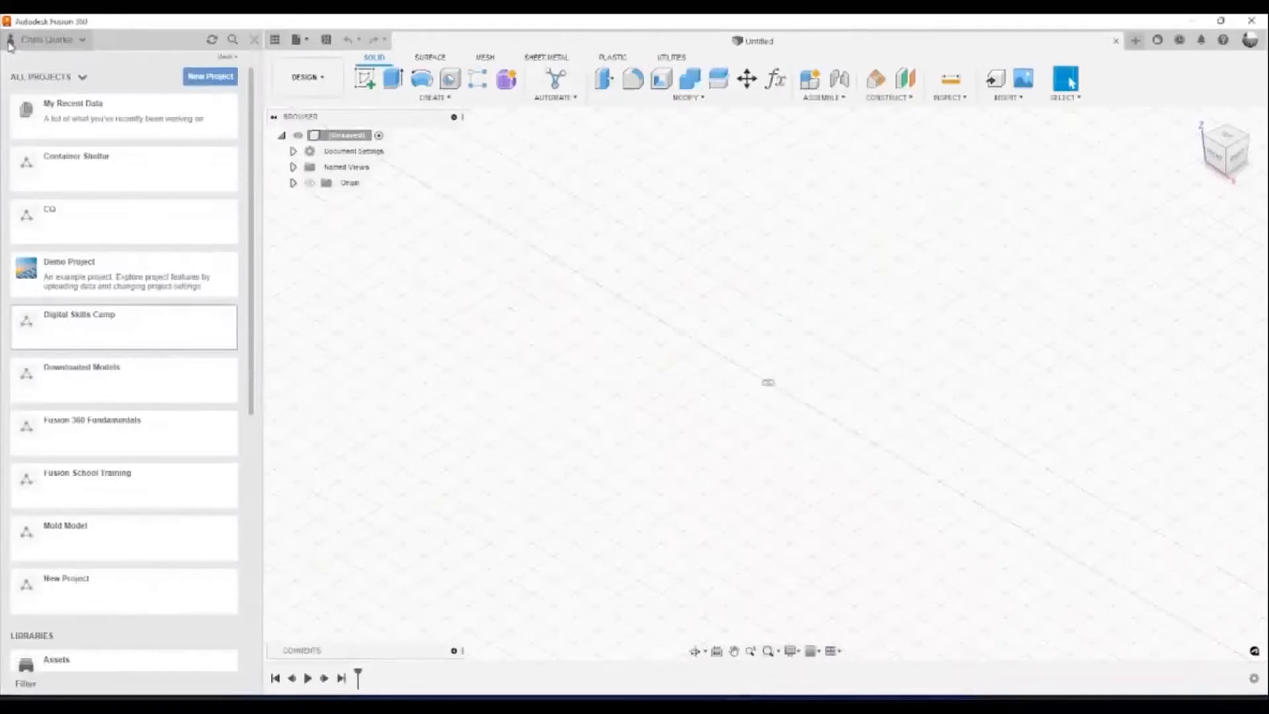
pyautogui.click(209, 77)
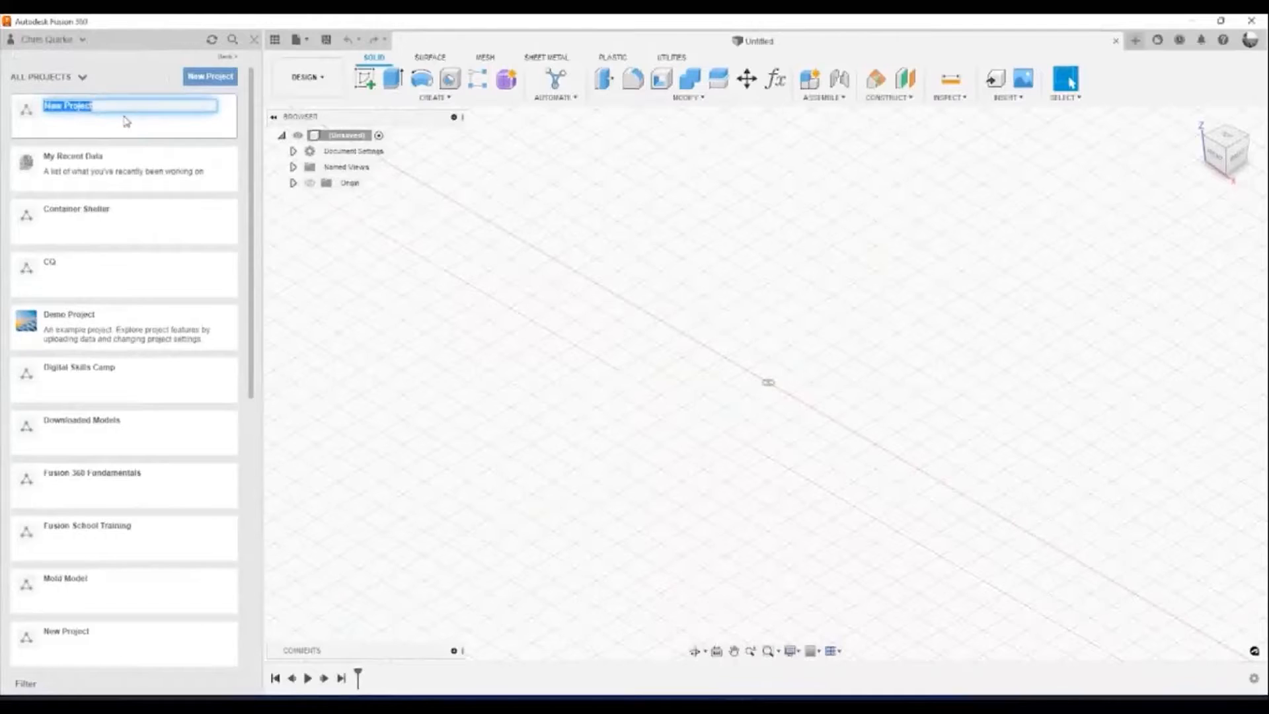
pyautogui.press('Escape')
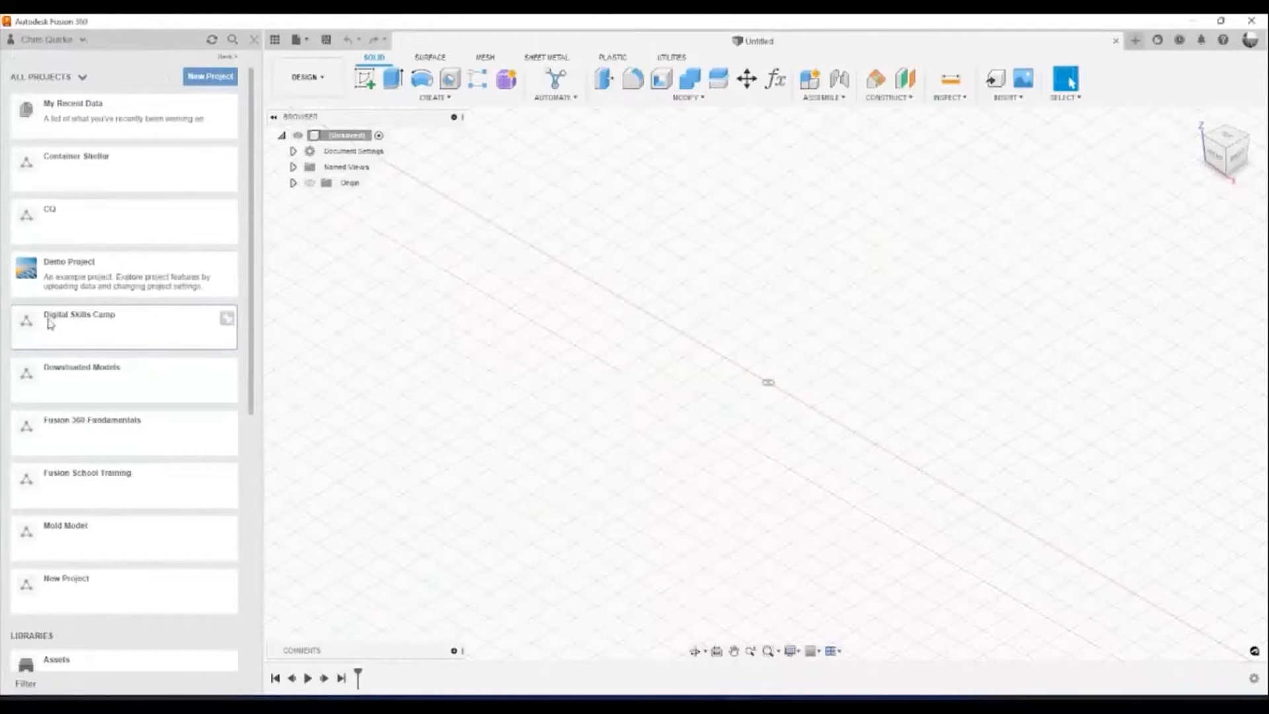
pyautogui.click(129, 322)
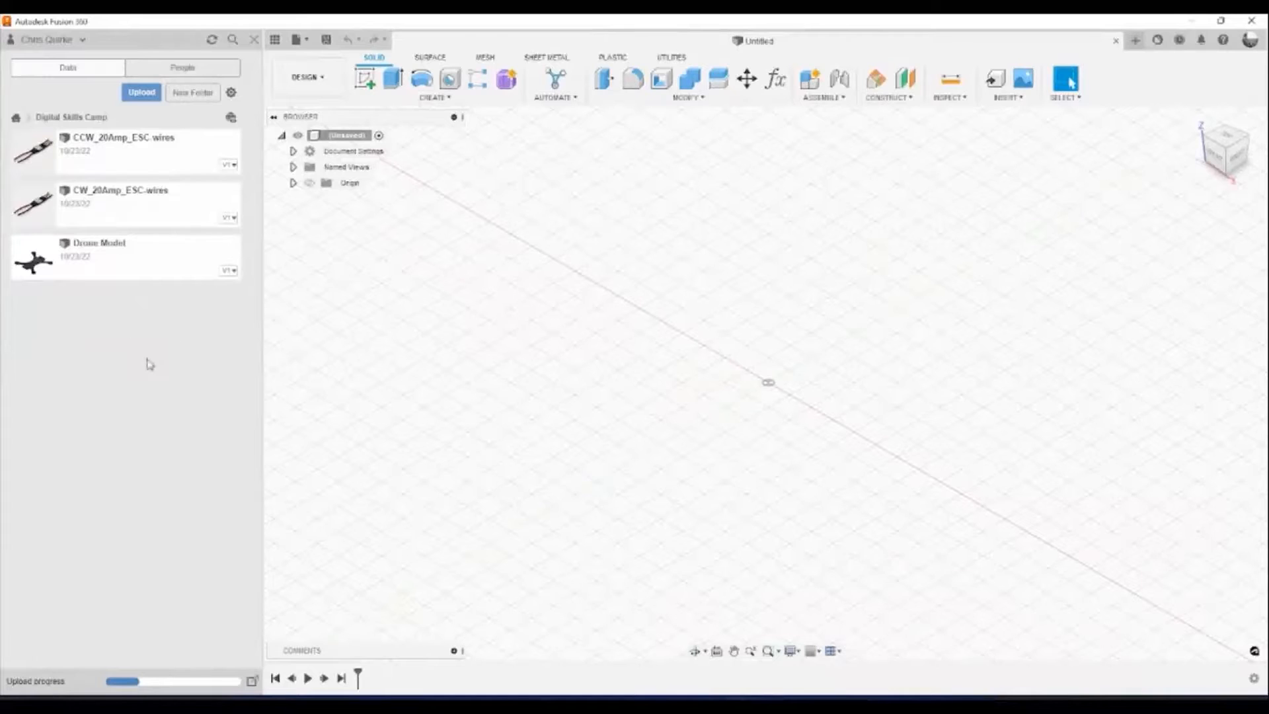
pyautogui.click(274, 41)
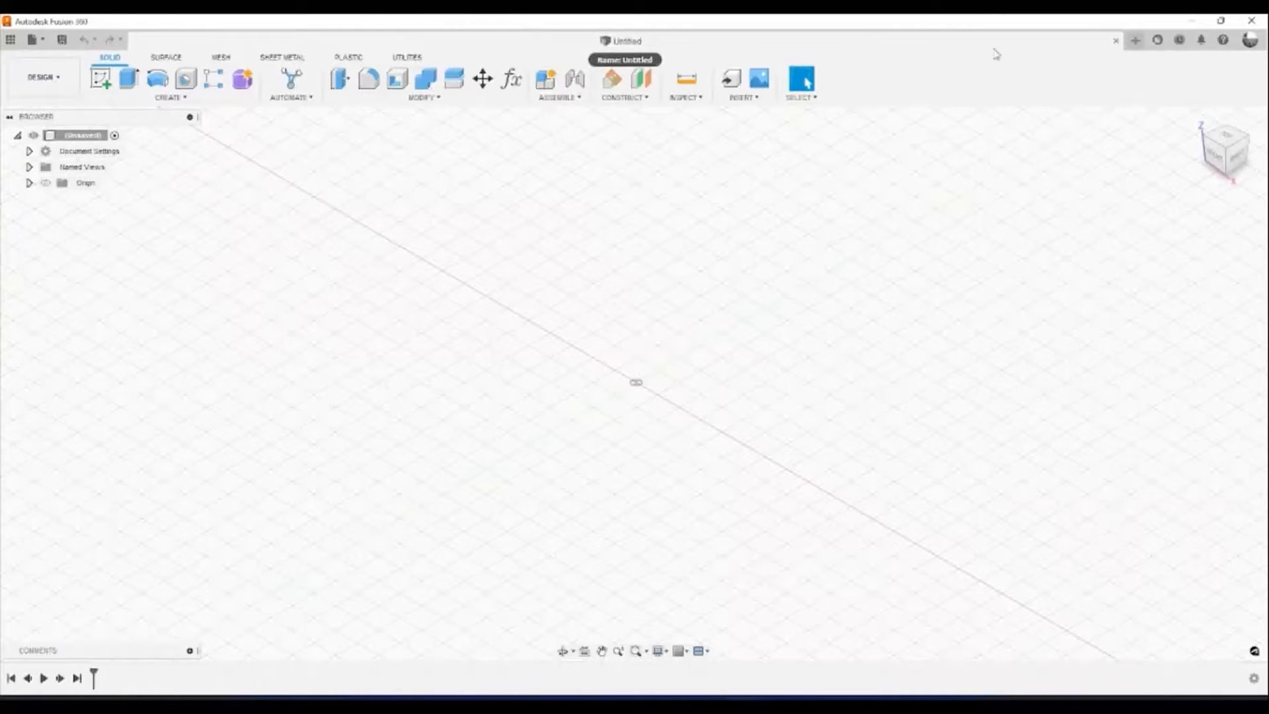
pyautogui.click(1116, 41)
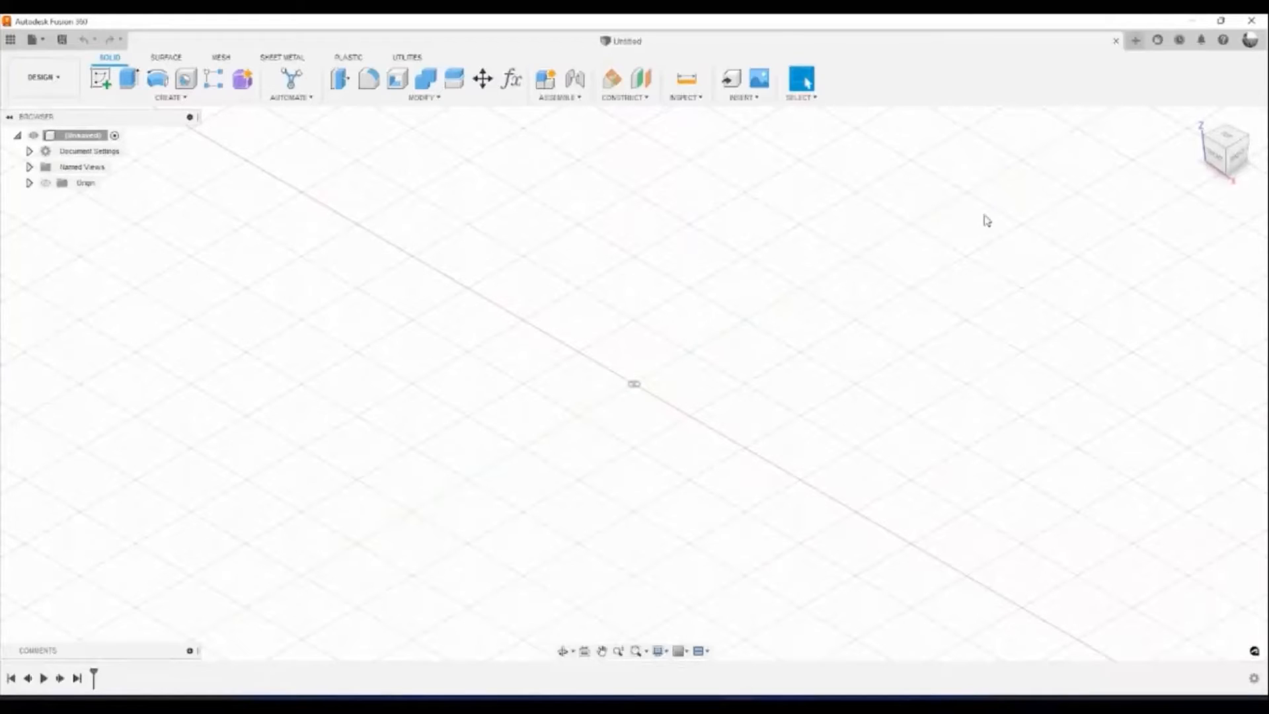
pyautogui.click(1136, 42)
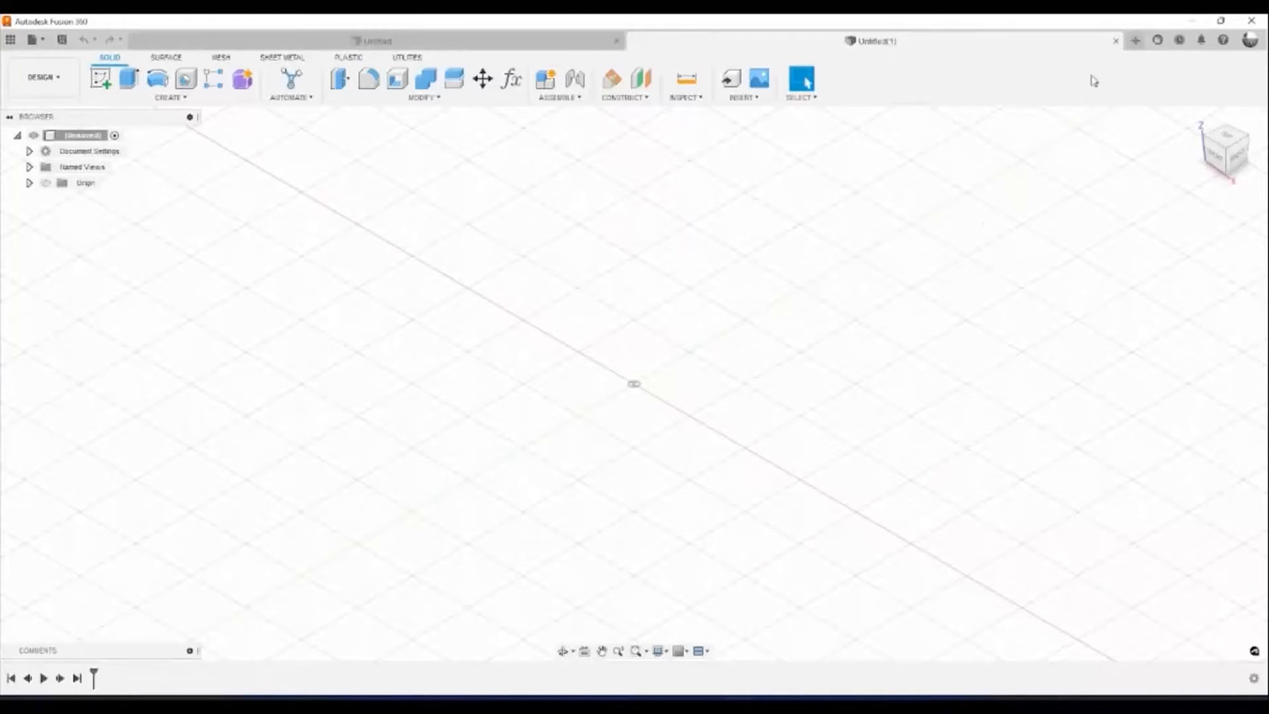
pyautogui.click(1115, 41)
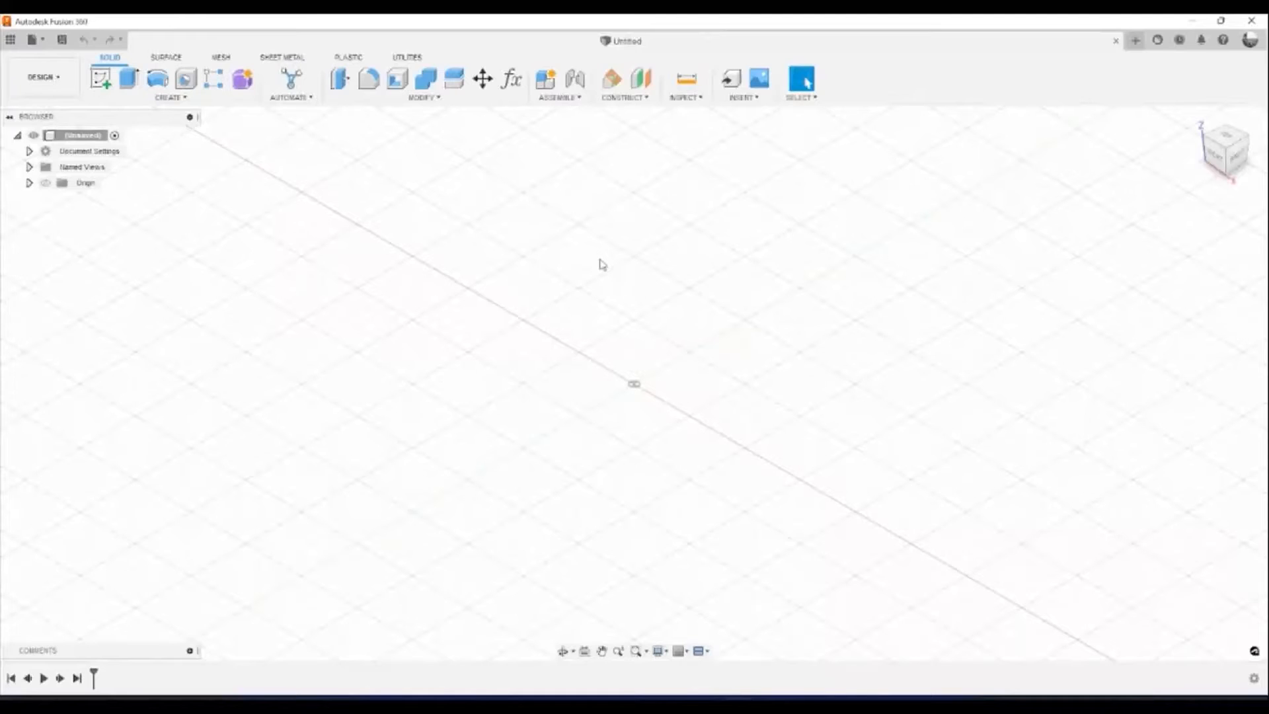
# Save the untitled design as "1st Drawing" in the Digital Skills Camp project.
pyautogui.click(11, 40)
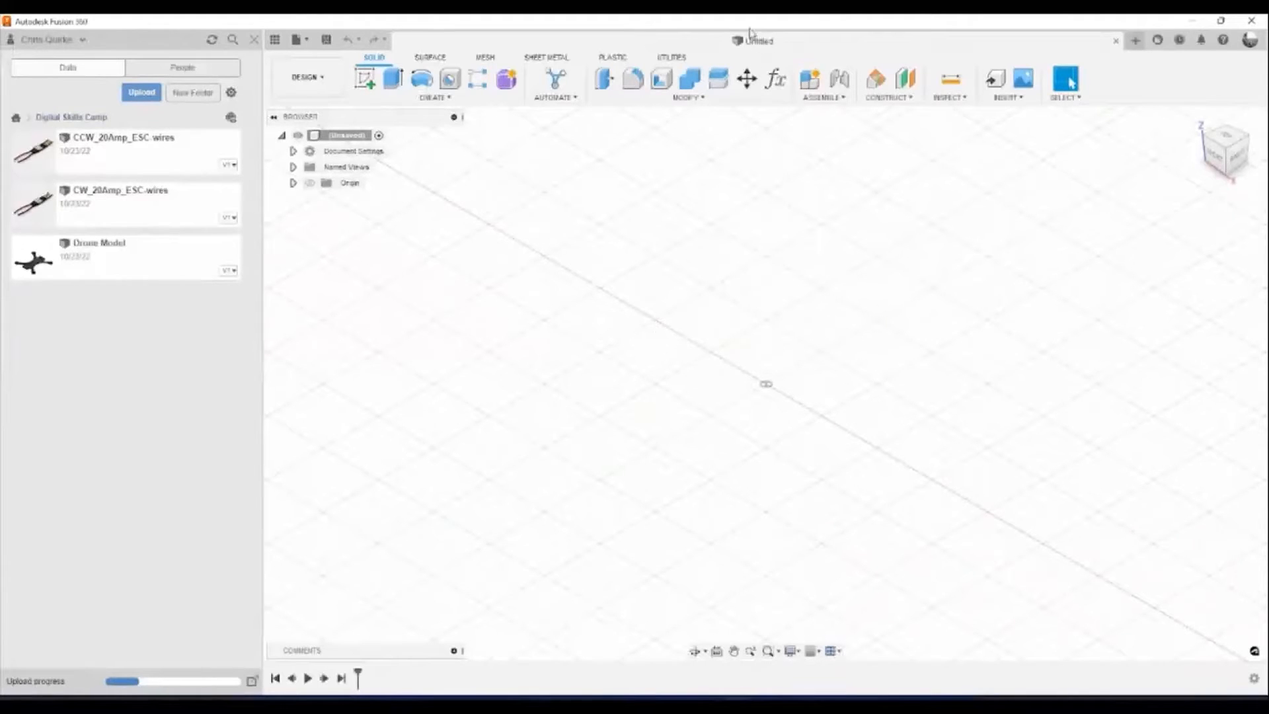
pyautogui.click(326, 41)
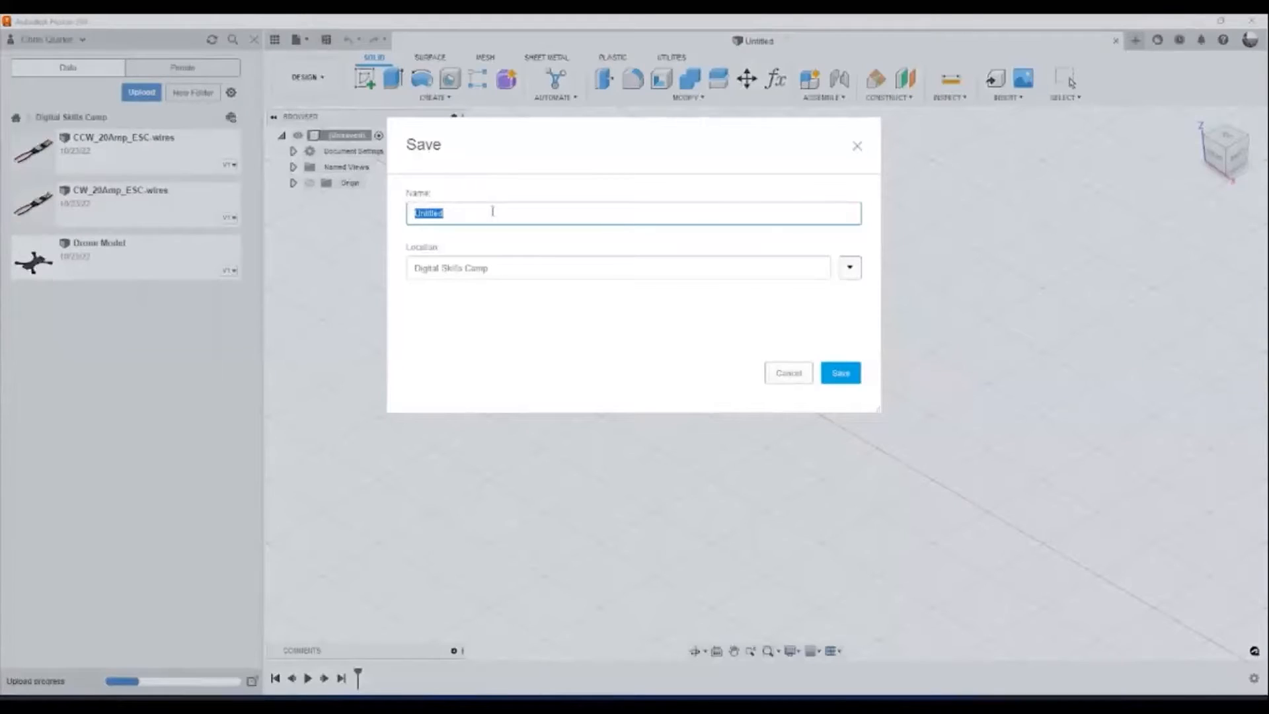
pyautogui.write('1st Dron')
pyautogui.write('in')
pyautogui.write('g')
pyautogui.click(846, 381)
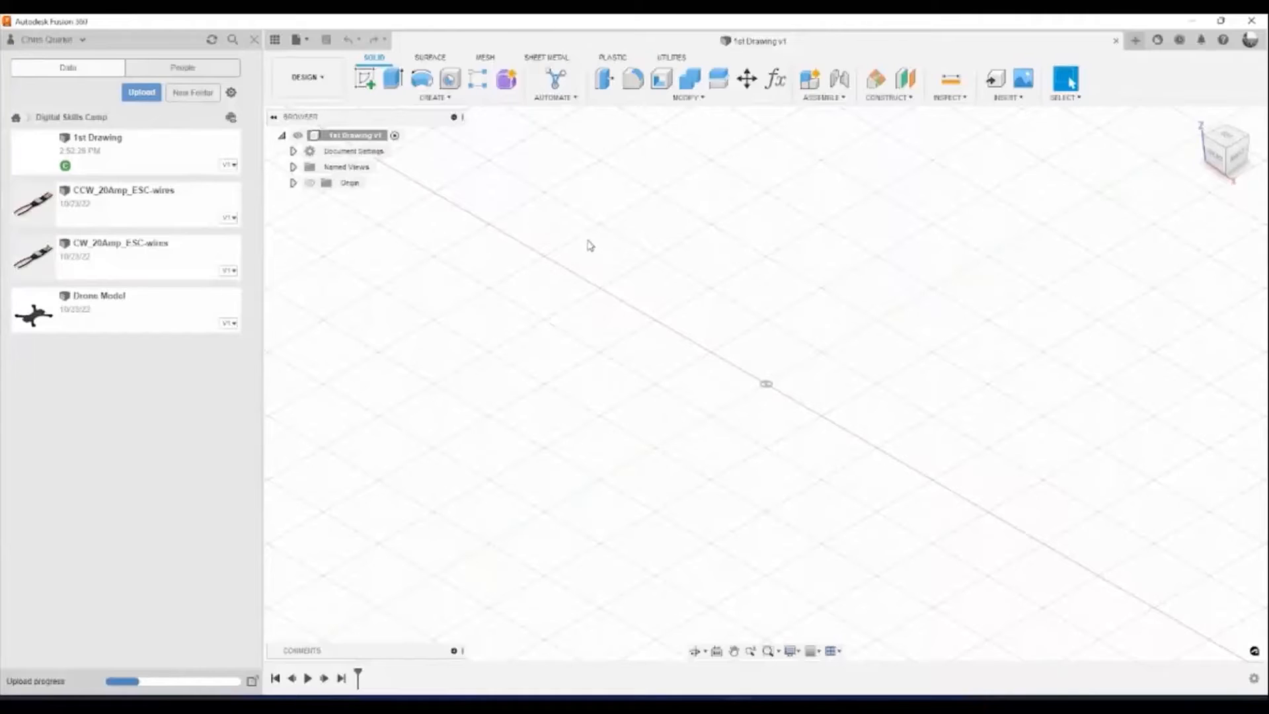
# Close the 1st Drawing design and reopen it from the Digital Skills Camp project.
pyautogui.moveTo(66, 173)
pyautogui.click(1116, 41)
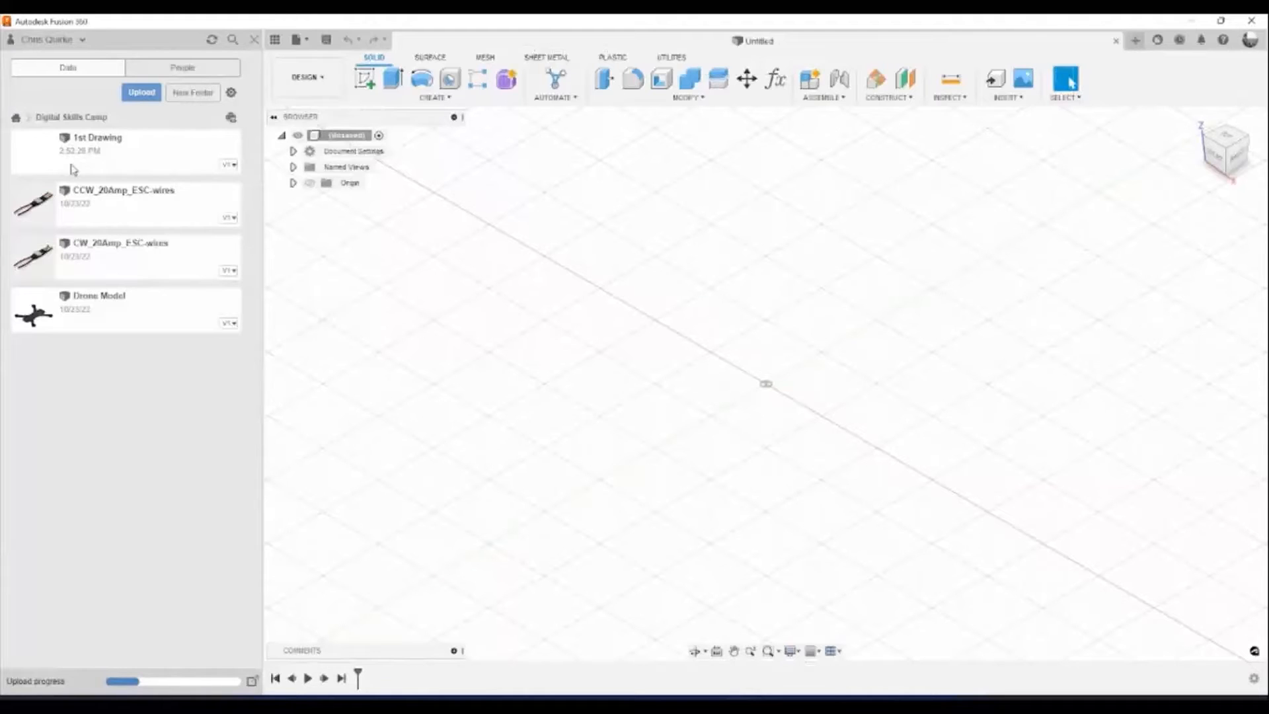
pyautogui.press('ctrl')
pyautogui.press('ctrl')
pyautogui.press('ctrl')
pyautogui.press('ctrl')
pyautogui.press('ctrl')
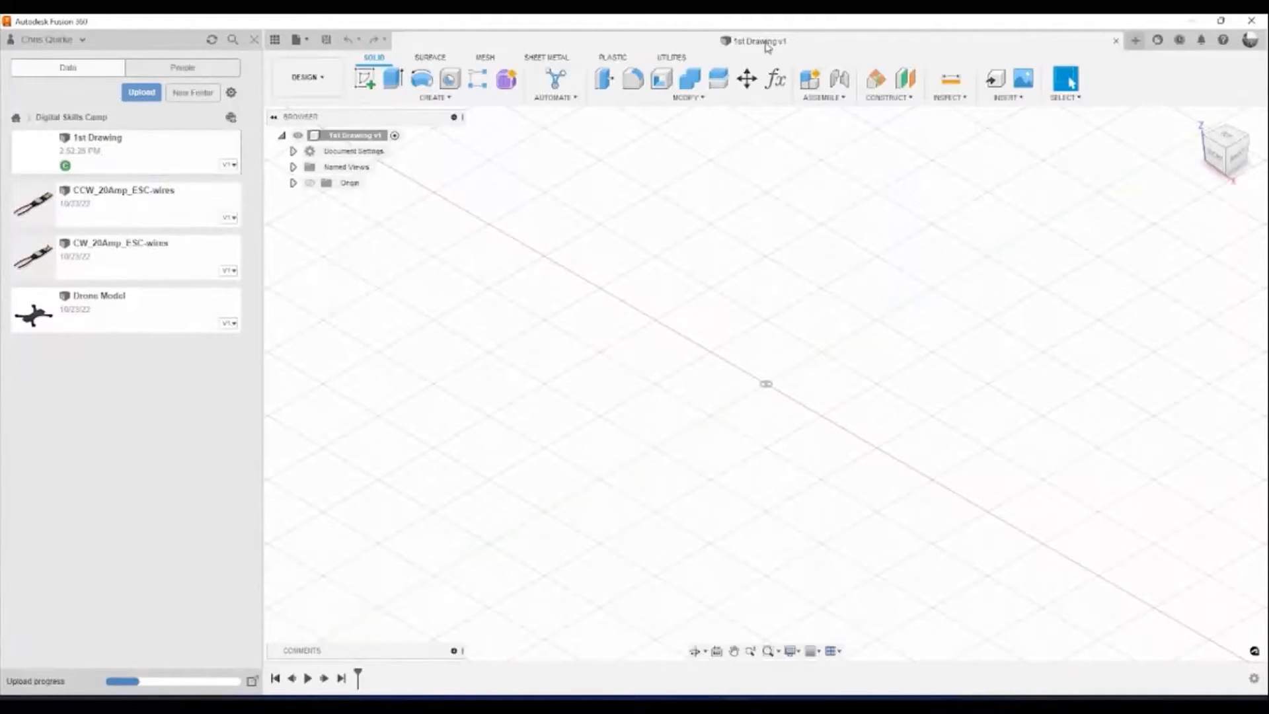
pyautogui.press('ctrl')
pyautogui.press('ctrl')
# Examine the details and version history of the 1st Drawing file.
pyautogui.click(226, 171)
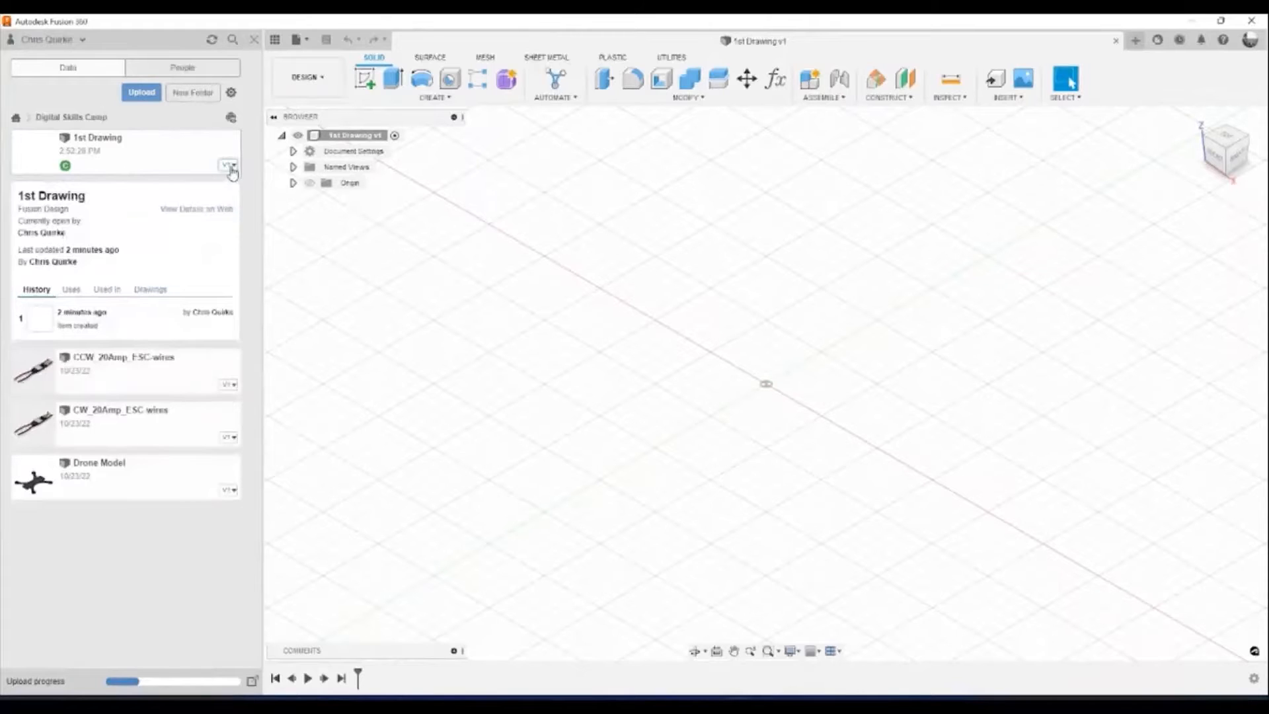
pyautogui.moveTo(771, 311); pyautogui.dragTo(725, 317, button='middle')
pyautogui.press('Escape')
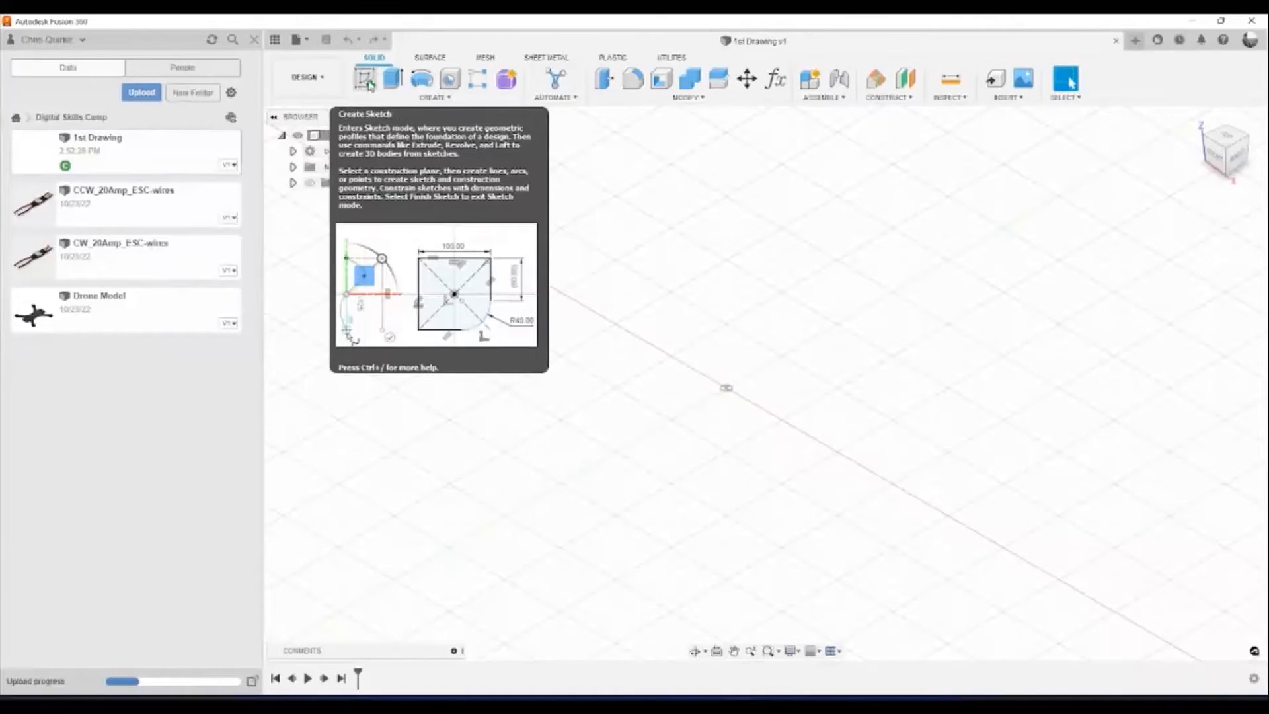
# Create a new sketch on the horizontal XY origin plane.
pyautogui.click(369, 84)
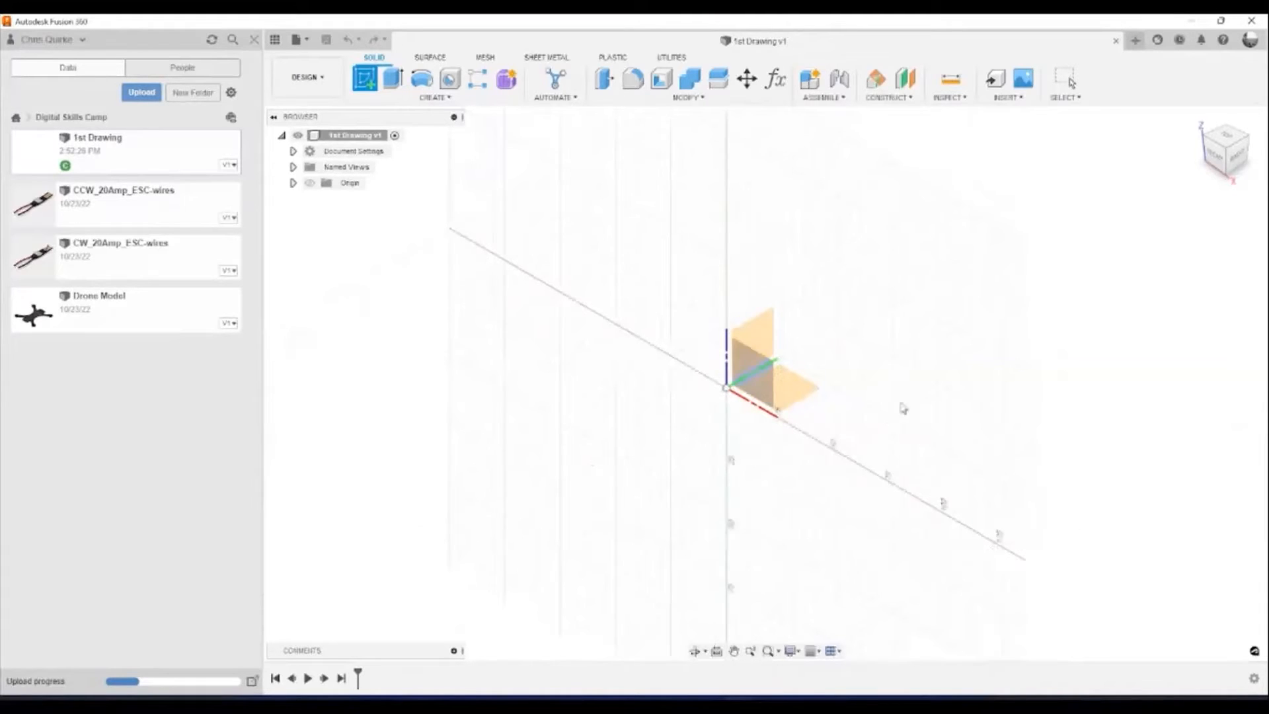
pyautogui.press('ctrl')
pyautogui.press('ctrl')
pyautogui.press('ctrl')
pyautogui.press('ctrl')
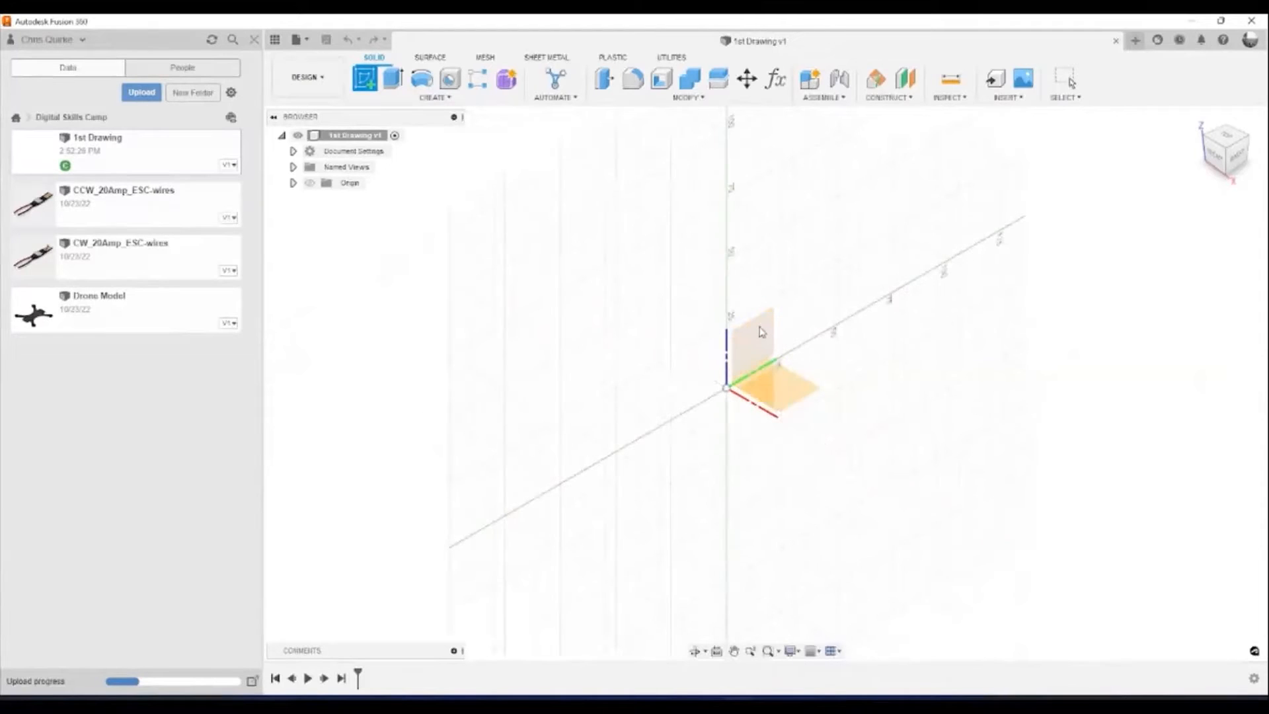
pyautogui.press('ctrl')
pyautogui.press('ctrl')
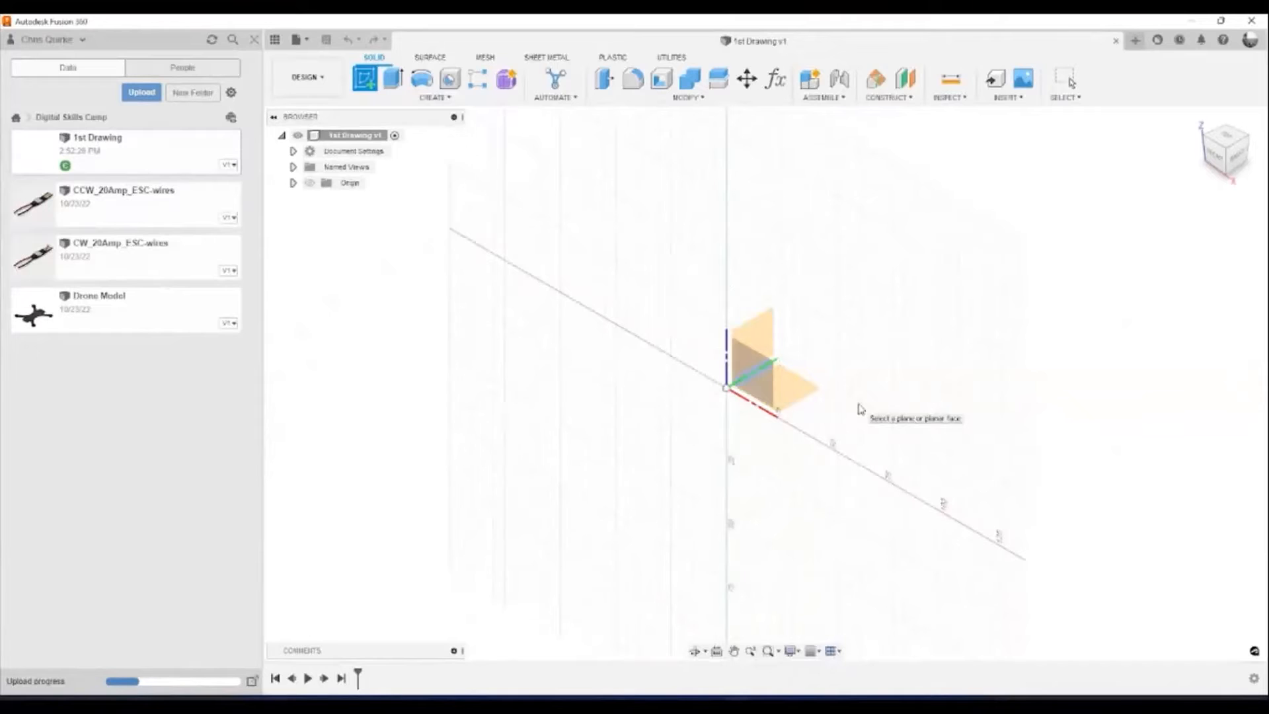
pyautogui.click(795, 397)
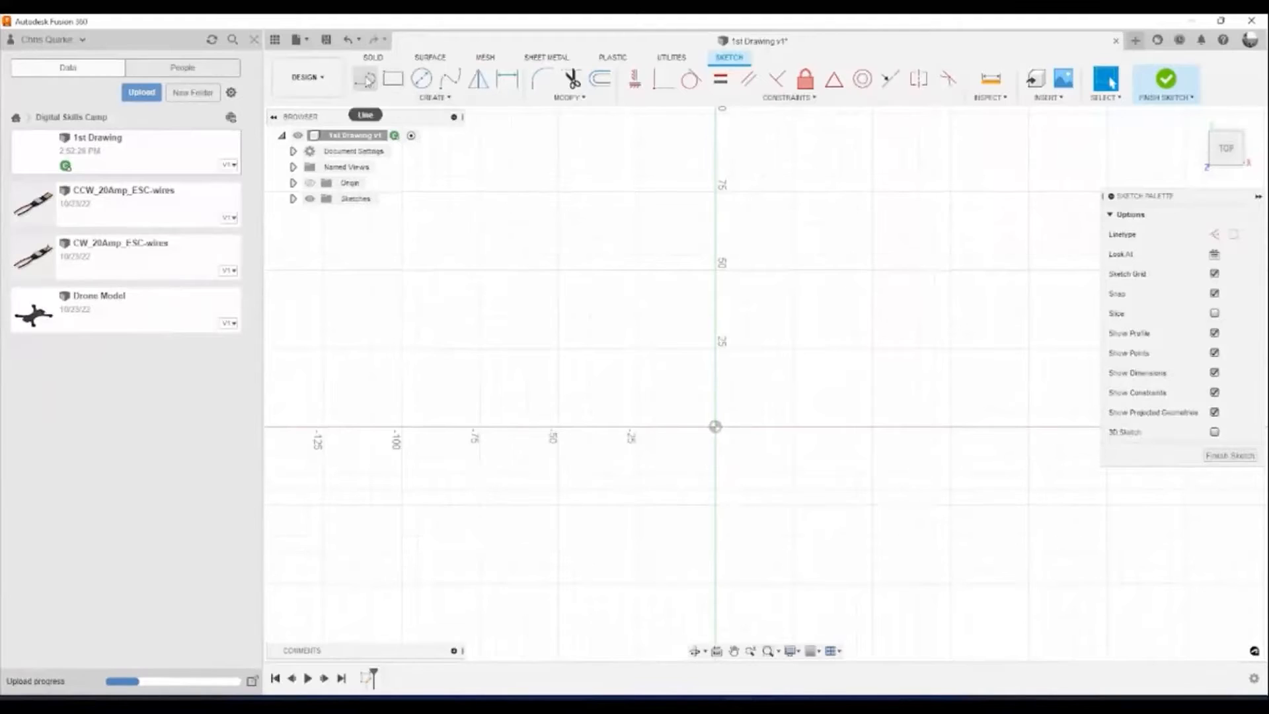
pyautogui.press('ctrl')
pyautogui.press('ctrl')
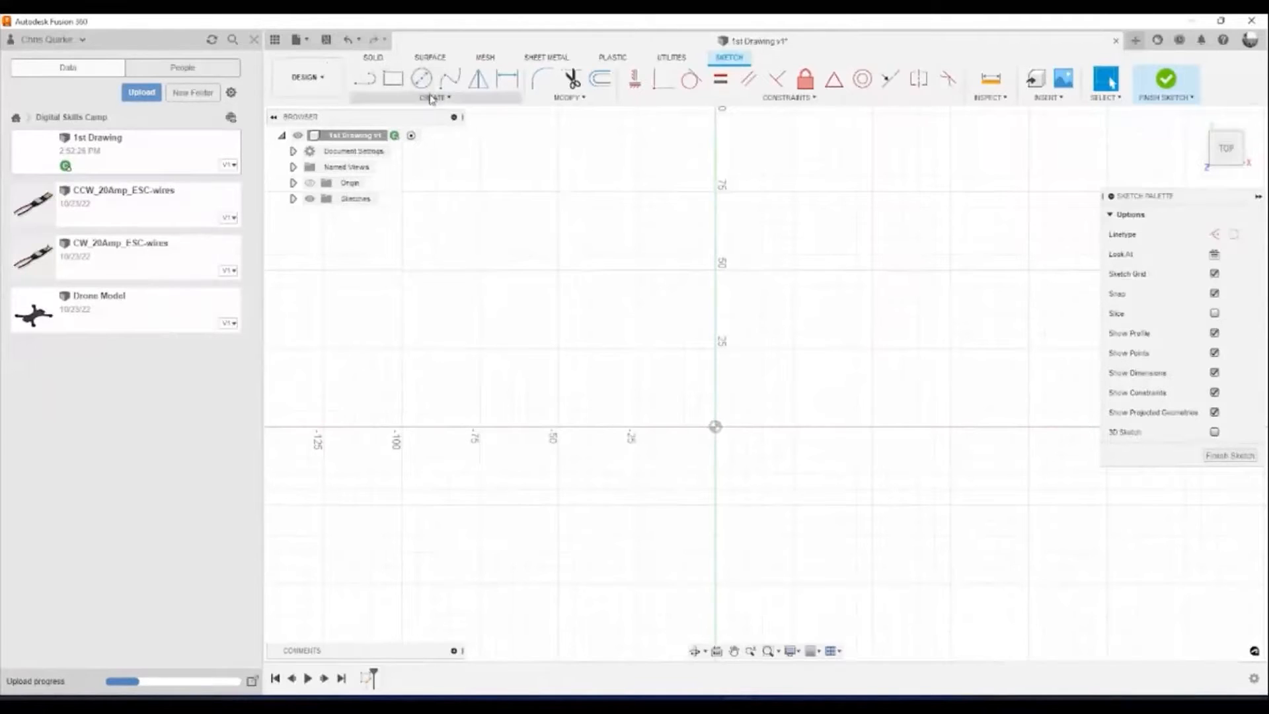
pyautogui.press('ctrl')
pyautogui.click(432, 99)
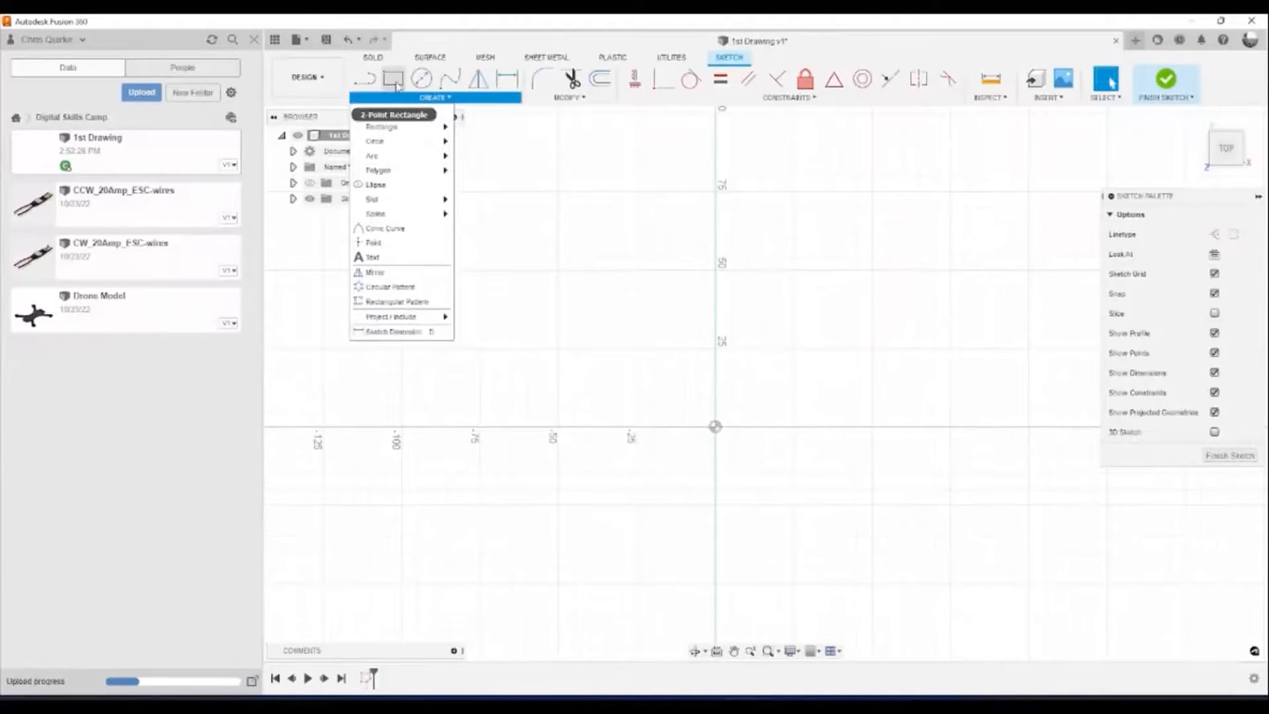
pyautogui.moveTo(396, 129)
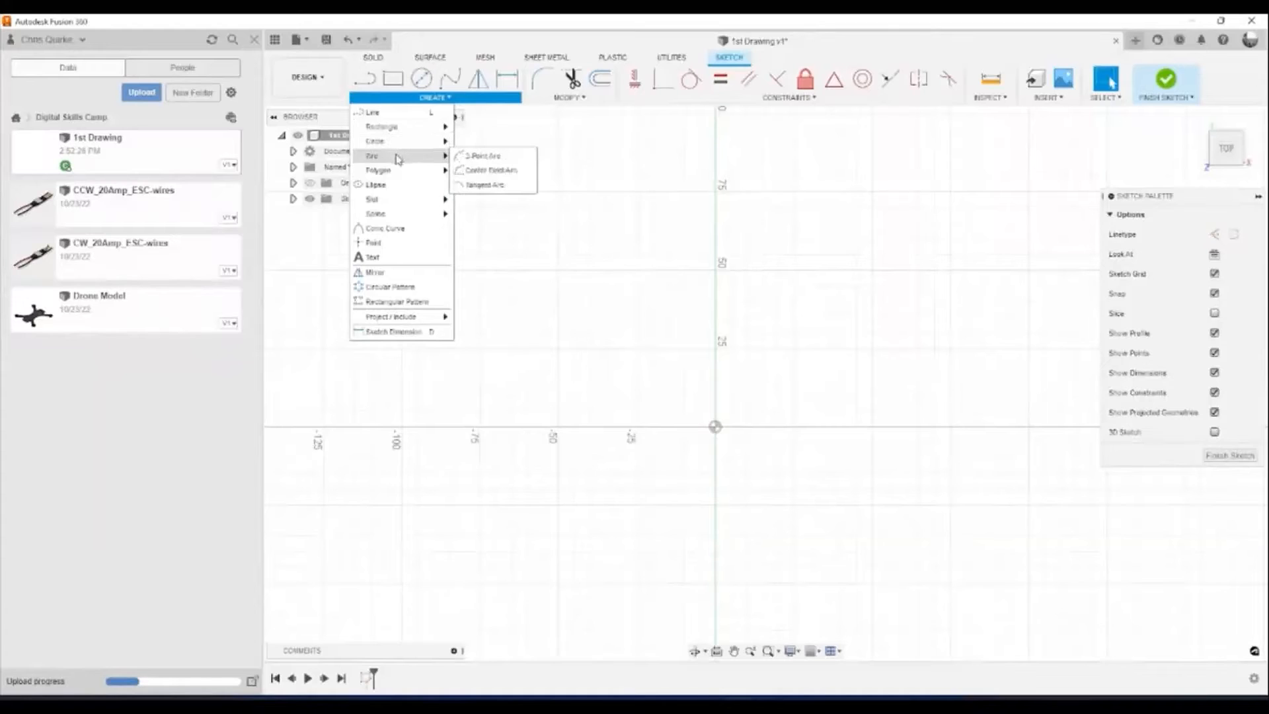
pyautogui.moveTo(401, 173)
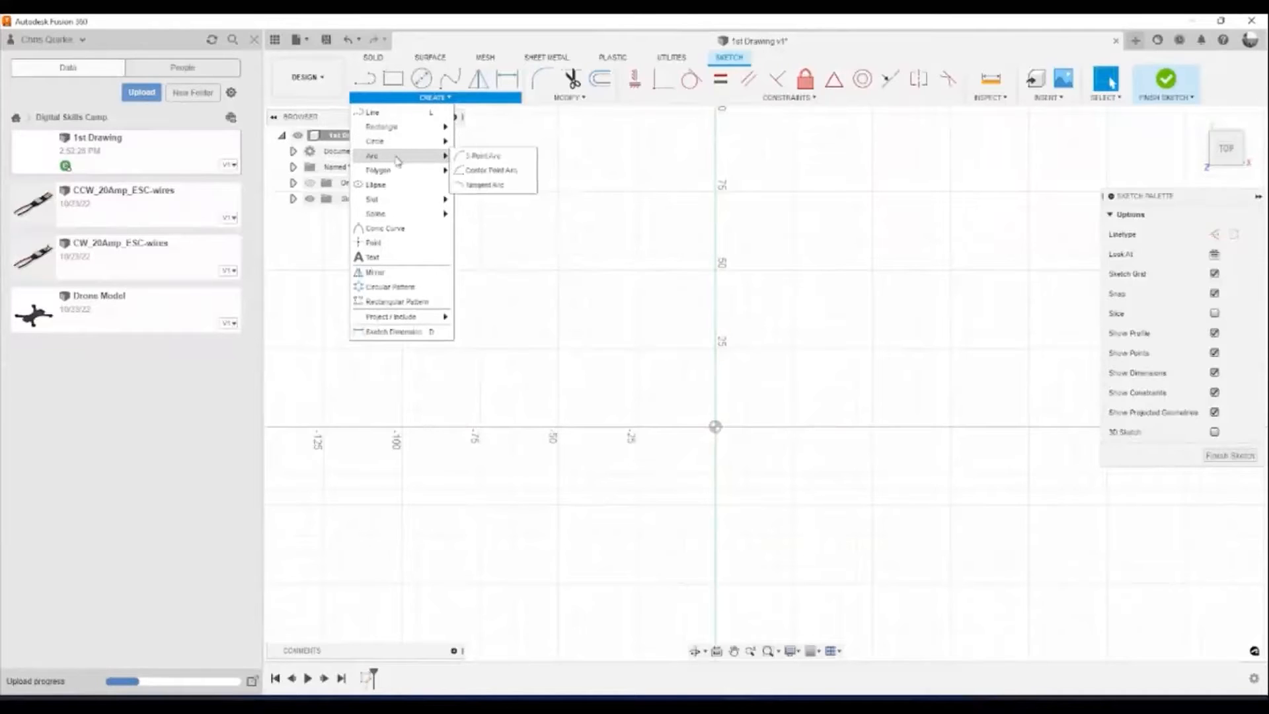
pyautogui.click(366, 80)
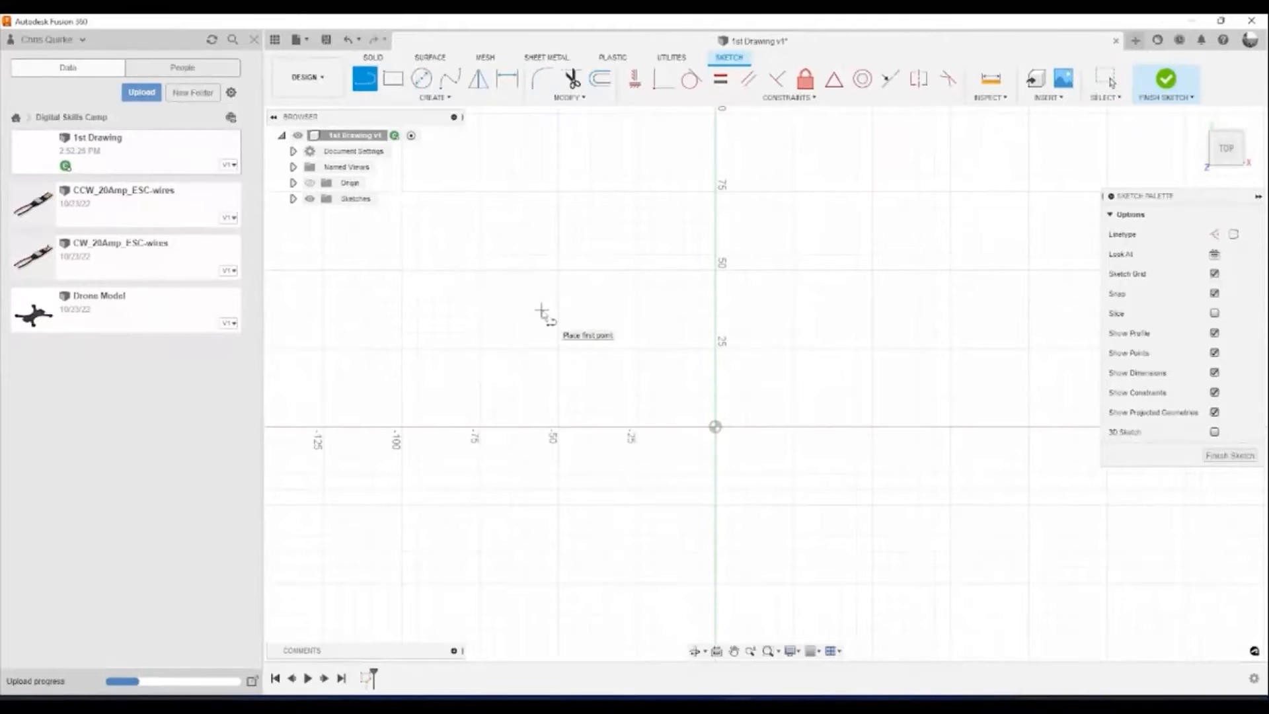
pyautogui.press('Escape')
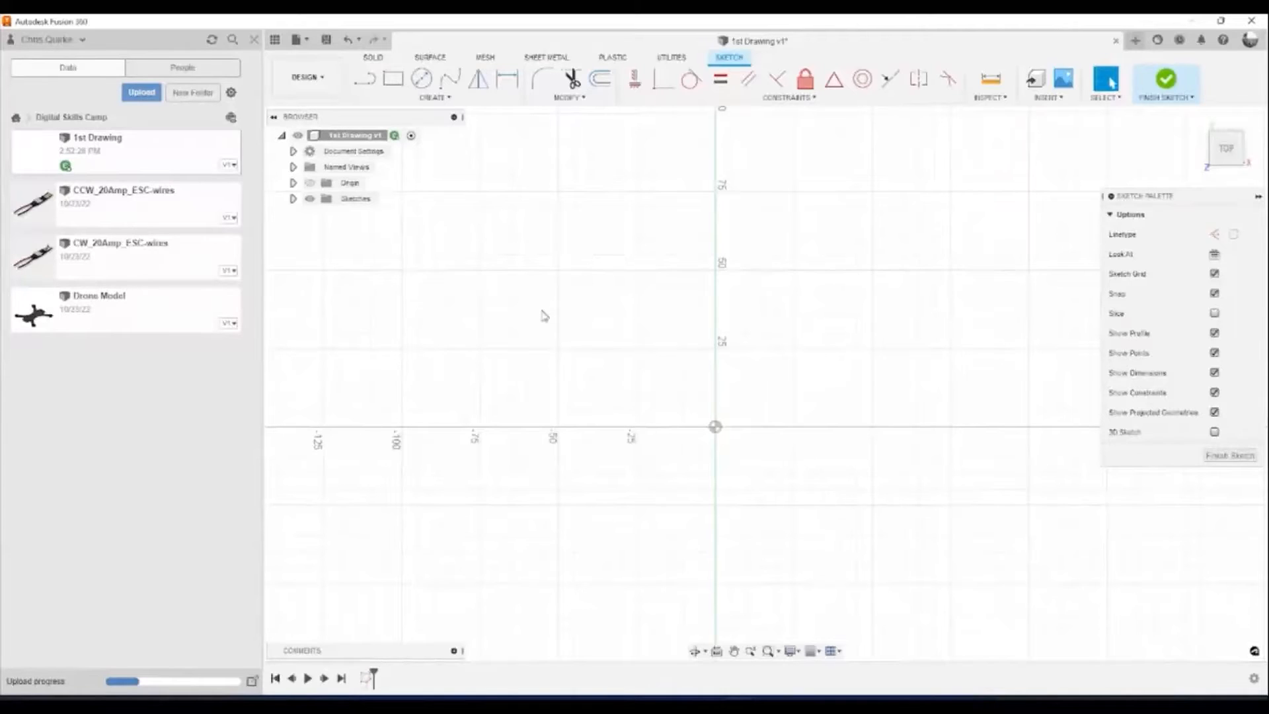
pyautogui.click(368, 81)
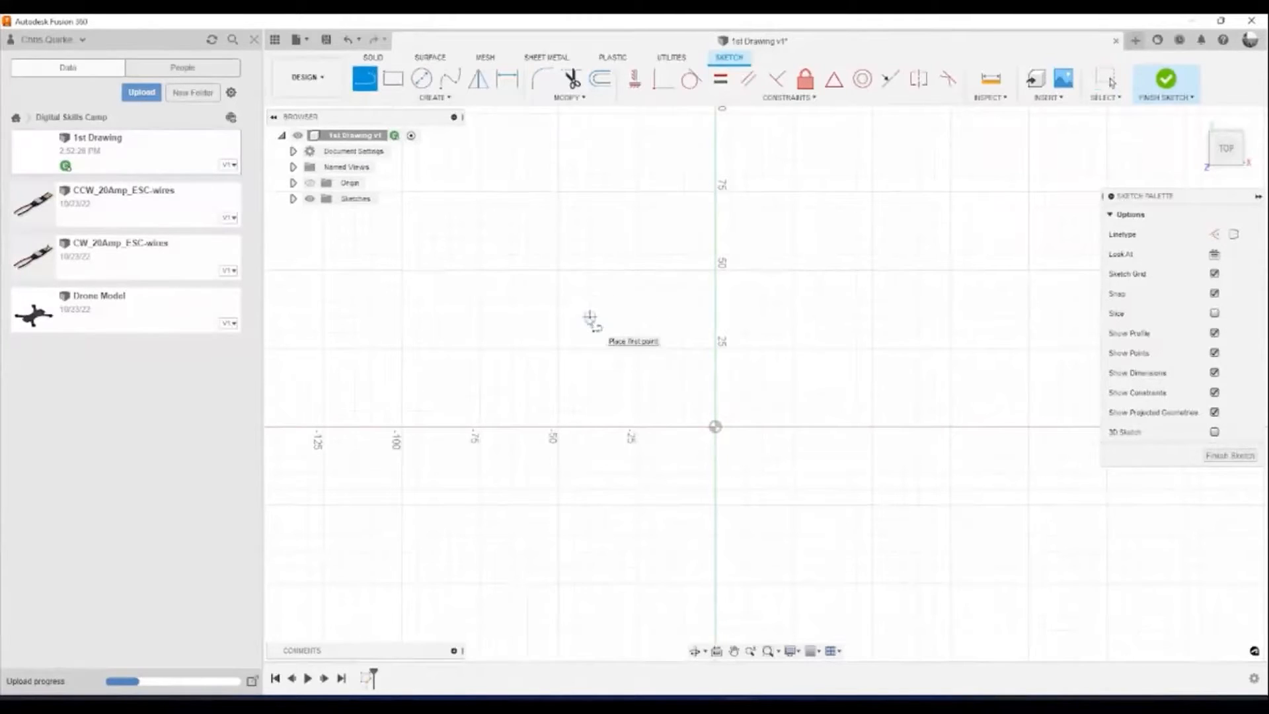
pyautogui.press('Escape')
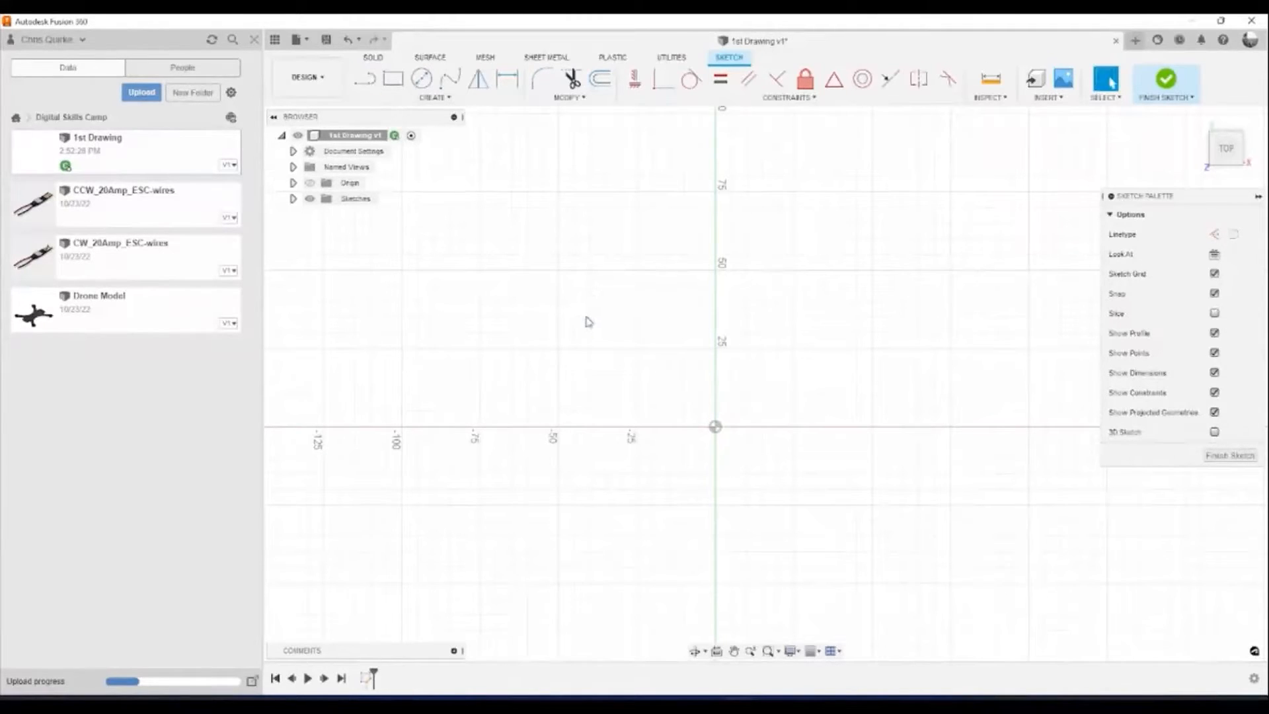
# Sketch a closed stepped profile of horizontal and vertical lines around the origin, about 100 mm wide and 80 mm high.
pyautogui.click(366, 85)
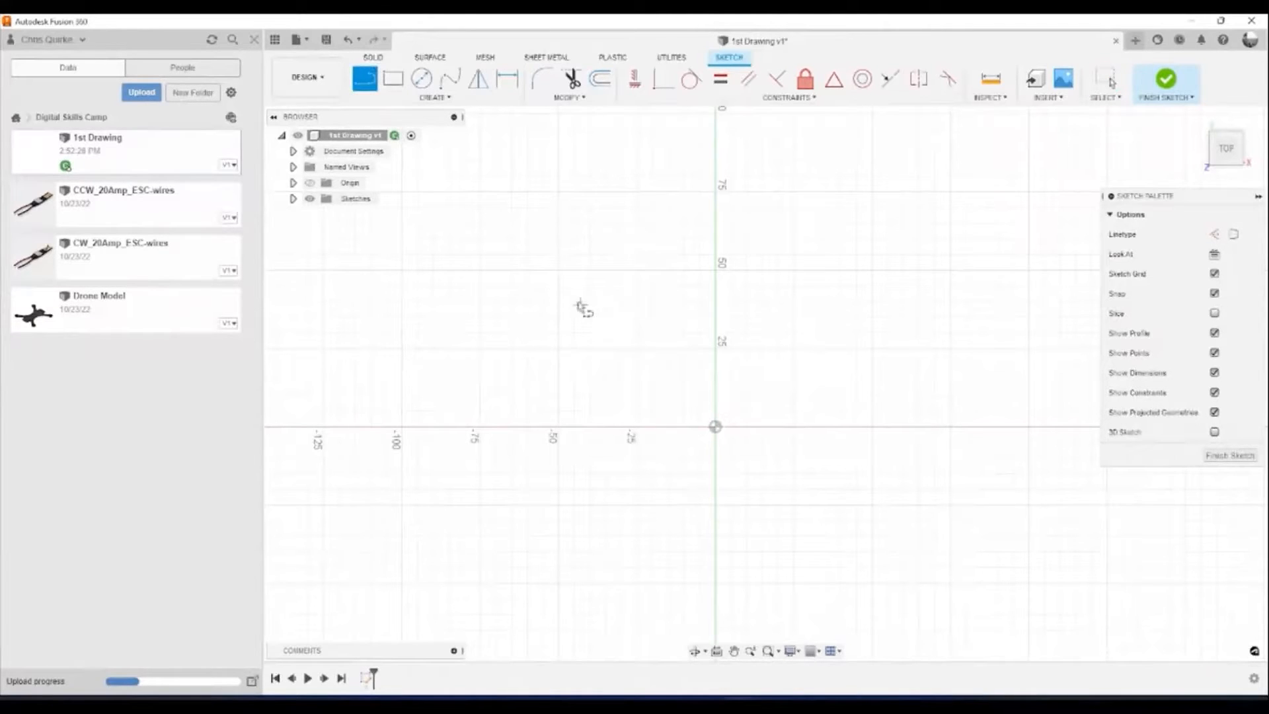
pyautogui.click(559, 271)
pyautogui.click(694, 271)
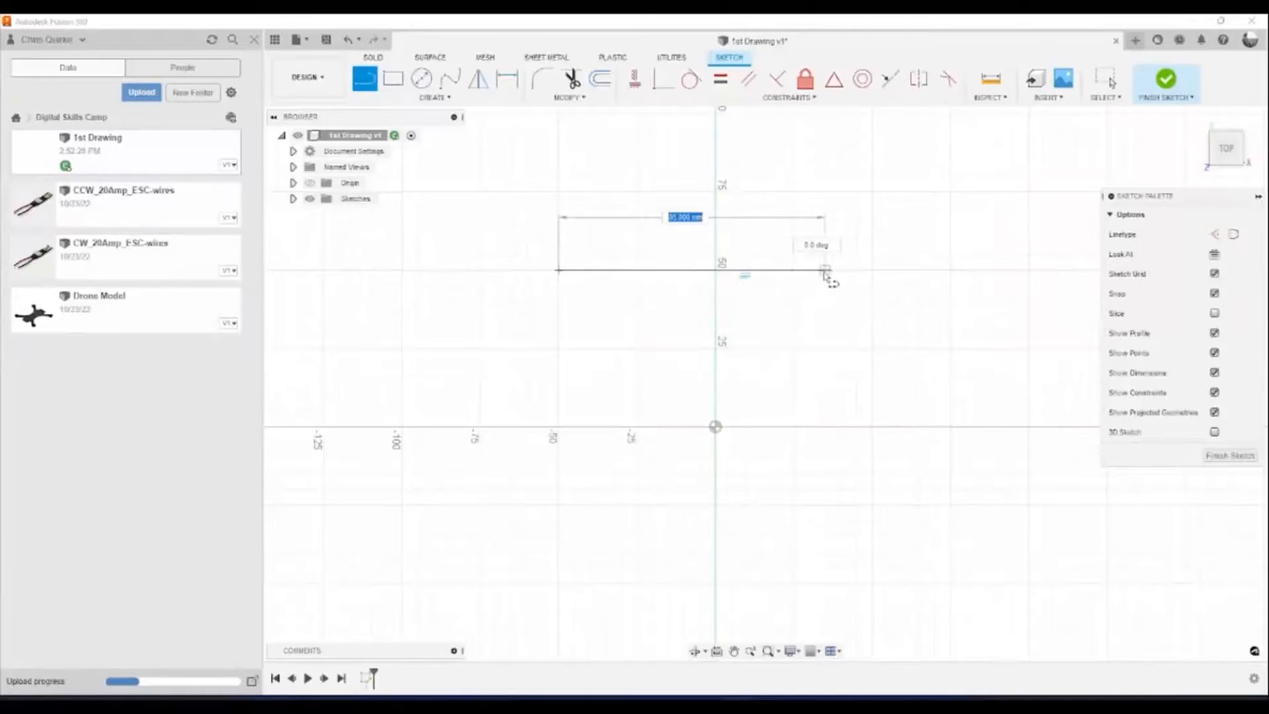
pyautogui.click(763, 270)
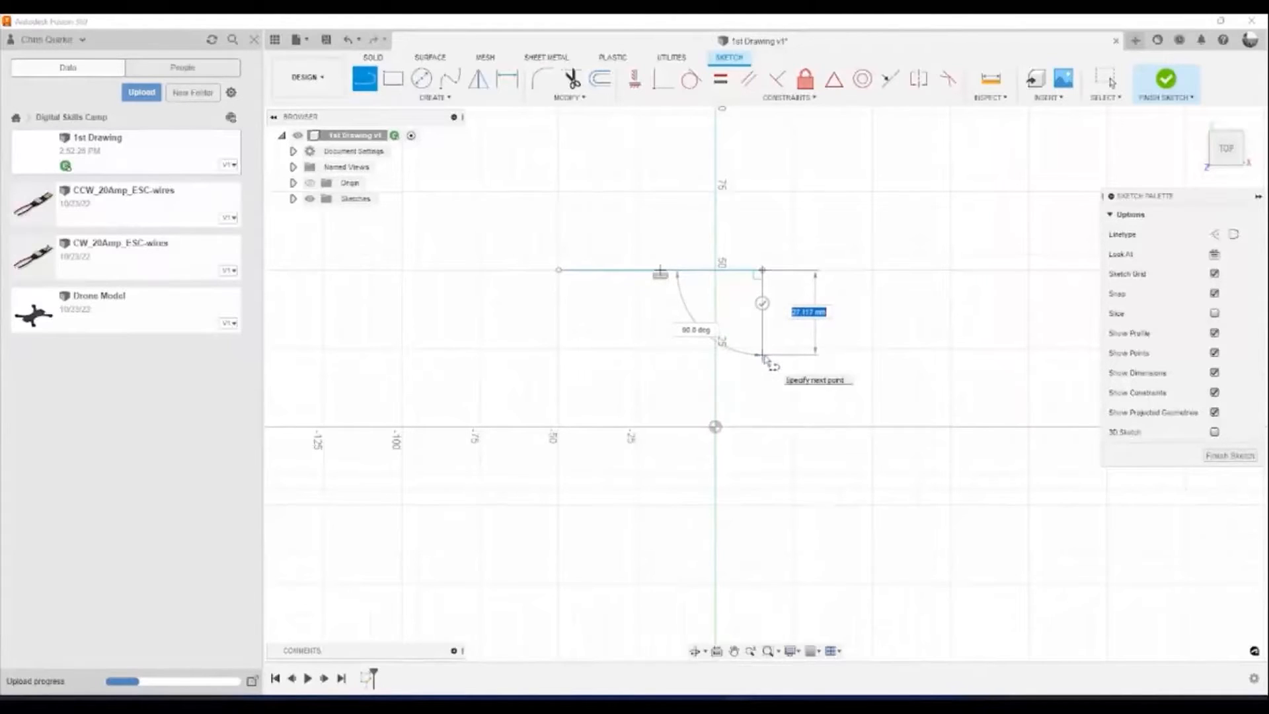
pyautogui.click(763, 355)
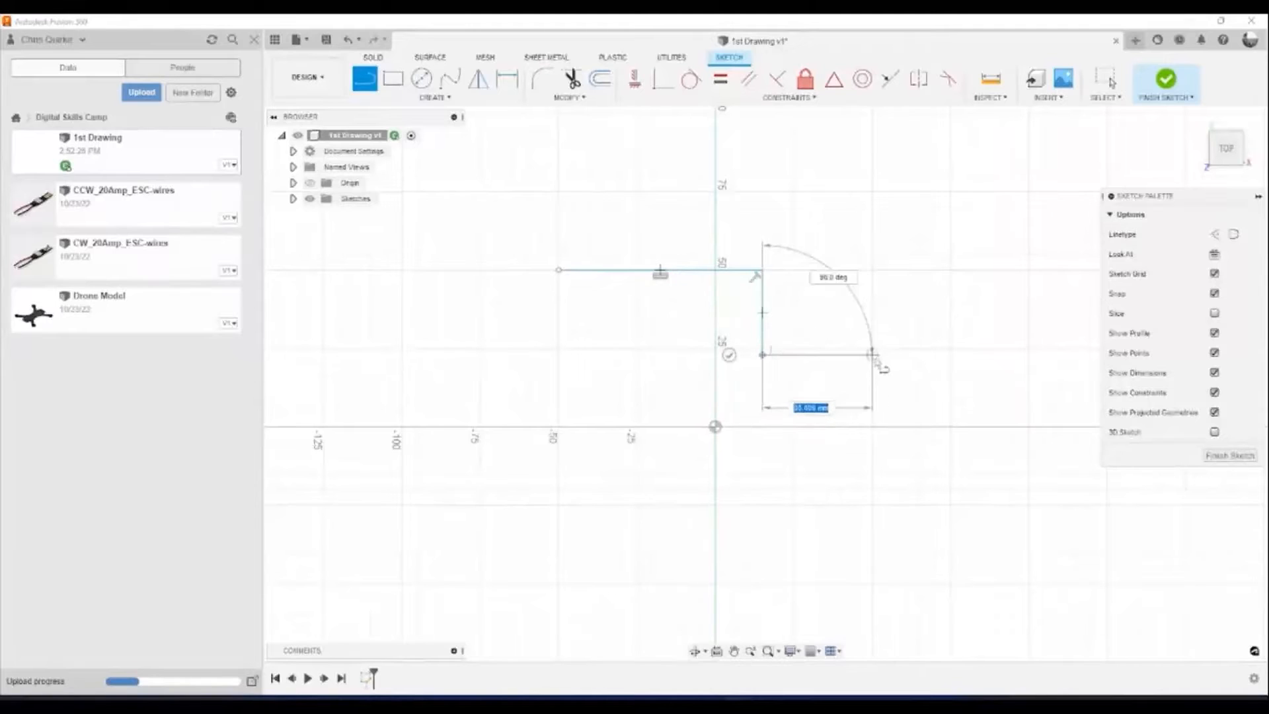
pyautogui.click(872, 356)
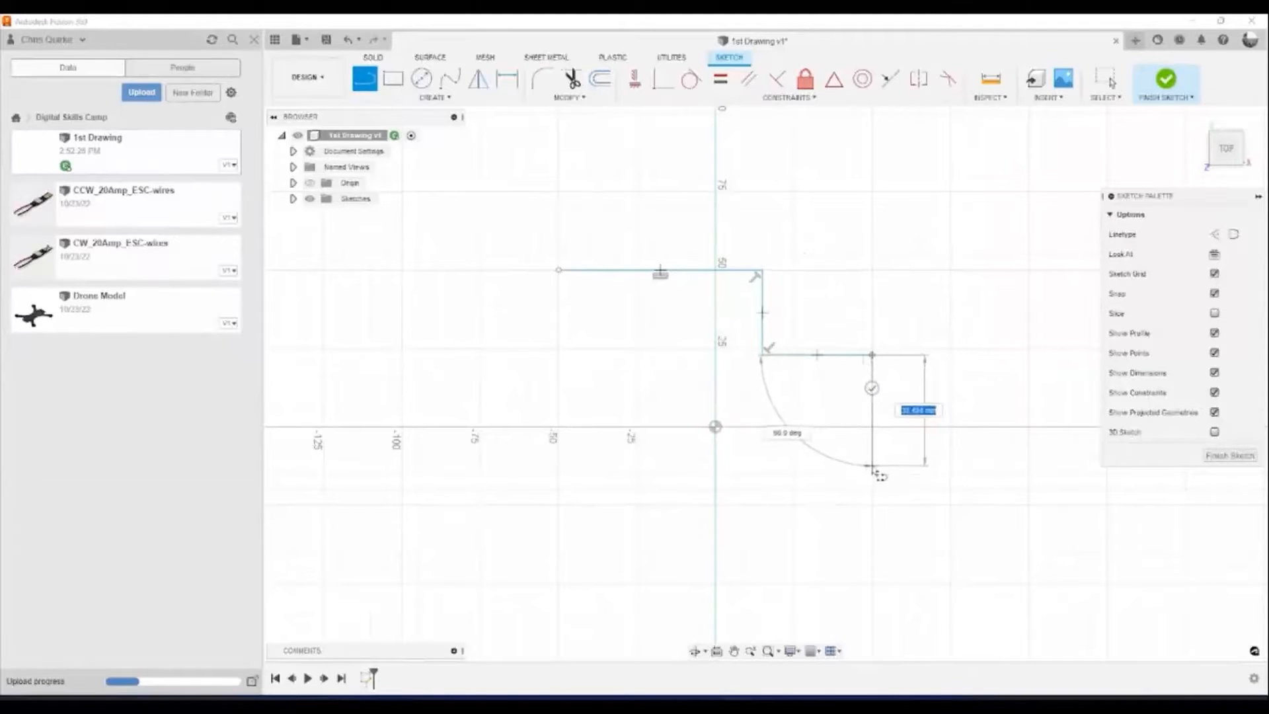
pyautogui.click(873, 459)
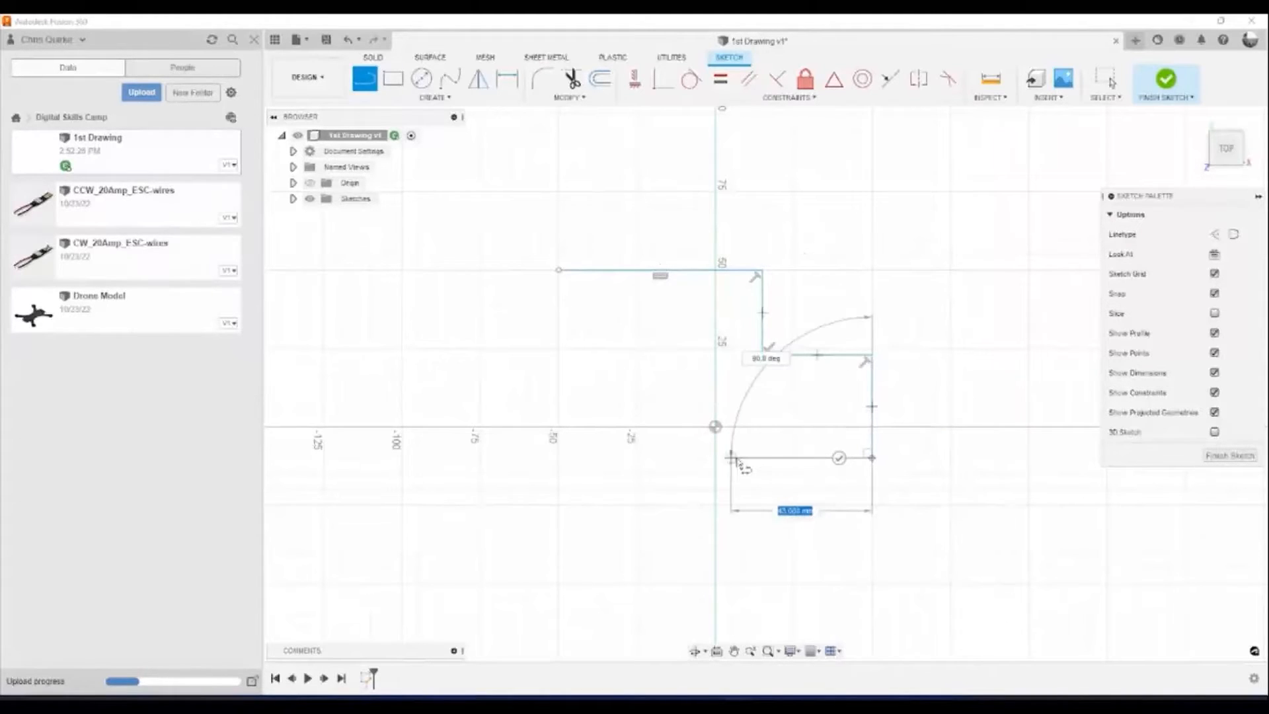
pyautogui.click(731, 457)
pyautogui.click(731, 520)
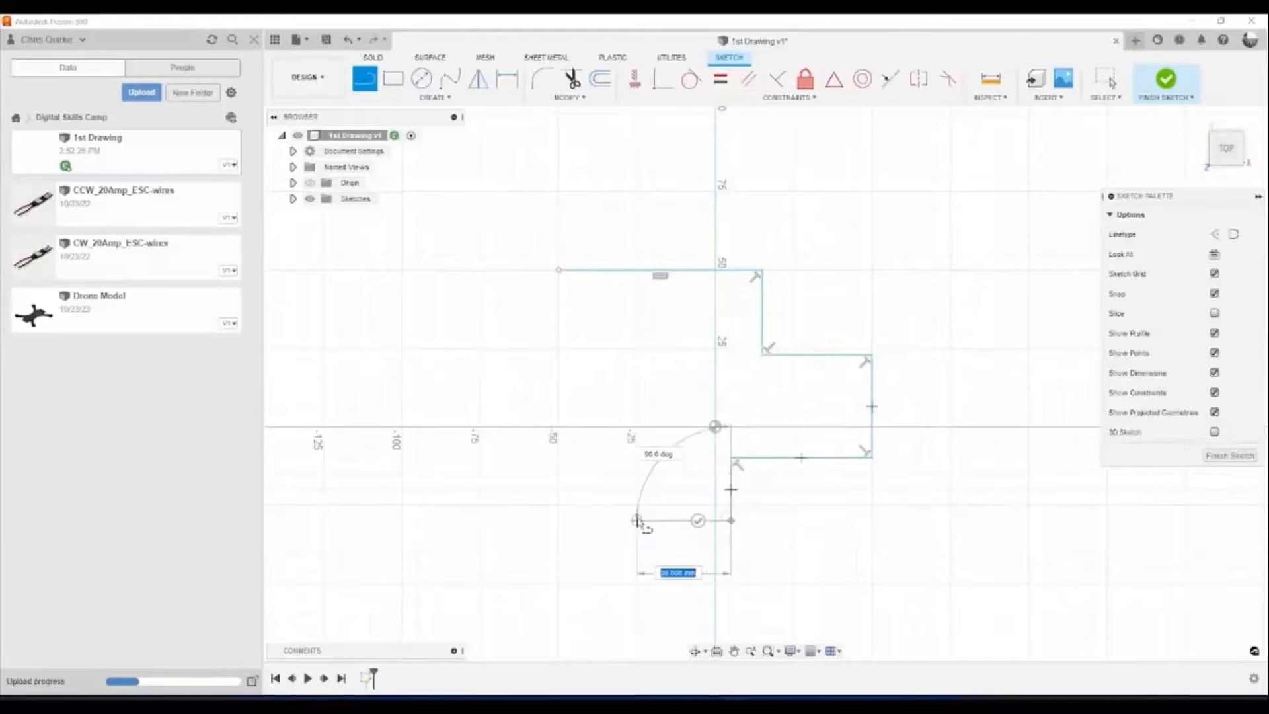
pyautogui.click(637, 521)
pyautogui.click(636, 364)
pyautogui.click(558, 364)
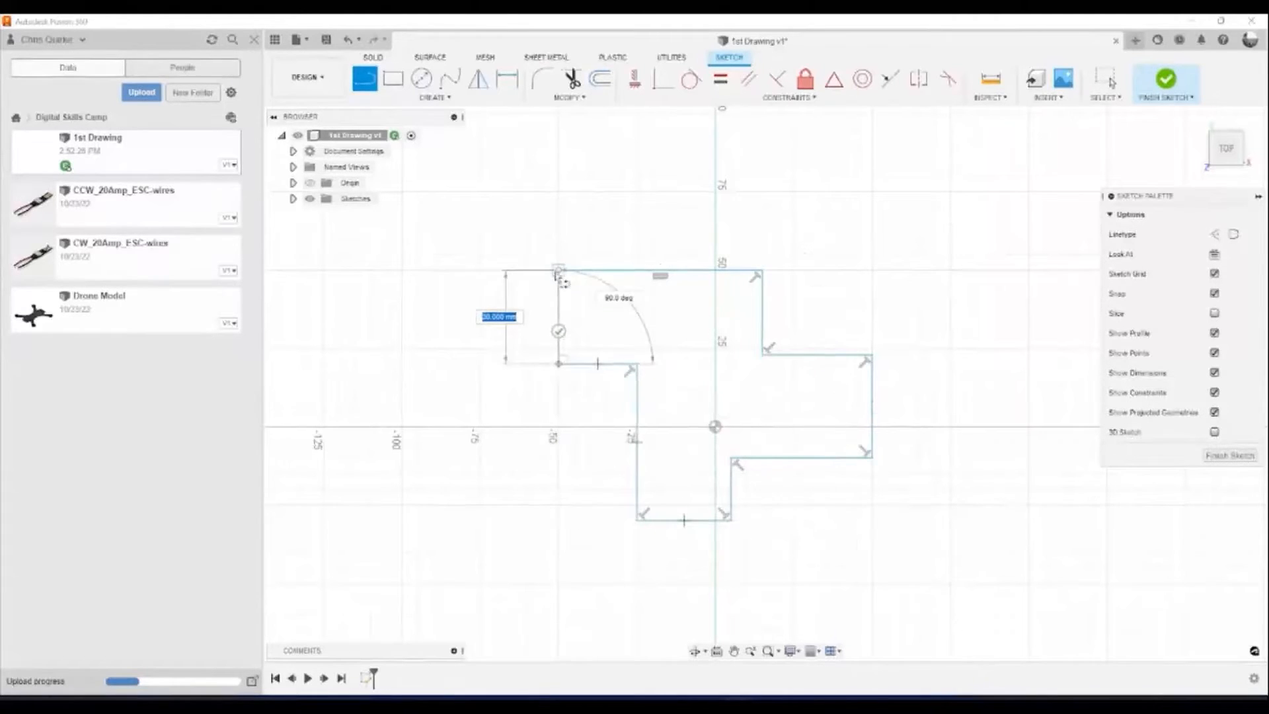
pyautogui.click(559, 270)
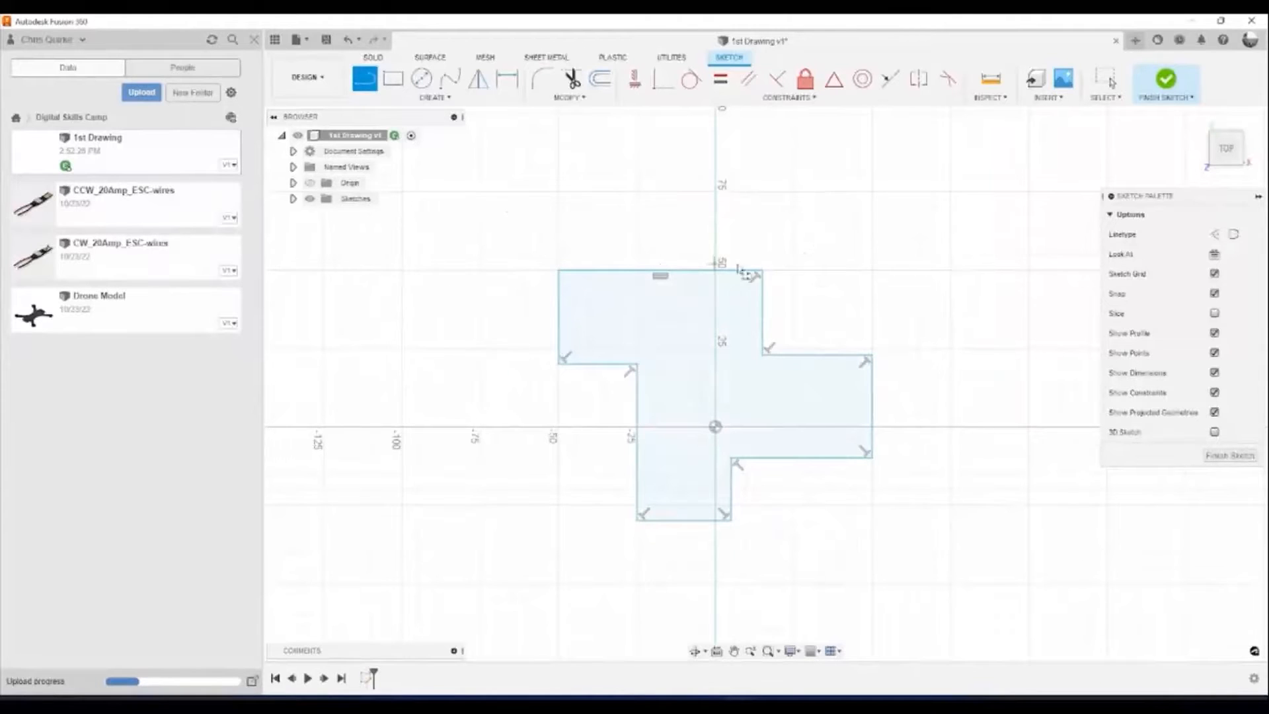
# Sketch a closed six-sided profile of angled lines with a V-shaped notch, above and to the right of the stepped profile.
pyautogui.moveTo(727, 287); pyautogui.dragTo(544, 351, button='middle')
pyautogui.press('l')
pyautogui.click(642, 272)
pyautogui.click(717, 184)
pyautogui.click(857, 291)
pyautogui.click(786, 418)
pyautogui.click(756, 291)
pyautogui.click(694, 368)
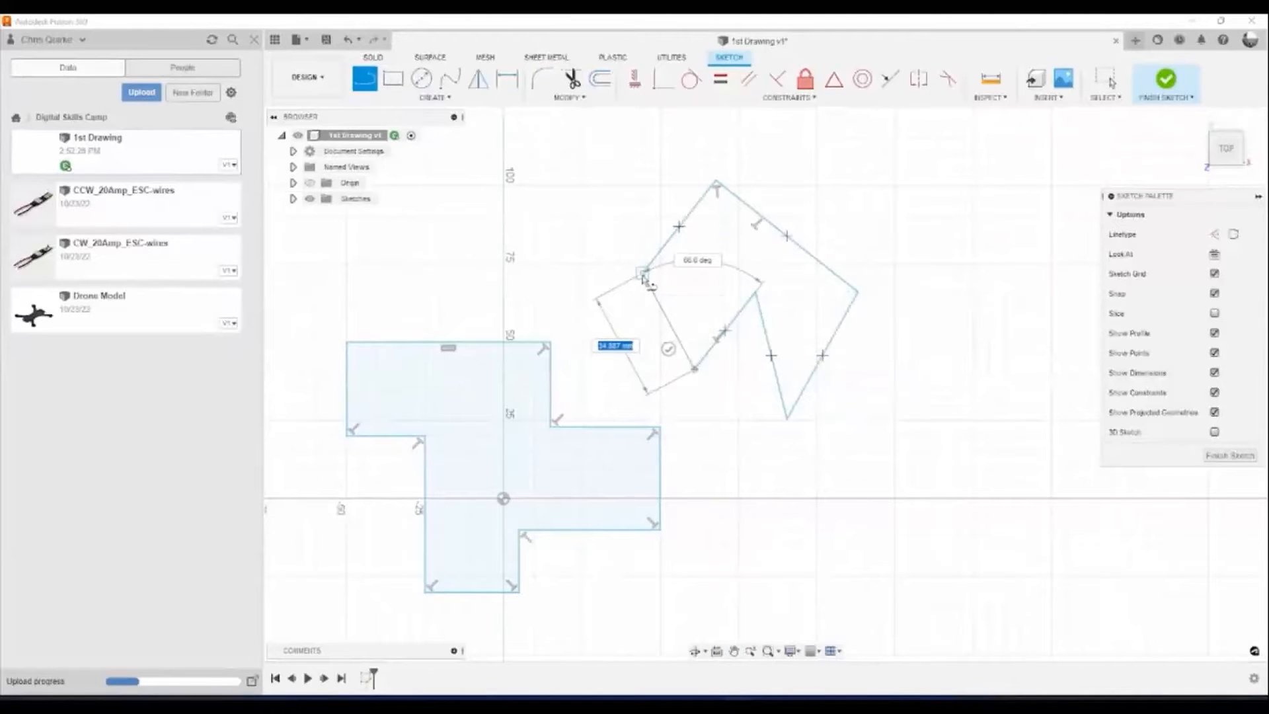
pyautogui.click(643, 274)
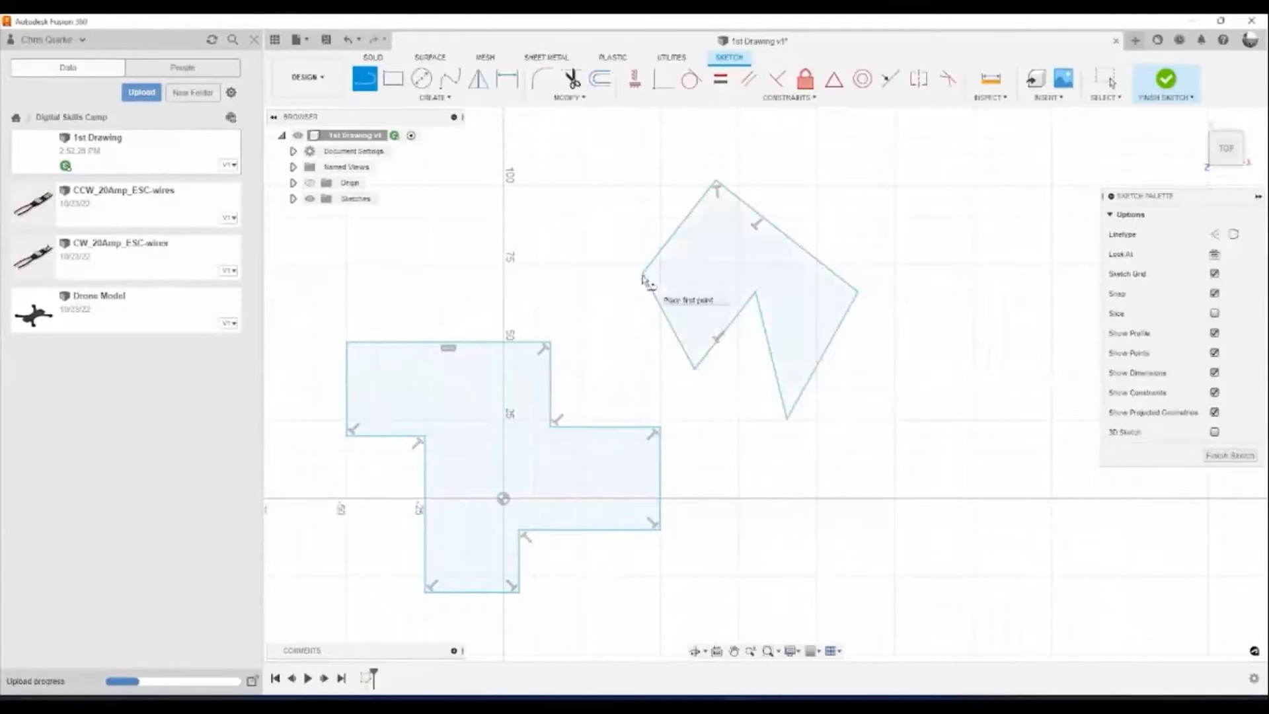
pyautogui.press('Escape')
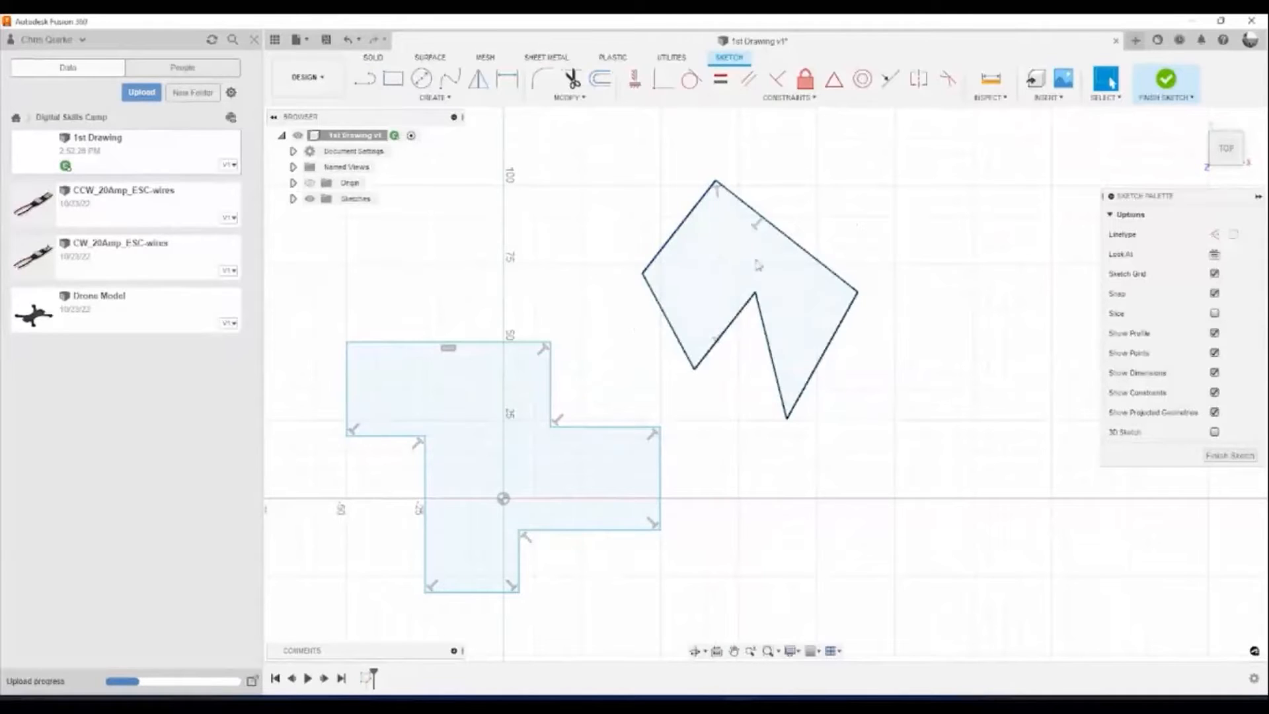
# Sketch a small closed six-sided notched profile with the Line tool, just left of the larger angled profile.
pyautogui.click(364, 78)
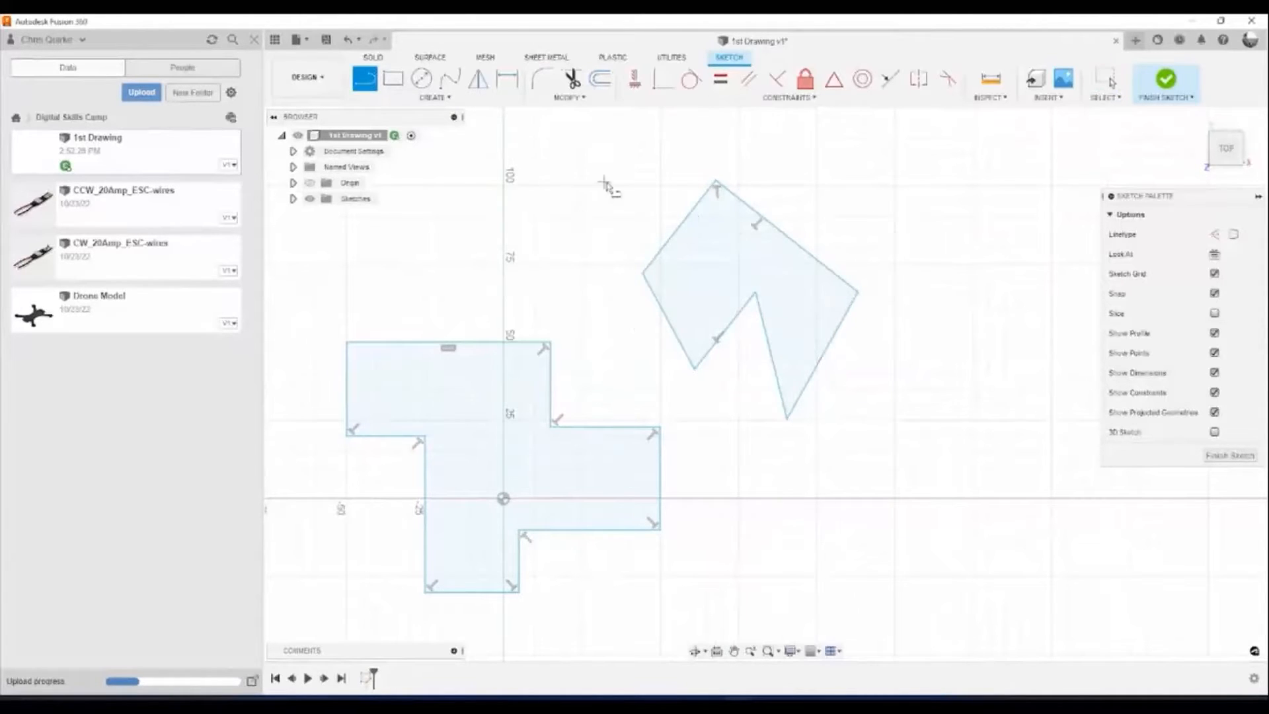
pyautogui.click(582, 186)
pyautogui.click(552, 246)
pyautogui.click(581, 271)
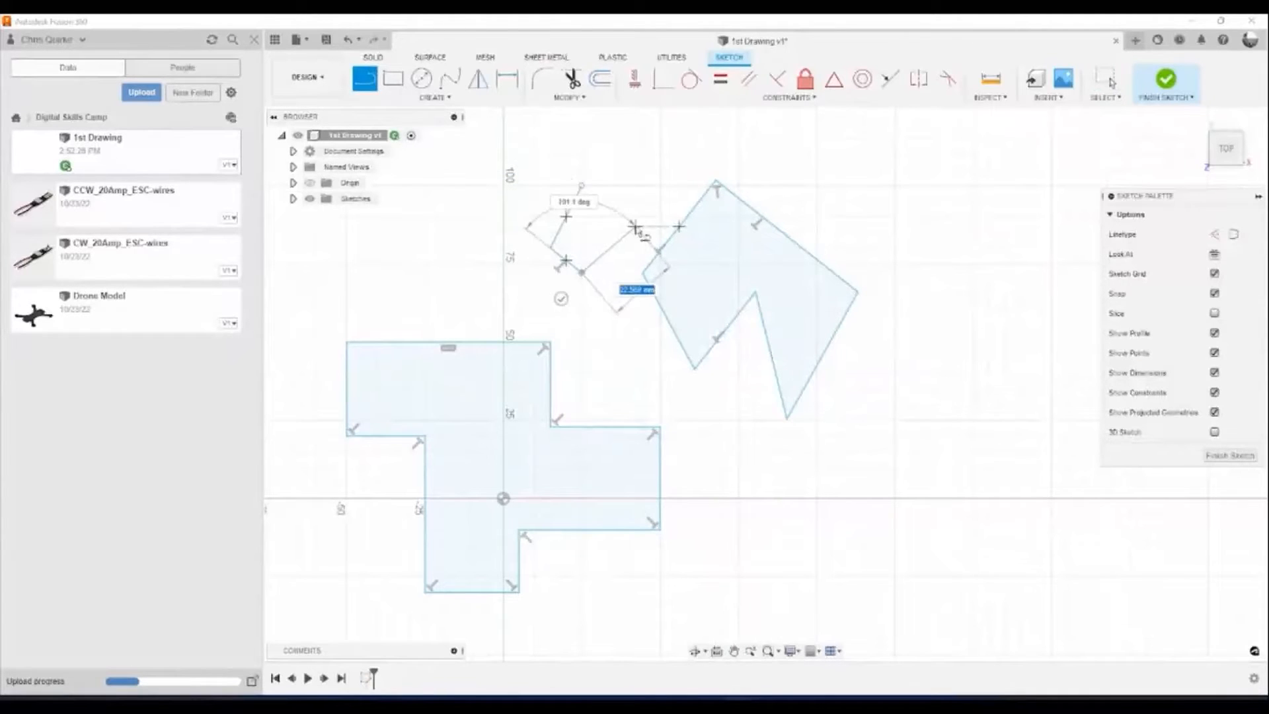
pyautogui.click(636, 228)
pyautogui.click(636, 170)
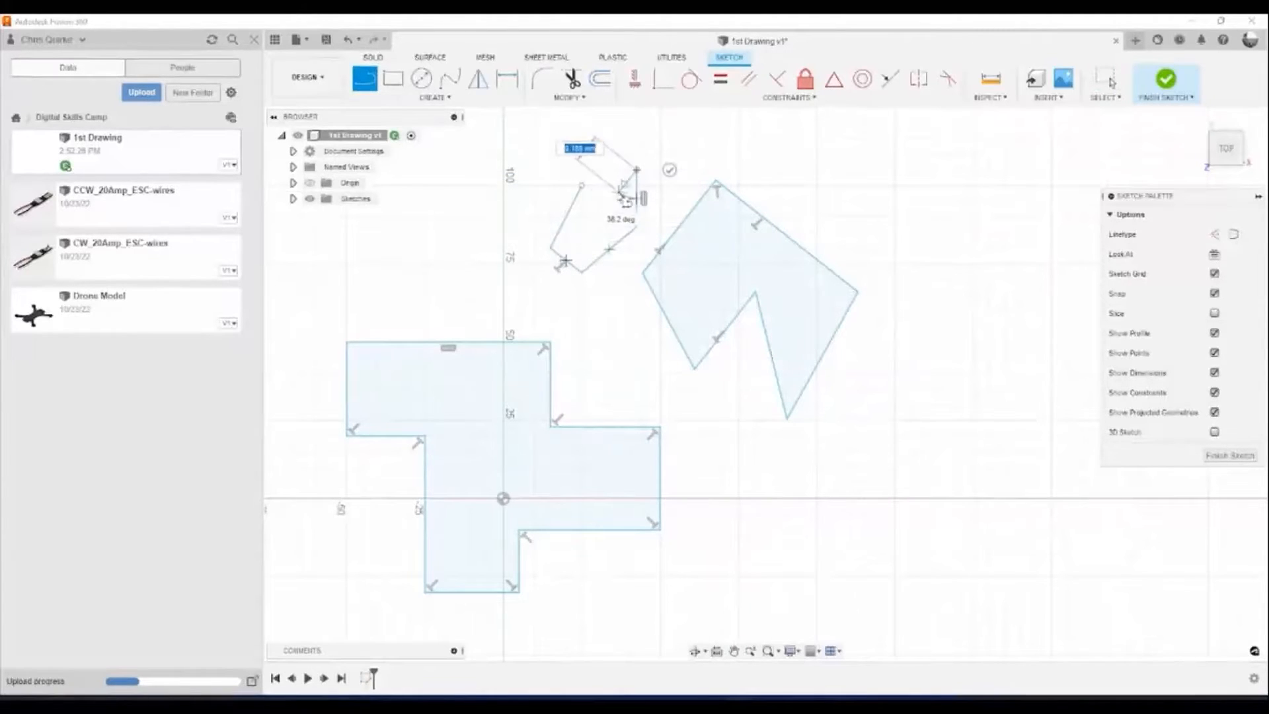
pyautogui.click(582, 186)
pyautogui.scroll(2, 583, 188)
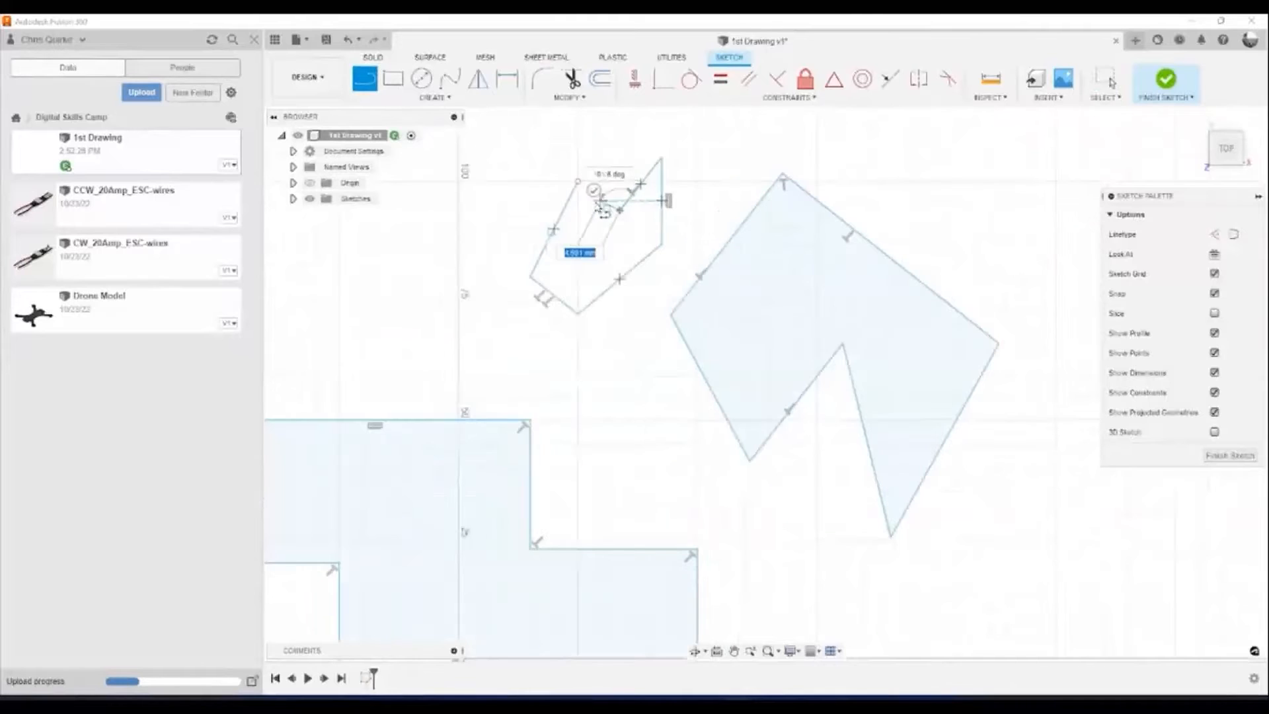
pyautogui.press('Escape')
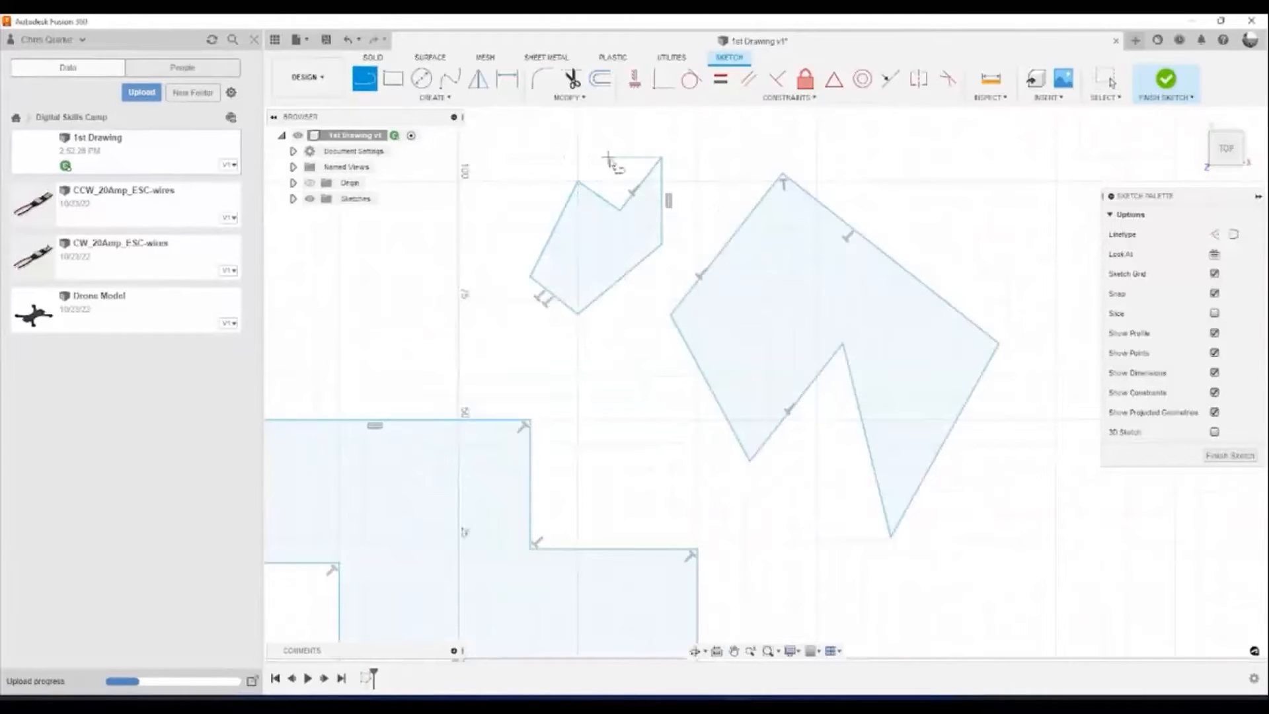
# Sketch another closed six-sided notched profile of angled lines, to the right of the stepped profile and below the larger angled one.
pyautogui.scroll(-2, 631, 171)
pyautogui.scroll(-2, 639, 392)
pyautogui.moveTo(704, 389); pyautogui.dragTo(638, 253, button='middle')
pyautogui.click(664, 388)
pyautogui.click(775, 296)
pyautogui.click(834, 426)
pyautogui.click(702, 460)
pyautogui.click(738, 406)
pyautogui.click(664, 388)
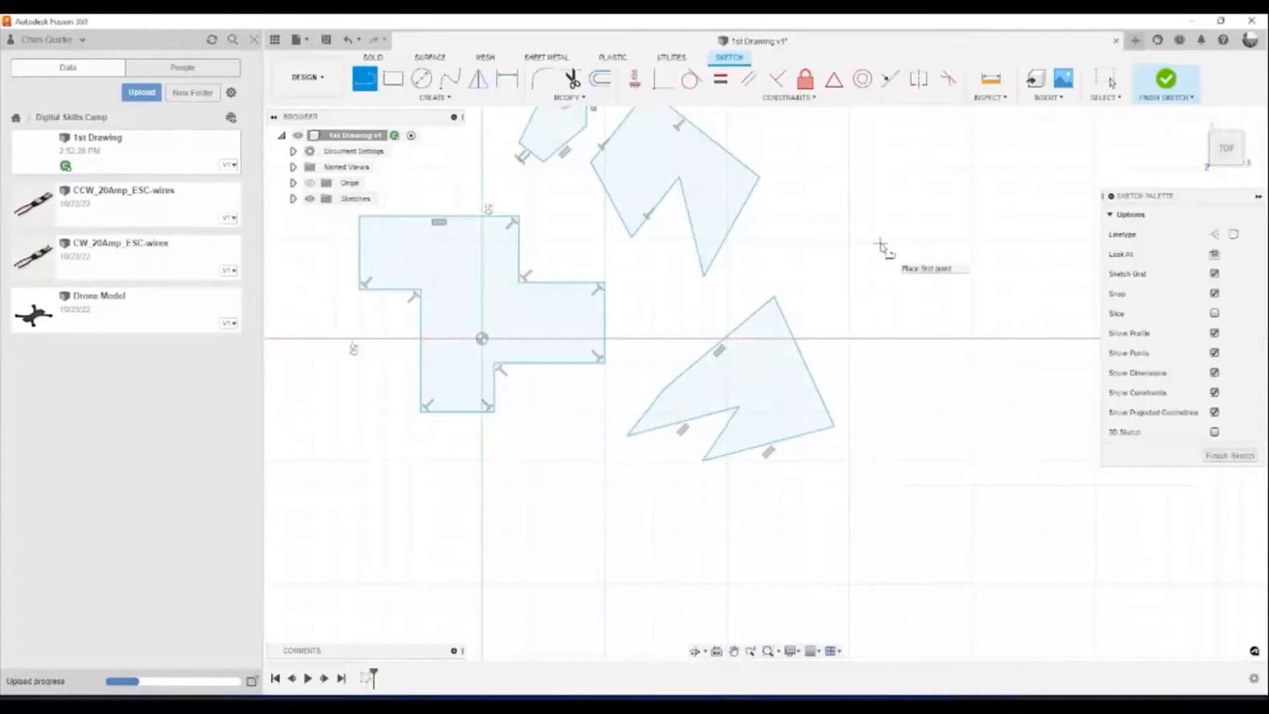
pyautogui.press('Escape')
pyautogui.moveTo(768, 243); pyautogui.dragTo(802, 315, button='middle')
pyautogui.scroll(-1, 802, 314)
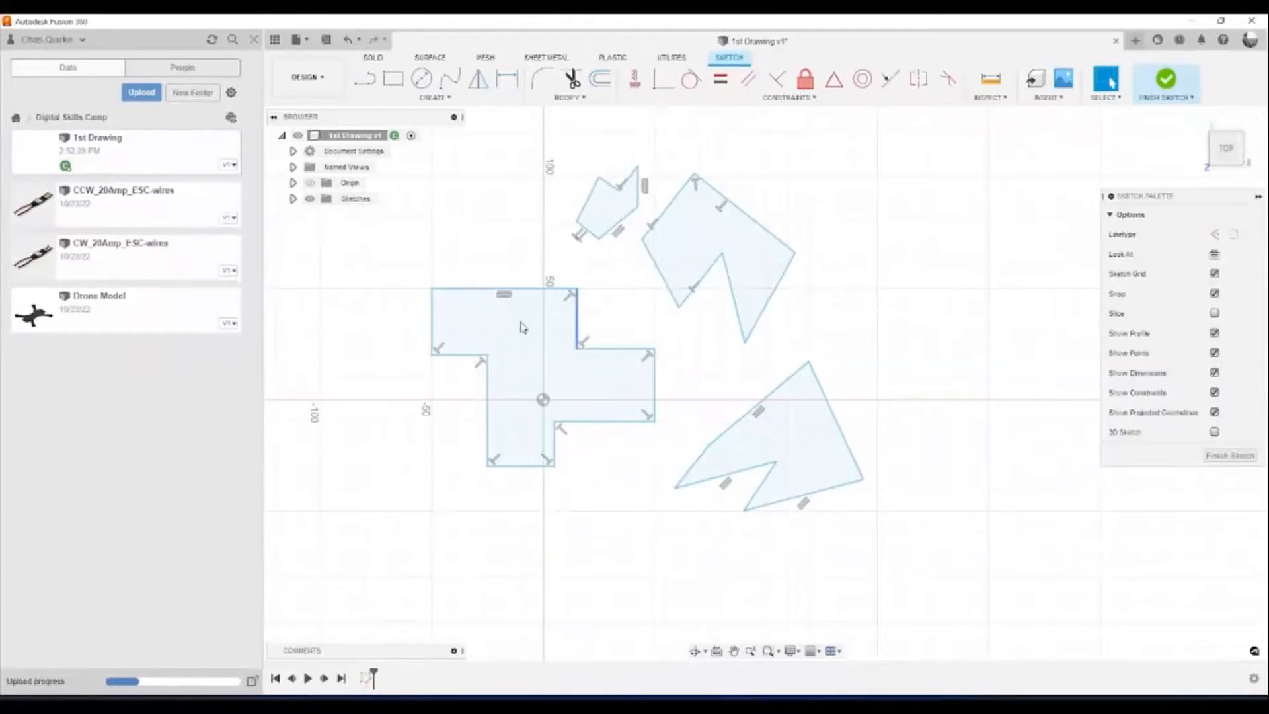
pyautogui.press('ctrl')
pyautogui.press('ctrl')
pyautogui.press('ctrl')
pyautogui.press('ctrl')
pyautogui.press('ctrl')
# Examine the upper-left corner of the stepped profile up close and compare it with the whole outline.
pyautogui.scroll(5, 435, 289)
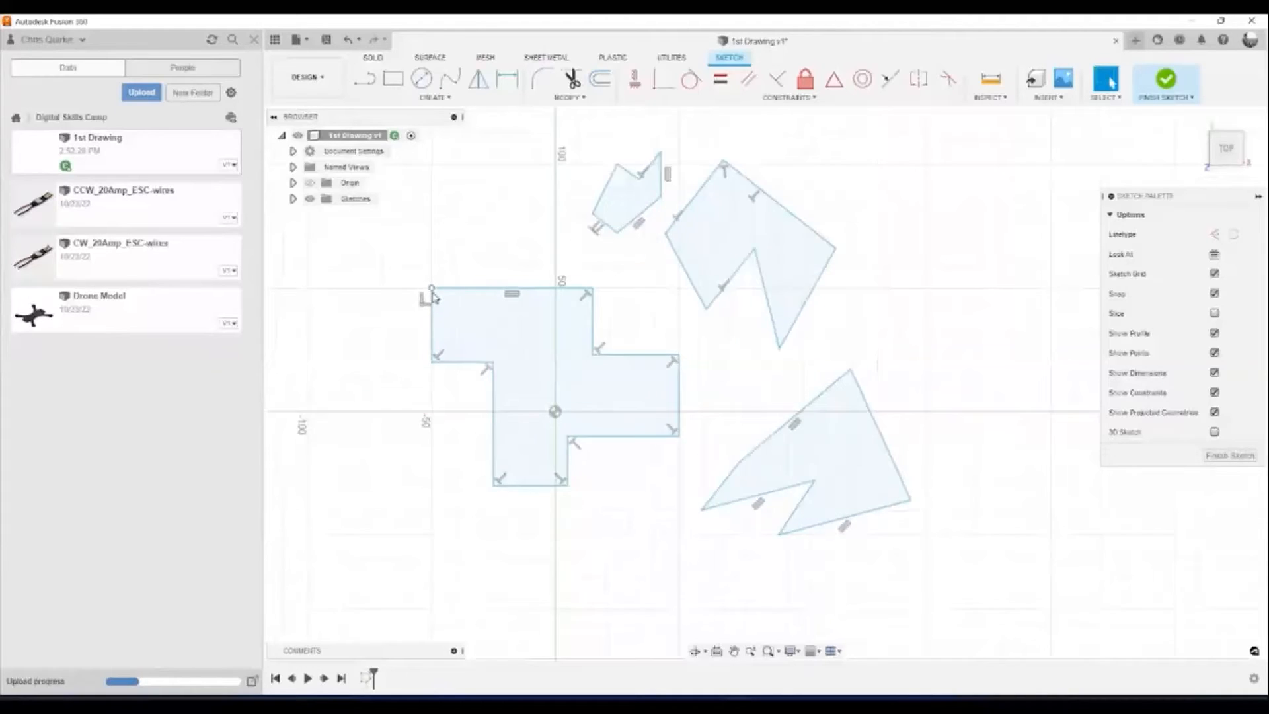
pyautogui.scroll(3, 432, 289)
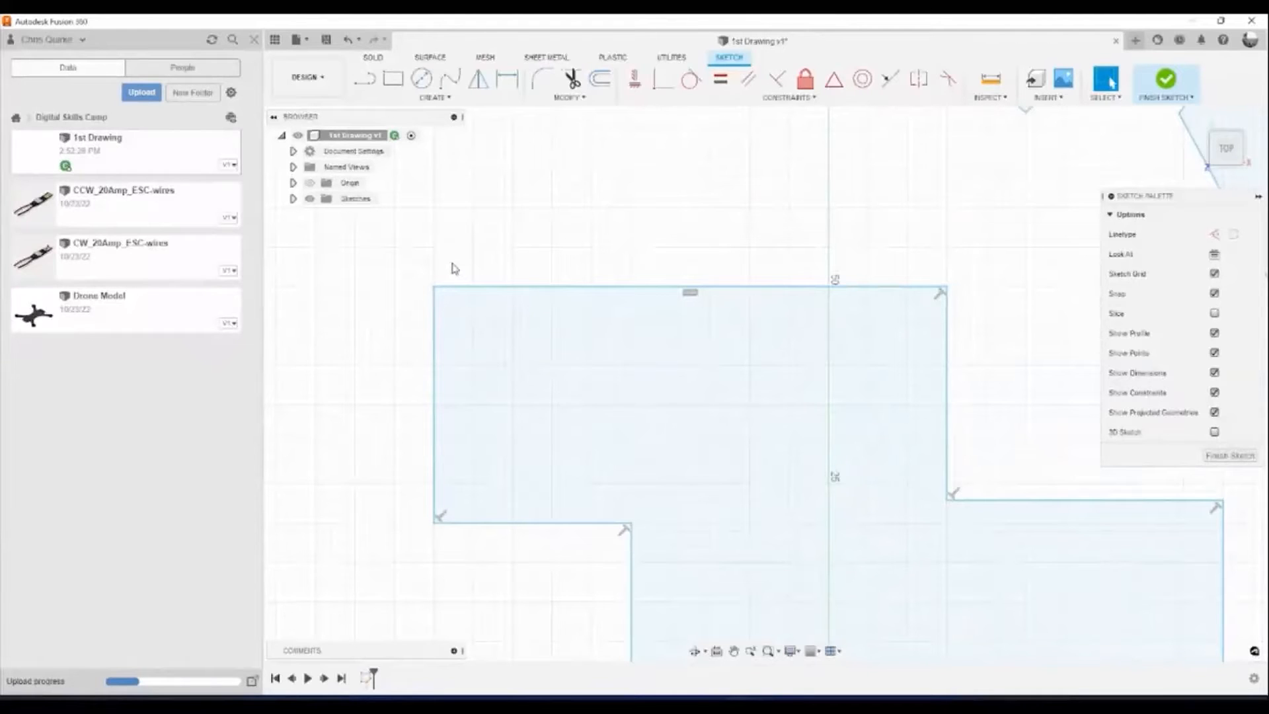
pyautogui.scroll(3, 466, 268)
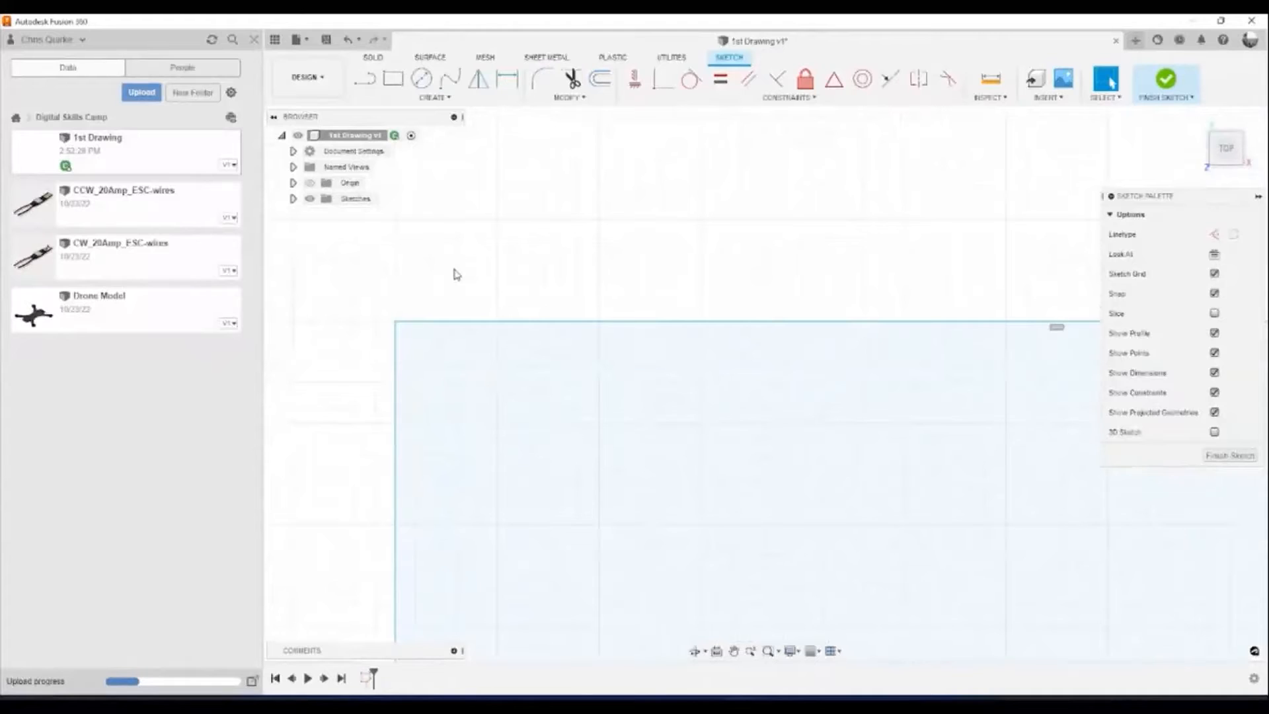
pyautogui.scroll(-3, 456, 277)
pyautogui.scroll(-3, 454, 279)
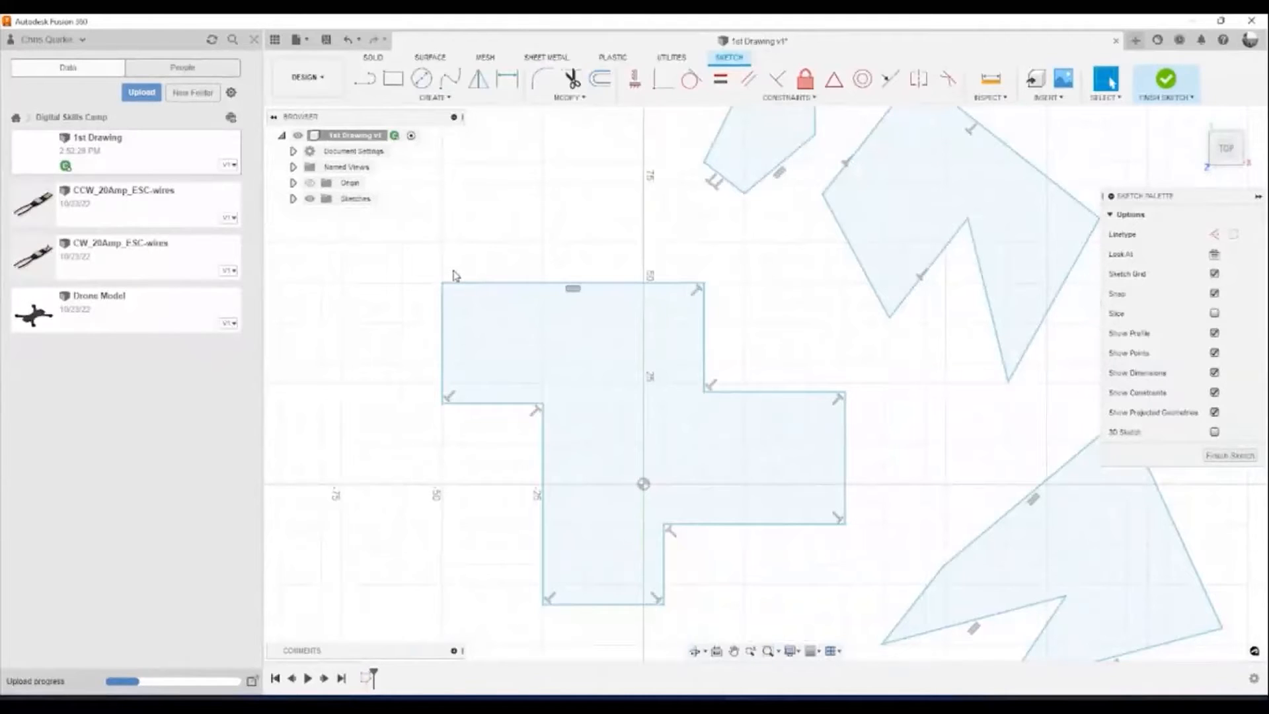
pyautogui.scroll(4, 454, 276)
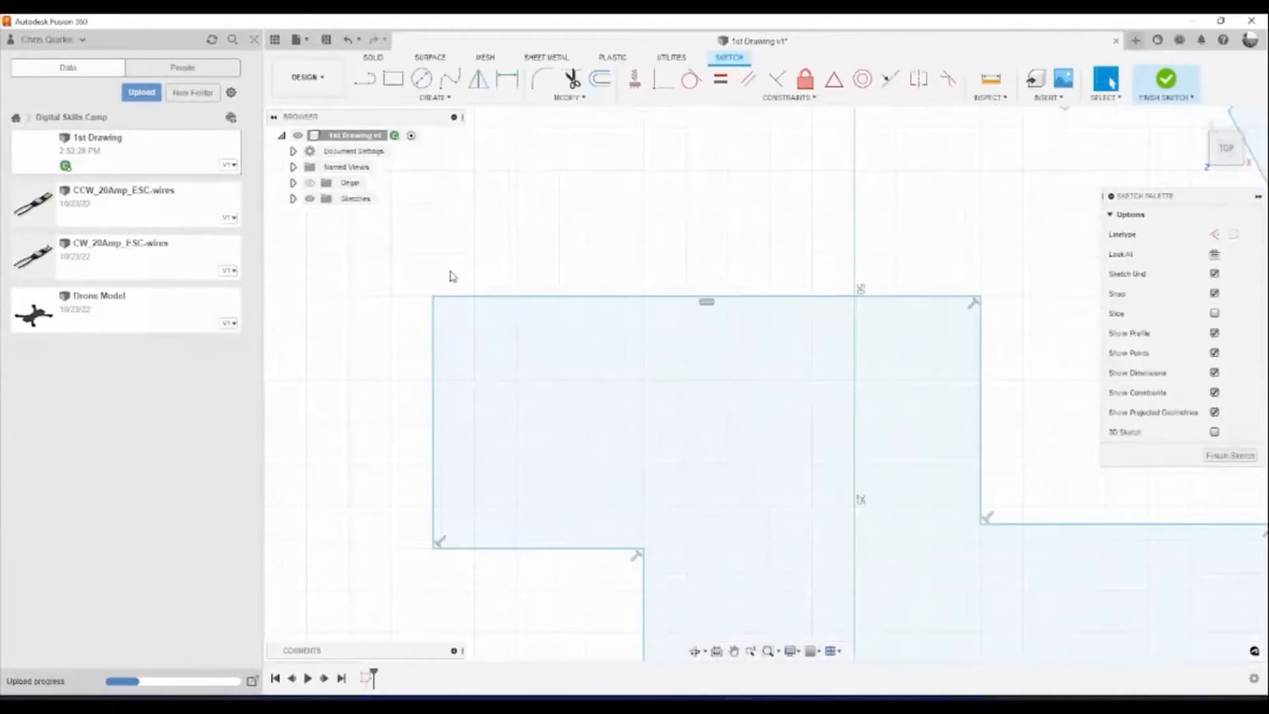
pyautogui.scroll(-4, 452, 276)
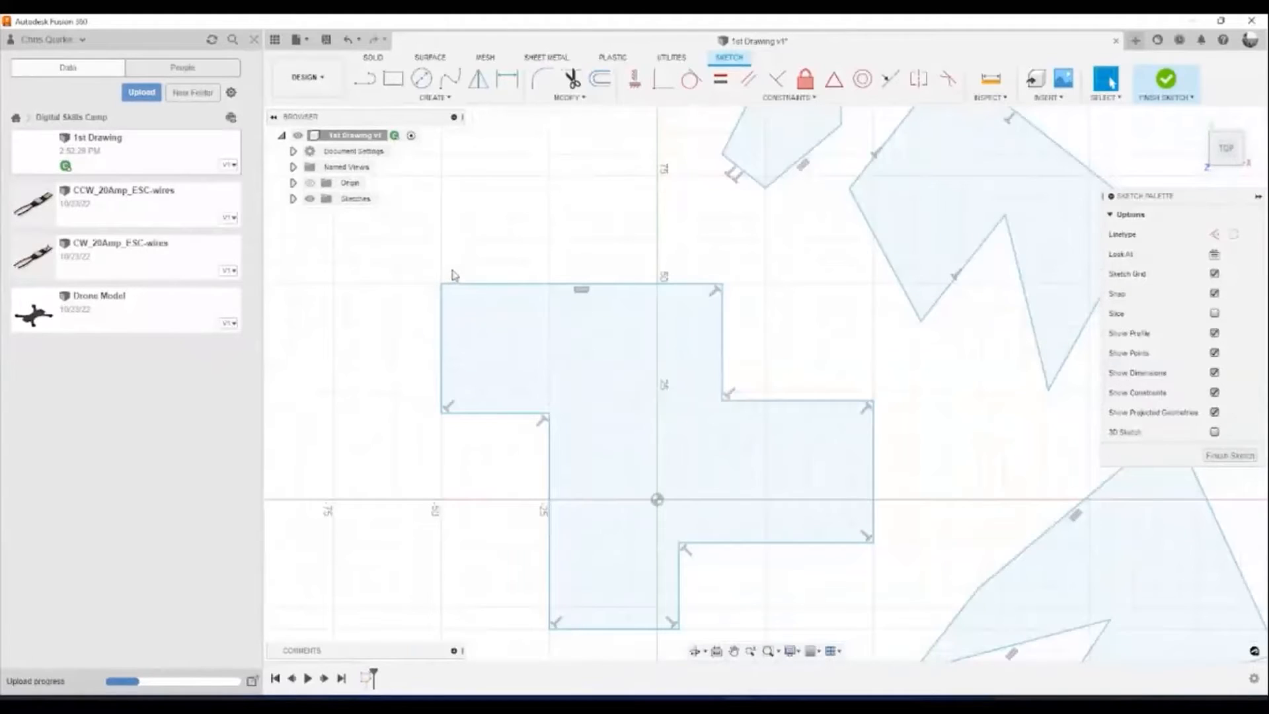
pyautogui.click(1248, 40)
pyautogui.scroll(5, 439, 283)
pyautogui.scroll(5, 444, 284)
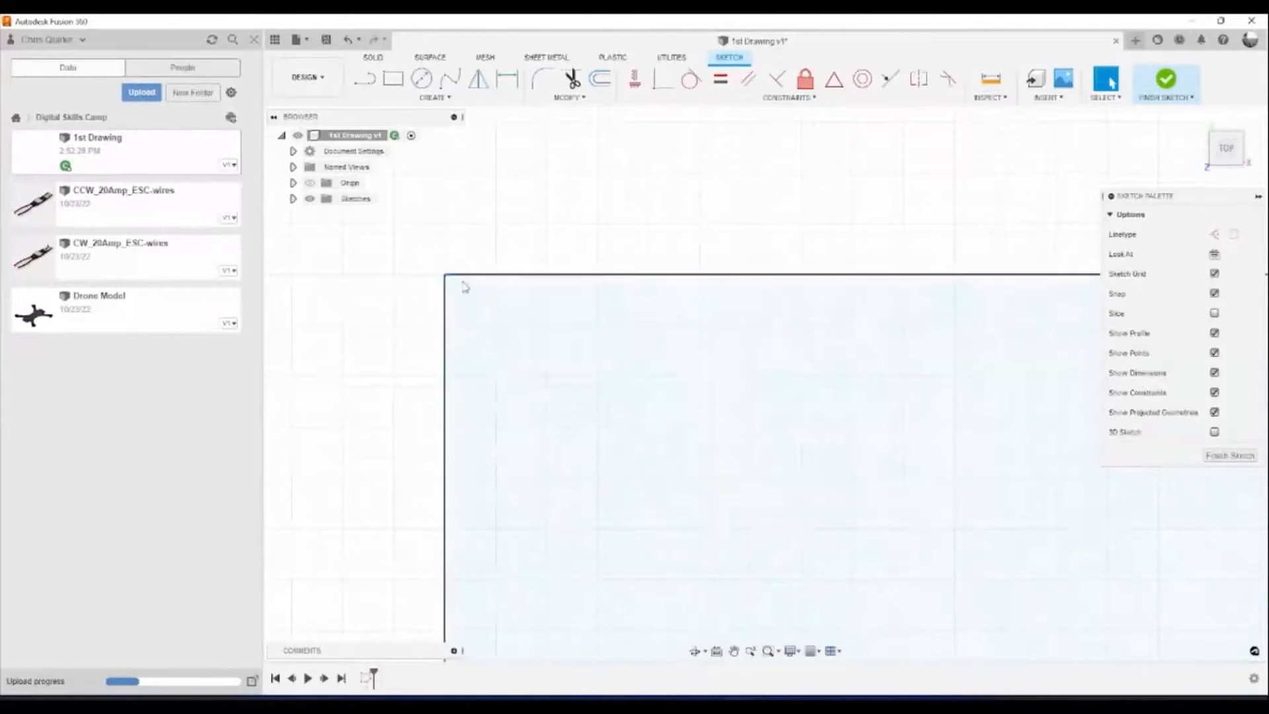
pyautogui.scroll(-1, 528, 269)
pyautogui.scroll(-5, 538, 269)
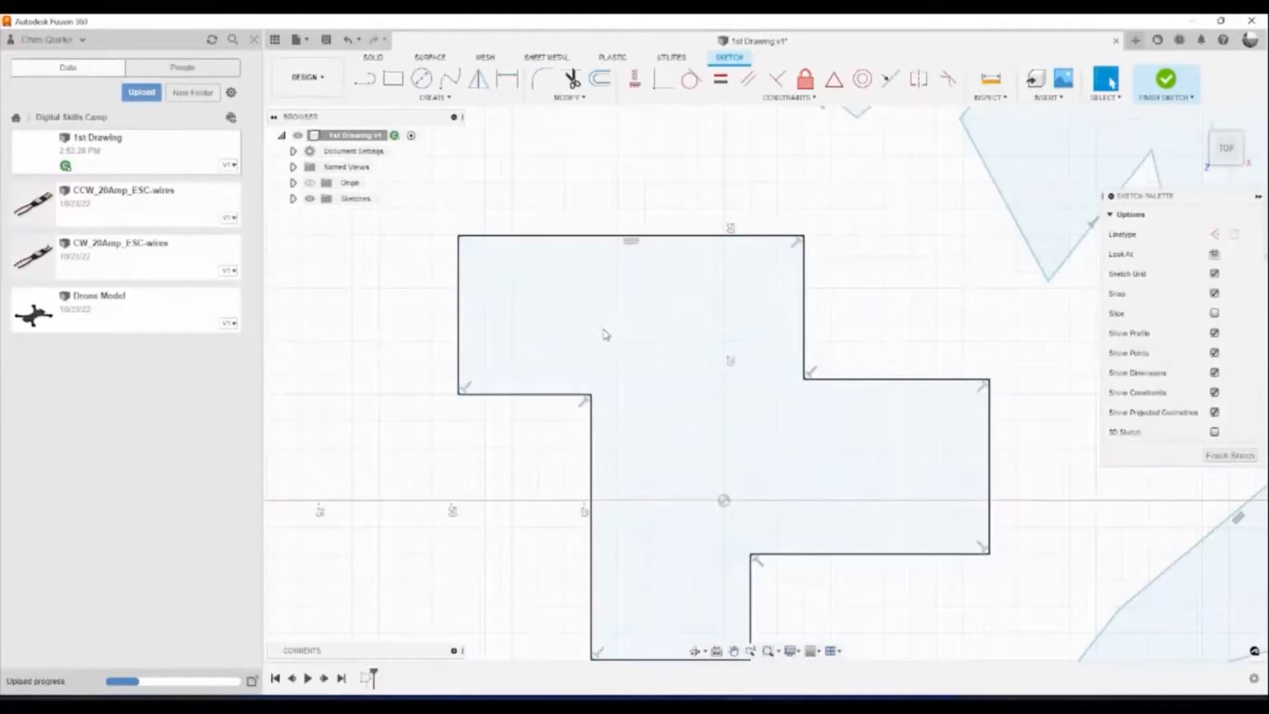
pyautogui.scroll(-3, 606, 334)
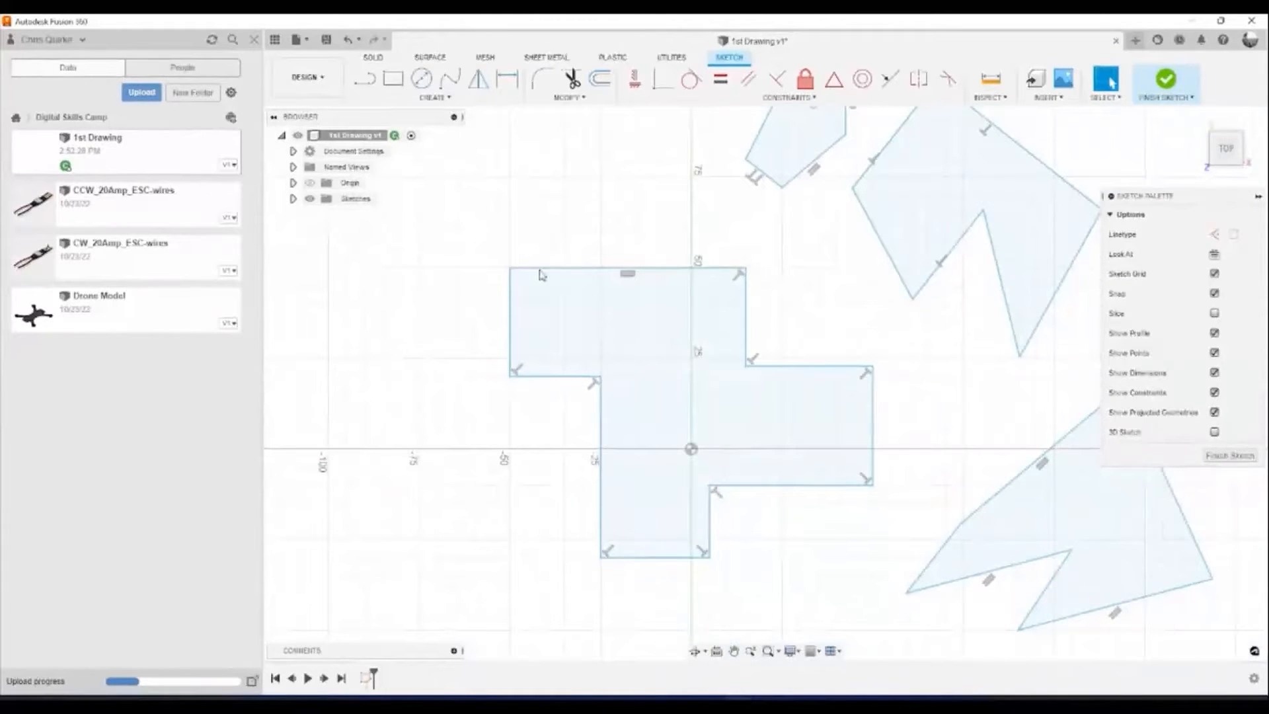
# Examine the lower-left notch of the stepped profile and the angled profiles around it at different magnifications.
pyautogui.scroll(1, 513, 383)
pyautogui.scroll(5, 514, 383)
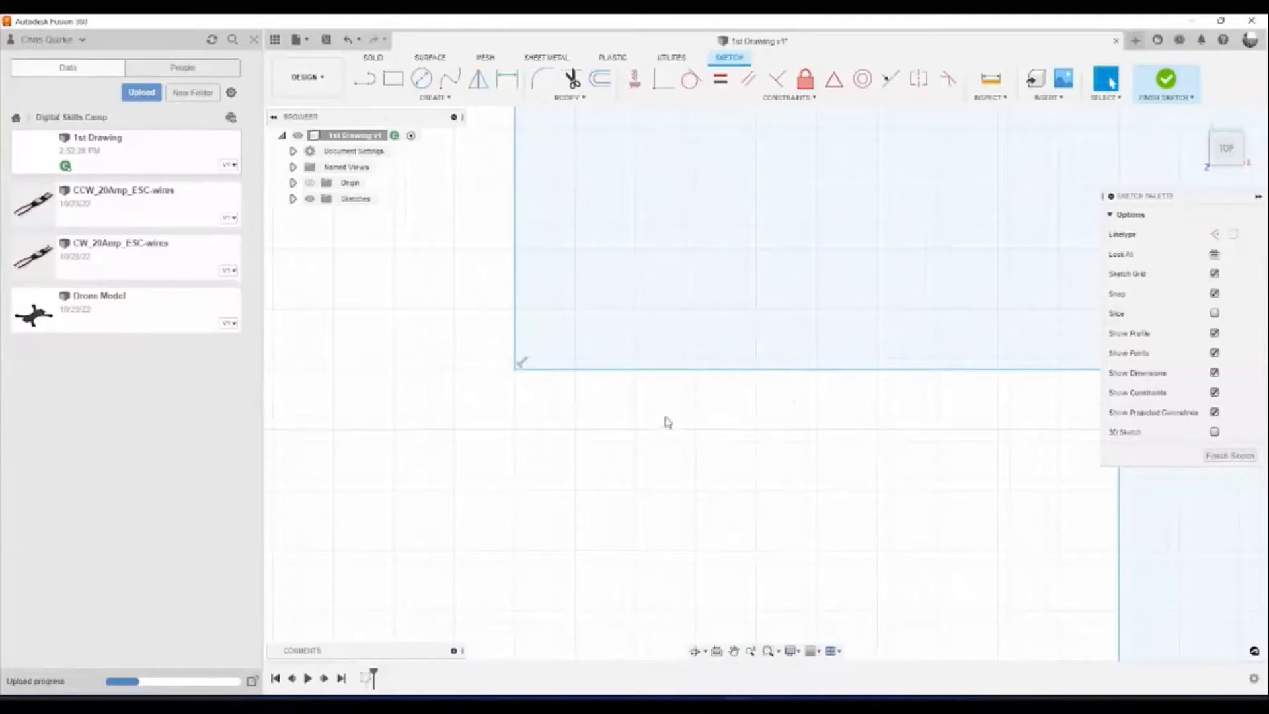
pyautogui.moveTo(668, 413); pyautogui.dragTo(669, 413, button='middle')
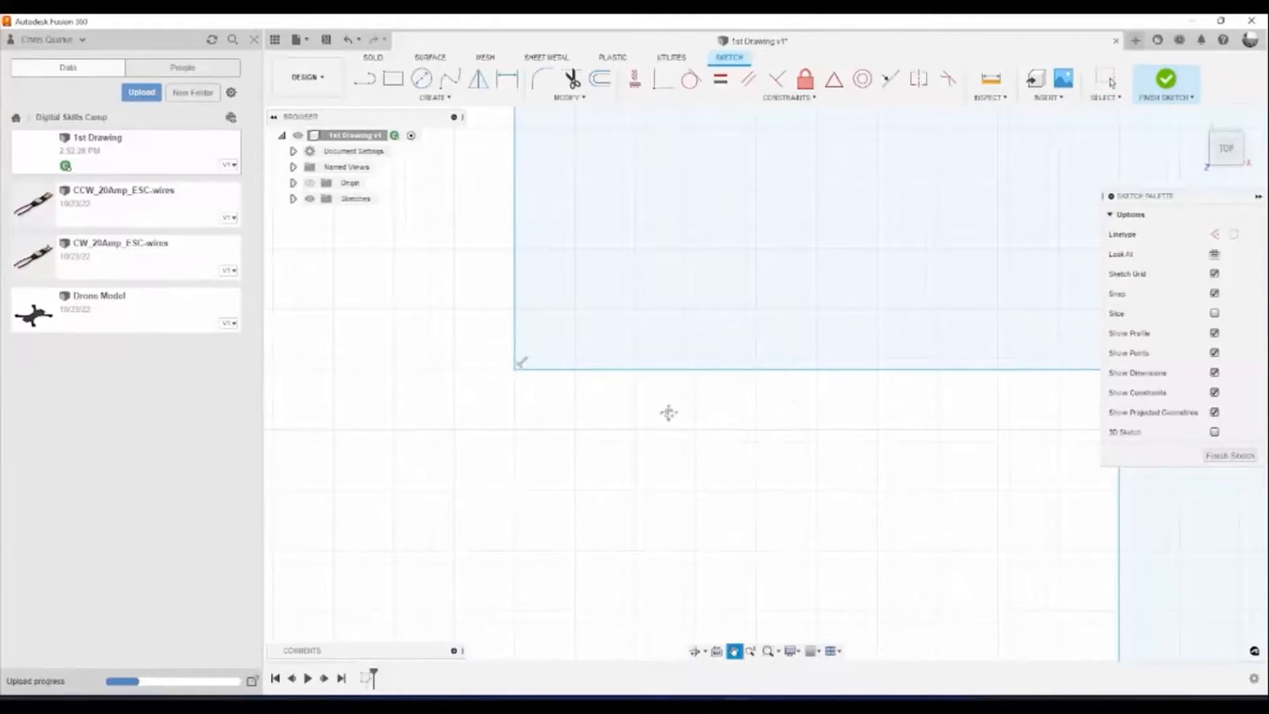
pyautogui.moveTo(668, 413); pyautogui.dragTo(546, 416, button='middle')
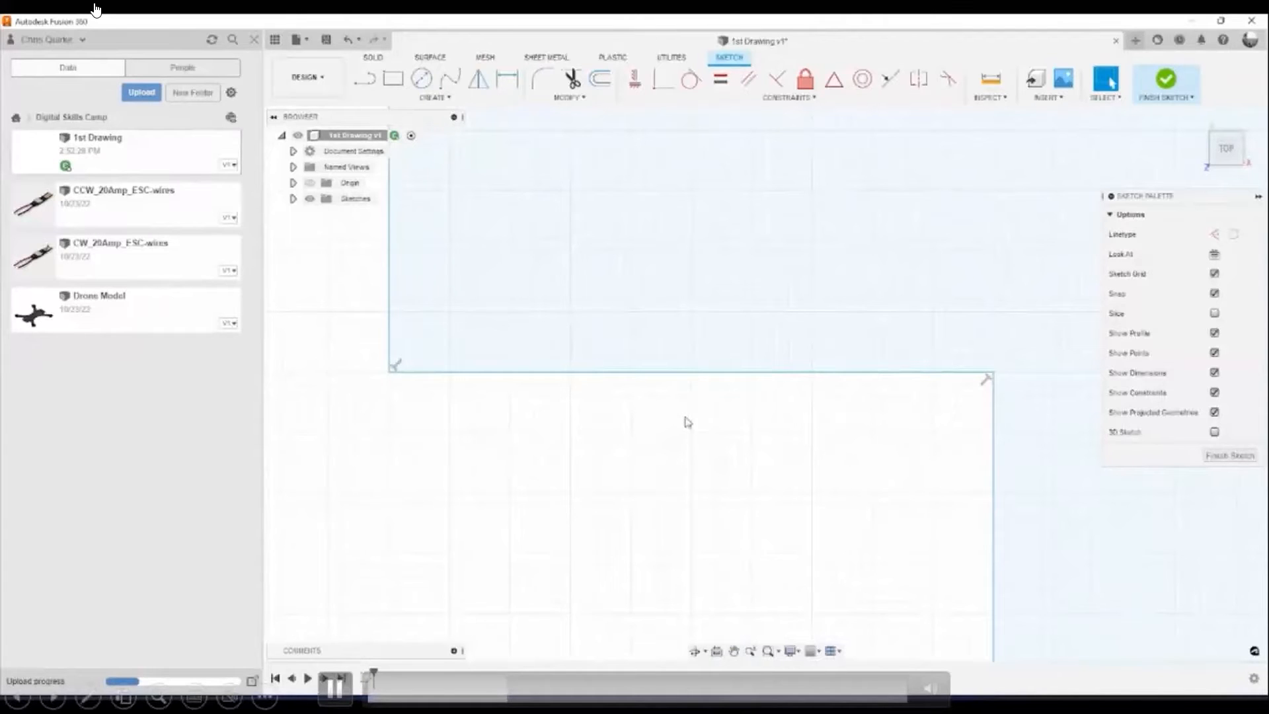
pyautogui.moveTo(708, 421)
pyautogui.mouseDown(button='middle')
pyautogui.moveTo(674, 354)
pyautogui.moveTo(702, 464)
pyautogui.moveTo(756, 371)
pyautogui.moveTo(637, 371)
pyautogui.moveTo(680, 453)
pyautogui.moveTo(775, 404)
pyautogui.moveTo(717, 386)
pyautogui.moveTo(692, 445)
pyautogui.moveTo(700, 462)
pyautogui.moveTo(765, 430)
pyautogui.moveTo(756, 374)
pyautogui.moveTo(671, 362)
pyautogui.moveTo(666, 449)
pyautogui.moveTo(705, 425)
pyautogui.moveTo(712, 404)
pyautogui.mouseUp(button='middle')
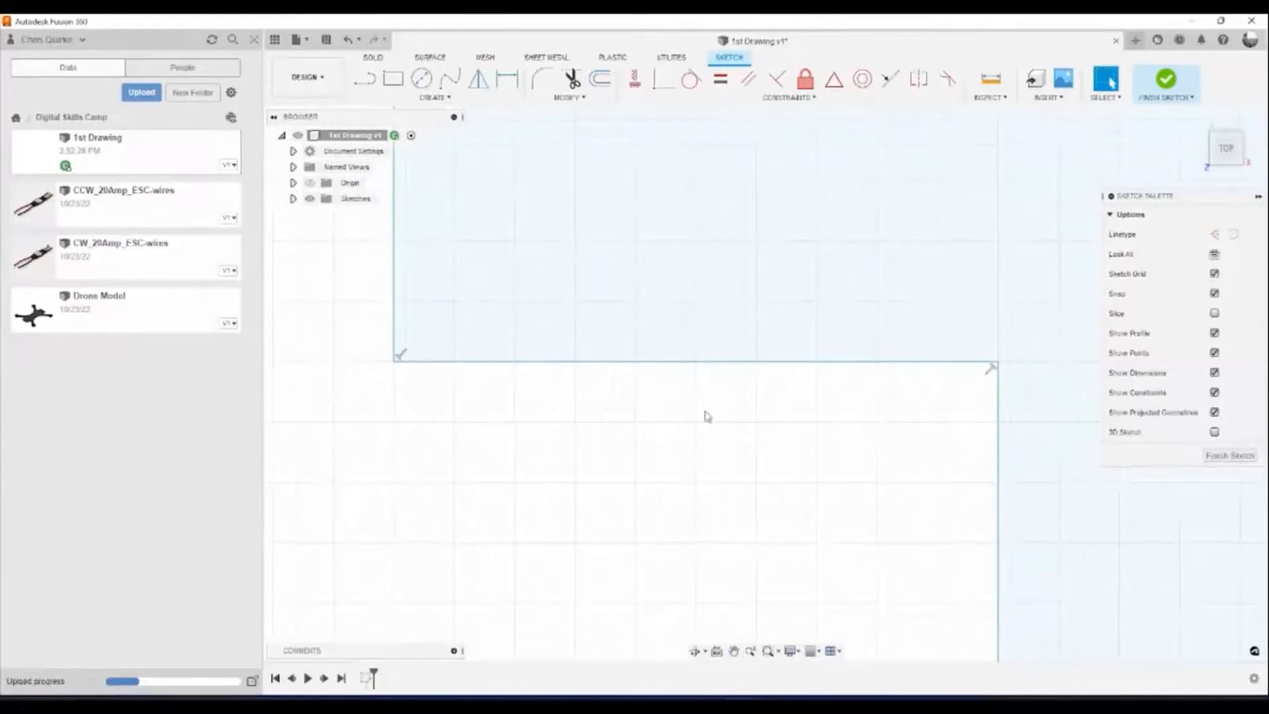
pyautogui.scroll(-5, 718, 423)
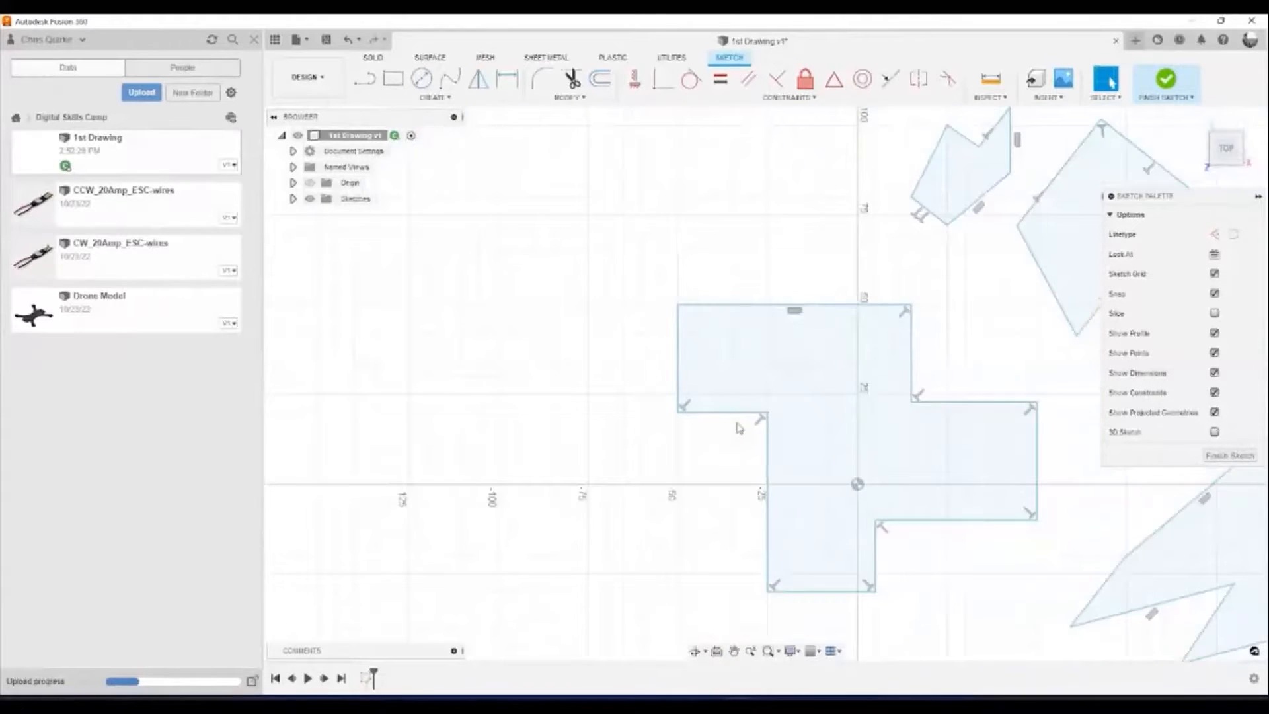
pyautogui.moveTo(1023, 378)
pyautogui.mouseDown(button='middle')
pyautogui.moveTo(858, 360)
pyautogui.moveTo(592, 419)
pyautogui.moveTo(590, 444)
pyautogui.mouseUp(button='middle')
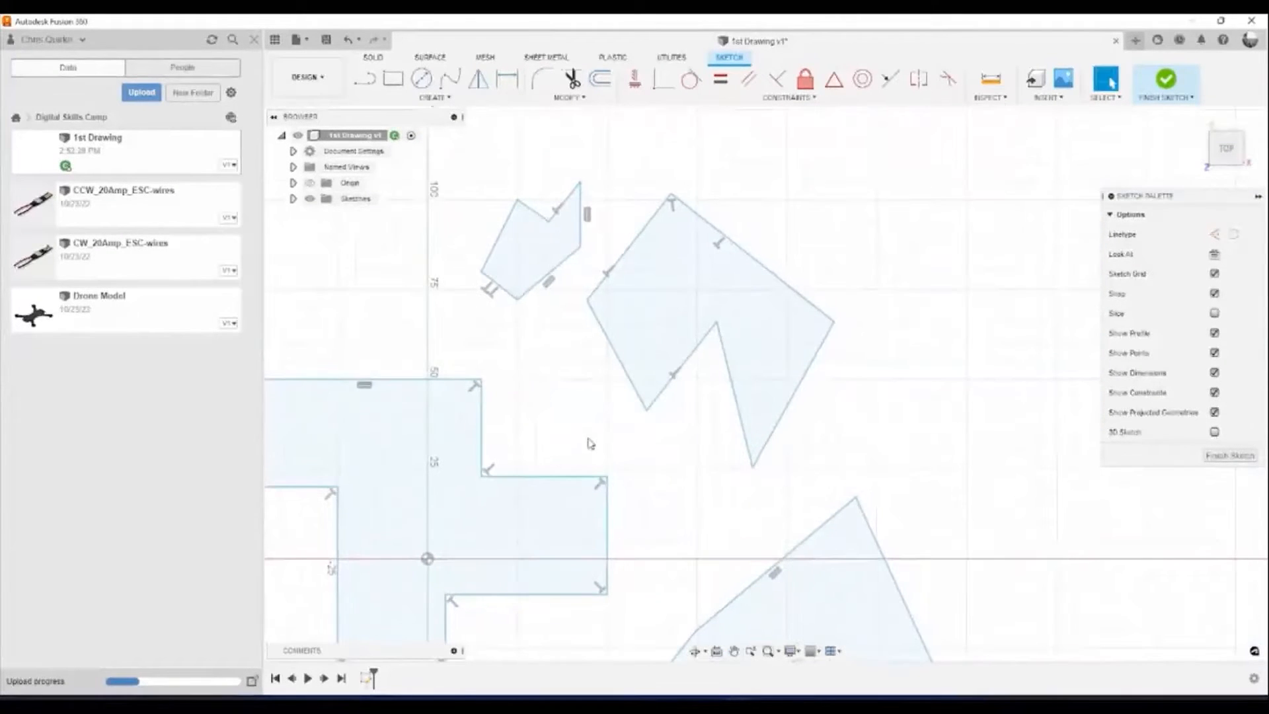
pyautogui.scroll(5, 838, 312)
pyautogui.moveTo(759, 499); pyautogui.dragTo(938, 131, button='middle')
pyautogui.moveTo(545, 322); pyautogui.dragTo(786, 562, button='middle')
pyautogui.moveTo(334, 458); pyautogui.dragTo(704, 625, button='middle')
pyautogui.moveTo(533, 323)
pyautogui.mouseDown(button='middle')
pyautogui.moveTo(606, 431)
pyautogui.moveTo(648, 399)
pyautogui.moveTo(643, 410)
pyautogui.mouseUp(button='middle')
pyautogui.scroll(-3, 642, 409)
pyautogui.moveTo(487, 458)
pyautogui.mouseDown(button='middle')
pyautogui.moveTo(640, 391)
pyautogui.moveTo(866, 329)
pyautogui.mouseUp(button='middle')
pyautogui.moveTo(442, 370); pyautogui.dragTo(741, 217, button='middle')
pyautogui.moveTo(462, 536); pyautogui.dragTo(318, 276, button='middle')
pyautogui.moveTo(613, 440); pyautogui.dragTo(540, 231, button='middle')
pyautogui.moveTo(941, 526); pyautogui.dragTo(555, 552, button='middle')
pyautogui.moveTo(739, 484); pyautogui.dragTo(625, 654, button='middle')
pyautogui.moveTo(804, 329); pyautogui.dragTo(783, 499, button='middle')
pyautogui.moveTo(601, 287); pyautogui.dragTo(735, 439, button='middle')
pyautogui.moveTo(572, 249)
pyautogui.mouseDown(button='middle')
pyautogui.moveTo(711, 441)
pyautogui.moveTo(423, 423)
pyautogui.moveTo(412, 434)
pyautogui.mouseUp(button='middle')
pyautogui.moveTo(610, 259); pyautogui.dragTo(476, 333, button='middle')
pyautogui.moveTo(714, 284); pyautogui.dragTo(464, 193, button='middle')
pyautogui.moveTo(807, 380); pyautogui.dragTo(641, 212, button='middle')
pyautogui.moveTo(947, 464); pyautogui.dragTo(852, 278, button='middle')
pyautogui.moveTo(711, 481); pyautogui.dragTo(859, 378, button='middle')
pyautogui.moveTo(434, 421); pyautogui.dragTo(701, 440, button='middle')
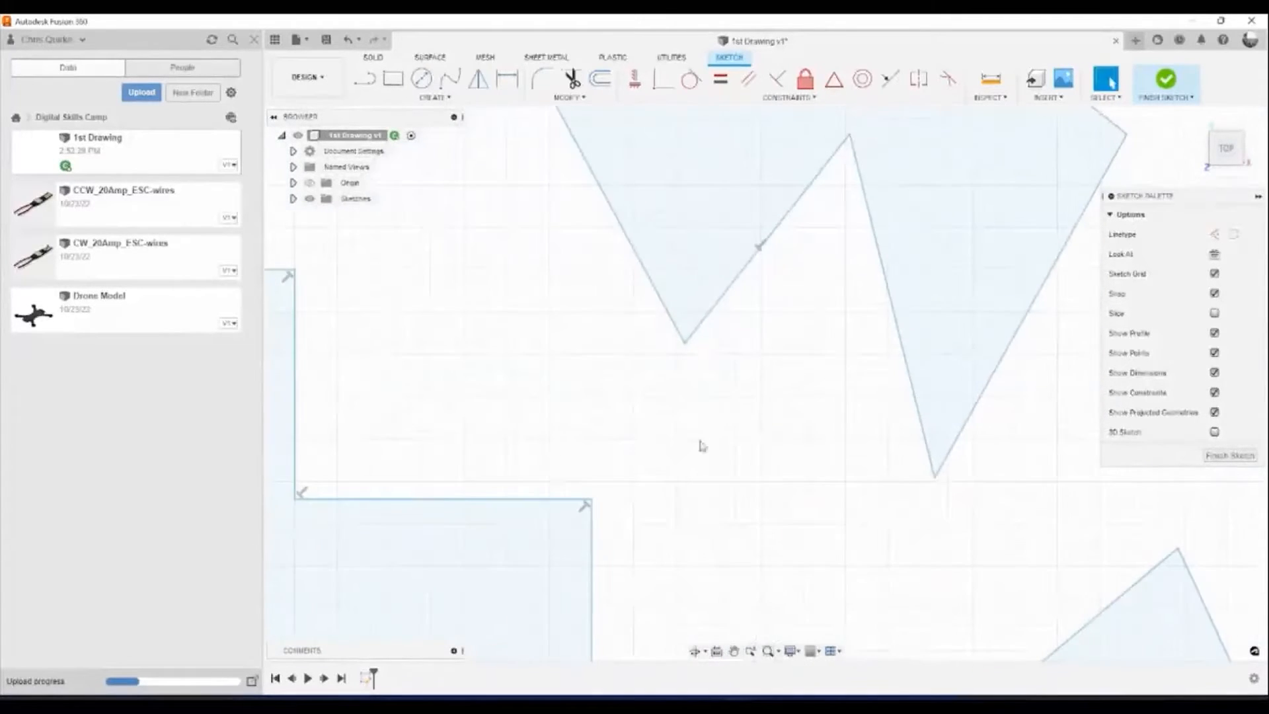
# Examine the small notched profile and the larger angled one up close, and compare them with the overall arrangement of all four profiles.
pyautogui.moveTo(561, 345); pyautogui.dragTo(808, 507, button='middle')
pyautogui.moveTo(592, 372)
pyautogui.mouseDown(button='middle')
pyautogui.moveTo(694, 462)
pyautogui.moveTo(720, 532)
pyautogui.mouseUp(button='middle')
pyautogui.moveTo(558, 382); pyautogui.dragTo(420, 509, button='middle')
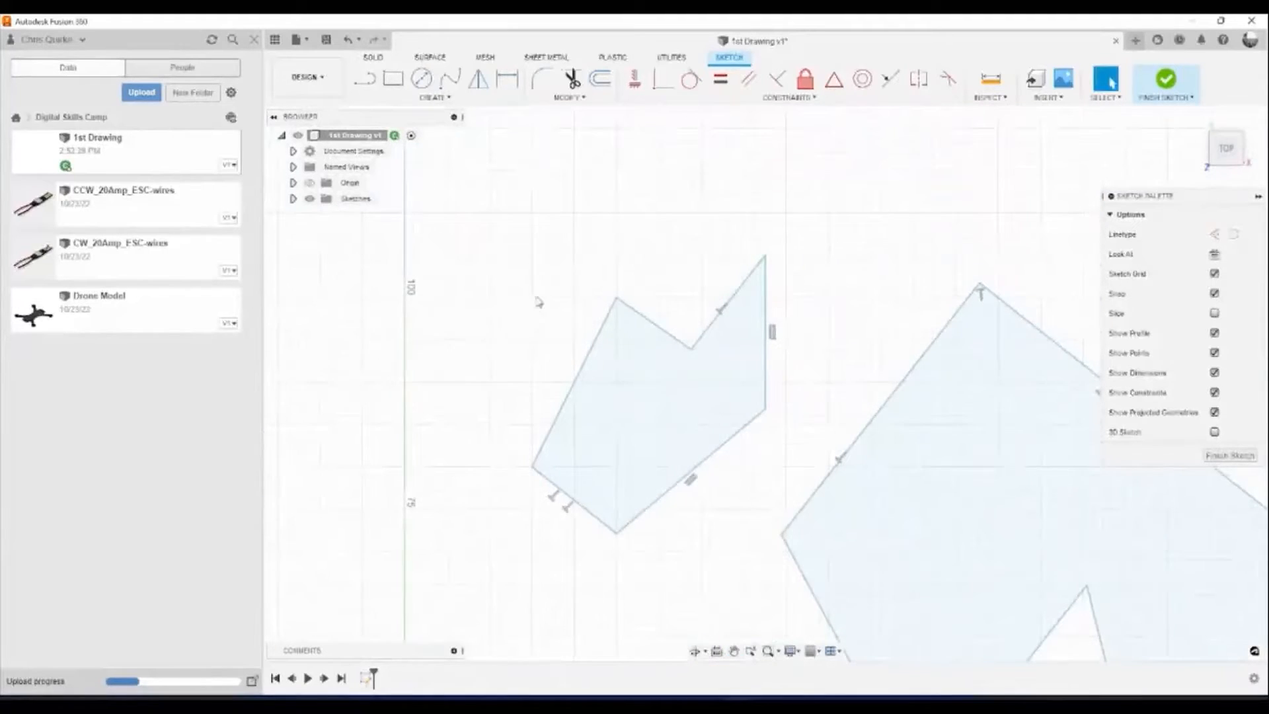
pyautogui.moveTo(561, 285); pyautogui.dragTo(481, 378, button='middle')
pyautogui.scroll(-3, 712, 296)
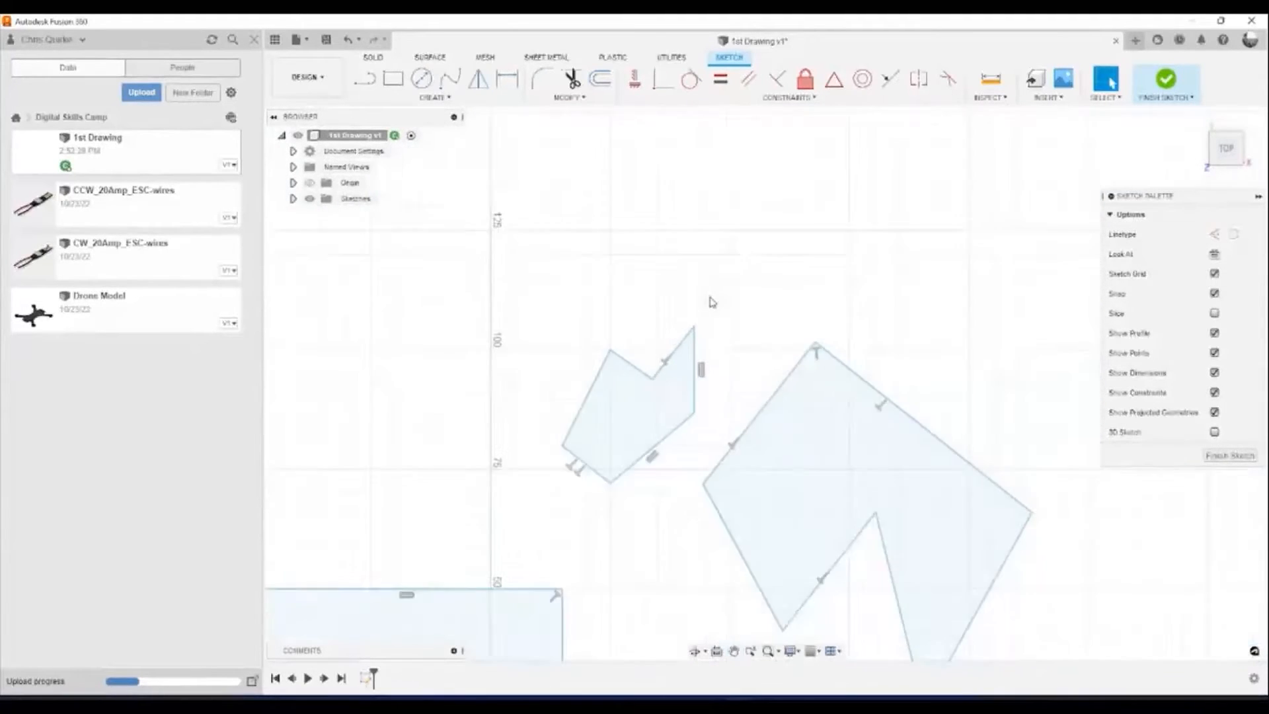
pyautogui.scroll(4, 725, 319)
pyautogui.scroll(-3, 725, 324)
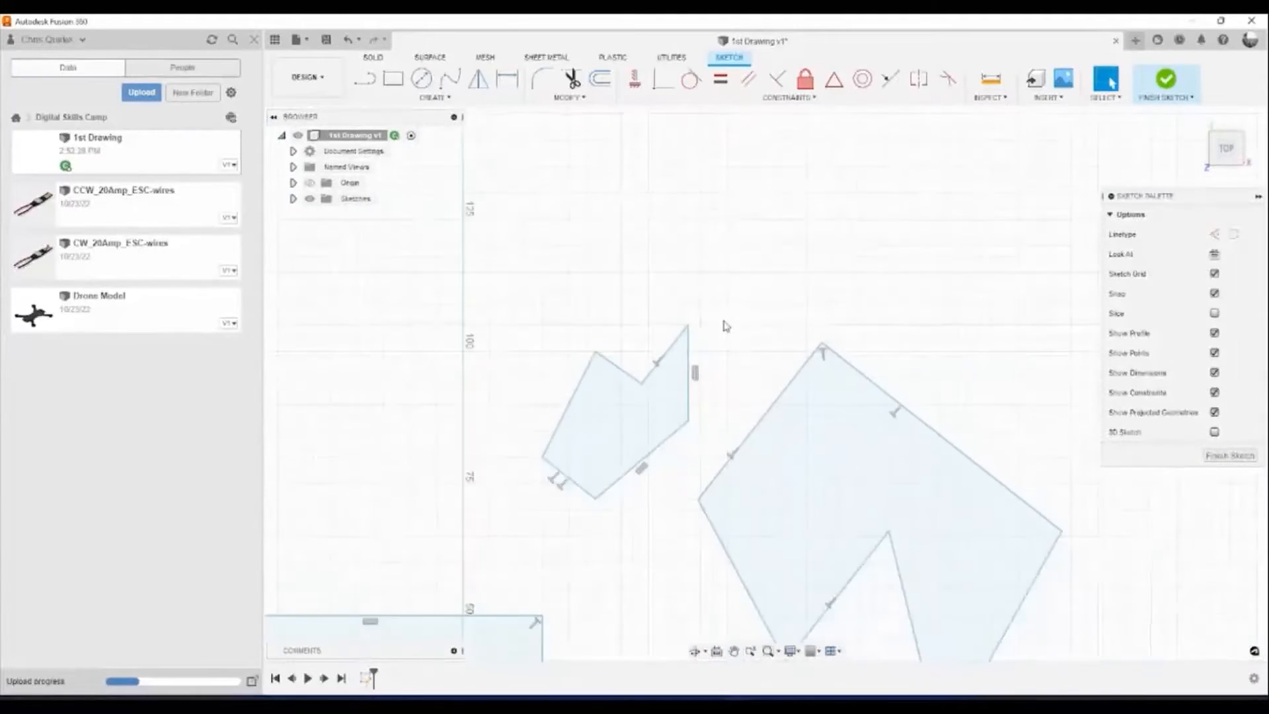
pyautogui.scroll(-2, 720, 395)
pyautogui.moveTo(666, 474); pyautogui.dragTo(667, 247, button='middle')
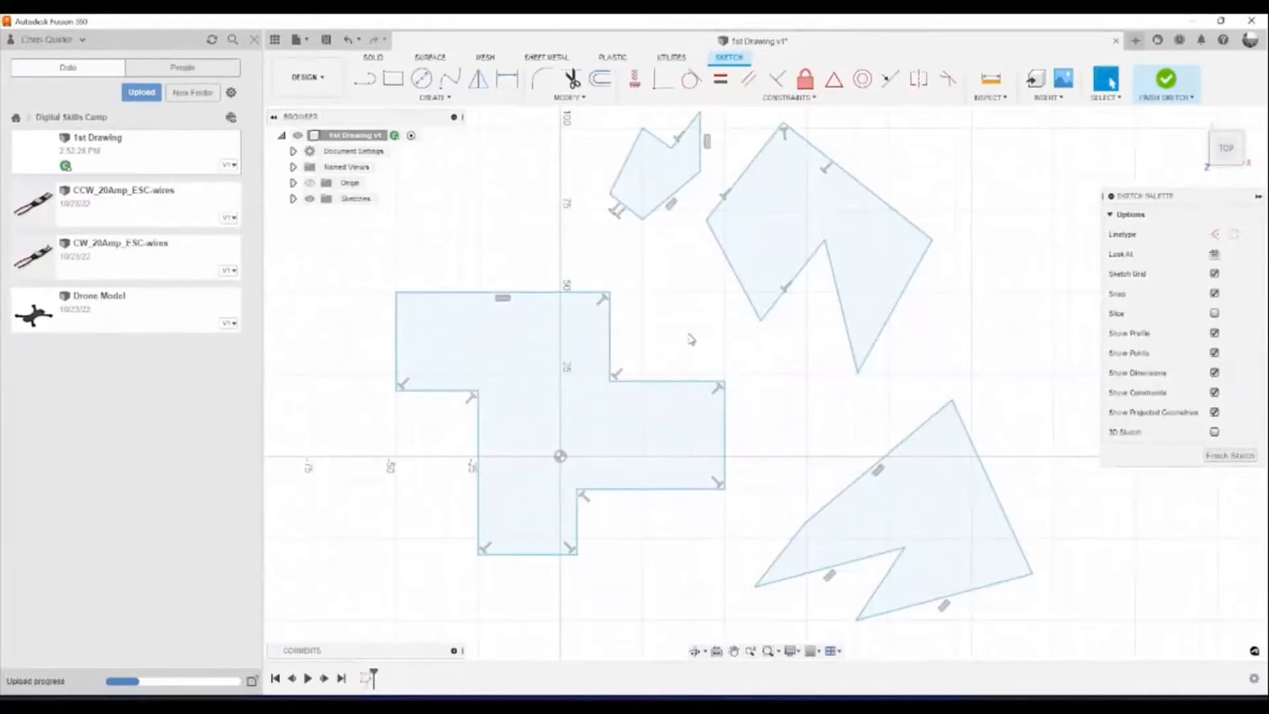
pyautogui.scroll(-2, 692, 337)
pyautogui.moveTo(673, 314); pyautogui.dragTo(652, 369, button='middle')
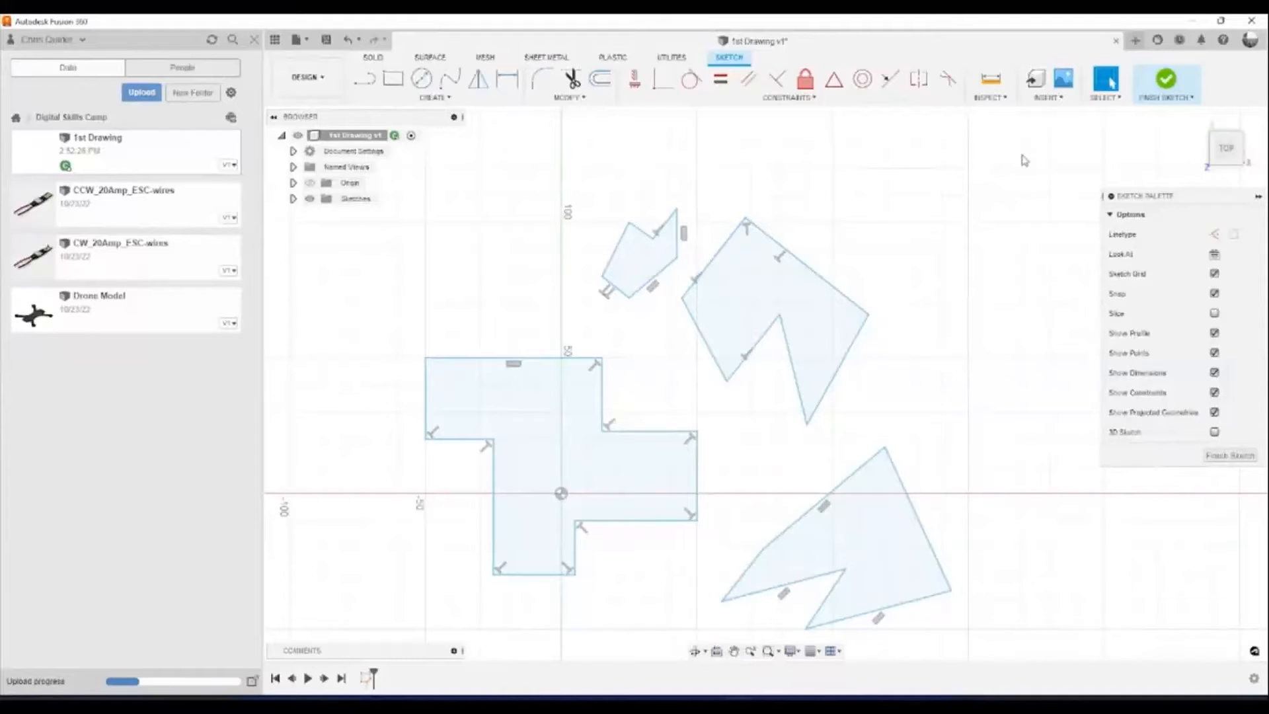
# Practise crossing and window selection boxes in the empty area up and right of the larger angled profile.
pyautogui.moveTo(1025, 156); pyautogui.dragTo(860, 267)
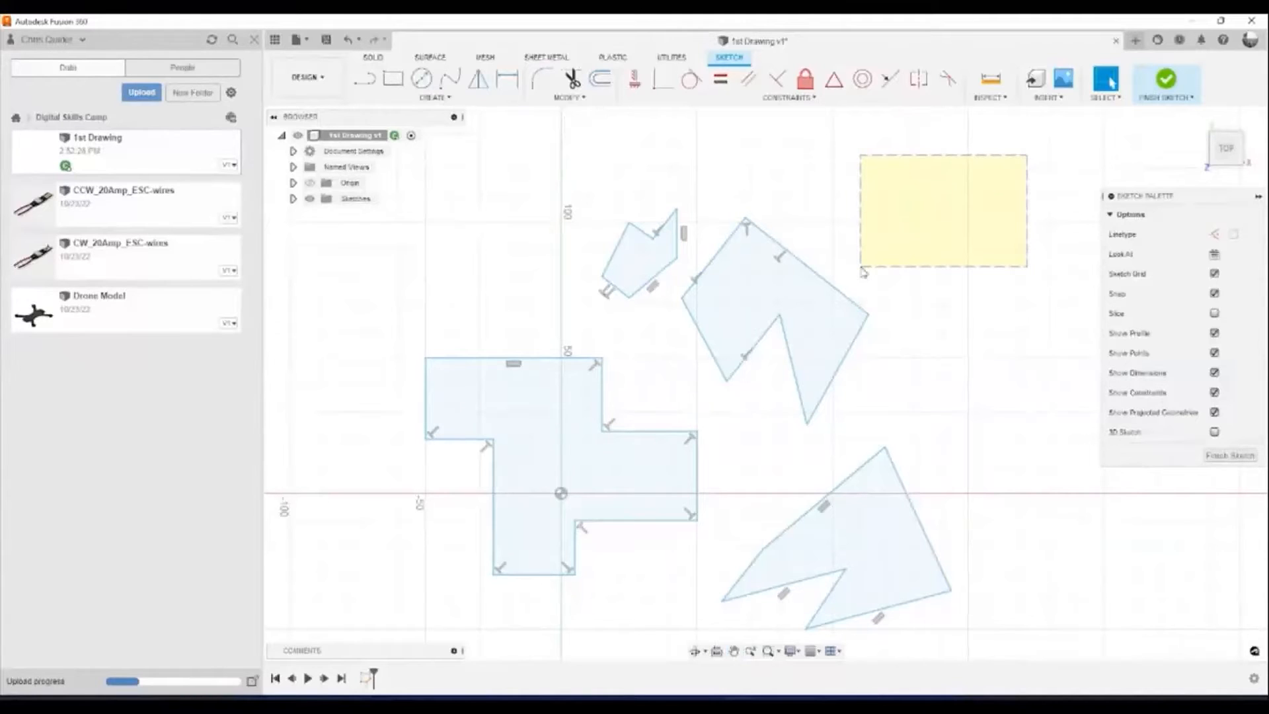
pyautogui.moveTo(863, 271); pyautogui.dragTo(863, 270)
pyautogui.moveTo(844, 147); pyautogui.dragTo(1018, 280)
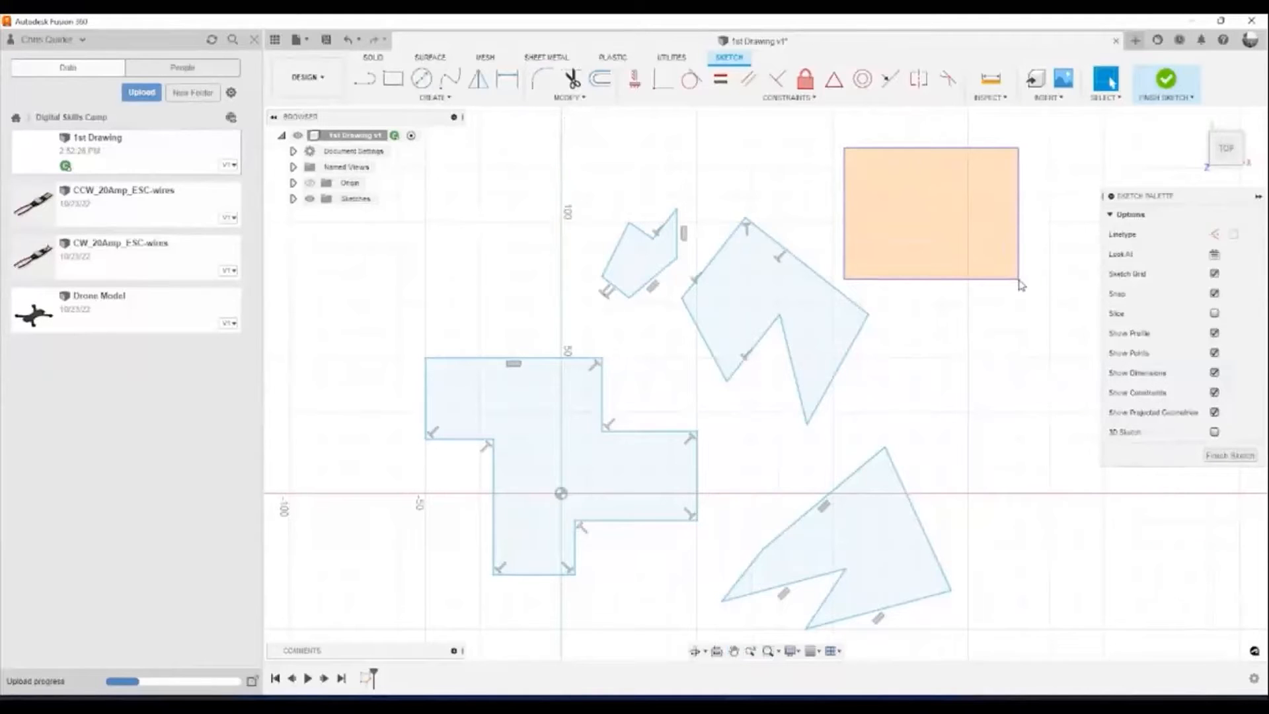
pyautogui.moveTo(1018, 280); pyautogui.dragTo(1018, 281)
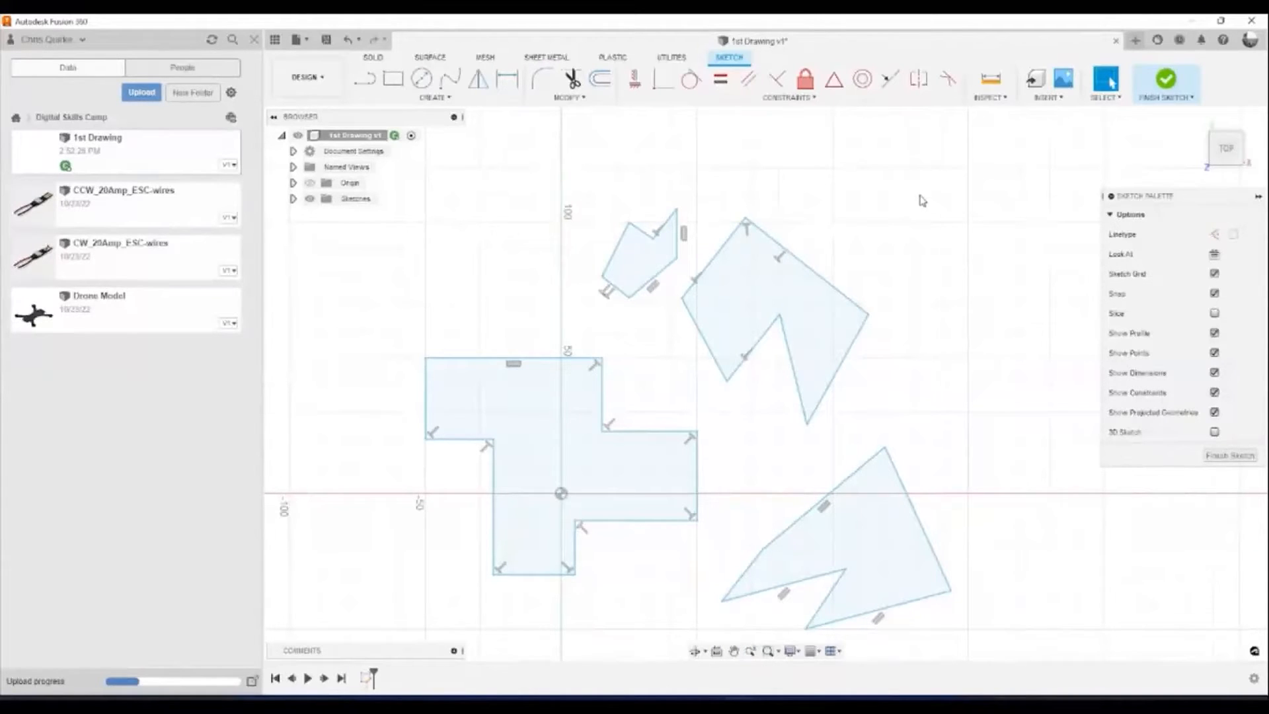
pyautogui.moveTo(1012, 128); pyautogui.dragTo(834, 263)
pyautogui.moveTo(826, 130); pyautogui.dragTo(1010, 256)
# Compare crossing and window selection on the larger angled profile, clearing the selection after each try.
pyautogui.moveTo(931, 236)
pyautogui.mouseDown()
pyautogui.moveTo(892, 294)
pyautogui.moveTo(858, 305)
pyautogui.moveTo(858, 323)
pyautogui.mouseUp()
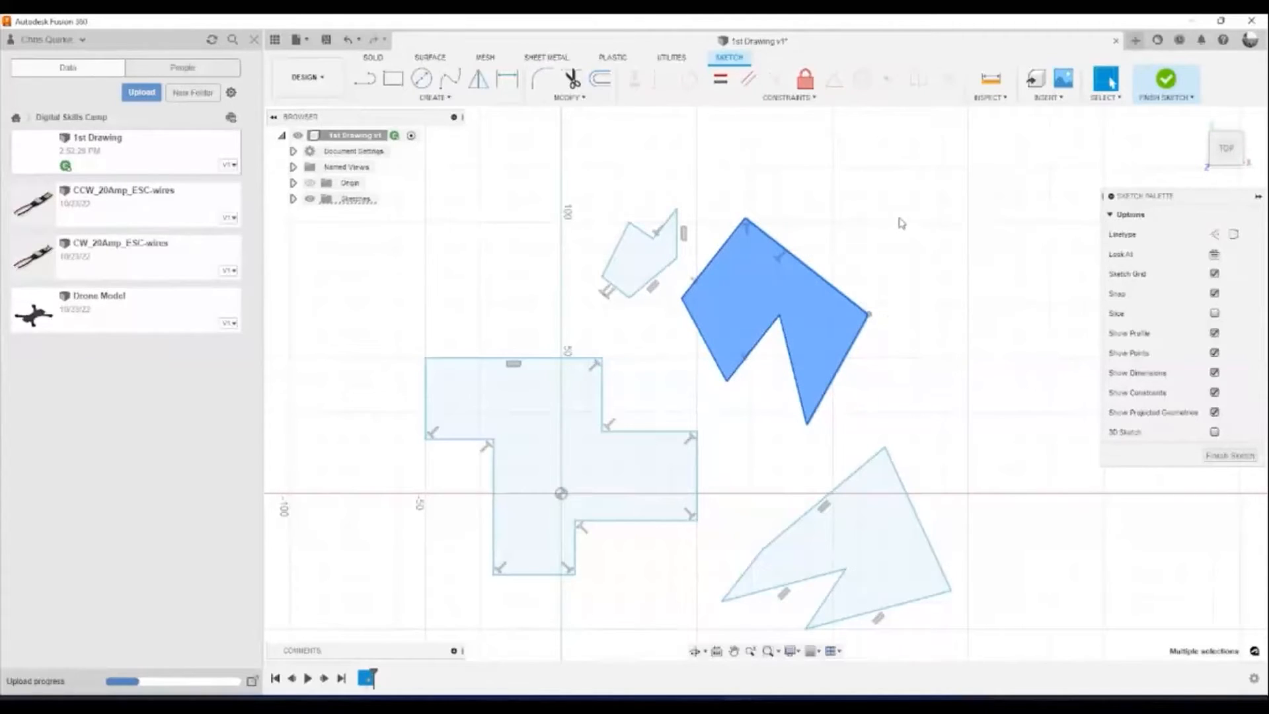
pyautogui.press('Escape')
pyautogui.moveTo(722, 178); pyautogui.dragTo(892, 286)
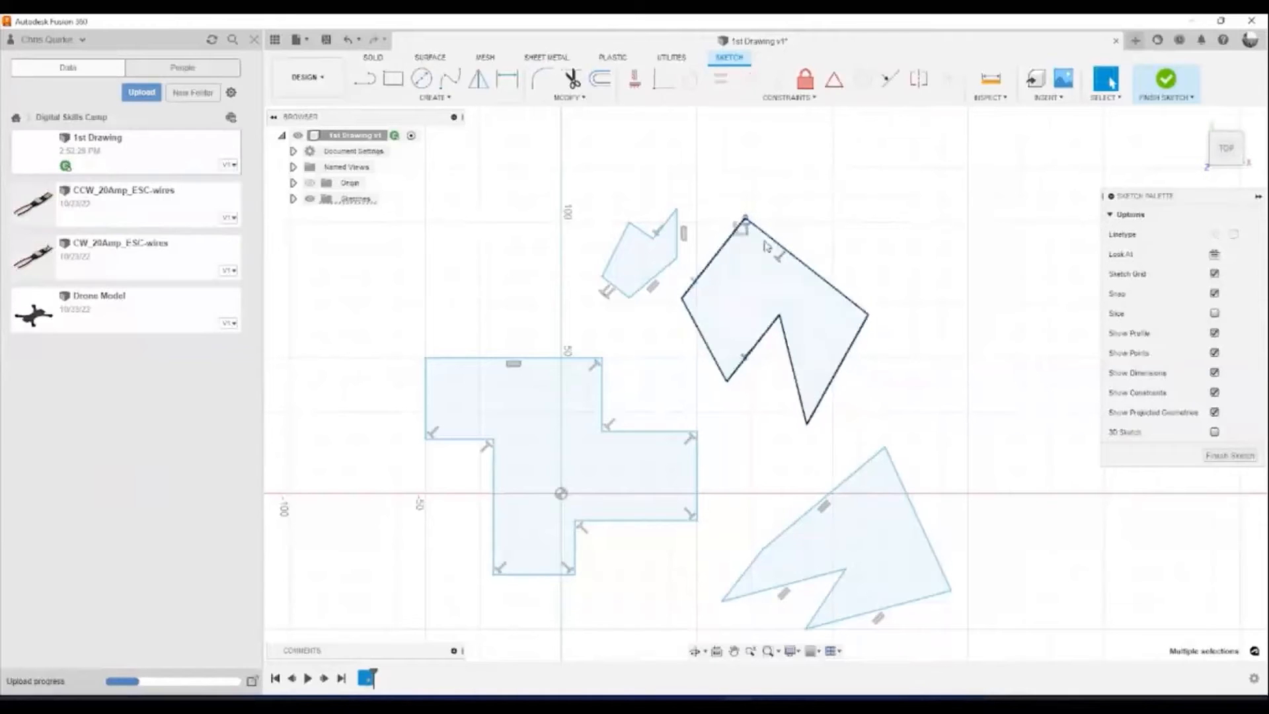
pyautogui.click(818, 237)
pyautogui.moveTo(962, 203); pyautogui.dragTo(867, 331)
pyautogui.click(890, 357)
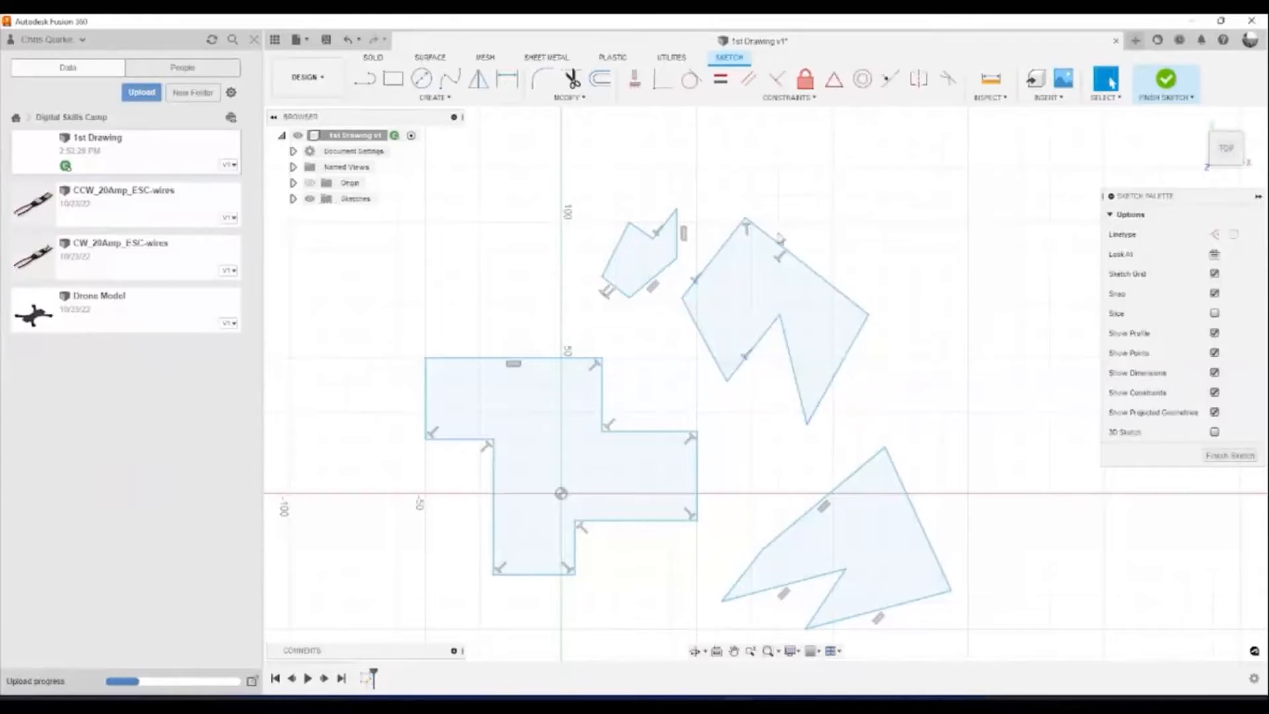
pyautogui.moveTo(734, 192)
pyautogui.mouseDown()
pyautogui.moveTo(891, 323)
pyautogui.moveTo(803, 180)
pyautogui.mouseUp()
# Compare window and crossing selection around the right edge of the lower-right angled profile, clearing each selection.
pyautogui.moveTo(915, 318); pyautogui.dragTo(732, 79, button='middle')
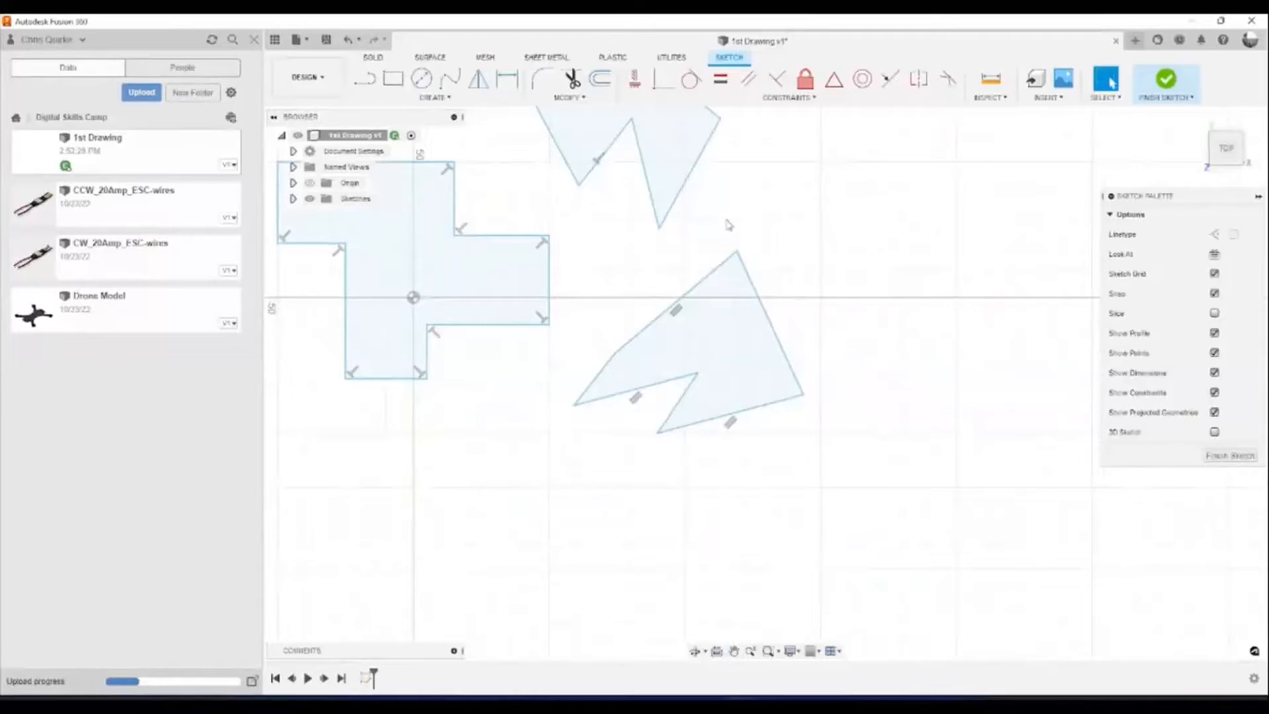
pyautogui.moveTo(729, 215); pyautogui.dragTo(800, 335)
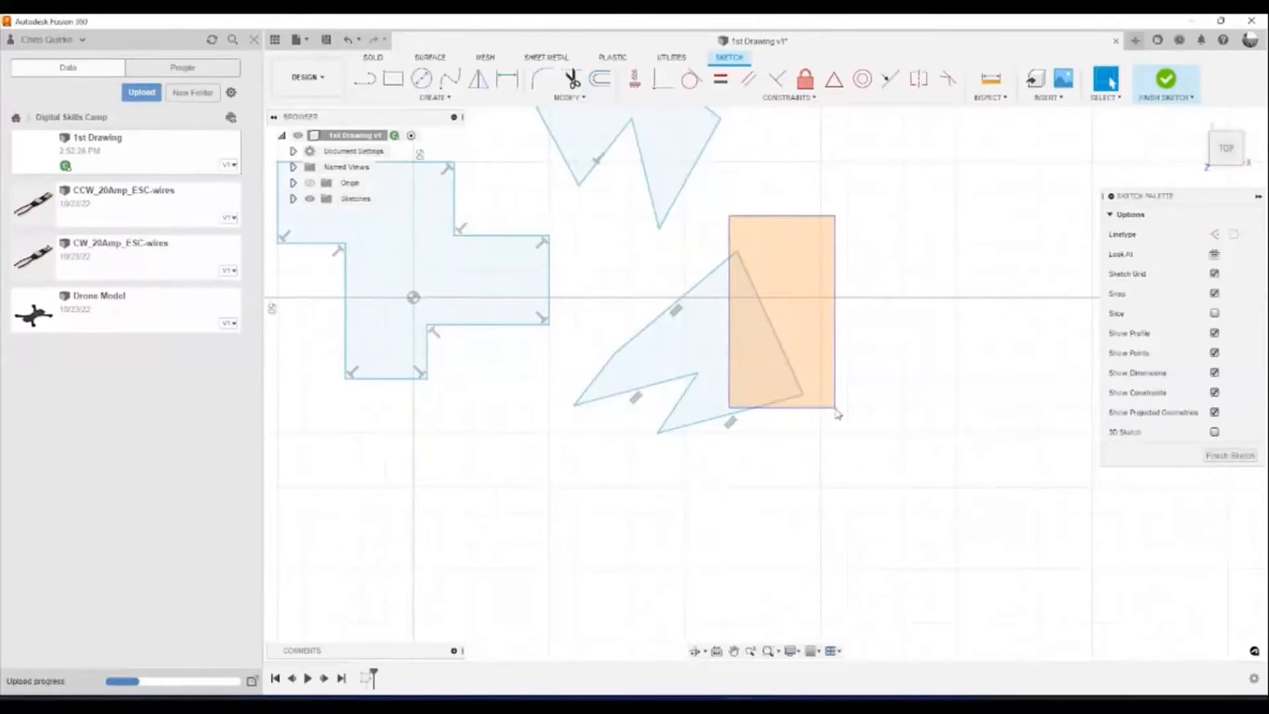
pyautogui.moveTo(836, 413); pyautogui.dragTo(837, 413)
pyautogui.click(850, 395)
pyautogui.moveTo(841, 201)
pyautogui.mouseDown()
pyautogui.moveTo(797, 342)
pyautogui.moveTo(734, 436)
pyautogui.mouseUp()
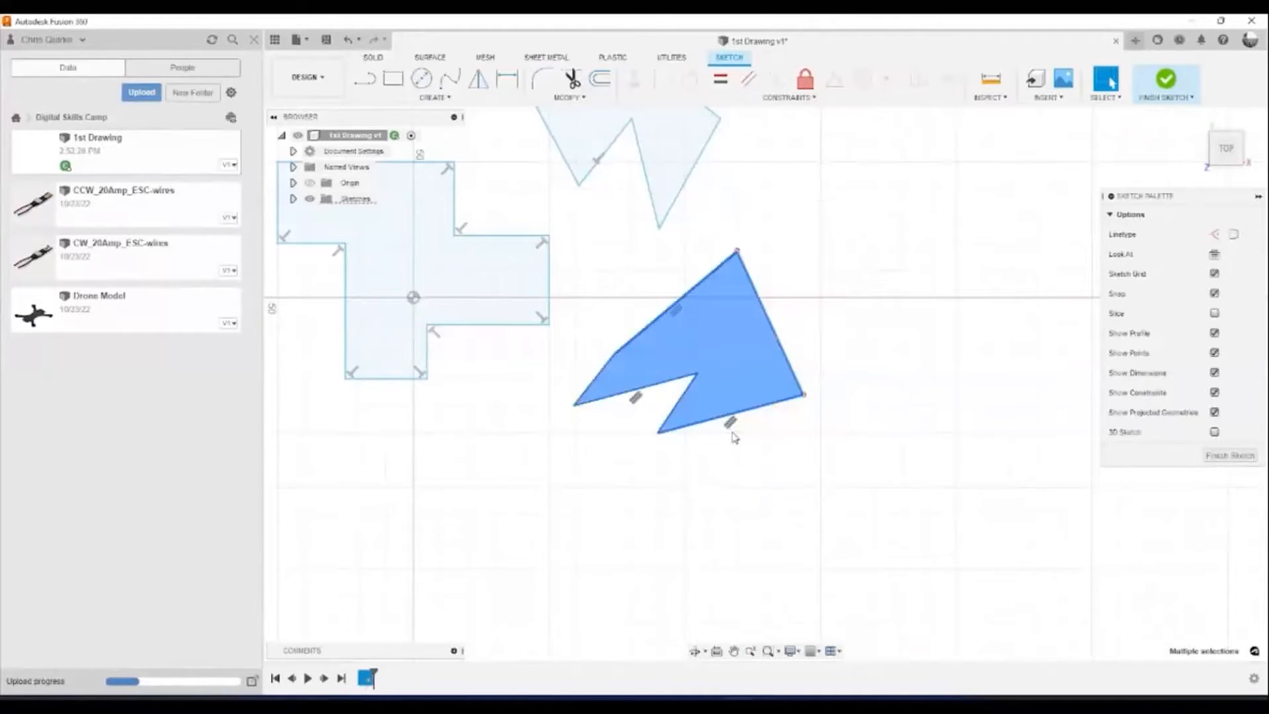
pyautogui.click(734, 436)
# Delete the right and bottom edges of the lower-right angled profile after picking them with a crossing selection.
pyautogui.moveTo(720, 217); pyautogui.dragTo(848, 426)
pyautogui.moveTo(871, 230)
pyautogui.mouseDown()
pyautogui.moveTo(817, 382)
pyautogui.moveTo(786, 416)
pyautogui.moveTo(809, 398)
pyautogui.moveTo(797, 401)
pyautogui.mouseUp()
pyautogui.scroll(-2, 755, 287)
pyautogui.moveTo(745, 218); pyautogui.dragTo(823, 389, button='middle')
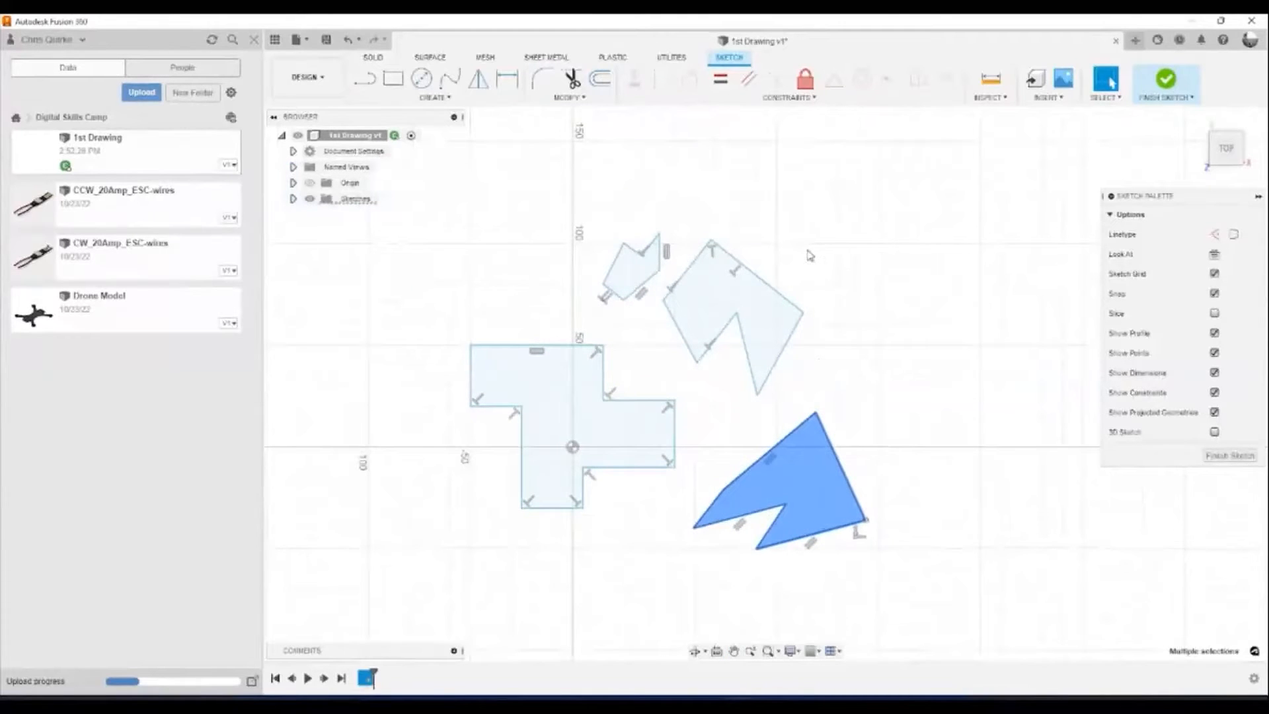
pyautogui.press('Delete')
# Delete the larger angled profile and the small notched profile above the stepped profile.
pyautogui.moveTo(834, 222); pyautogui.dragTo(693, 371)
pyautogui.press('Delete')
pyautogui.moveTo(732, 211); pyautogui.dragTo(594, 318)
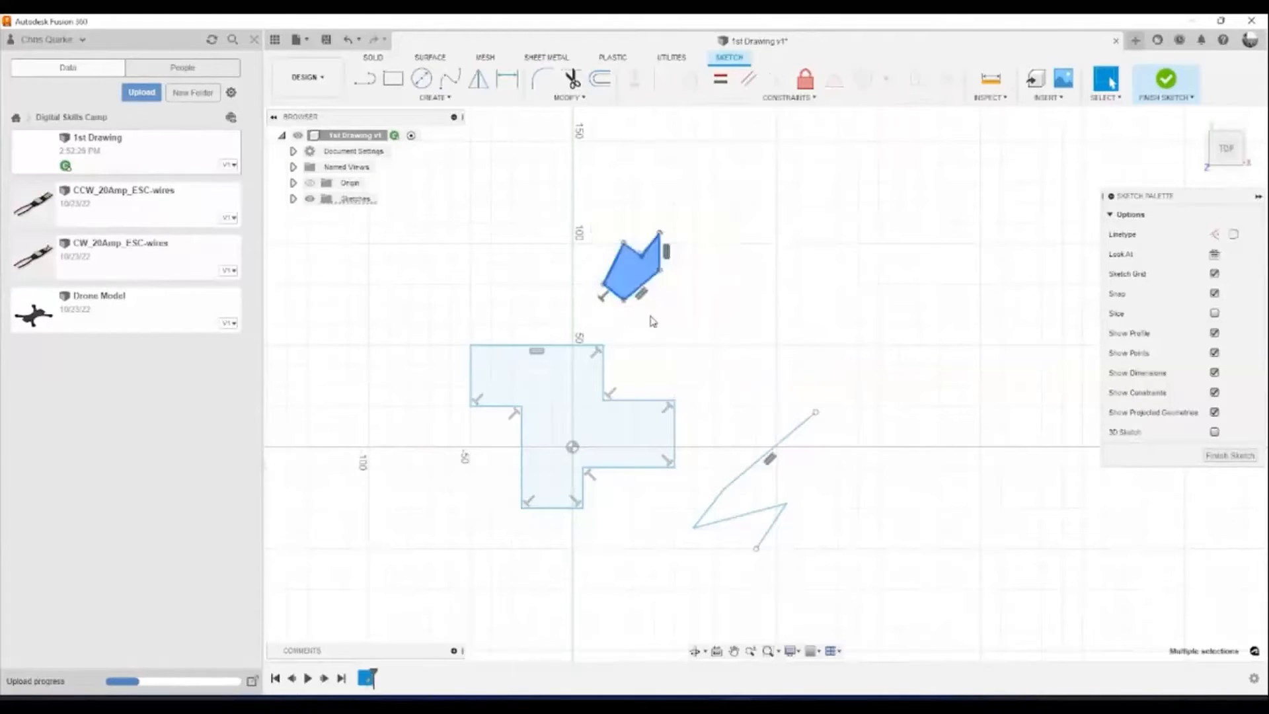
pyautogui.press('Delete')
# Practise window and crossing selection on the open zigzag lines right of the stepped profile and delete those lines.
pyautogui.moveTo(691, 349); pyautogui.dragTo(643, 201, button='middle')
pyautogui.moveTo(639, 215); pyautogui.dragTo(856, 441)
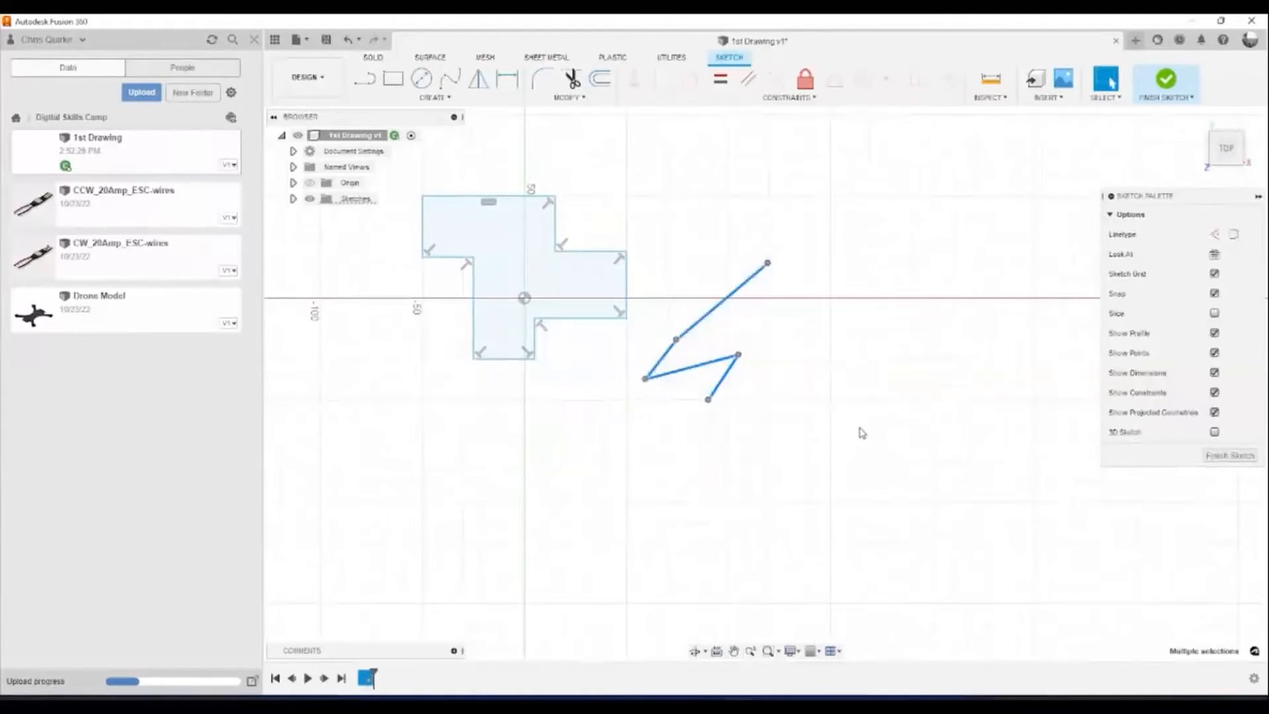
pyautogui.moveTo(887, 241); pyautogui.dragTo(760, 403)
pyautogui.moveTo(678, 193); pyautogui.dragTo(879, 383)
pyautogui.click(637, 218)
pyautogui.moveTo(636, 214); pyautogui.dragTo(865, 444)
pyautogui.click(821, 238)
pyautogui.moveTo(820, 230); pyautogui.dragTo(727, 388)
pyautogui.click(826, 286)
pyautogui.moveTo(793, 235); pyautogui.dragTo(647, 436)
pyautogui.press('Delete')
pyautogui.moveTo(664, 345); pyautogui.dragTo(727, 307, button='middle')
pyautogui.scroll(2, 628, 262)
pyautogui.scroll(2, 628, 262)
pyautogui.moveTo(641, 281); pyautogui.dragTo(715, 332, button='middle')
pyautogui.scroll(1, 674, 318)
pyautogui.press('Escape')
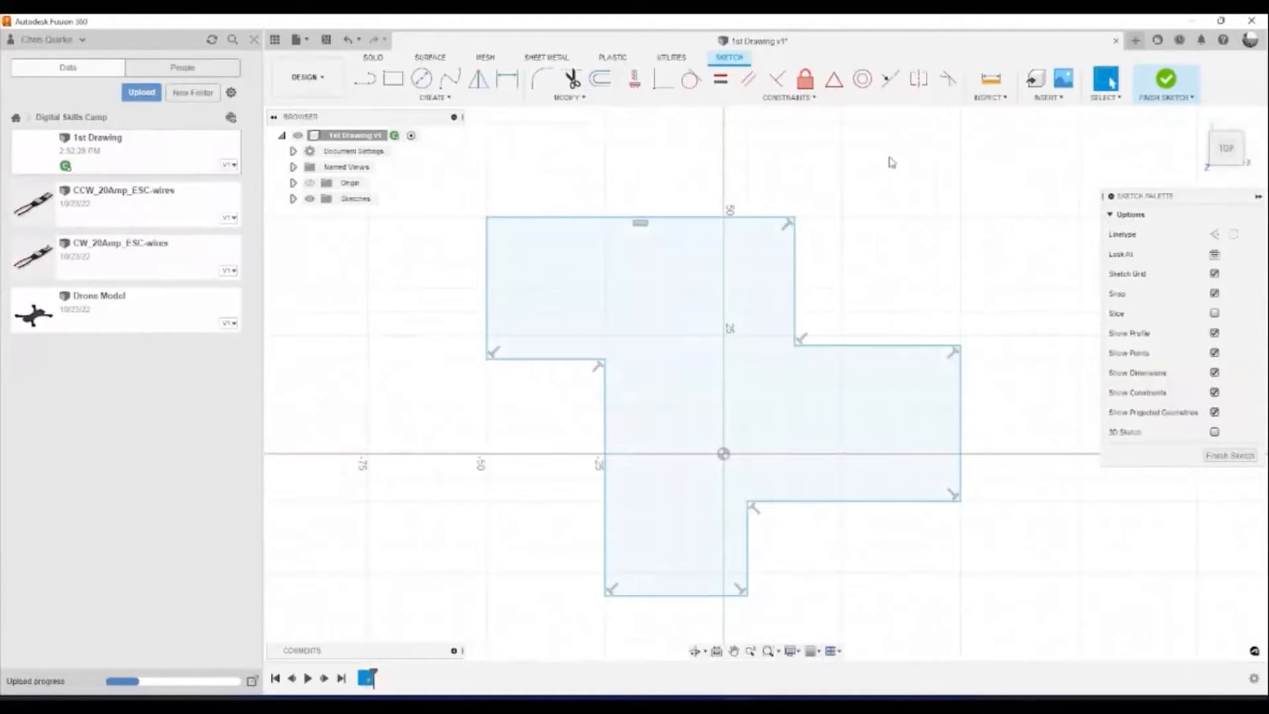
pyautogui.click(427, 97)
pyautogui.moveTo(388, 144)
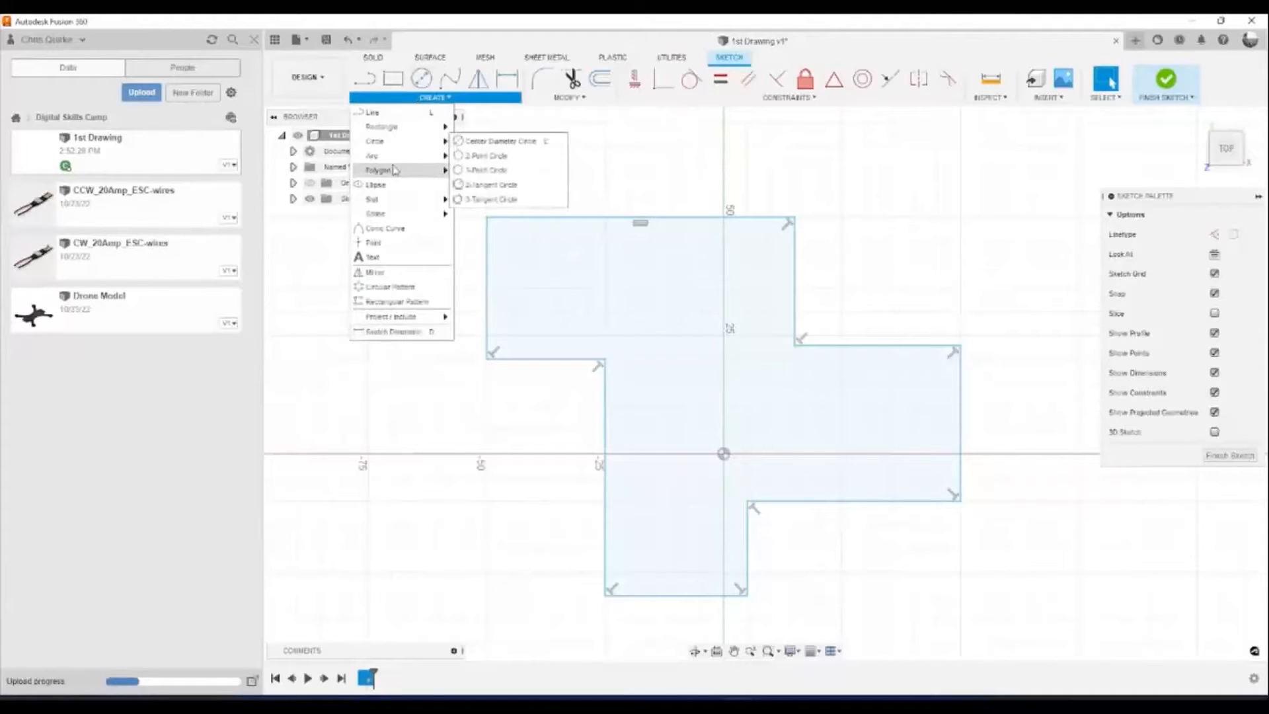
pyautogui.click(407, 98)
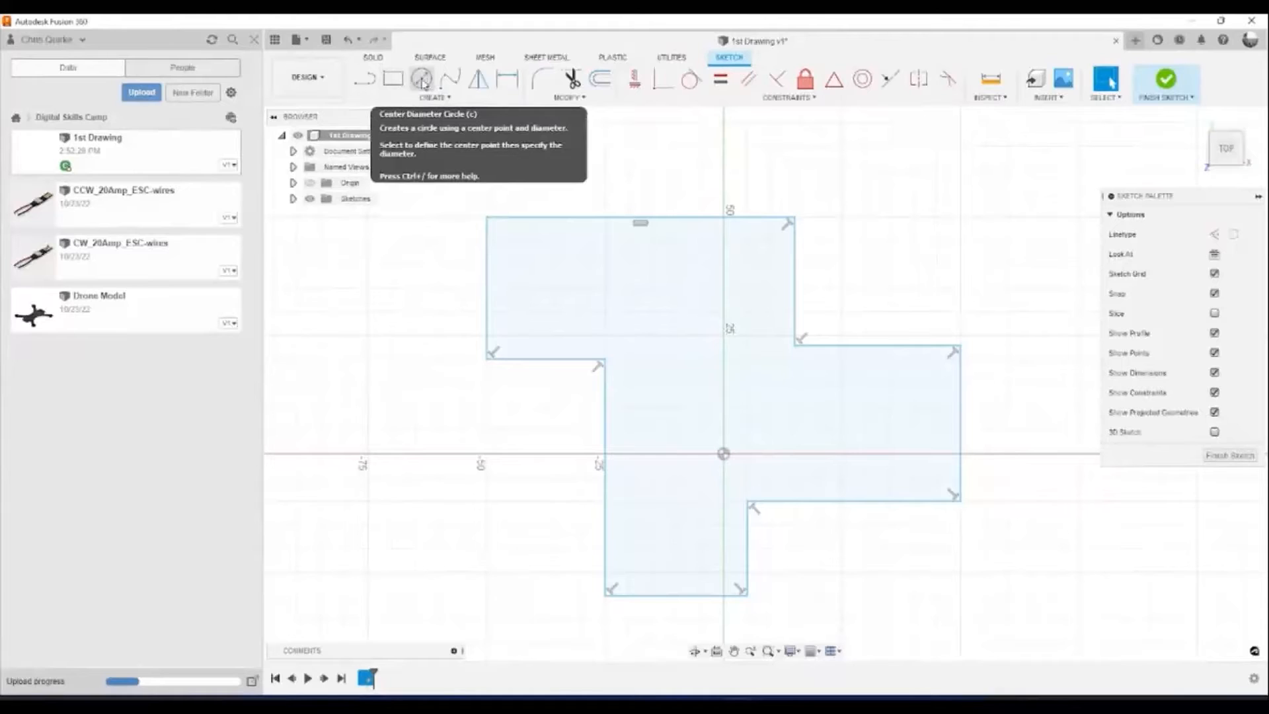
pyautogui.click(423, 82)
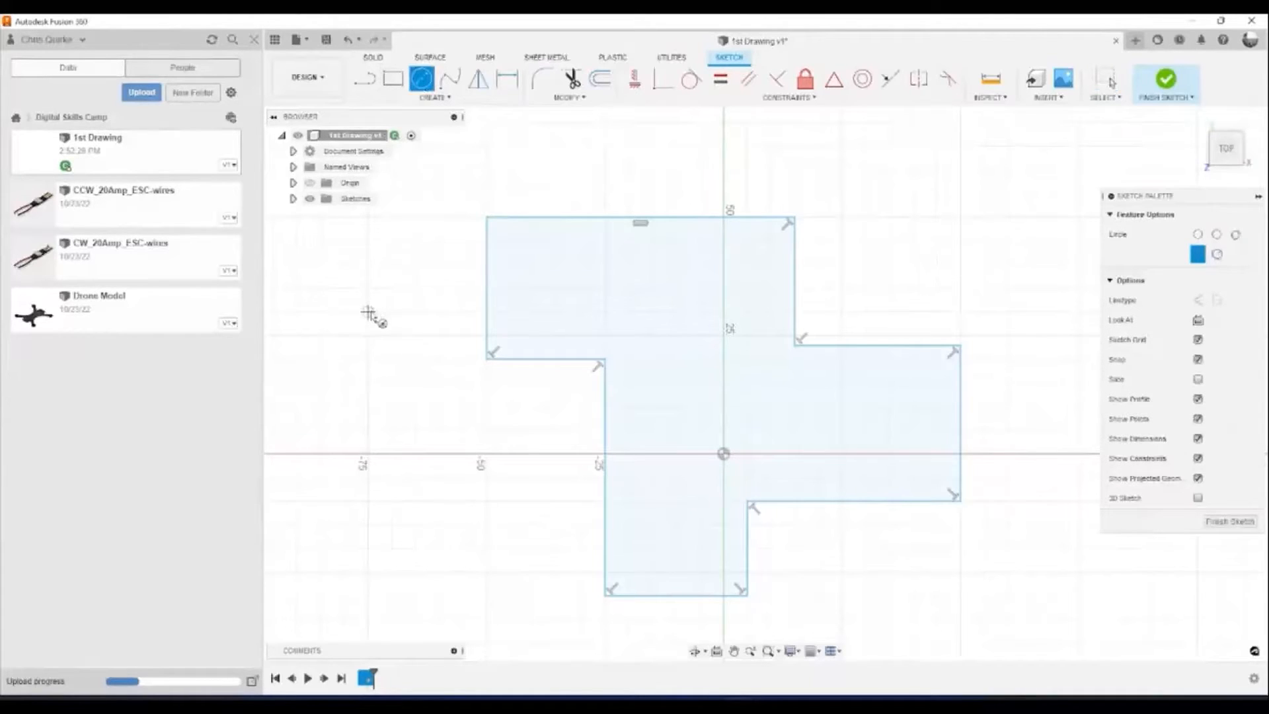
pyautogui.click(376, 301)
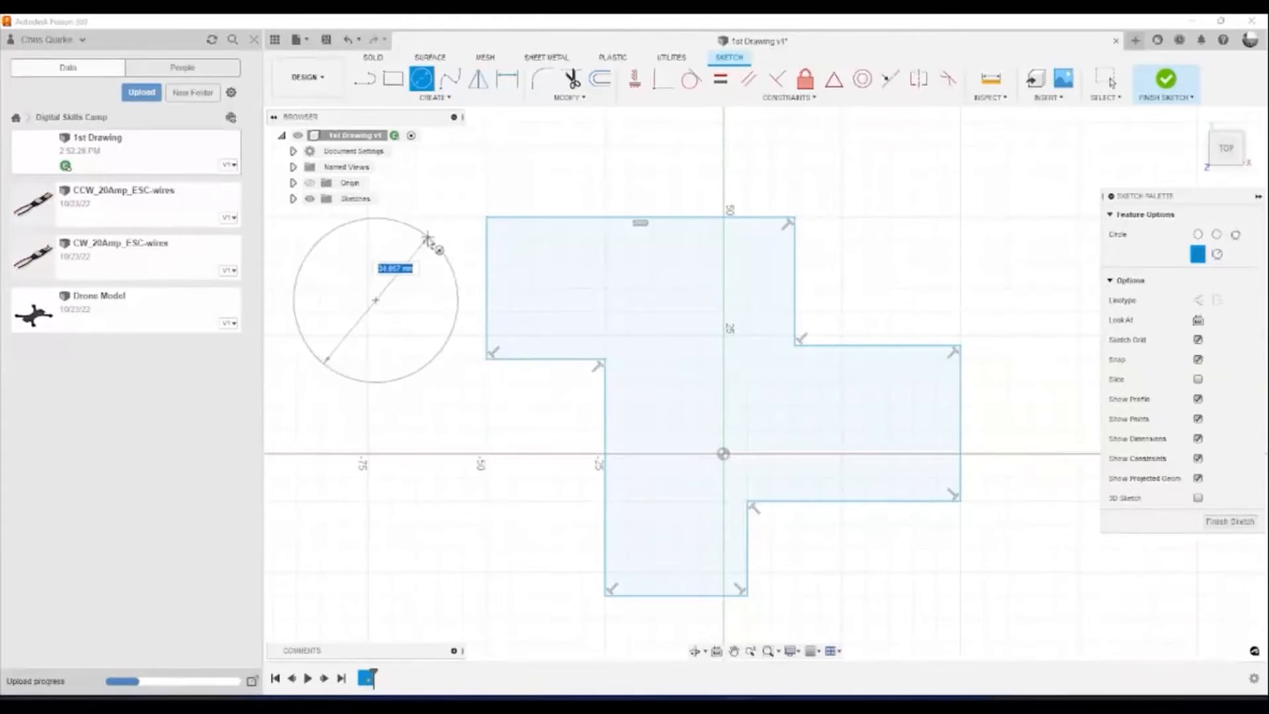
pyautogui.press('Escape')
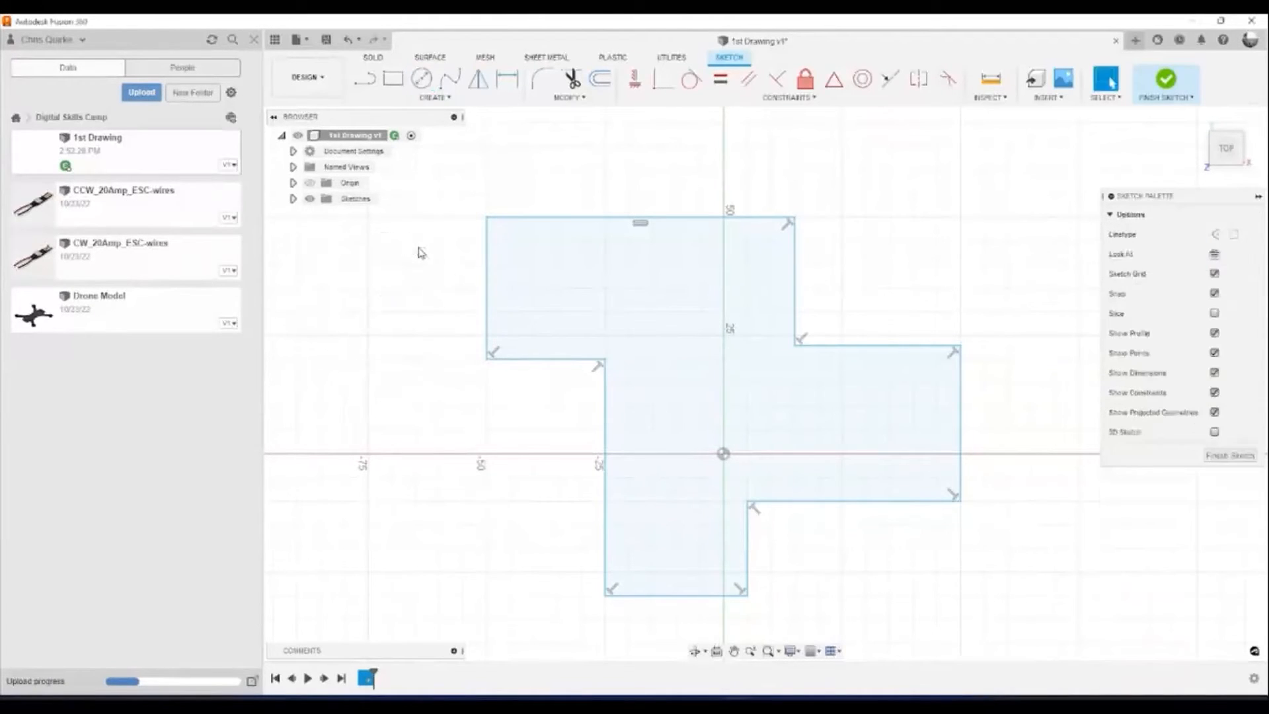
# Sketch a center diameter circle inside the upper-left arm of the stepped profile.
pyautogui.press('c')
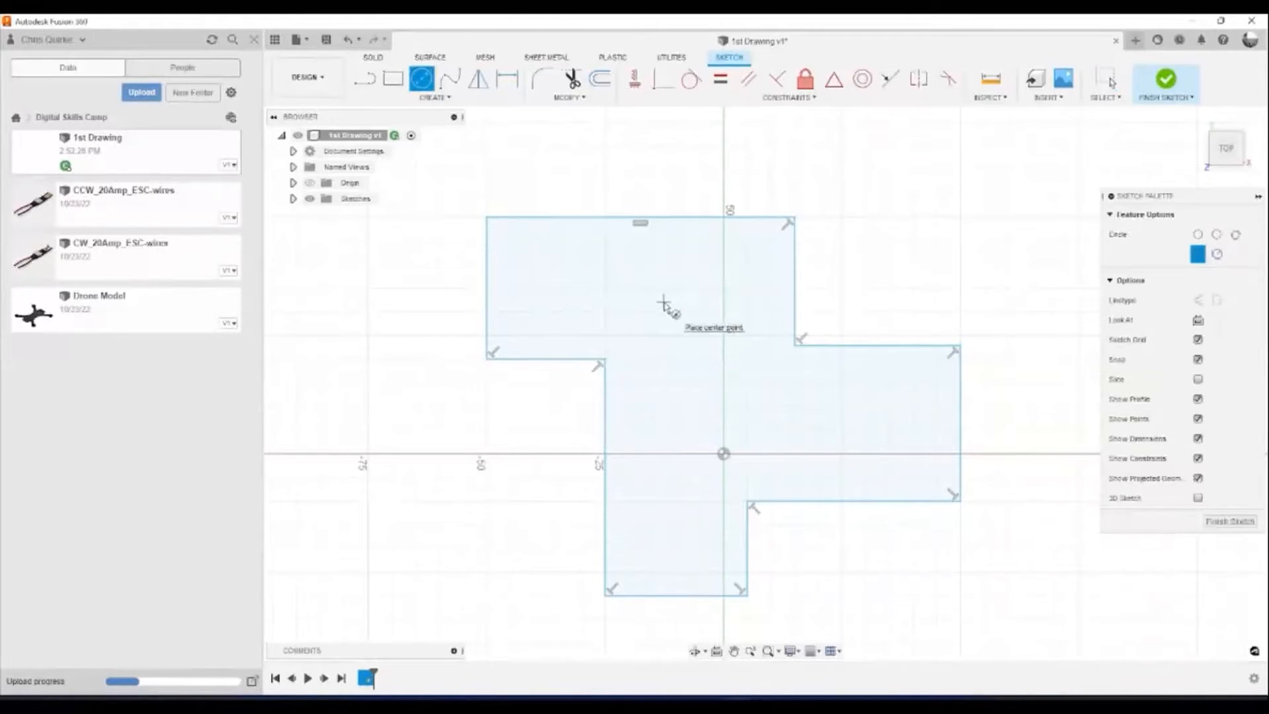
pyautogui.click(568, 281)
pyautogui.click(572, 326)
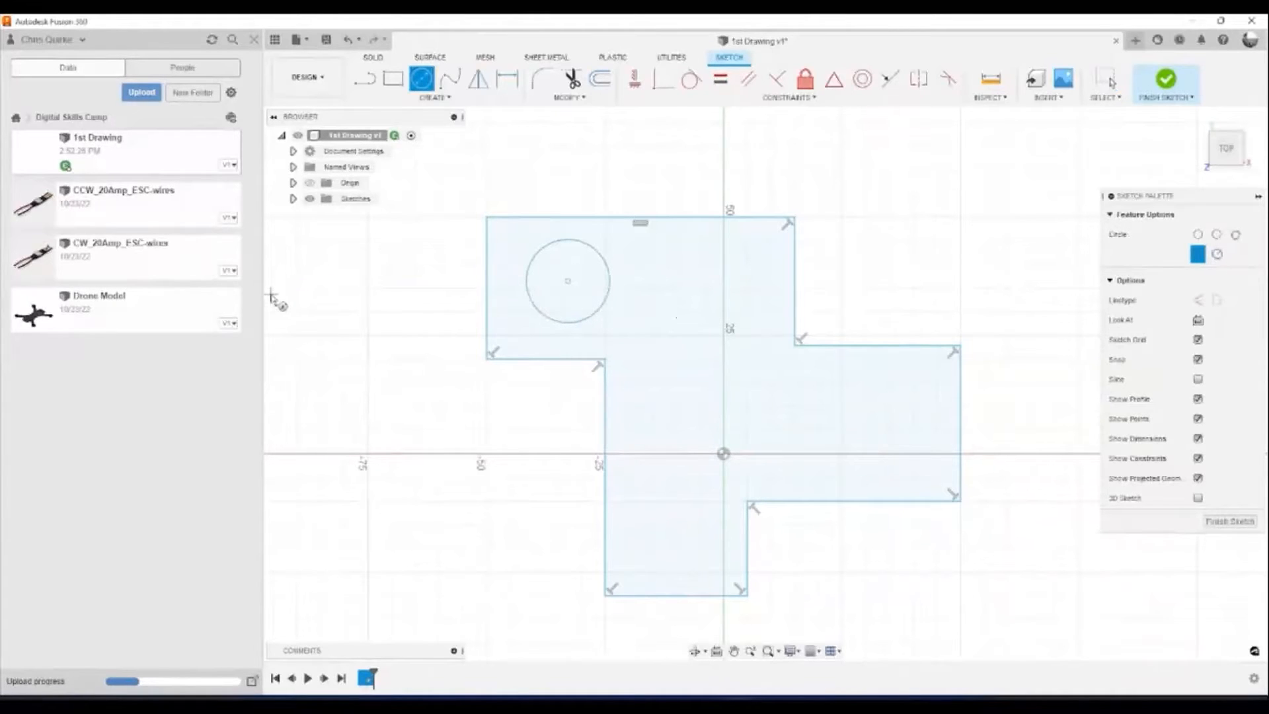
pyautogui.press('Escape')
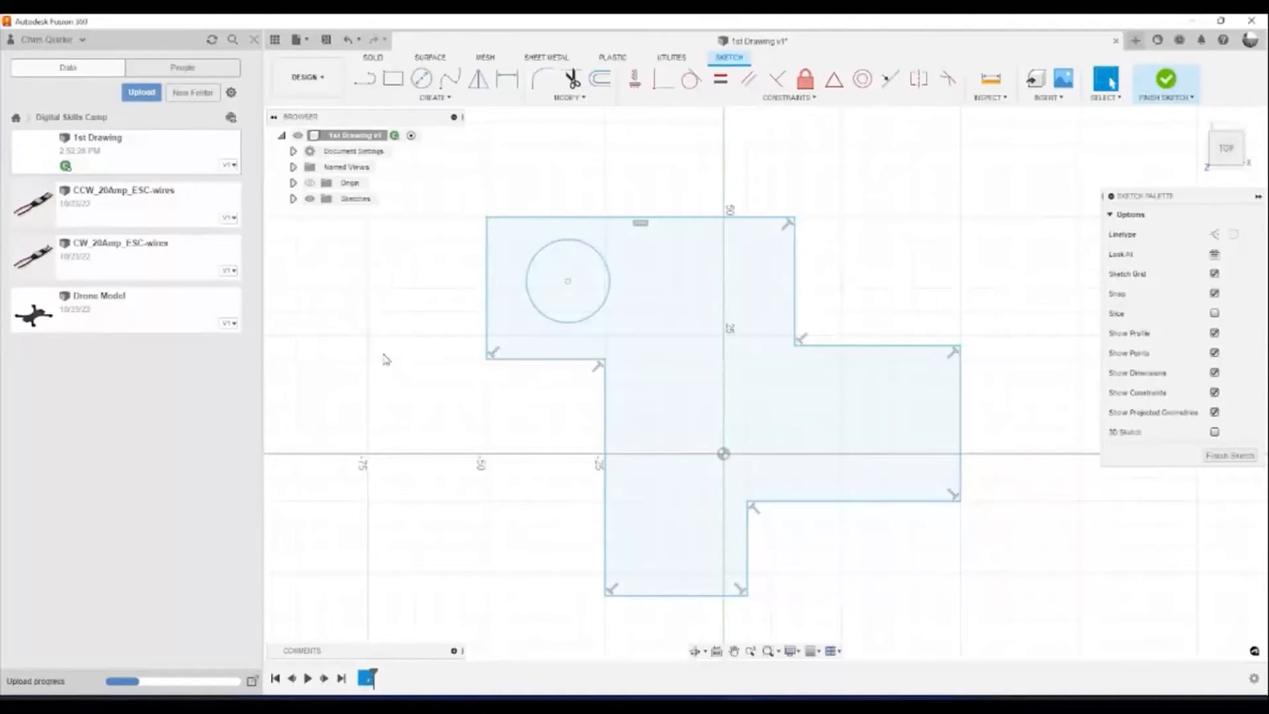
# Start a 2-Point Rectangle in the empty area left of the stepped profile, 25 mm wide and 40 mm high.
pyautogui.click(394, 82)
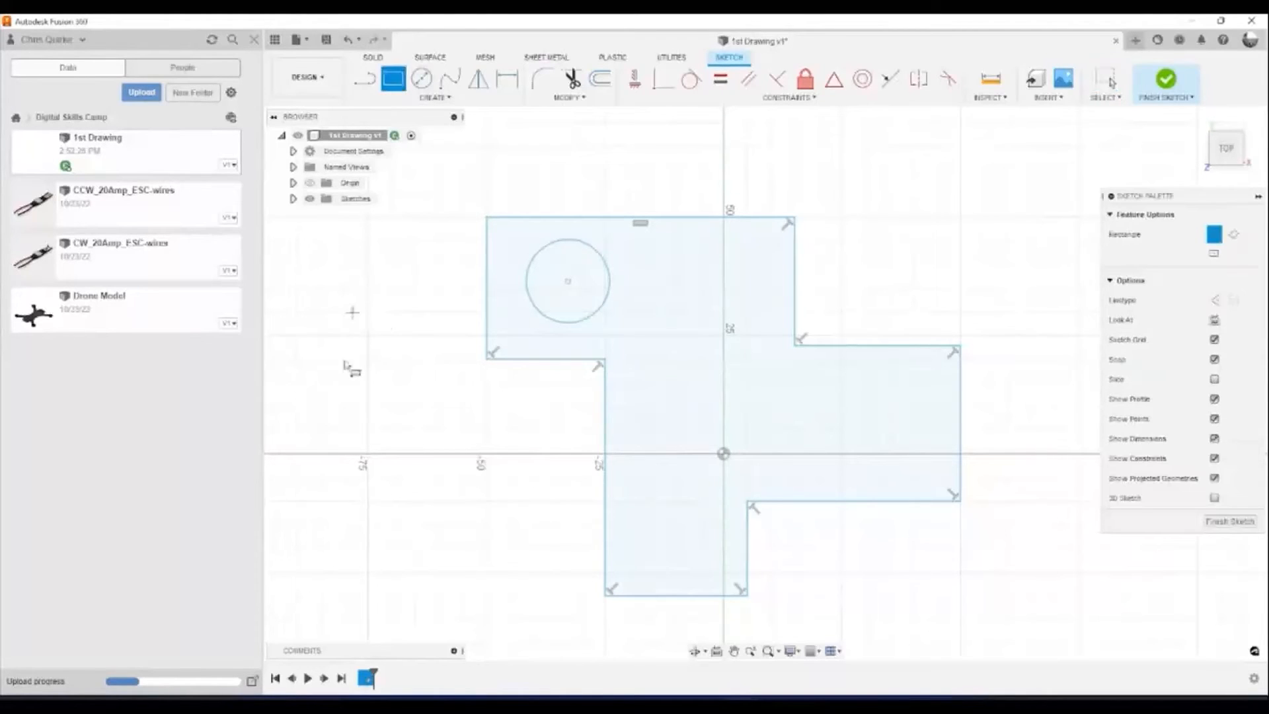
pyautogui.click(297, 288)
pyautogui.scroll(-1, 436, 414)
pyautogui.moveTo(436, 414); pyautogui.dragTo(573, 447, button='middle')
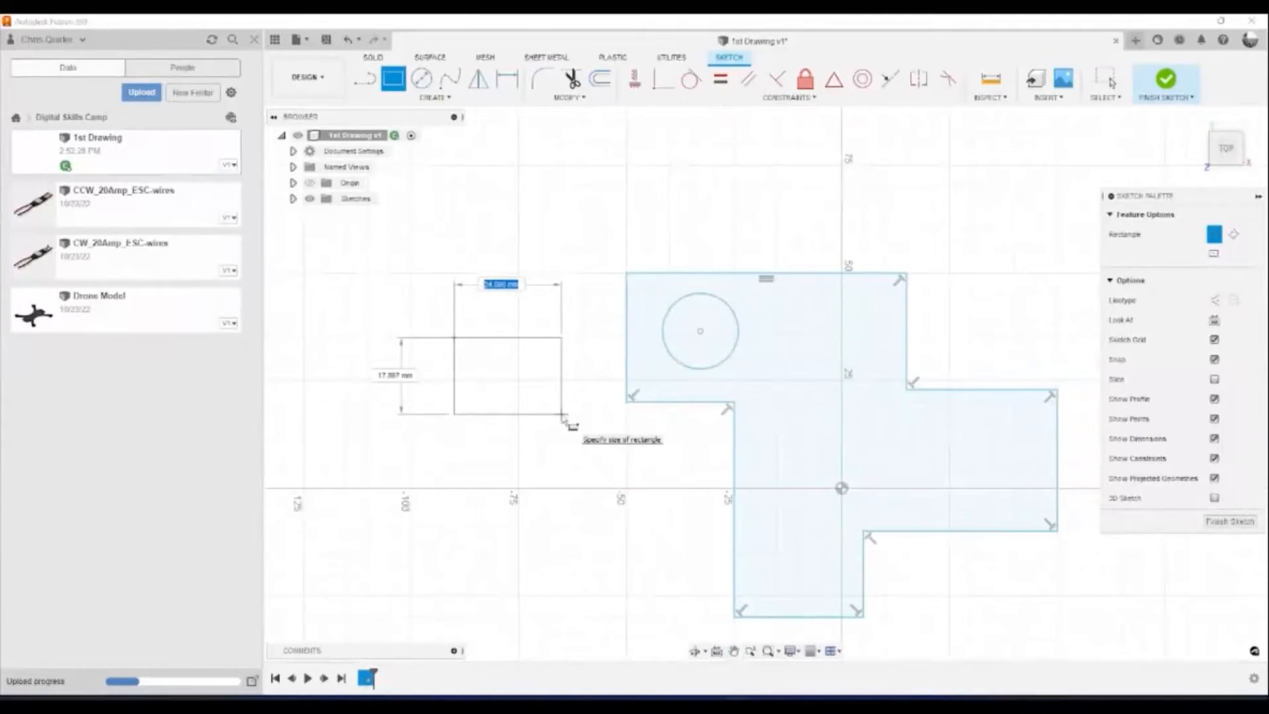
pyautogui.write('3')
pyautogui.press('Tab')
pyautogui.press('Tab')
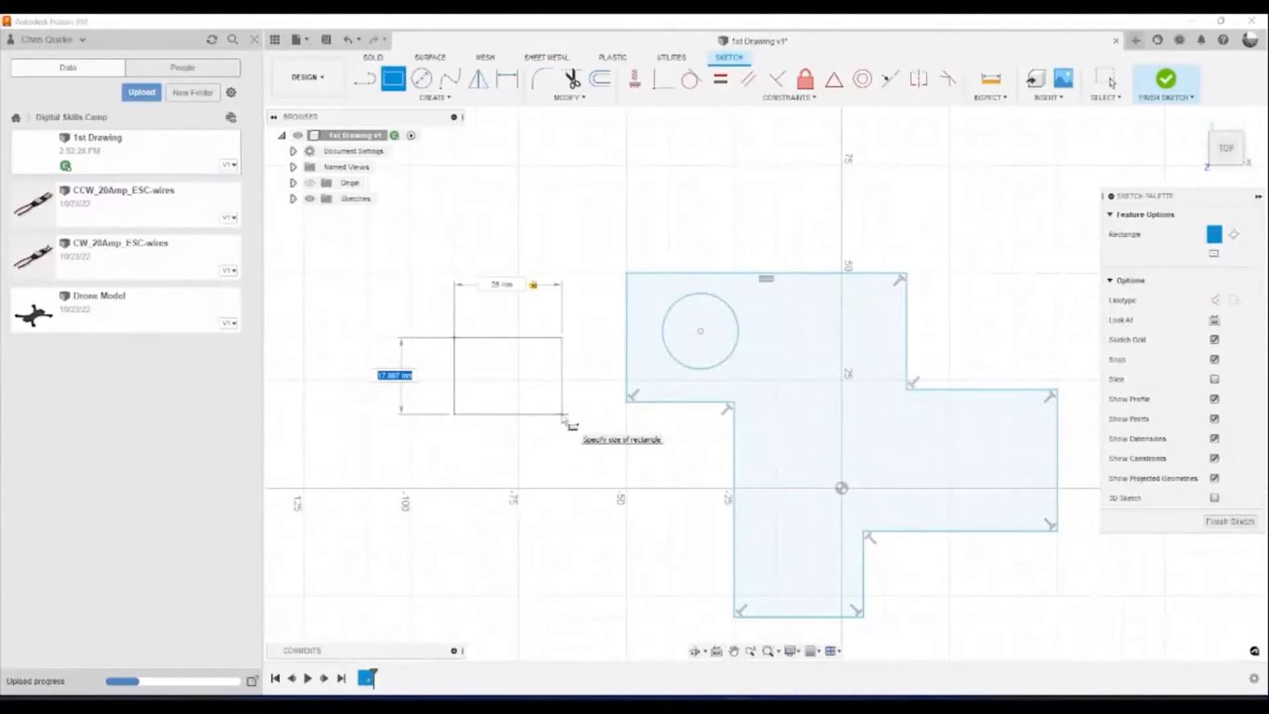
pyautogui.write('40')
pyautogui.press('Tab')
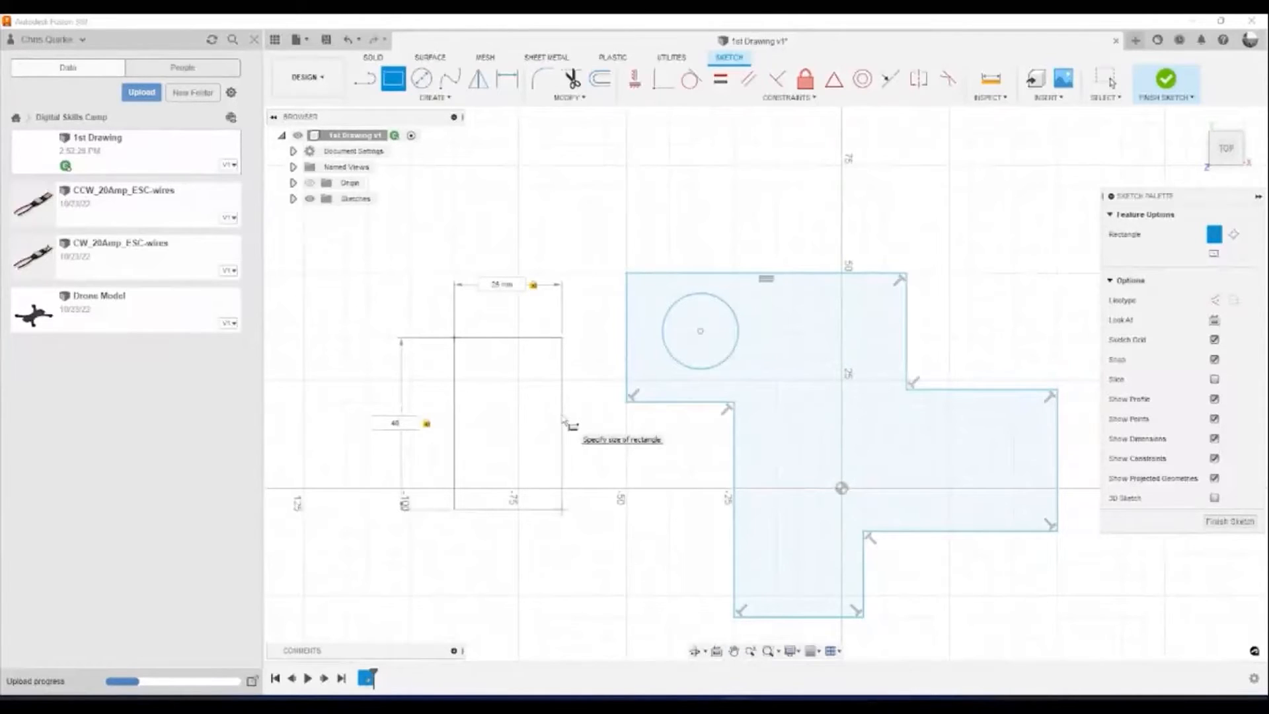
# Set the unfinished rectangle's width to 30 mm and its height to 25 mm, and complete it.
pyautogui.press('Tab')
pyautogui.write('30')
pyautogui.press('Tab')
pyautogui.write('2')
pyautogui.press('Tab')
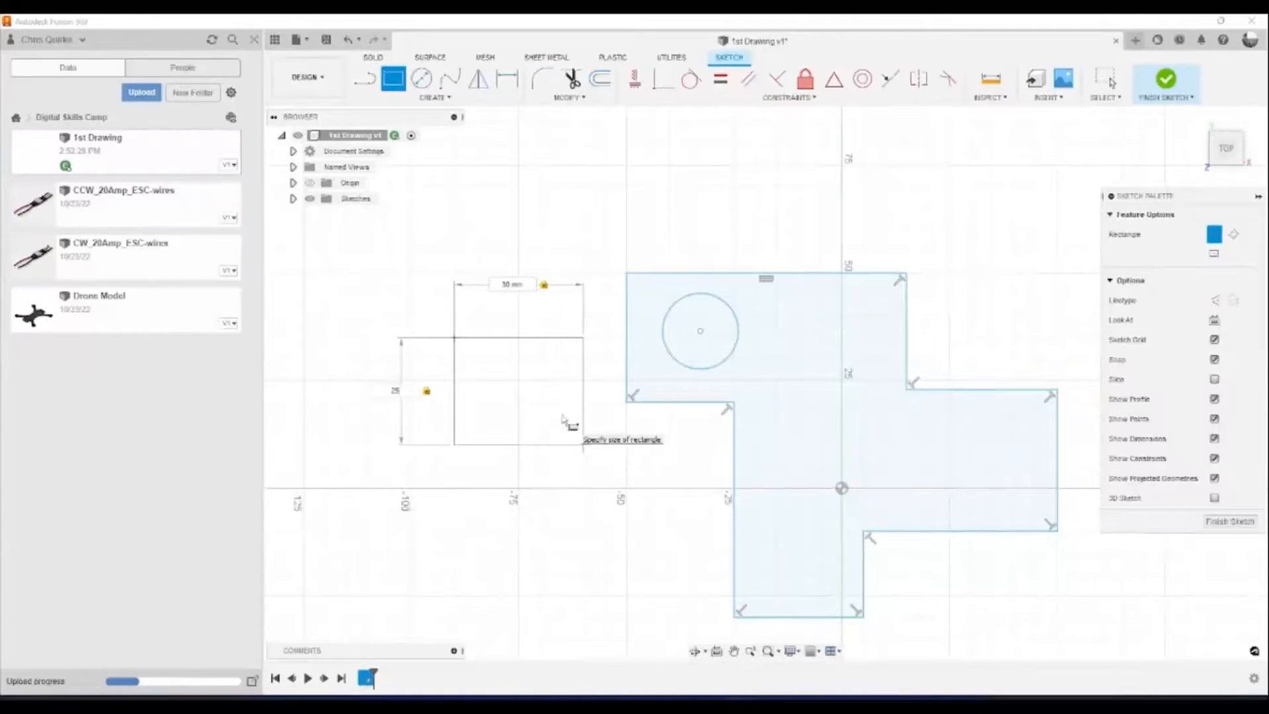
pyautogui.press('Tab')
pyautogui.press('Tab')
pyautogui.press('Tab')
pyautogui.press('Tab')
pyautogui.press('Tab')
pyautogui.press('Tab')
pyautogui.press('Tab')
pyautogui.press('Return')
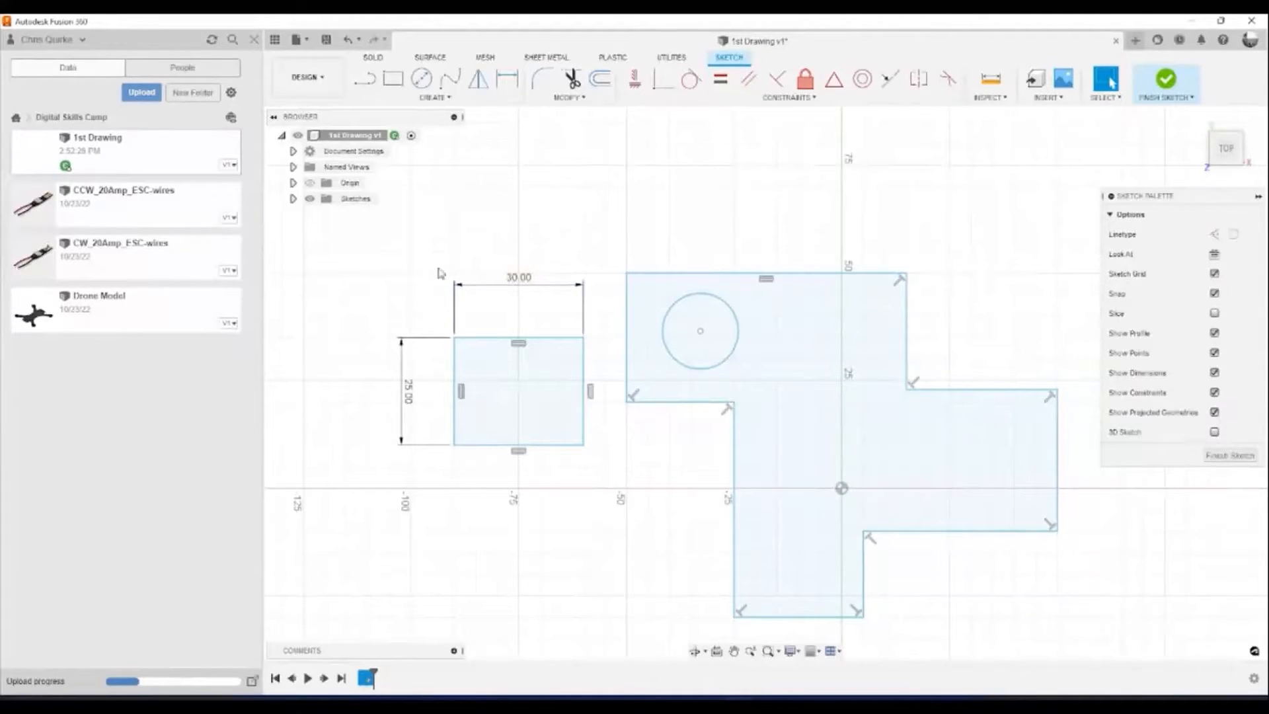
# Delete the dimensioned rectangle left of the stepped profile together with its dimensions.
pyautogui.moveTo(370, 260)
pyautogui.mouseDown()
pyautogui.moveTo(623, 490)
pyautogui.moveTo(611, 477)
pyautogui.mouseUp()
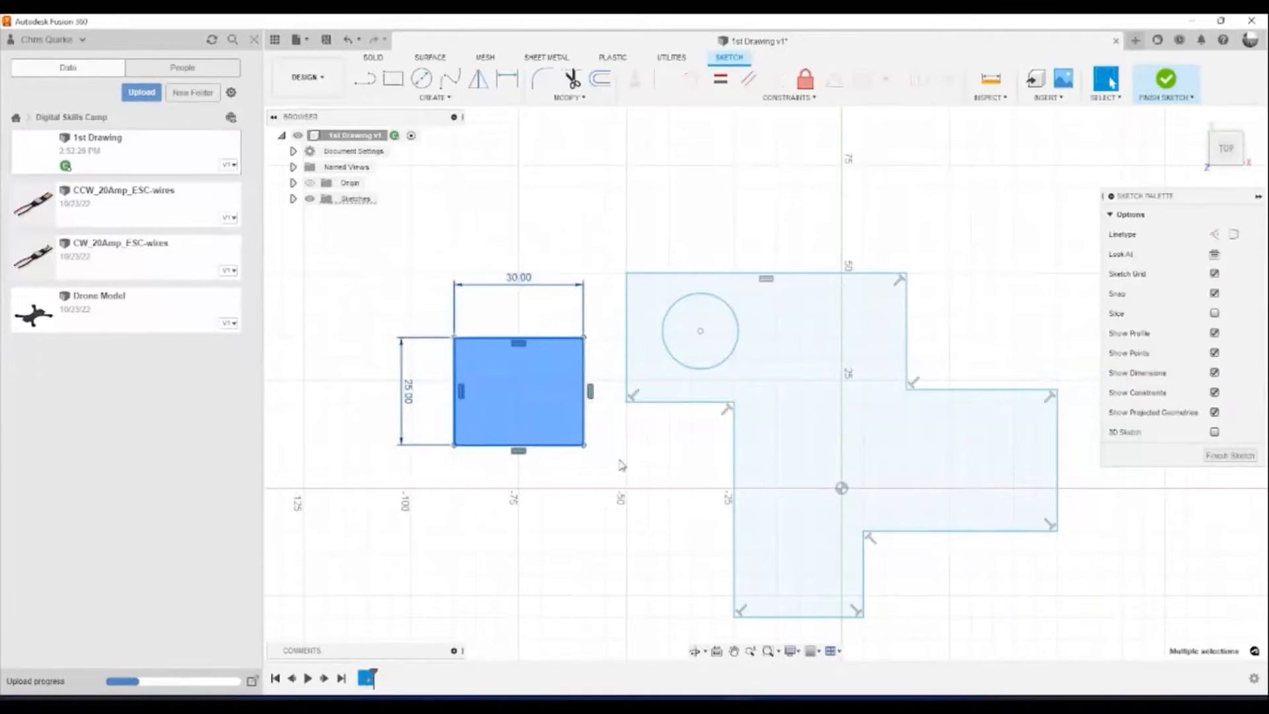
pyautogui.press('Delete')
pyautogui.moveTo(557, 306); pyautogui.dragTo(396, 221, button='middle')
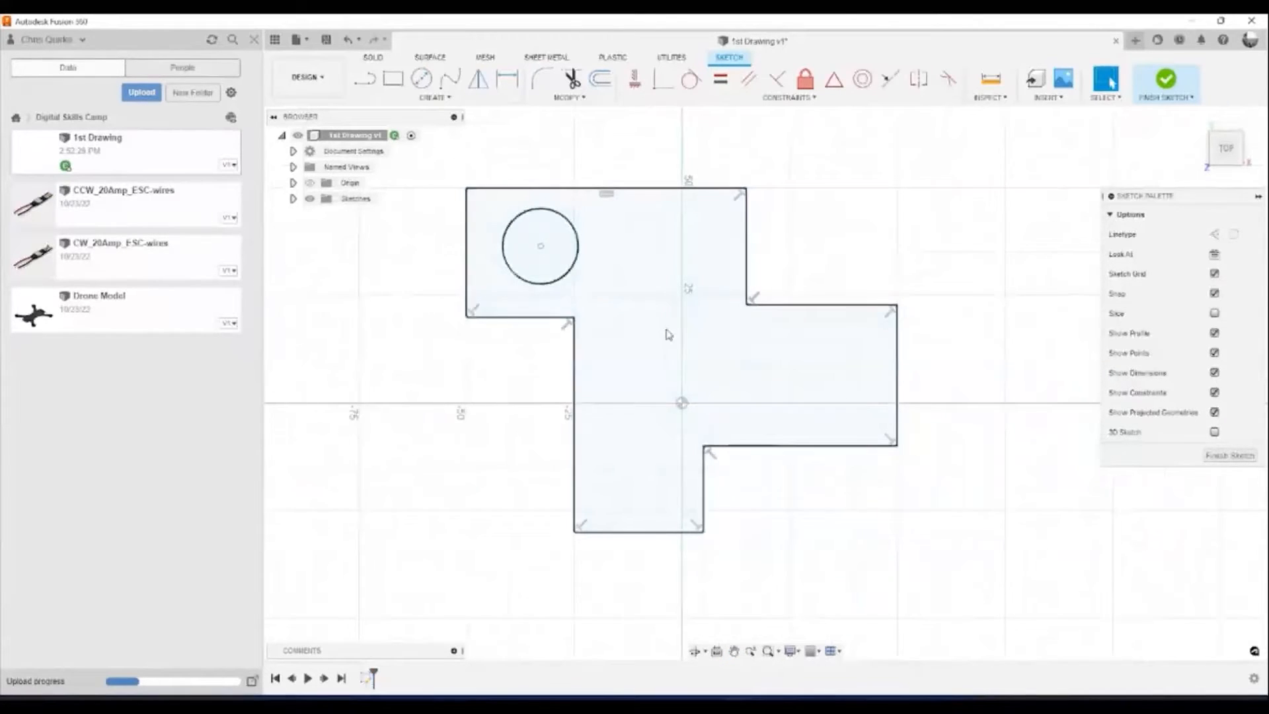
pyautogui.scroll(1, 809, 346)
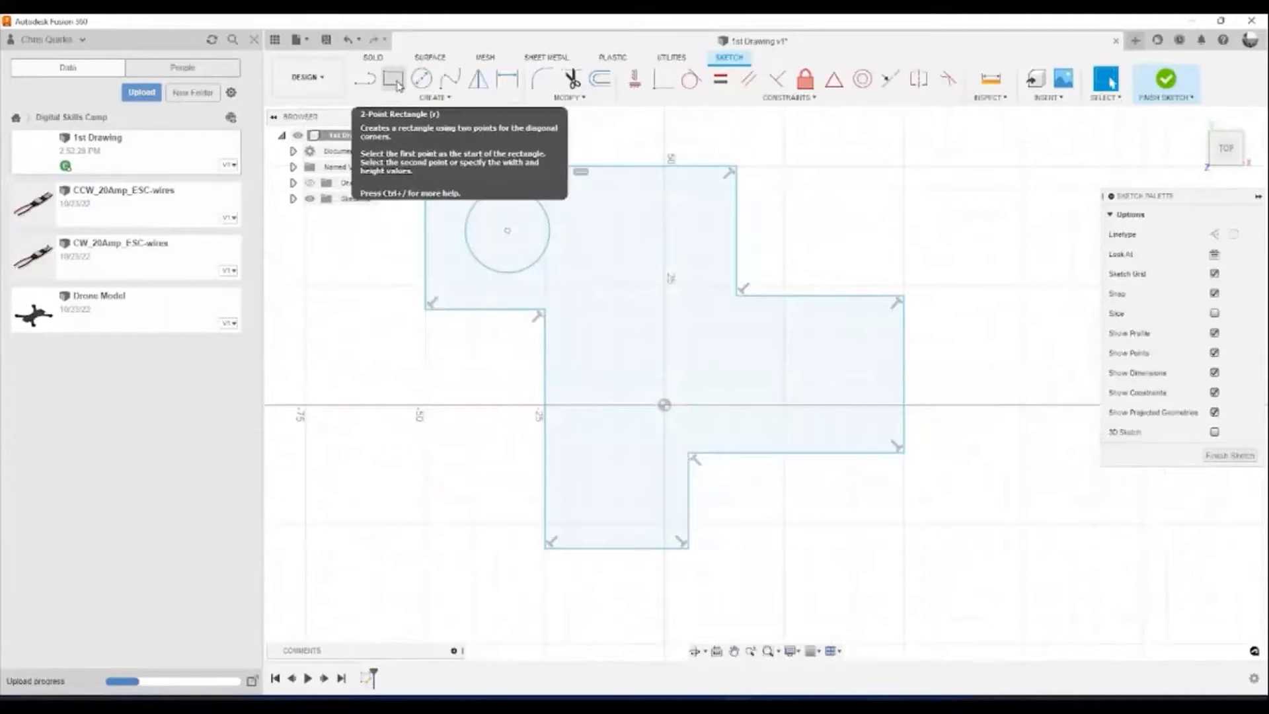
# Sketch a 2-Point Rectangle inside the stepped profile, from its right arm to just past the origin, and finish the sketch.
pyautogui.click(397, 83)
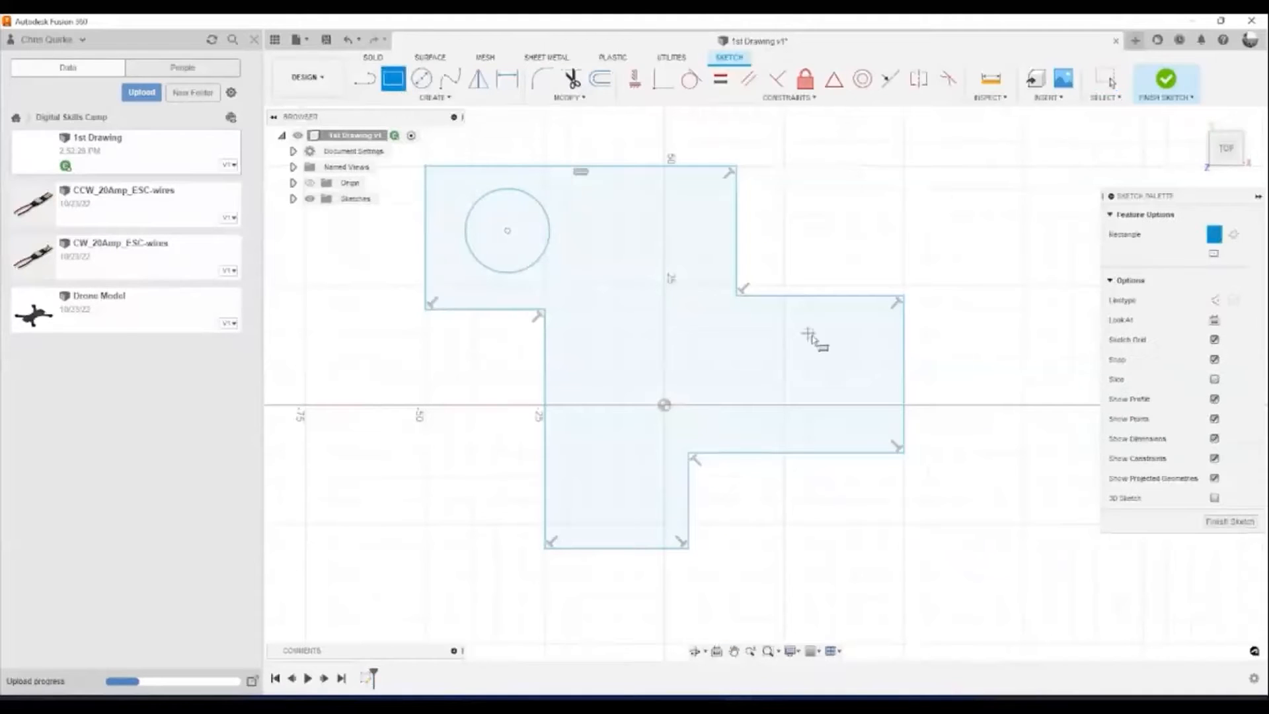
pyautogui.click(856, 335)
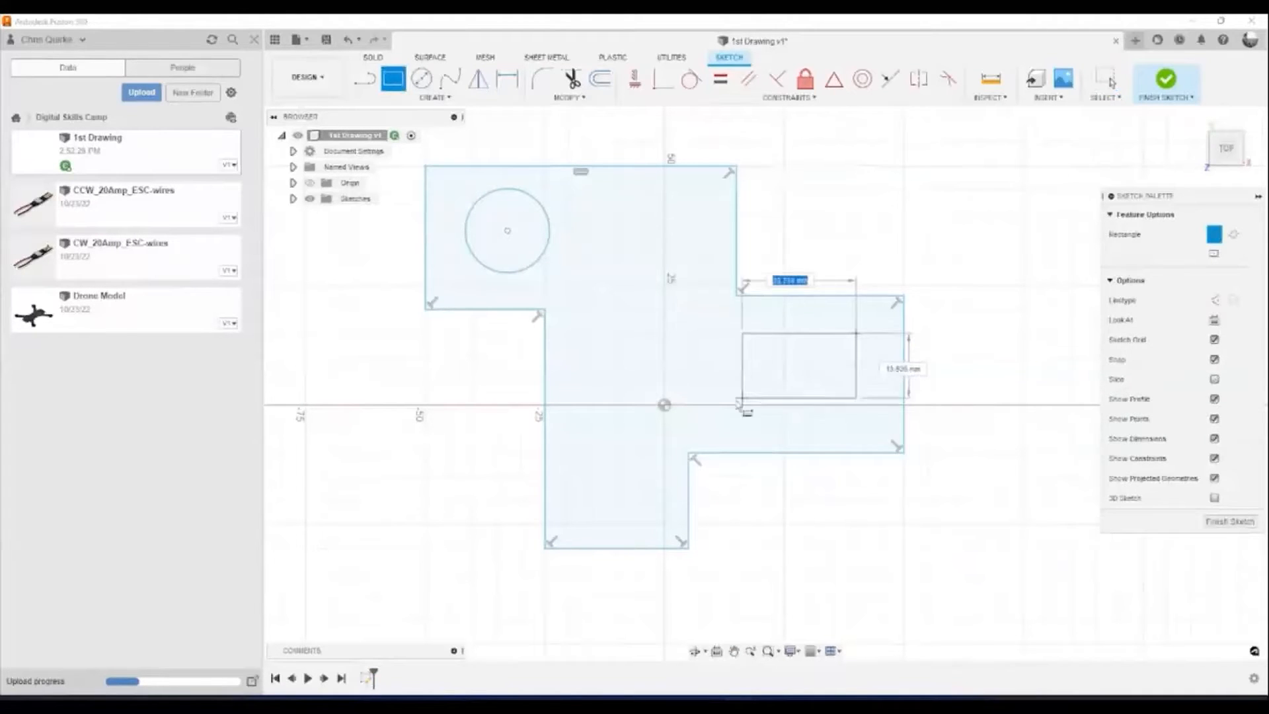
pyautogui.click(640, 429)
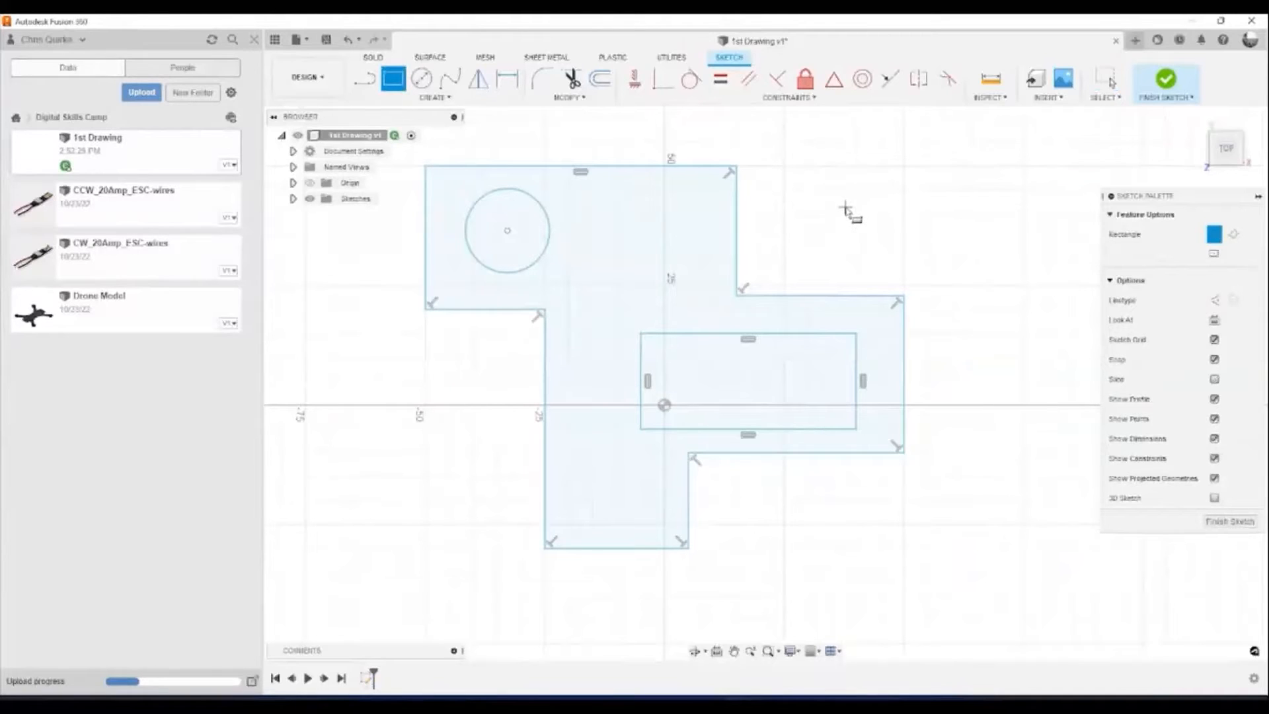
pyautogui.press('Escape')
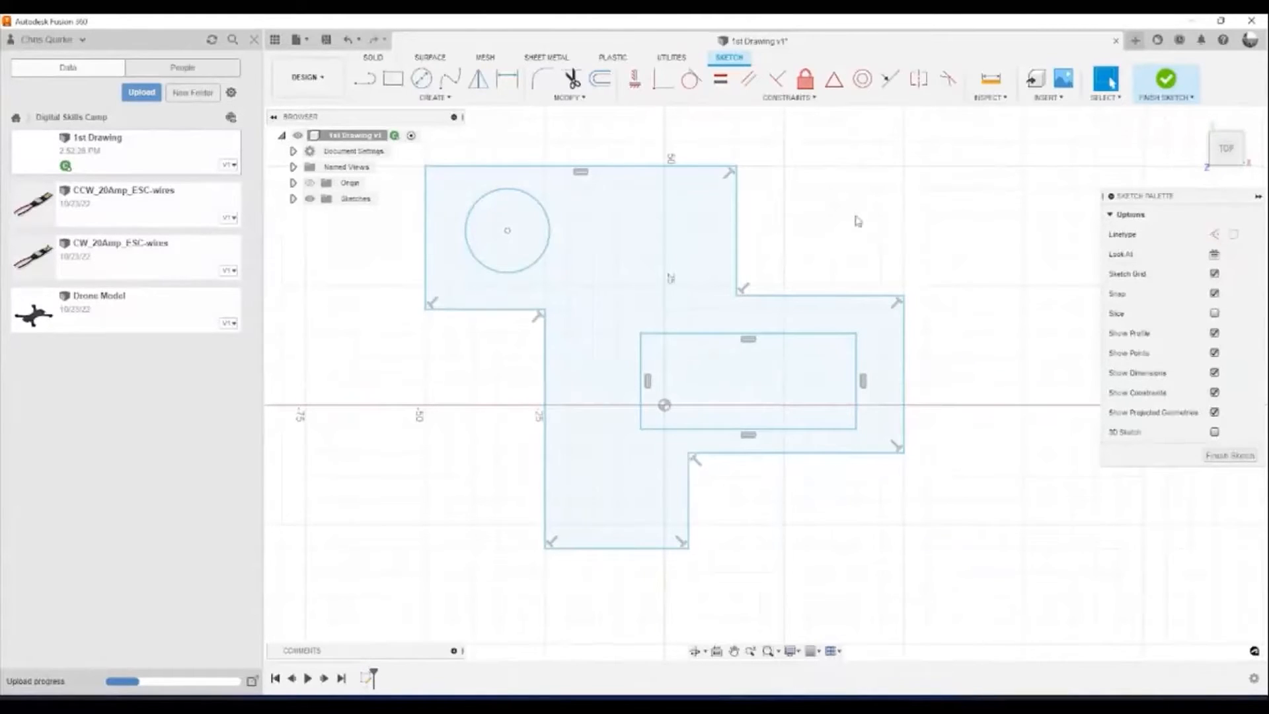
pyautogui.click(1164, 81)
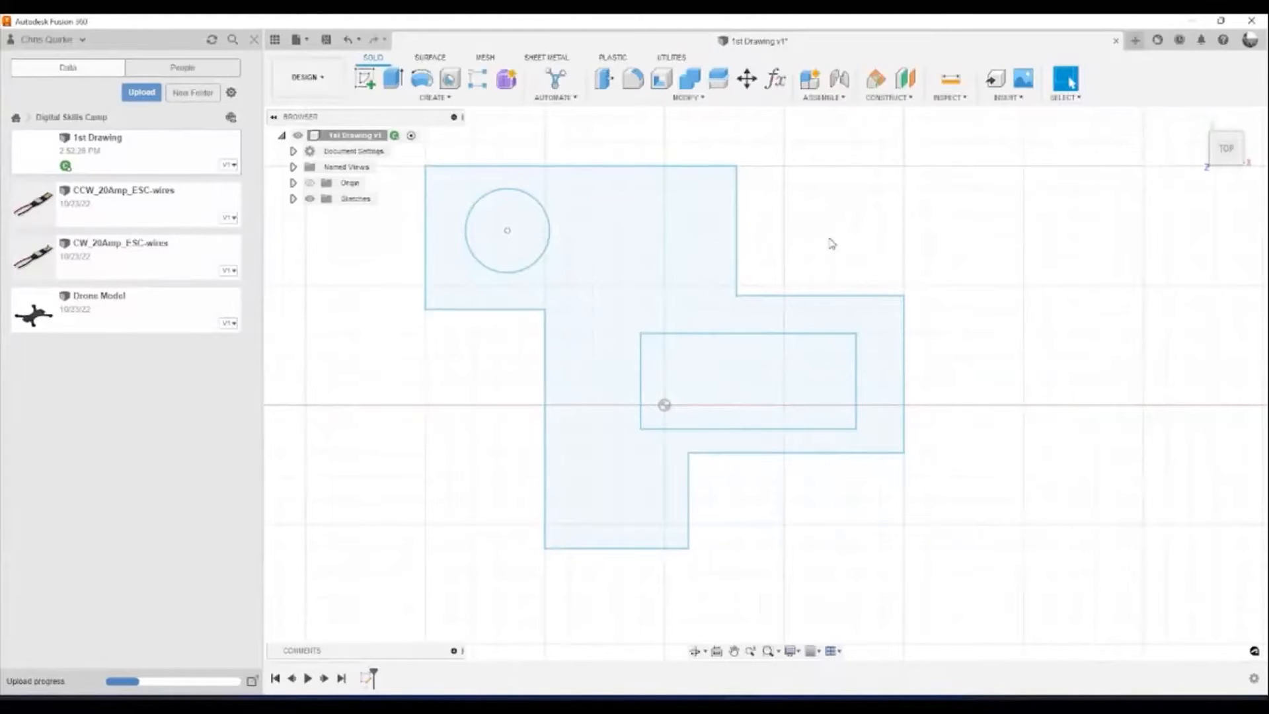
# Practise zooming in and out on the finished sketch and panning it across the canvas.
pyautogui.scroll(3, 808, 244)
pyautogui.scroll(-3, 807, 248)
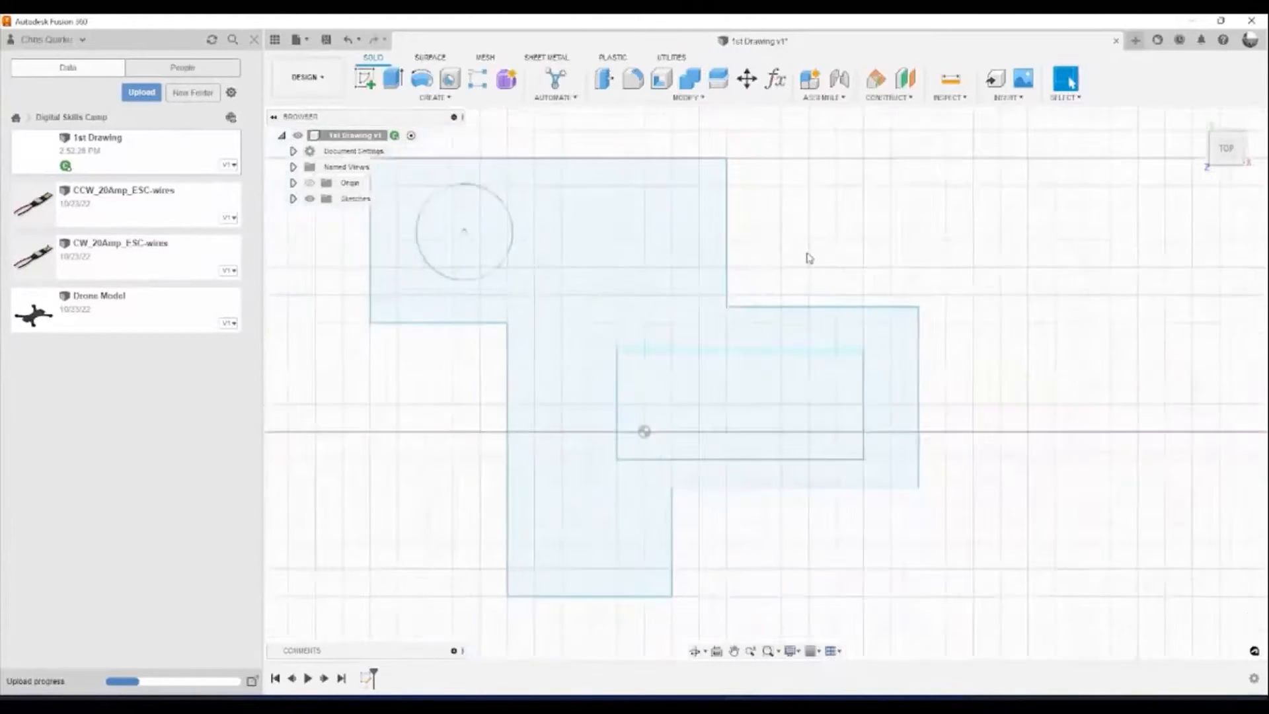
pyautogui.scroll(2, 807, 254)
pyautogui.scroll(-2, 808, 256)
pyautogui.scroll(2, 808, 255)
pyautogui.scroll(-2, 809, 255)
pyautogui.scroll(2, 808, 255)
pyautogui.scroll(-3, 809, 256)
pyautogui.scroll(3, 807, 253)
pyautogui.scroll(-2, 808, 253)
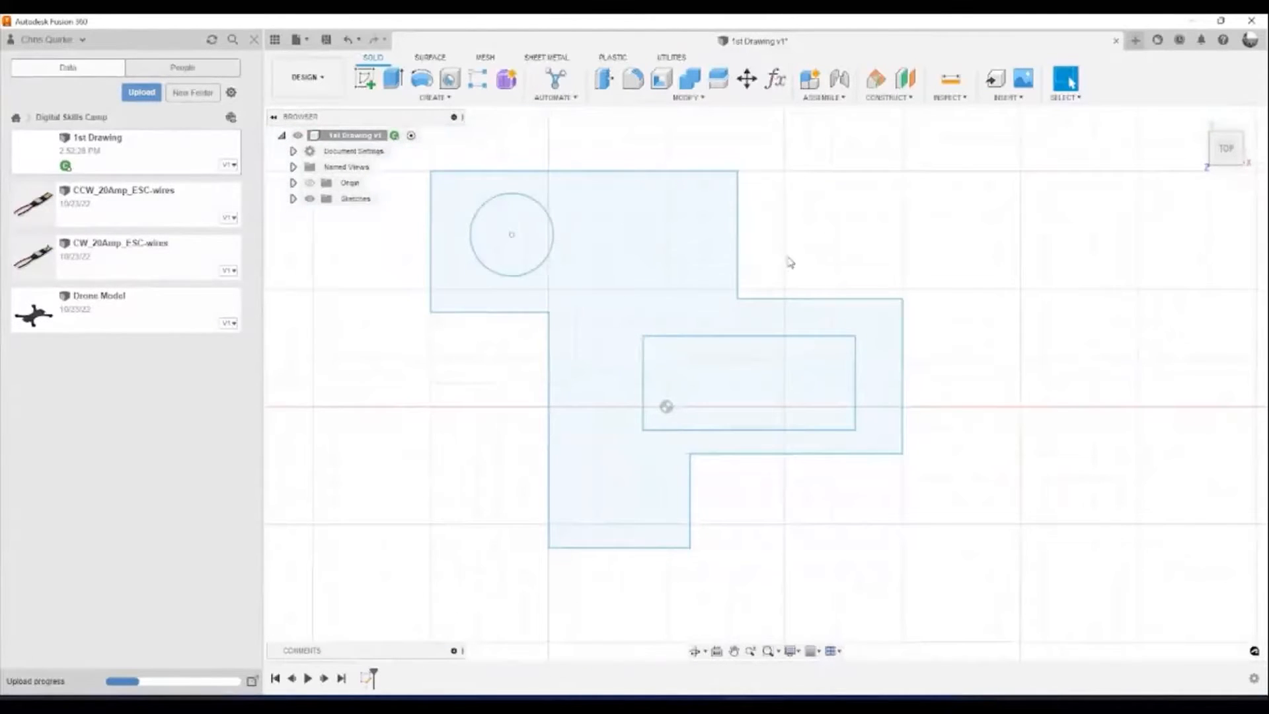
pyautogui.moveTo(818, 261)
pyautogui.mouseDown(button='middle')
pyautogui.moveTo(867, 246)
pyautogui.moveTo(806, 244)
pyautogui.moveTo(848, 305)
pyautogui.moveTo(940, 306)
pyautogui.moveTo(969, 255)
pyautogui.moveTo(943, 295)
pyautogui.moveTo(936, 245)
pyautogui.moveTo(915, 238)
pyautogui.moveTo(884, 266)
pyautogui.mouseUp(button='middle')
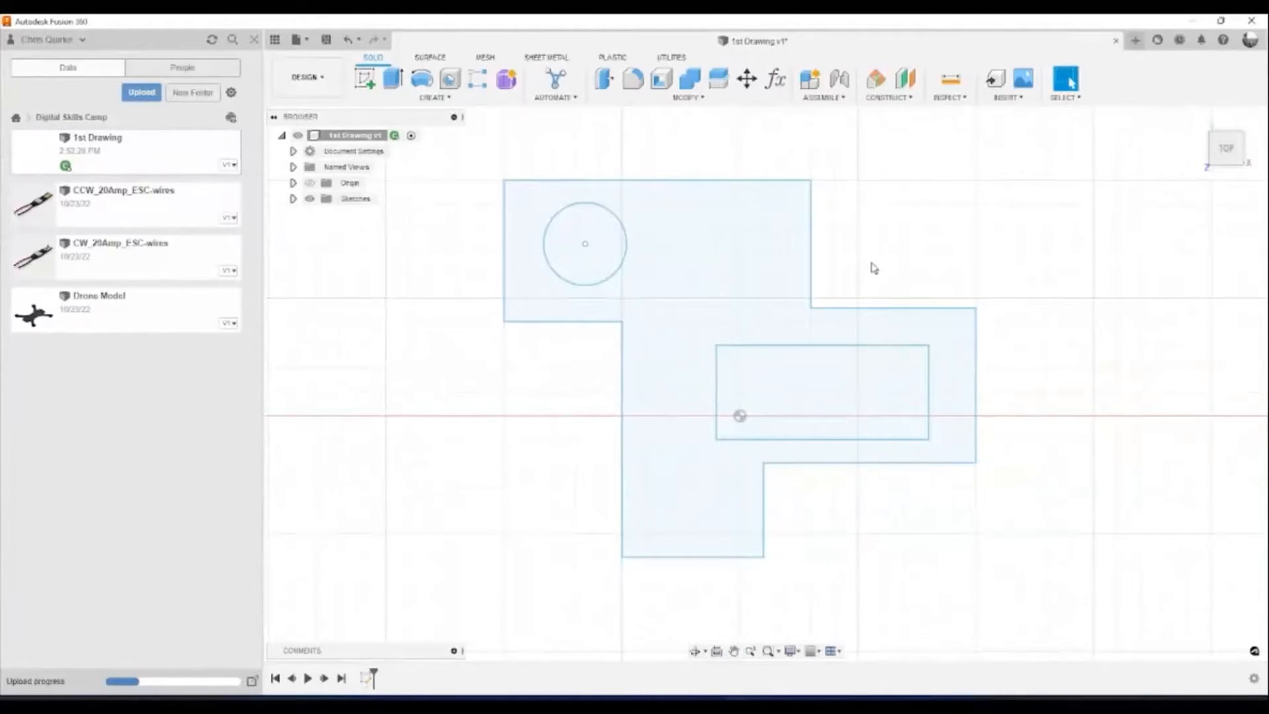
# Orbit the finished sketch to view it from several angles, and return to the Top view.
pyautogui.moveTo(874, 267)
pyautogui.keyDown('shift'); pyautogui.mouseDown(button='middle')
pyautogui.moveTo(822, 220)
pyautogui.moveTo(722, 184)
pyautogui.moveTo(701, 199)
pyautogui.moveTo(705, 212)
pyautogui.moveTo(781, 218)
pyautogui.moveTo(870, 184)
pyautogui.moveTo(816, 187)
pyautogui.moveTo(890, 190)
pyautogui.moveTo(753, 193)
pyautogui.moveTo(884, 189)
pyautogui.moveTo(819, 199)
pyautogui.moveTo(881, 205)
pyautogui.moveTo(836, 212)
pyautogui.moveTo(796, 196)
pyautogui.moveTo(861, 191)
pyautogui.moveTo(807, 181)
pyautogui.moveTo(919, 203)
pyautogui.moveTo(847, 193)
pyautogui.moveTo(855, 176)
pyautogui.moveTo(904, 205)
pyautogui.moveTo(817, 193)
pyautogui.moveTo(863, 185)
pyautogui.moveTo(912, 209)
pyautogui.moveTo(827, 204)
pyautogui.moveTo(887, 199)
pyautogui.moveTo(909, 216)
pyautogui.moveTo(818, 199)
pyautogui.mouseUp(button='middle'); pyautogui.keyUp('shift')
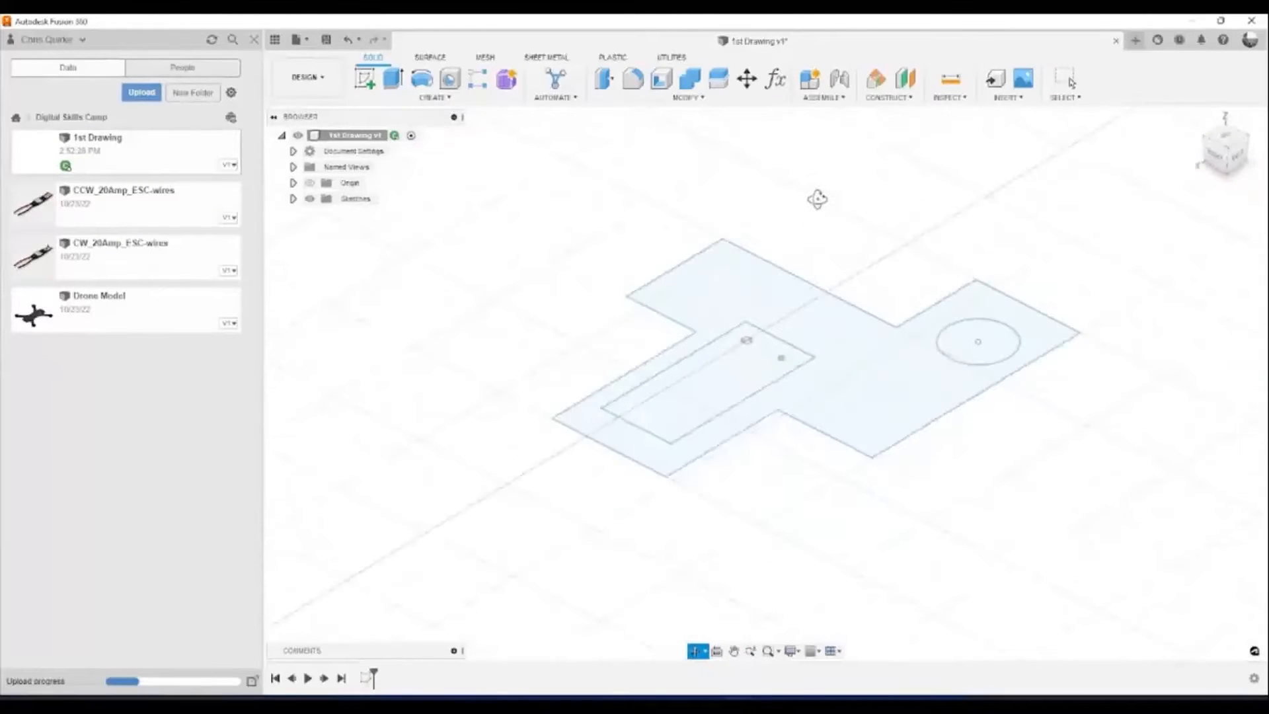
pyautogui.moveTo(914, 197)
pyautogui.keyDown('shift'); pyautogui.mouseDown(button='middle')
pyautogui.moveTo(844, 204)
pyautogui.moveTo(818, 182)
pyautogui.moveTo(881, 176)
pyautogui.moveTo(942, 207)
pyautogui.moveTo(886, 223)
pyautogui.moveTo(815, 193)
pyautogui.moveTo(921, 204)
pyautogui.moveTo(812, 192)
pyautogui.moveTo(887, 189)
pyautogui.moveTo(810, 178)
pyautogui.moveTo(895, 212)
pyautogui.moveTo(938, 184)
pyautogui.moveTo(939, 164)
pyautogui.moveTo(880, 167)
pyautogui.moveTo(929, 178)
pyautogui.moveTo(977, 160)
pyautogui.moveTo(938, 176)
pyautogui.moveTo(1020, 227)
pyautogui.moveTo(921, 204)
pyautogui.moveTo(960, 210)
pyautogui.moveTo(920, 220)
pyautogui.moveTo(985, 236)
pyautogui.moveTo(963, 229)
pyautogui.moveTo(971, 161)
pyautogui.moveTo(906, 178)
pyautogui.moveTo(901, 207)
pyautogui.moveTo(1114, 223)
pyautogui.moveTo(1143, 212)
pyautogui.moveTo(1068, 86)
pyautogui.moveTo(986, 215)
pyautogui.moveTo(986, 243)
pyautogui.moveTo(968, 235)
pyautogui.mouseUp(button='middle'); pyautogui.keyUp('shift')
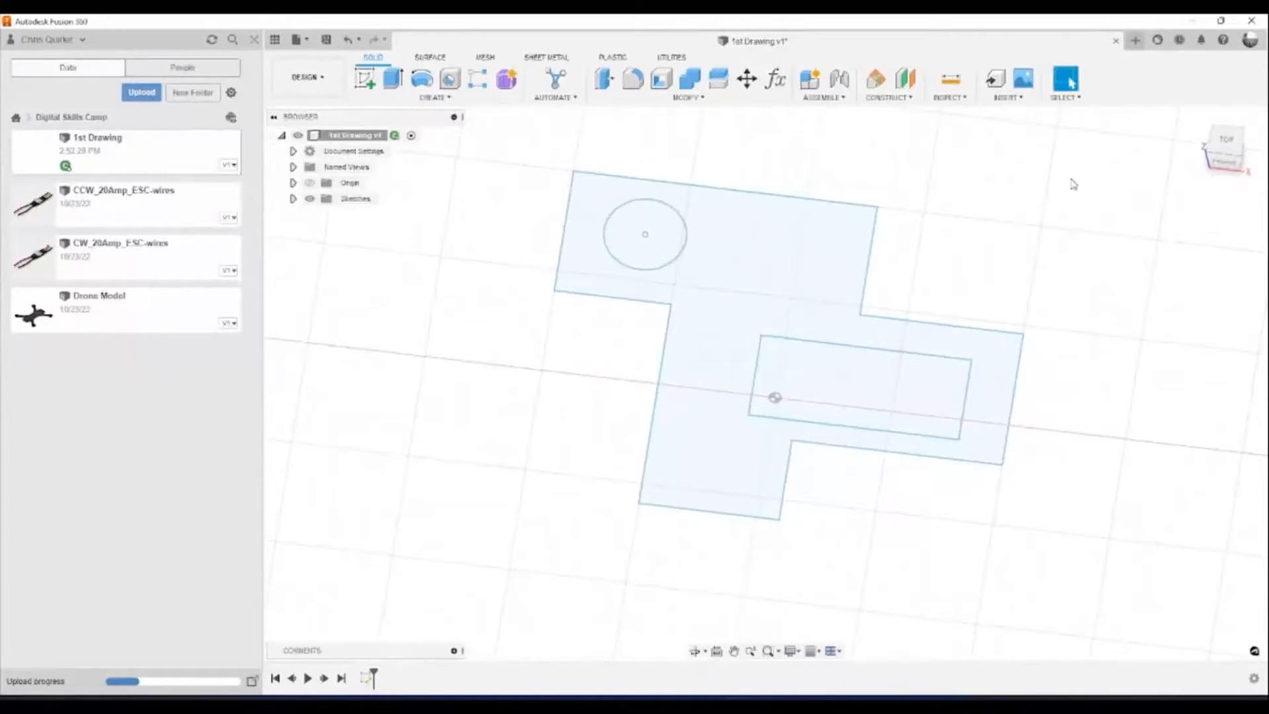
pyautogui.moveTo(890, 213)
pyautogui.keyDown('shift'); pyautogui.mouseDown(button='middle')
pyautogui.moveTo(987, 212)
pyautogui.moveTo(897, 215)
pyautogui.mouseUp(button='middle'); pyautogui.keyUp('shift')
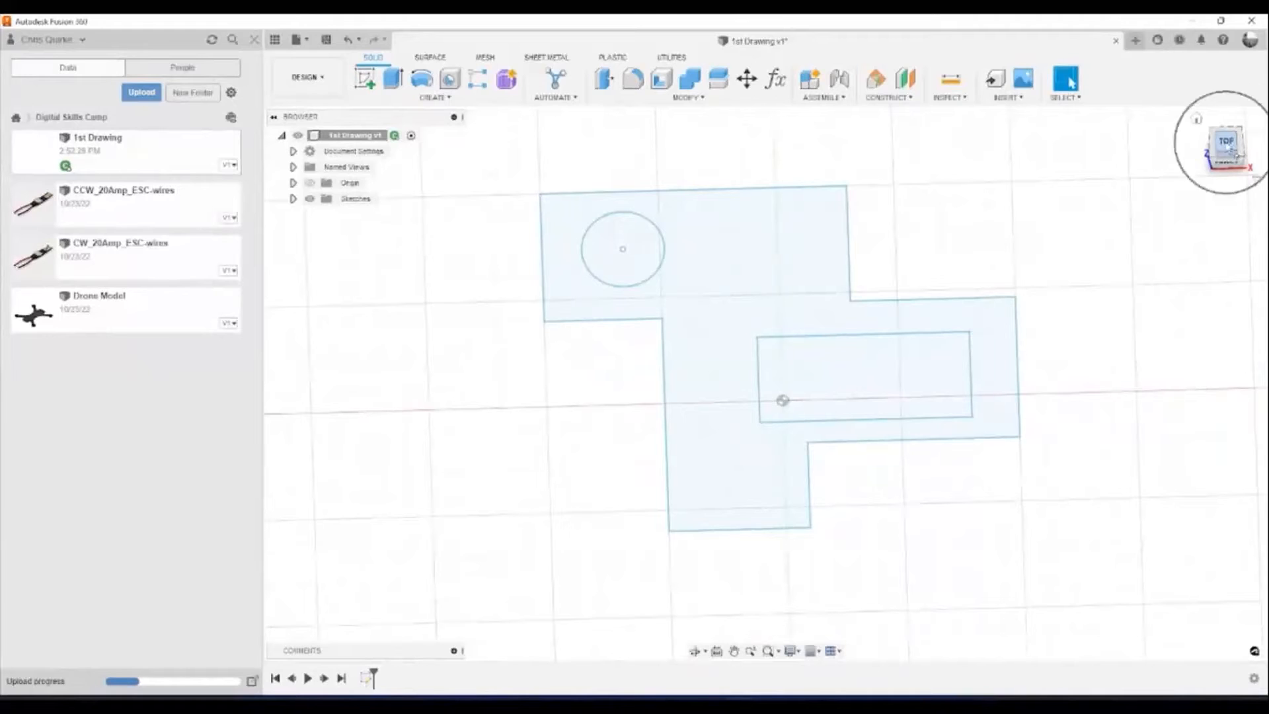
pyautogui.click(1227, 144)
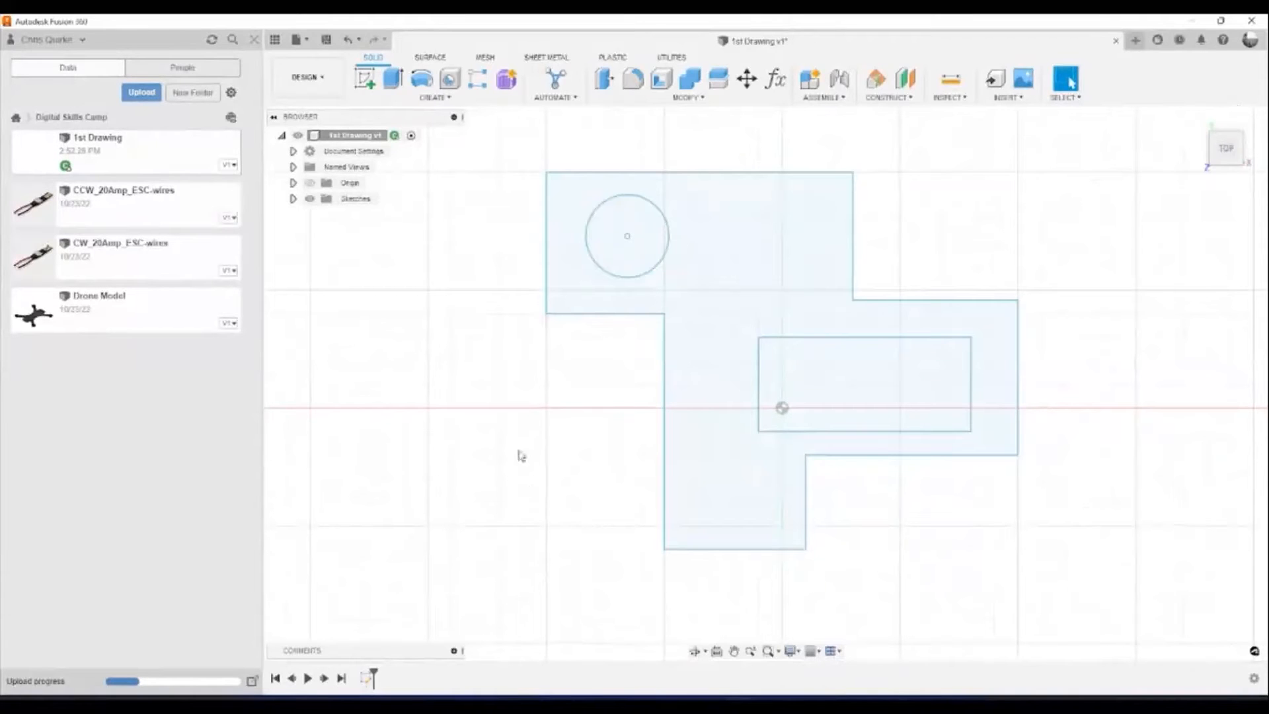
# Examine the stepped profile at different zoom levels and positions, and restore the straight Top view.
pyautogui.scroll(2, 614, 339)
pyautogui.scroll(-2, 604, 334)
pyautogui.moveTo(578, 393)
pyautogui.mouseDown(button='middle')
pyautogui.moveTo(681, 457)
pyautogui.moveTo(652, 379)
pyautogui.moveTo(603, 399)
pyautogui.moveTo(608, 317)
pyautogui.moveTo(489, 354)
pyautogui.moveTo(494, 384)
pyautogui.moveTo(510, 375)
pyautogui.mouseUp(button='middle')
pyautogui.scroll(4, 546, 338)
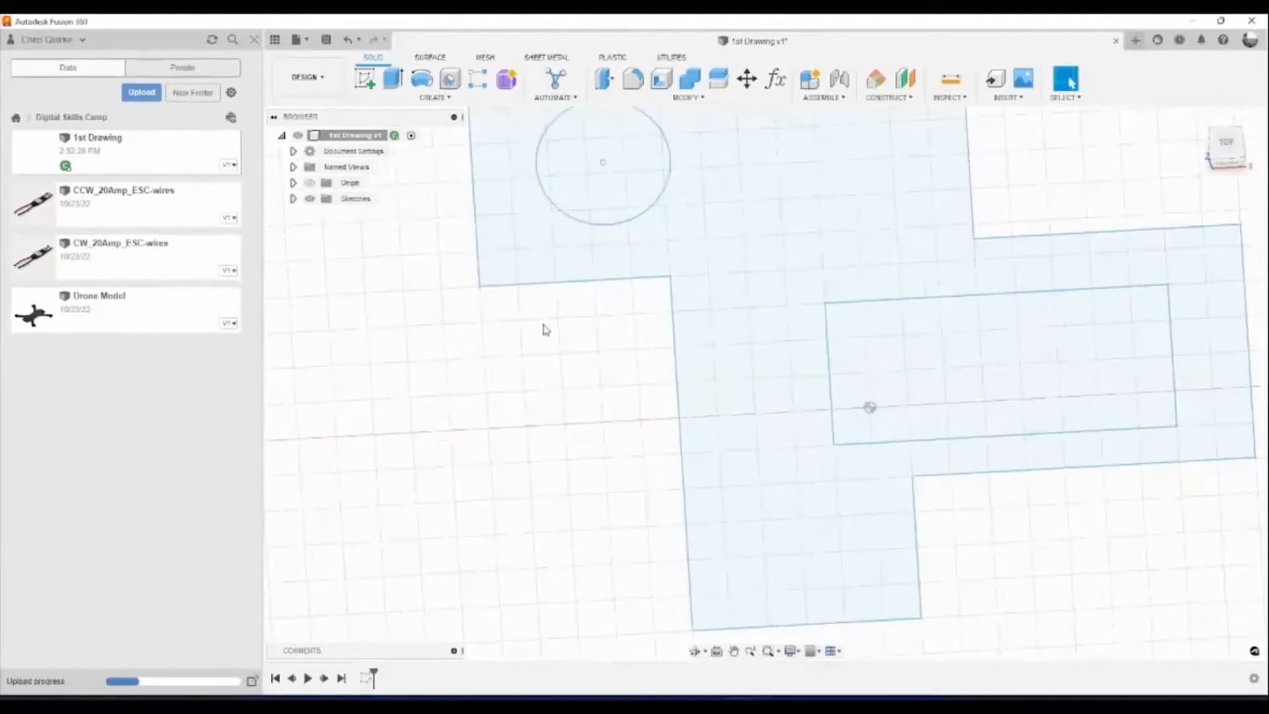
pyautogui.scroll(-3, 547, 338)
pyautogui.scroll(2, 549, 338)
pyautogui.scroll(-1, 551, 340)
pyautogui.scroll(2, 550, 340)
pyautogui.scroll(-3, 551, 339)
pyautogui.scroll(4, 552, 340)
pyautogui.scroll(-3, 552, 339)
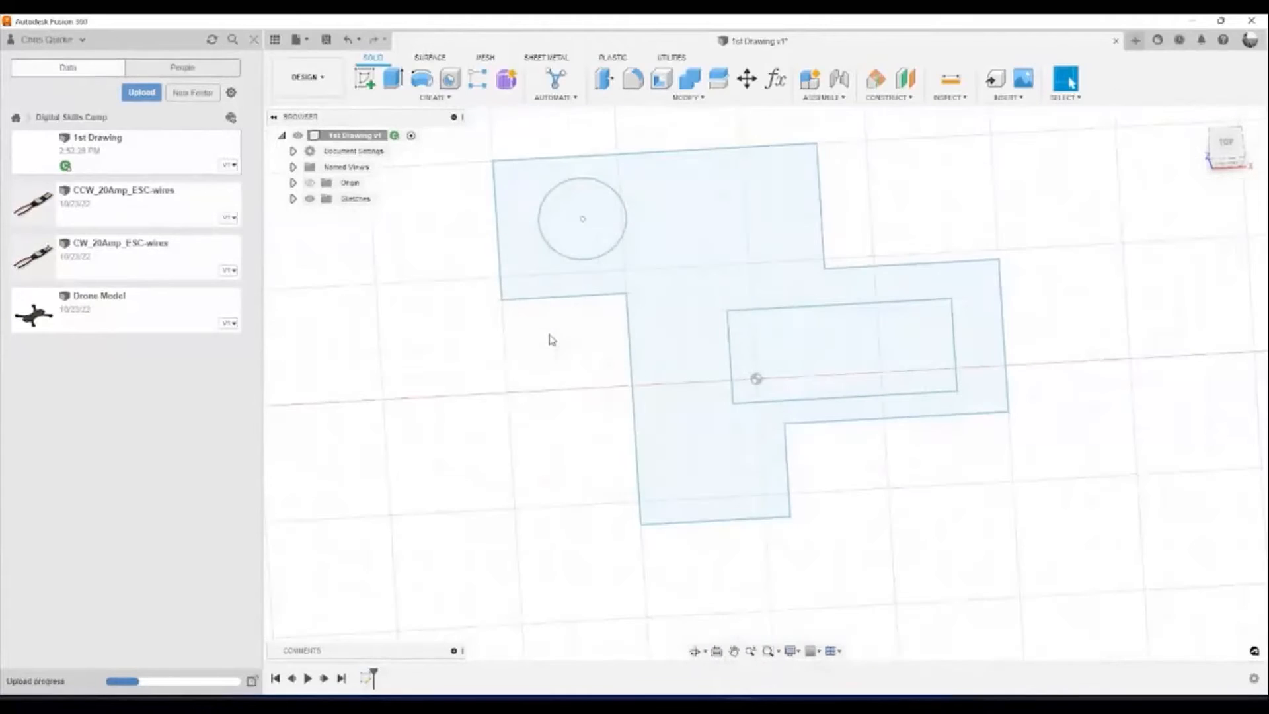
pyautogui.moveTo(565, 329)
pyautogui.mouseDown(button='middle')
pyautogui.moveTo(555, 323)
pyautogui.moveTo(521, 357)
pyautogui.moveTo(584, 370)
pyautogui.moveTo(539, 423)
pyautogui.moveTo(634, 410)
pyautogui.moveTo(660, 350)
pyautogui.moveTo(581, 414)
pyautogui.moveTo(637, 354)
pyautogui.moveTo(672, 360)
pyautogui.moveTo(666, 298)
pyautogui.moveTo(619, 346)
pyautogui.moveTo(660, 315)
pyautogui.moveTo(581, 343)
pyautogui.moveTo(717, 325)
pyautogui.moveTo(612, 331)
pyautogui.moveTo(609, 362)
pyautogui.moveTo(831, 306)
pyautogui.moveTo(731, 345)
pyautogui.moveTo(612, 368)
pyautogui.moveTo(664, 365)
pyautogui.mouseUp(button='middle')
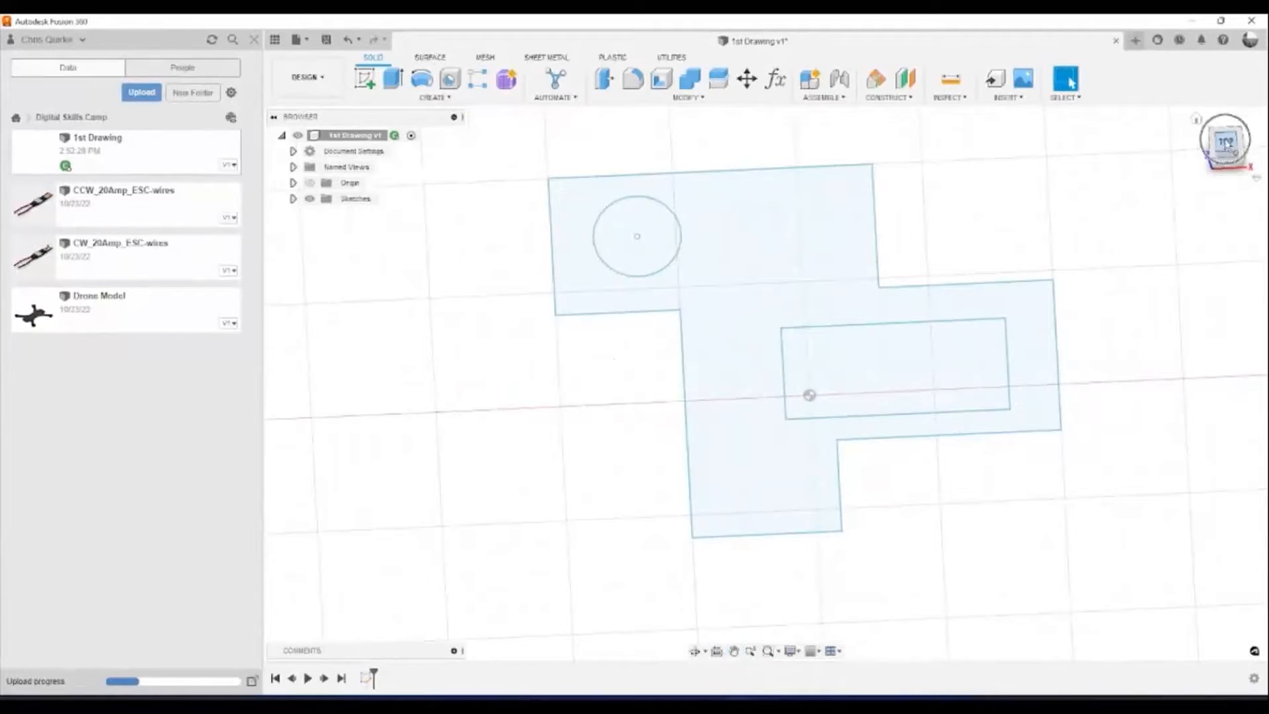
pyautogui.click(1226, 143)
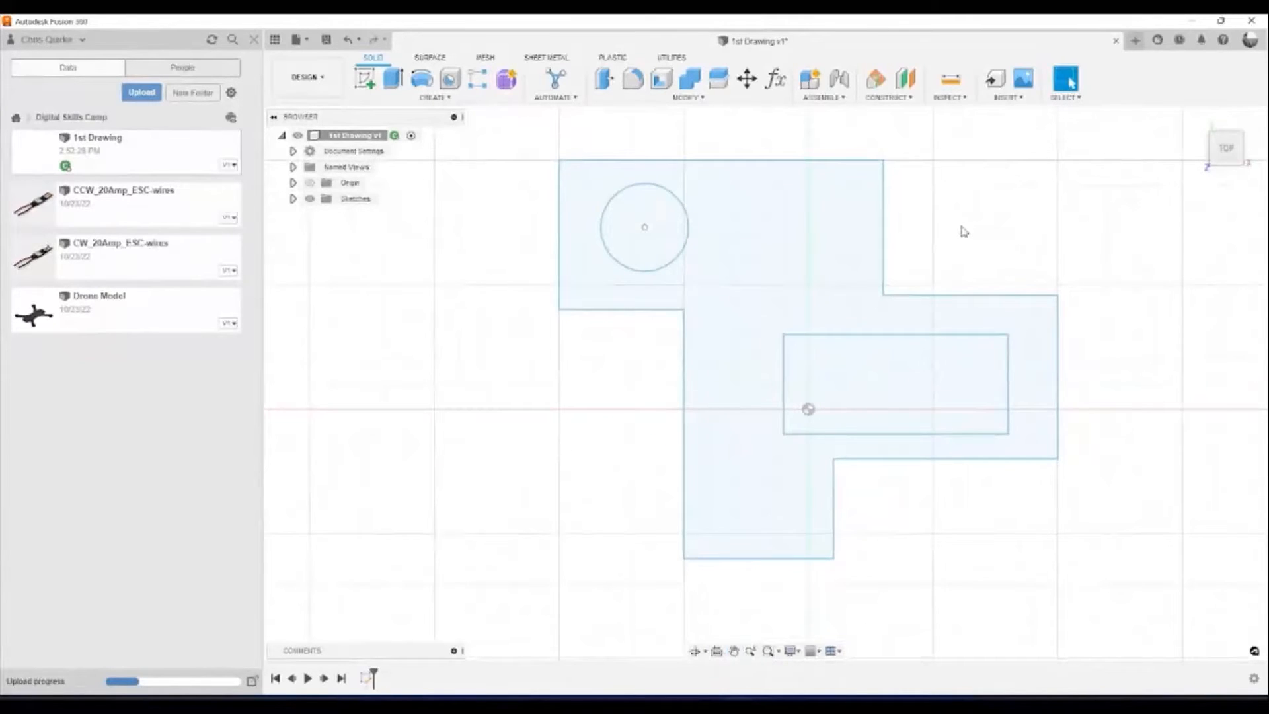
# Reopen the finished sketch with the stepped profile for editing.
pyautogui.moveTo(969, 219); pyautogui.dragTo(890, 222, button='middle')
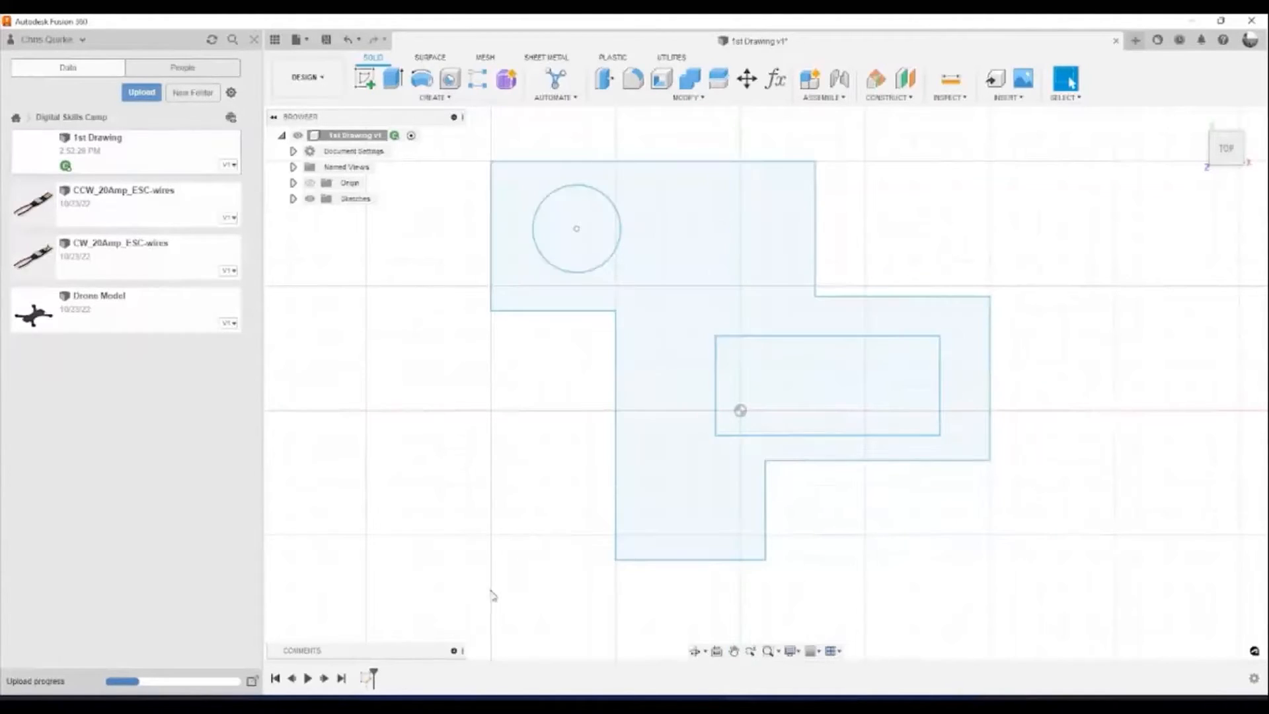
pyautogui.rightClick(367, 680)
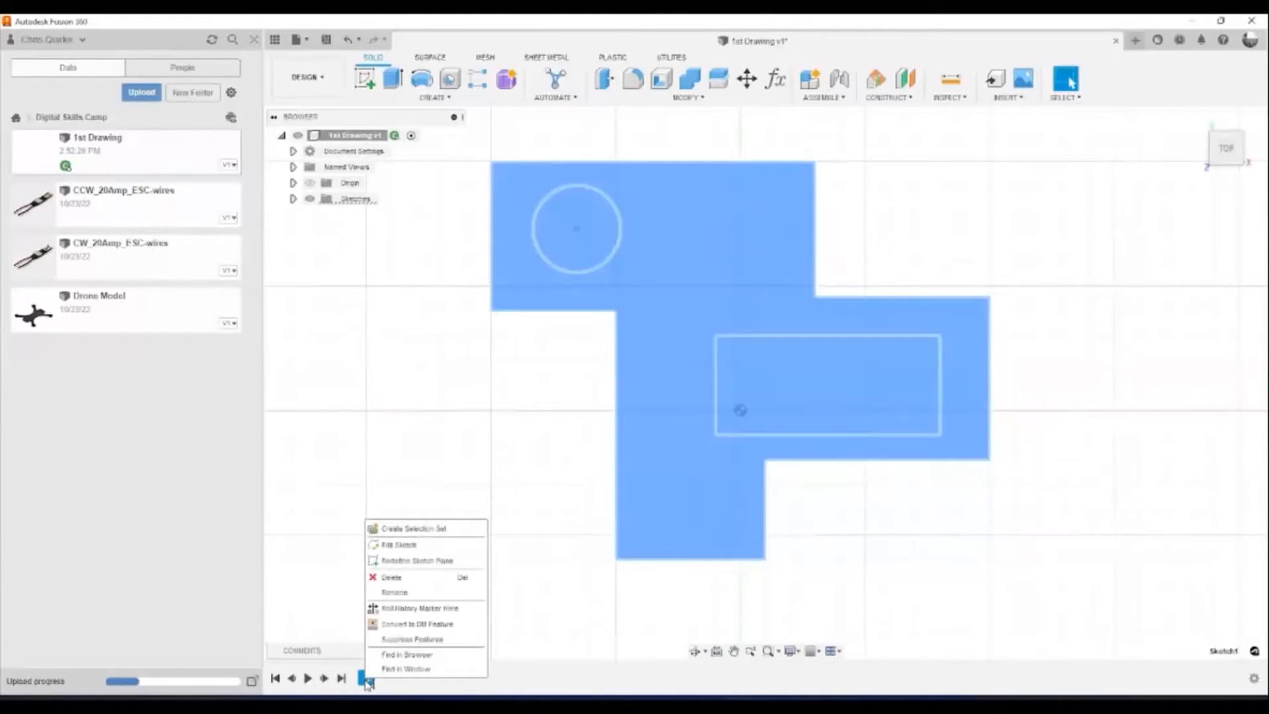
pyautogui.click(402, 548)
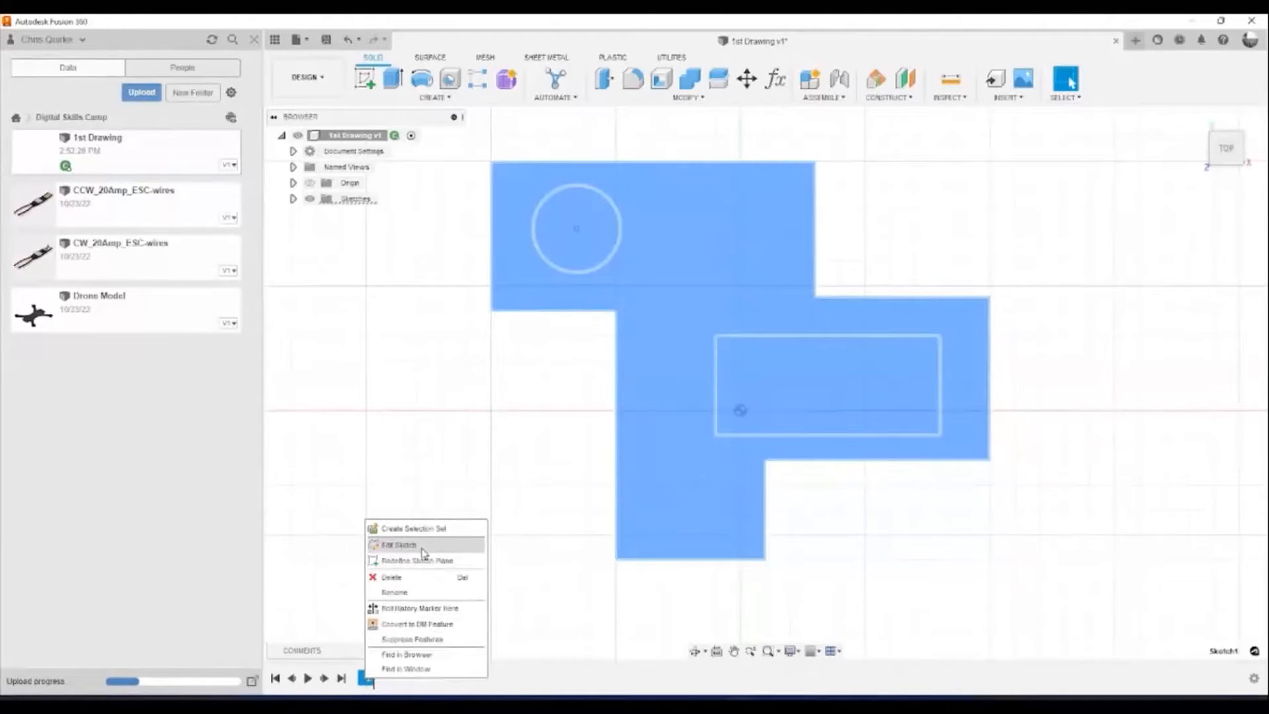
pyautogui.click(423, 552)
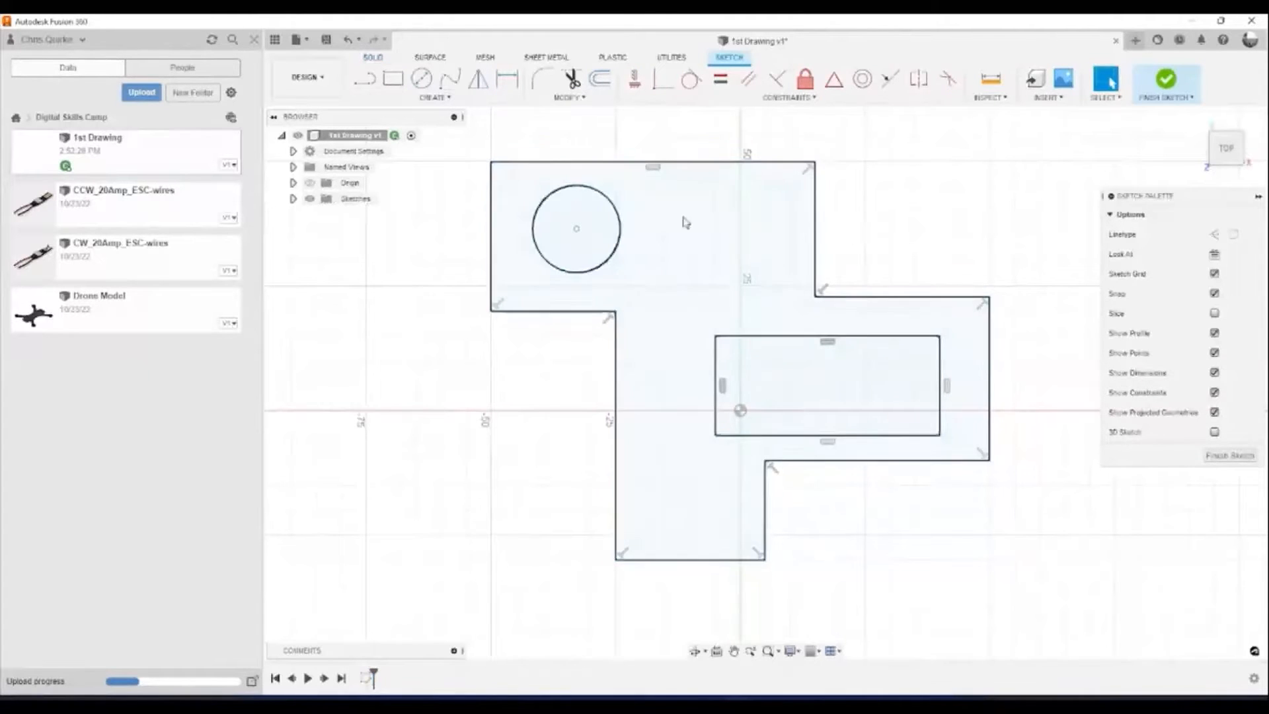
# Sketch a diagonal line crossing the profile's upper-right vertical edge, from outside the profile to inside it.
pyautogui.moveTo(924, 222); pyautogui.dragTo(881, 255, button='middle')
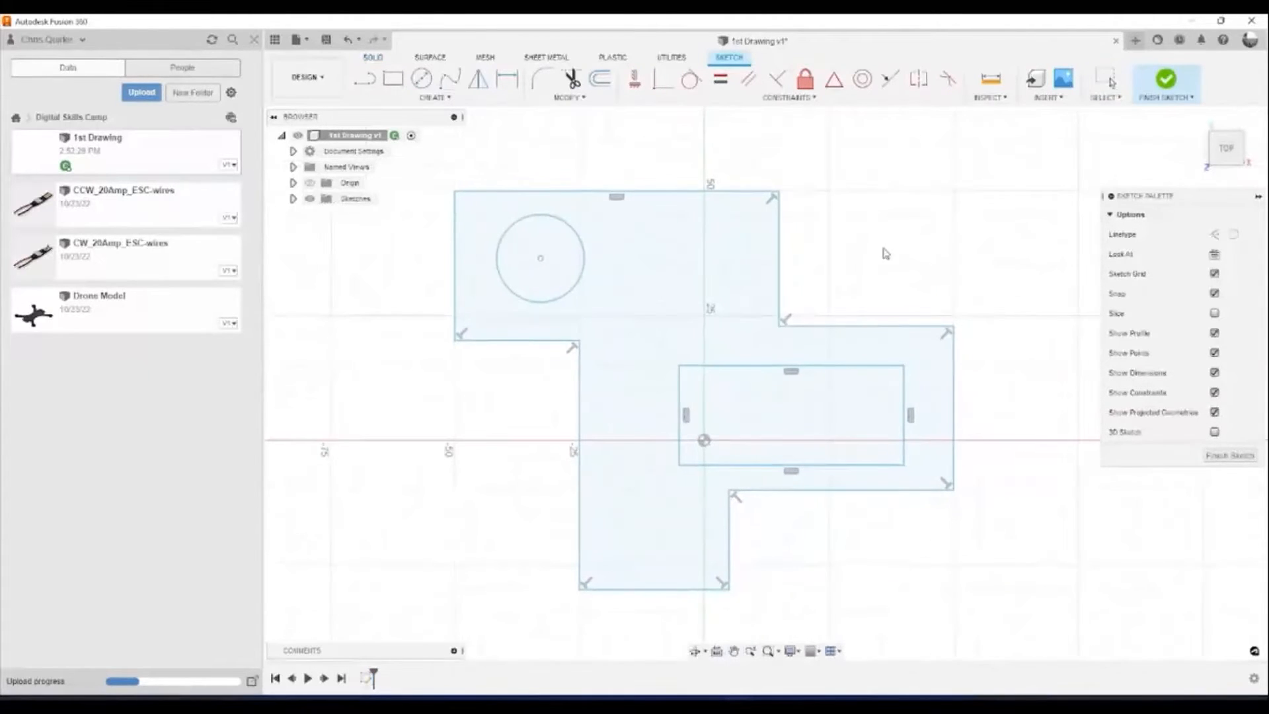
pyautogui.click(567, 97)
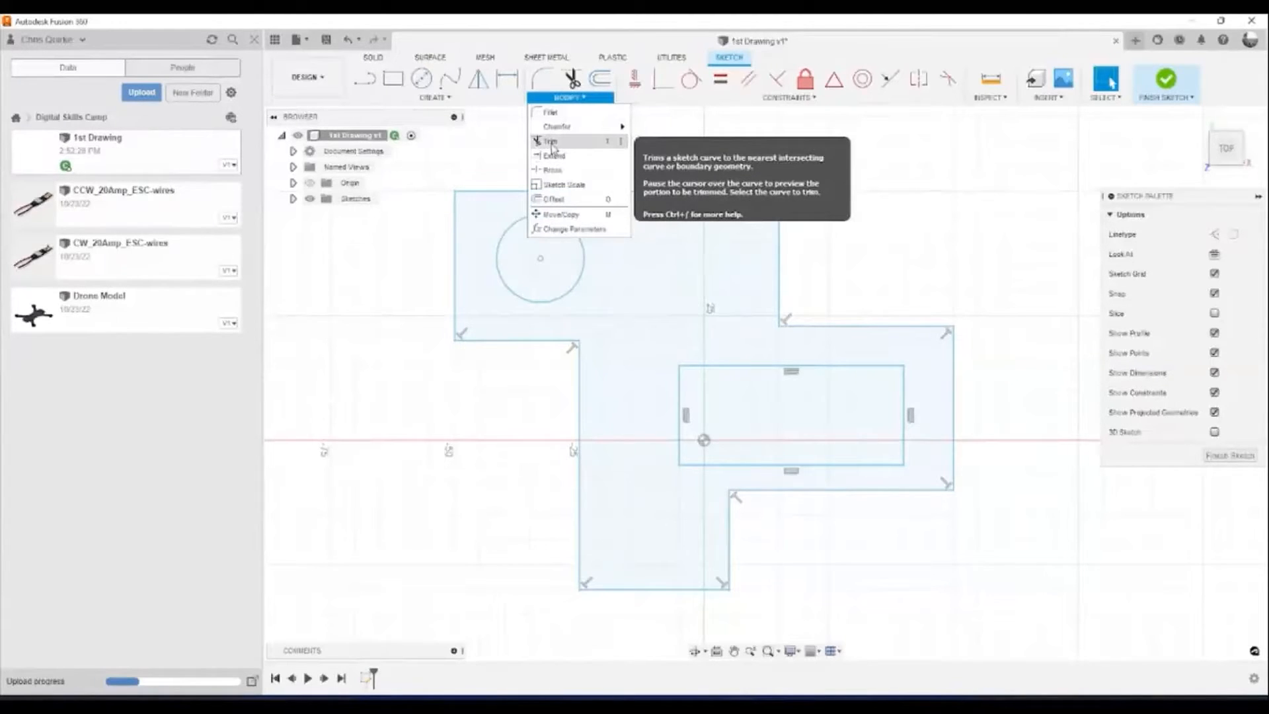
pyautogui.press('l')
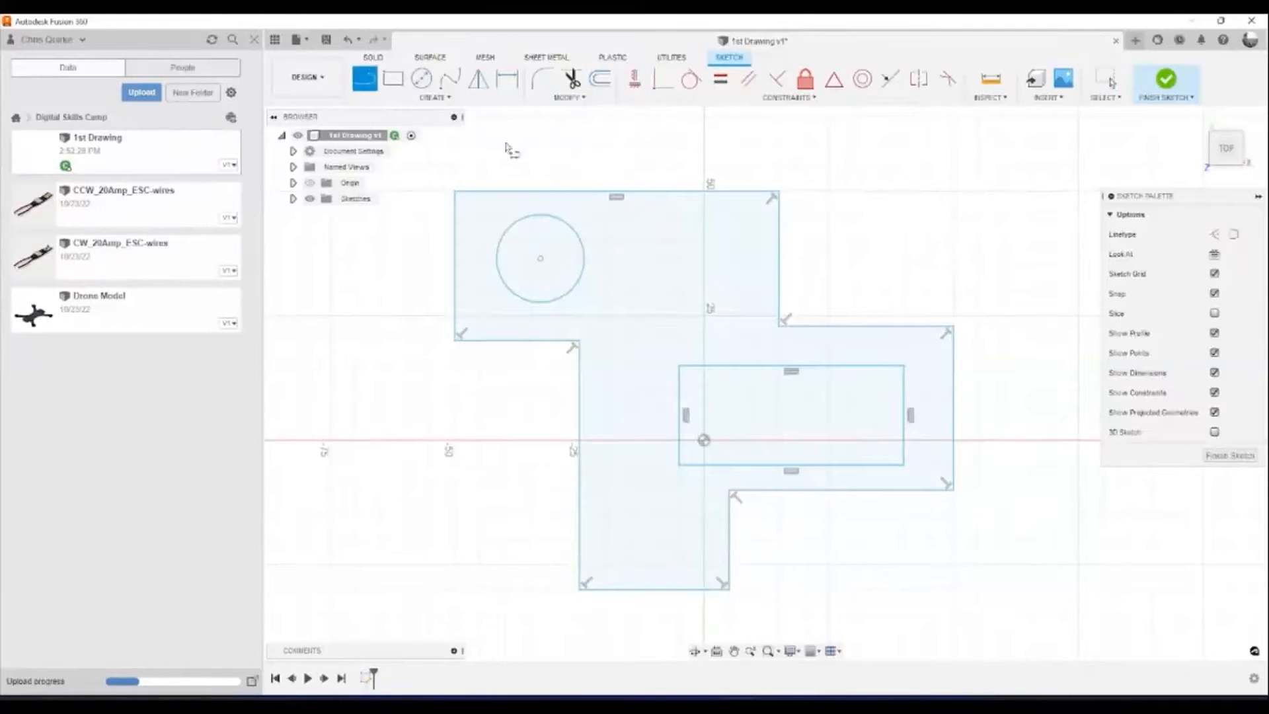
pyautogui.click(831, 228)
pyautogui.click(735, 280)
pyautogui.press('Escape')
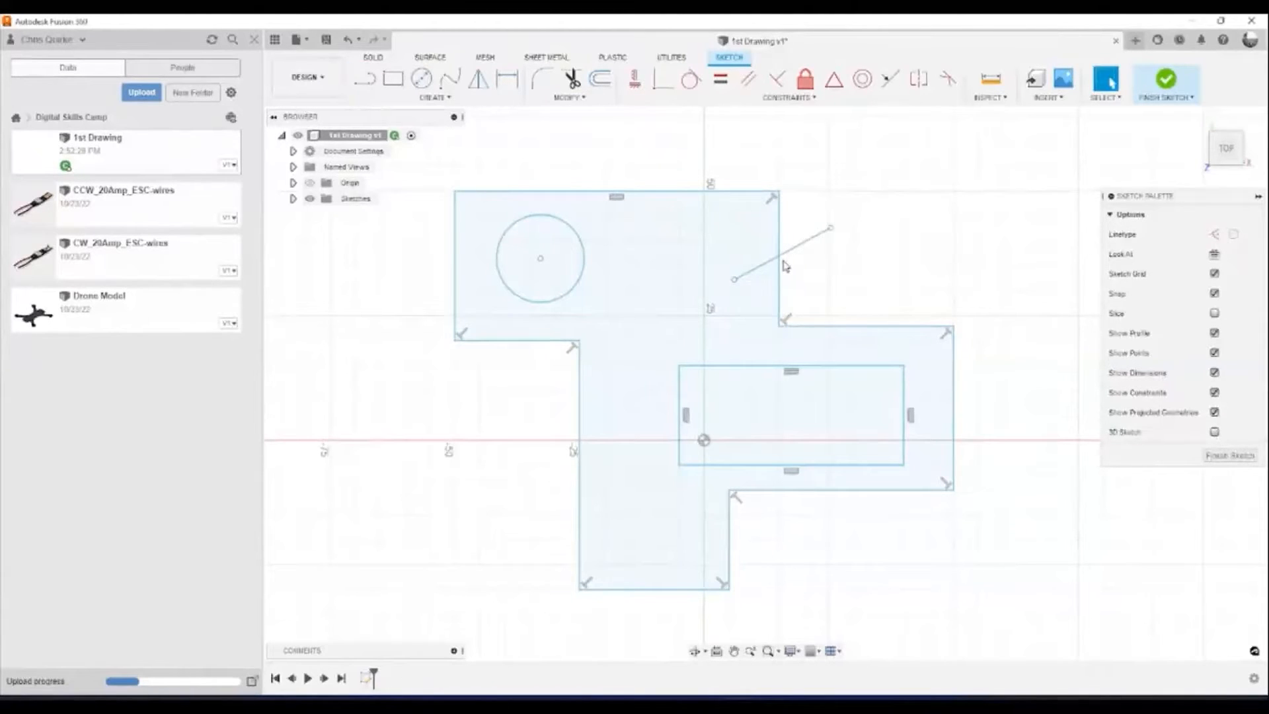
# Trim the part of the diagonal line outside the profile and delete the remaining segment.
pyautogui.click(572, 81)
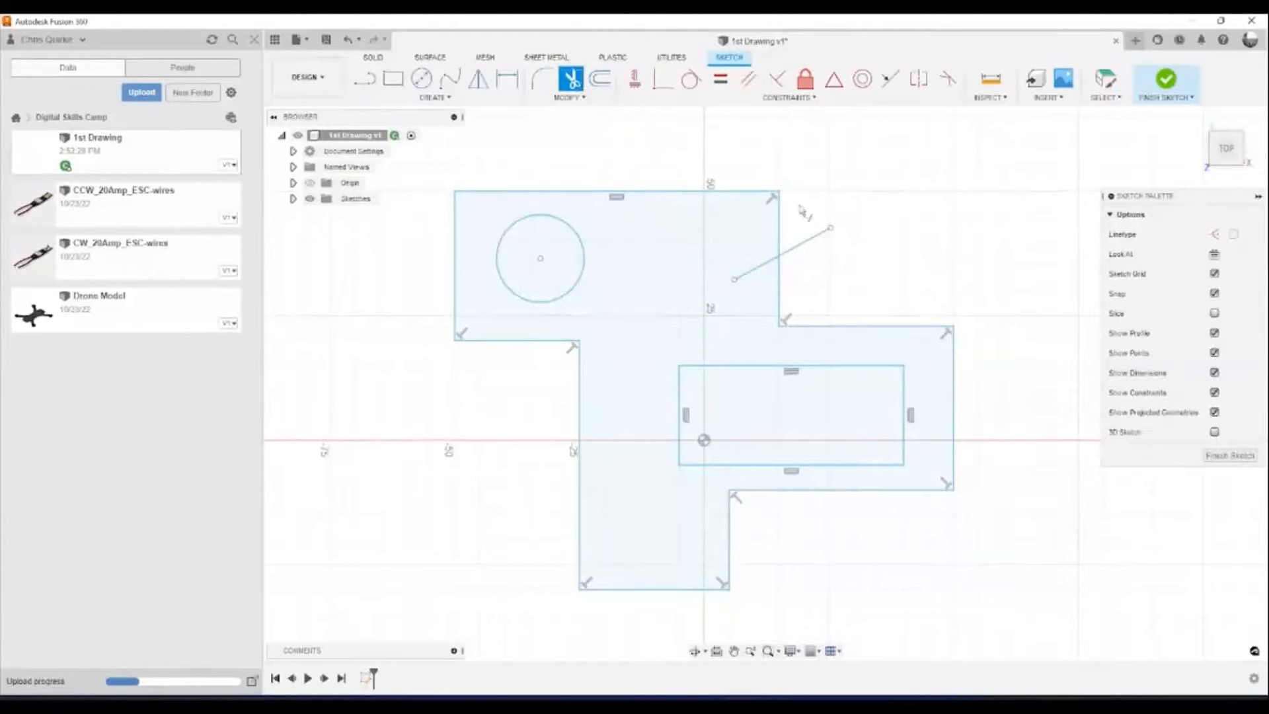
pyautogui.click(811, 240)
pyautogui.press('Escape')
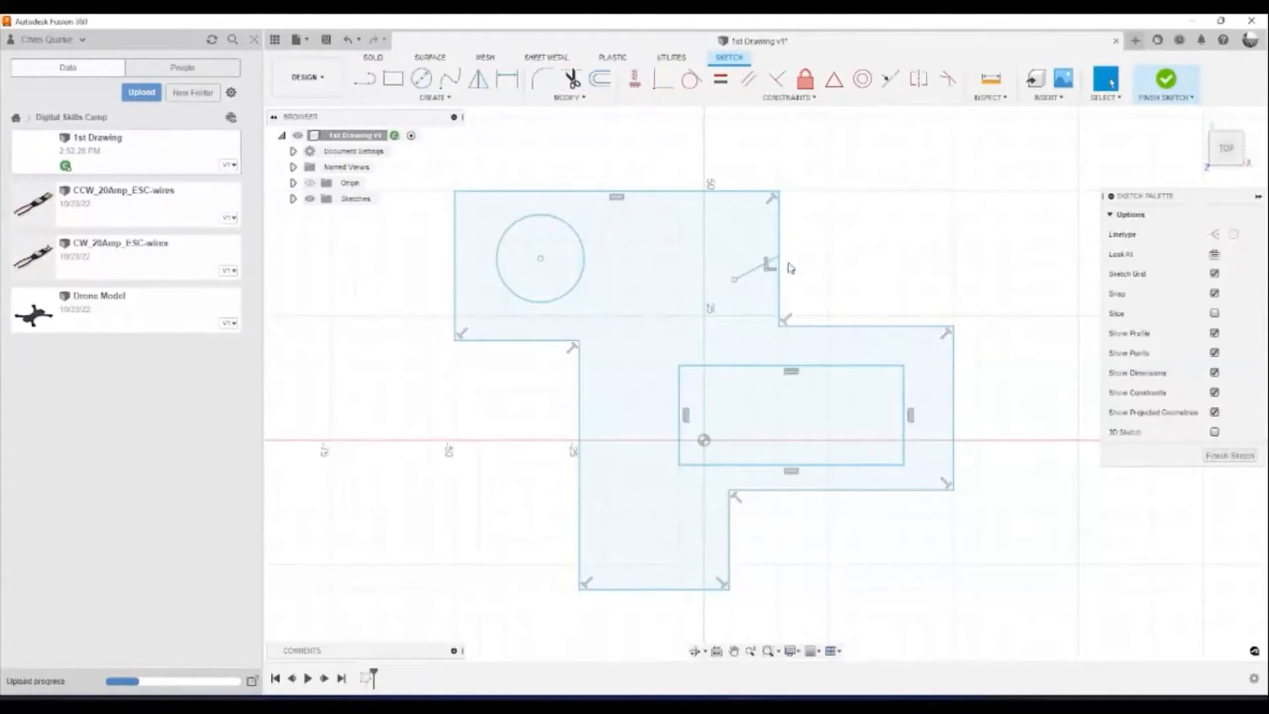
pyautogui.click(757, 274)
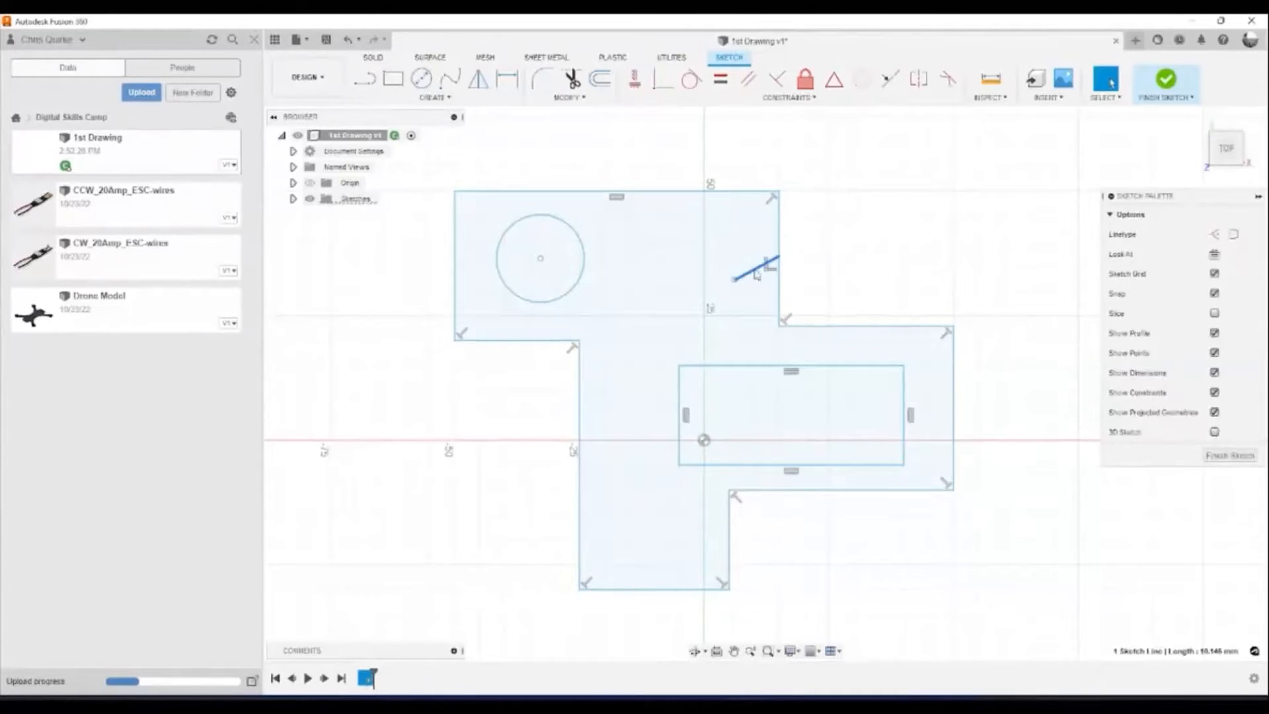
pyautogui.press('Delete')
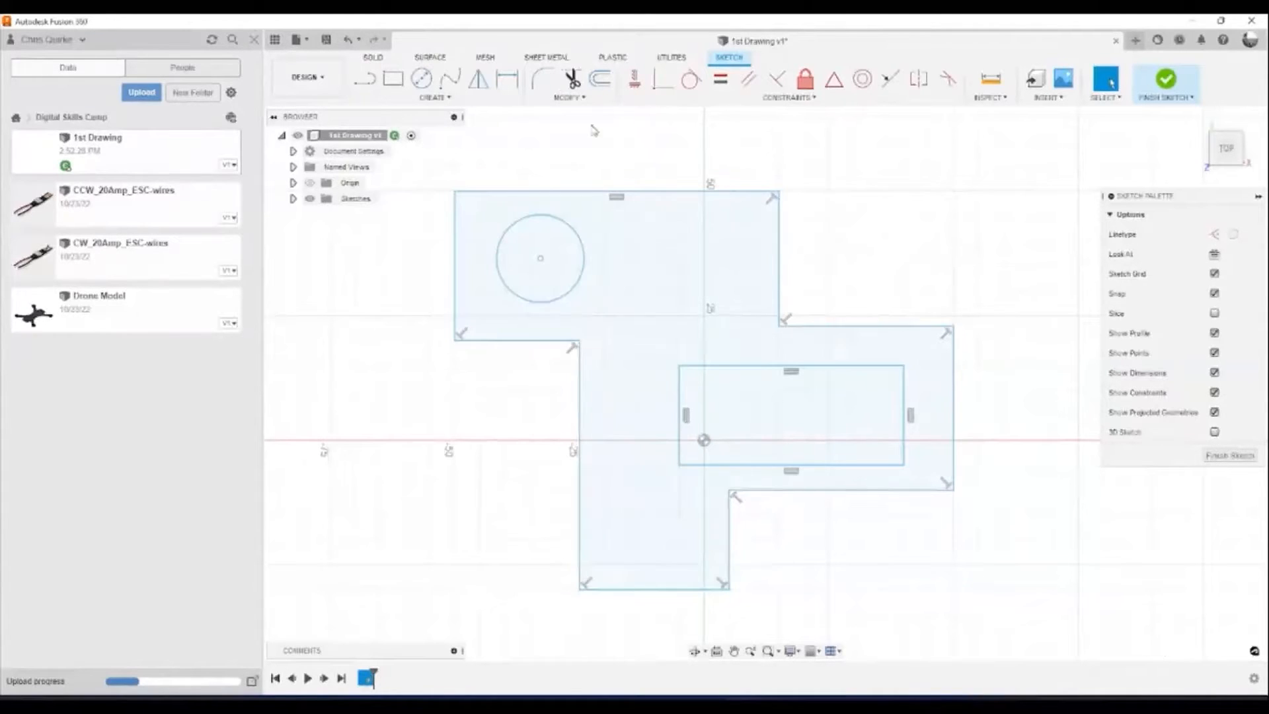
# Fillet the corner between the profile's top edge and its upper-right vertical edge with a 10 mm radius.
pyautogui.click(579, 100)
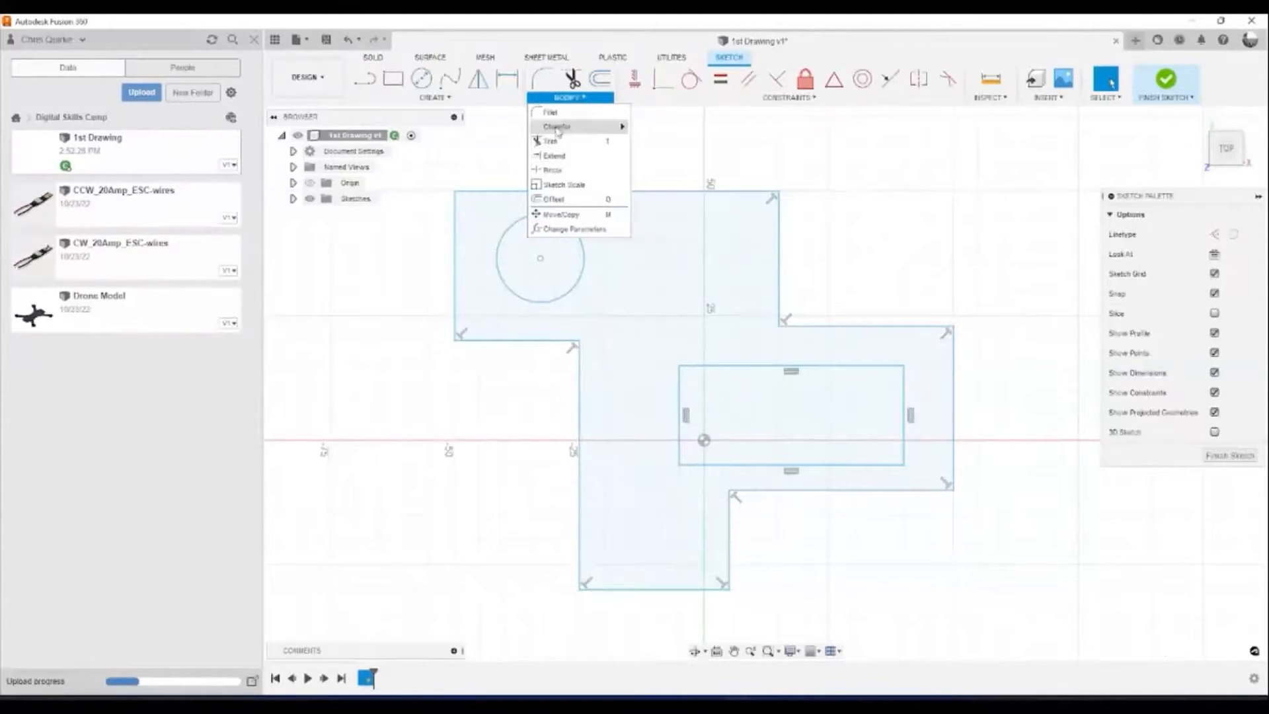
pyautogui.click(569, 97)
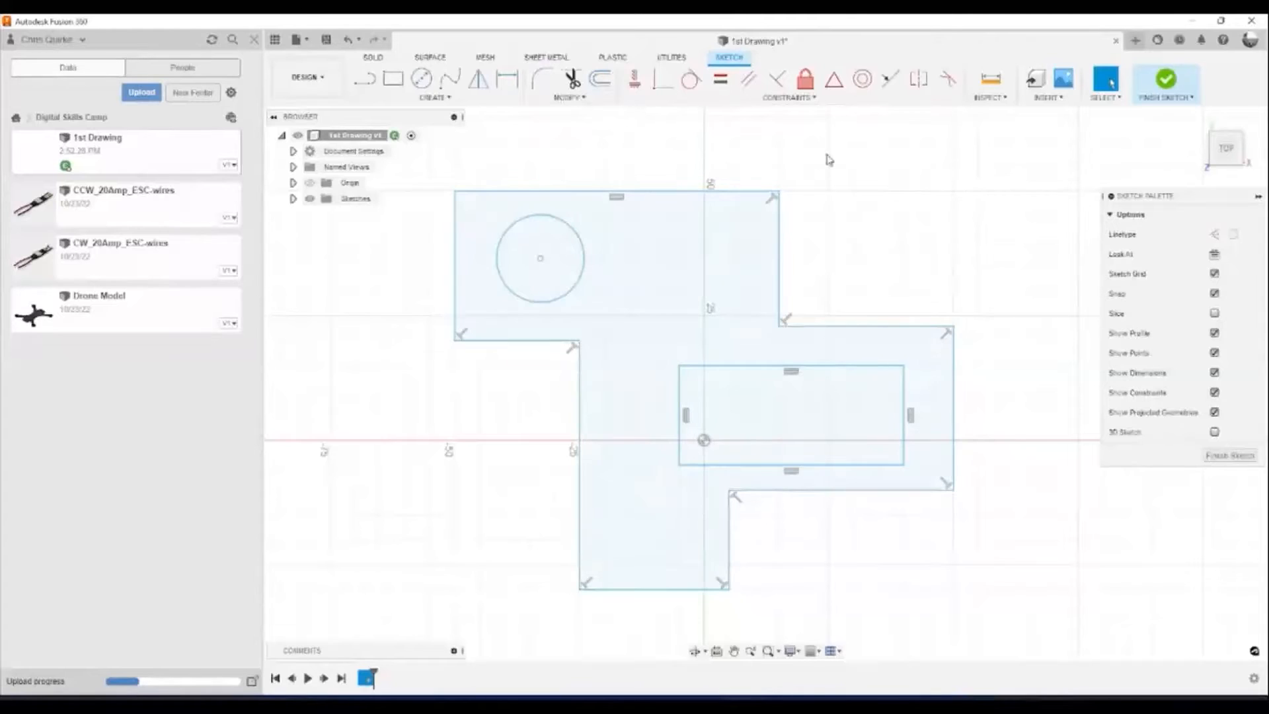
pyautogui.click(541, 82)
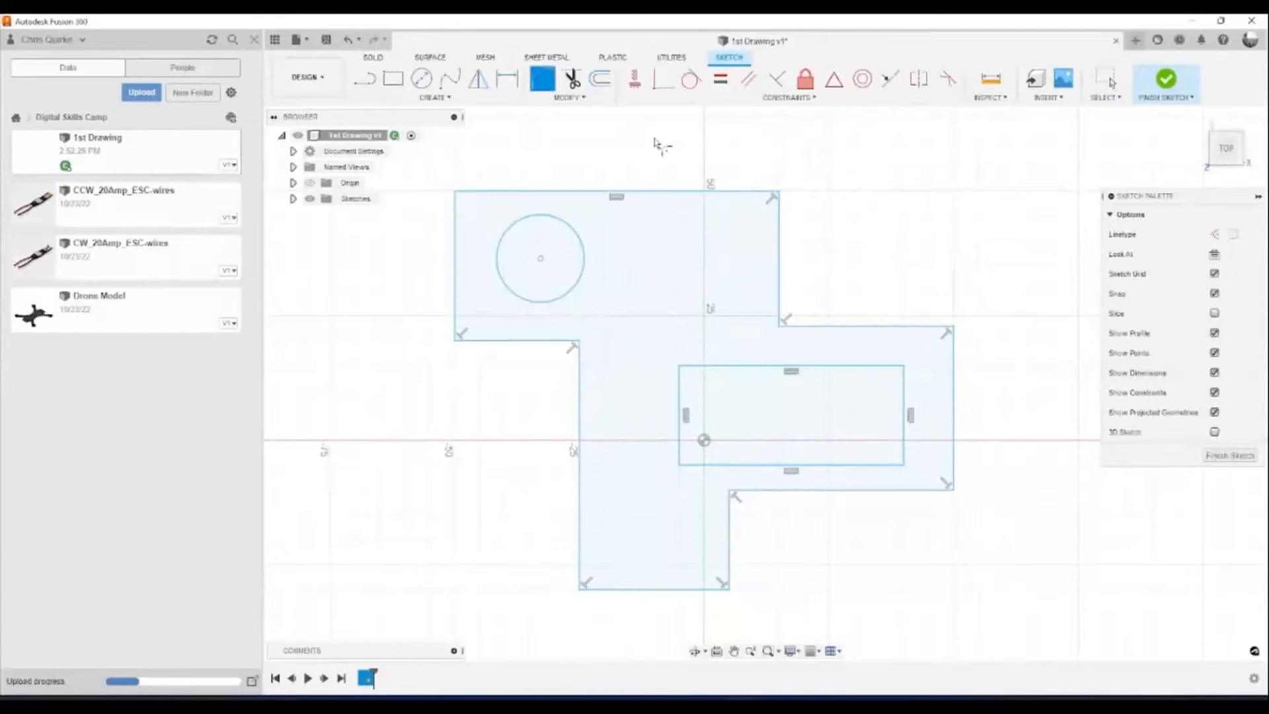
pyautogui.click(755, 191)
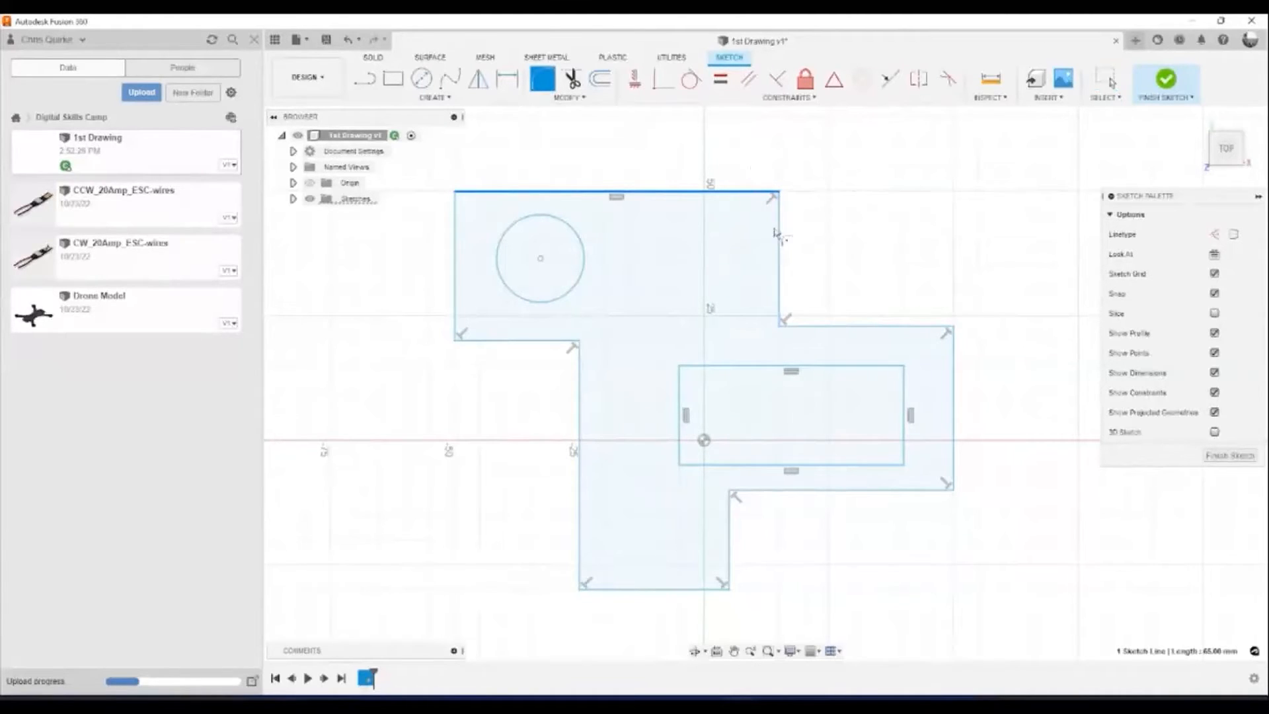
pyautogui.click(779, 235)
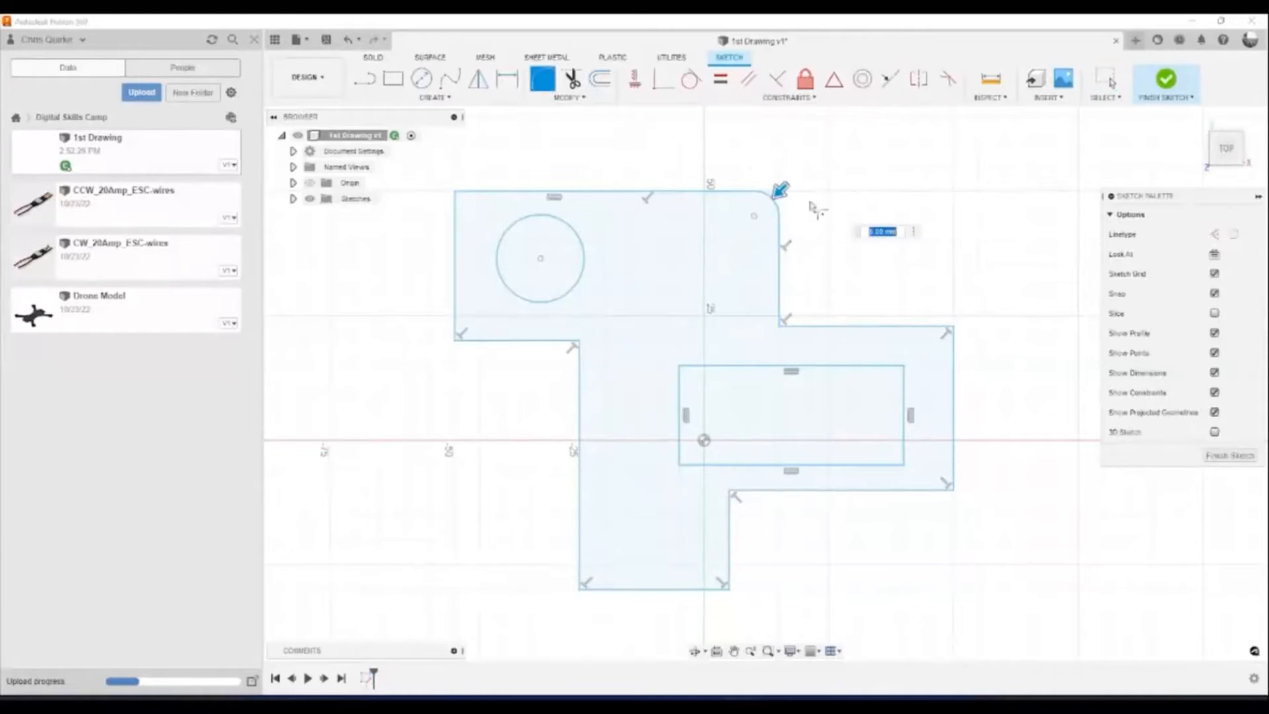
pyautogui.scroll(3, 780, 205)
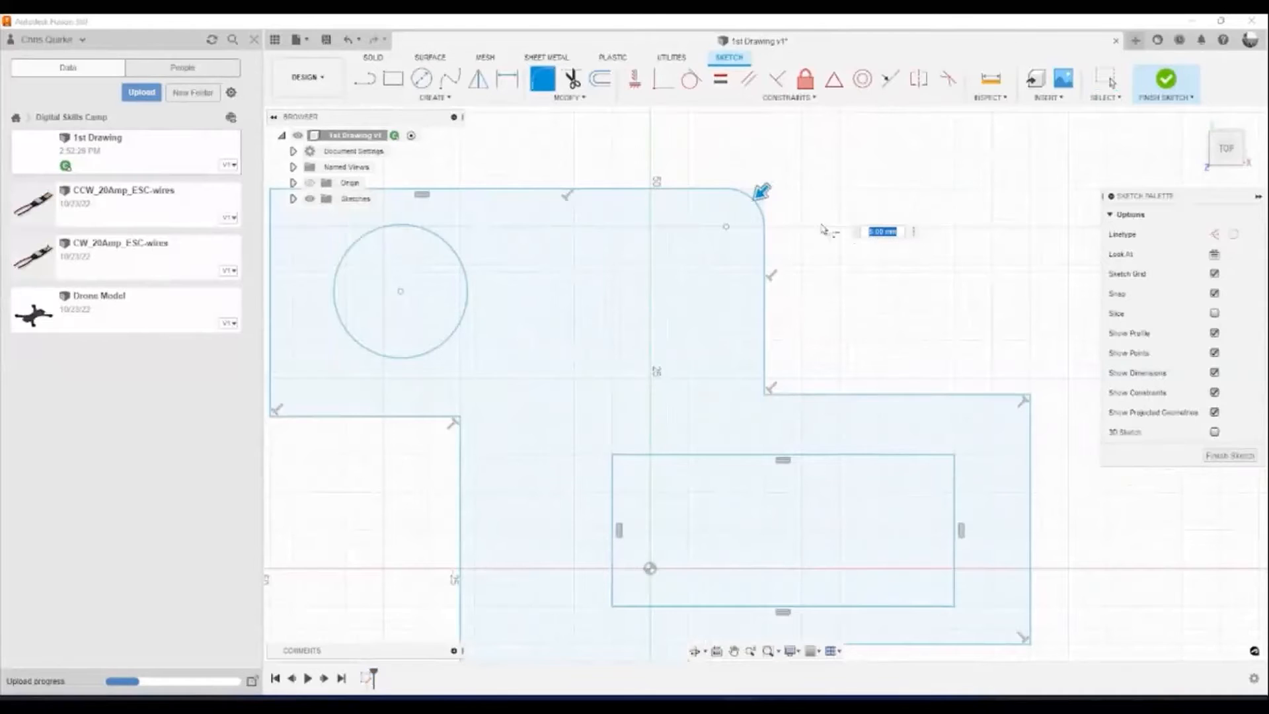
pyautogui.moveTo(761, 191); pyautogui.dragTo(751, 201)
pyautogui.write('1')
pyautogui.press('Return')
pyautogui.scroll(-1, 857, 224)
pyautogui.moveTo(863, 225); pyautogui.dragTo(984, 251, button='middle')
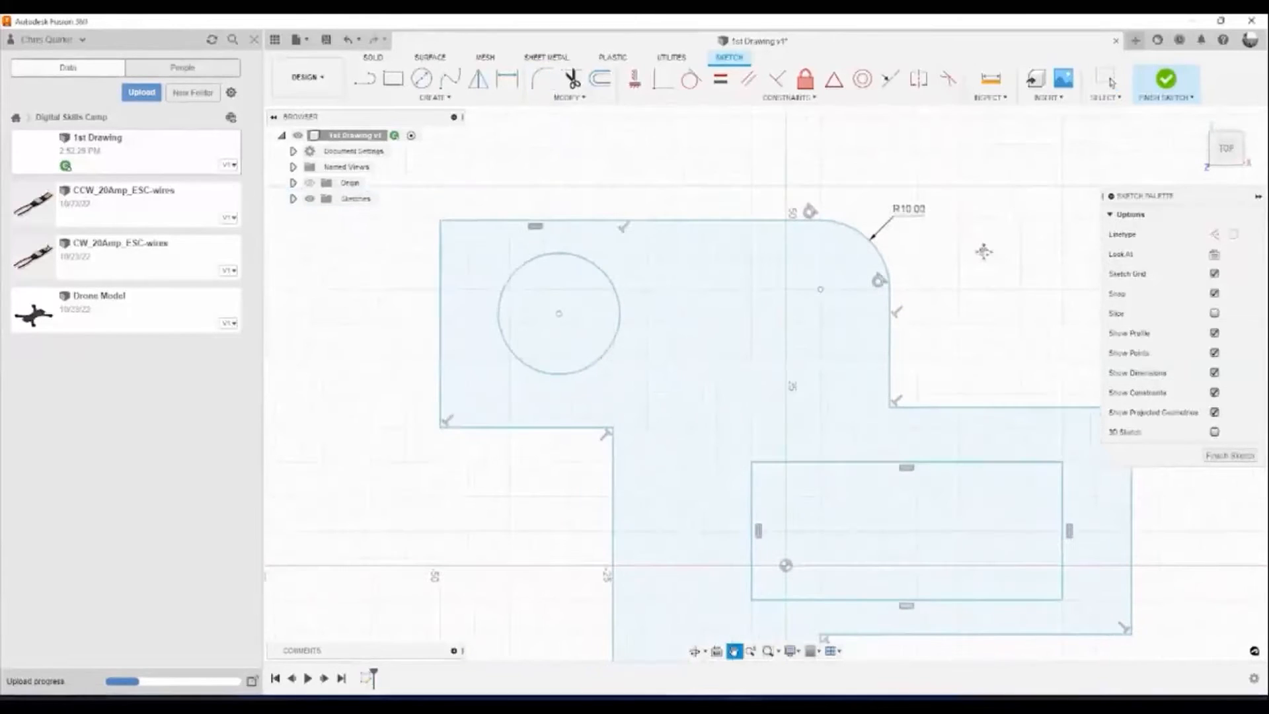
# Enlarge the profile's right block by moving its upper horizontal edge up and its lower horizontal edge down freehand.
pyautogui.scroll(-1, 984, 251)
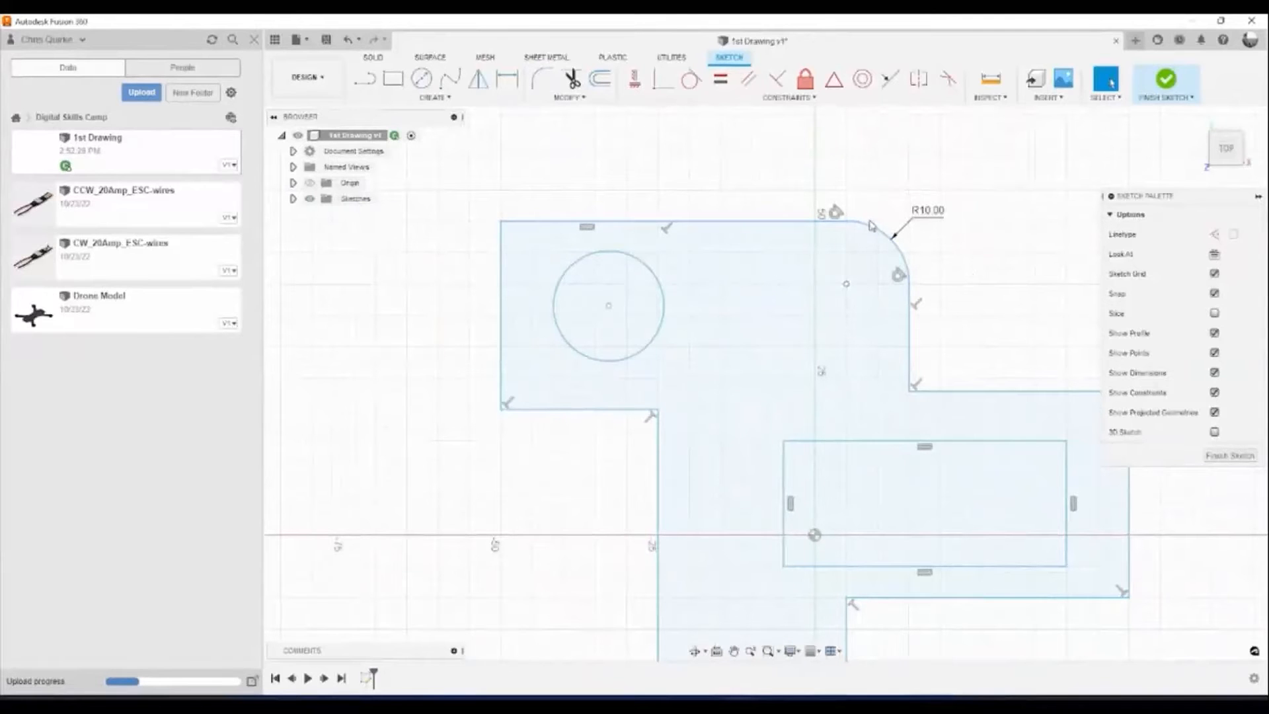
pyautogui.moveTo(959, 249)
pyautogui.mouseDown(button='middle')
pyautogui.moveTo(828, 209)
pyautogui.moveTo(809, 187)
pyautogui.mouseUp(button='middle')
pyautogui.scroll(-2, 839, 231)
pyautogui.moveTo(845, 235); pyautogui.dragTo(847, 222, button='middle')
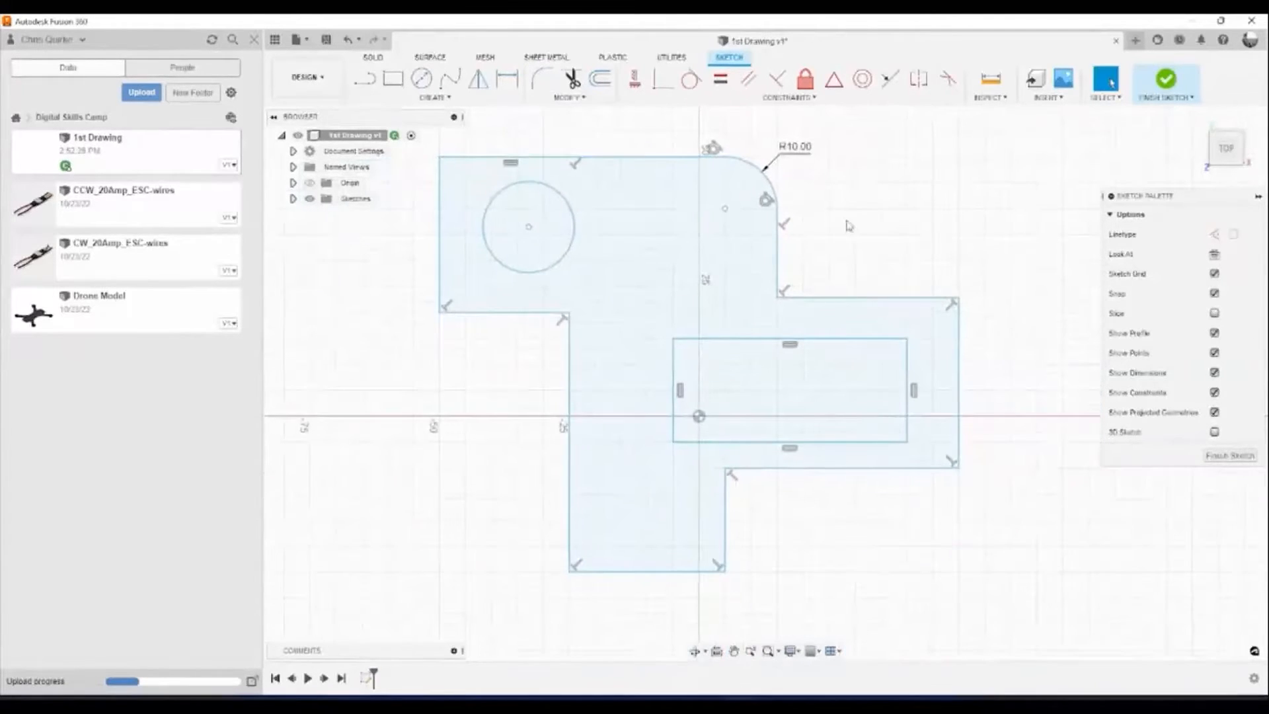
pyautogui.click(891, 299)
pyautogui.moveTo(888, 298)
pyautogui.mouseDown()
pyautogui.moveTo(885, 264)
pyautogui.moveTo(884, 275)
pyautogui.mouseUp()
pyautogui.moveTo(859, 468); pyautogui.dragTo(859, 500)
pyautogui.click(867, 405)
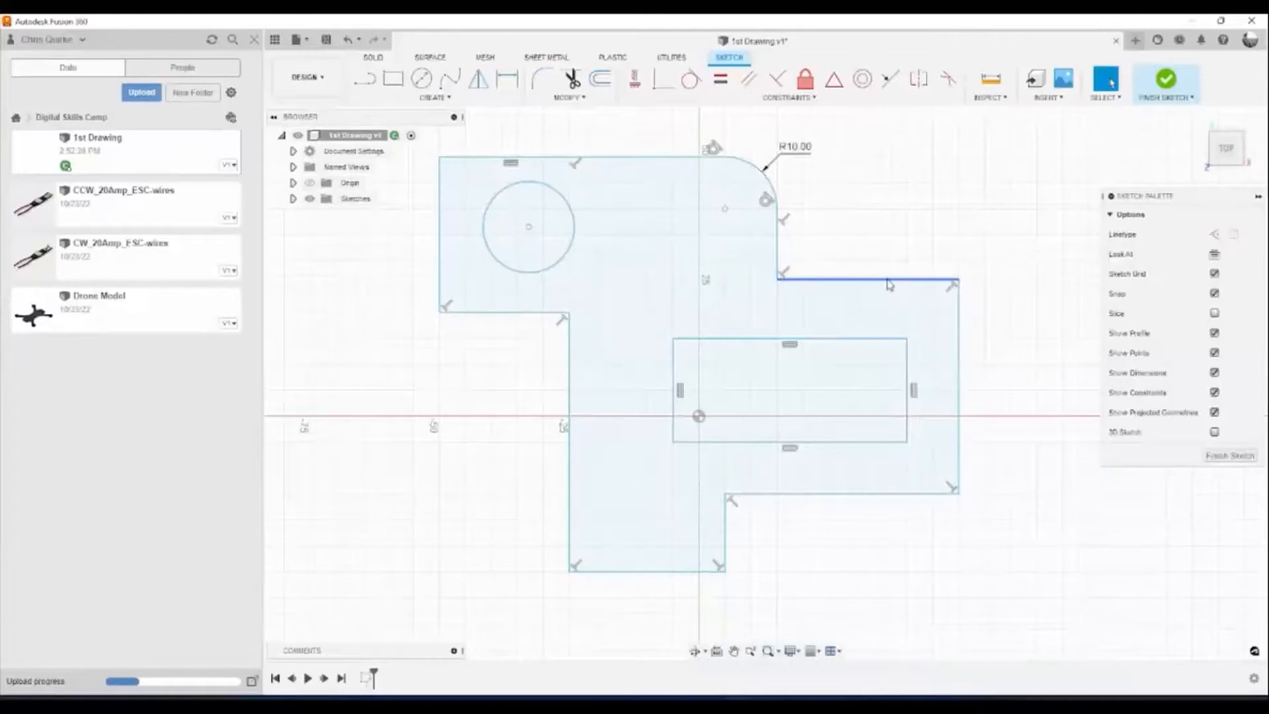
# Adjust the right block's upper edge freehand to a block height of about 43 mm, and shift the inner rectangle's top edge slightly higher.
pyautogui.moveTo(891, 280); pyautogui.dragTo(887, 258)
pyautogui.moveTo(839, 339); pyautogui.dragTo(839, 319)
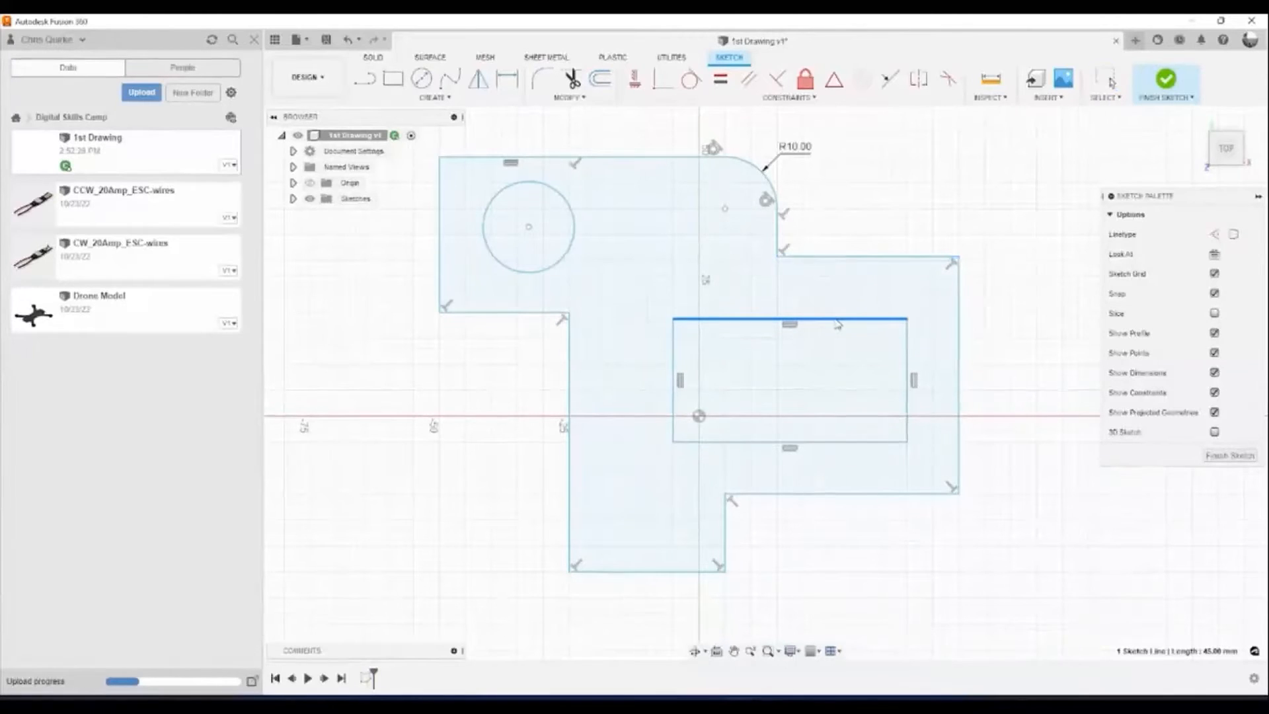
pyautogui.click(1024, 299)
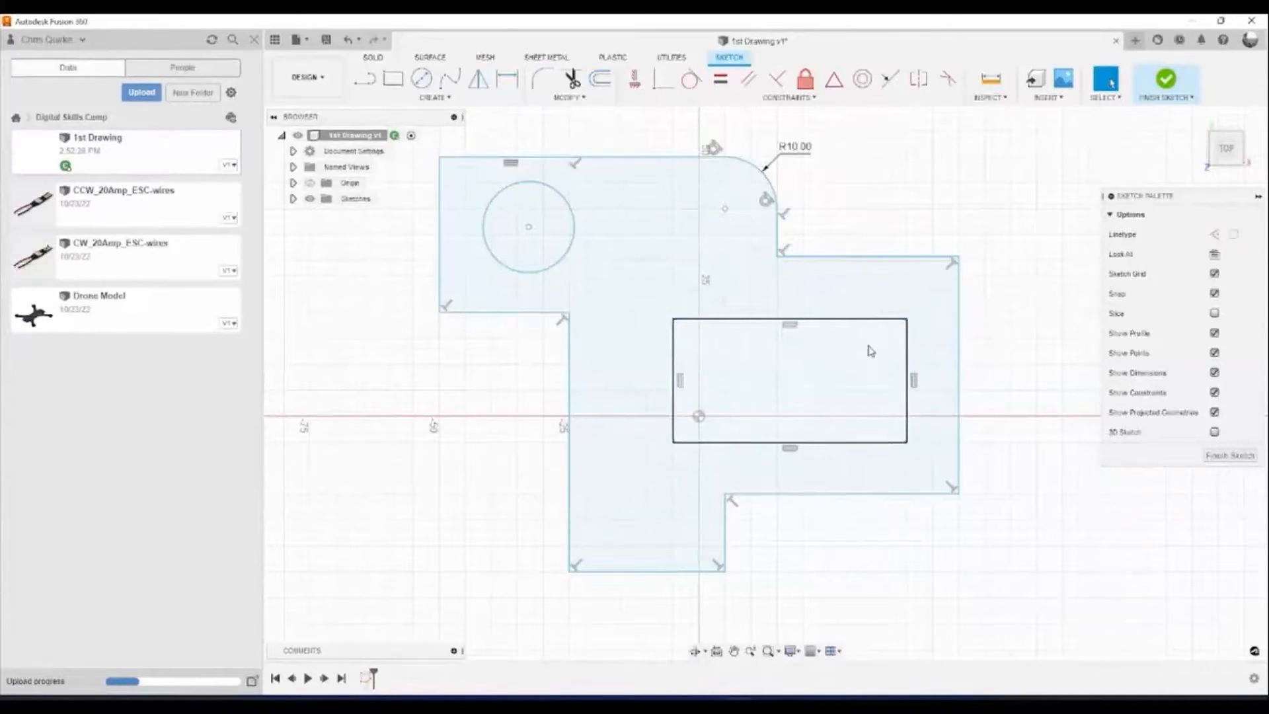
pyautogui.moveTo(877, 259)
pyautogui.mouseDown()
pyautogui.moveTo(879, 242)
pyautogui.moveTo(878, 273)
pyautogui.mouseUp()
pyautogui.moveTo(869, 322); pyautogui.dragTo(872, 345)
pyautogui.moveTo(885, 444)
pyautogui.mouseDown()
pyautogui.moveTo(877, 429)
pyautogui.moveTo(879, 444)
pyautogui.mouseUp()
pyautogui.click(1018, 363)
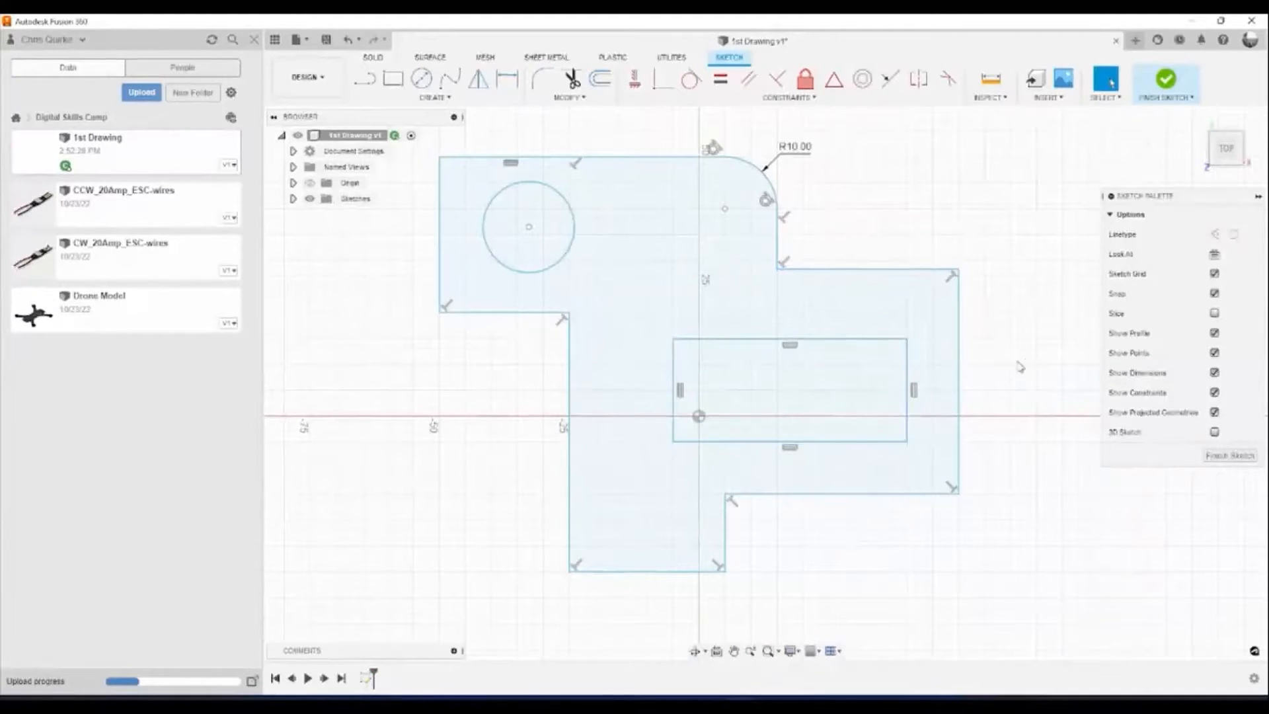
pyautogui.moveTo(867, 340); pyautogui.dragTo(863, 332)
pyautogui.click(920, 215)
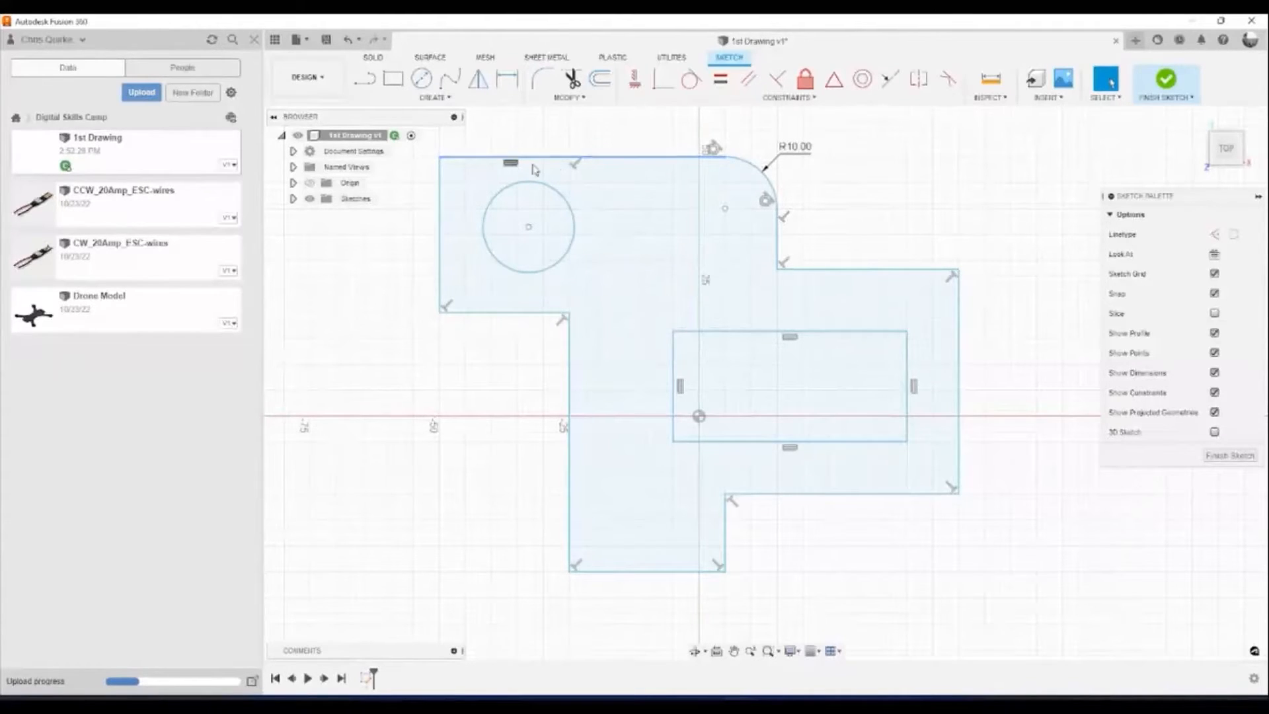
# Examine the perpendicular constraint linking the profile's top edge with its upper-right vertical edge.
pyautogui.click(577, 167)
pyautogui.click(779, 232)
pyautogui.click(660, 157)
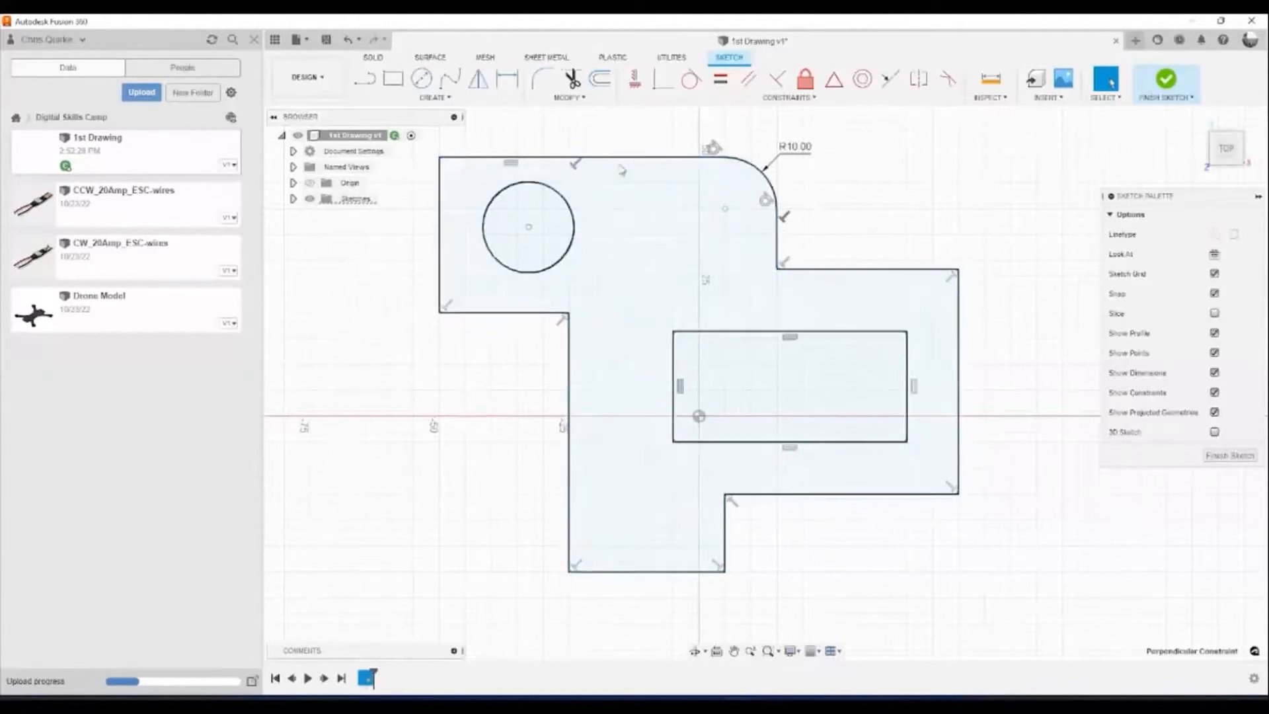
pyautogui.click(593, 175)
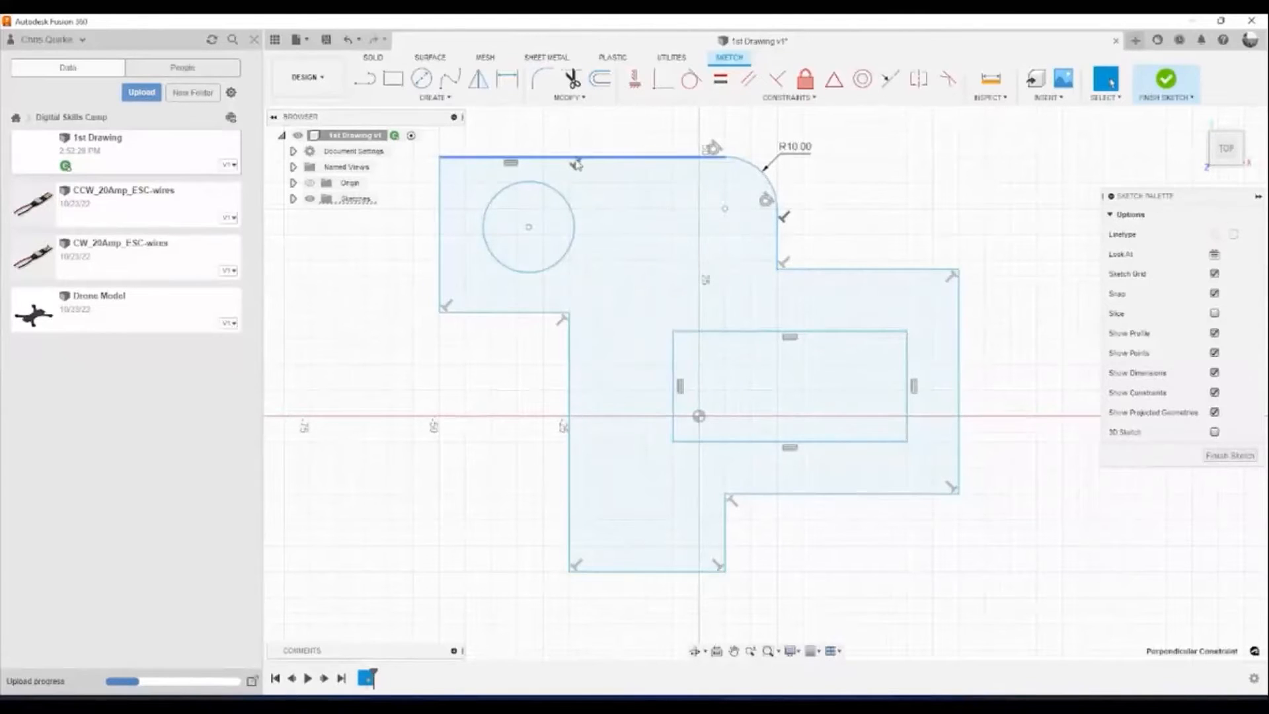
pyautogui.click(779, 232)
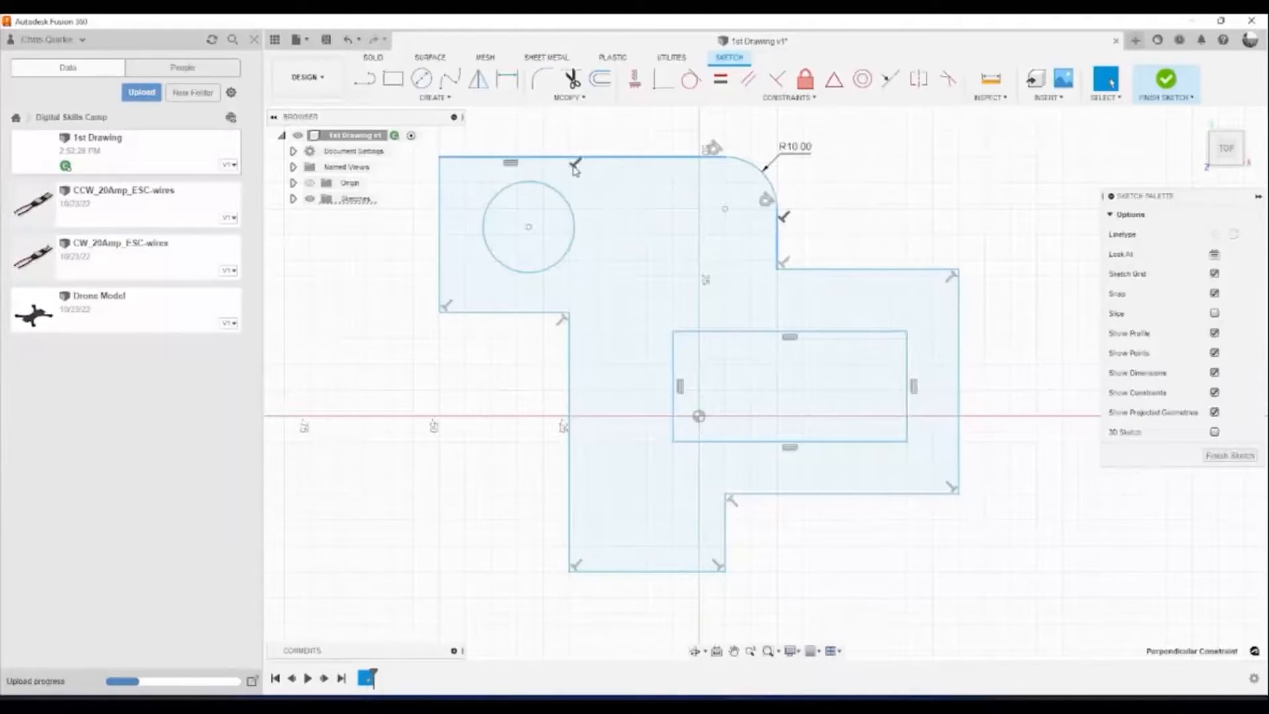
pyautogui.click(779, 243)
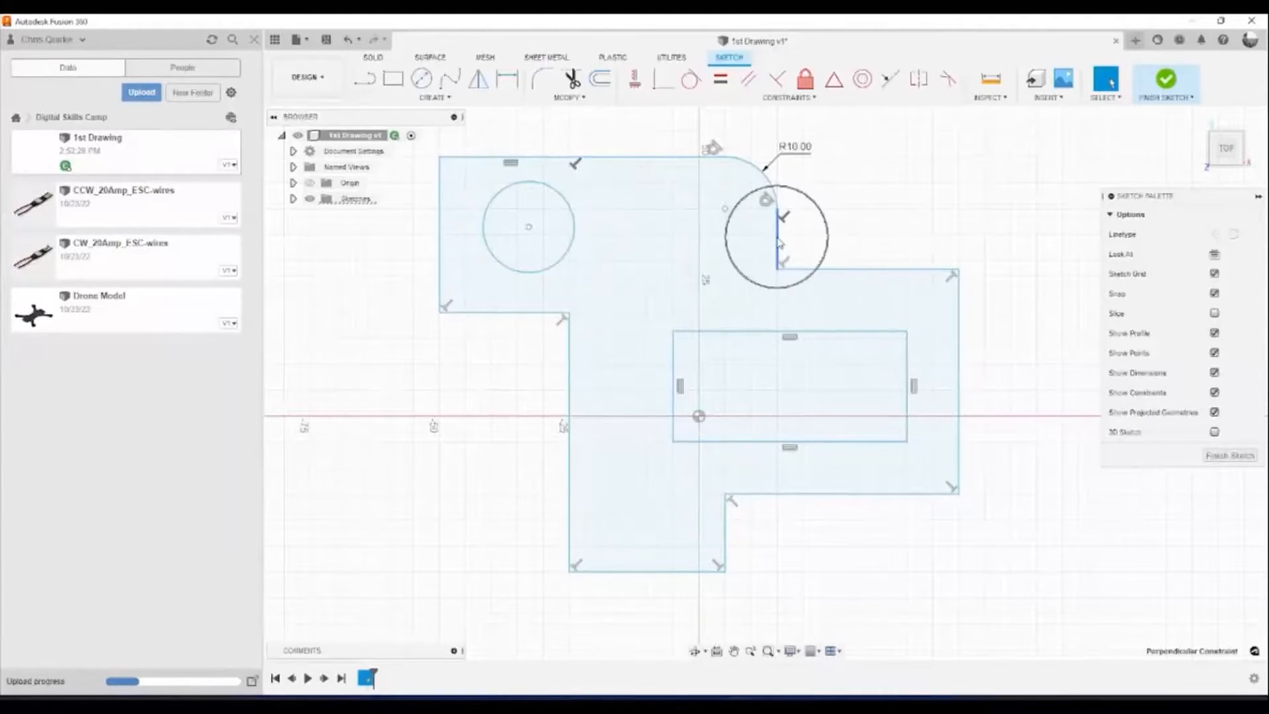
pyautogui.click(640, 159)
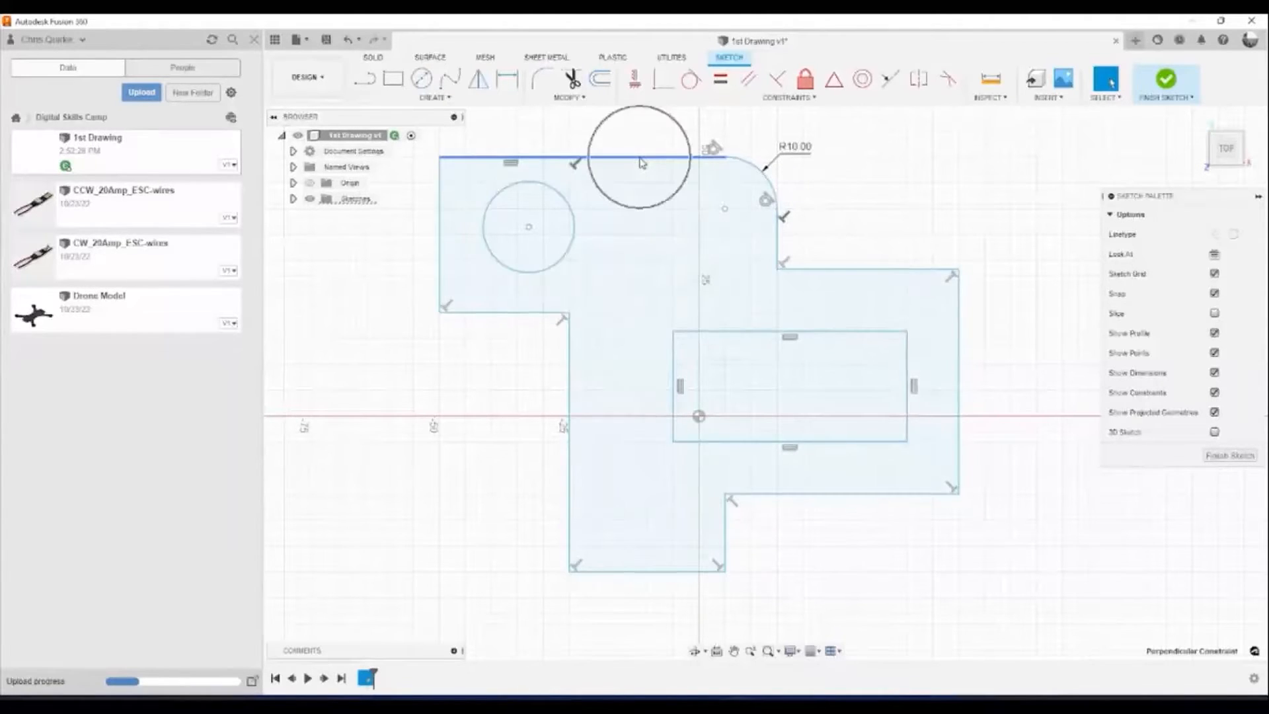
pyautogui.click(635, 160)
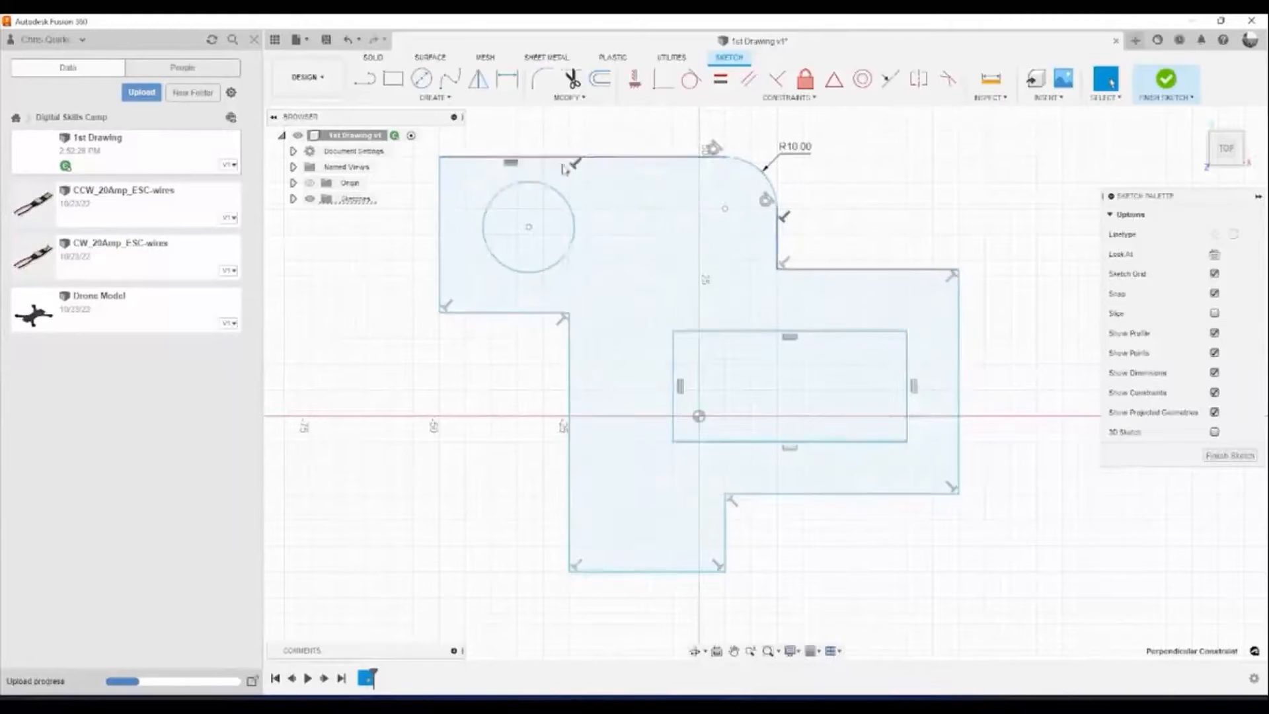
pyautogui.click(511, 161)
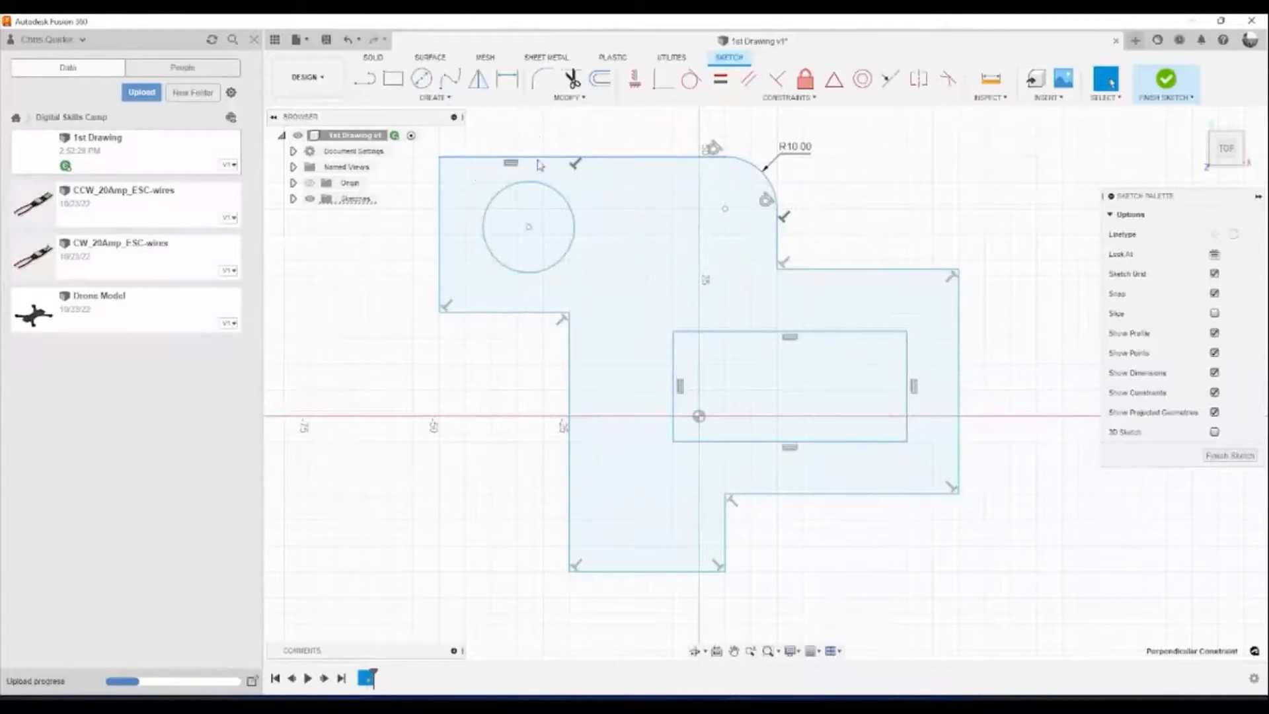
pyautogui.click(779, 237)
pyautogui.click(837, 275)
pyautogui.click(840, 274)
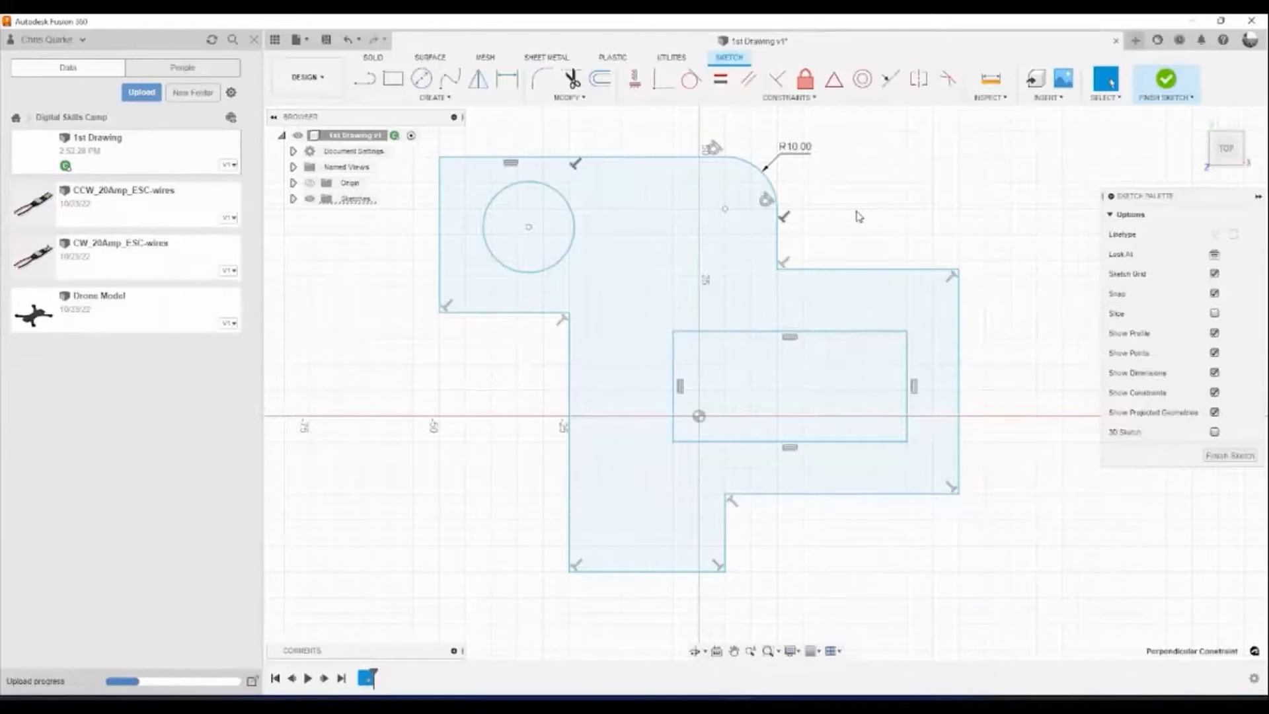
# Check the lengths of the right block's upper horizontal edge and outer vertical edge, and clear the selection.
pyautogui.click(899, 270)
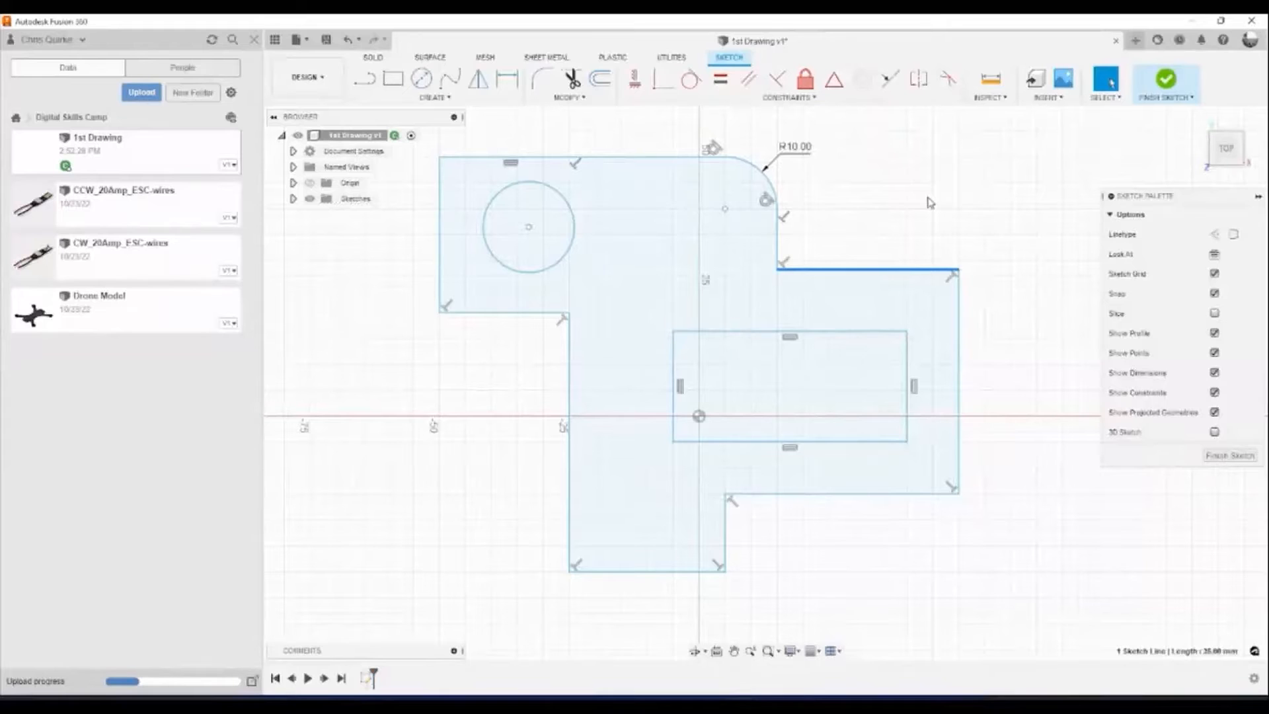
pyautogui.press('Escape')
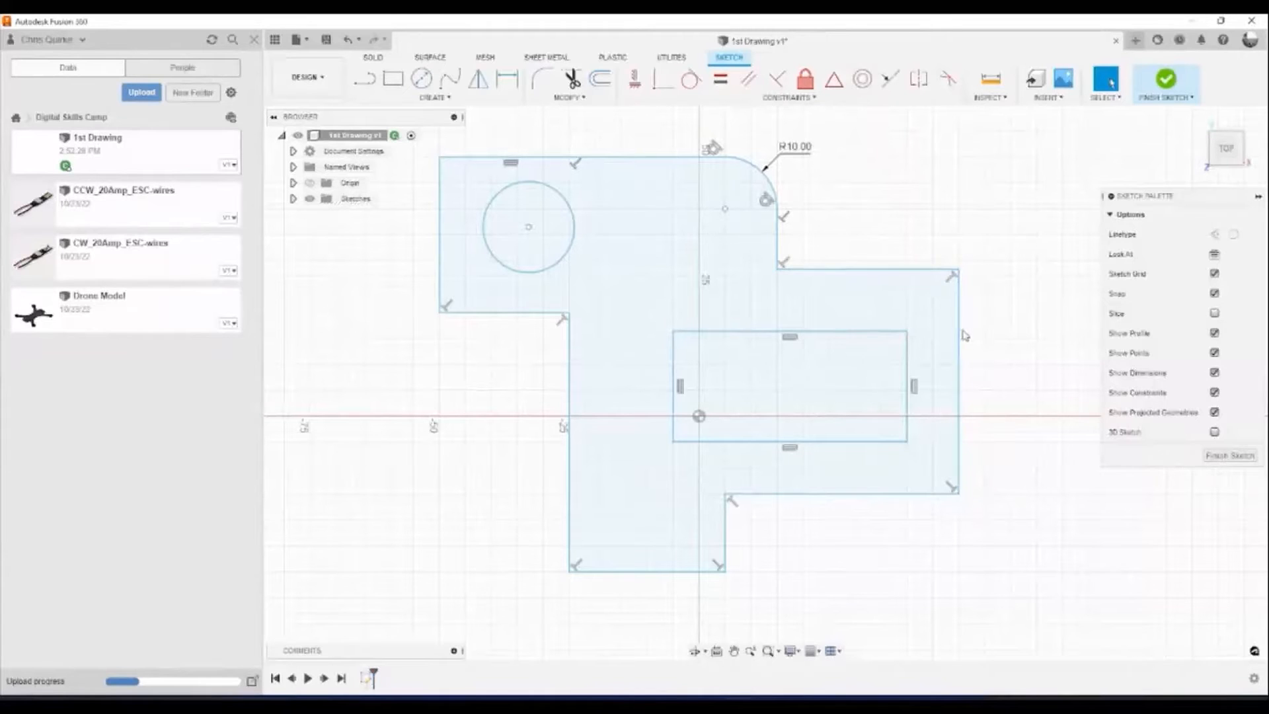
pyautogui.click(963, 335)
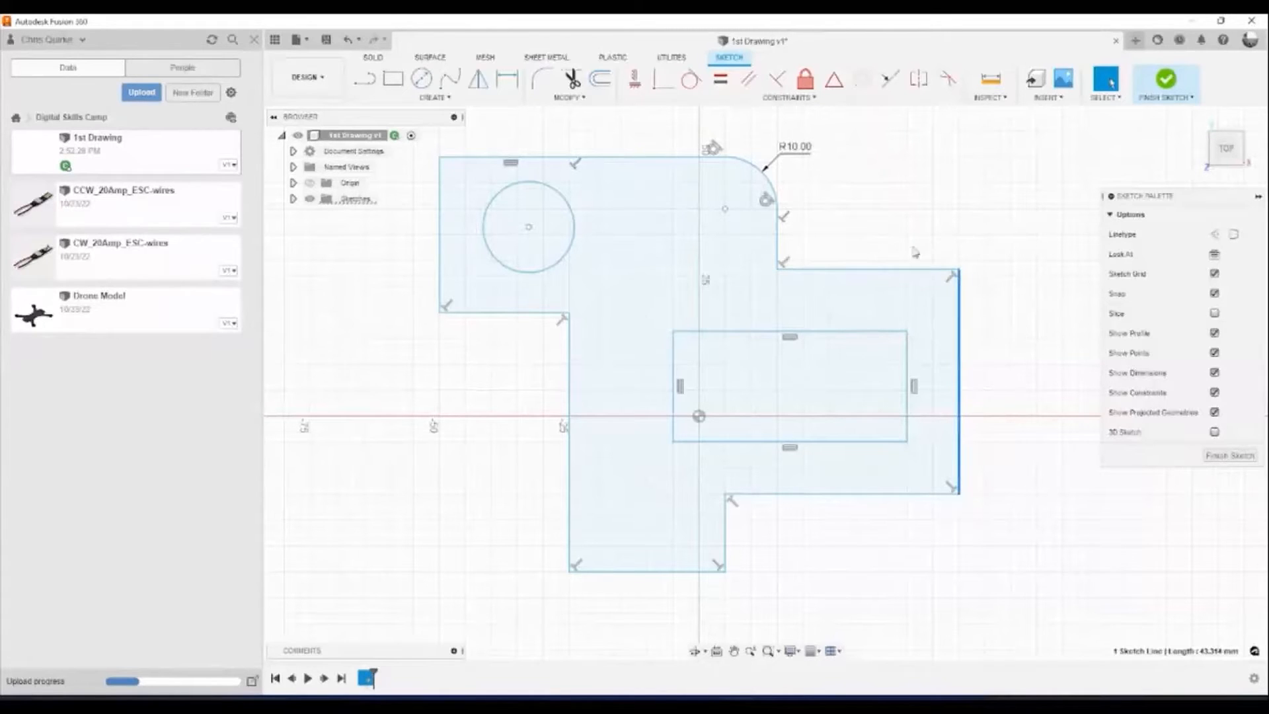
pyautogui.click(884, 273)
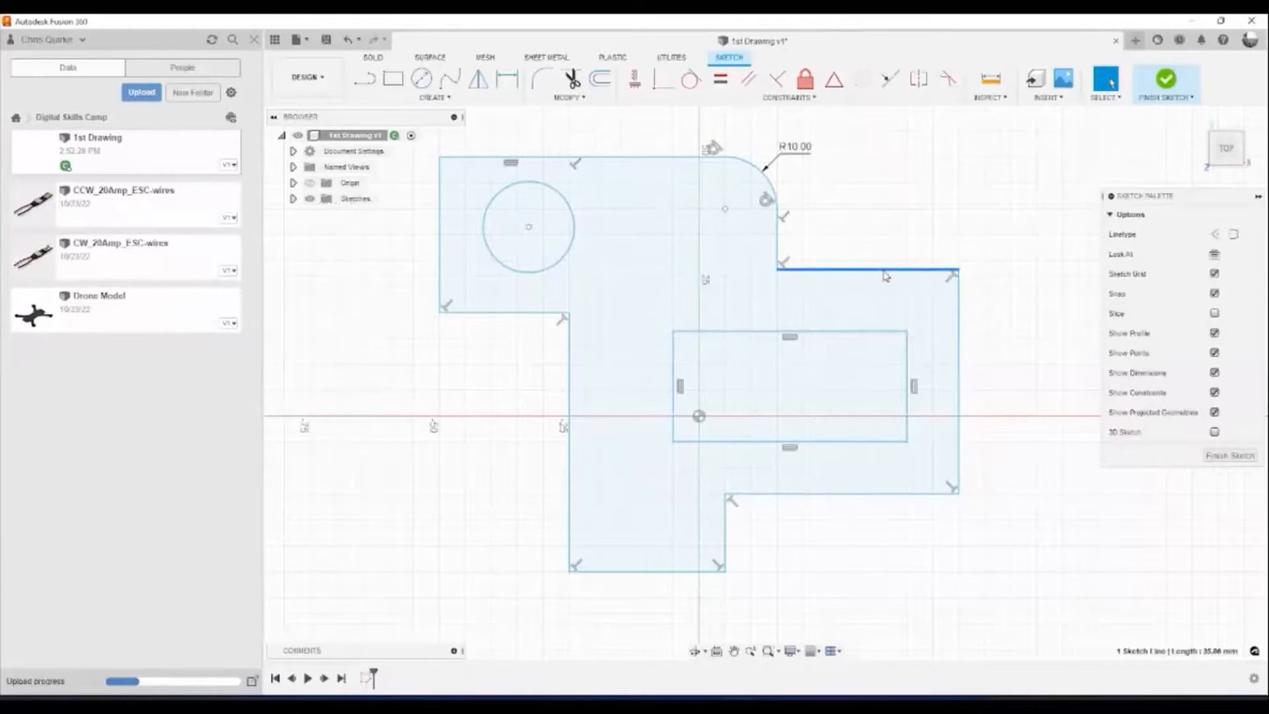
pyautogui.click(961, 329)
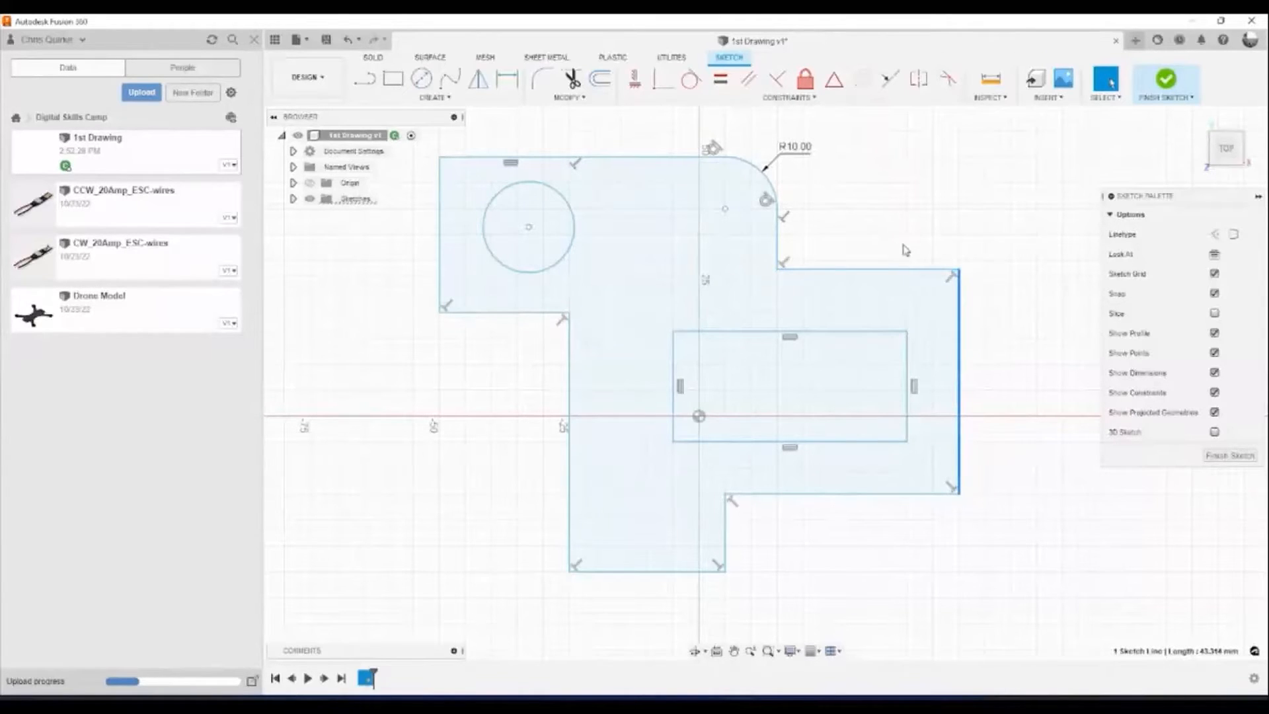
pyautogui.click(989, 362)
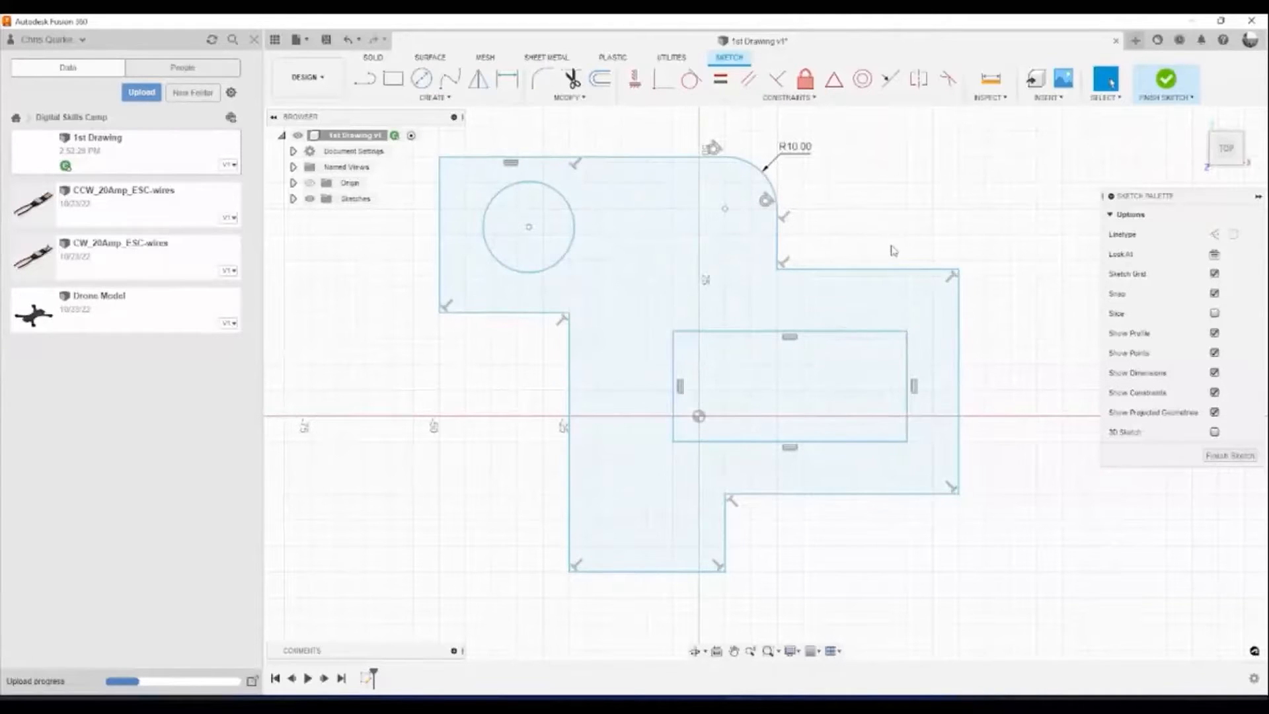
# Add a horizontal Sketch Dimension above the profile between its far-left edge and upper-right vertical edge, keeping the proposed value.
pyautogui.click(507, 82)
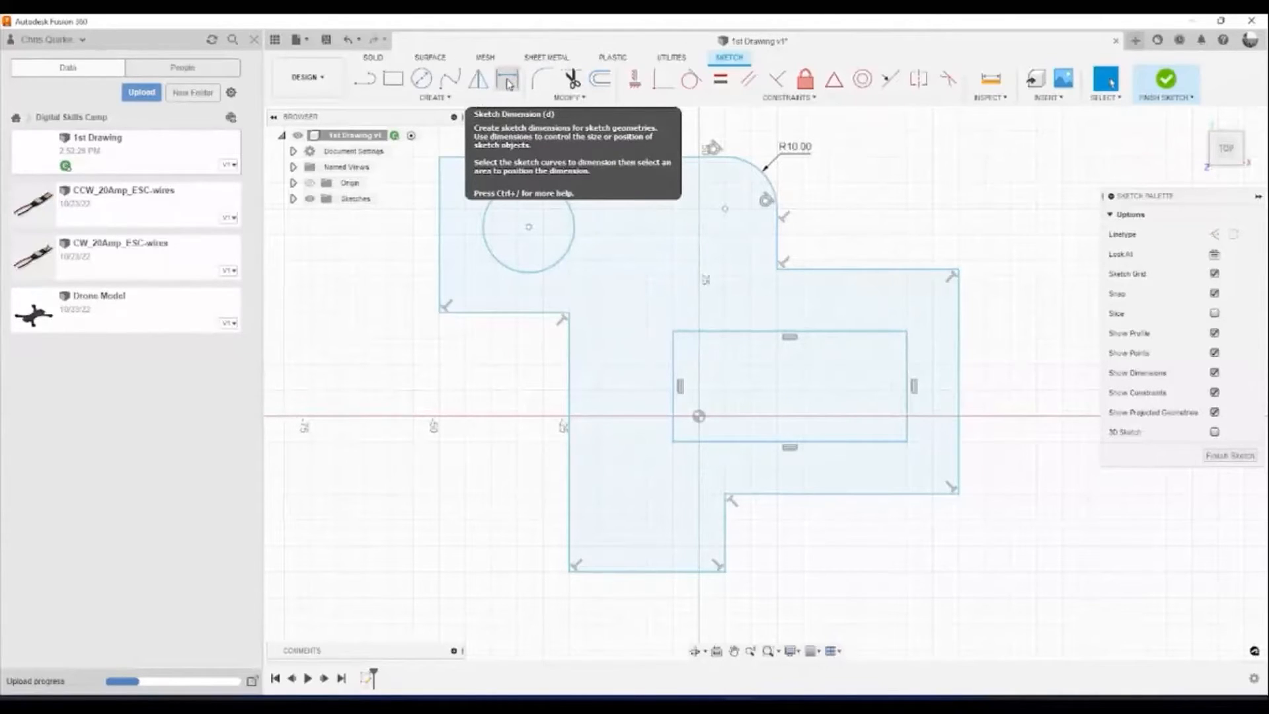
pyautogui.click(508, 83)
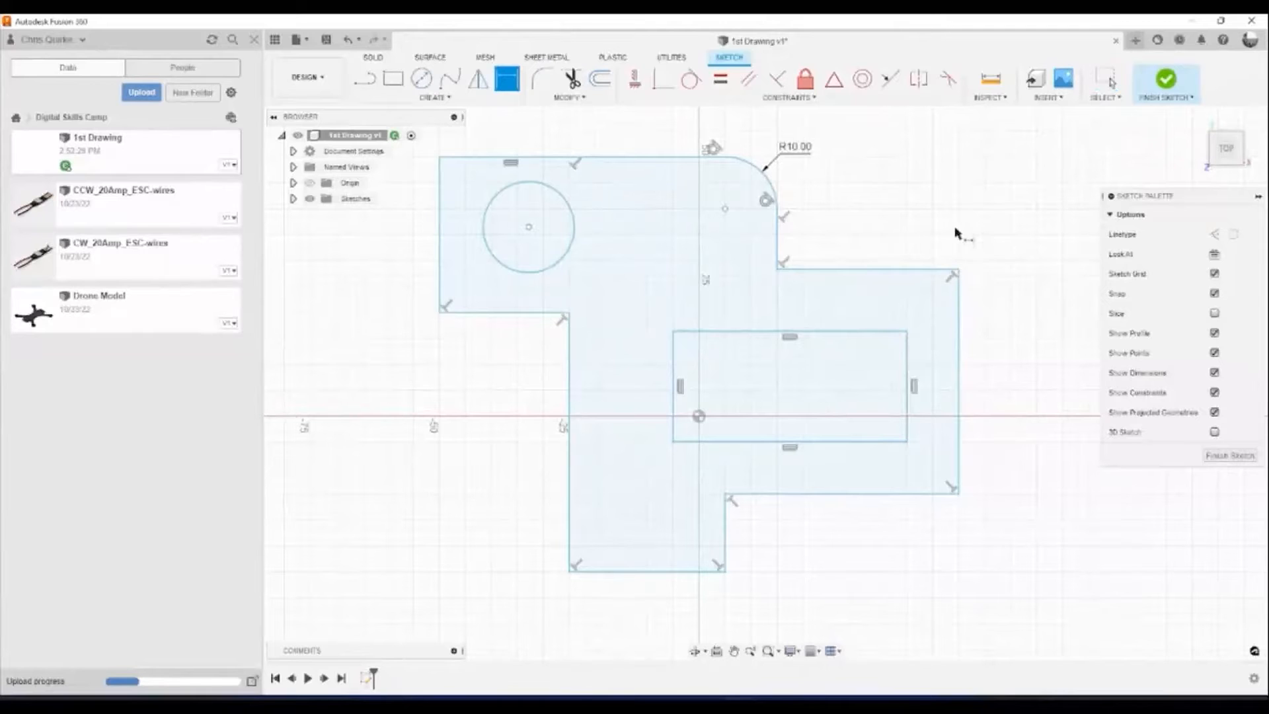
pyautogui.click(440, 227)
pyautogui.click(777, 246)
pyautogui.scroll(-1, 652, 226)
pyautogui.moveTo(653, 225); pyautogui.dragTo(678, 390, button='middle')
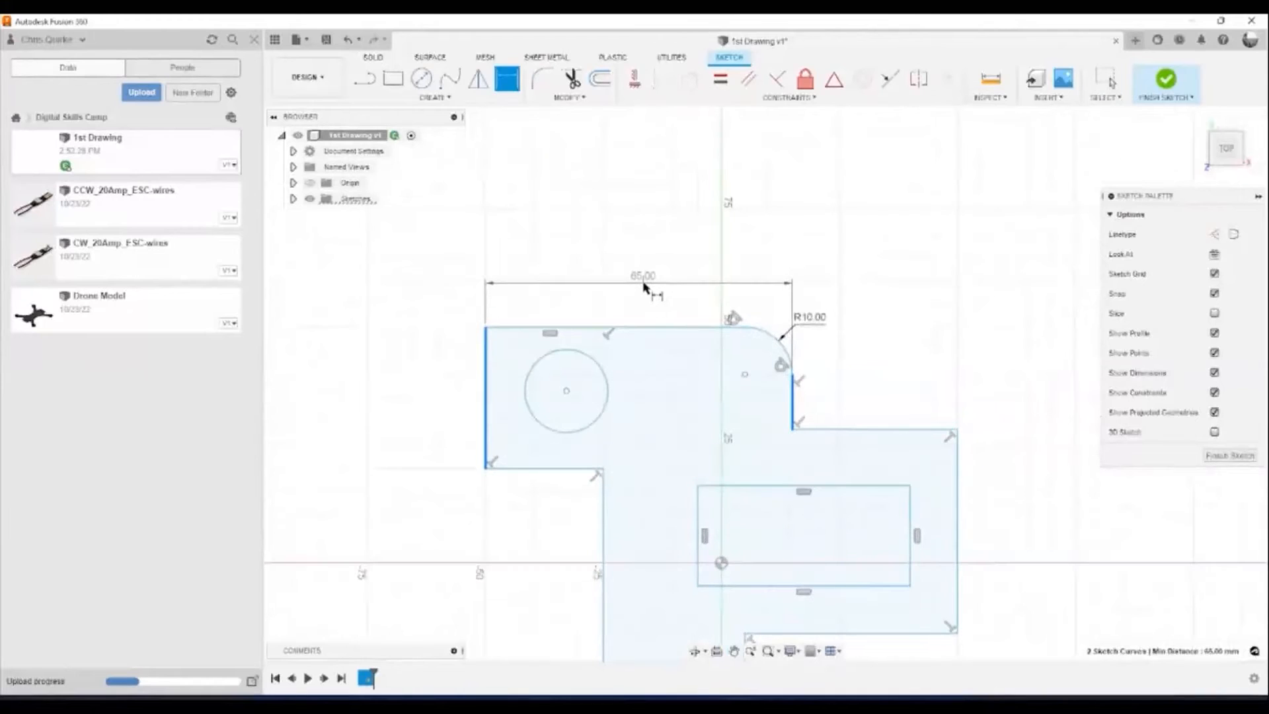
pyautogui.click(643, 283)
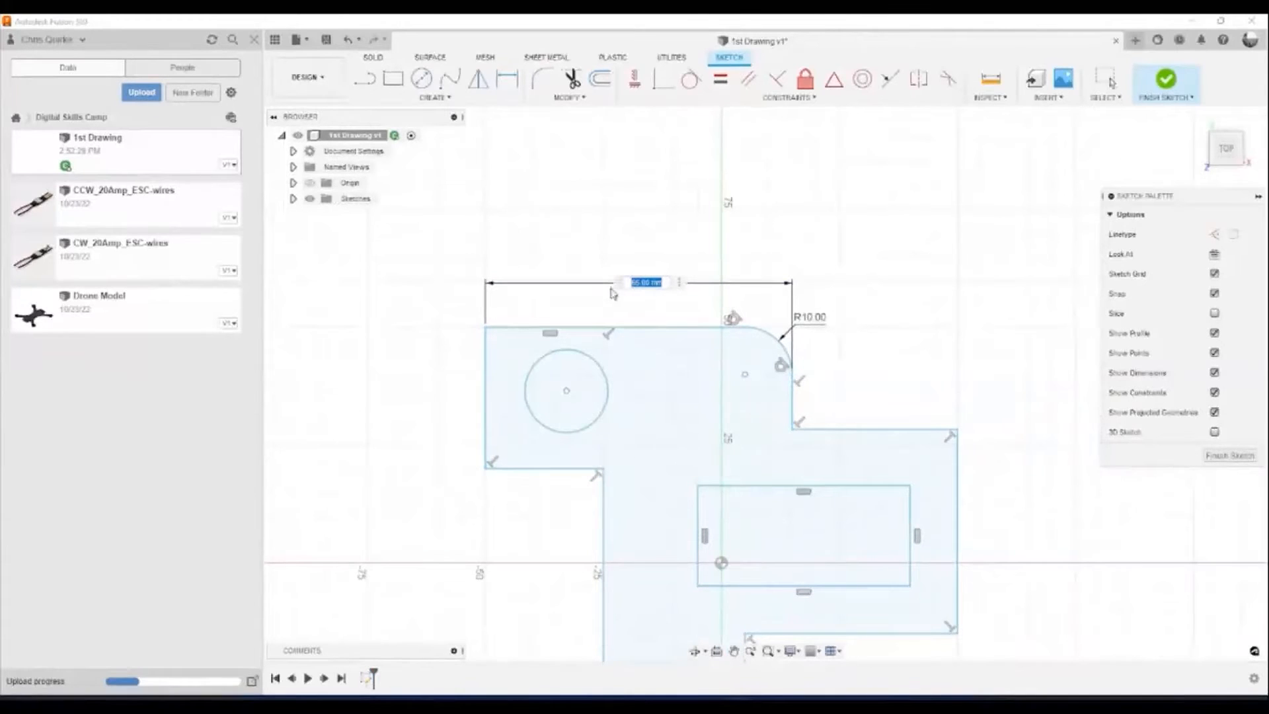
pyautogui.press('Return')
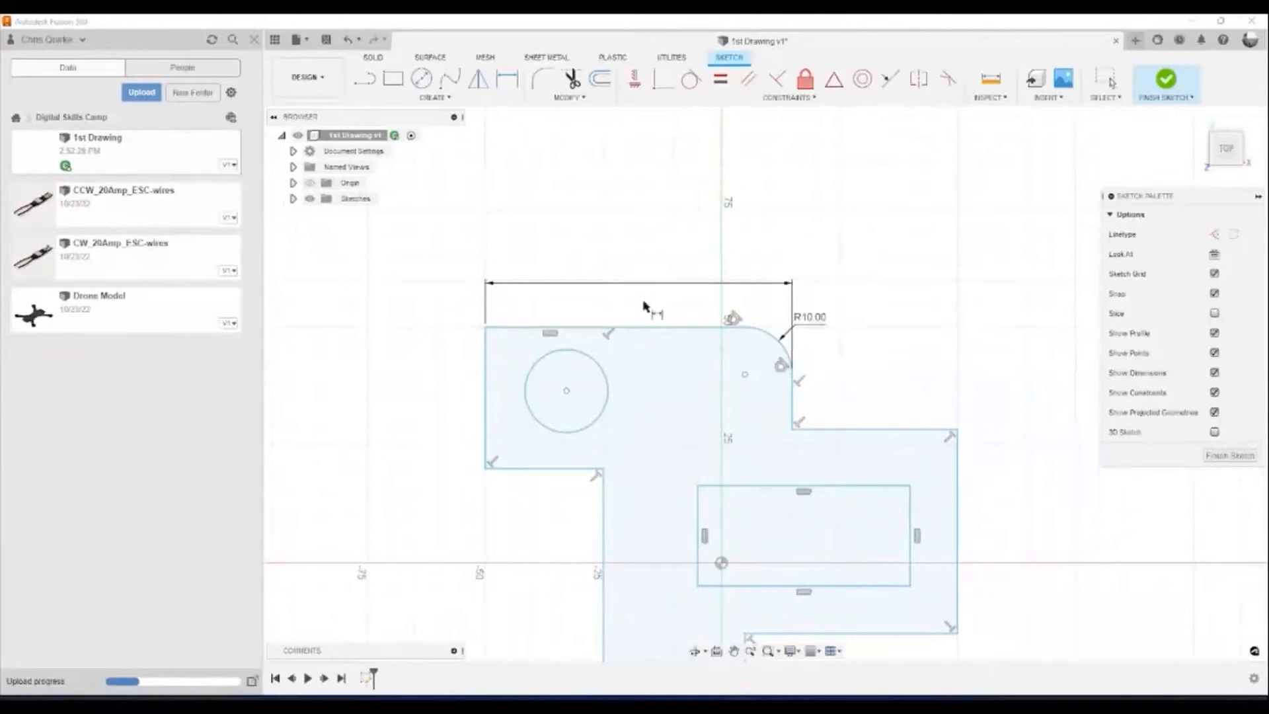
# Dimension the horizontal distance between the two endpoints of the right block's upper edge, keeping the proposed value.
pyautogui.moveTo(945, 315); pyautogui.dragTo(787, 259, button='middle')
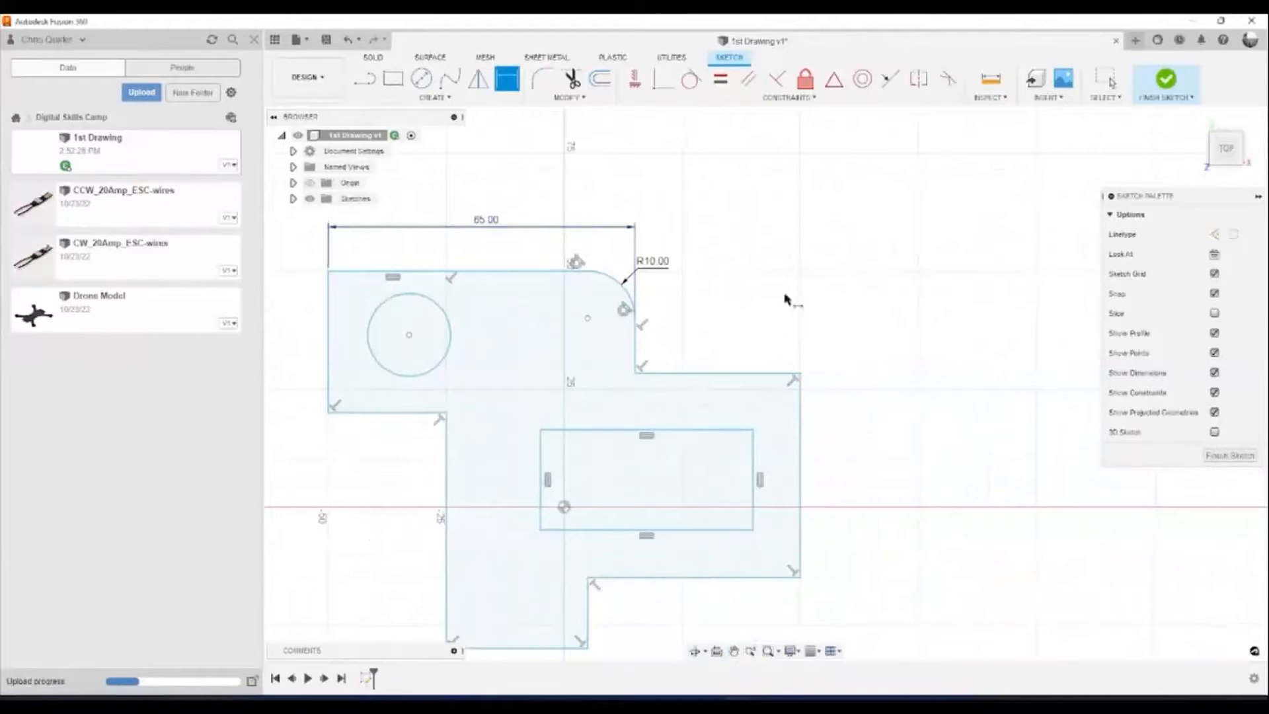
pyautogui.click(634, 374)
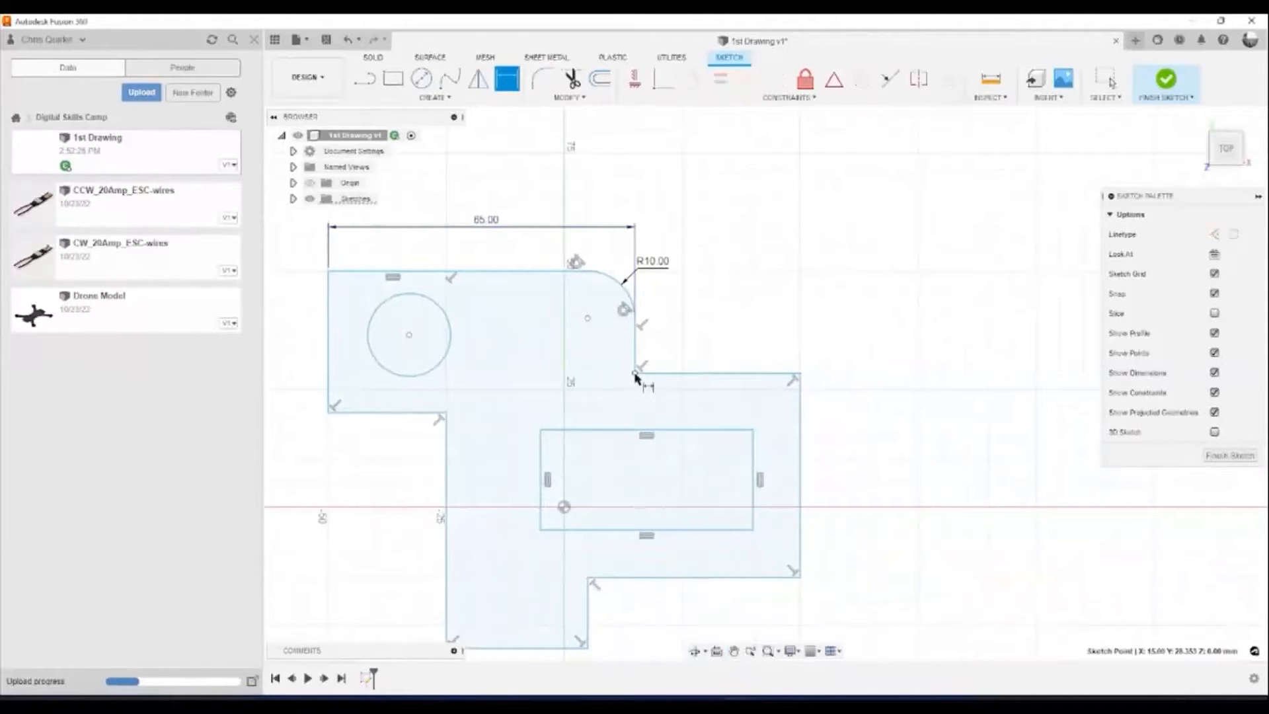
pyautogui.click(799, 374)
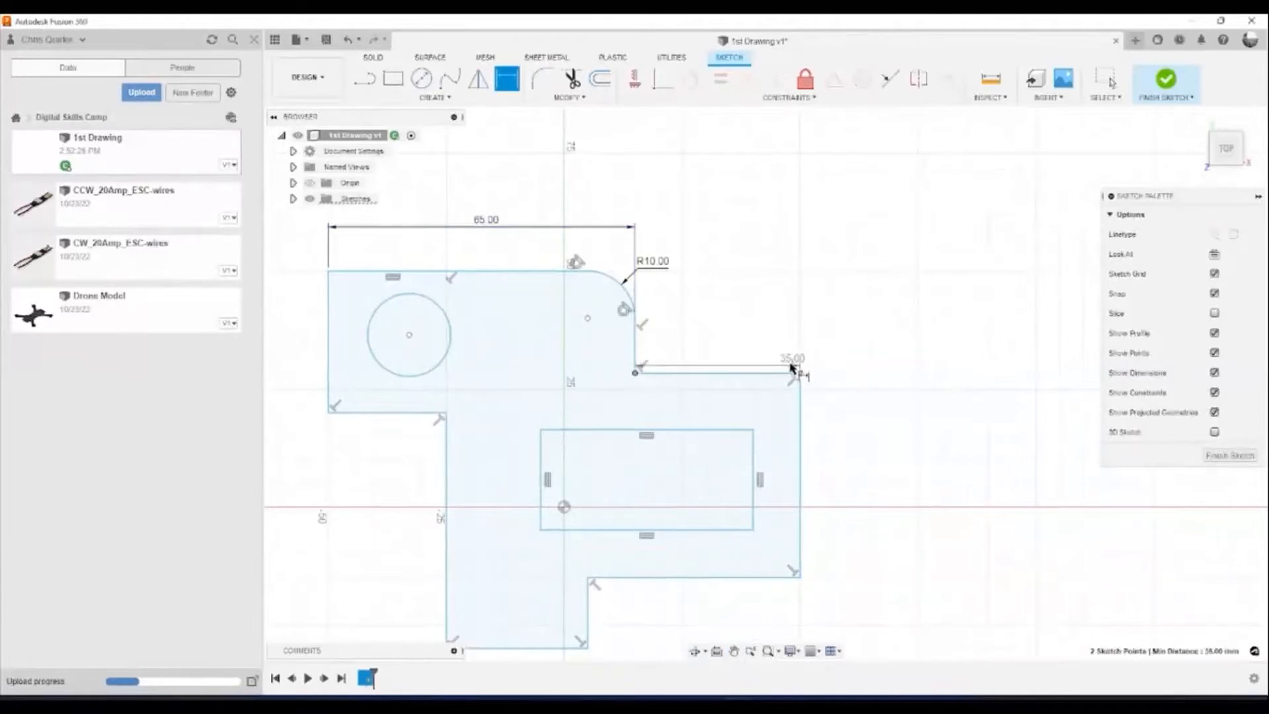
pyautogui.click(750, 337)
pyautogui.press('Return')
# Dimension the right block's height from its upper-right corner to its lower edge at 45 mm and end the dimension command.
pyautogui.moveTo(815, 276); pyautogui.dragTo(814, 186, button='middle')
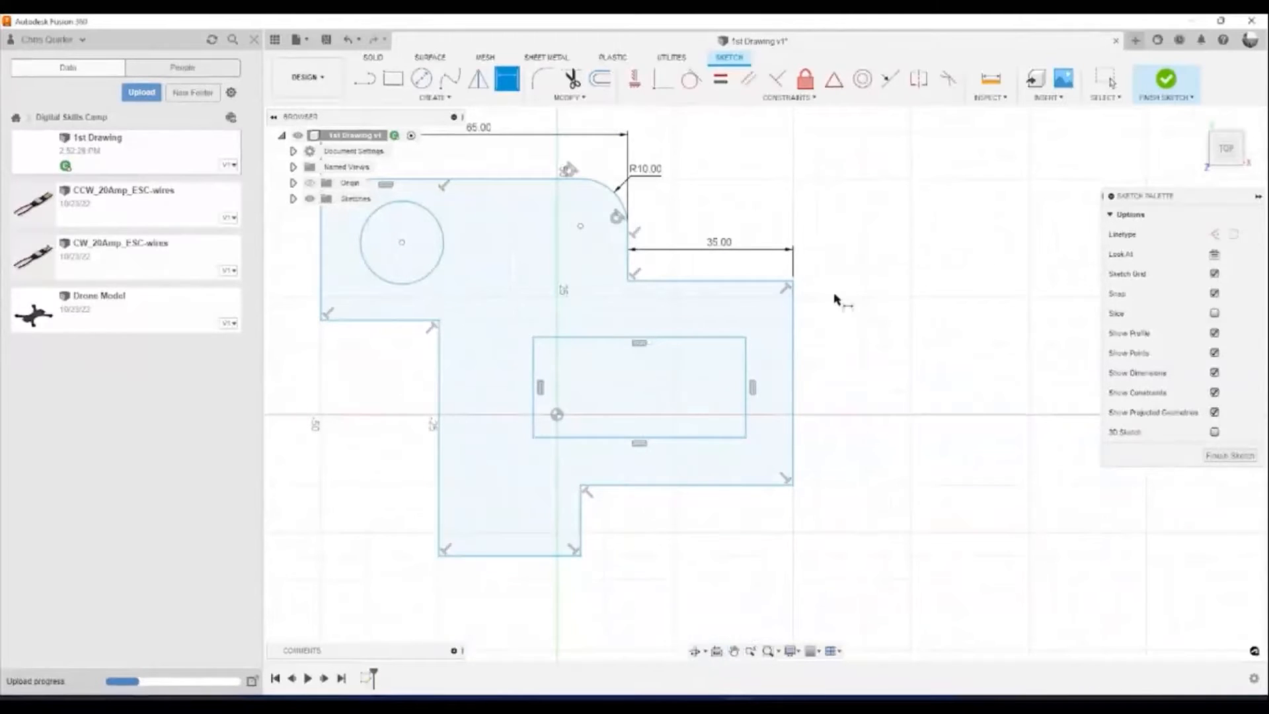
pyautogui.click(794, 281)
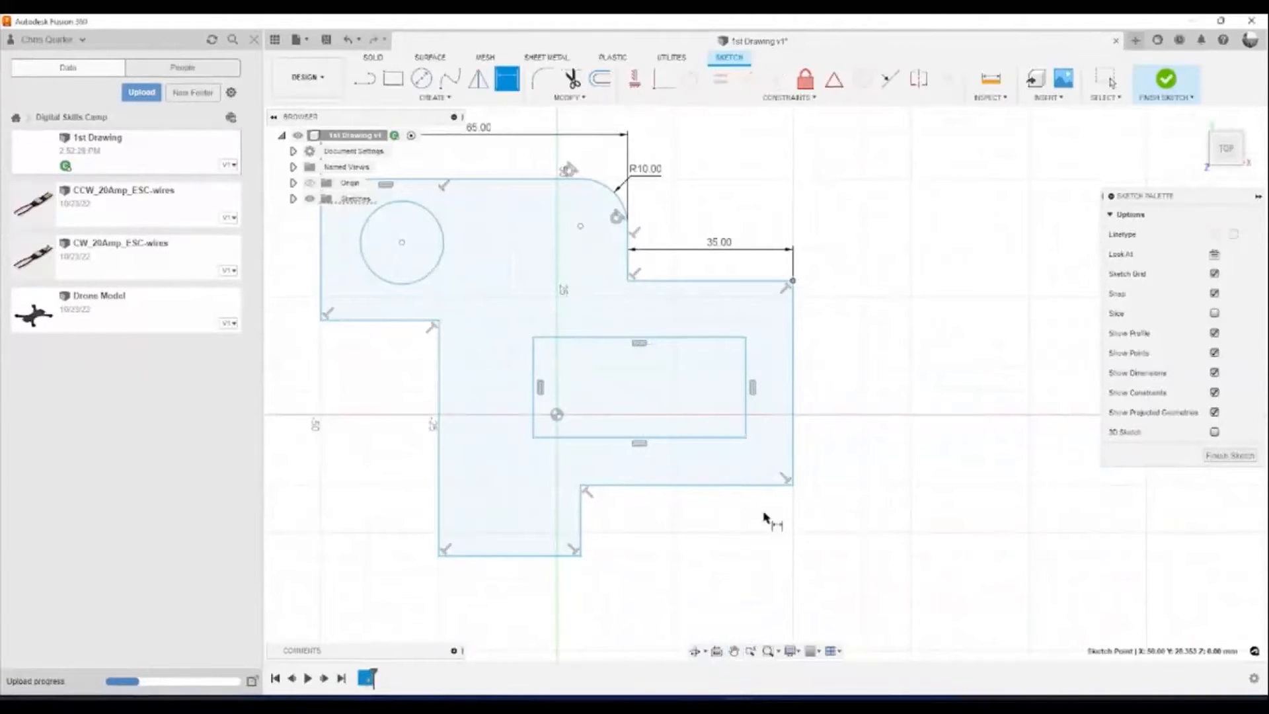
pyautogui.click(760, 487)
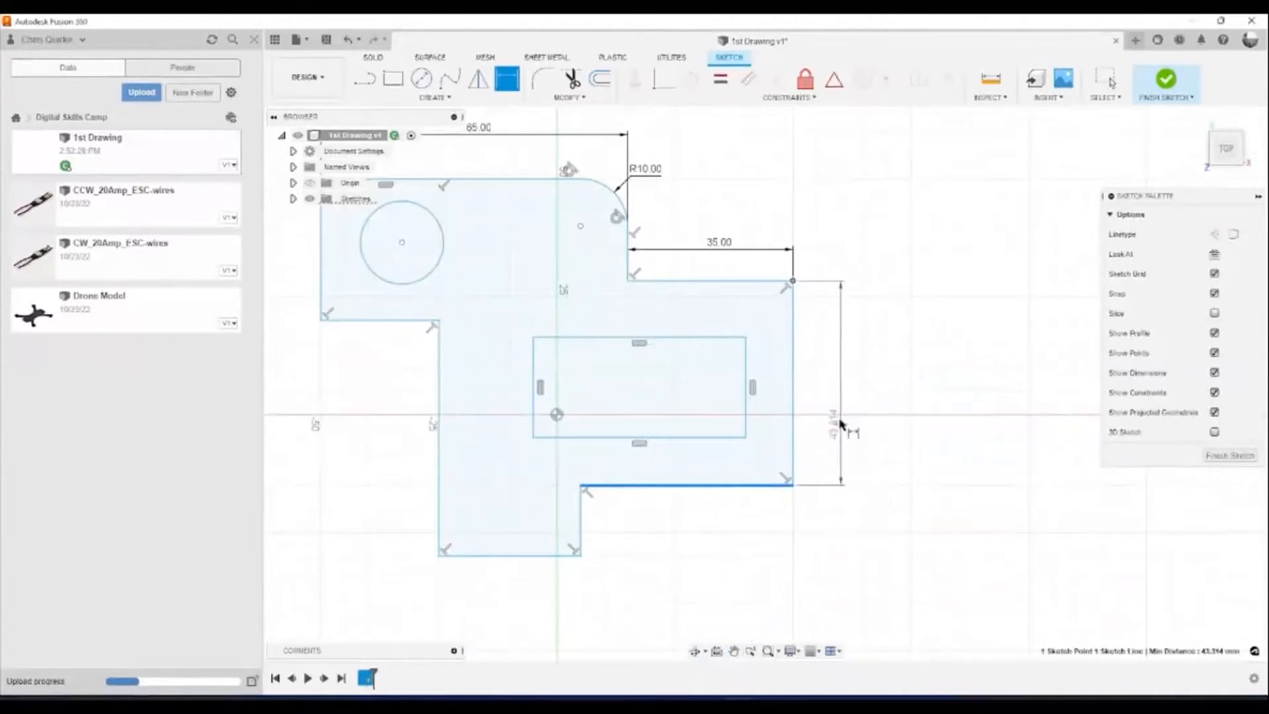
pyautogui.click(829, 386)
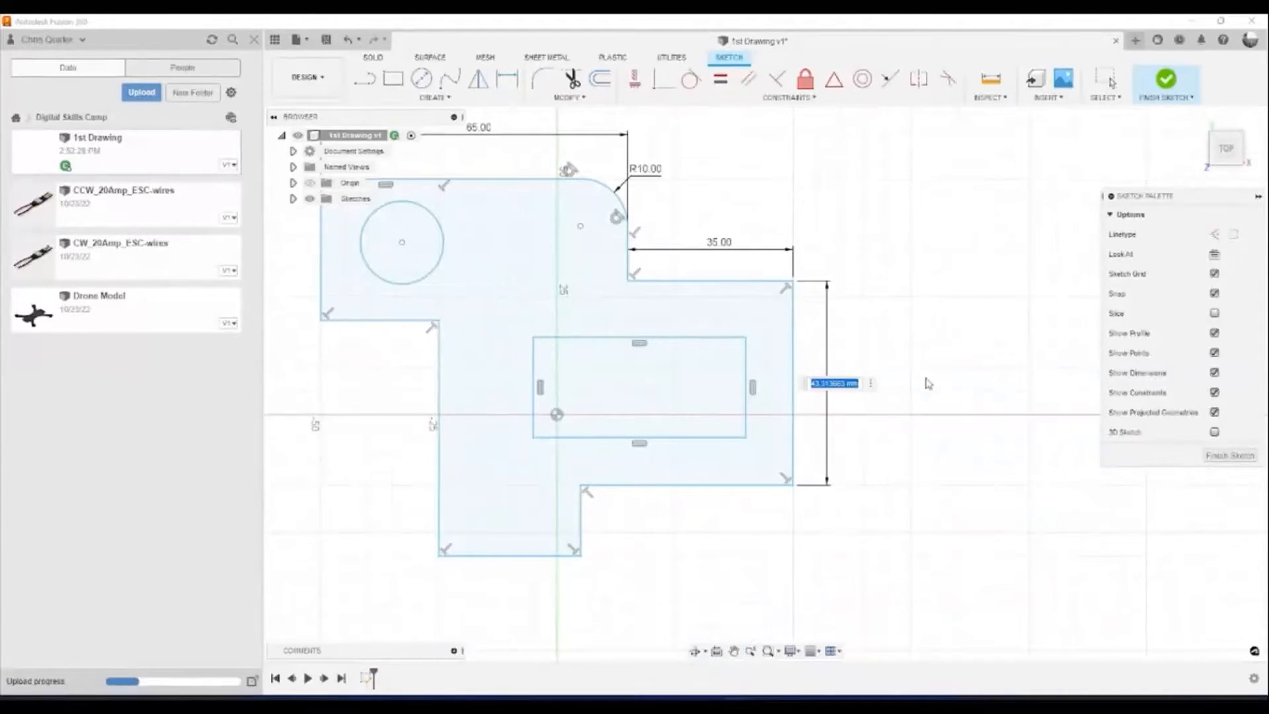
pyautogui.write('45')
pyautogui.press('Return')
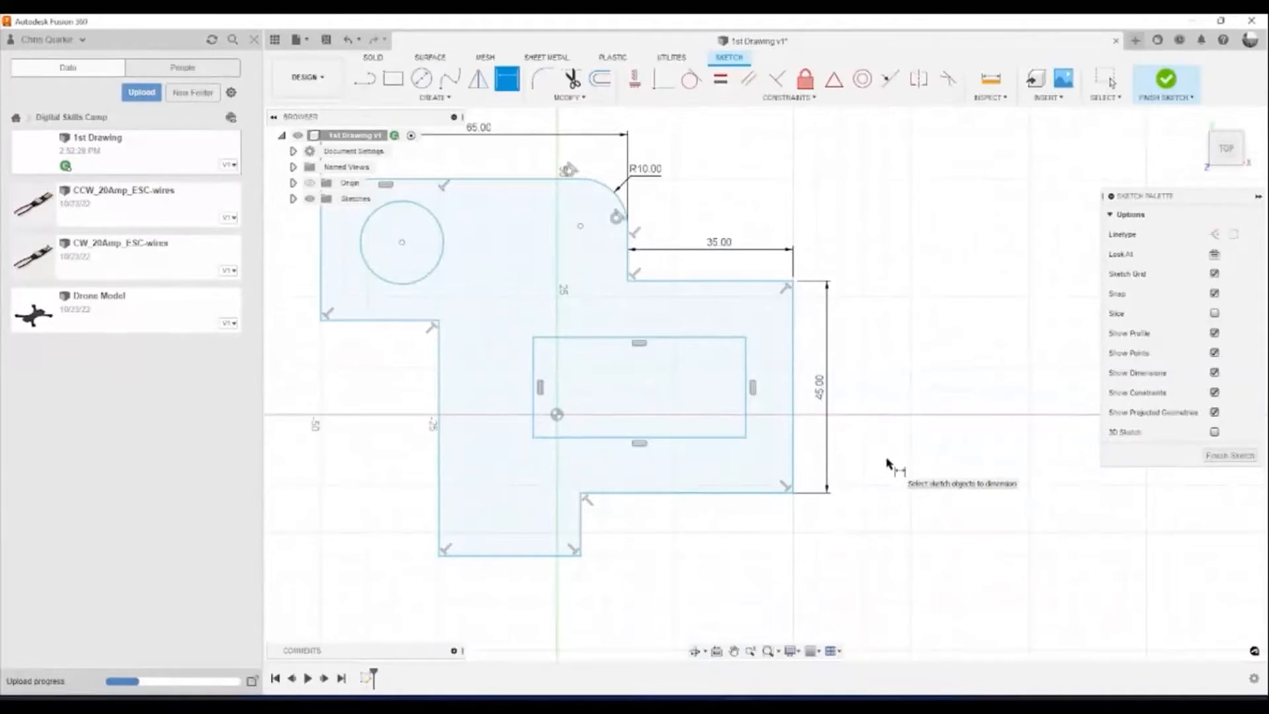
pyautogui.press('Escape')
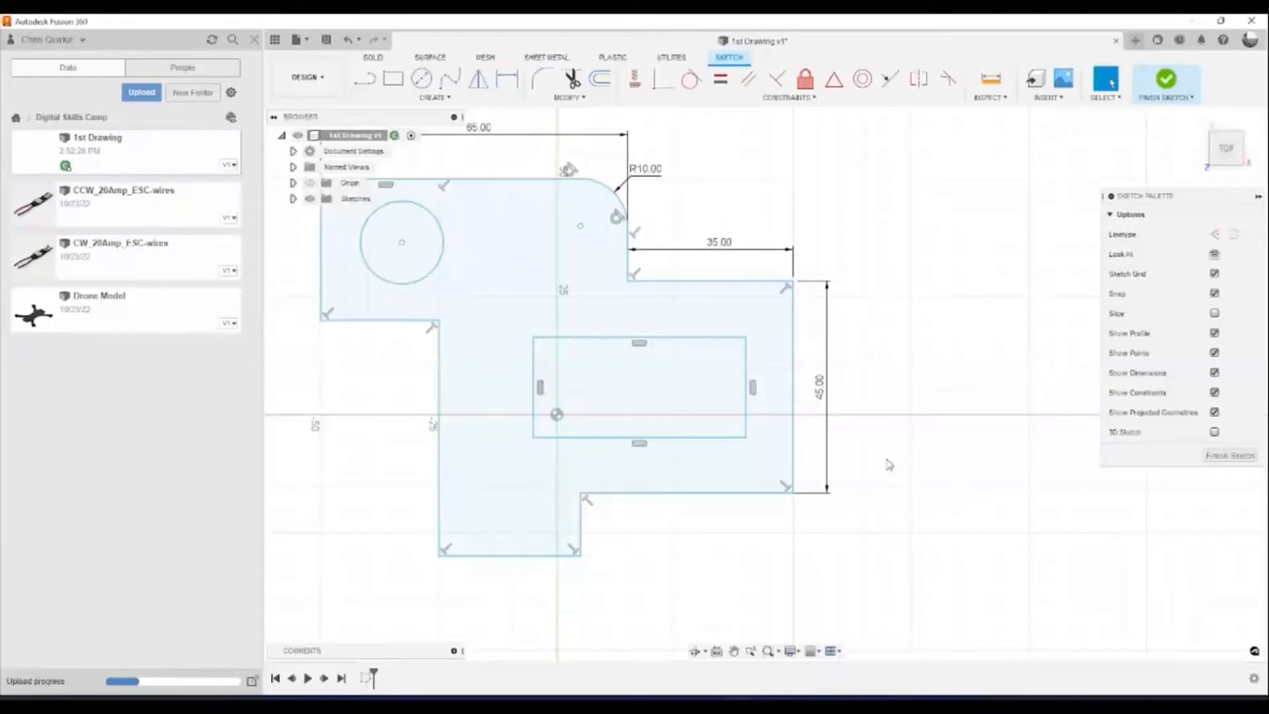
# Dimension the right block's lower horizontal edge by linking it to the 35 mm dimension above the block, and end the dimension command.
pyautogui.click(504, 86)
pyautogui.click(689, 496)
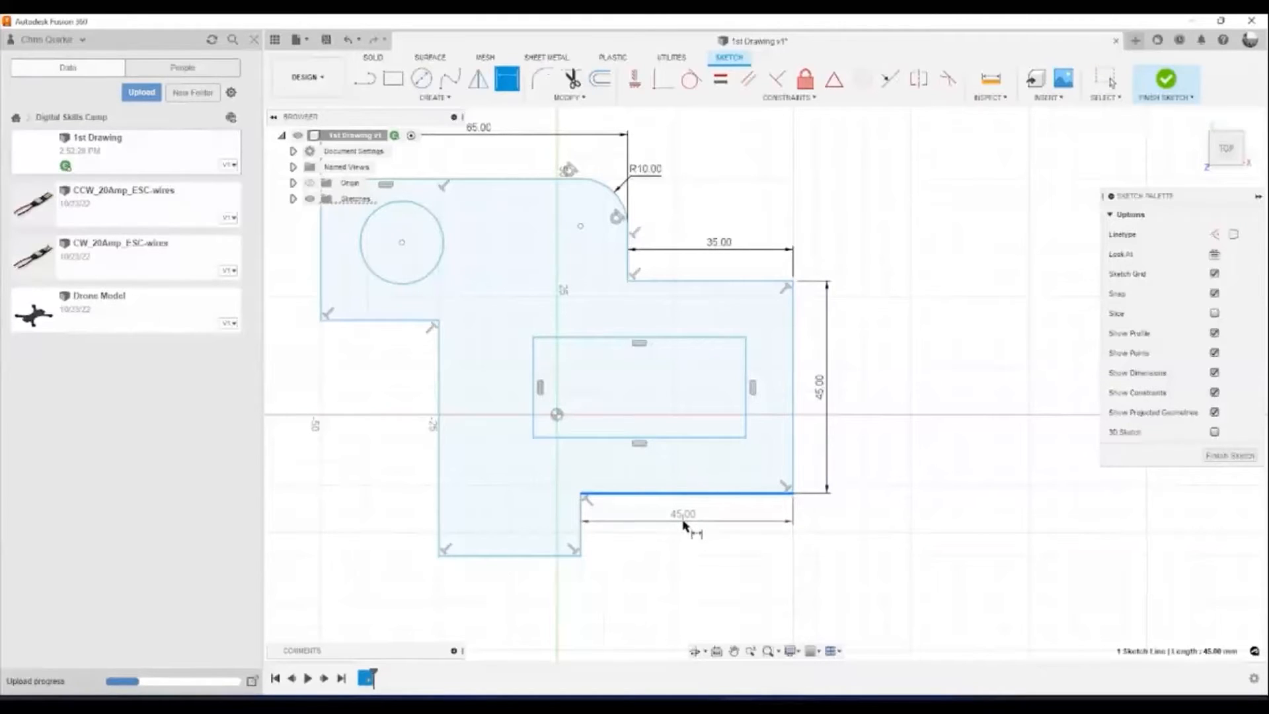
pyautogui.click(685, 522)
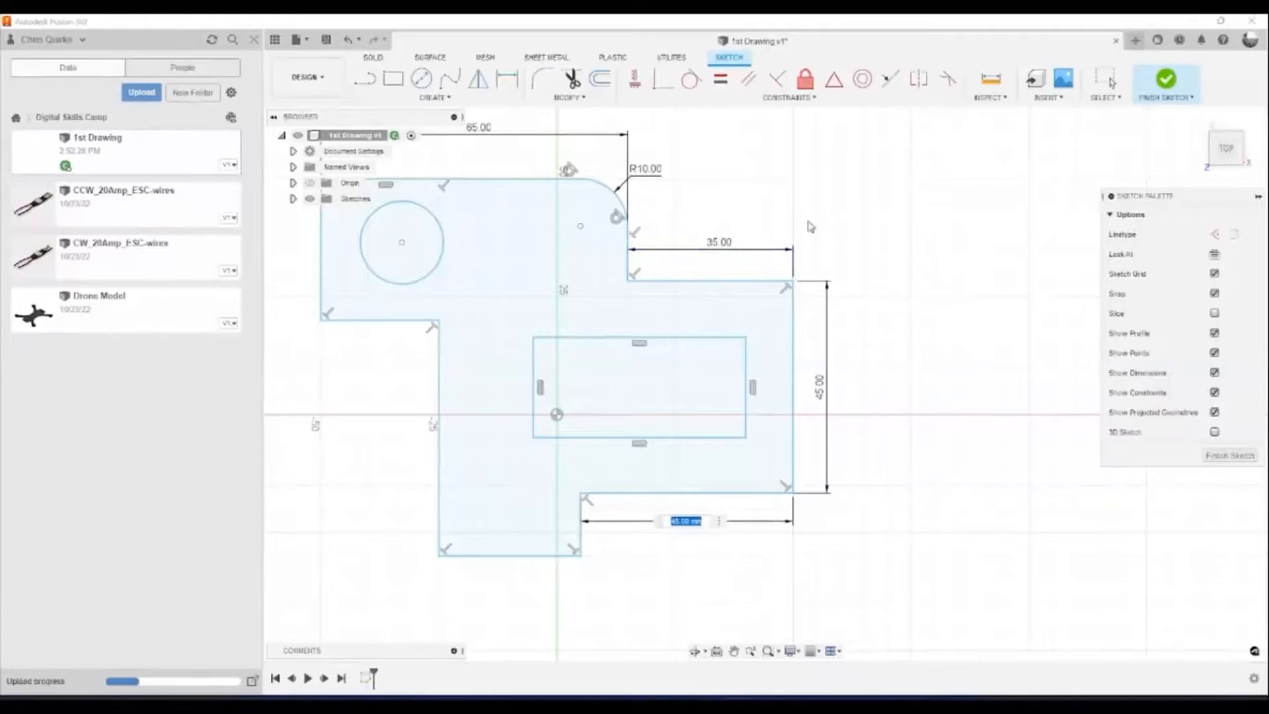
pyautogui.click(719, 241)
pyautogui.write('35')
pyautogui.press('Return')
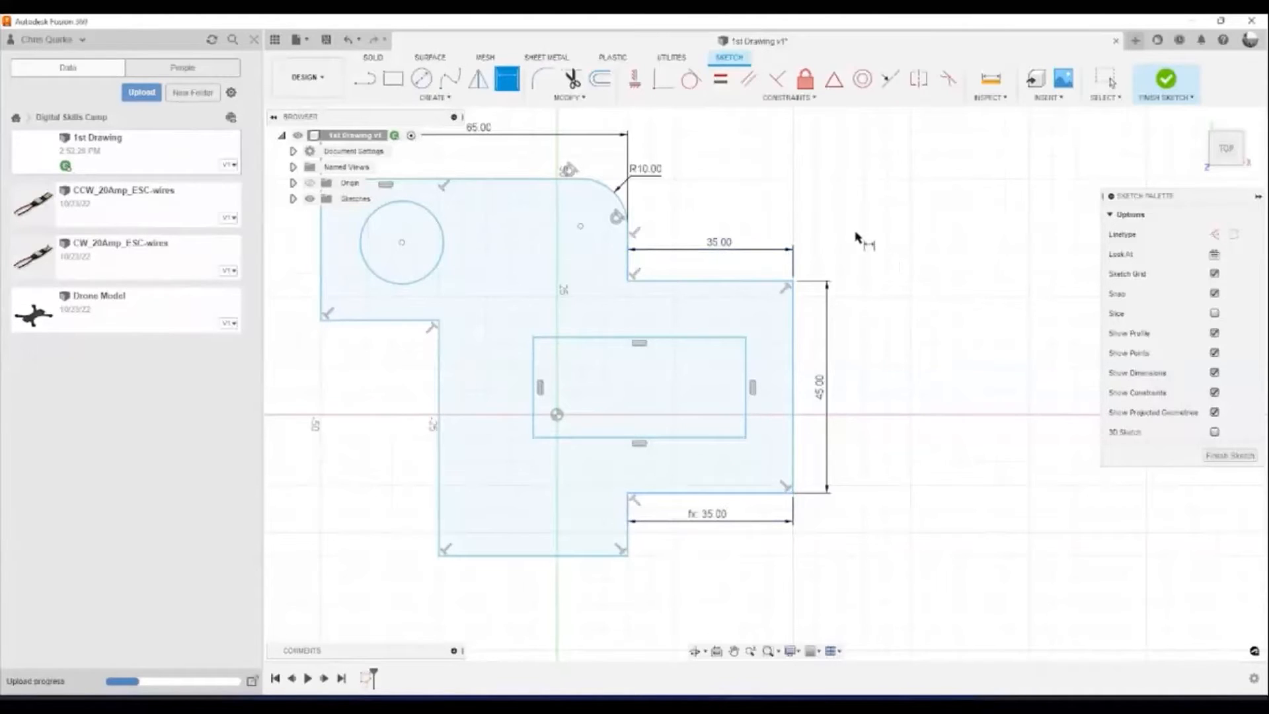
pyautogui.click(722, 81)
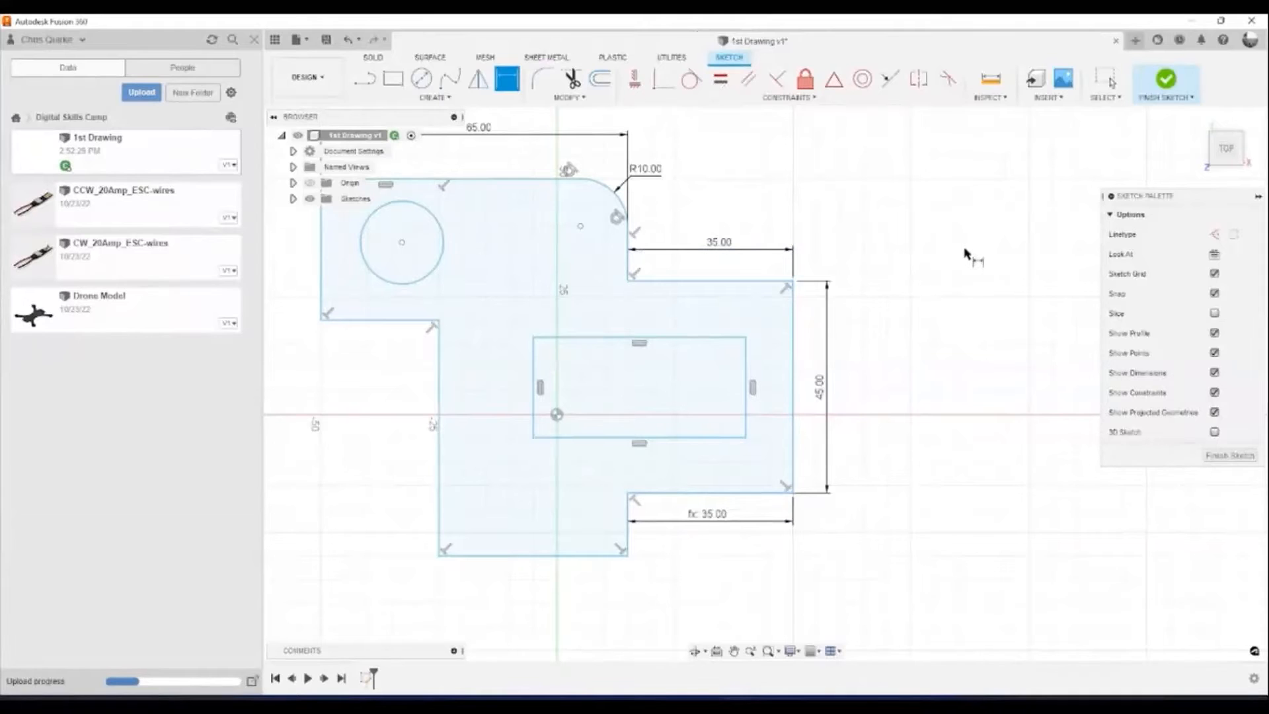
pyautogui.press('Escape')
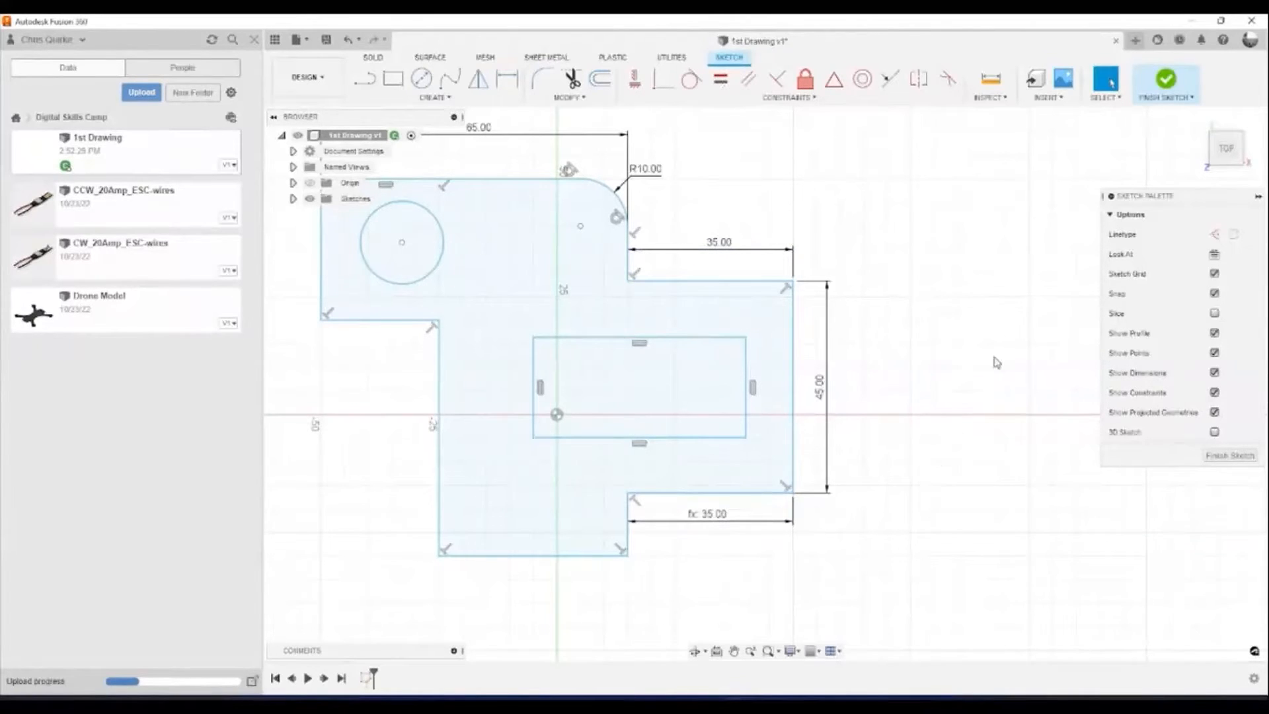
# Set the dimension of the right block's upper horizontal edge to 45 mm.
pyautogui.moveTo(971, 372); pyautogui.dragTo(1011, 378, button='middle')
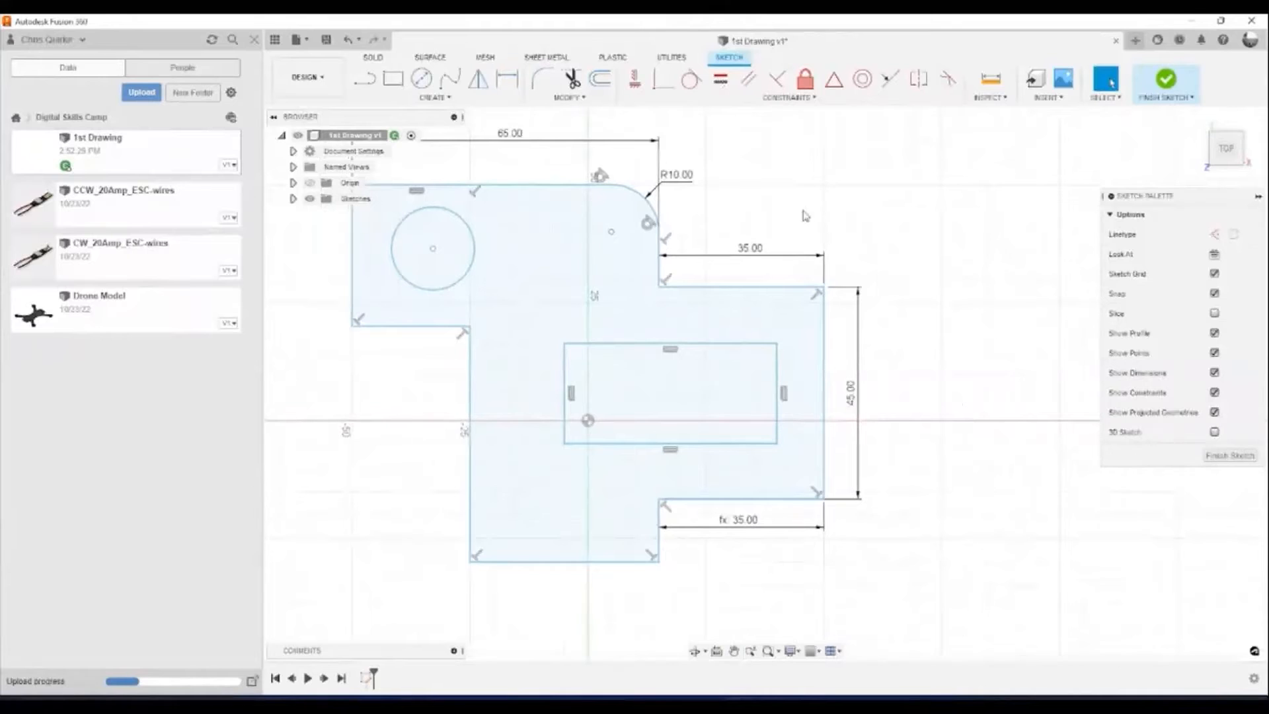
pyautogui.doubleClick(746, 254)
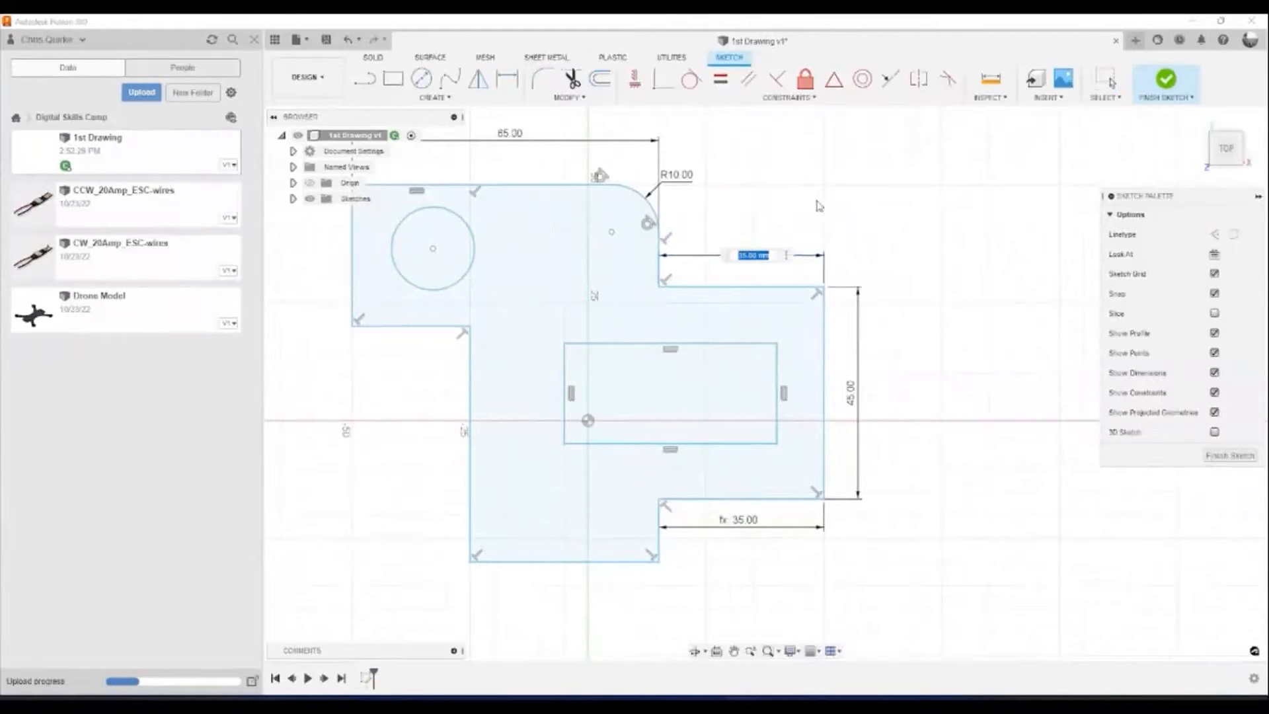
pyautogui.write('45')
pyautogui.press('Return')
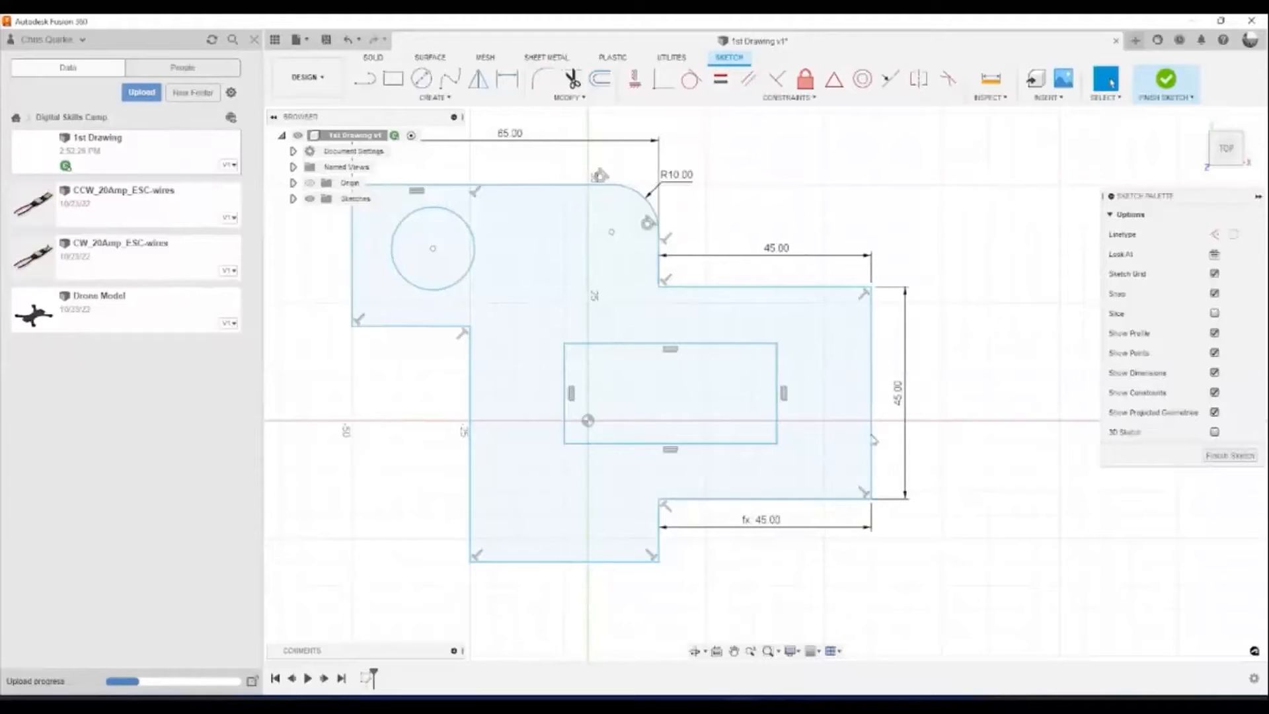
pyautogui.click(764, 524)
pyautogui.click(764, 525)
# Dimension the vertical gap between the right block's upper edge and the inner rectangle's upper edge at 10 mm.
pyautogui.click(512, 82)
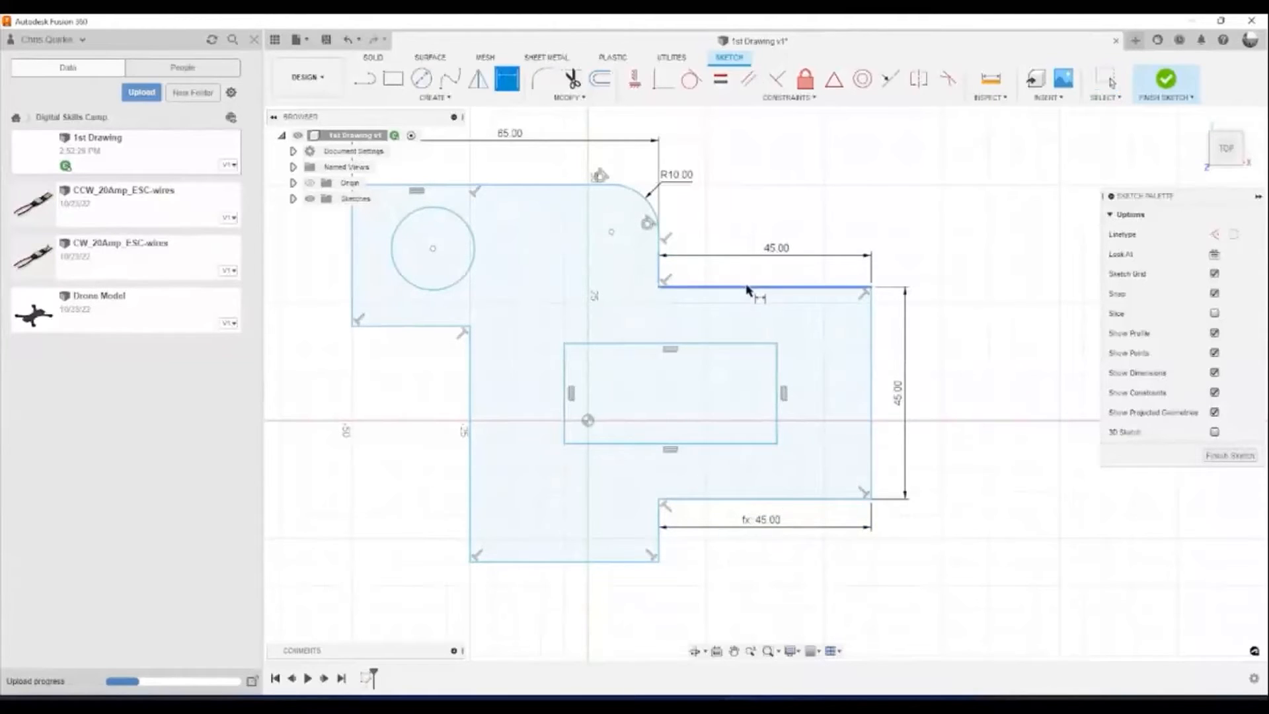
pyautogui.click(751, 287)
pyautogui.click(737, 345)
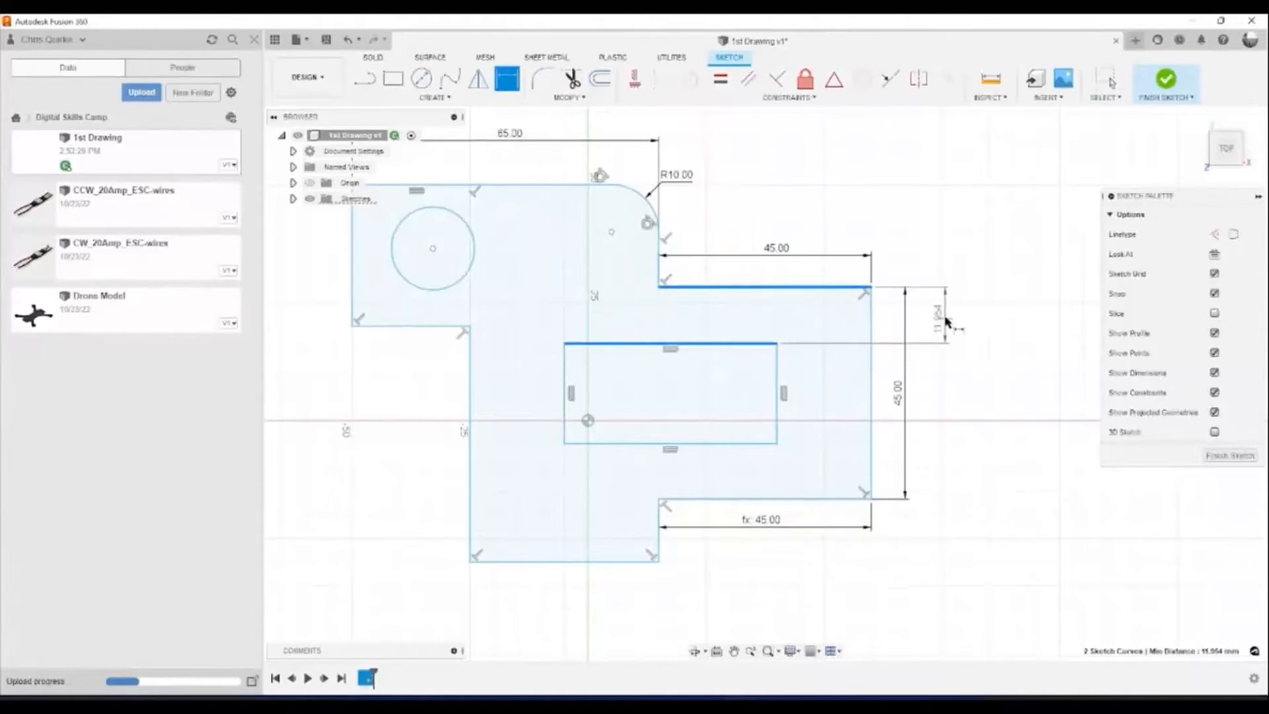
pyautogui.click(950, 320)
pyautogui.write('10')
pyautogui.press('Return')
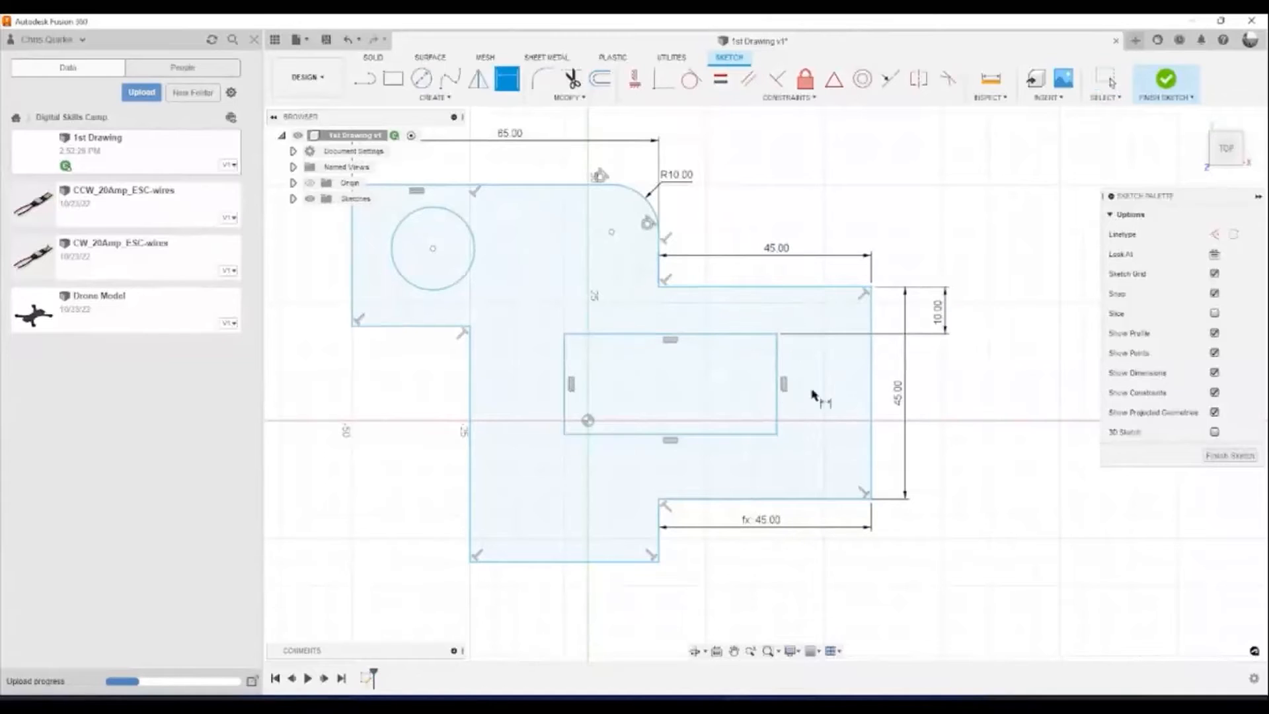
# Dimension the inner rectangle's height as twice the linked 10 mm gap dimension, and end the dimension command.
pyautogui.click(752, 338)
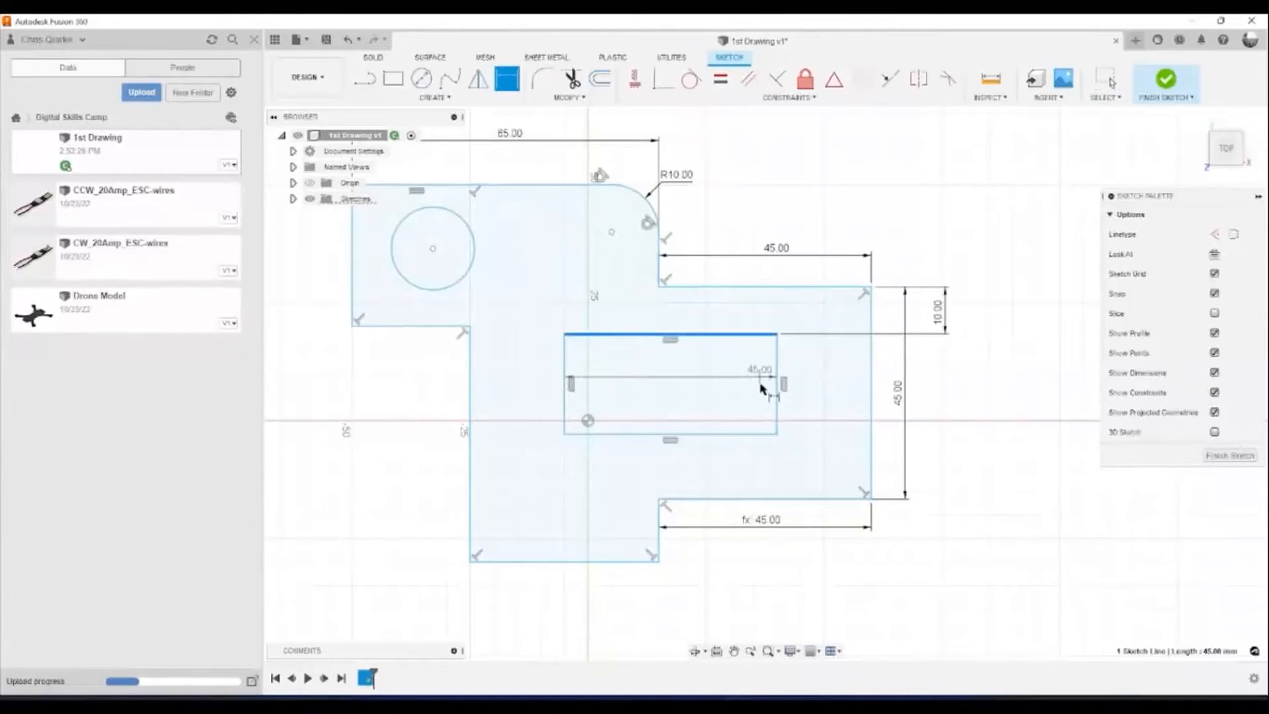
pyautogui.click(756, 435)
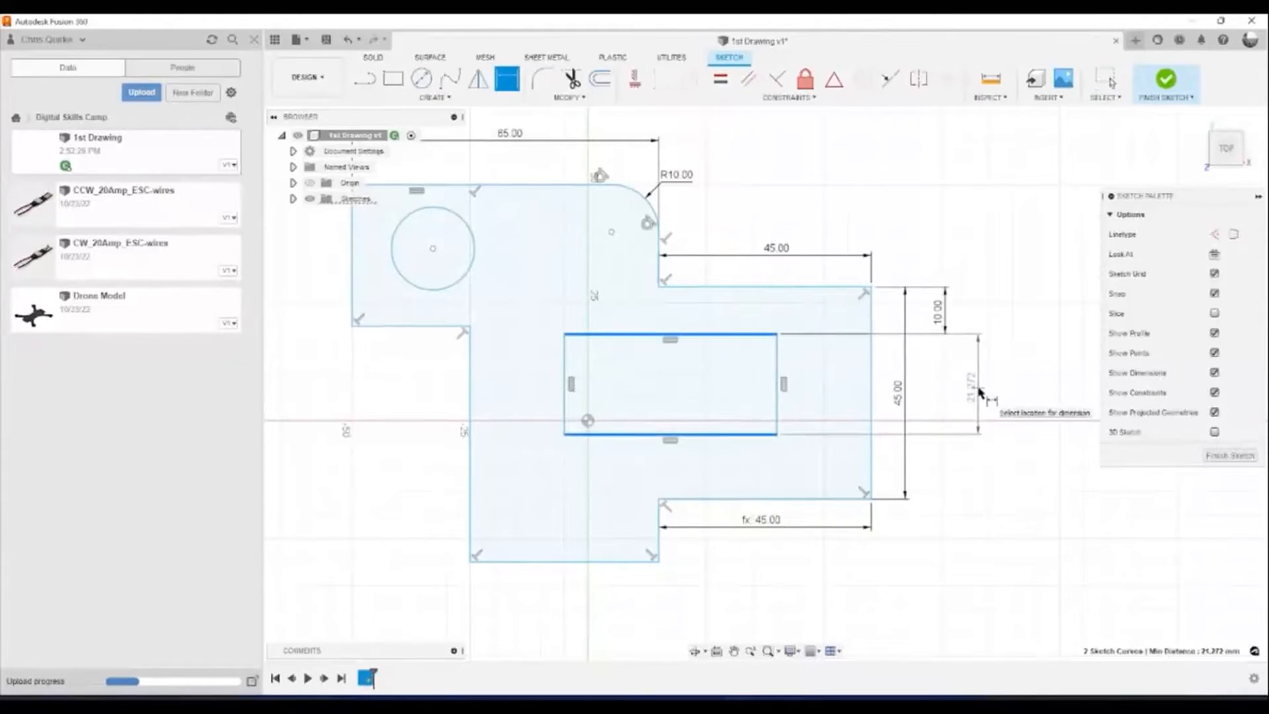
pyautogui.click(985, 391)
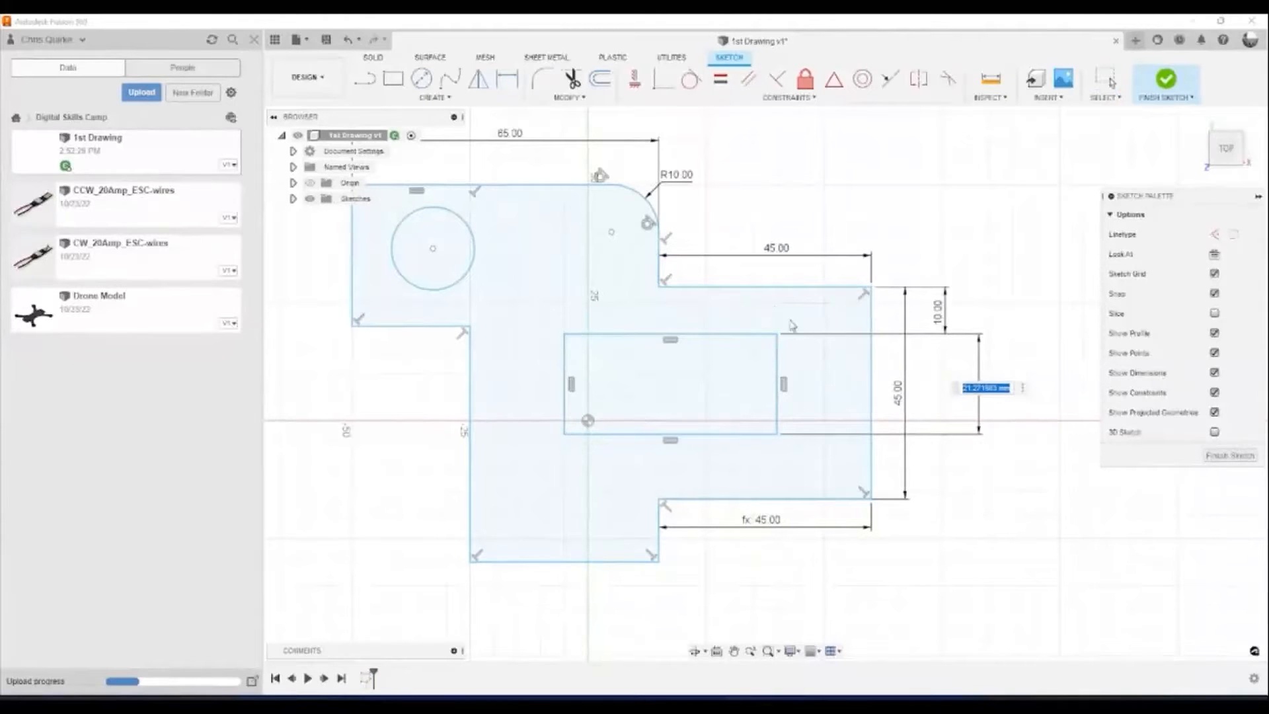
pyautogui.click(936, 313)
pyautogui.write('2')
pyautogui.press('Return')
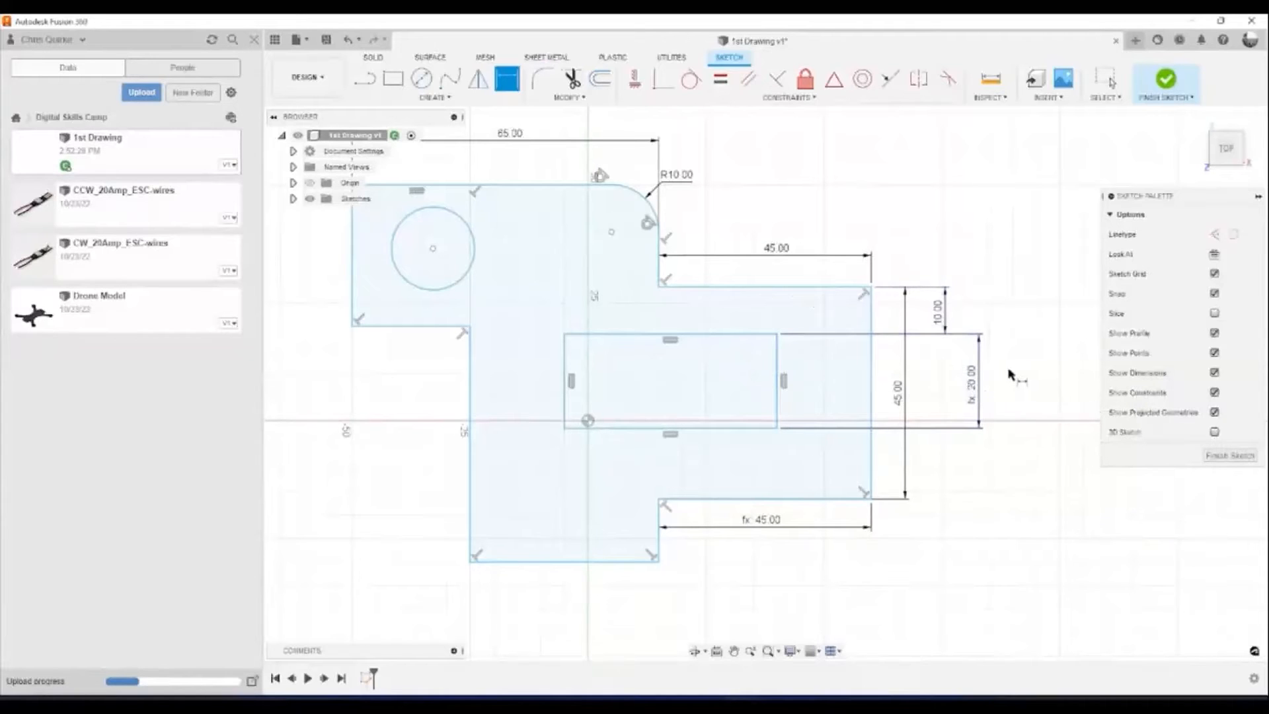
pyautogui.press('Escape')
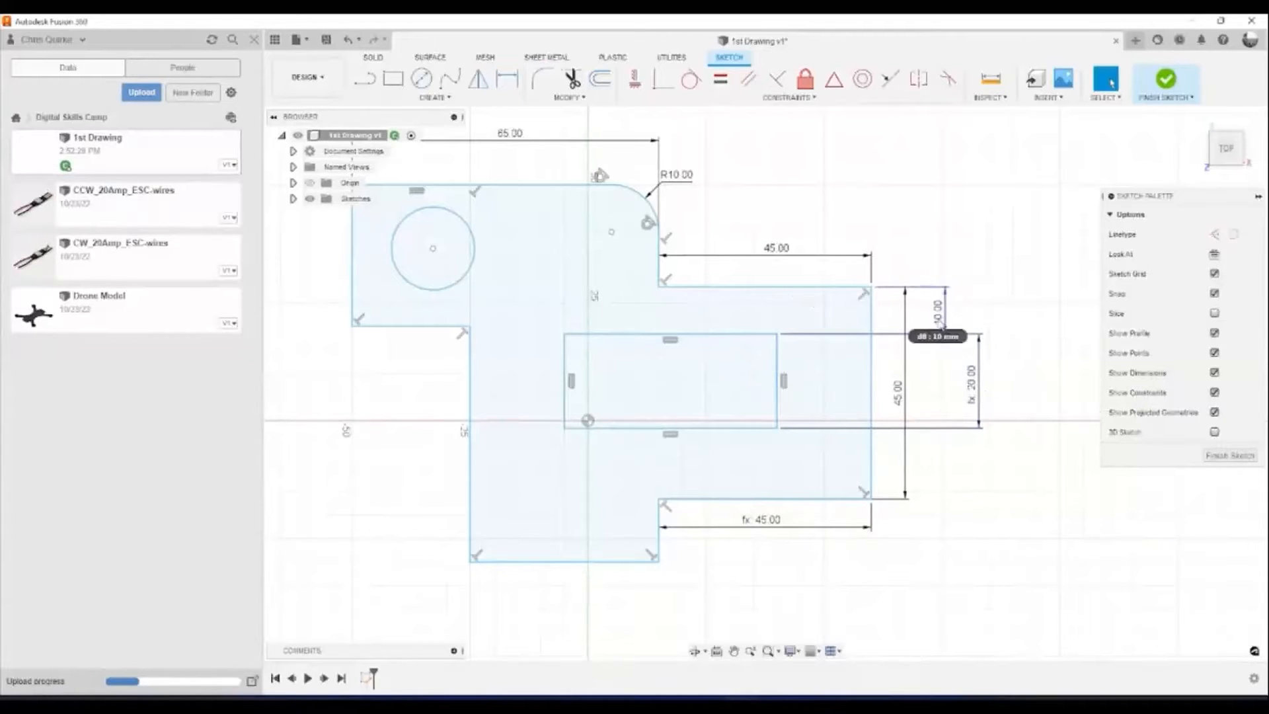
# Test the linked height by setting the gap above the inner rectangle to 15 mm and to 12.3 mm.
pyautogui.doubleClick(940, 320)
pyautogui.write('15')
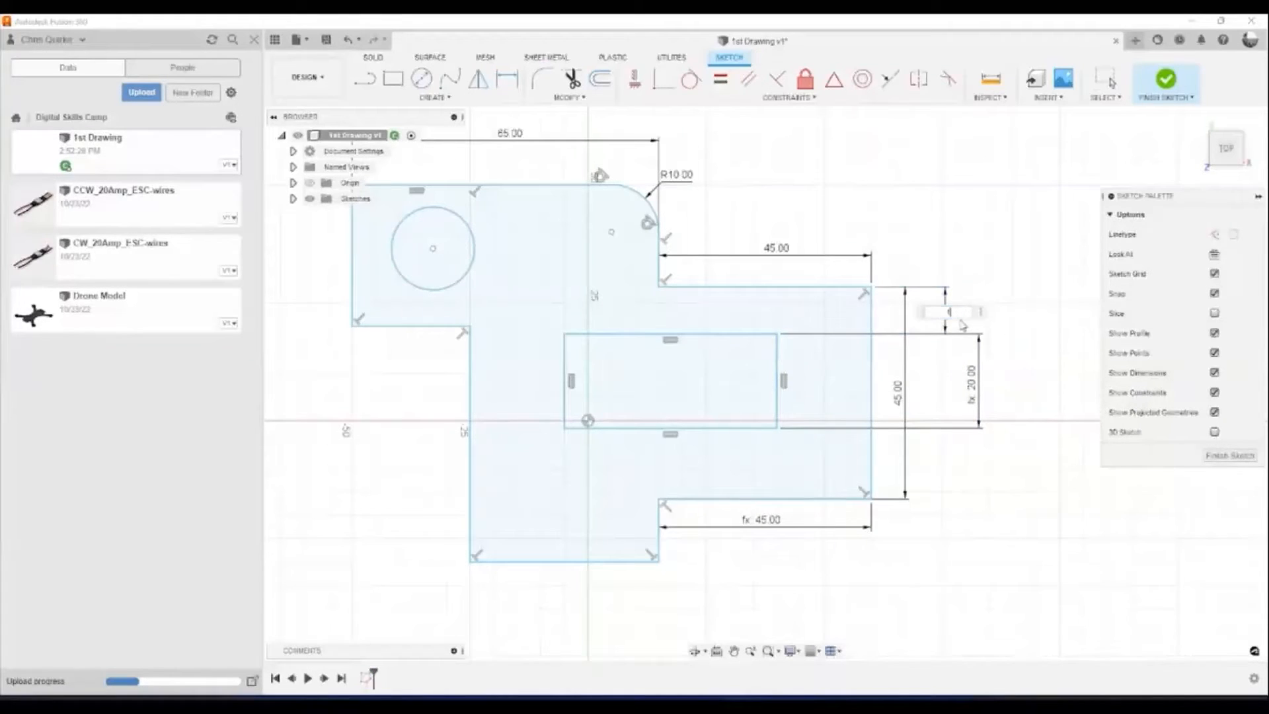
pyautogui.press('Return')
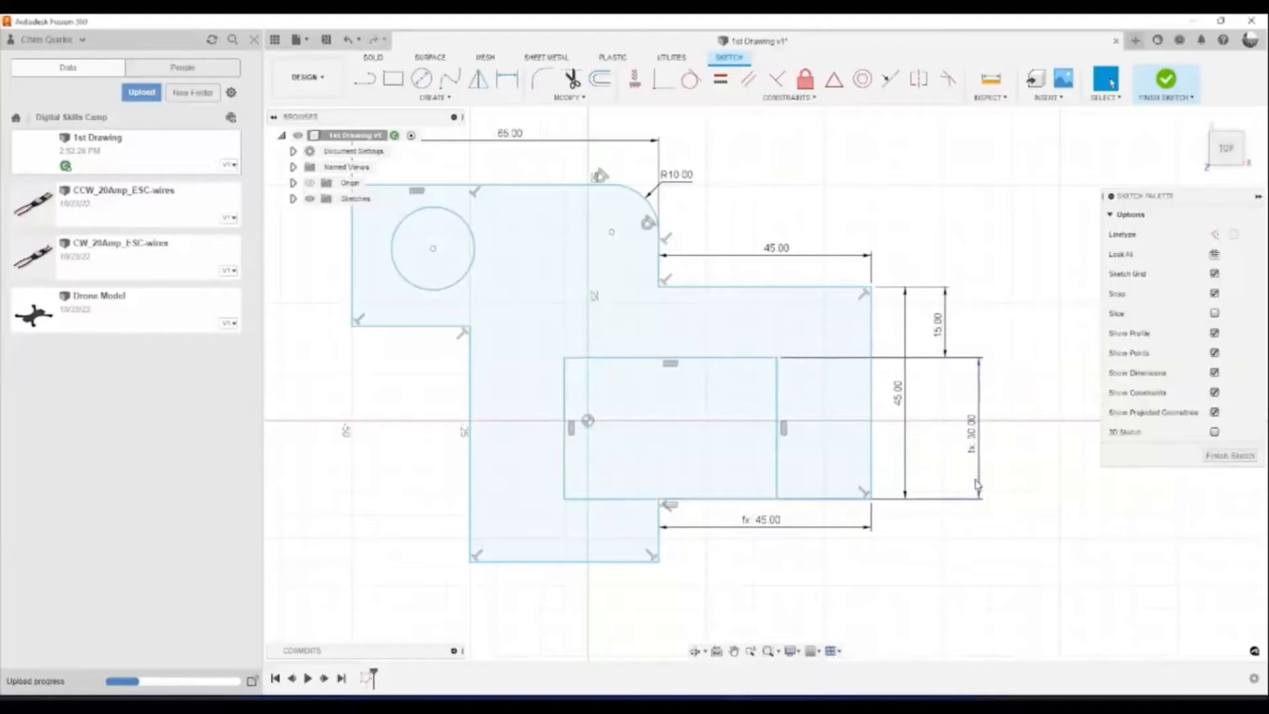
pyautogui.doubleClick(945, 330)
pyautogui.write('12')
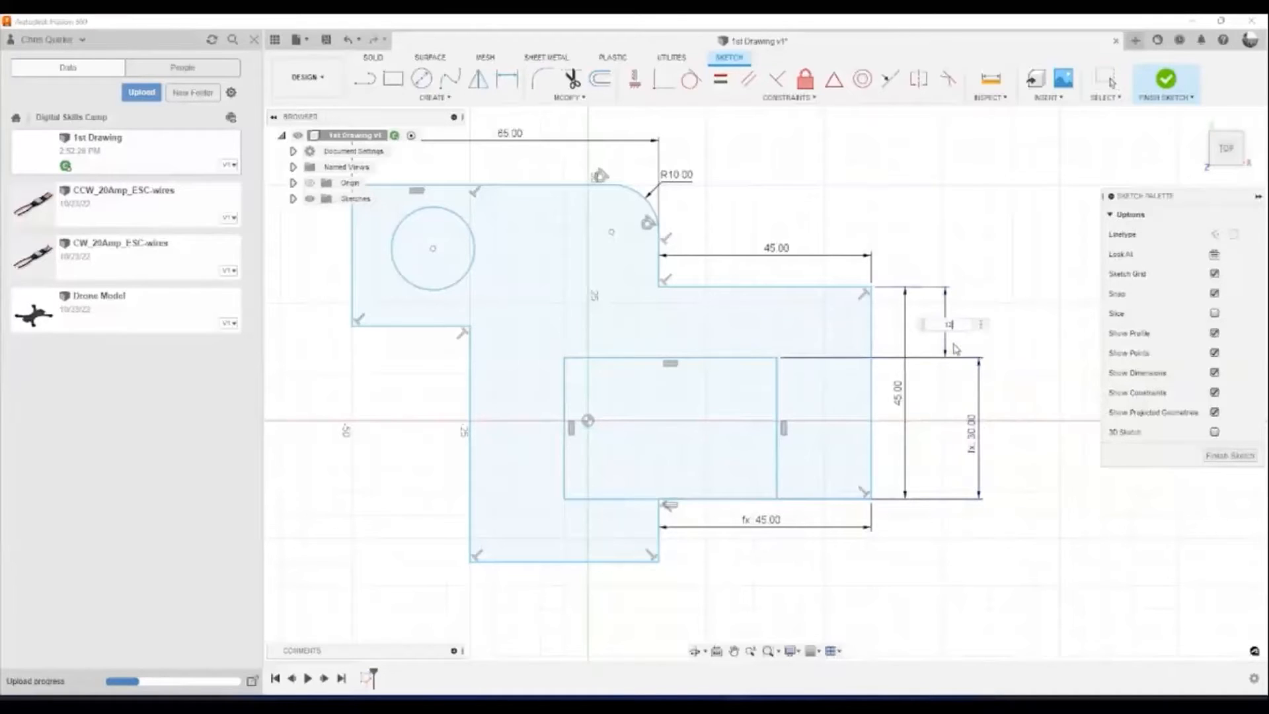
pyautogui.write('.3')
pyautogui.press('Return')
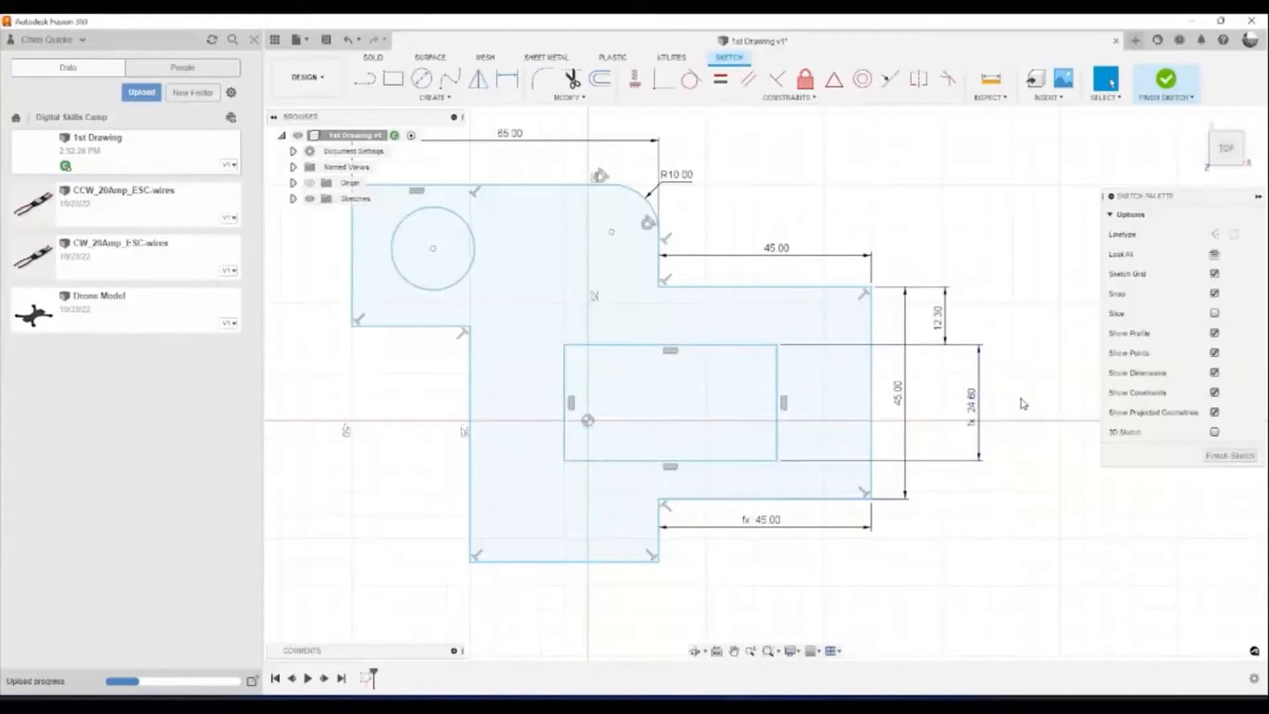
# Set the gap dimension above the inner rectangle back to 10 mm.
pyautogui.doubleClick(938, 320)
pyautogui.write('10')
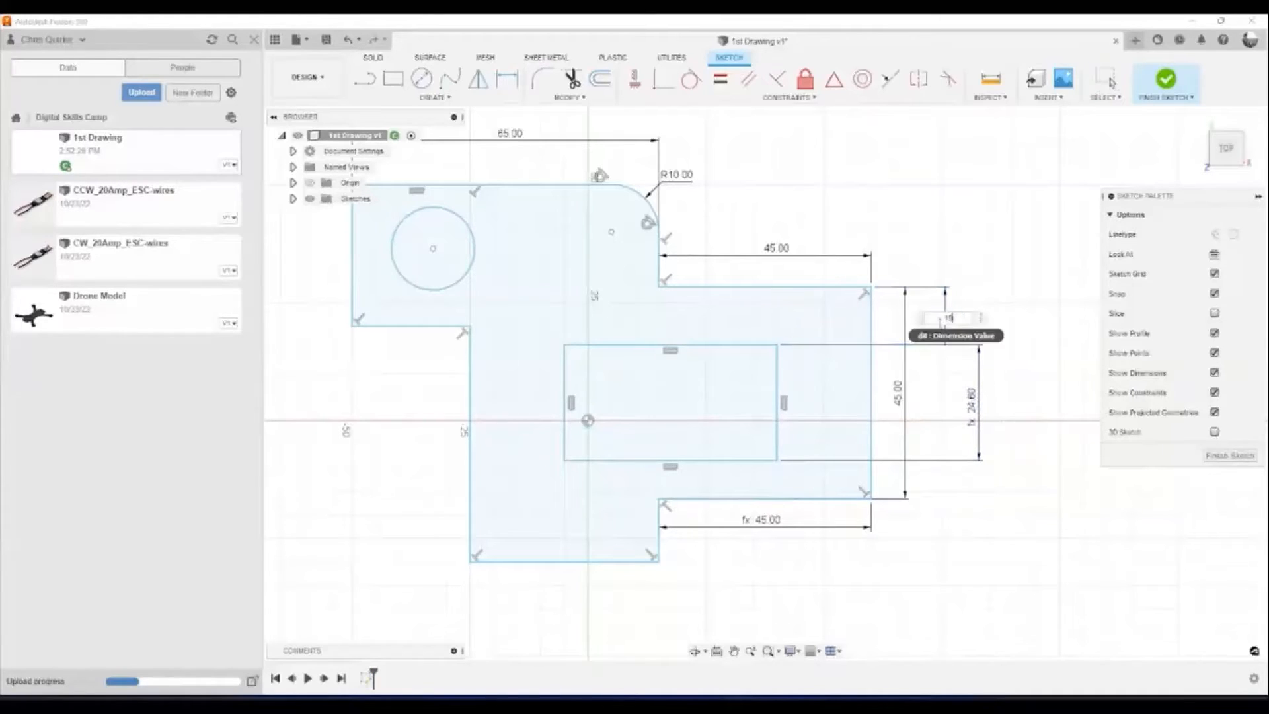
pyautogui.press('Return')
pyautogui.moveTo(957, 372); pyautogui.dragTo(931, 389, button='middle')
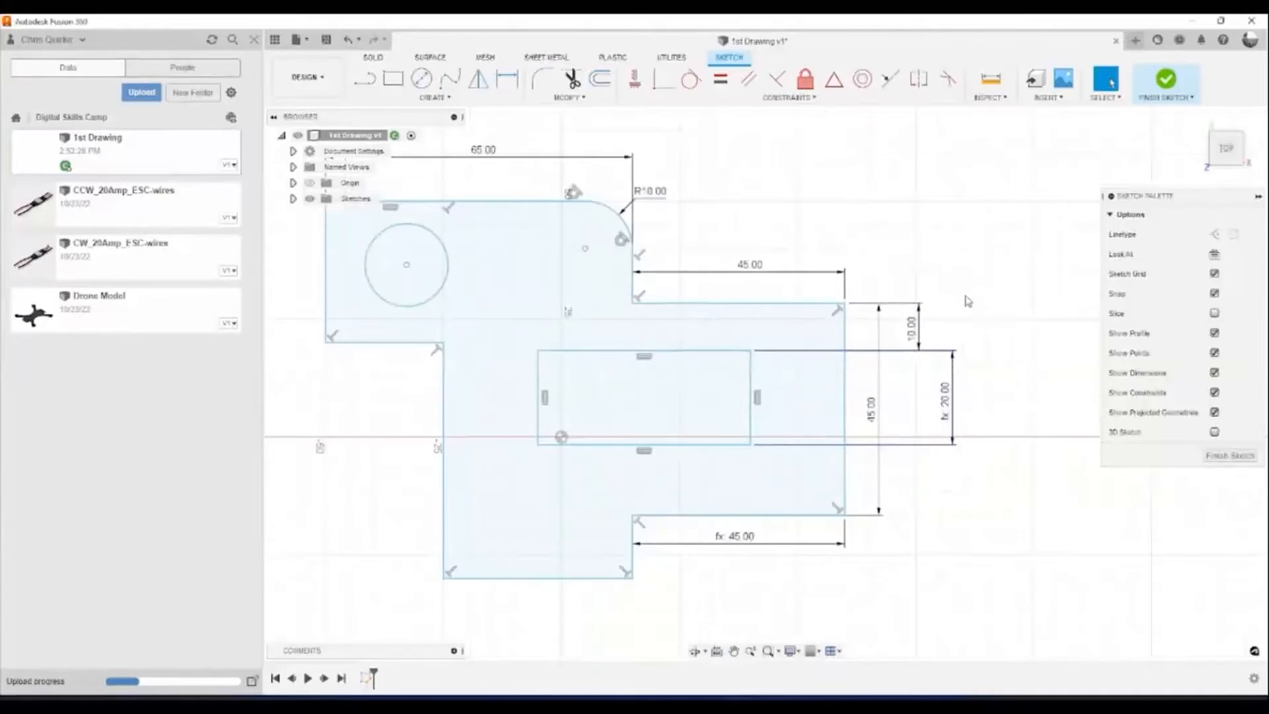
# Move the right block slightly downward freehand by its upper edge to test the sketch's remaining freedom, and clear the selection.
pyautogui.moveTo(763, 307)
pyautogui.mouseDown()
pyautogui.moveTo(764, 334)
pyautogui.moveTo(764, 307)
pyautogui.mouseUp()
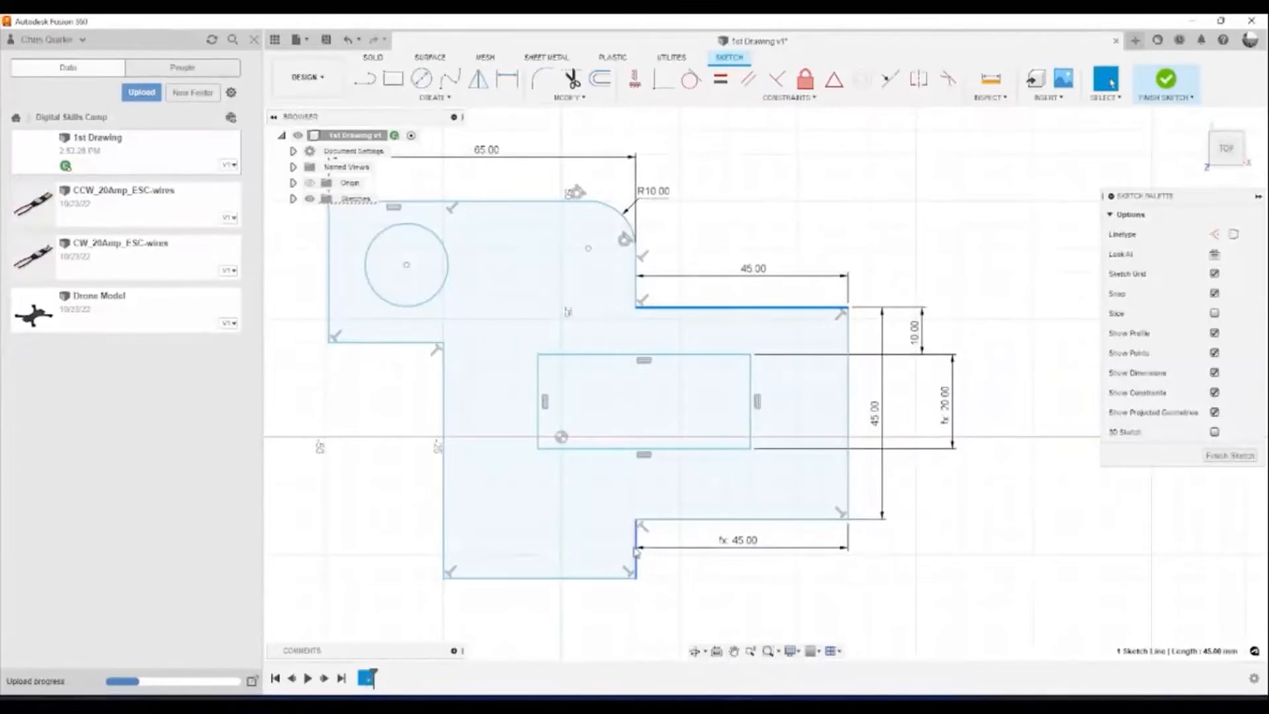
pyautogui.click(637, 546)
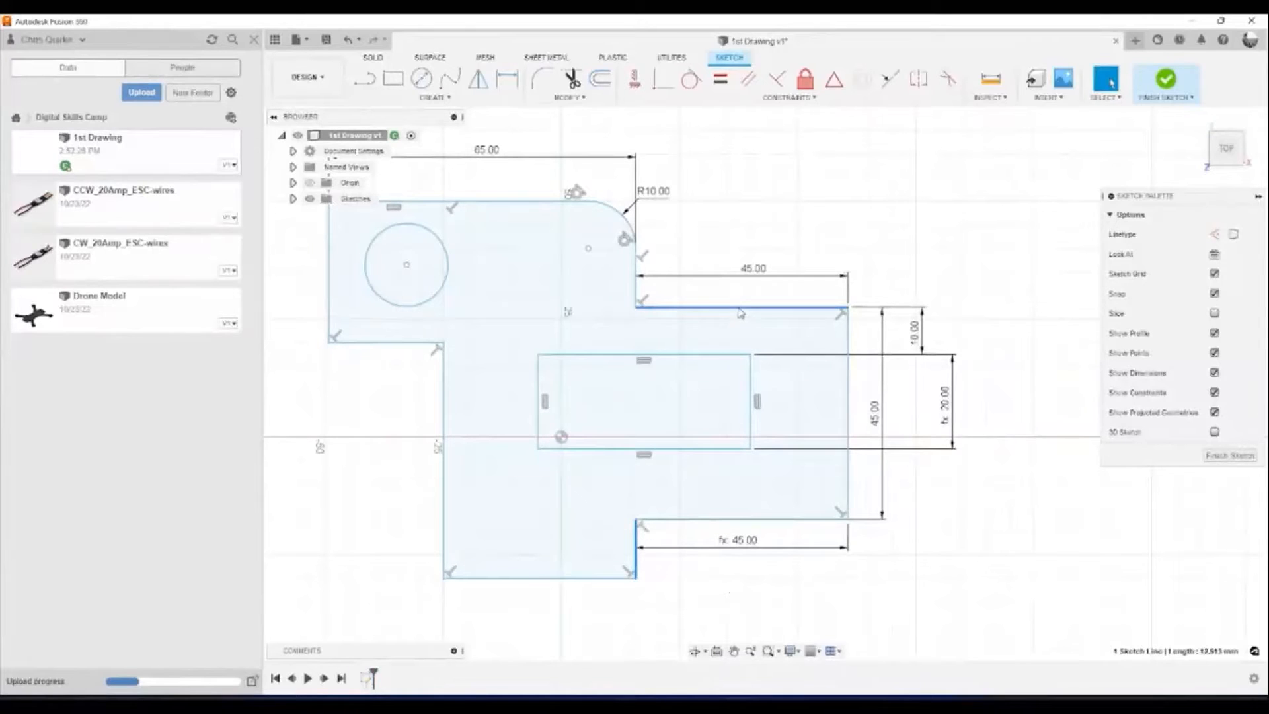
pyautogui.moveTo(739, 307); pyautogui.dragTo(754, 335)
pyautogui.click(1239, 618)
pyautogui.click(819, 216)
# Lower the upper-left block's top edge freehand until it meets the circle, and clear the selection.
pyautogui.scroll(-1, 754, 260)
pyautogui.moveTo(754, 260); pyautogui.dragTo(825, 264, button='middle')
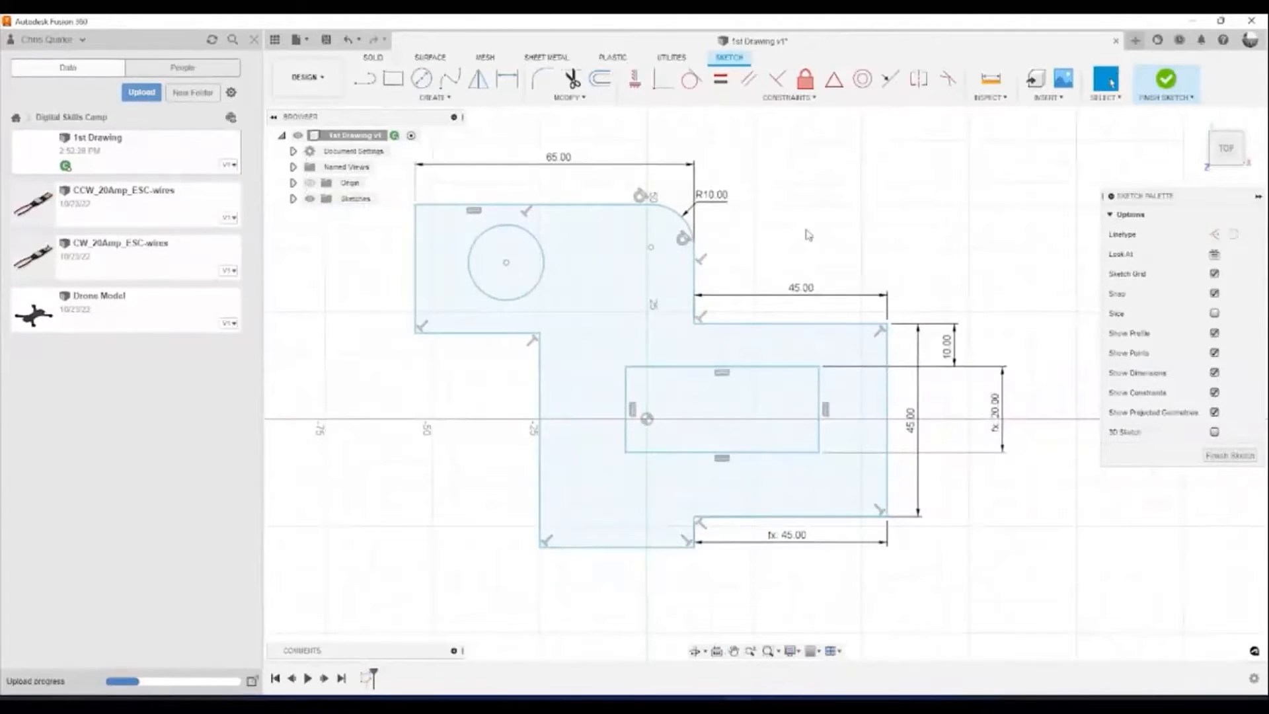
pyautogui.moveTo(580, 204)
pyautogui.mouseDown()
pyautogui.moveTo(584, 179)
pyautogui.moveTo(586, 208)
pyautogui.moveTo(654, 171)
pyautogui.moveTo(652, 222)
pyautogui.mouseUp()
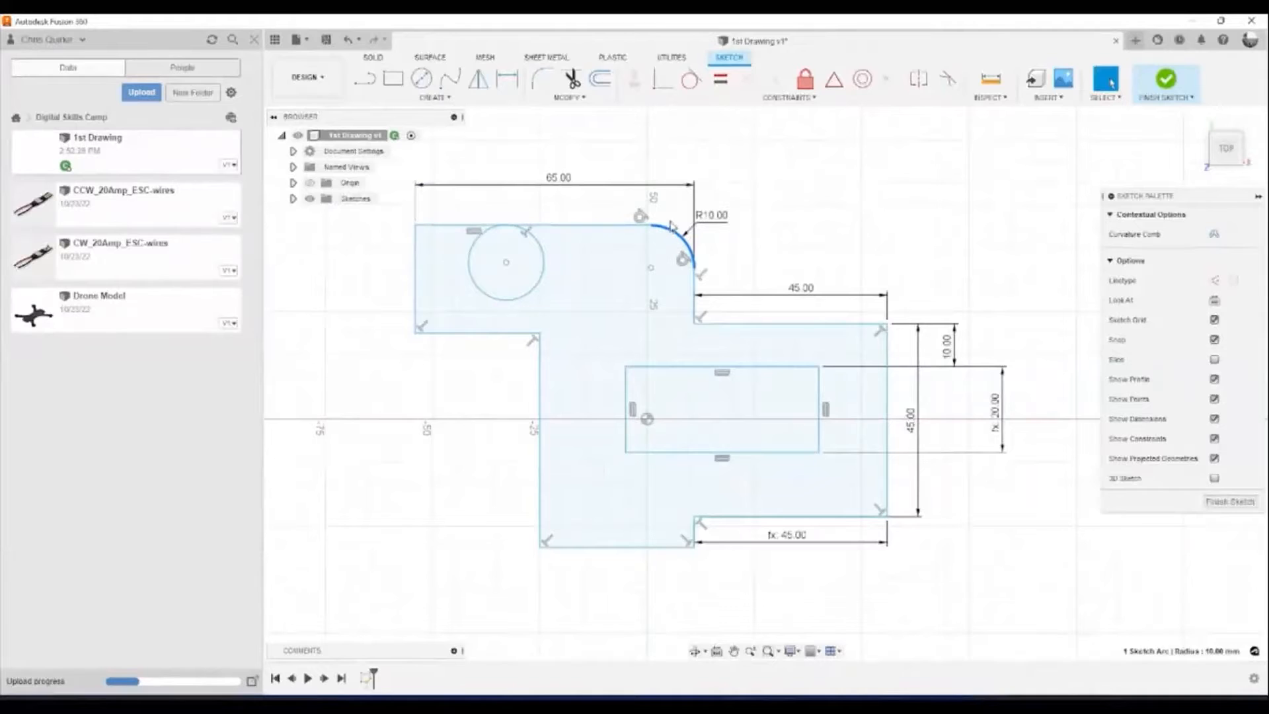
pyautogui.click(760, 206)
pyautogui.scroll(-1, 740, 247)
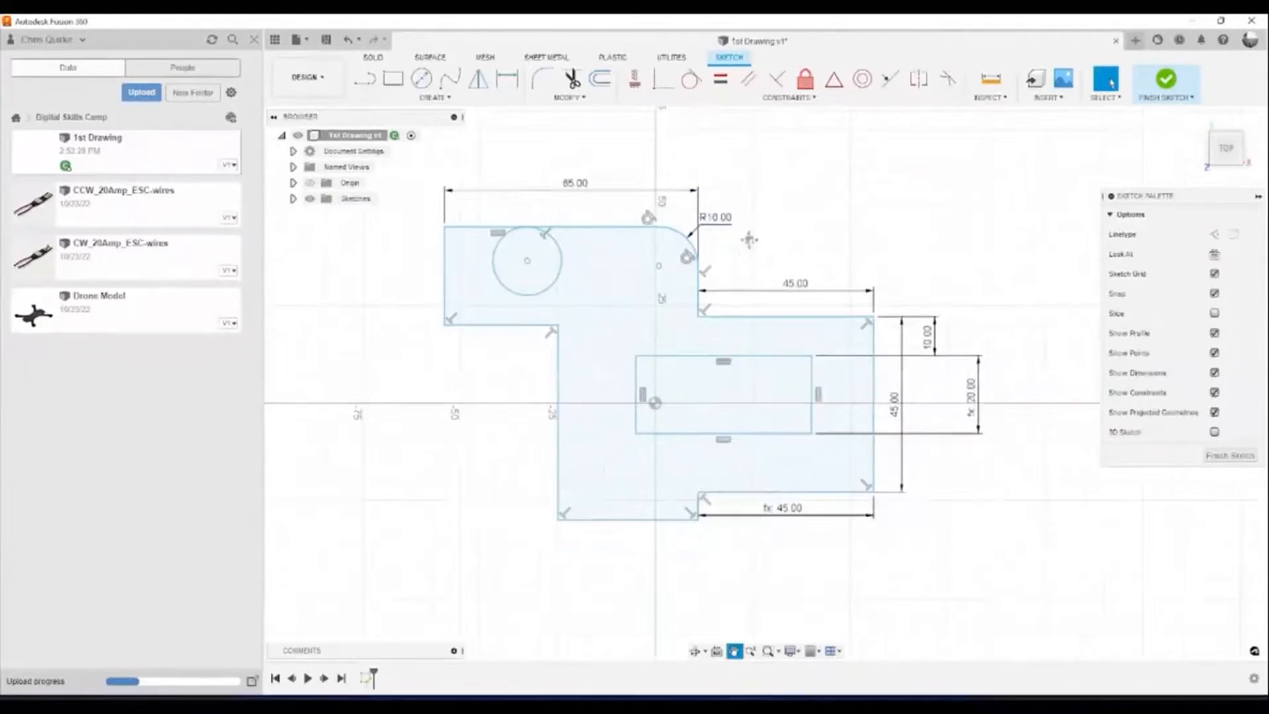
# Shift the profile slightly outward by its far-left edge and raise the upper-left block's top edge to about the 50 mm grid line.
pyautogui.moveTo(748, 240); pyautogui.dragTo(783, 225, button='middle')
pyautogui.moveTo(479, 257)
pyautogui.mouseDown()
pyautogui.moveTo(426, 265)
pyautogui.moveTo(470, 267)
pyautogui.mouseUp()
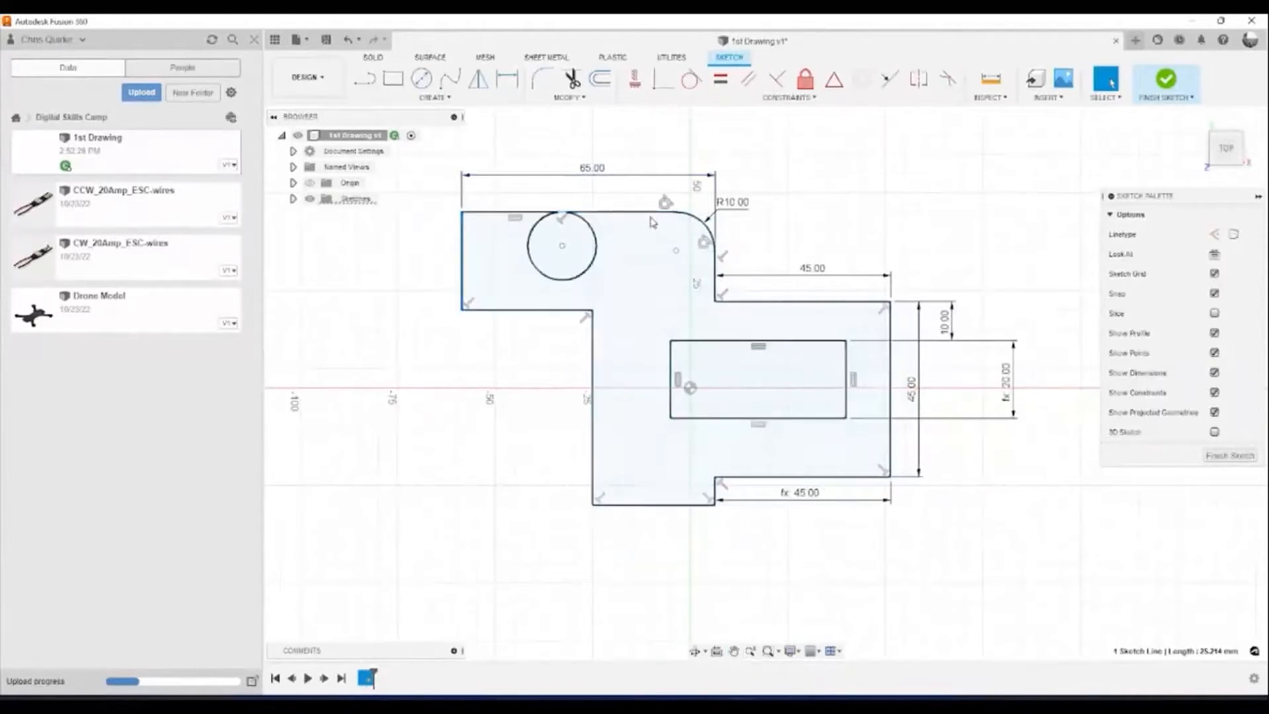
pyautogui.moveTo(635, 211); pyautogui.dragTo(638, 193)
pyautogui.click(848, 203)
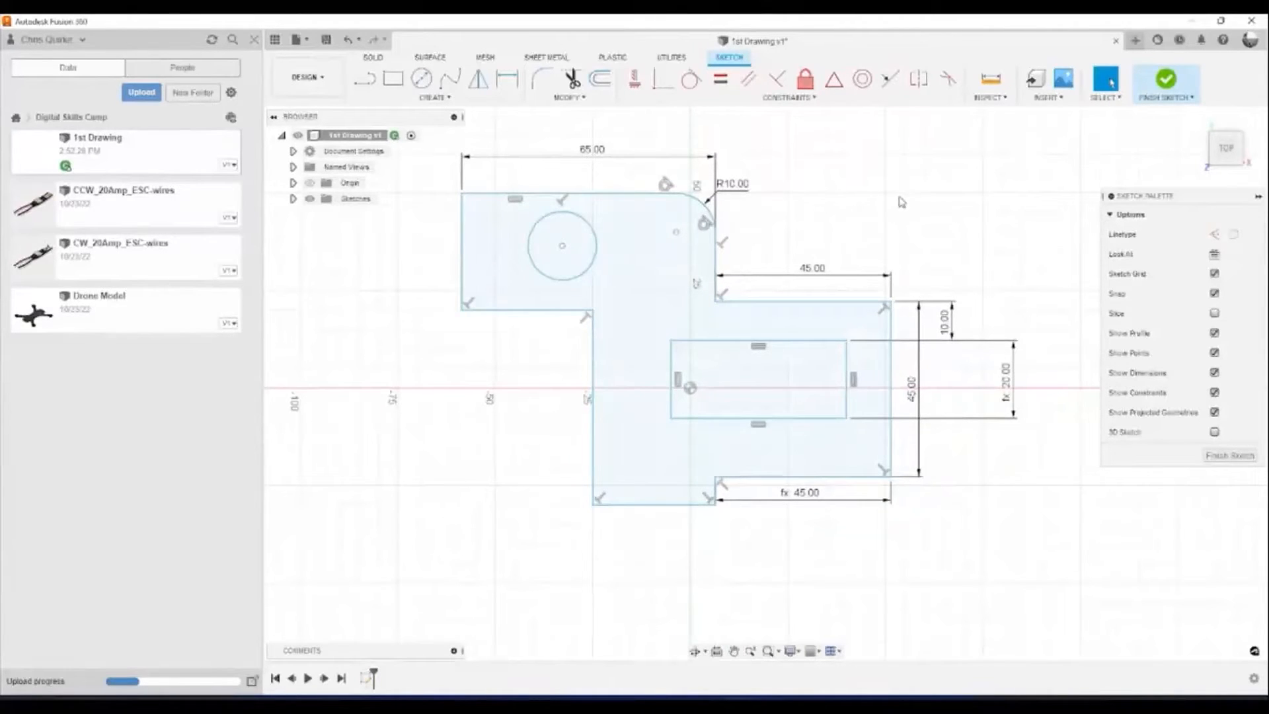
# Dimension the horizontal distance from the origin to the right block's outer vertical edge at 50 mm, and end the dimension command.
pyautogui.click(507, 79)
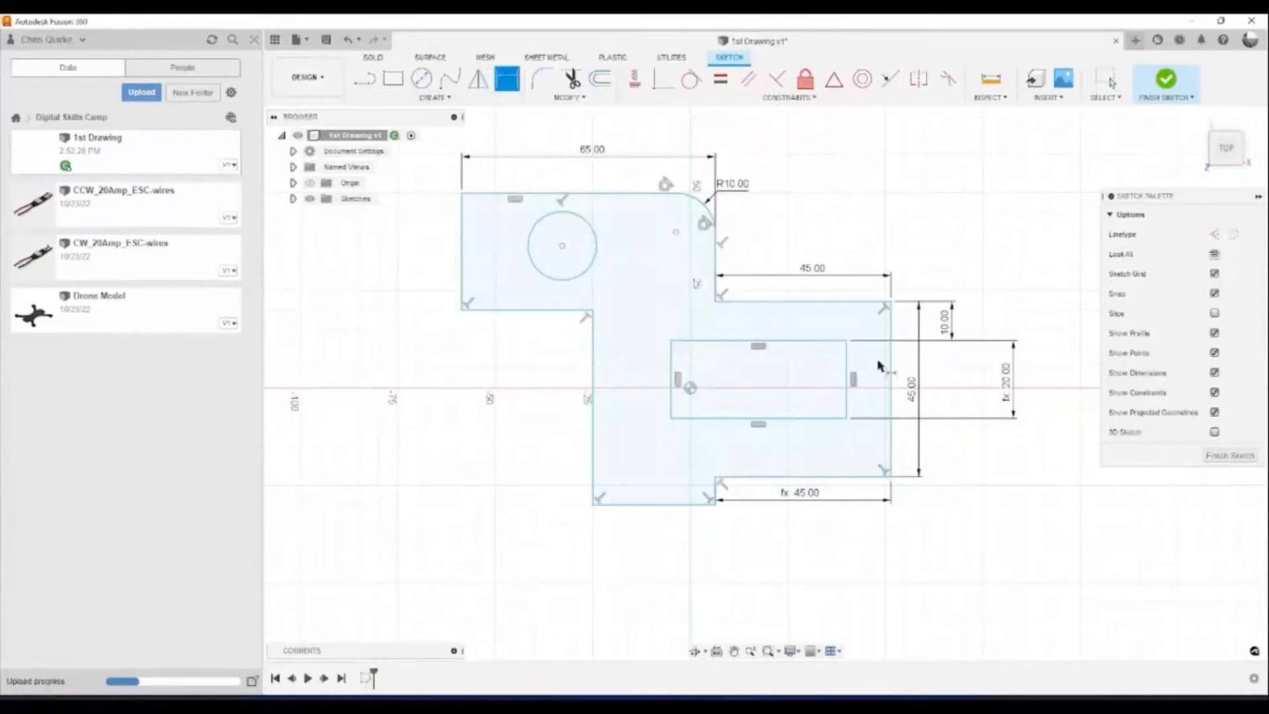
pyautogui.click(889, 372)
pyautogui.click(690, 387)
pyautogui.moveTo(792, 202); pyautogui.dragTo(788, 257, button='middle')
pyautogui.click(779, 186)
pyautogui.write('50')
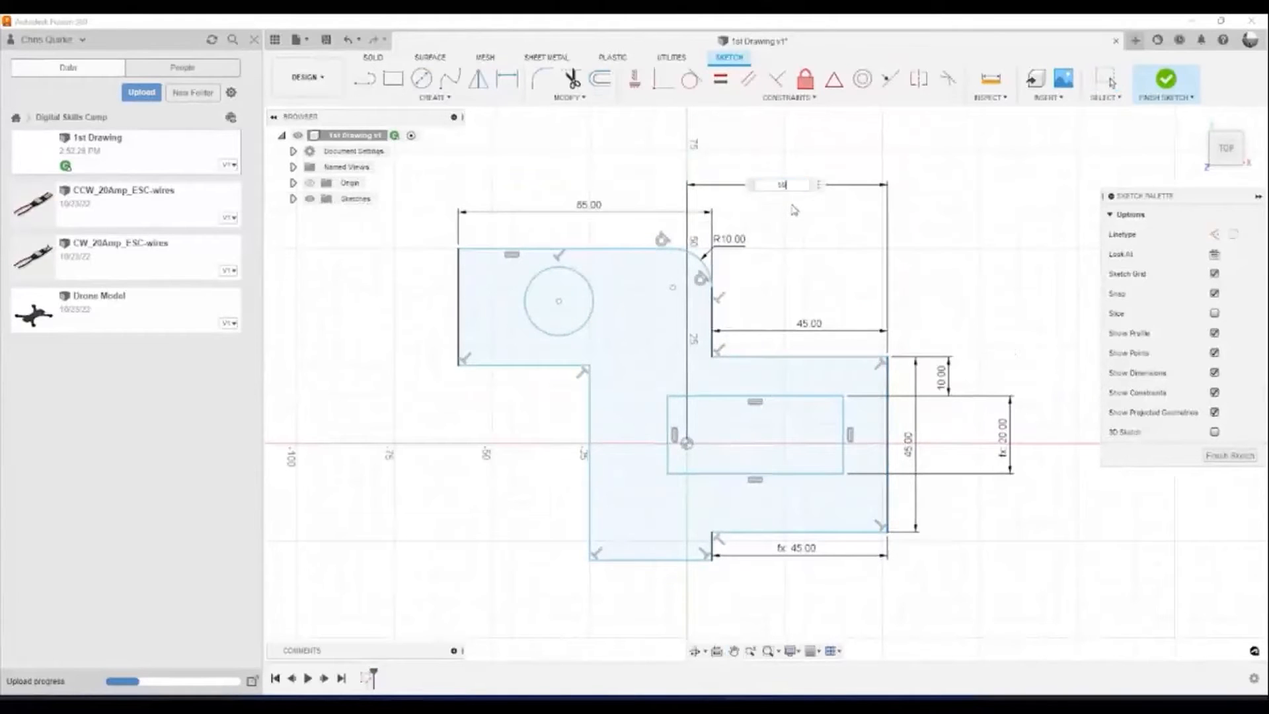
pyautogui.press('Return')
pyautogui.press('Escape')
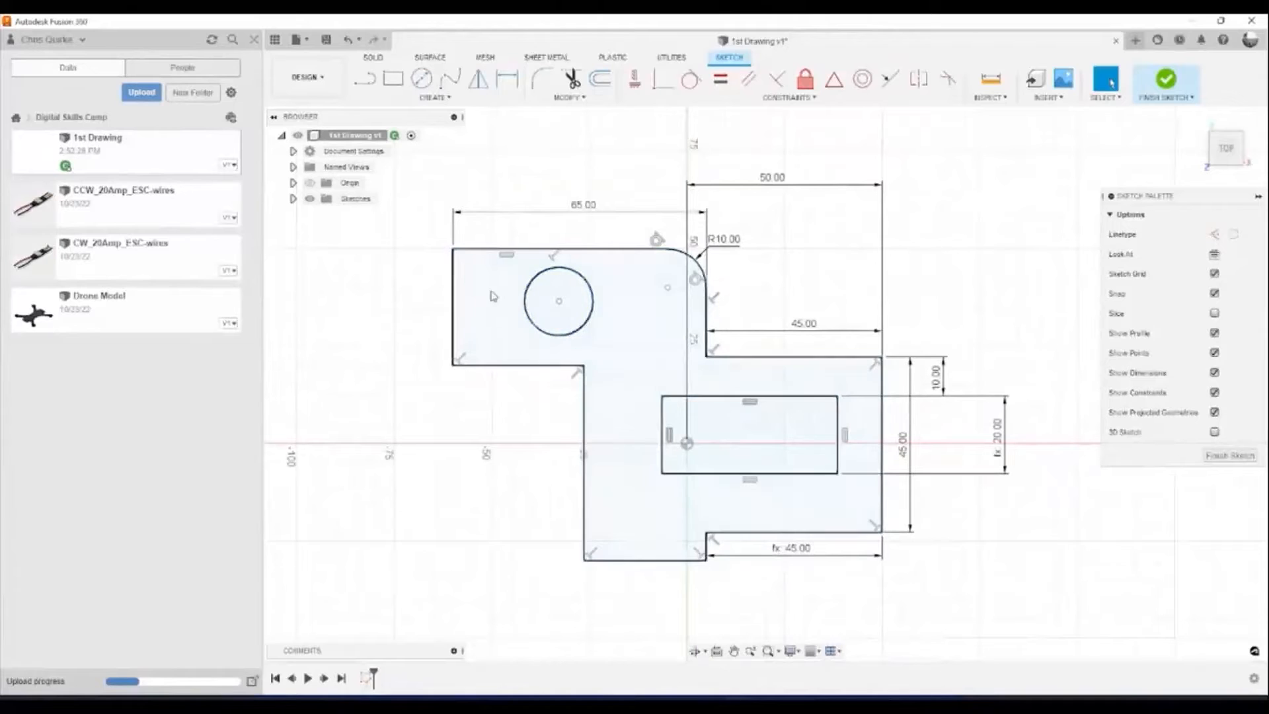
# Select and release the far-left edge, and raise the upper-left block's top edge slightly freehand.
pyautogui.click(453, 296)
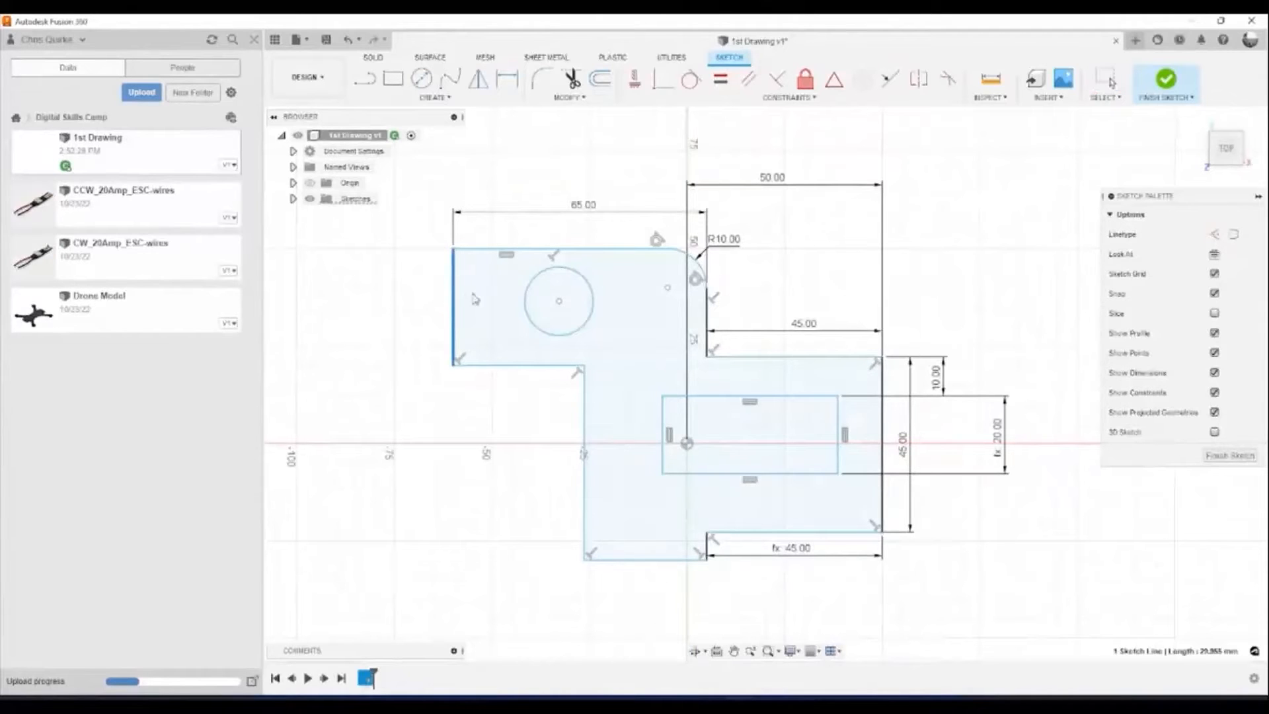
pyautogui.press('Escape')
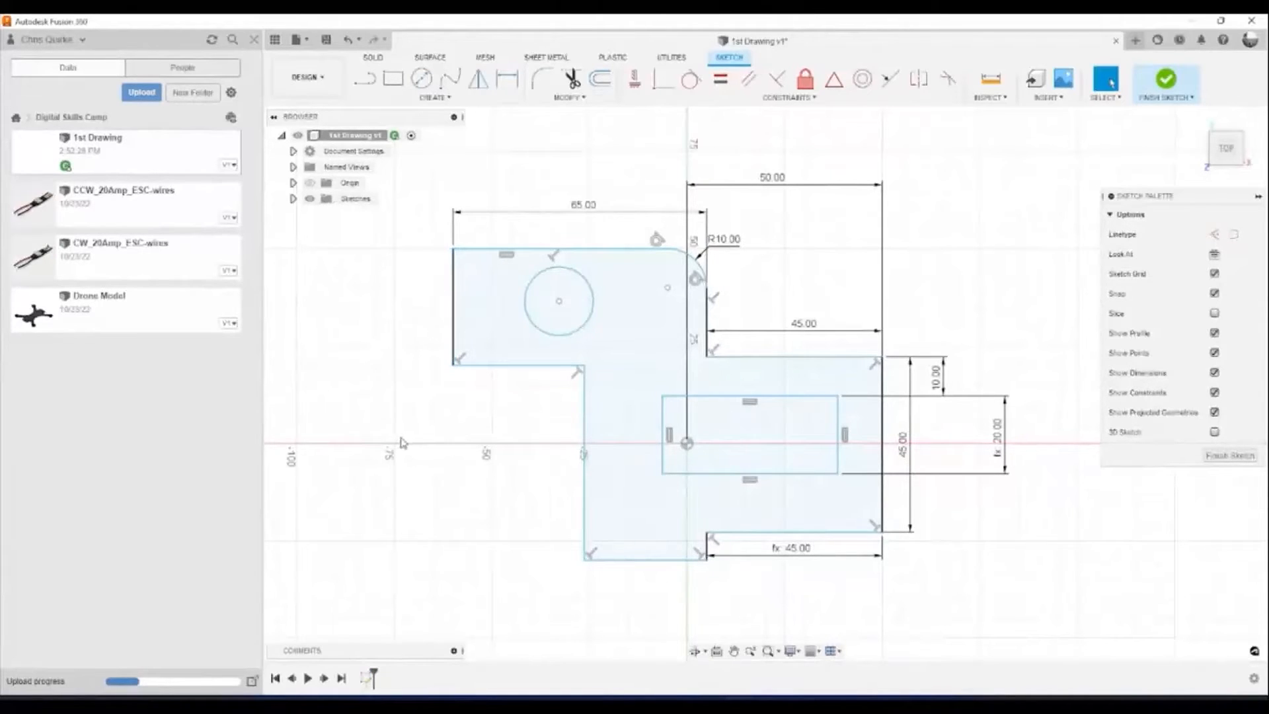
pyautogui.moveTo(533, 249); pyautogui.dragTo(534, 245)
pyautogui.press('Escape')
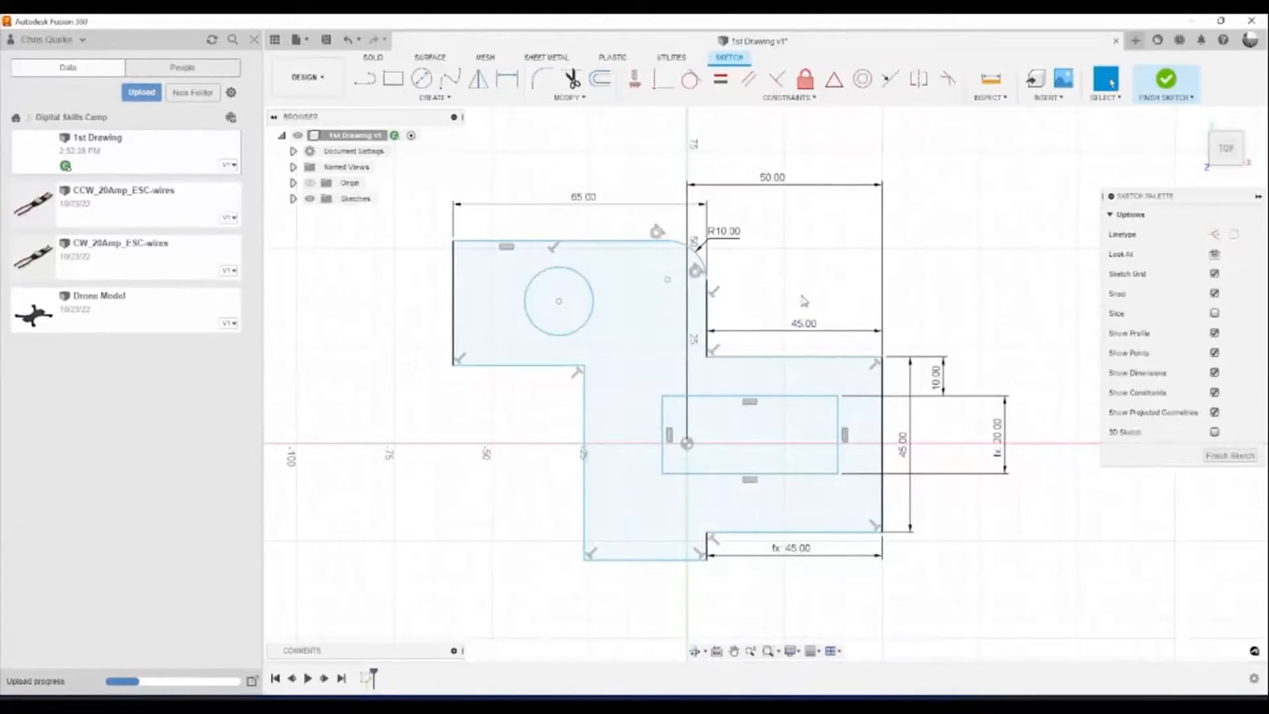
# Dimension the upper-left block's far-left vertical edge at 30 mm, and end the dimension command.
pyautogui.click(508, 81)
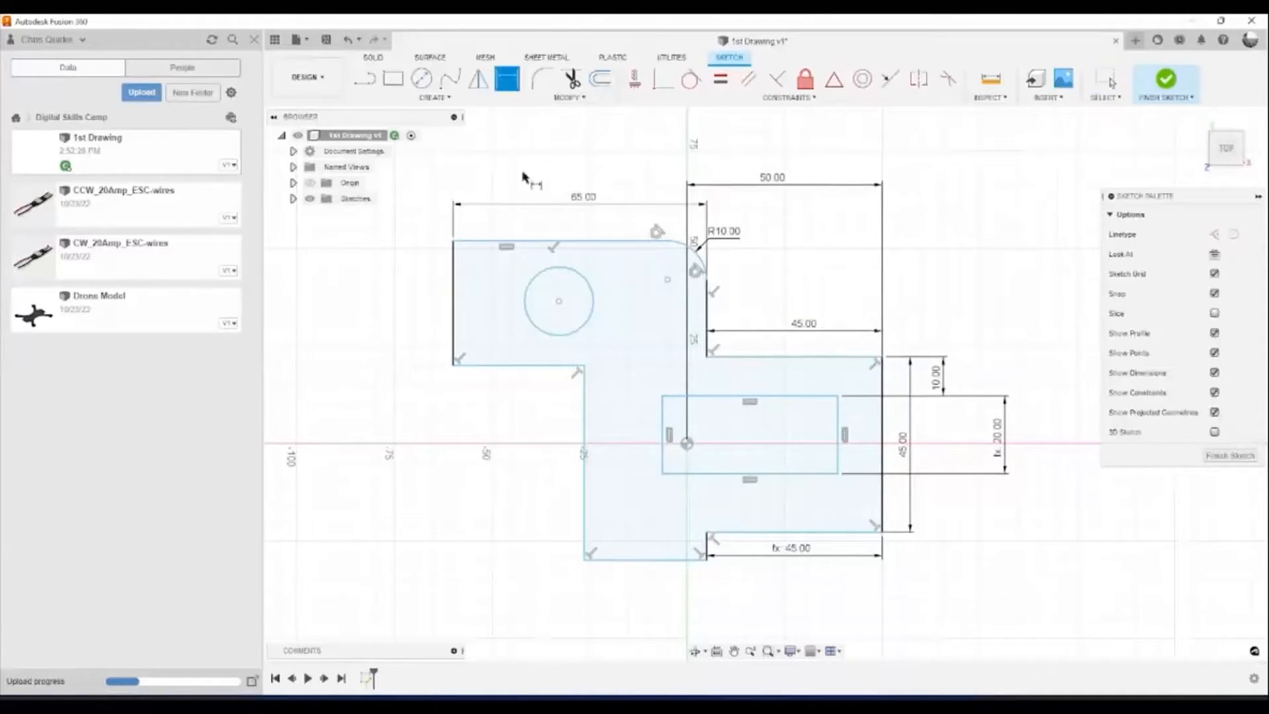
pyautogui.click(453, 274)
pyautogui.click(428, 291)
pyautogui.write('30')
pyautogui.press('Return')
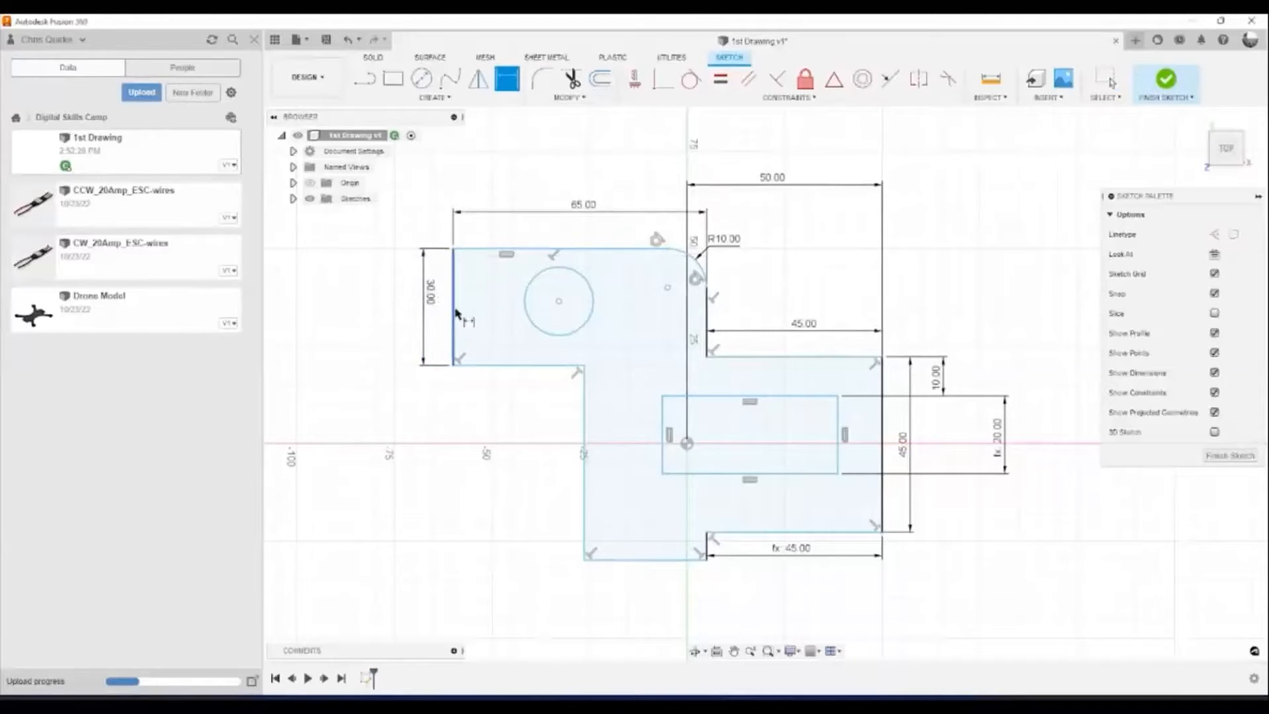
pyautogui.press('Escape')
# Dimension the lower block's outer vertical edge below the upper-left block at 50 mm, and end the dimension command.
pyautogui.click(507, 79)
pyautogui.click(584, 417)
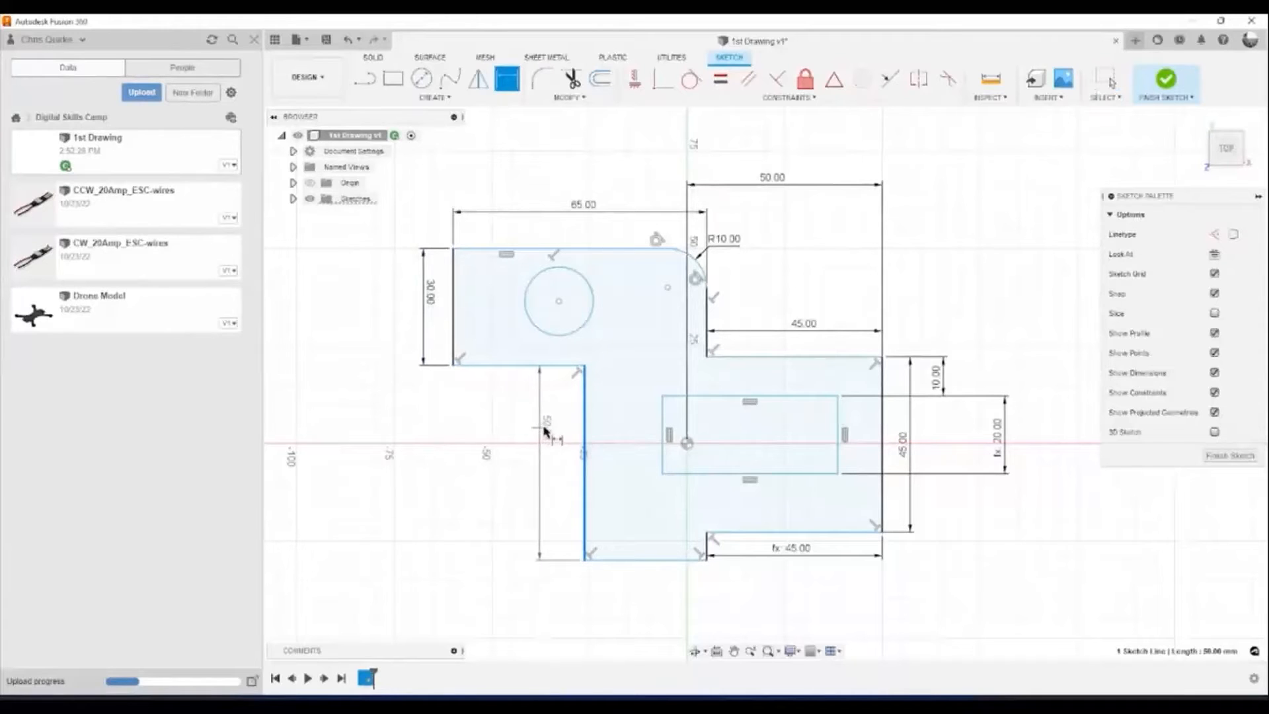
pyautogui.click(553, 430)
pyautogui.press('Escape')
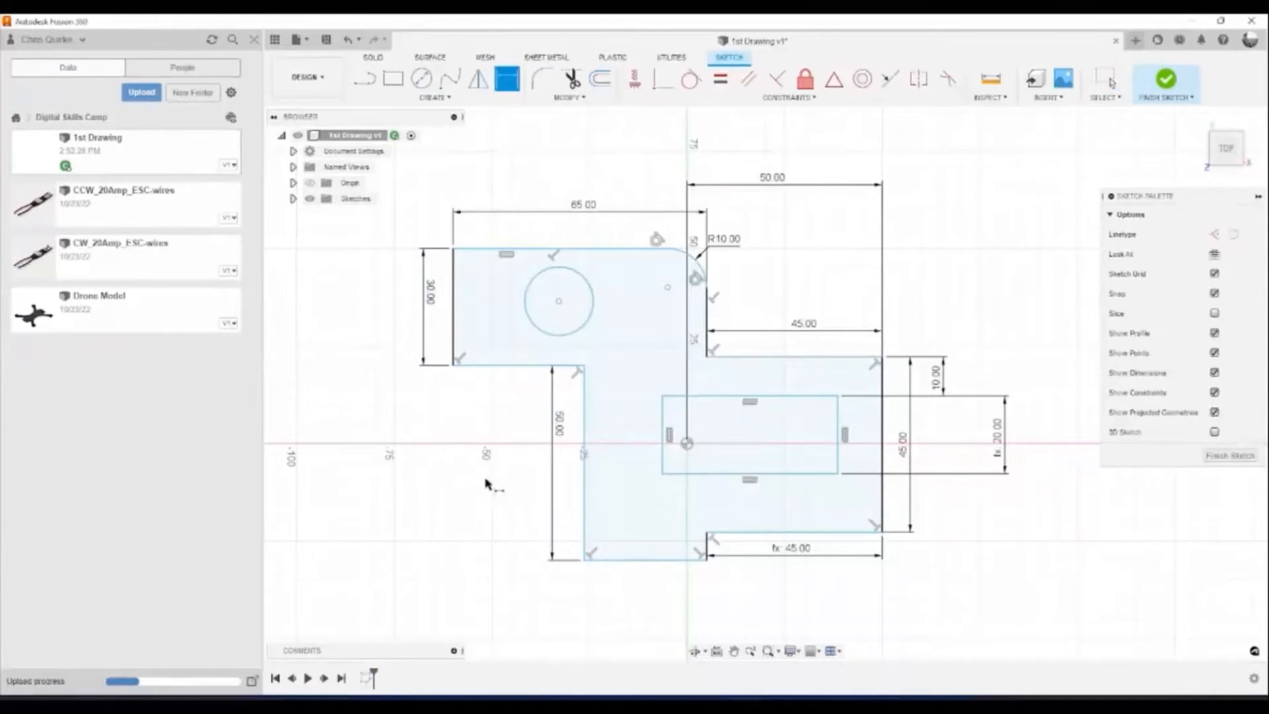
pyautogui.moveTo(489, 453); pyautogui.dragTo(505, 439, button='middle')
pyautogui.press('Escape')
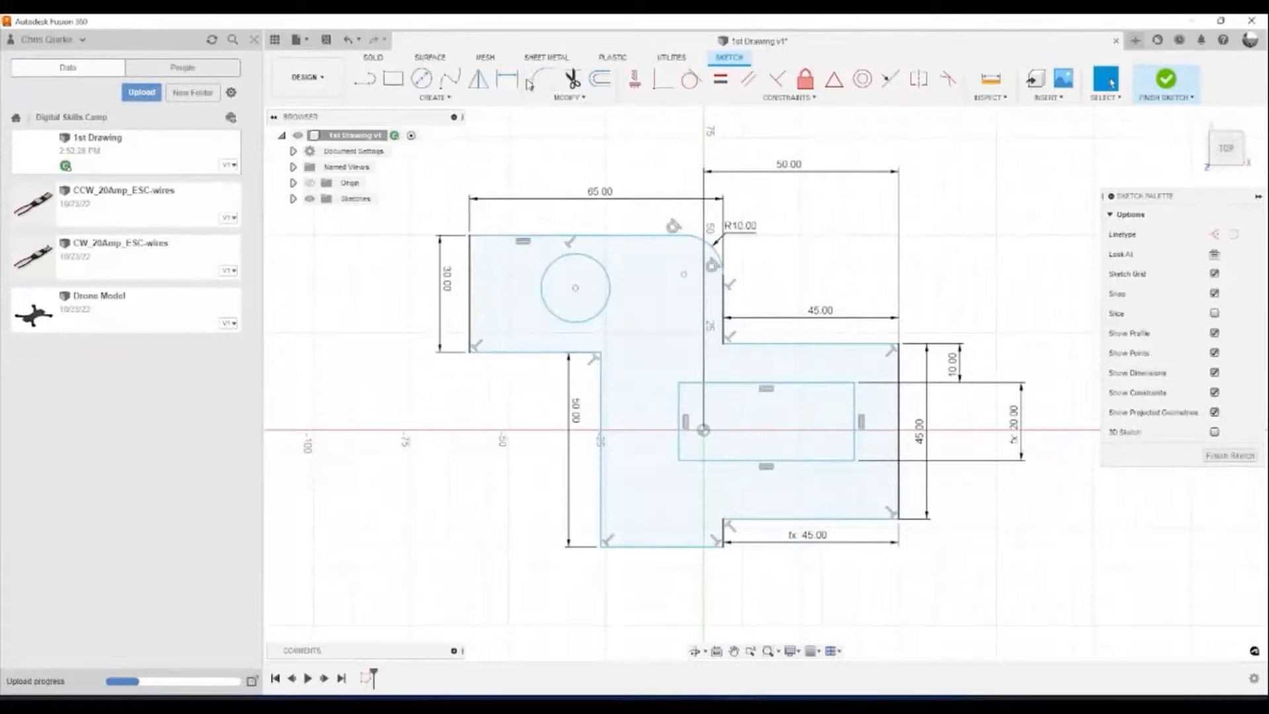
# Dimension the vertical distance from the origin to the upper-left block's top edge at 50 mm.
pyautogui.press('d')
pyautogui.click(631, 241)
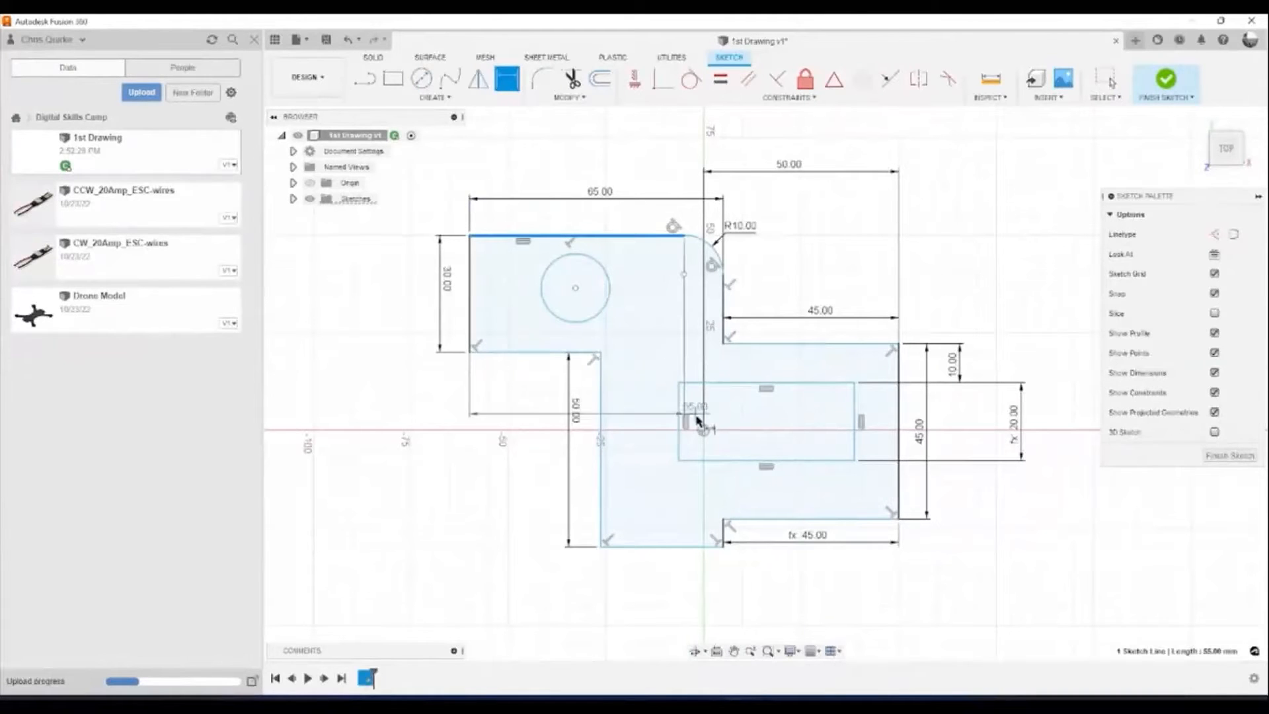
pyautogui.click(703, 429)
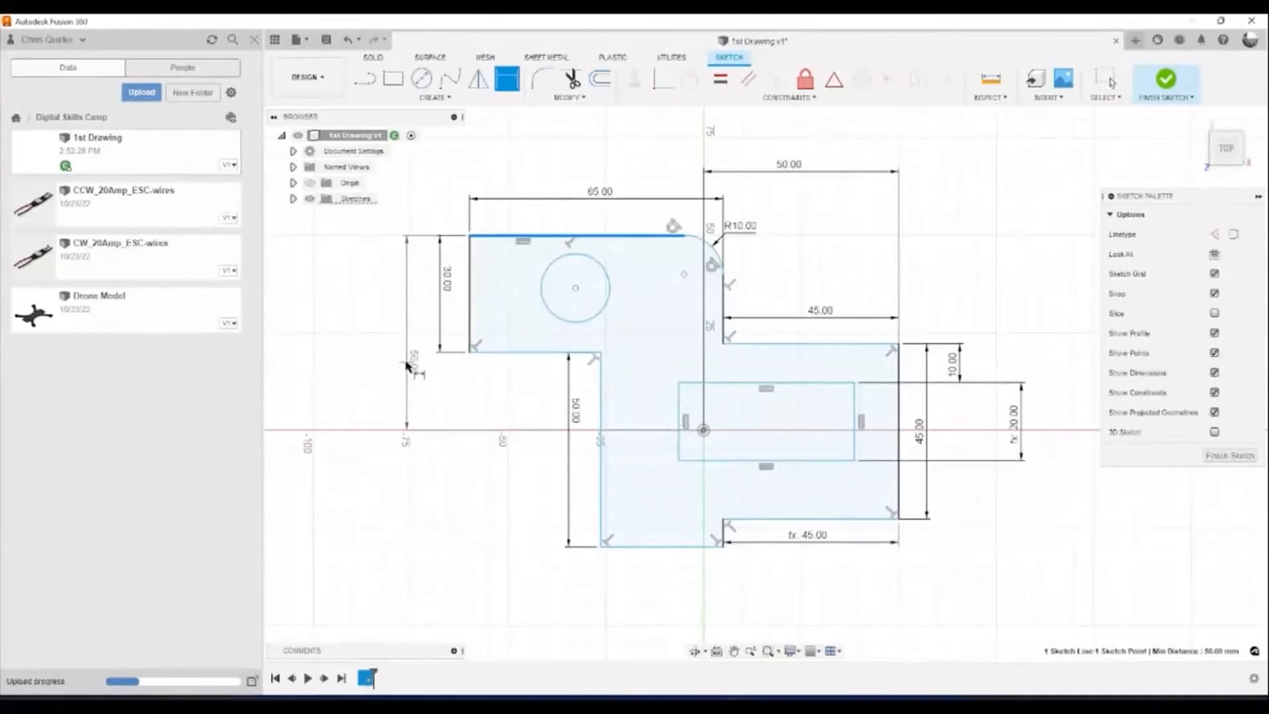
pyautogui.click(399, 360)
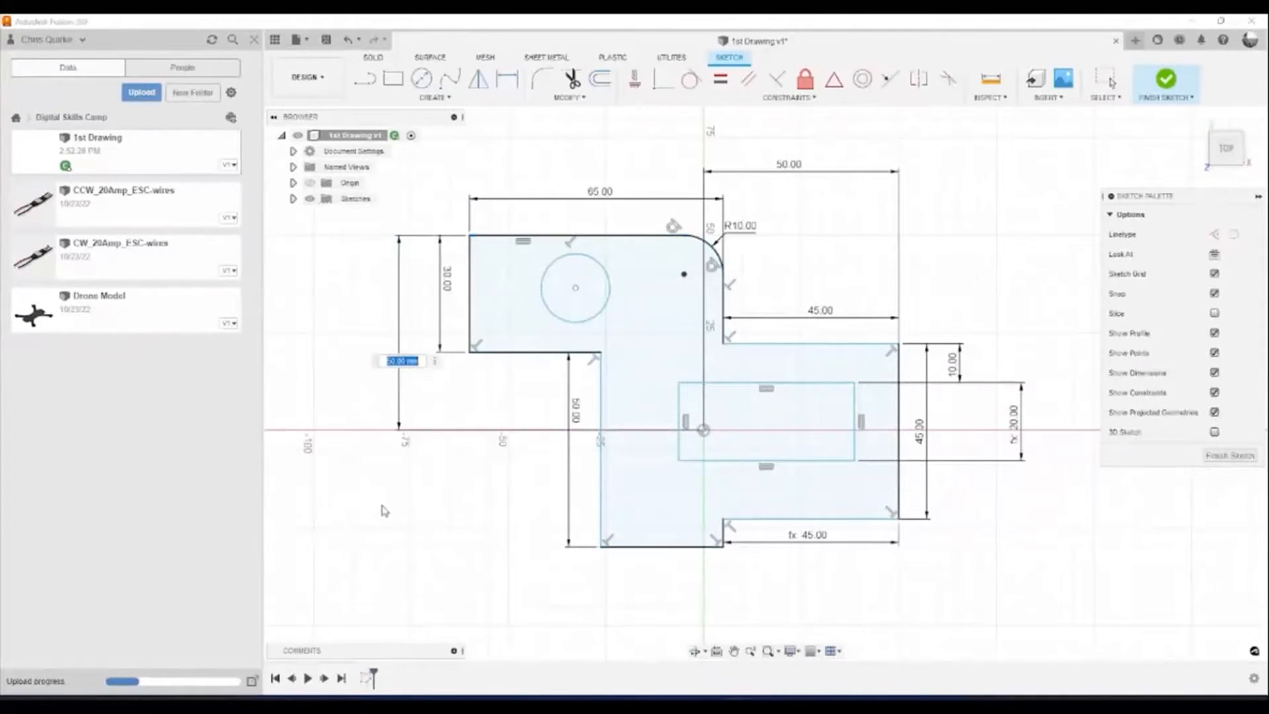
pyautogui.press('Return')
pyautogui.press('Escape')
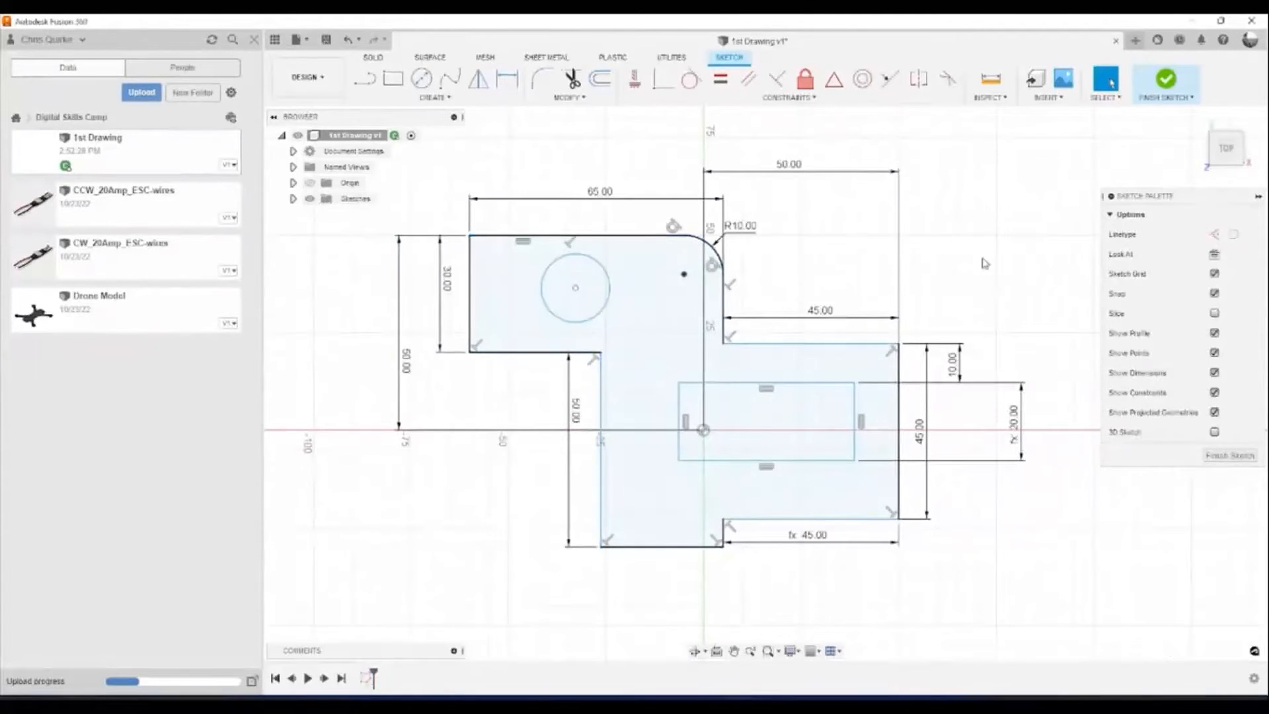
# Raise the right block slightly freehand, and dimension the short vertical edge between its lower edge and the profile's bottom edge at 10 mm.
pyautogui.moveTo(853, 342)
pyautogui.mouseDown()
pyautogui.moveTo(826, 354)
pyautogui.moveTo(824, 333)
pyautogui.mouseUp()
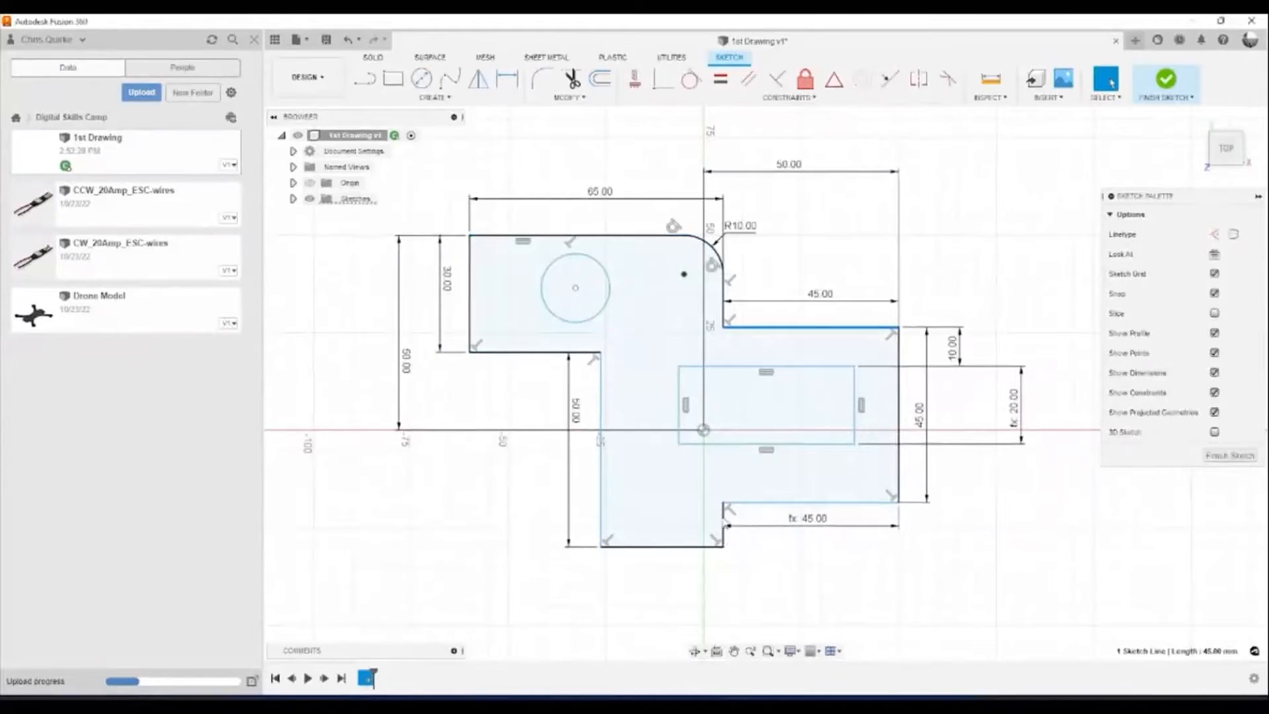
pyautogui.click(507, 79)
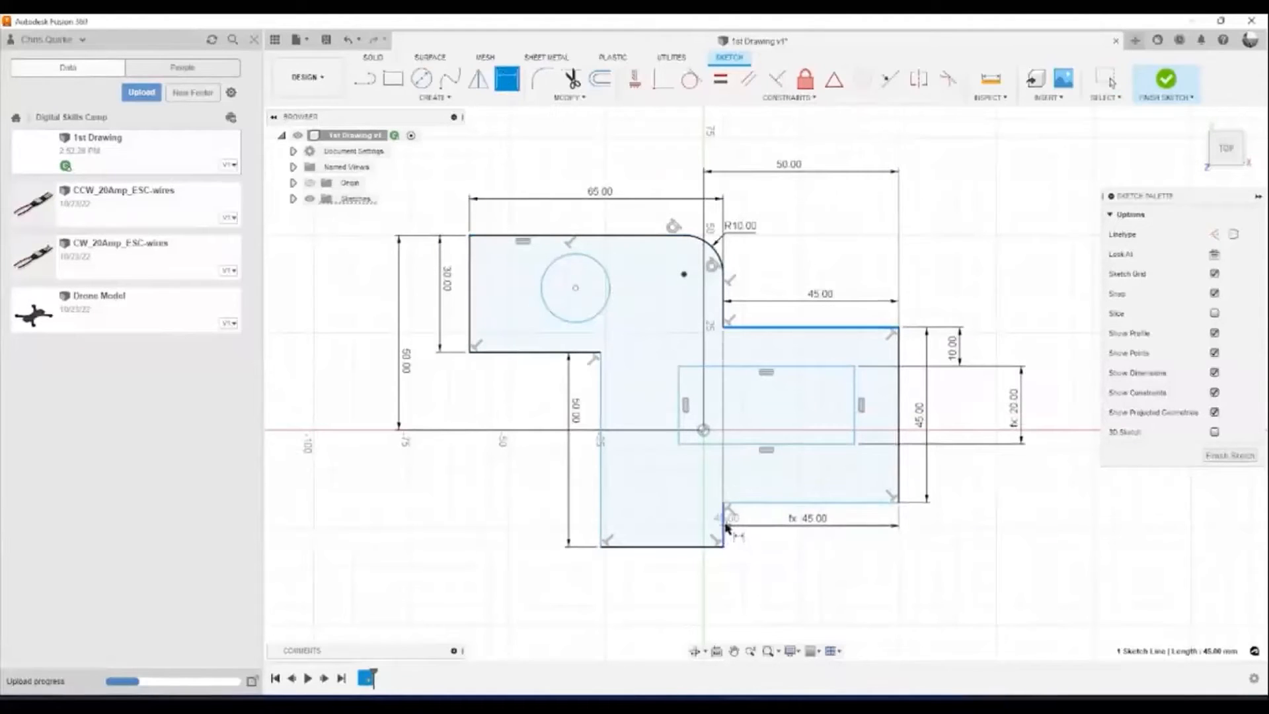
pyautogui.press('Escape')
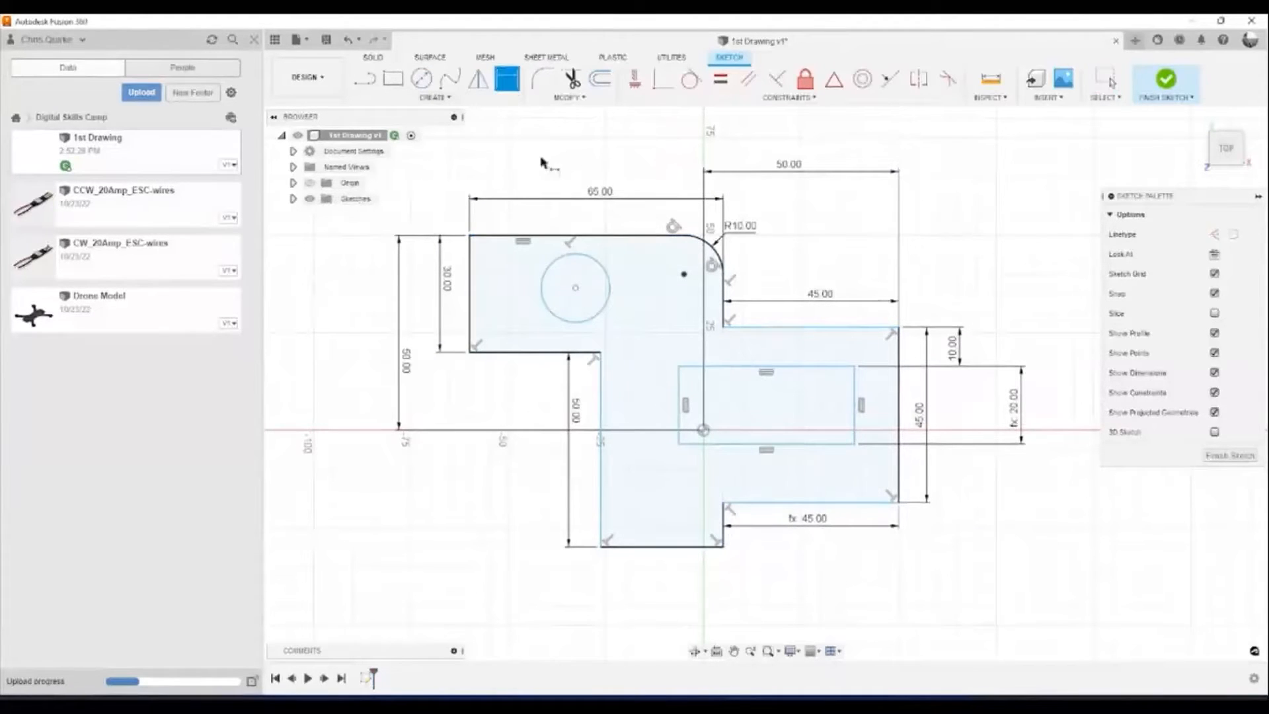
pyautogui.click(725, 519)
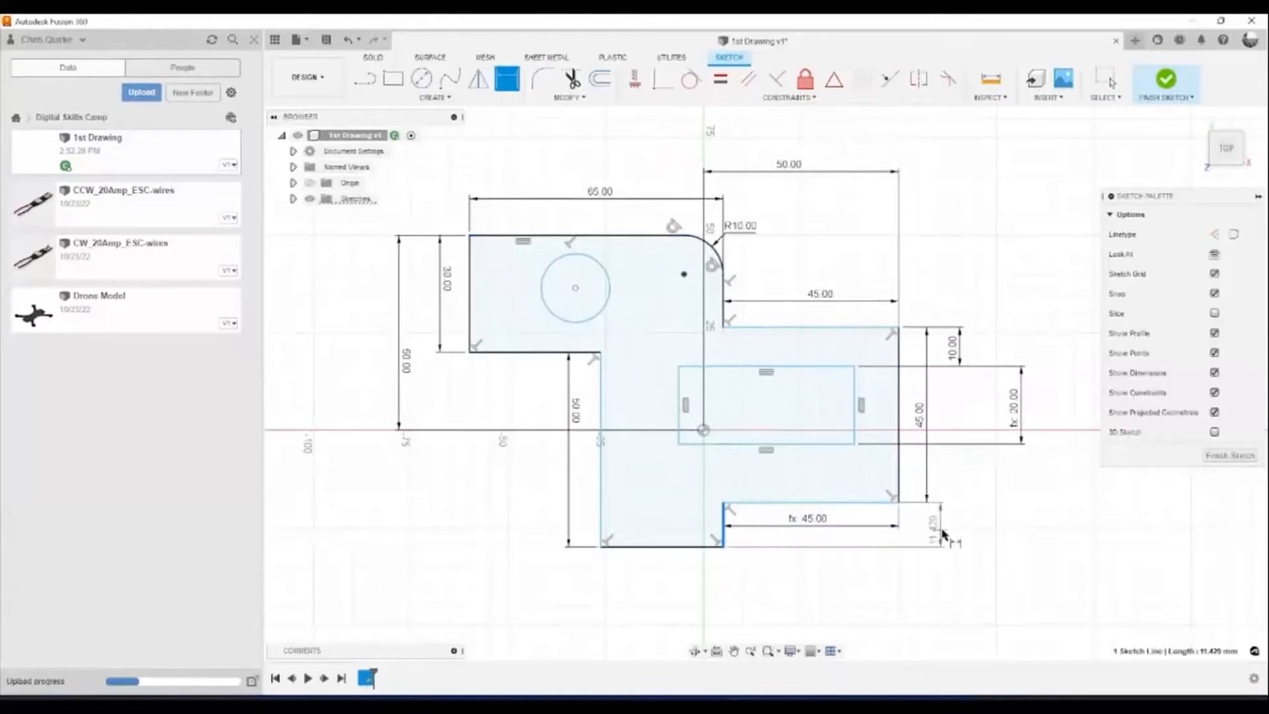
pyautogui.click(967, 526)
pyautogui.write('10')
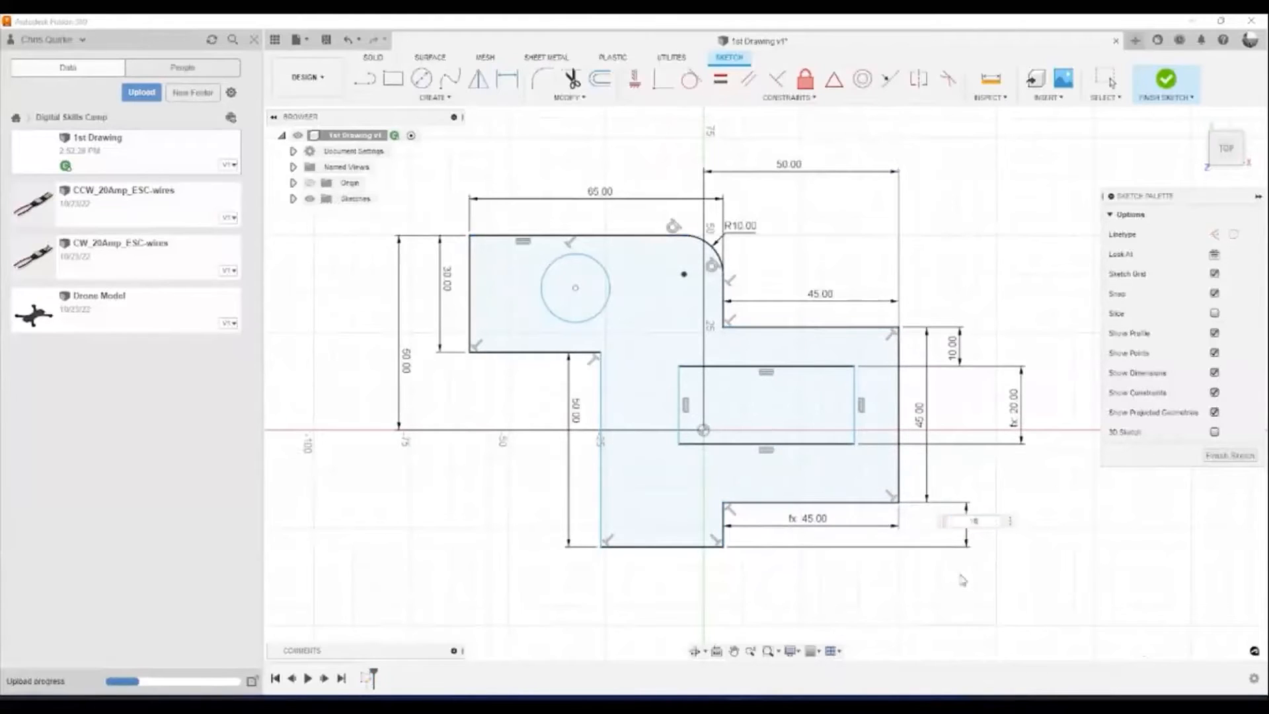
pyautogui.press('Return')
pyautogui.press('Escape')
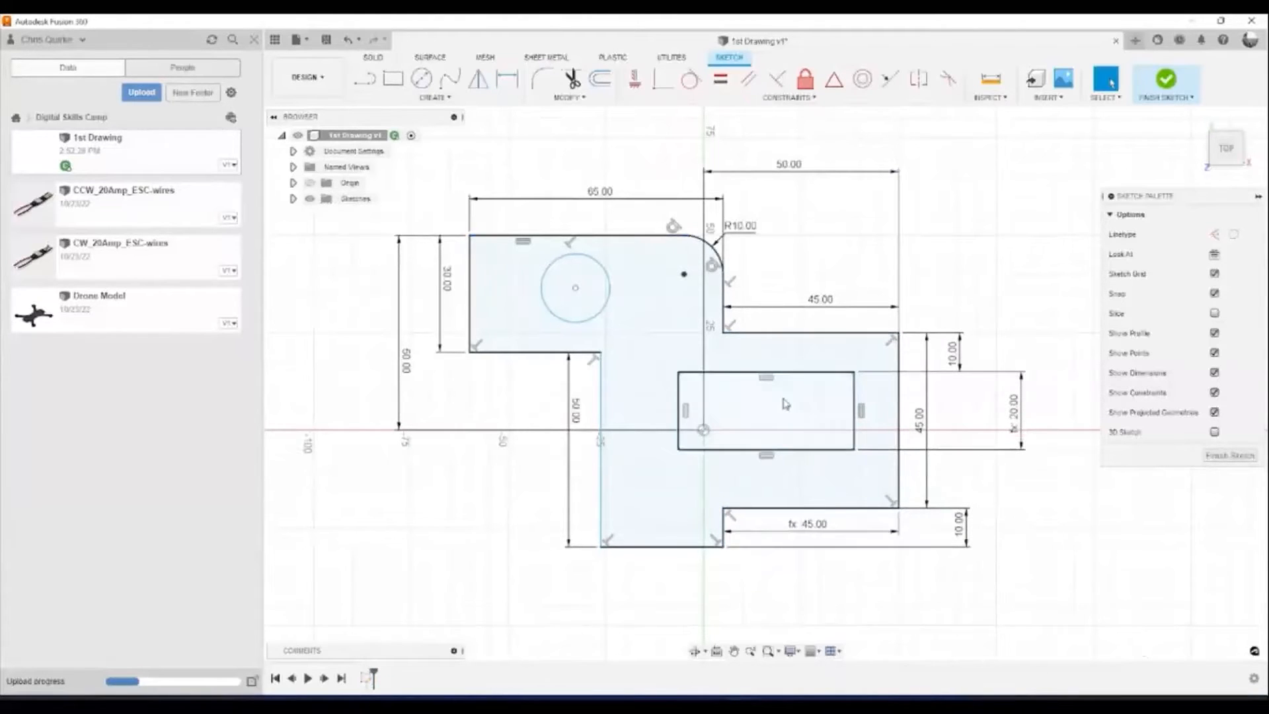
# Narrow the inner rectangle freehand to about 41 mm by moving both vertical sides inward, and clear the selection.
pyautogui.click(803, 330)
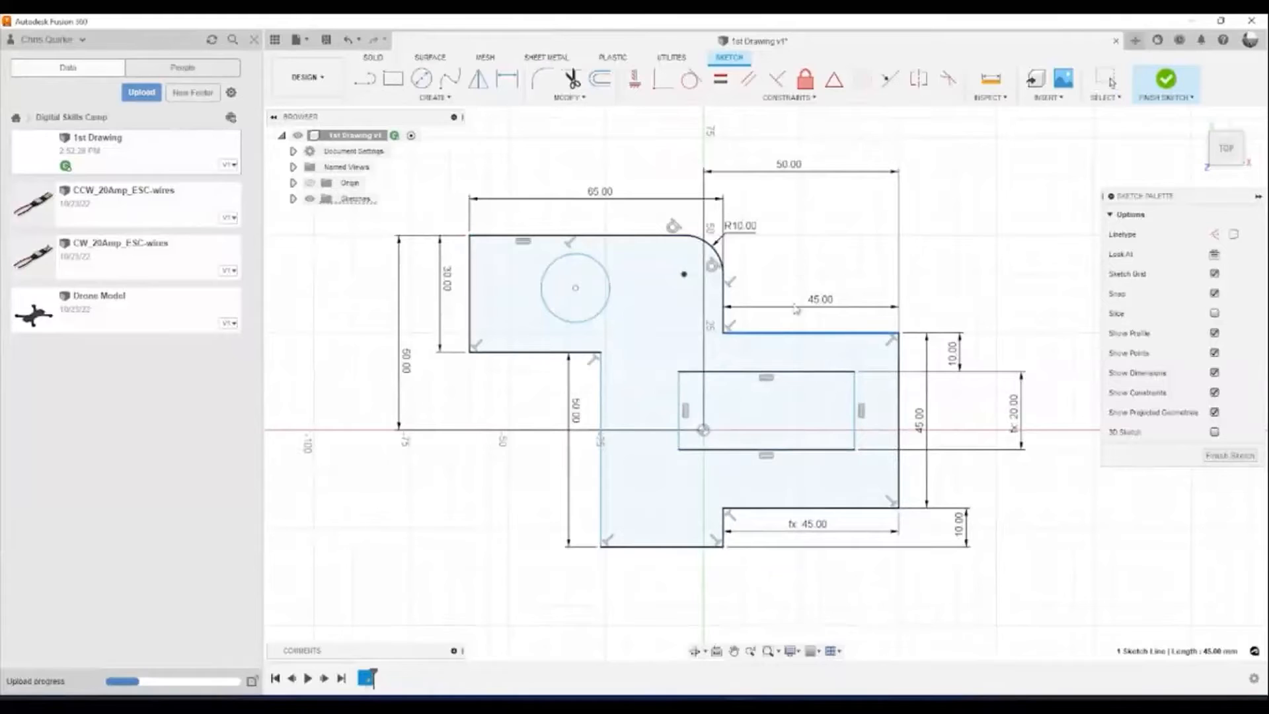
pyautogui.click(898, 370)
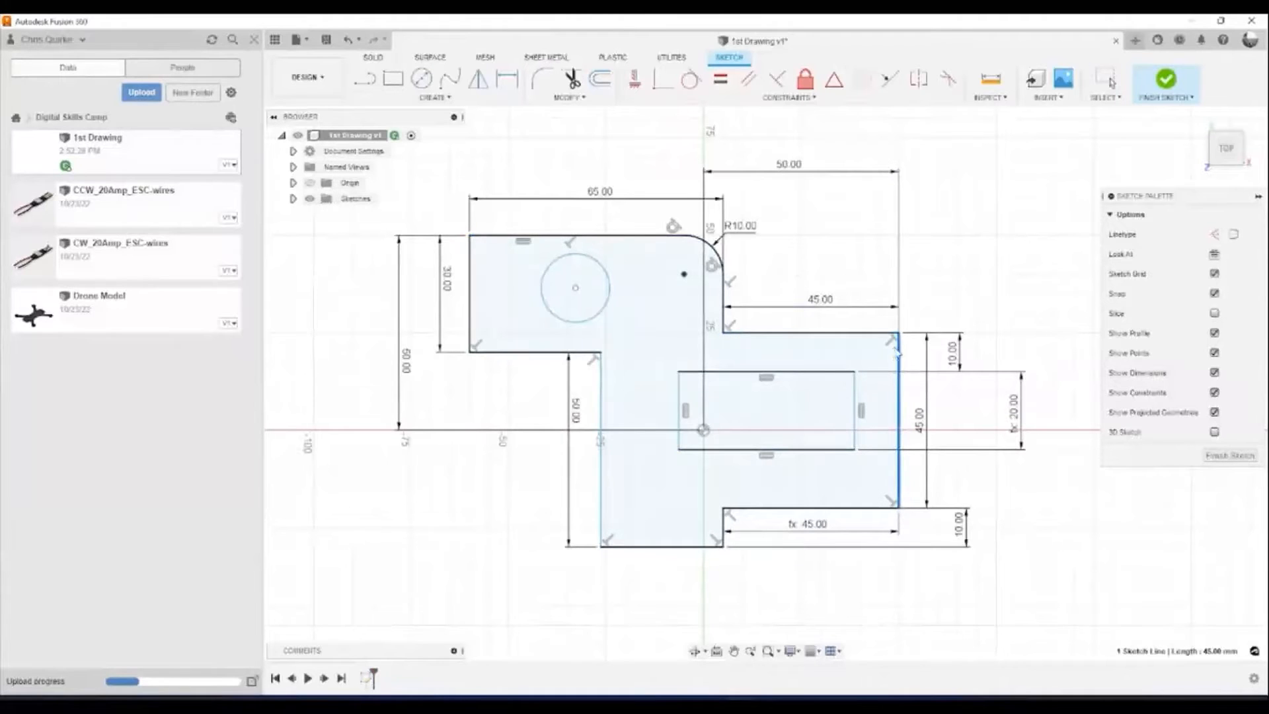
pyautogui.press('Escape')
pyautogui.moveTo(857, 398); pyautogui.dragTo(844, 399)
pyautogui.moveTo(681, 394); pyautogui.dragTo(684, 395)
pyautogui.click(881, 282)
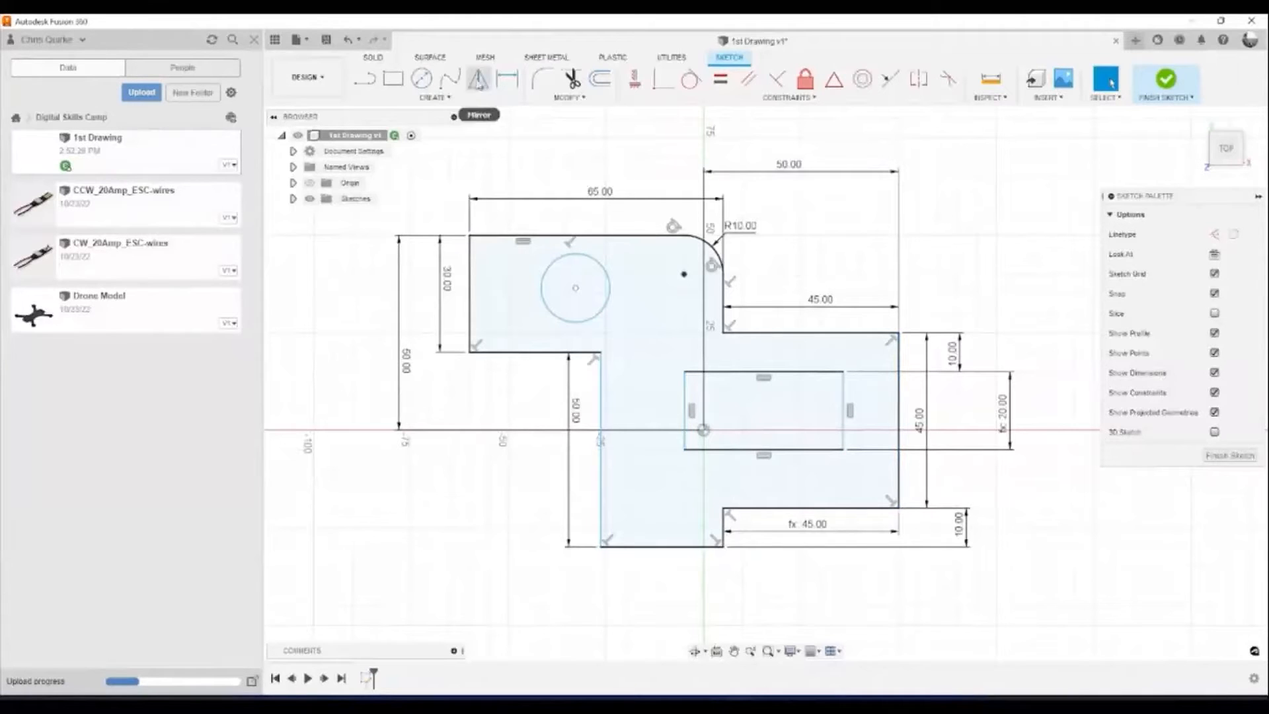
# Dimension the horizontal distance between the inner rectangle's two vertical sides at 40 mm.
pyautogui.click(507, 78)
pyautogui.click(685, 392)
pyautogui.click(844, 401)
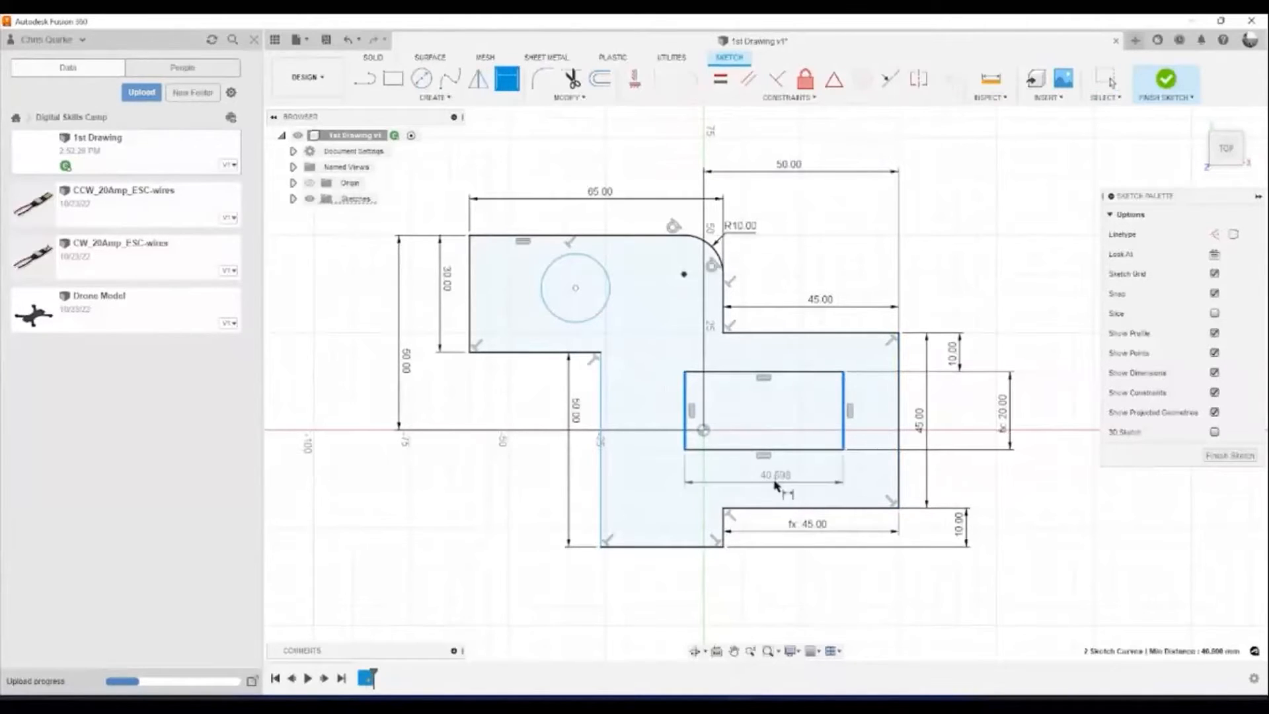
pyautogui.click(778, 479)
pyautogui.press('Return')
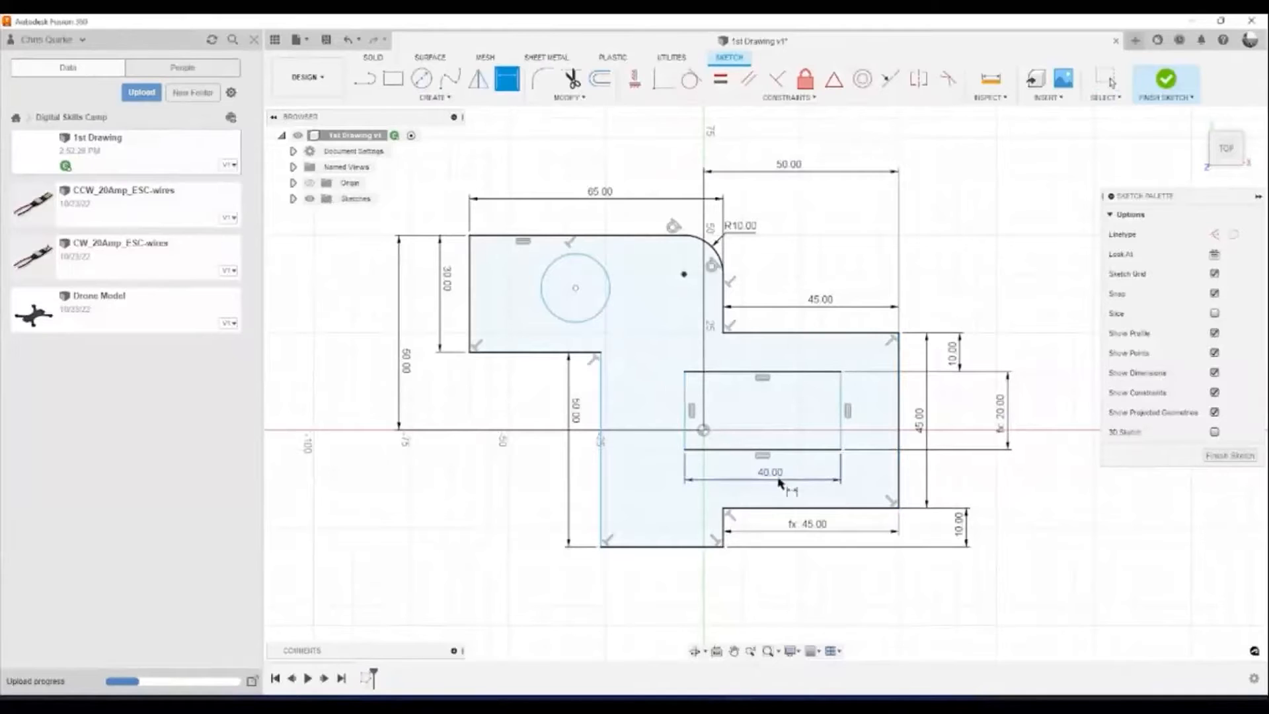
# Dimension the gap between the inner rectangle and the right block's outer edge, linking it to the 10 mm gap above the rectangle.
pyautogui.click(842, 400)
pyautogui.click(899, 401)
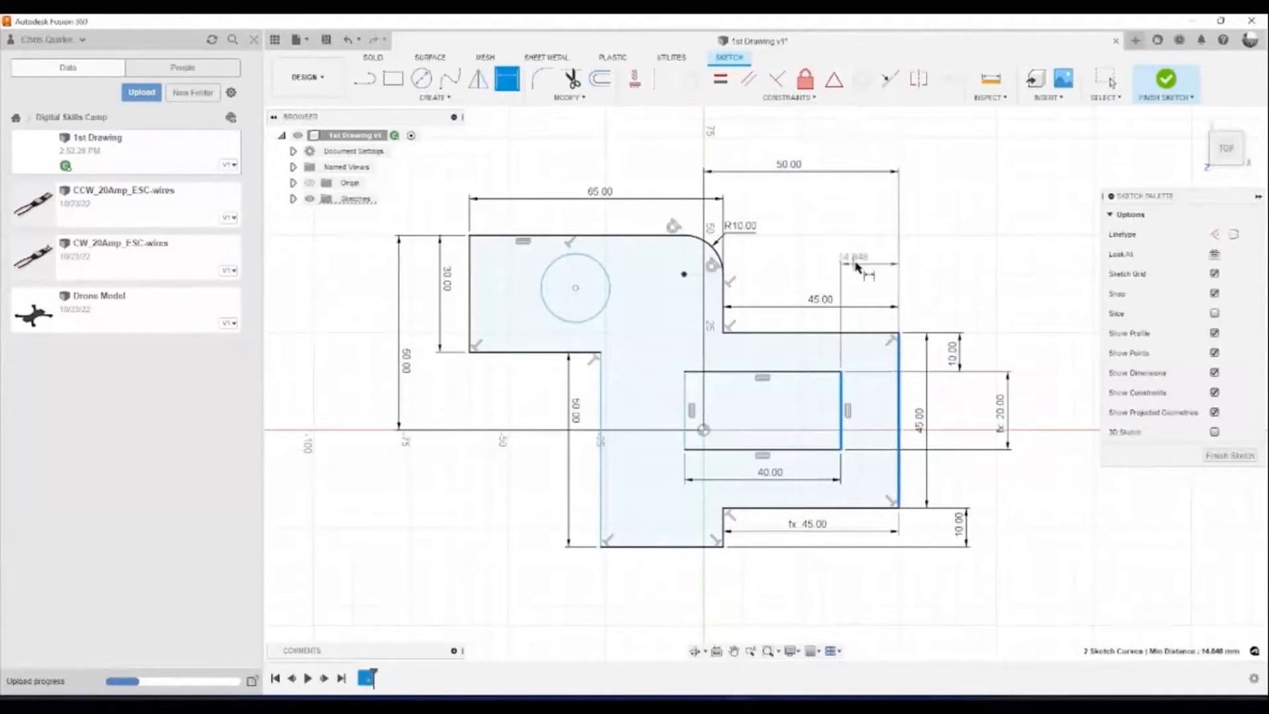
pyautogui.click(871, 270)
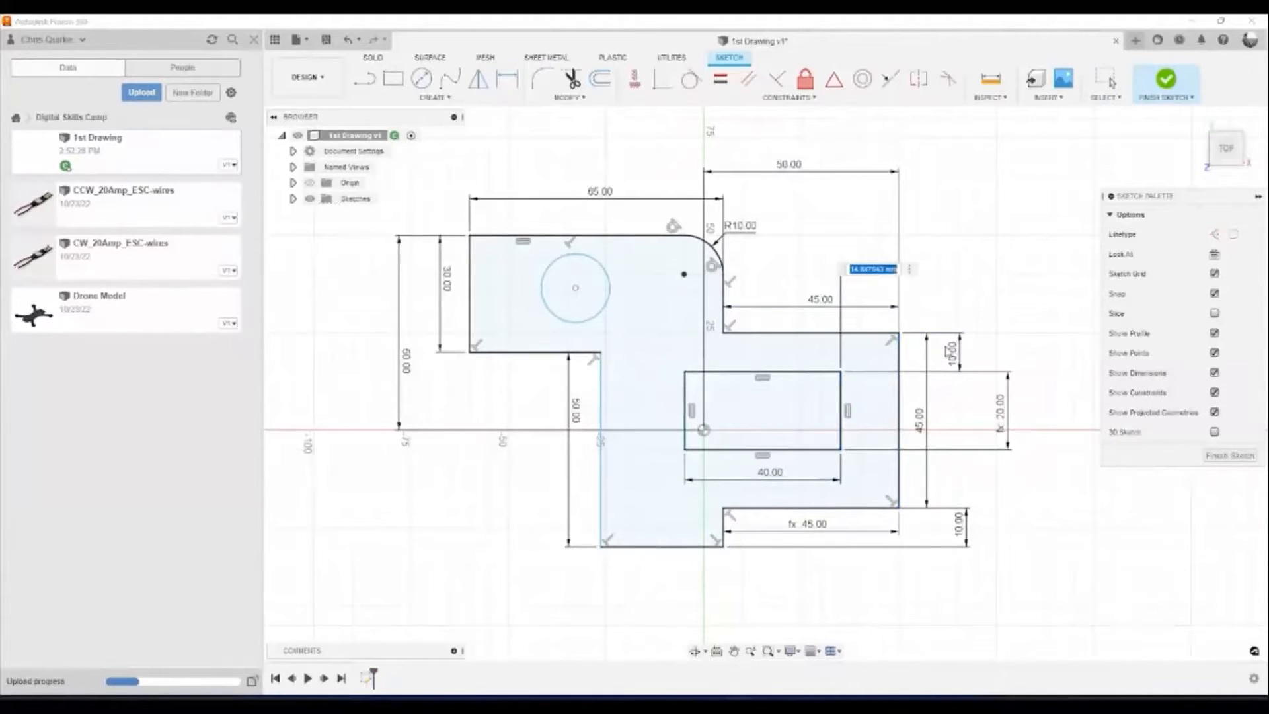
pyautogui.click(950, 352)
pyautogui.press('Return')
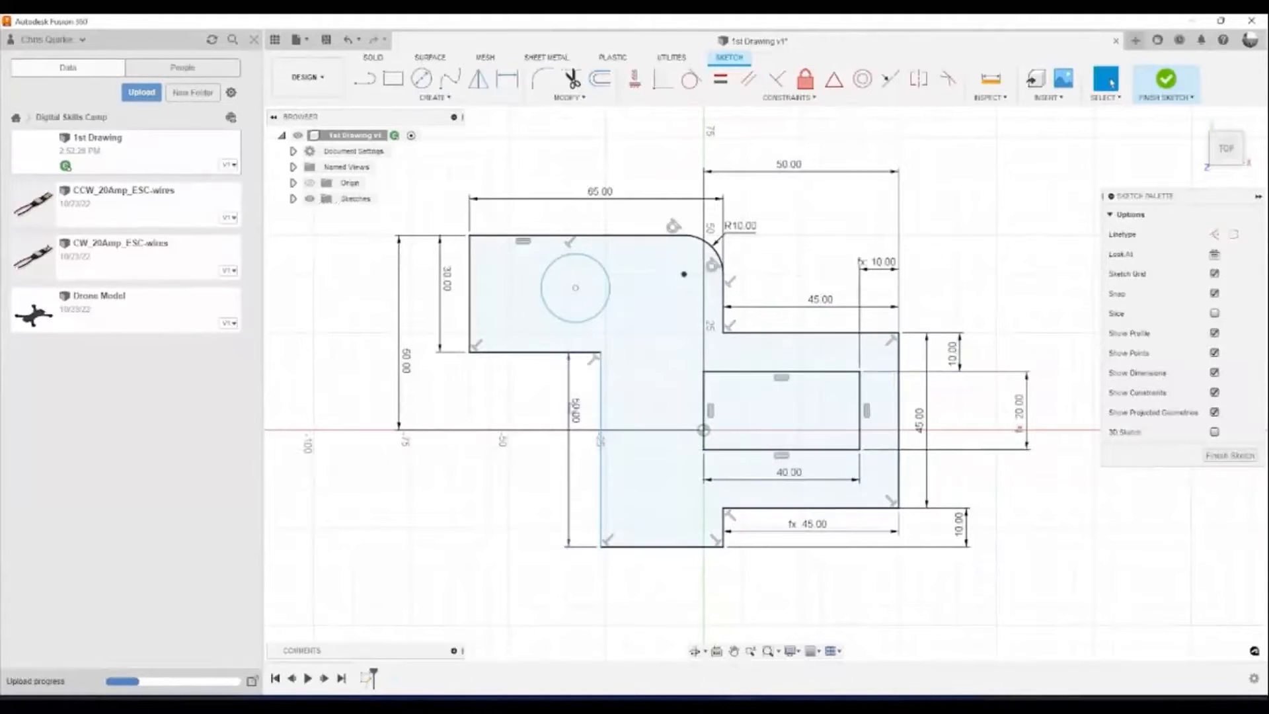
# Shrink the circle in the upper-left block freehand, and dimension its diameter at 15 mm.
pyautogui.moveTo(608, 288)
pyautogui.mouseDown()
pyautogui.moveTo(637, 306)
pyautogui.moveTo(603, 302)
pyautogui.mouseUp()
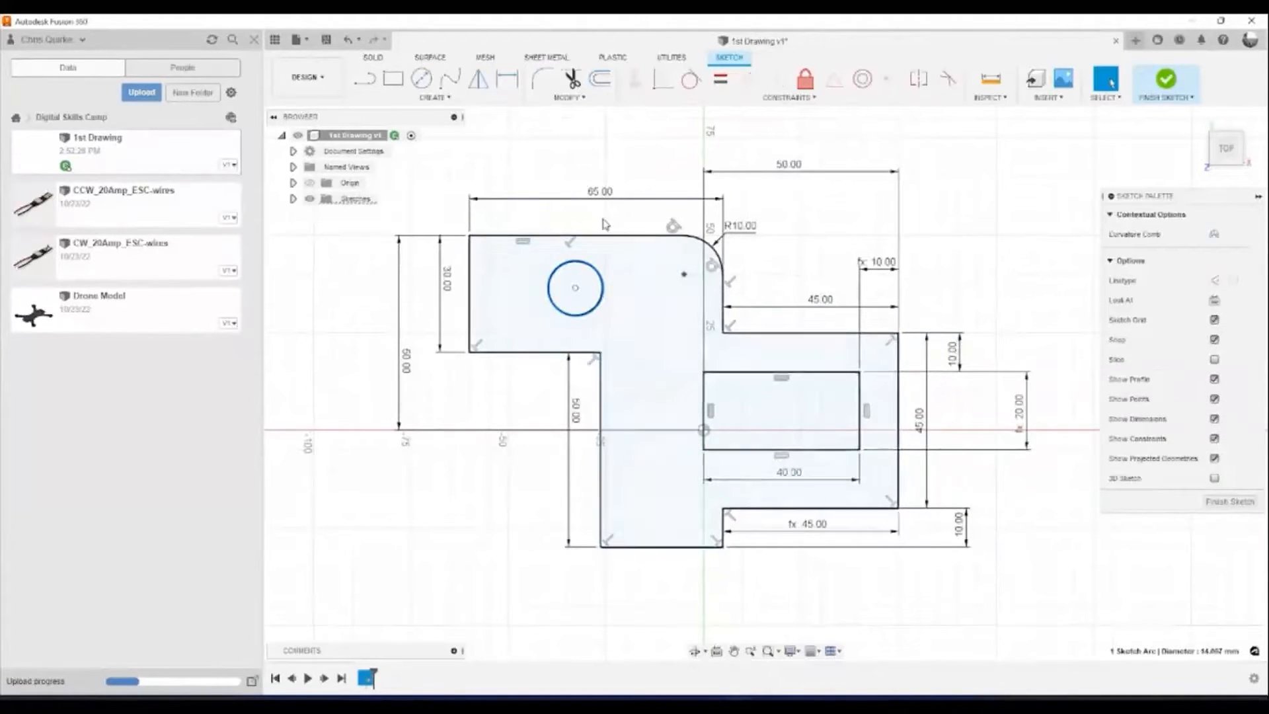
pyautogui.click(507, 80)
pyautogui.click(595, 268)
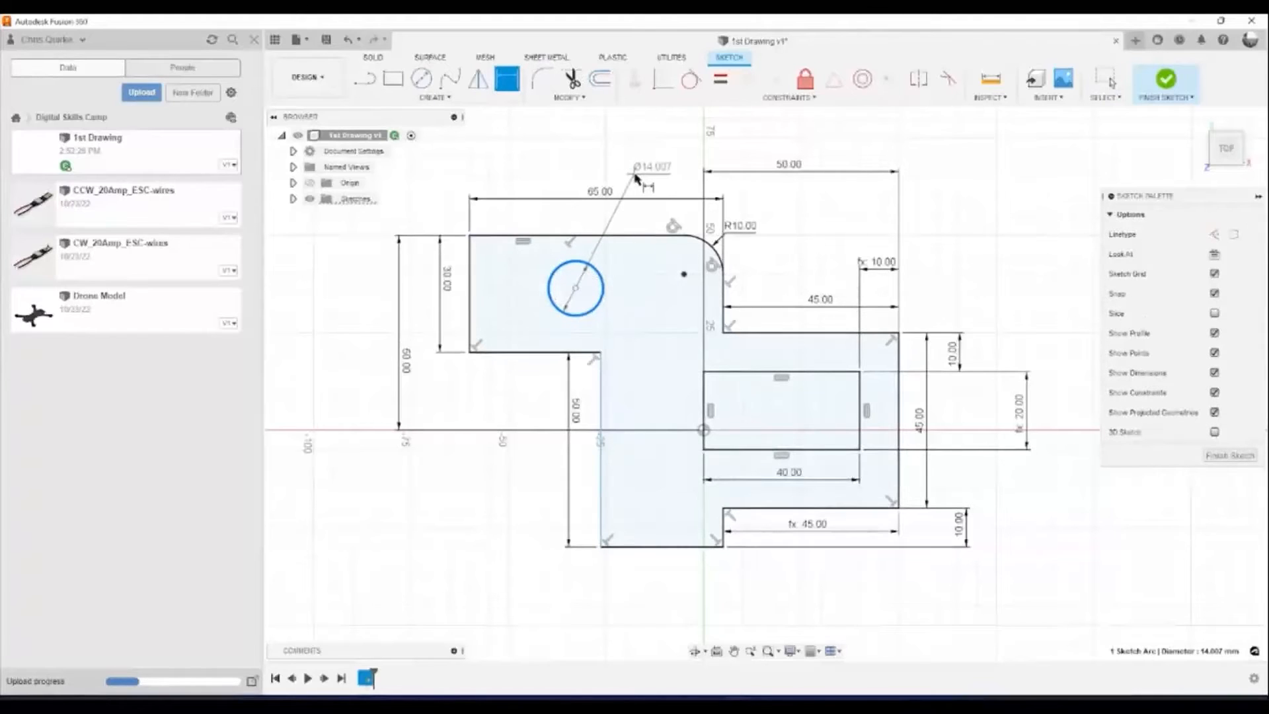
pyautogui.click(632, 182)
pyautogui.write('15')
pyautogui.press('Return')
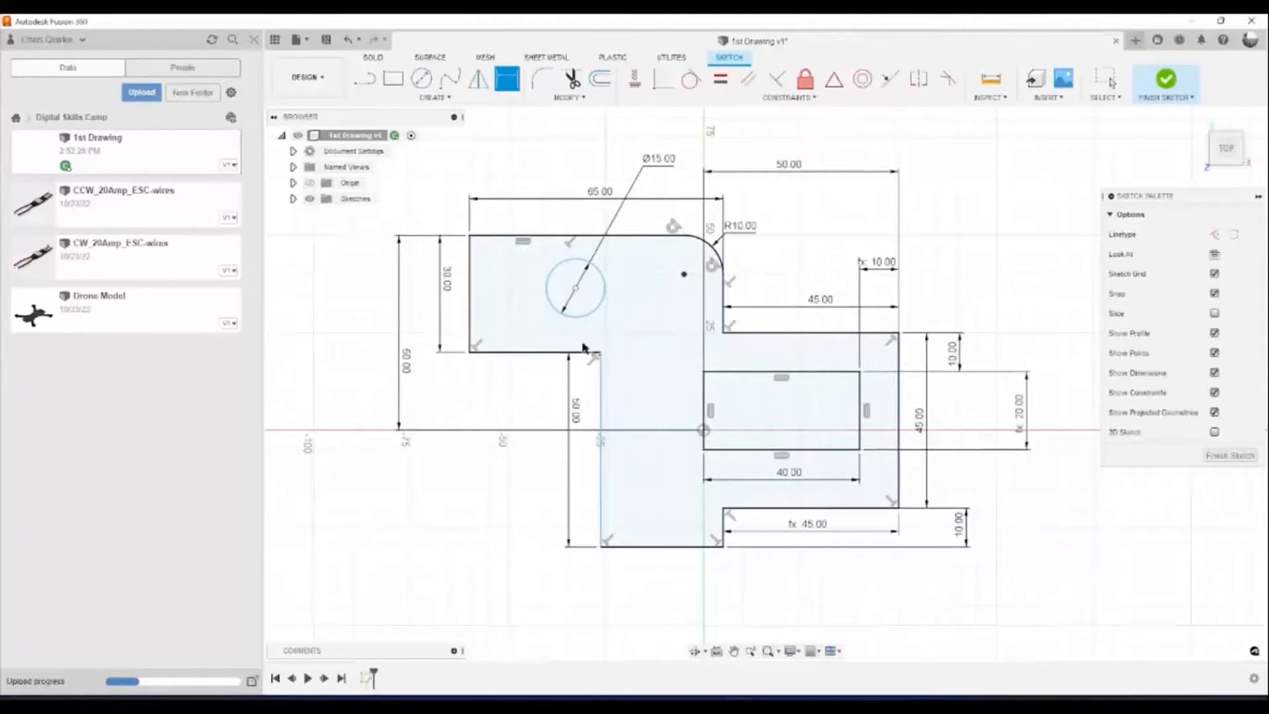
pyautogui.press('Escape')
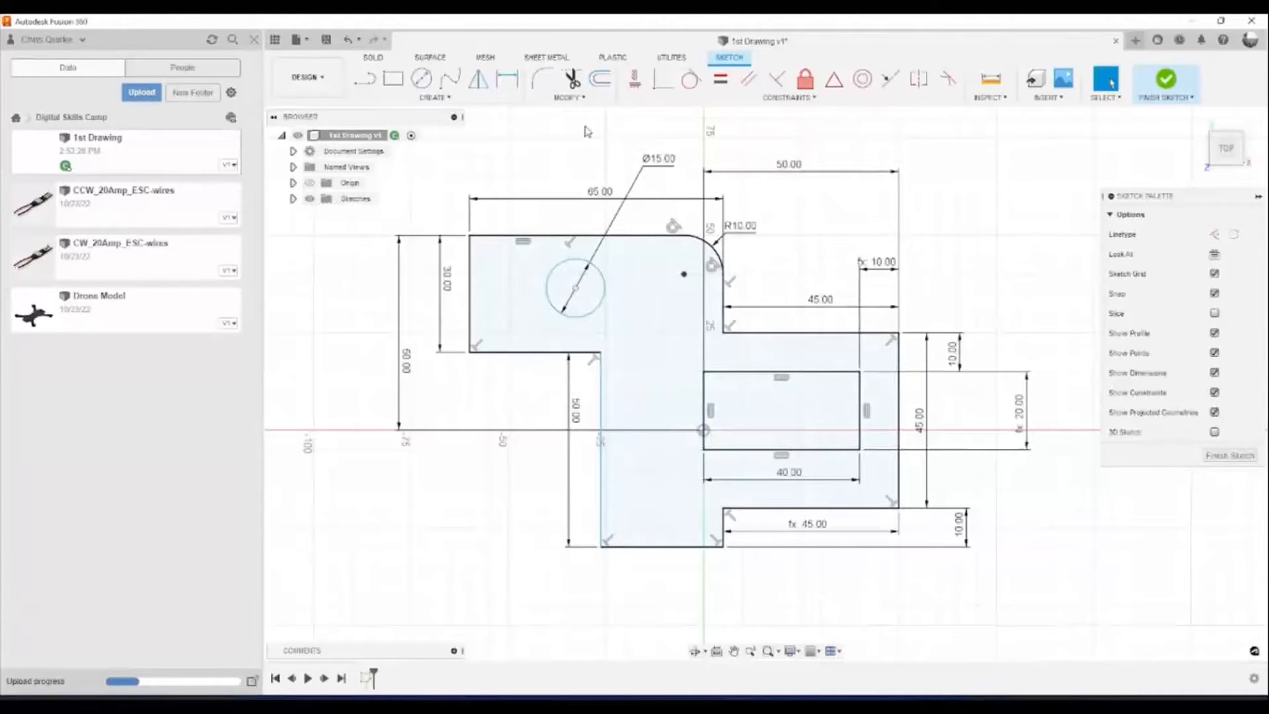
# Shift the circle slightly freehand within the upper-left block, and clear the selection.
pyautogui.moveTo(606, 291); pyautogui.dragTo(608, 293)
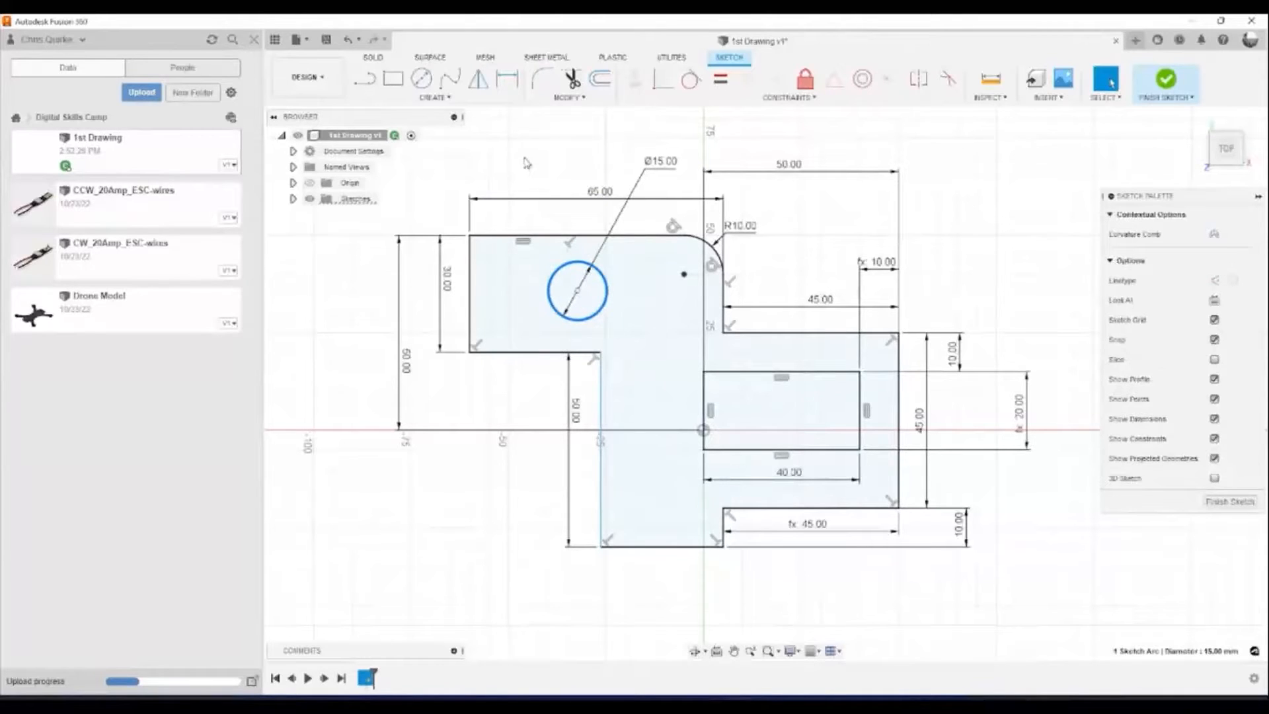
pyautogui.click(507, 79)
pyautogui.press('Escape')
pyautogui.press('Escape')
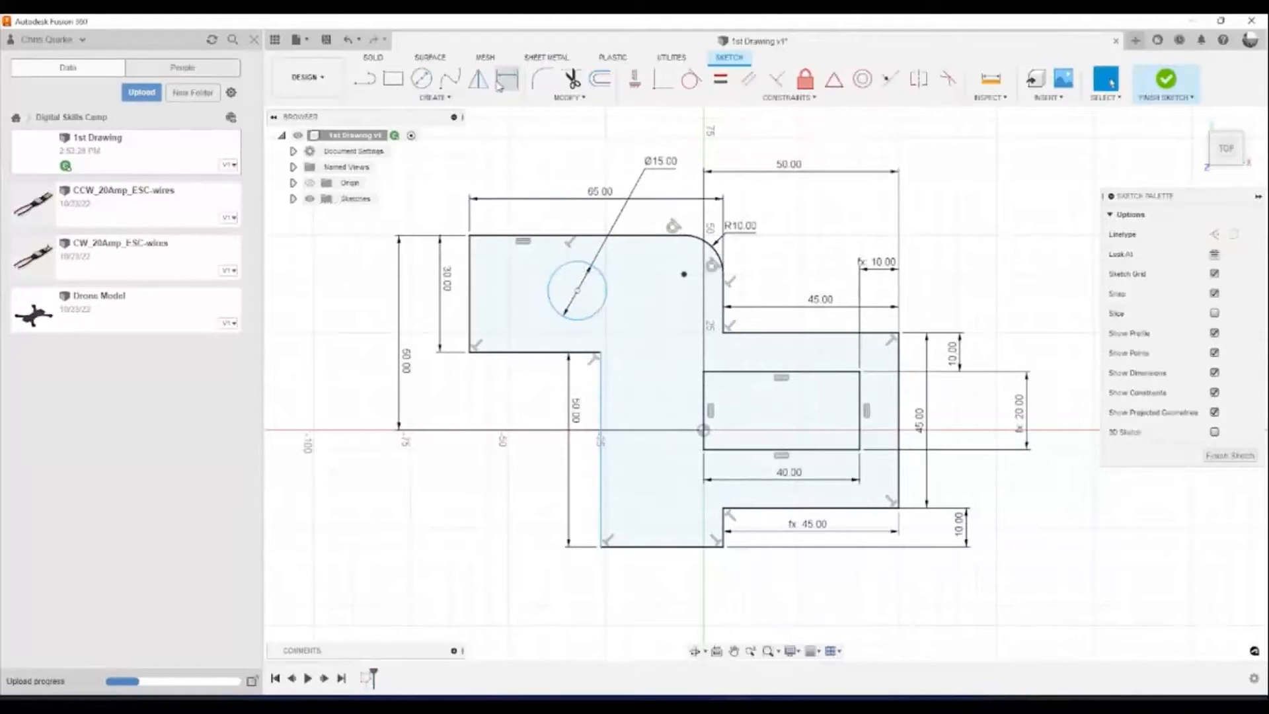
# Dimension the vertical distance from the circle's centre to the upper-left block's top edge at 15 mm.
pyautogui.click(501, 82)
pyautogui.click(576, 292)
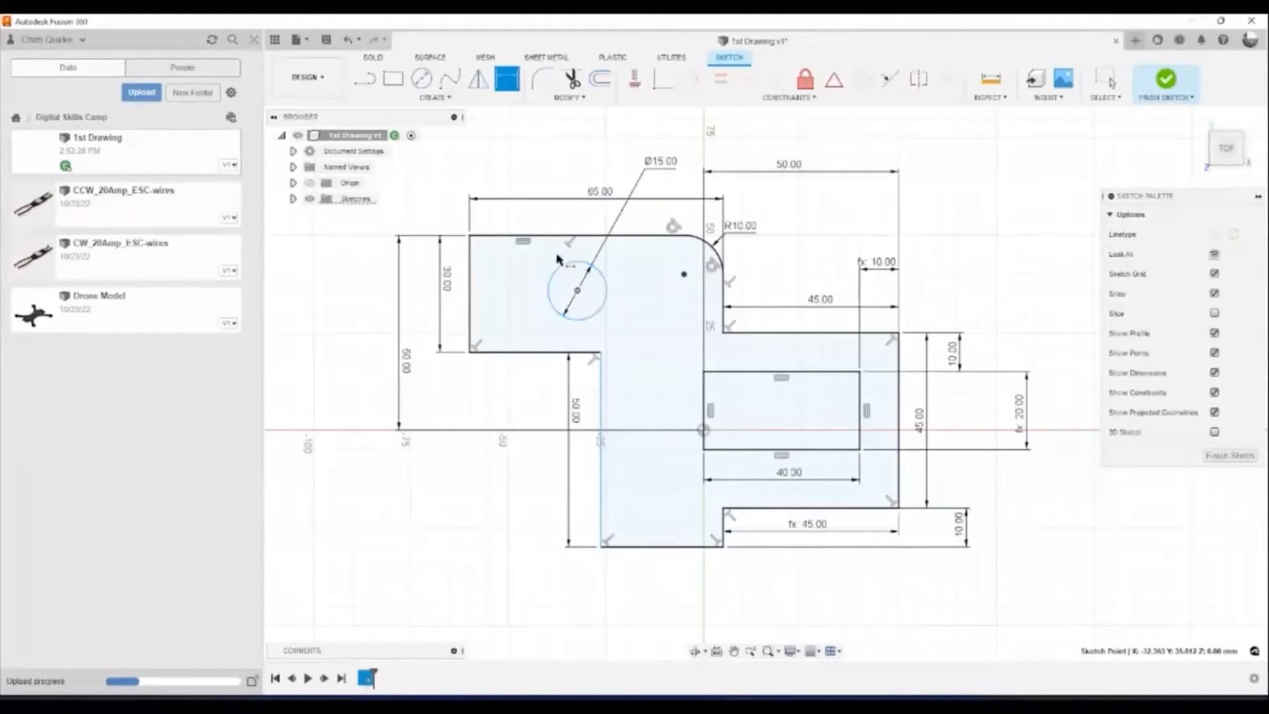
pyautogui.click(553, 238)
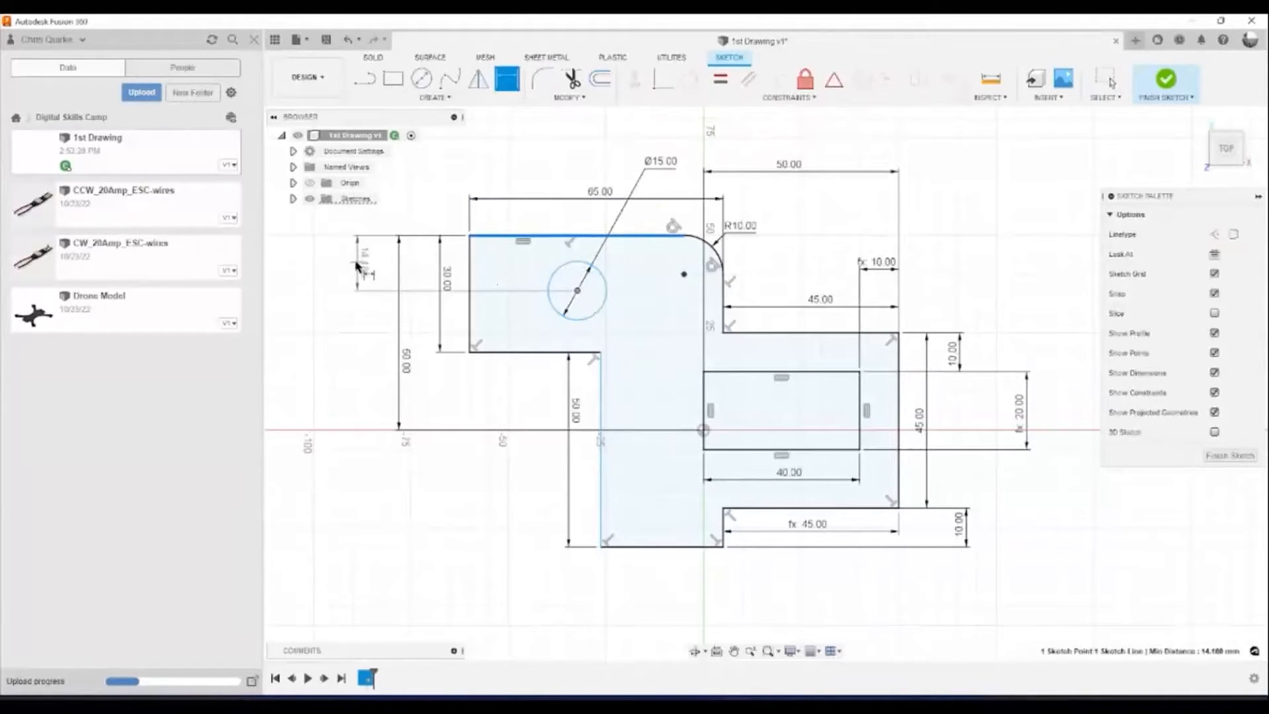
pyautogui.click(355, 285)
pyautogui.write('15')
pyautogui.press('Return')
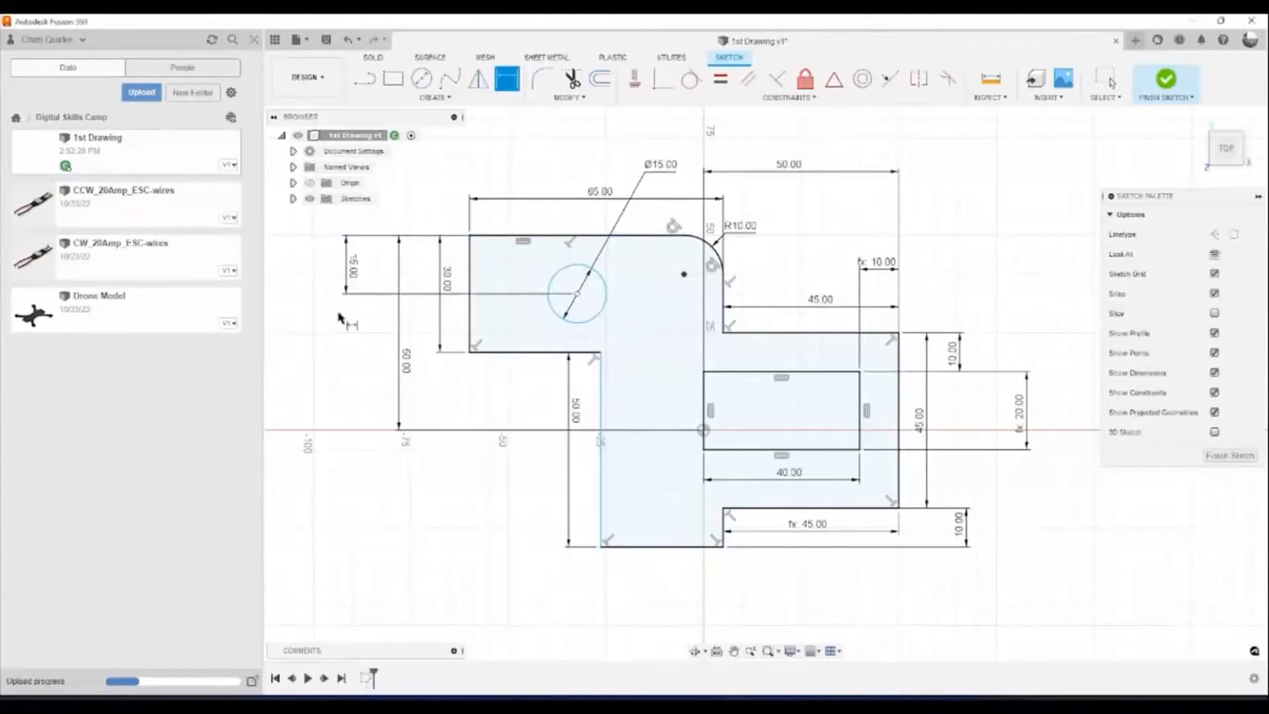
# Dimension the horizontal distance from the far-left edge to the circle's centre, linking it to the centre's 15 mm vertical dimension.
pyautogui.click(577, 294)
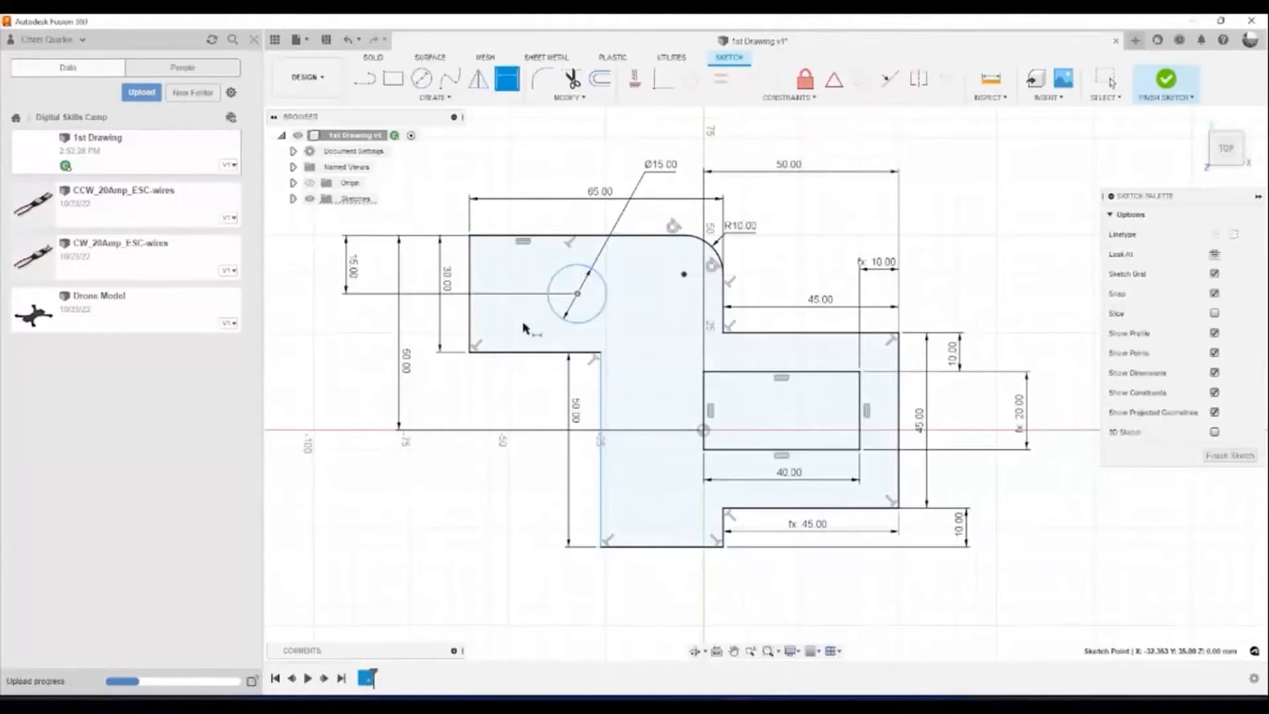
pyautogui.click(470, 316)
pyautogui.click(526, 176)
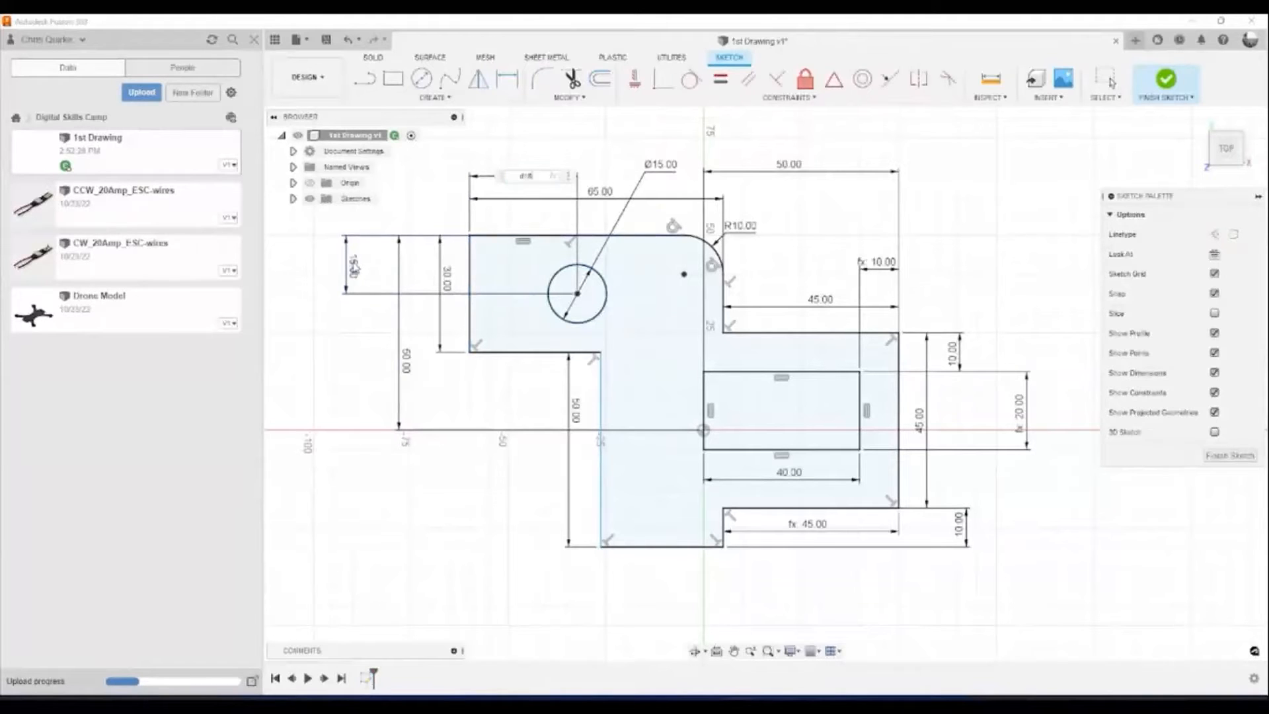
pyautogui.write('15')
pyautogui.press('Return')
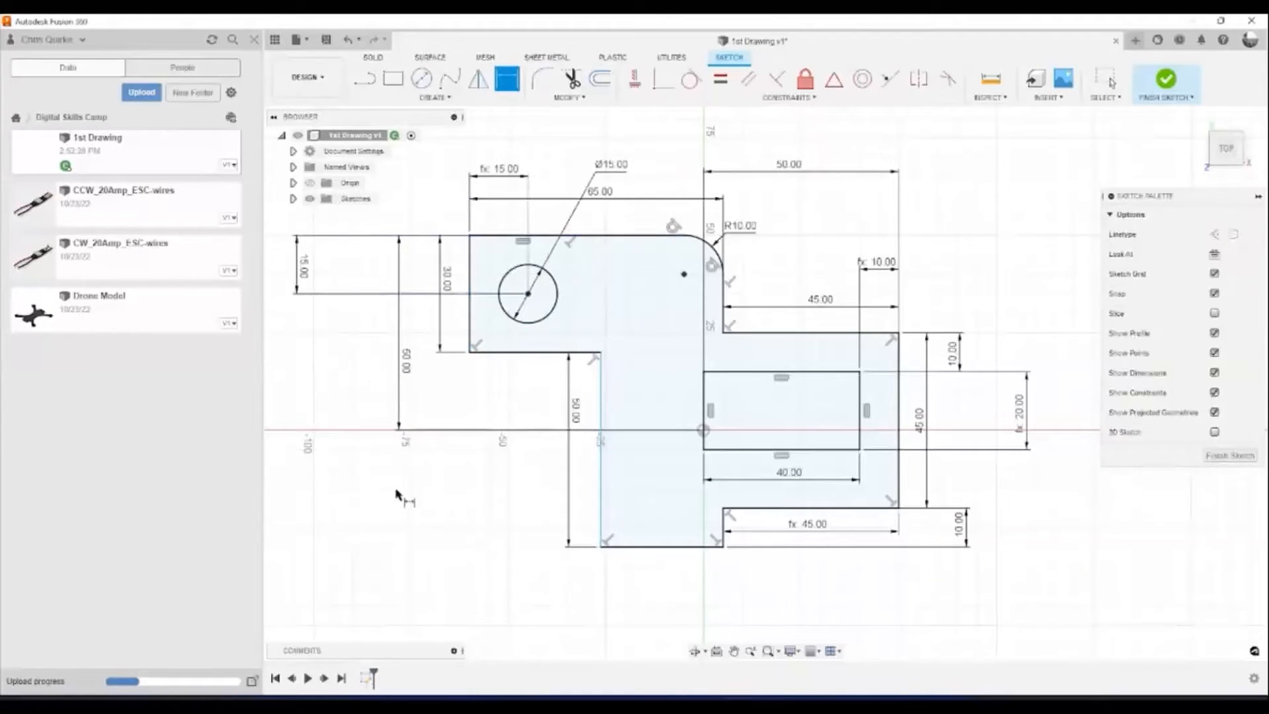
# Try to move the constrained profile by its edges to check that the sketch is fully defined.
pyautogui.press('Escape')
pyautogui.moveTo(417, 572); pyautogui.dragTo(470, 554, button='middle')
pyautogui.click(622, 461)
pyautogui.moveTo(623, 456); pyautogui.dragTo(643, 457)
pyautogui.click(477, 531)
pyautogui.moveTo(629, 507); pyautogui.dragTo(619, 550, button='middle')
pyautogui.press('Escape')
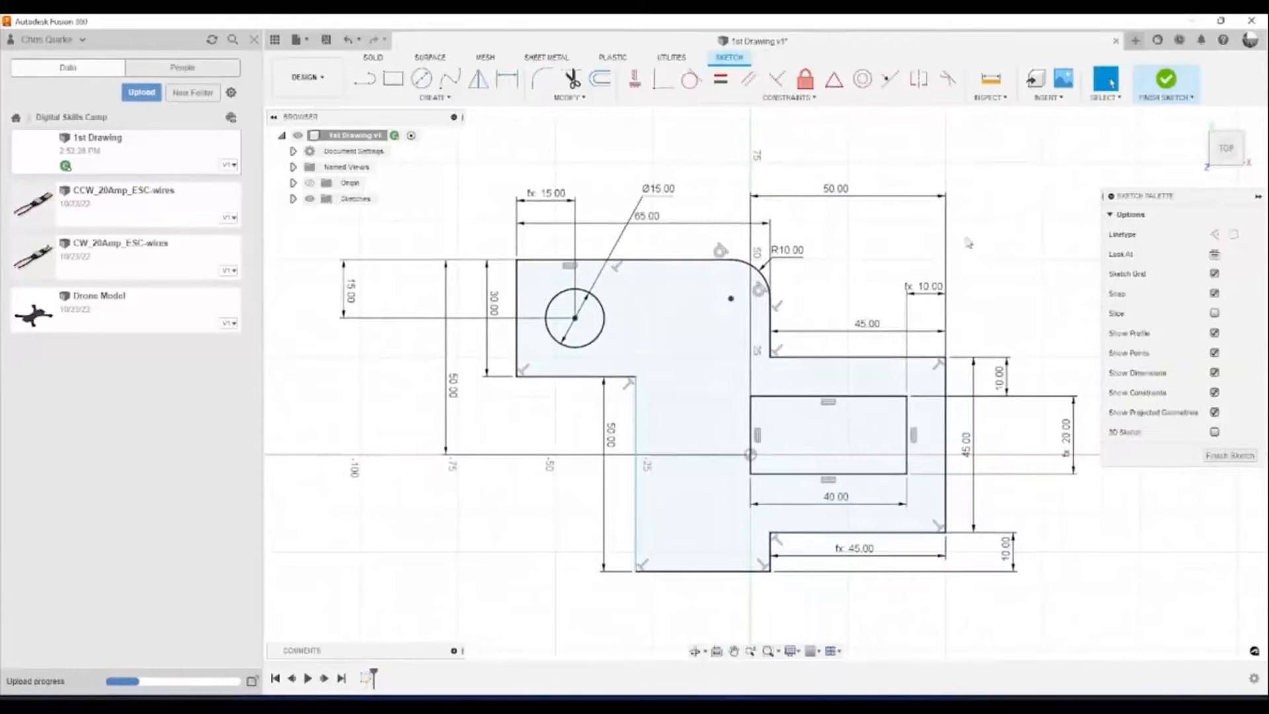
# Finish the sketch and examine the finished profile in a tilted 3D view.
pyautogui.click(1166, 83)
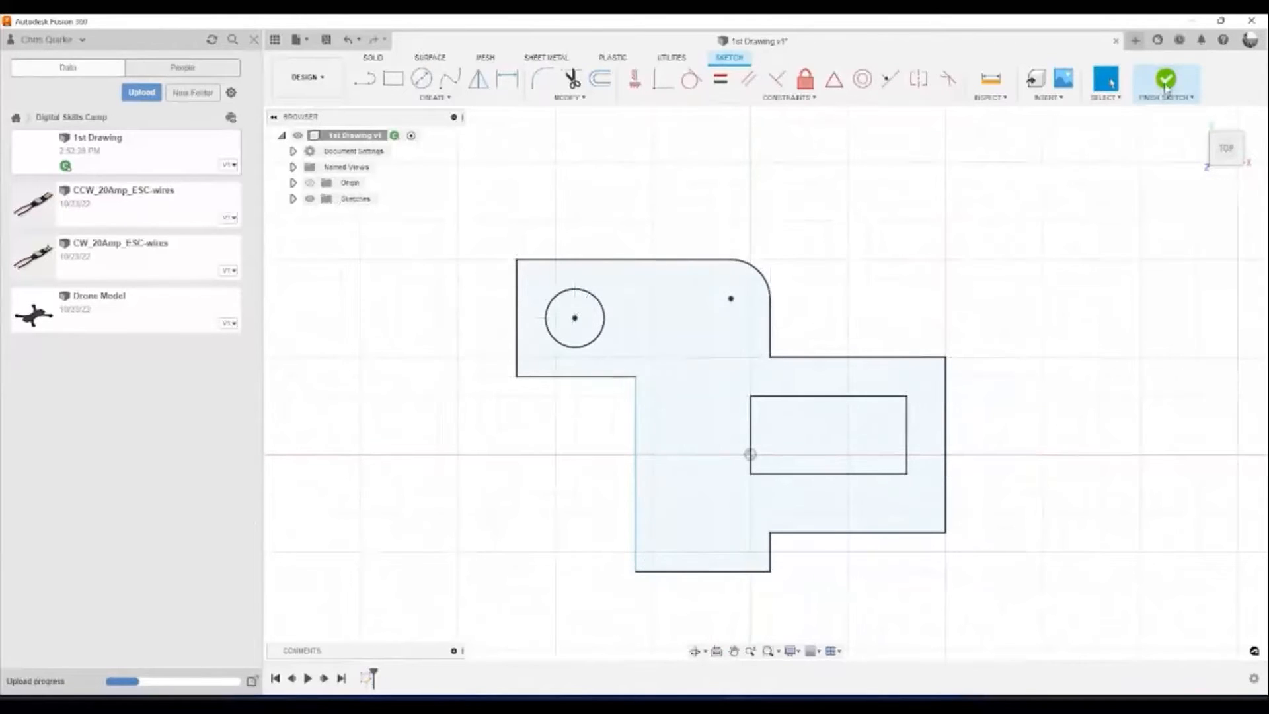
pyautogui.moveTo(970, 403)
pyautogui.keyDown('shift'); pyautogui.mouseDown(button='middle')
pyautogui.moveTo(929, 431)
pyautogui.moveTo(901, 487)
pyautogui.moveTo(810, 471)
pyautogui.moveTo(929, 482)
pyautogui.moveTo(867, 491)
pyautogui.mouseUp(button='middle'); pyautogui.keyUp('shift')
pyautogui.press('Escape')
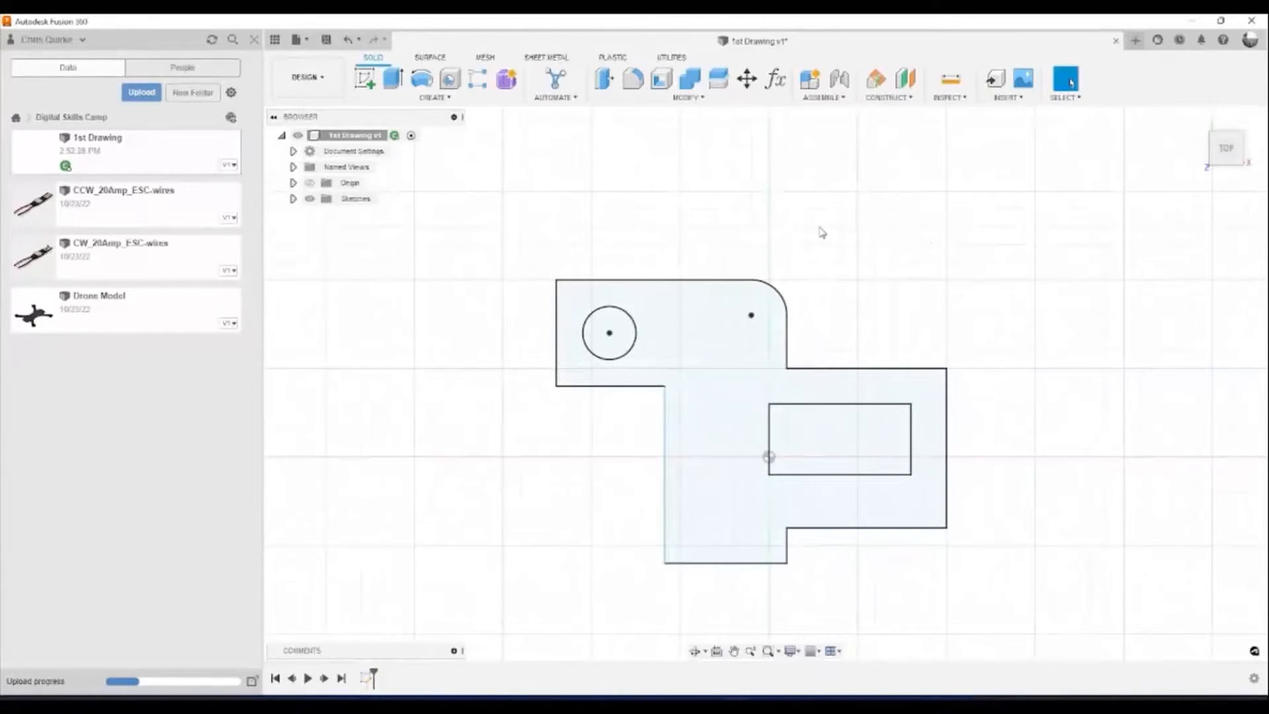
pyautogui.moveTo(830, 470)
pyautogui.keyDown('shift'); pyautogui.mouseDown(button='middle')
pyautogui.moveTo(770, 448)
pyautogui.moveTo(830, 405)
pyautogui.moveTo(876, 403)
pyautogui.mouseUp(button='middle'); pyautogui.keyUp('shift')
pyautogui.scroll(2, 724, 357)
pyautogui.moveTo(725, 357); pyautogui.dragTo(747, 403, button='middle')
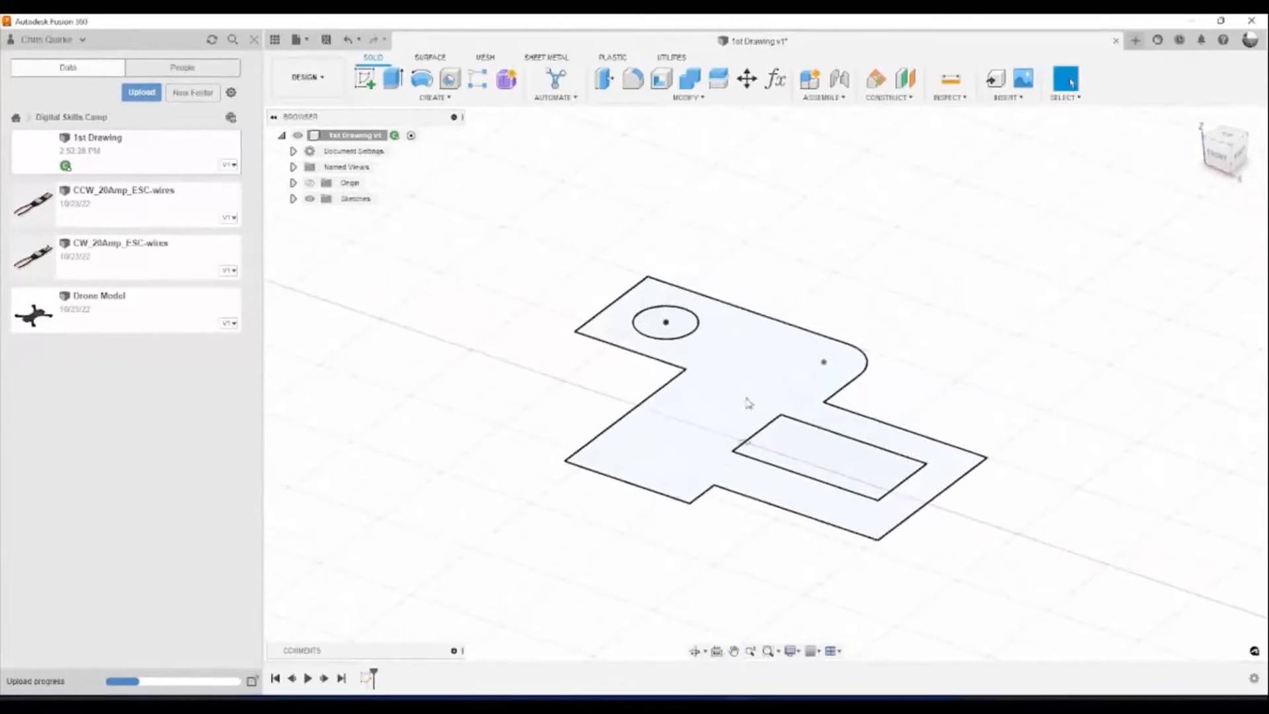
pyautogui.scroll(1, 741, 394)
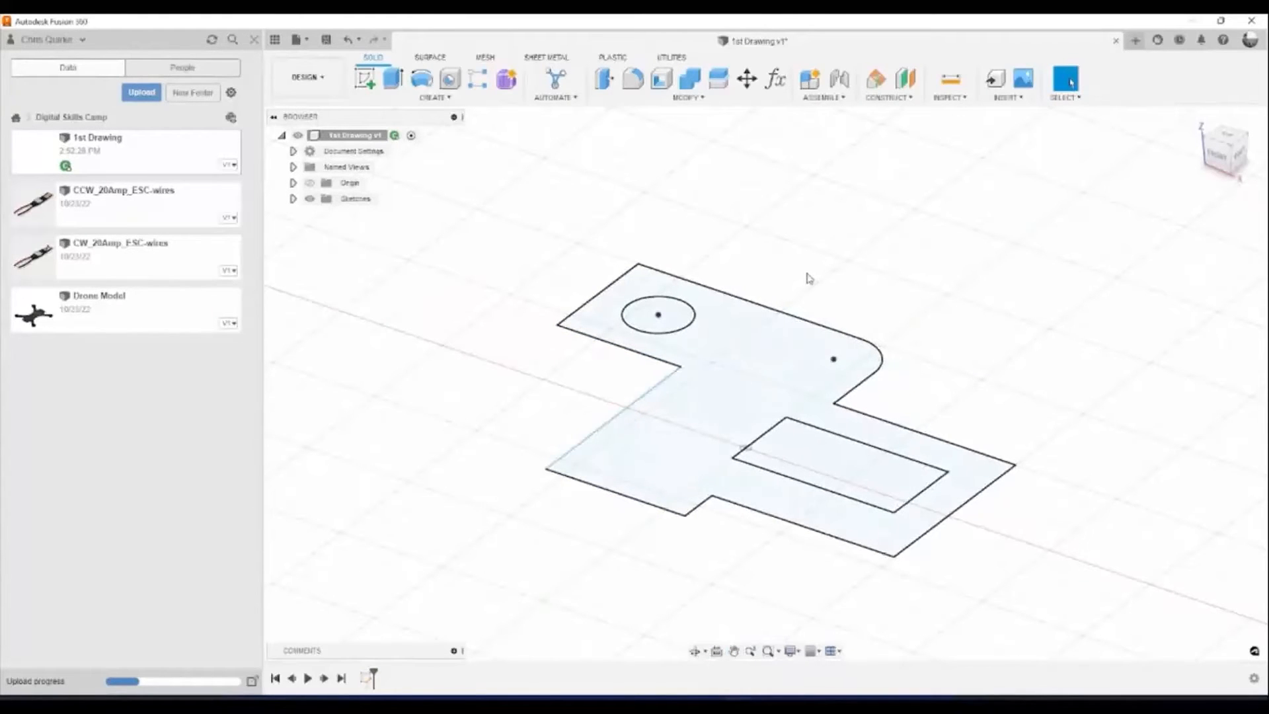
# Try to extrude the circle and the inner rectangle together about 20 mm upward, and cancel the extrusion.
pyautogui.click(395, 81)
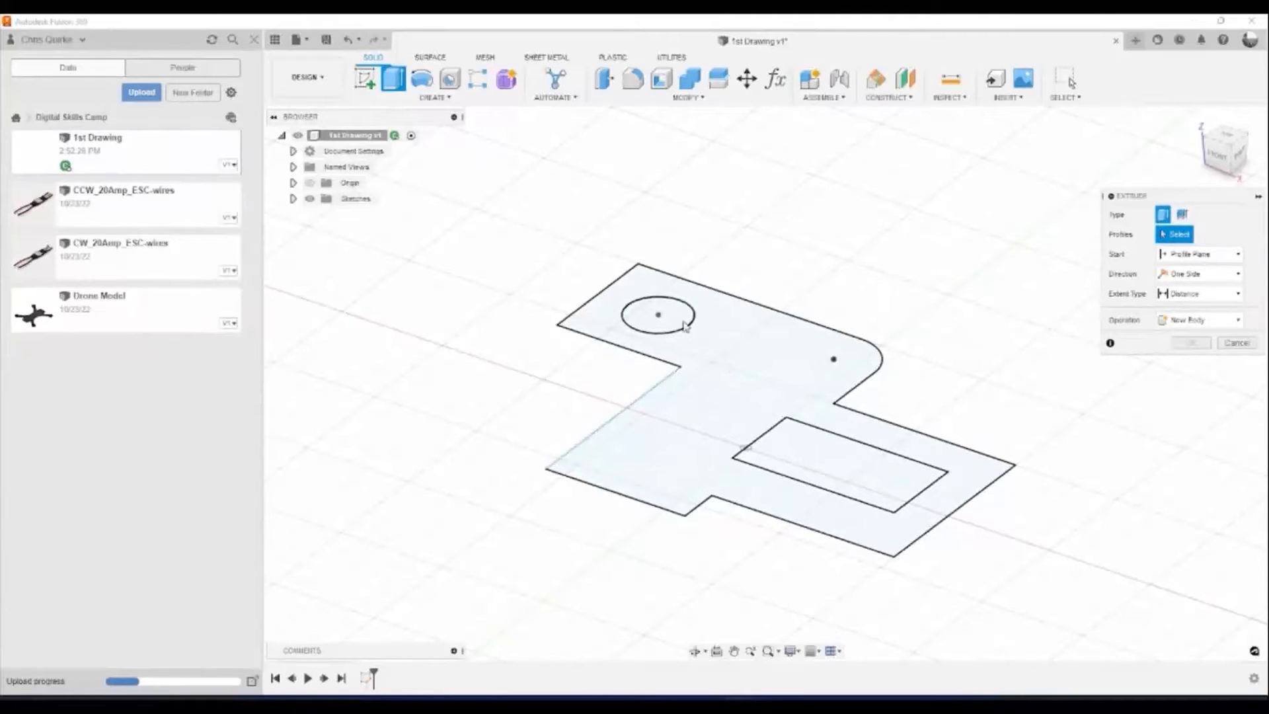
pyautogui.click(680, 322)
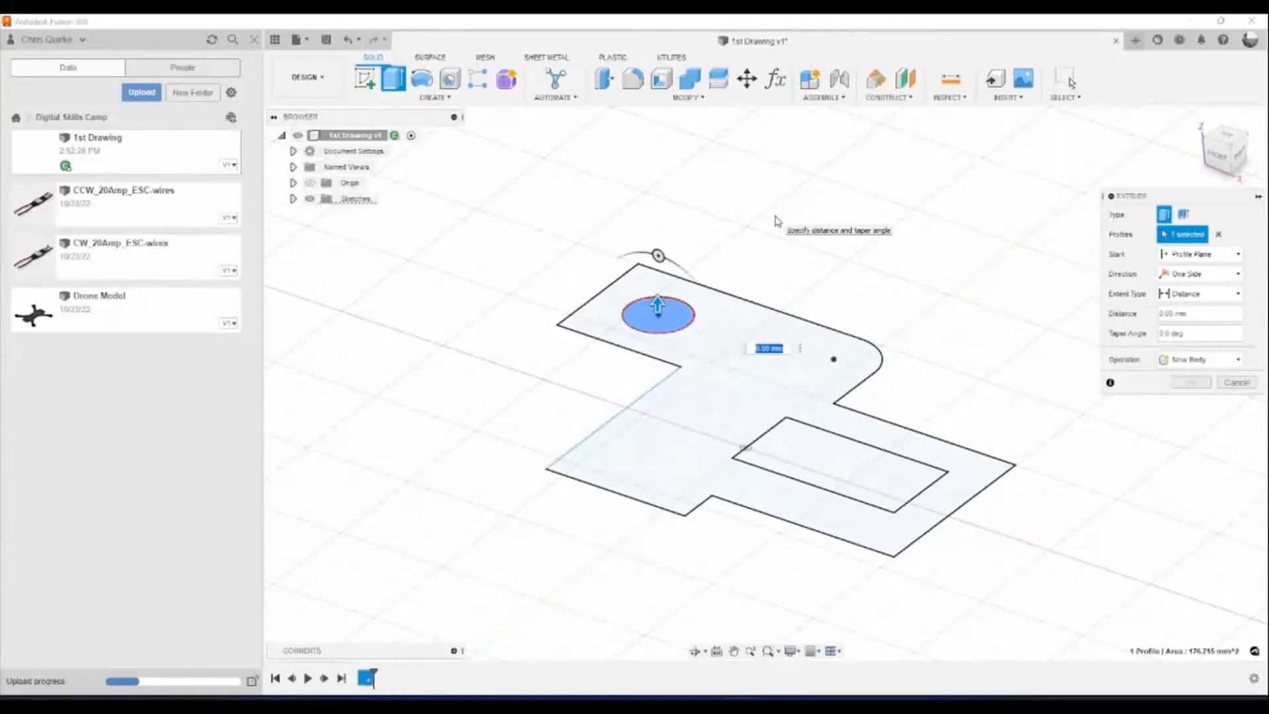
pyautogui.click(831, 461)
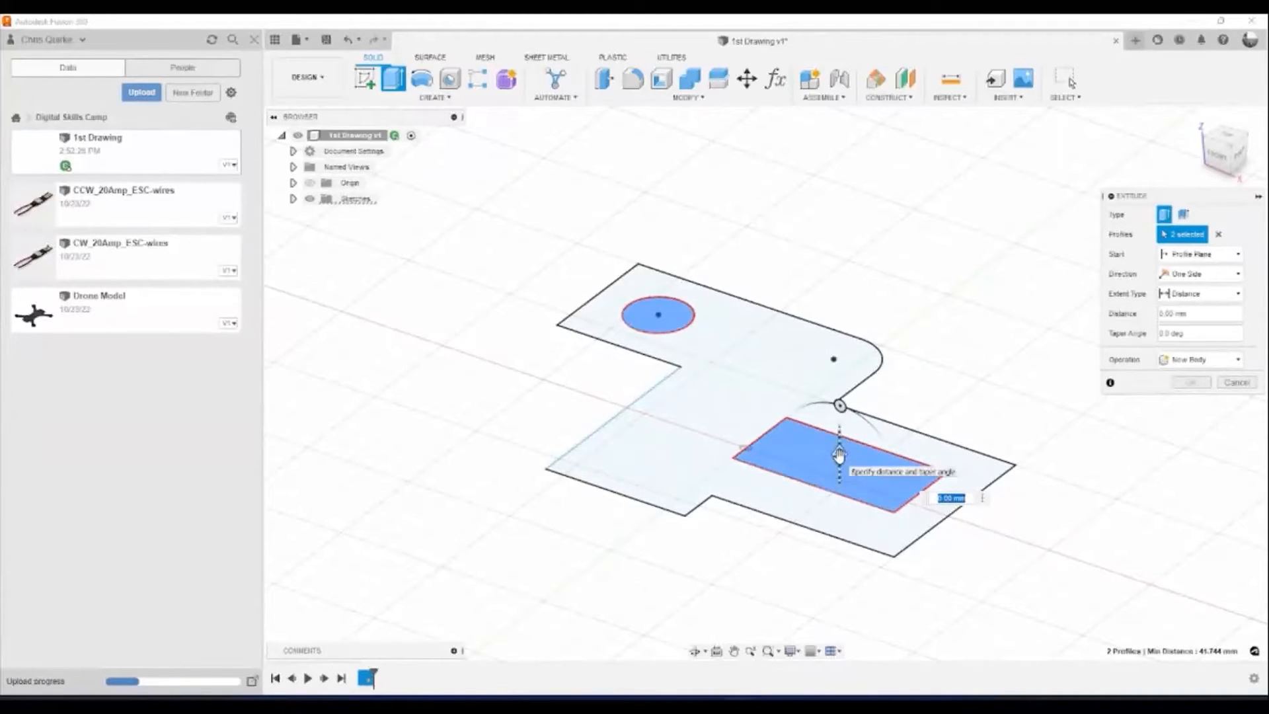
pyautogui.moveTo(839, 454); pyautogui.dragTo(837, 371)
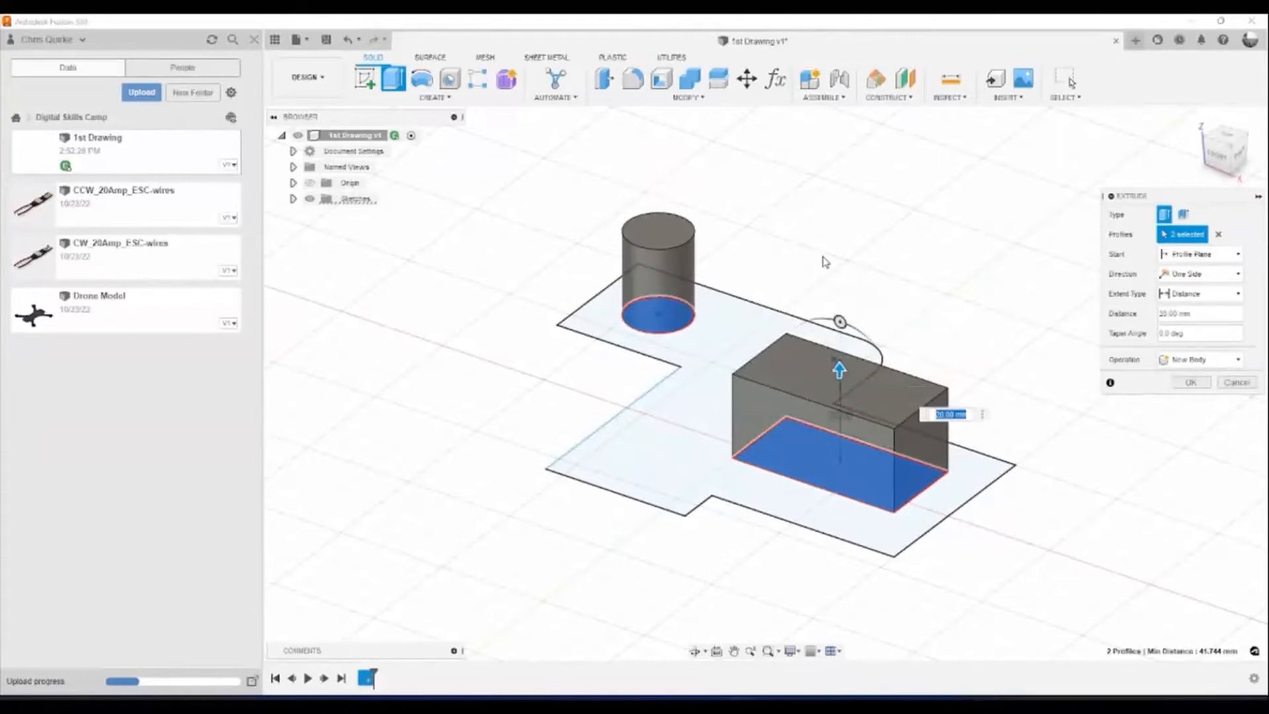
pyautogui.press('Escape')
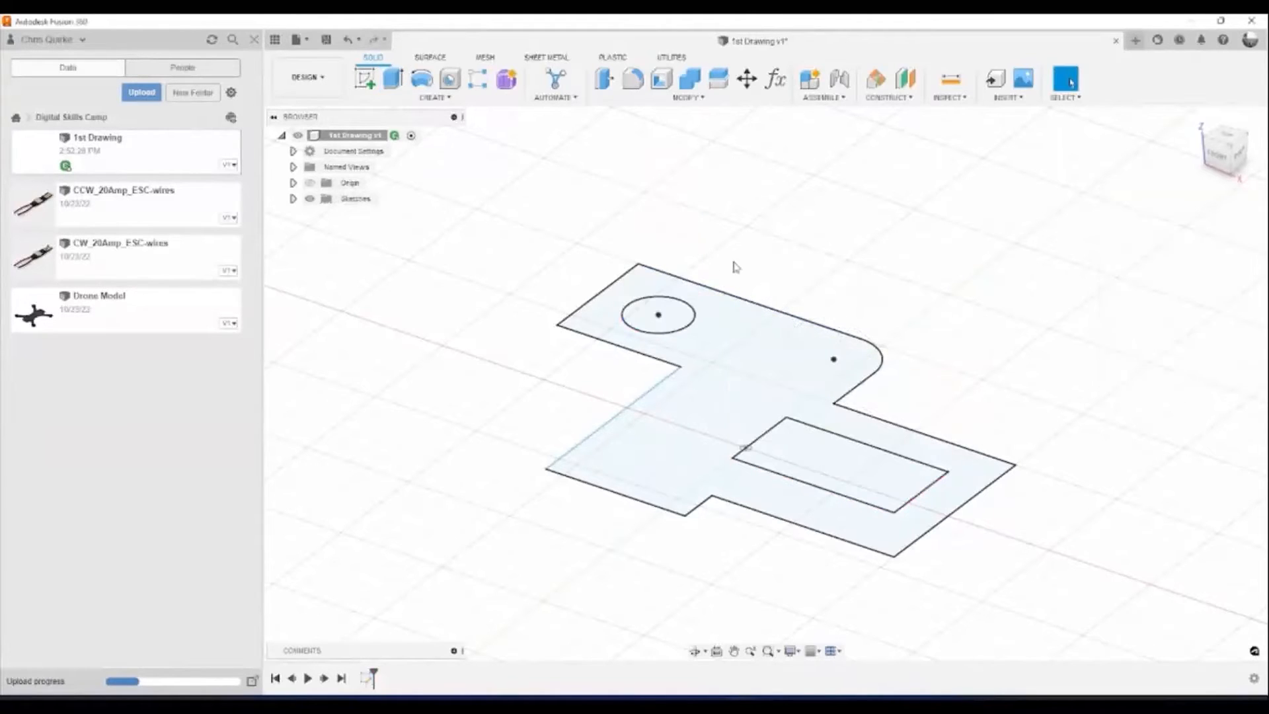
# Preview an extrusion of only the circle about 20 mm upward, with the inner rectangle deselected.
pyautogui.press('e')
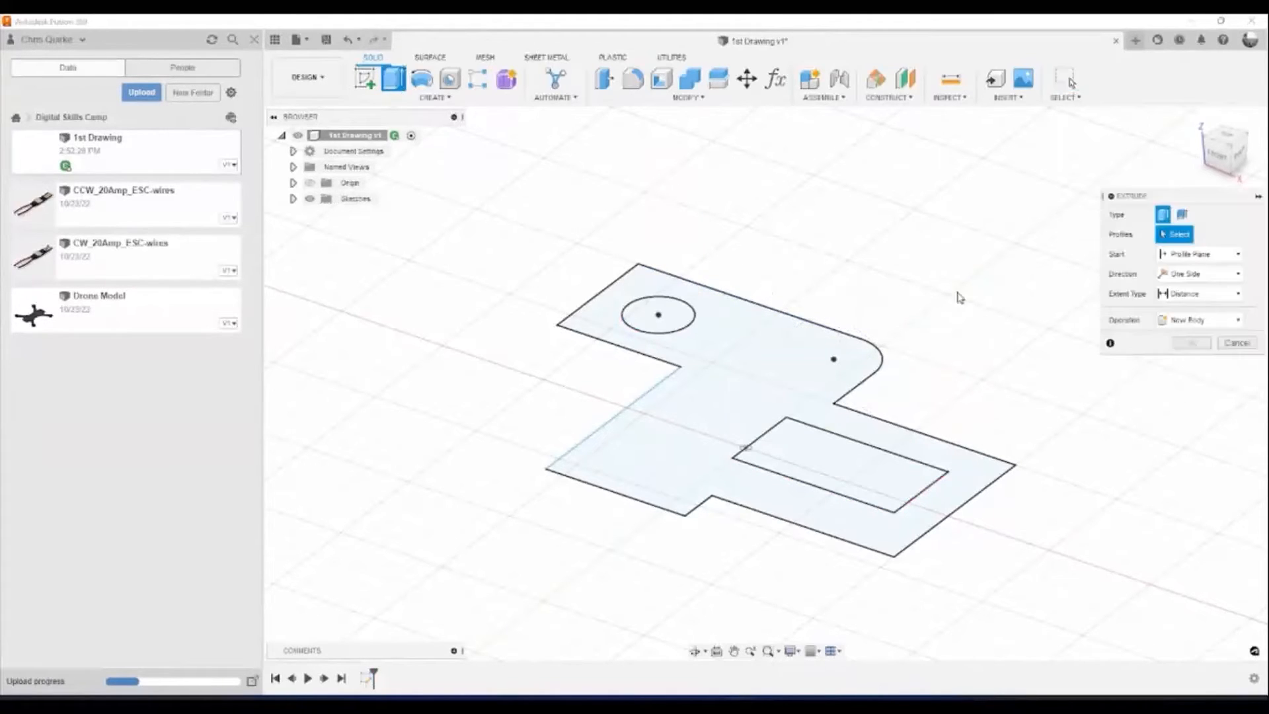
pyautogui.click(682, 318)
pyautogui.click(811, 458)
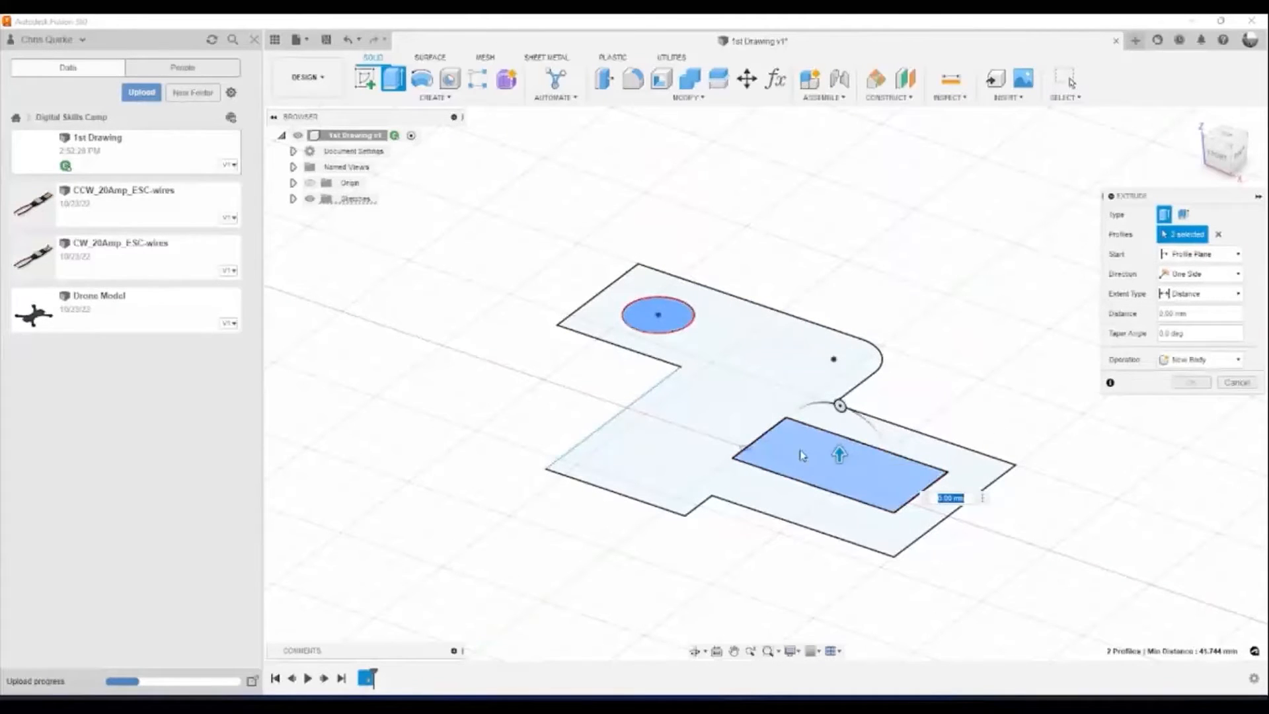
pyautogui.click(802, 457)
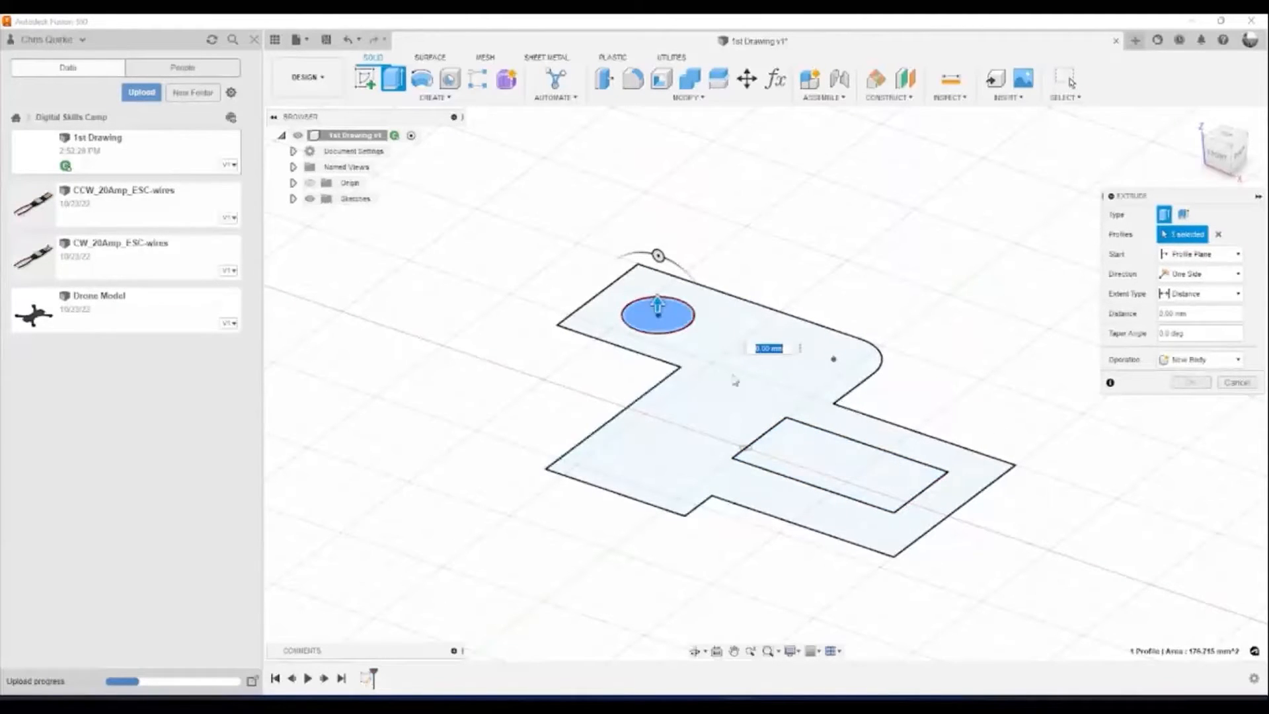
pyautogui.moveTo(657, 305); pyautogui.dragTo(659, 217)
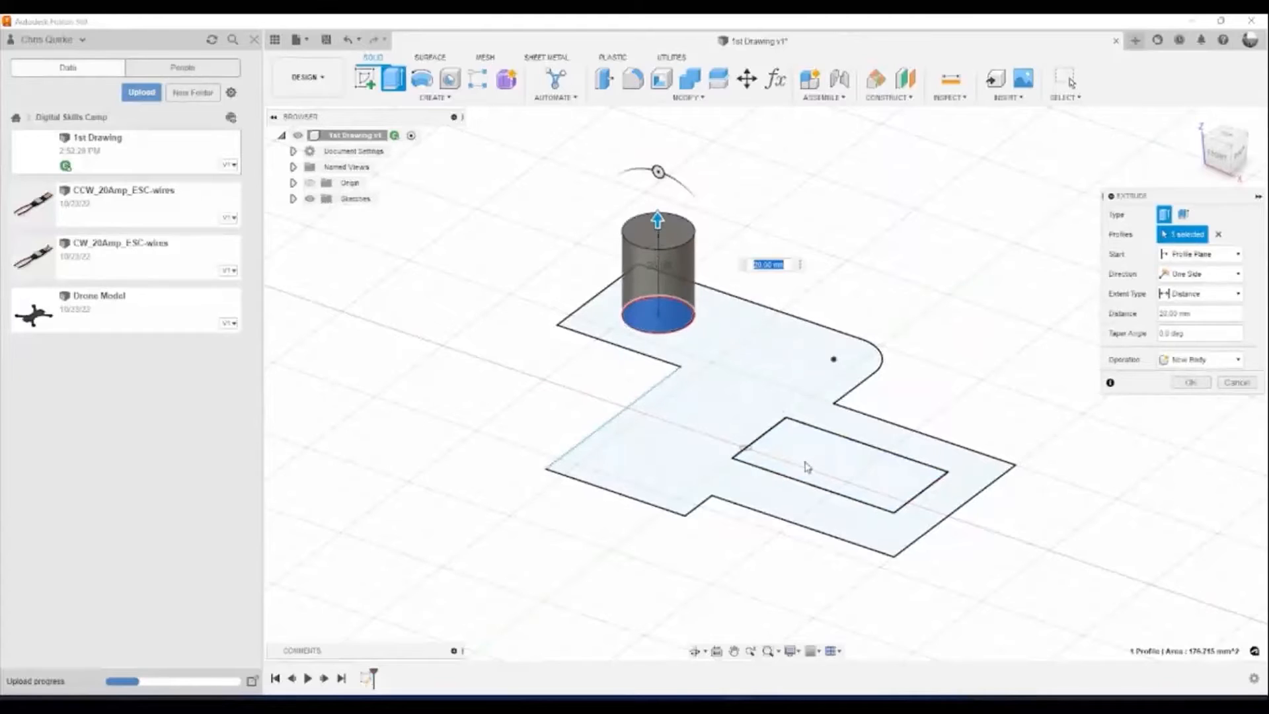
pyautogui.click(806, 466)
pyautogui.click(797, 457)
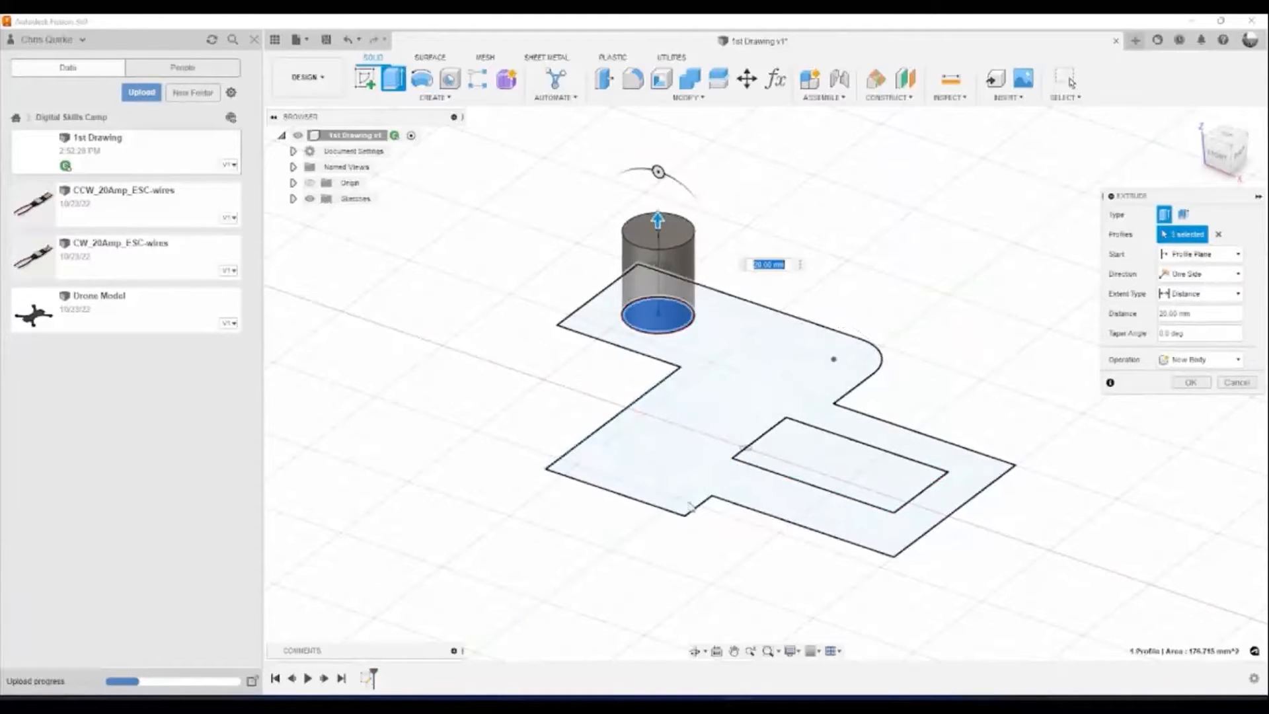
# Switch the previewed extrusion's profiles from the outer shape to the circle and inner rectangle.
pyautogui.click(747, 366)
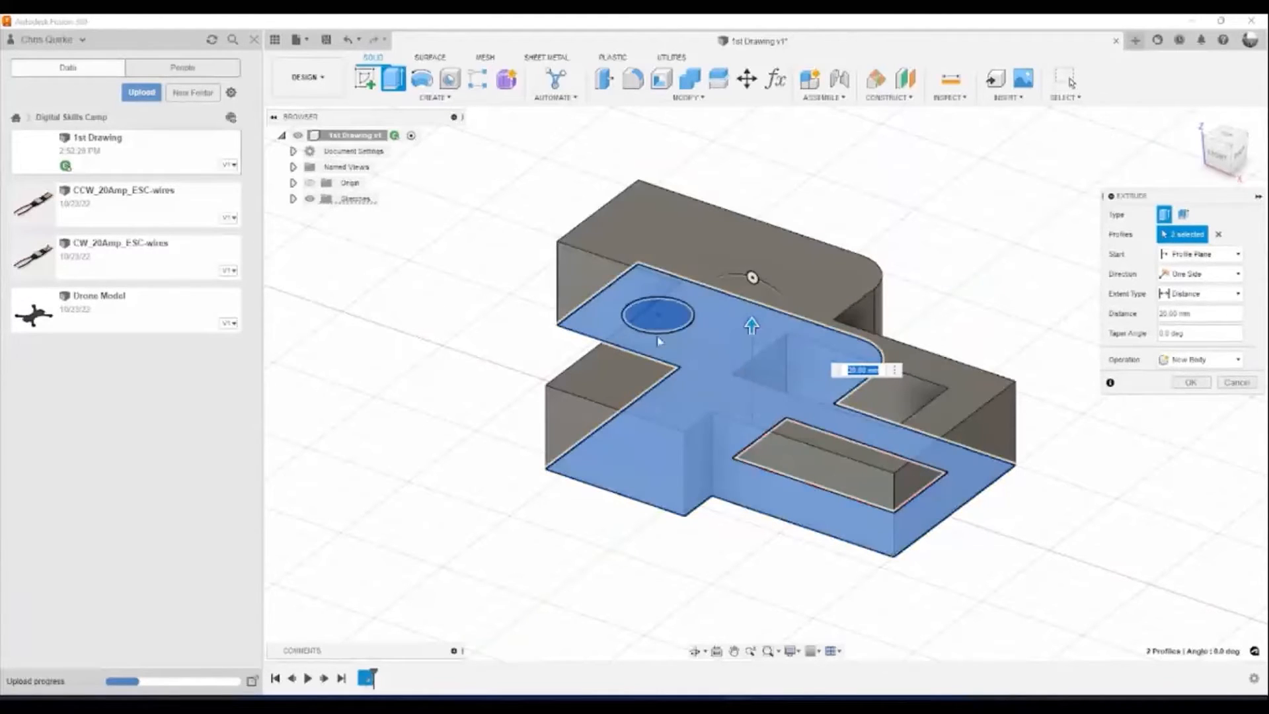
pyautogui.click(658, 325)
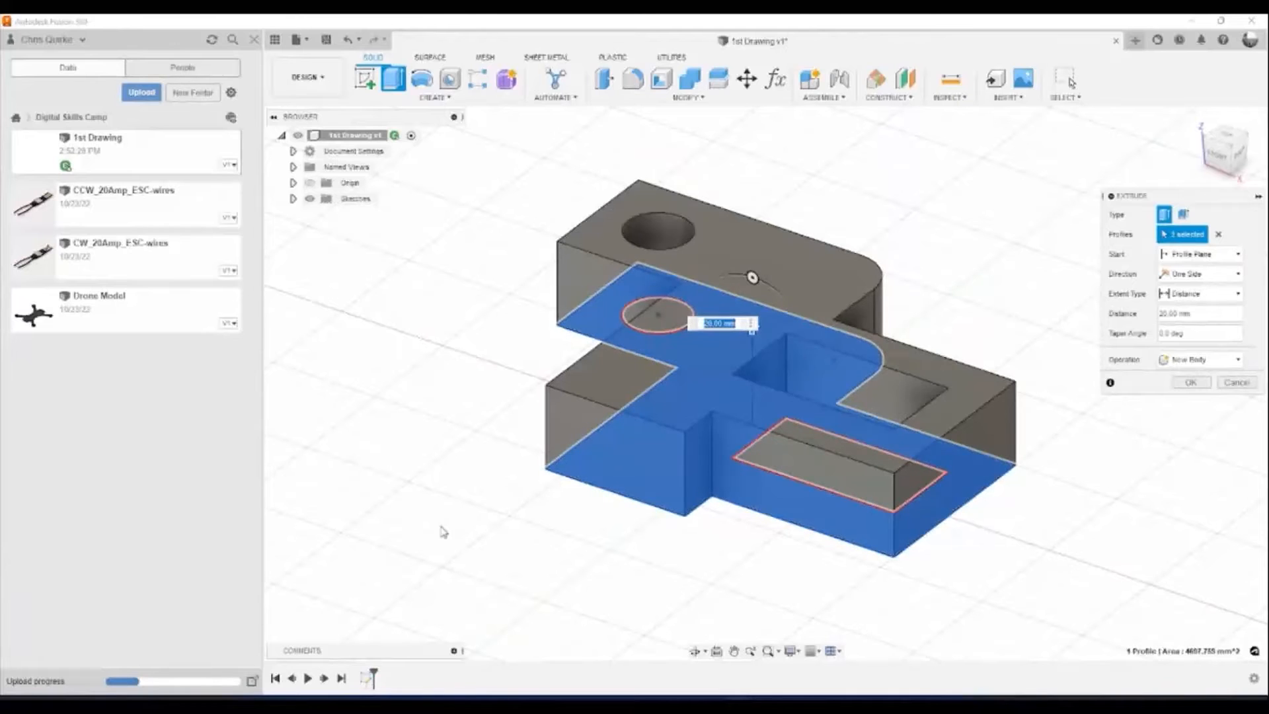
pyautogui.click(669, 315)
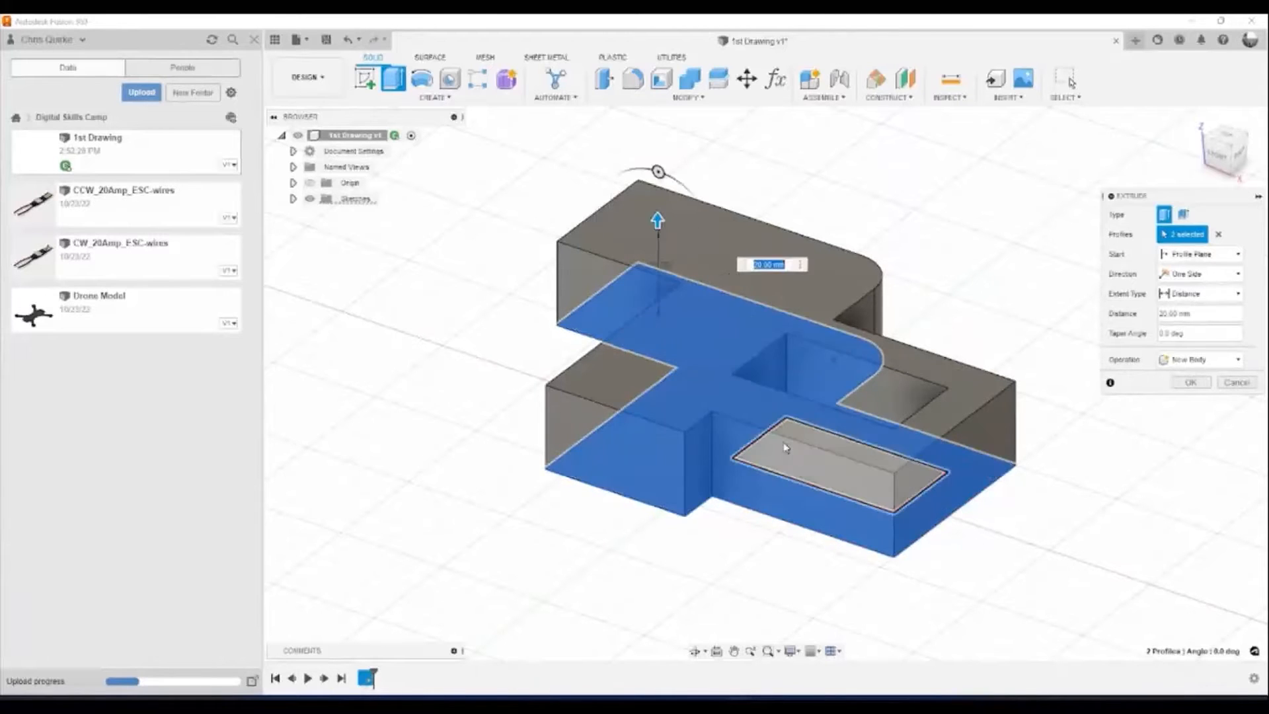
pyautogui.click(672, 414)
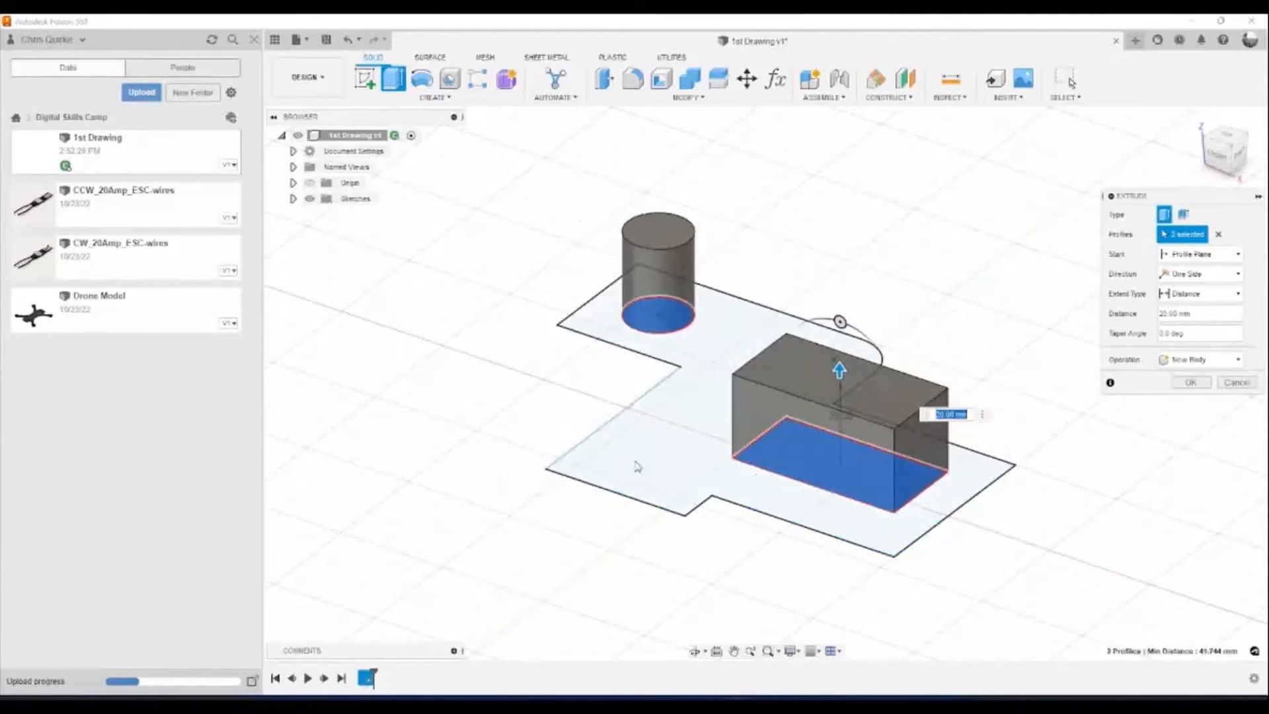
# Try the extrusion preview with the outer shape selected and the inner rectangle toggled, and cancel the command.
pyautogui.keyDown('shift'); pyautogui.moveTo(499, 453); pyautogui.dragTo(700, 387, button='middle'); pyautogui.keyUp('shift')
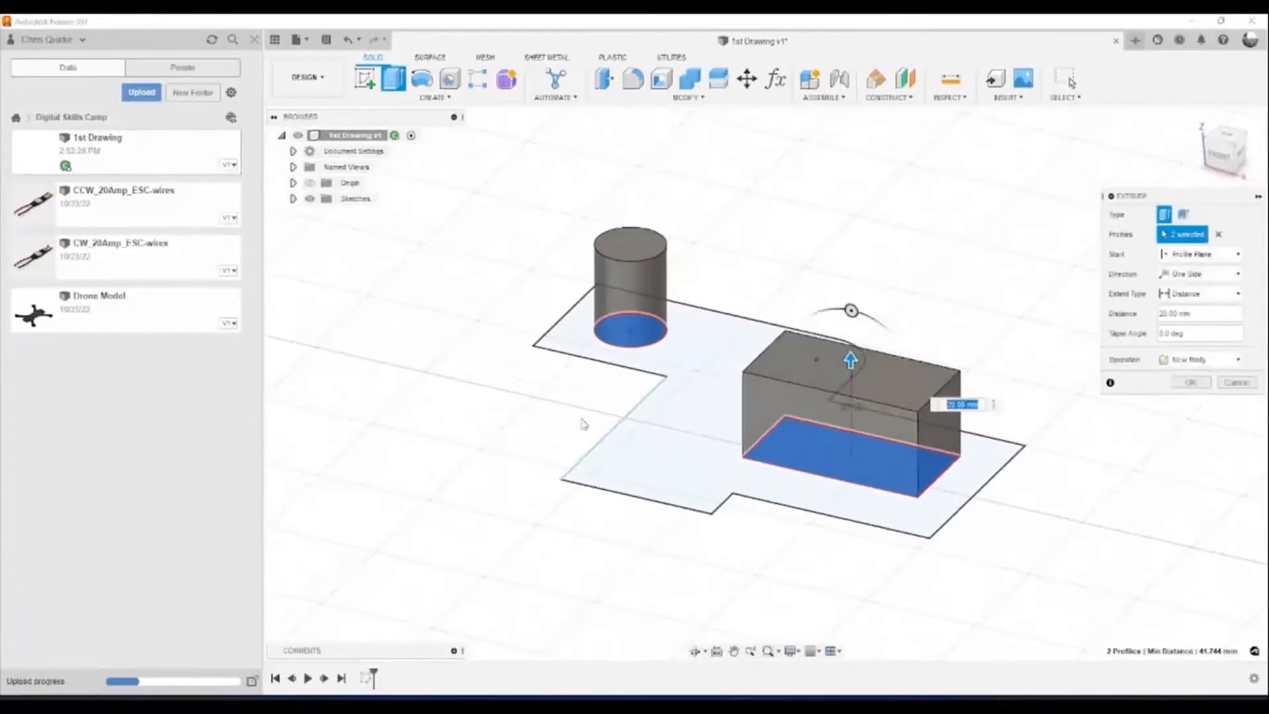
pyautogui.click(719, 376)
pyautogui.moveTo(484, 432)
pyautogui.keyDown('shift'); pyautogui.mouseDown(button='middle')
pyautogui.moveTo(499, 467)
pyautogui.moveTo(529, 464)
pyautogui.moveTo(442, 410)
pyautogui.moveTo(504, 419)
pyautogui.moveTo(512, 396)
pyautogui.moveTo(482, 405)
pyautogui.moveTo(467, 430)
pyautogui.moveTo(489, 422)
pyautogui.mouseUp(button='middle'); pyautogui.keyUp('shift')
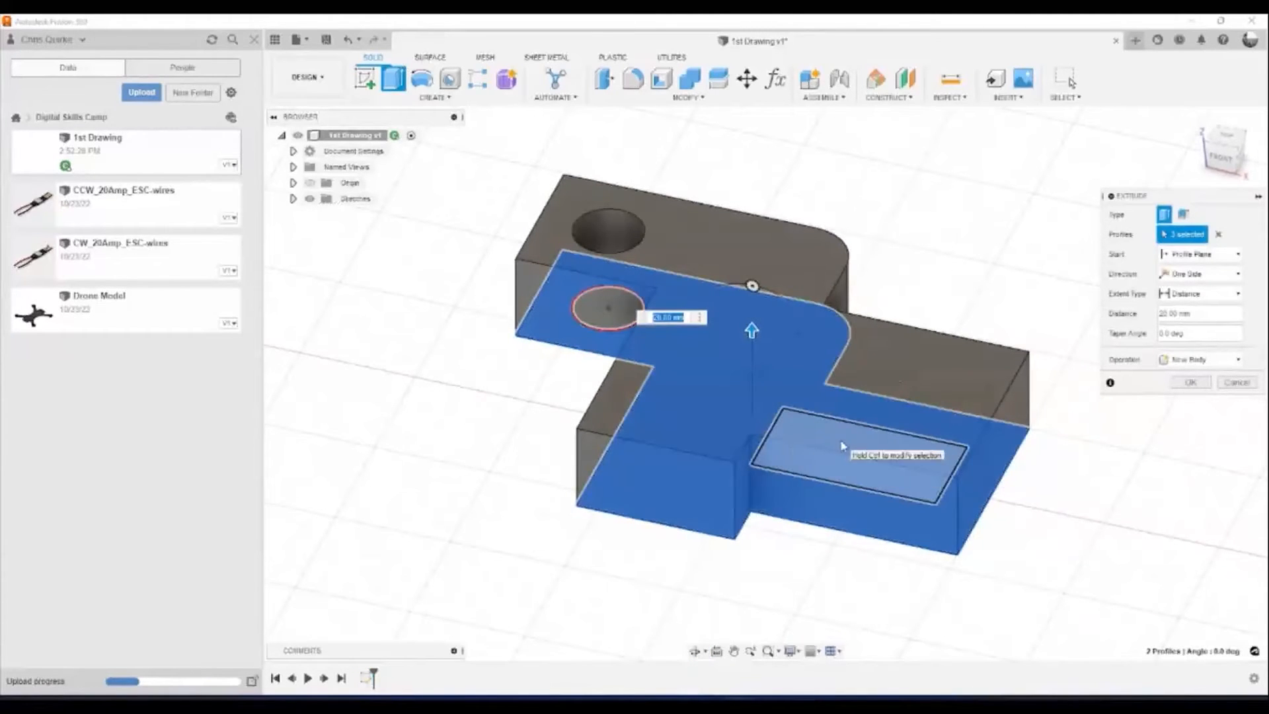
pyautogui.click(843, 446)
pyautogui.moveTo(425, 467)
pyautogui.keyDown('shift'); pyautogui.mouseDown(button='middle')
pyautogui.moveTo(445, 507)
pyautogui.moveTo(419, 504)
pyautogui.moveTo(411, 389)
pyautogui.moveTo(447, 434)
pyautogui.moveTo(423, 469)
pyautogui.mouseUp(button='middle'); pyautogui.keyUp('shift')
pyautogui.press('Escape')
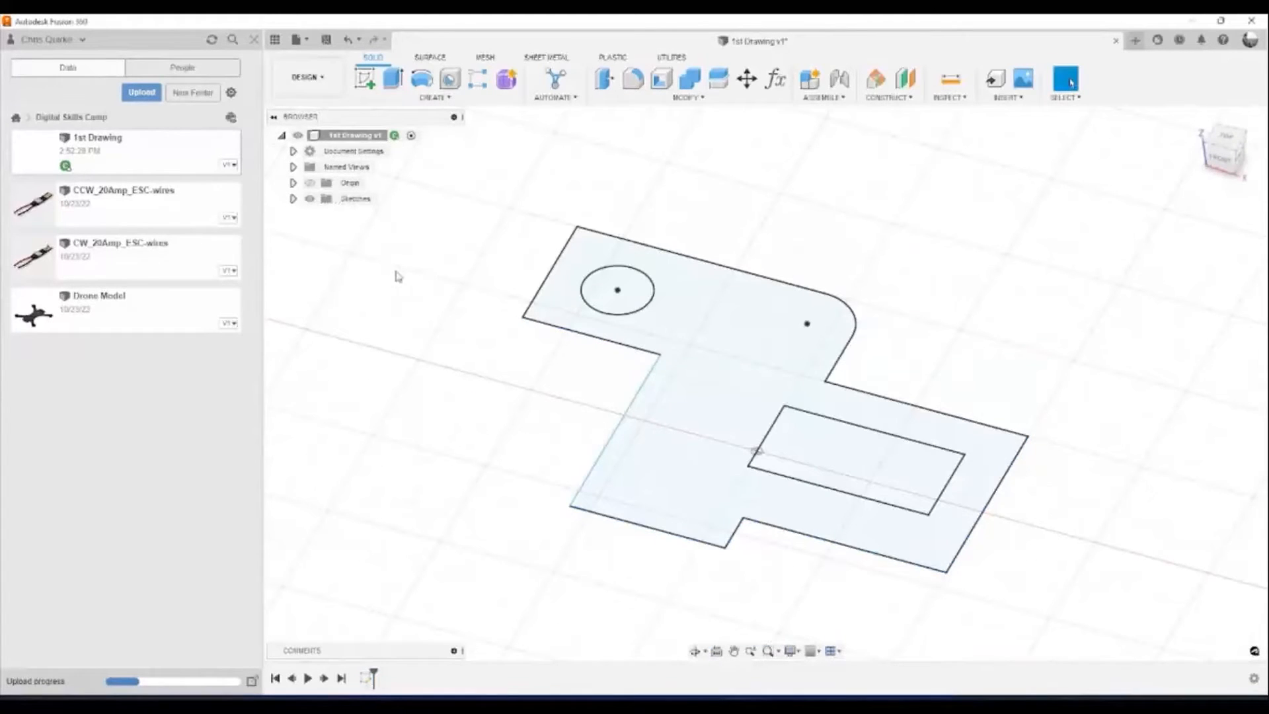
# Set up a 10 mm extrusion of the outer profile, leaving out the circle and inner rectangle.
pyautogui.click(394, 79)
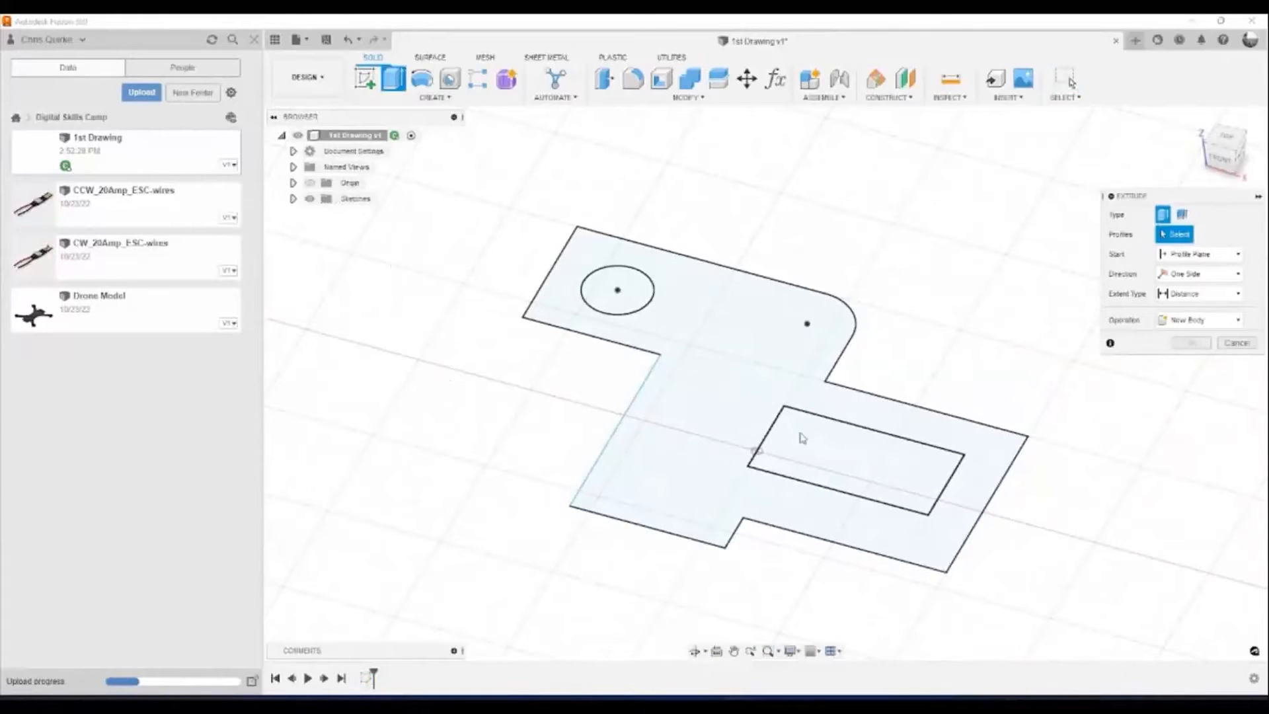
pyautogui.click(740, 359)
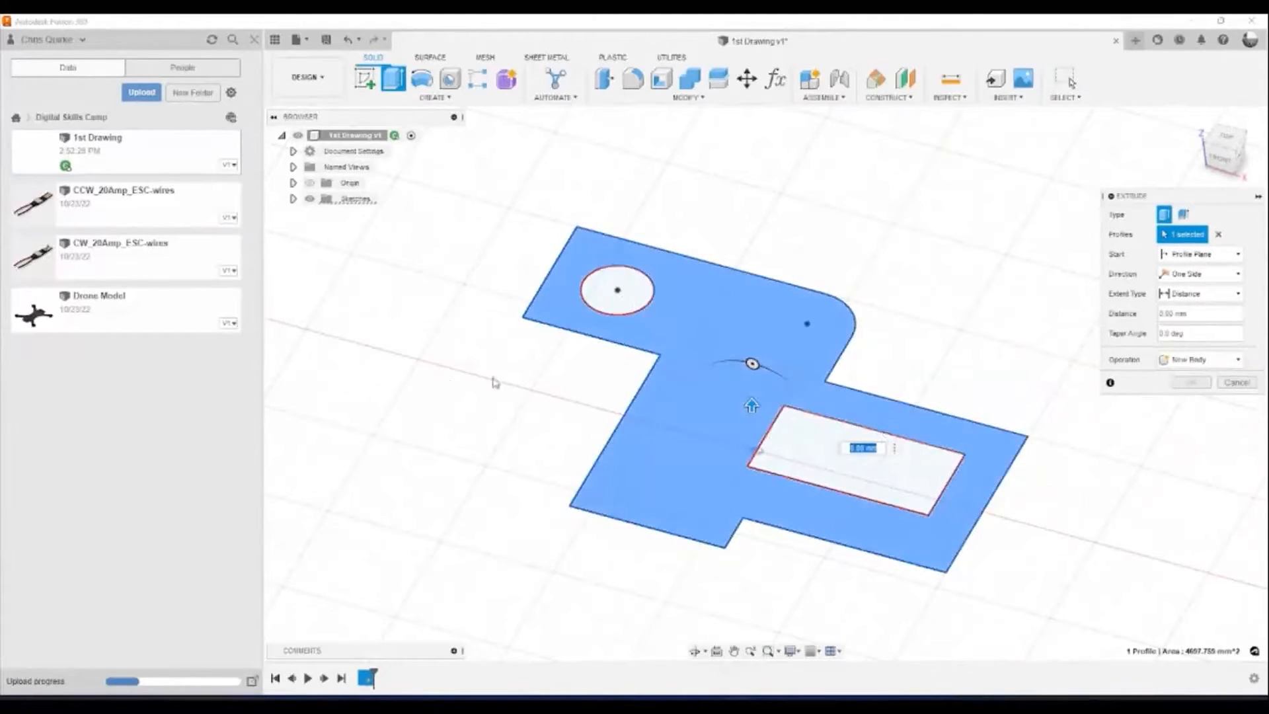
pyautogui.moveTo(760, 414); pyautogui.dragTo(739, 370)
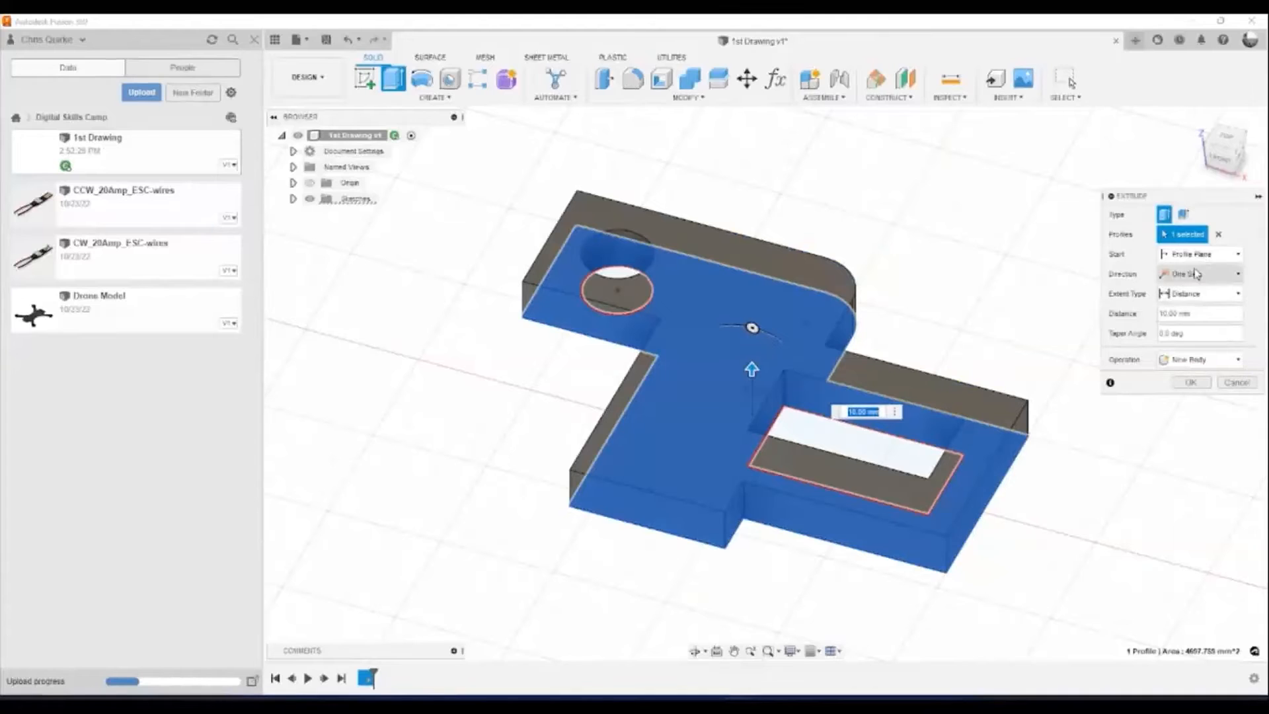
# Try a taper angle of 10 on the extrusion, reset it to 0, and review the available extent types.
pyautogui.moveTo(1198, 196); pyautogui.dragTo(1037, 127)
pyautogui.moveTo(1036, 260); pyautogui.dragTo(1002, 259)
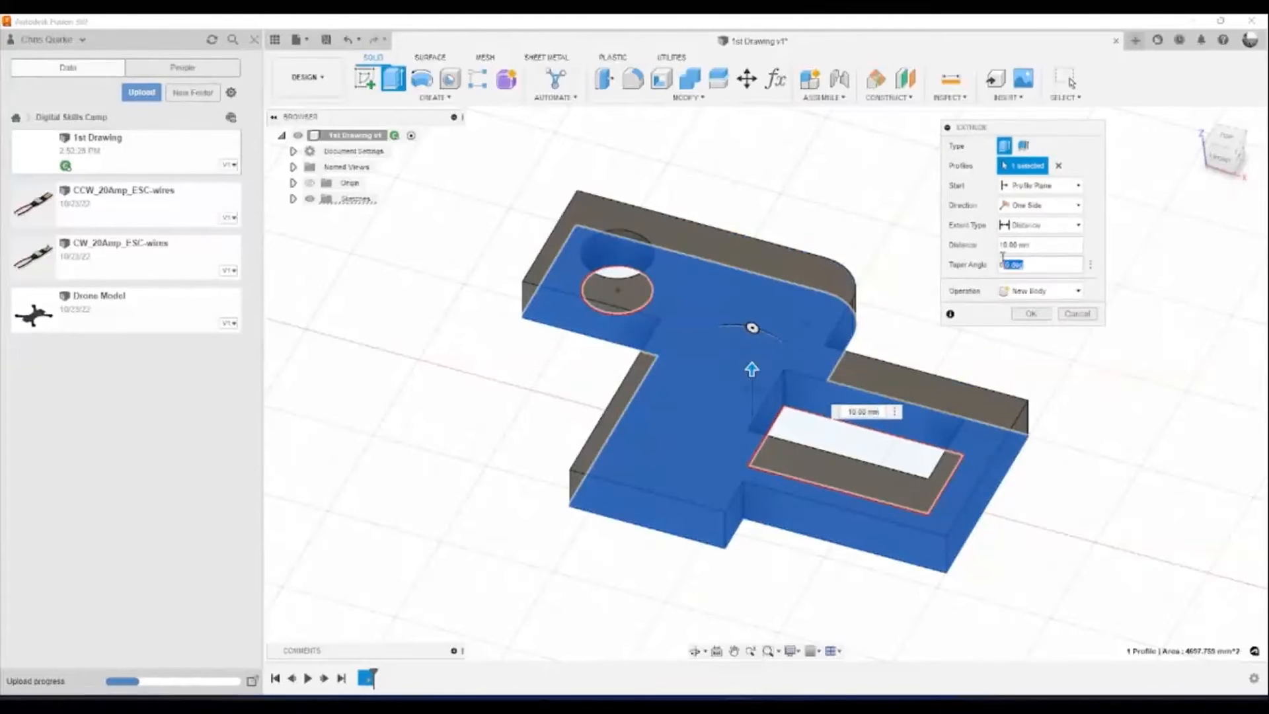
pyautogui.write('10')
pyautogui.moveTo(760, 333); pyautogui.dragTo(752, 328)
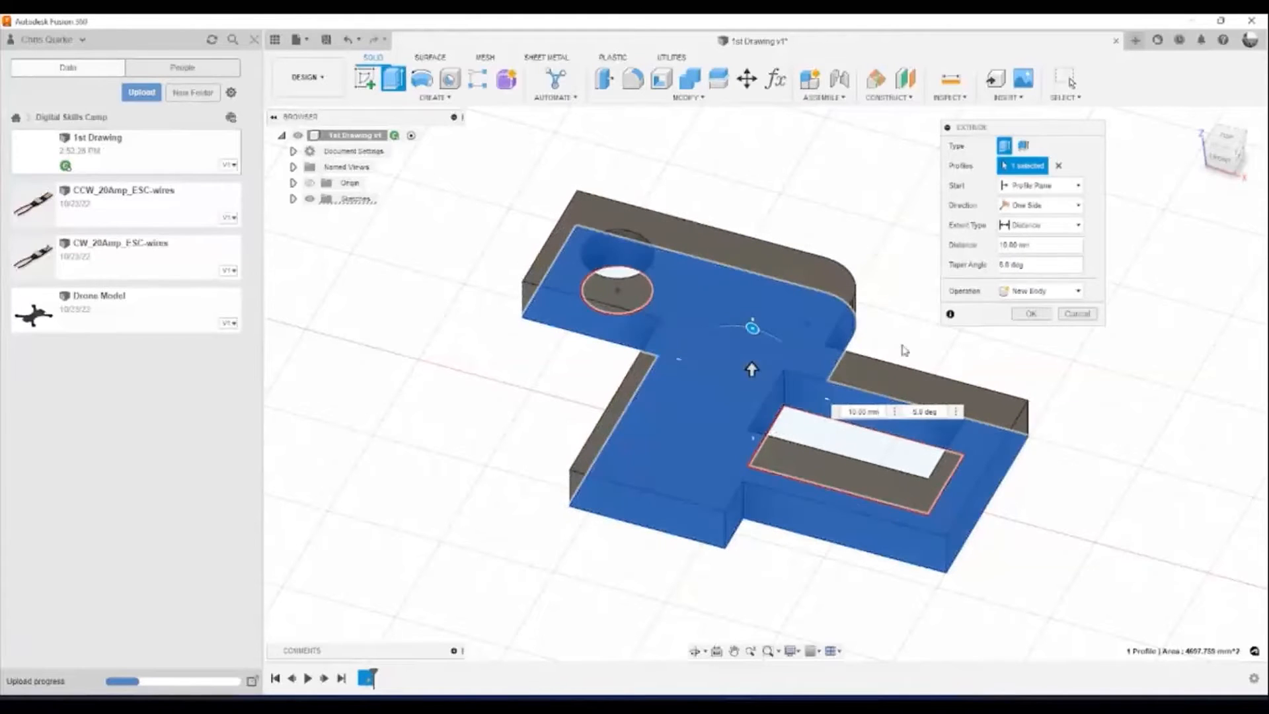
pyautogui.click(1038, 226)
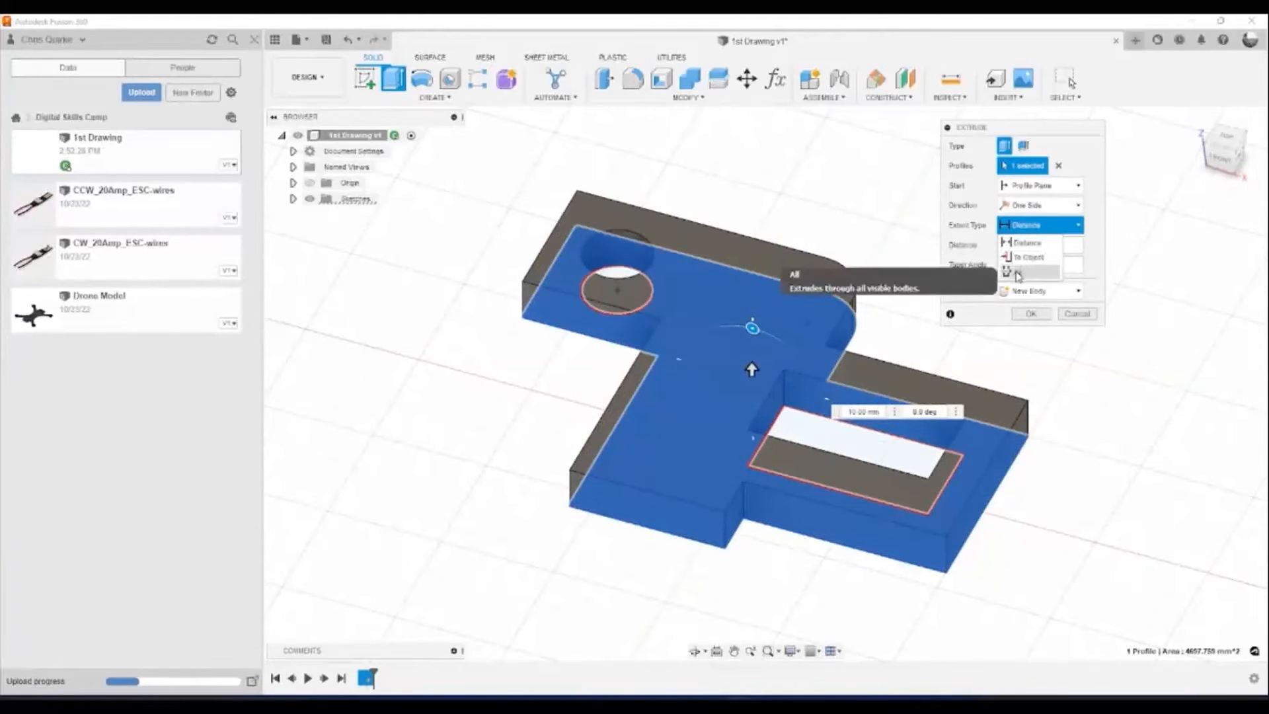
pyautogui.click(1039, 229)
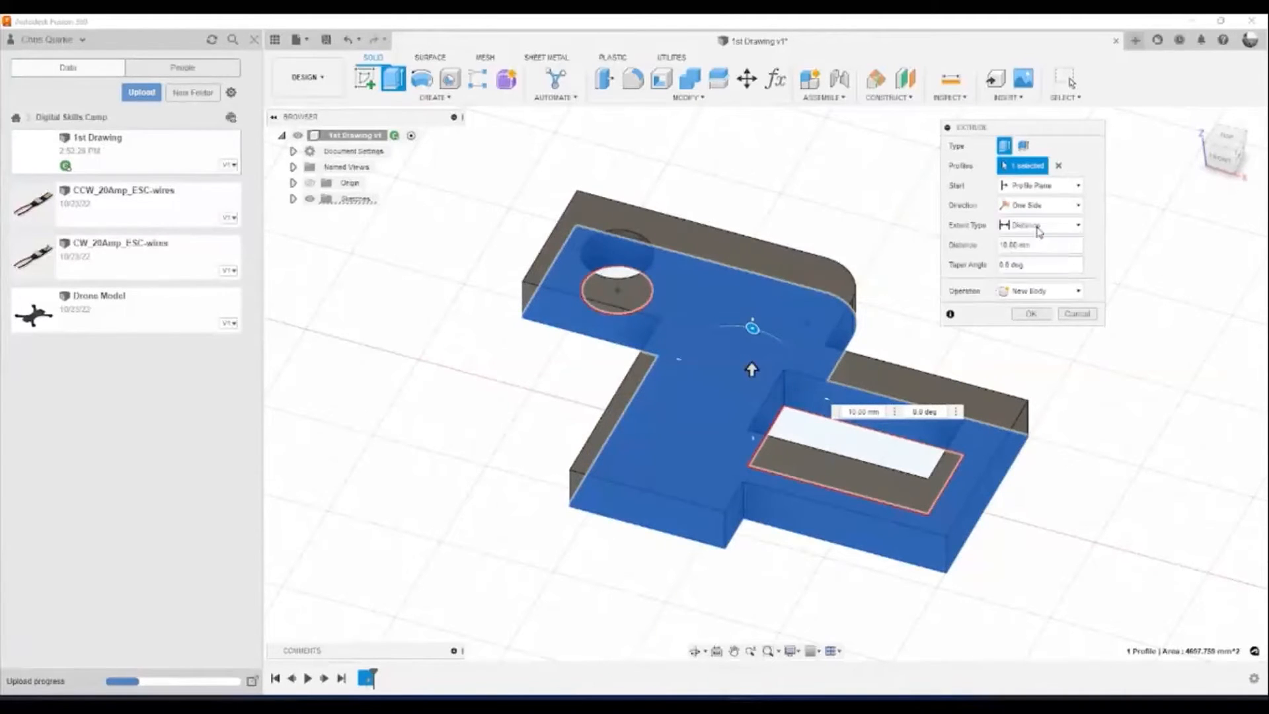
# Try the Symmetric direction for the extrusion, and return the direction to One Side.
pyautogui.click(1054, 212)
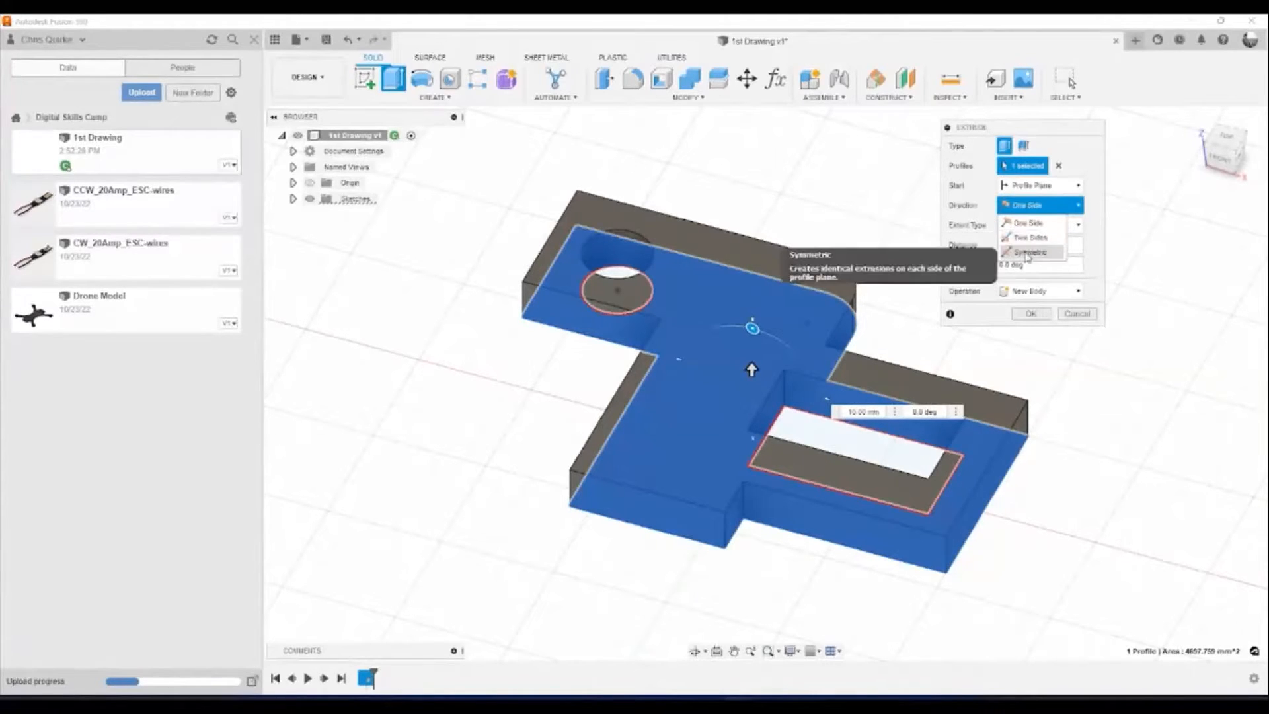
pyautogui.click(1035, 253)
pyautogui.moveTo(751, 368)
pyautogui.mouseDown()
pyautogui.moveTo(750, 292)
pyautogui.moveTo(751, 367)
pyautogui.mouseUp()
pyautogui.click(1041, 205)
pyautogui.click(1041, 224)
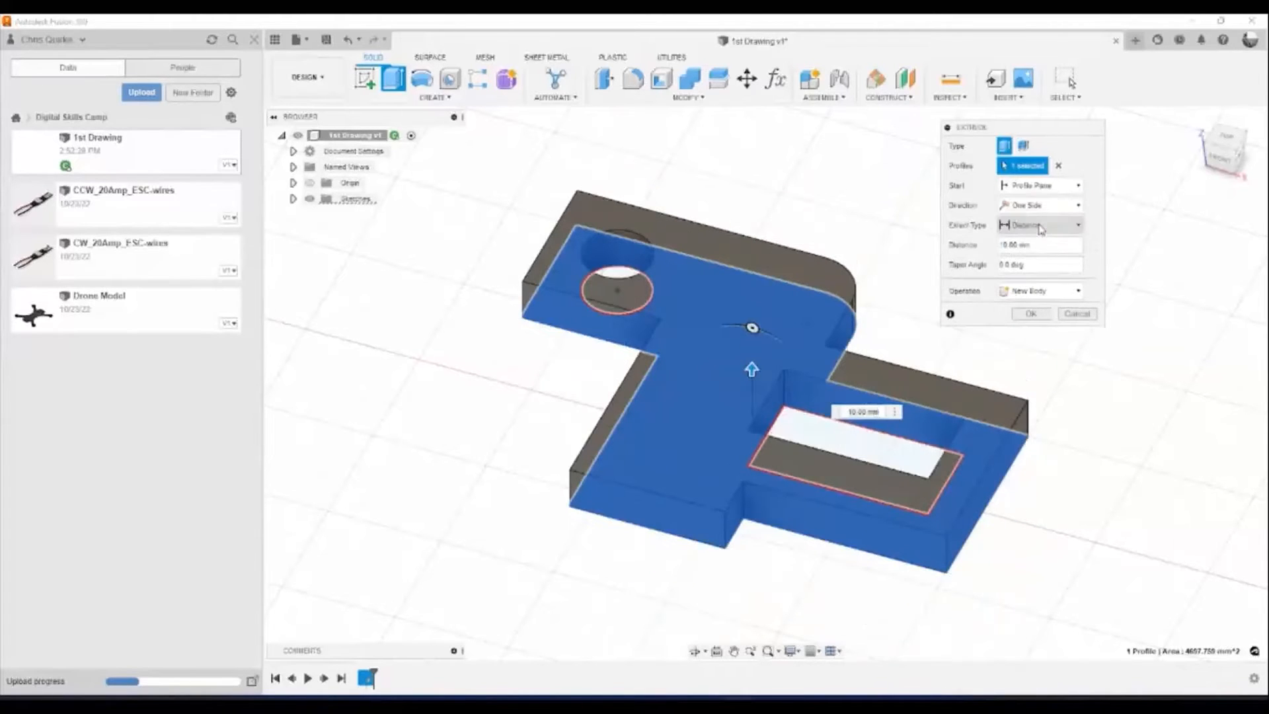
# Extrude the outer profile about 15 mm as a new body, inspect it, and undo the extrusion.
pyautogui.moveTo(751, 368); pyautogui.dragTo(751, 352)
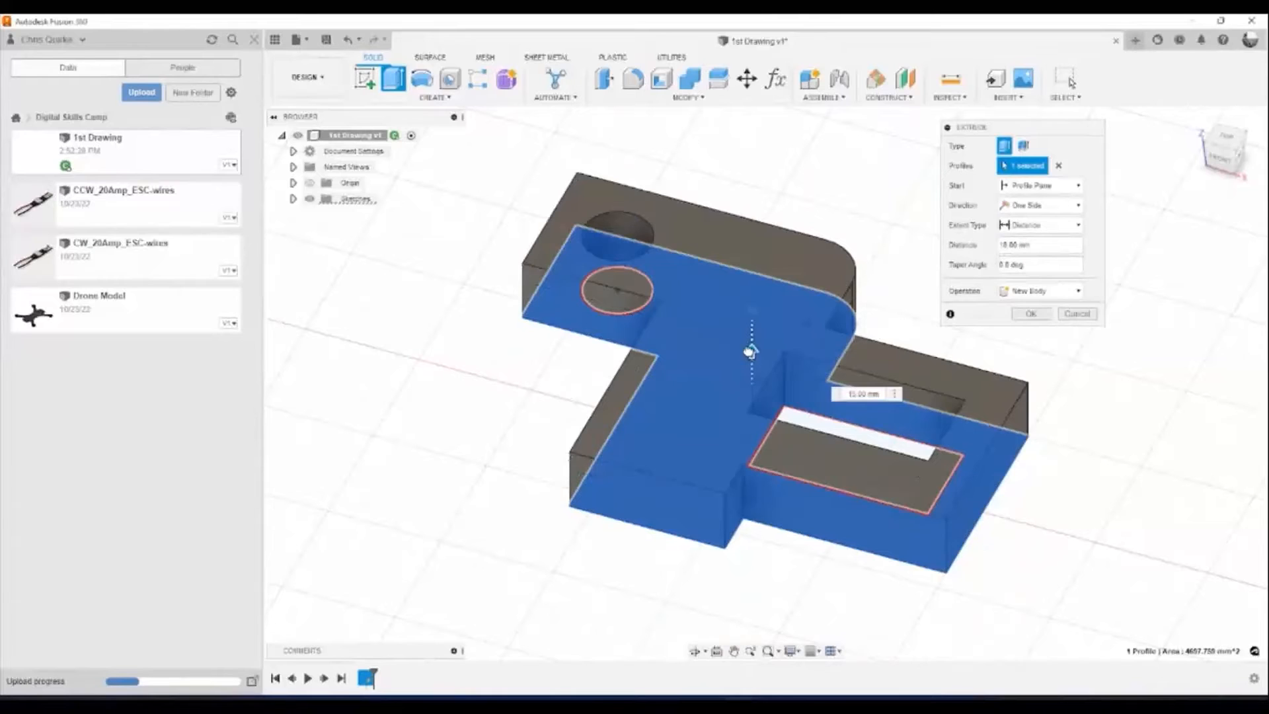
pyautogui.click(1029, 315)
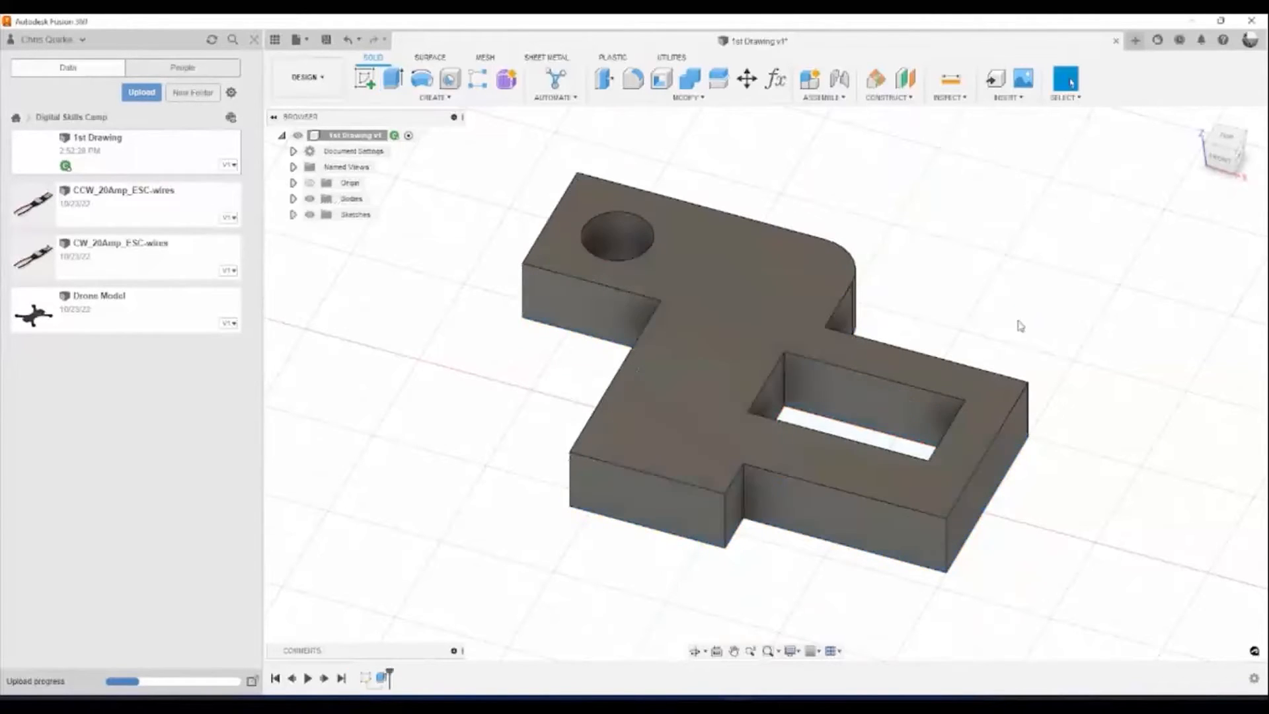
pyautogui.keyDown('shift'); pyautogui.moveTo(1035, 357); pyautogui.dragTo(1020, 294, button='middle'); pyautogui.keyUp('shift')
pyautogui.hotkey('ctrl', 'z')
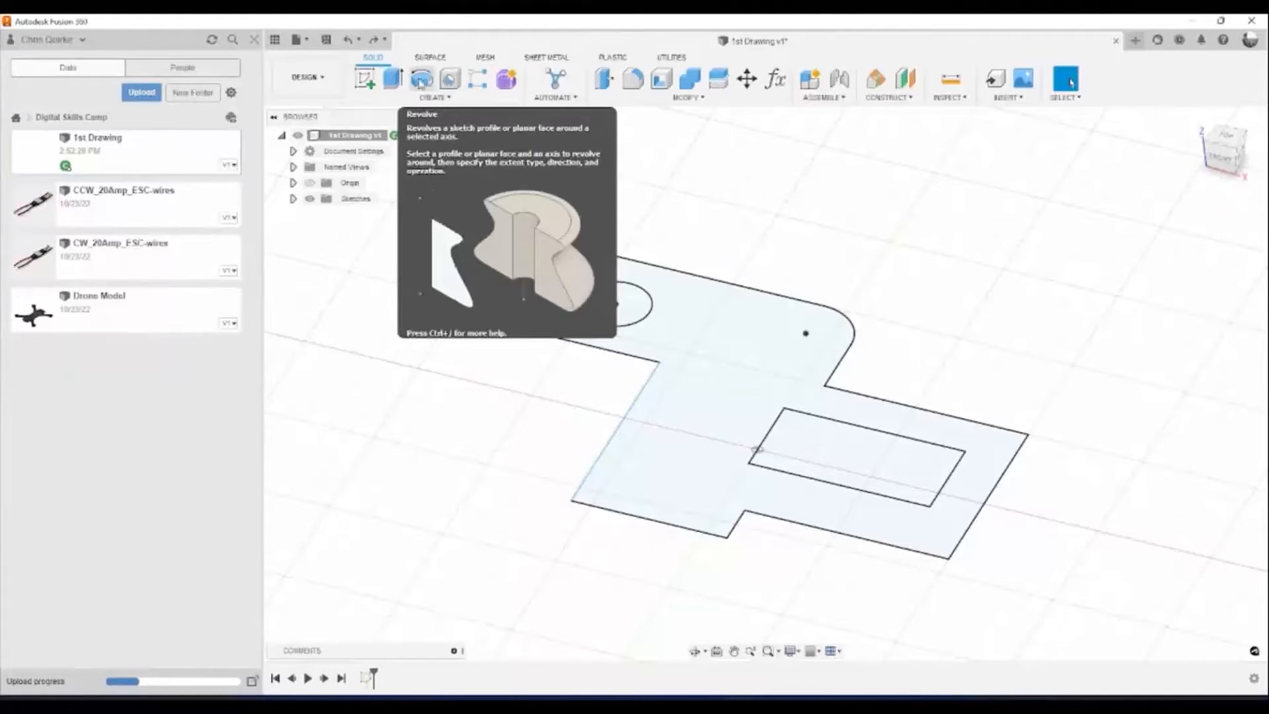
# Set up a 360-degree revolve of the inner rectangle as a new body about the rectangle's own outer short edge.
pyautogui.click(420, 81)
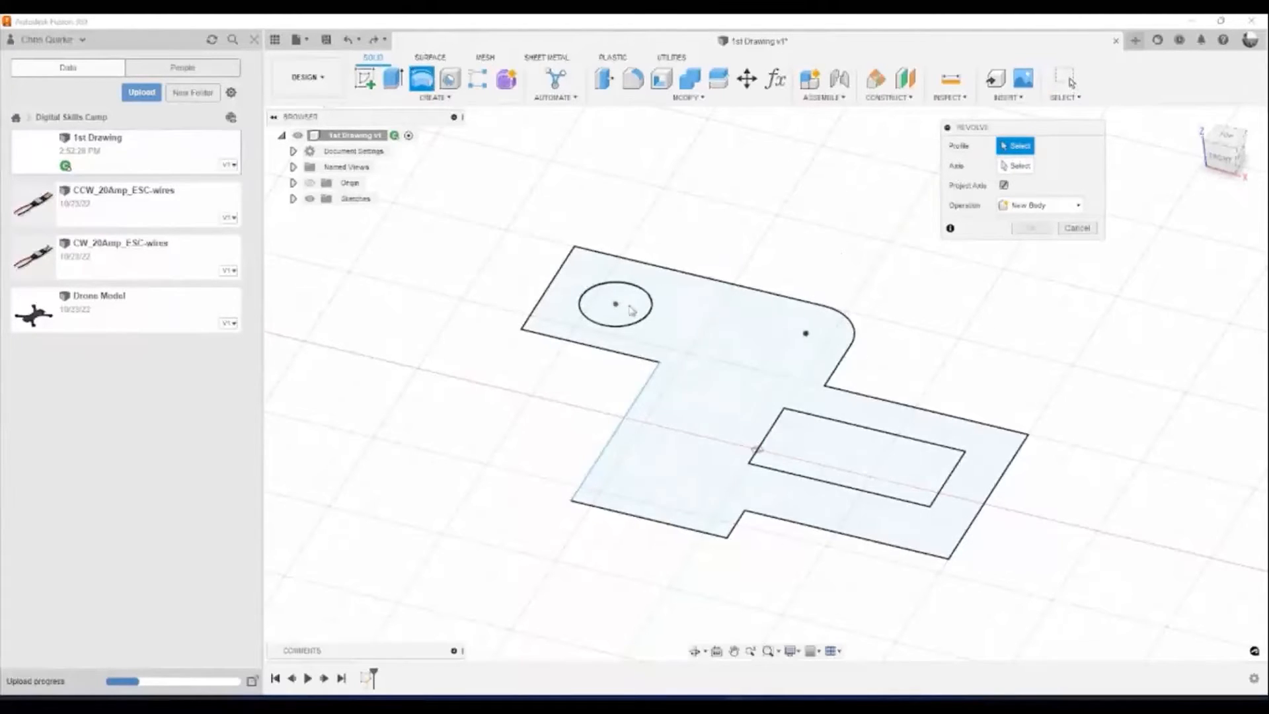
pyautogui.click(854, 461)
pyautogui.keyDown('shift'); pyautogui.moveTo(1025, 430); pyautogui.dragTo(932, 409, button='middle'); pyautogui.keyUp('shift')
pyautogui.scroll(2, 747, 529)
pyautogui.moveTo(742, 526); pyautogui.dragTo(864, 468, button='middle')
pyautogui.moveTo(865, 526); pyautogui.dragTo(886, 499, button='middle')
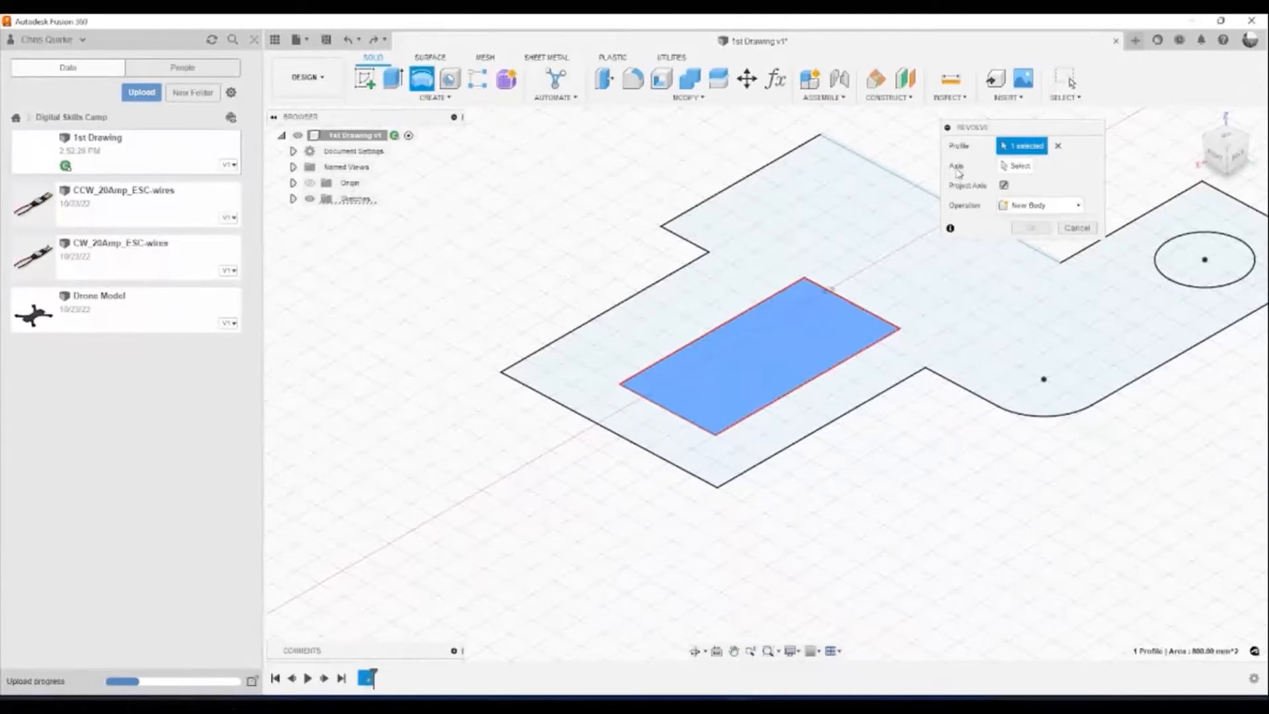
pyautogui.click(1018, 167)
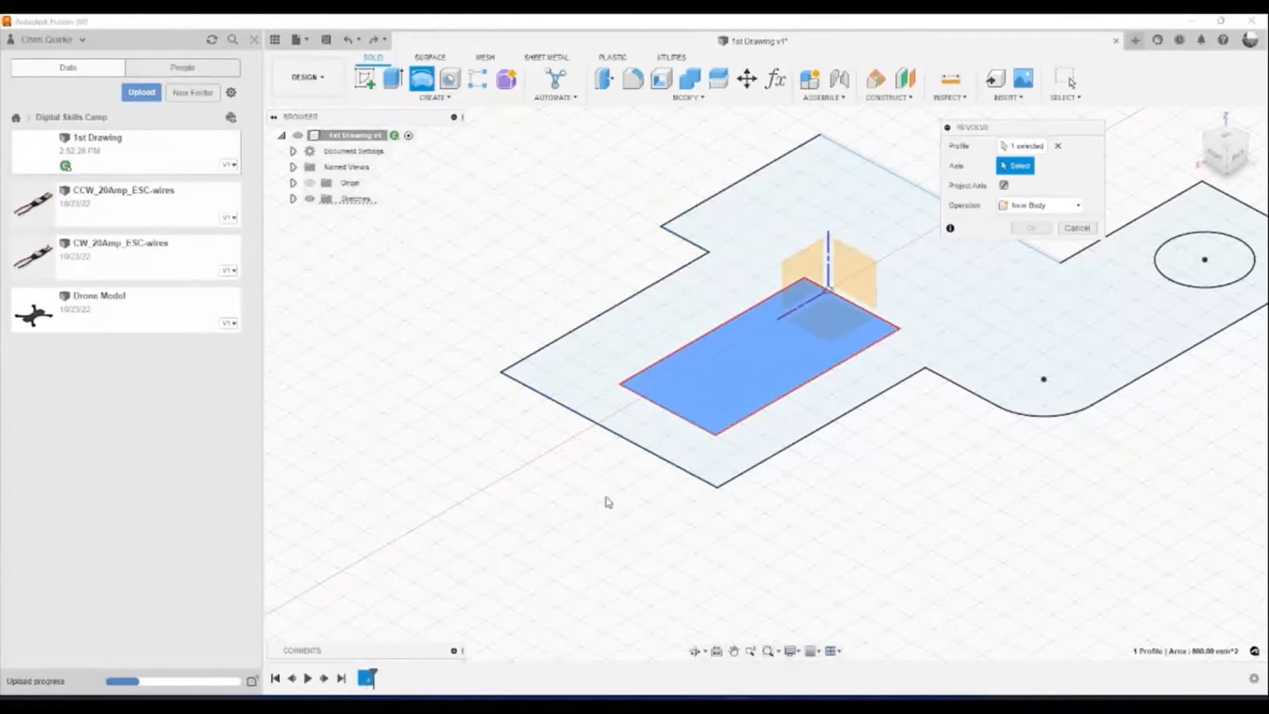
pyautogui.click(672, 416)
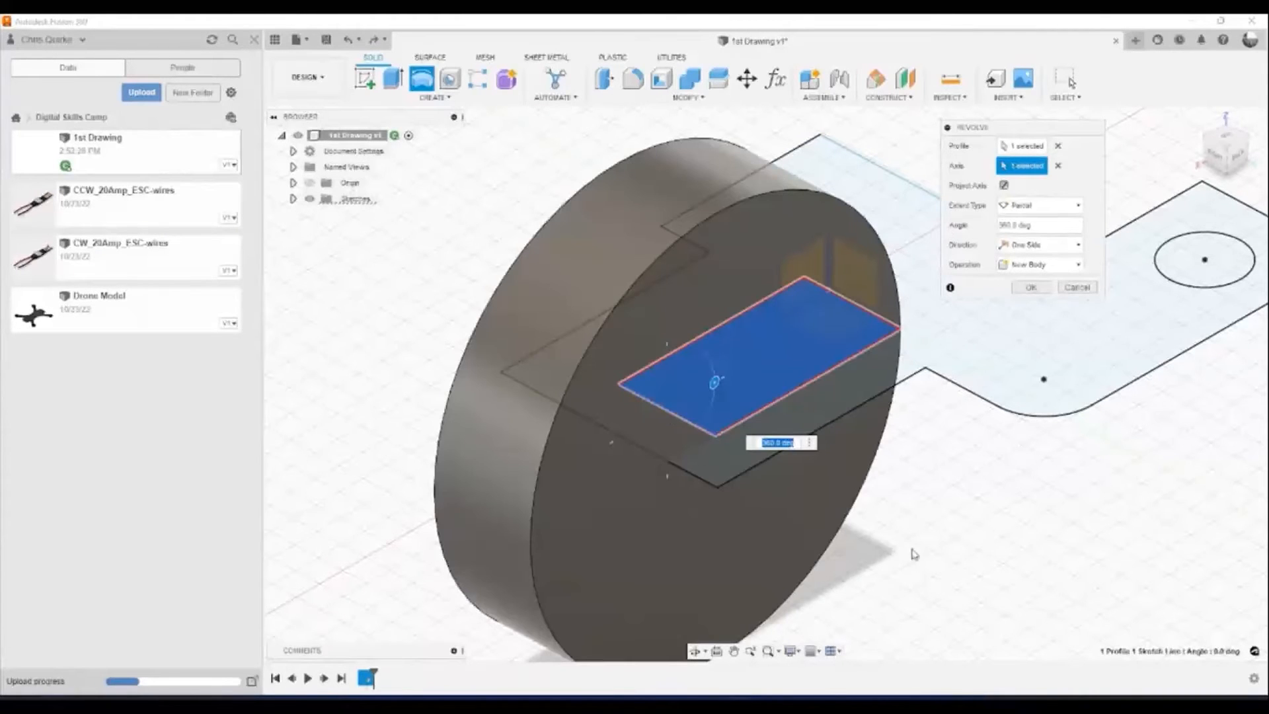
# Examine the solid disc preview of the revolve and its rotation edge from several angles.
pyautogui.moveTo(966, 536)
pyautogui.keyDown('shift'); pyautogui.mouseDown(button='middle')
pyautogui.moveTo(878, 538)
pyautogui.moveTo(864, 524)
pyautogui.moveTo(969, 495)
pyautogui.moveTo(949, 524)
pyautogui.mouseUp(button='middle'); pyautogui.keyUp('shift')
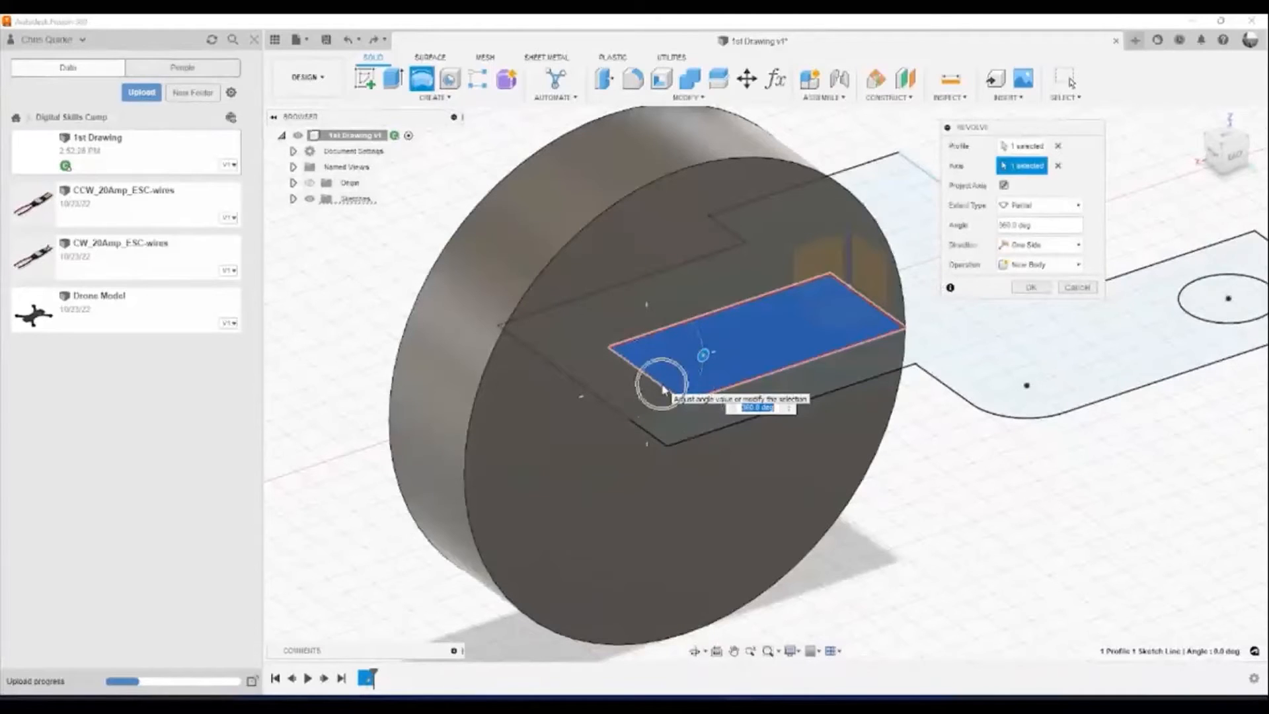
pyautogui.keyDown('shift'); pyautogui.moveTo(663, 389); pyautogui.dragTo(910, 492, button='middle'); pyautogui.keyUp('shift')
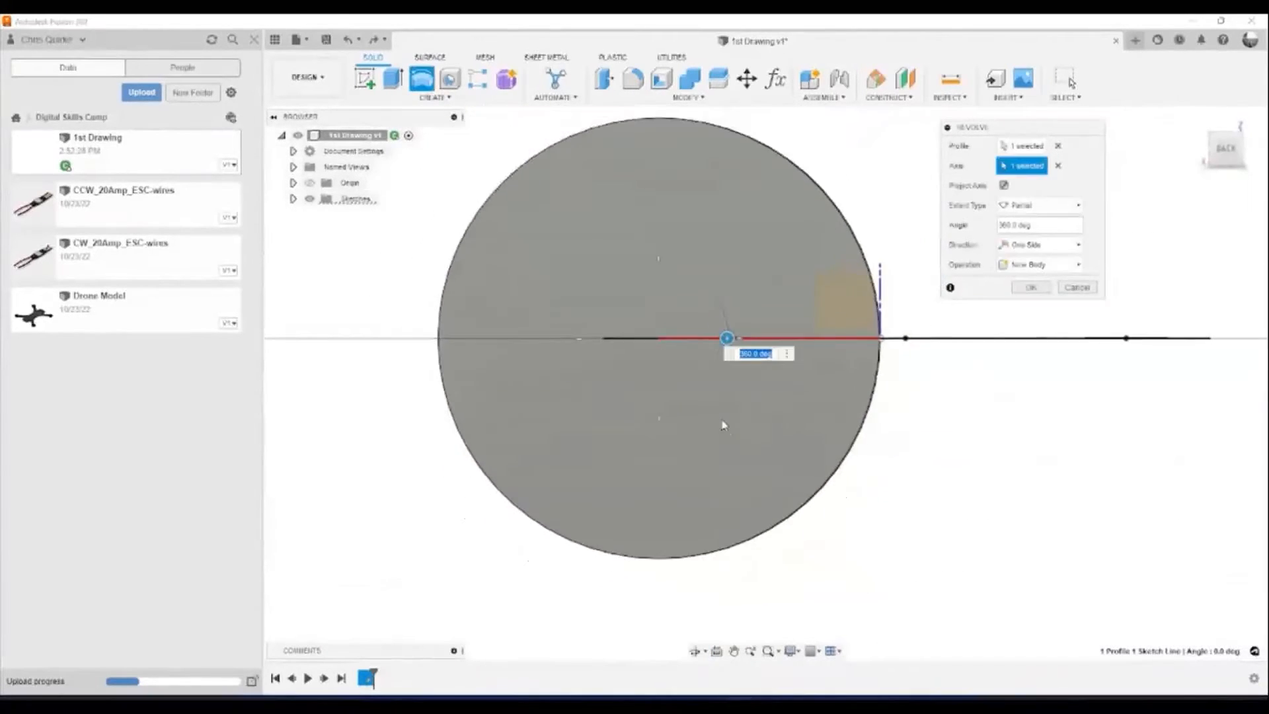
pyautogui.keyDown('shift'); pyautogui.moveTo(770, 405); pyautogui.dragTo(551, 457, button='middle'); pyautogui.keyUp('shift')
pyautogui.keyDown('shift'); pyautogui.moveTo(945, 570); pyautogui.dragTo(894, 547, button='middle'); pyautogui.keyUp('shift')
pyautogui.keyDown('shift'); pyautogui.moveTo(654, 375); pyautogui.dragTo(608, 420, button='middle'); pyautogui.keyUp('shift')
pyautogui.press('ctrl')
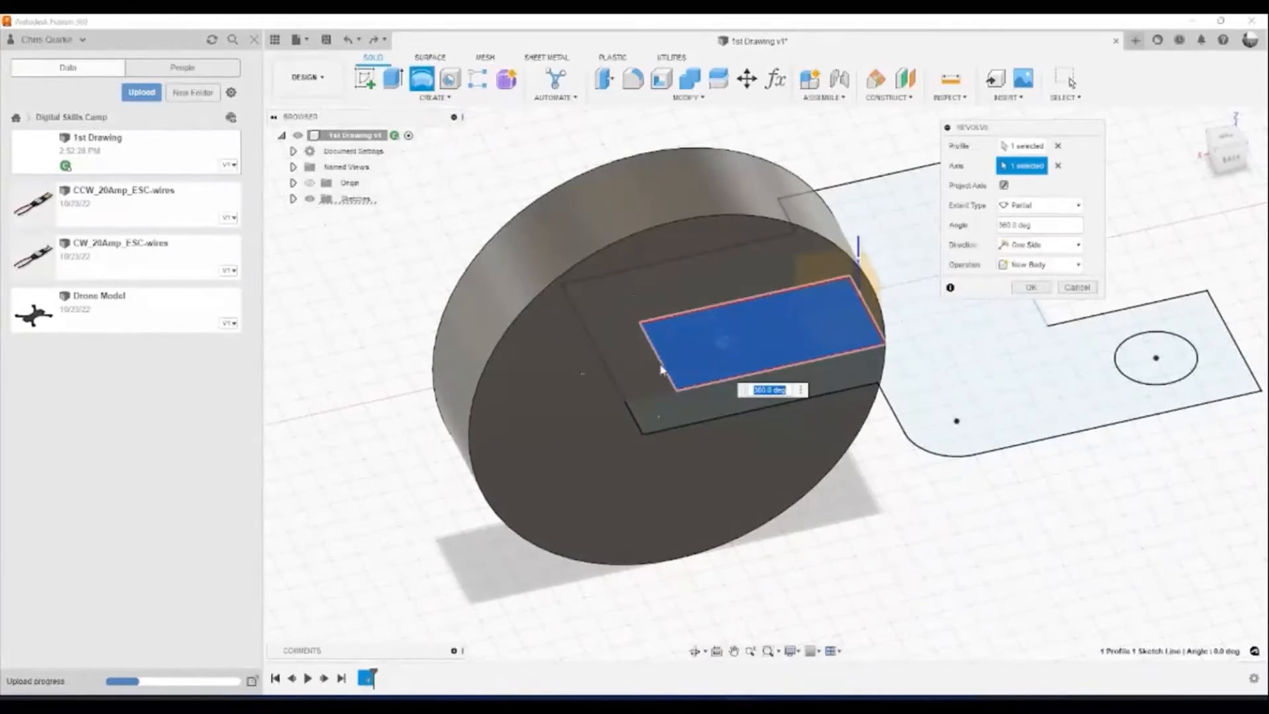
pyautogui.keyDown('shift'); pyautogui.moveTo(661, 374); pyautogui.dragTo(669, 400, button='middle'); pyautogui.keyUp('shift')
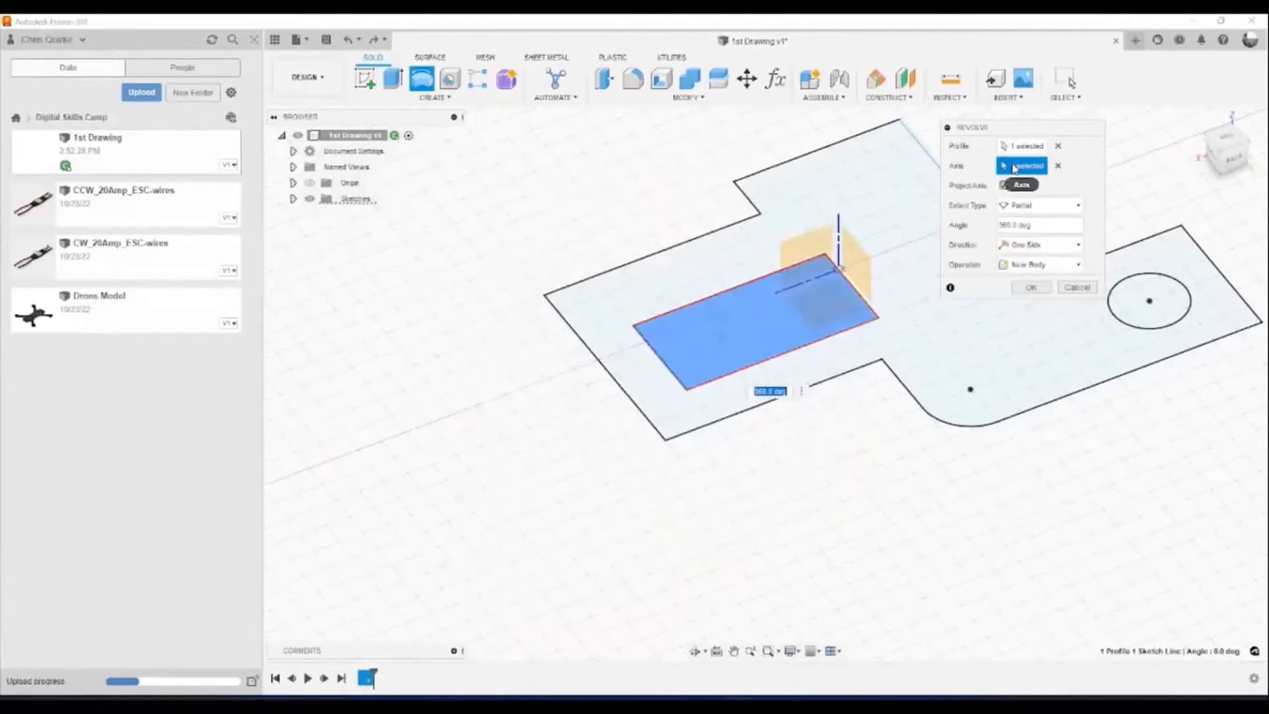
# Revolve the inner rectangle 360 degrees as a new body about the outer profile's parallel end edge, and undo the revolve.
pyautogui.click(1058, 166)
pyautogui.scroll(3, 649, 361)
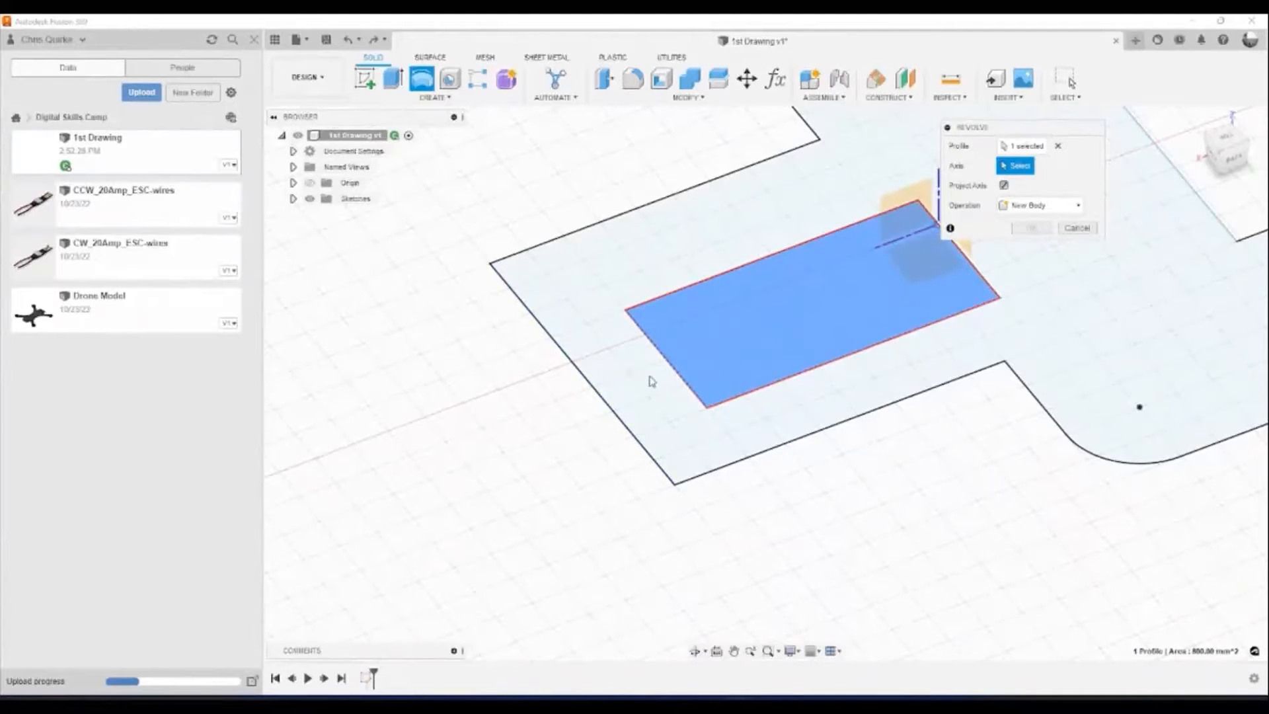
pyautogui.click(597, 393)
pyautogui.keyDown('shift'); pyautogui.moveTo(839, 522); pyautogui.dragTo(850, 453, button='middle'); pyautogui.keyUp('shift')
pyautogui.moveTo(726, 381); pyautogui.dragTo(687, 391, button='middle')
pyautogui.moveTo(687, 391); pyautogui.dragTo(650, 444, button='middle')
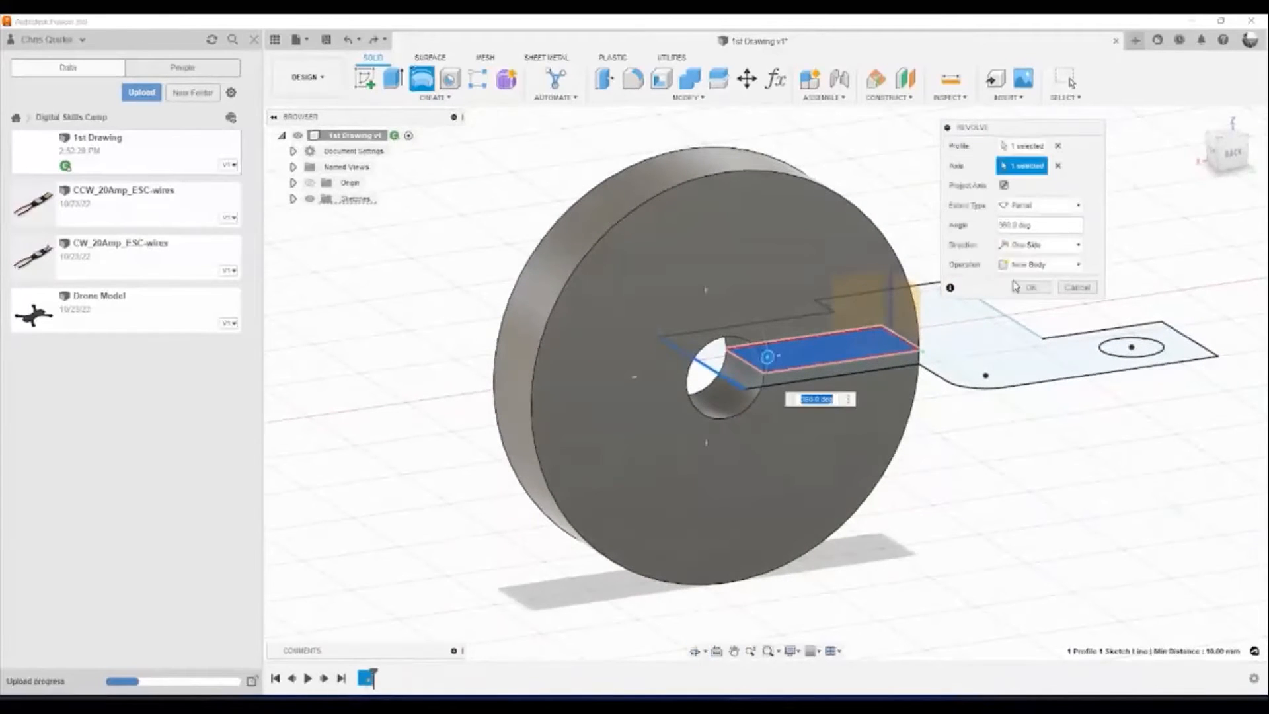
pyautogui.click(1040, 227)
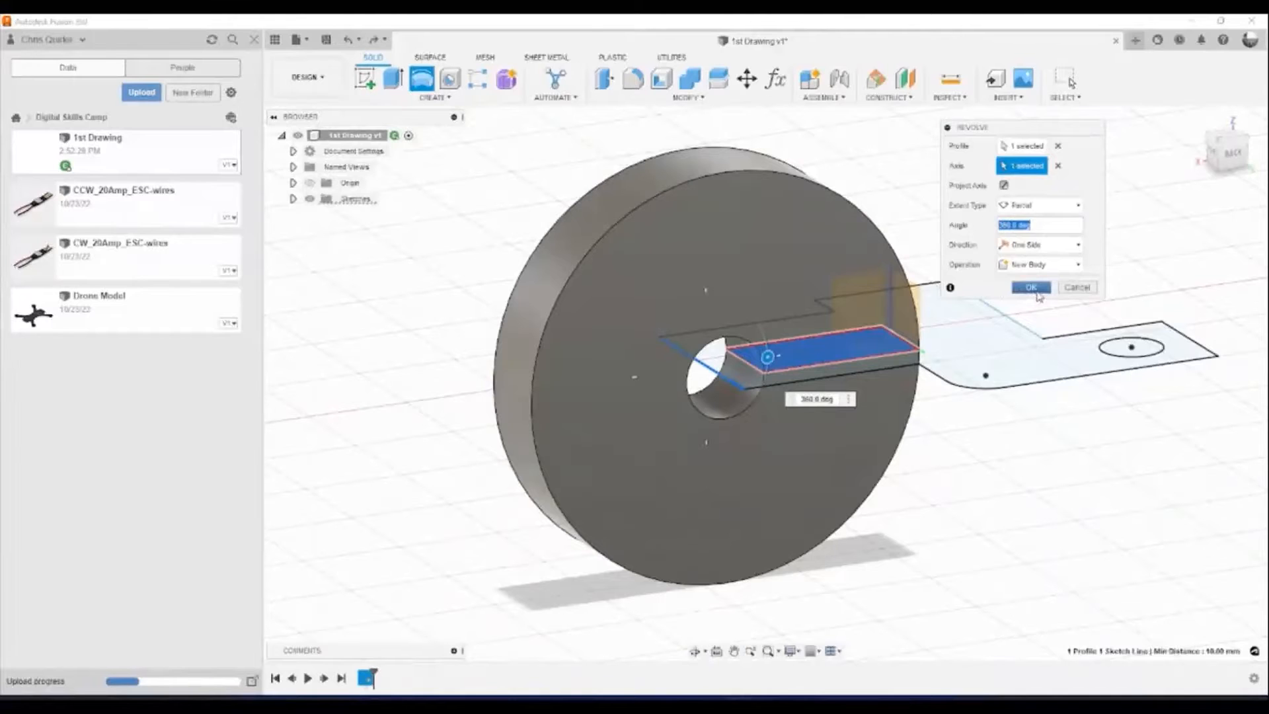
pyautogui.click(1031, 287)
pyautogui.keyDown('shift'); pyautogui.moveTo(395, 371); pyautogui.dragTo(834, 363, button='middle'); pyautogui.keyUp('shift')
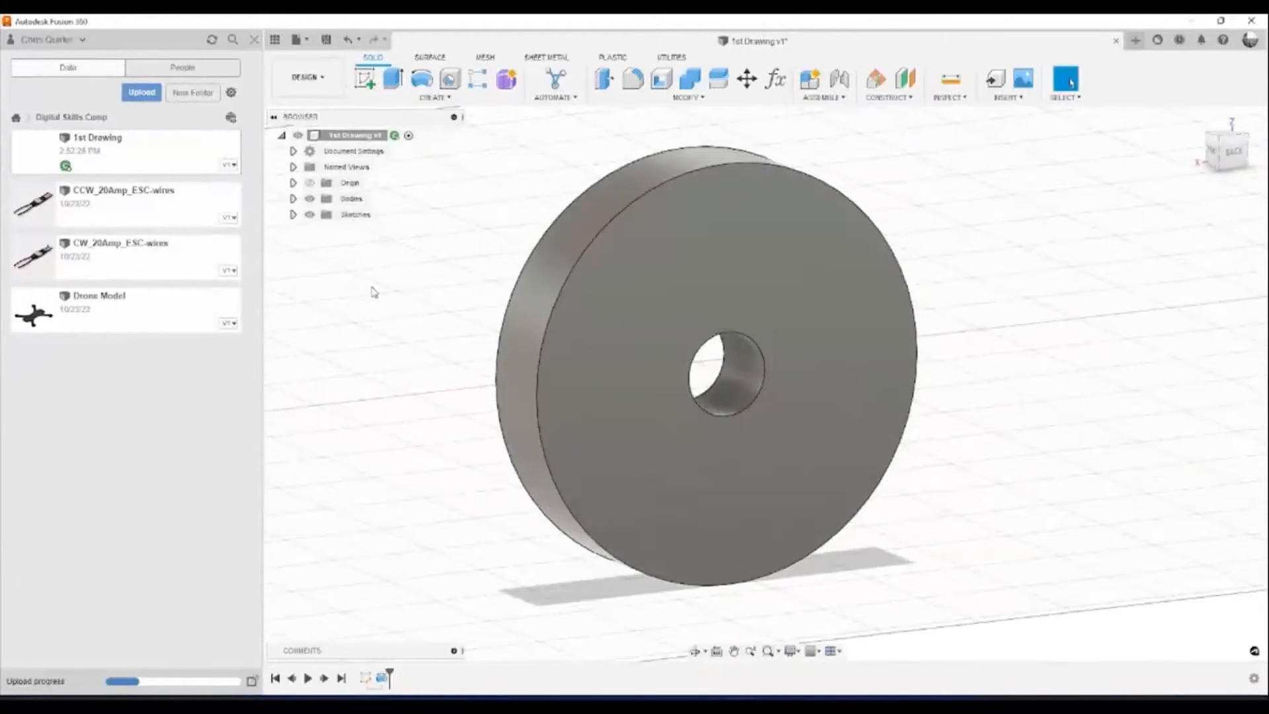
pyautogui.hotkey('ctrl', 'z')
# Extrude the outer profile upward as a new body, leaving out the circle and inner rectangle.
pyautogui.moveTo(687, 380)
pyautogui.keyDown('shift'); pyautogui.mouseDown(button='middle')
pyautogui.moveTo(864, 431)
pyautogui.moveTo(813, 425)
pyautogui.moveTo(819, 405)
pyautogui.moveTo(793, 391)
pyautogui.moveTo(549, 377)
pyautogui.moveTo(675, 398)
pyautogui.mouseUp(button='middle'); pyautogui.keyUp('shift')
pyautogui.click(393, 79)
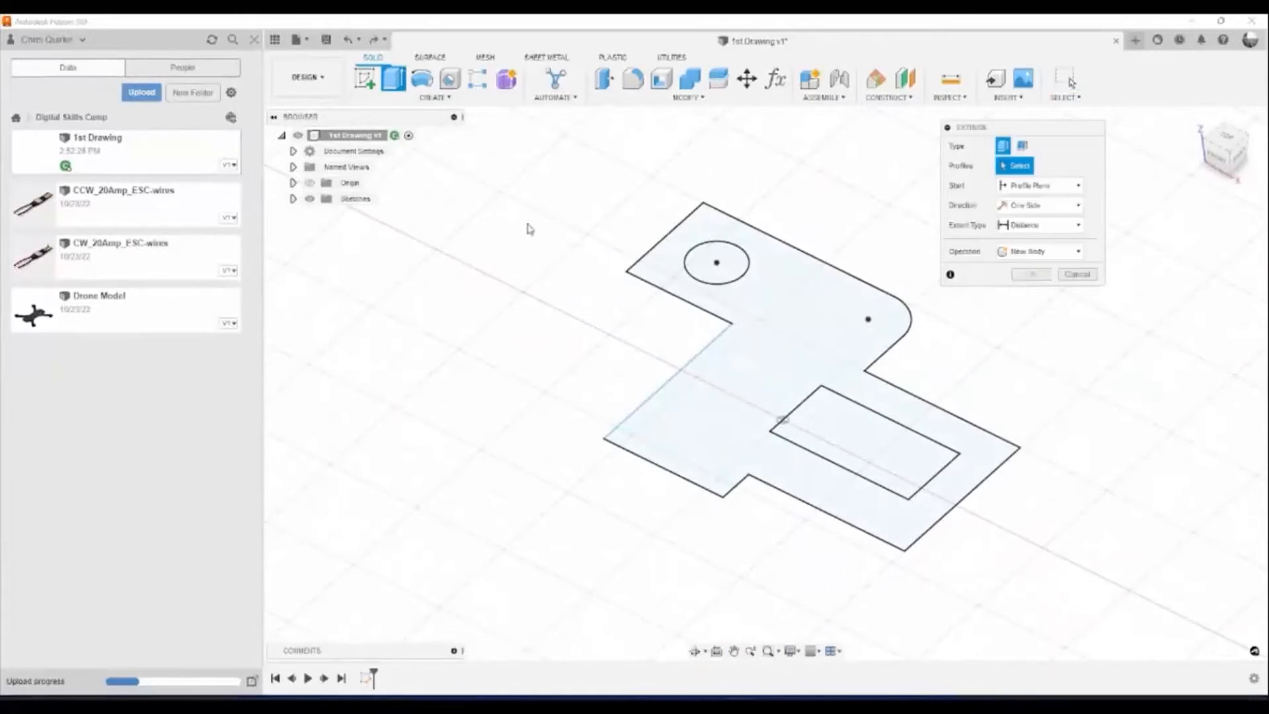
pyautogui.click(815, 331)
pyautogui.moveTo(801, 371); pyautogui.dragTo(730, 400, button='middle')
pyautogui.moveTo(720, 407); pyautogui.dragTo(725, 327)
pyautogui.click(1031, 313)
pyautogui.keyDown('shift'); pyautogui.moveTo(1056, 430); pyautogui.dragTo(646, 388, button='middle'); pyautogui.keyUp('shift')
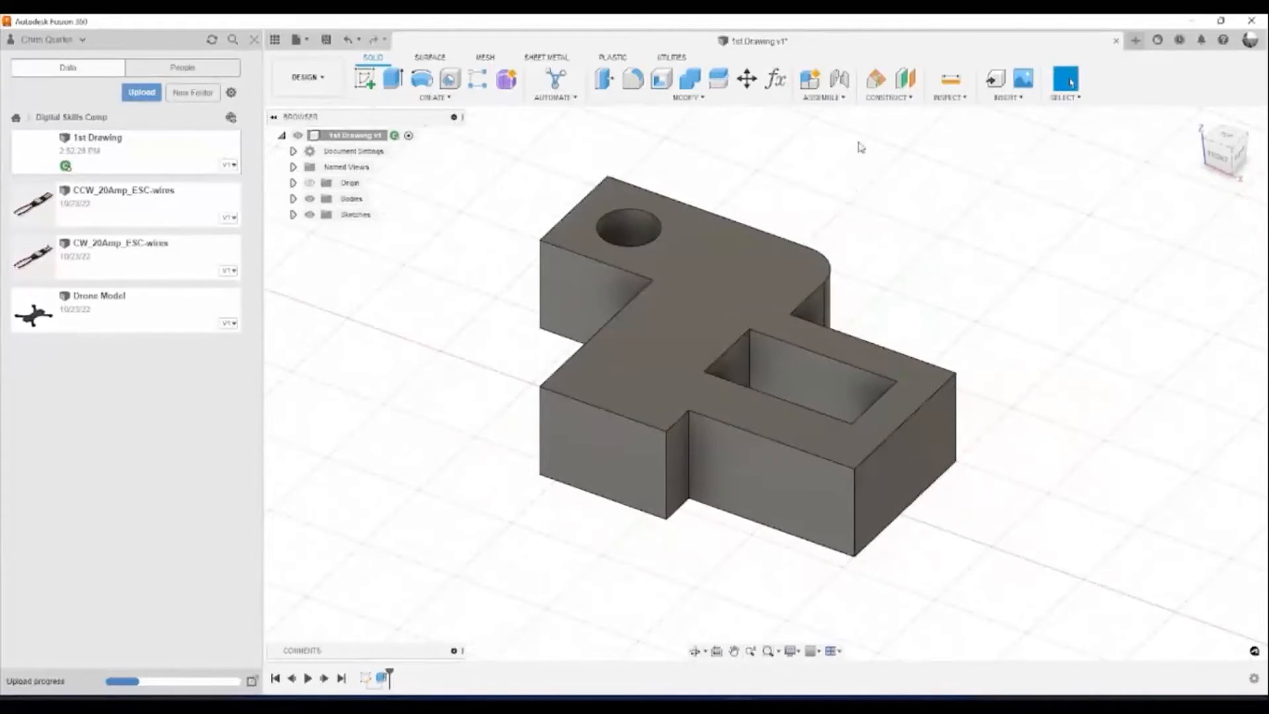
# Try a midplane between the two parallel long side faces of the slotted arm, and clear the face selection.
pyautogui.click(888, 99)
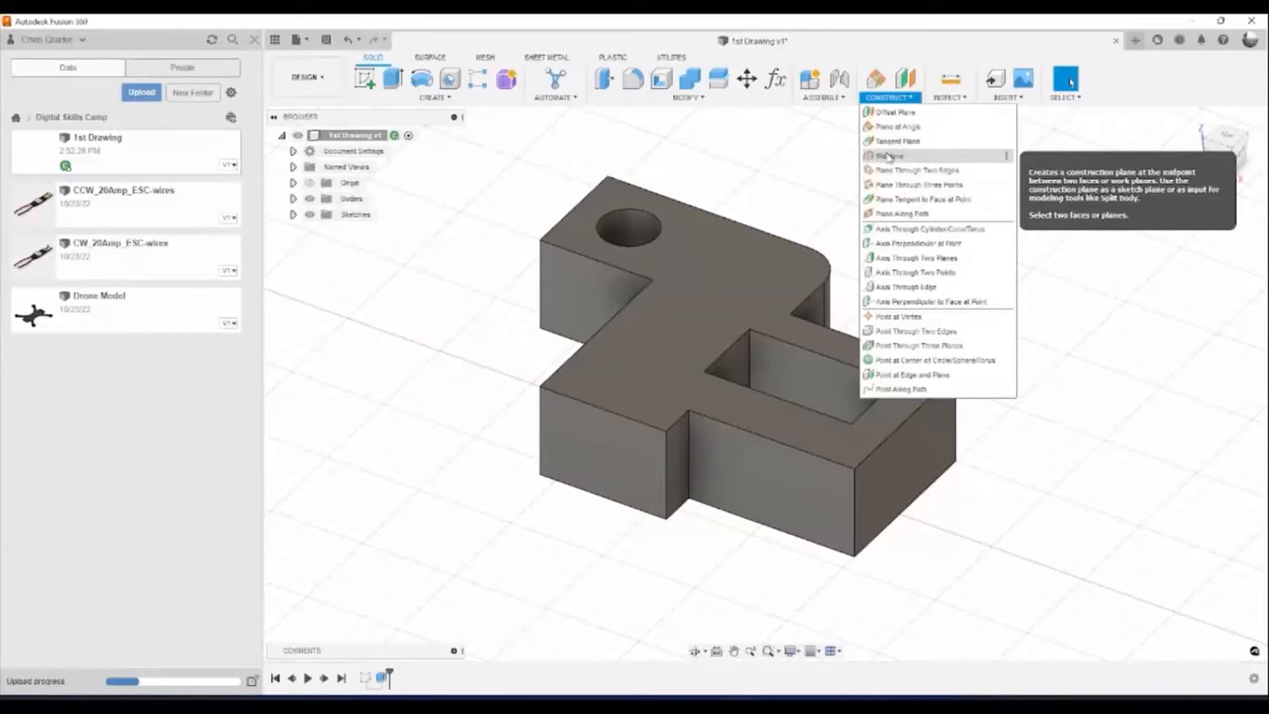
pyautogui.click(784, 493)
pyautogui.keyDown('shift'); pyautogui.moveTo(1080, 536); pyautogui.dragTo(960, 538, button='middle'); pyautogui.keyUp('shift')
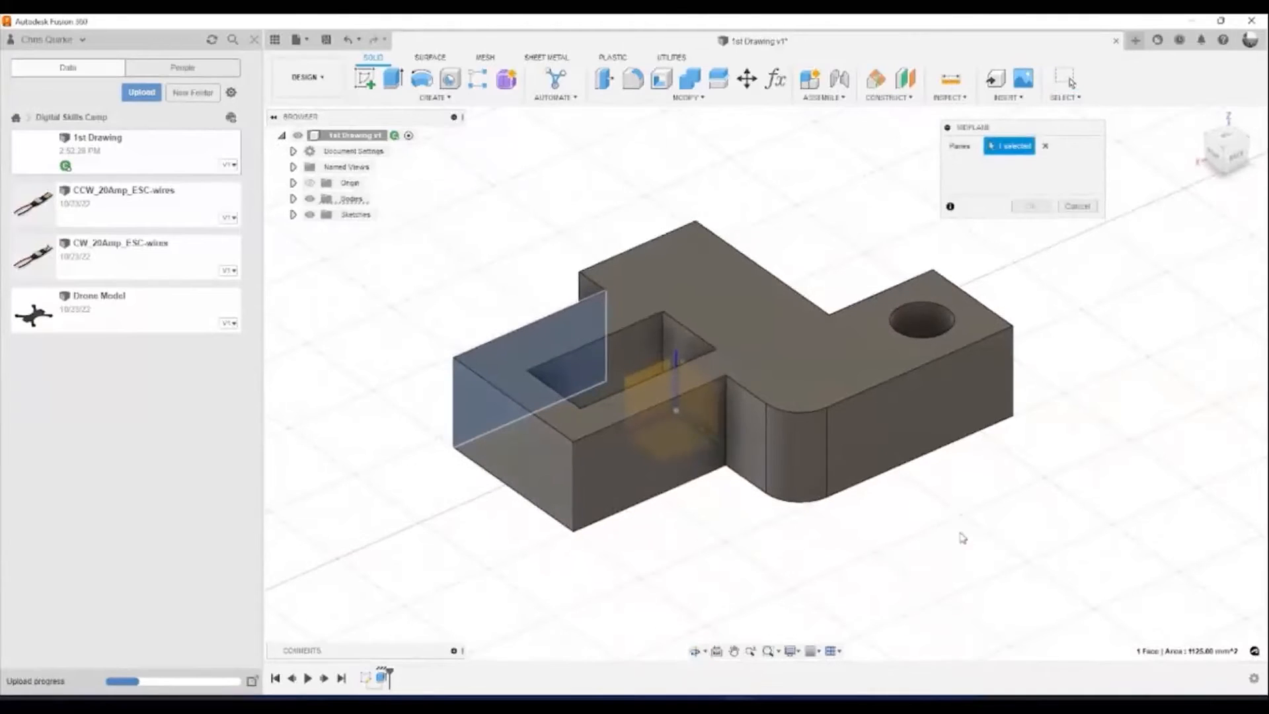
pyautogui.click(636, 475)
pyautogui.keyDown('shift'); pyautogui.moveTo(407, 580); pyautogui.dragTo(522, 564, button='middle'); pyautogui.keyUp('shift')
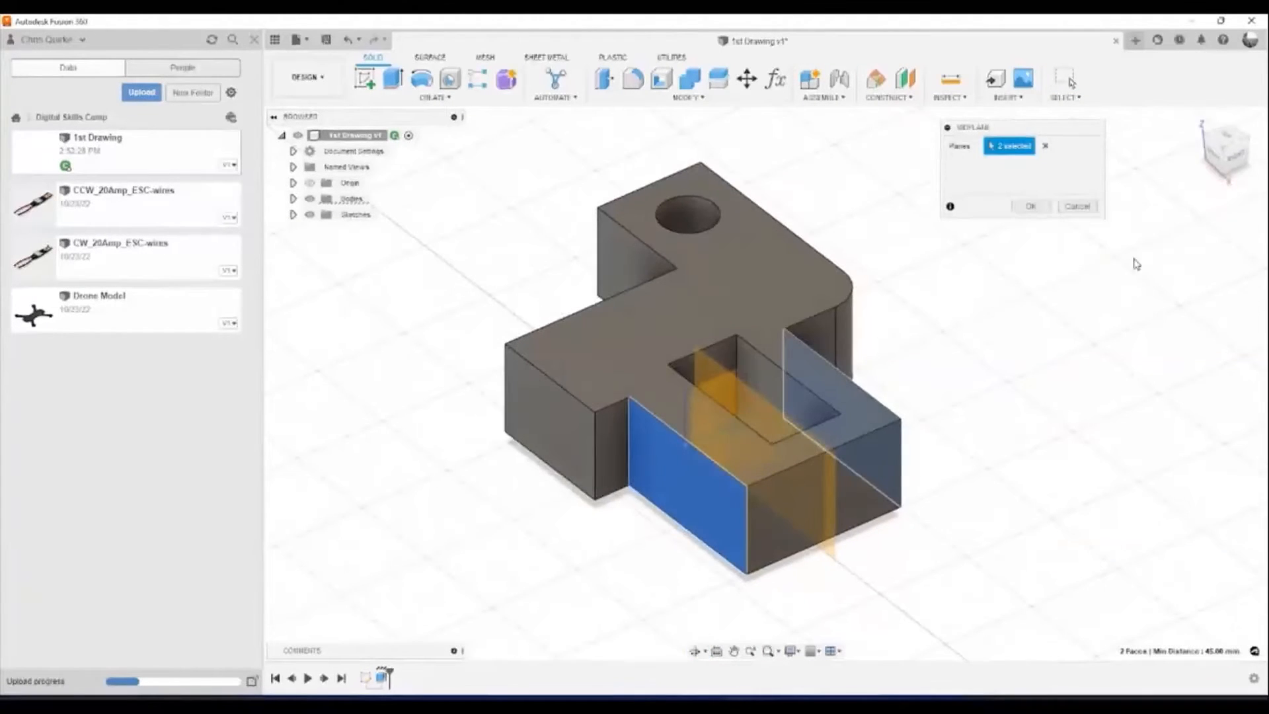
pyautogui.click(1045, 147)
# Try a midplane between two adjacent side faces meeting at an outer corner of the body, and clear the selection.
pyautogui.keyDown('shift'); pyautogui.moveTo(1015, 428); pyautogui.dragTo(1110, 405, button='middle'); pyautogui.keyUp('shift')
pyautogui.click(834, 426)
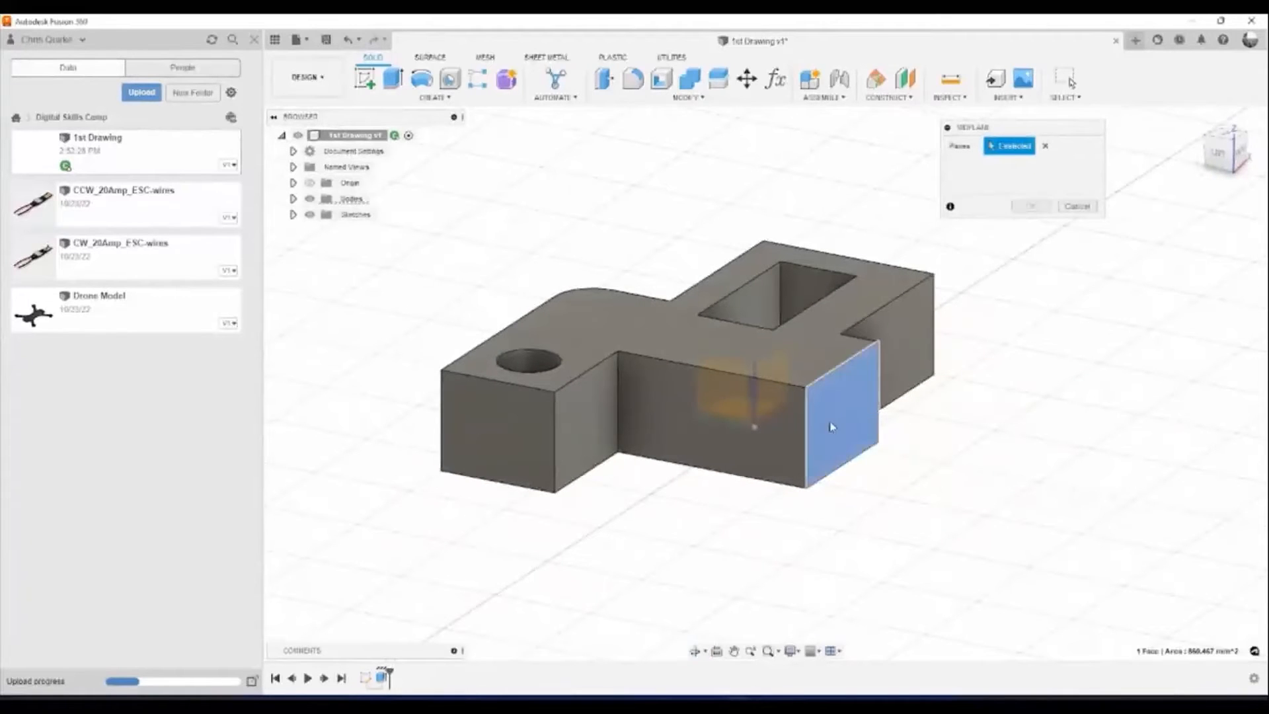
pyautogui.click(694, 431)
pyautogui.keyDown('shift'); pyautogui.moveTo(694, 432); pyautogui.dragTo(826, 529, button='middle'); pyautogui.keyUp('shift')
pyautogui.click(1046, 146)
# Preview the midplane through the centre of the slotted arm again using its opposite side faces, and cancel it.
pyautogui.keyDown('shift'); pyautogui.moveTo(1083, 440); pyautogui.dragTo(1031, 452, button='middle'); pyautogui.keyUp('shift')
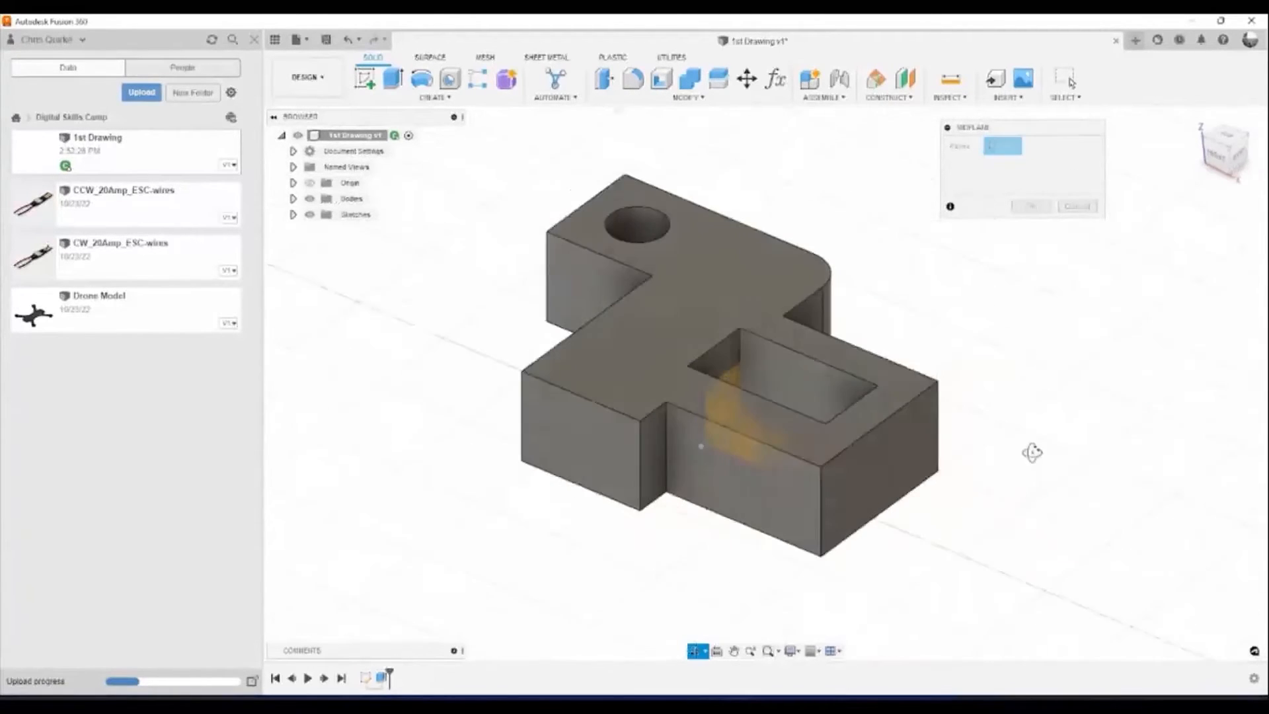
pyautogui.click(742, 487)
pyautogui.keyDown('shift'); pyautogui.moveTo(742, 487); pyautogui.dragTo(907, 541, button='middle'); pyautogui.keyUp('shift')
pyautogui.click(646, 492)
pyautogui.keyDown('shift'); pyautogui.moveTo(646, 493); pyautogui.dragTo(903, 492, button='middle'); pyautogui.keyUp('shift')
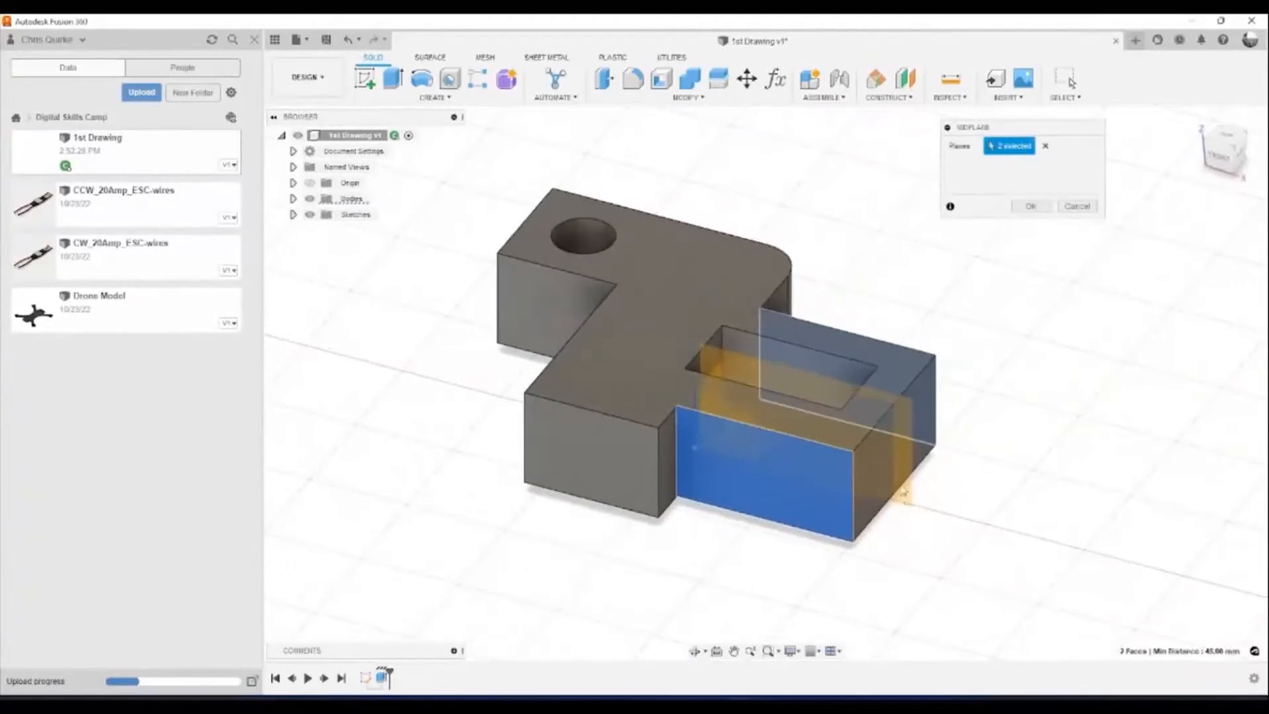
pyautogui.keyDown('shift'); pyautogui.moveTo(1024, 513); pyautogui.dragTo(816, 439, button='middle'); pyautogui.keyUp('shift')
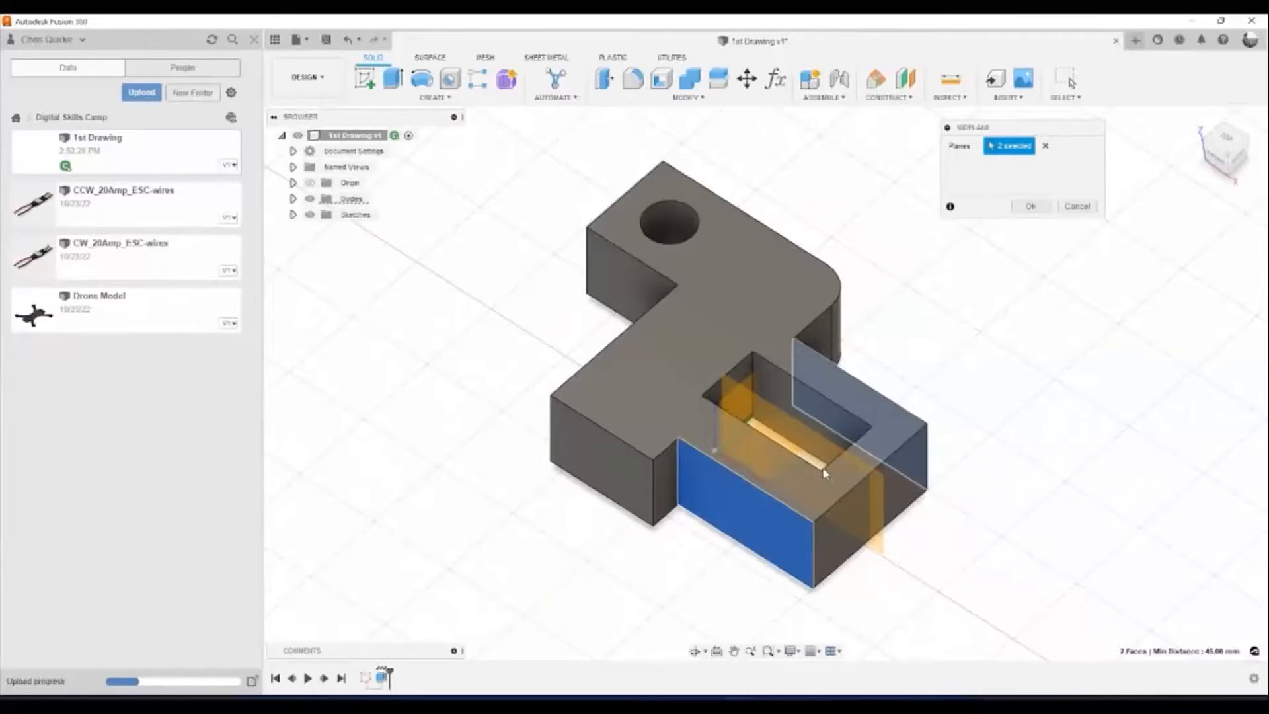
pyautogui.click(1077, 207)
pyautogui.keyDown('shift'); pyautogui.moveTo(996, 390); pyautogui.dragTo(997, 354, button='middle'); pyautogui.keyUp('shift')
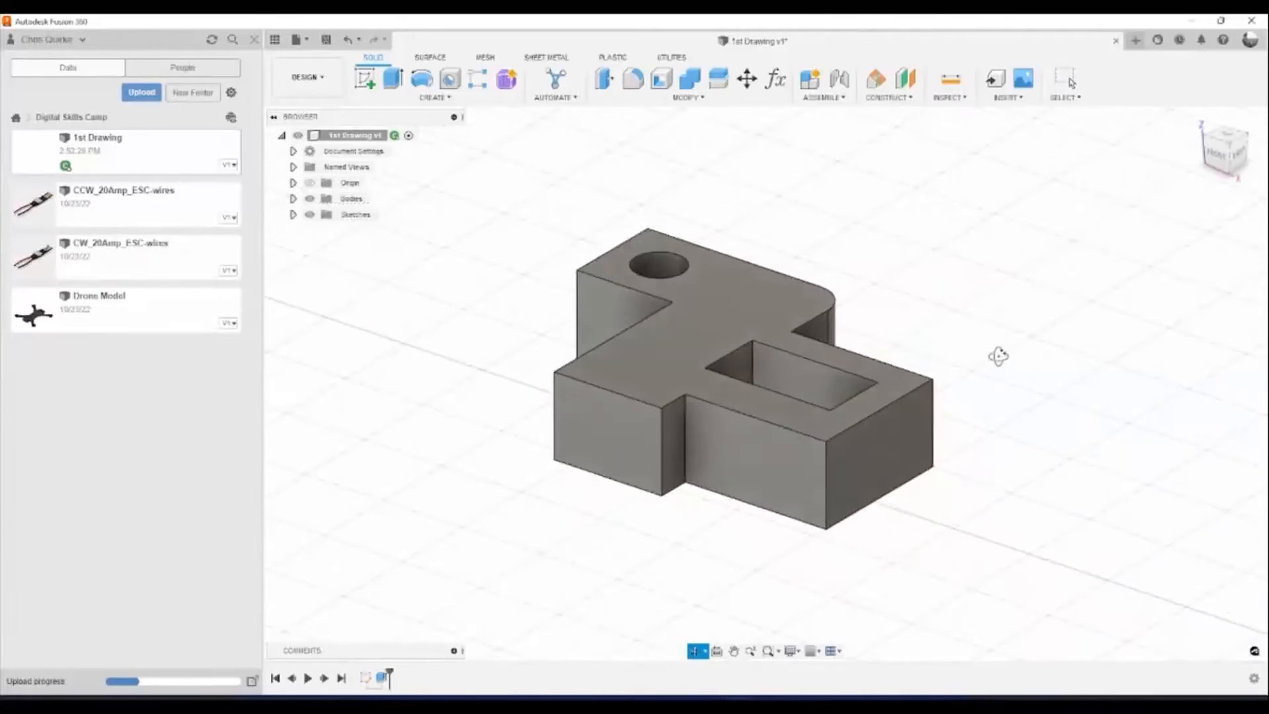
# Try a plane at a 45-degree angle through the upper end edge of the slotted arm, and clear the edge selection.
pyautogui.click(889, 99)
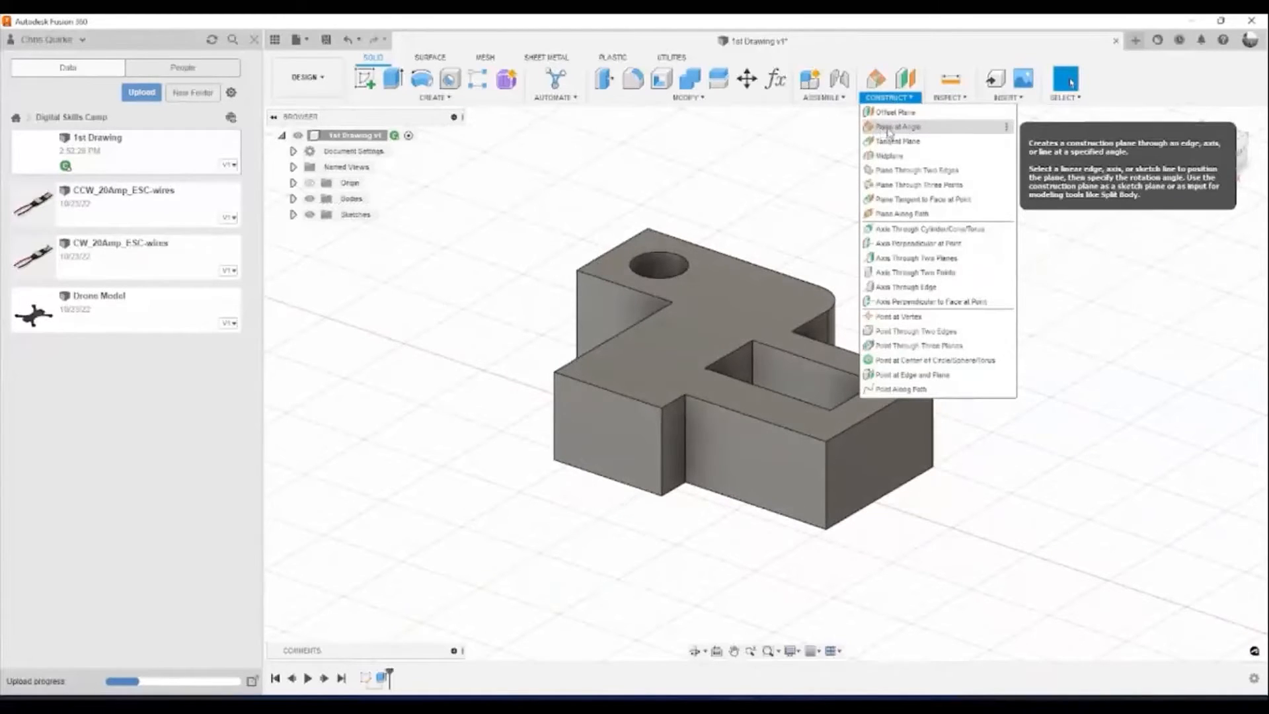
pyautogui.click(889, 131)
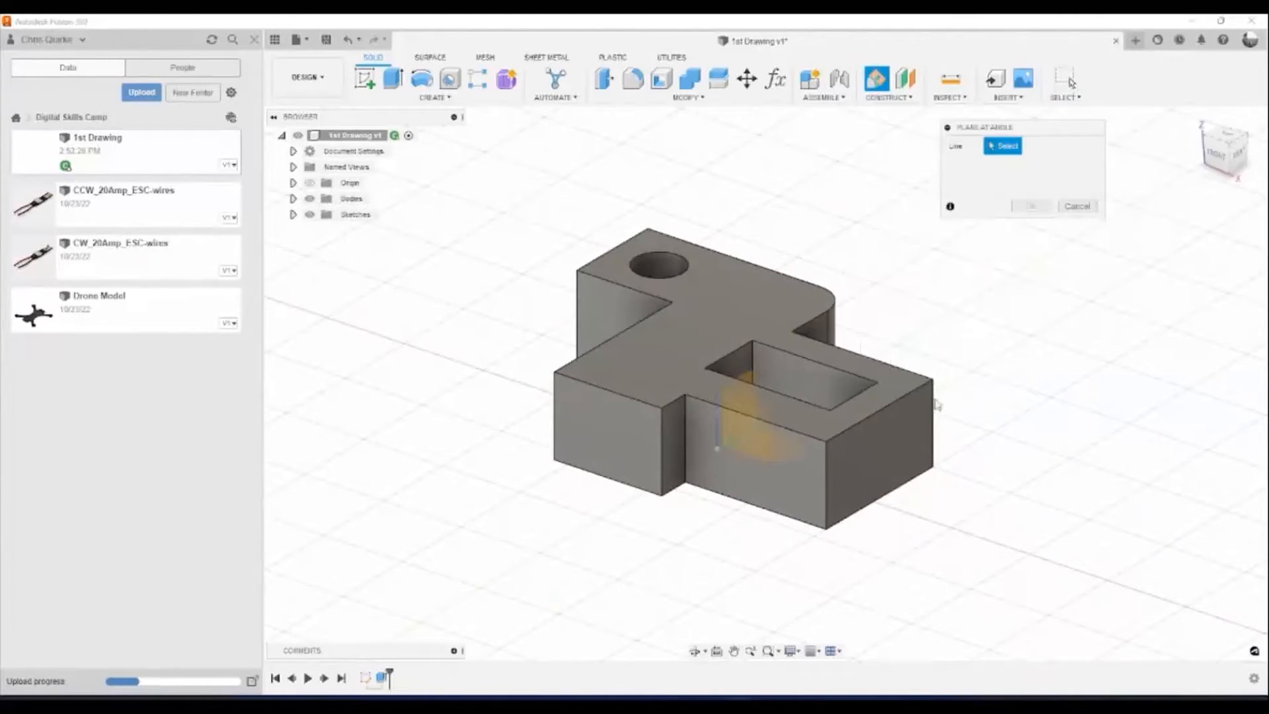
pyautogui.click(892, 403)
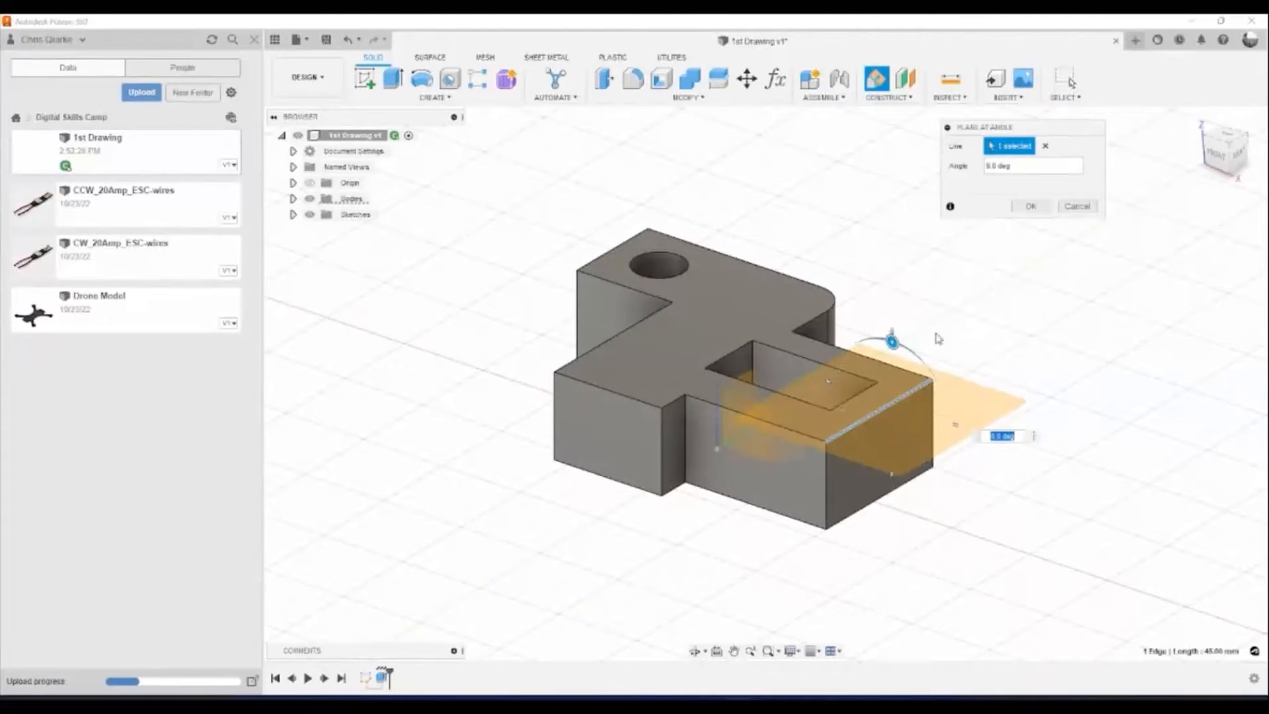
pyautogui.keyDown('shift'); pyautogui.moveTo(747, 546); pyautogui.dragTo(872, 548, button='middle'); pyautogui.keyUp('shift')
pyautogui.moveTo(923, 292); pyautogui.dragTo(968, 314)
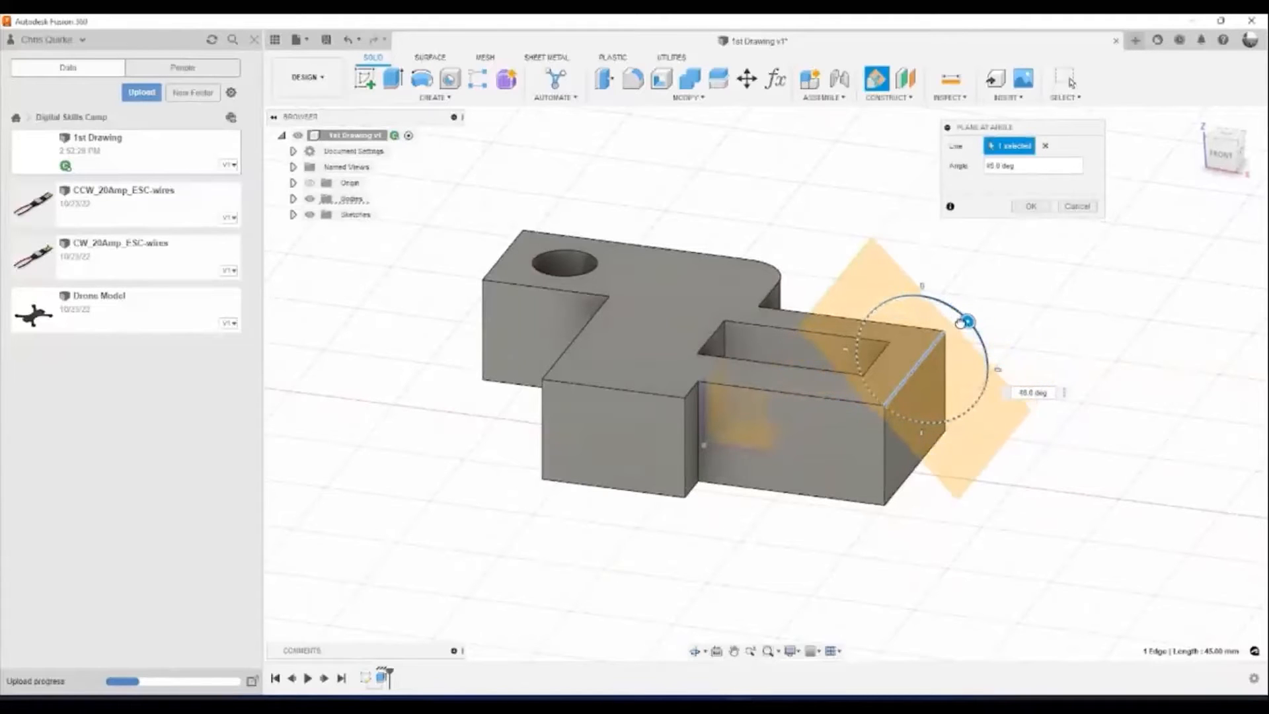
pyautogui.keyDown('shift'); pyautogui.moveTo(696, 552); pyautogui.dragTo(575, 522, button='middle'); pyautogui.keyUp('shift')
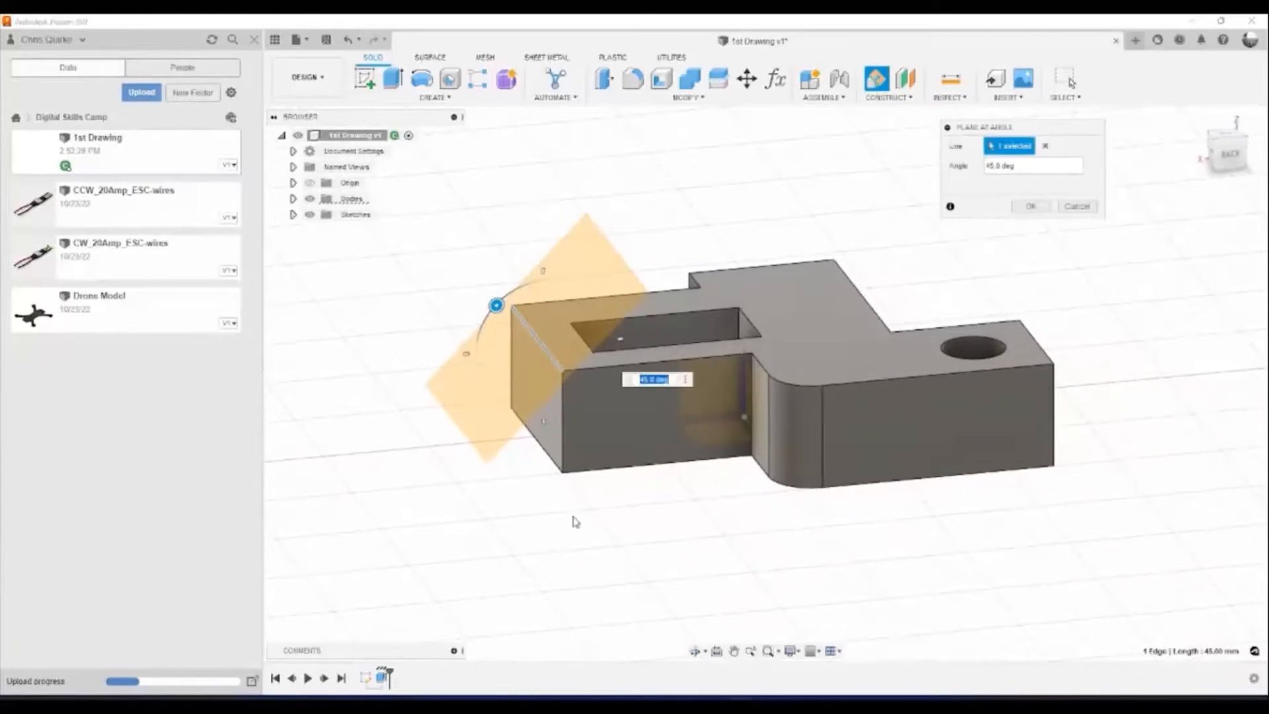
pyautogui.click(1047, 146)
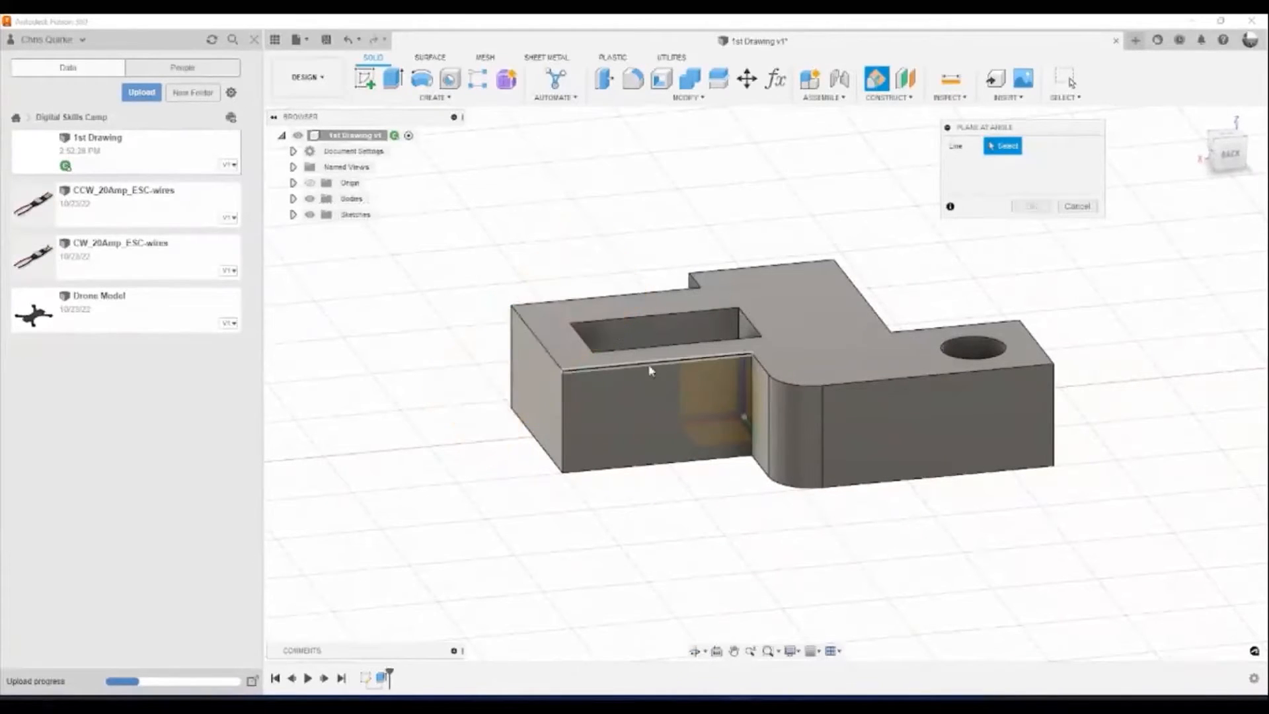
# Try a plane at an angle of about 35 degrees through the slotted arm's upper long side edge, and cancel it.
pyautogui.click(650, 370)
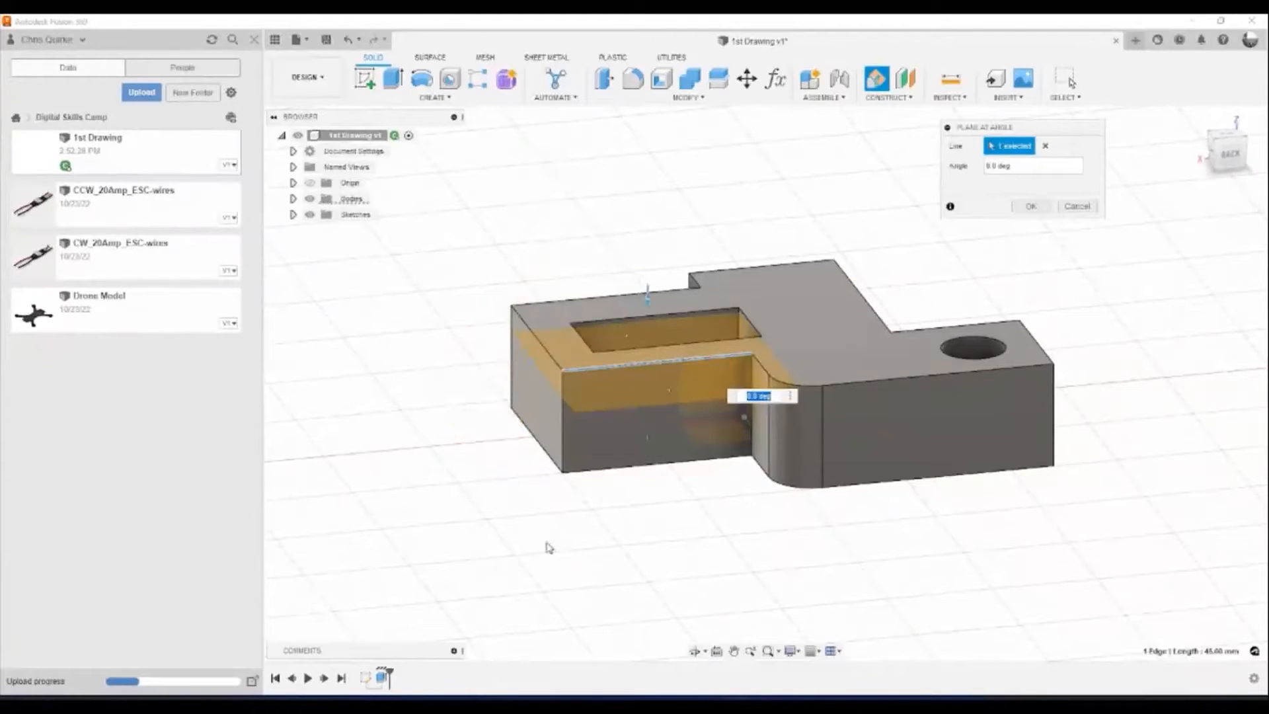
pyautogui.keyDown('shift'); pyautogui.moveTo(554, 547); pyautogui.dragTo(609, 543, button='middle'); pyautogui.keyUp('shift')
pyautogui.moveTo(771, 321); pyautogui.dragTo(807, 348)
pyautogui.keyDown('shift'); pyautogui.moveTo(750, 538); pyautogui.dragTo(714, 560, button='middle'); pyautogui.keyUp('shift')
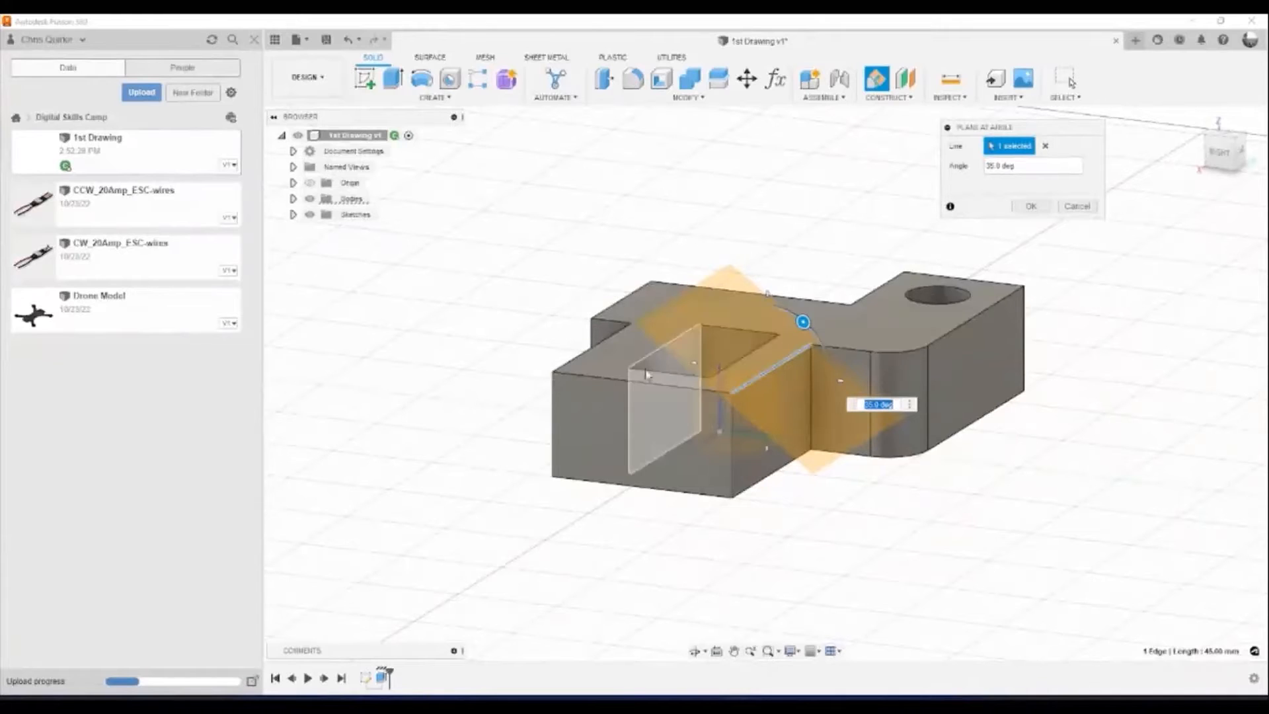
pyautogui.moveTo(520, 528)
pyautogui.keyDown('shift'); pyautogui.mouseDown(button='middle')
pyautogui.moveTo(546, 513)
pyautogui.moveTo(504, 524)
pyautogui.mouseUp(button='middle'); pyautogui.keyUp('shift')
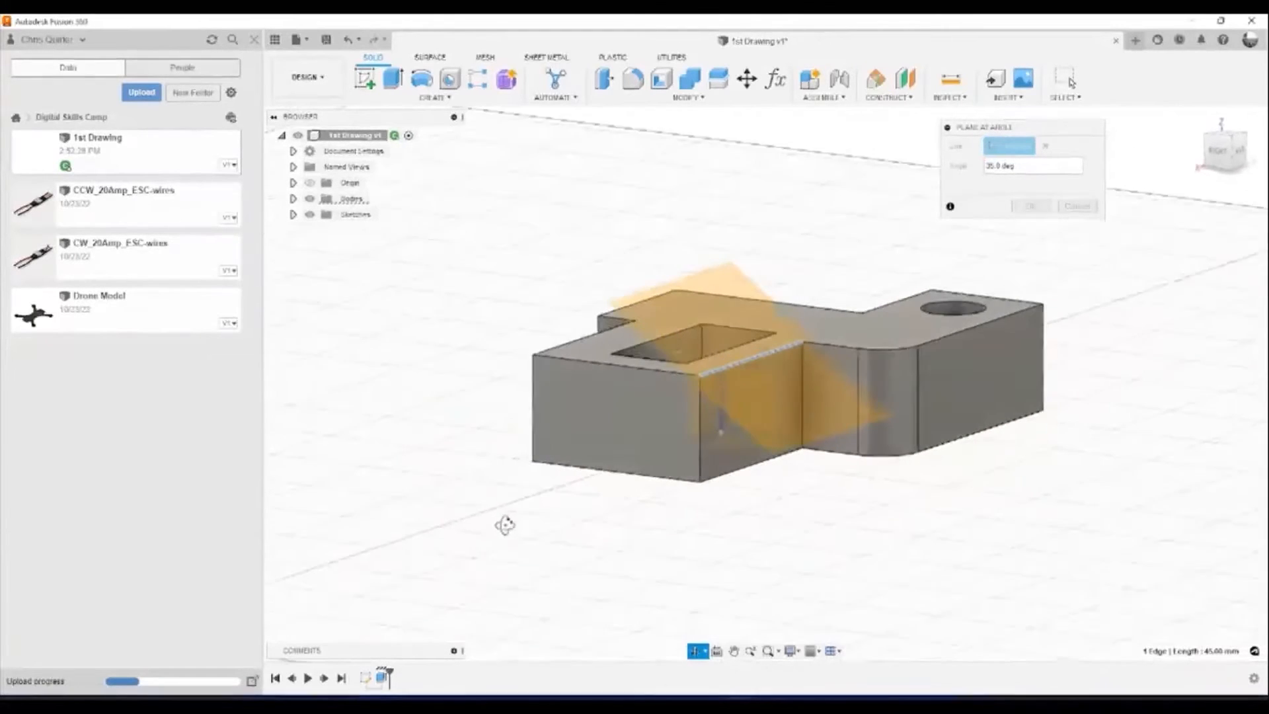
pyautogui.click(1079, 207)
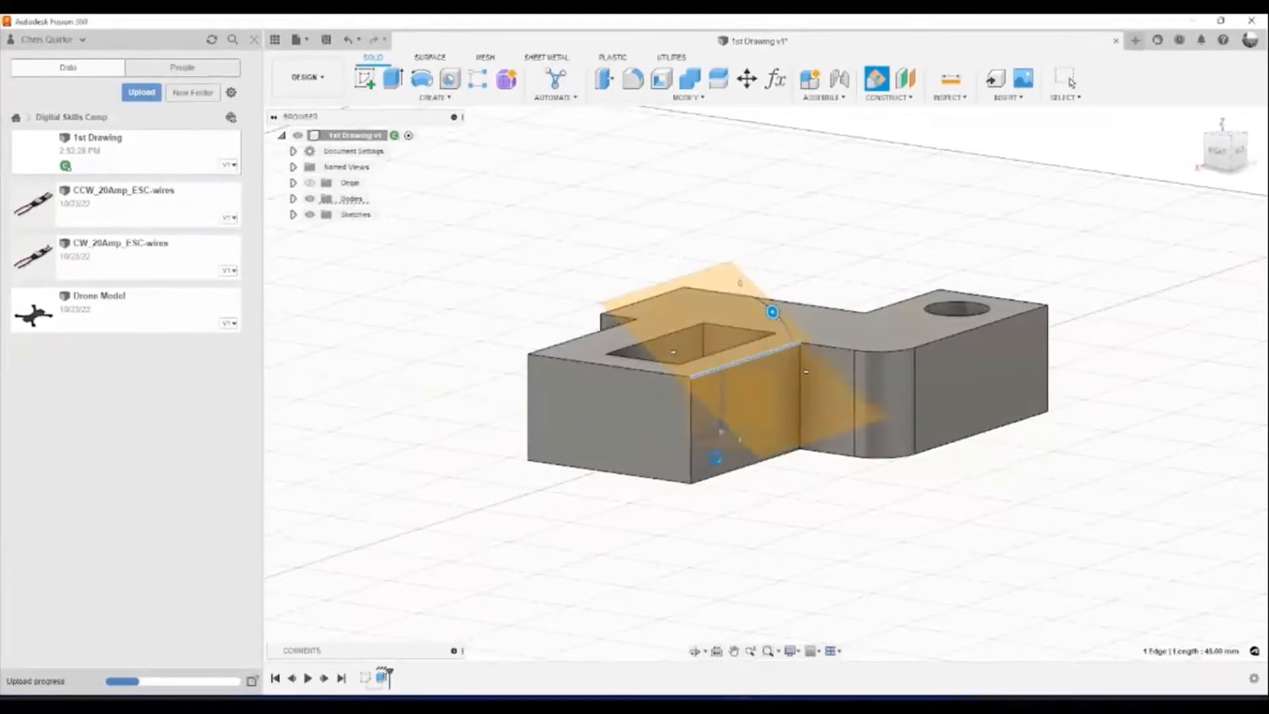
pyautogui.click(1071, 81)
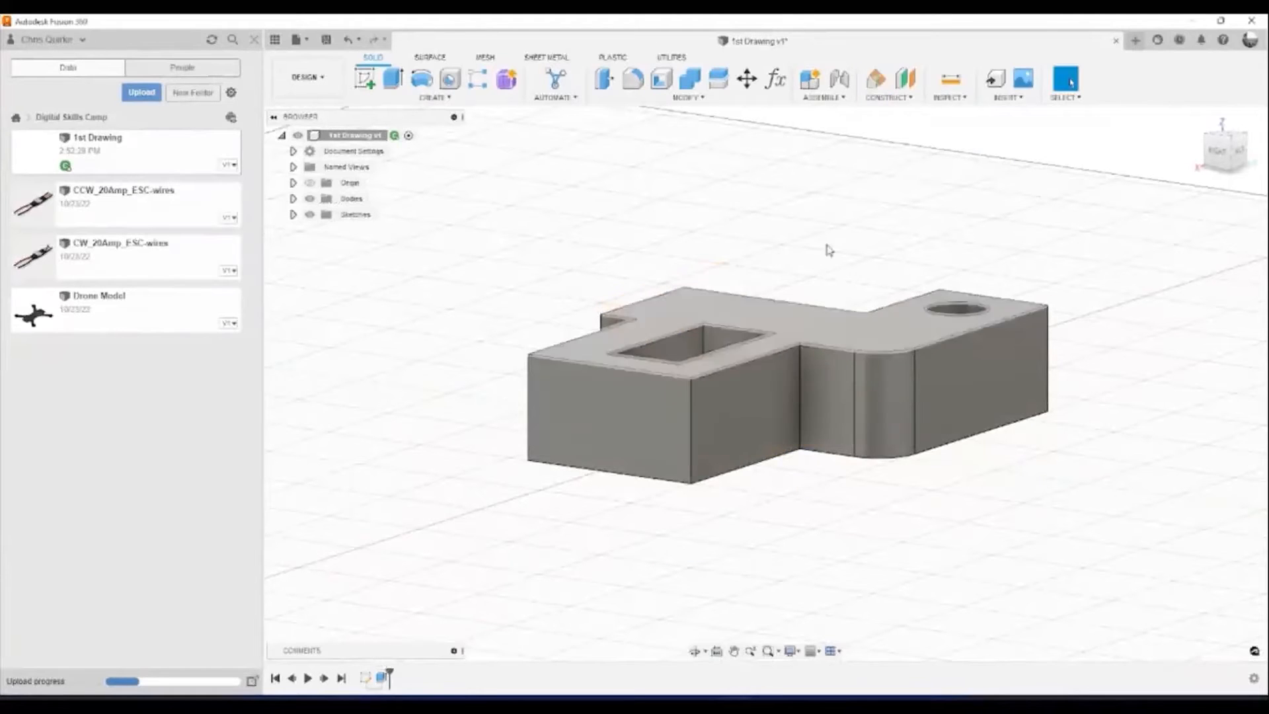
# Create an offset construction plane 20 mm above the body's top face.
pyautogui.click(889, 97)
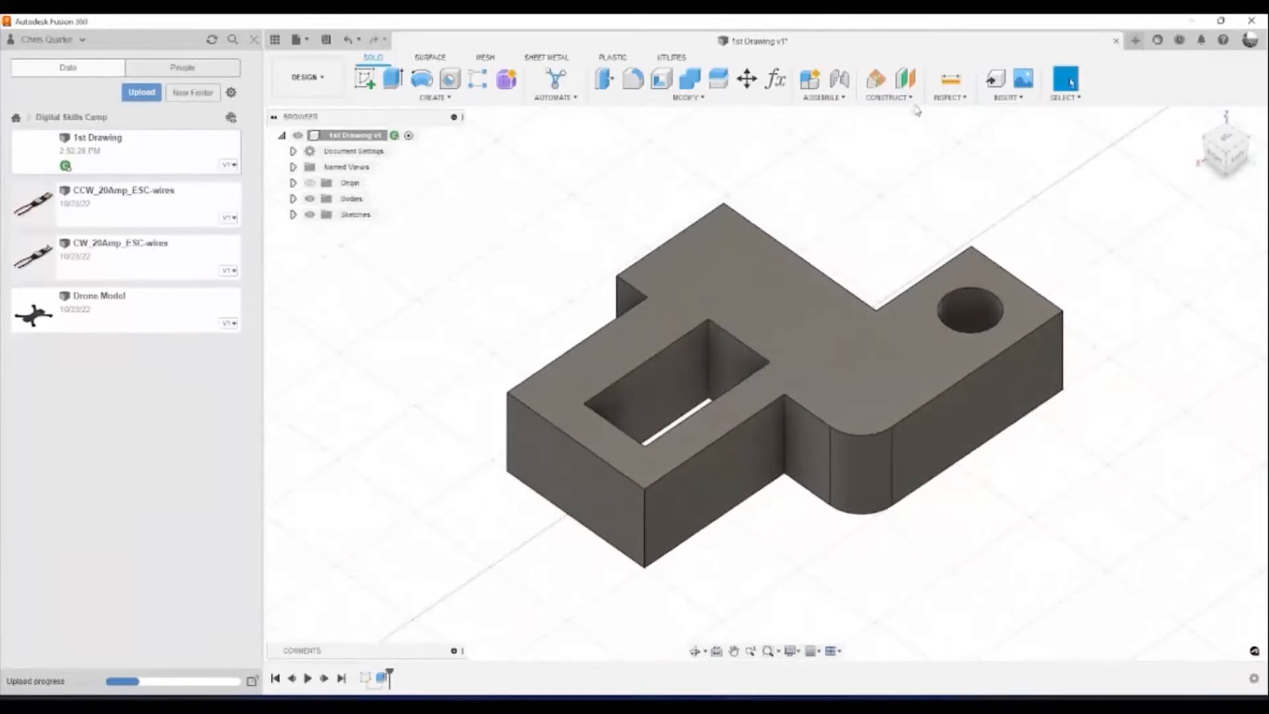
pyautogui.click(910, 99)
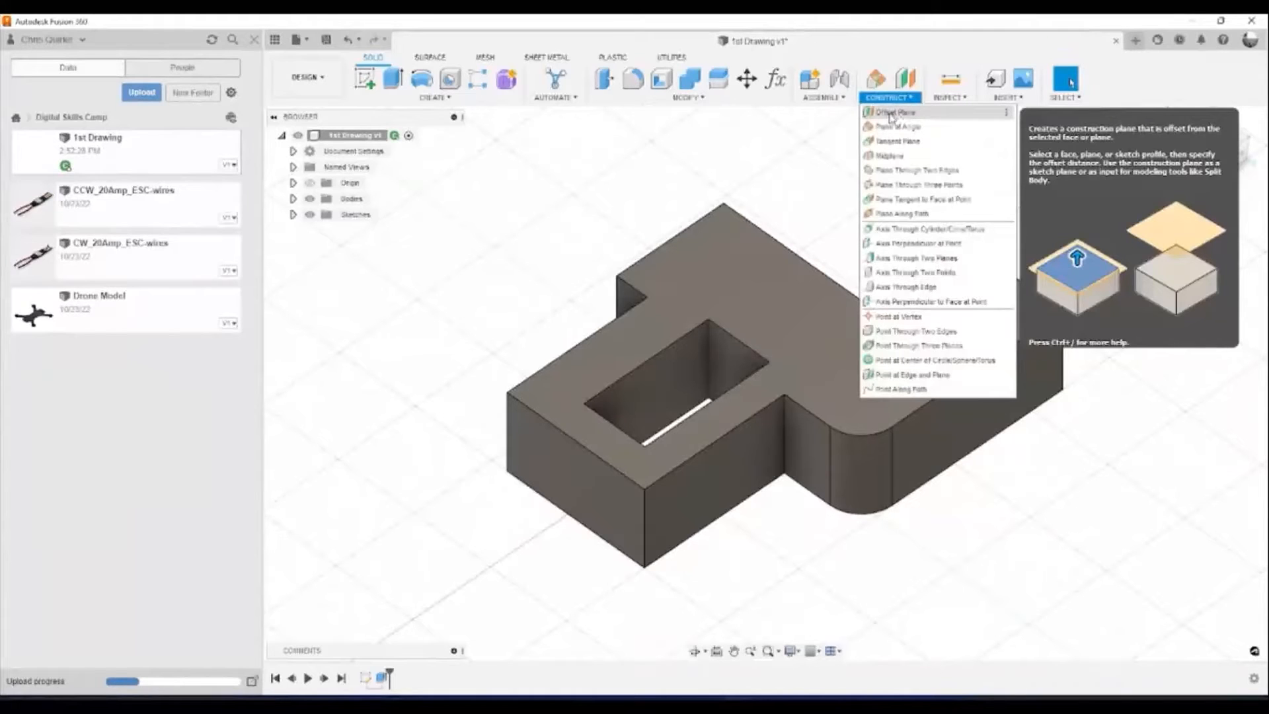
pyautogui.click(893, 114)
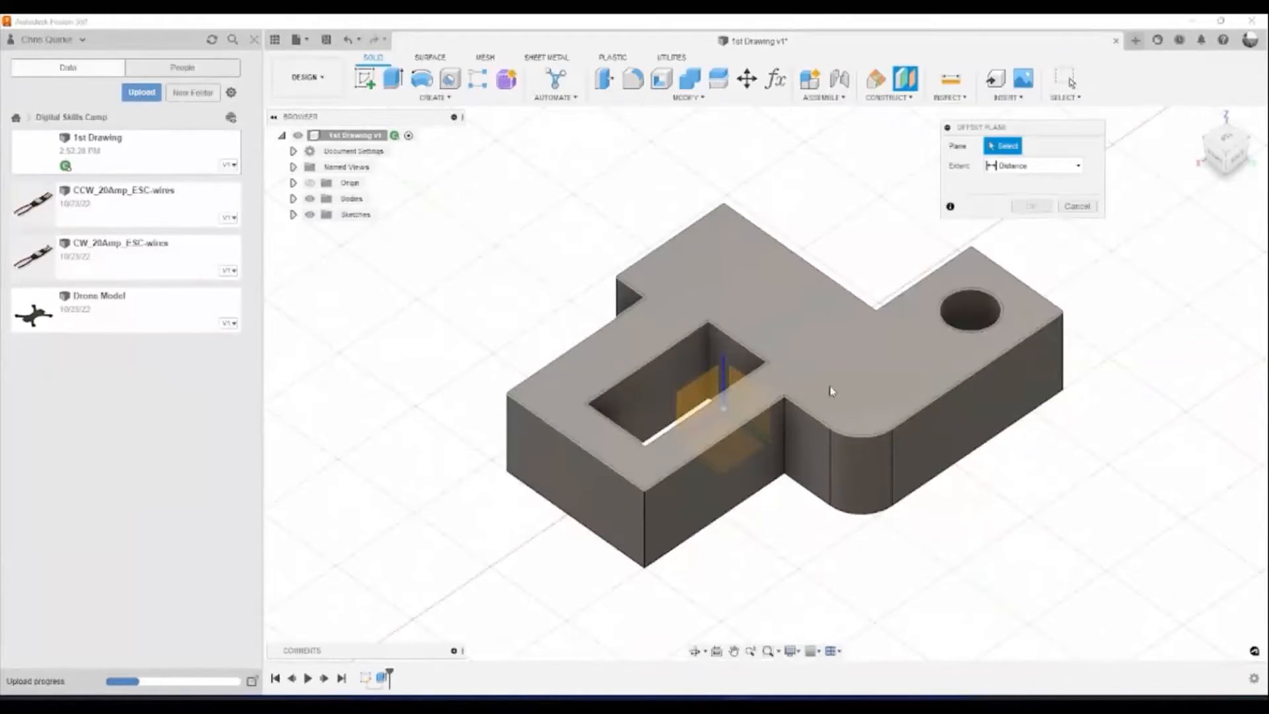
pyautogui.click(830, 394)
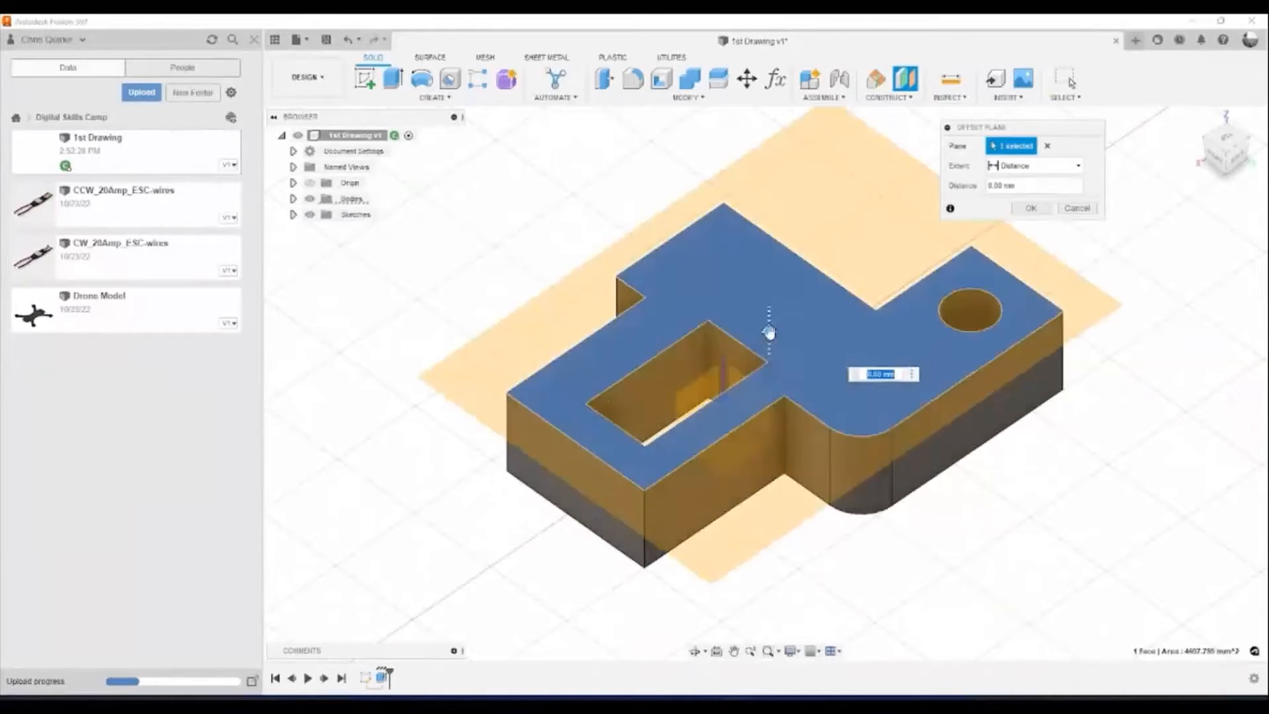
pyautogui.keyDown('shift'); pyautogui.moveTo(672, 510); pyautogui.dragTo(696, 423, button='middle'); pyautogui.keyUp('shift')
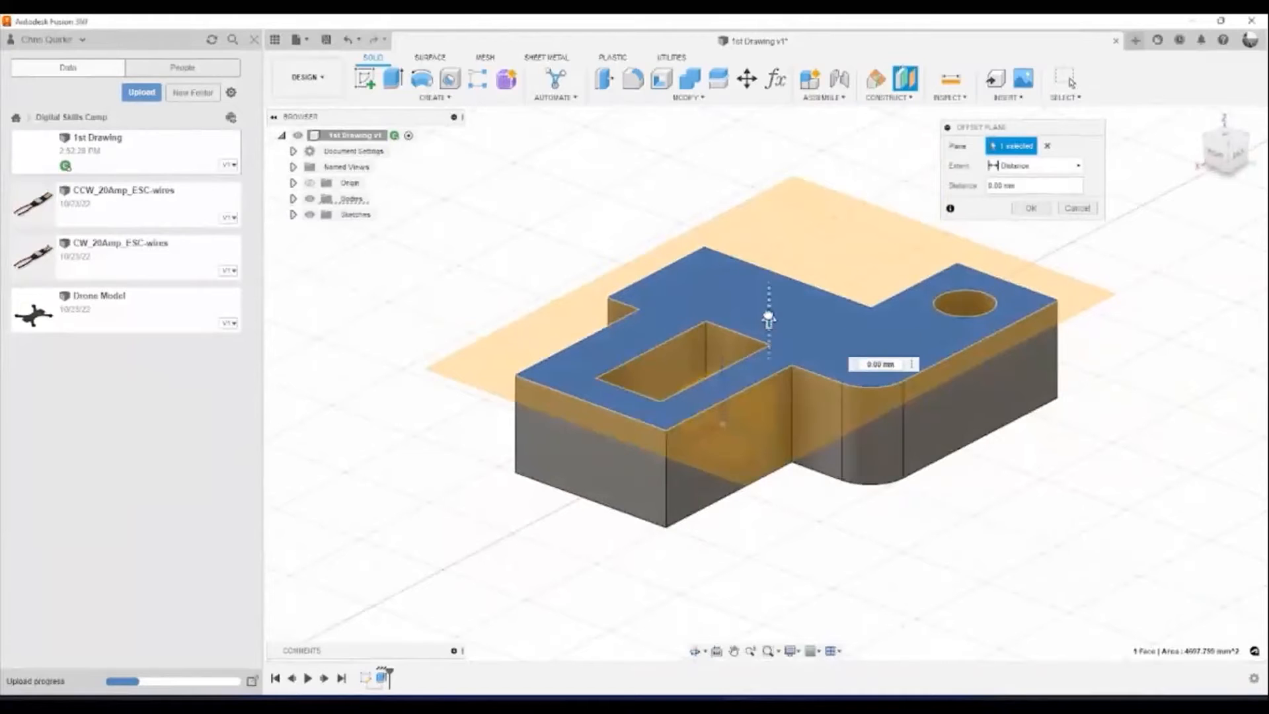
pyautogui.moveTo(768, 319); pyautogui.dragTo(769, 241)
pyautogui.keyDown('shift'); pyautogui.moveTo(812, 534); pyautogui.dragTo(765, 509, button='middle'); pyautogui.keyUp('shift')
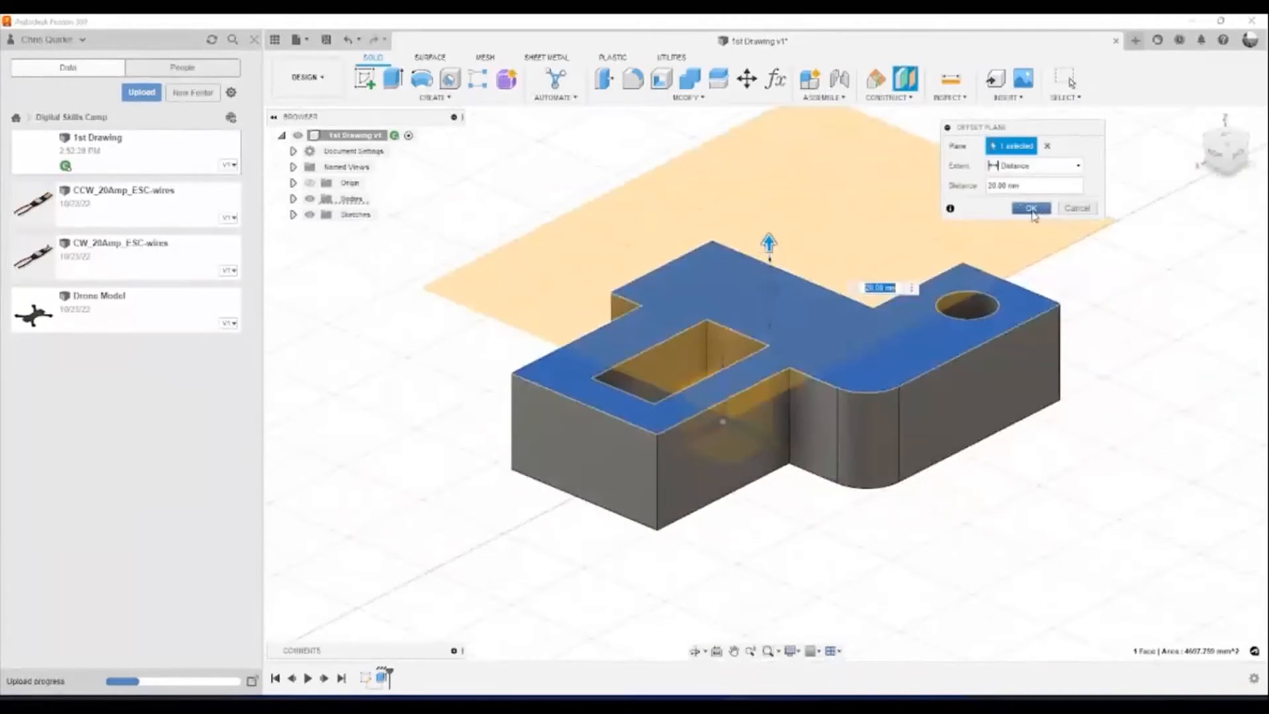
pyautogui.click(1031, 208)
# Start a sketch on the offset plane above the body and face it squarely from the top.
pyautogui.keyDown('shift'); pyautogui.moveTo(453, 558); pyautogui.dragTo(589, 532, button='middle'); pyautogui.keyUp('shift')
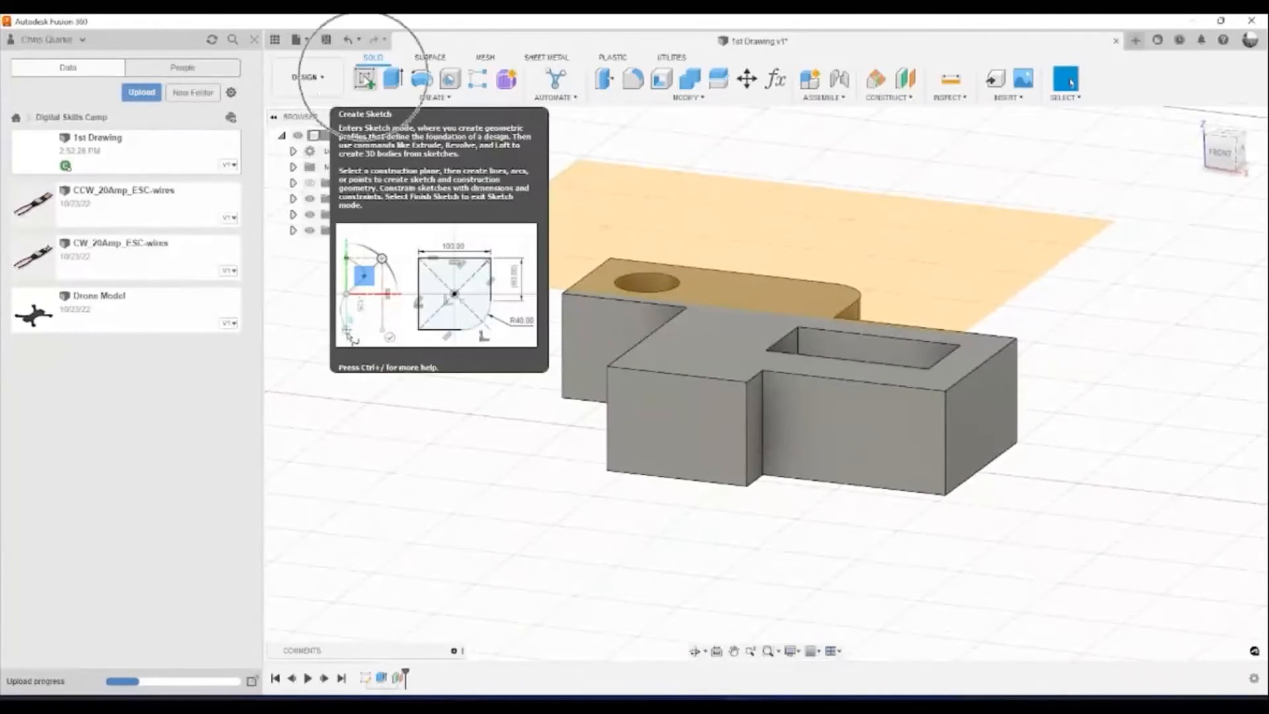
pyautogui.click(363, 78)
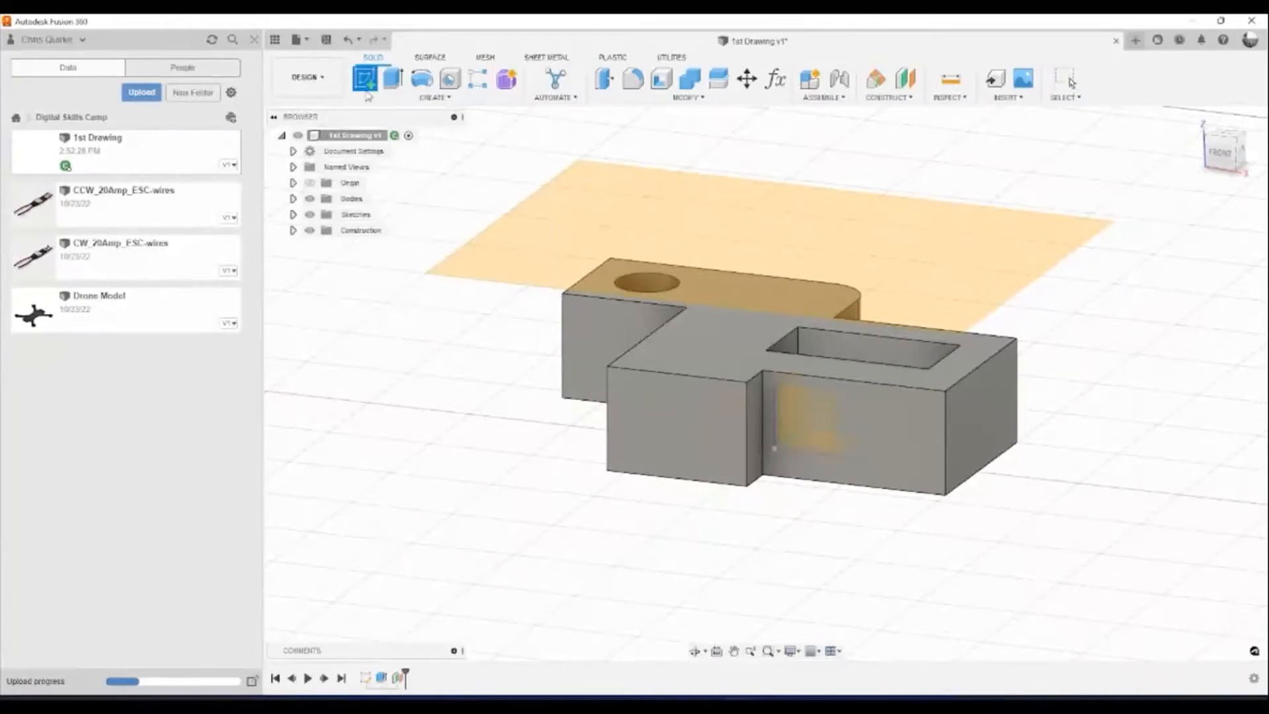
pyautogui.click(568, 213)
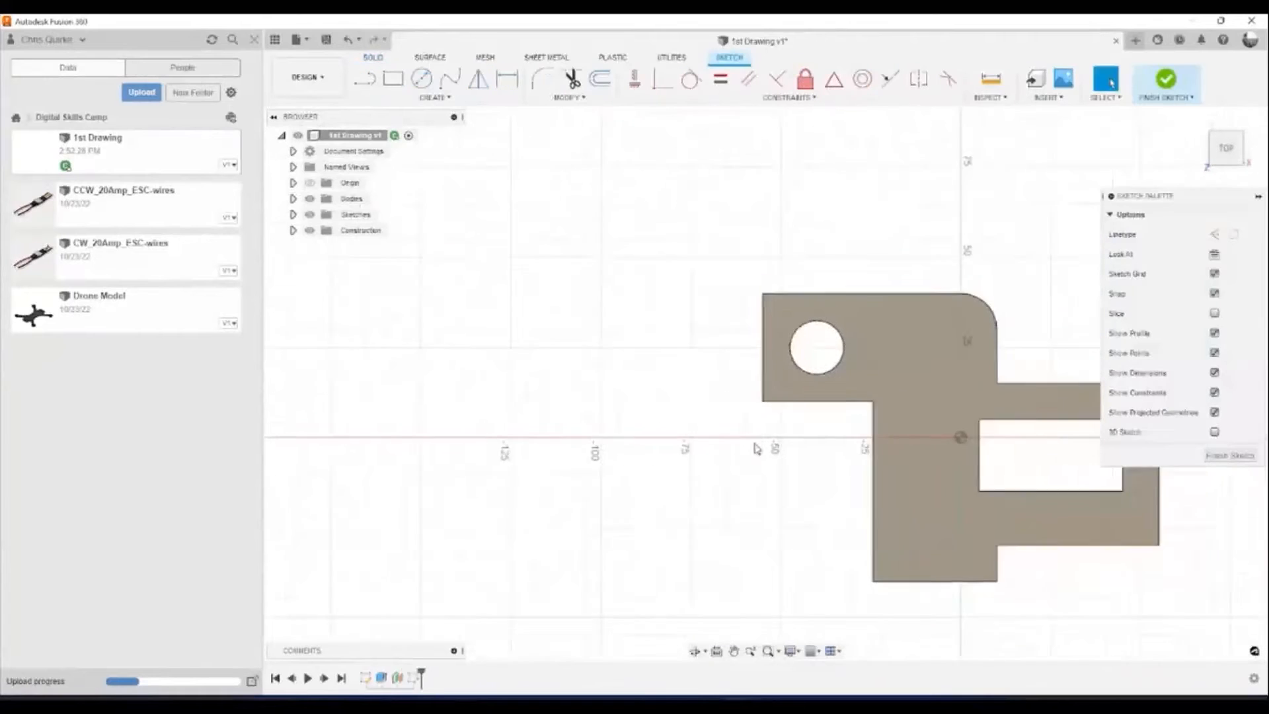
pyautogui.moveTo(756, 503)
pyautogui.keyDown('shift'); pyautogui.mouseDown(button='middle')
pyautogui.moveTo(714, 453)
pyautogui.moveTo(717, 403)
pyautogui.moveTo(634, 377)
pyautogui.moveTo(626, 406)
pyautogui.moveTo(625, 377)
pyautogui.mouseUp(button='middle'); pyautogui.keyUp('shift')
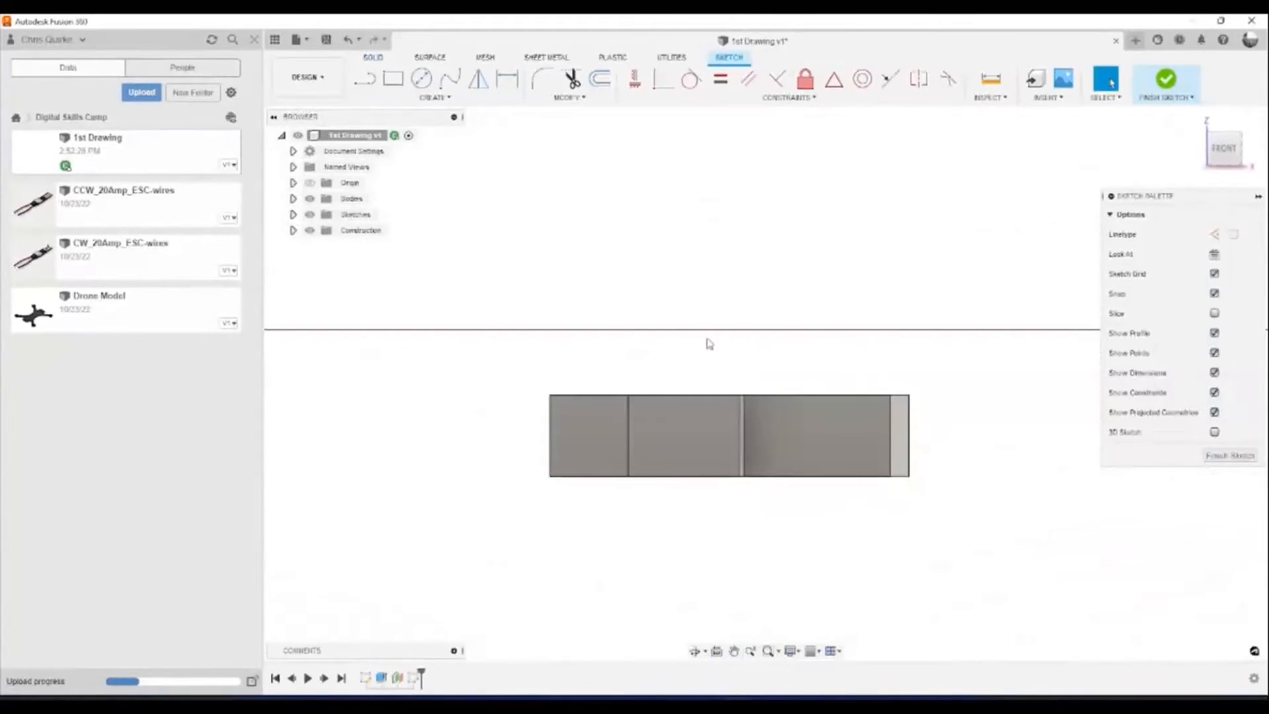
pyautogui.moveTo(709, 335)
pyautogui.keyDown('shift'); pyautogui.mouseDown(button='middle')
pyautogui.moveTo(692, 396)
pyautogui.moveTo(696, 480)
pyautogui.moveTo(529, 513)
pyautogui.moveTo(594, 330)
pyautogui.moveTo(694, 231)
pyautogui.moveTo(758, 190)
pyautogui.moveTo(881, 275)
pyautogui.moveTo(826, 233)
pyautogui.mouseUp(button='middle'); pyautogui.keyUp('shift')
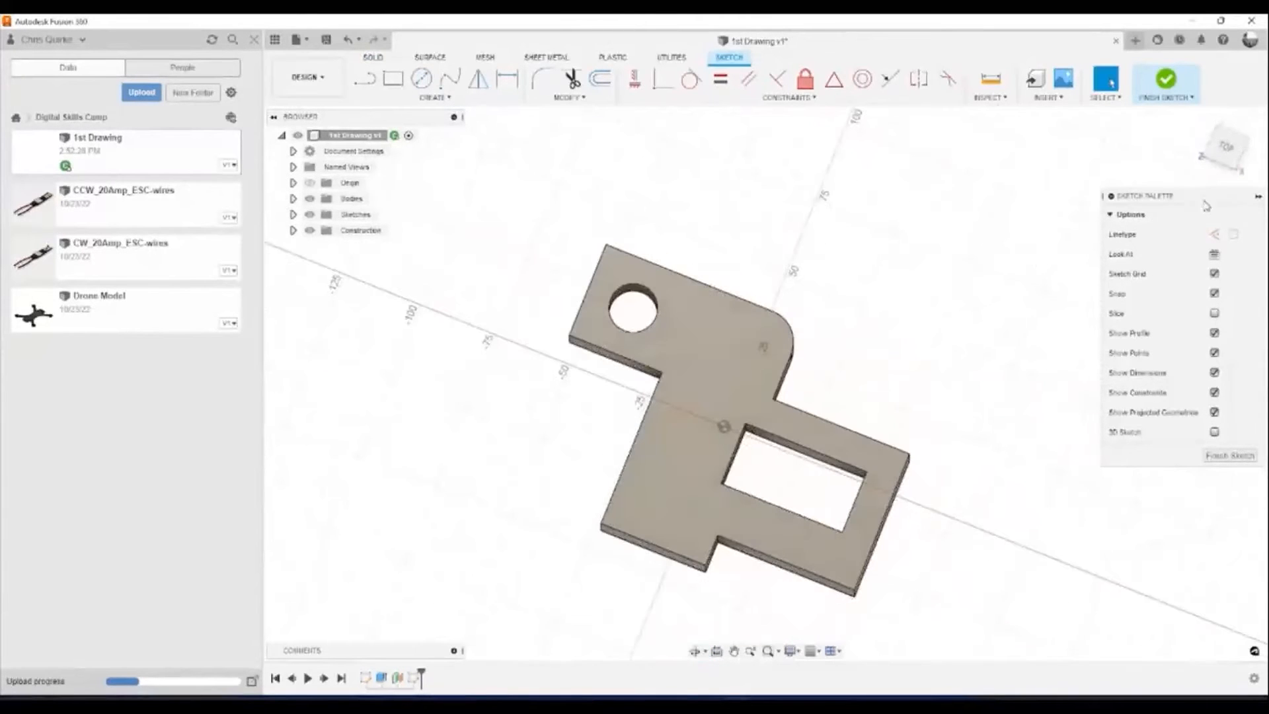
pyautogui.click(1226, 147)
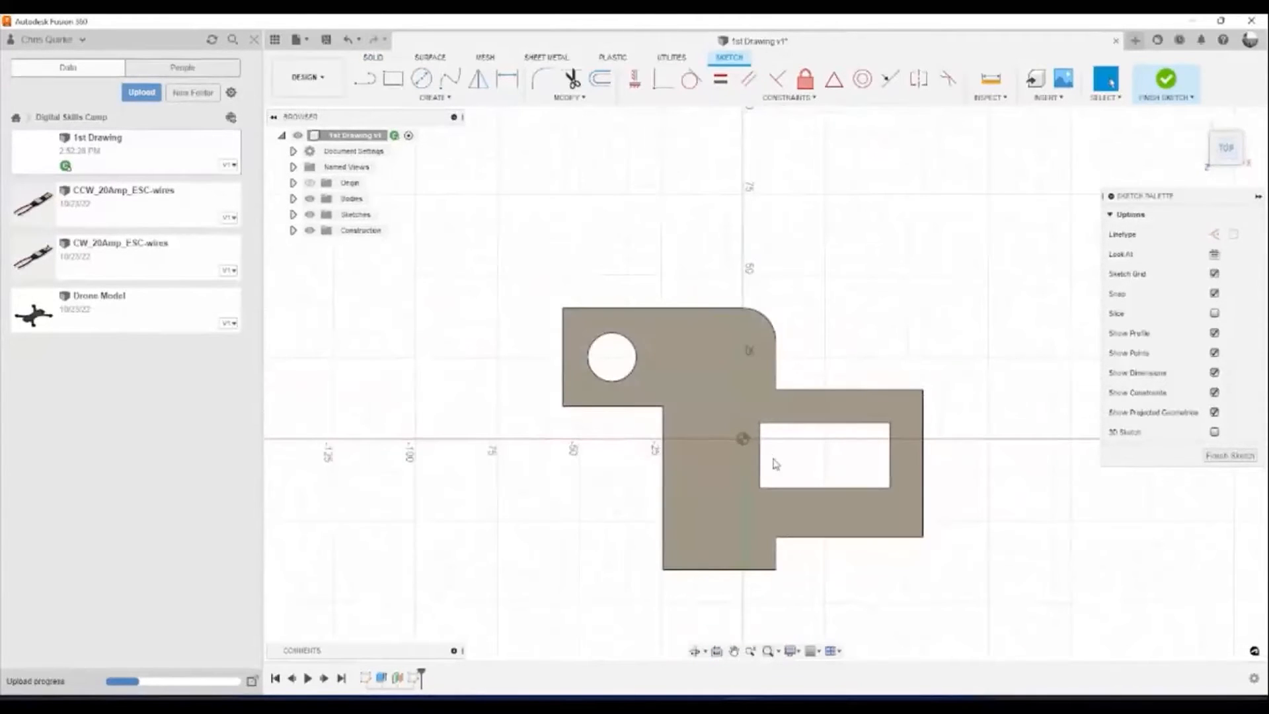
# Sketch a two-point rectangle on the offset plane, large enough to enclose the body's whole outline, and leave the Rectangle command.
pyautogui.scroll(2, 776, 463)
pyautogui.scroll(-1, 746, 426)
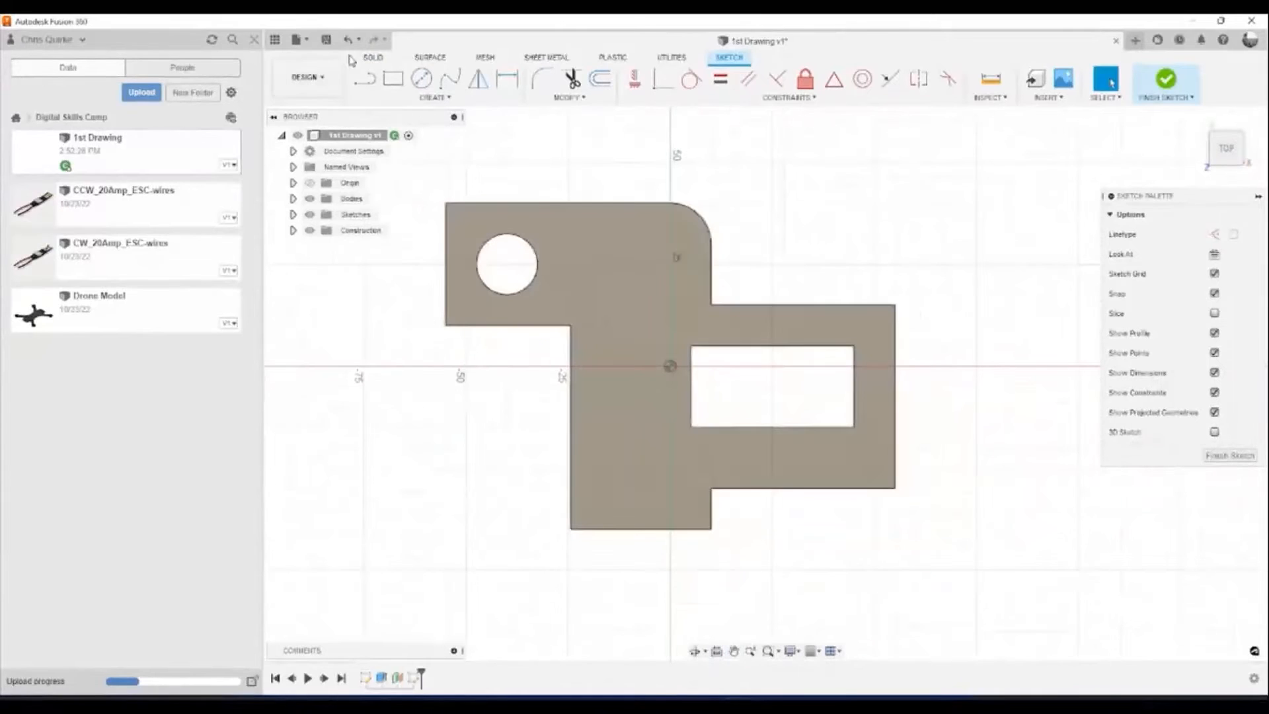
pyautogui.click(393, 78)
pyautogui.click(423, 226)
pyautogui.click(932, 635)
pyautogui.scroll(-1, 974, 594)
pyautogui.keyDown('shift'); pyautogui.moveTo(975, 595); pyautogui.dragTo(904, 496, button='middle'); pyautogui.keyUp('shift')
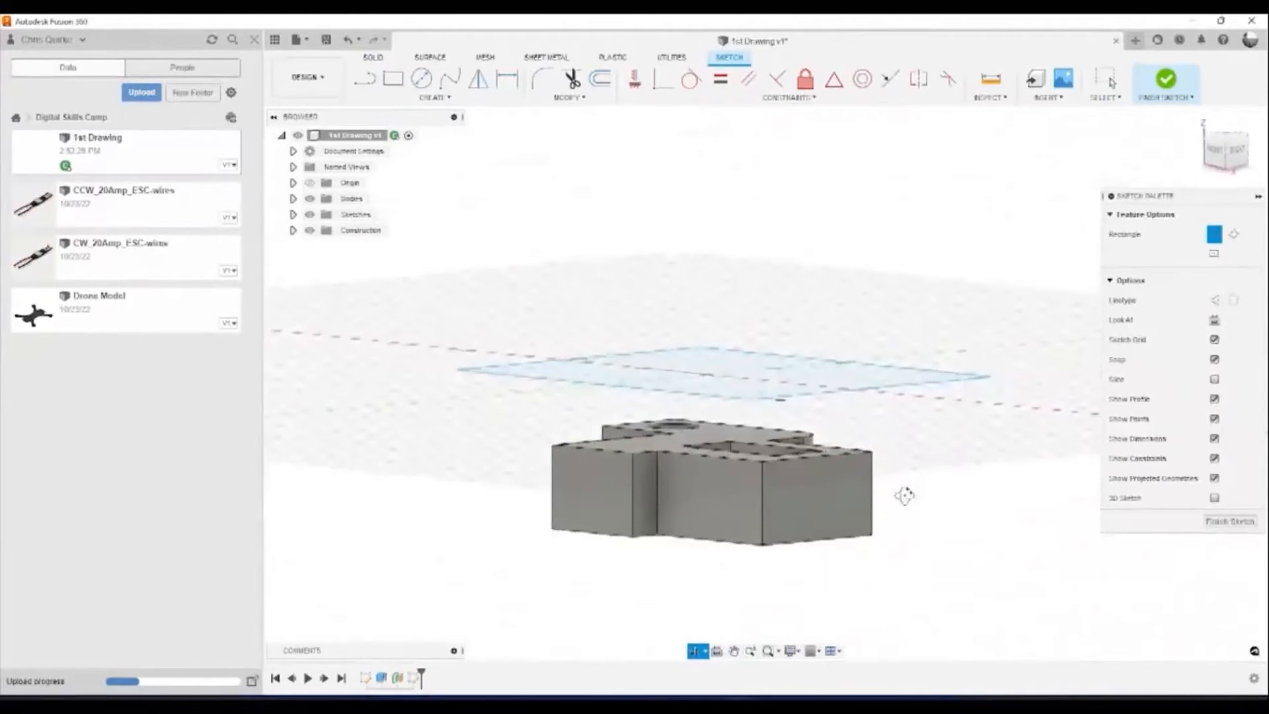
pyautogui.keyDown('shift'); pyautogui.moveTo(904, 496); pyautogui.dragTo(933, 525, button='middle'); pyautogui.keyUp('shift')
pyautogui.press('r')
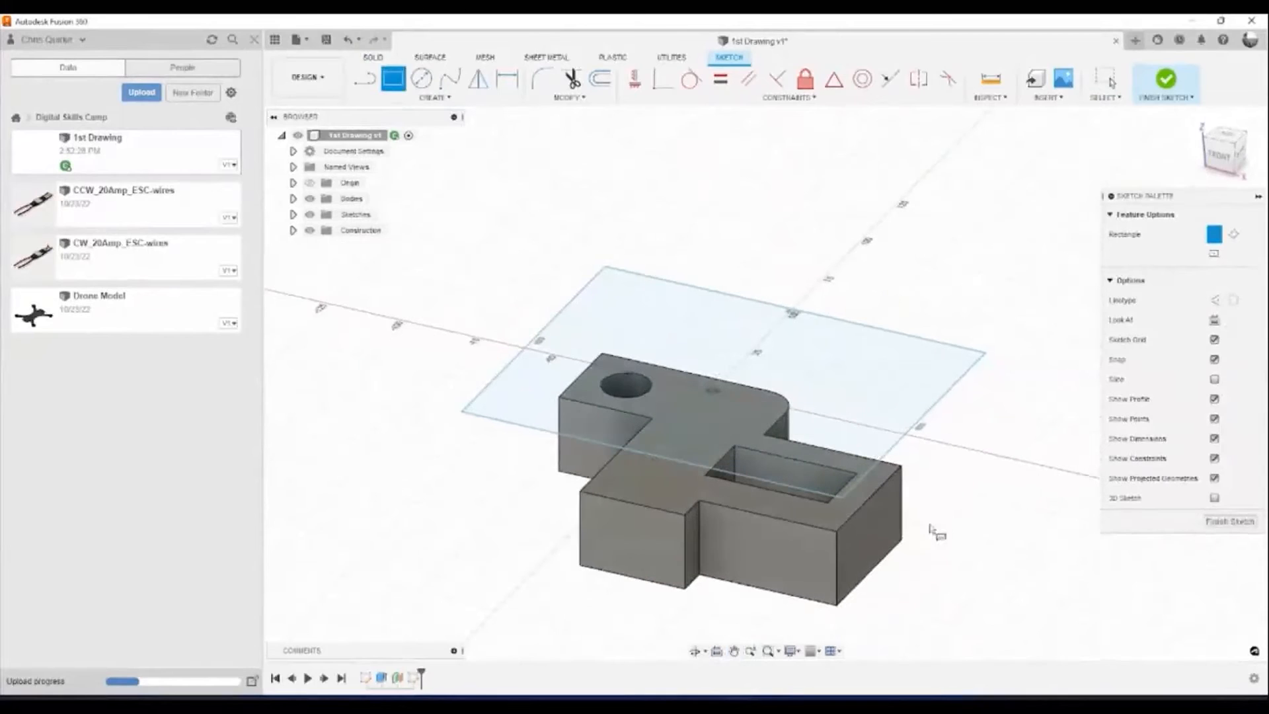
pyautogui.keyDown('shift'); pyautogui.moveTo(713, 478); pyautogui.dragTo(746, 522, button='middle'); pyautogui.keyUp('shift')
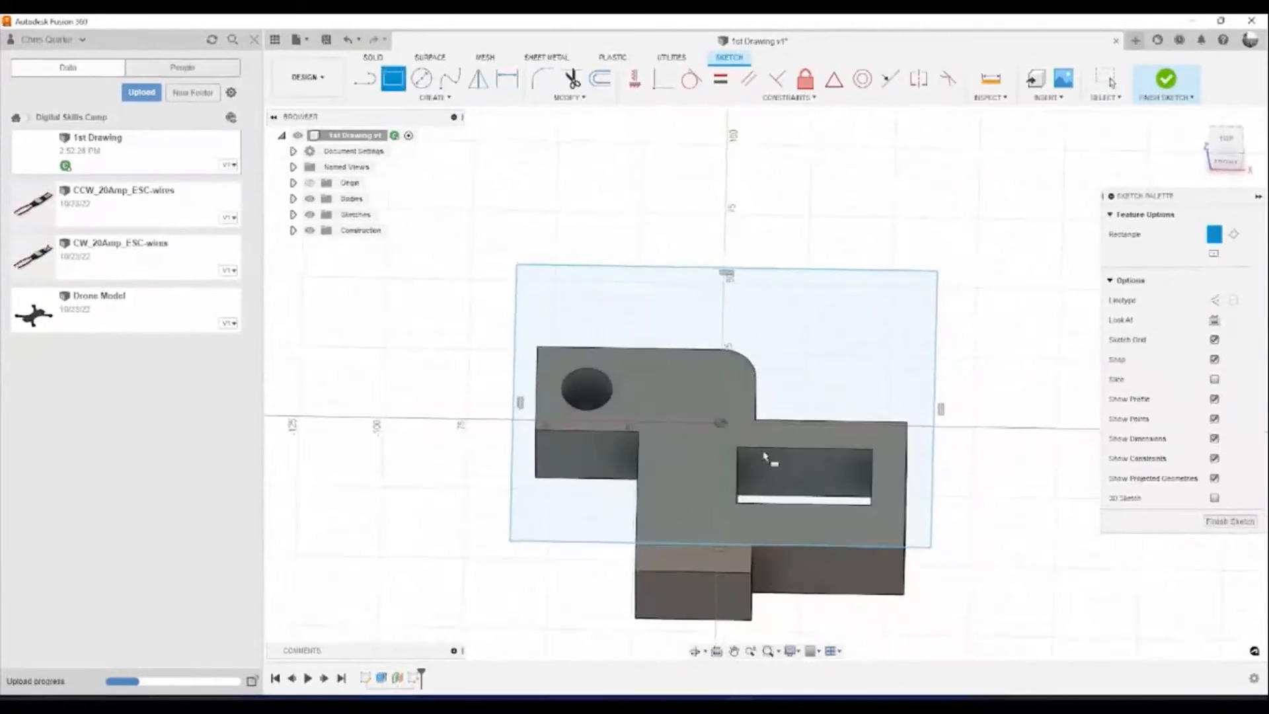
pyautogui.click(1228, 142)
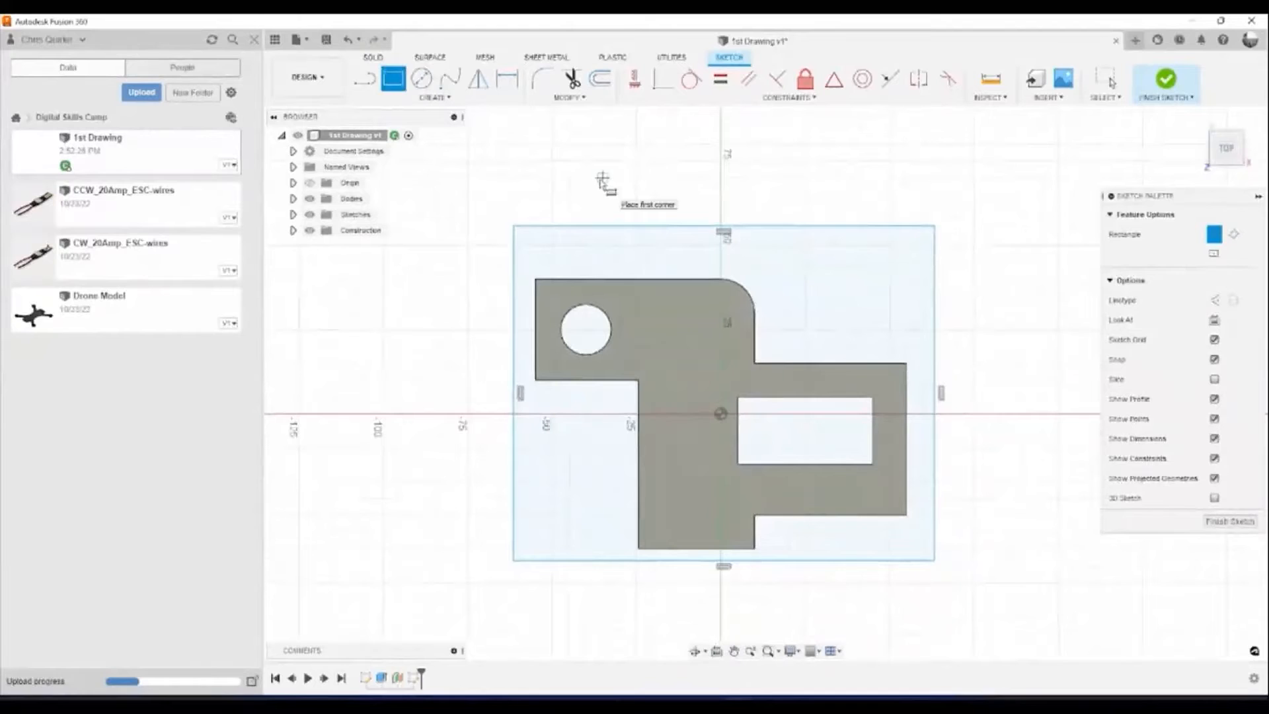
pyautogui.press('Escape')
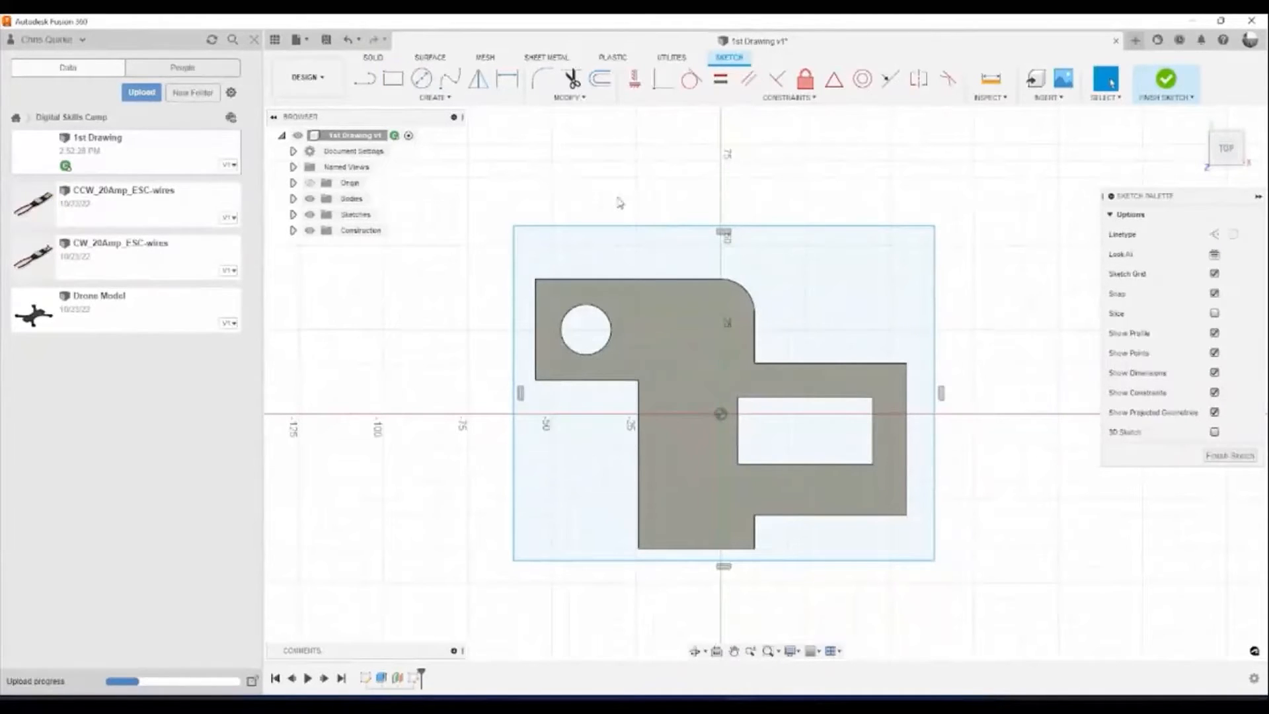
# Bring up the available sketch creation commands for the sketch on the offset plane.
pyautogui.click(443, 103)
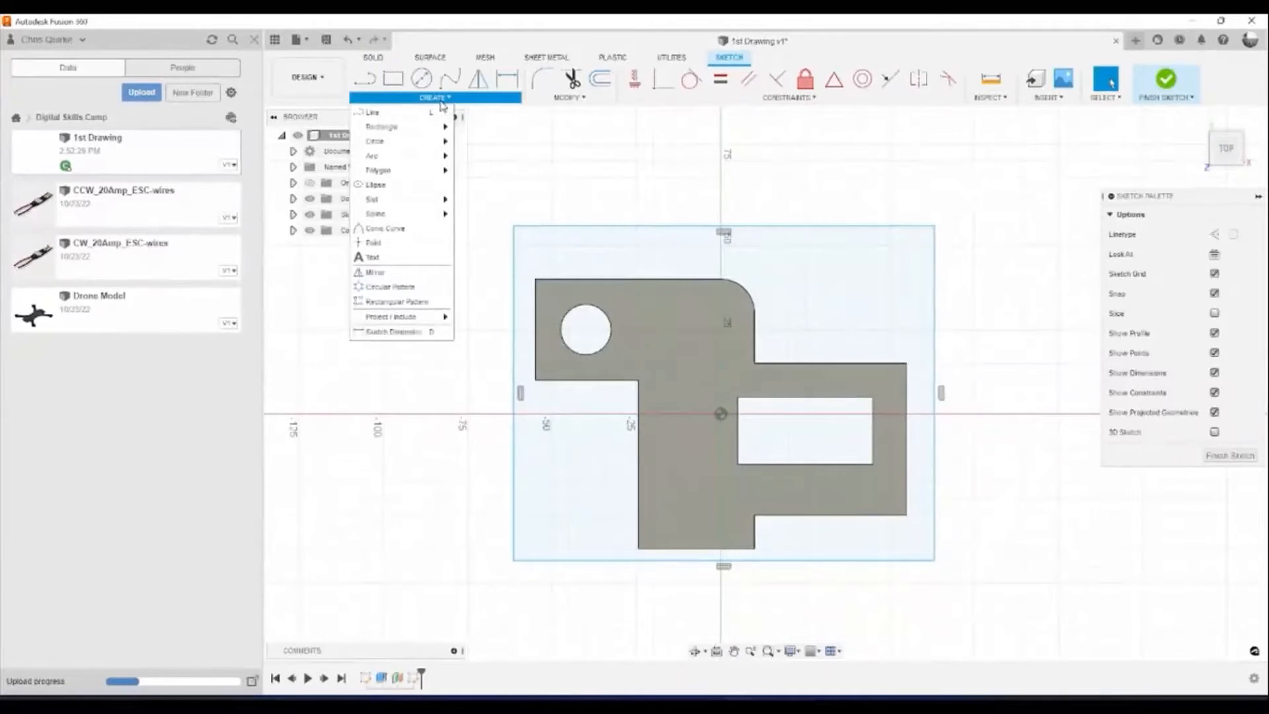
# Project five connected straight edges of the body's outline, from the top edge around to the bottom edge, onto the offset-plane sketch.
pyautogui.moveTo(392, 323)
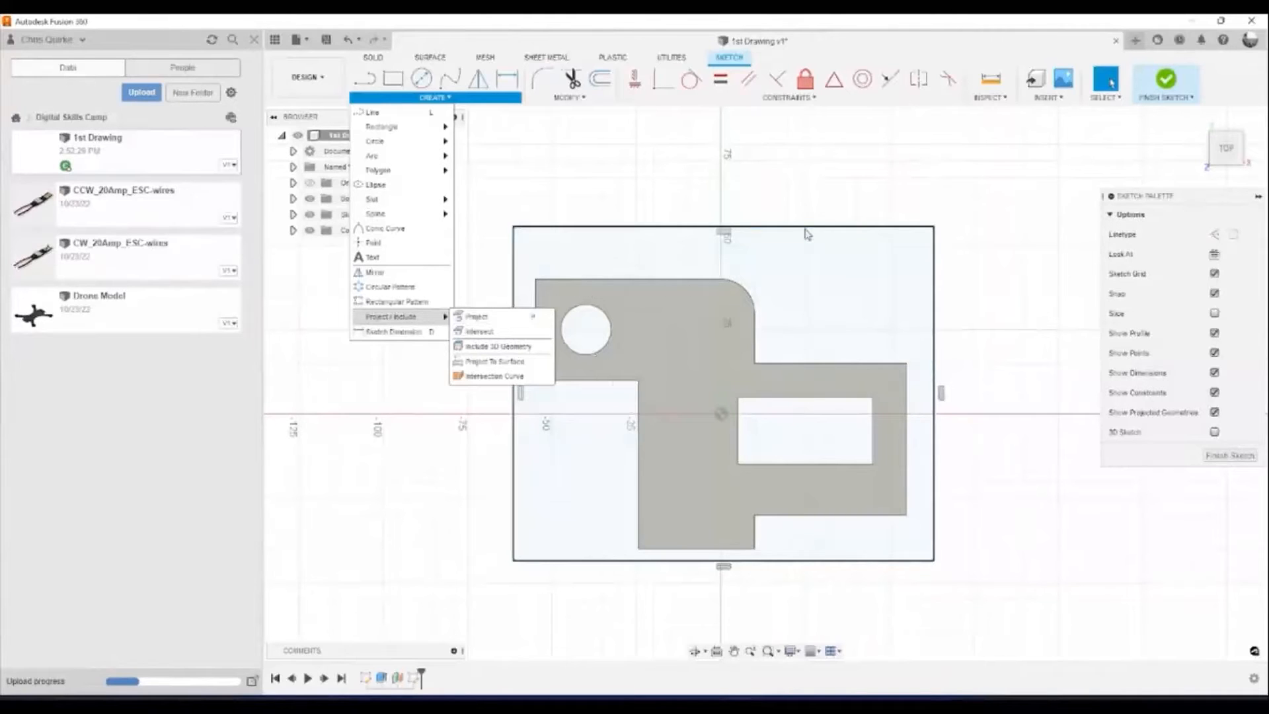
pyautogui.click(476, 319)
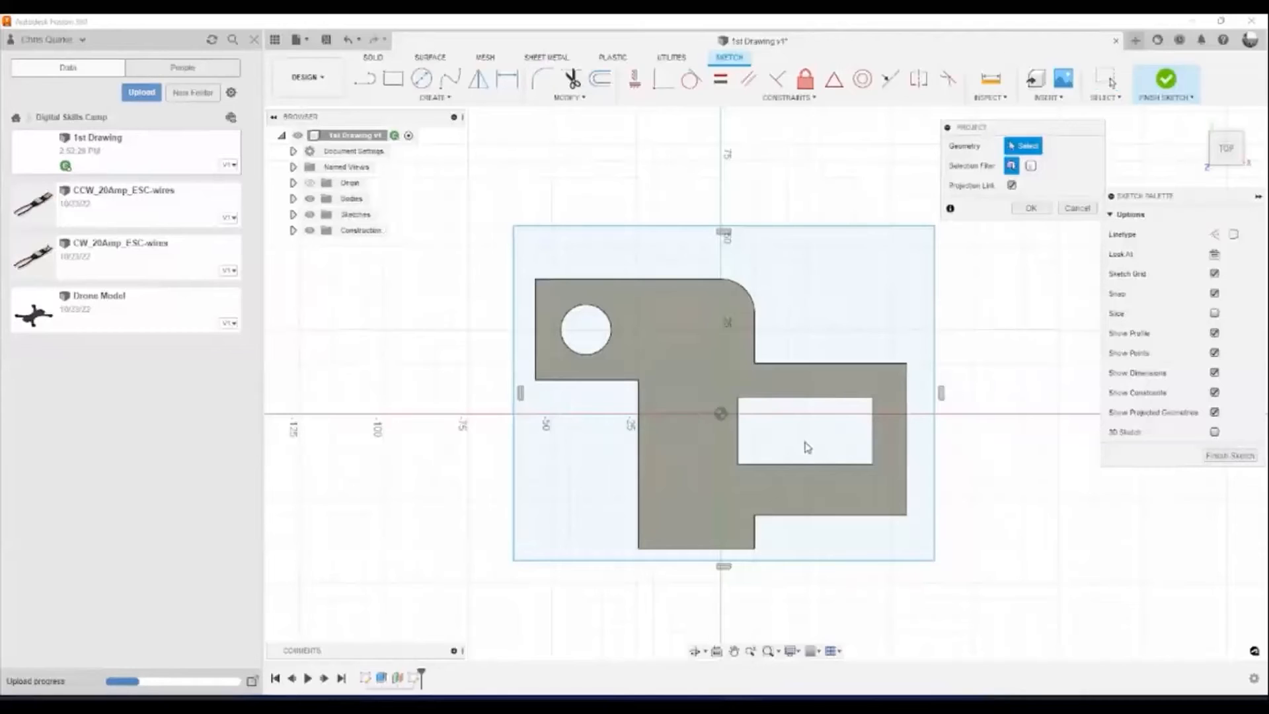
pyautogui.click(622, 281)
pyautogui.click(536, 308)
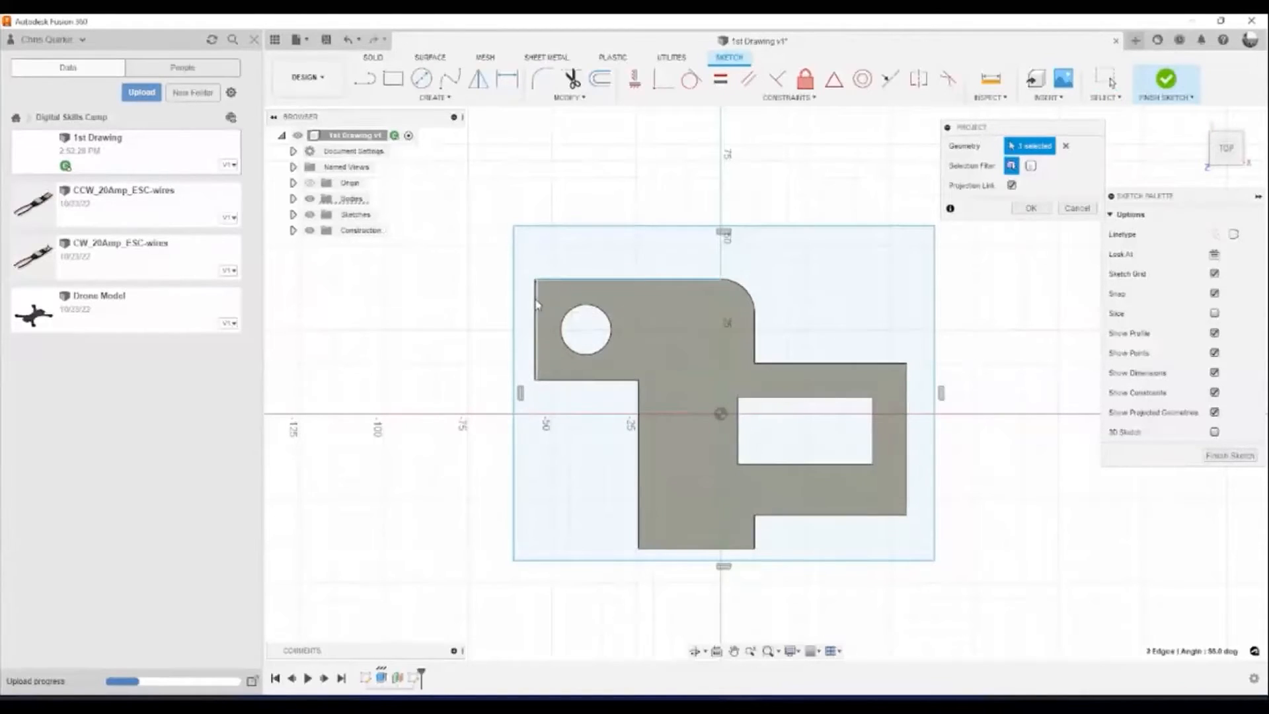
pyautogui.click(576, 380)
pyautogui.click(638, 404)
pyautogui.click(684, 552)
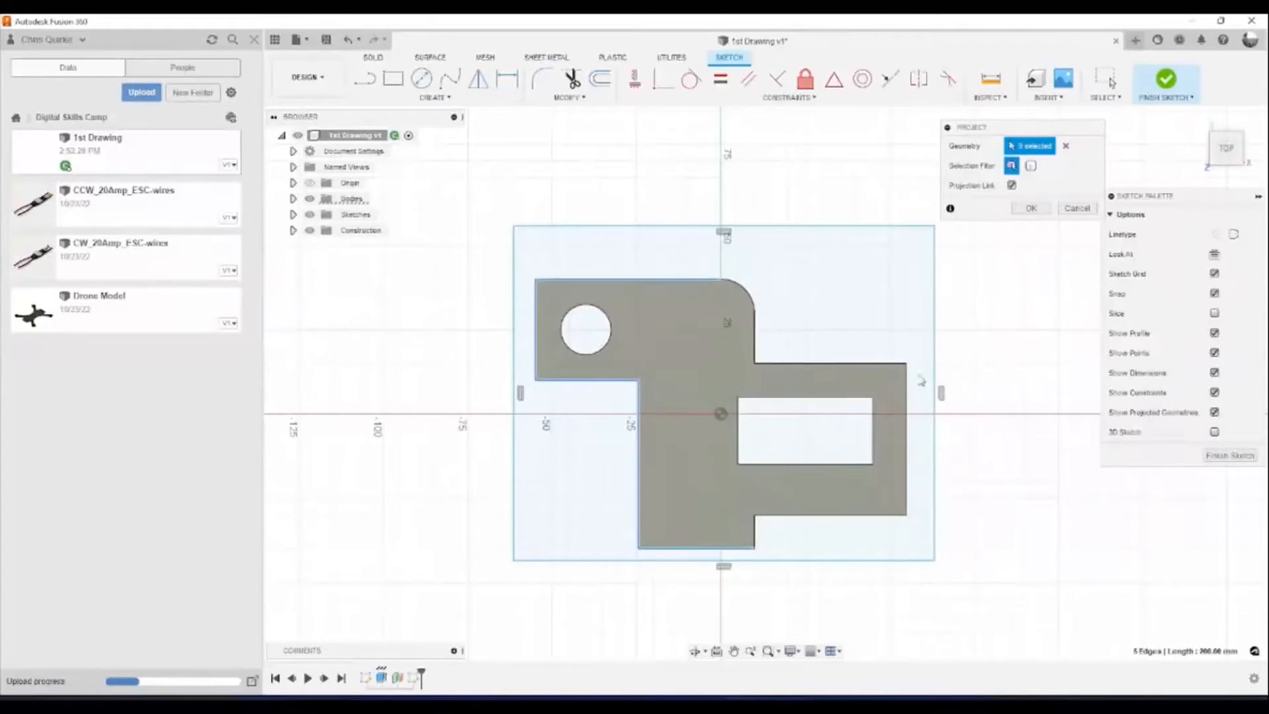
pyautogui.keyDown('shift'); pyautogui.moveTo(915, 596); pyautogui.dragTo(956, 518, button='middle'); pyautogui.keyUp('shift')
pyautogui.scroll(5, 581, 323)
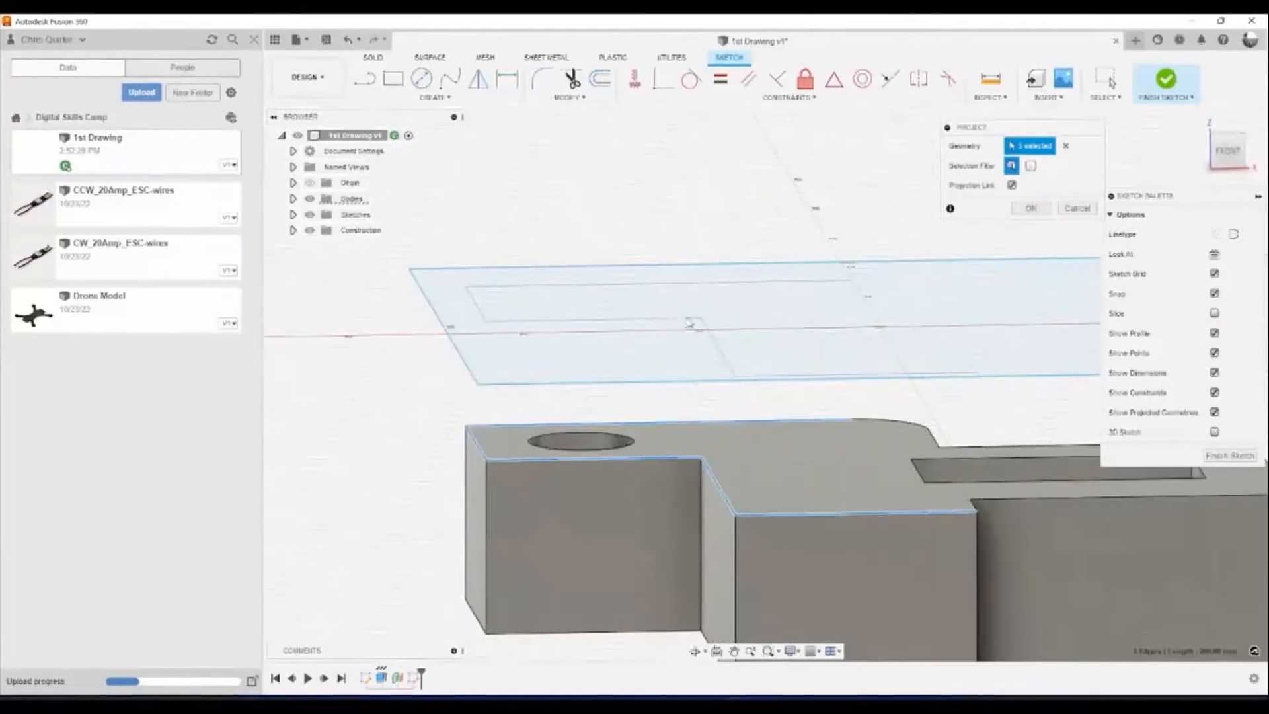
pyautogui.moveTo(822, 374)
pyautogui.keyDown('shift'); pyautogui.mouseDown(button='middle')
pyautogui.moveTo(524, 413)
pyautogui.moveTo(439, 448)
pyautogui.moveTo(439, 476)
pyautogui.moveTo(423, 482)
pyautogui.mouseUp(button='middle'); pyautogui.keyUp('shift')
pyautogui.click(1028, 209)
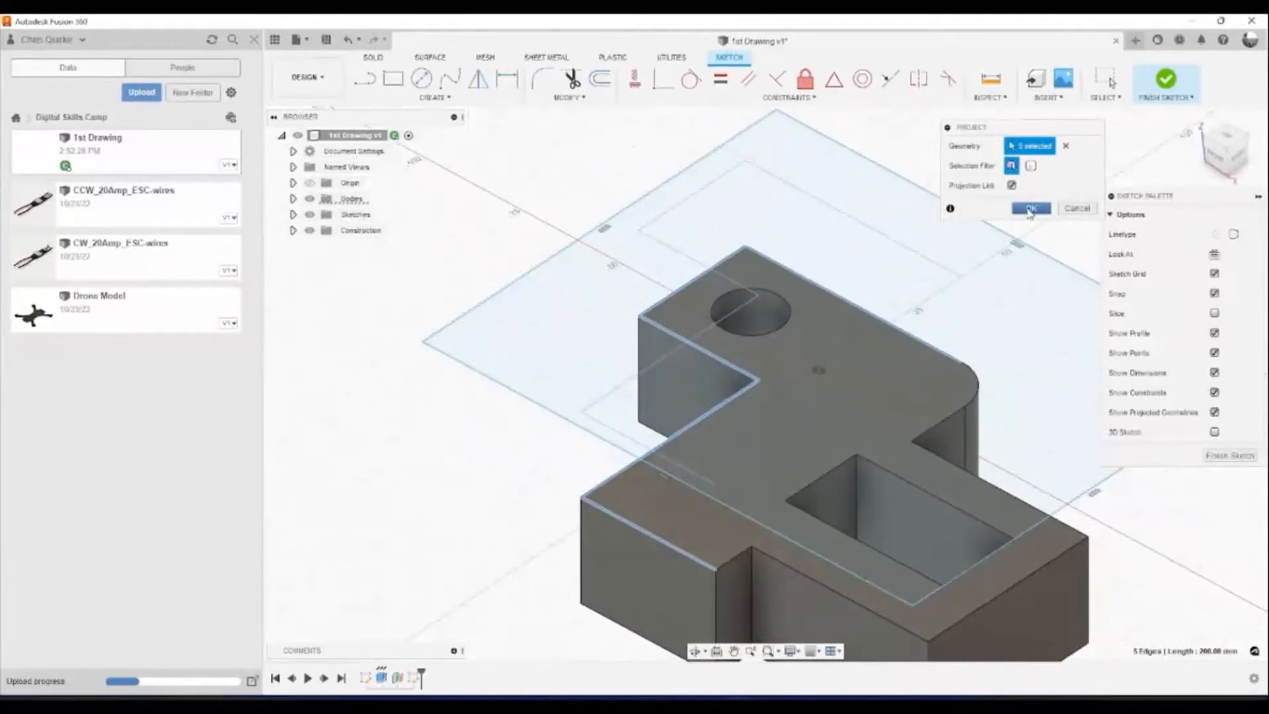
pyautogui.scroll(-1, 369, 370)
pyautogui.keyDown('shift'); pyautogui.moveTo(369, 374); pyautogui.dragTo(435, 378, button='middle'); pyautogui.keyUp('shift')
pyautogui.click(1216, 136)
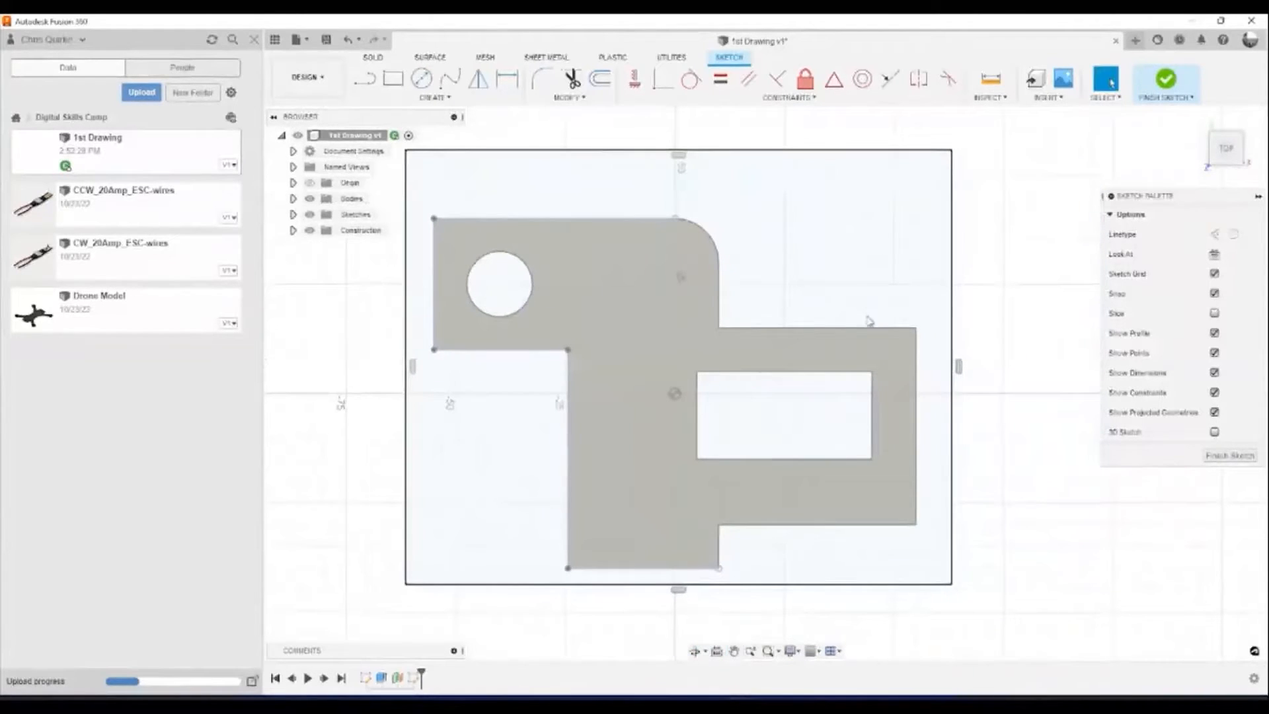
# Examine with the Line tool which outline edges and corners of the part offer snap points in the sketch.
pyautogui.press('l')
pyautogui.scroll(2, 859, 333)
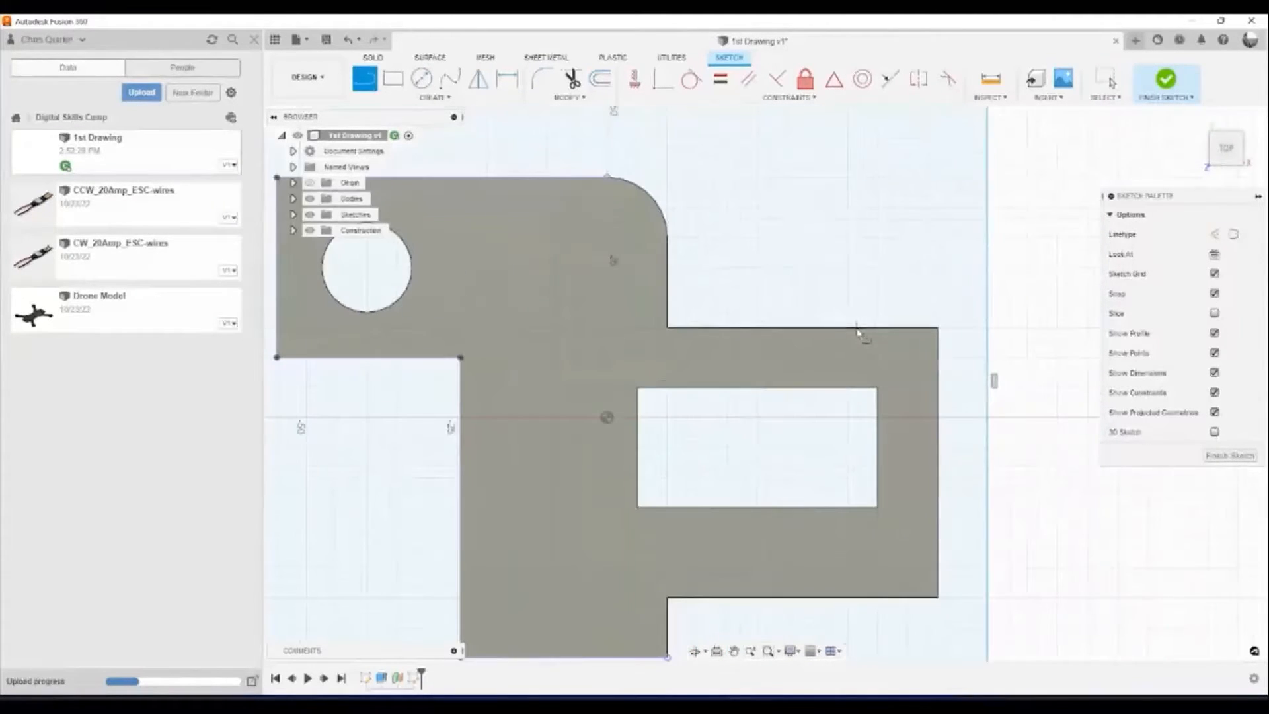
pyautogui.scroll(1, 855, 329)
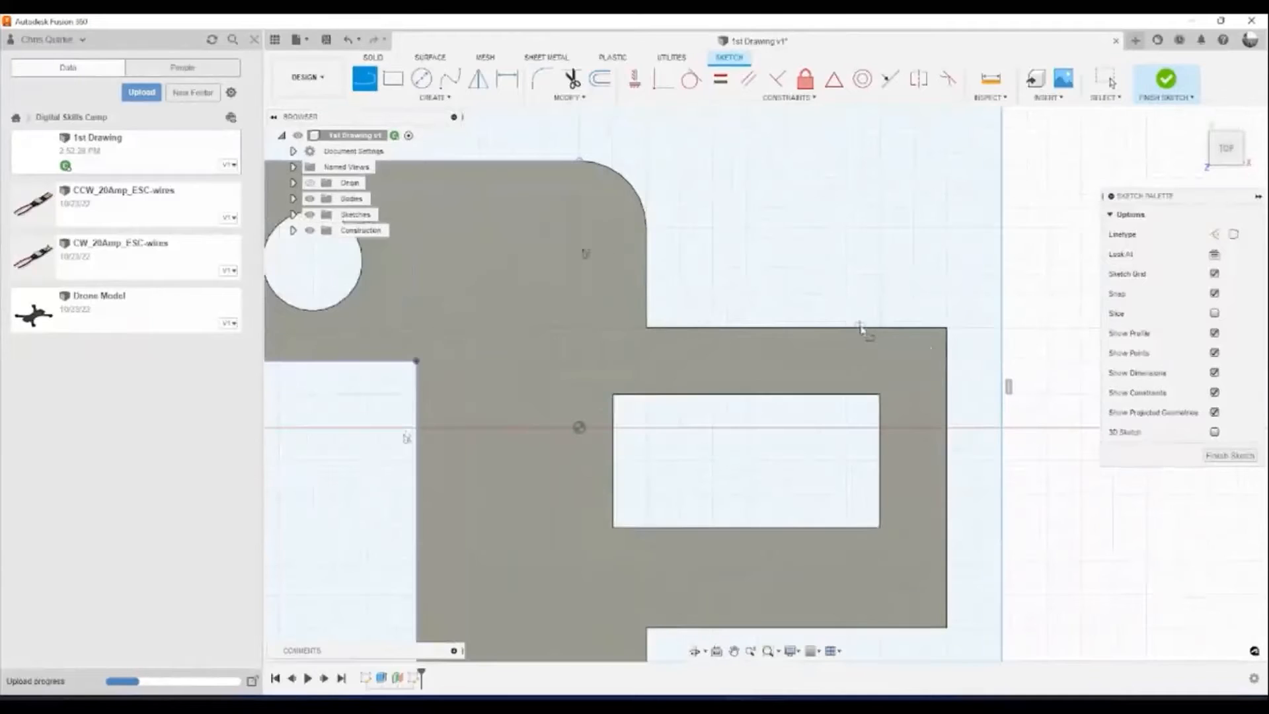
pyautogui.scroll(3, 879, 333)
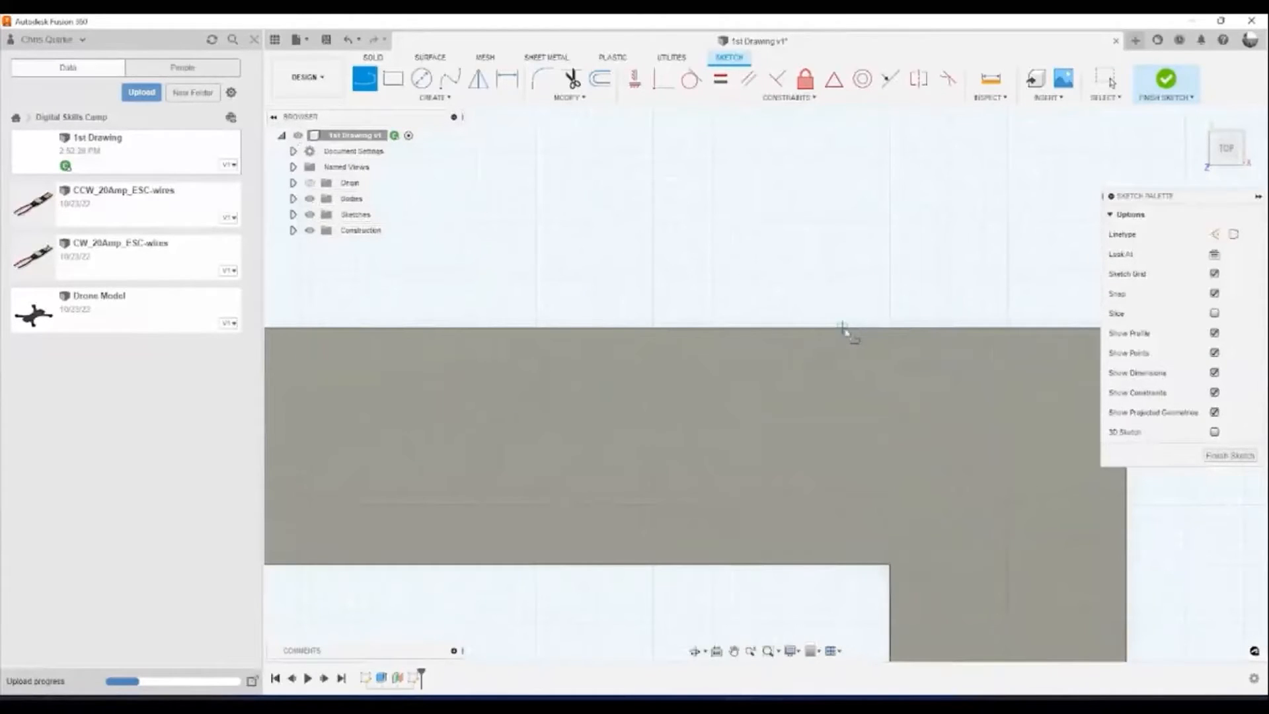
pyautogui.scroll(-5, 858, 335)
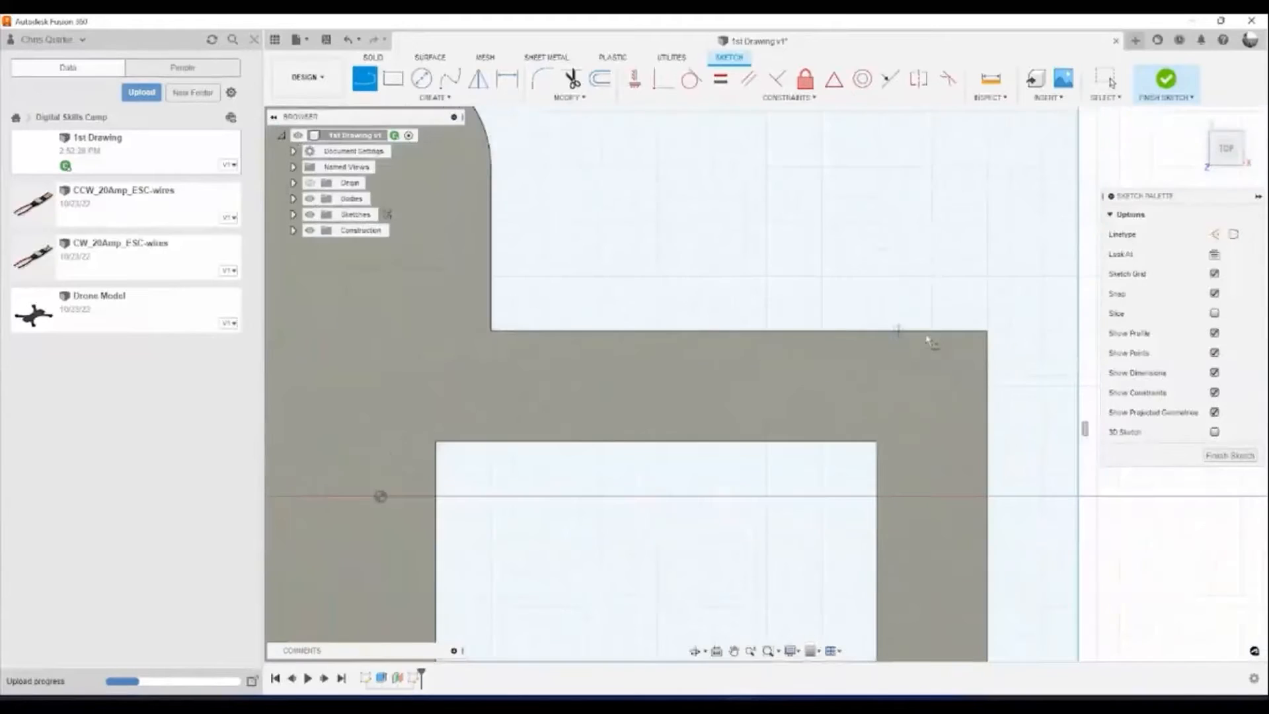
pyautogui.scroll(1, 651, 292)
pyautogui.moveTo(663, 299); pyautogui.dragTo(852, 353, button='middle')
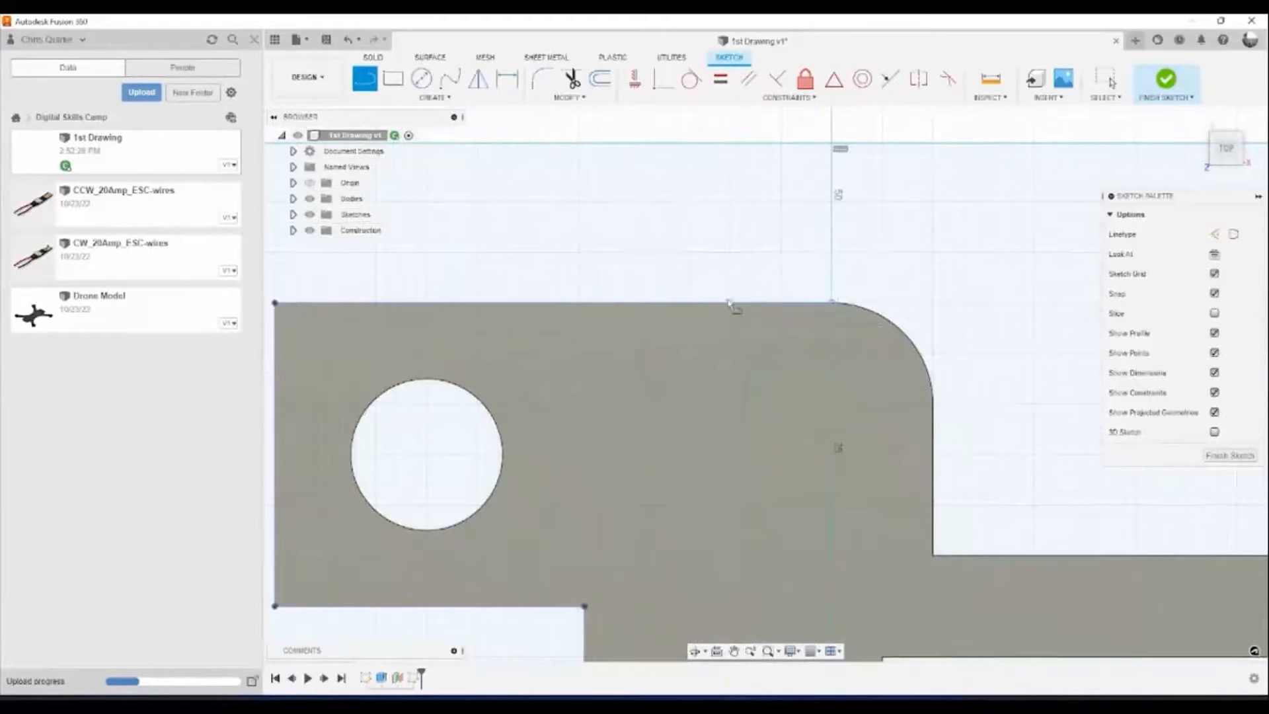
pyautogui.scroll(-1, 680, 302)
pyautogui.moveTo(677, 291); pyautogui.dragTo(617, 224, button='middle')
pyautogui.scroll(-1, 668, 467)
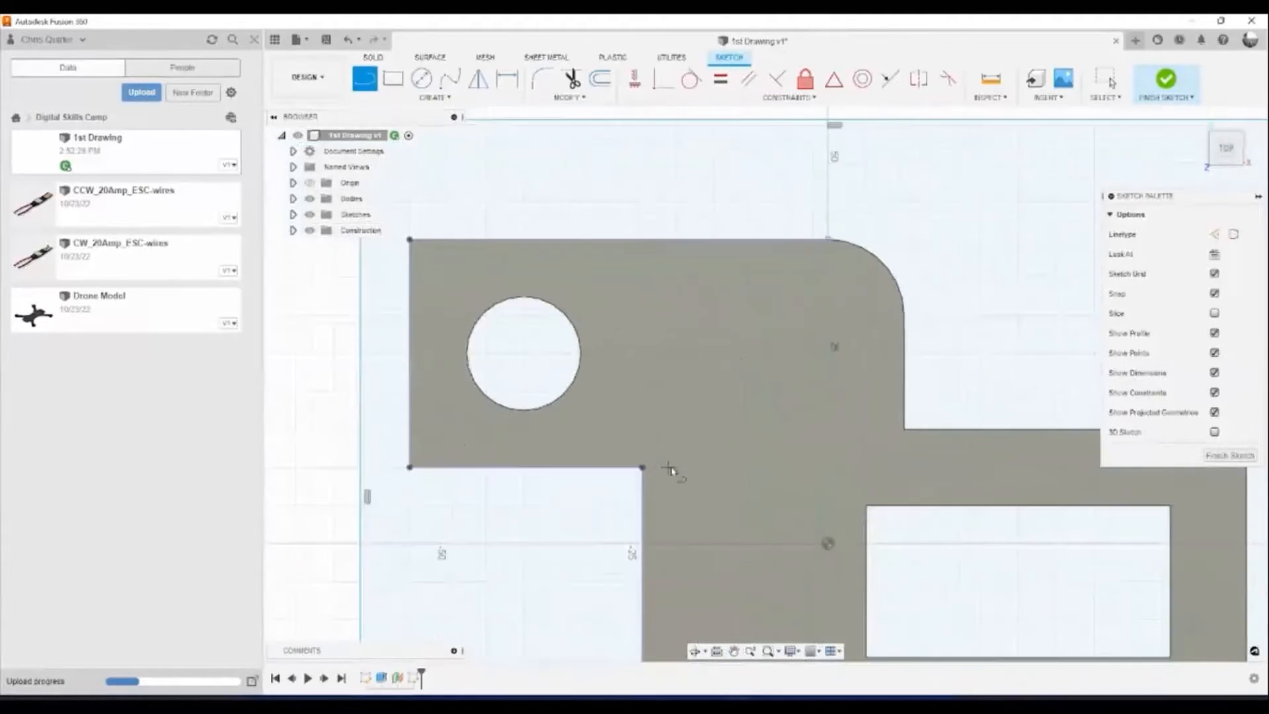
pyautogui.scroll(6, 623, 487)
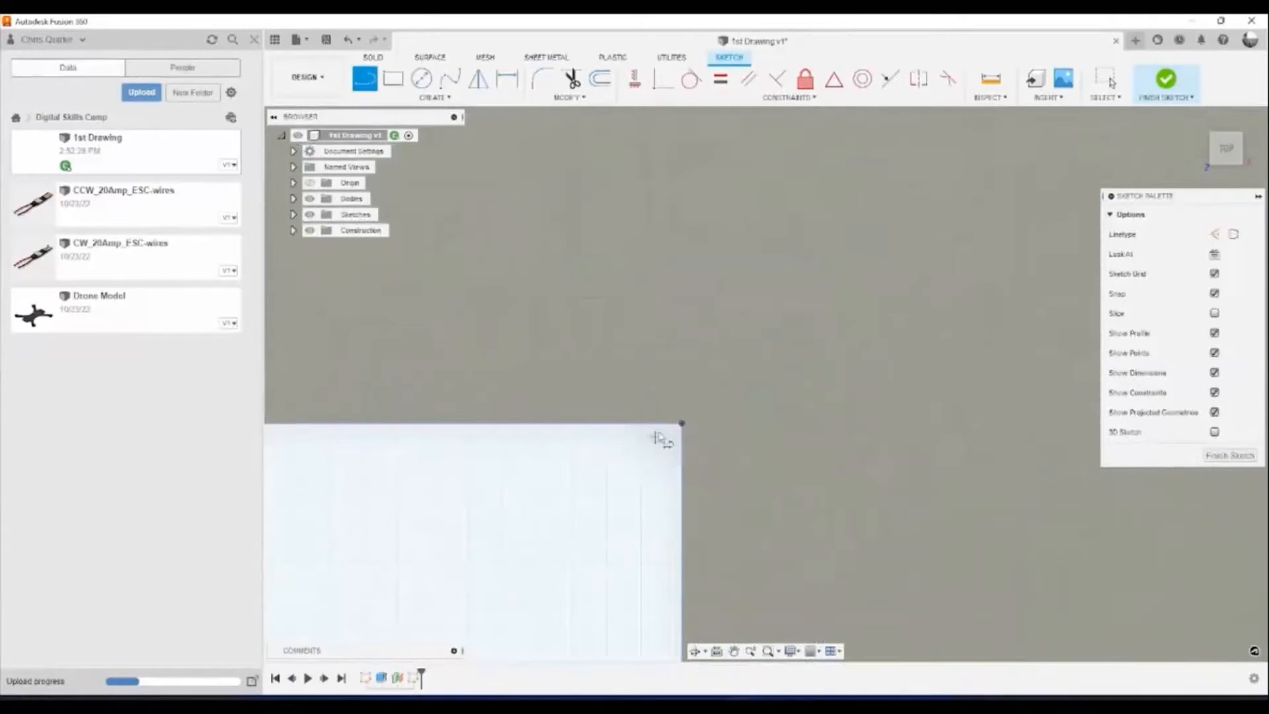
pyautogui.scroll(3, 660, 431)
pyautogui.scroll(2, 659, 420)
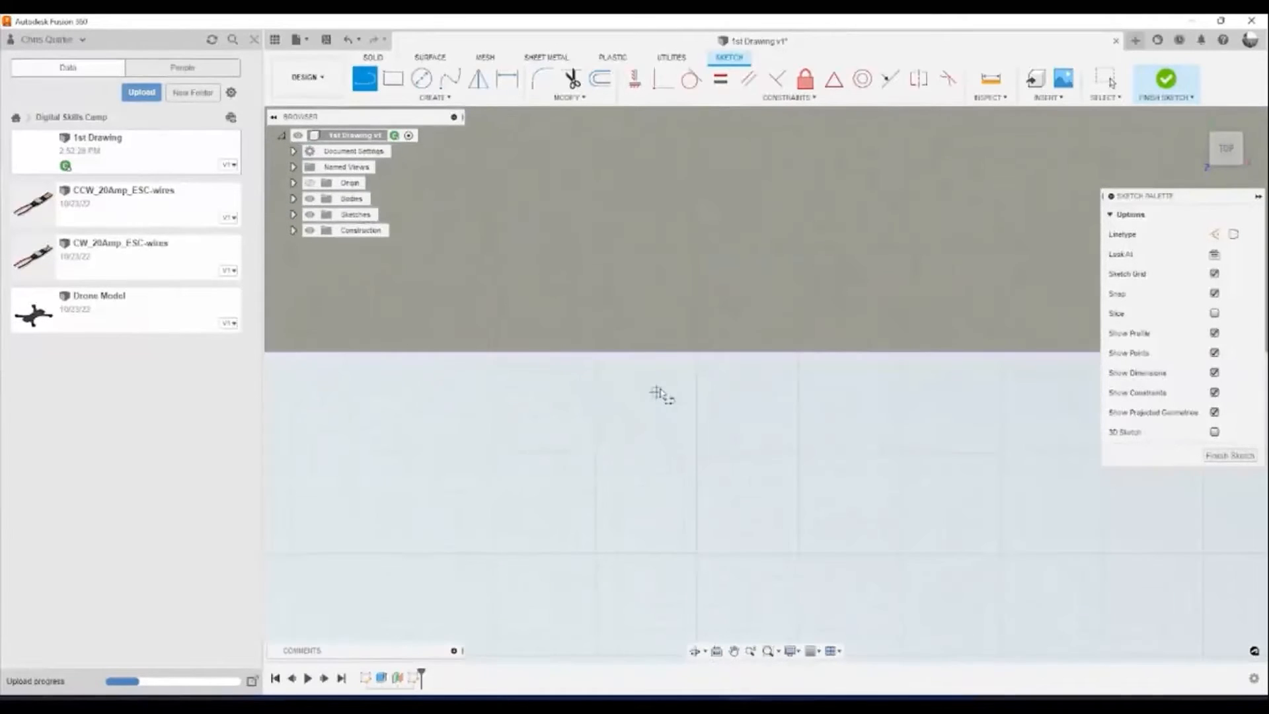
pyautogui.scroll(-7, 684, 394)
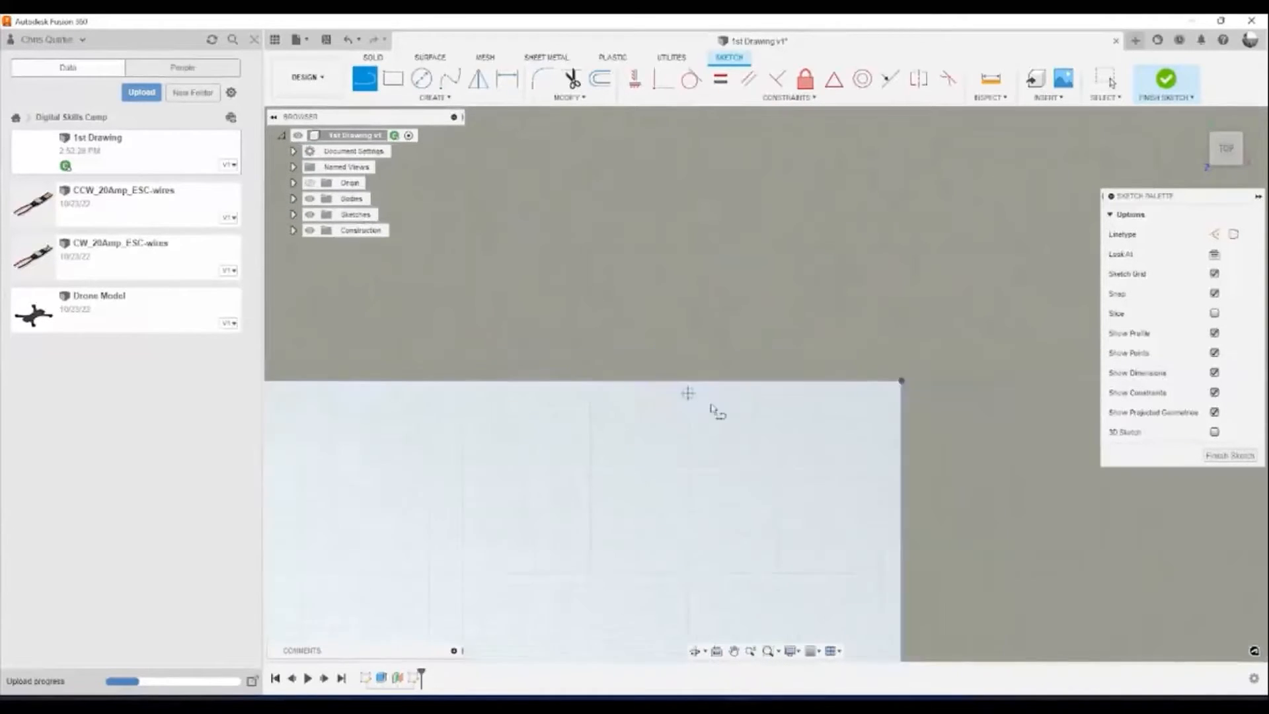
pyautogui.moveTo(892, 524)
pyautogui.mouseDown(button='middle')
pyautogui.moveTo(881, 411)
pyautogui.moveTo(850, 365)
pyautogui.mouseUp(button='middle')
pyautogui.scroll(-5, 958, 428)
pyautogui.moveTo(958, 430)
pyautogui.mouseDown(button='middle')
pyautogui.moveTo(879, 361)
pyautogui.moveTo(847, 280)
pyautogui.mouseUp(button='middle')
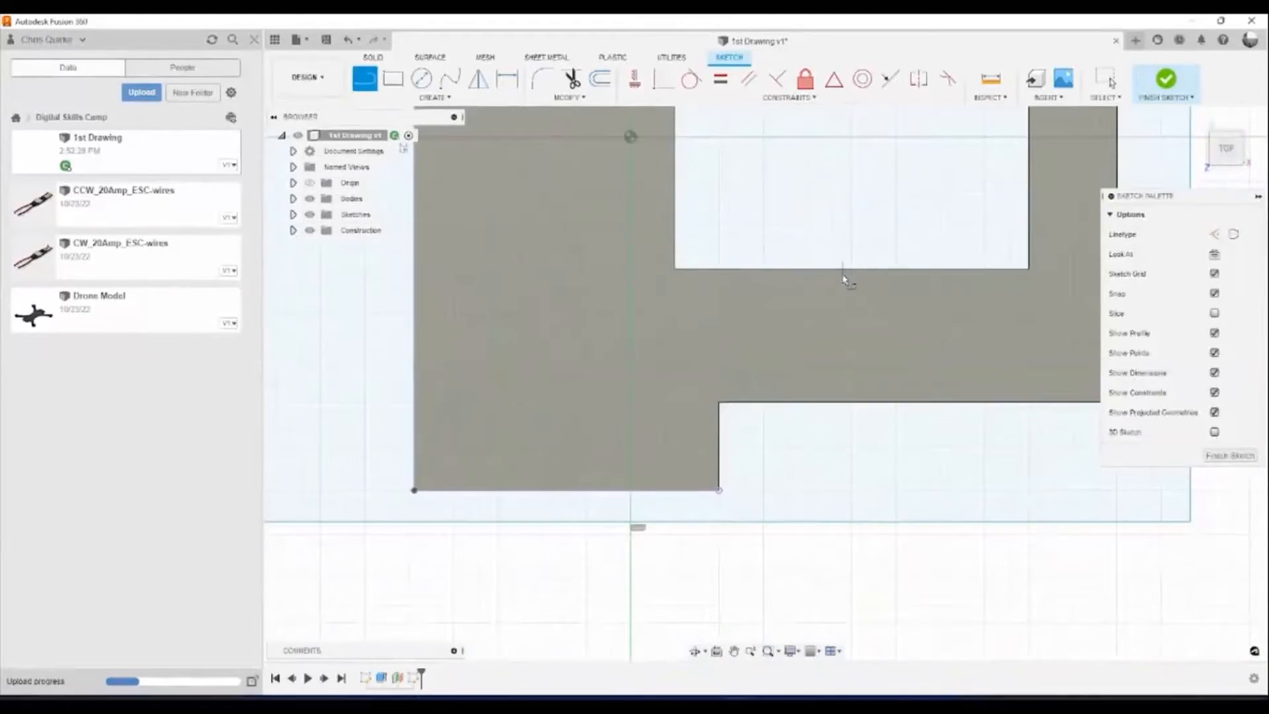
# Examine the rectangular opening and the unprojected round hole for snap points with the Line tool.
pyautogui.scroll(5, 828, 263)
pyautogui.moveTo(833, 463); pyautogui.dragTo(756, 324, button='middle')
pyautogui.scroll(-1, 713, 350)
pyautogui.scroll(2, 649, 381)
pyautogui.scroll(-1, 706, 418)
pyautogui.moveTo(826, 363)
pyautogui.mouseDown(button='middle')
pyautogui.moveTo(519, 441)
pyautogui.moveTo(449, 573)
pyautogui.mouseUp(button='middle')
pyautogui.moveTo(628, 329); pyautogui.dragTo(698, 540, button='middle')
pyautogui.moveTo(648, 423); pyautogui.dragTo(682, 515, button='middle')
pyautogui.scroll(-1, 677, 515)
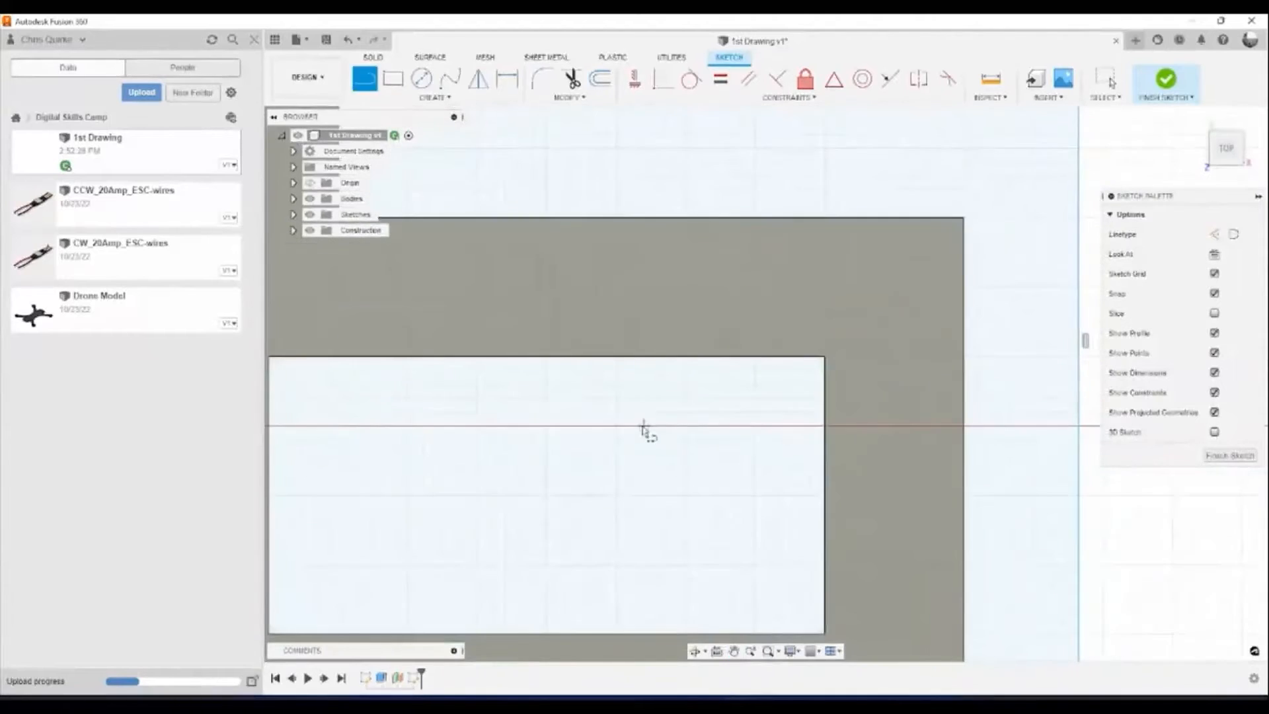
pyautogui.moveTo(529, 396); pyautogui.dragTo(625, 442, button='middle')
pyautogui.moveTo(468, 374)
pyautogui.mouseDown(button='middle')
pyautogui.moveTo(674, 453)
pyautogui.moveTo(781, 554)
pyautogui.mouseUp(button='middle')
pyautogui.moveTo(284, 222); pyautogui.dragTo(767, 335, button='middle')
pyautogui.moveTo(643, 364); pyautogui.dragTo(720, 351, button='middle')
pyautogui.scroll(-1, 727, 350)
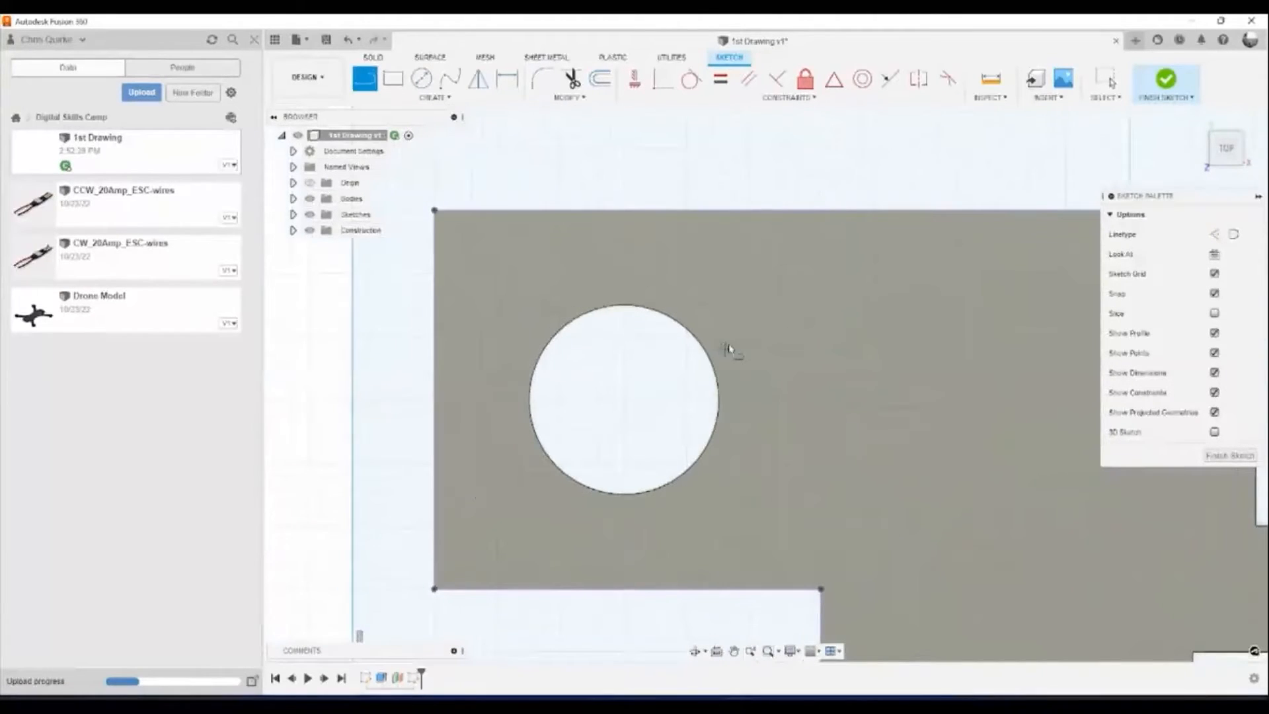
pyautogui.scroll(1, 588, 366)
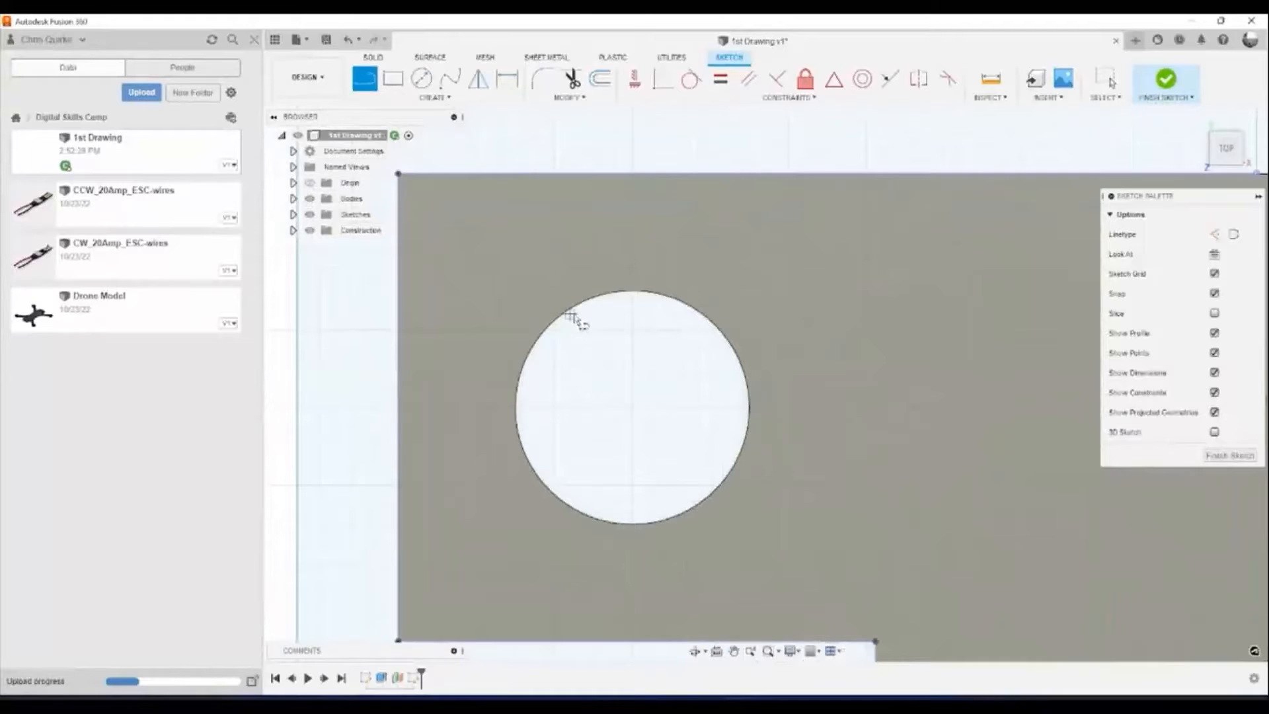
pyautogui.scroll(5, 573, 305)
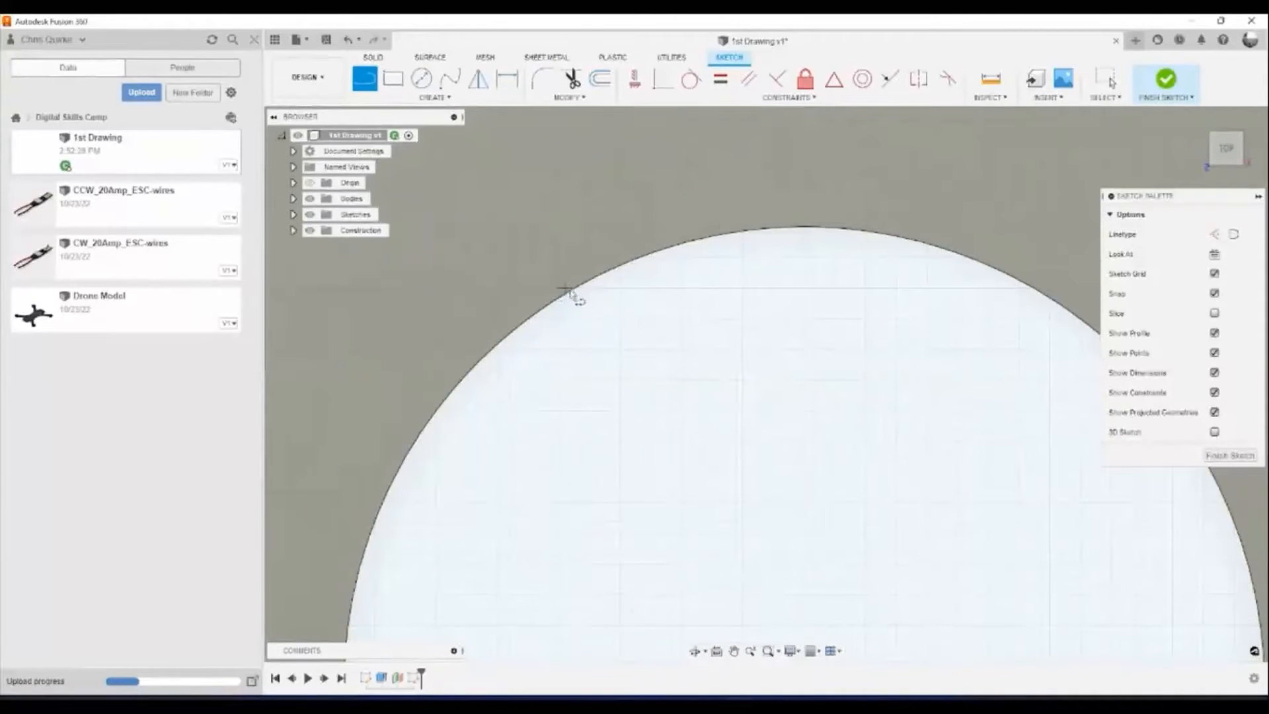
pyautogui.scroll(-3, 571, 294)
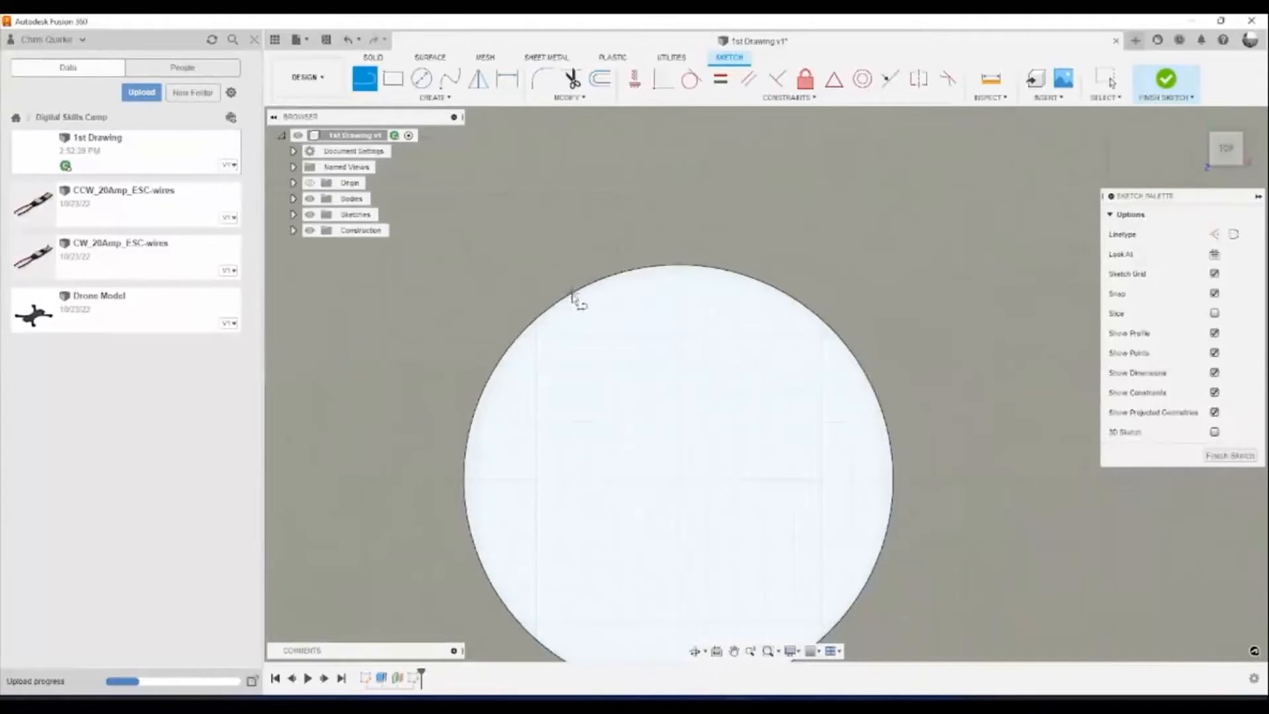
pyautogui.press('Escape')
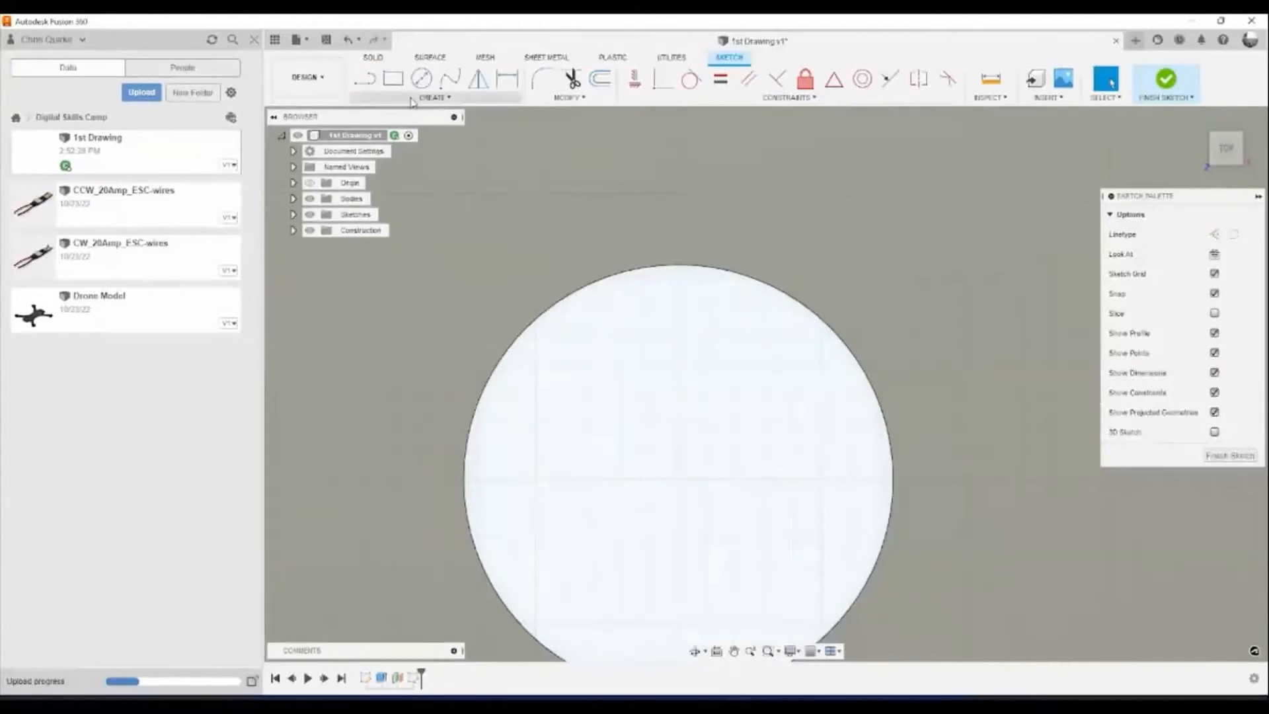
# Project the round hole's circular edge onto the offset-plane sketch.
pyautogui.click(433, 97)
pyautogui.moveTo(409, 318)
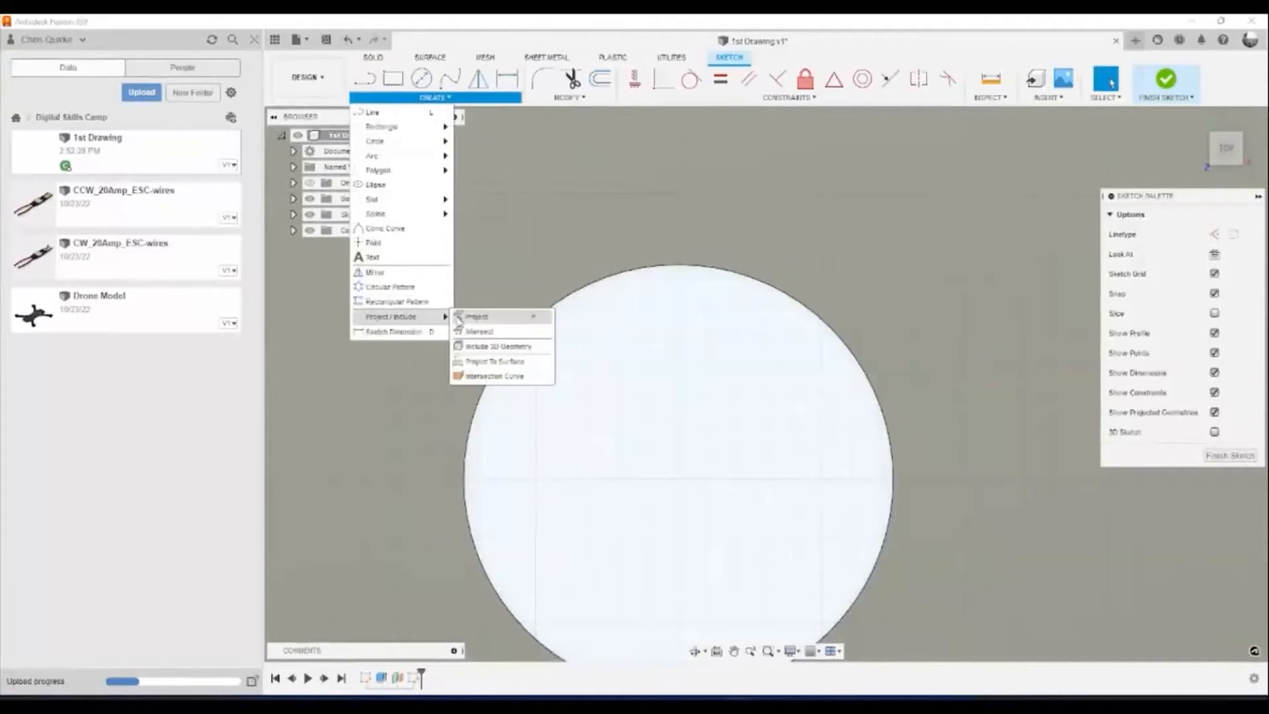
pyautogui.click(490, 322)
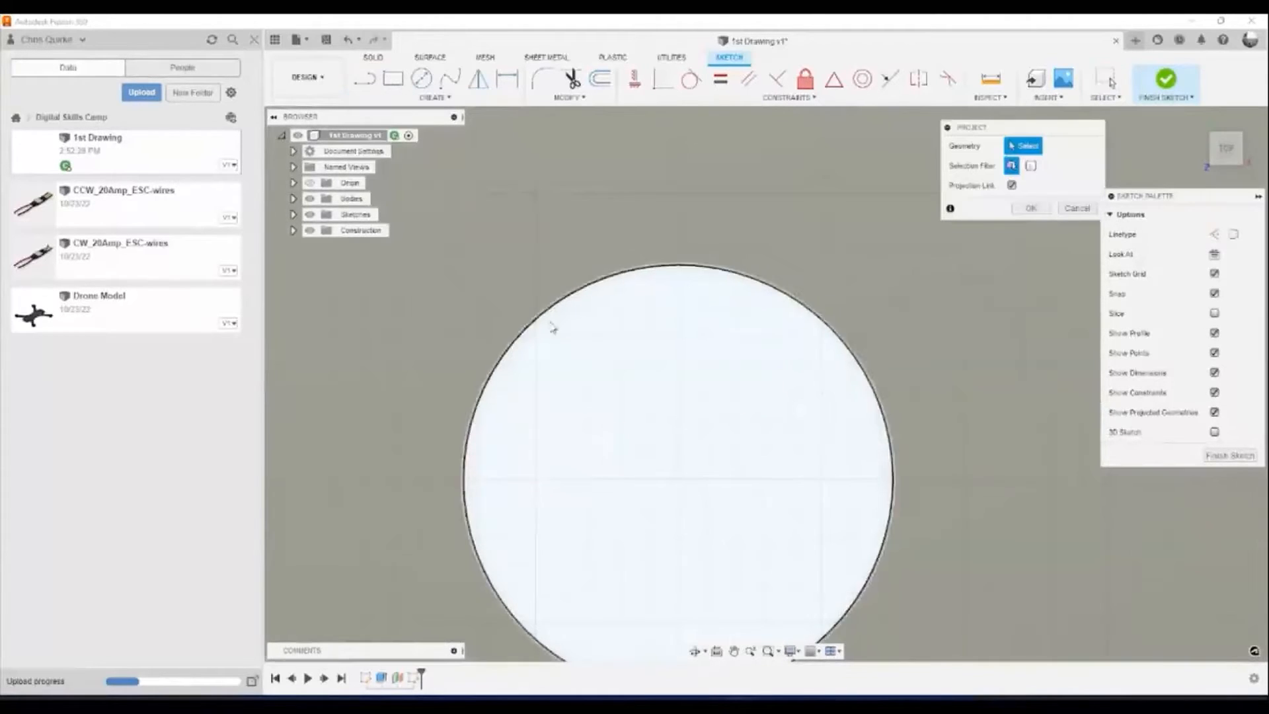
pyautogui.click(570, 297)
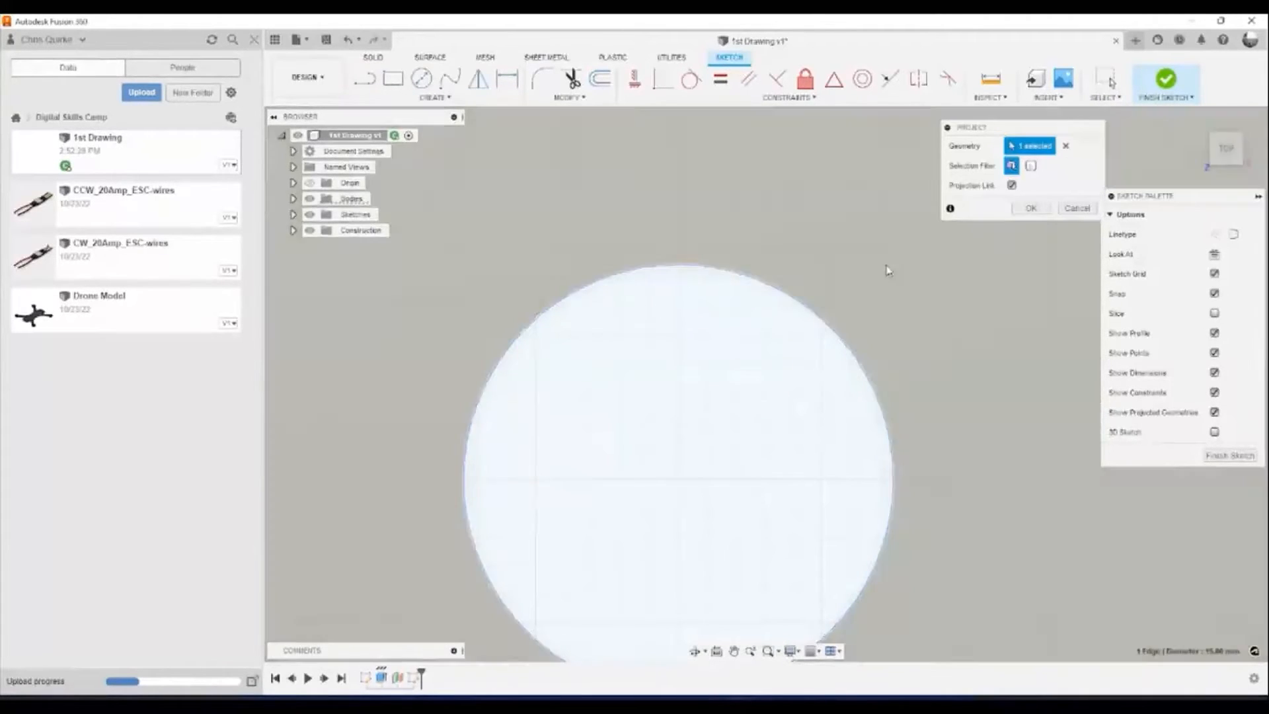
pyautogui.click(1031, 208)
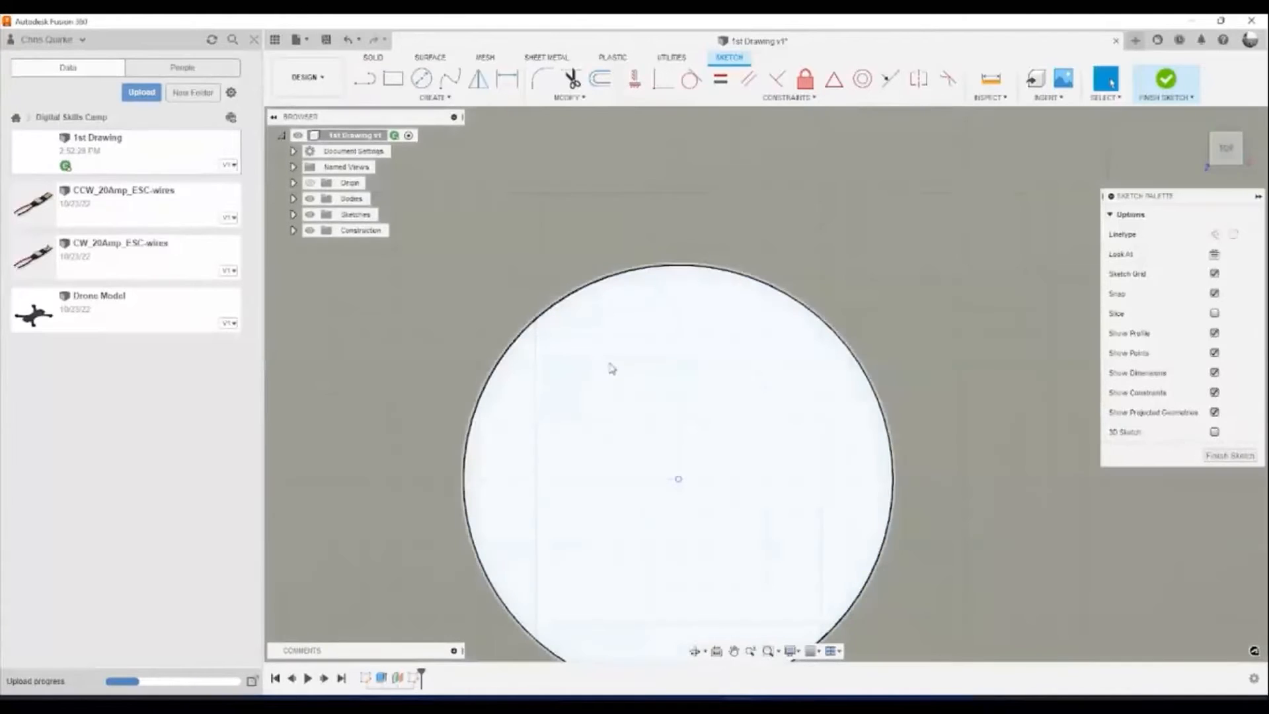
pyautogui.scroll(-3, 620, 368)
pyautogui.keyDown('shift'); pyautogui.moveTo(642, 411); pyautogui.dragTo(681, 356, button='middle'); pyautogui.keyUp('shift')
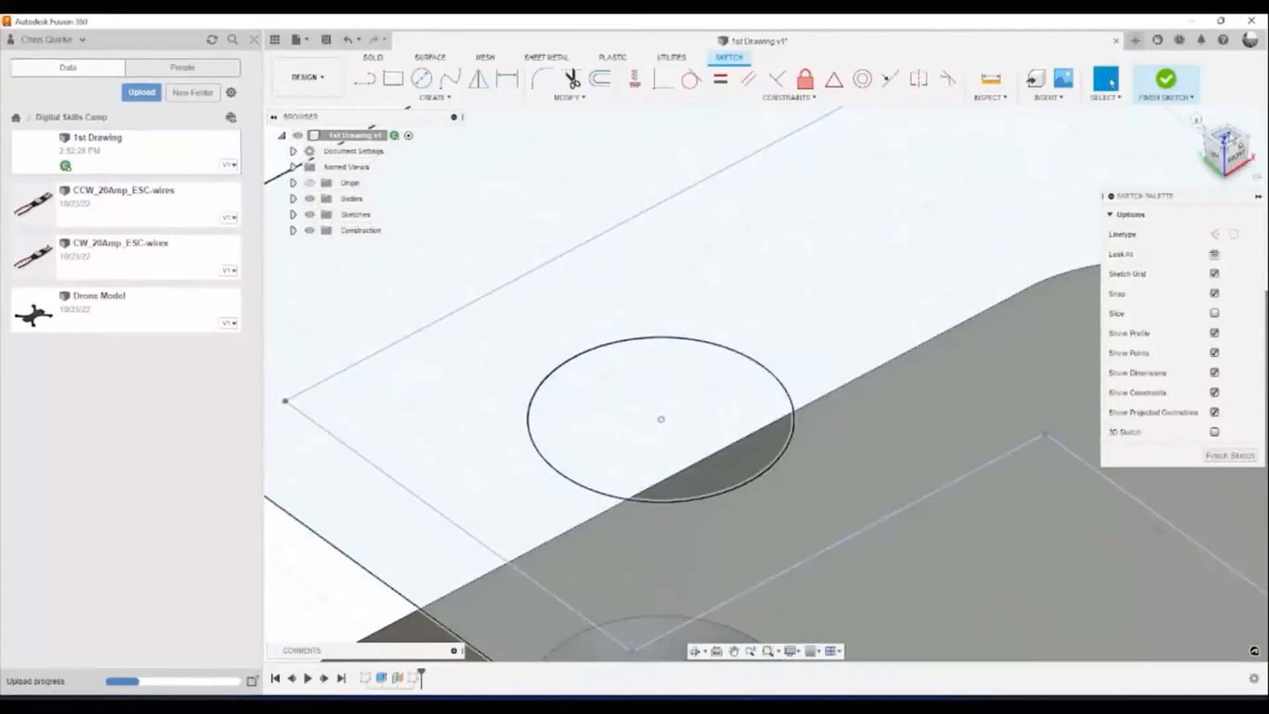
pyautogui.click(1226, 136)
# Check with the Line tool whether the projected circle's centre offers a snap point.
pyautogui.press('l')
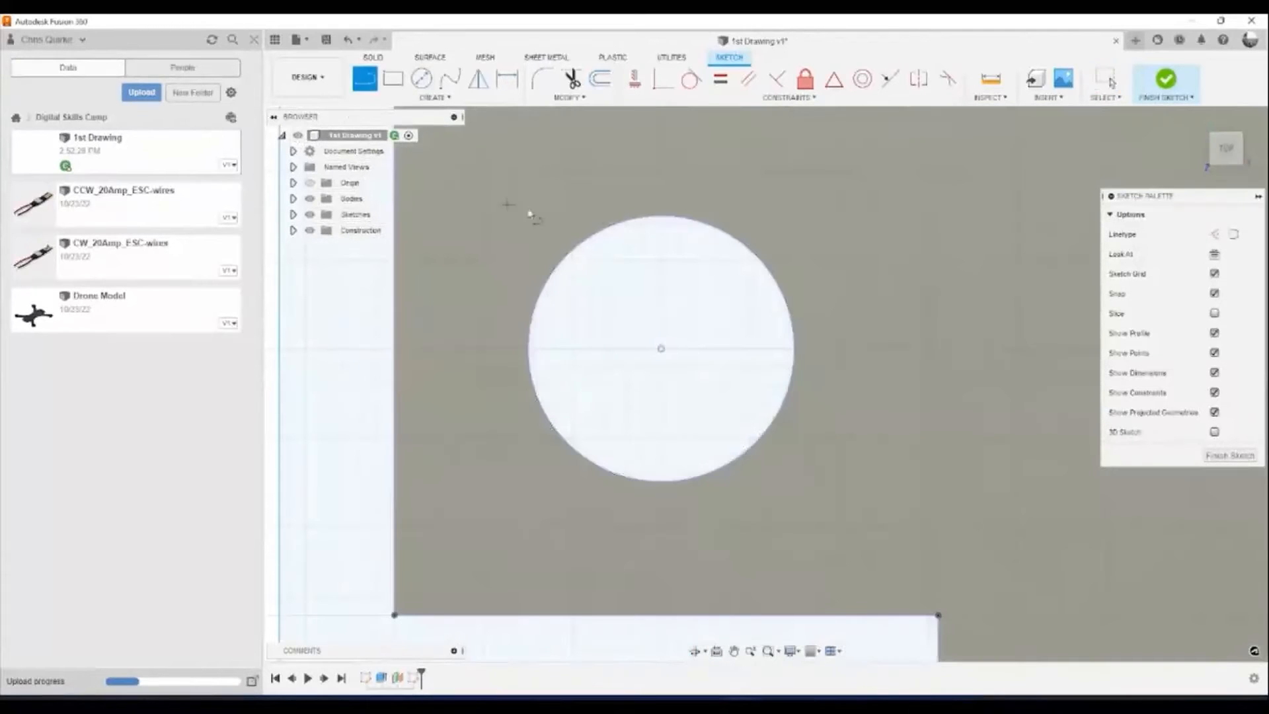
pyautogui.scroll(3, 612, 237)
pyautogui.moveTo(617, 251); pyautogui.dragTo(641, 319, button='middle')
pyautogui.scroll(-3, 641, 319)
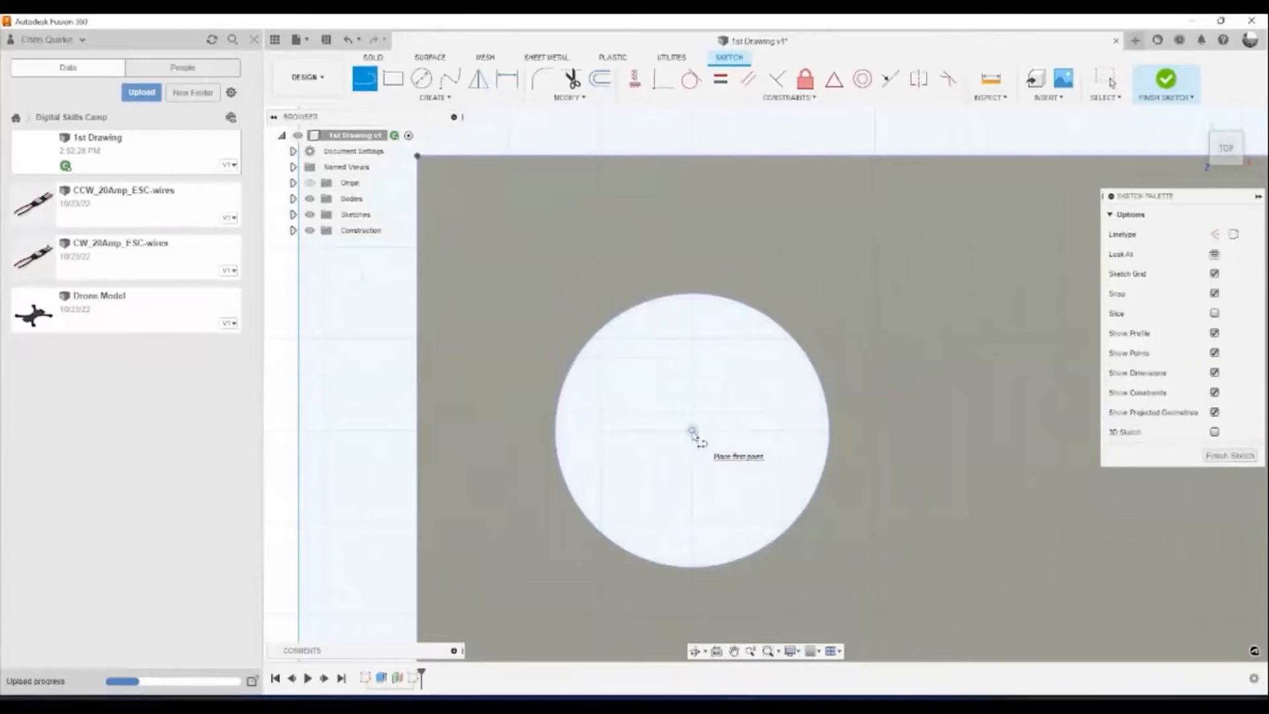
pyautogui.scroll(-3, 679, 367)
pyautogui.moveTo(674, 366)
pyautogui.mouseDown(button='middle')
pyautogui.moveTo(638, 335)
pyautogui.moveTo(710, 308)
pyautogui.moveTo(655, 308)
pyautogui.mouseUp(button='middle')
pyautogui.scroll(-2, 656, 349)
pyautogui.scroll(-2, 637, 335)
pyautogui.press('Escape')
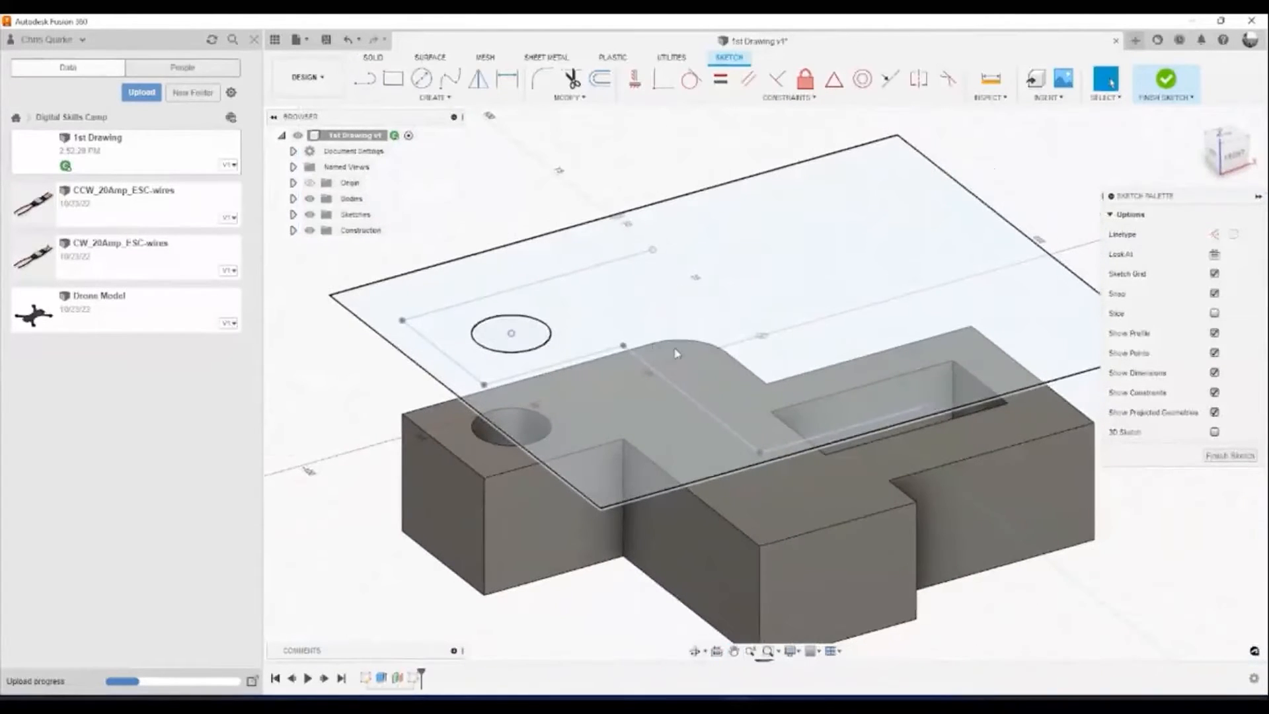
# Finish the sketch holding the projected geometry and delete it from the model history.
pyautogui.click(1166, 83)
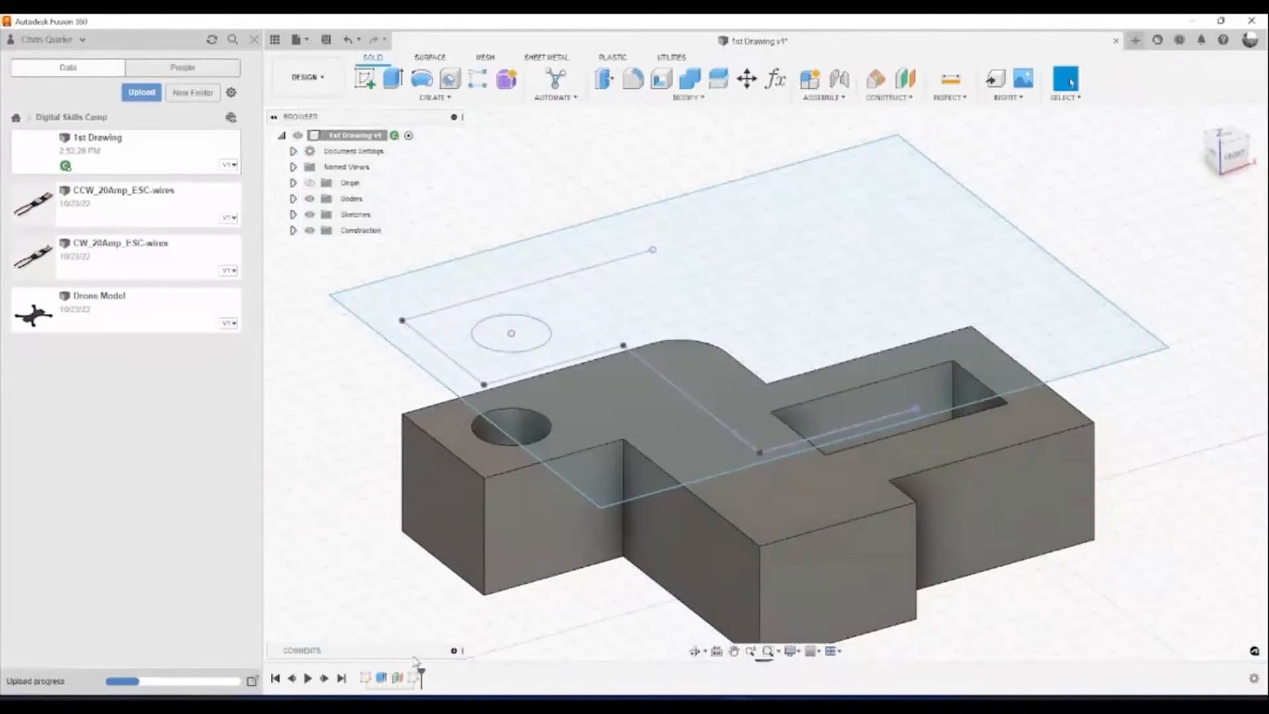
pyautogui.rightClick(414, 677)
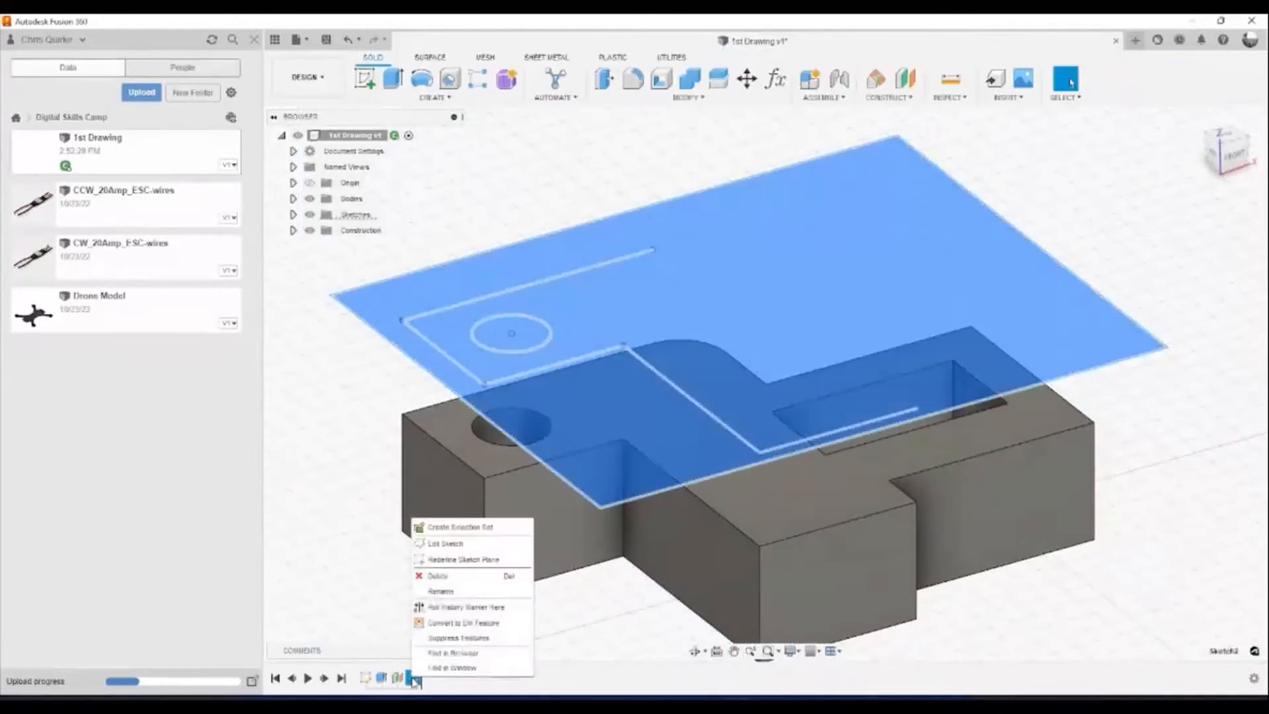
pyautogui.click(438, 576)
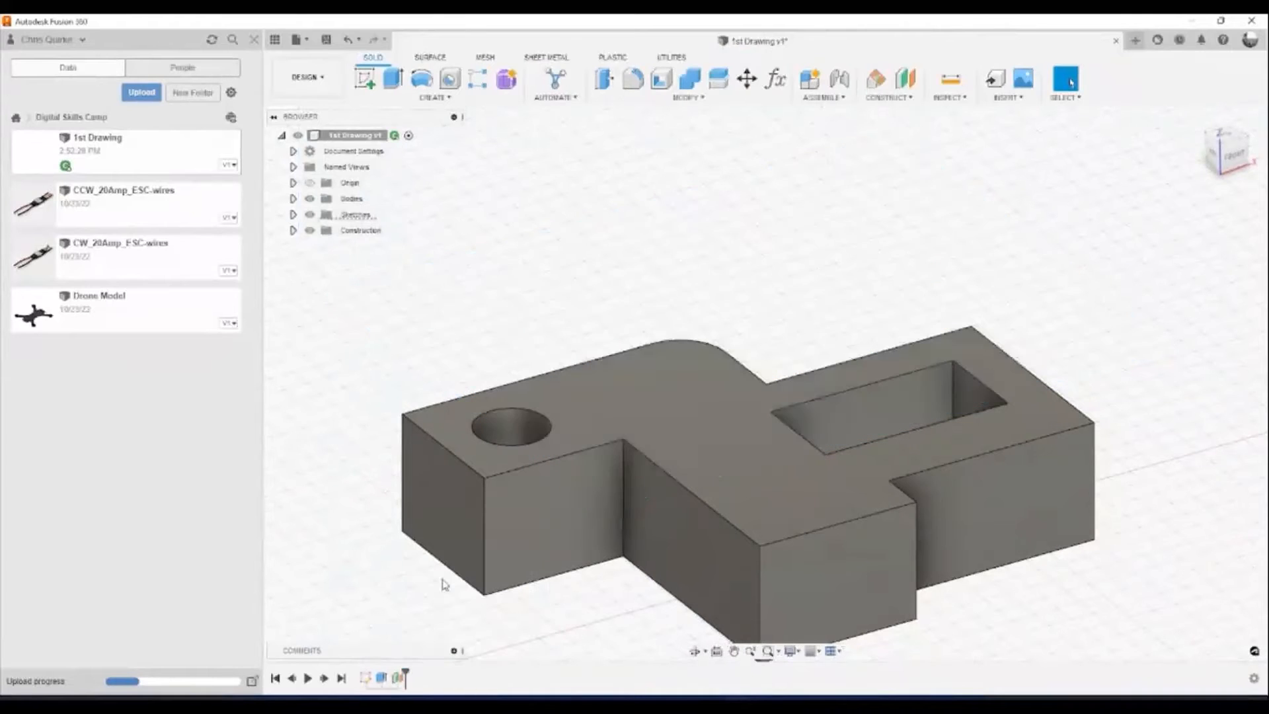
# Sketch a centre-point circle with about 7.3 mm radius on the part's top face, between the round hole and the rounded corner.
pyautogui.click(364, 78)
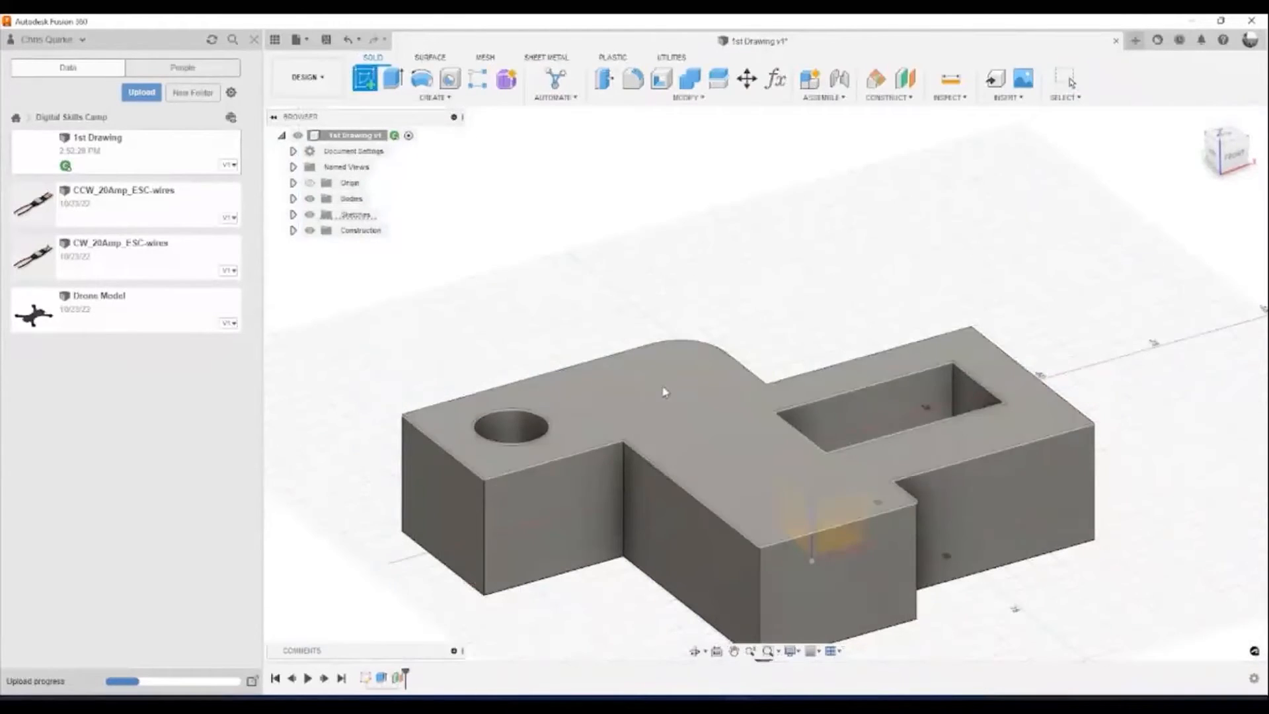
pyautogui.click(664, 388)
pyautogui.click(735, 385)
pyautogui.click(772, 387)
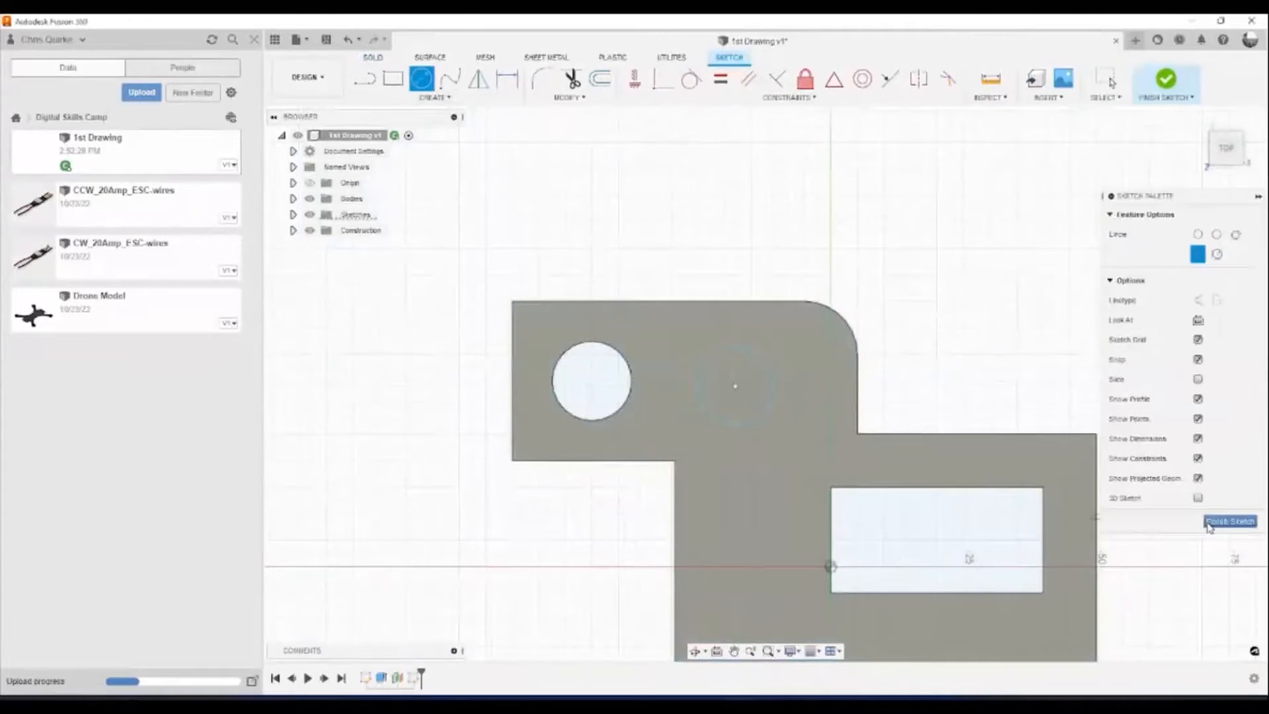
pyautogui.click(1228, 521)
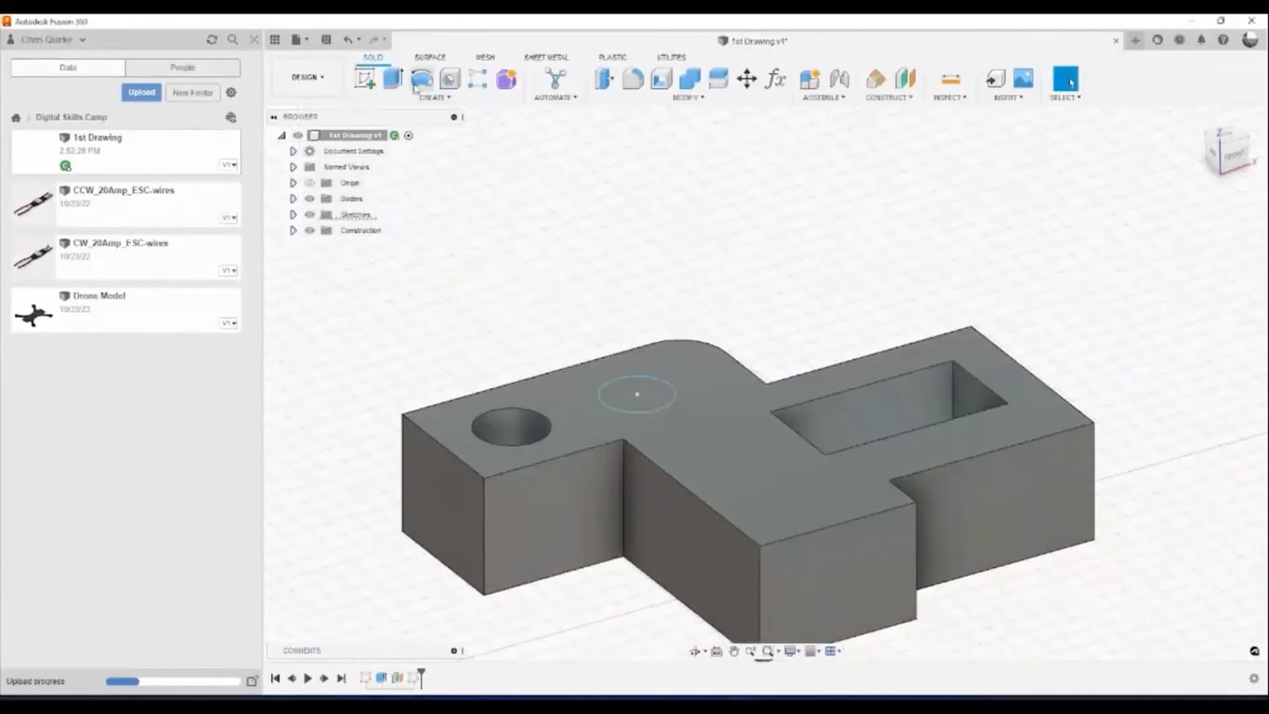
# Extrude the circle upward from the top face as a cylinder joined to the body.
pyautogui.click(392, 79)
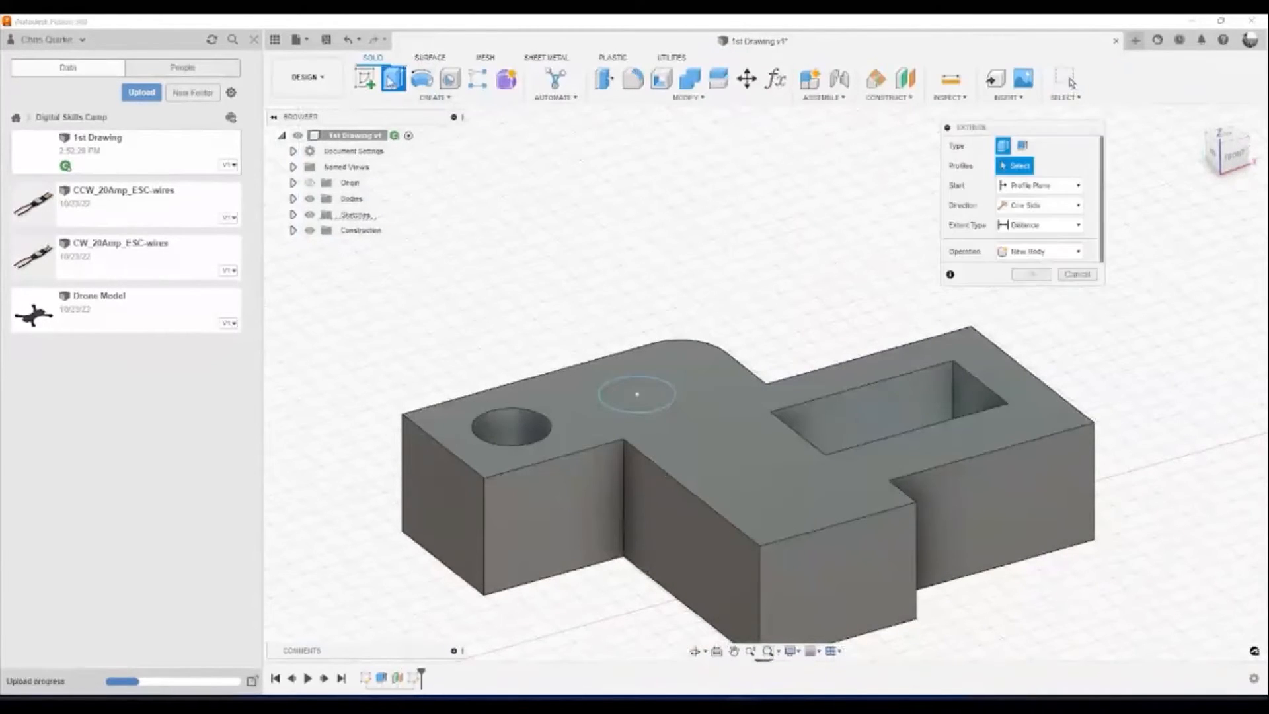
pyautogui.click(643, 376)
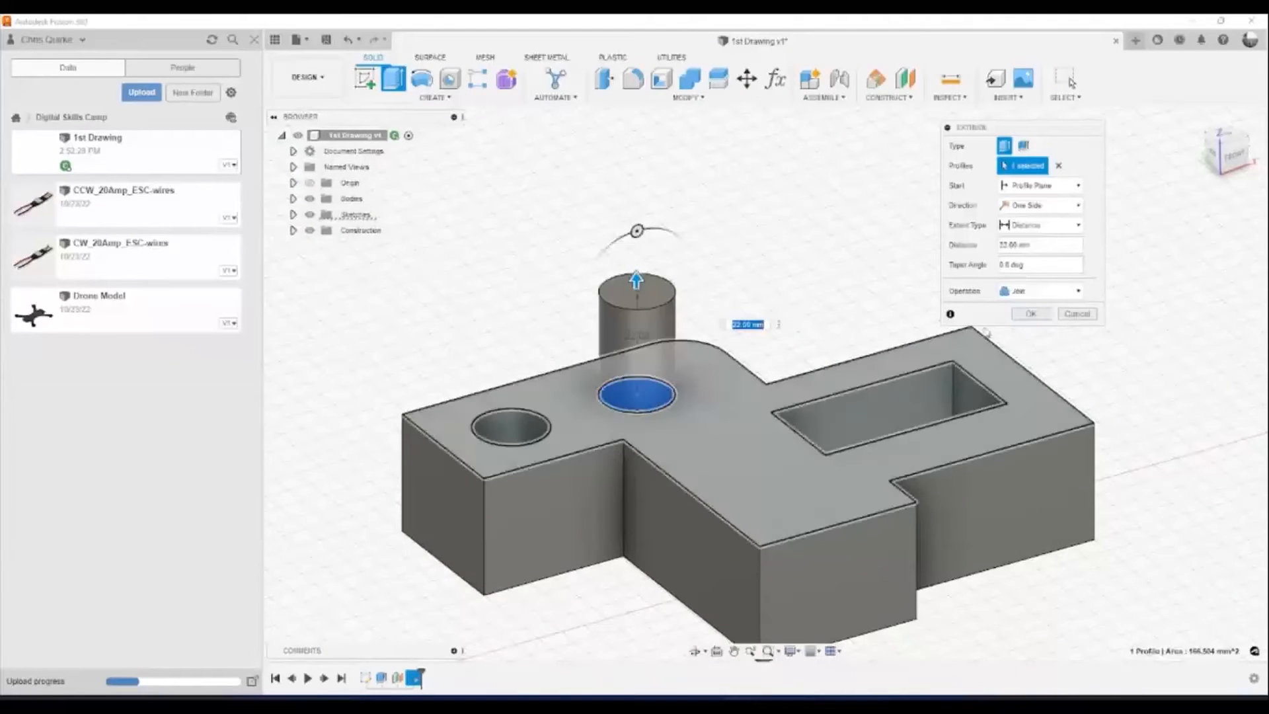
pyautogui.write('20')
pyautogui.press('Return')
pyautogui.keyDown('shift'); pyautogui.moveTo(801, 370); pyautogui.dragTo(707, 397, button='middle'); pyautogui.keyUp('shift')
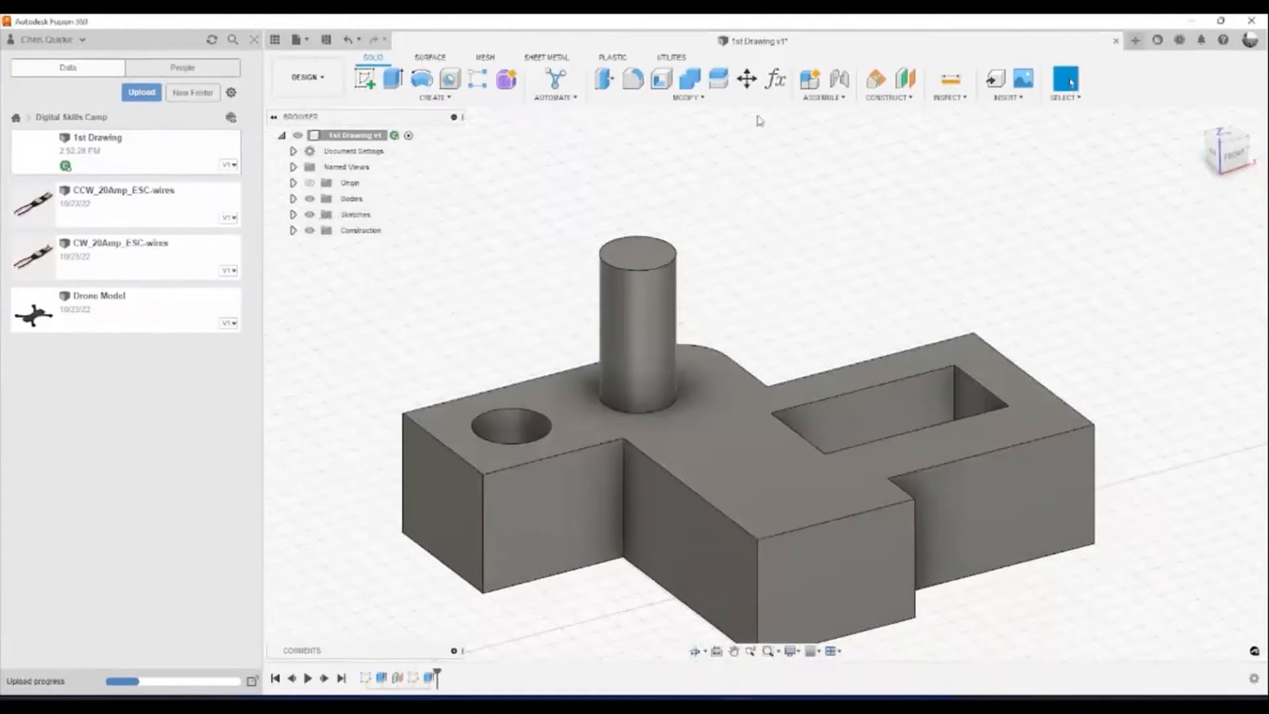
# Create an offset construction plane 15 mm above the part's top face, cutting through the cylinder.
pyautogui.click(885, 99)
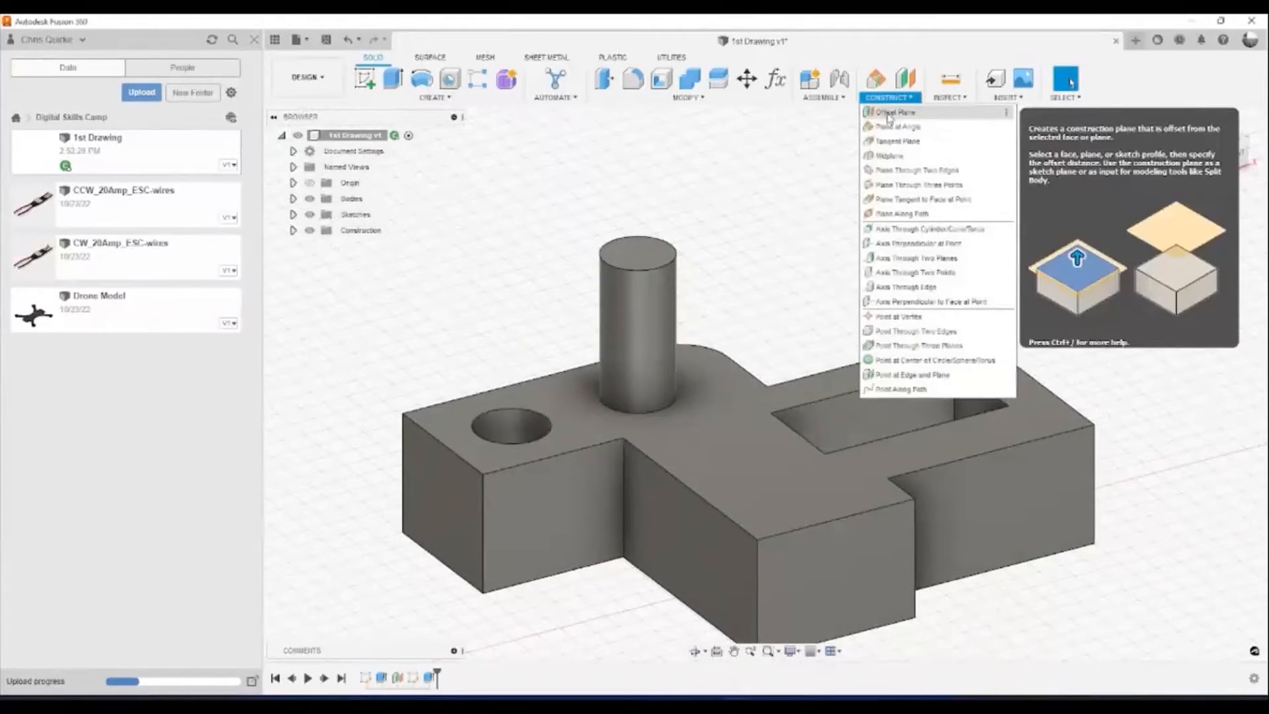
pyautogui.click(887, 113)
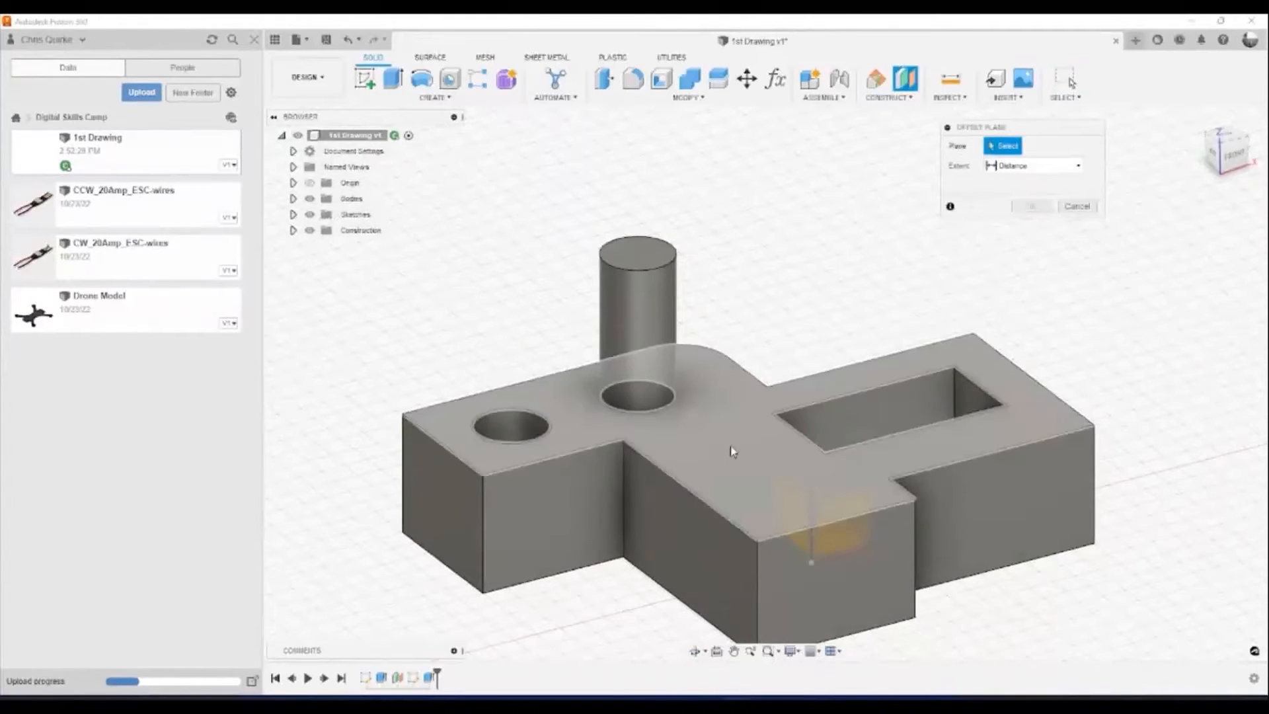
pyautogui.click(731, 446)
pyautogui.moveTo(761, 417); pyautogui.dragTo(760, 348)
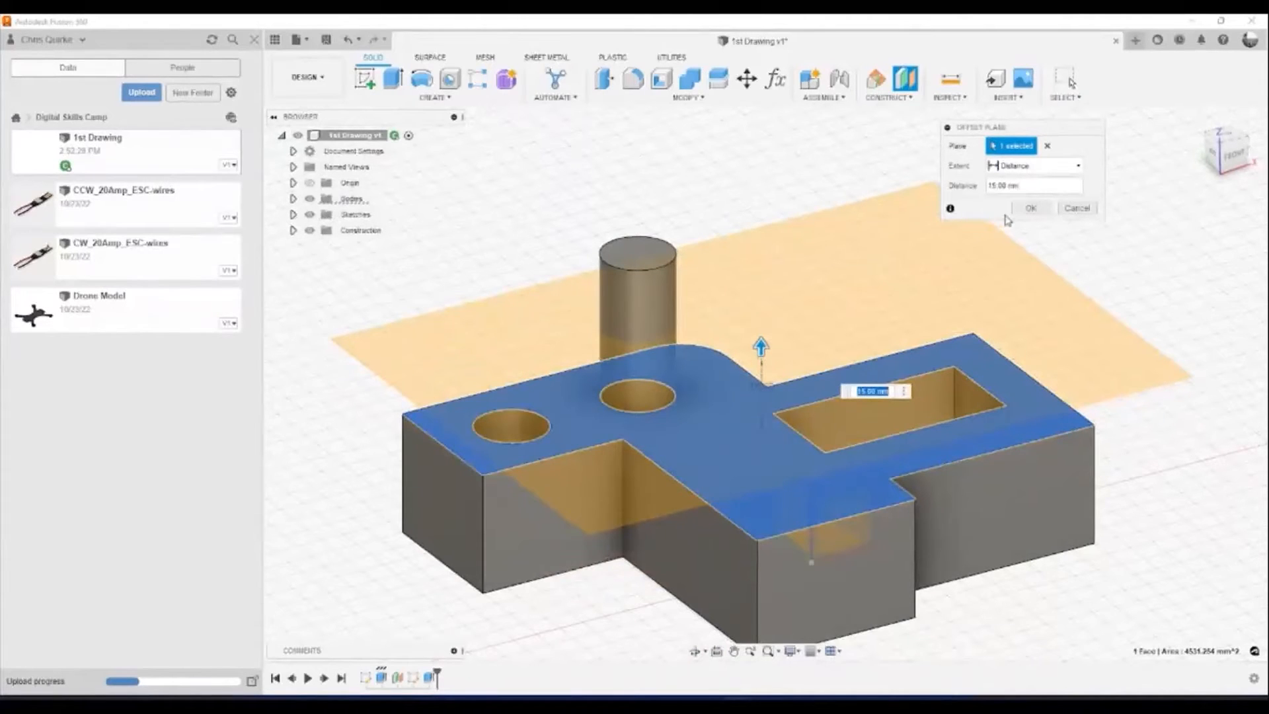
pyautogui.click(1028, 209)
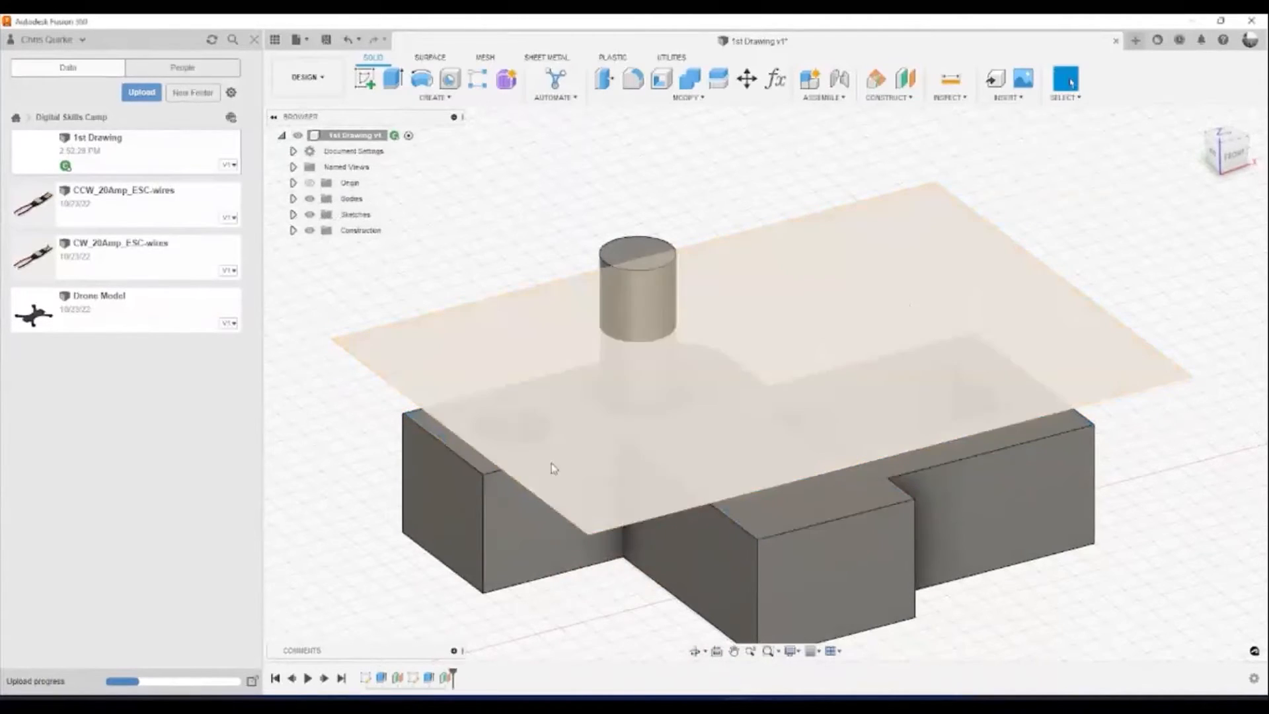
# Sketch on the new offset plane, capture the cylinder's side-face cross-section with Intersect, and finish the sketch.
pyautogui.moveTo(288, 563)
pyautogui.keyDown('shift'); pyautogui.mouseDown(button='middle')
pyautogui.moveTo(397, 524)
pyautogui.moveTo(644, 540)
pyautogui.moveTo(773, 532)
pyautogui.moveTo(605, 556)
pyautogui.mouseUp(button='middle'); pyautogui.keyUp('shift')
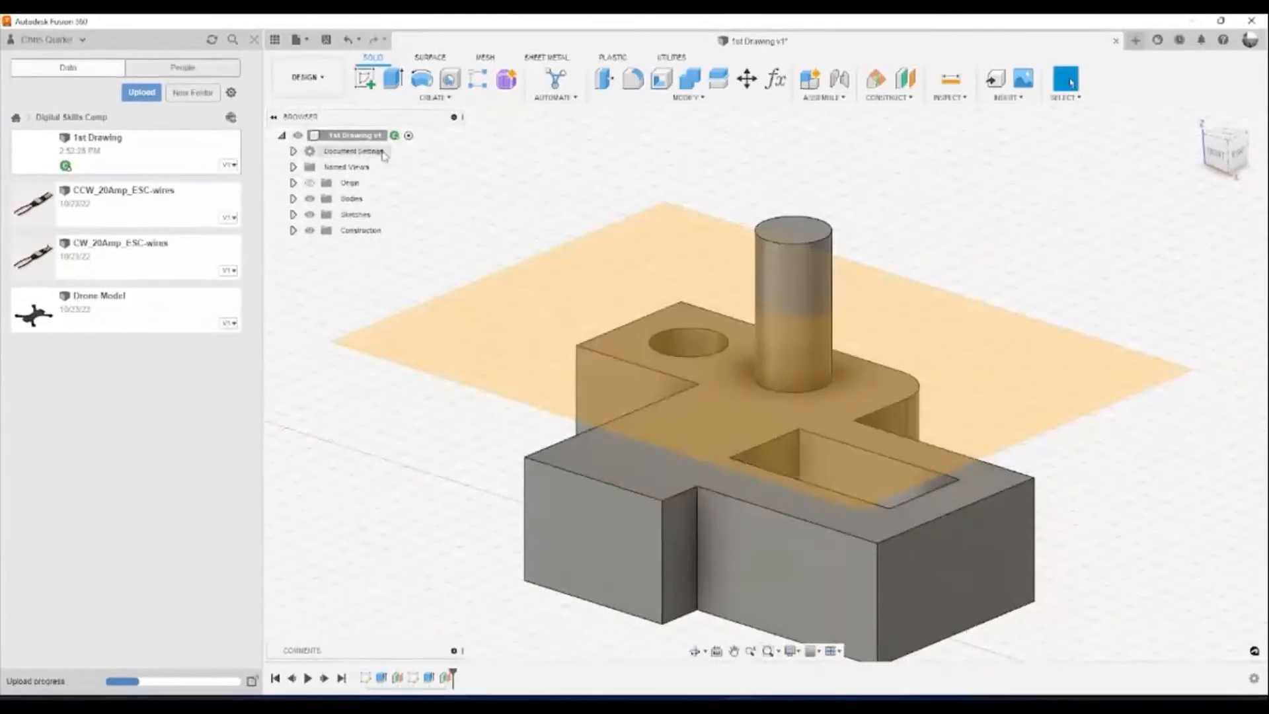
pyautogui.click(364, 78)
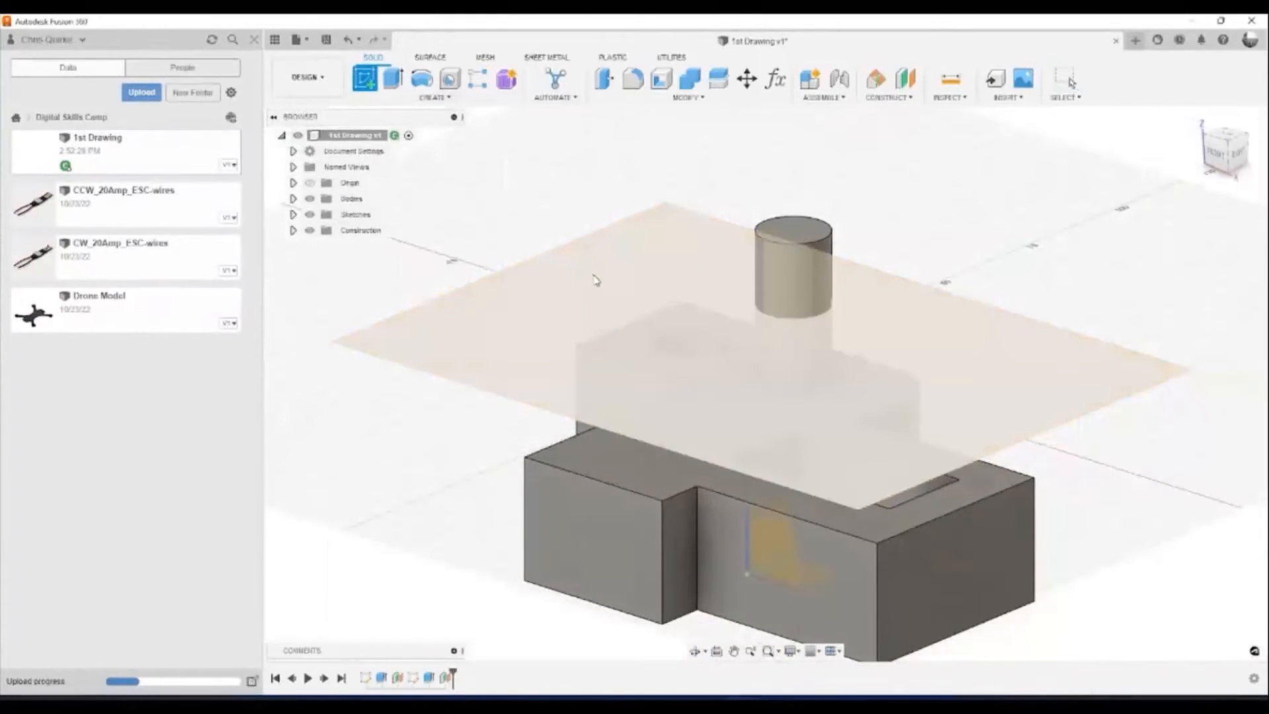
pyautogui.click(595, 280)
pyautogui.keyDown('shift'); pyautogui.moveTo(815, 357); pyautogui.dragTo(495, 404, button='middle'); pyautogui.keyUp('shift')
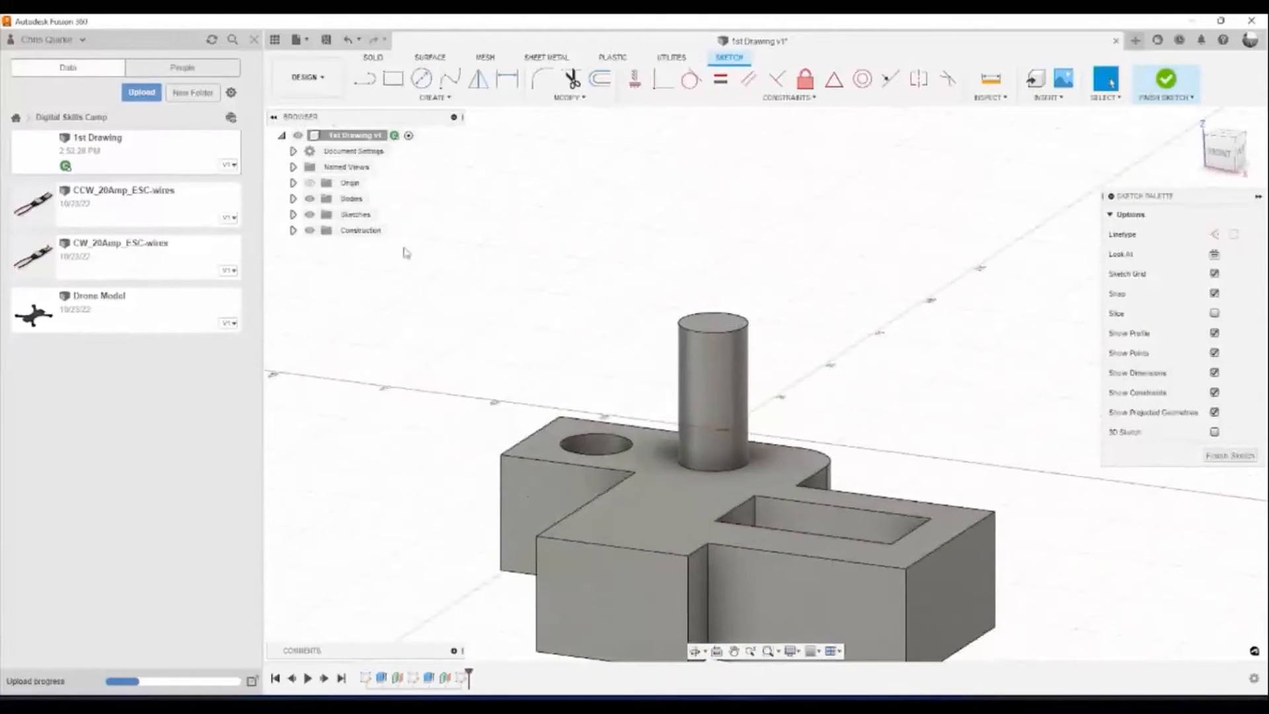
pyautogui.click(435, 97)
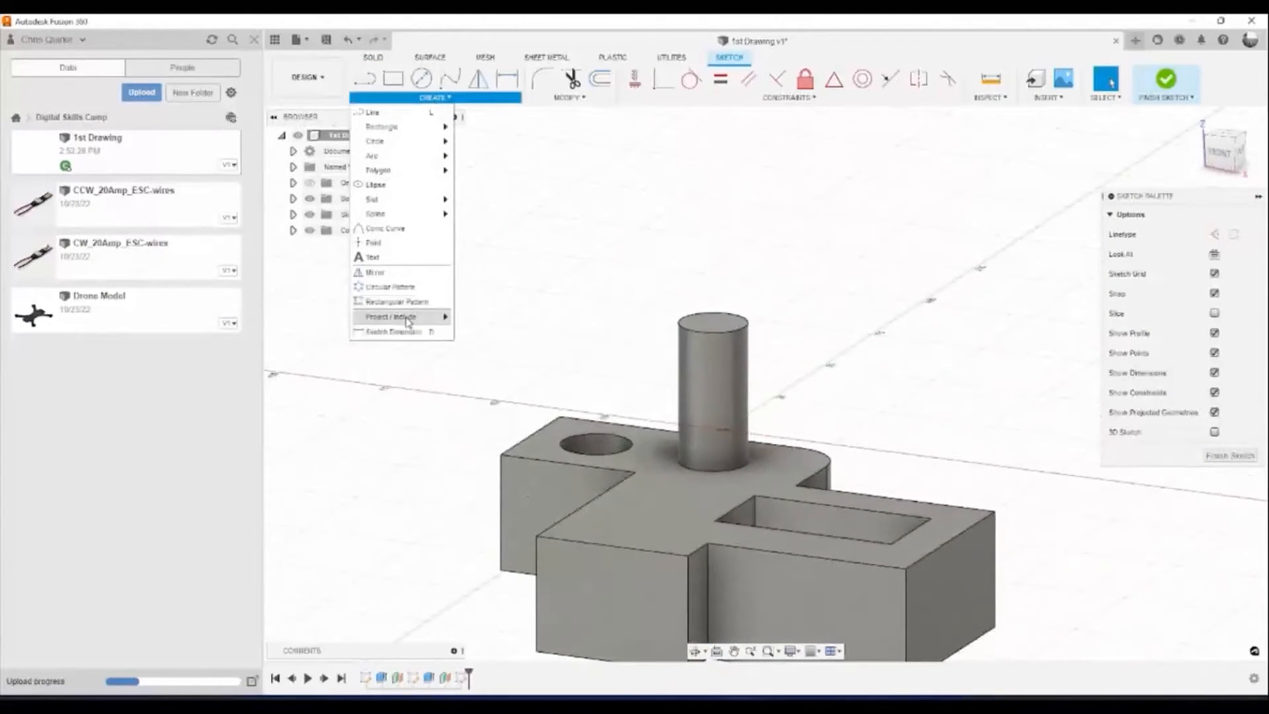
pyautogui.moveTo(398, 319)
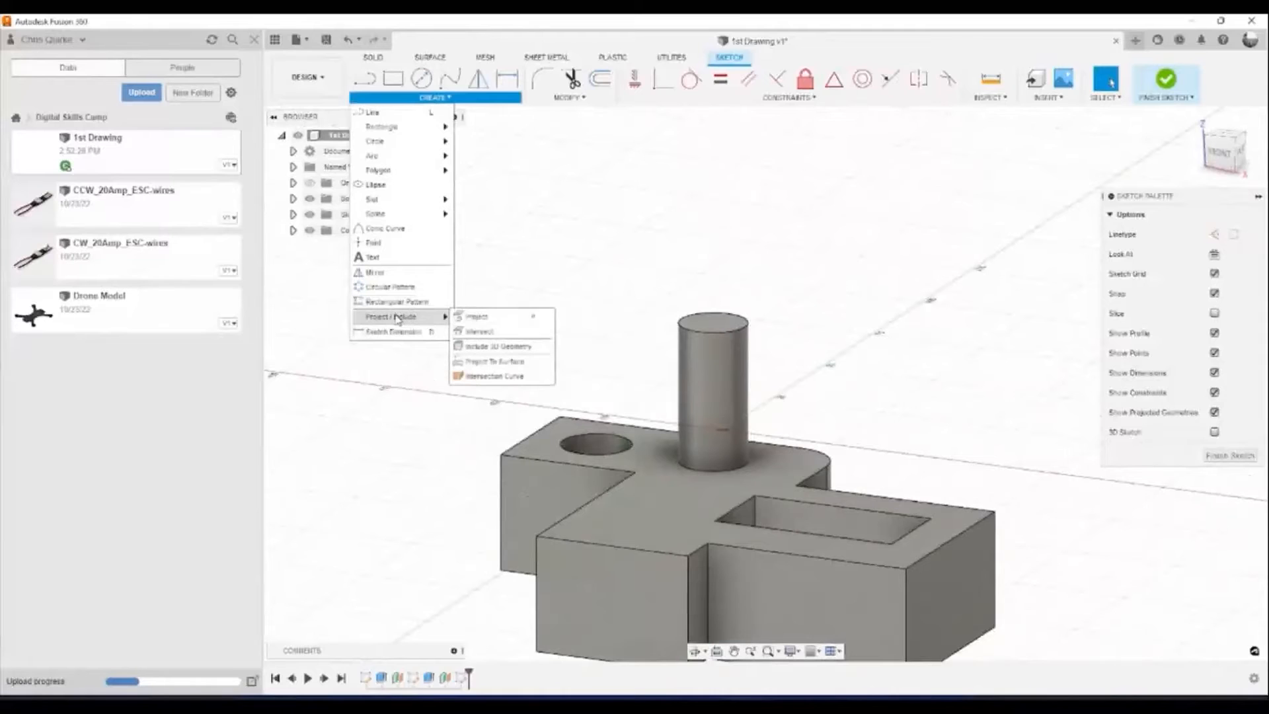
pyautogui.click(492, 336)
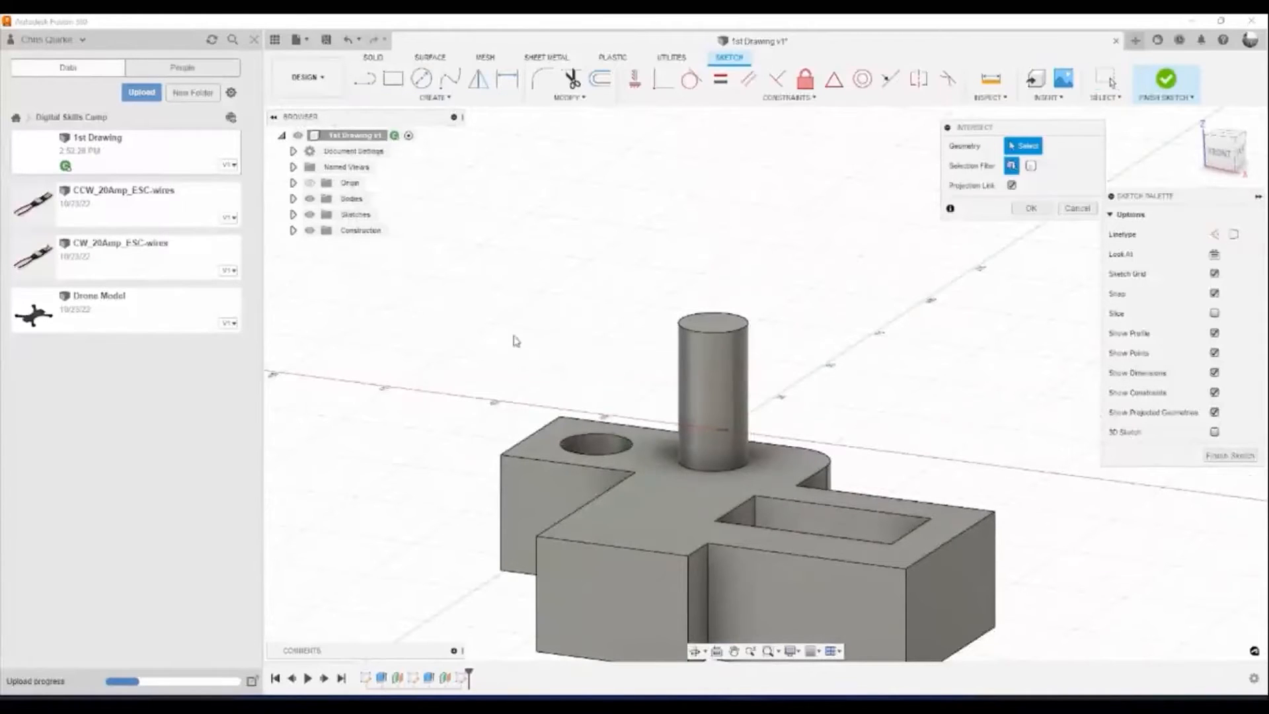
pyautogui.click(699, 360)
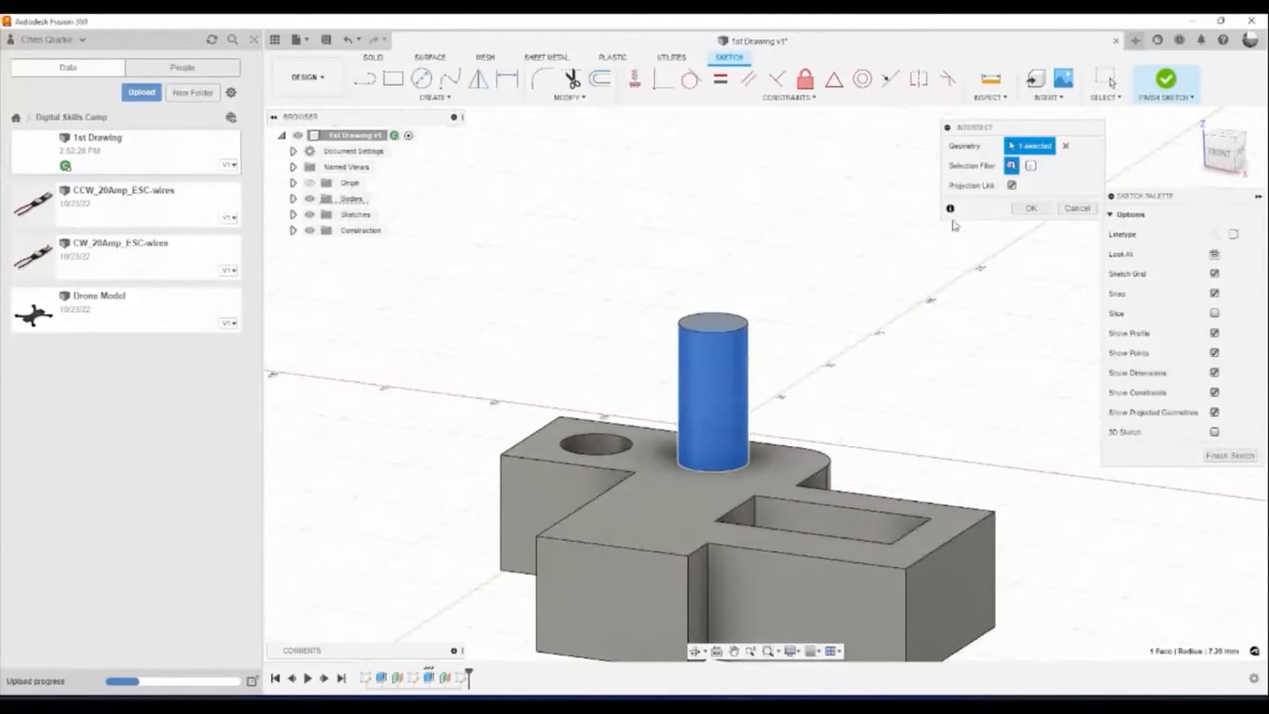
pyautogui.click(1026, 208)
pyautogui.keyDown('shift'); pyautogui.moveTo(452, 286); pyautogui.dragTo(507, 309, button='middle'); pyautogui.keyUp('shift')
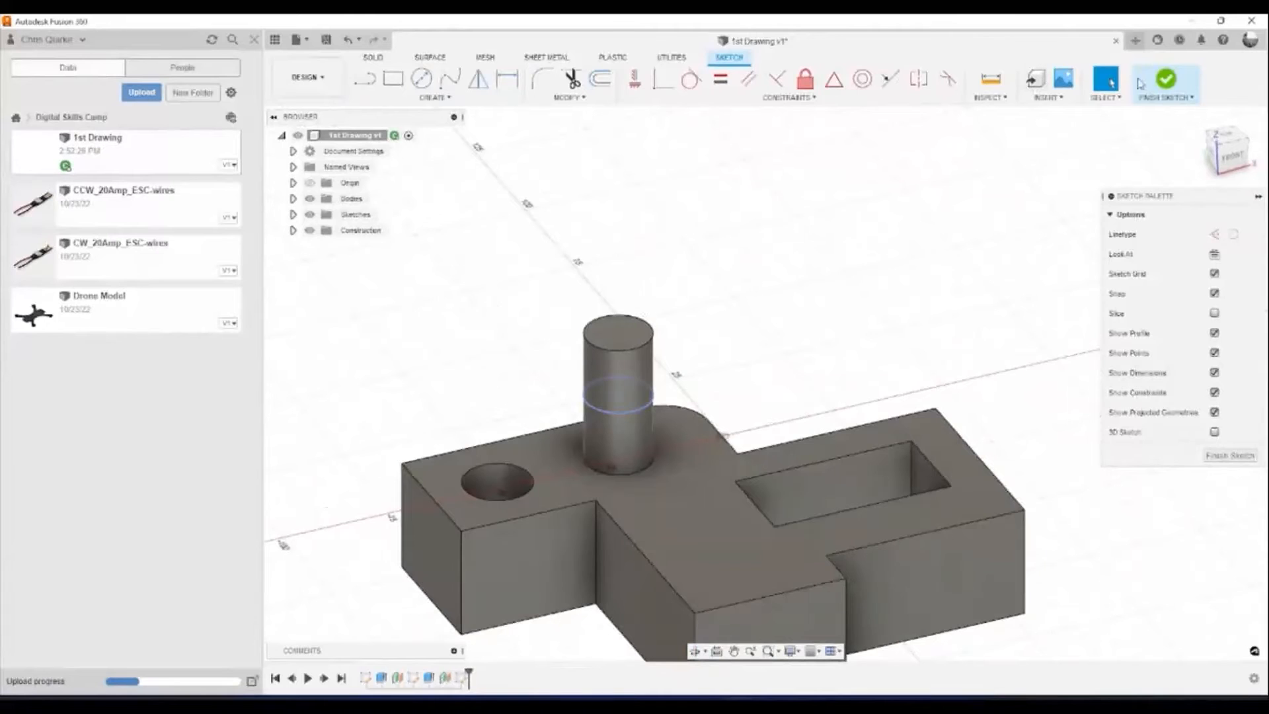
pyautogui.click(1165, 82)
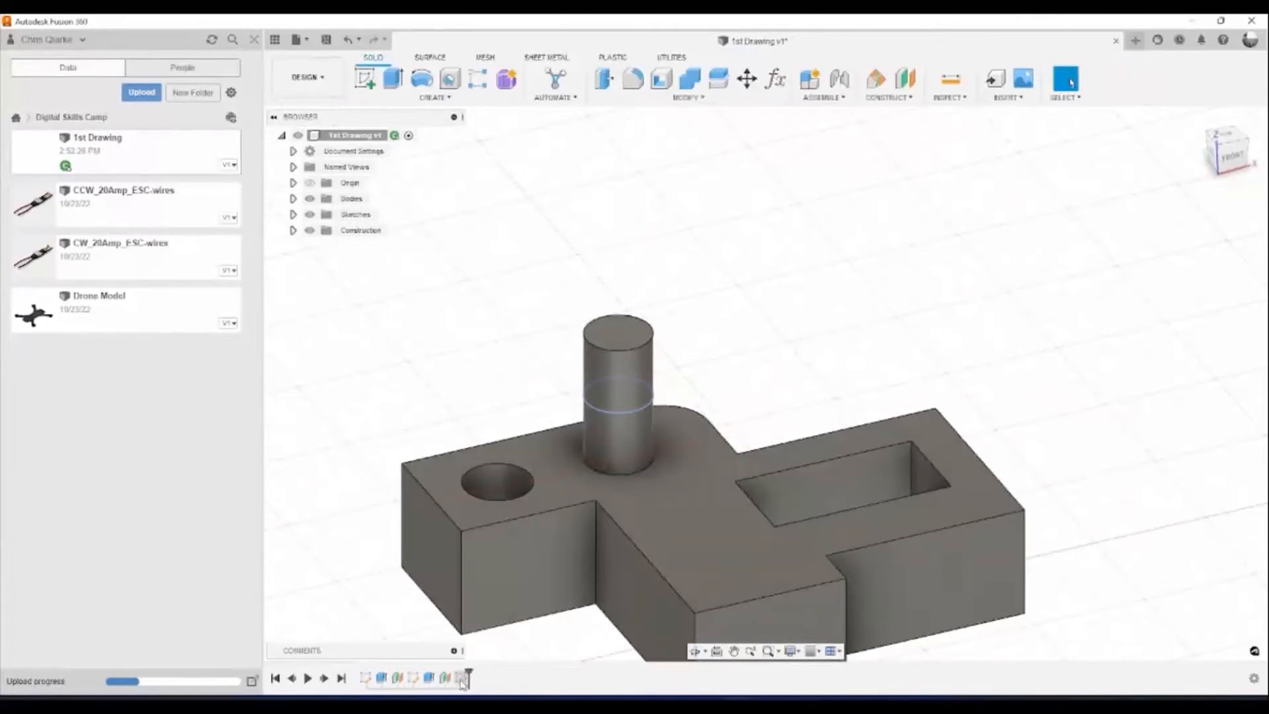
# Edit the cylinder's base sketch from the model history, enlarging its circle to about 30.4 mm diameter, and finish the sketch.
pyautogui.click(413, 678)
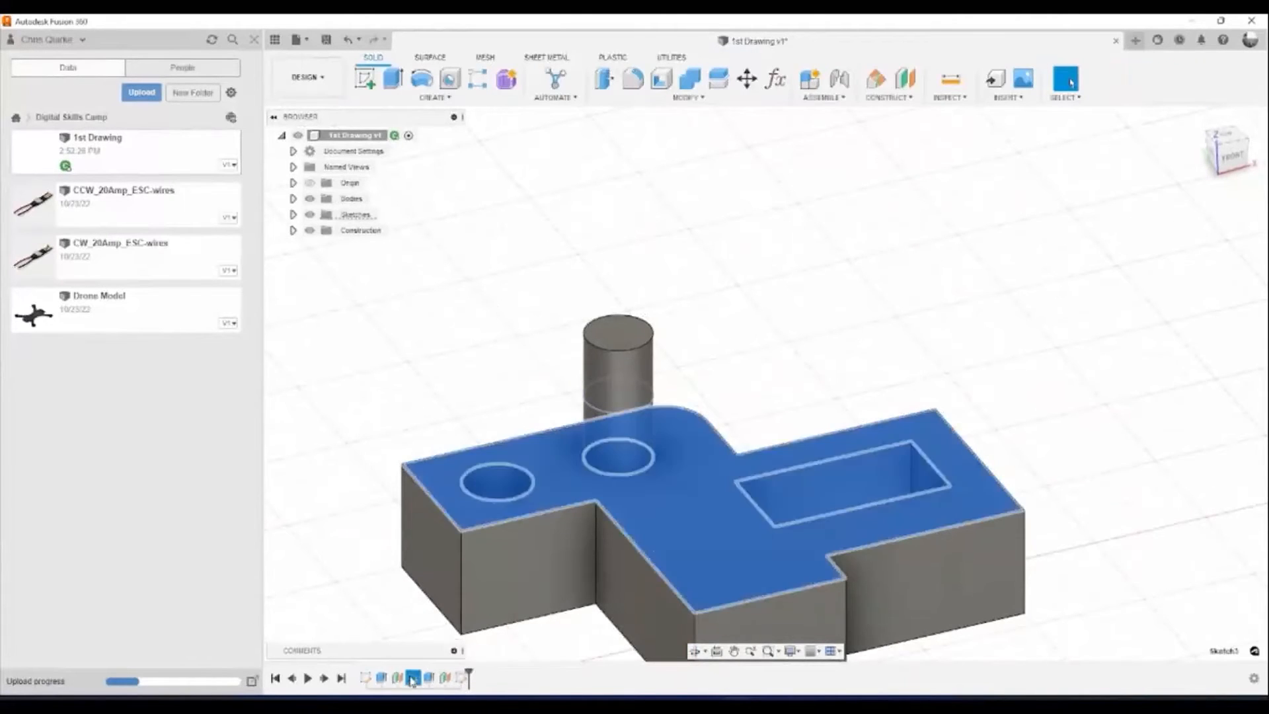
pyautogui.rightClick(413, 678)
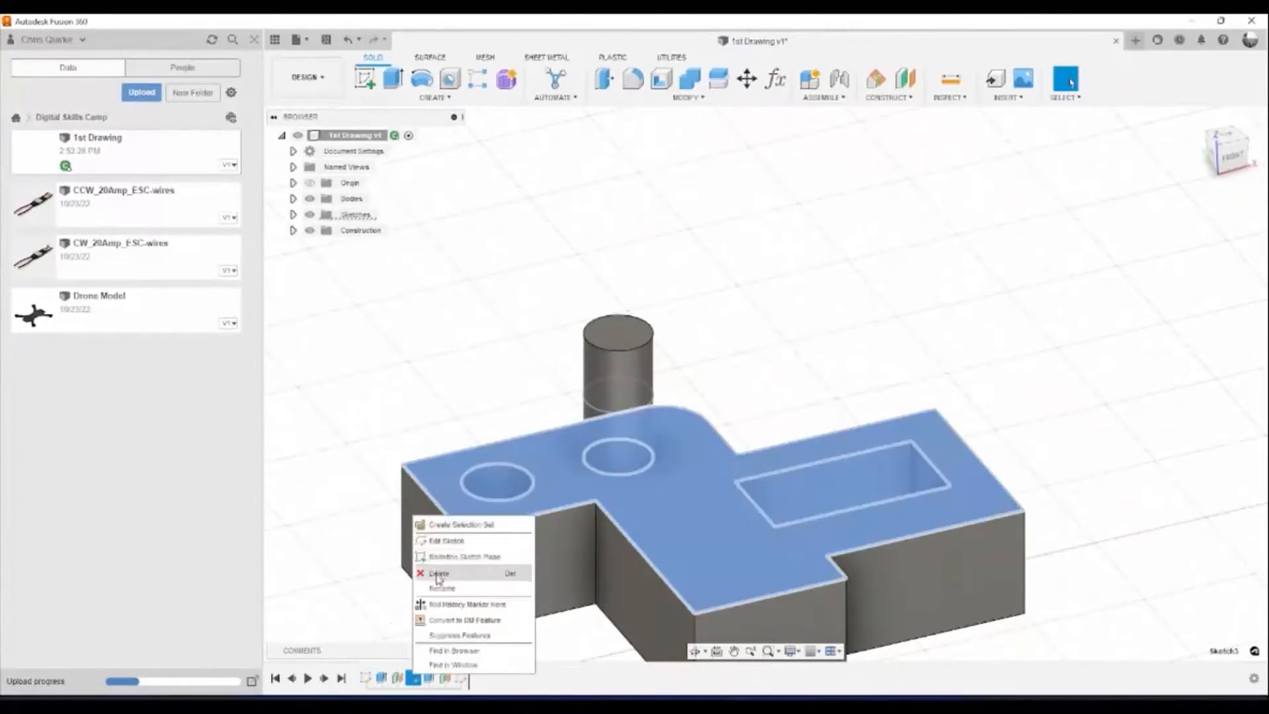
pyautogui.click(452, 543)
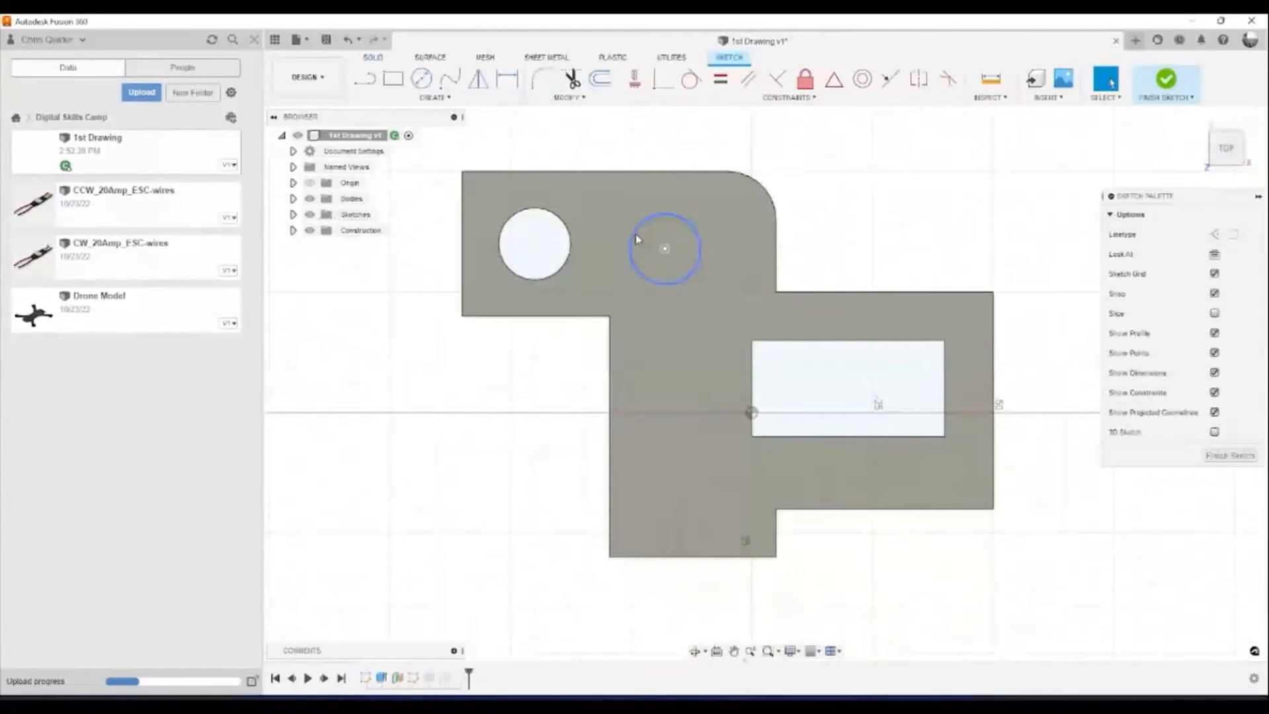
pyautogui.moveTo(636, 234); pyautogui.dragTo(598, 229)
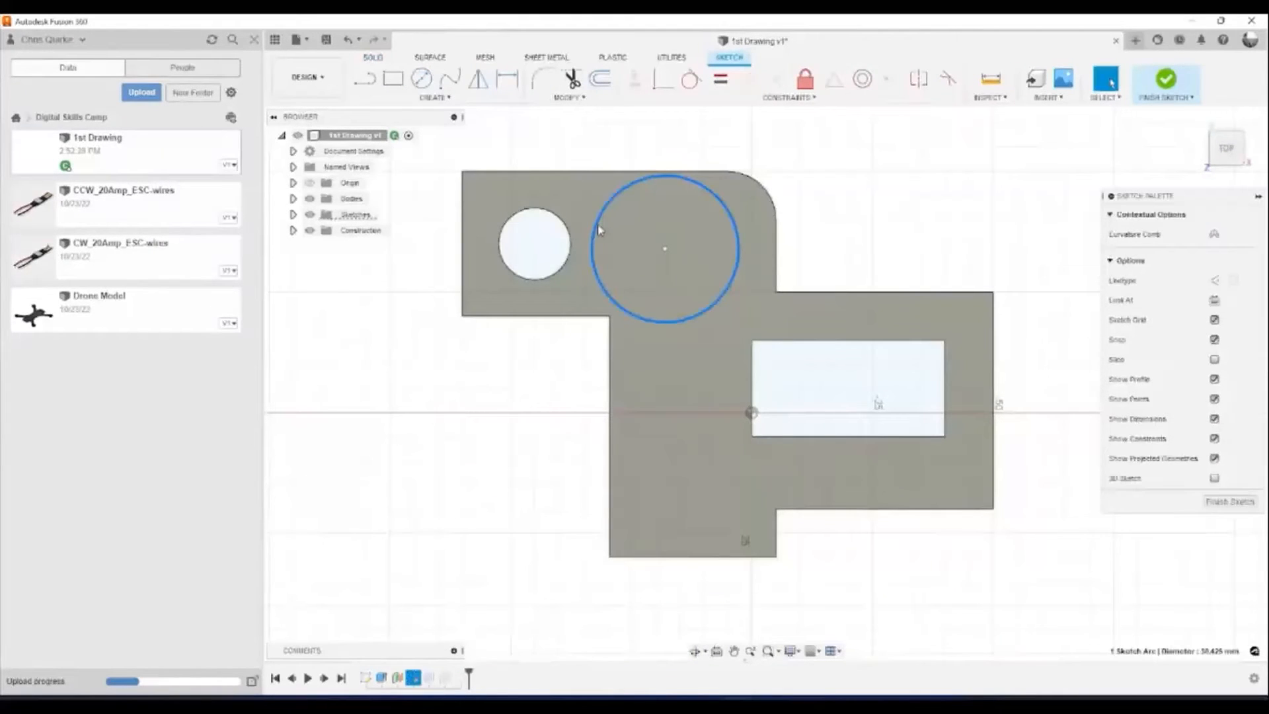
pyautogui.click(1165, 79)
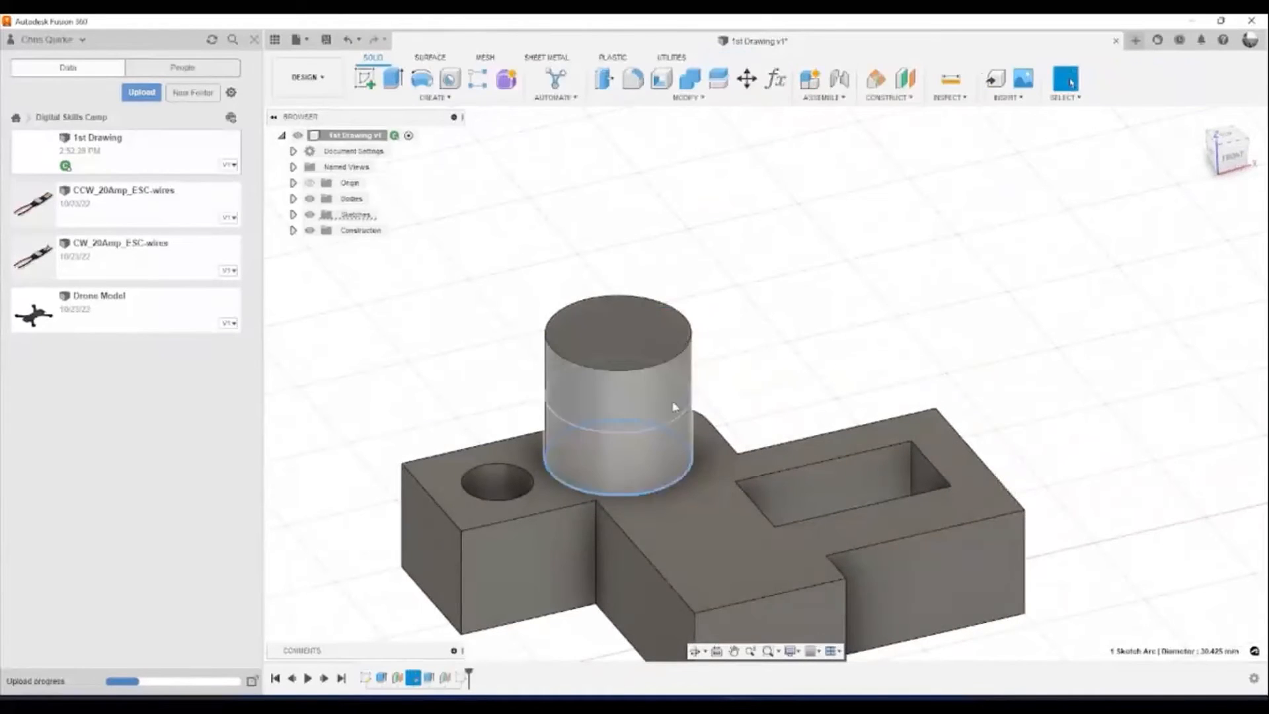
pyautogui.click(683, 417)
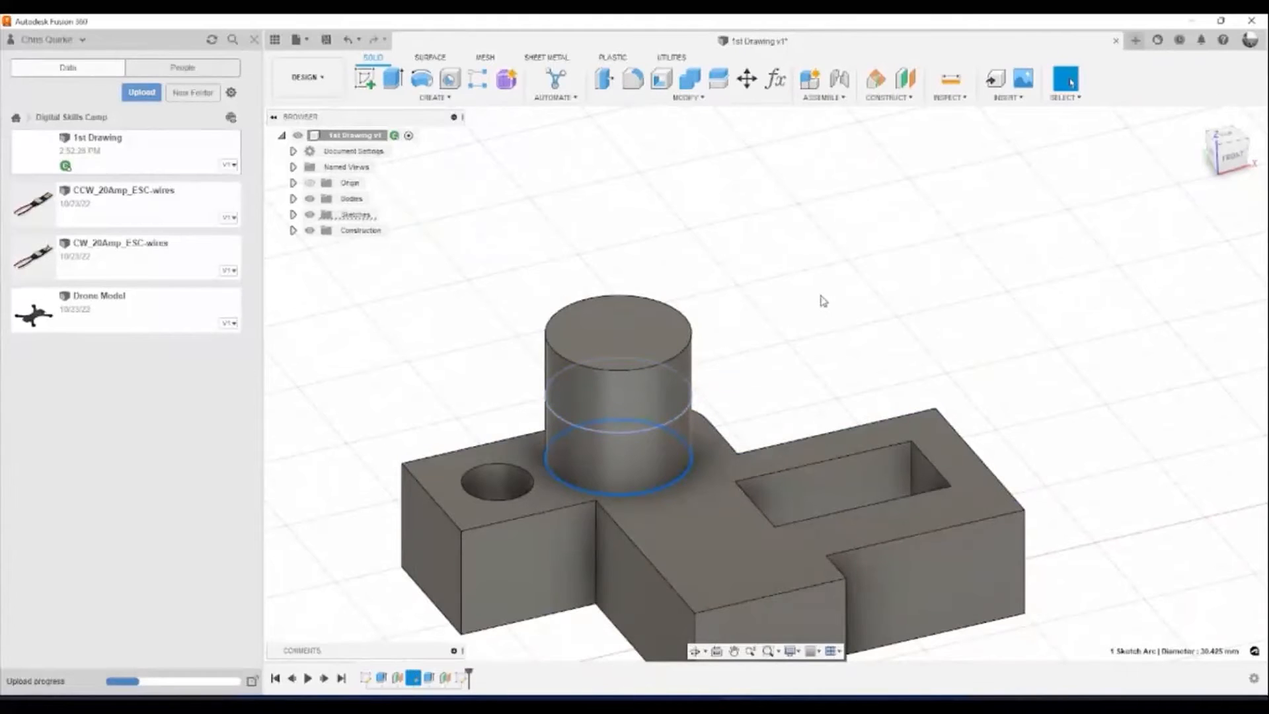
pyautogui.moveTo(790, 362); pyautogui.dragTo(811, 251, button='middle')
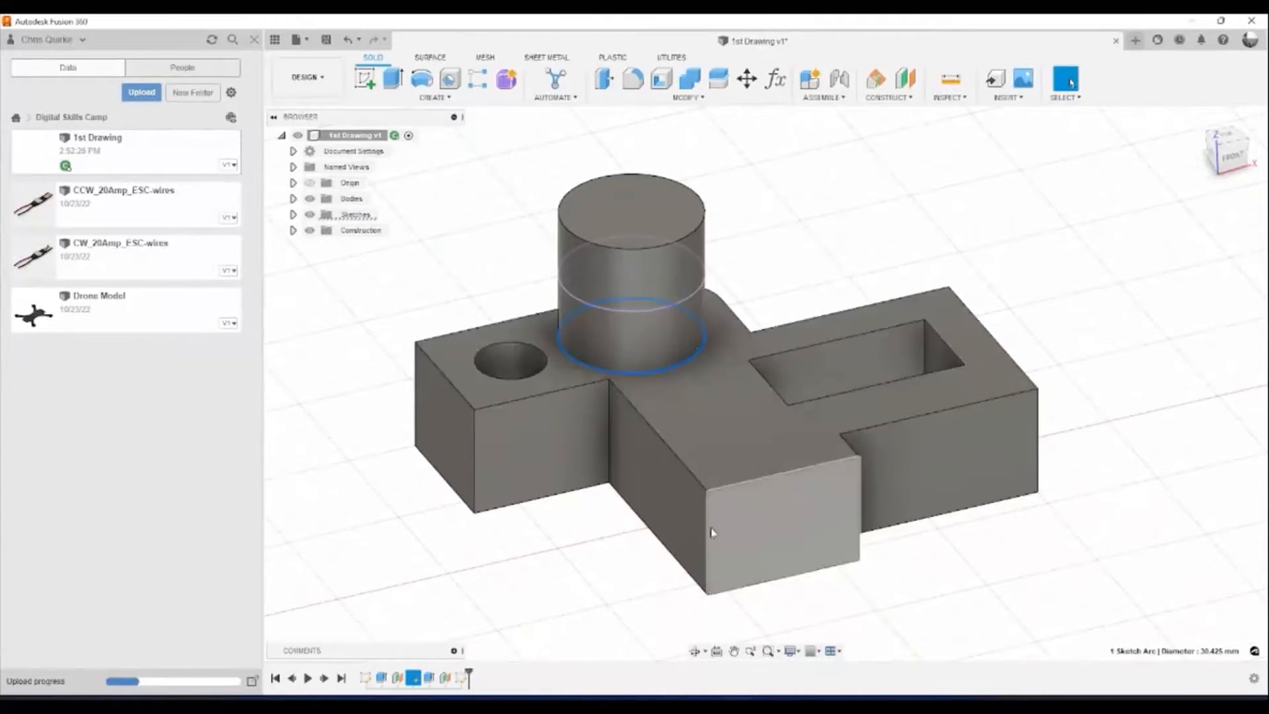
pyautogui.moveTo(809, 461); pyautogui.dragTo(705, 491, button='middle')
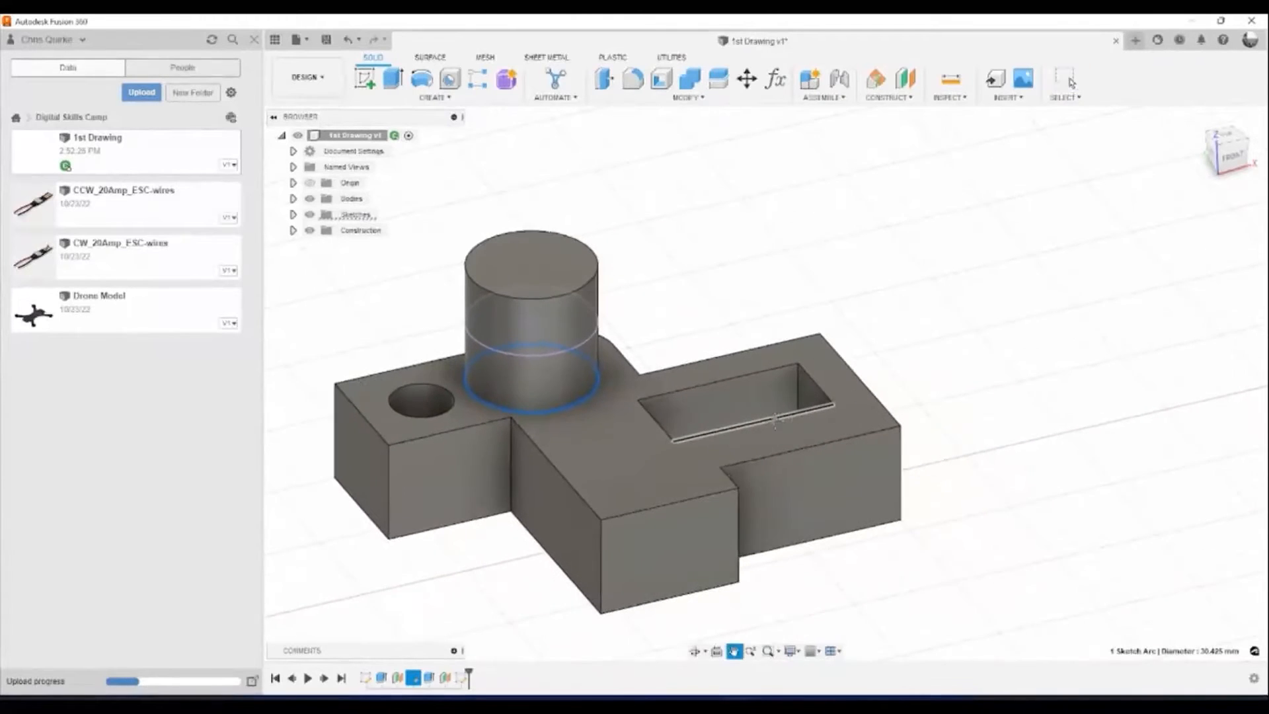
pyautogui.moveTo(762, 405); pyautogui.dragTo(765, 402, button='middle')
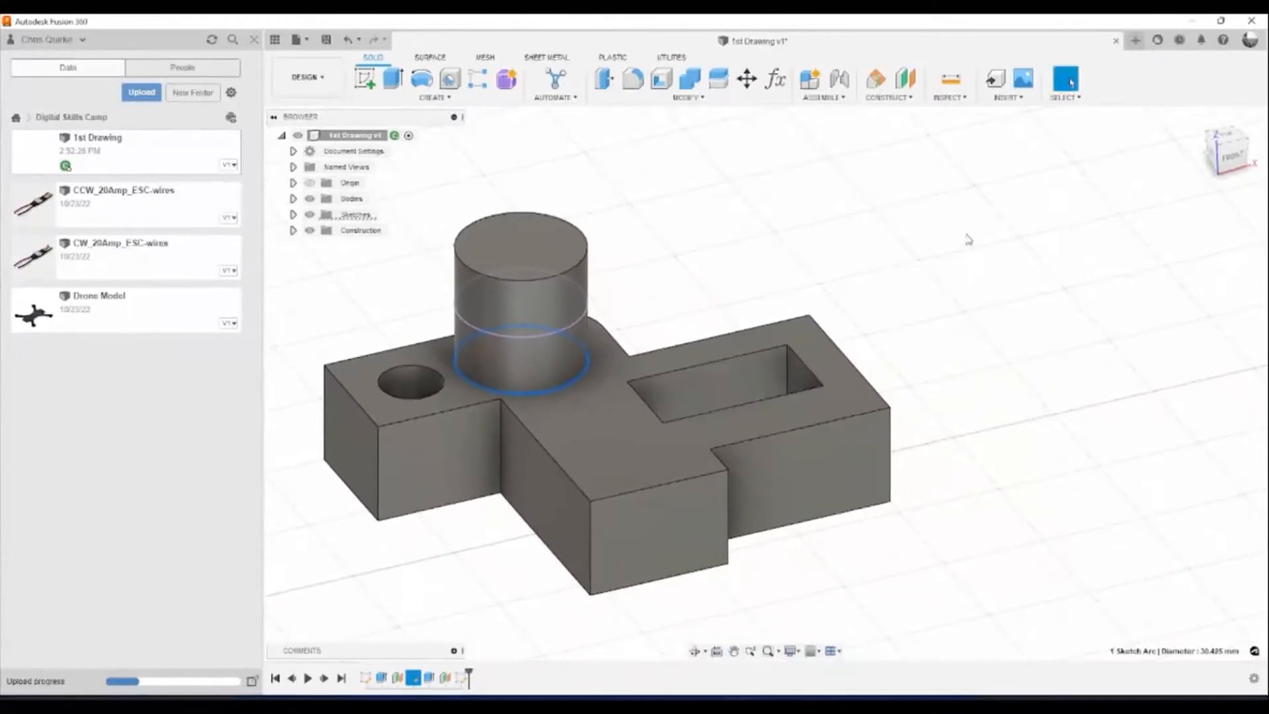
# Create a new design and save it as 2nd Drawing in the Digital Skills Camp project.
pyautogui.click(1136, 42)
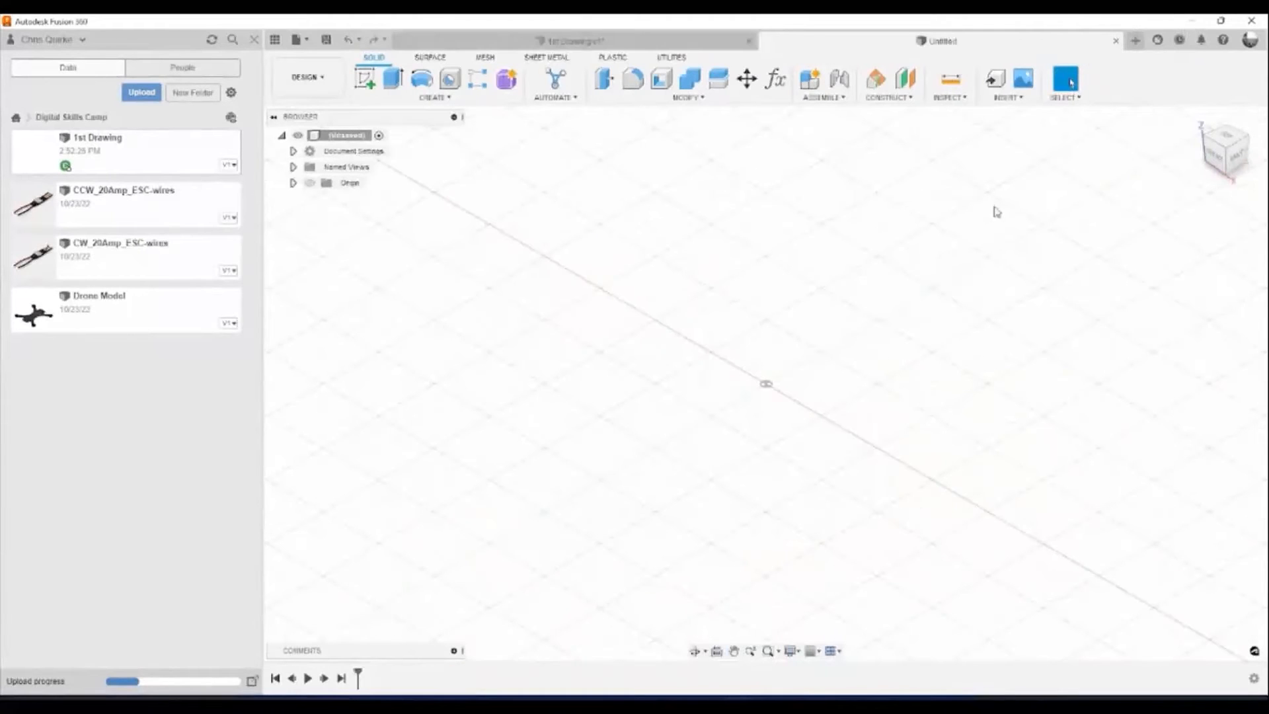
pyautogui.click(324, 40)
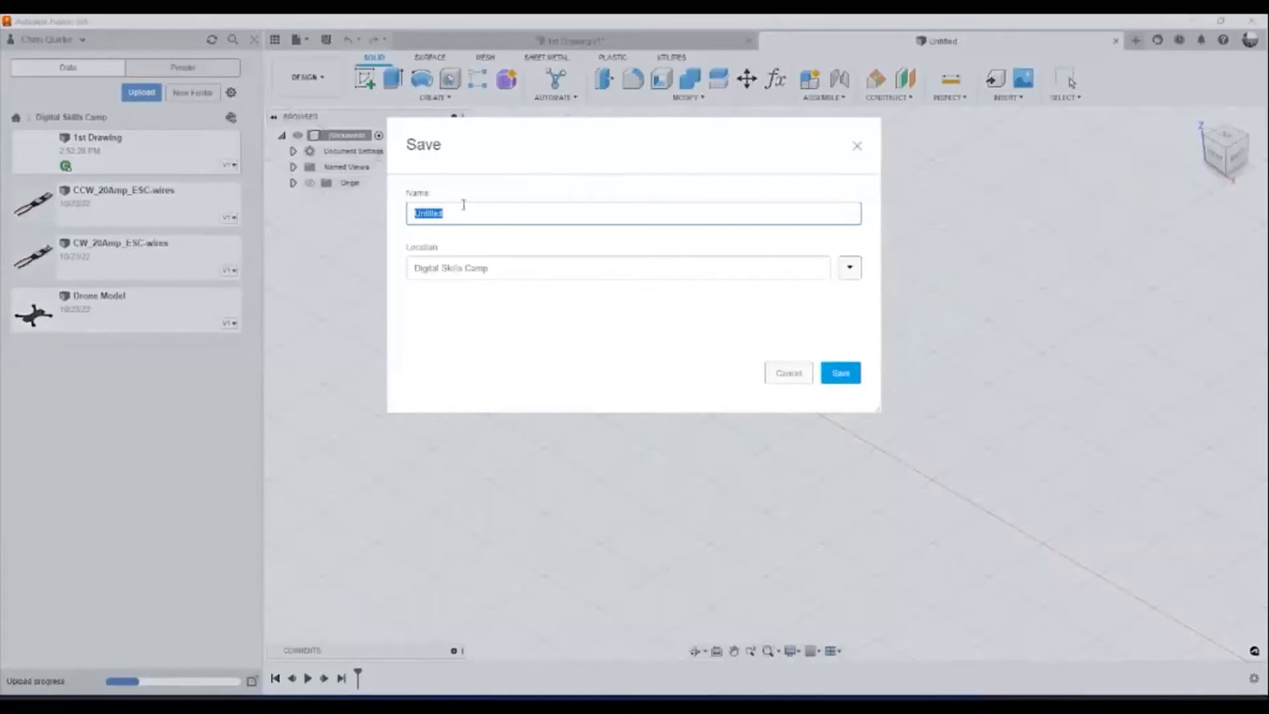
pyautogui.write('2')
pyautogui.press('Return')
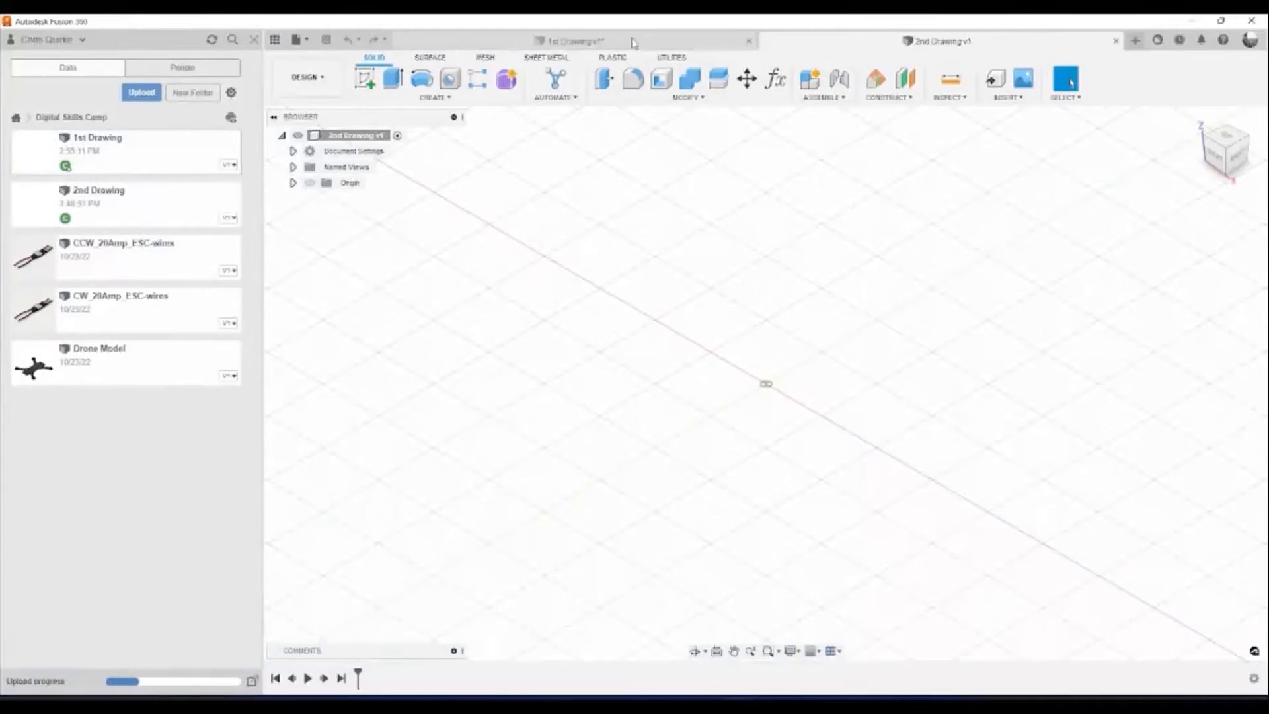
# Close the 1st Drawing design without saving its changes.
pyautogui.click(715, 43)
pyautogui.click(749, 41)
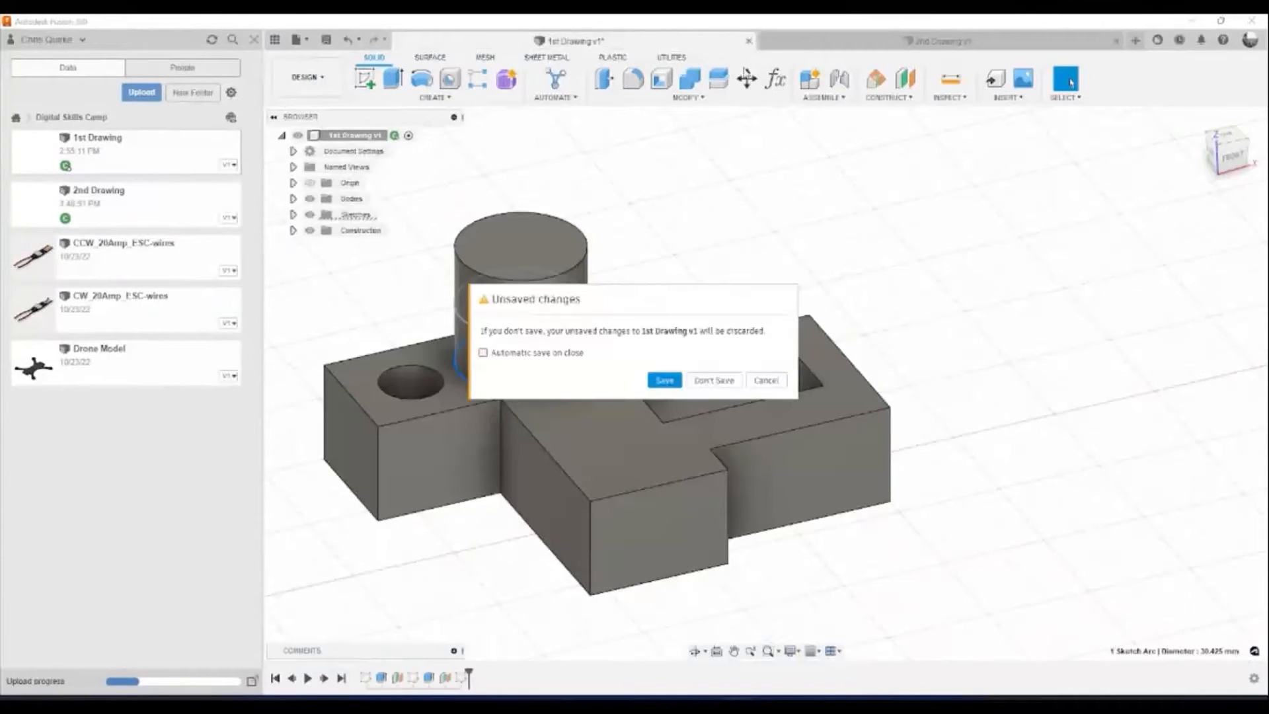
pyautogui.click(726, 382)
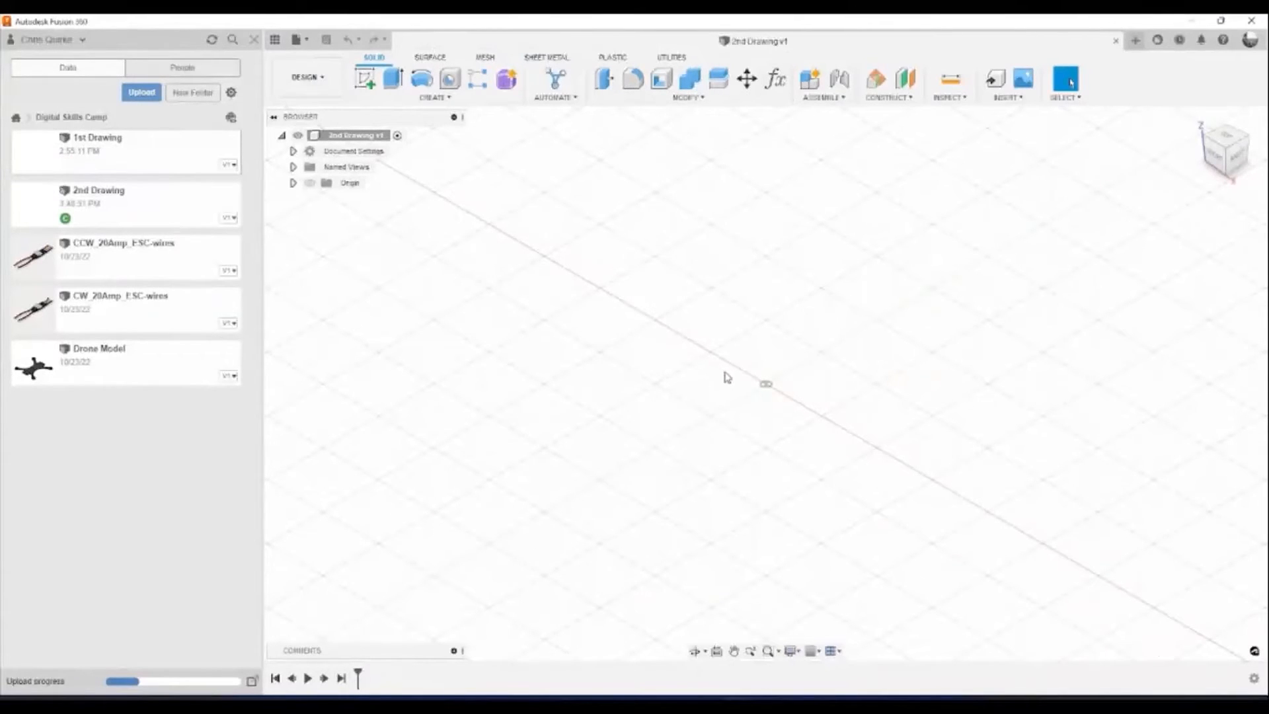
# Sketch a closed six-sided L-shaped profile about 69 by 56 mm around the origin on the horizontal plane, and finish the sketch.
pyautogui.click(364, 78)
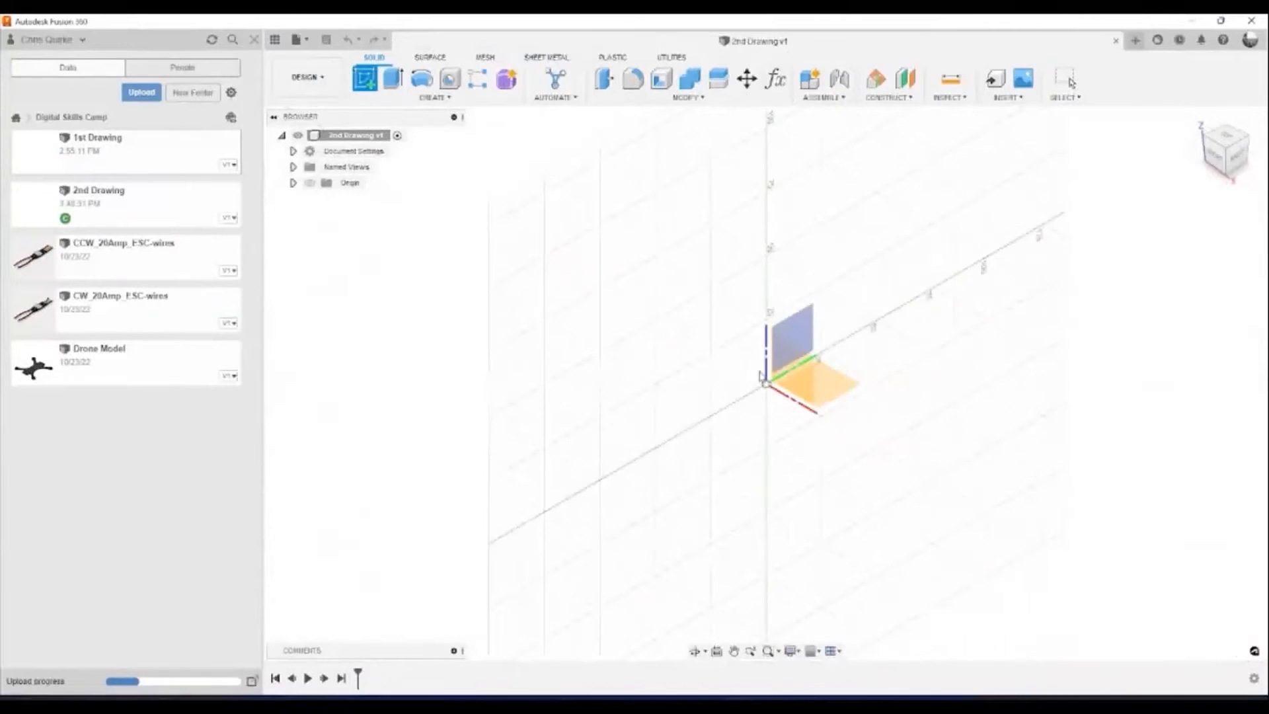
pyautogui.click(816, 371)
pyautogui.click(364, 78)
pyautogui.click(630, 351)
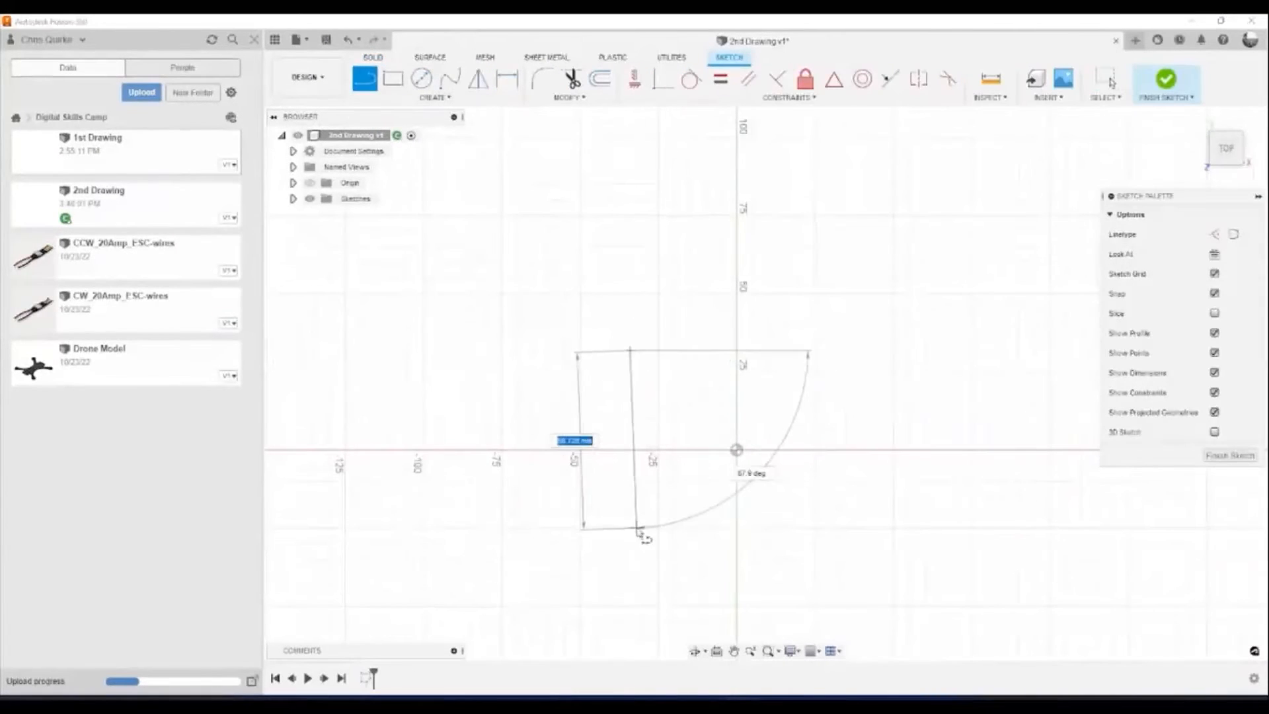
pyautogui.click(630, 527)
pyautogui.click(847, 527)
pyautogui.click(847, 418)
pyautogui.click(753, 412)
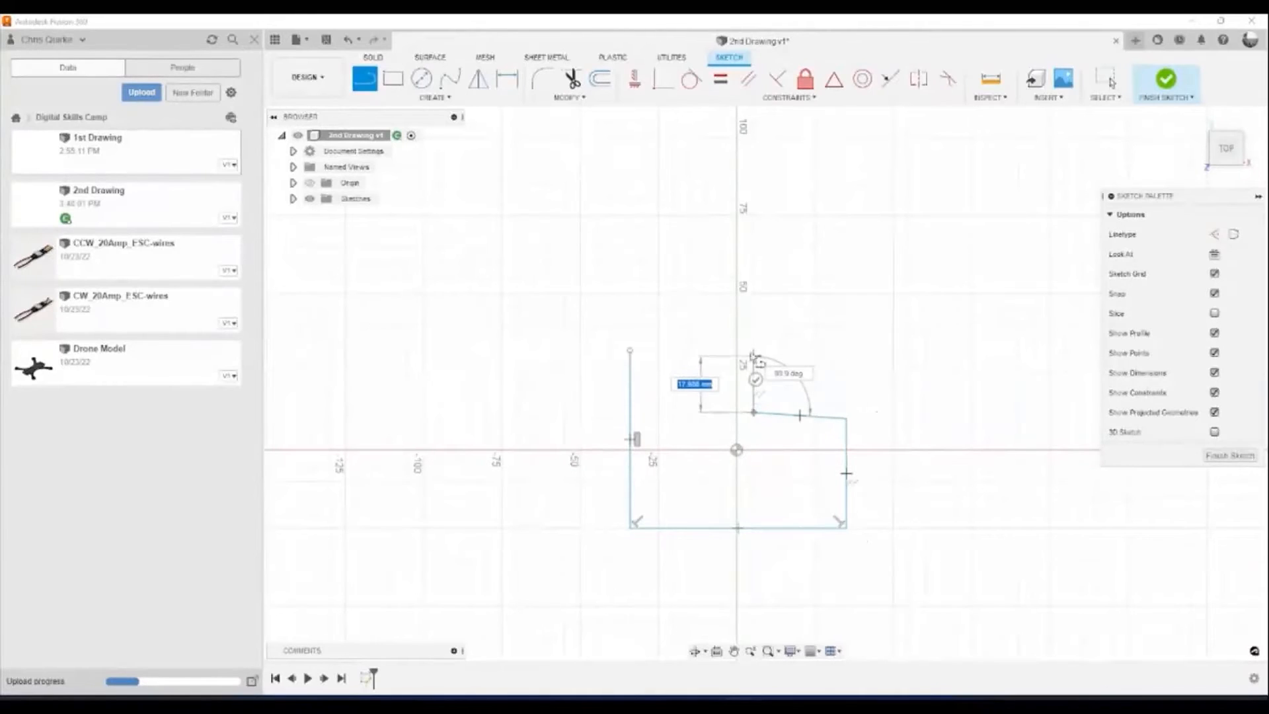
pyautogui.click(753, 349)
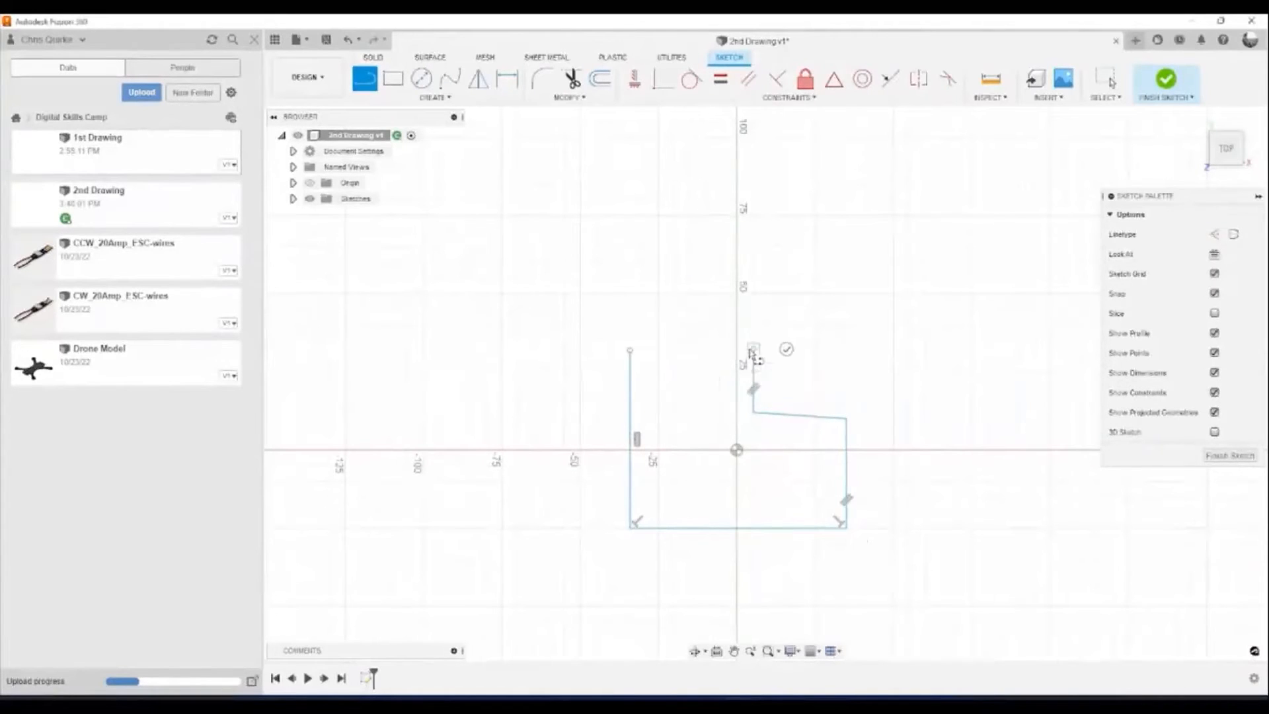
pyautogui.click(629, 350)
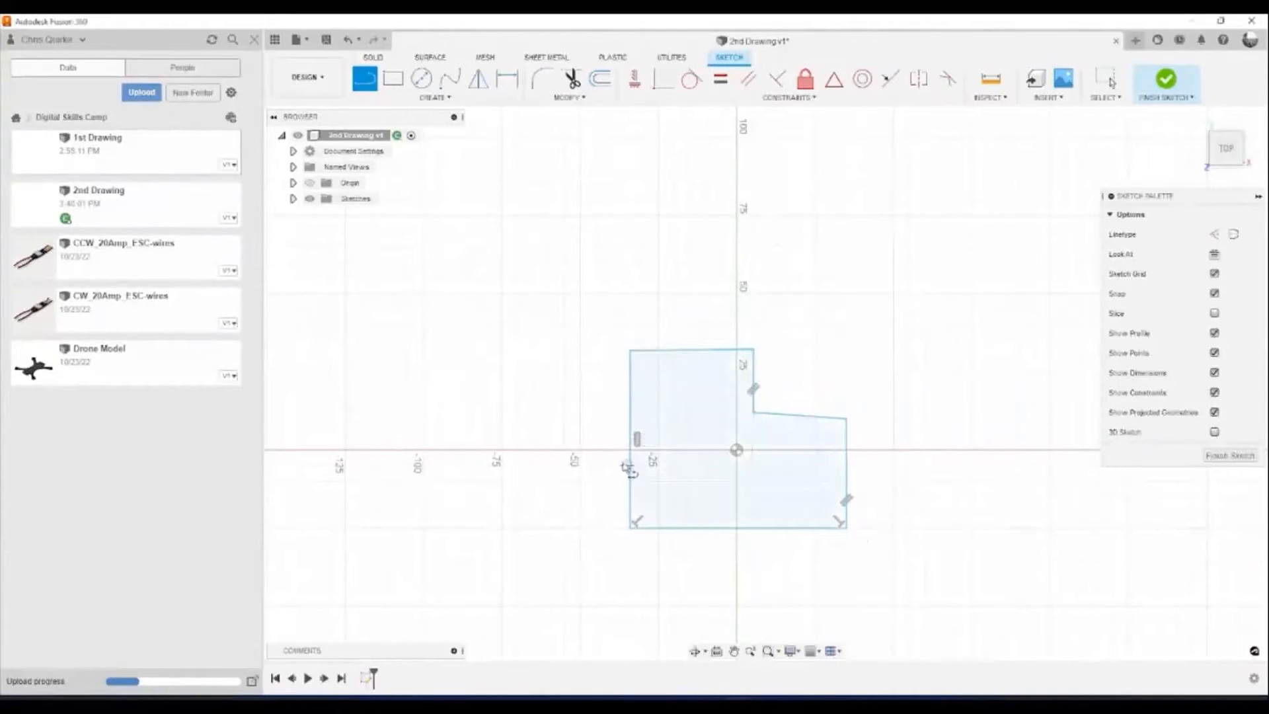
pyautogui.press('Escape')
pyautogui.scroll(2, 853, 416)
pyautogui.moveTo(851, 412); pyautogui.dragTo(867, 353, button='middle')
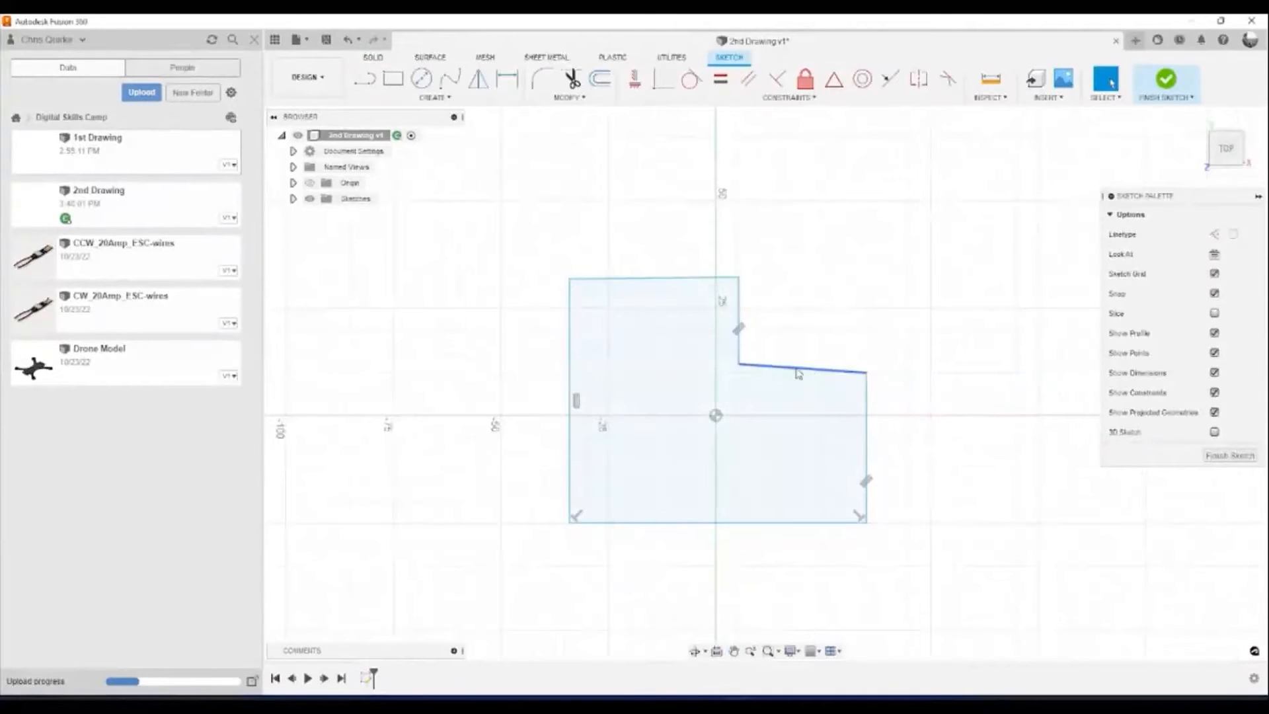
pyautogui.click(1166, 82)
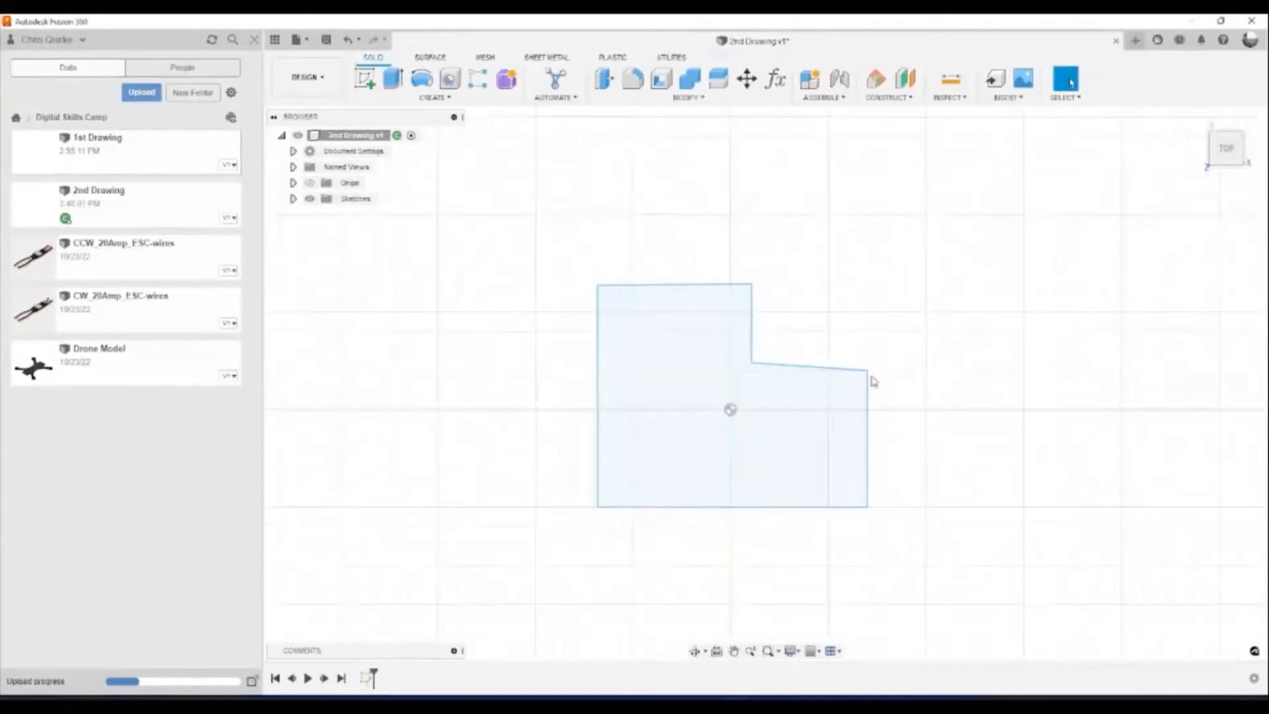
# Extrude the L-shaped profile upward about 30 mm as a new body.
pyautogui.click(396, 83)
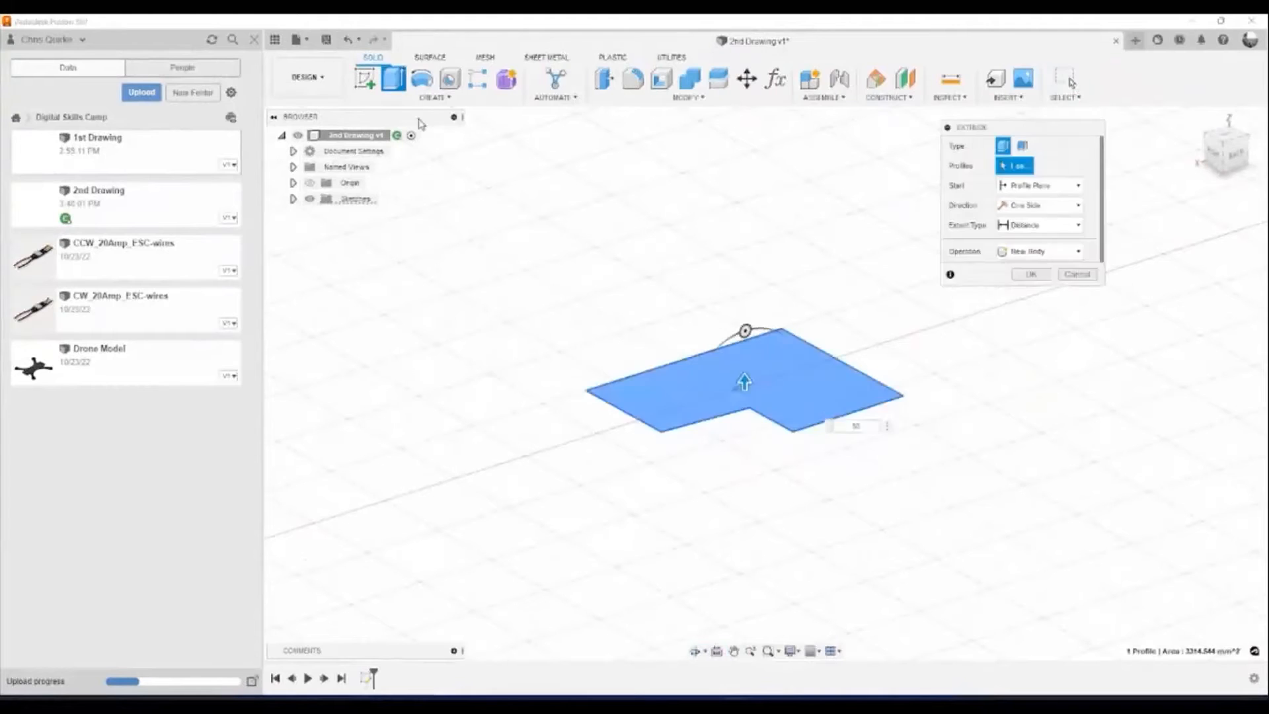
pyautogui.moveTo(758, 382); pyautogui.dragTo(759, 298)
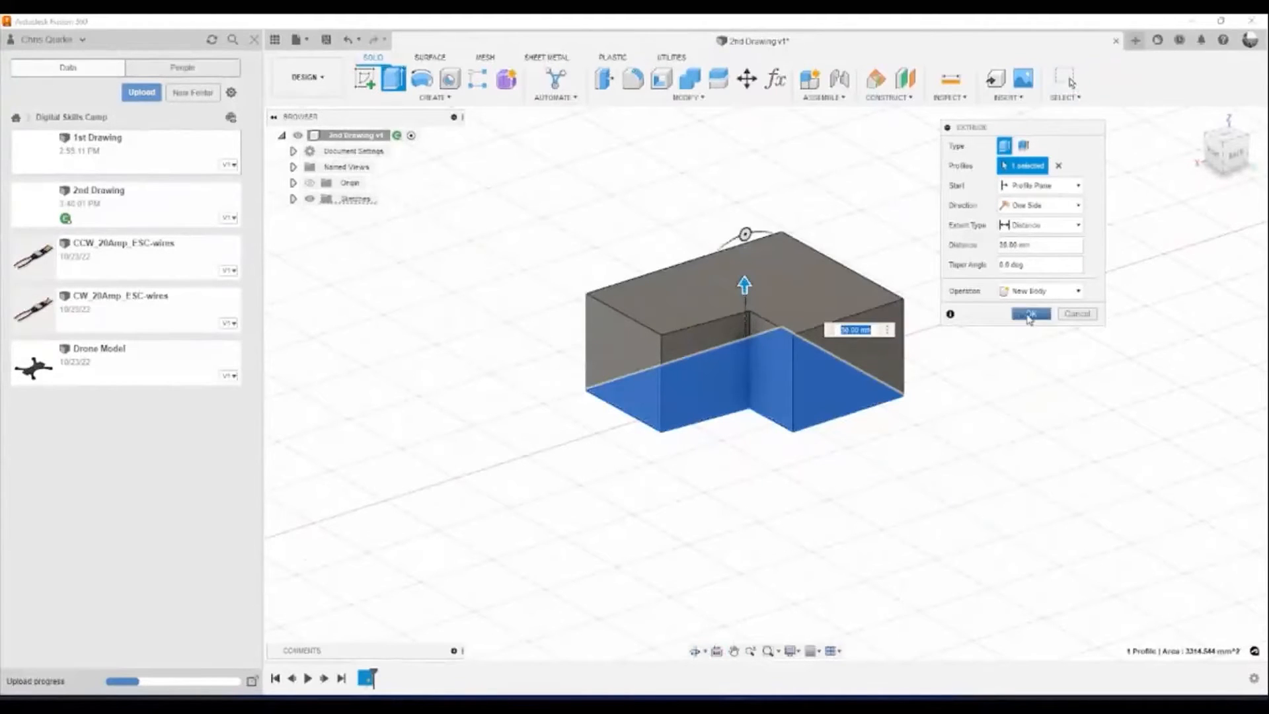
pyautogui.click(1029, 315)
pyautogui.scroll(3, 736, 342)
pyautogui.moveTo(791, 532)
pyautogui.keyDown('shift'); pyautogui.mouseDown(button='middle')
pyautogui.moveTo(875, 518)
pyautogui.moveTo(768, 518)
pyautogui.moveTo(785, 523)
pyautogui.mouseUp(button='middle'); pyautogui.keyUp('shift')
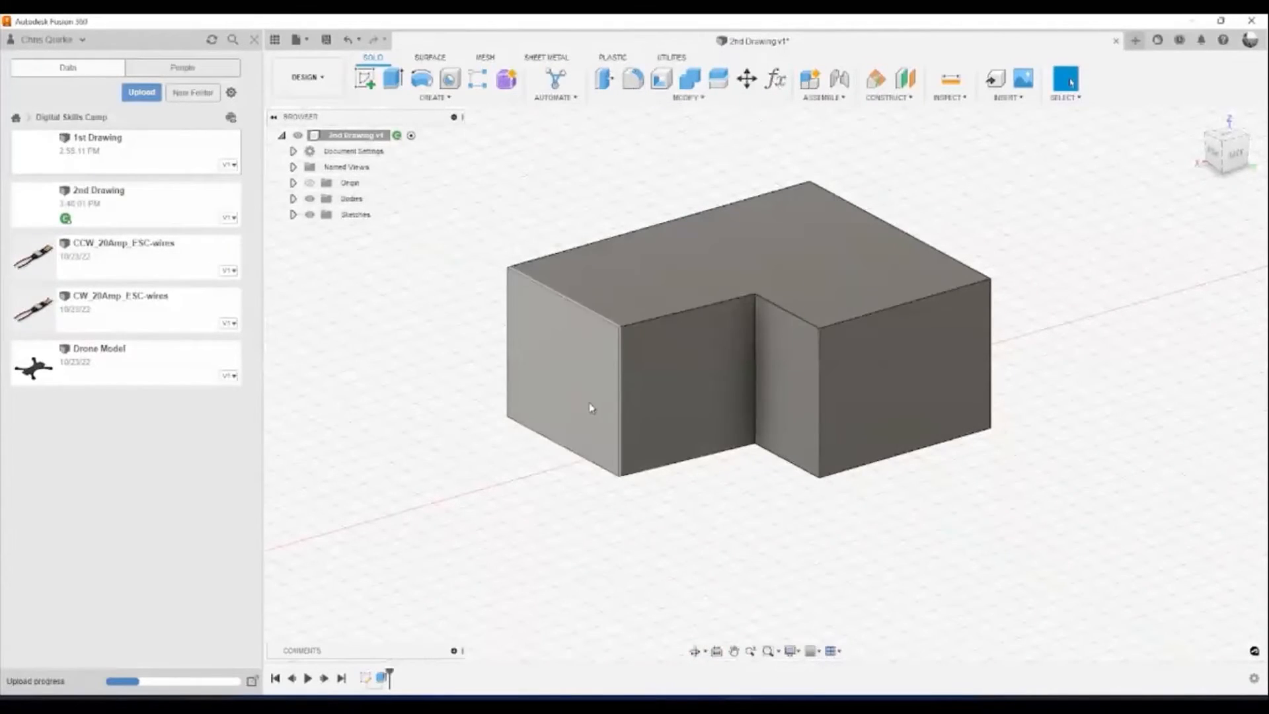
# Edit the block's base sketch from the model history, fillet the corner joining its longest edge and shorter end edge, and finish the sketch.
pyautogui.doubleClick(366, 677)
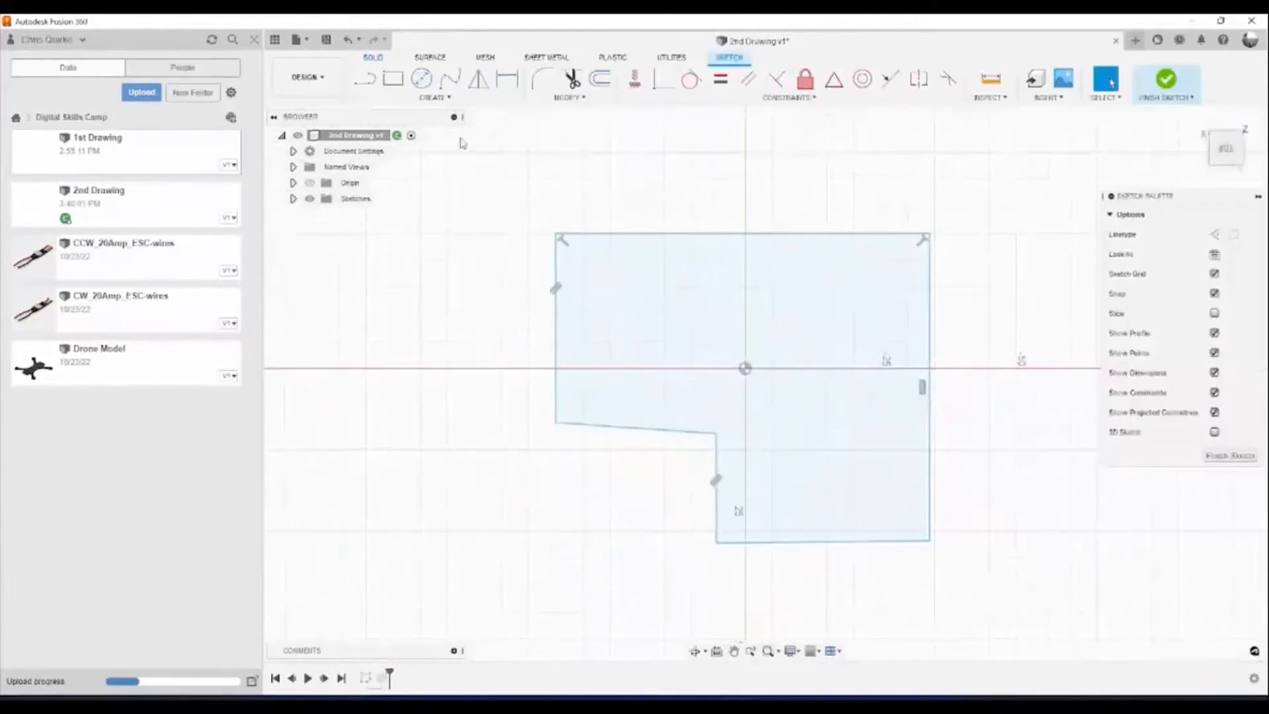
pyautogui.click(543, 80)
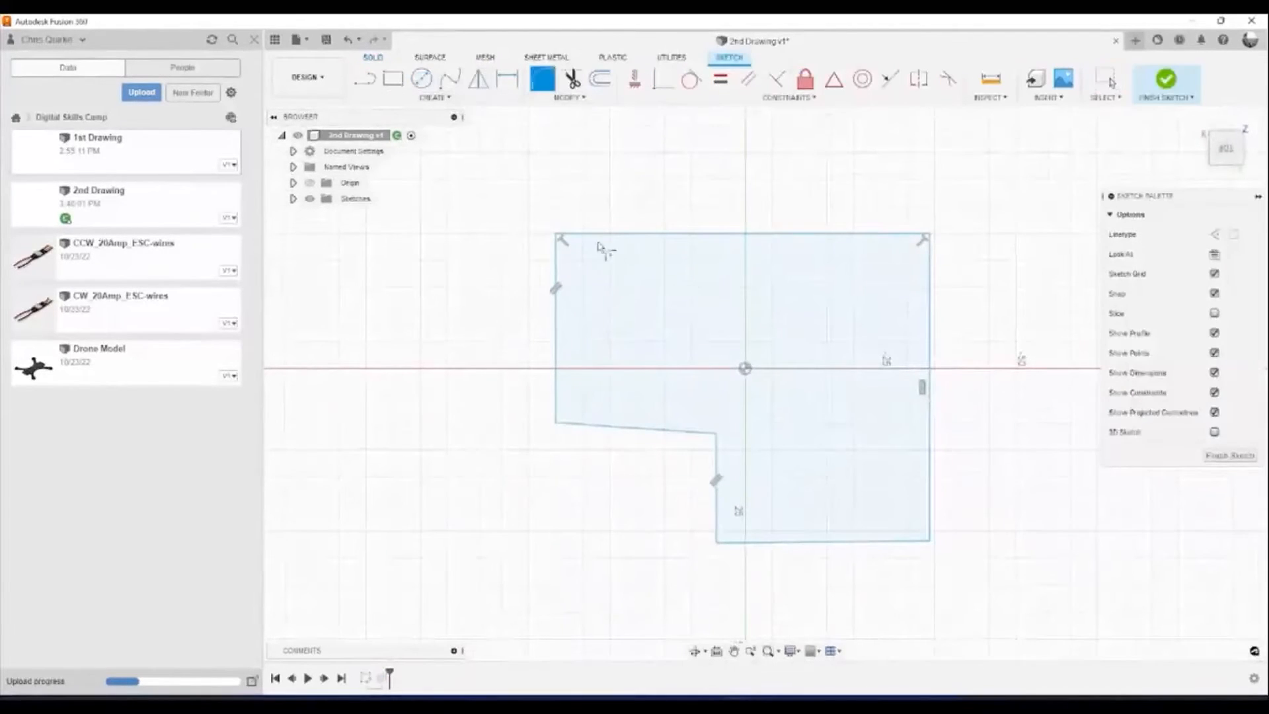
pyautogui.click(554, 247)
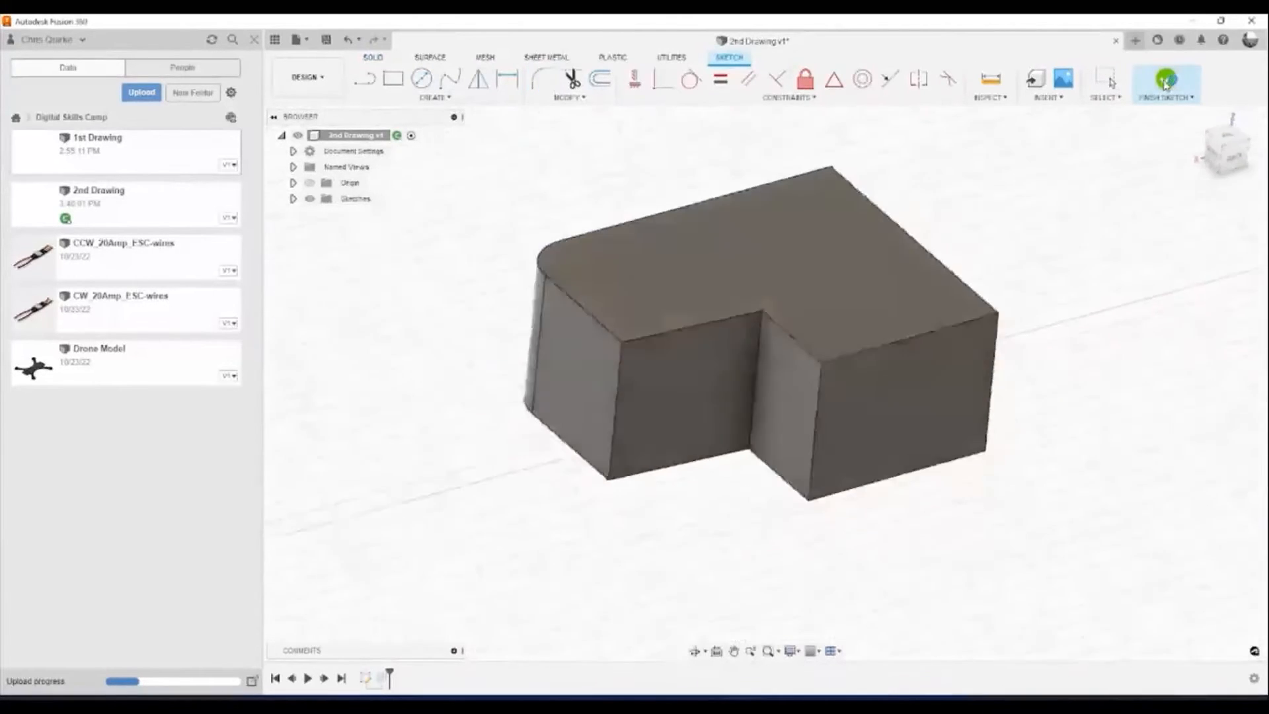
pyautogui.click(1166, 81)
# Fillet the top edges along the rounded corner's tangent chain and both notch edges with a 5 mm radius.
pyautogui.keyDown('shift'); pyautogui.moveTo(572, 518); pyautogui.dragTo(692, 503, button='middle'); pyautogui.keyUp('shift')
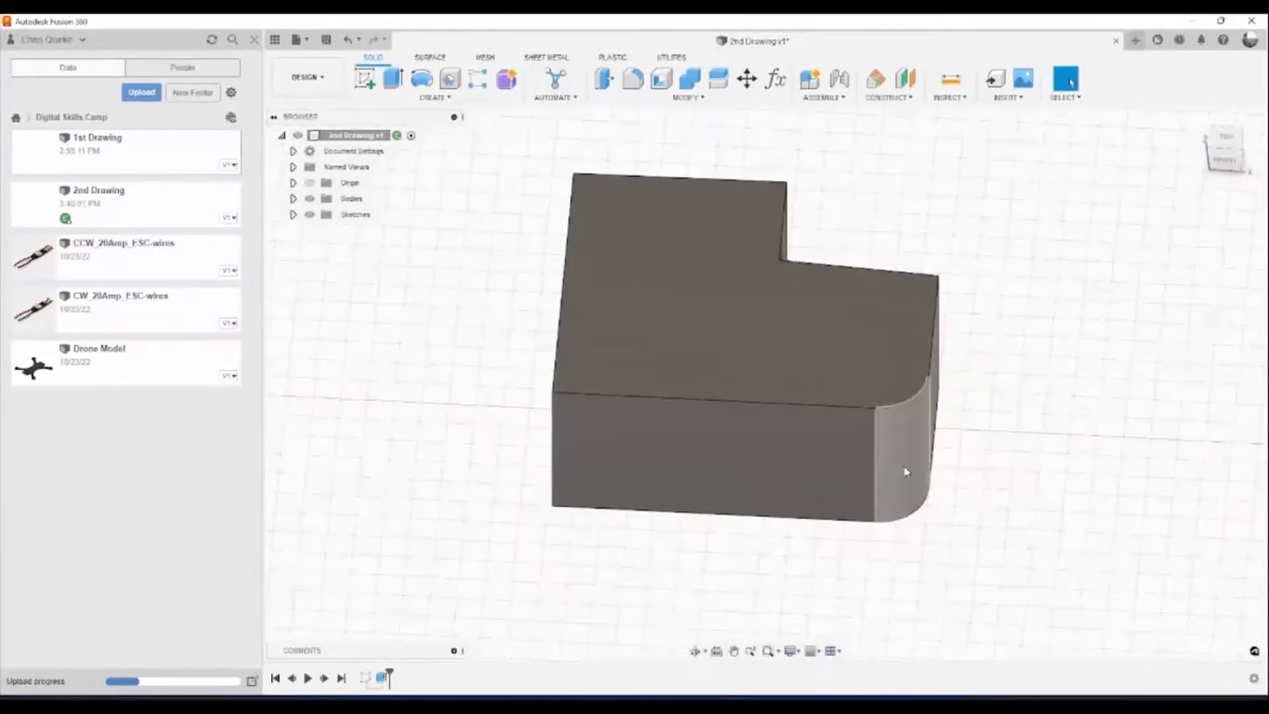
pyautogui.keyDown('shift'); pyautogui.moveTo(1051, 510); pyautogui.dragTo(906, 496, button='middle'); pyautogui.keyUp('shift')
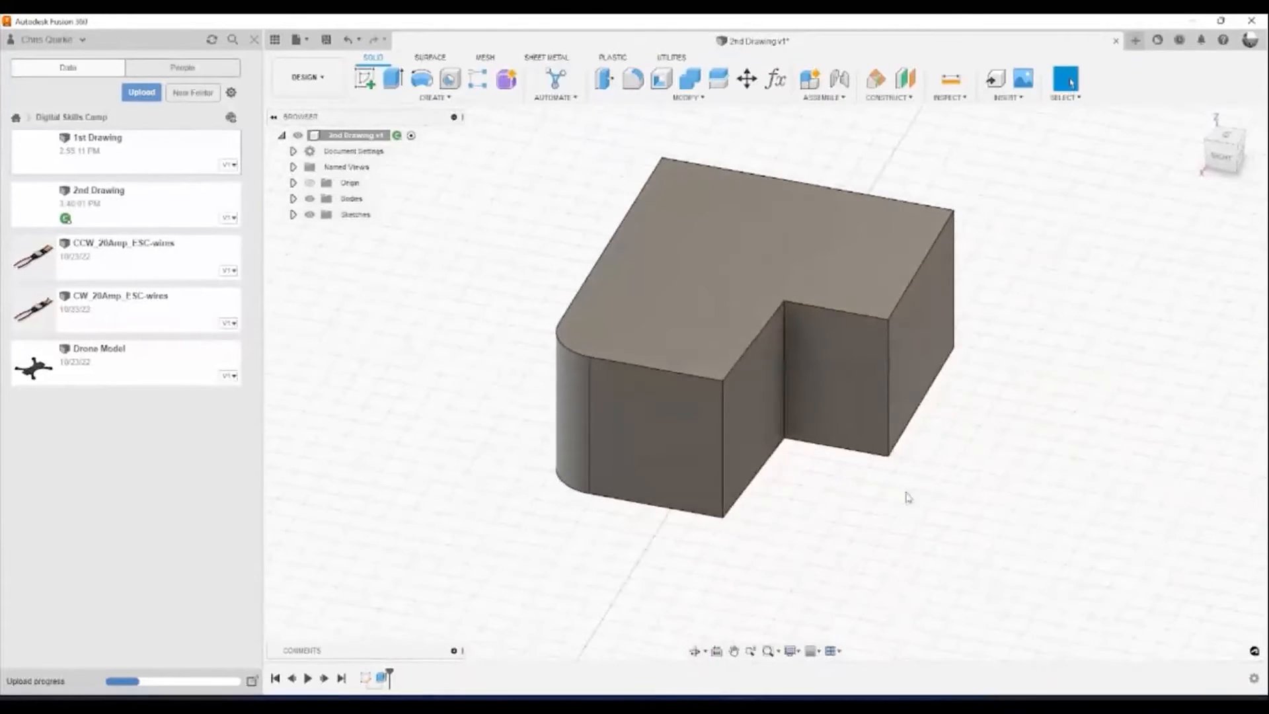
pyautogui.click(634, 365)
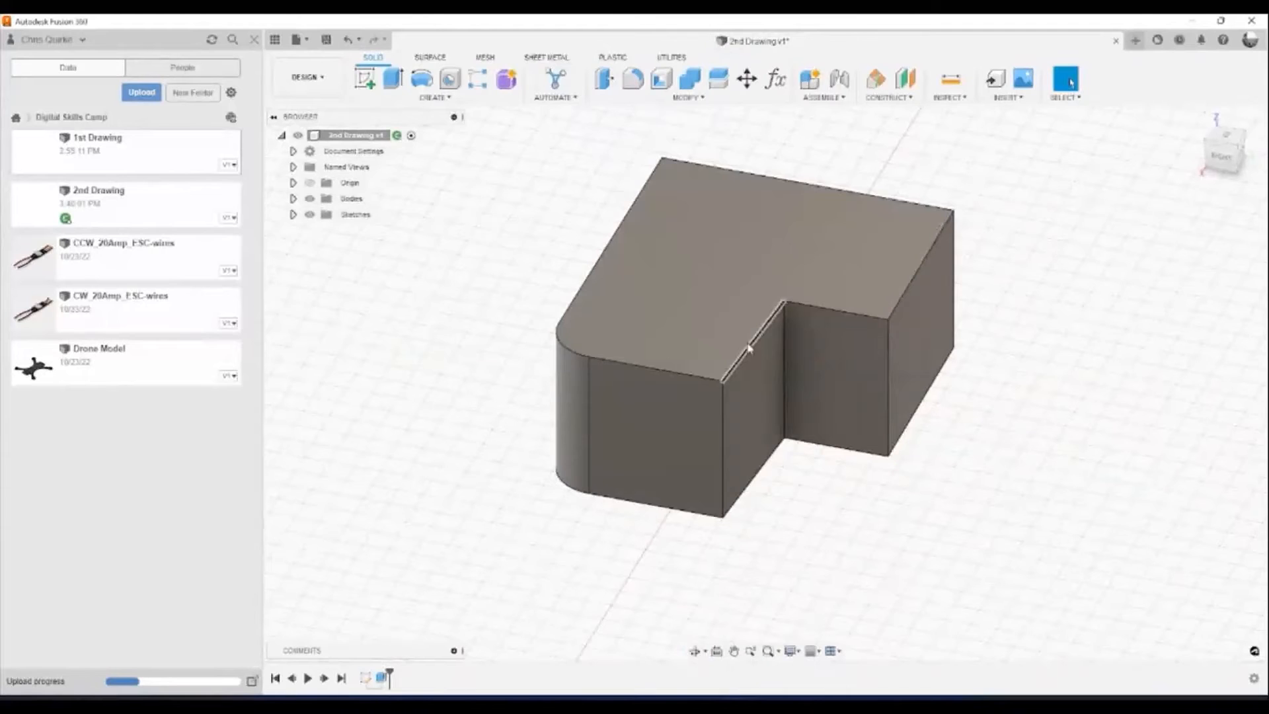
pyautogui.click(632, 81)
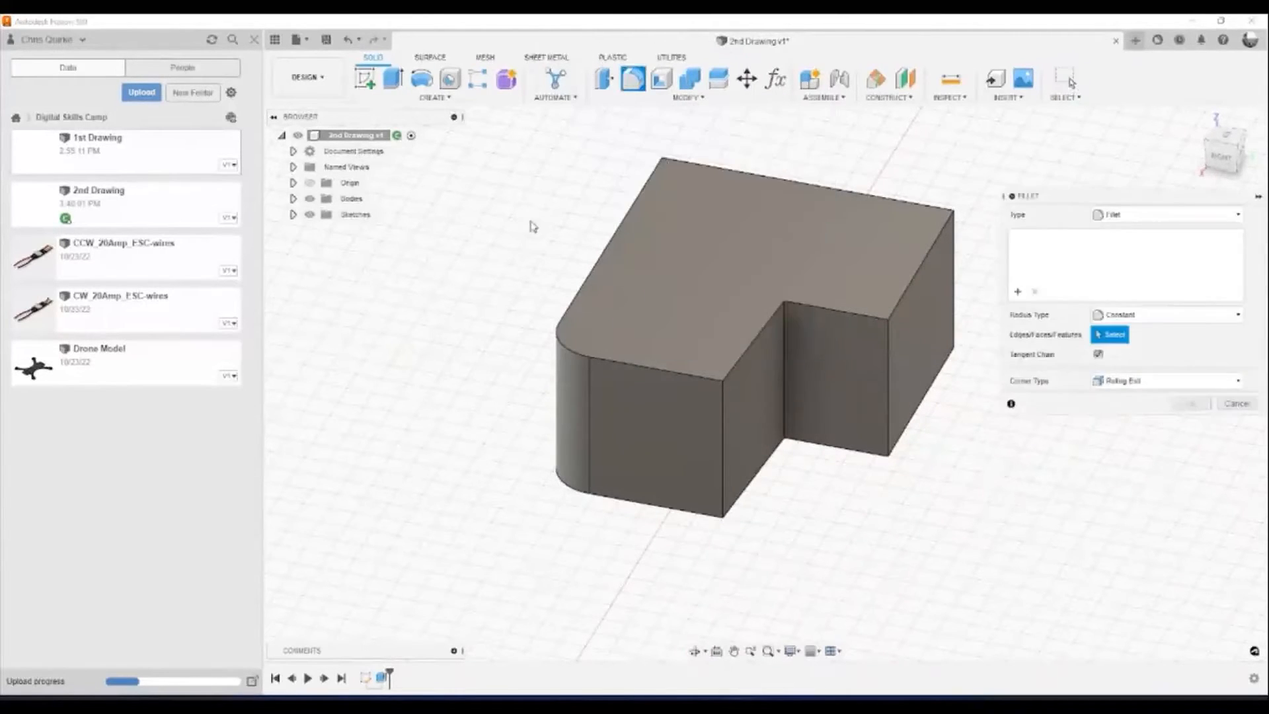
pyautogui.click(668, 377)
pyautogui.click(753, 340)
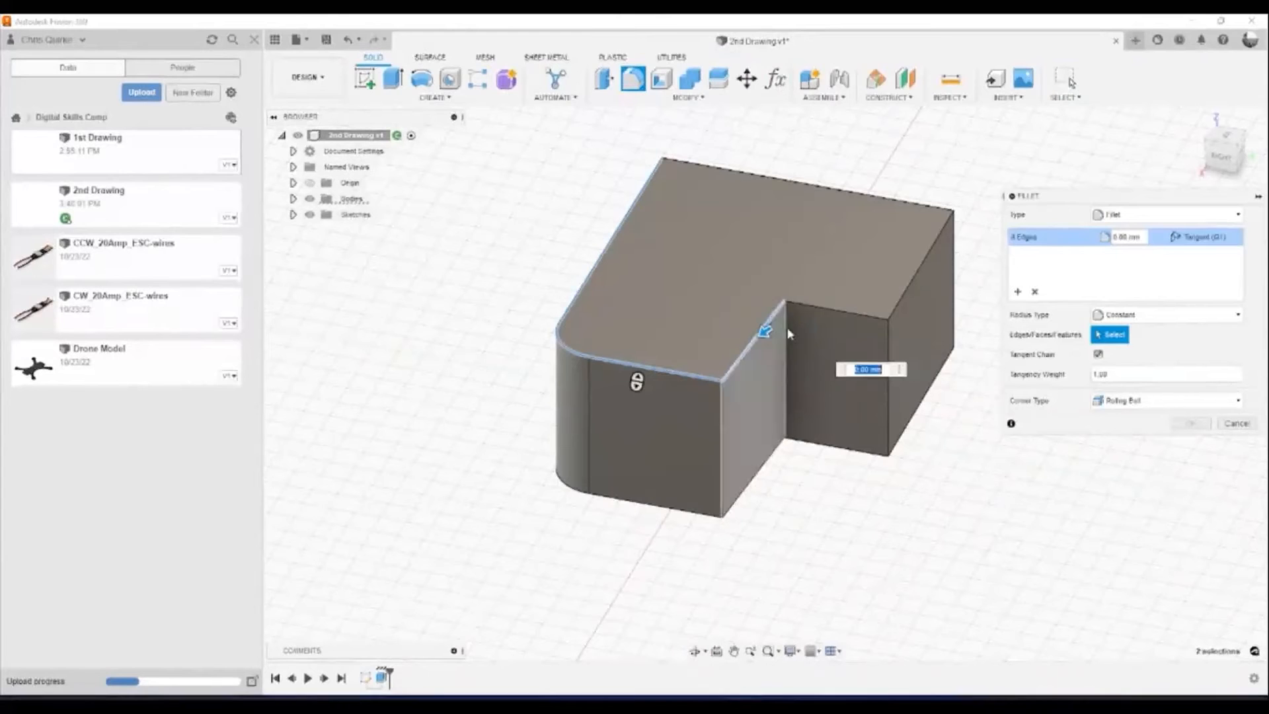
pyautogui.click(849, 316)
pyautogui.keyDown('shift'); pyautogui.moveTo(868, 551); pyautogui.dragTo(812, 547, button='middle'); pyautogui.keyUp('shift')
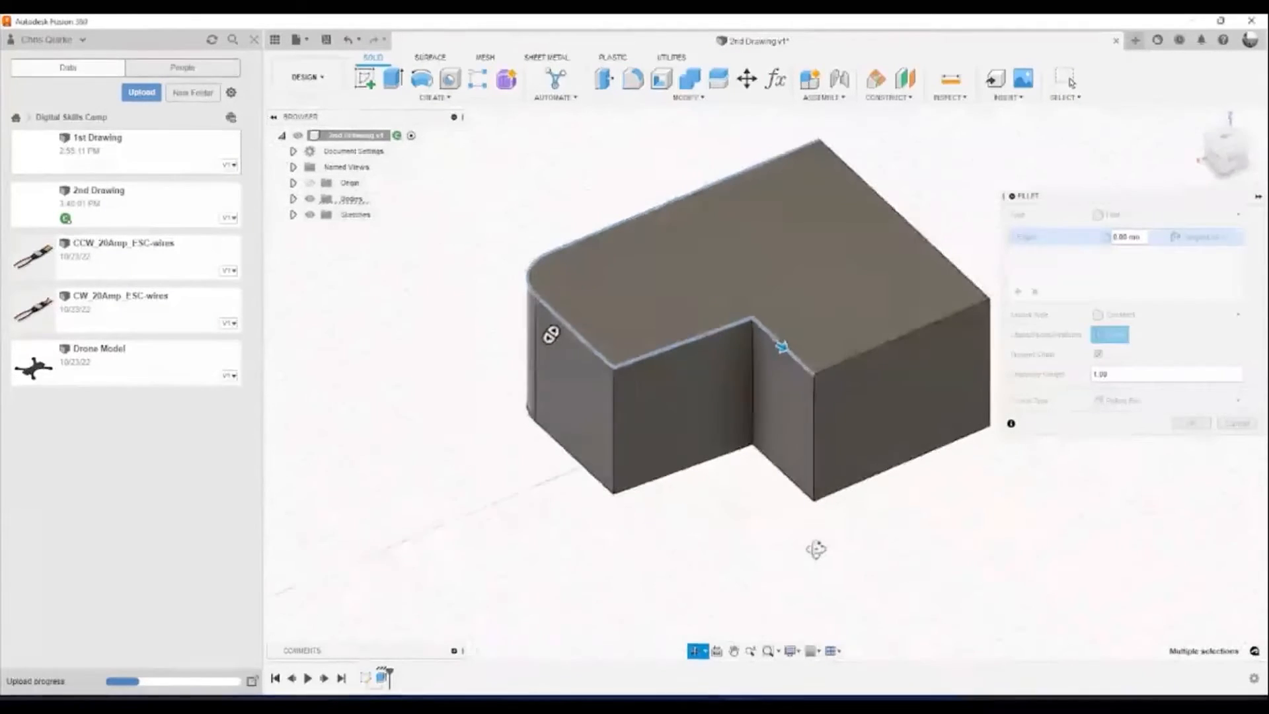
pyautogui.moveTo(780, 346); pyautogui.dragTo(788, 350)
pyautogui.keyDown('shift'); pyautogui.moveTo(458, 519); pyautogui.dragTo(484, 509, button='middle'); pyautogui.keyUp('shift')
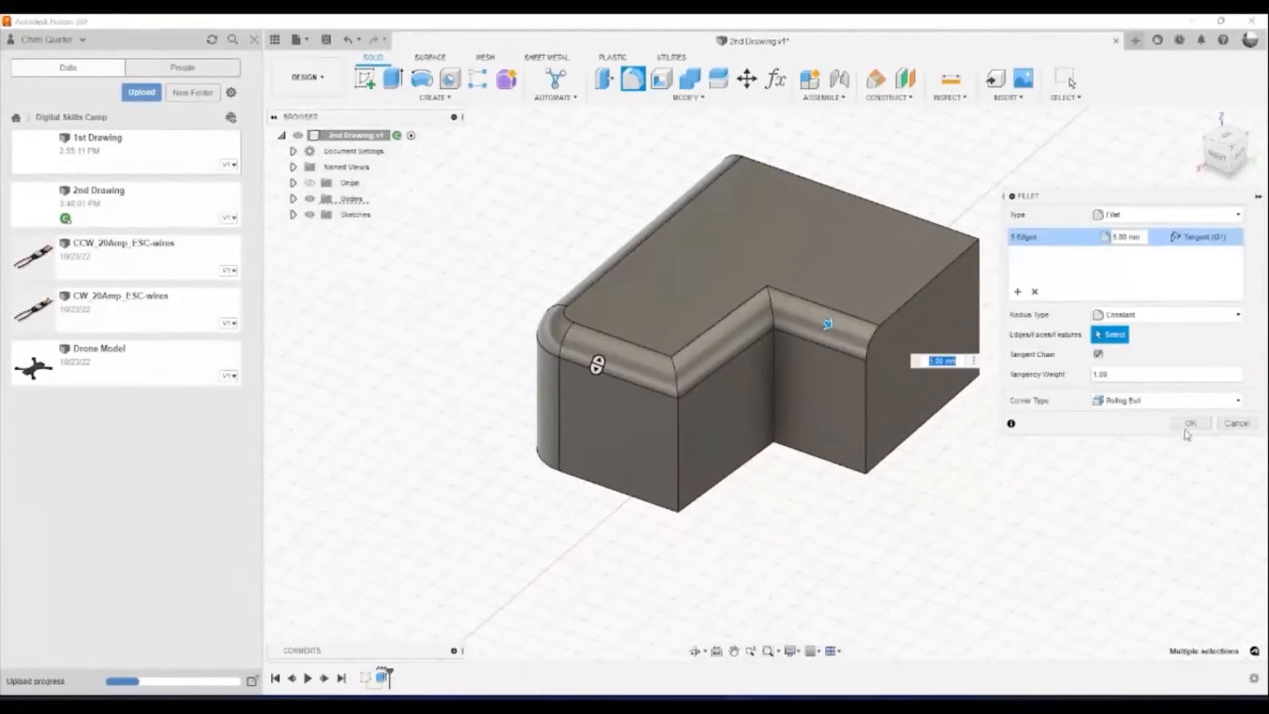
pyautogui.click(1194, 428)
# Fillet the two remaining sharp top edges and the vertical corner between them with a 6.5 mm radius.
pyautogui.keyDown('shift'); pyautogui.moveTo(934, 544); pyautogui.dragTo(782, 527, button='middle'); pyautogui.keyUp('shift')
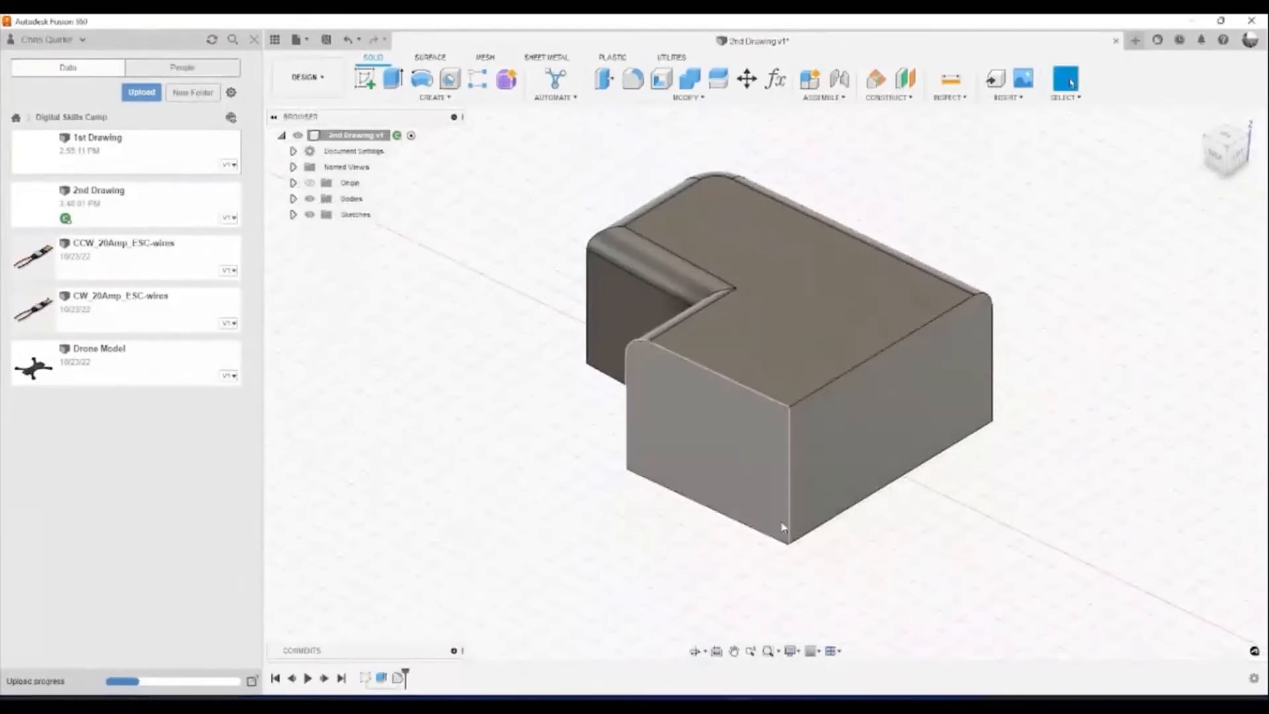
pyautogui.click(633, 80)
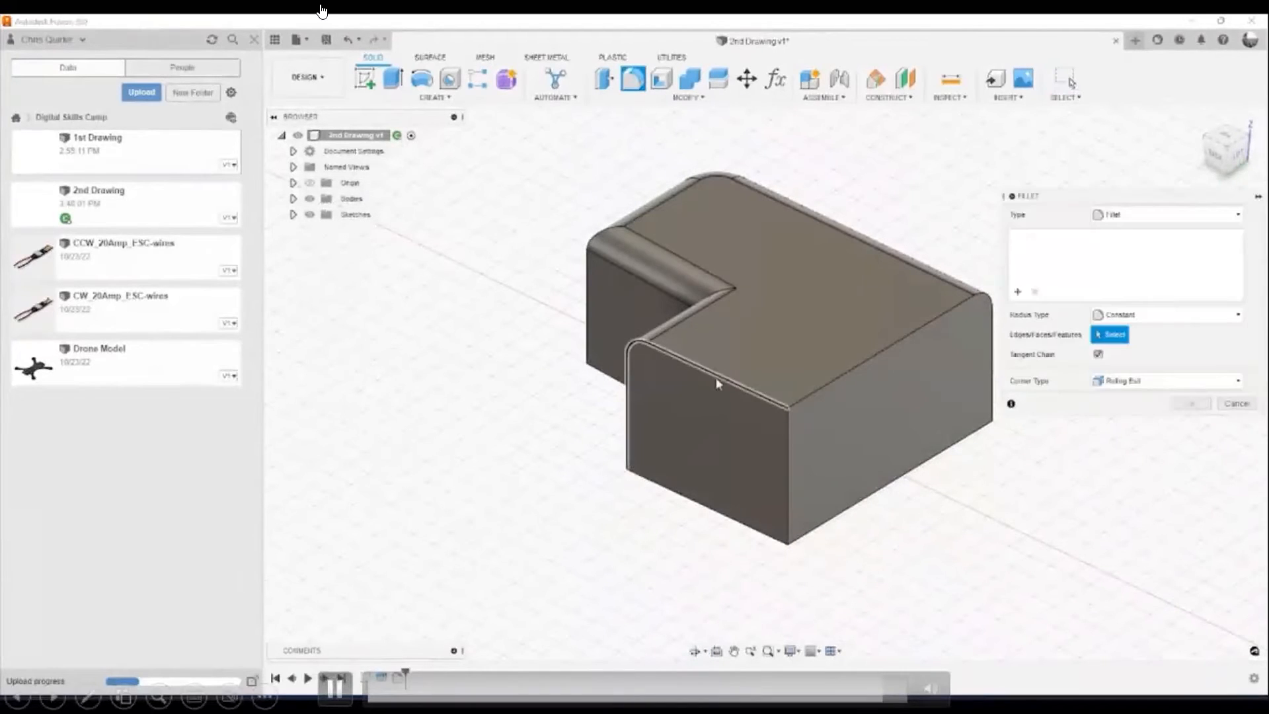
pyautogui.click(717, 384)
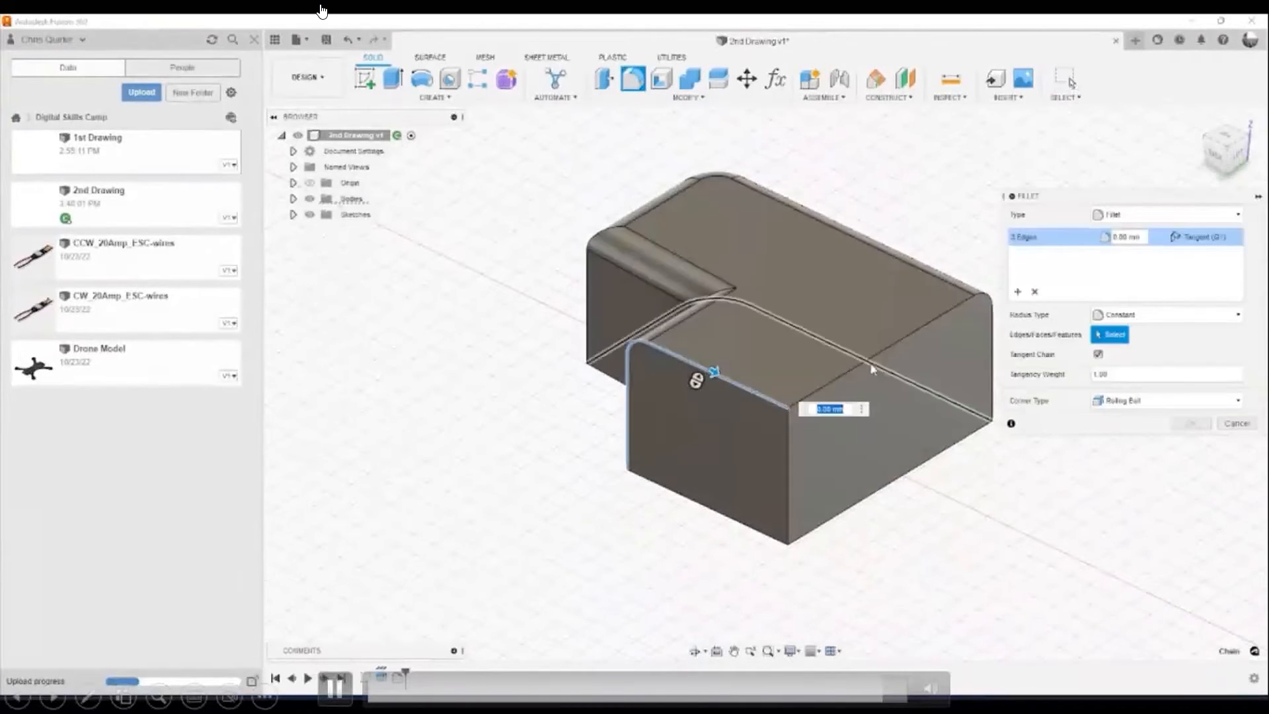
pyautogui.click(869, 363)
pyautogui.moveTo(870, 357); pyautogui.dragTo(864, 361)
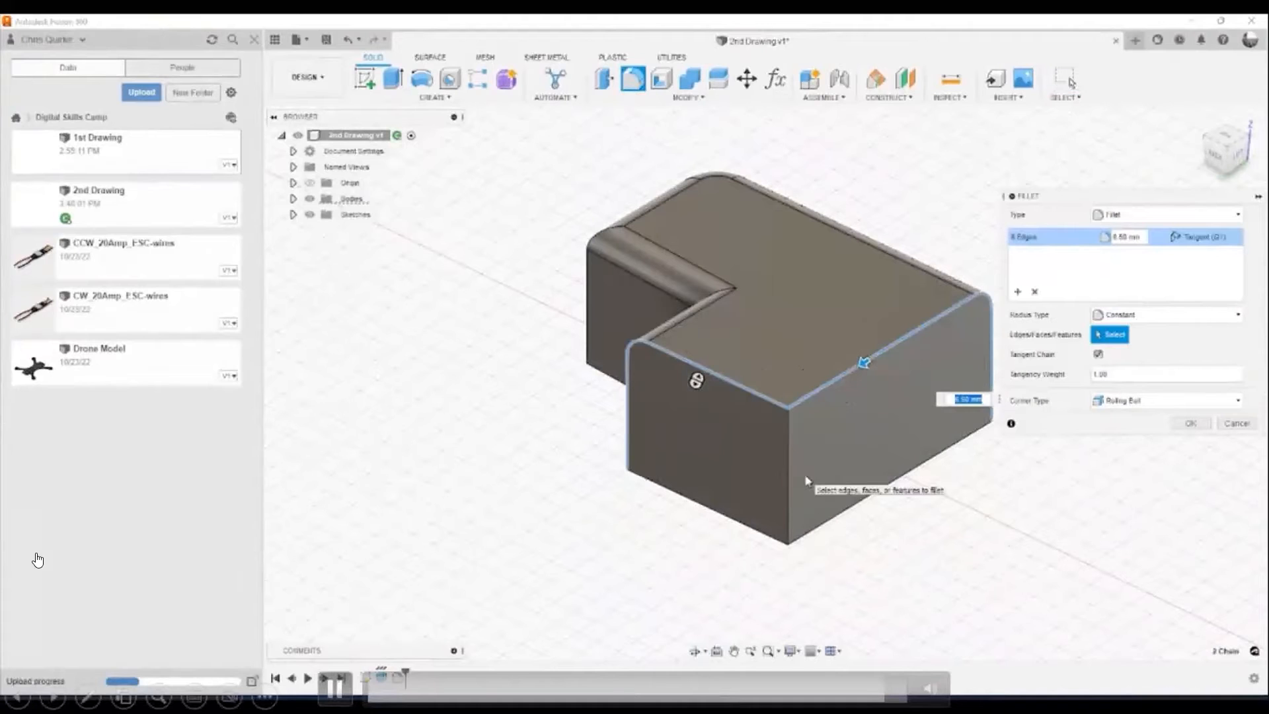
pyautogui.click(787, 478)
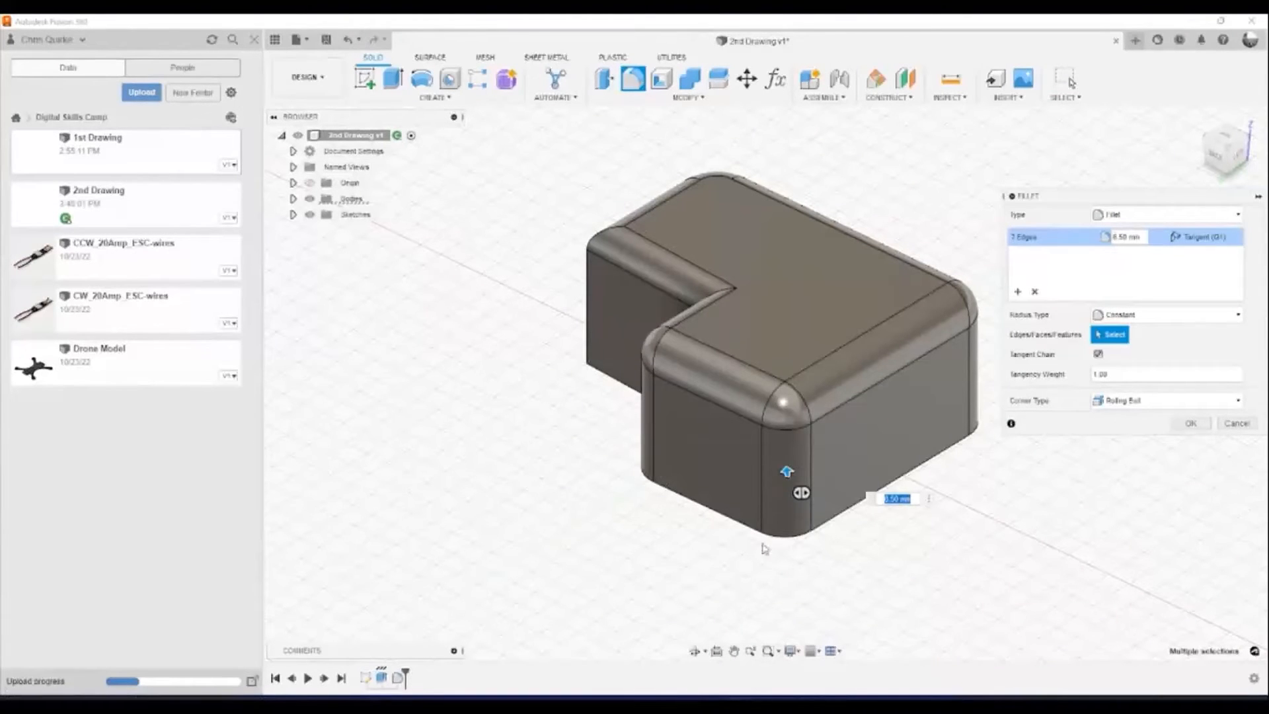
pyautogui.click(1190, 423)
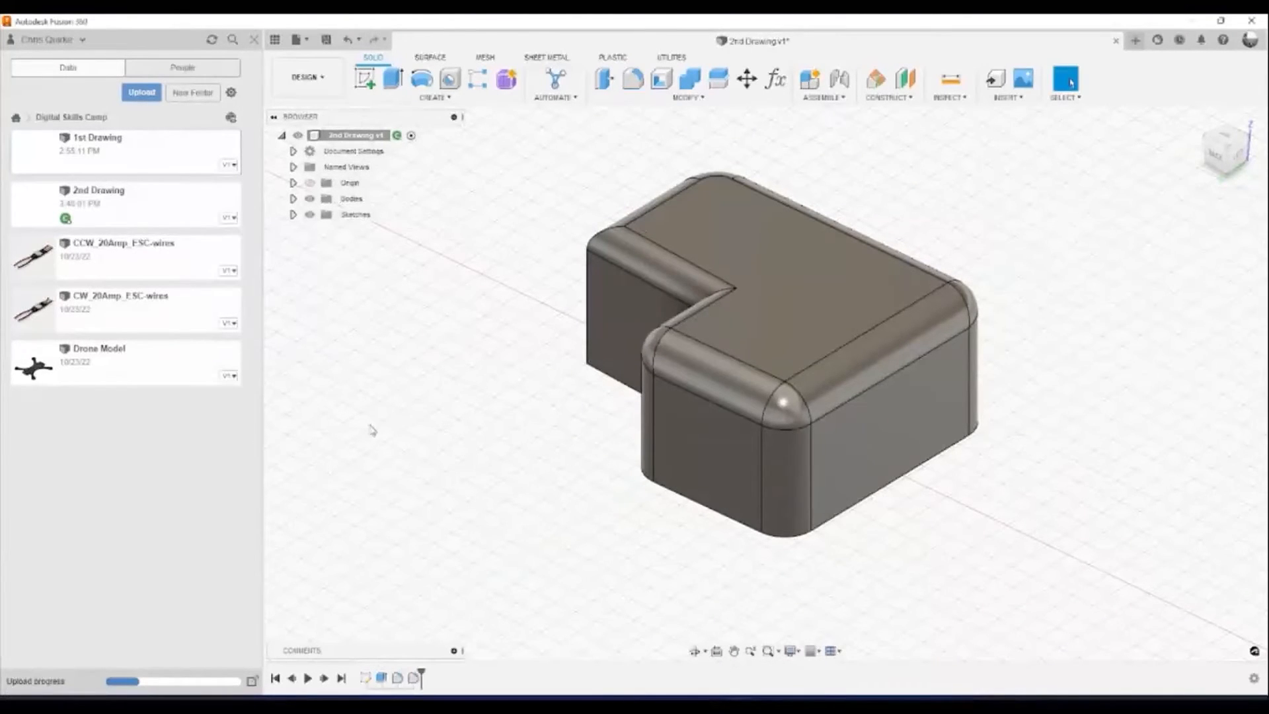
# Highlight the second fillet in the model history to examine which edges it rounds, and clear the selection.
pyautogui.keyDown('shift'); pyautogui.moveTo(442, 399); pyautogui.dragTo(872, 396, button='middle'); pyautogui.keyUp('shift')
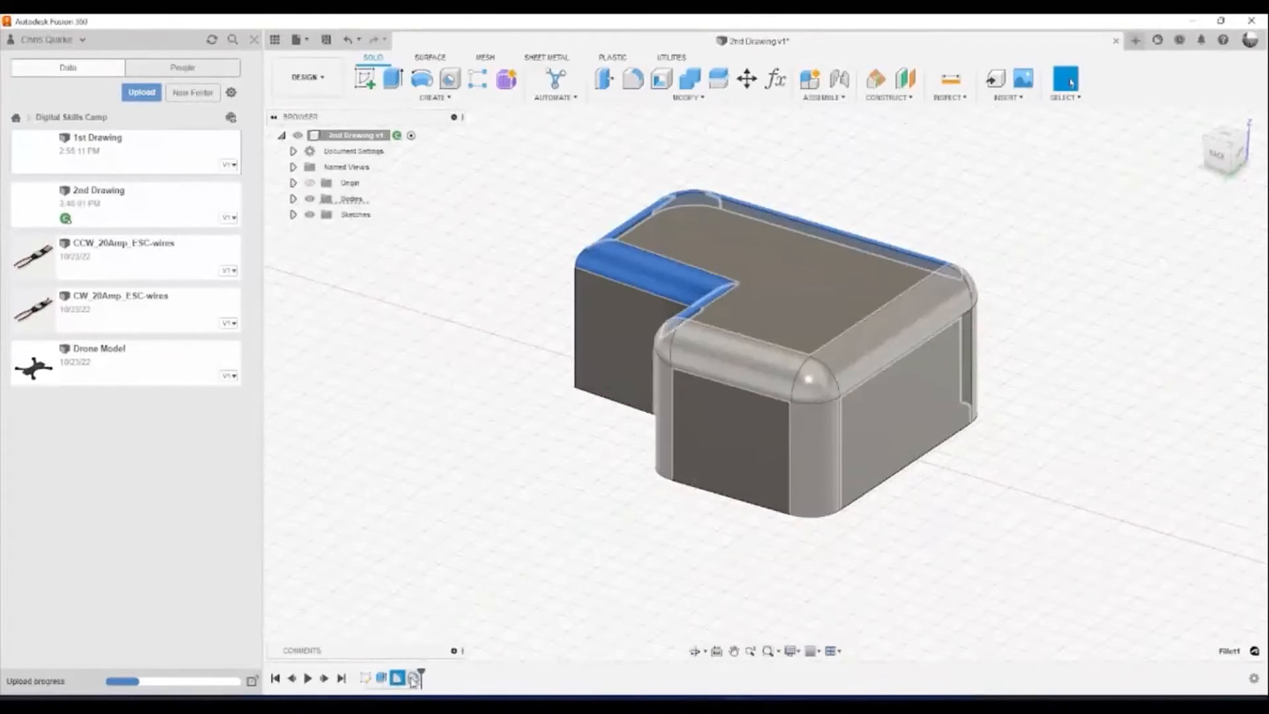
pyautogui.click(413, 679)
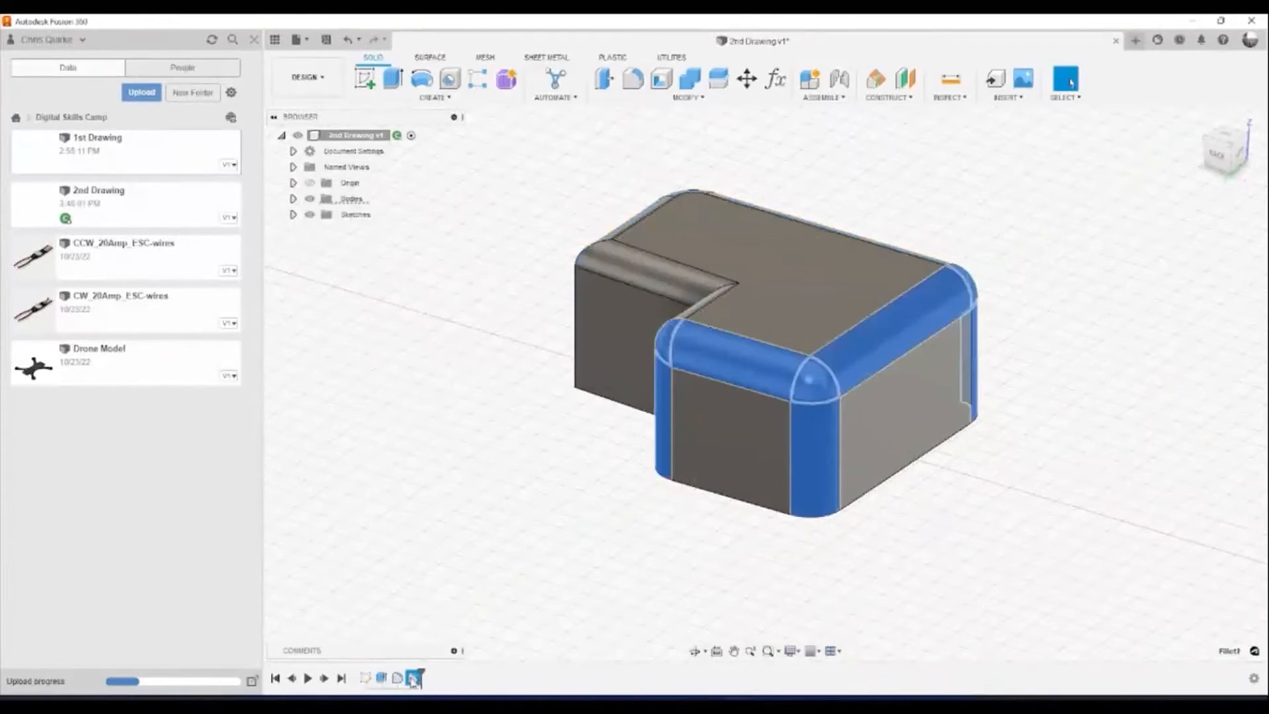
pyautogui.click(470, 525)
# Start a Shell on the filleted block, selecting its flat underside as the face to remove.
pyautogui.keyDown('shift'); pyautogui.moveTo(460, 512); pyautogui.dragTo(496, 498, button='middle'); pyautogui.keyUp('shift')
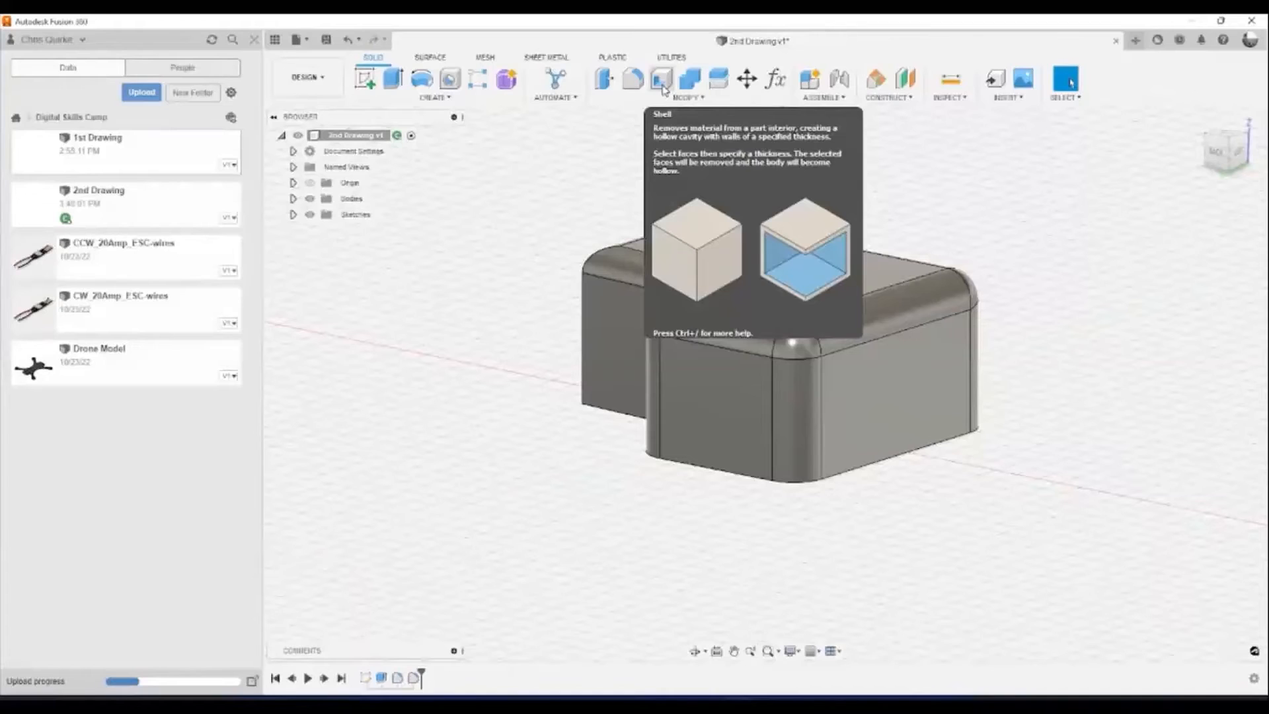
pyautogui.click(663, 88)
pyautogui.press('Escape')
pyautogui.click(663, 88)
pyautogui.keyDown('shift'); pyautogui.moveTo(483, 362); pyautogui.dragTo(481, 299, button='middle'); pyautogui.keyUp('shift')
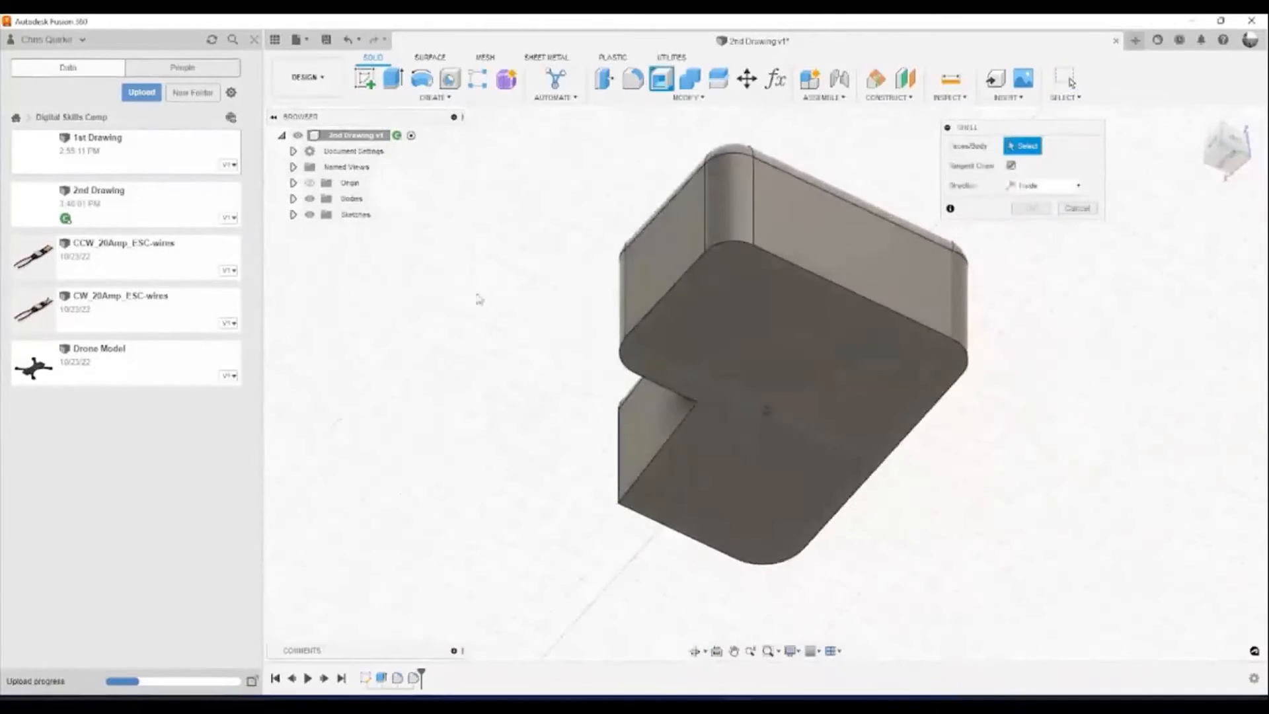
pyautogui.click(757, 351)
pyautogui.keyDown('shift'); pyautogui.moveTo(487, 405); pyautogui.dragTo(487, 449, button='middle'); pyautogui.keyUp('shift')
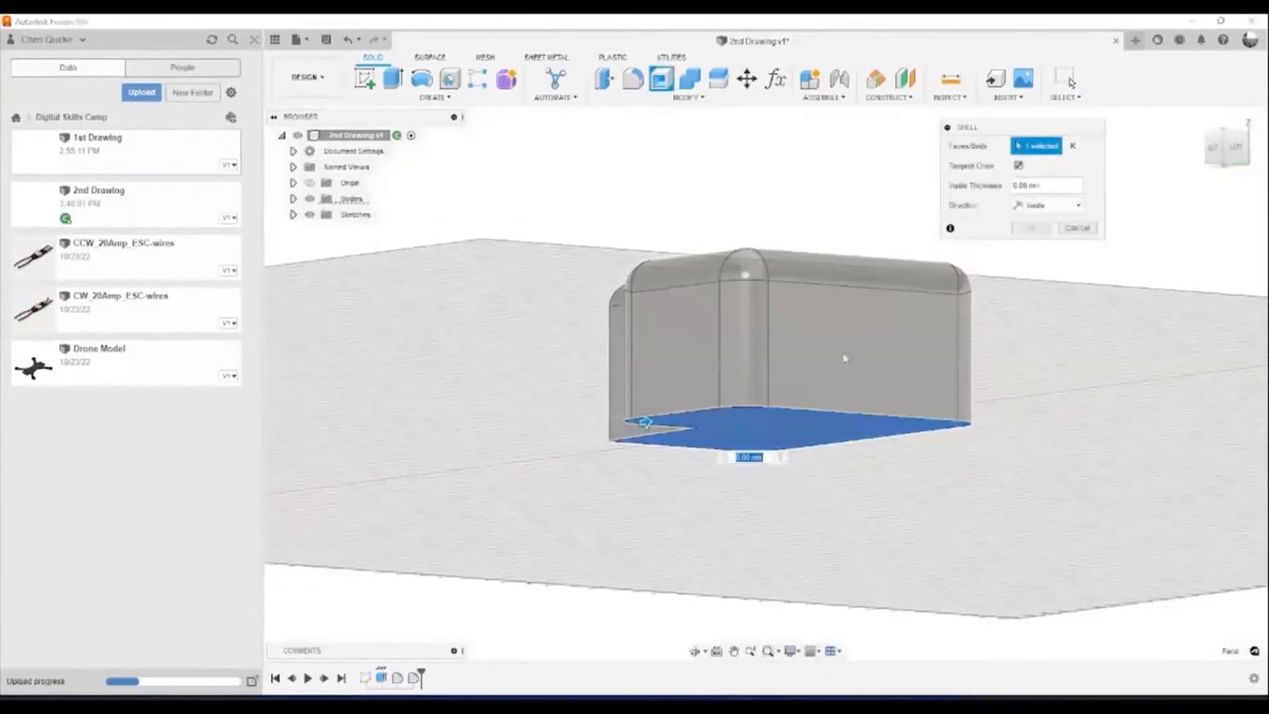
pyautogui.keyDown('shift'); pyautogui.moveTo(577, 396); pyautogui.dragTo(592, 420, button='middle'); pyautogui.keyUp('shift')
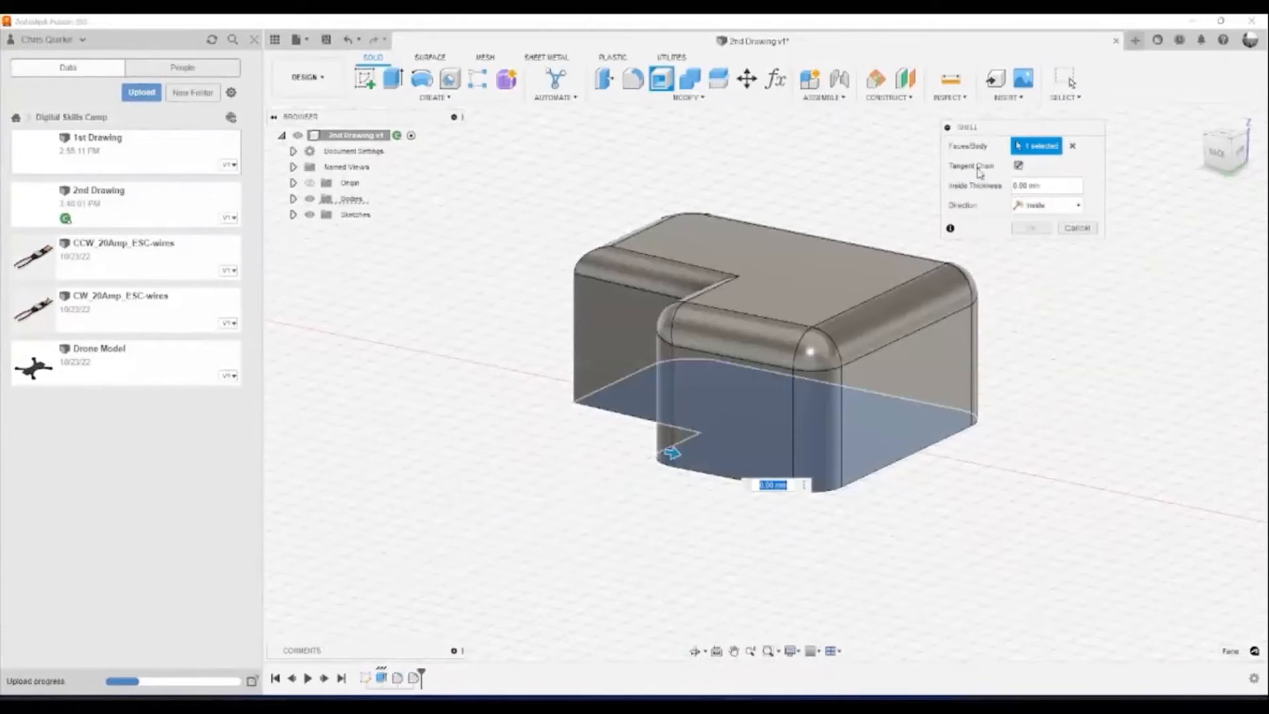
# Turn off tangent chaining in the Shell and add the flat end face, rounded vertical corner and neighbouring side face to the faces to remove.
pyautogui.click(1019, 165)
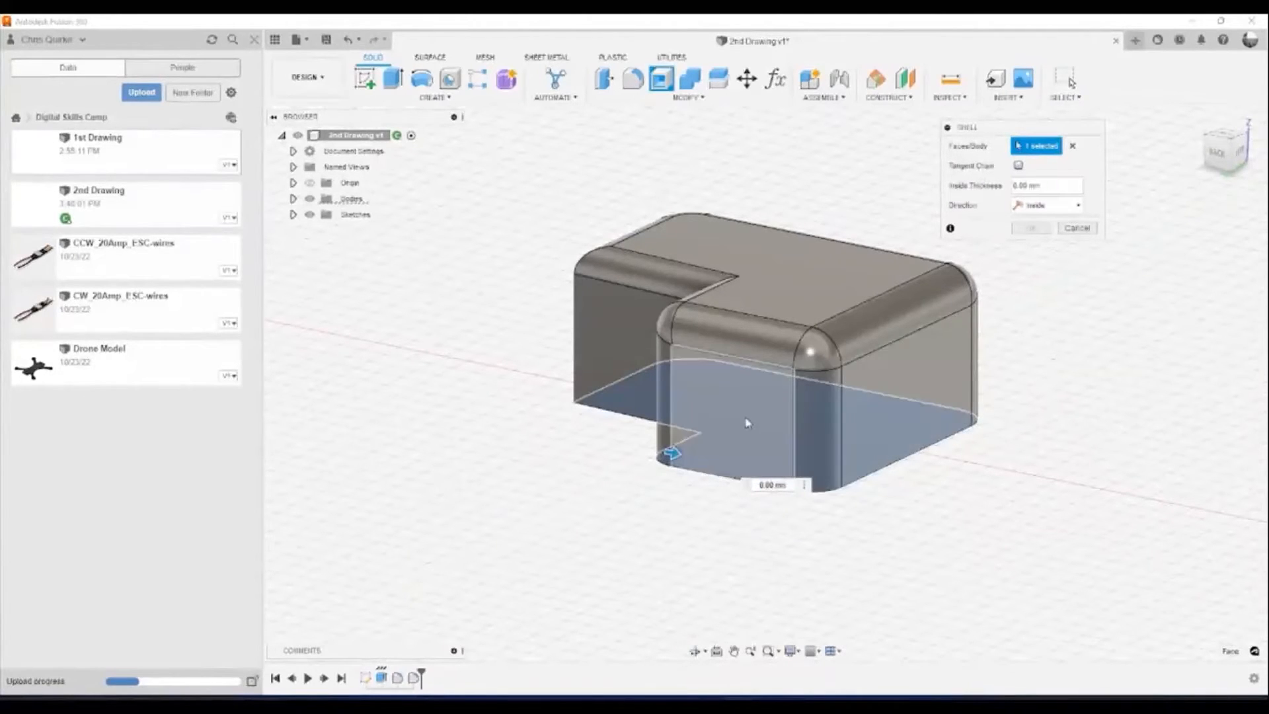
pyautogui.click(883, 422)
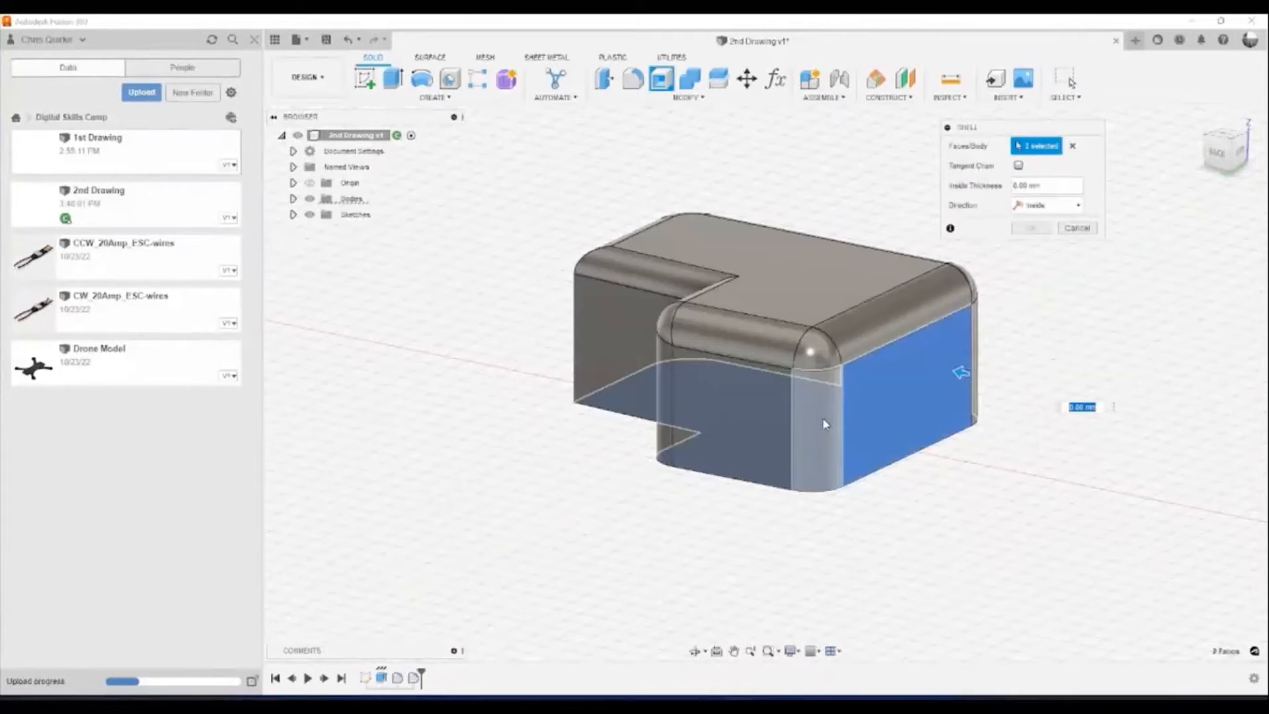
pyautogui.click(825, 423)
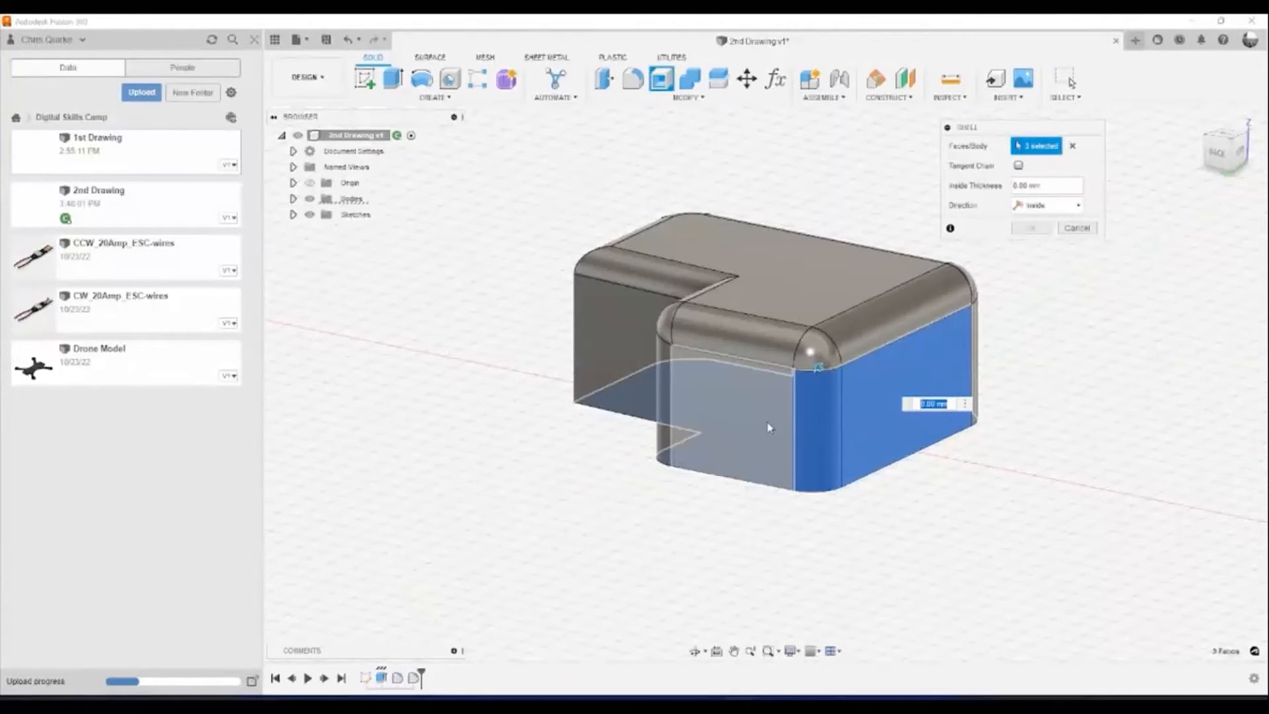
pyautogui.click(766, 428)
# Set the shell's inside thickness to 1 mm.
pyautogui.moveTo(835, 561)
pyautogui.keyDown('shift'); pyautogui.mouseDown(button='middle')
pyautogui.moveTo(799, 532)
pyautogui.moveTo(801, 513)
pyautogui.moveTo(837, 553)
pyautogui.moveTo(892, 541)
pyautogui.moveTo(826, 558)
pyautogui.moveTo(854, 551)
pyautogui.mouseUp(button='middle'); pyautogui.keyUp('shift')
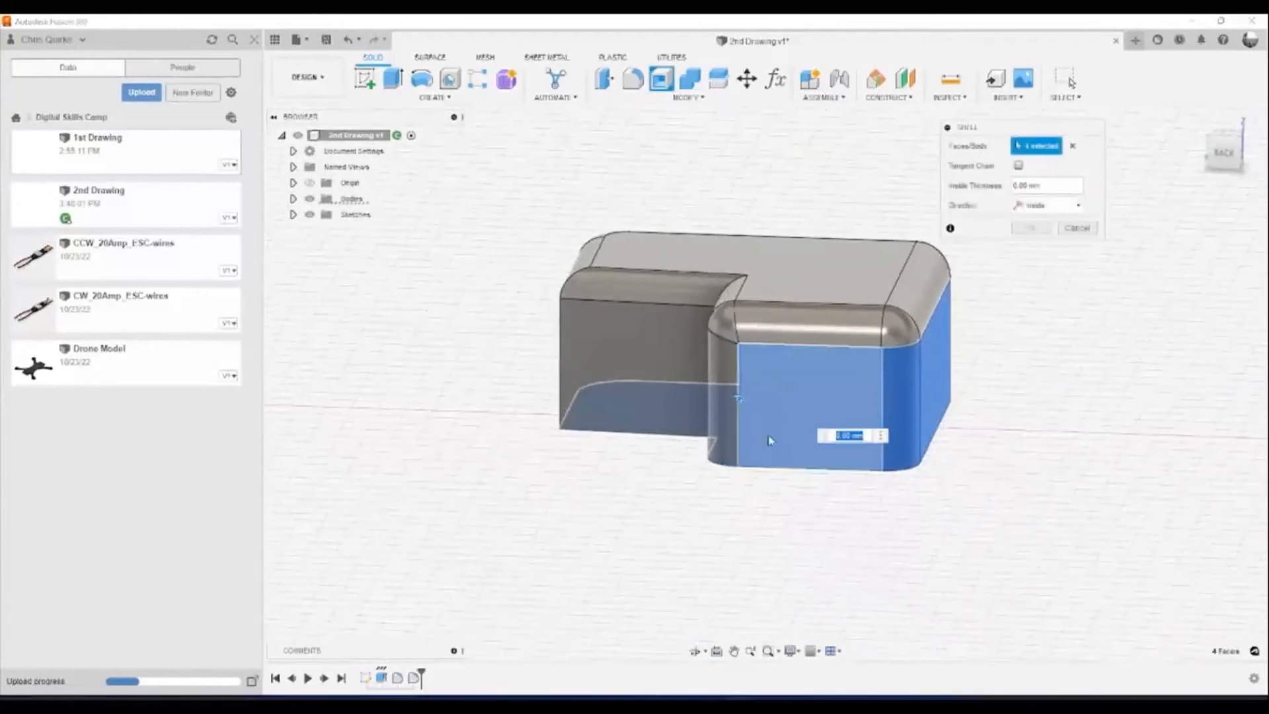
pyautogui.moveTo(744, 396); pyautogui.dragTo(745, 402)
pyautogui.keyDown('shift'); pyautogui.moveTo(782, 549); pyautogui.dragTo(652, 249, button='middle'); pyautogui.keyUp('shift')
pyautogui.scroll(1, 652, 250)
pyautogui.moveTo(666, 268)
pyautogui.mouseDown()
pyautogui.moveTo(699, 291)
pyautogui.moveTo(784, 308)
pyautogui.moveTo(658, 281)
pyautogui.mouseUp()
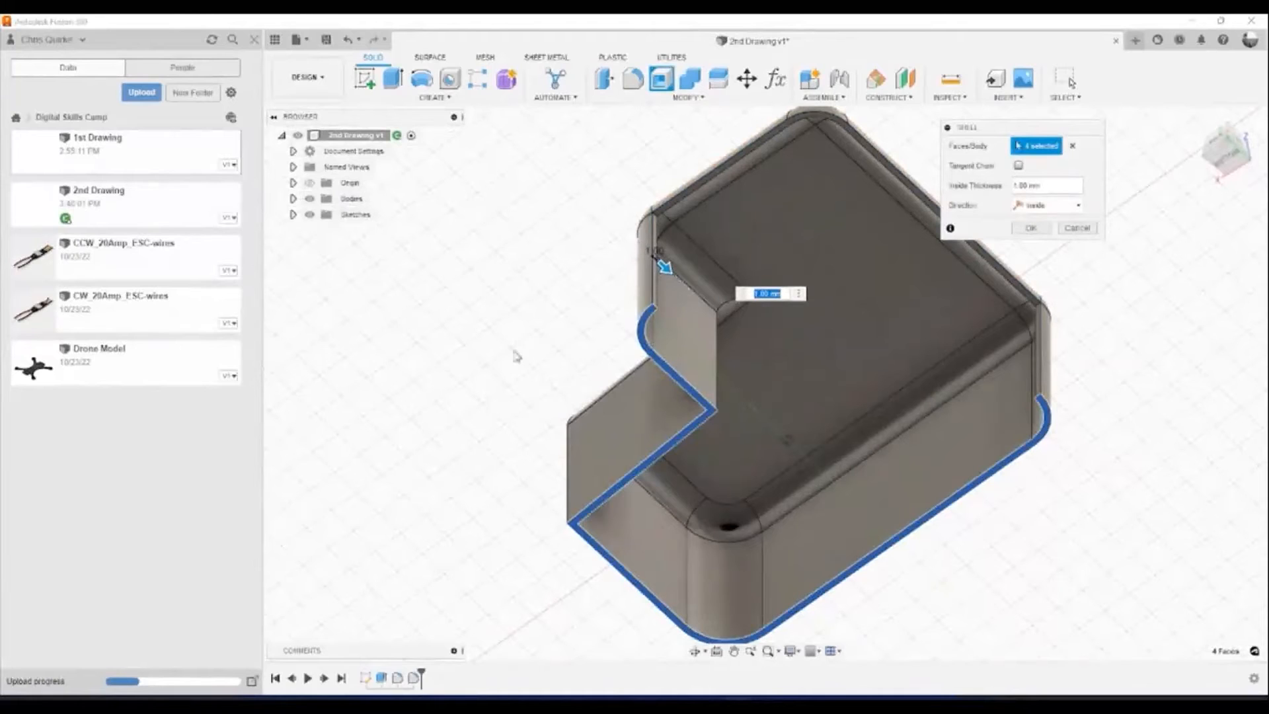
# Try the Both direction for the shell thickness, and return the direction to Inside.
pyautogui.click(1039, 205)
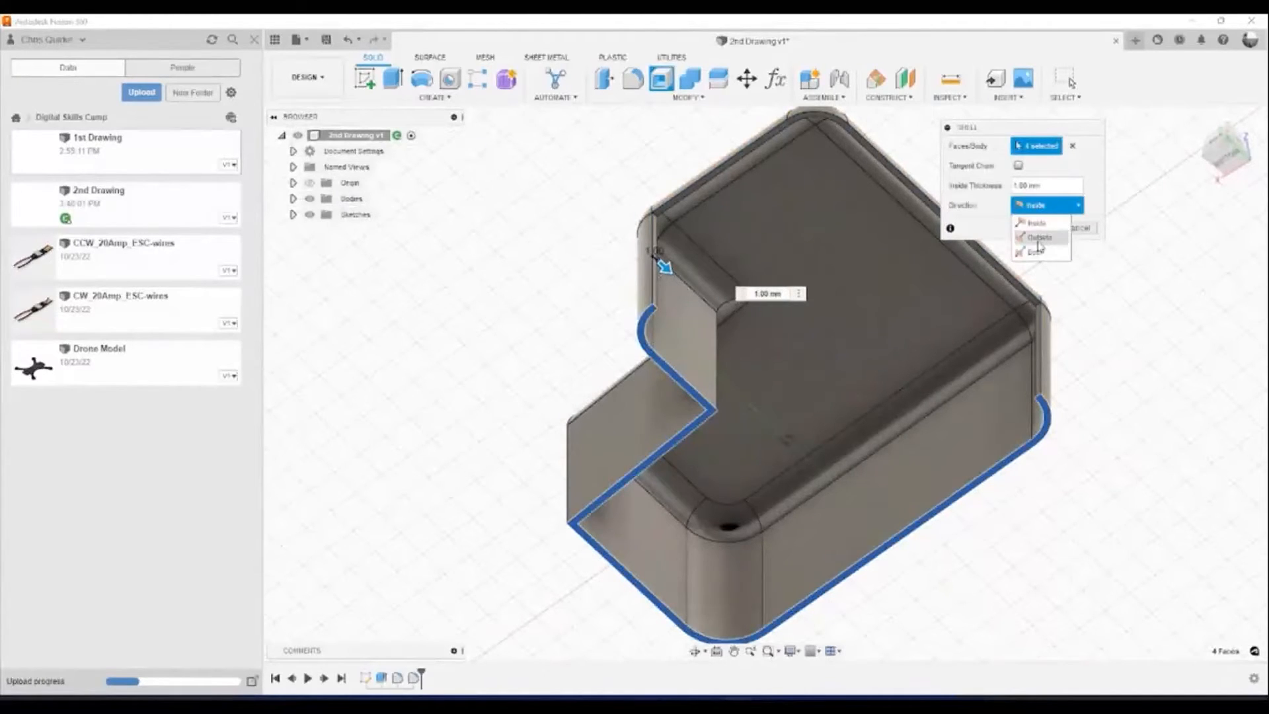
pyautogui.click(1038, 238)
pyautogui.click(1040, 253)
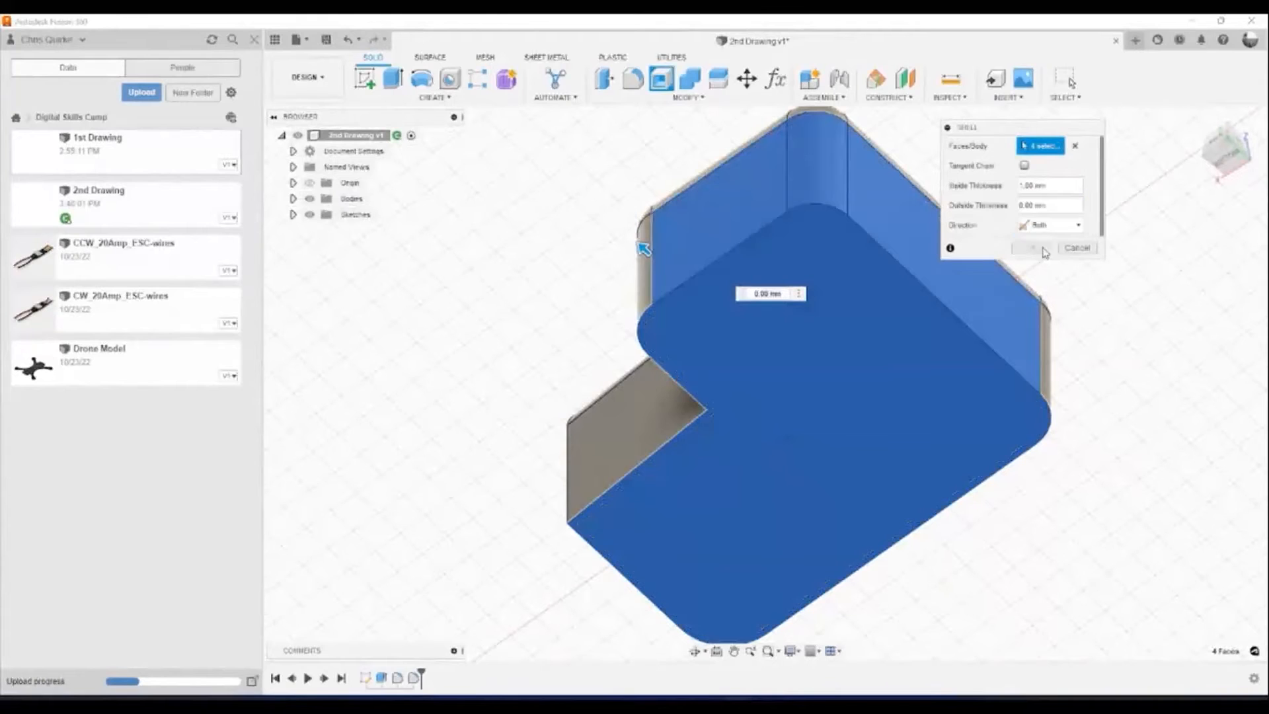
pyautogui.click(1044, 225)
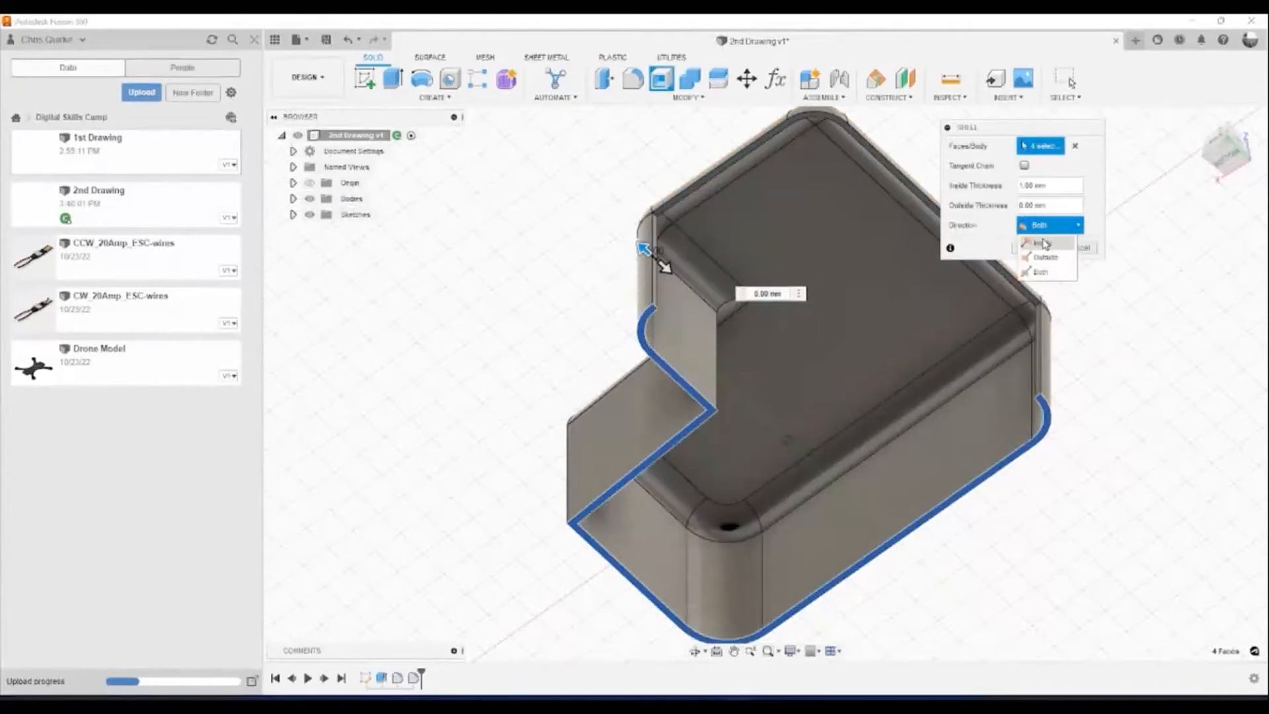
pyautogui.click(1041, 242)
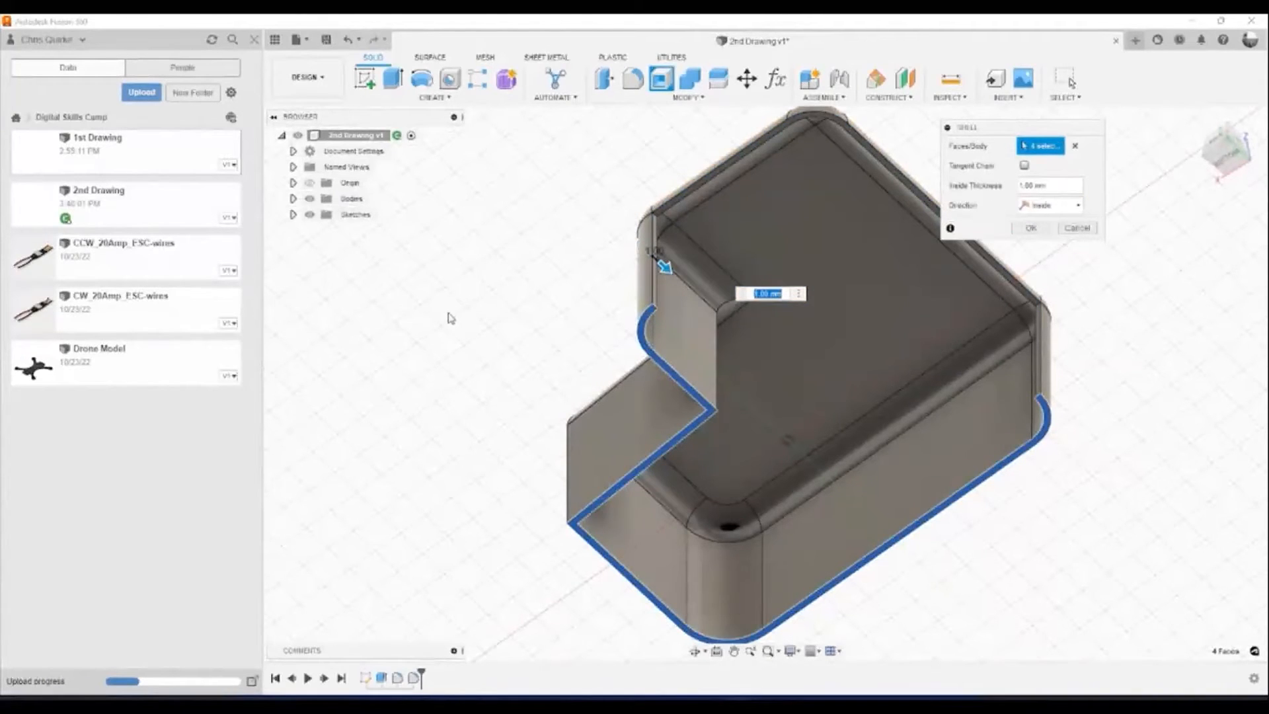
# Complete the Shell and inspect the hollowed L-shaped part from several sides.
pyautogui.click(1030, 227)
pyautogui.keyDown('shift'); pyautogui.moveTo(526, 294); pyautogui.dragTo(767, 441, button='middle'); pyautogui.keyUp('shift')
pyautogui.scroll(-5, 854, 454)
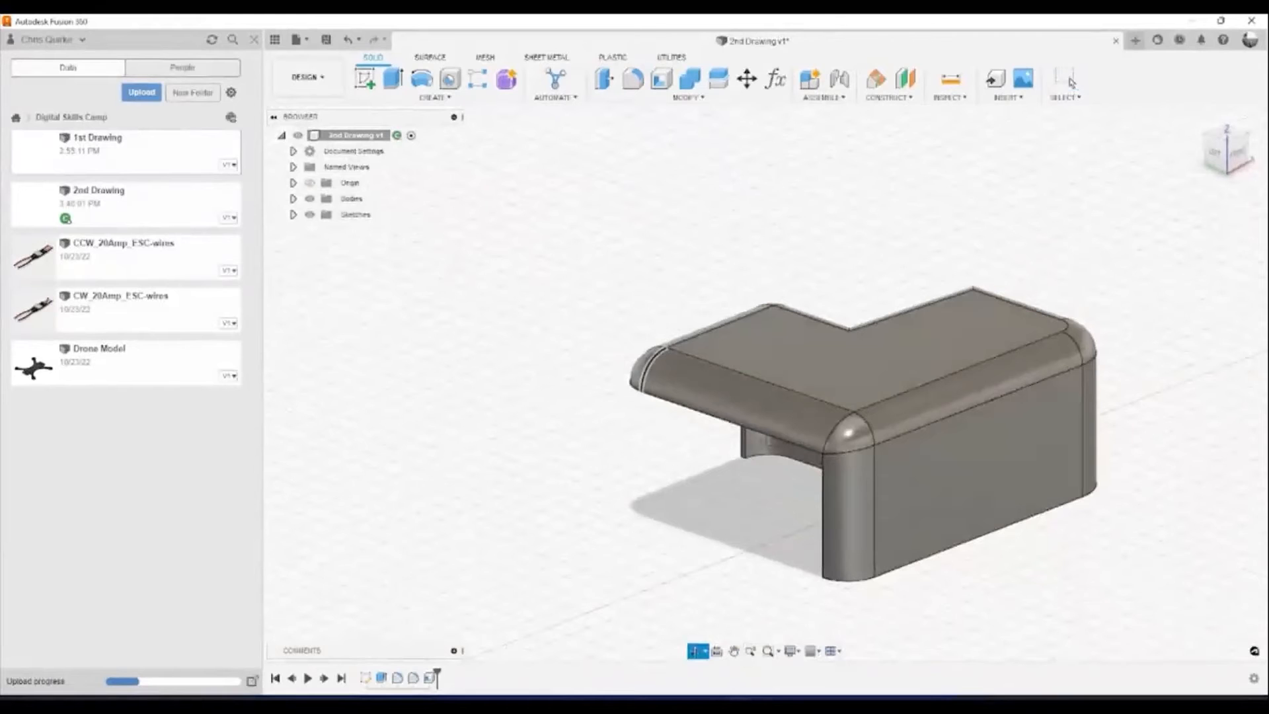
pyautogui.click(1071, 81)
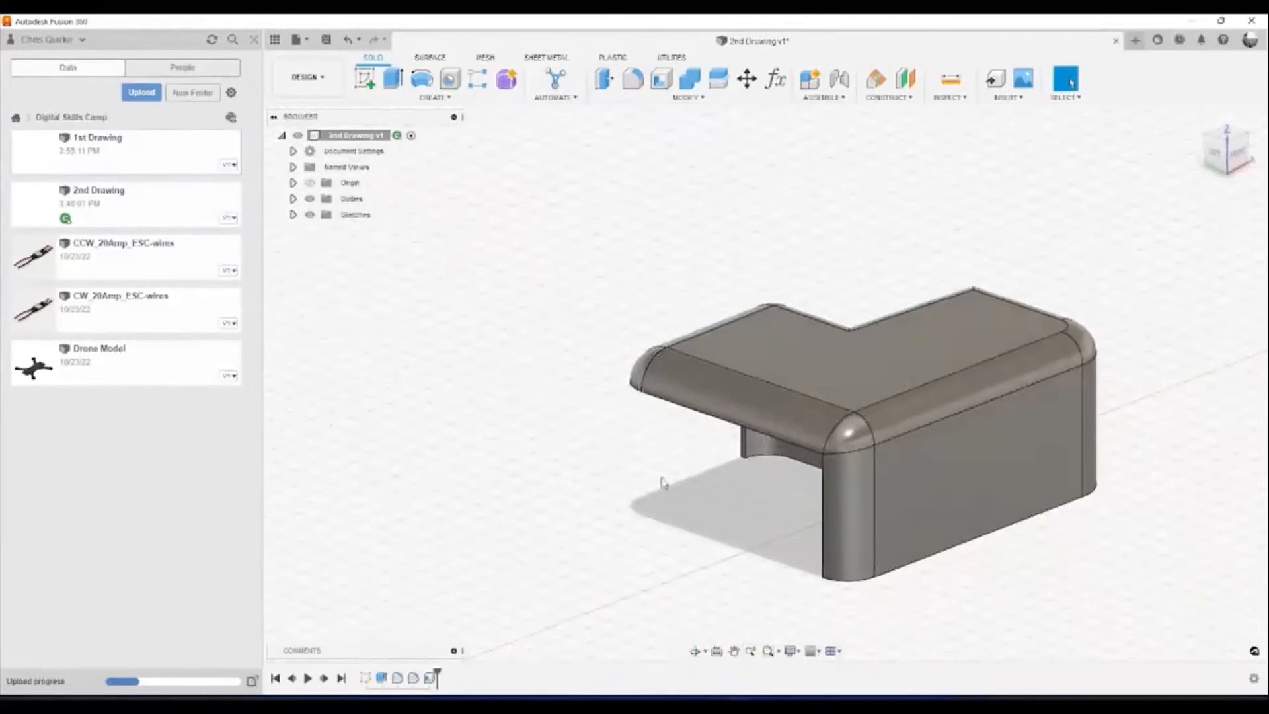
pyautogui.keyDown('shift'); pyautogui.moveTo(556, 481); pyautogui.dragTo(514, 419, button='middle'); pyautogui.keyUp('shift')
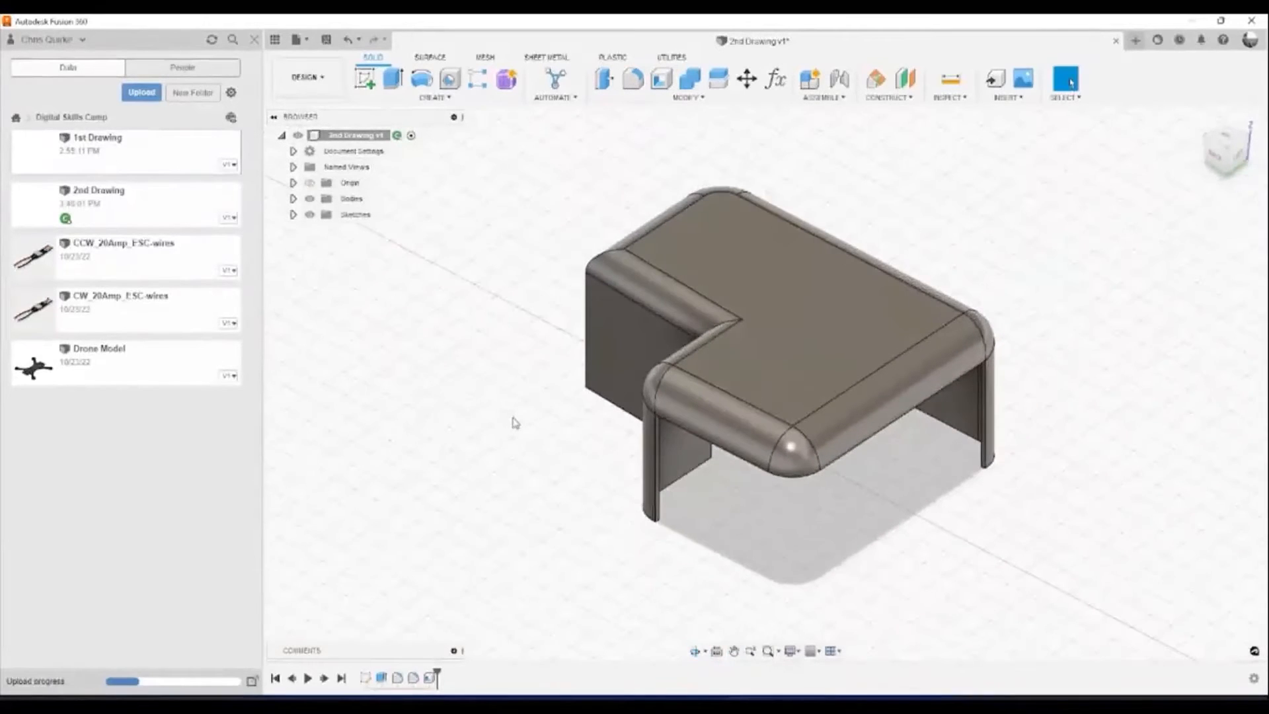
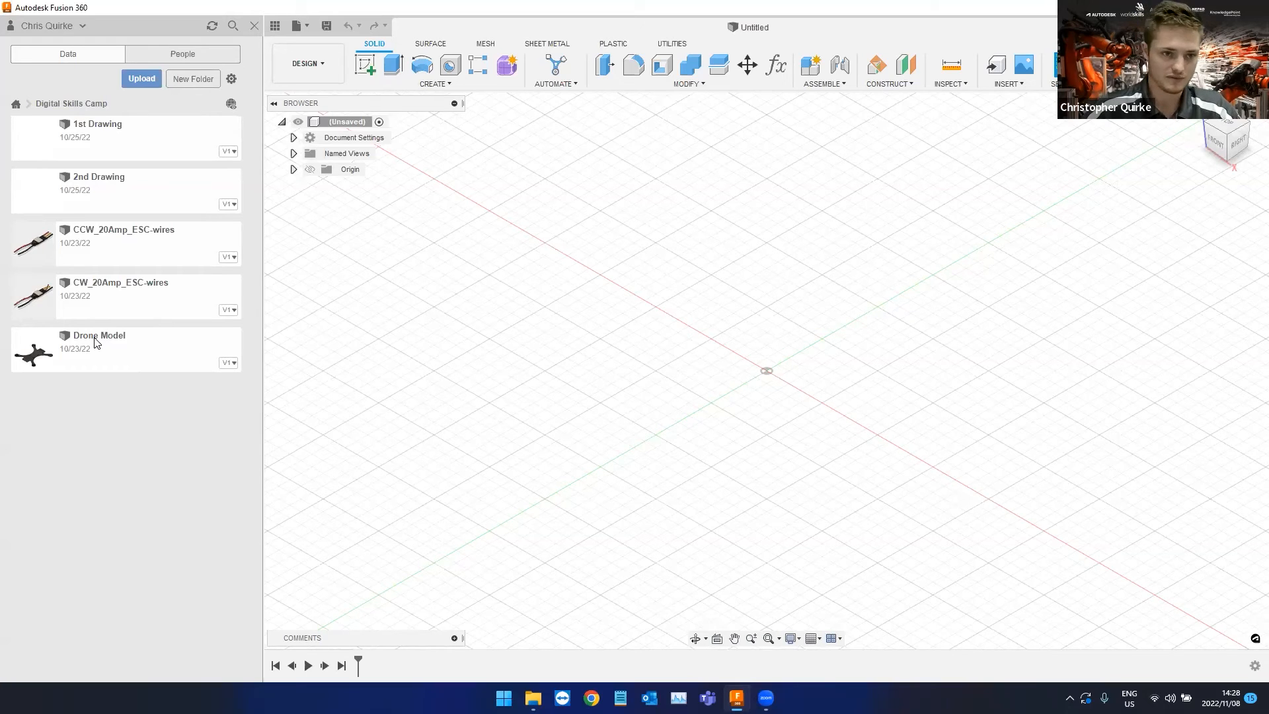
# Select Drone Model.f3z from the Desktop for upload to the Digital Skills Camp project, and cancel the upload.
pyautogui.click(142, 78)
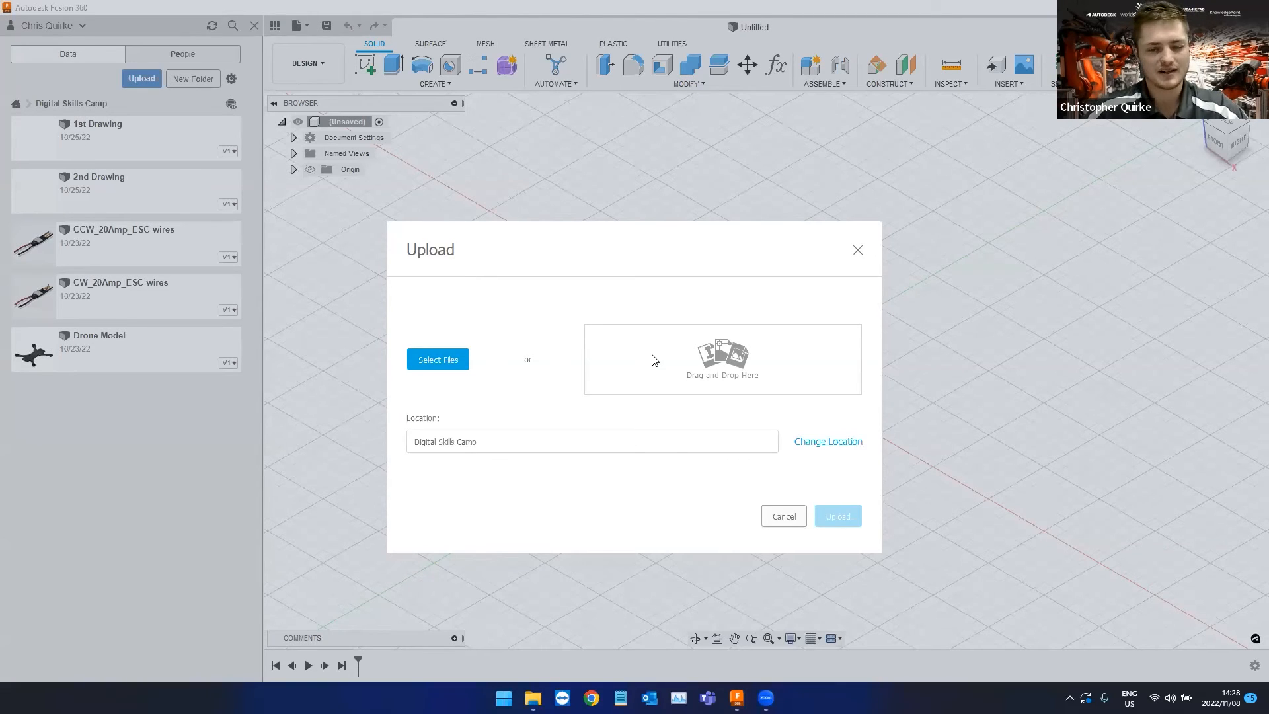
pyautogui.click(426, 359)
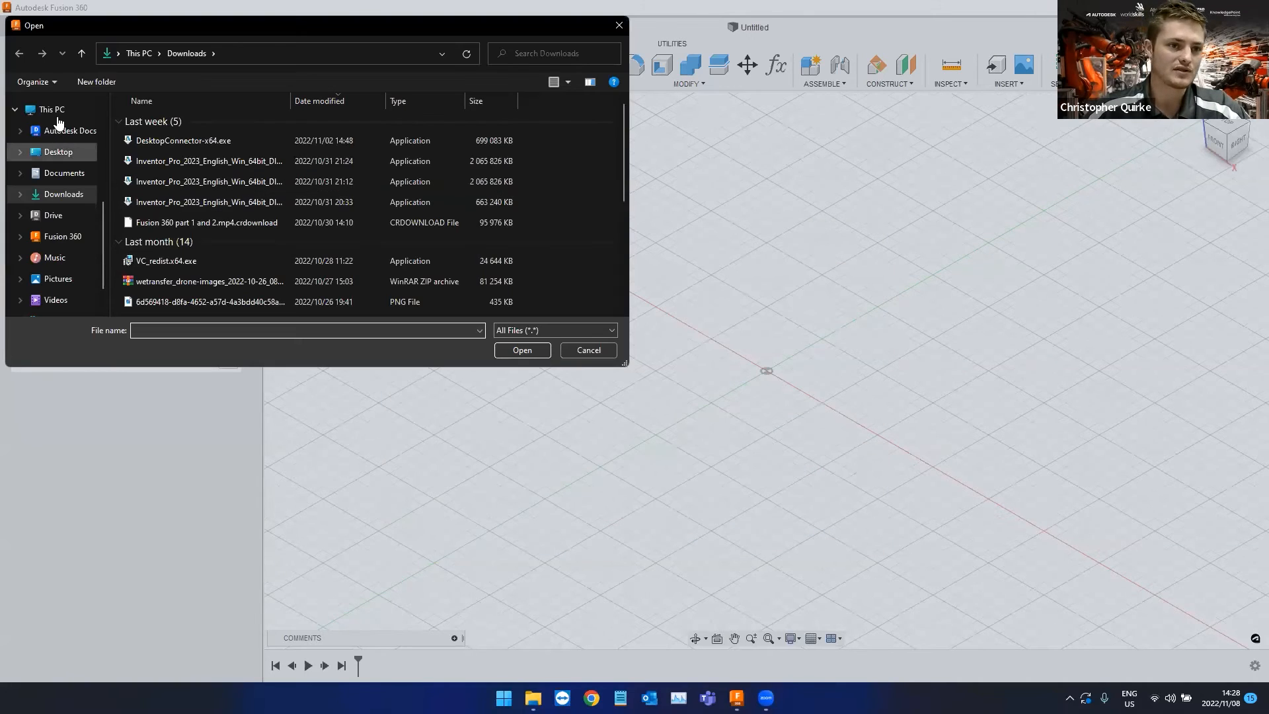
pyautogui.click(50, 106)
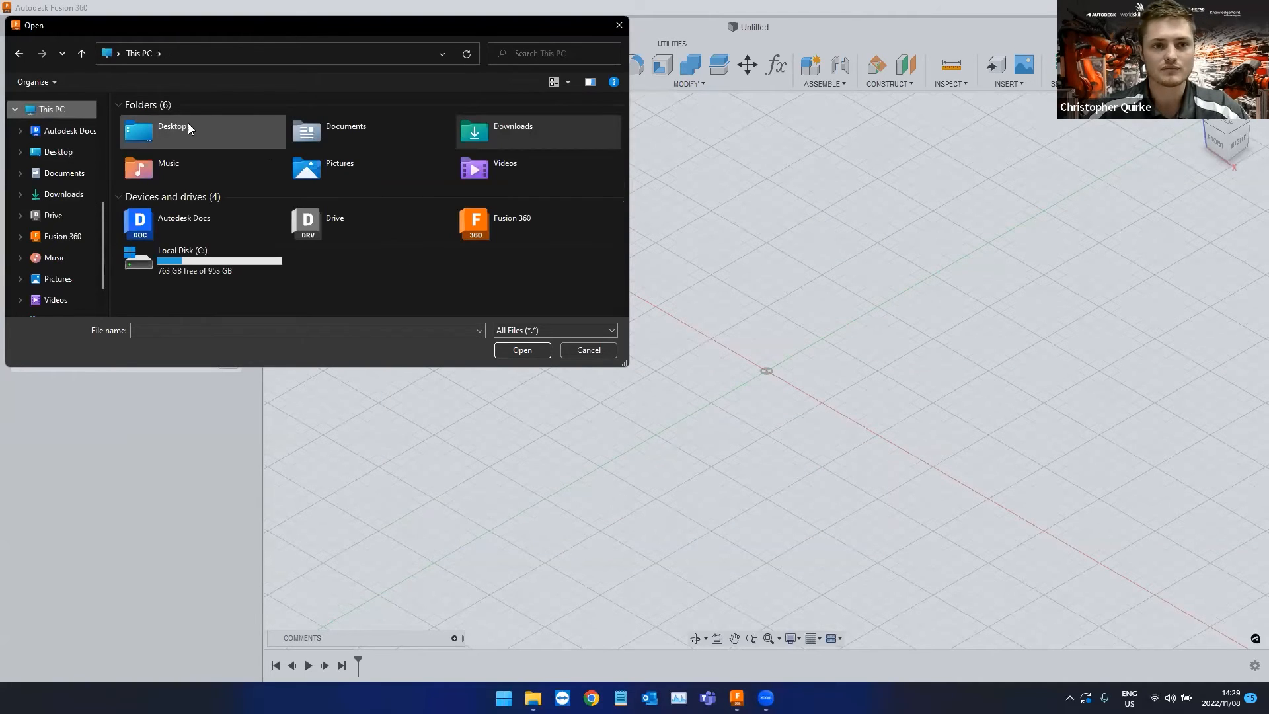
pyautogui.doubleClick(226, 138)
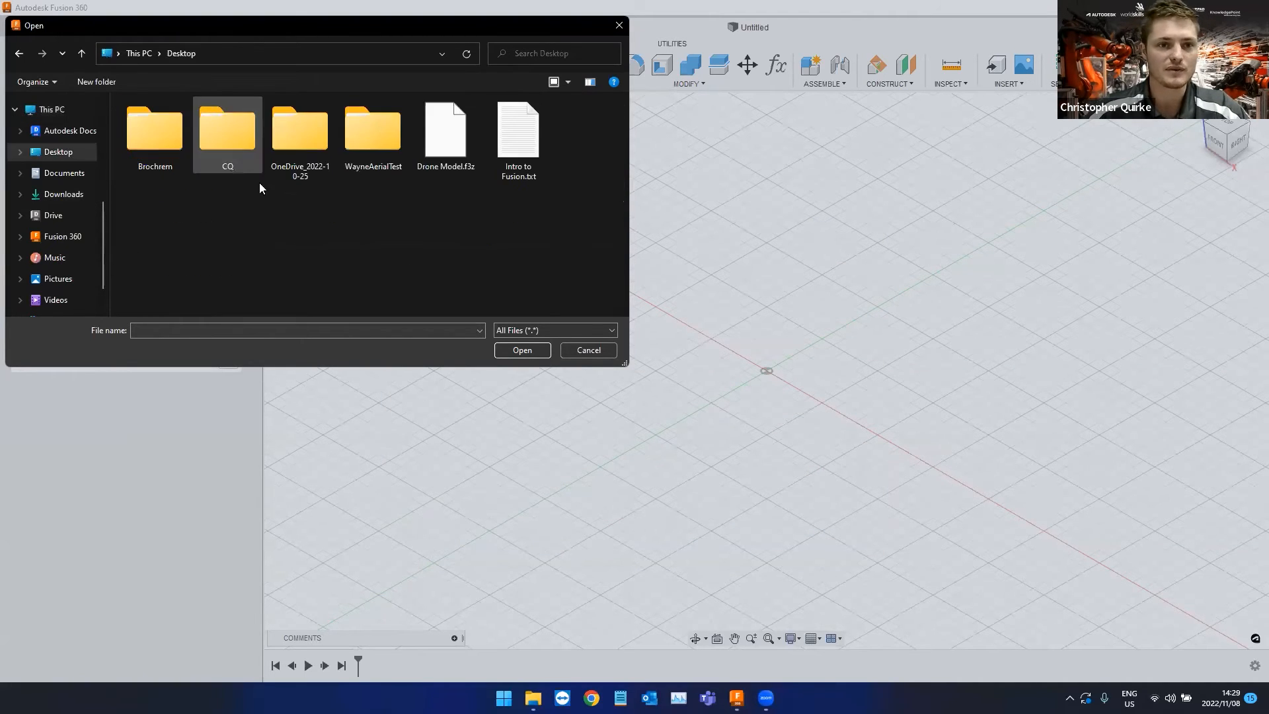
pyautogui.click(445, 136)
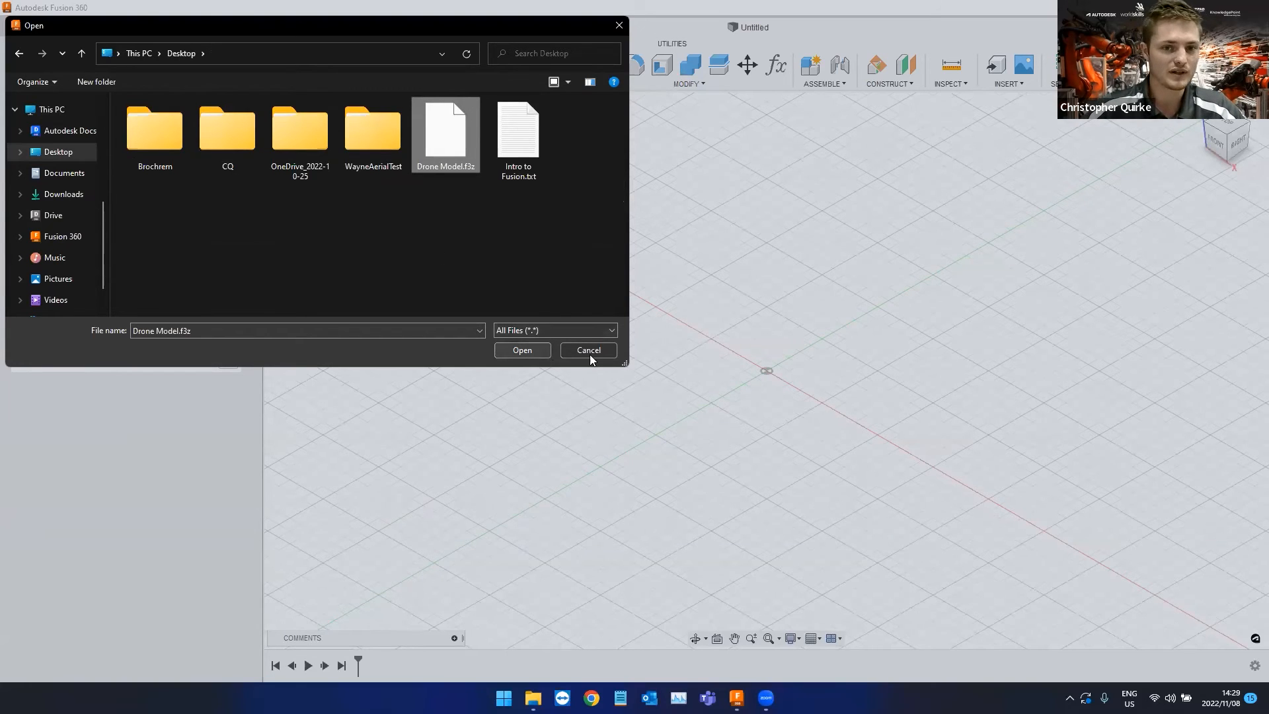
pyautogui.click(526, 350)
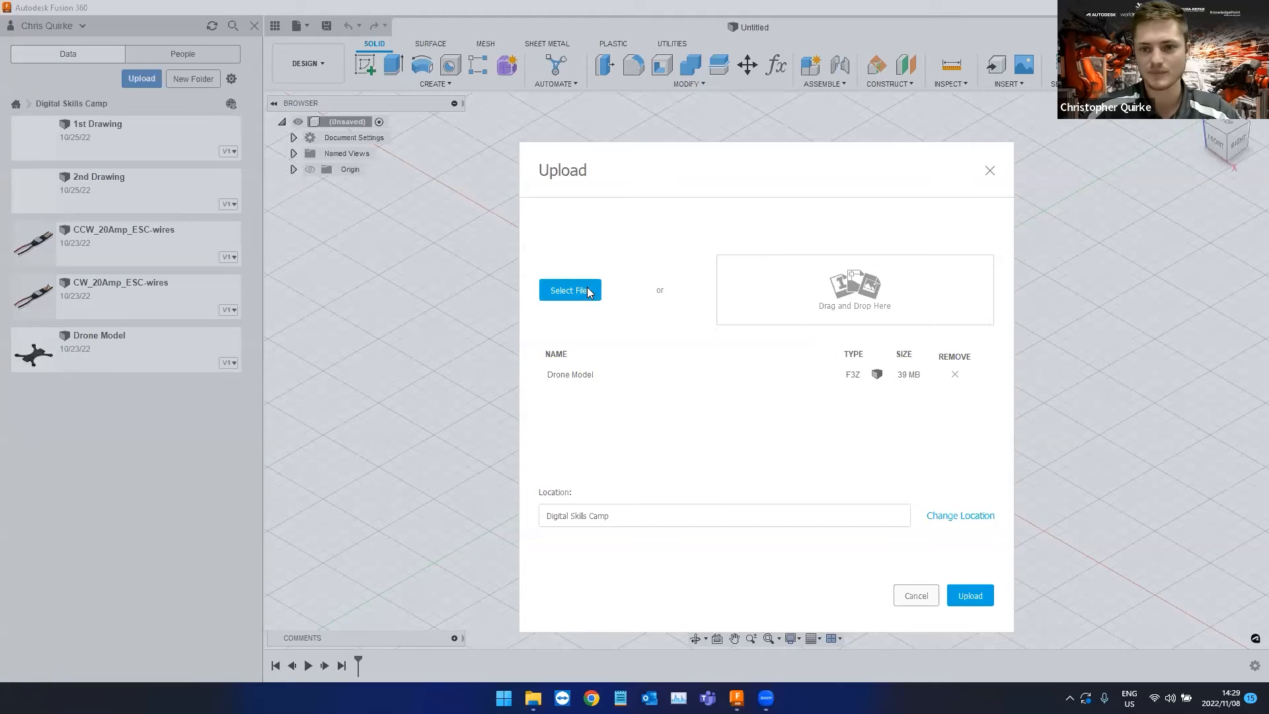
pyautogui.click(958, 586)
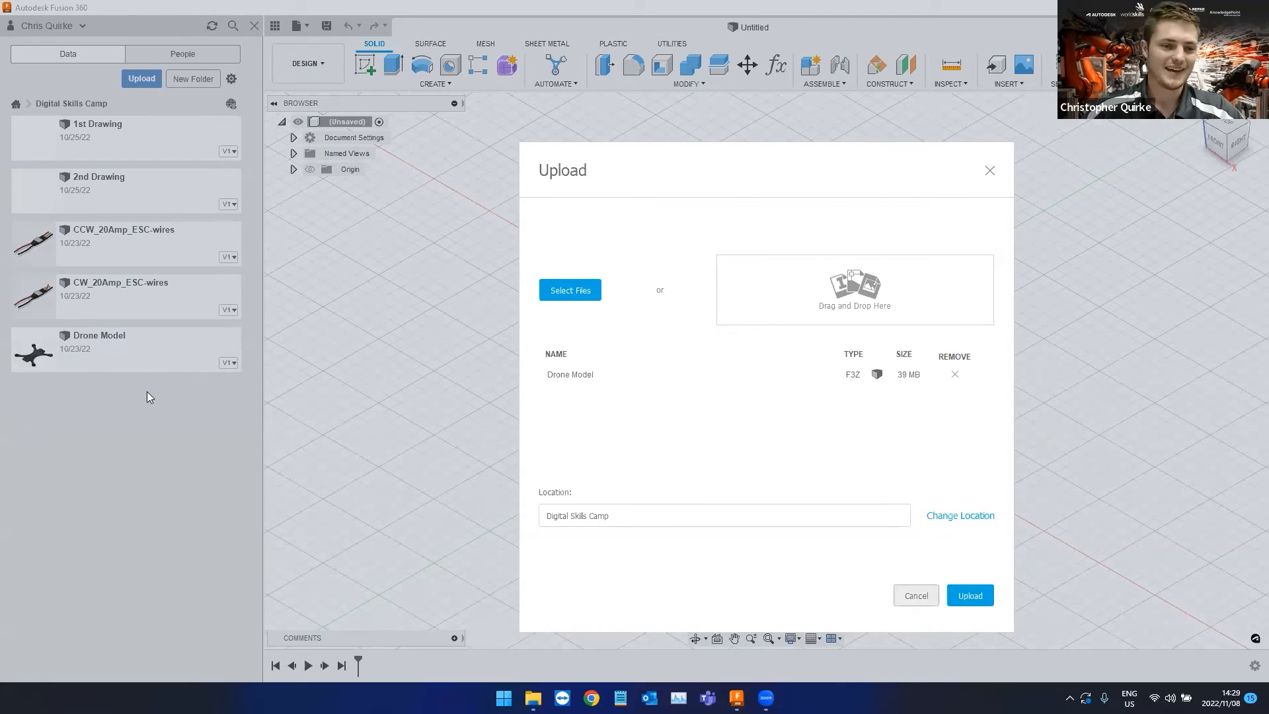
pyautogui.press('Escape')
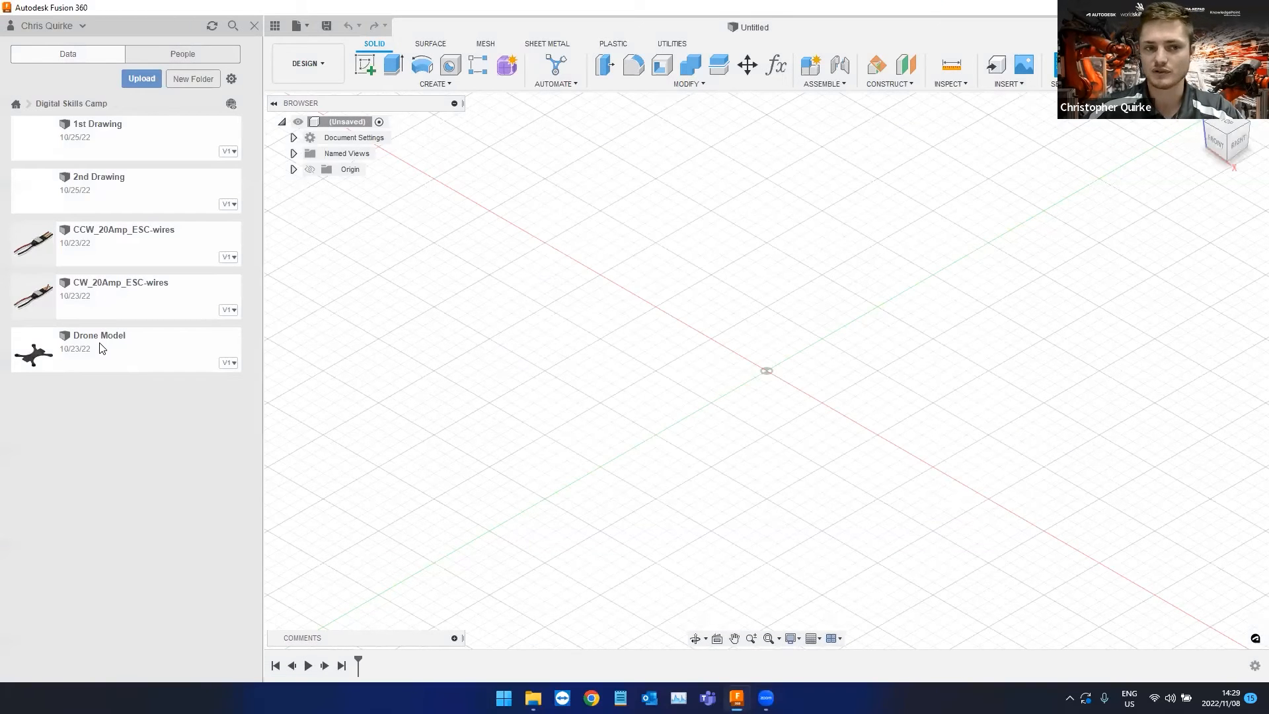
# Open the Drone Model design from the Digital Skills Camp project.
pyautogui.click(113, 349)
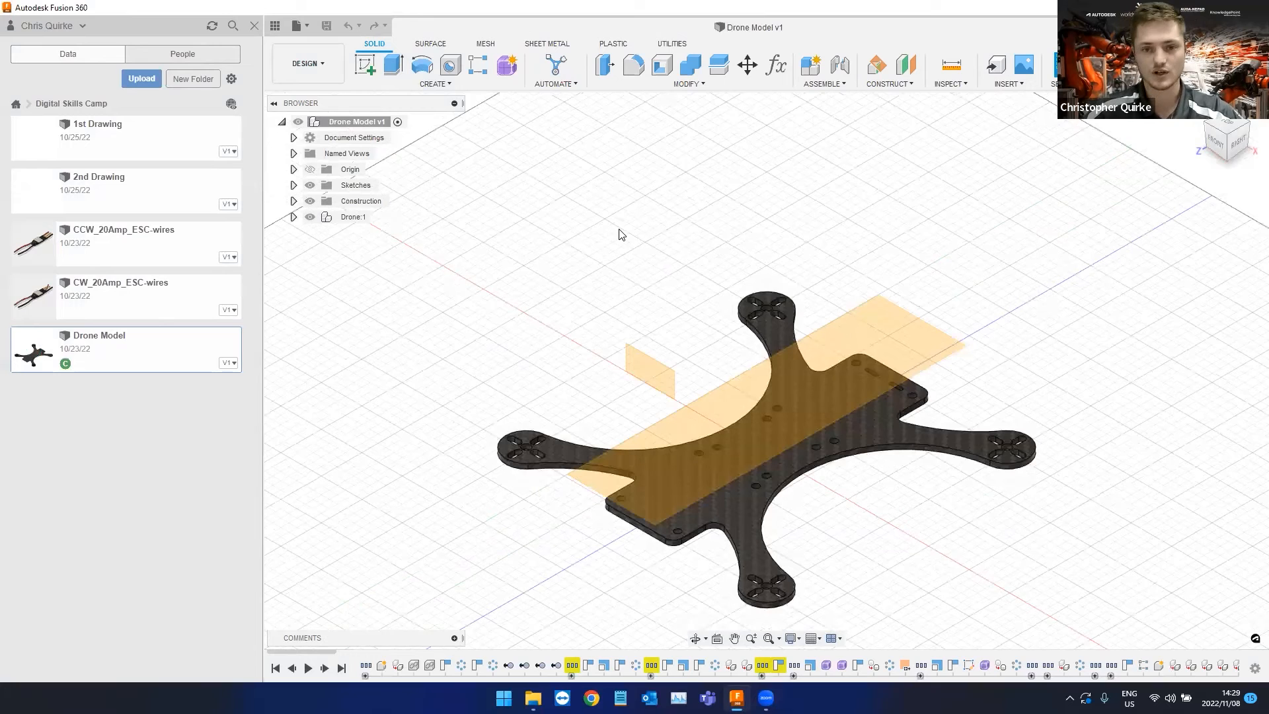
pyautogui.keyDown('shift'); pyautogui.moveTo(699, 248); pyautogui.dragTo(793, 299, button='middle'); pyautogui.keyUp('shift')
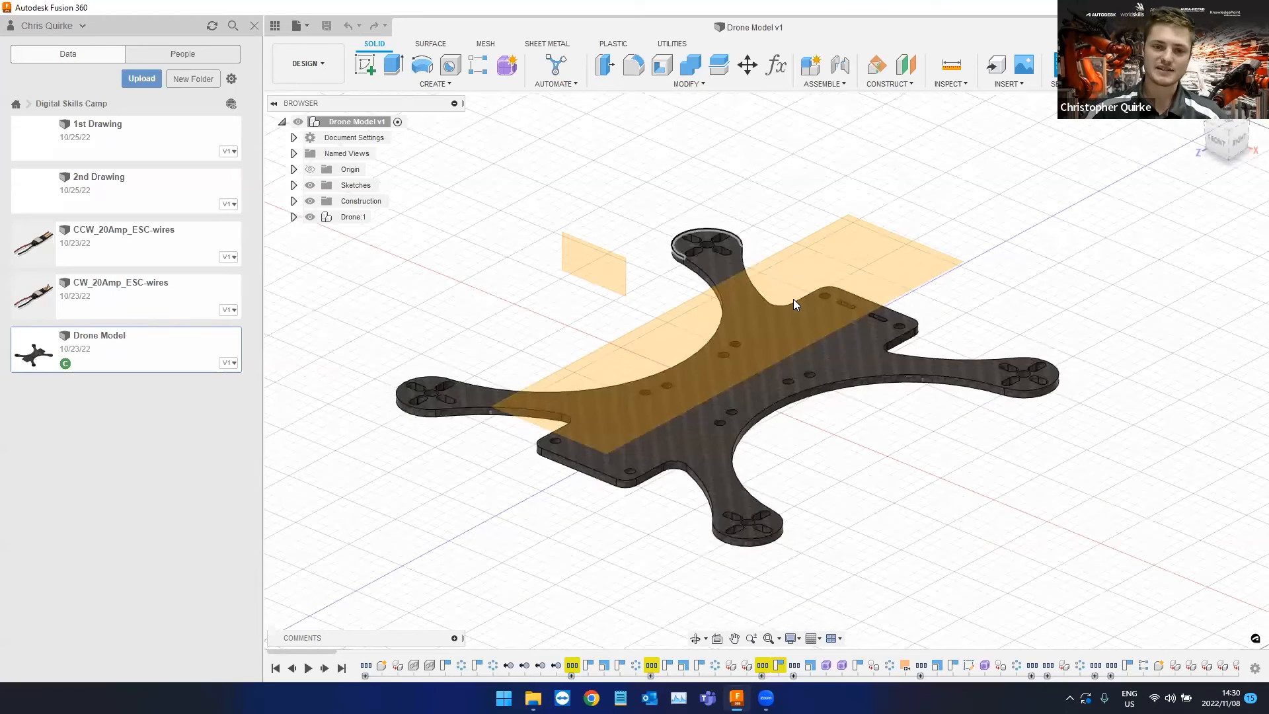
pyautogui.keyDown('shift'); pyautogui.moveTo(849, 407); pyautogui.dragTo(838, 400, button='middle'); pyautogui.keyUp('shift')
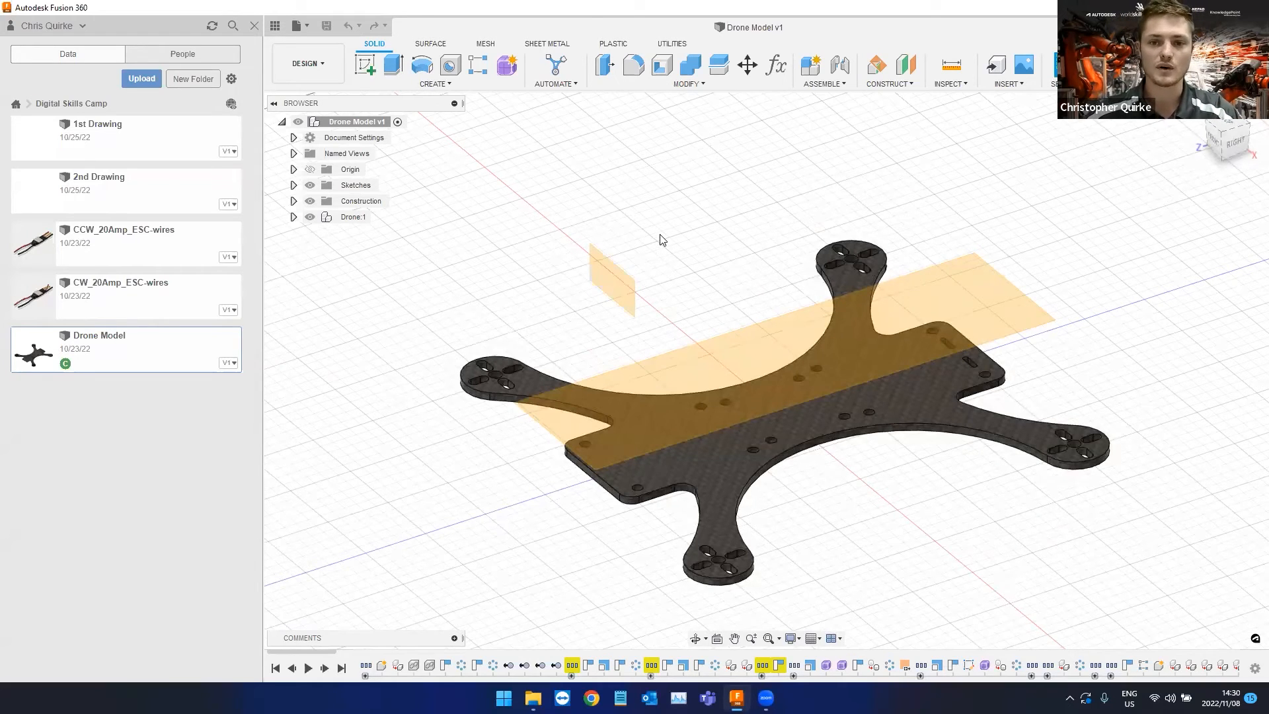
# Examine the drone frame and its construction planes from several angles and distances.
pyautogui.press('ctrl')
pyautogui.press('ctrl')
pyautogui.press('ctrl')
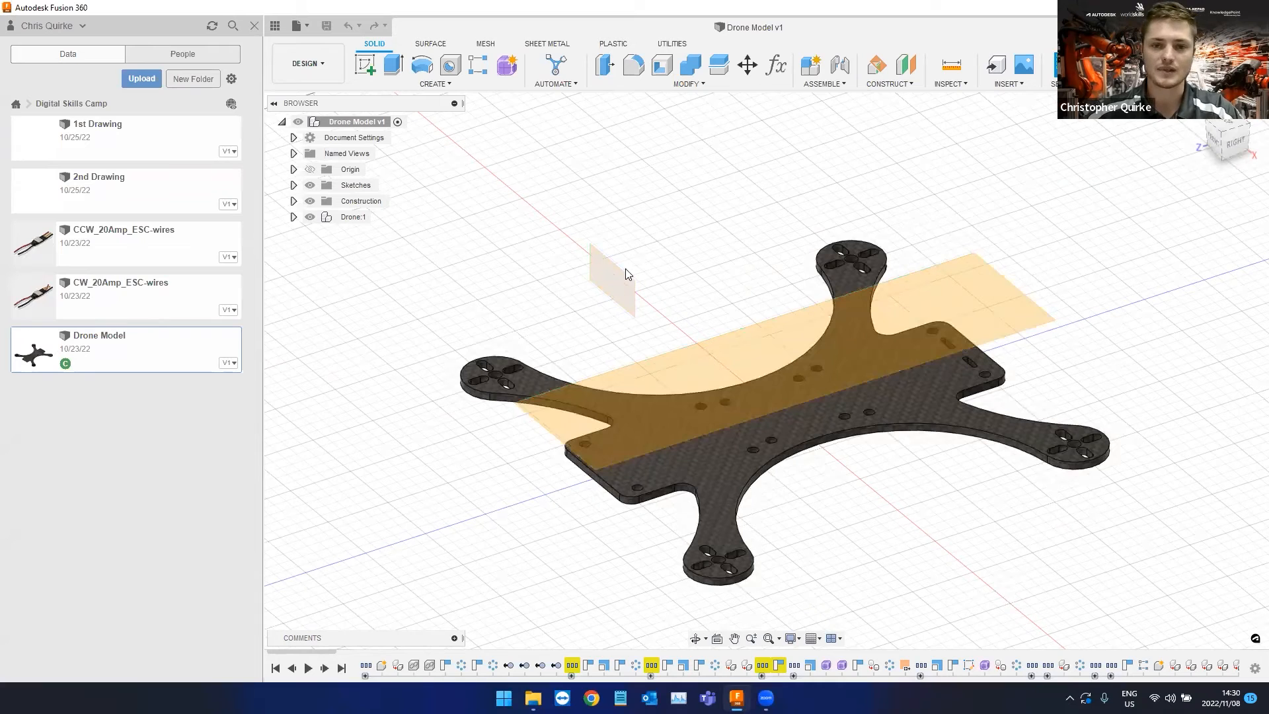
pyautogui.press('shift')
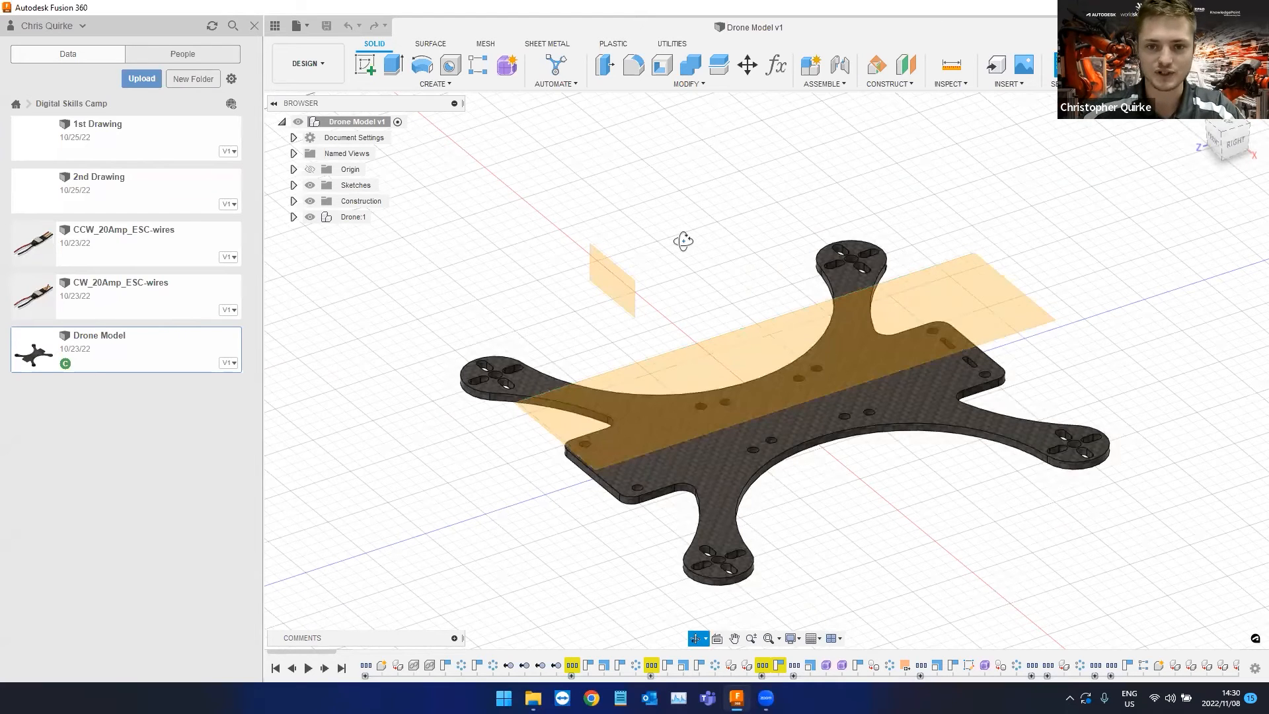
pyautogui.keyDown('shift'); pyautogui.moveTo(625, 229); pyautogui.dragTo(686, 249, button='middle'); pyautogui.keyUp('shift')
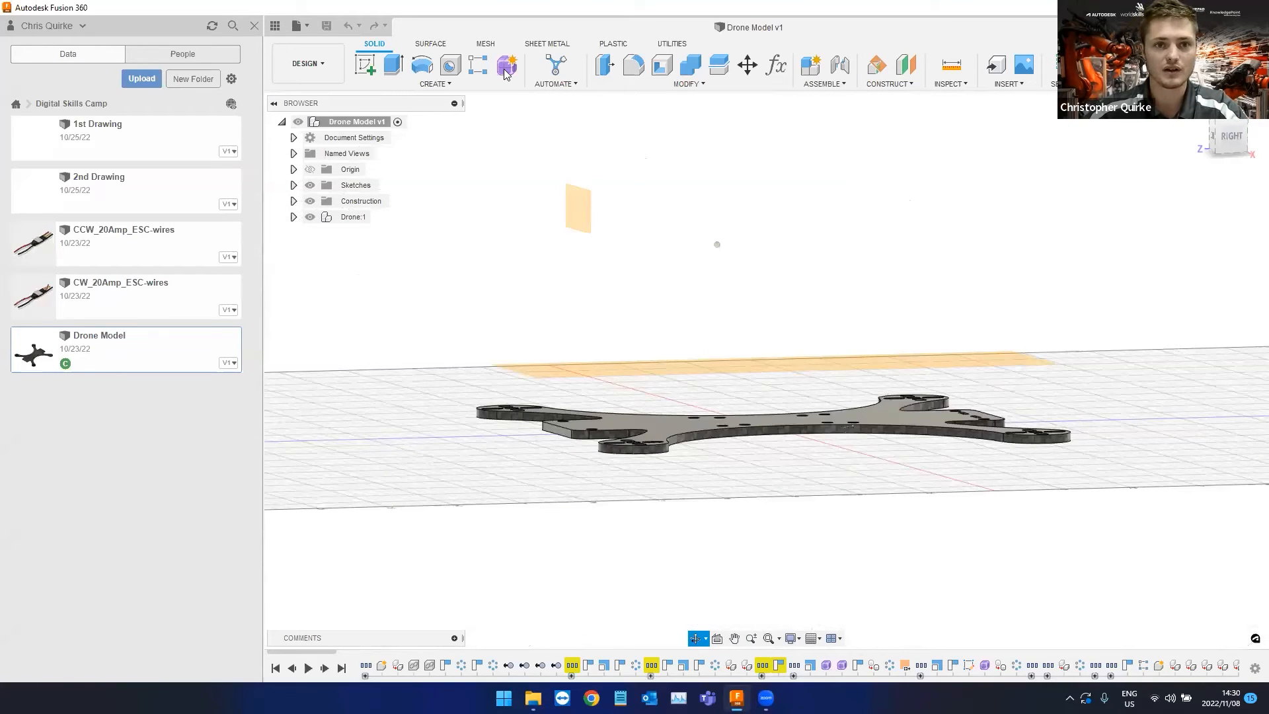
pyautogui.moveTo(529, 266)
pyautogui.keyDown('shift'); pyautogui.mouseDown(button='middle')
pyautogui.moveTo(595, 246)
pyautogui.moveTo(526, 258)
pyautogui.mouseUp(button='middle'); pyautogui.keyUp('shift')
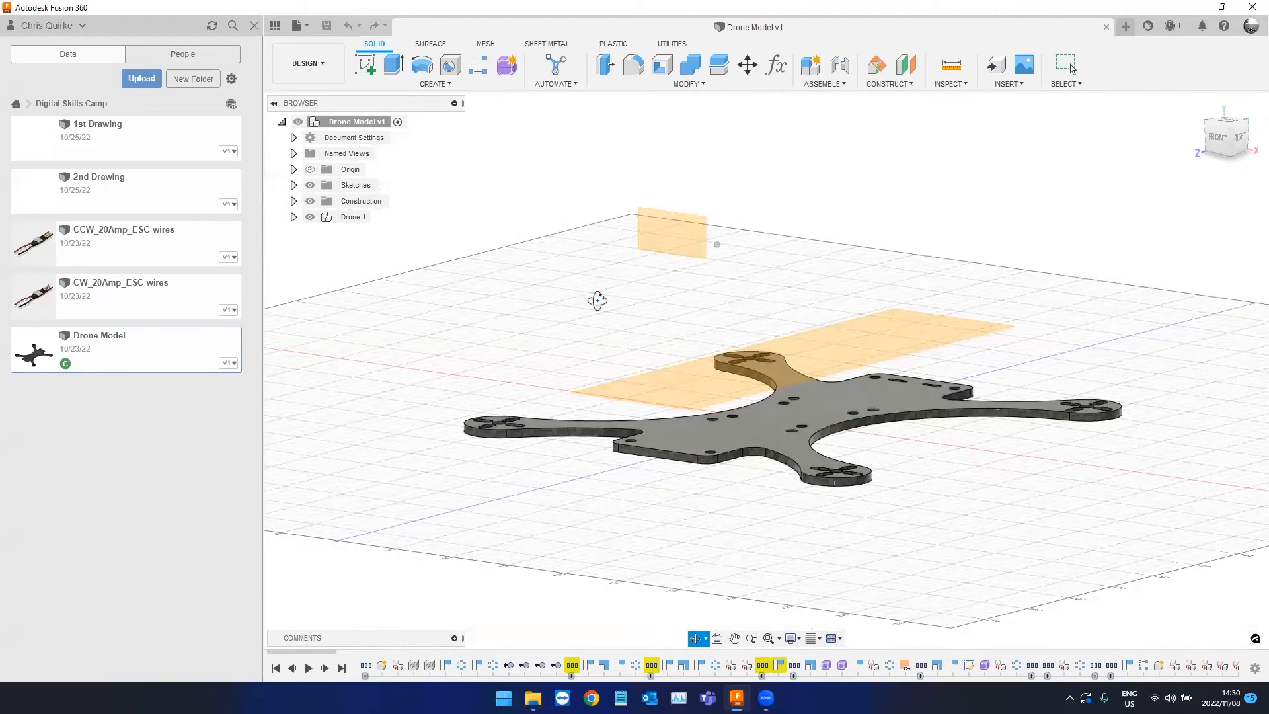
pyautogui.keyDown('shift'); pyautogui.moveTo(594, 300); pyautogui.dragTo(641, 338, button='middle'); pyautogui.keyUp('shift')
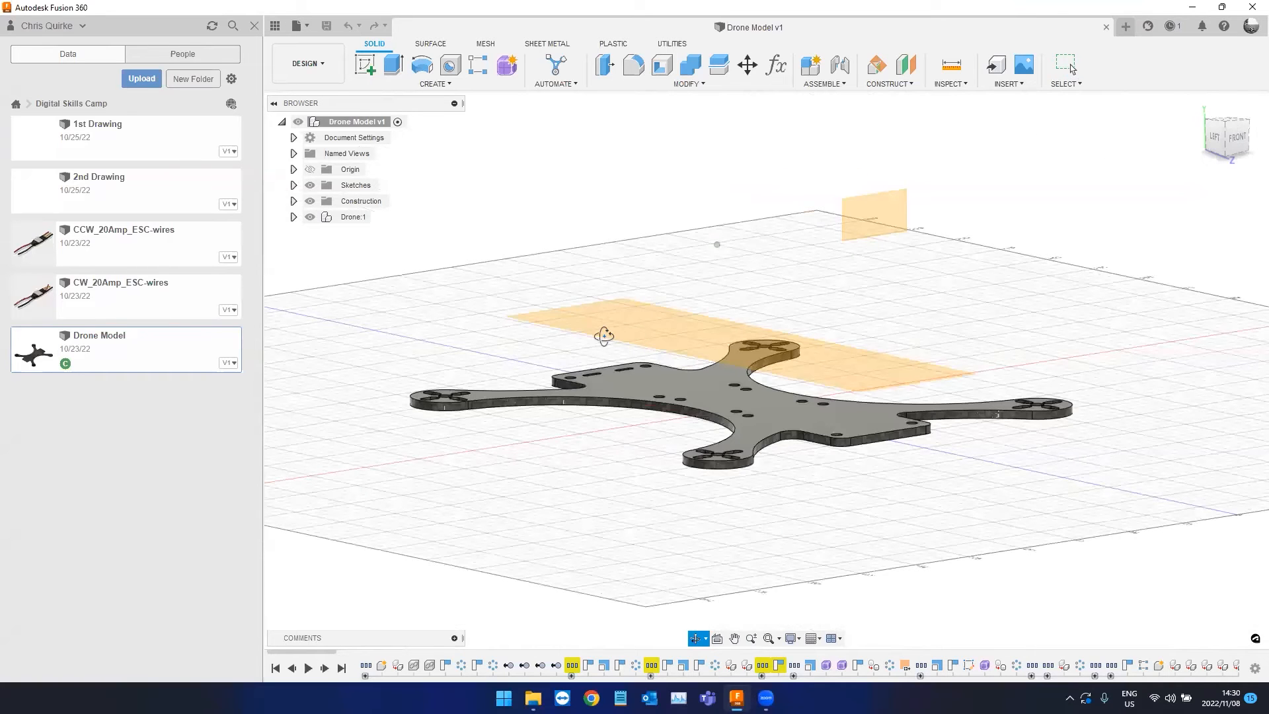
pyautogui.keyDown('shift'); pyautogui.moveTo(570, 294); pyautogui.dragTo(578, 321, button='middle'); pyautogui.keyUp('shift')
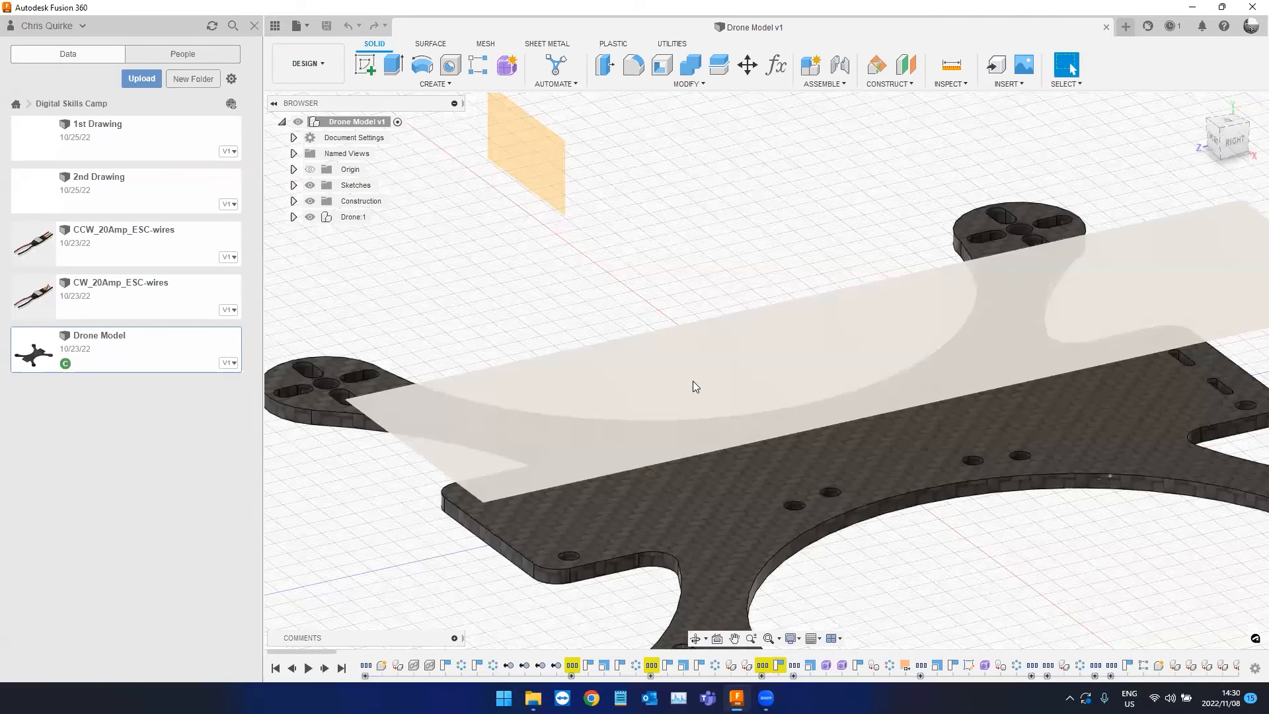
pyautogui.scroll(-5, 692, 381)
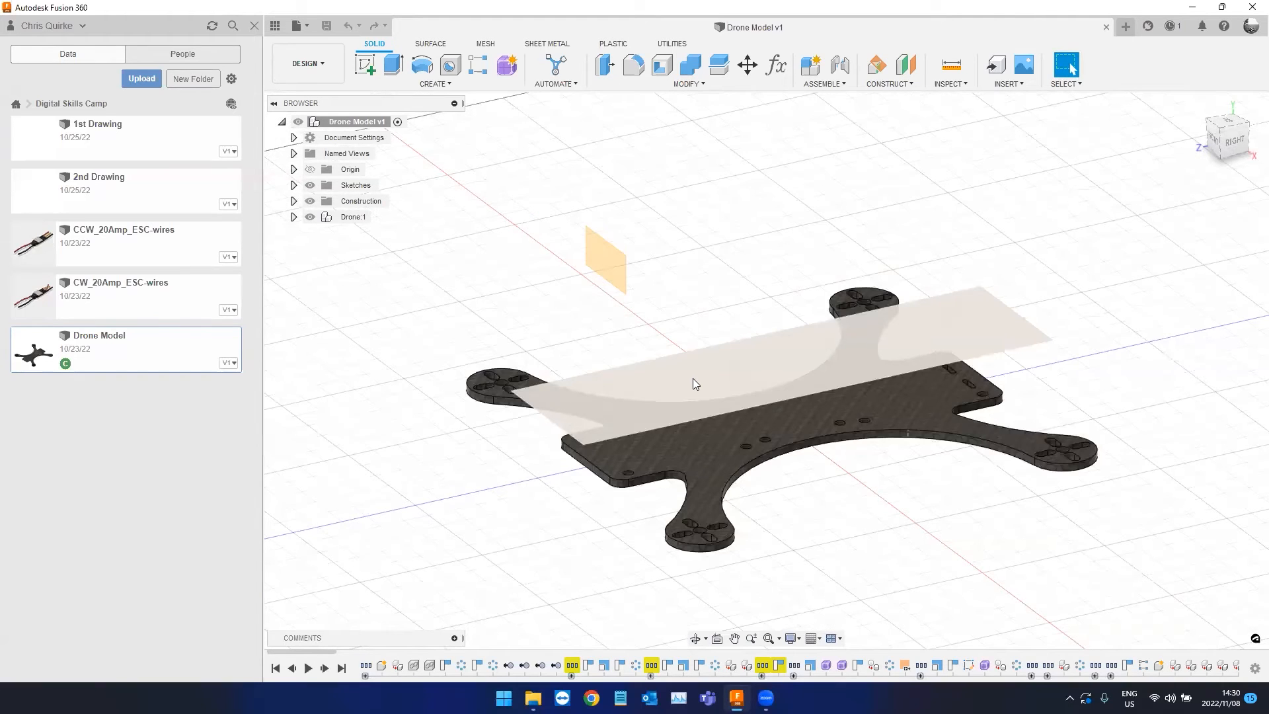
pyautogui.keyDown('shift'); pyautogui.moveTo(582, 313); pyautogui.dragTo(630, 304, button='middle'); pyautogui.keyUp('shift')
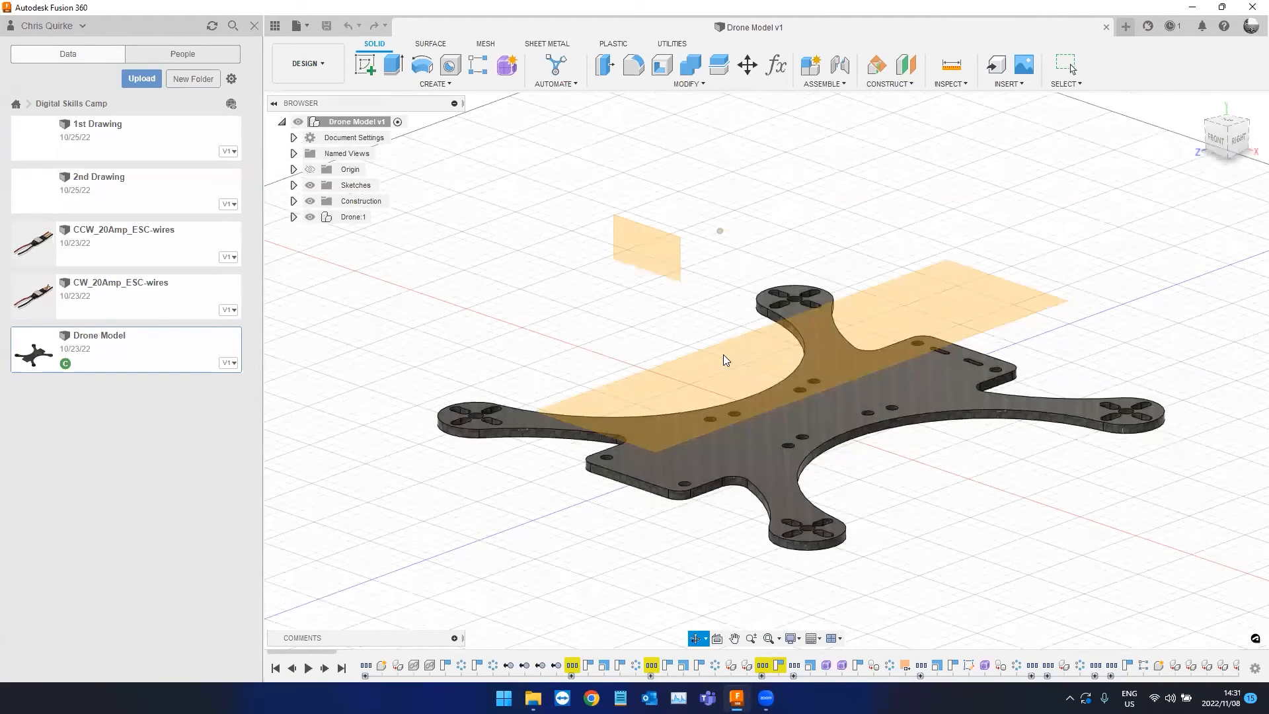
pyautogui.keyDown('shift'); pyautogui.moveTo(722, 355); pyautogui.dragTo(709, 362, button='middle'); pyautogui.keyUp('shift')
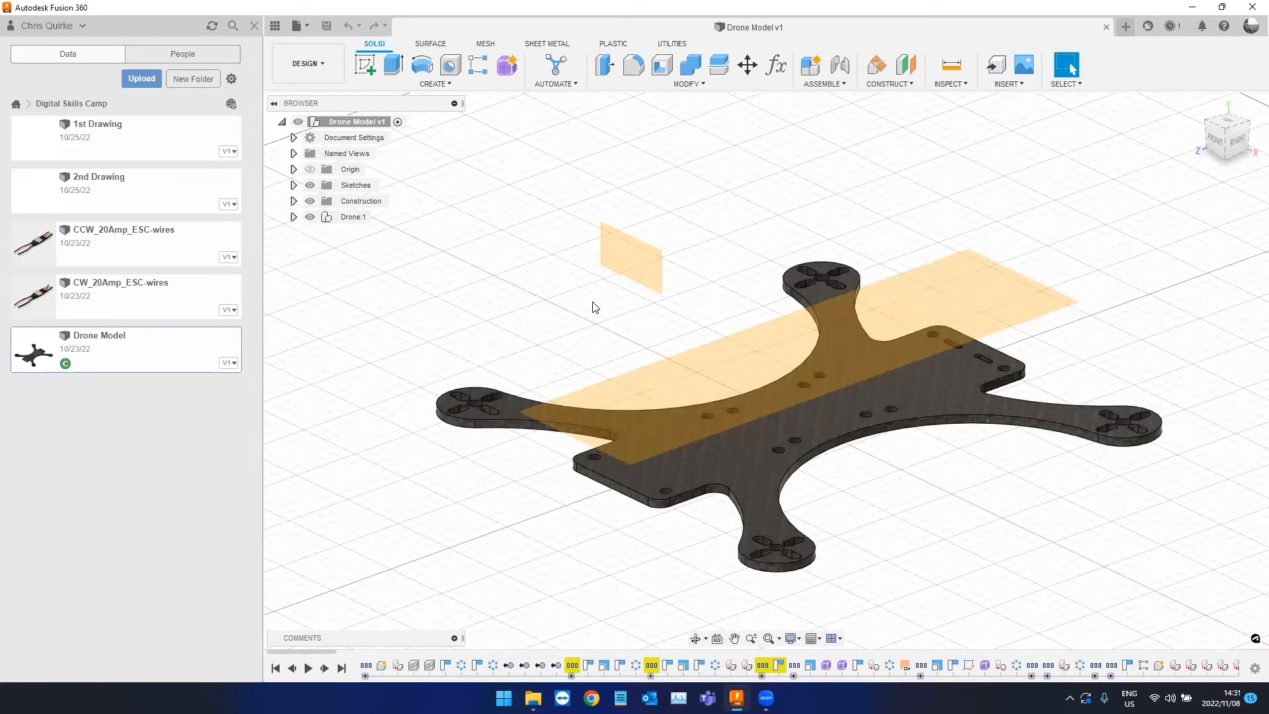
pyautogui.click(365, 66)
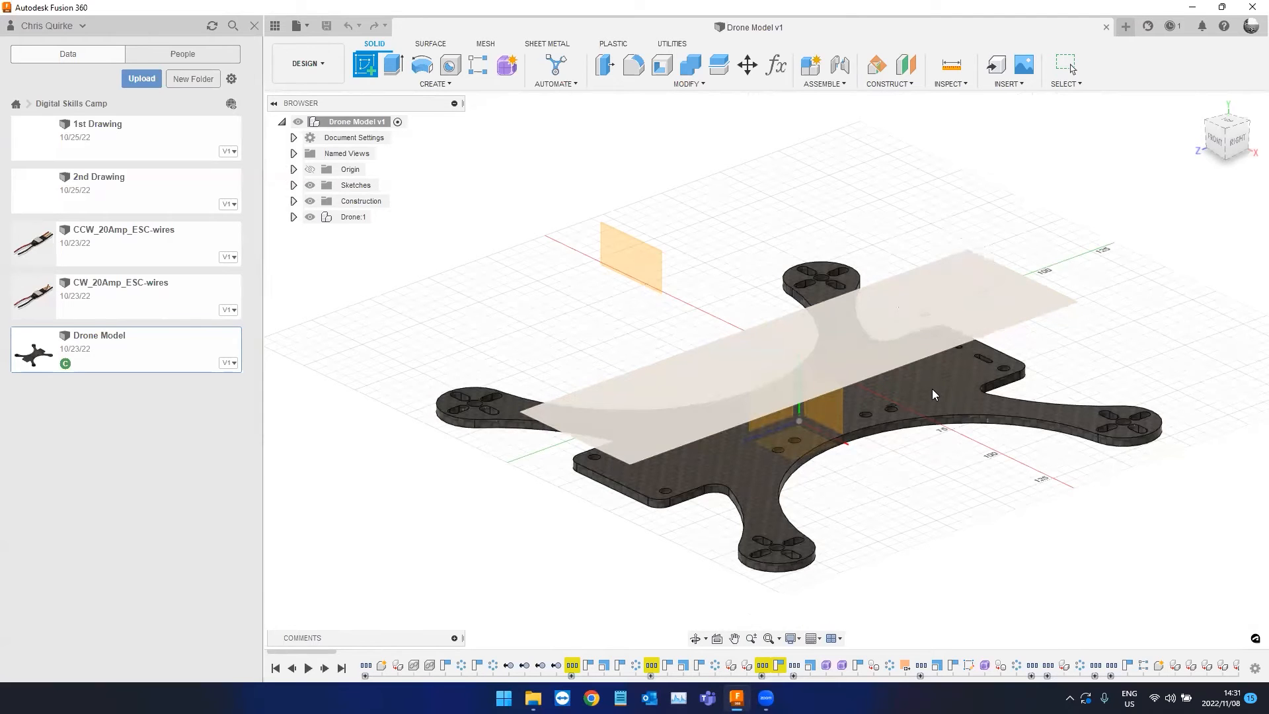
pyautogui.keyDown('shift'); pyautogui.moveTo(793, 299); pyautogui.dragTo(985, 295, button='middle'); pyautogui.keyUp('shift')
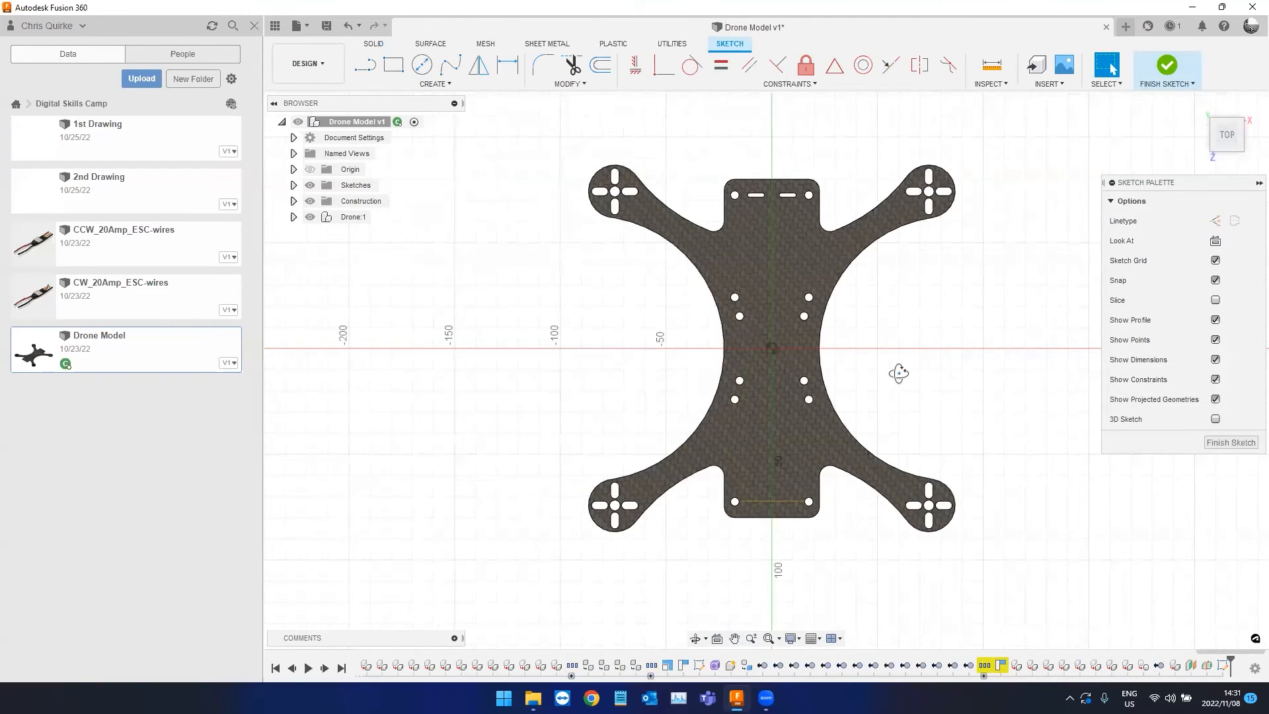
pyautogui.moveTo(848, 308)
pyautogui.keyDown('shift'); pyautogui.mouseDown(button='middle')
pyautogui.moveTo(799, 275)
pyautogui.moveTo(708, 269)
pyautogui.mouseUp(button='middle'); pyautogui.keyUp('shift')
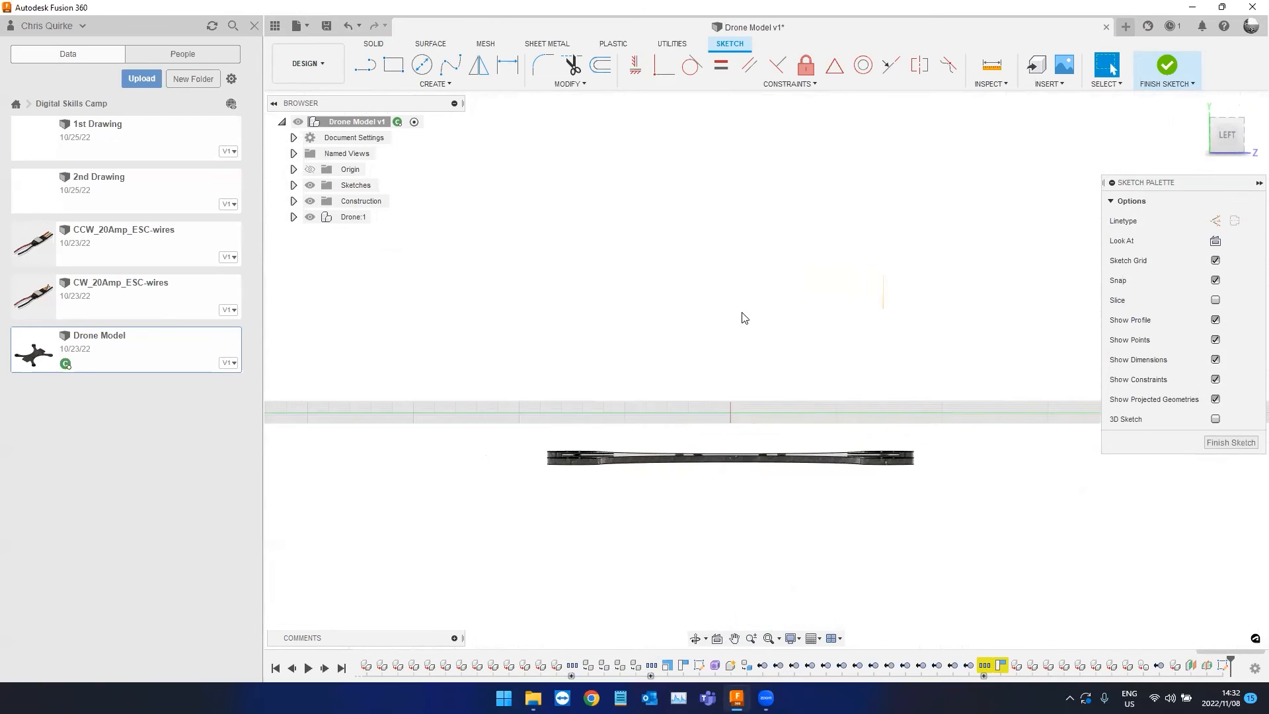
pyautogui.keyDown('shift'); pyautogui.moveTo(710, 317); pyautogui.dragTo(696, 317, button='middle'); pyautogui.keyUp('shift')
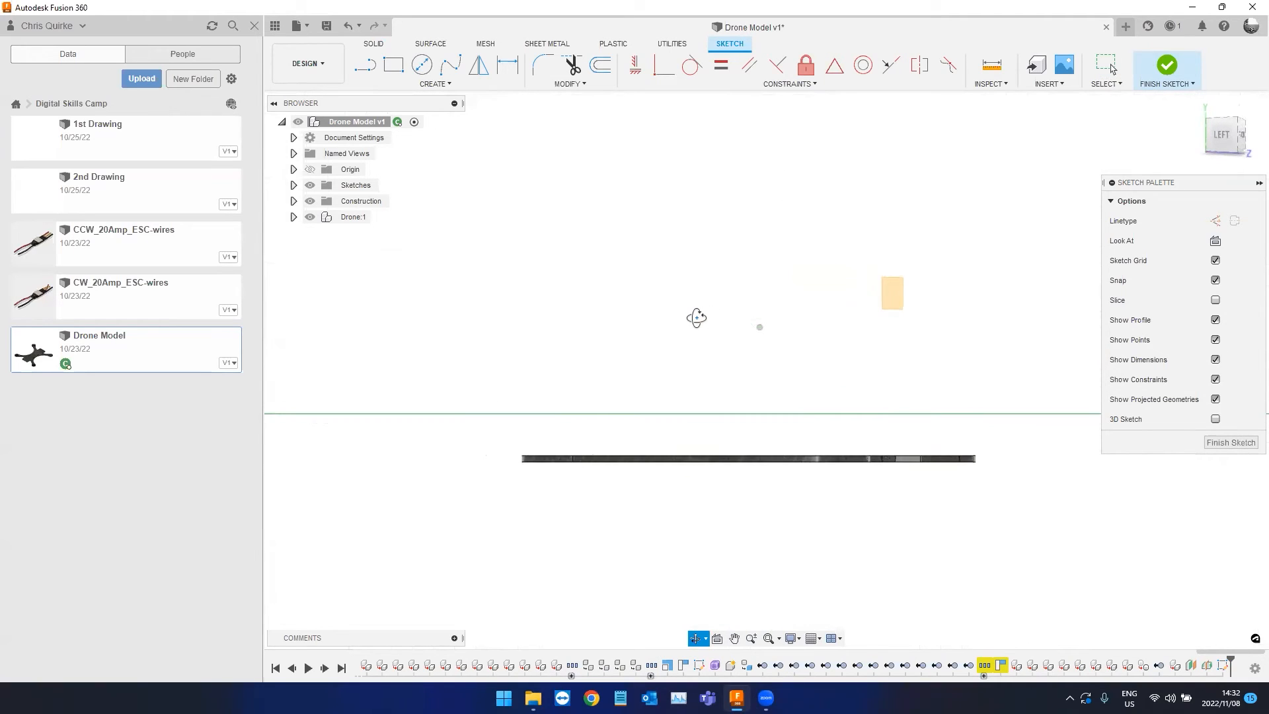
pyautogui.press('ctrl')
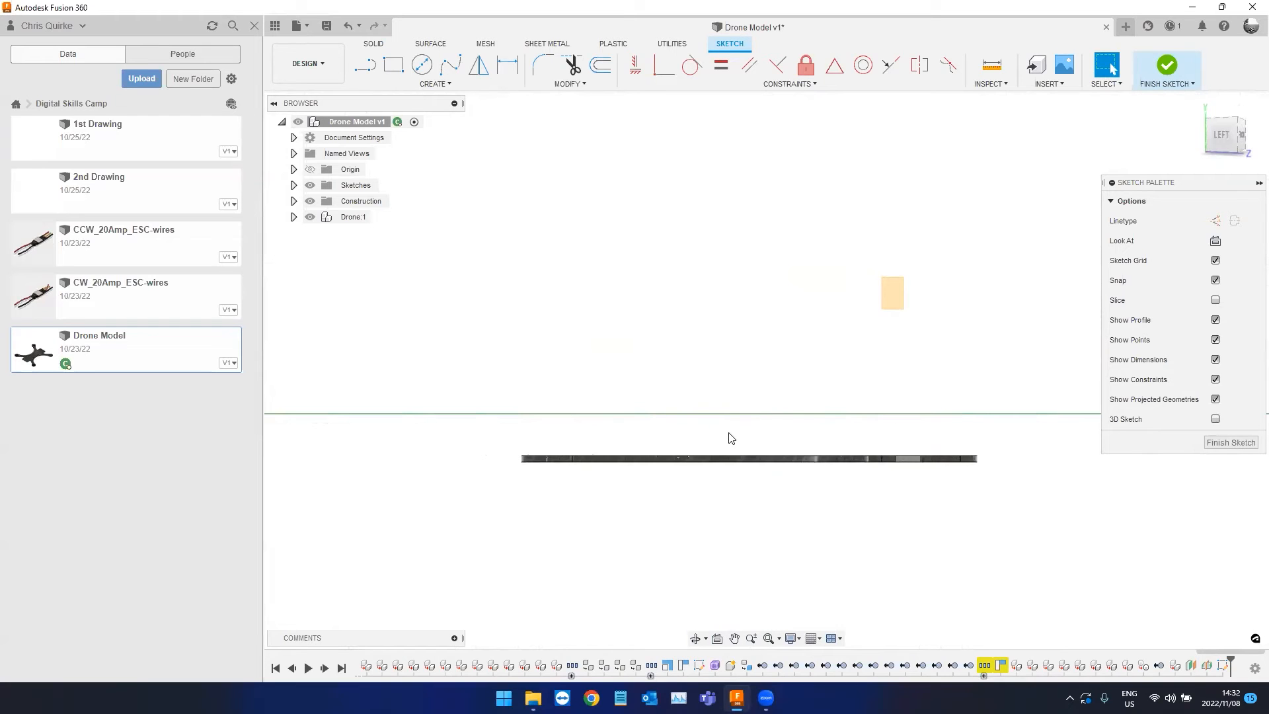
pyautogui.keyDown('shift'); pyautogui.moveTo(743, 362); pyautogui.dragTo(653, 427, button='middle'); pyautogui.keyUp('shift')
pyautogui.click(1224, 123)
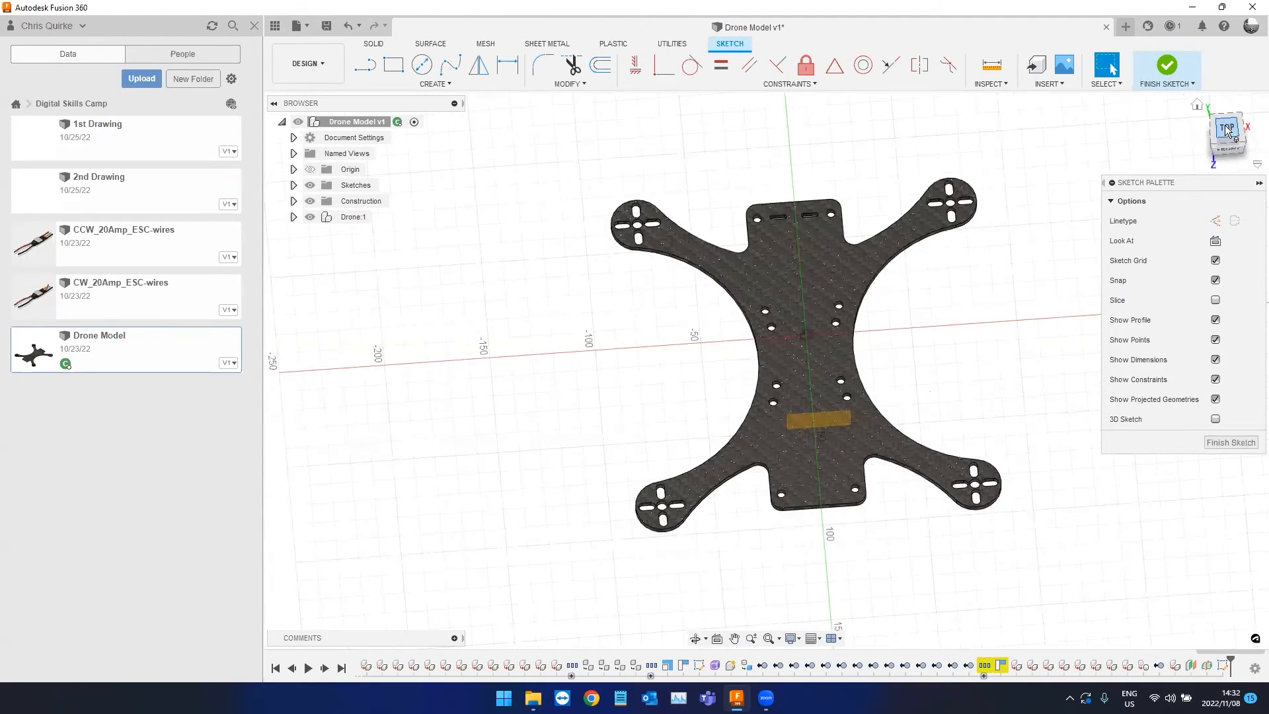
pyautogui.click(1226, 128)
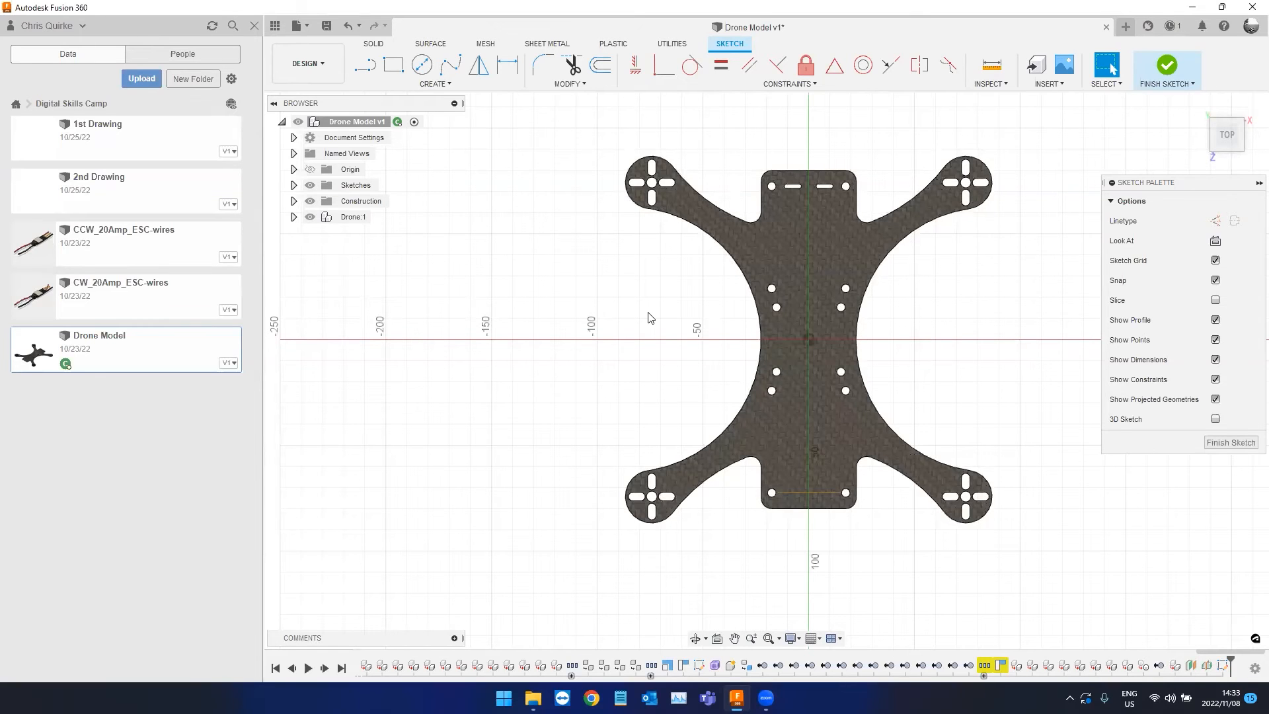
pyautogui.hotkey('ctrl', 'z')
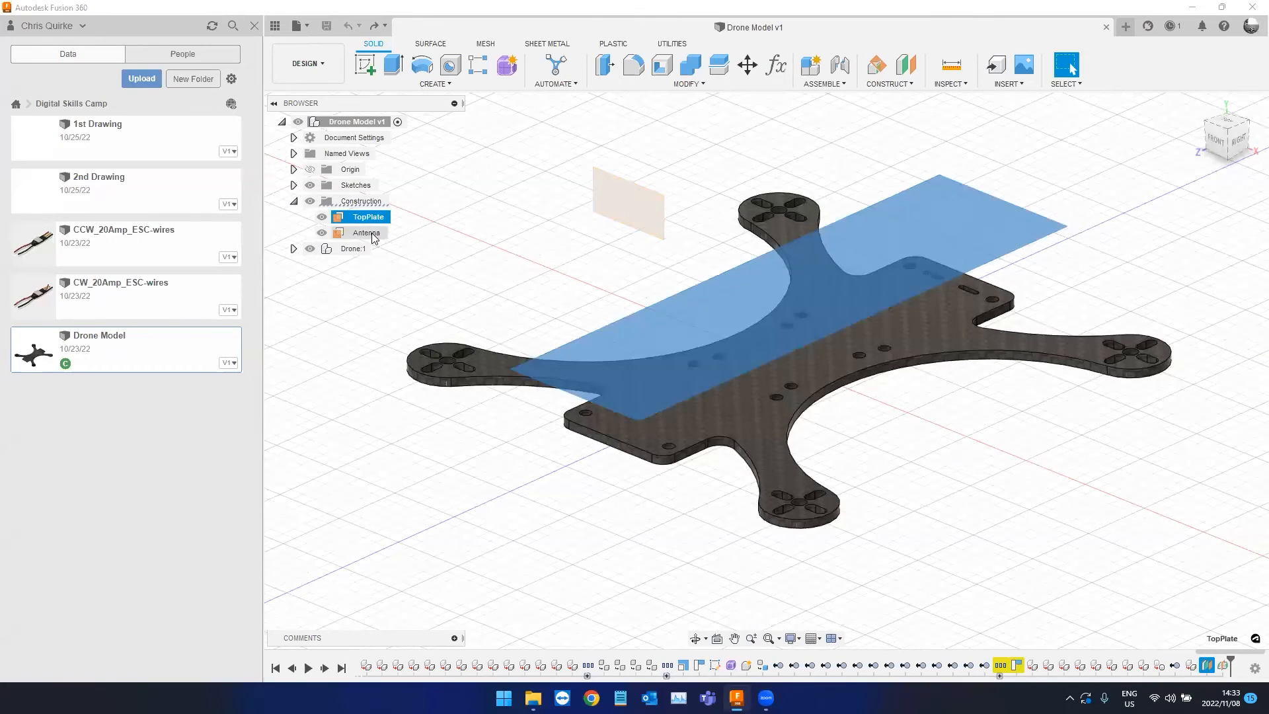
# Create an offset construction plane at -40 mm from the drone frame's top face.
pyautogui.click(372, 234)
pyautogui.click(548, 240)
pyautogui.moveTo(548, 240)
pyautogui.mouseDown(button='middle')
pyautogui.moveTo(567, 233)
pyautogui.moveTo(547, 247)
pyautogui.mouseUp(button='middle')
pyautogui.click(906, 64)
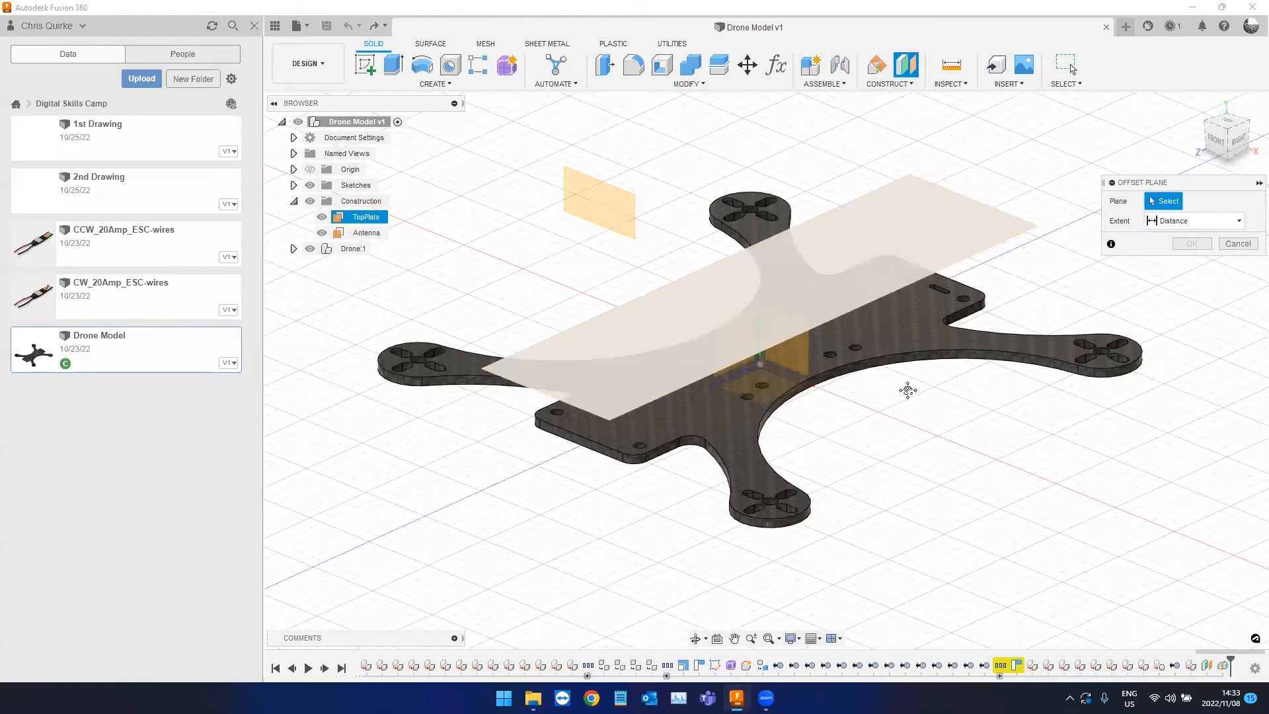
pyautogui.click(976, 336)
pyautogui.scroll(-1, 956, 382)
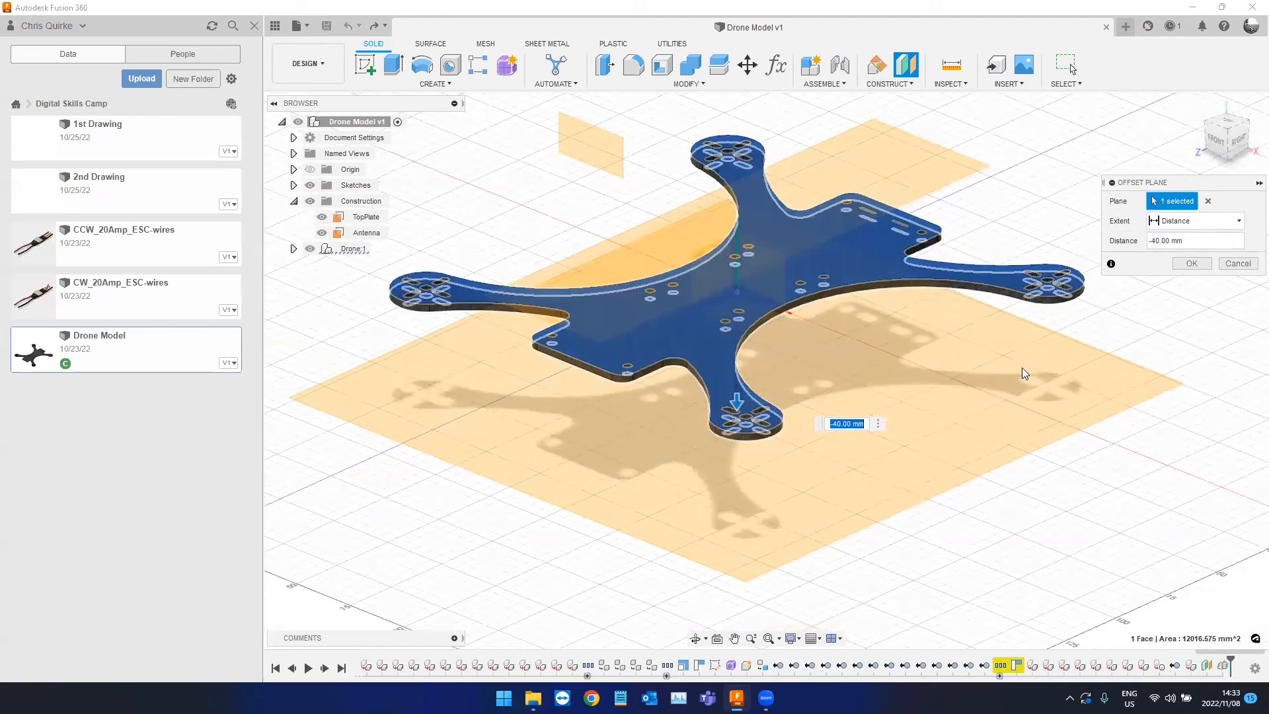
pyautogui.press('Return')
pyautogui.keyDown('shift'); pyautogui.moveTo(1018, 522); pyautogui.dragTo(835, 488, button='middle'); pyautogui.keyUp('shift')
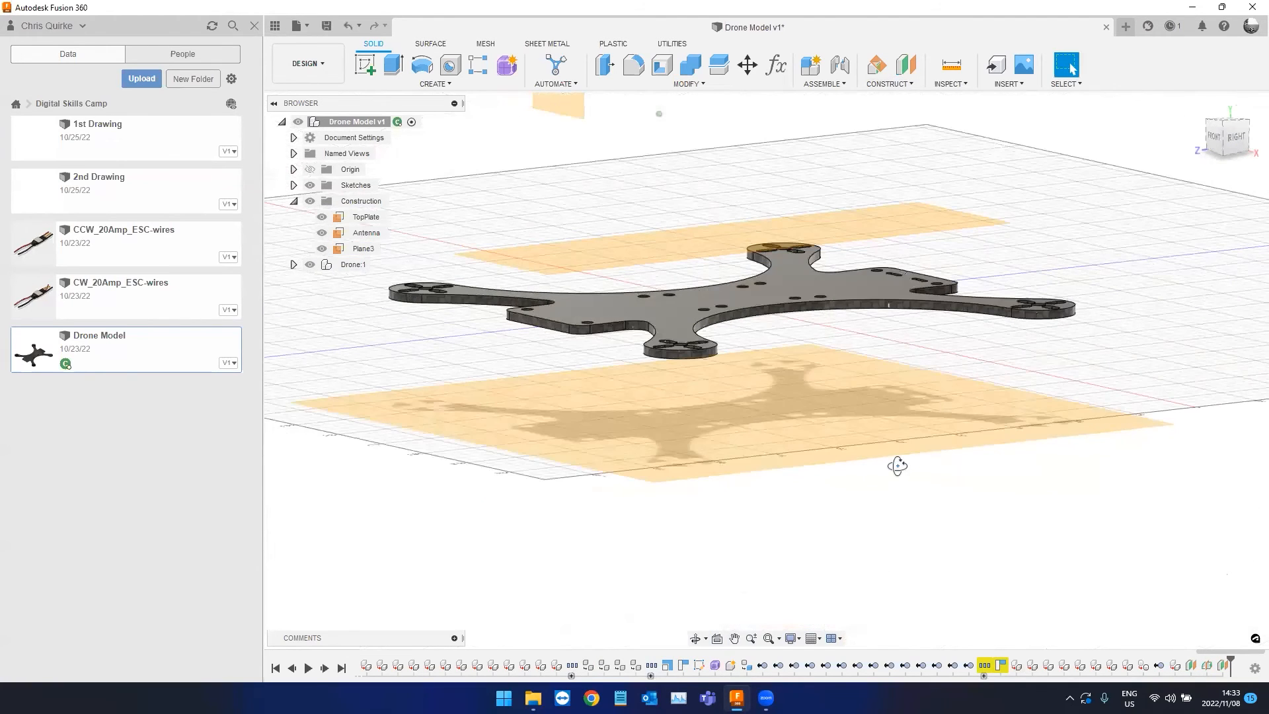
# Toggle the TopPlate and Antenna planes off and back on, and delete the new offset plane.
pyautogui.click(360, 250)
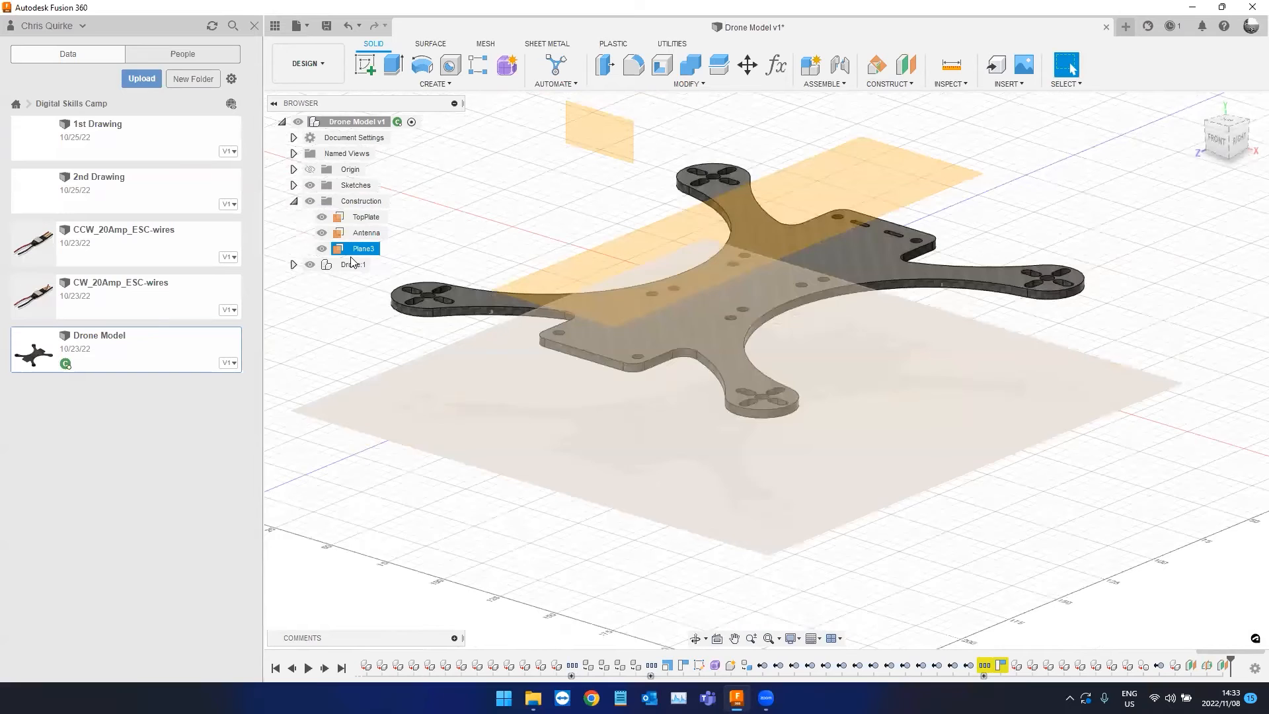
pyautogui.click(362, 252)
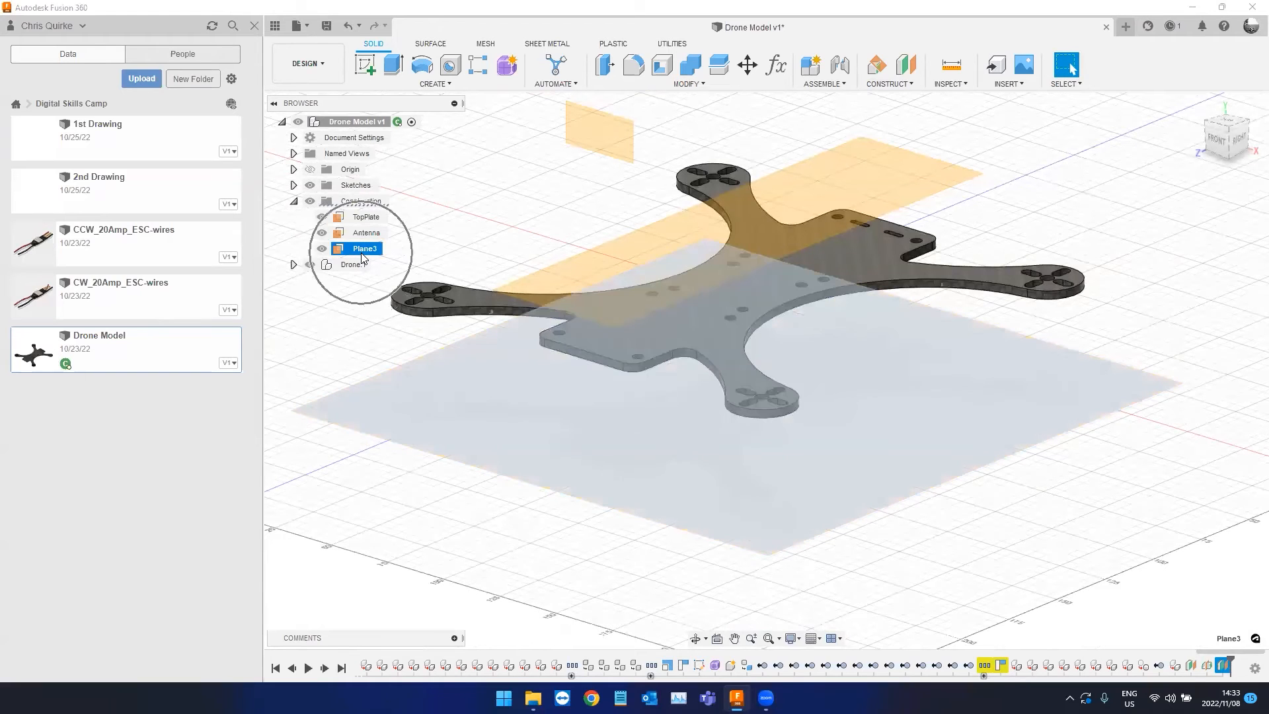
pyautogui.click(323, 234)
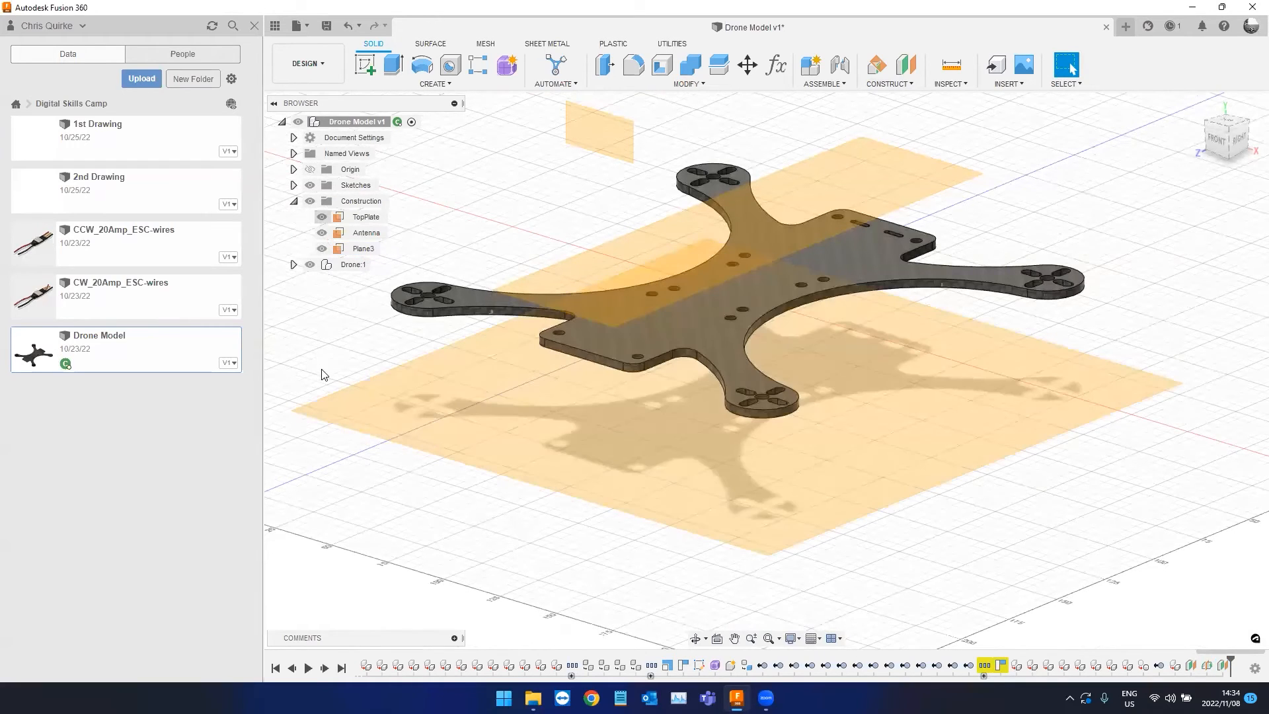
pyautogui.click(321, 233)
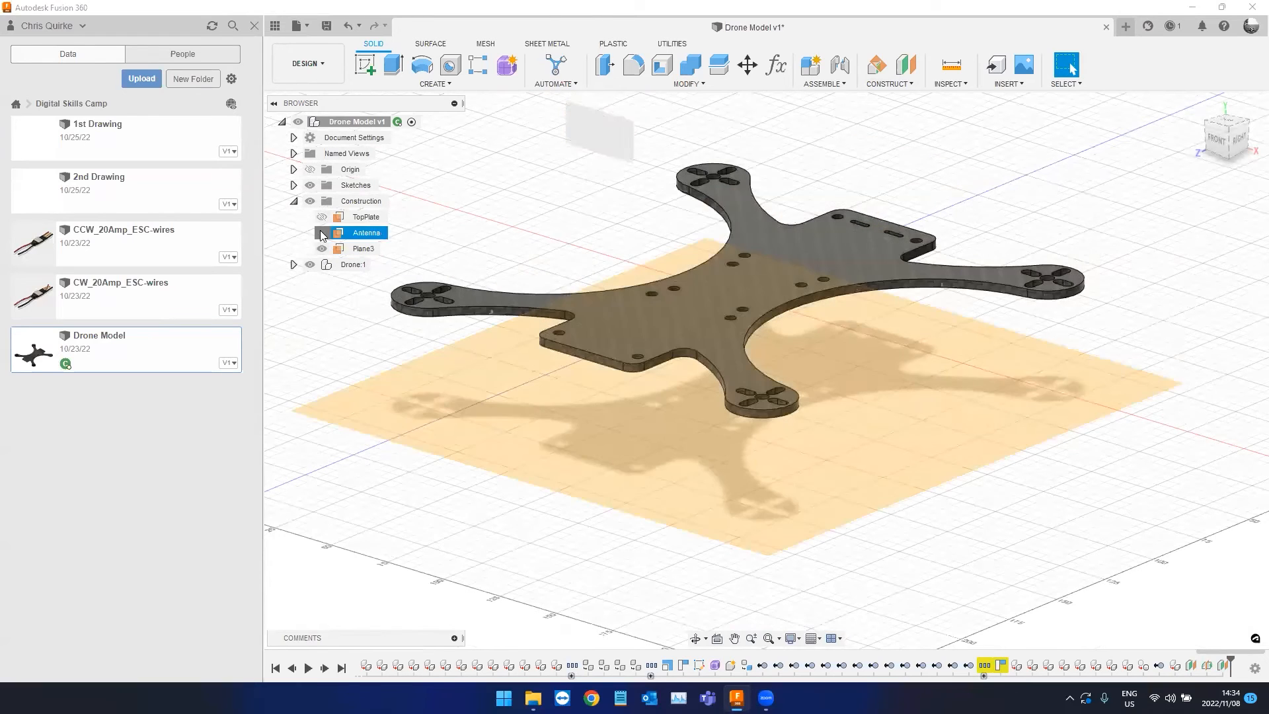
pyautogui.click(322, 216)
pyautogui.rightClick(363, 249)
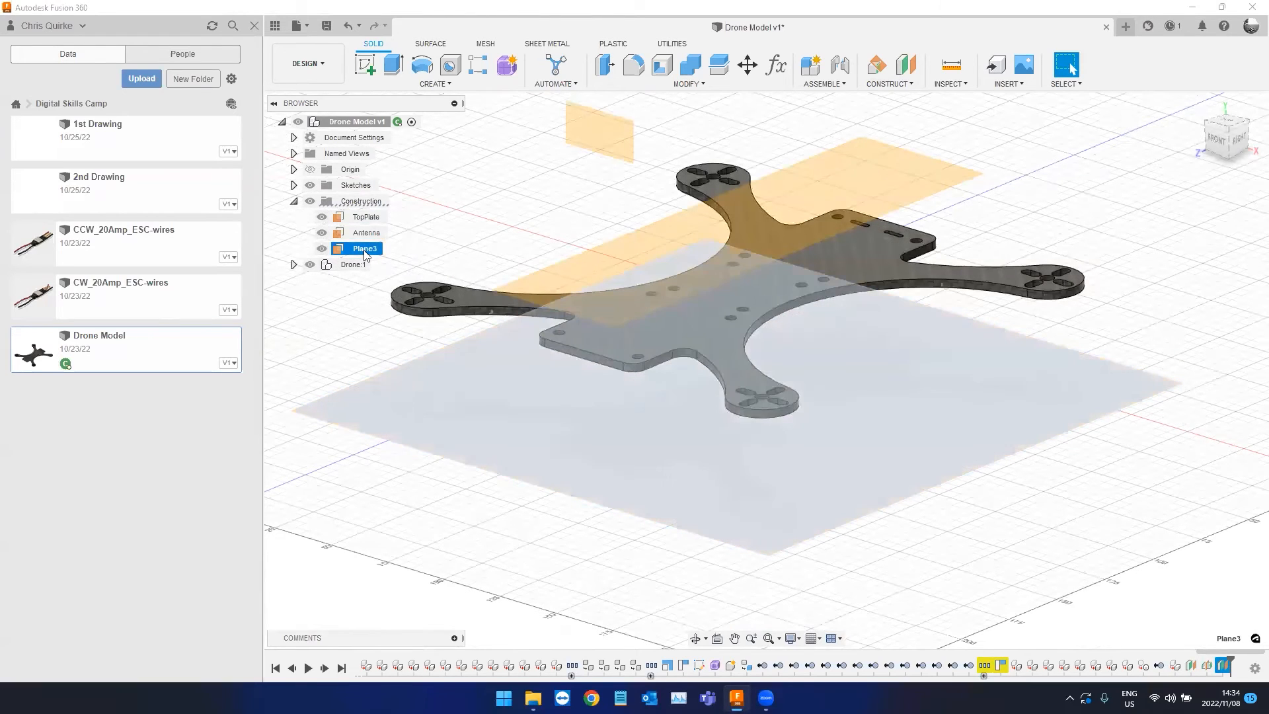
pyautogui.click(393, 324)
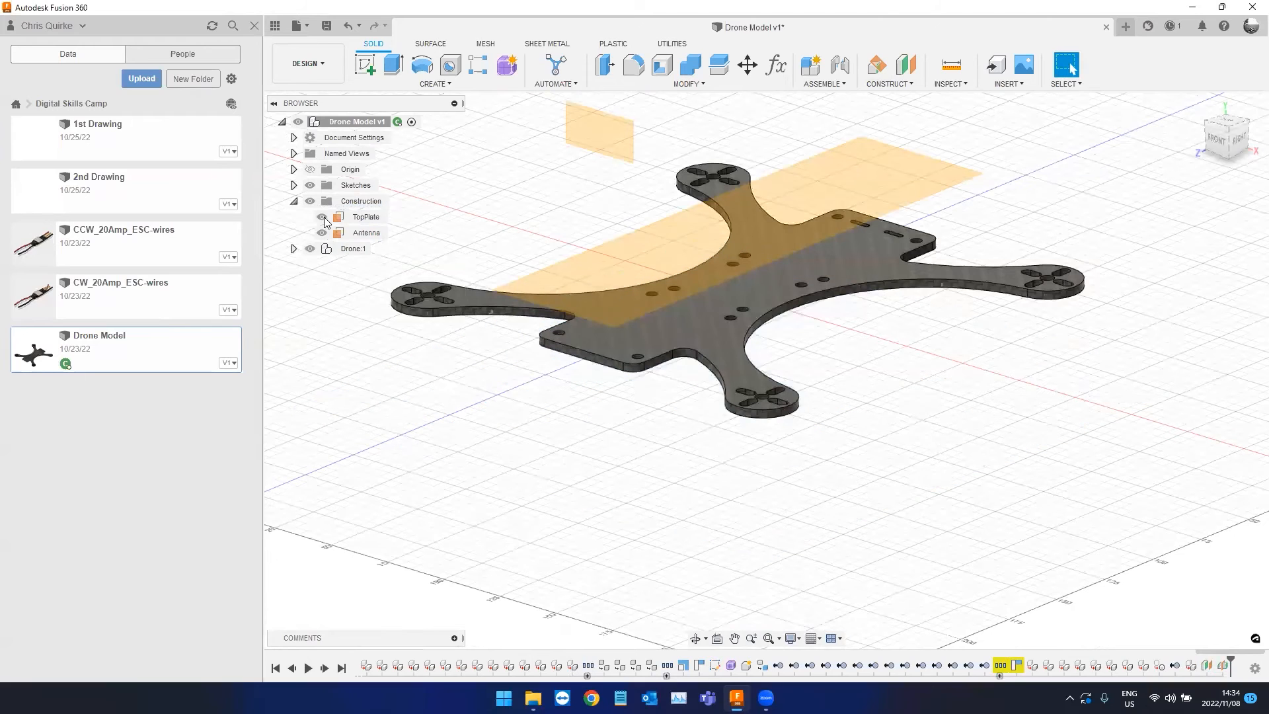
# Hide the TopPlate construction plane and create a new sketch on it.
pyautogui.moveTo(521, 192); pyautogui.dragTo(523, 200, button='middle')
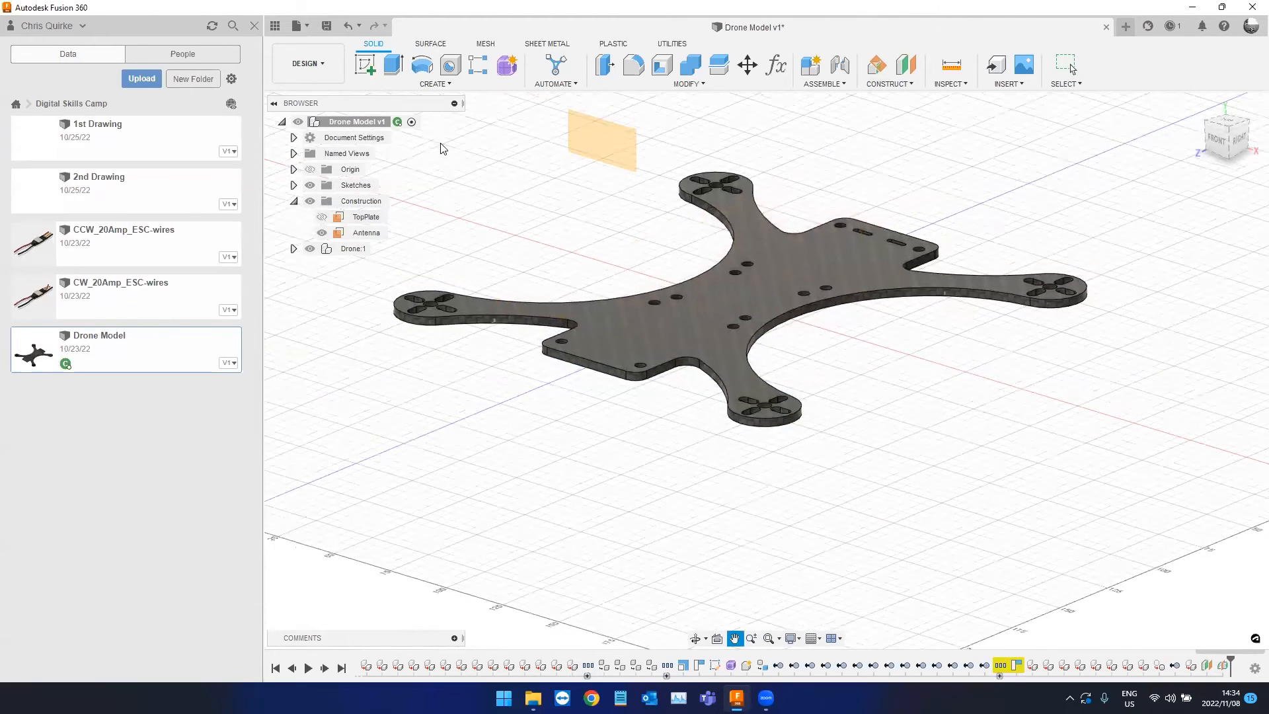
pyautogui.moveTo(444, 150); pyautogui.dragTo(448, 222, button='middle')
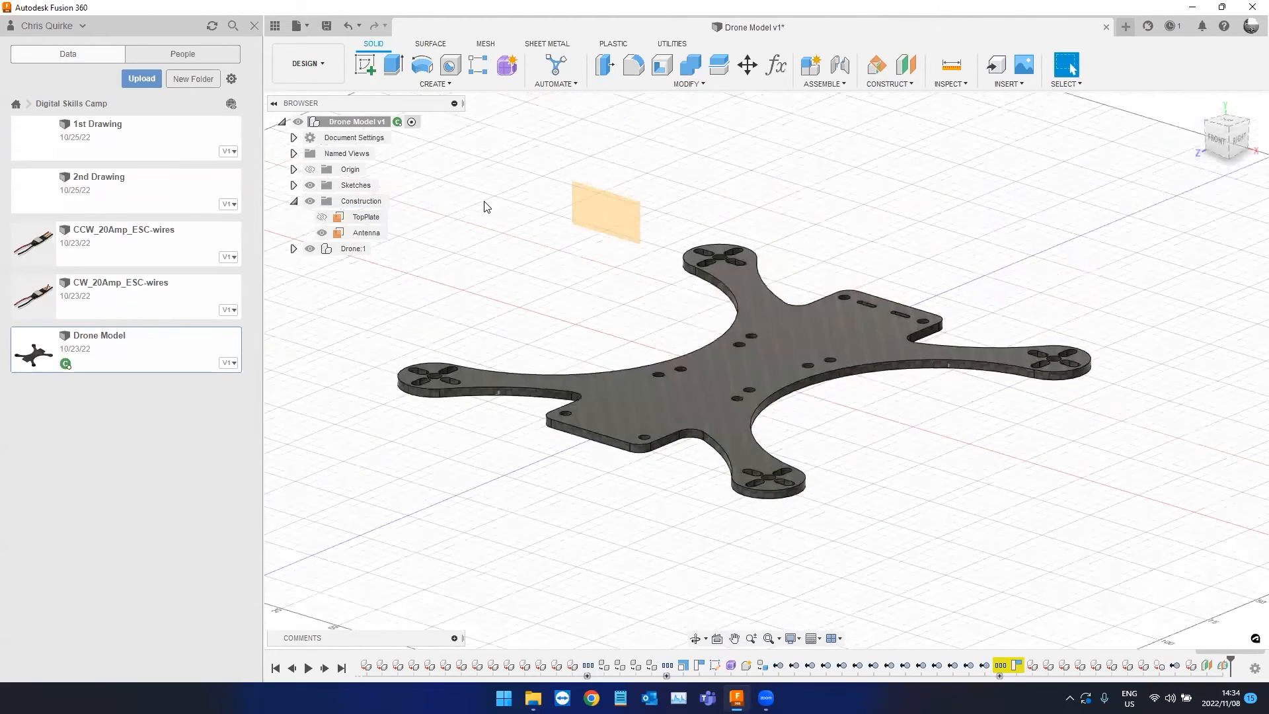
pyautogui.click(374, 218)
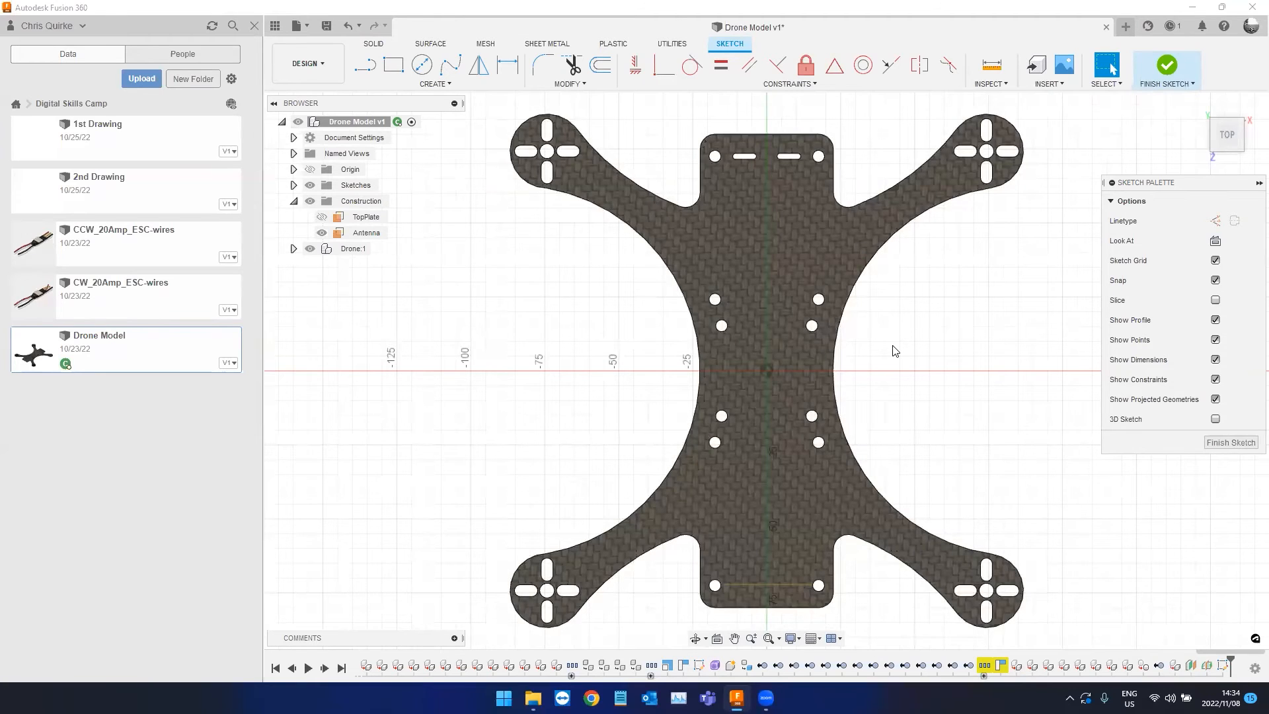
pyautogui.scroll(-1, 830, 353)
pyautogui.moveTo(827, 347); pyautogui.dragTo(1038, 339, button='middle')
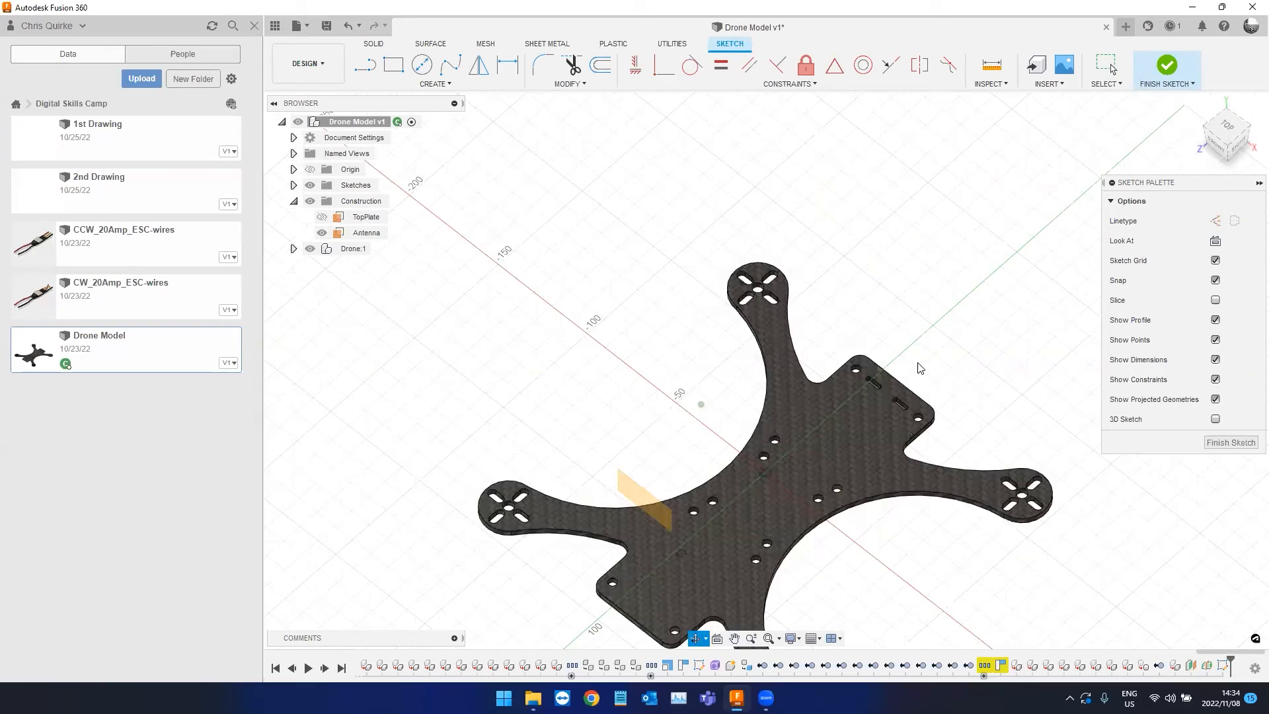
pyautogui.keyDown('shift'); pyautogui.moveTo(921, 368); pyautogui.dragTo(1011, 255, button='middle'); pyautogui.keyUp('shift')
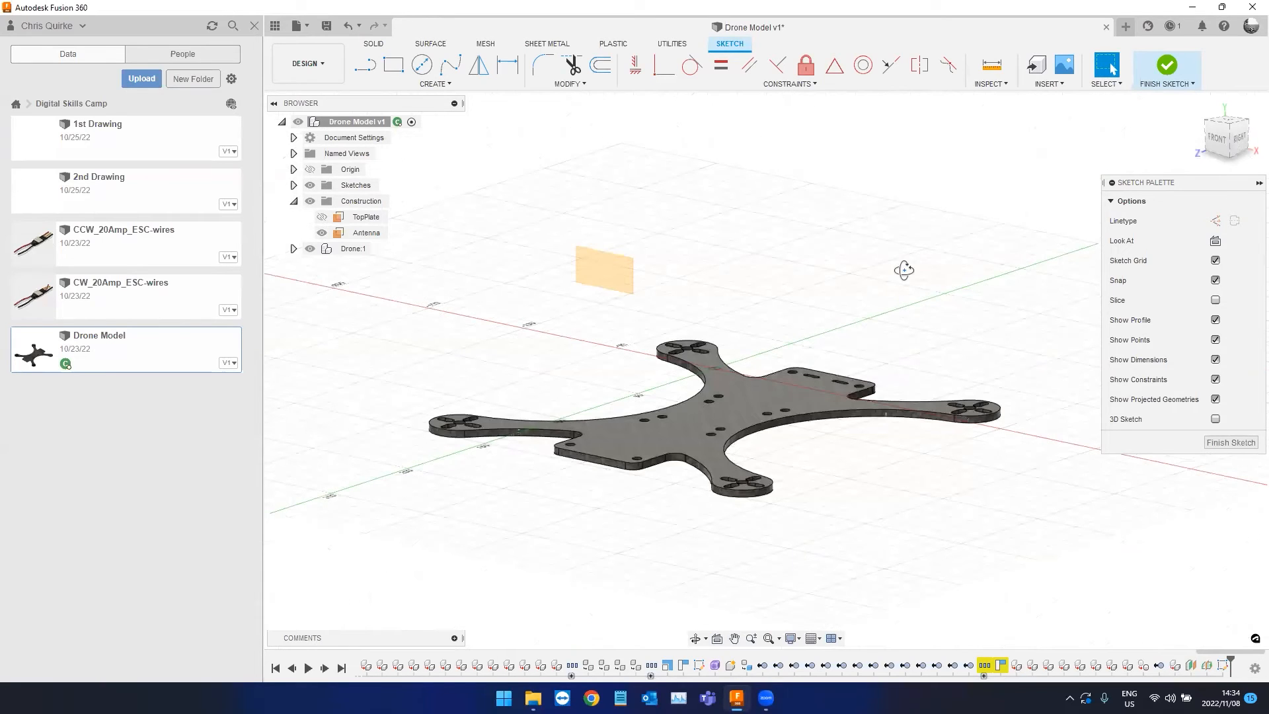
pyautogui.click(1176, 141)
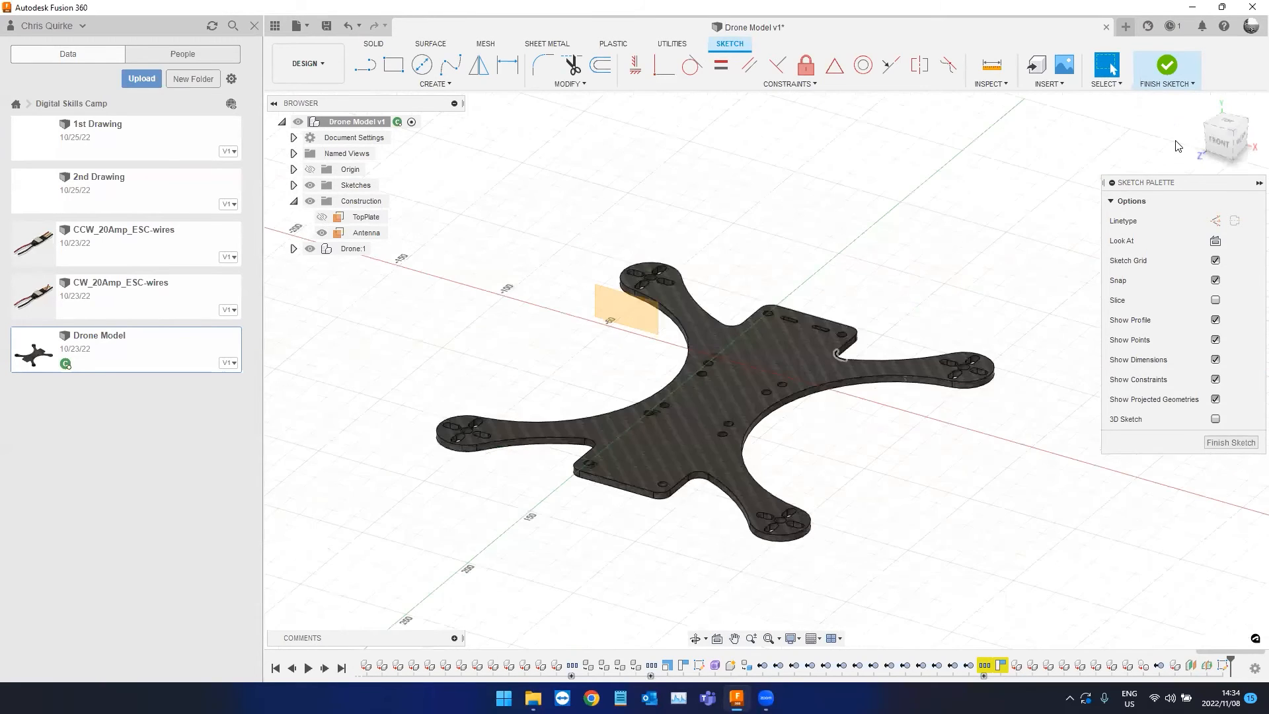
pyautogui.click(1227, 125)
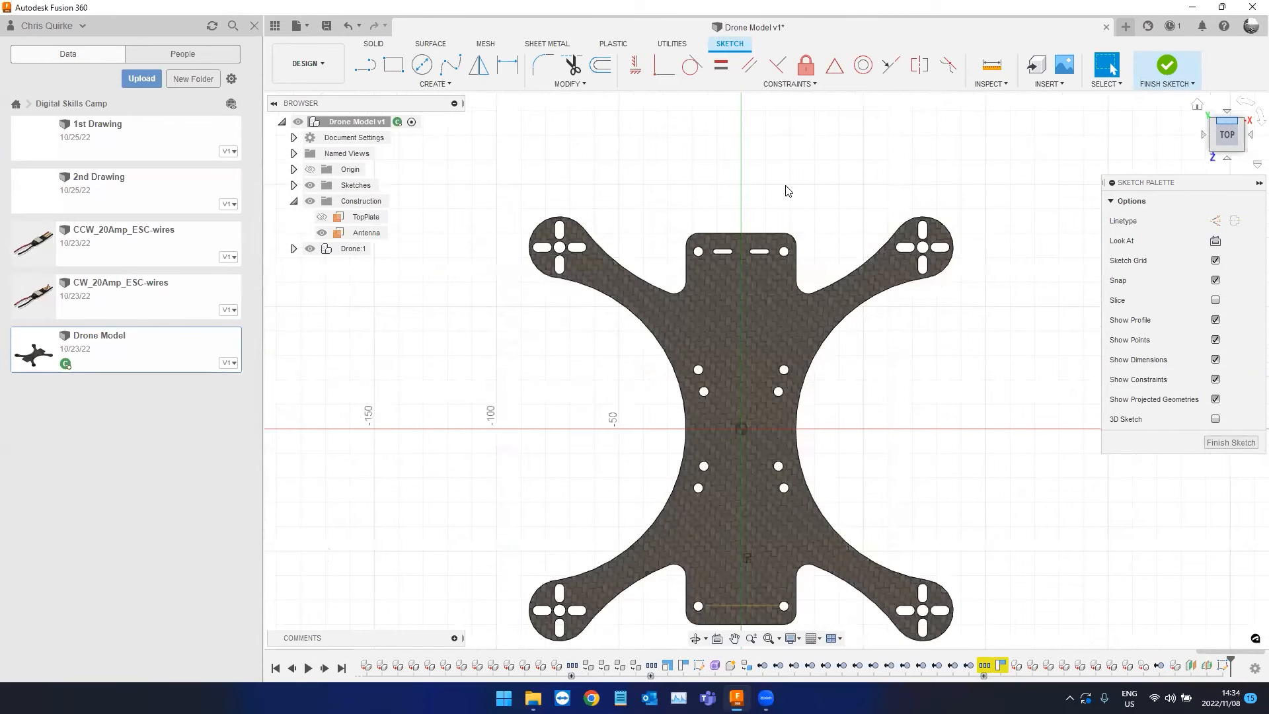
# Start projecting frame geometry into the top-plate sketch with the Project command.
pyautogui.scroll(6, 747, 190)
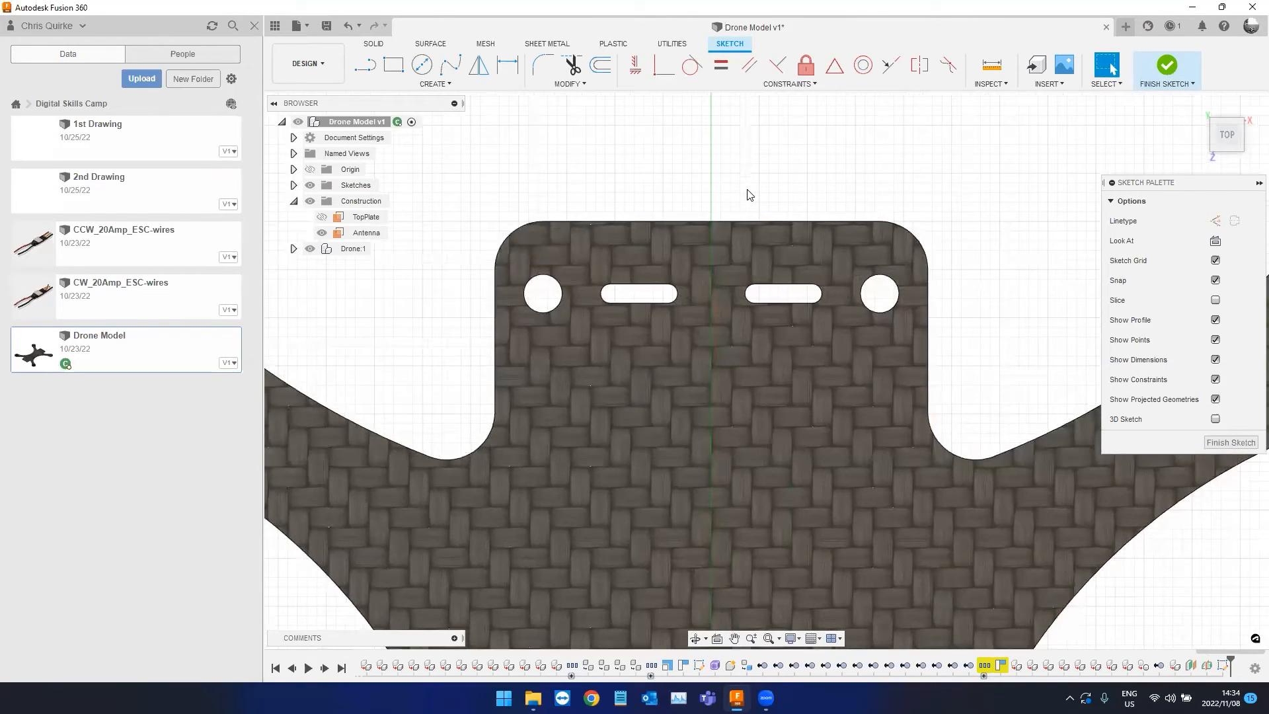
pyautogui.click(448, 85)
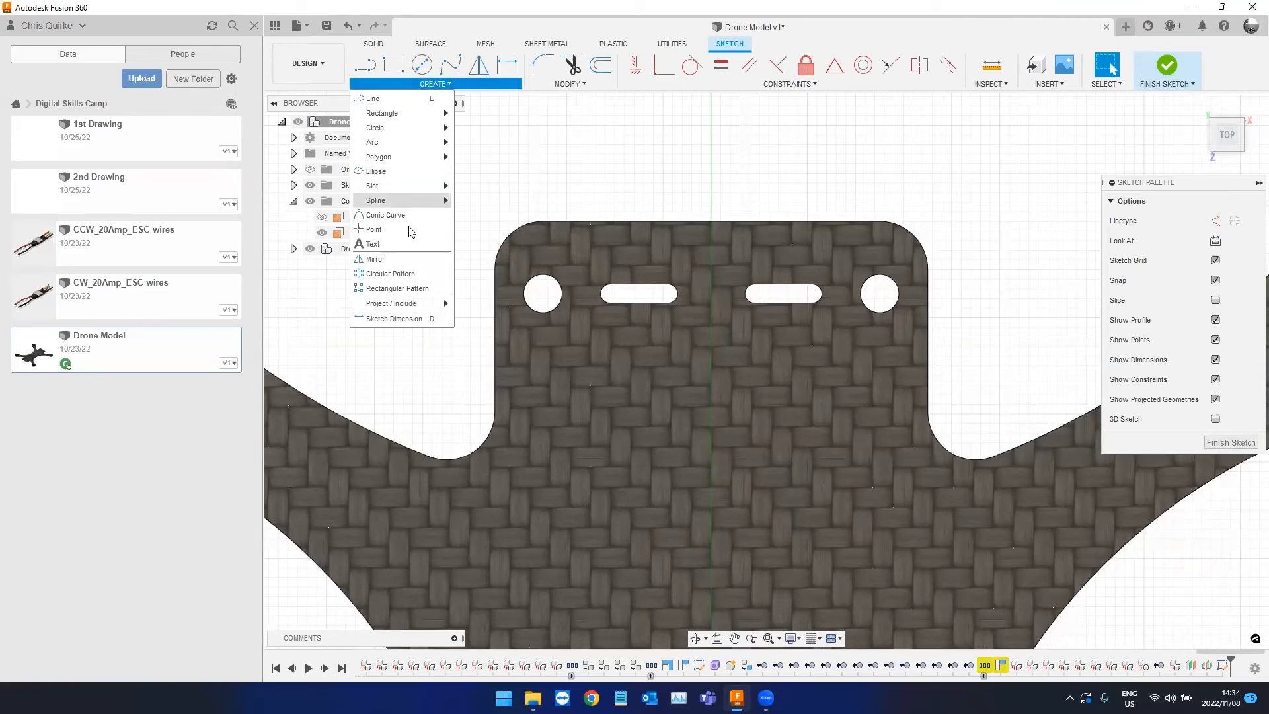
pyautogui.moveTo(407, 306)
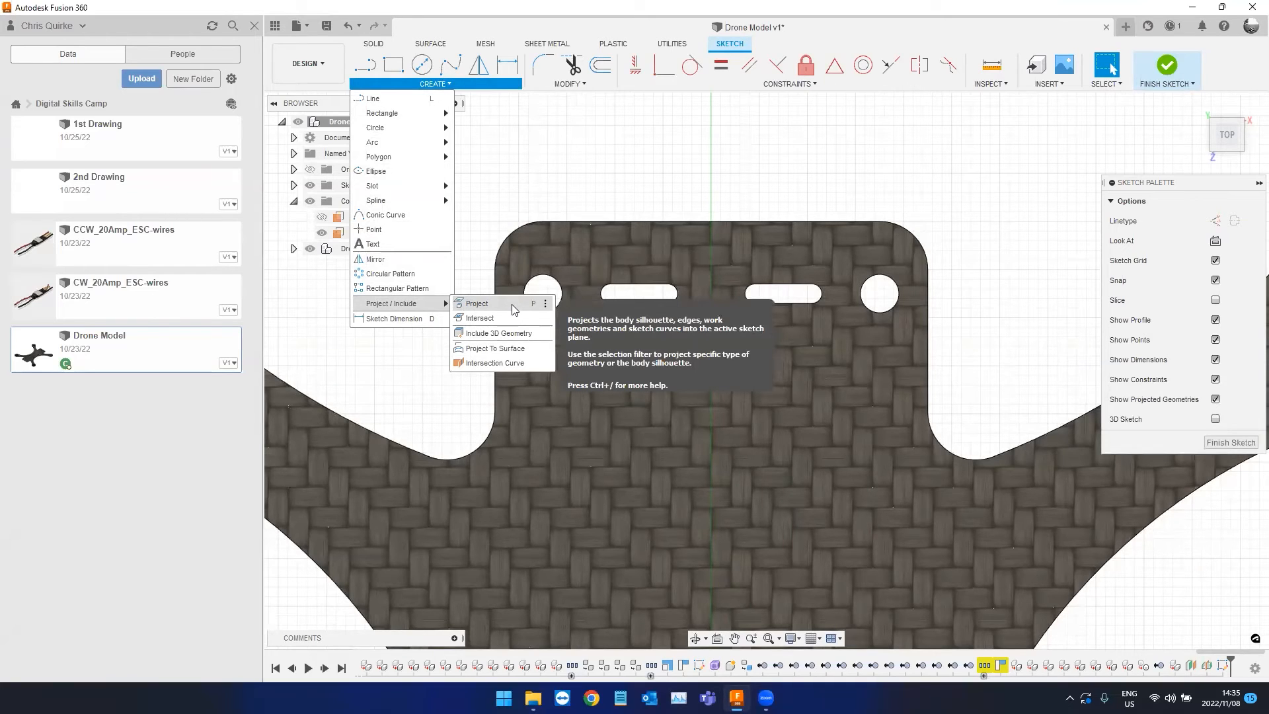
pyautogui.click(475, 308)
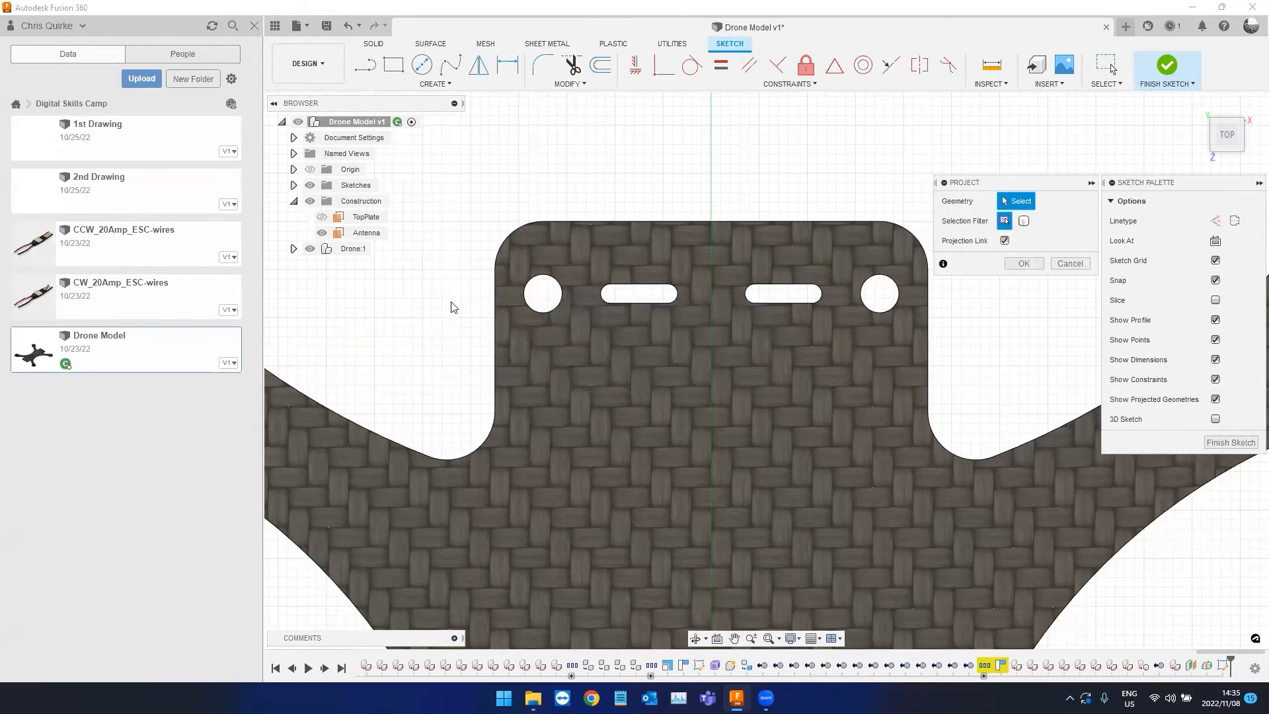
# Examine the frame's slotted end and its edge projection onto the sketch plane from several angles, ending in the top view.
pyautogui.scroll(-5, 852, 567)
pyautogui.keyDown('shift'); pyautogui.moveTo(776, 513); pyautogui.dragTo(603, 322, button='middle'); pyautogui.keyUp('shift')
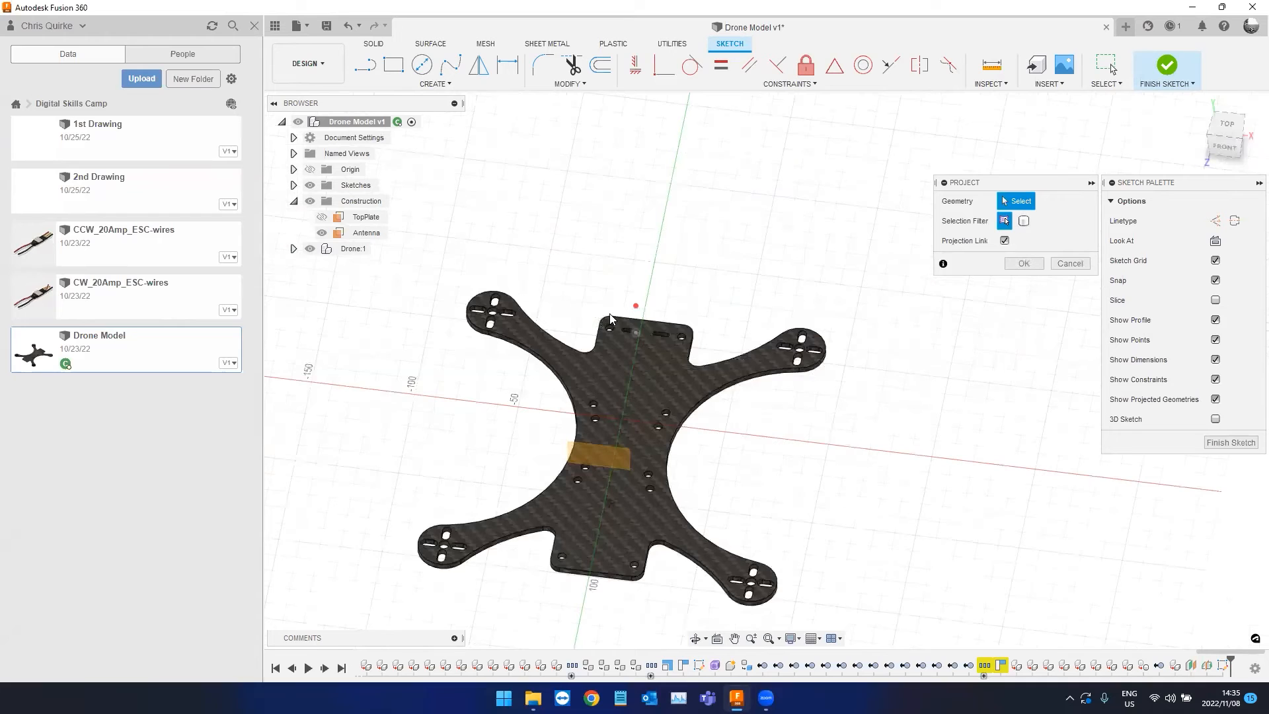
pyautogui.scroll(5, 829, 427)
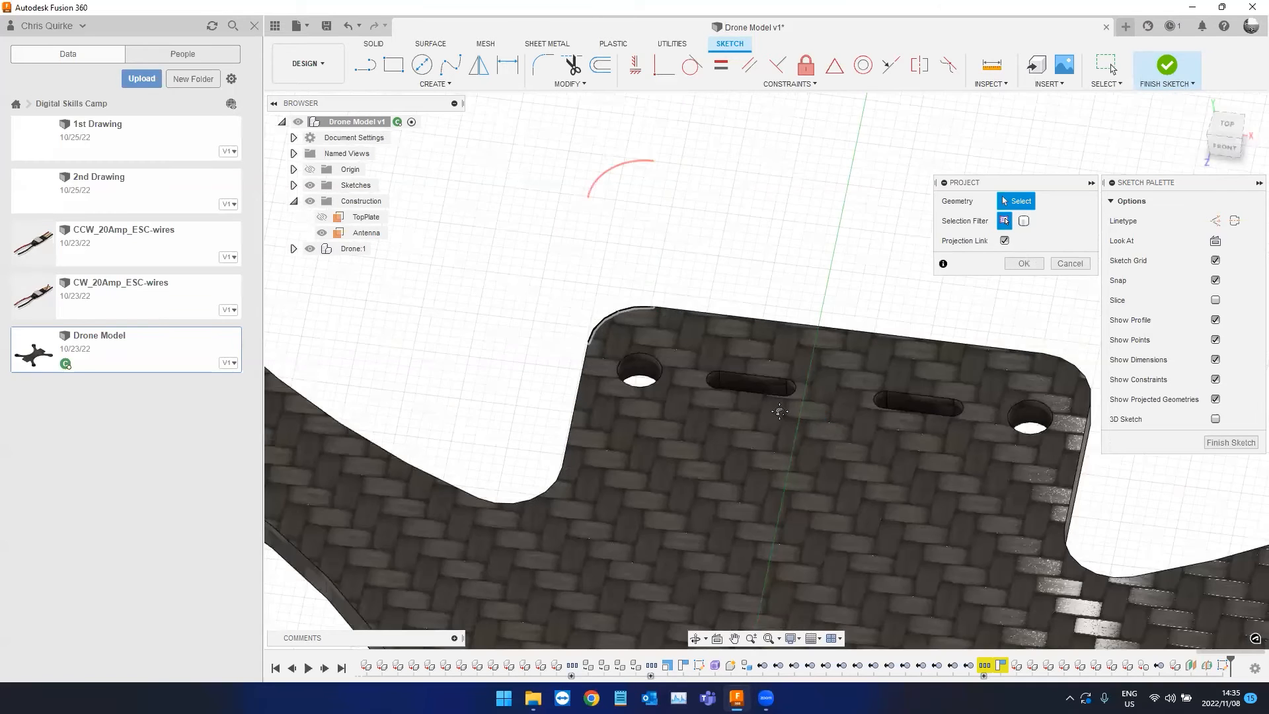
pyautogui.click(633, 355)
pyautogui.scroll(-4, 657, 362)
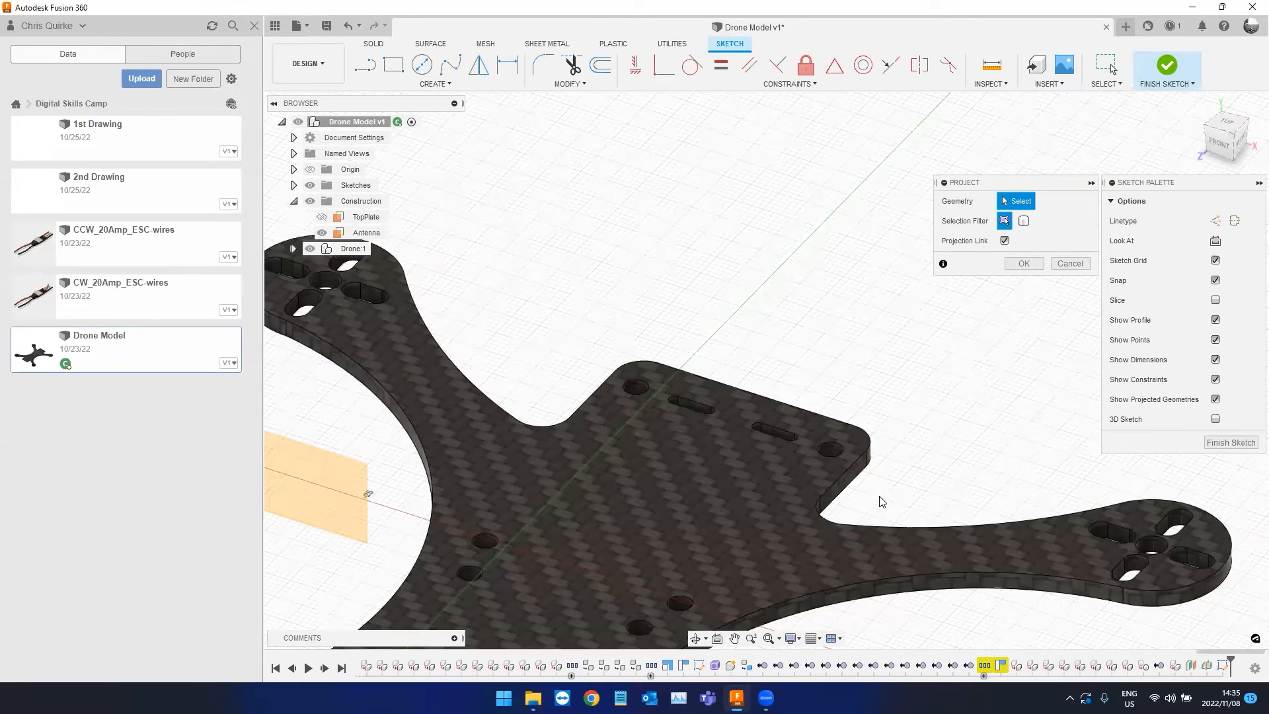
pyautogui.keyDown('shift'); pyautogui.moveTo(880, 501); pyautogui.dragTo(877, 501, button='middle'); pyautogui.keyUp('shift')
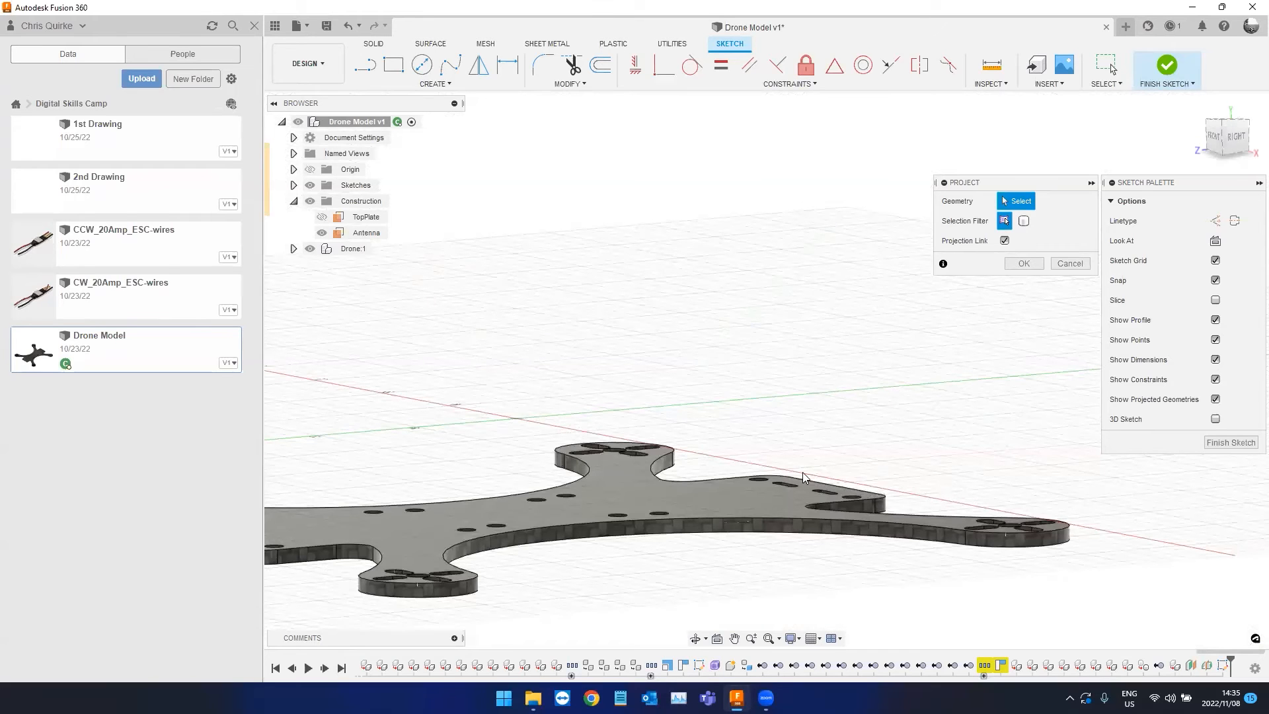
pyautogui.scroll(-2, 827, 465)
pyautogui.keyDown('shift'); pyautogui.moveTo(785, 343); pyautogui.dragTo(789, 355, button='middle'); pyautogui.keyUp('shift')
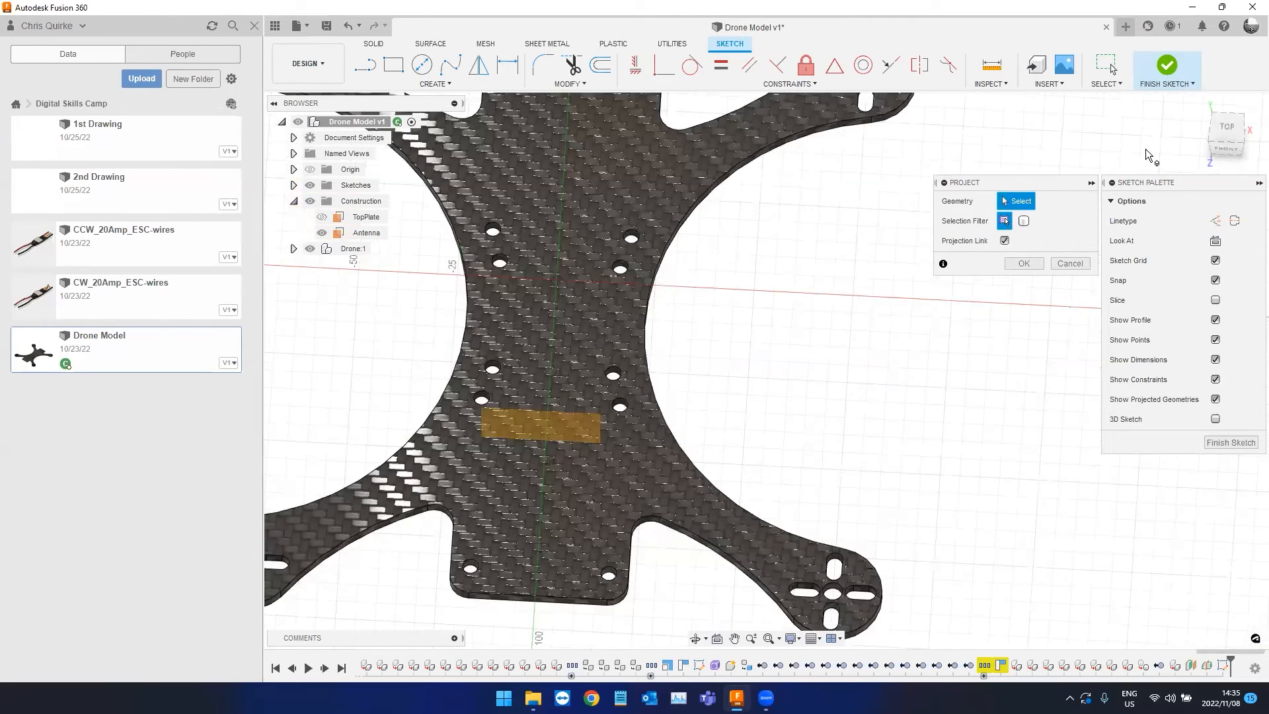
pyautogui.click(1227, 130)
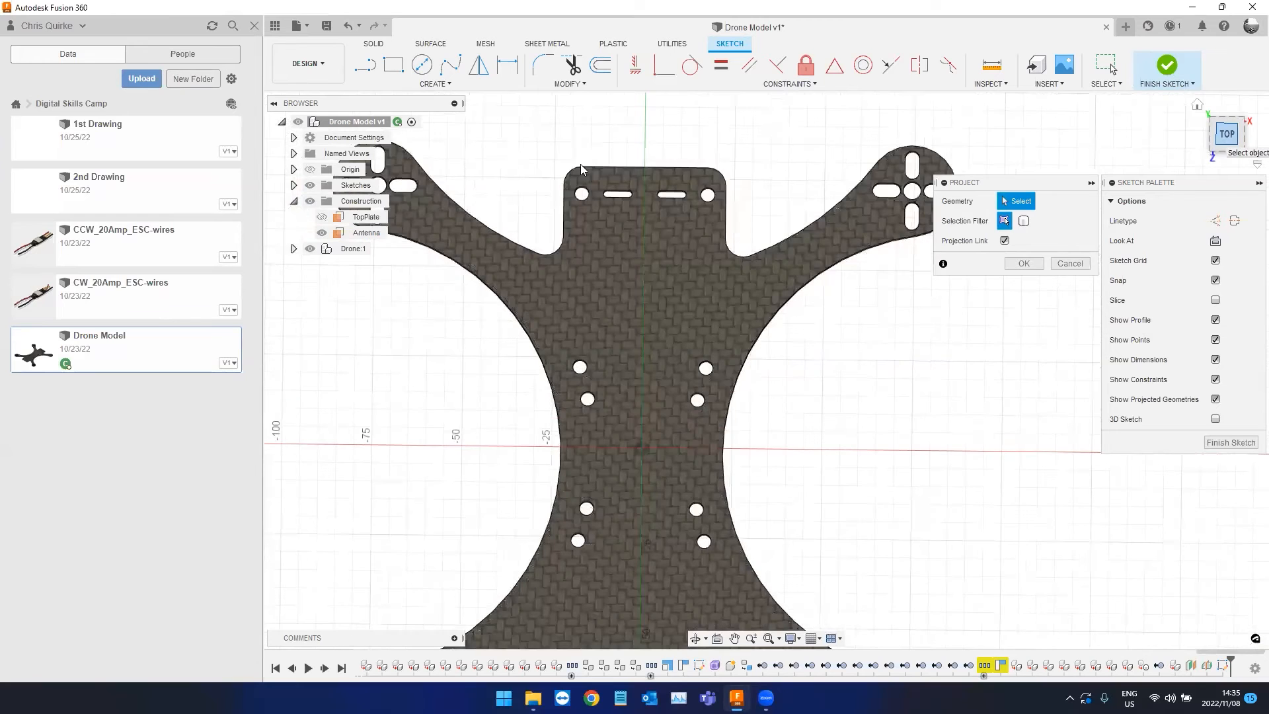
# Select the straight outer edge and the two rounded corners of the frame's slotted end for projection.
pyautogui.scroll(5, 581, 166)
pyautogui.click(617, 229)
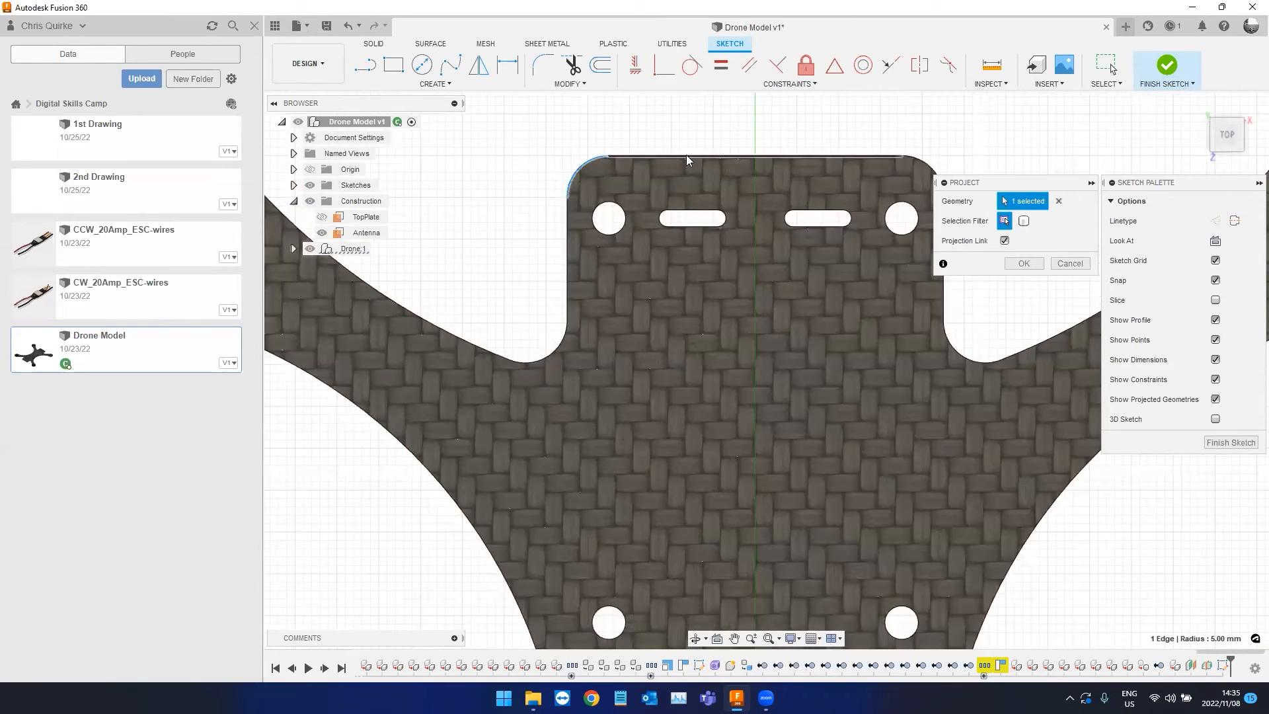
pyautogui.moveTo(934, 169); pyautogui.dragTo(728, 161, button='middle')
pyautogui.click(728, 162)
pyautogui.moveTo(823, 150); pyautogui.dragTo(915, 205, button='middle')
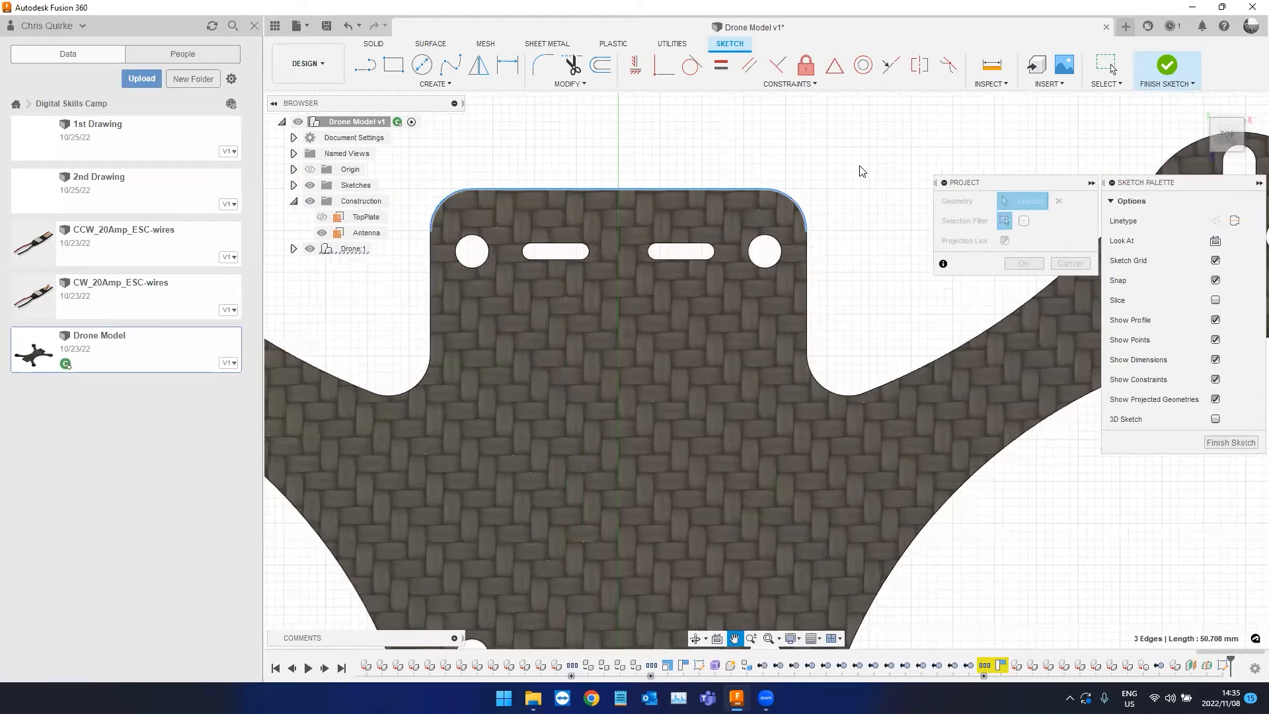
# Add the two round holes and two slots at the slotted end to the projection, leaving out the frame's top face.
pyautogui.click(780, 244)
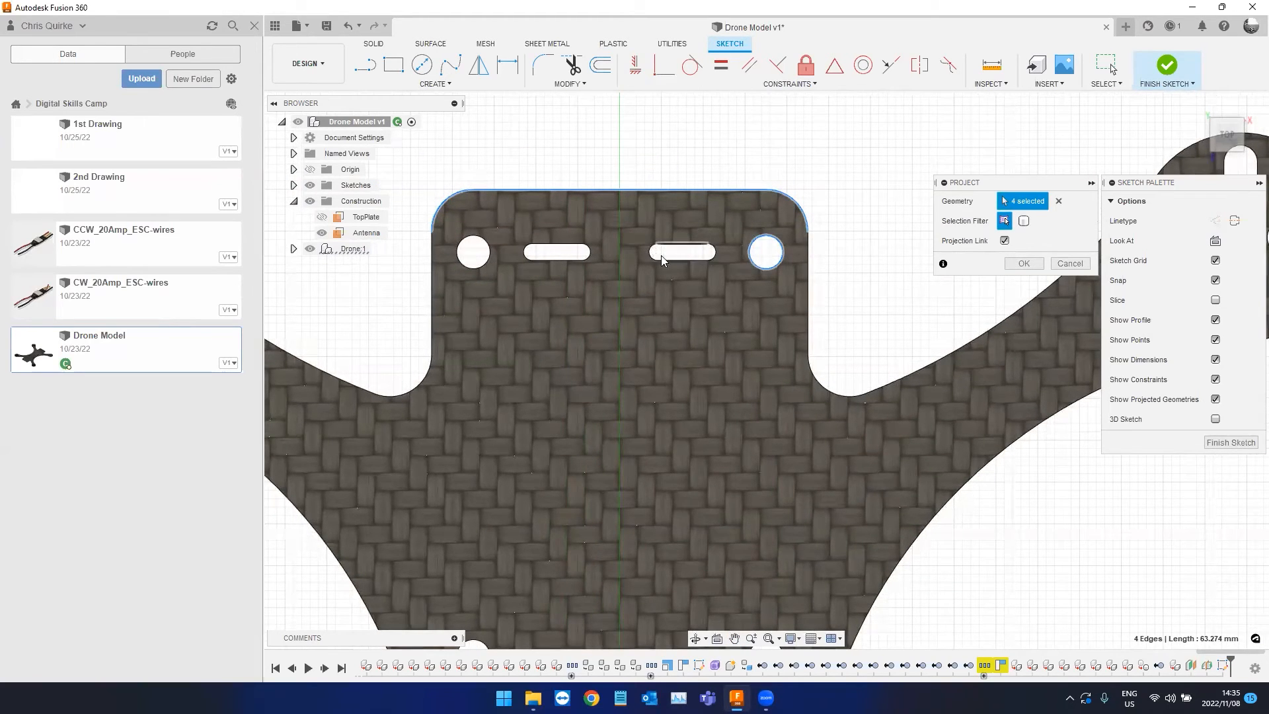
pyautogui.click(680, 260)
pyautogui.click(565, 252)
pyautogui.click(549, 285)
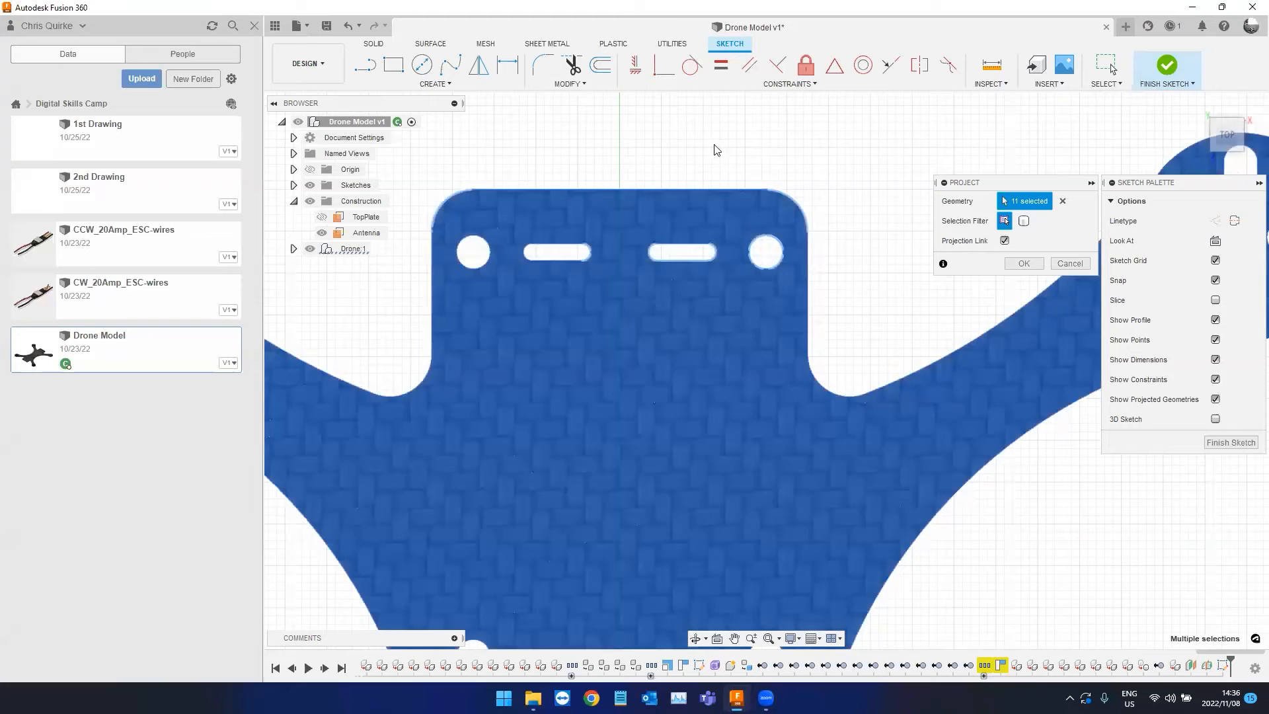
pyautogui.click(565, 335)
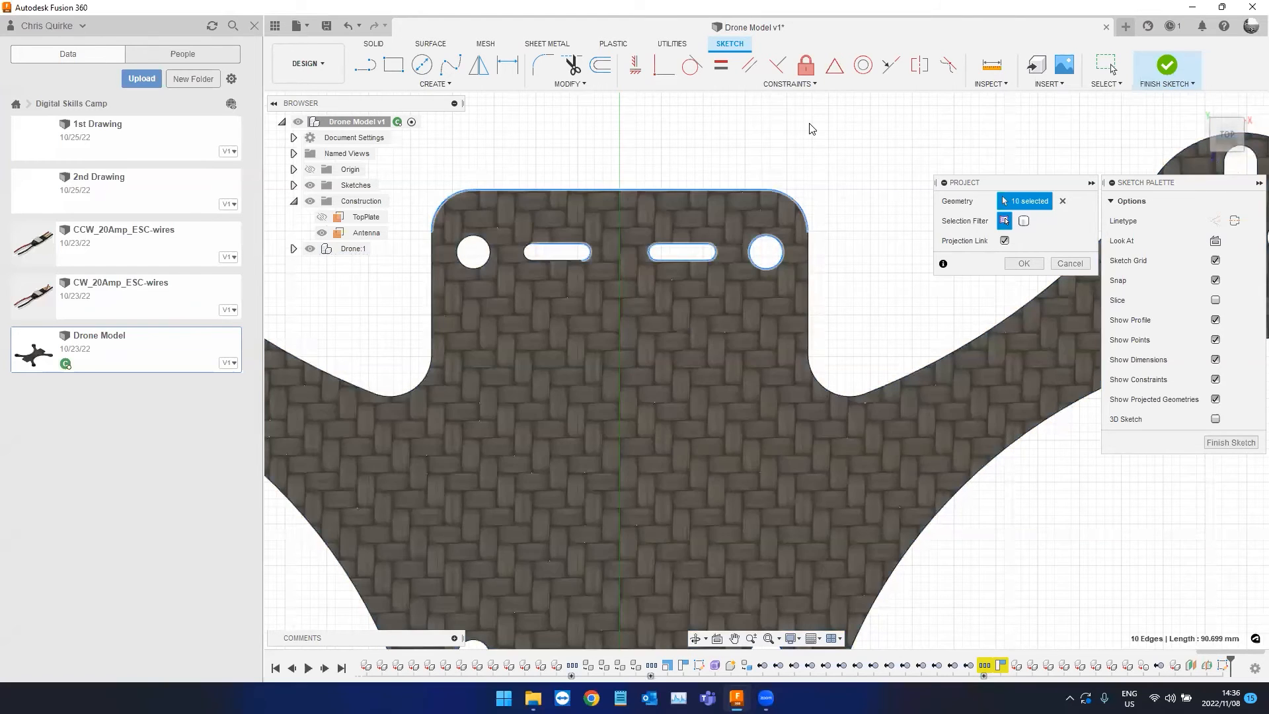
pyautogui.click(525, 252)
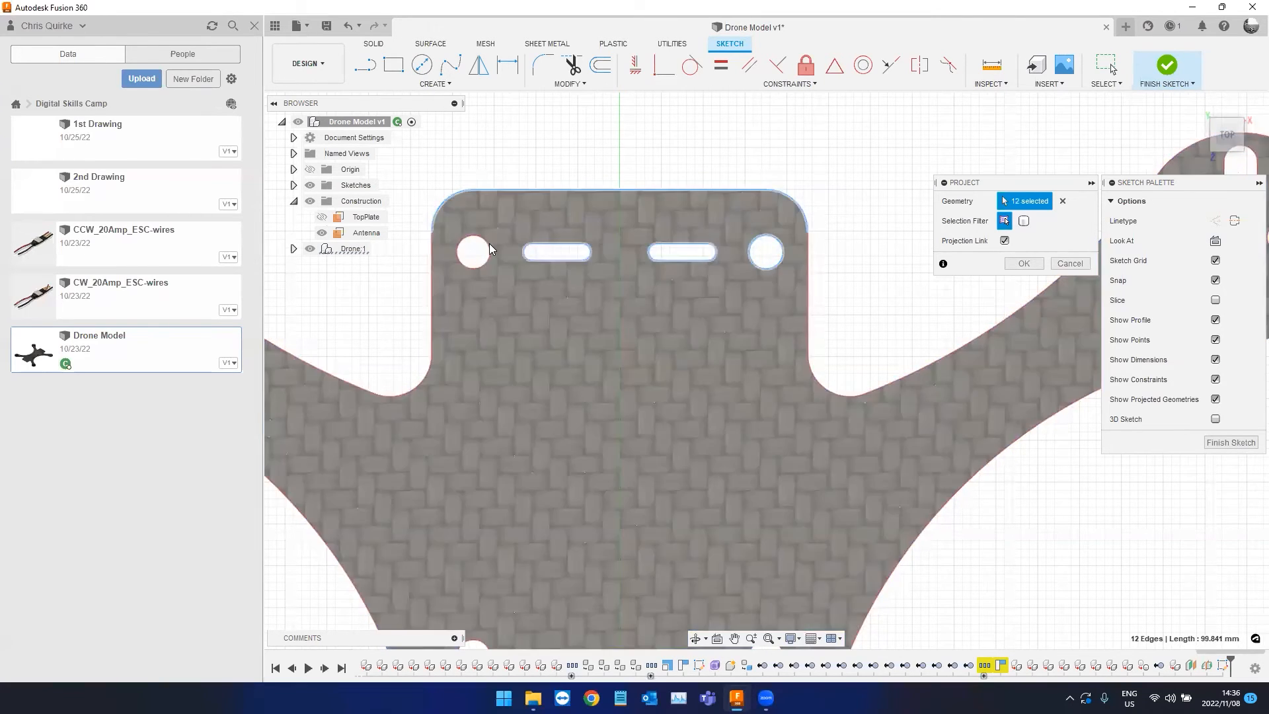
pyautogui.click(491, 255)
# Add the opposite end's straight outer edge, two corner arcs and two round holes to the projection.
pyautogui.scroll(-1, 658, 207)
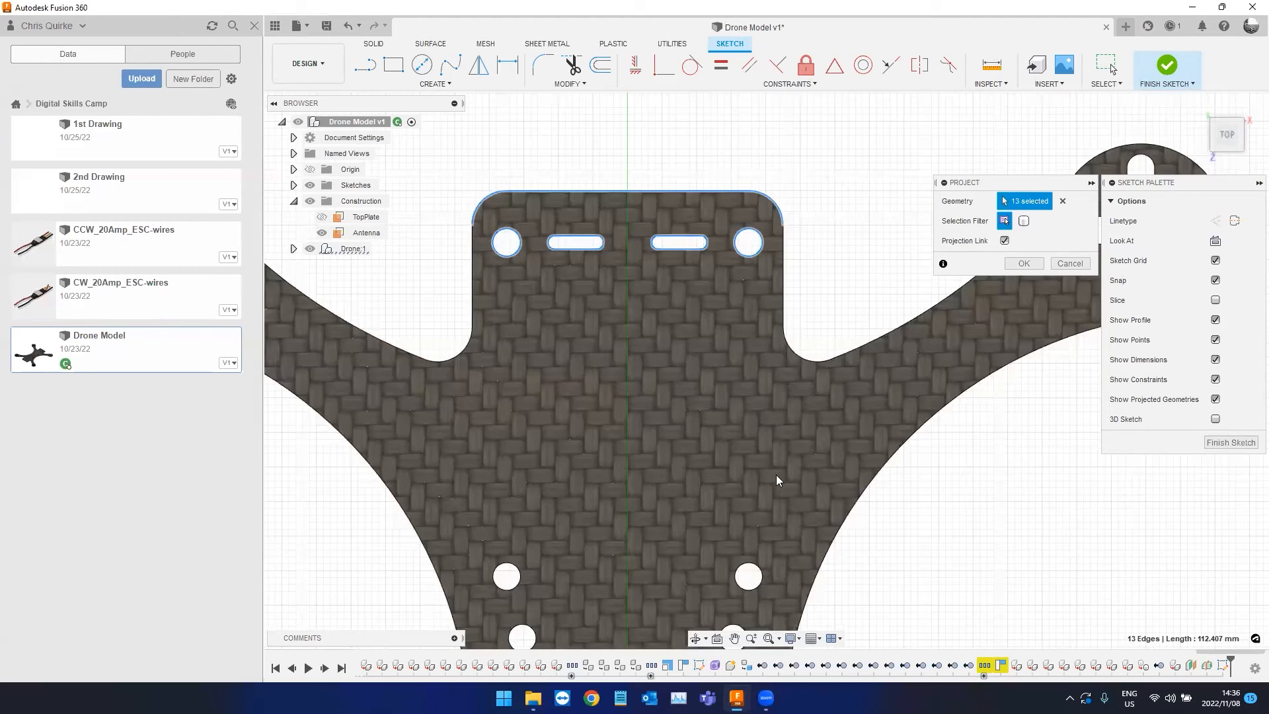
pyautogui.keyDown('shift'); pyautogui.moveTo(698, 423); pyautogui.dragTo(801, 363, button='middle'); pyautogui.keyUp('shift')
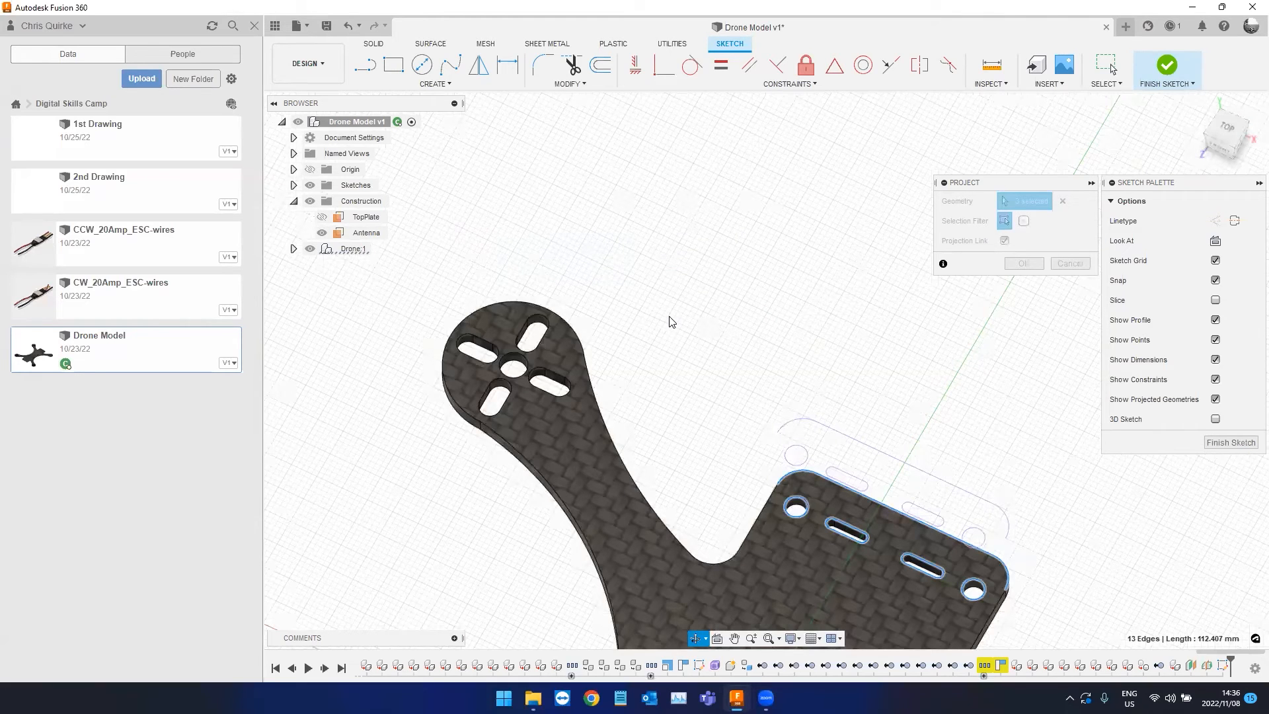
pyautogui.keyDown('shift'); pyautogui.moveTo(607, 324); pyautogui.dragTo(616, 316, button='middle'); pyautogui.keyUp('shift')
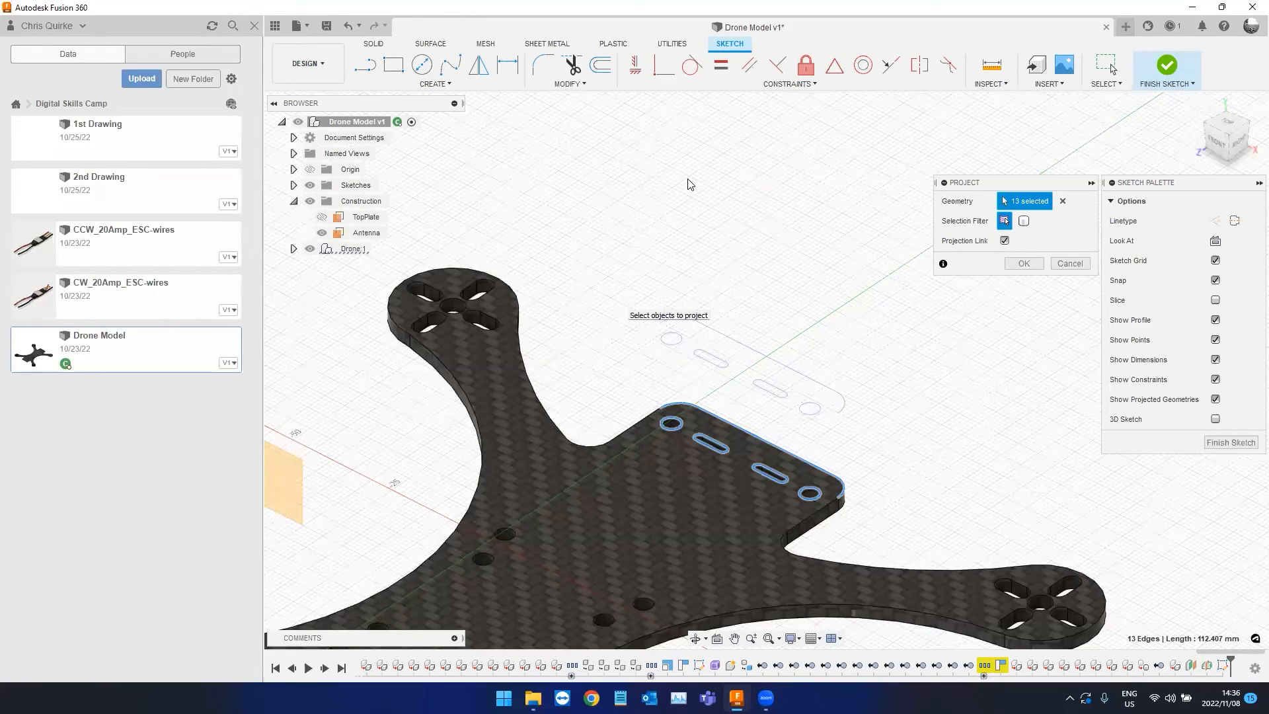
pyautogui.moveTo(508, 559); pyautogui.dragTo(520, 470, button='middle')
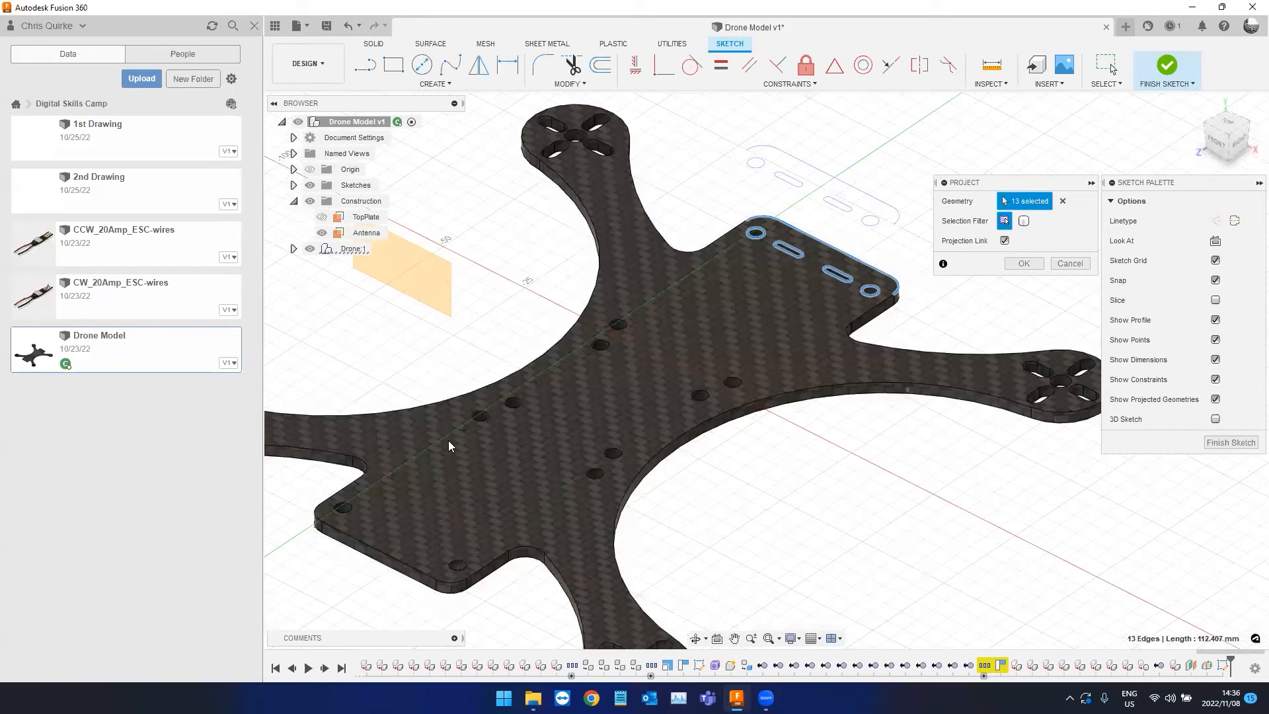
pyautogui.scroll(2, 327, 375)
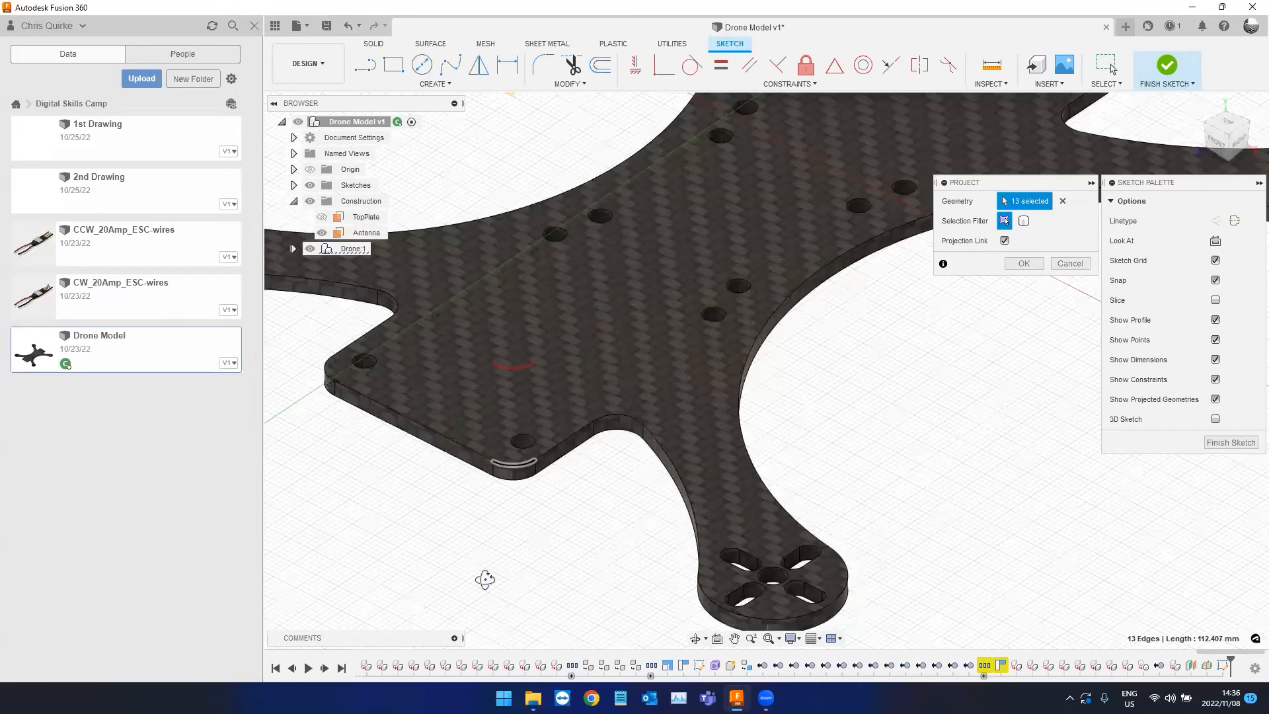
pyautogui.keyDown('shift'); pyautogui.moveTo(498, 544); pyautogui.dragTo(528, 557, button='middle'); pyautogui.keyUp('shift')
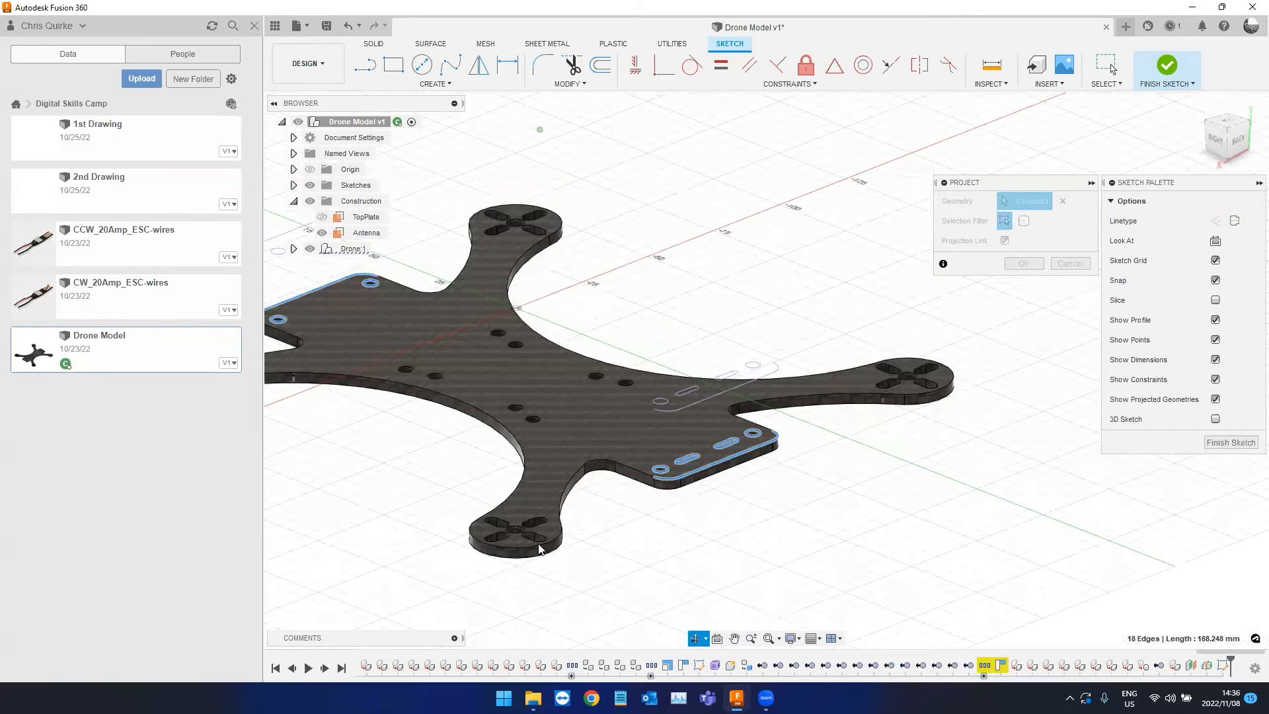
# Add the eight mounting holes in the middle of the frame to the projection.
pyautogui.click(1212, 146)
pyautogui.scroll(2, 621, 462)
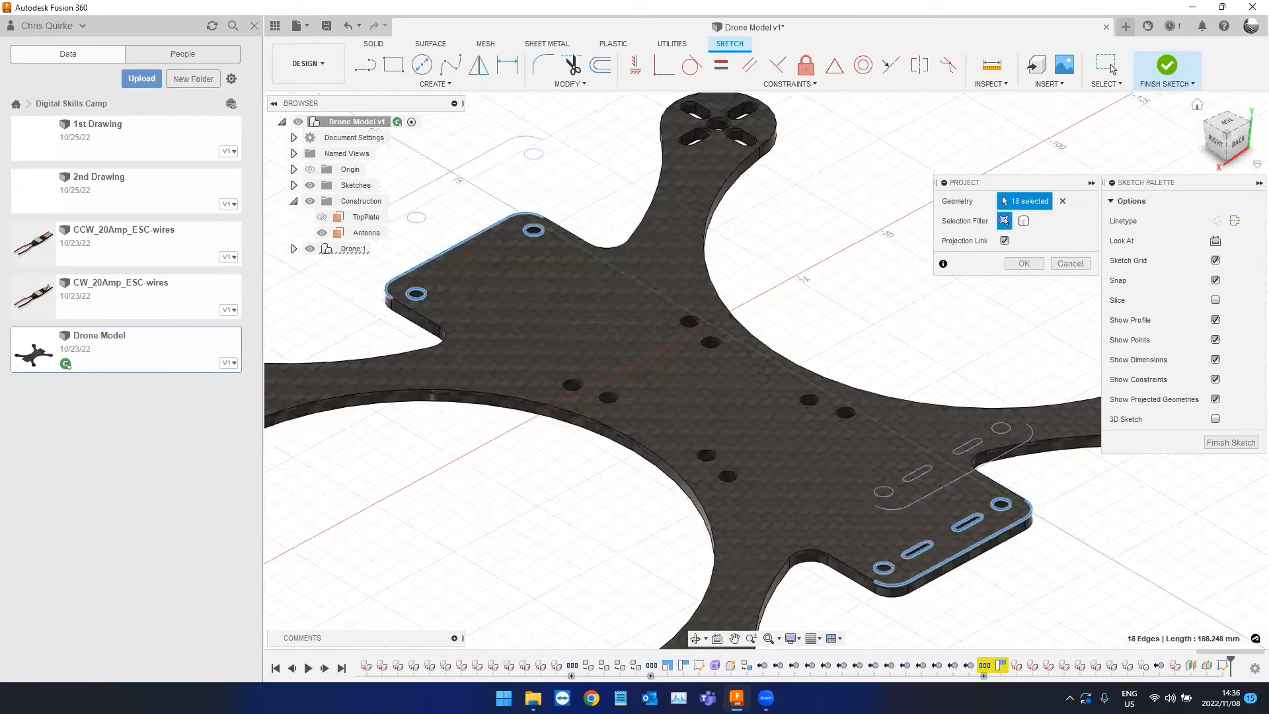
pyautogui.keyDown('shift'); pyautogui.moveTo(587, 615); pyautogui.dragTo(584, 626, button='middle'); pyautogui.keyUp('shift')
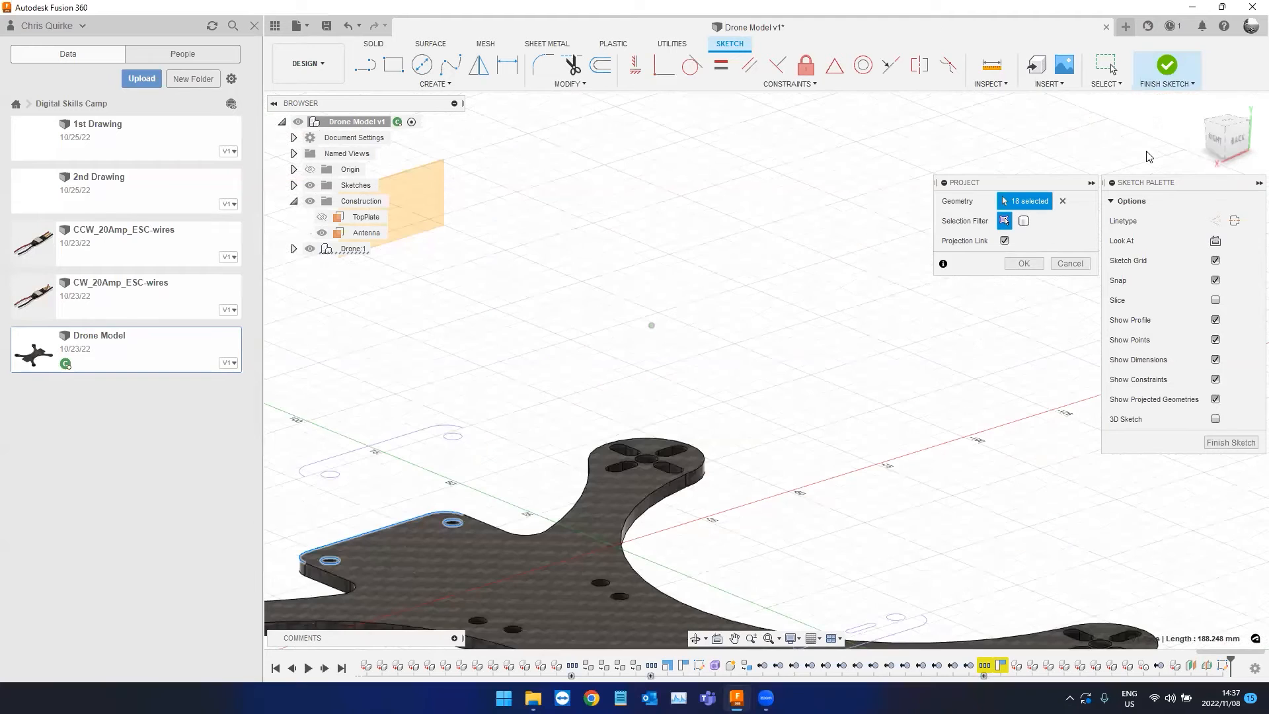
pyautogui.click(1223, 129)
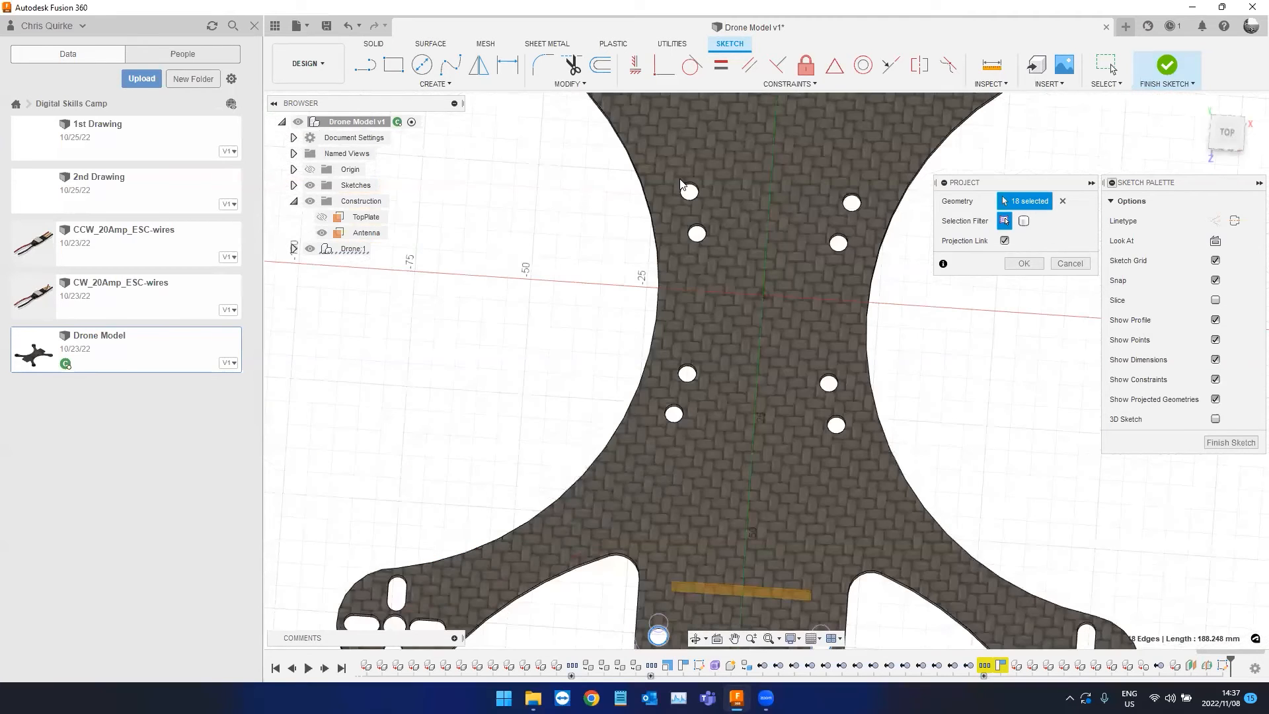
pyautogui.scroll(3, 709, 264)
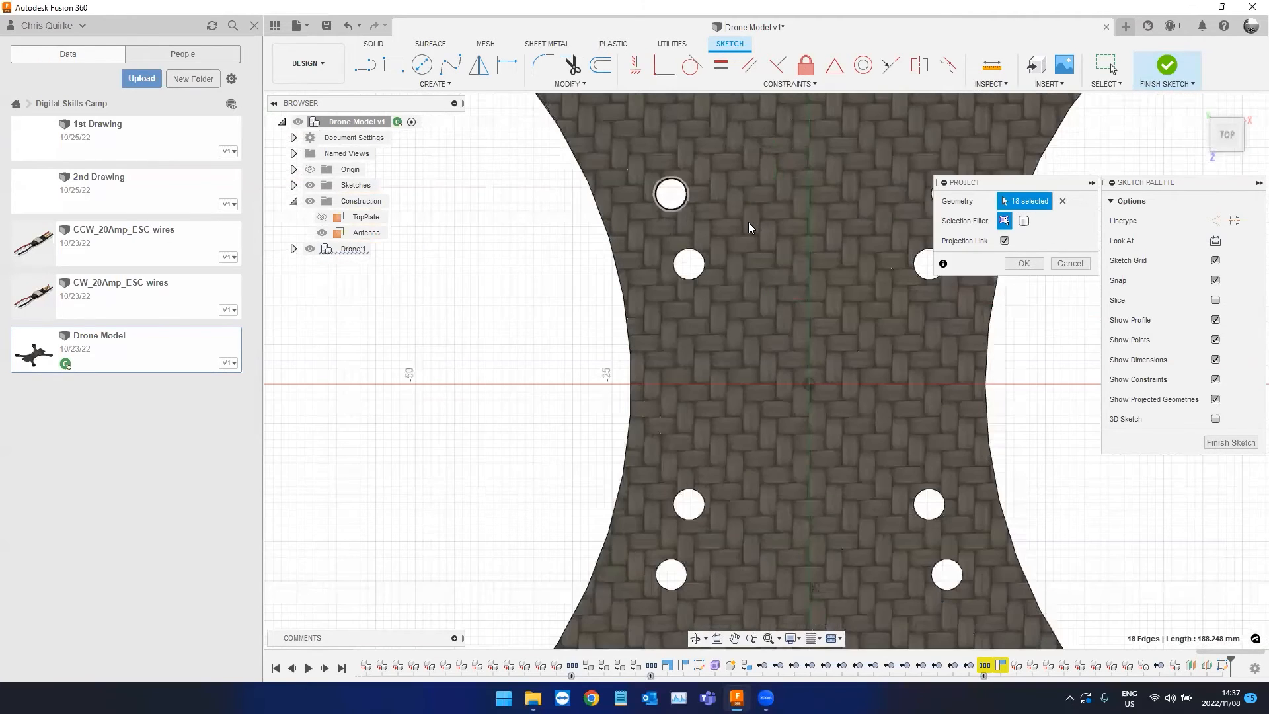
pyautogui.click(748, 222)
pyautogui.click(736, 305)
pyautogui.click(495, 306)
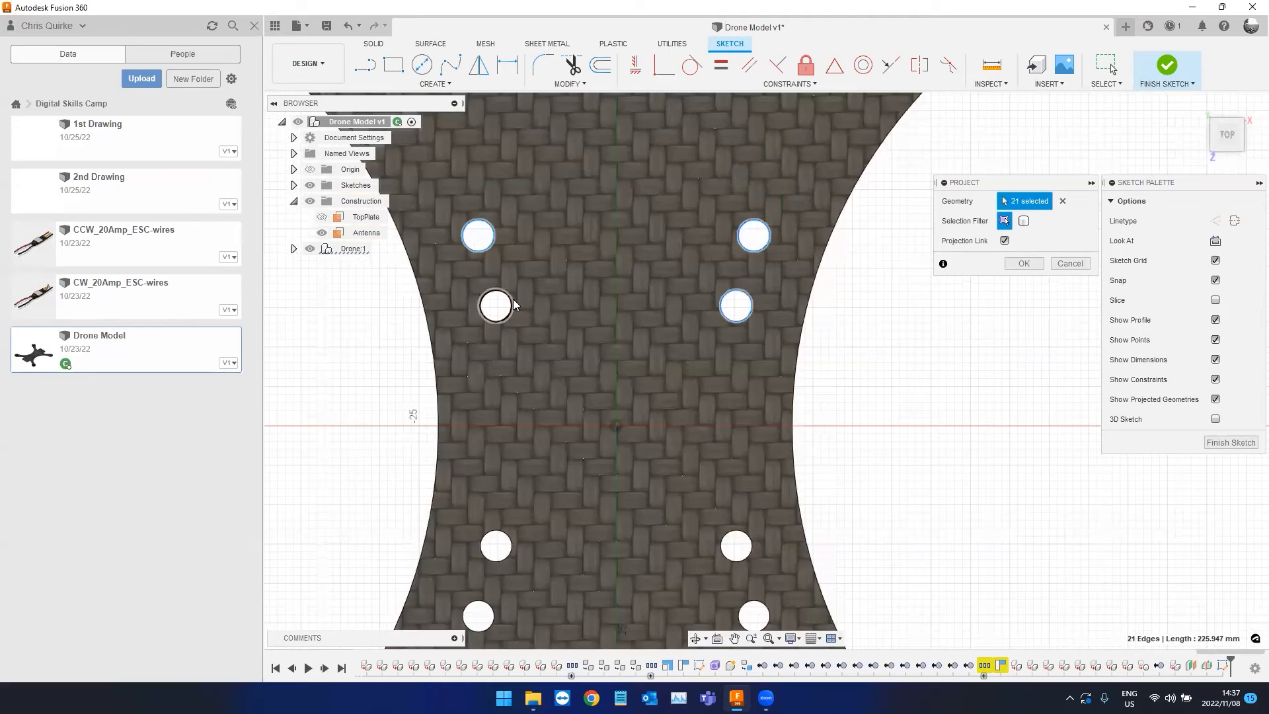
pyautogui.press('Return')
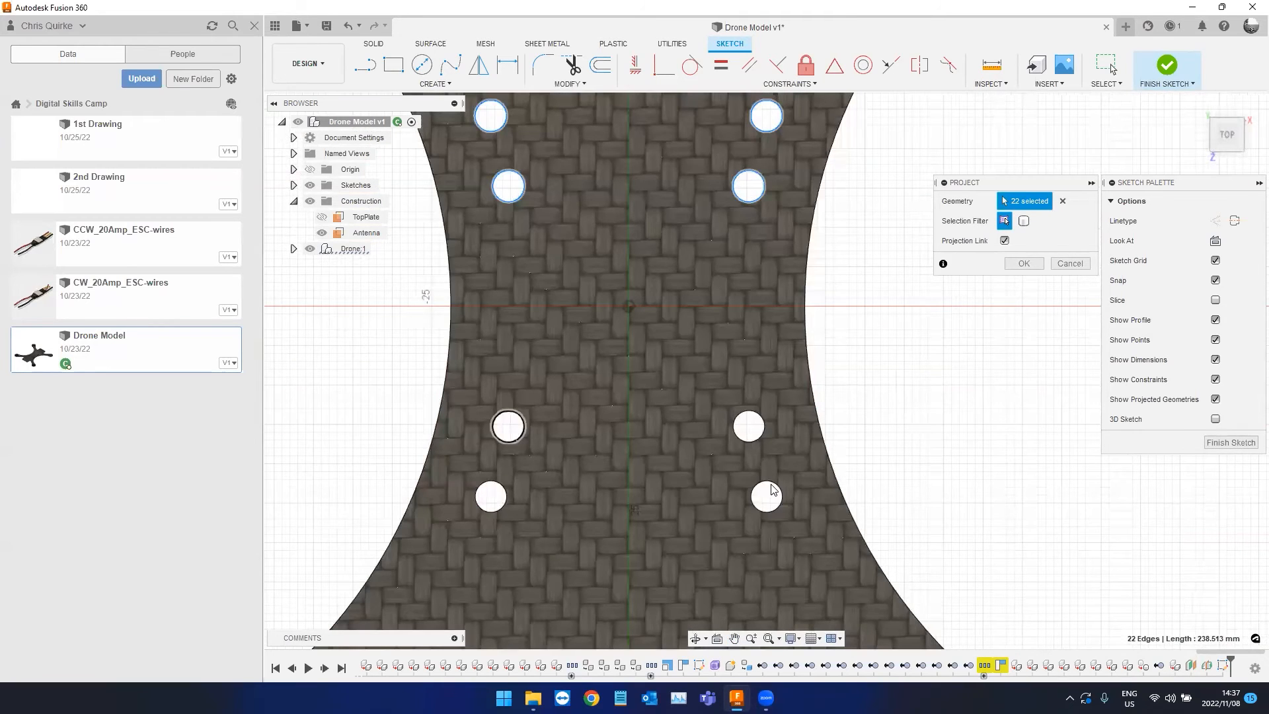
pyautogui.scroll(-3, 819, 425)
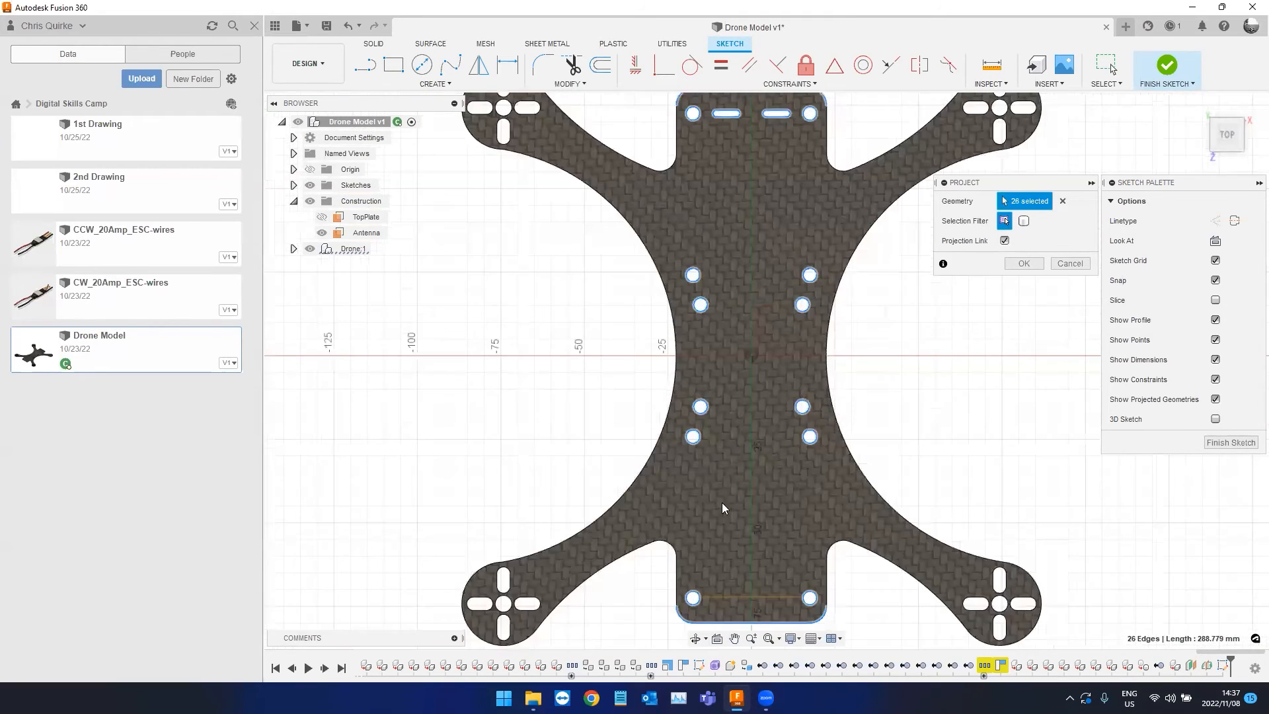
# Check the selected edges in 3D and complete the projection with Projection Link enabled.
pyautogui.keyDown('shift'); pyautogui.moveTo(671, 381); pyautogui.dragTo(453, 560, button='middle'); pyautogui.keyUp('shift')
pyautogui.keyDown('shift'); pyautogui.moveTo(615, 305); pyautogui.dragTo(580, 317, button='middle'); pyautogui.keyUp('shift')
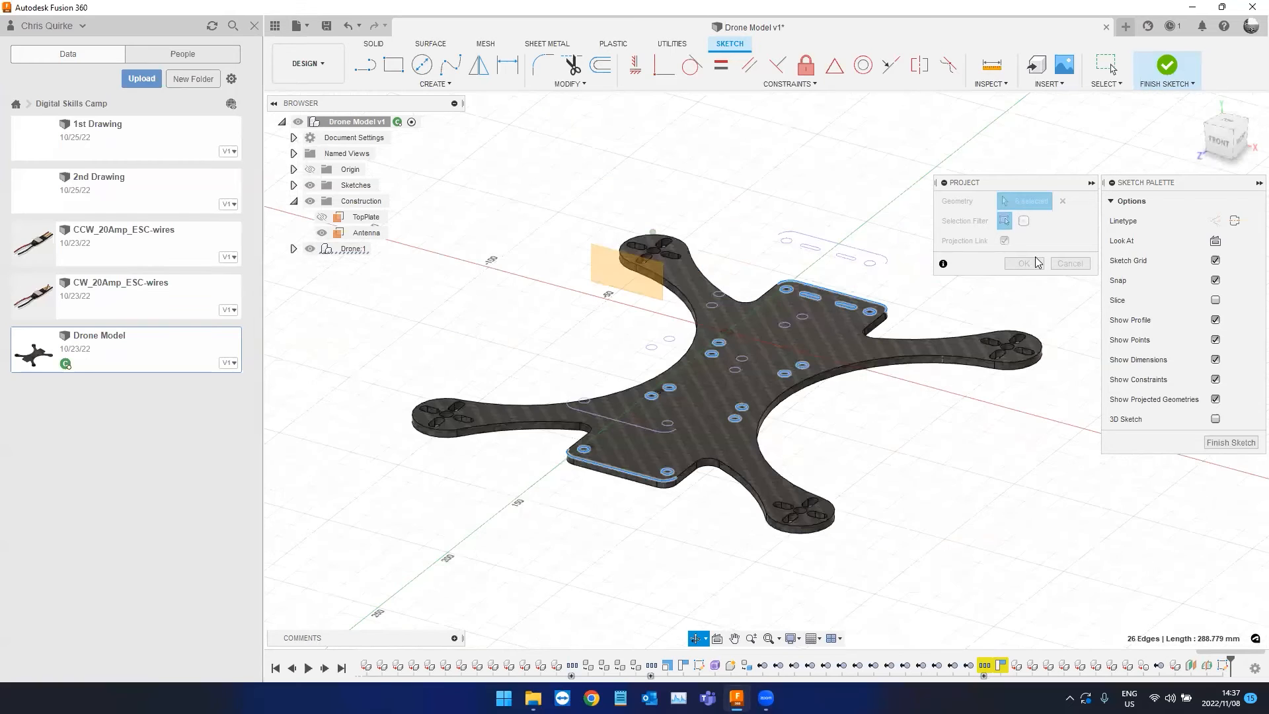
pyautogui.scroll(3, 1023, 271)
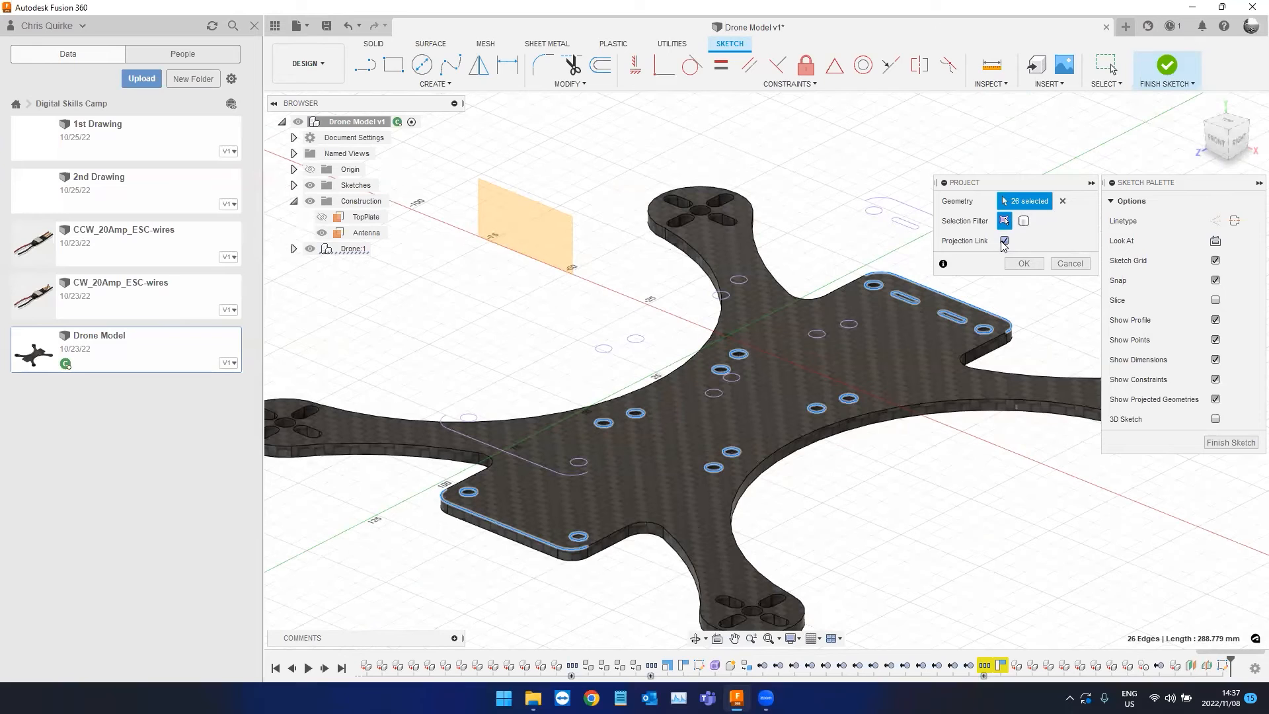
pyautogui.click(1004, 241)
pyautogui.click(1004, 241)
pyautogui.click(1012, 264)
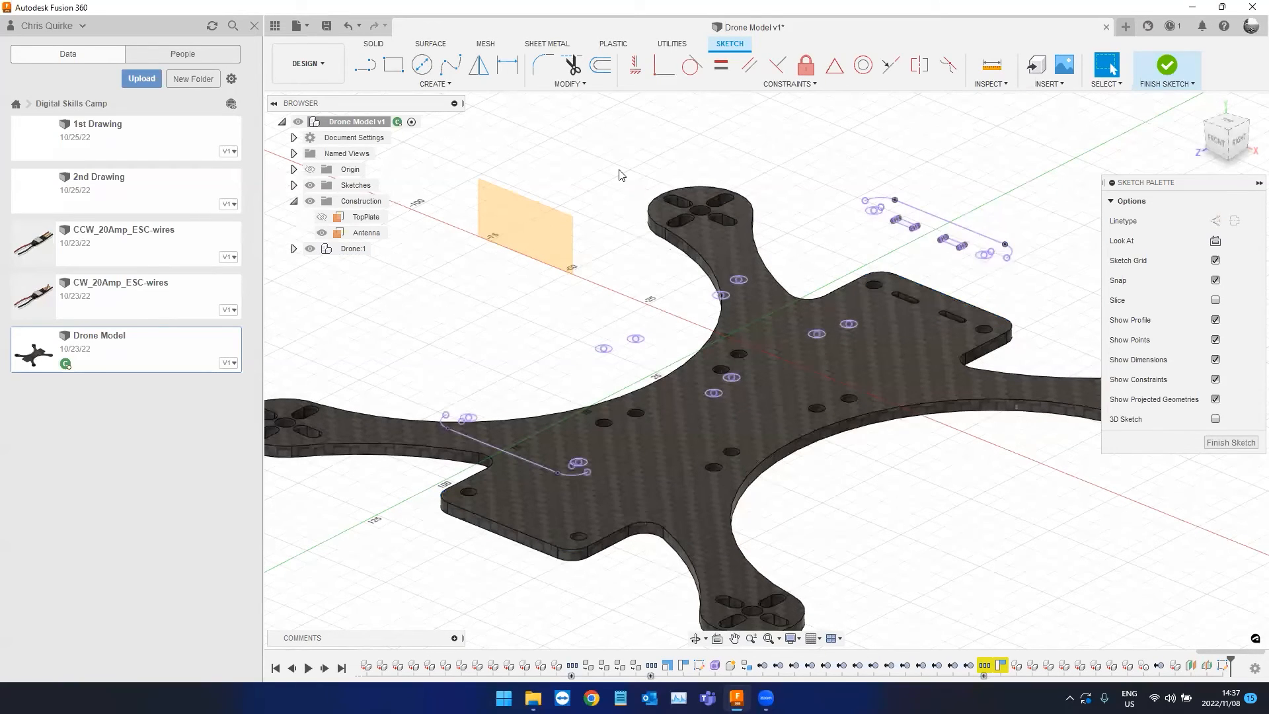
pyautogui.keyDown('shift'); pyautogui.moveTo(615, 275); pyautogui.dragTo(583, 194, button='middle'); pyautogui.keyUp('shift')
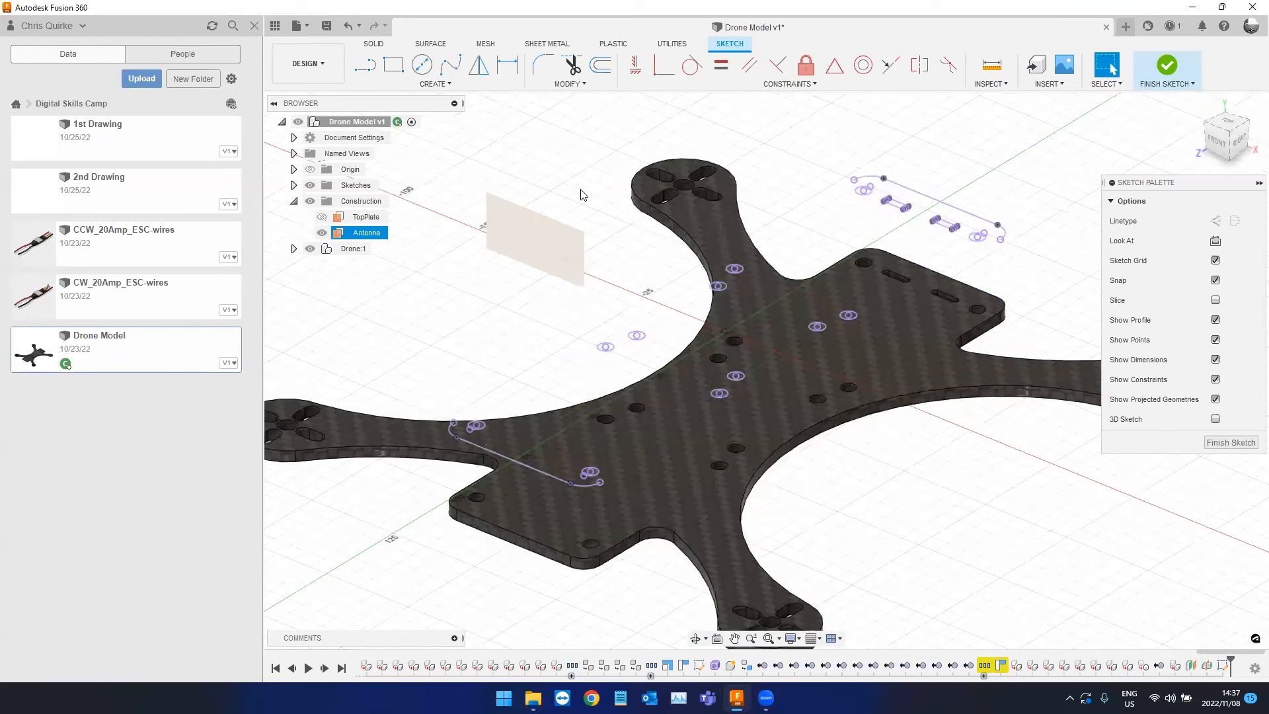
pyautogui.click(472, 167)
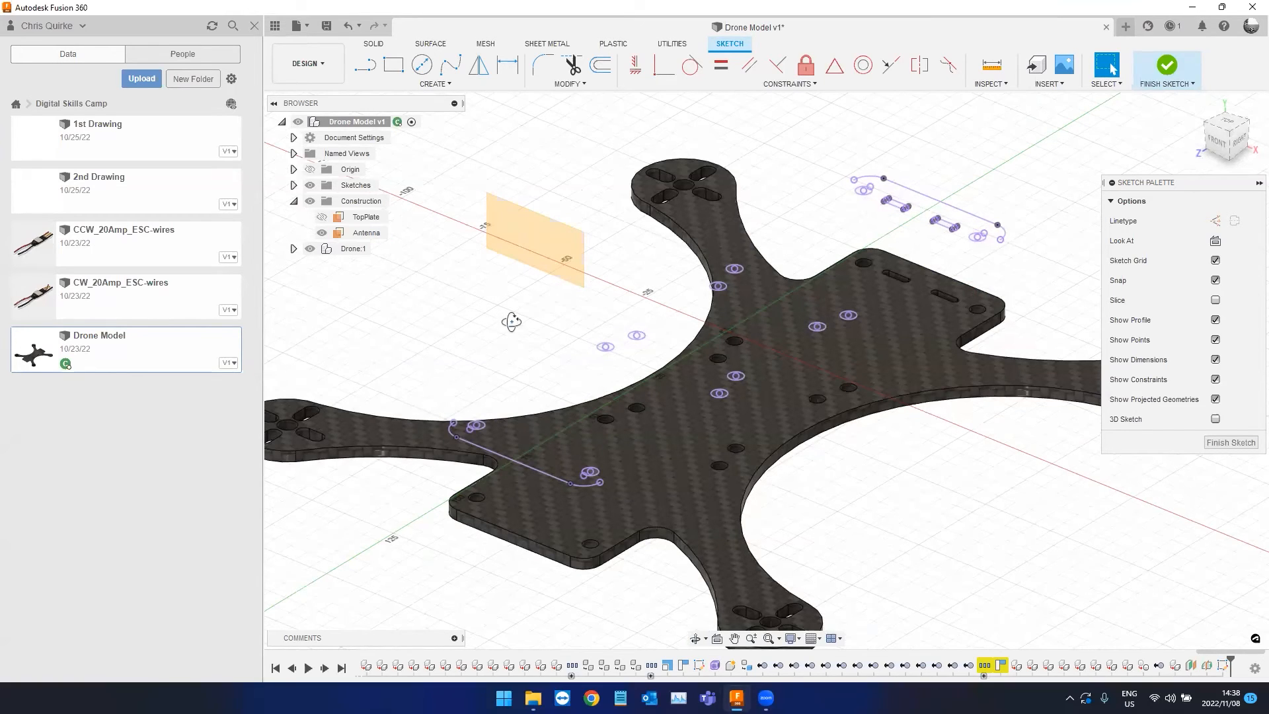
pyautogui.keyDown('shift'); pyautogui.moveTo(538, 304); pyautogui.dragTo(515, 310, button='middle'); pyautogui.keyUp('shift')
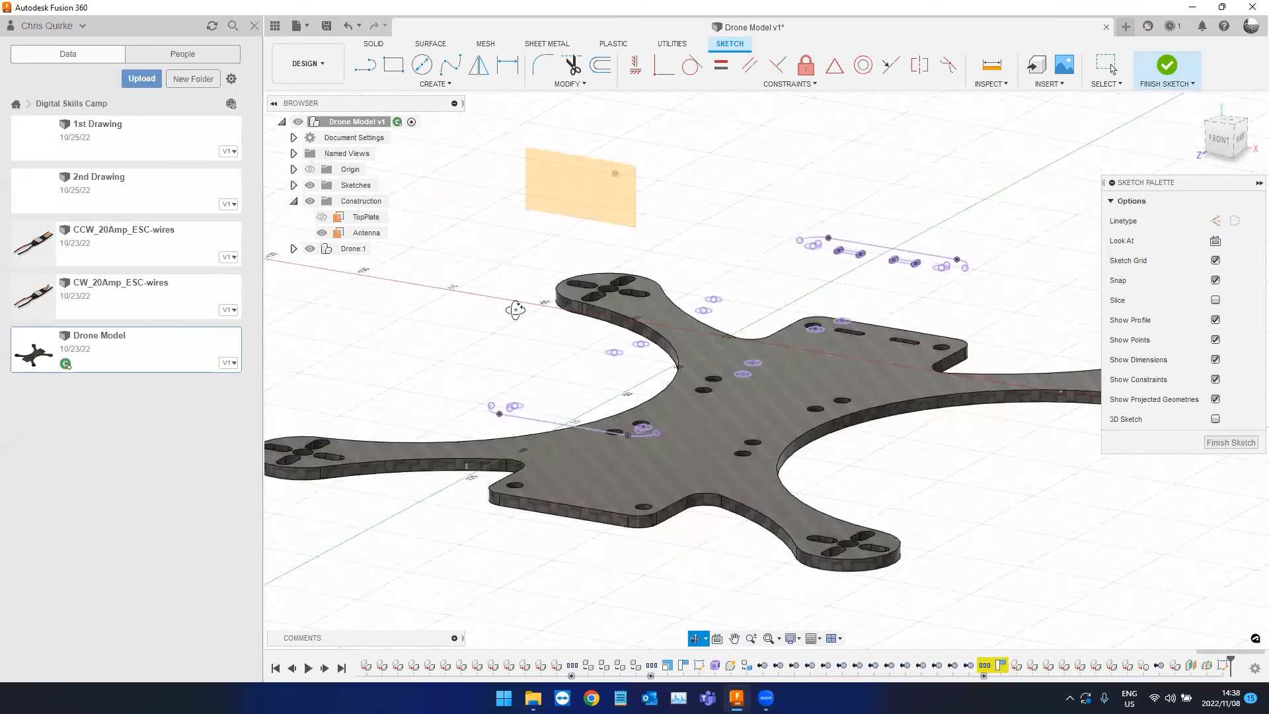
# Draw a 145 mm line along one long side of the top plate, joining the open ends of the projected corner arcs.
pyautogui.click(366, 66)
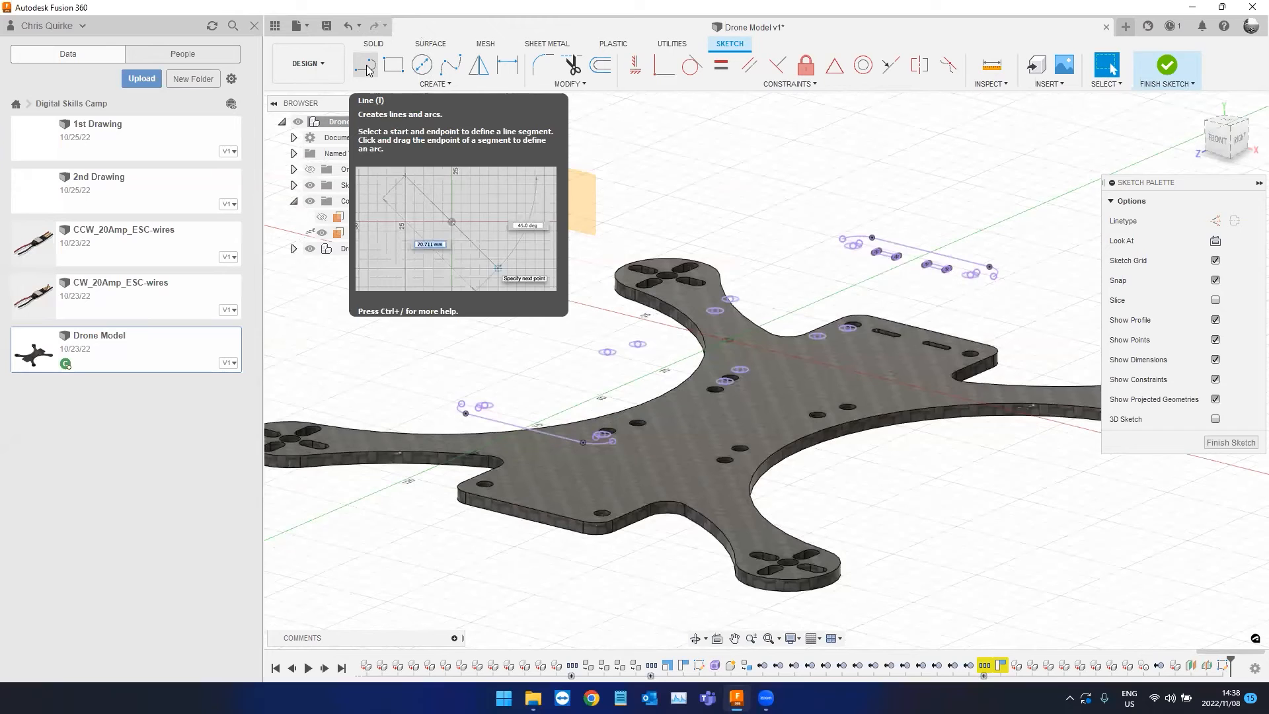
pyautogui.click(367, 66)
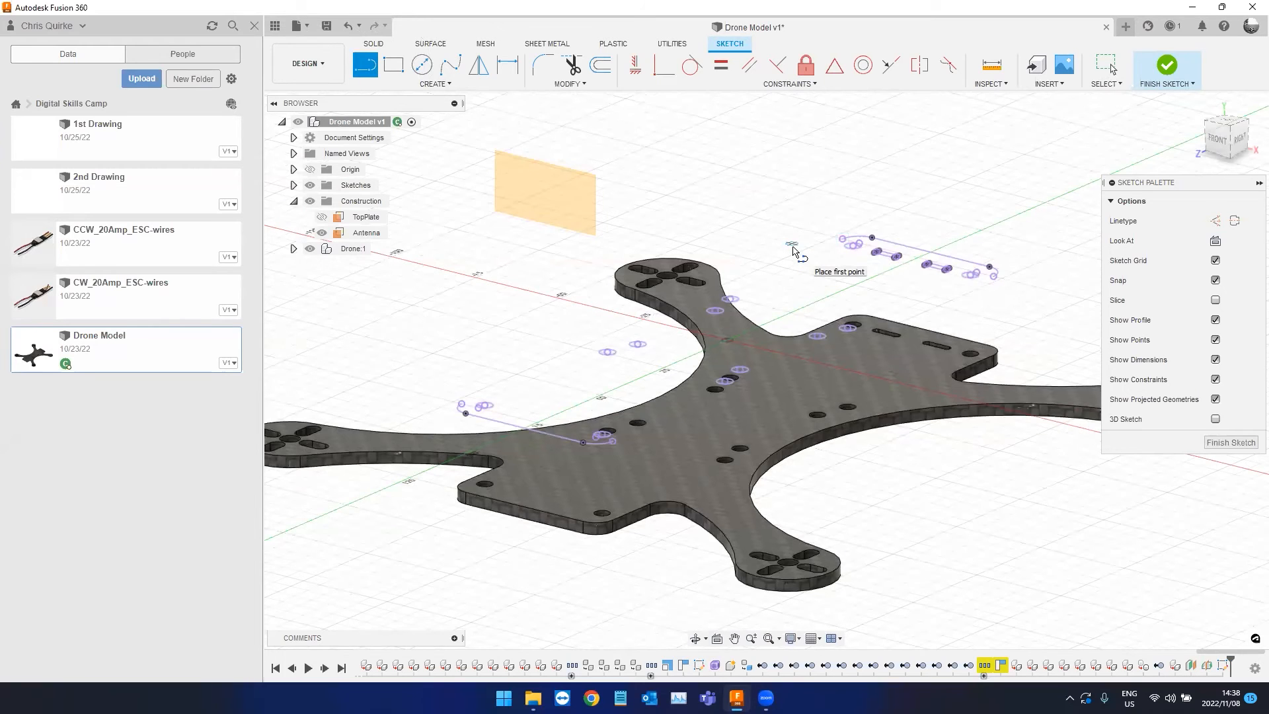
pyautogui.scroll(2, 793, 249)
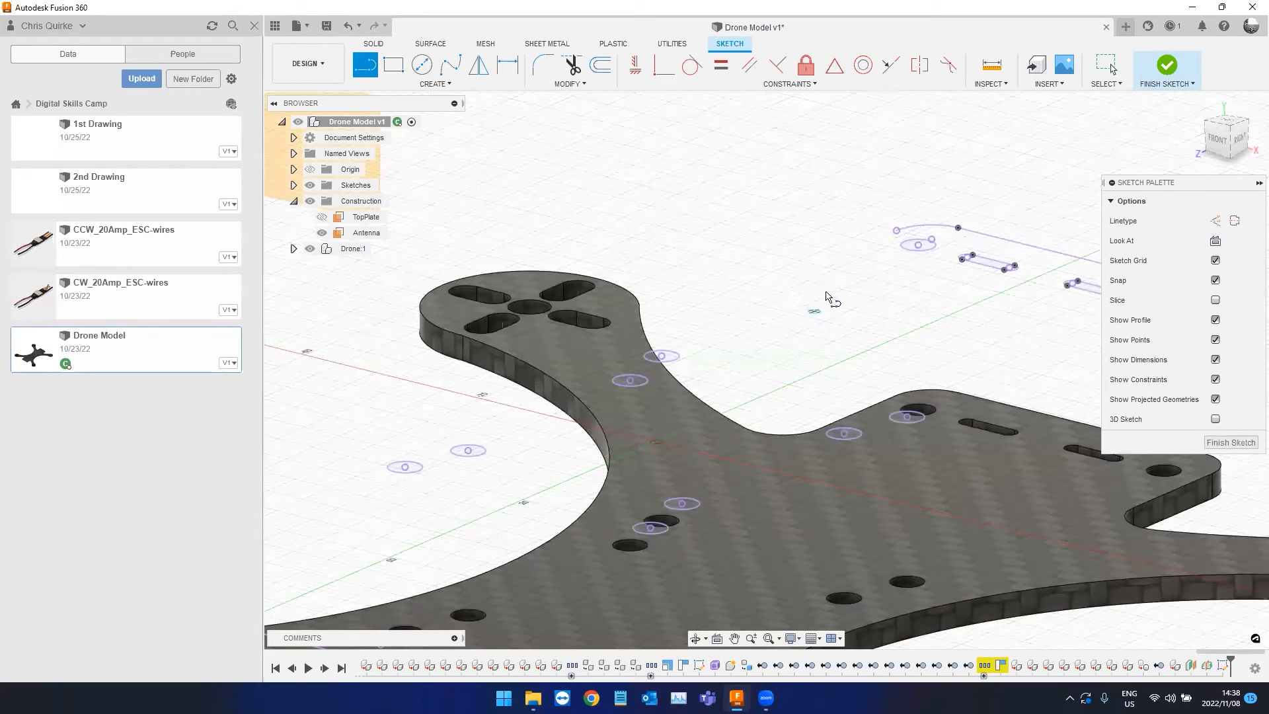
pyautogui.click(895, 232)
pyautogui.scroll(-3, 854, 259)
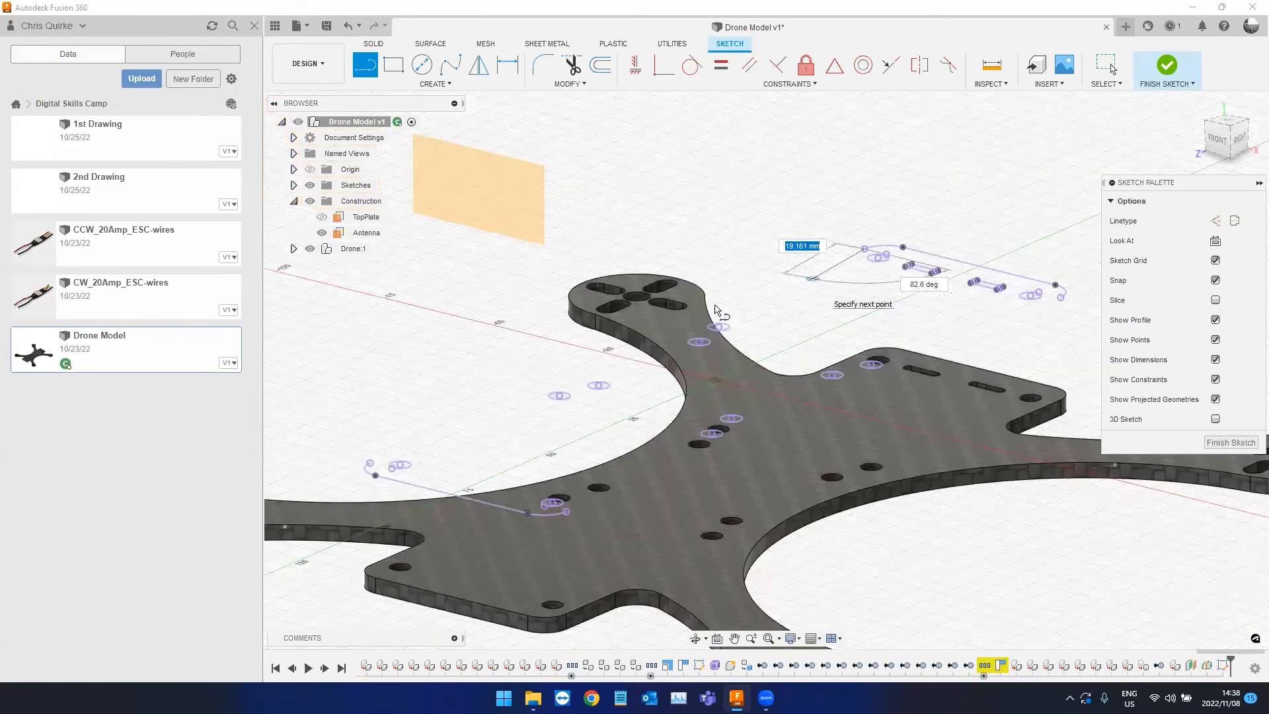
pyautogui.scroll(-2, 613, 346)
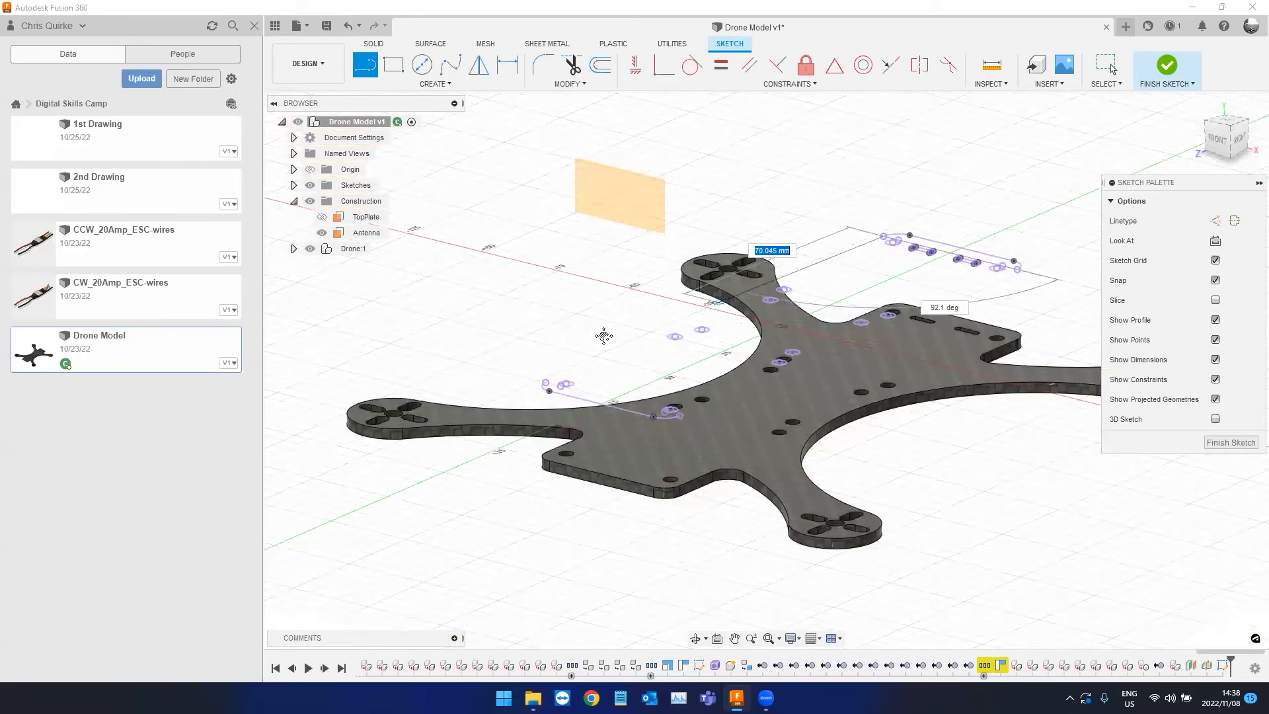
pyautogui.scroll(4, 598, 337)
pyautogui.scroll(2, 529, 271)
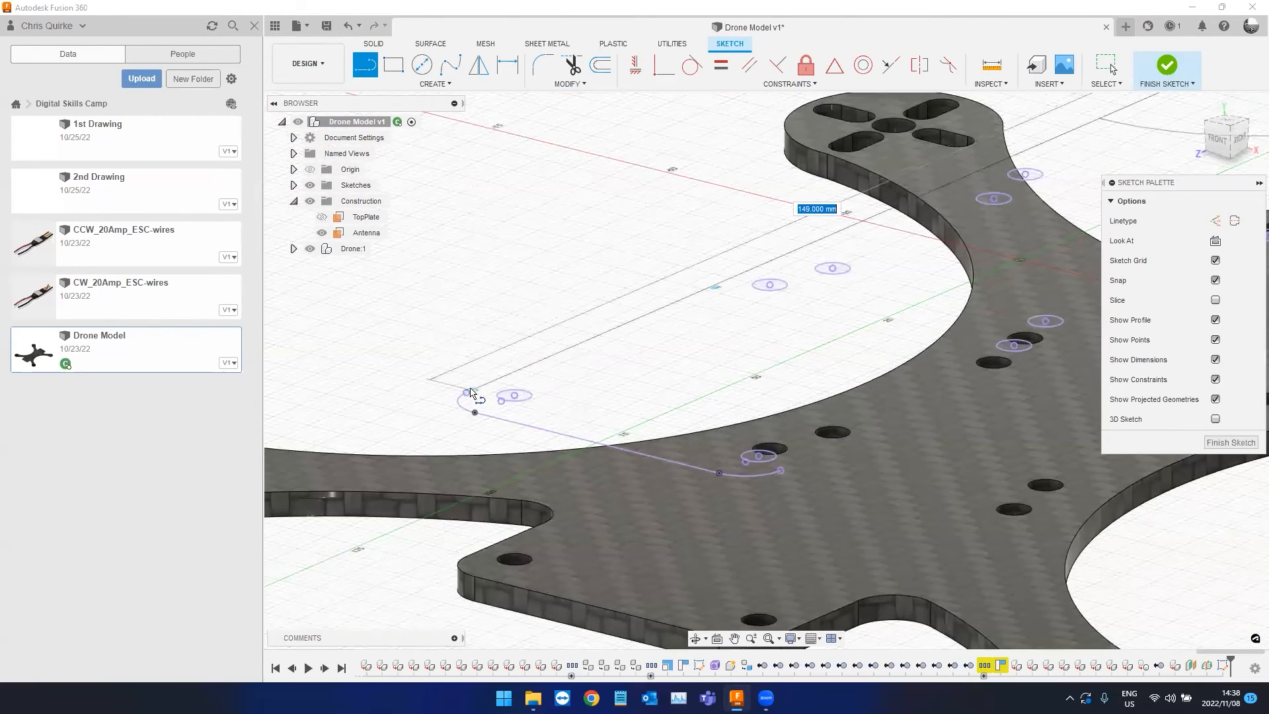
pyautogui.click(469, 394)
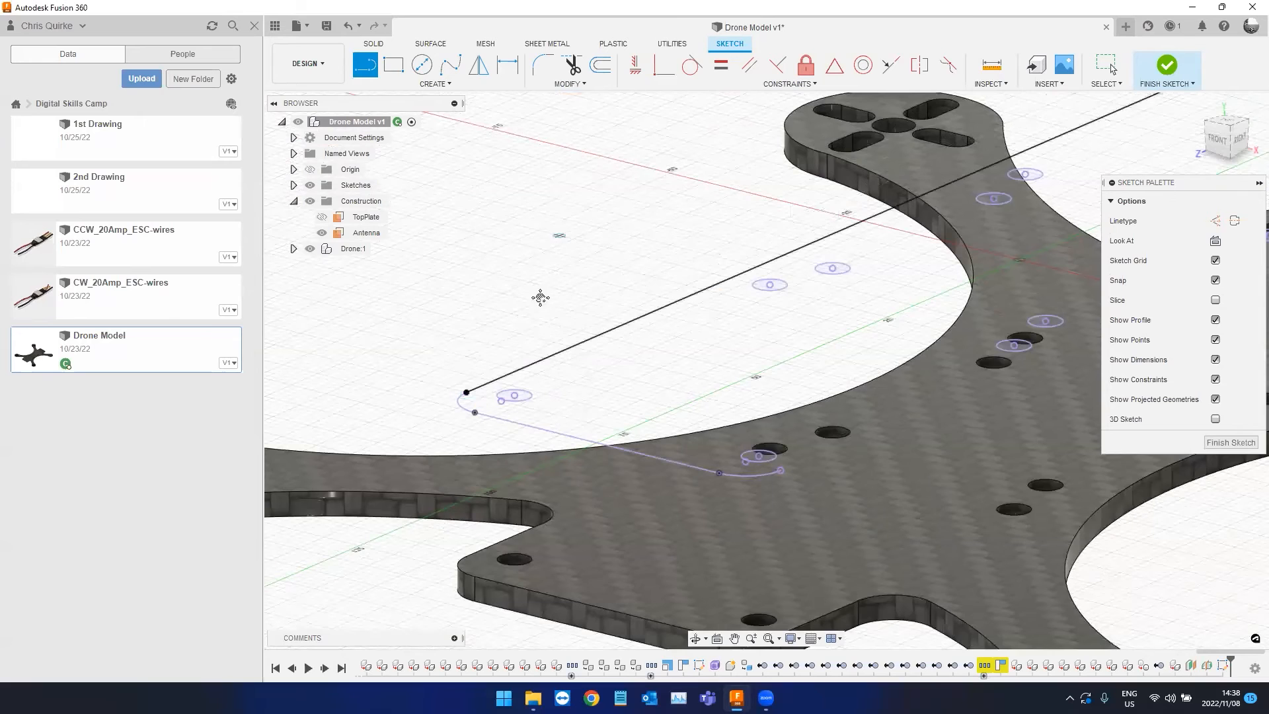
# Close the top plate outline with a line along the opposite long side between the remaining corner arc ends.
pyautogui.scroll(-2, 681, 274)
pyautogui.moveTo(780, 173)
pyautogui.mouseDown(button='middle')
pyautogui.moveTo(760, 191)
pyautogui.moveTo(782, 179)
pyautogui.mouseUp(button='middle')
pyautogui.press('l')
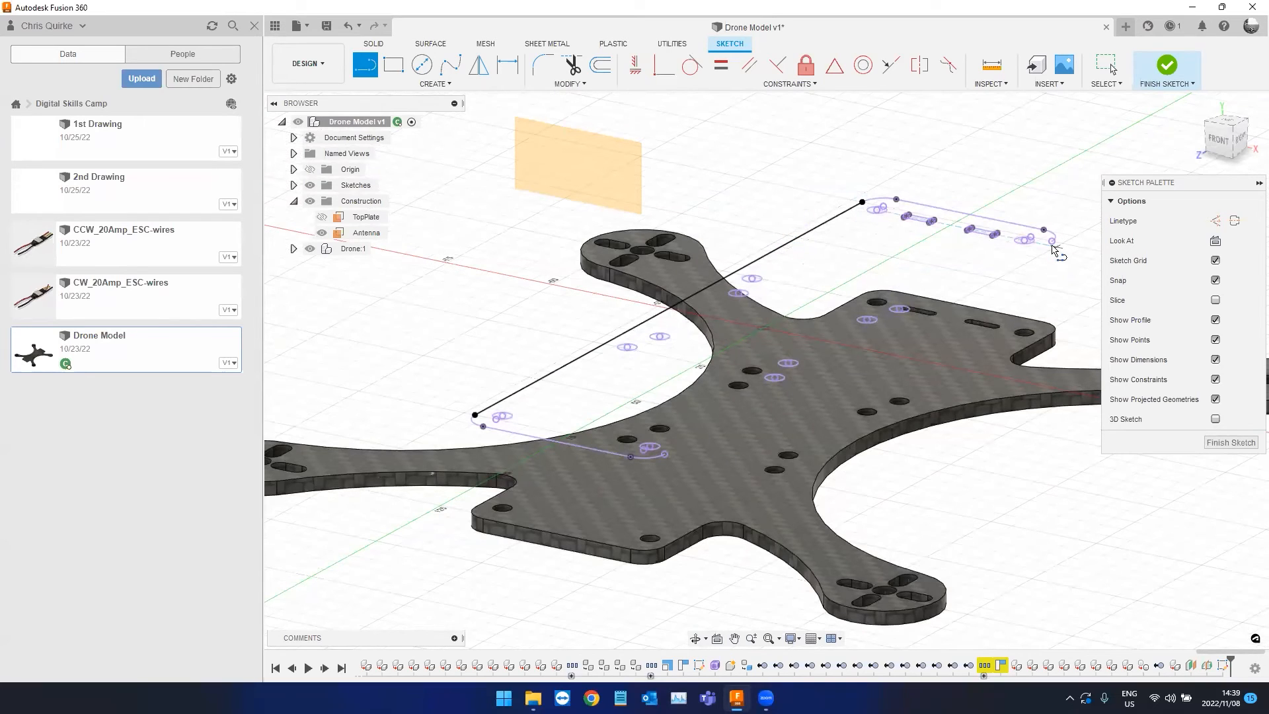
pyautogui.click(665, 452)
pyautogui.press('Return')
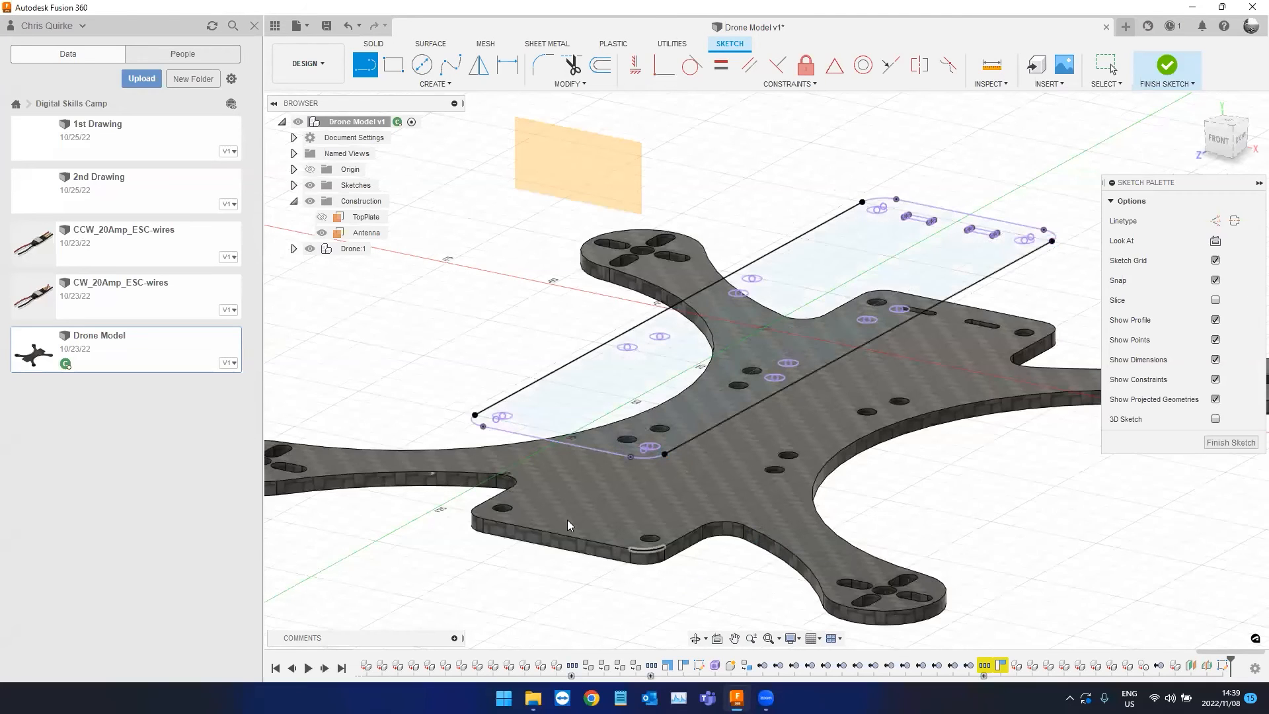
pyautogui.press('Escape')
# Check the closed plate outline from the slotted end, finish the sketch and start an Extrude.
pyautogui.keyDown('shift'); pyautogui.moveTo(680, 566); pyautogui.dragTo(614, 500, button='middle'); pyautogui.keyUp('shift')
pyautogui.keyDown('shift'); pyautogui.moveTo(814, 458); pyautogui.dragTo(700, 443, button='middle'); pyautogui.keyUp('shift')
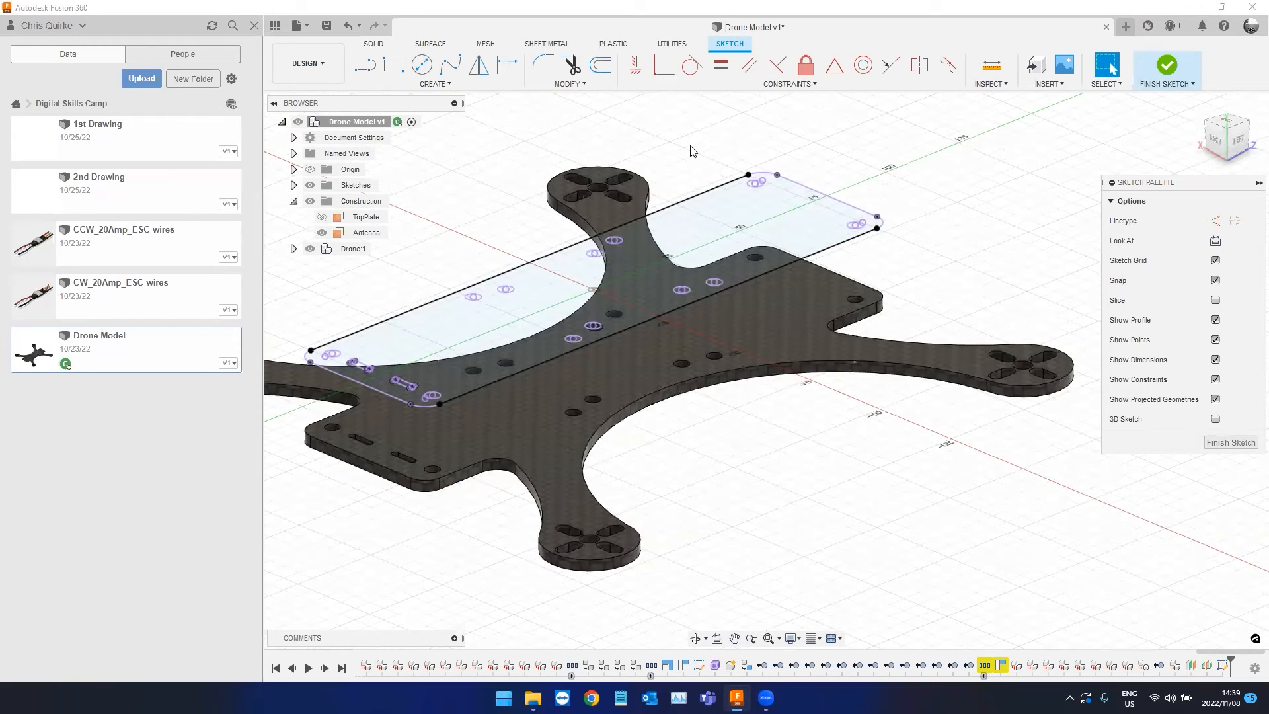
pyautogui.scroll(-1, 685, 153)
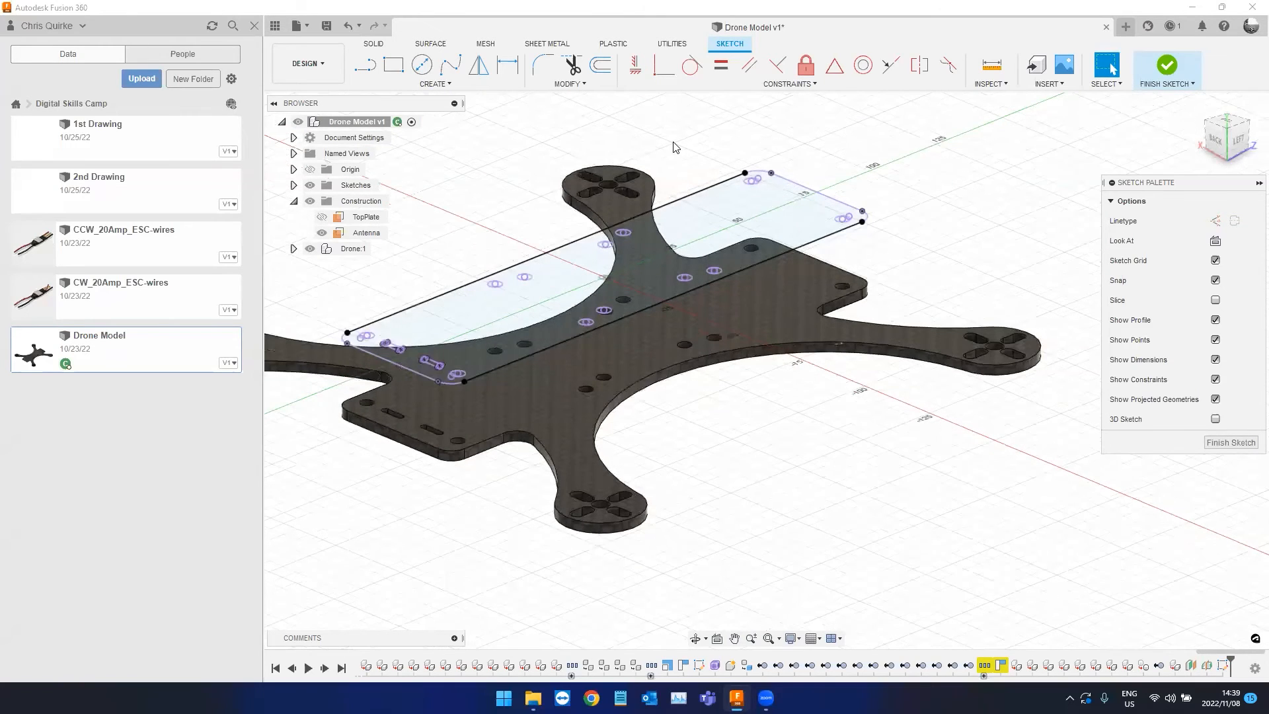
pyautogui.moveTo(511, 226)
pyautogui.keyDown('shift'); pyautogui.mouseDown(button='middle')
pyautogui.moveTo(722, 204)
pyautogui.moveTo(604, 218)
pyautogui.moveTo(619, 207)
pyautogui.mouseUp(button='middle'); pyautogui.keyUp('shift')
pyautogui.keyDown('shift'); pyautogui.moveTo(562, 282); pyautogui.dragTo(538, 302, button='middle'); pyautogui.keyUp('shift')
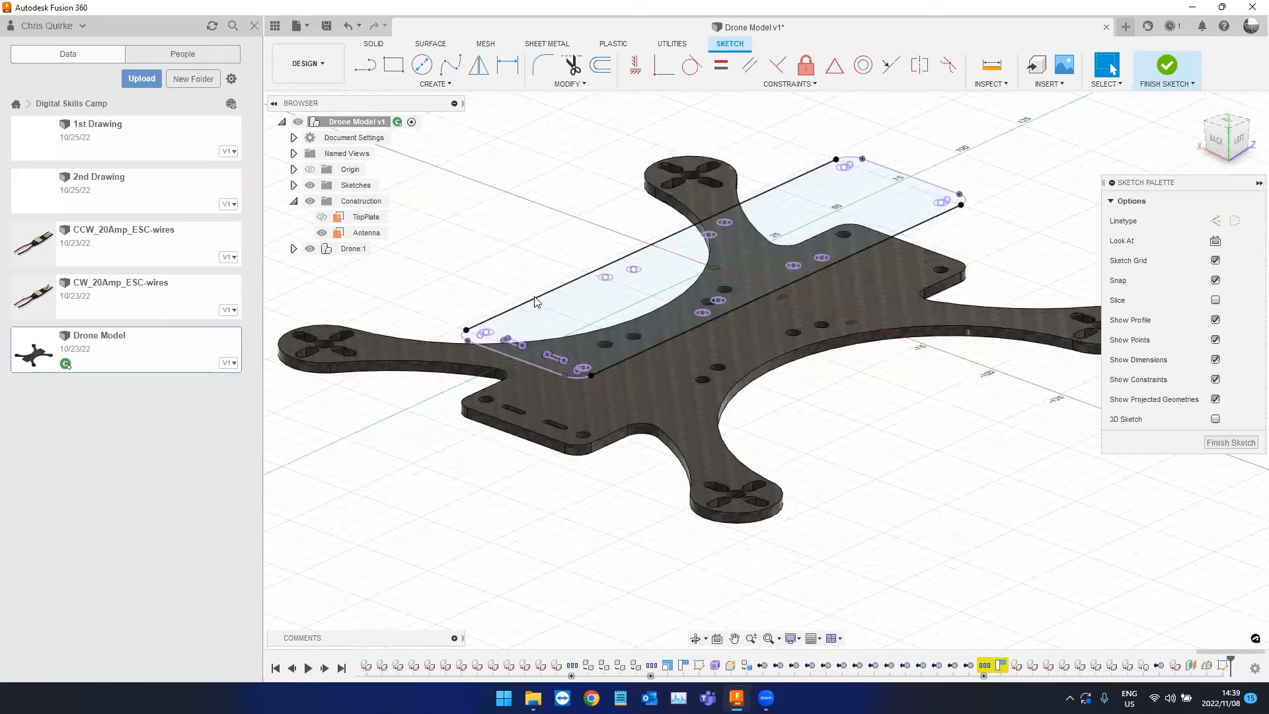
pyautogui.scroll(3, 503, 271)
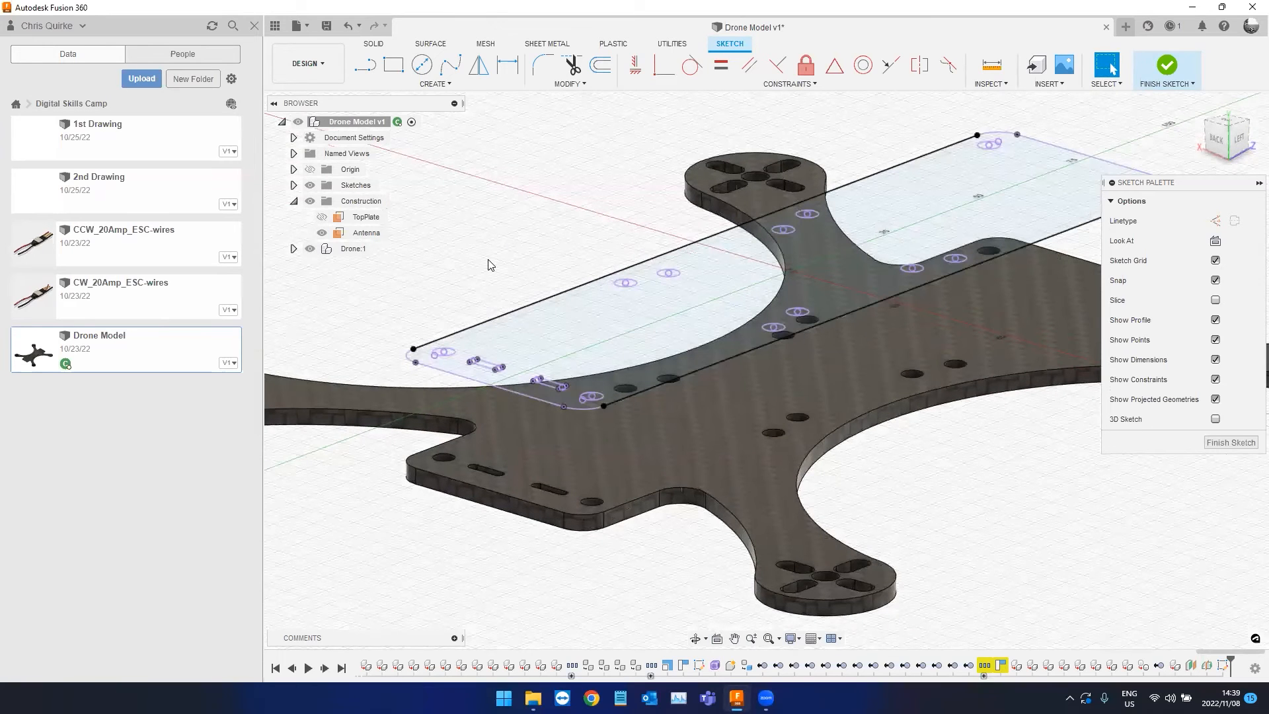
pyautogui.scroll(-2, 487, 253)
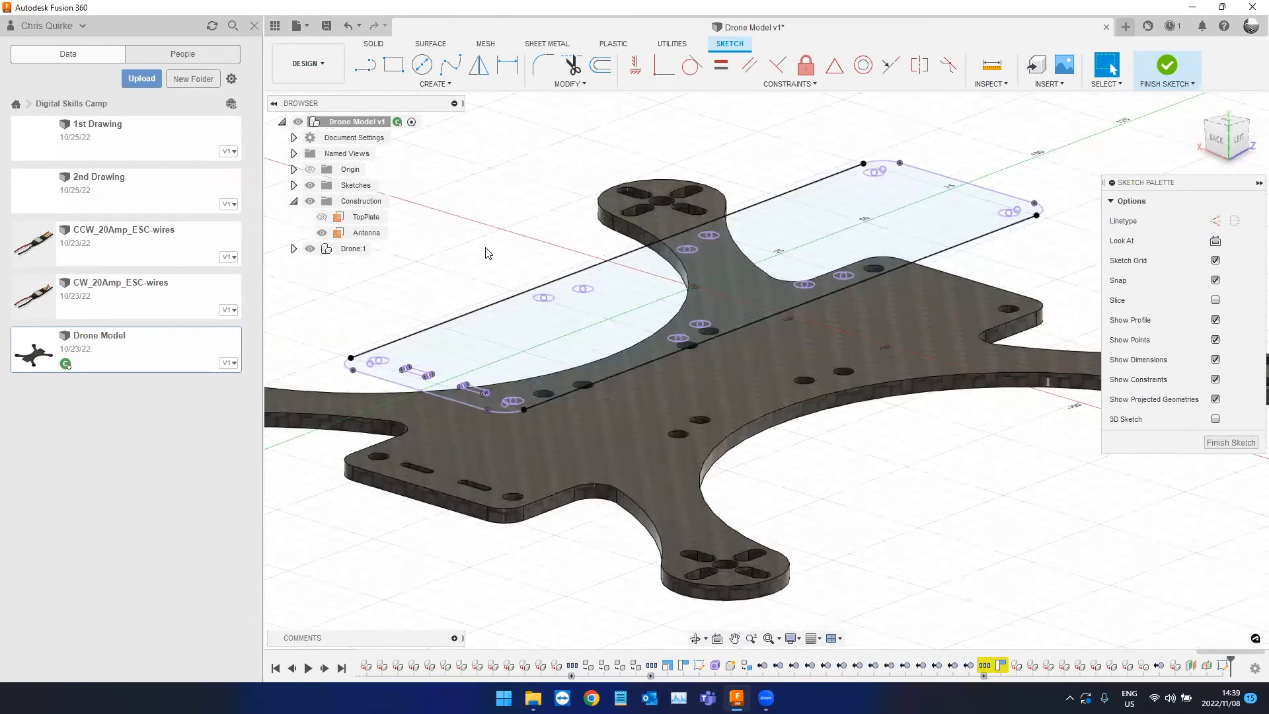
pyautogui.click(1165, 66)
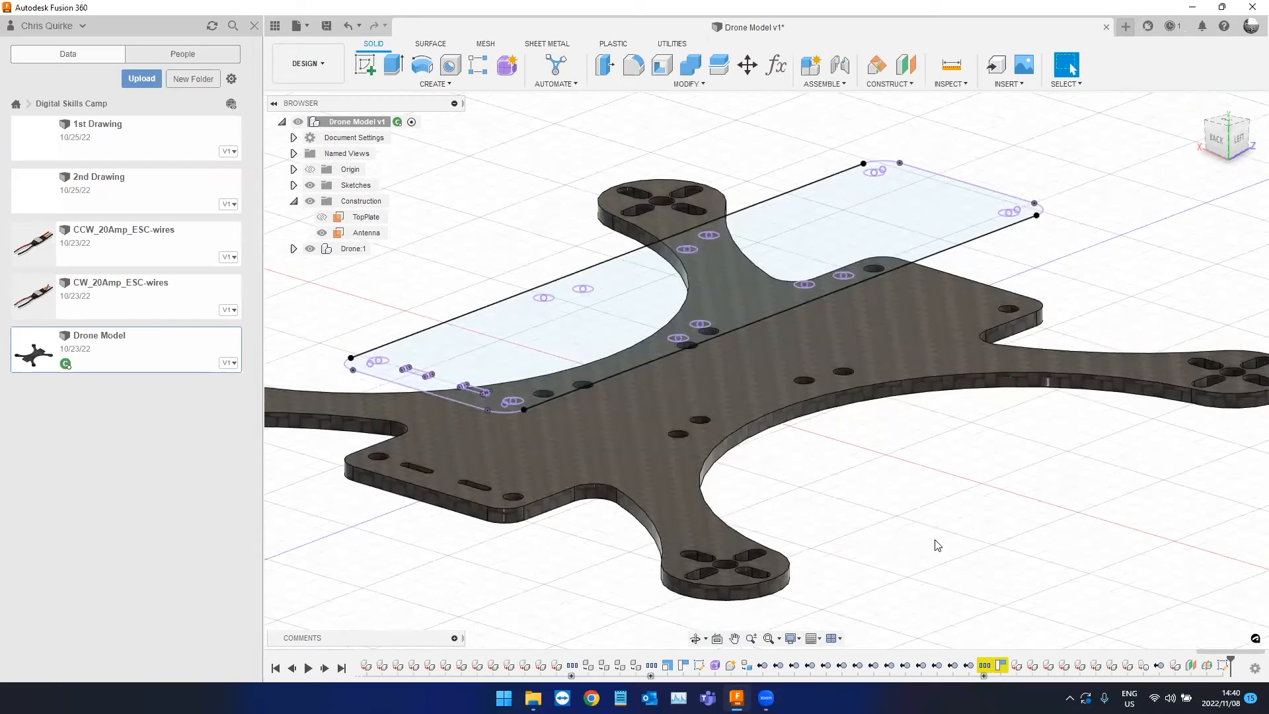
pyautogui.scroll(-1, 905, 536)
pyautogui.keyDown('shift'); pyautogui.moveTo(861, 536); pyautogui.dragTo(544, 560, button='middle'); pyautogui.keyUp('shift')
pyautogui.keyDown('shift'); pyautogui.moveTo(807, 480); pyautogui.dragTo(864, 461, button='middle'); pyautogui.keyUp('shift')
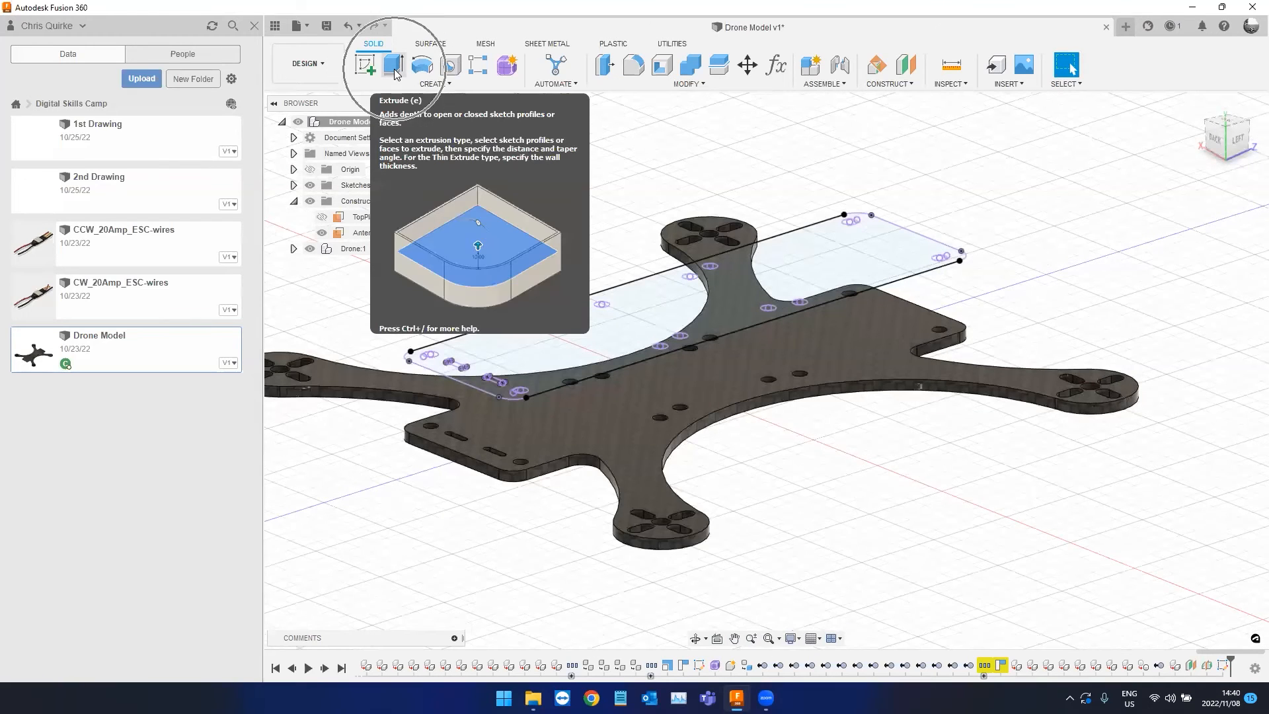
pyautogui.click(395, 73)
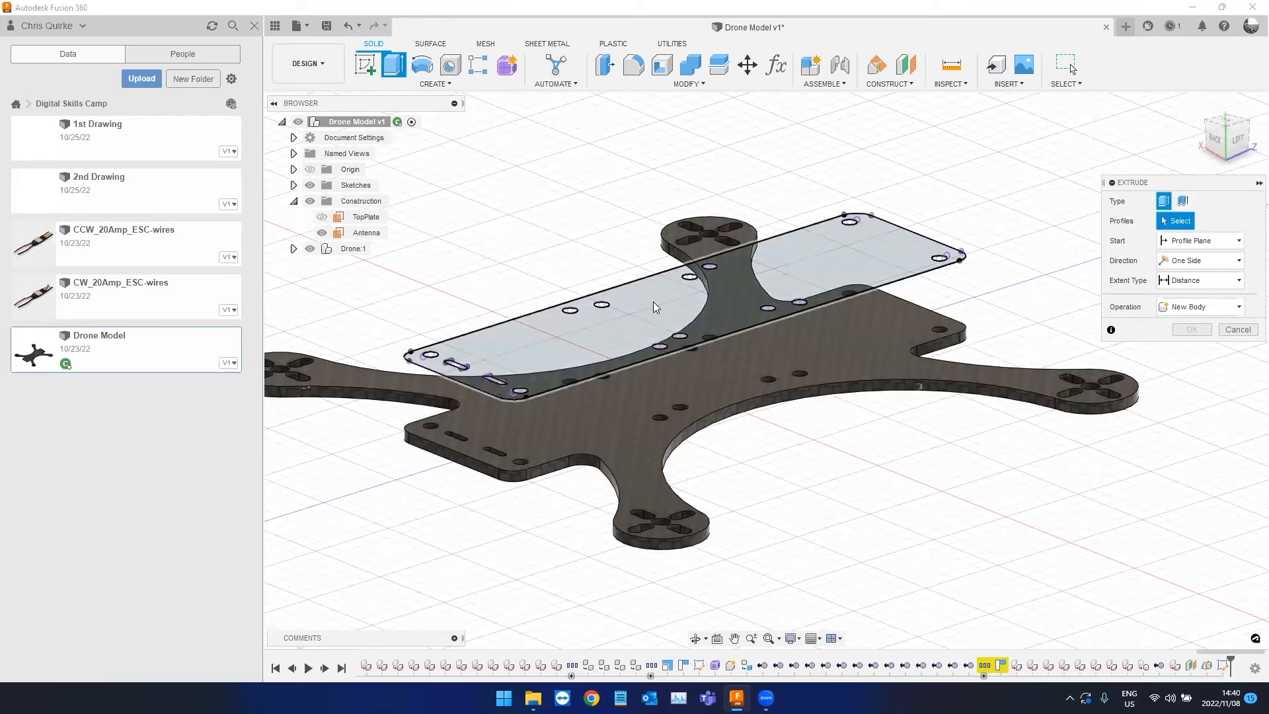
pyautogui.scroll(5, 587, 291)
pyautogui.click(581, 291)
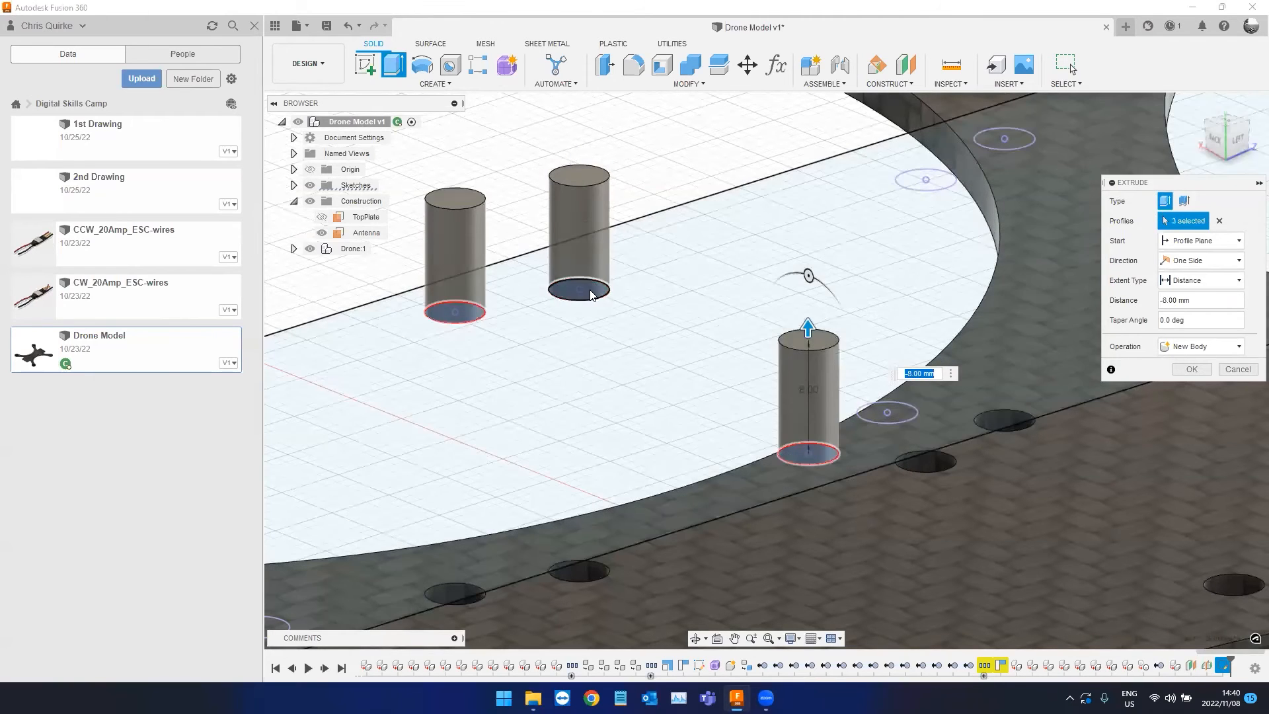
pyautogui.keyDown('ctrl'); pyautogui.click(589, 292); pyautogui.keyUp('ctrl')
pyautogui.keyDown('ctrl'); pyautogui.click(466, 319); pyautogui.keyUp('ctrl')
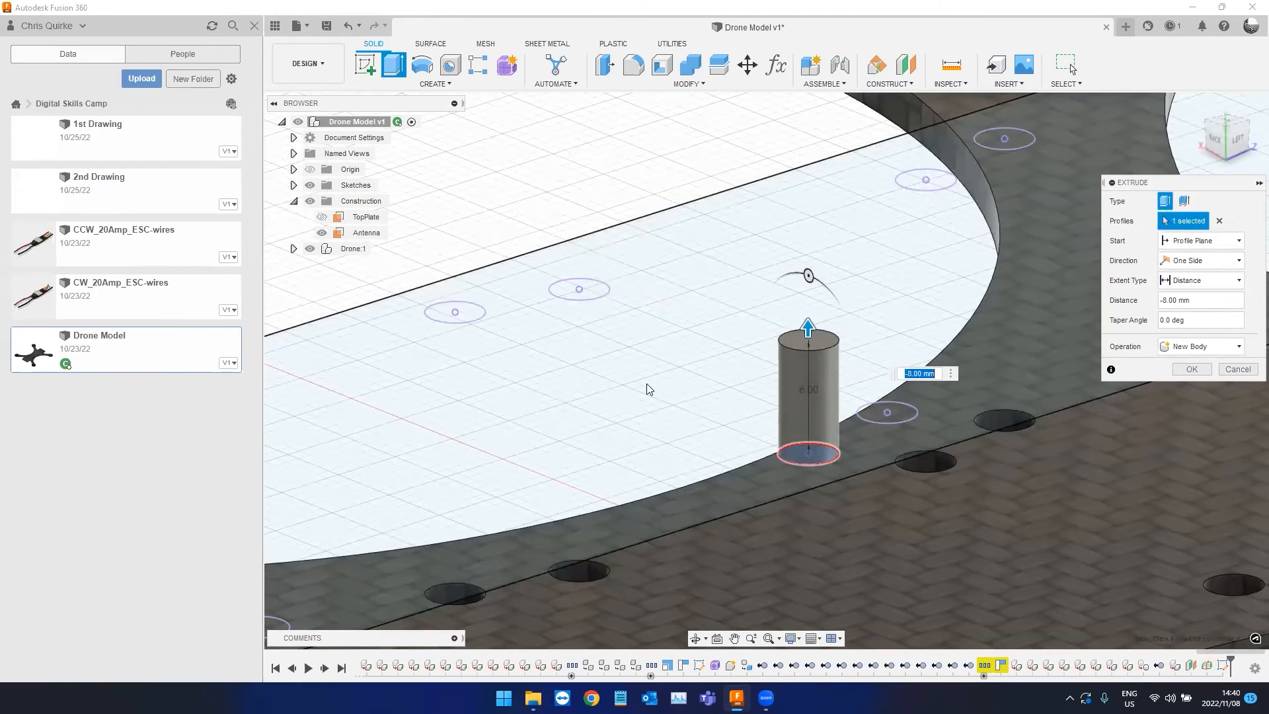
pyautogui.click(704, 317)
pyautogui.scroll(-5, 707, 317)
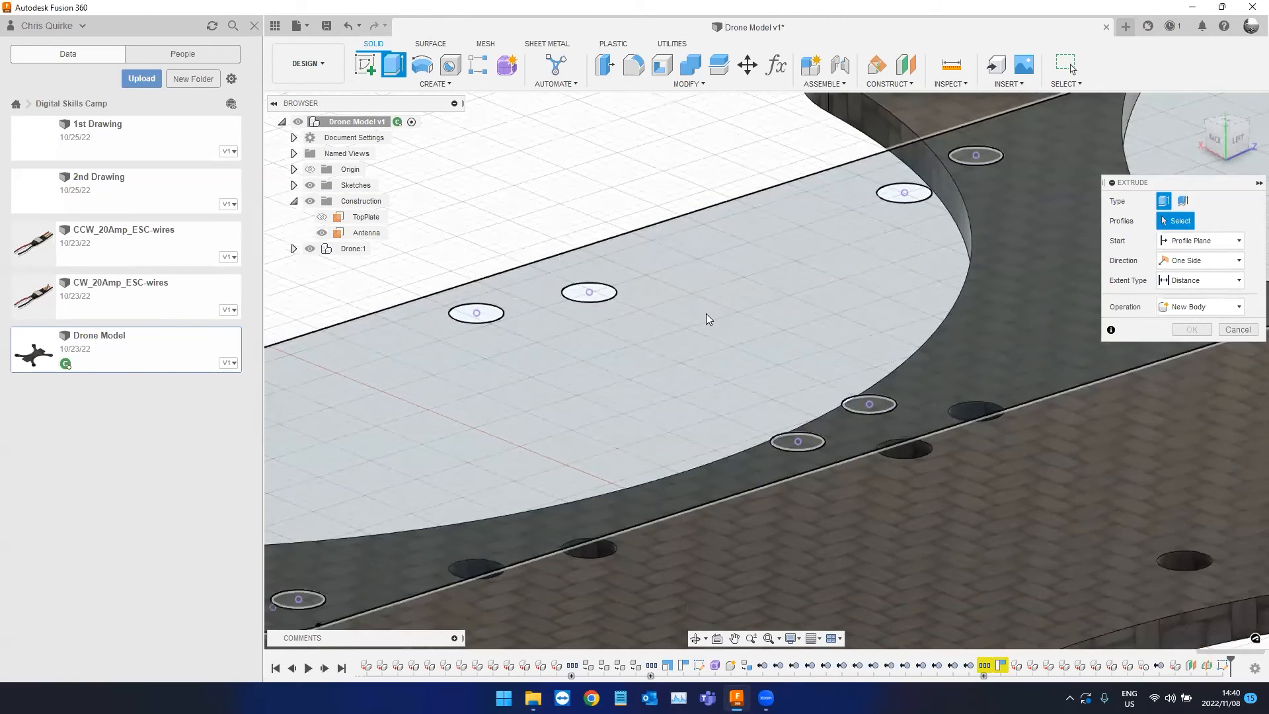
pyautogui.scroll(-2, 725, 315)
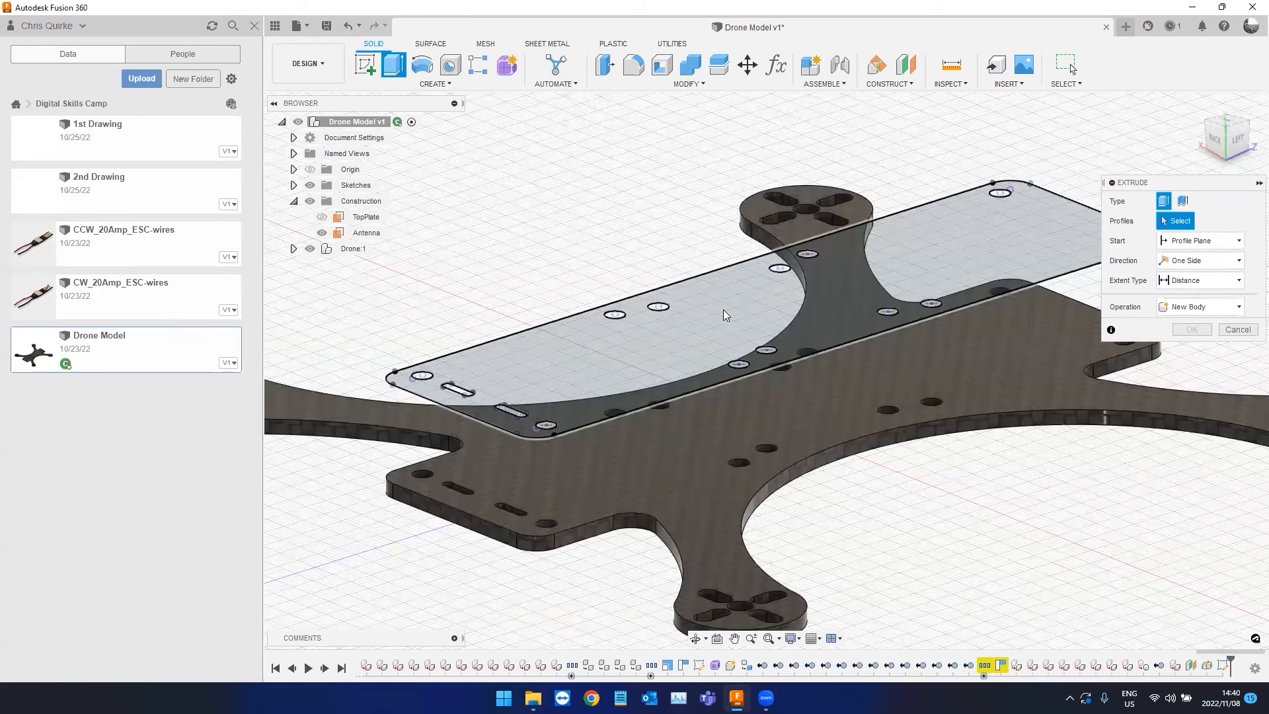
# Extrude the top plate profile, without its holes and slots, 1 mm toward the frame as a new body.
pyautogui.click(724, 315)
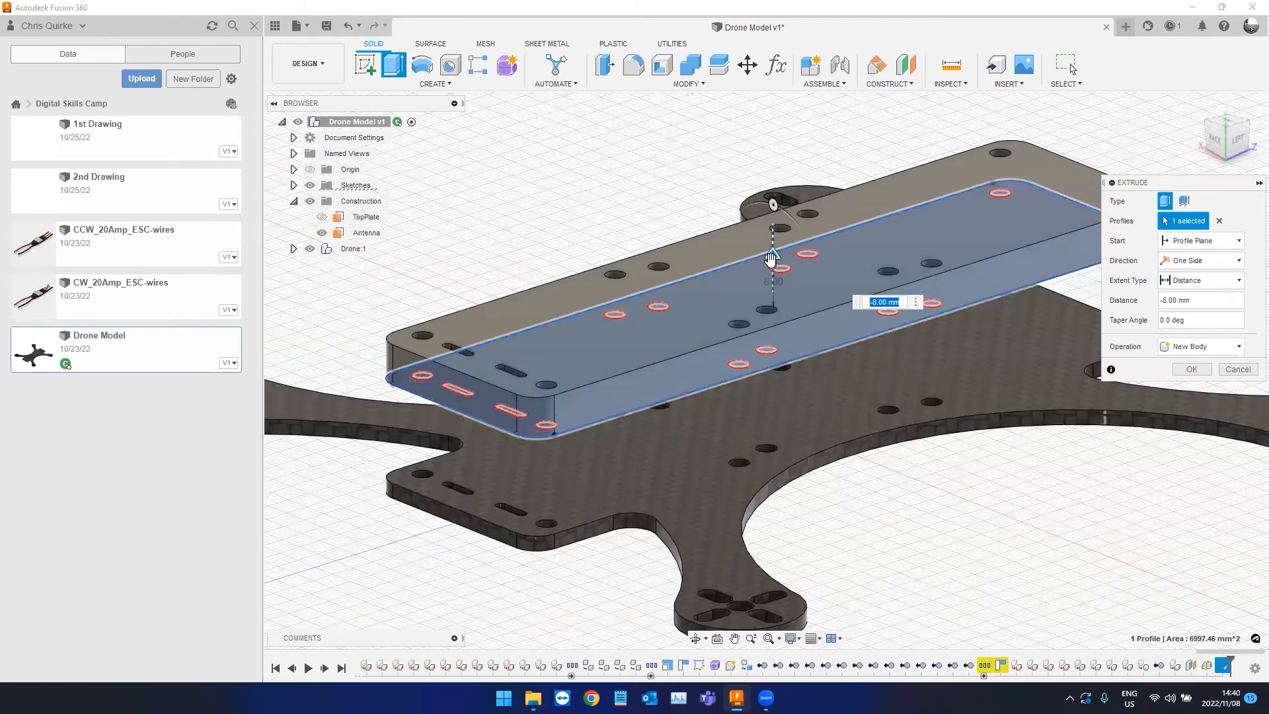
pyautogui.moveTo(772, 259); pyautogui.dragTo(740, 141)
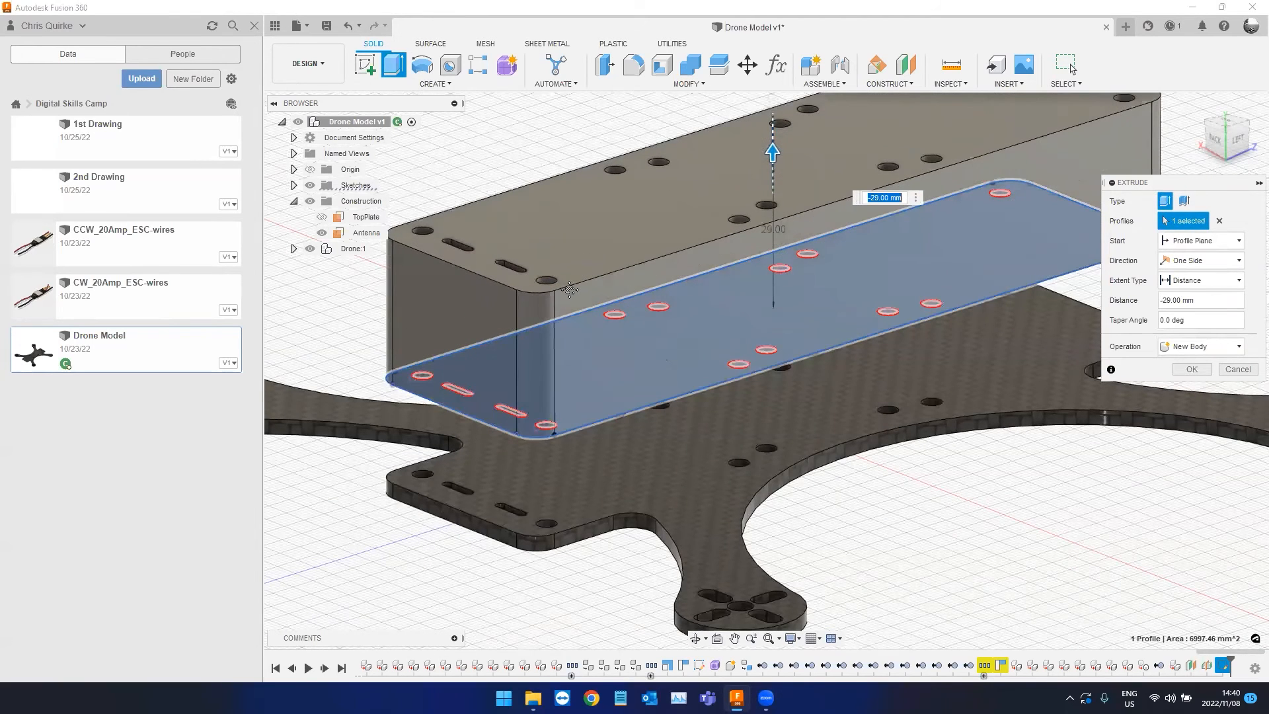
pyautogui.scroll(-1, 483, 159)
pyautogui.scroll(-1, 483, 159)
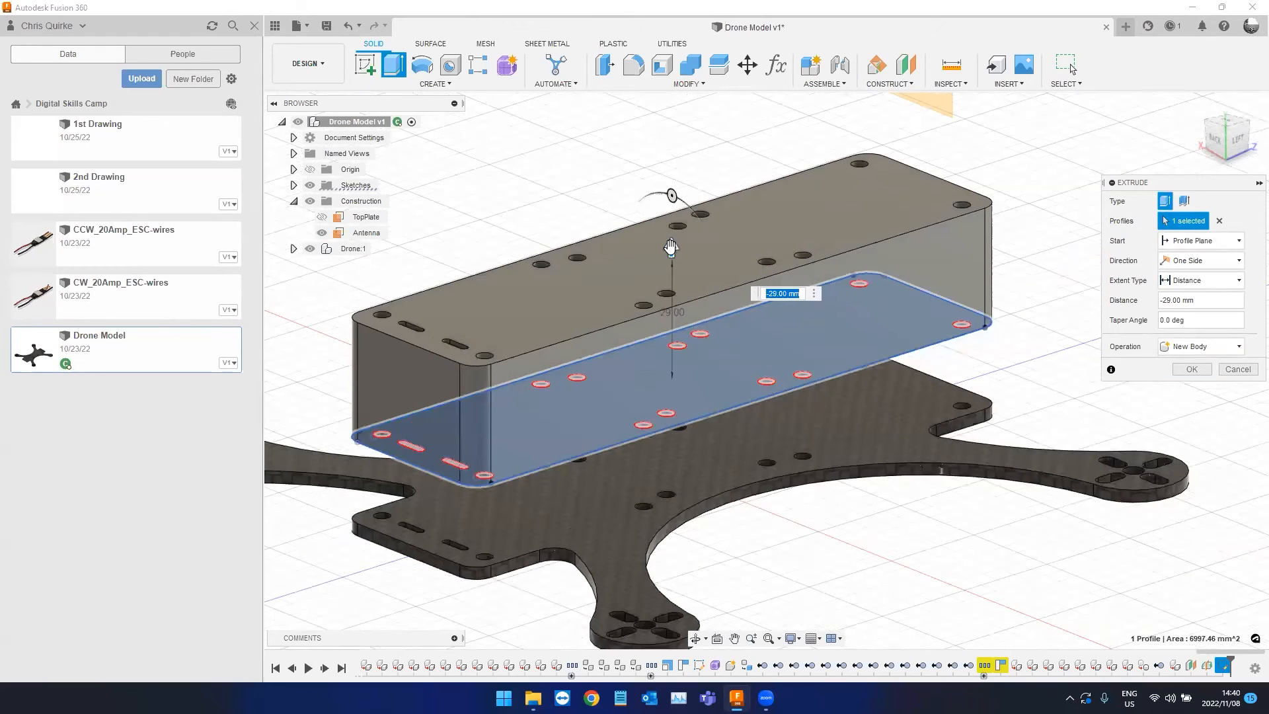
pyautogui.moveTo(670, 246); pyautogui.dragTo(673, 391)
pyautogui.write('5')
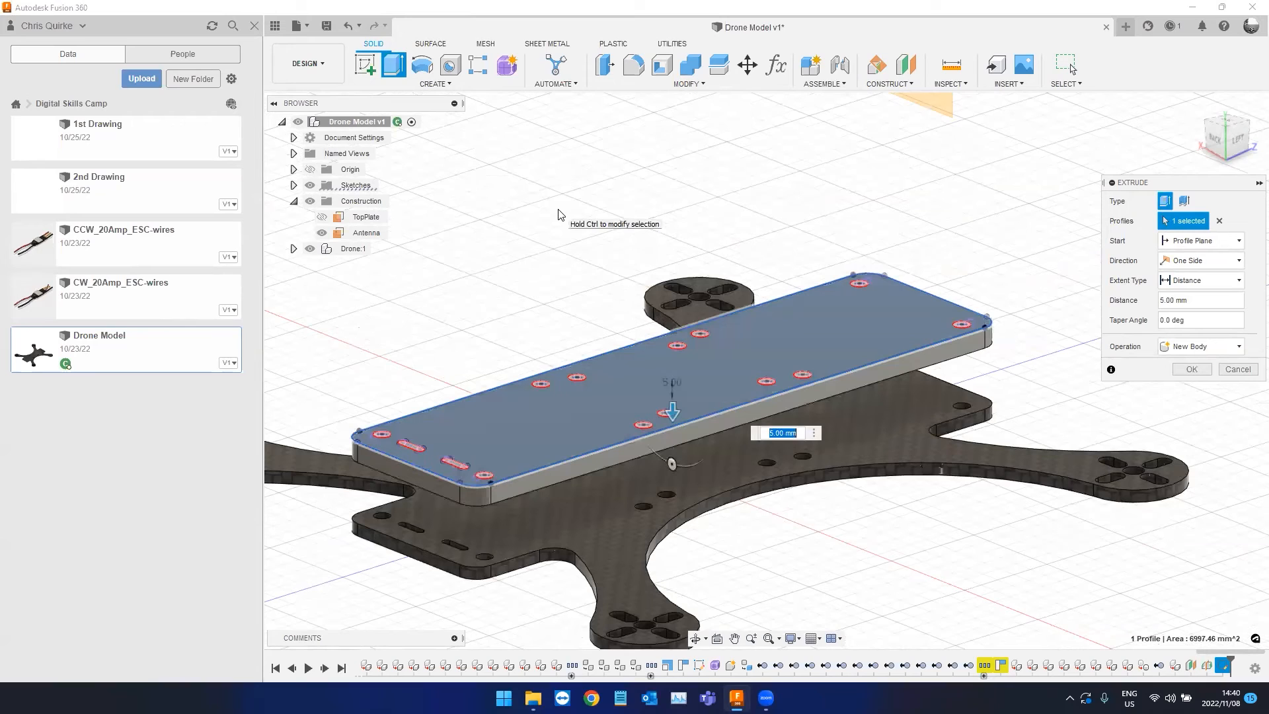
pyautogui.write('1')
pyautogui.press('Return')
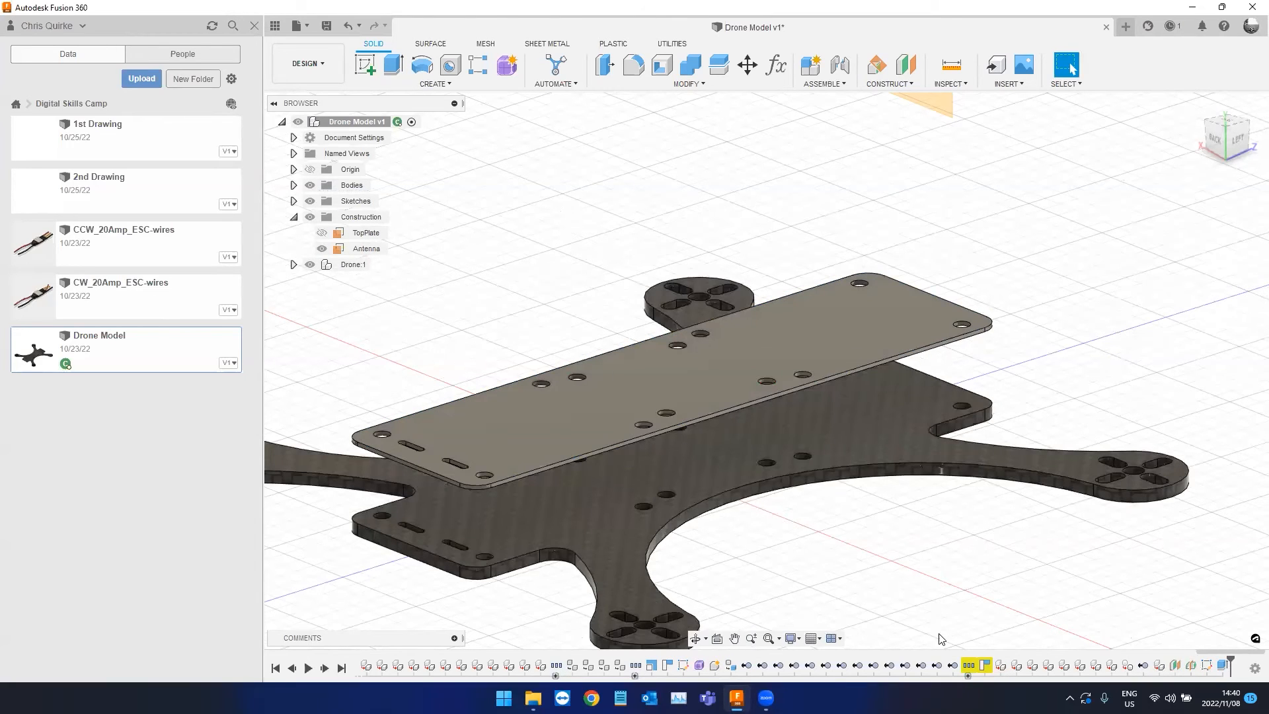
# Show the HARDWARE (1):1 component inside the drone's Airframe component.
pyautogui.keyDown('shift'); pyautogui.moveTo(820, 624); pyautogui.dragTo(648, 597, button='middle'); pyautogui.keyUp('shift')
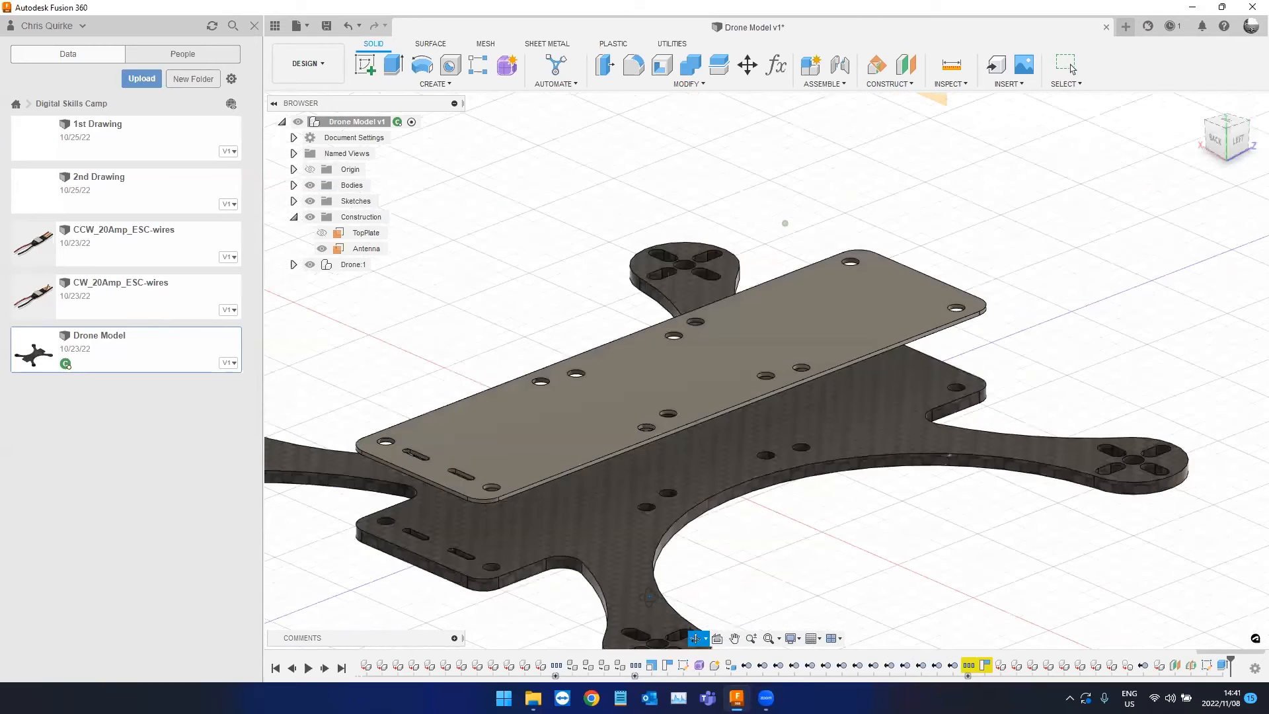
pyautogui.keyDown('shift'); pyautogui.moveTo(592, 496); pyautogui.dragTo(546, 308, button='middle'); pyautogui.keyUp('shift')
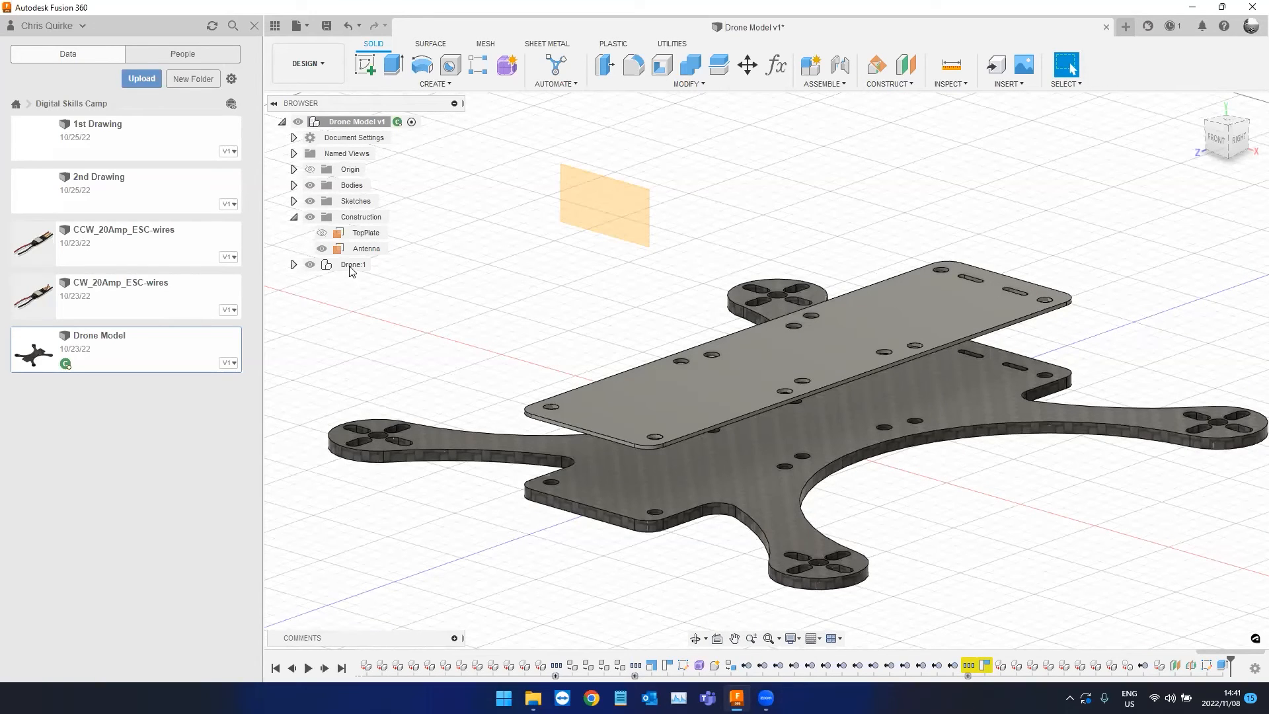
pyautogui.click(294, 265)
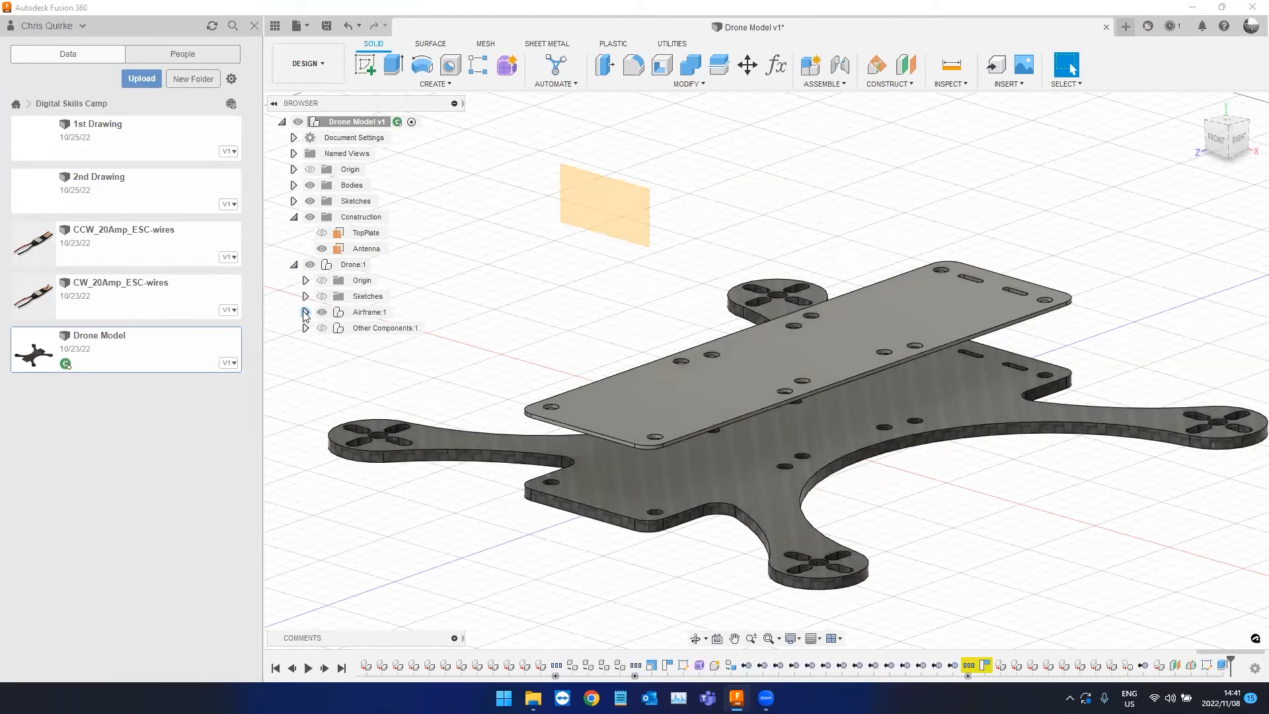
pyautogui.click(305, 312)
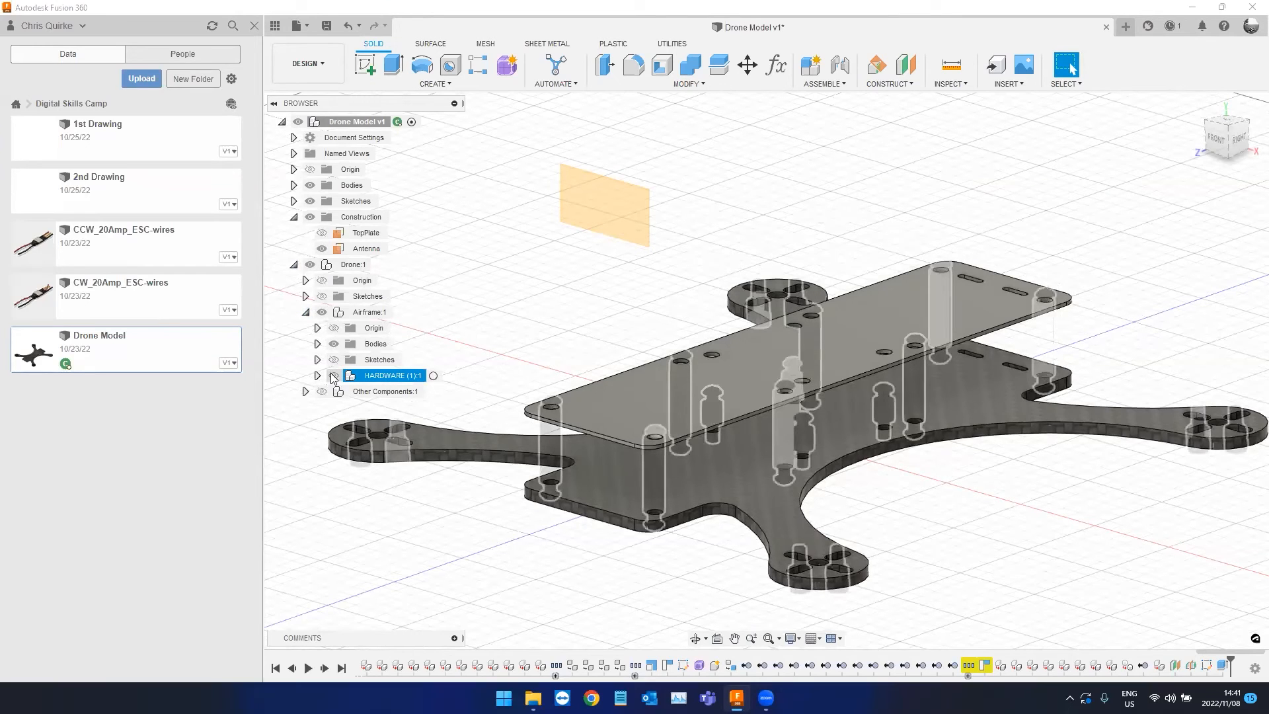
pyautogui.click(334, 377)
pyautogui.click(333, 378)
pyautogui.click(335, 377)
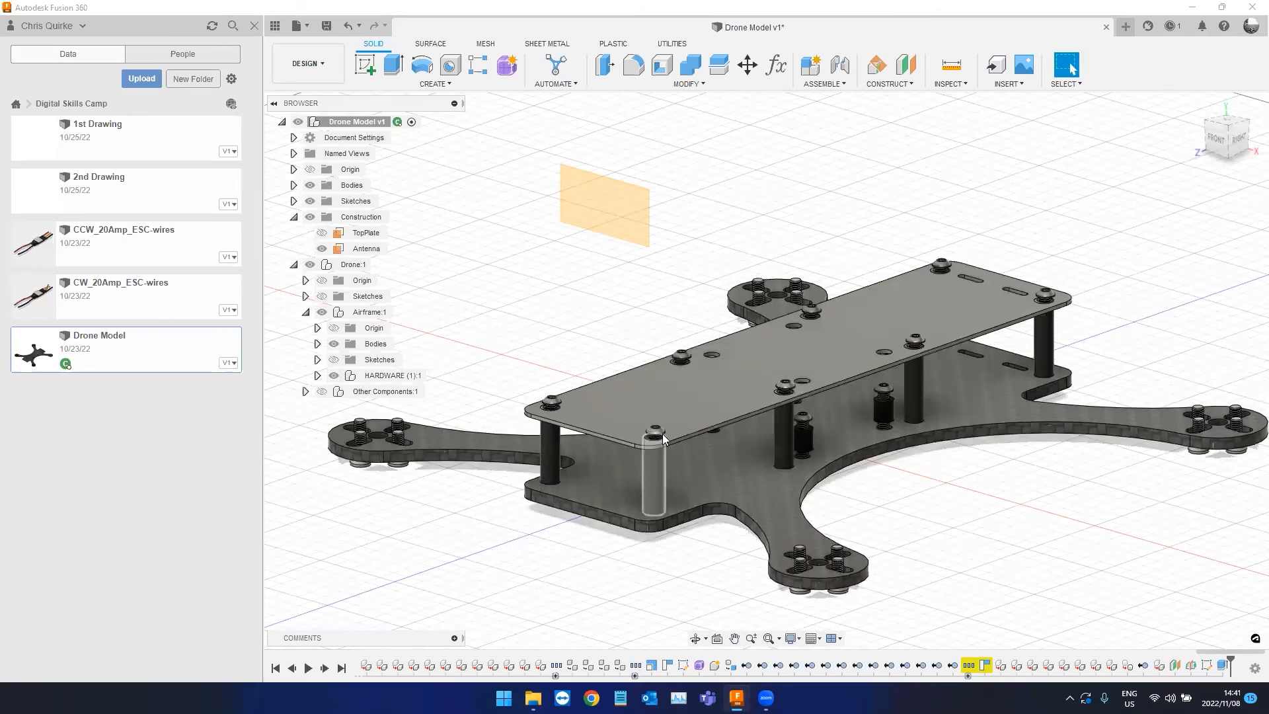
# Examine up close how the hardware's screws and standoffs line up with the holes in the new top plate.
pyautogui.scroll(1, 662, 434)
pyautogui.scroll(5, 658, 439)
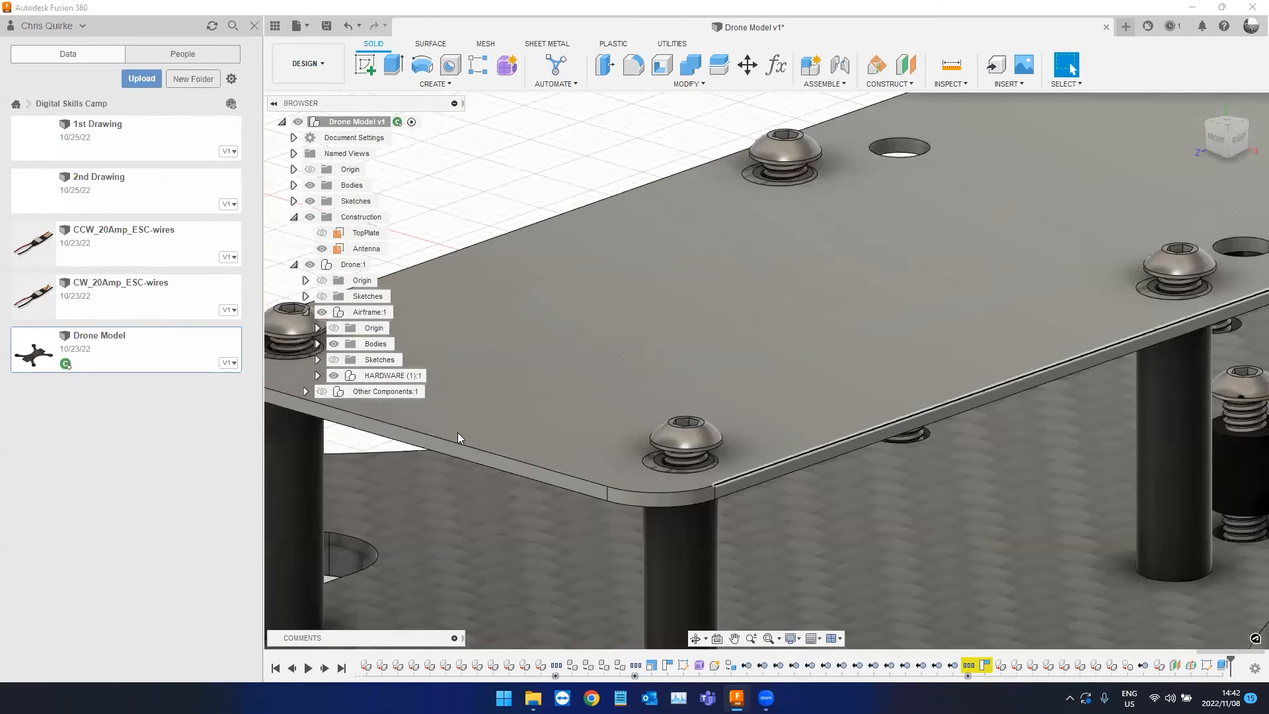
pyautogui.moveTo(424, 142); pyautogui.dragTo(565, 165, button='middle')
pyautogui.scroll(-1, 585, 201)
pyautogui.moveTo(508, 215); pyautogui.dragTo(593, 226, button='middle')
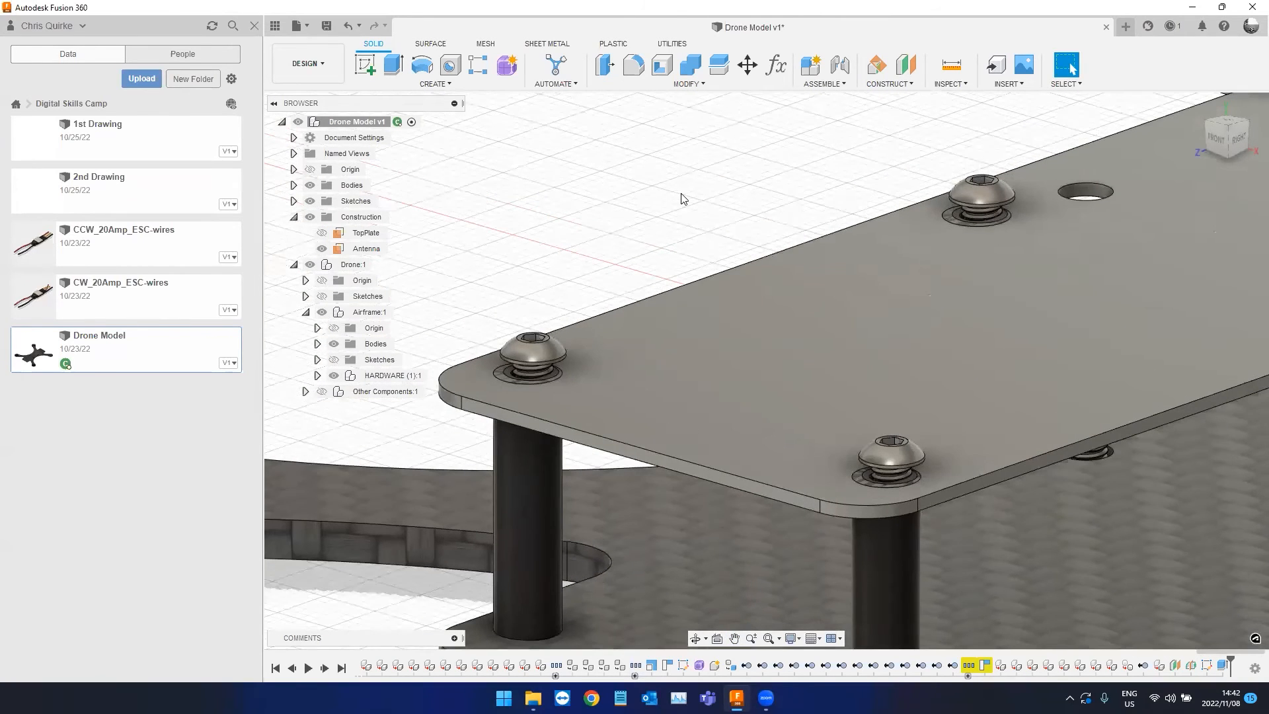
pyautogui.scroll(-1, 681, 194)
pyautogui.moveTo(681, 193); pyautogui.dragTo(564, 270, button='middle')
pyautogui.scroll(-1, 674, 244)
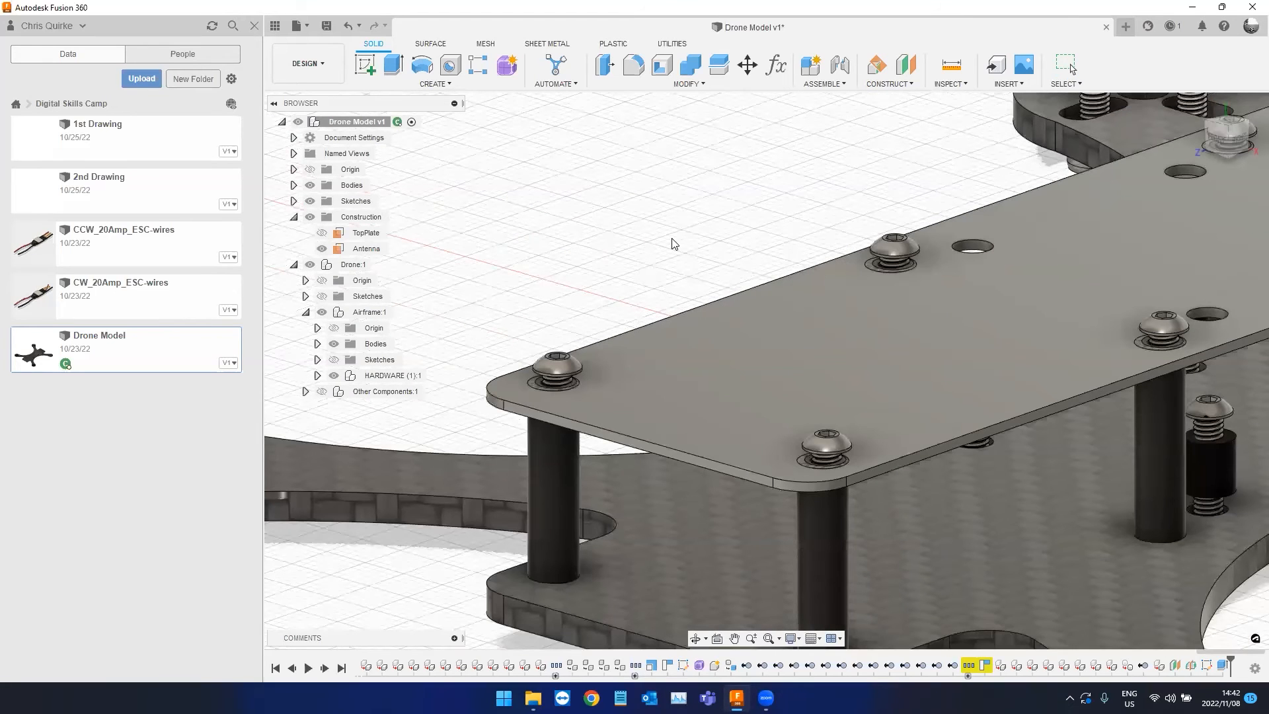
pyautogui.moveTo(672, 239); pyautogui.dragTo(591, 314, button='middle')
pyautogui.scroll(-3, 633, 261)
pyautogui.moveTo(634, 259); pyautogui.dragTo(696, 241, button='middle')
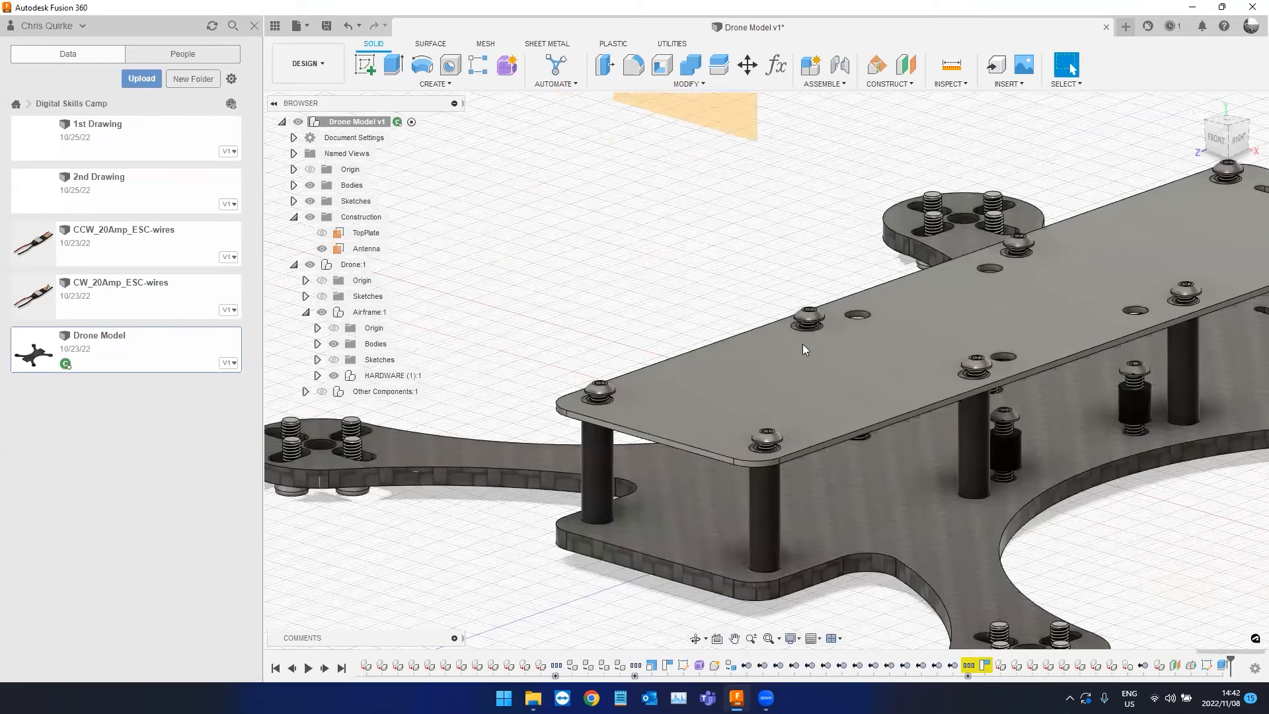
# Edit the top plate's extrude feature and set its distance to -1 mm so it extends away from the frame.
pyautogui.scroll(7, 694, 665)
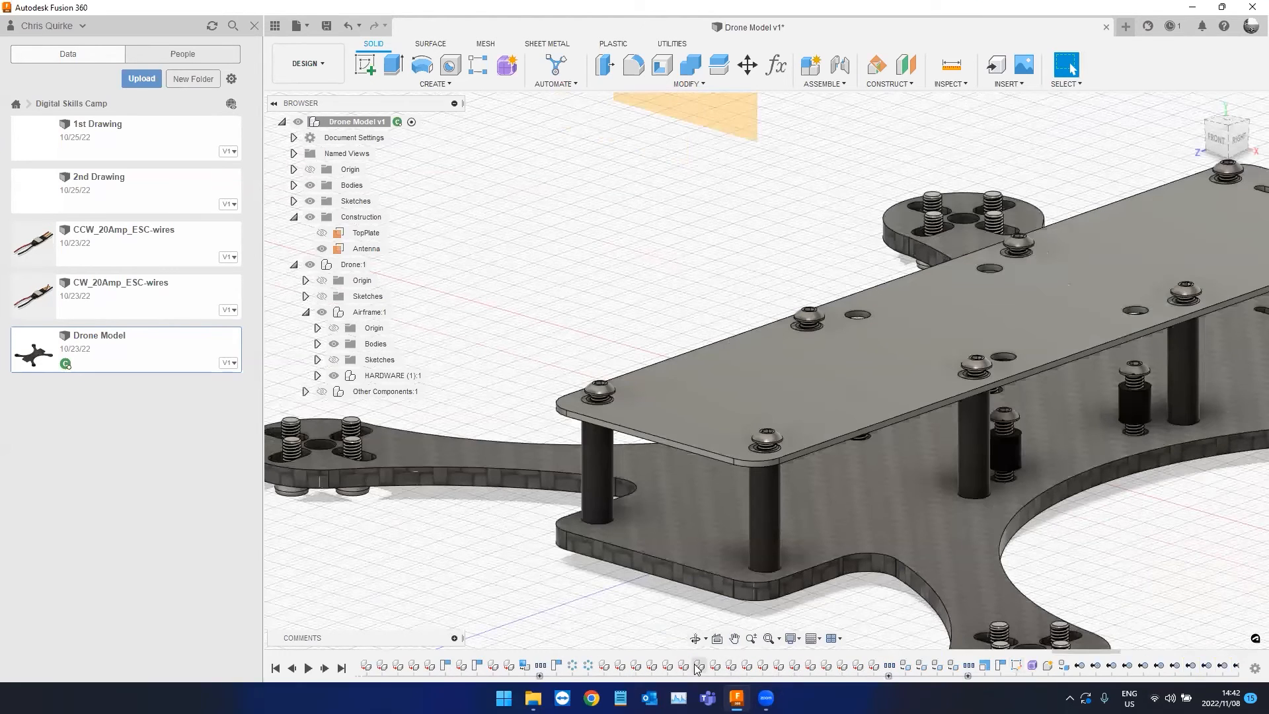
pyautogui.scroll(3, 696, 666)
pyautogui.scroll(-10, 697, 668)
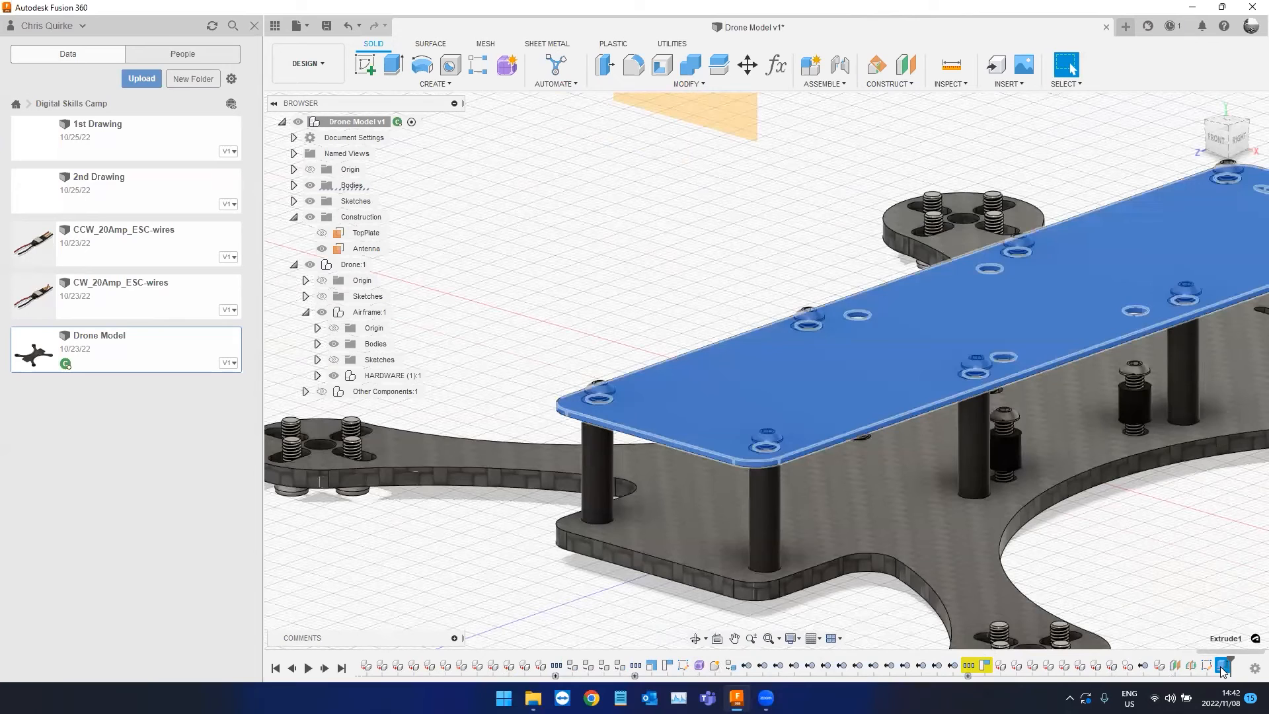
pyautogui.click(1221, 666)
pyautogui.rightClick(1222, 667)
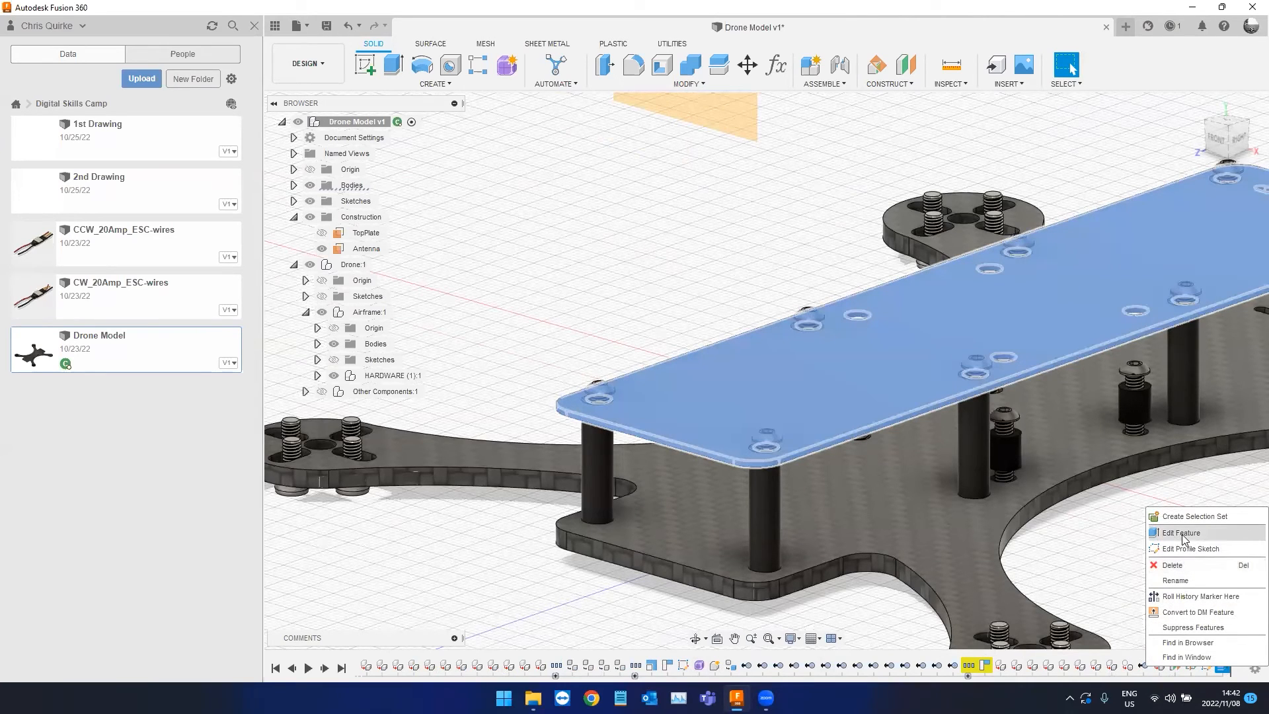
pyautogui.click(1180, 539)
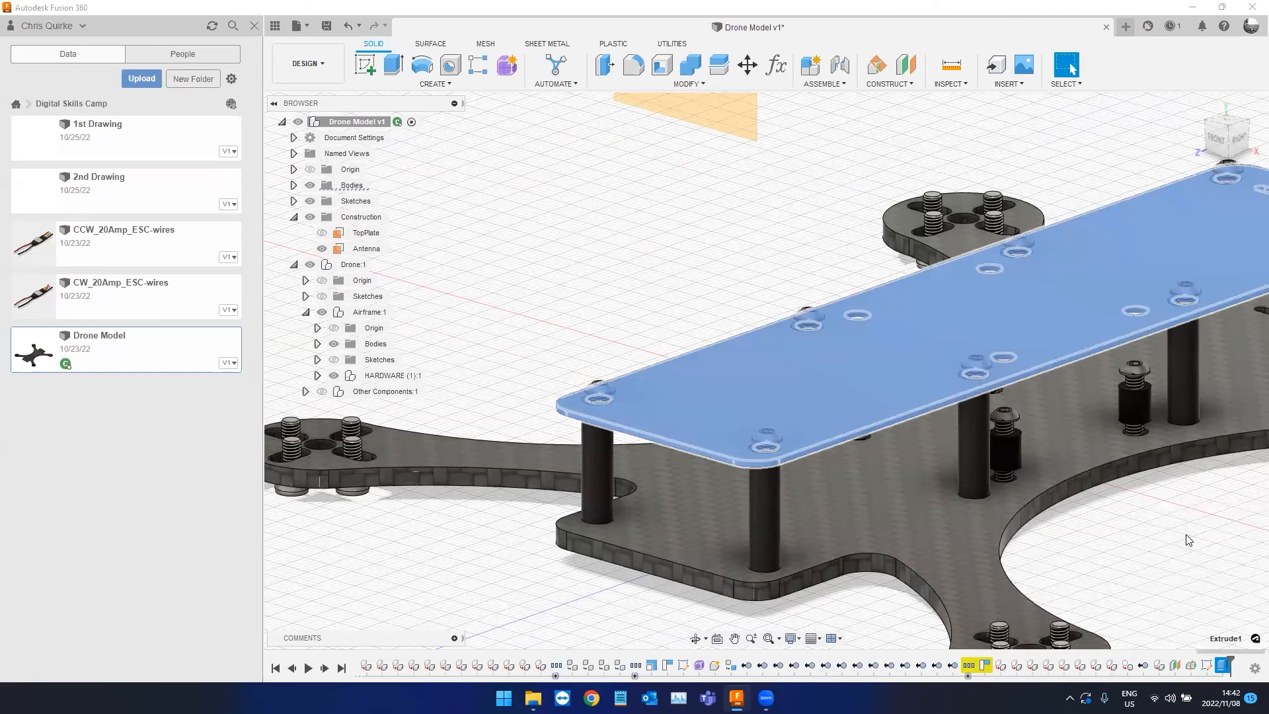
pyautogui.moveTo(884, 389); pyautogui.dragTo(670, 387, button='middle')
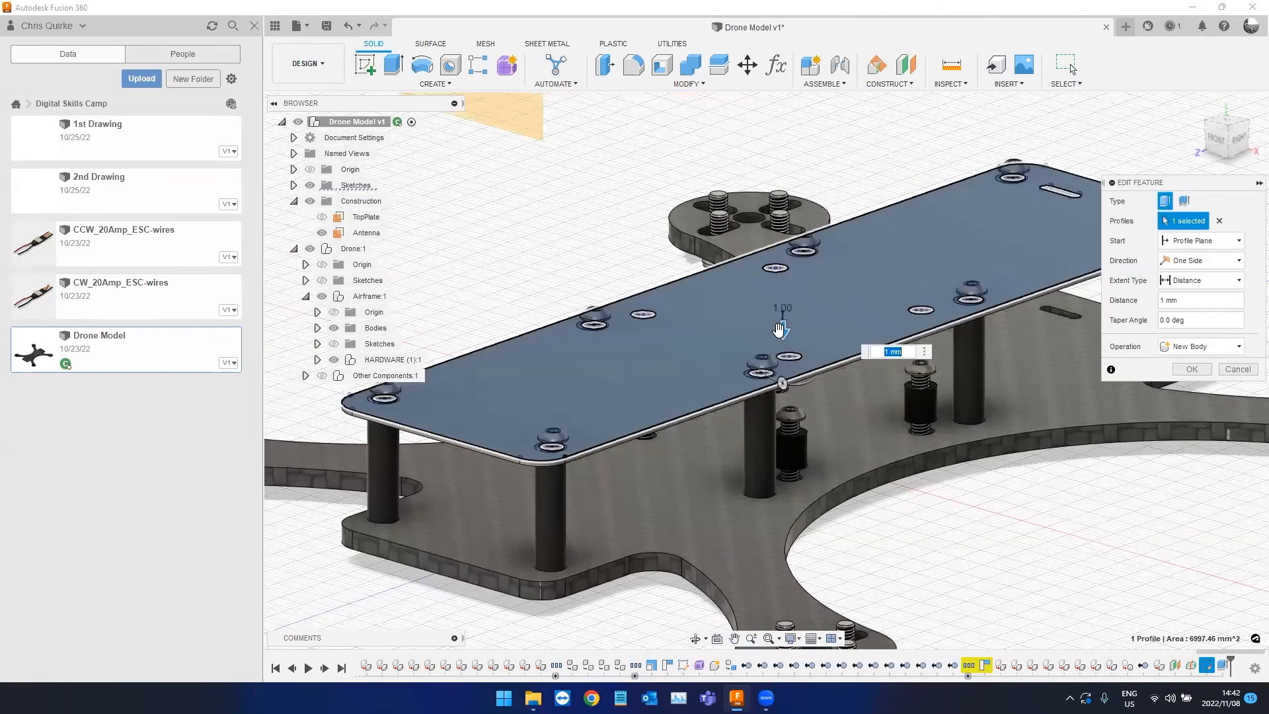
pyautogui.moveTo(779, 339); pyautogui.dragTo(852, 185)
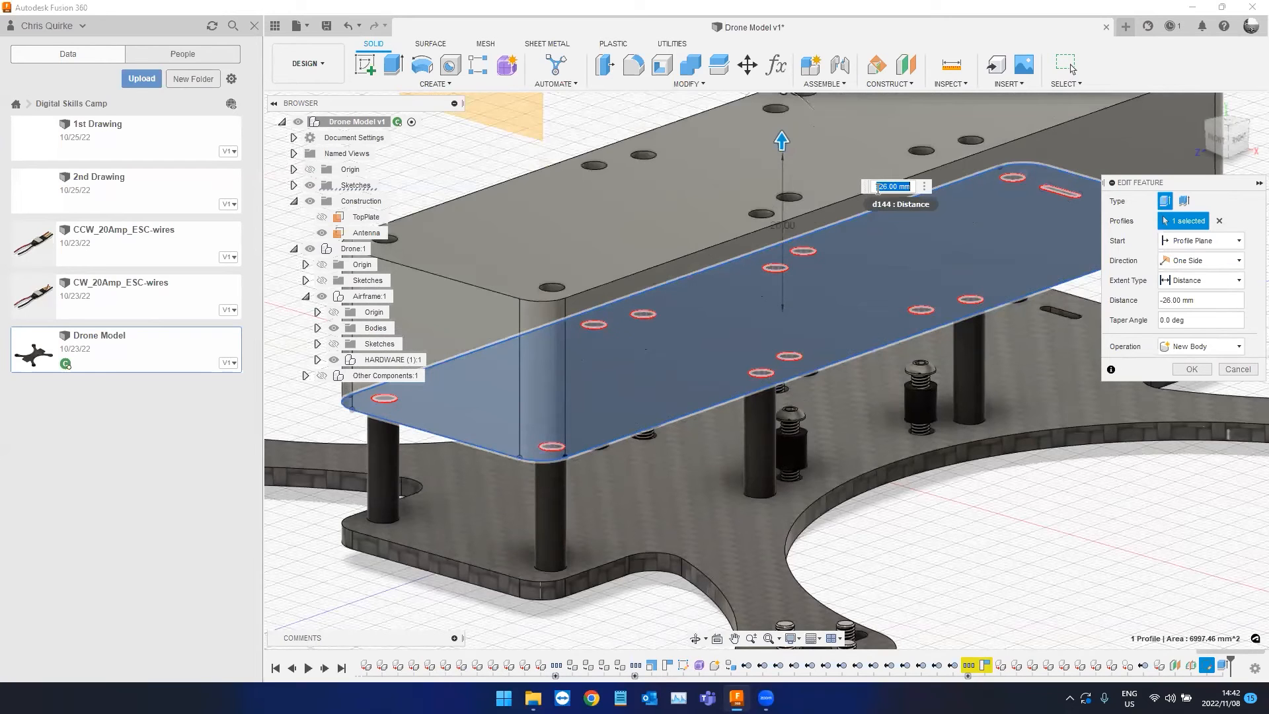
pyautogui.write('-1')
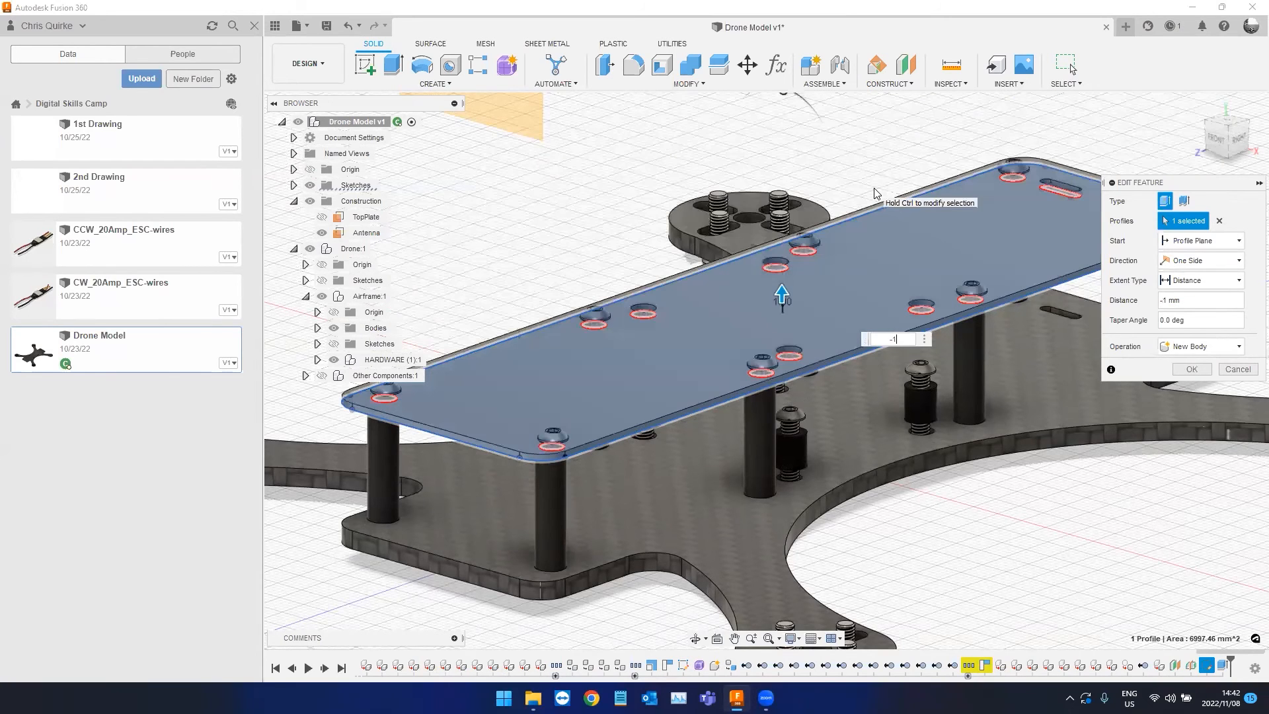
pyautogui.click(1192, 369)
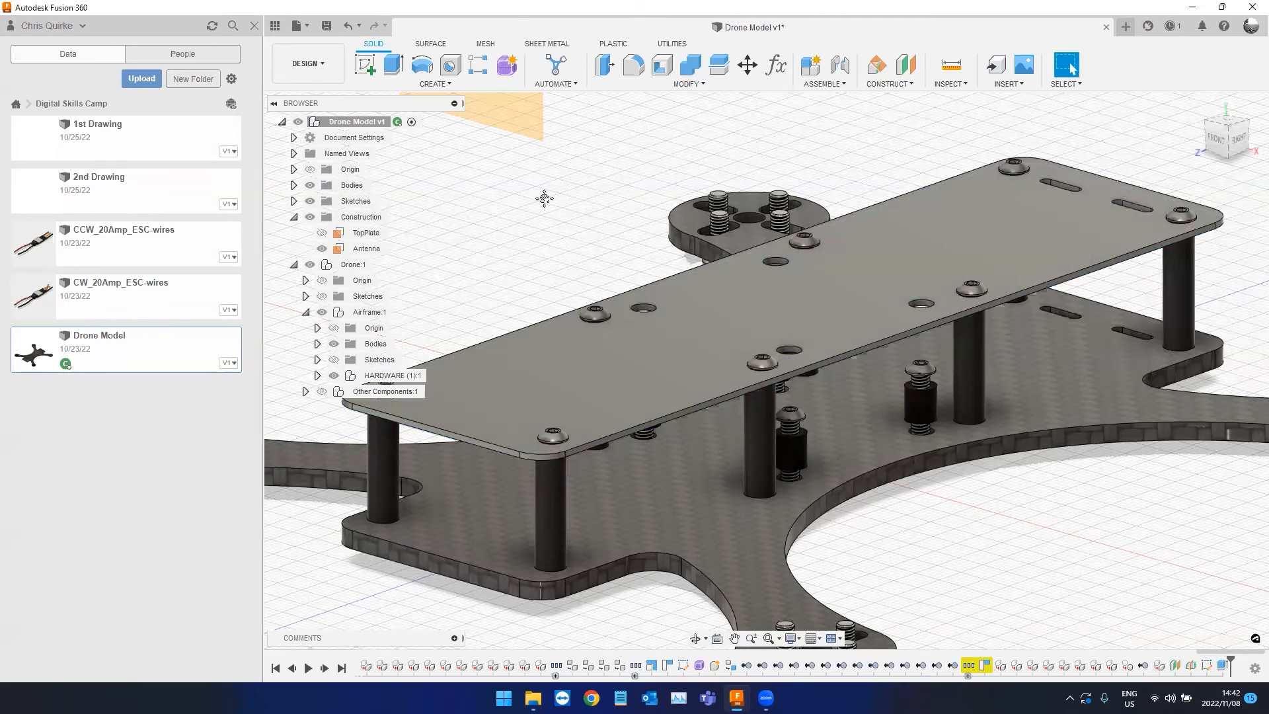
# Hide the HARDWARE (1):1 component and look over the bare top plate above the frame.
pyautogui.scroll(-1, 543, 198)
pyautogui.moveTo(544, 199); pyautogui.dragTo(640, 195, button='middle')
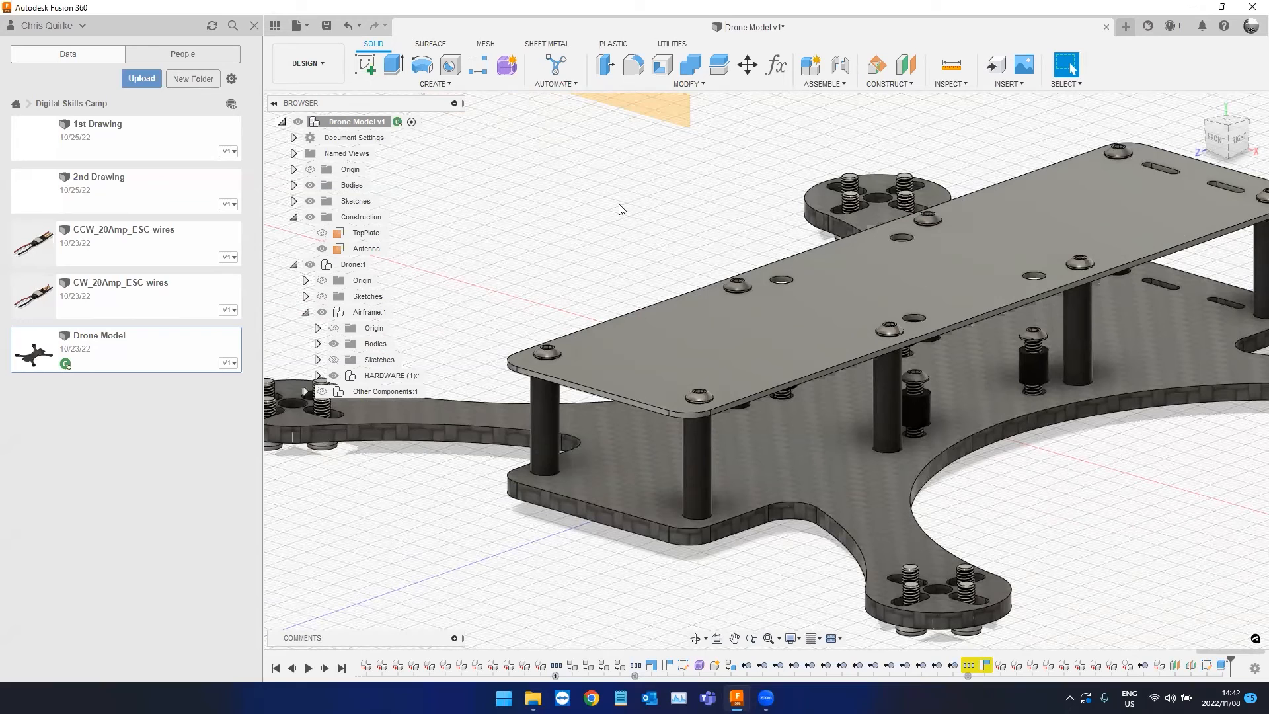
pyautogui.moveTo(624, 208); pyautogui.dragTo(606, 253, button='middle')
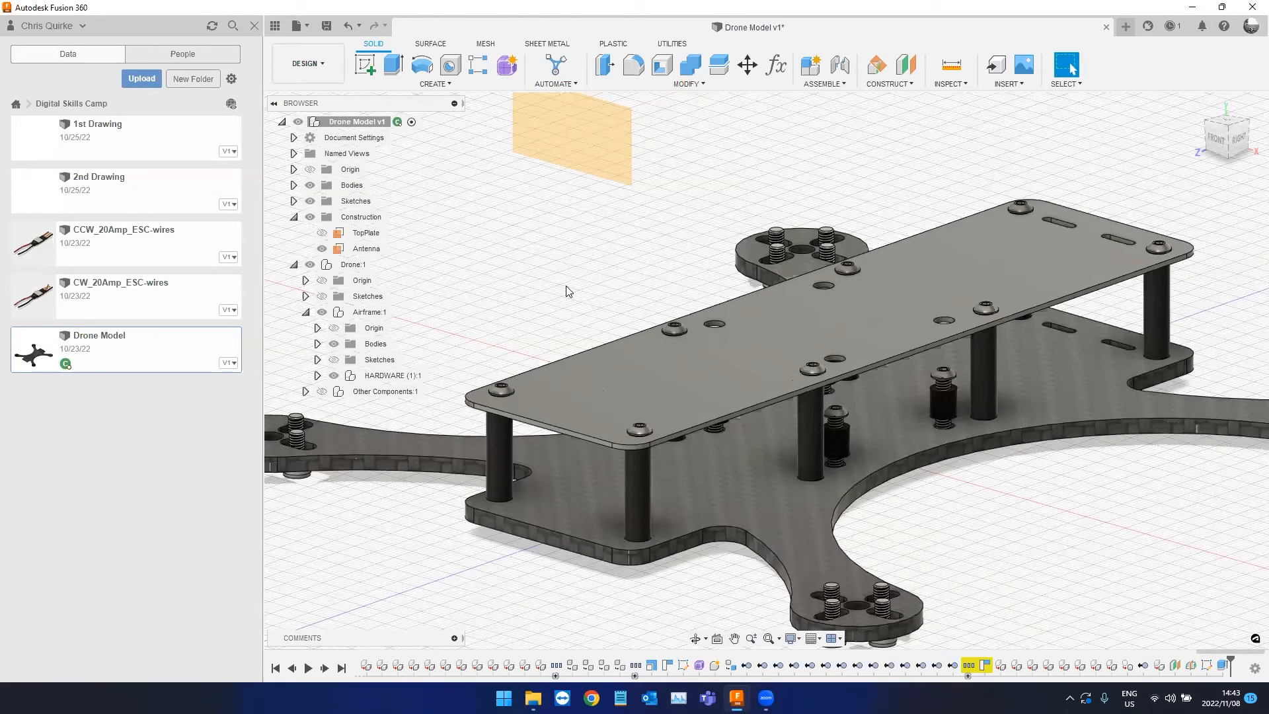
pyautogui.click(333, 375)
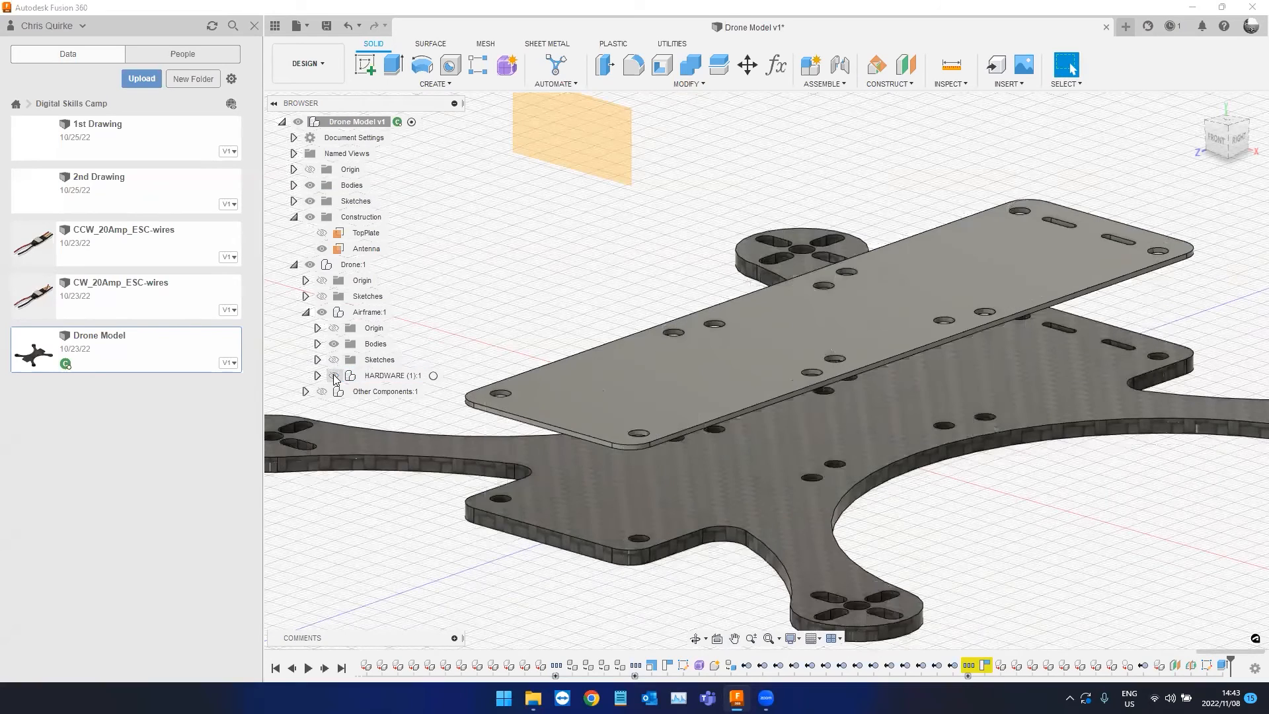
pyautogui.moveTo(638, 280)
pyautogui.mouseDown(button='middle')
pyautogui.moveTo(686, 271)
pyautogui.moveTo(655, 260)
pyautogui.moveTo(679, 275)
pyautogui.moveTo(645, 294)
pyautogui.mouseUp(button='middle')
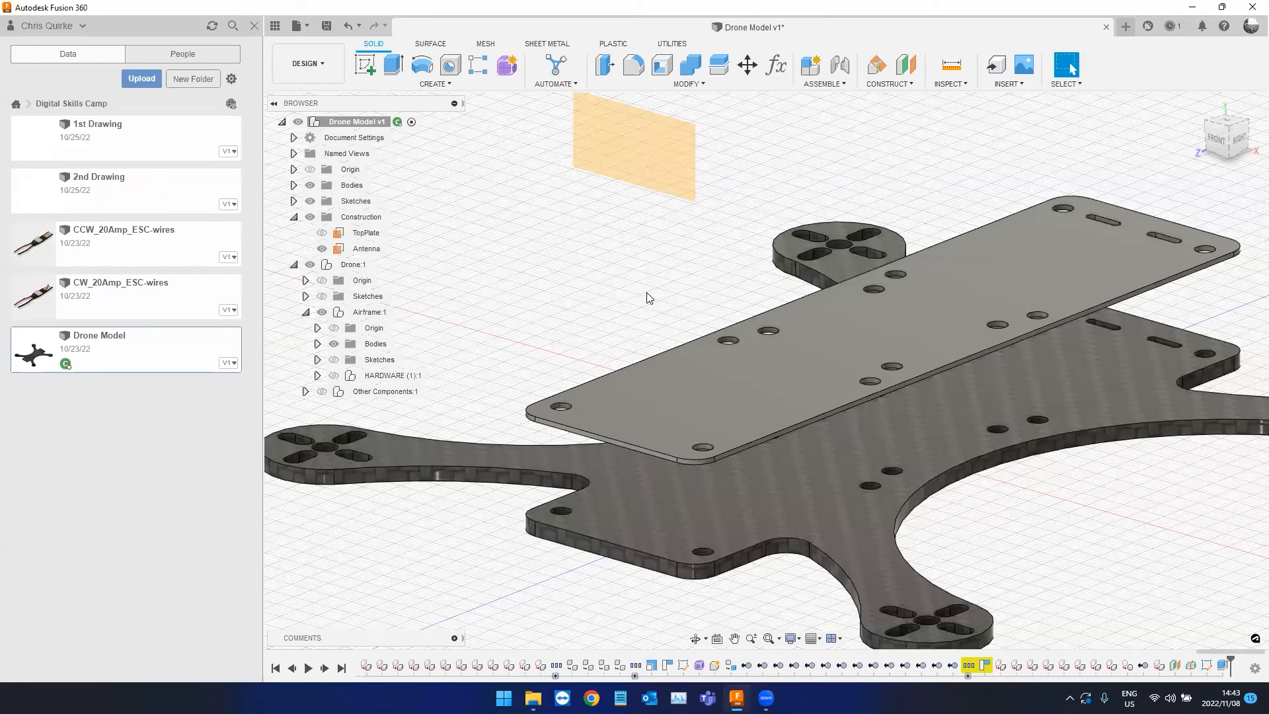
pyautogui.keyDown('shift'); pyautogui.moveTo(624, 311); pyautogui.dragTo(637, 365, button='middle'); pyautogui.keyUp('shift')
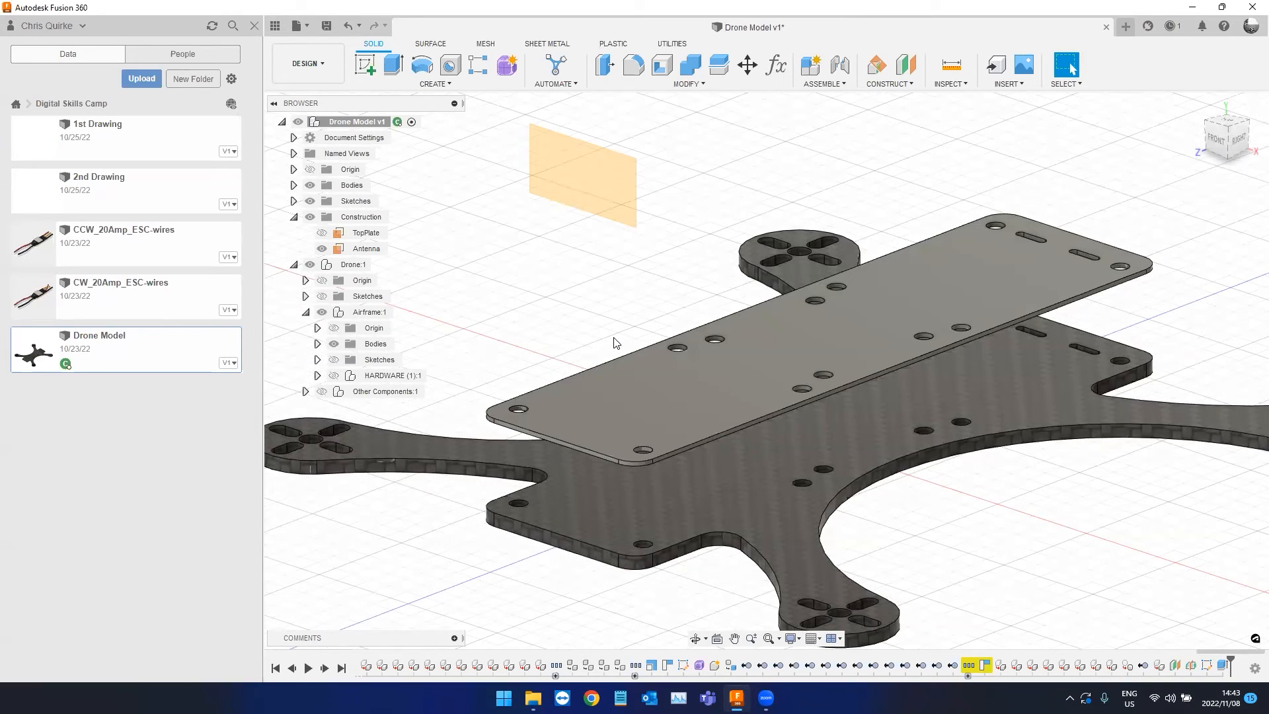
pyautogui.moveTo(604, 339); pyautogui.dragTo(577, 333, button='middle')
pyautogui.keyDown('shift'); pyautogui.moveTo(892, 425); pyautogui.dragTo(965, 311, button='middle'); pyautogui.keyUp('shift')
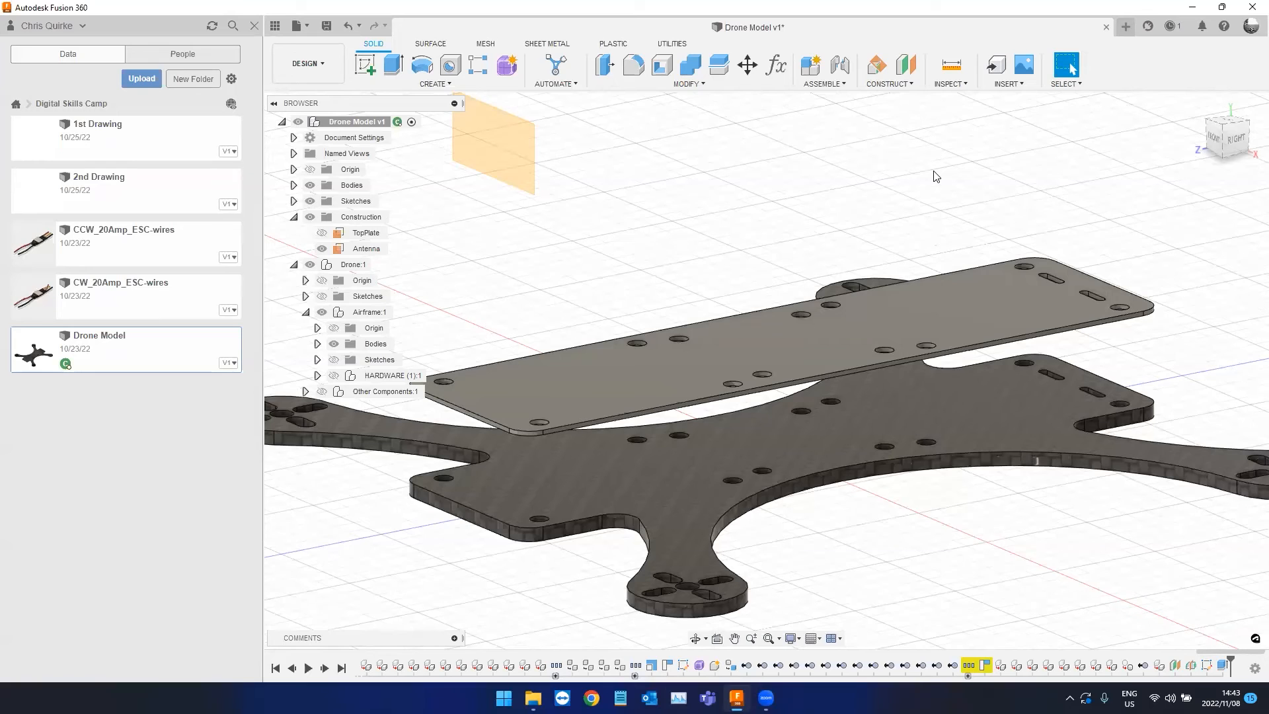
pyautogui.keyDown('shift'); pyautogui.moveTo(673, 229); pyautogui.dragTo(683, 227, button='middle'); pyautogui.keyUp('shift')
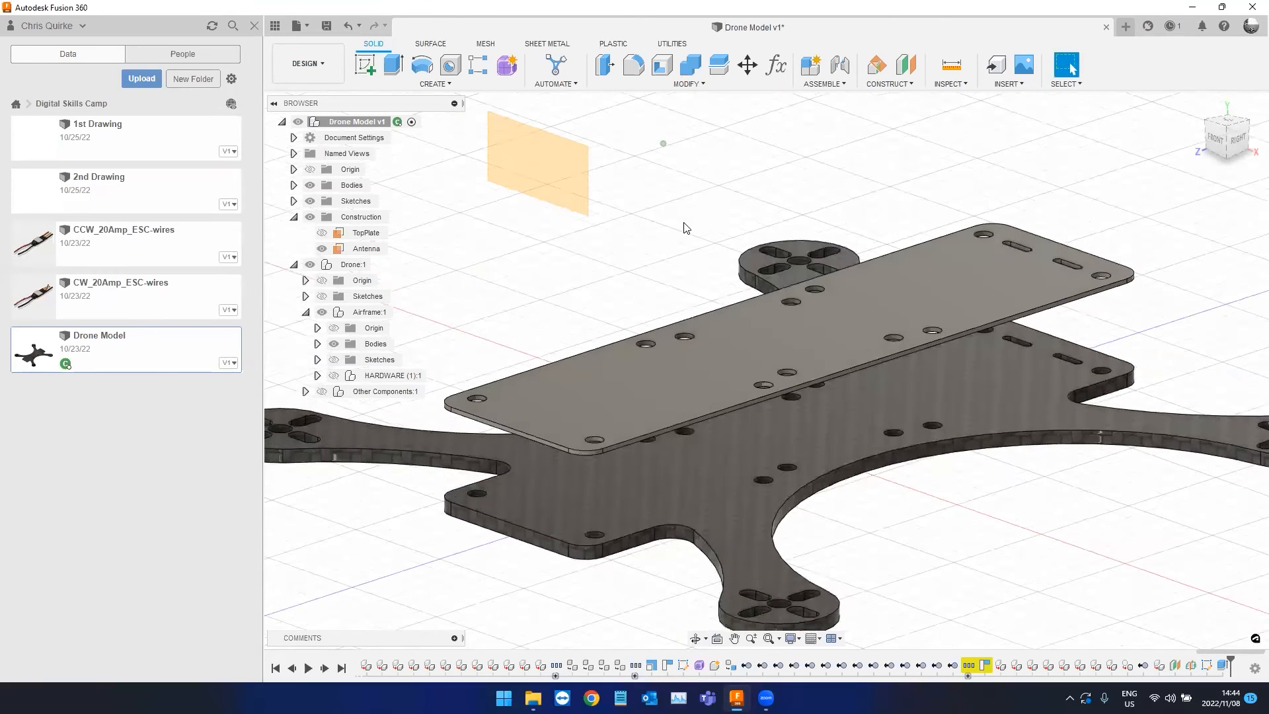
# Start a new sketch on the upper face of the top plate.
pyautogui.click(366, 73)
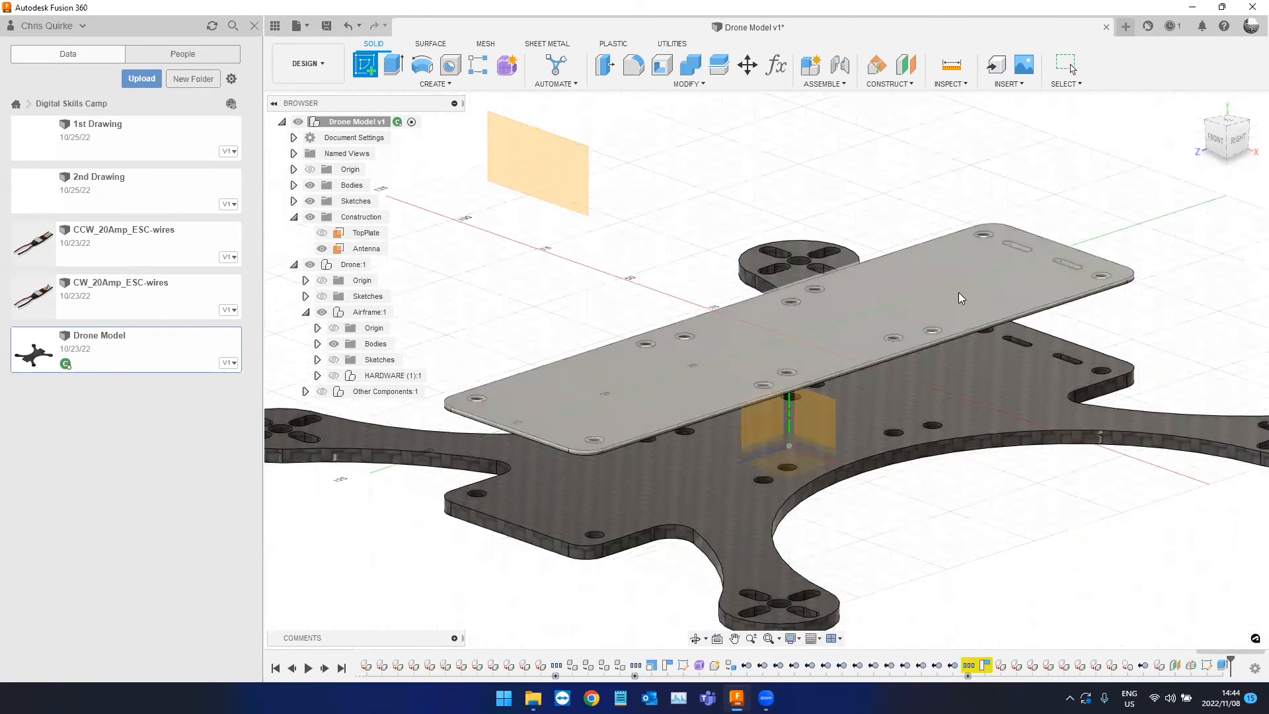
pyautogui.scroll(5, 581, 568)
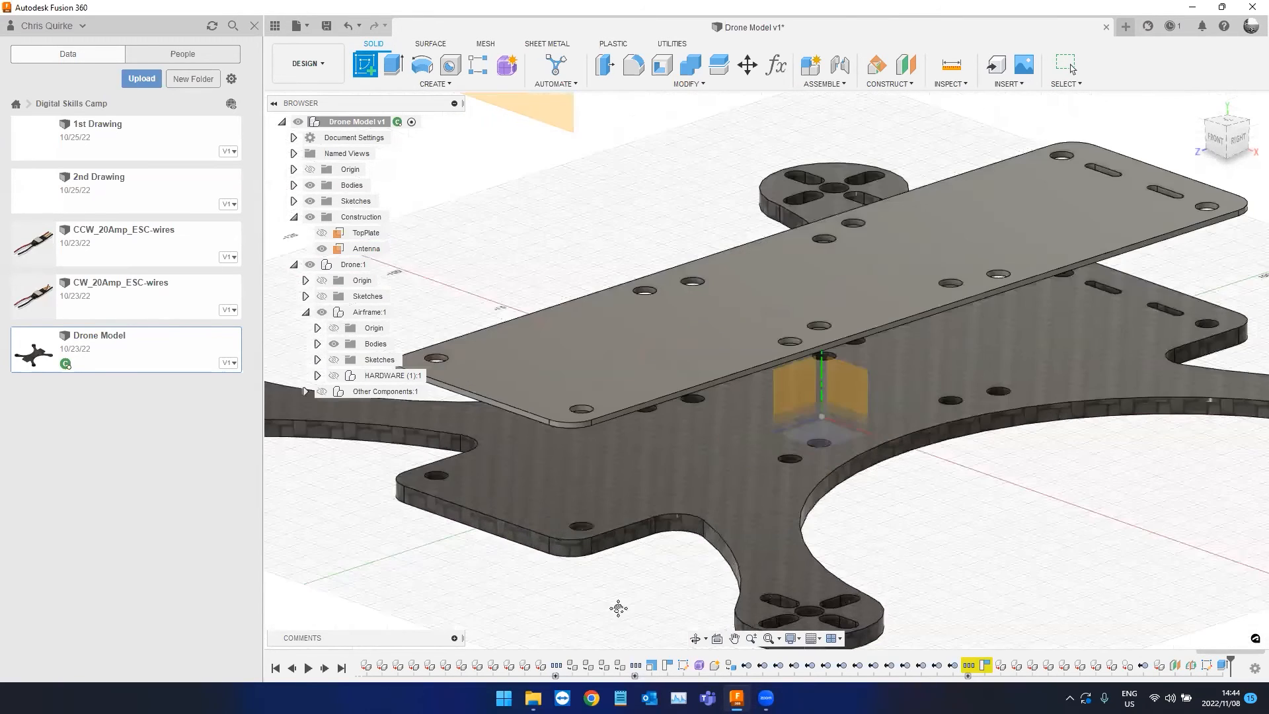
pyautogui.scroll(6, 687, 489)
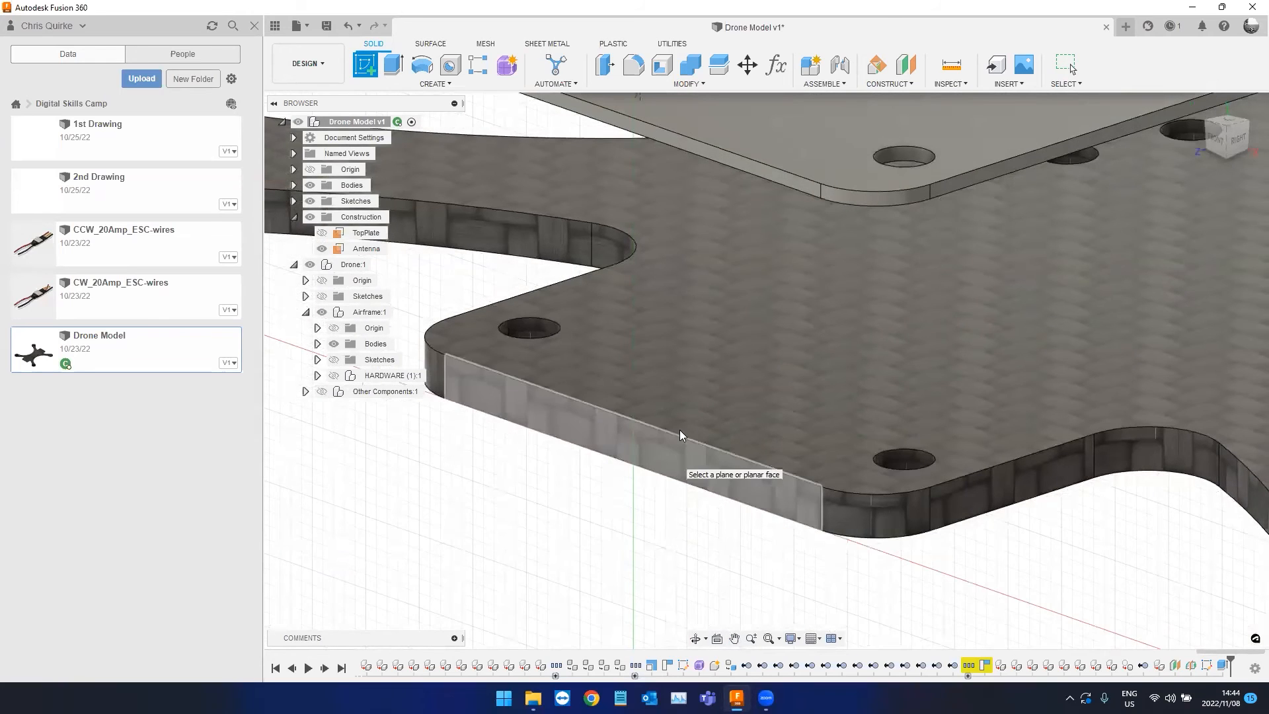
pyautogui.scroll(-4, 705, 517)
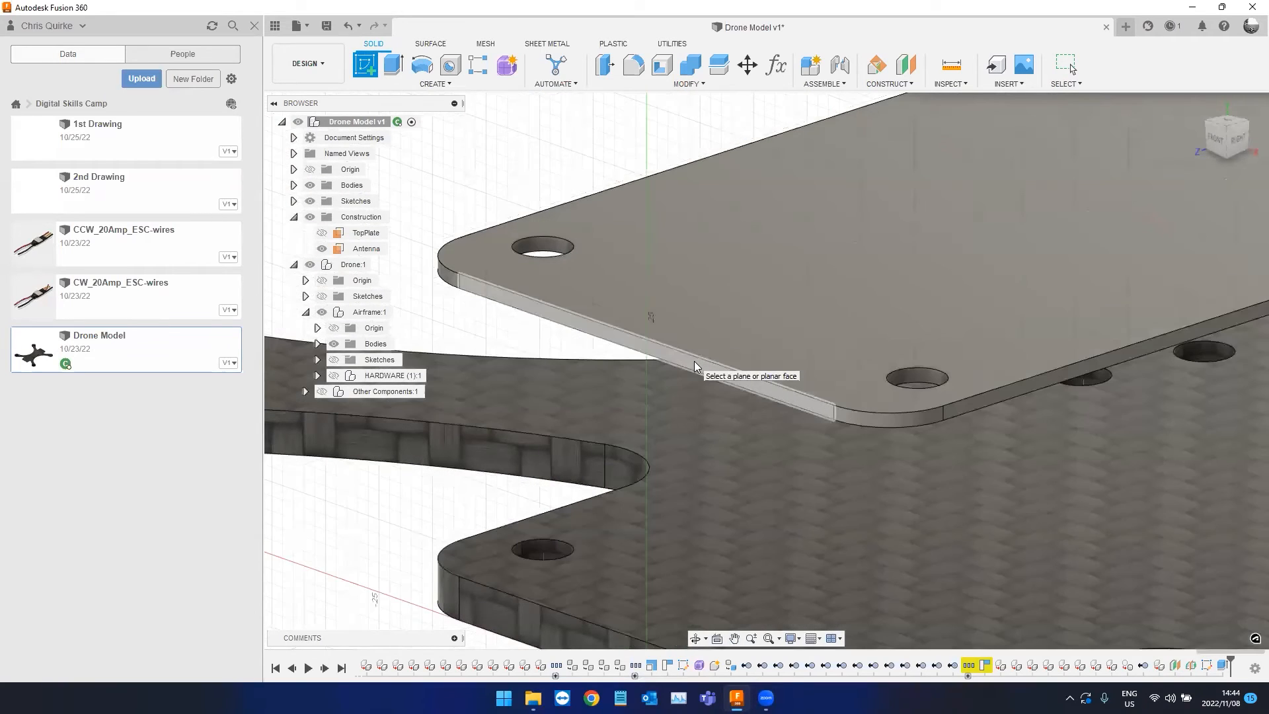
pyautogui.scroll(-2, 713, 351)
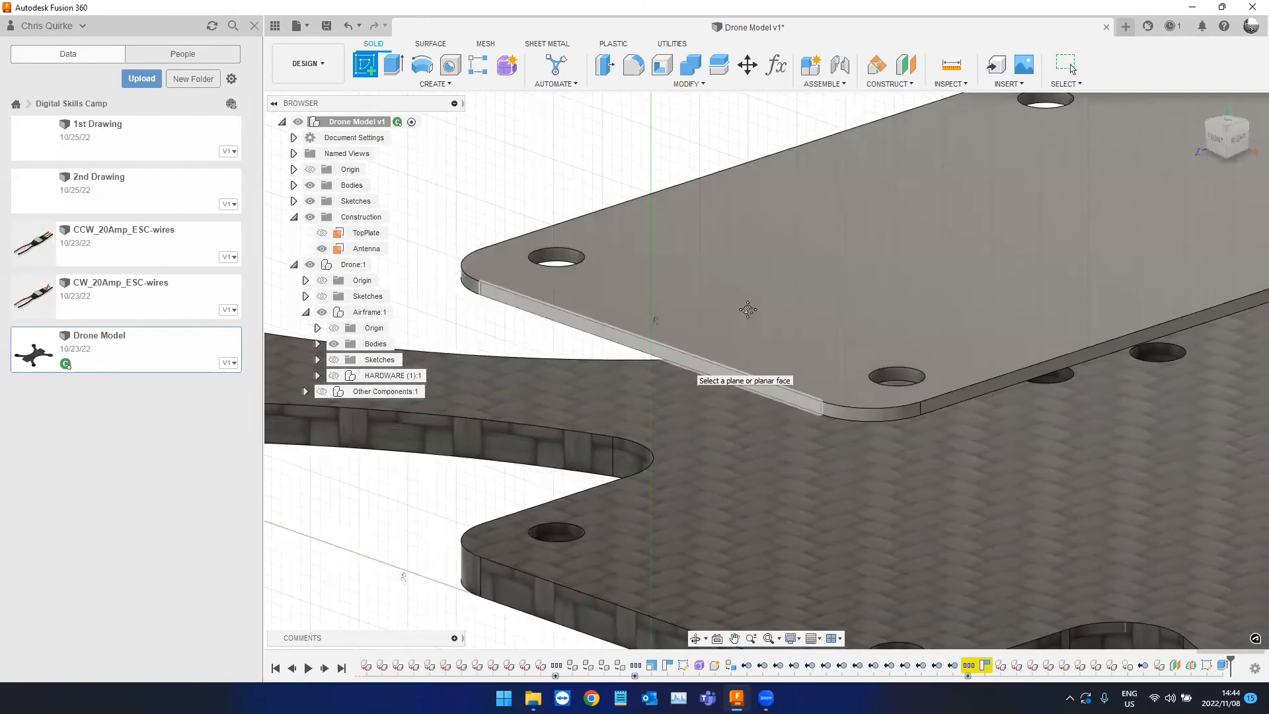
pyautogui.scroll(-2, 595, 423)
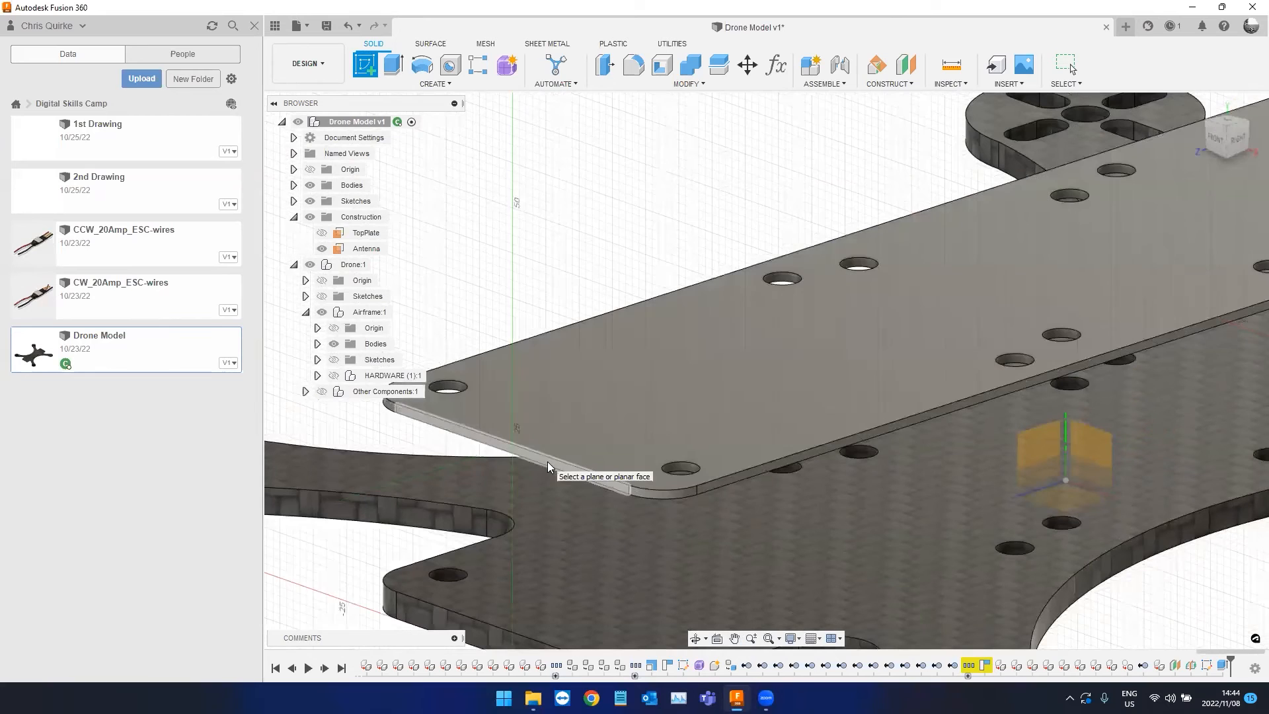
pyautogui.click(540, 462)
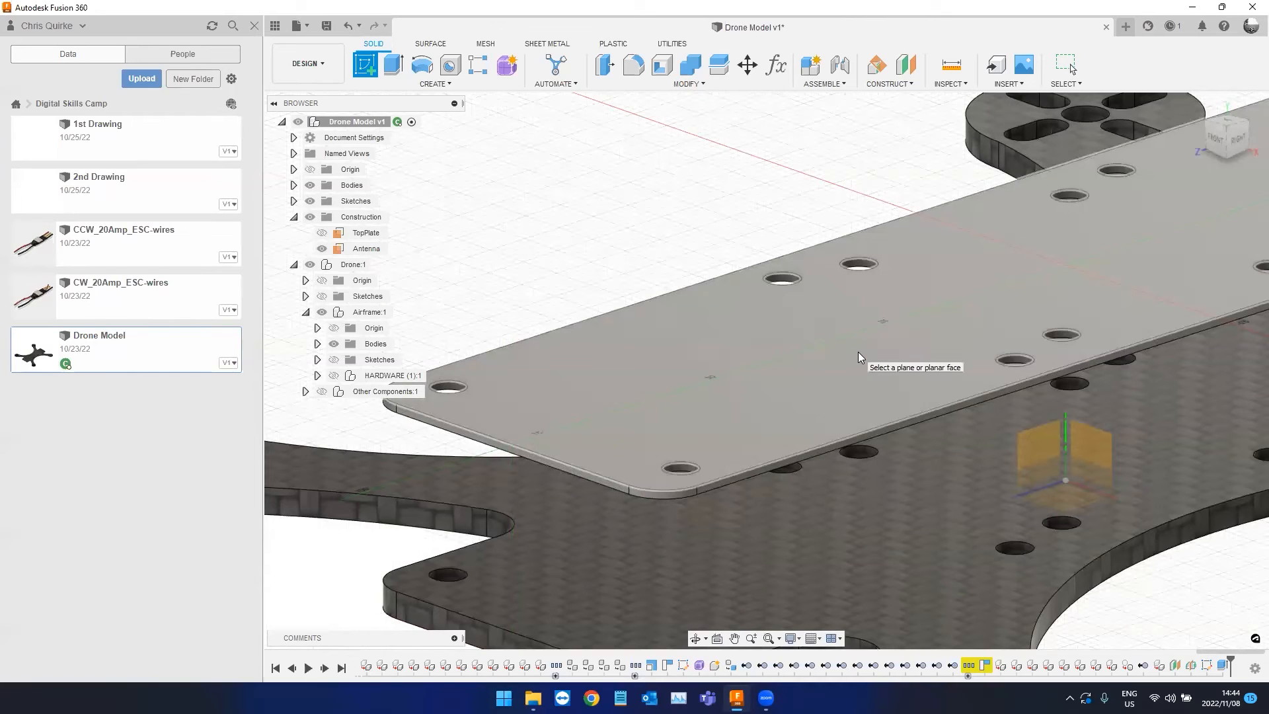
pyautogui.click(832, 301)
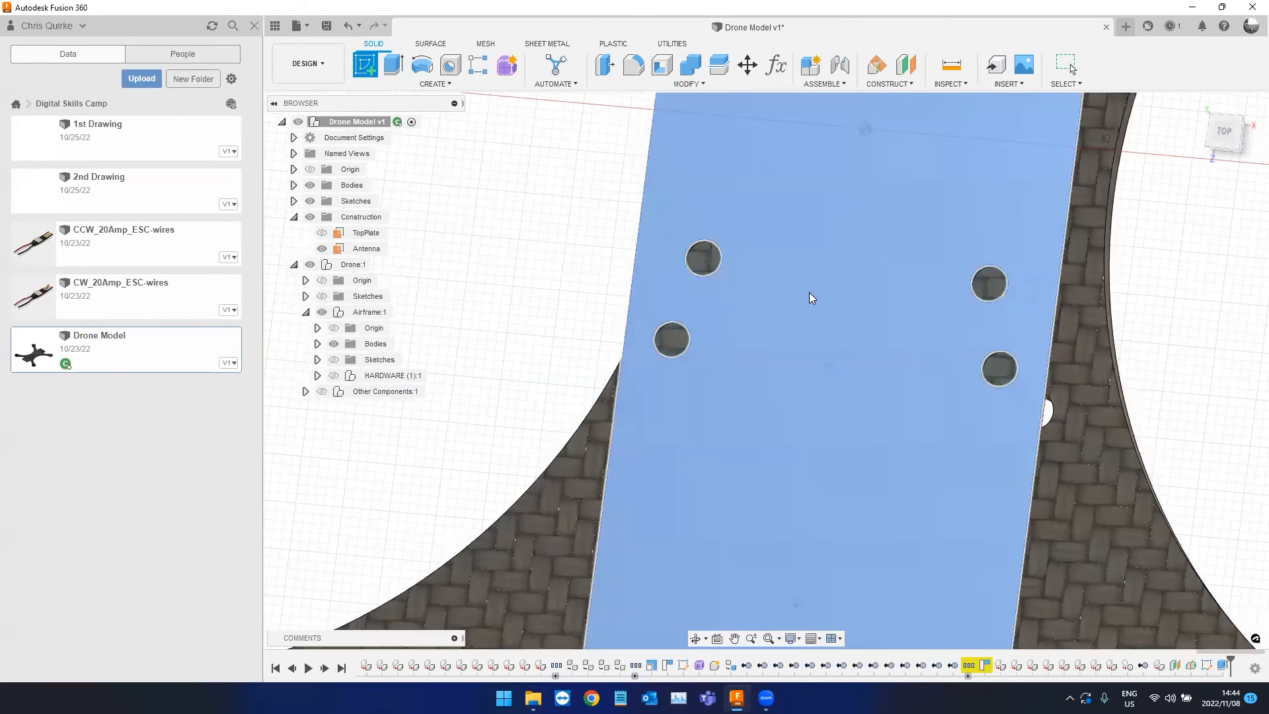
# Sketch a two-point rectangle about 30 by 34 mm on the plate, between the two end slots and the nearest middle holes.
pyautogui.scroll(-5, 703, 328)
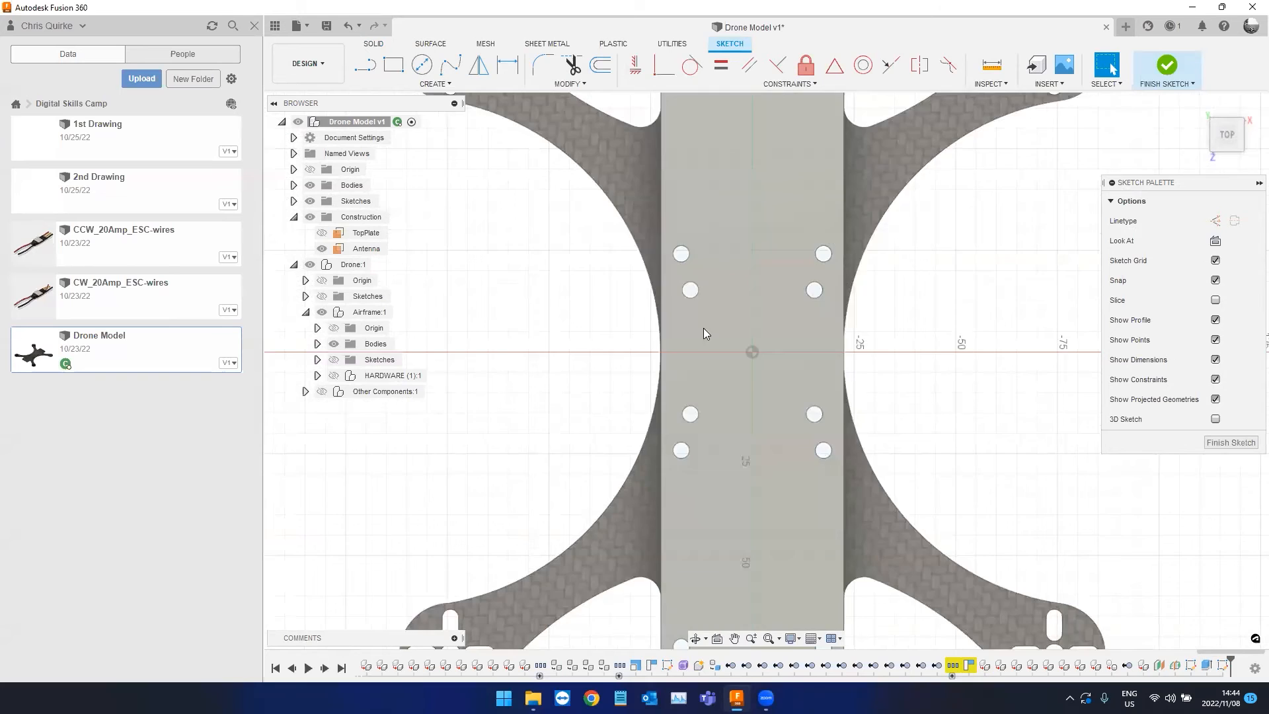
pyautogui.scroll(3, 671, 344)
pyautogui.moveTo(668, 322)
pyautogui.keyDown('shift'); pyautogui.mouseDown(button='middle')
pyautogui.moveTo(651, 275)
pyautogui.moveTo(639, 334)
pyautogui.moveTo(653, 380)
pyautogui.moveTo(679, 361)
pyautogui.mouseUp(button='middle'); pyautogui.keyUp('shift')
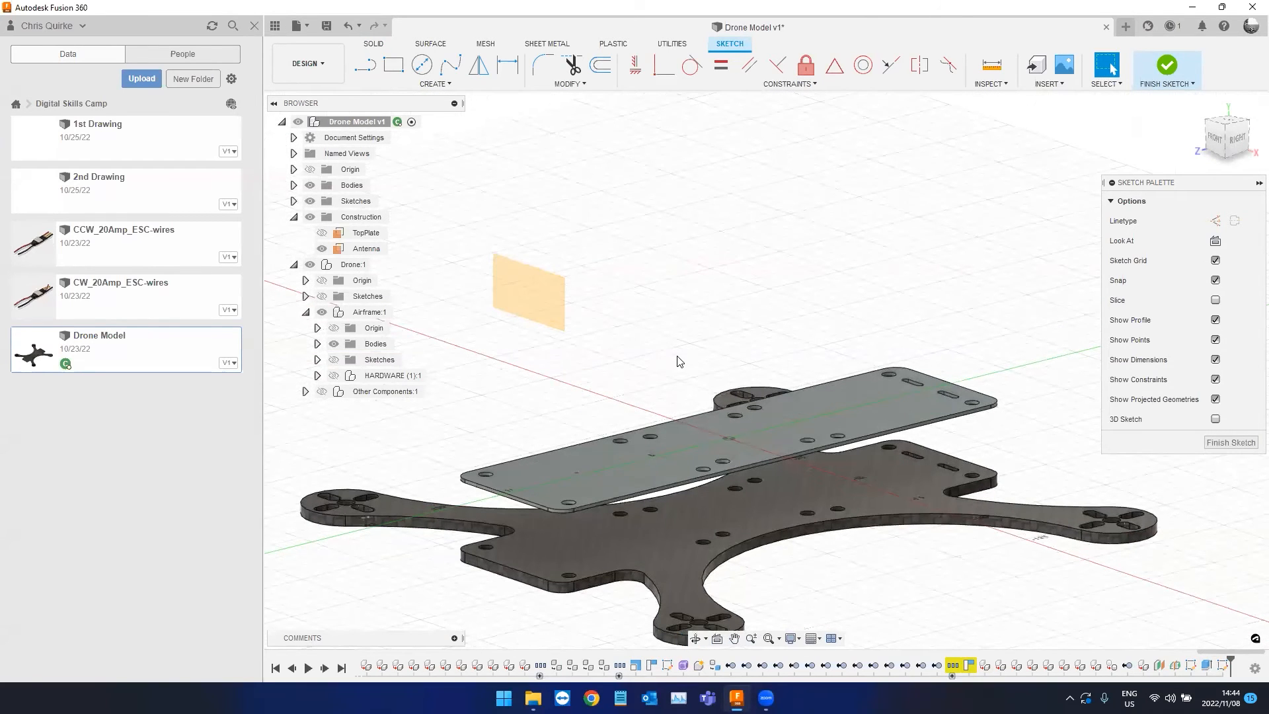
pyautogui.moveTo(637, 429)
pyautogui.keyDown('shift'); pyautogui.mouseDown(button='middle')
pyautogui.moveTo(527, 410)
pyautogui.moveTo(638, 430)
pyautogui.mouseUp(button='middle'); pyautogui.keyUp('shift')
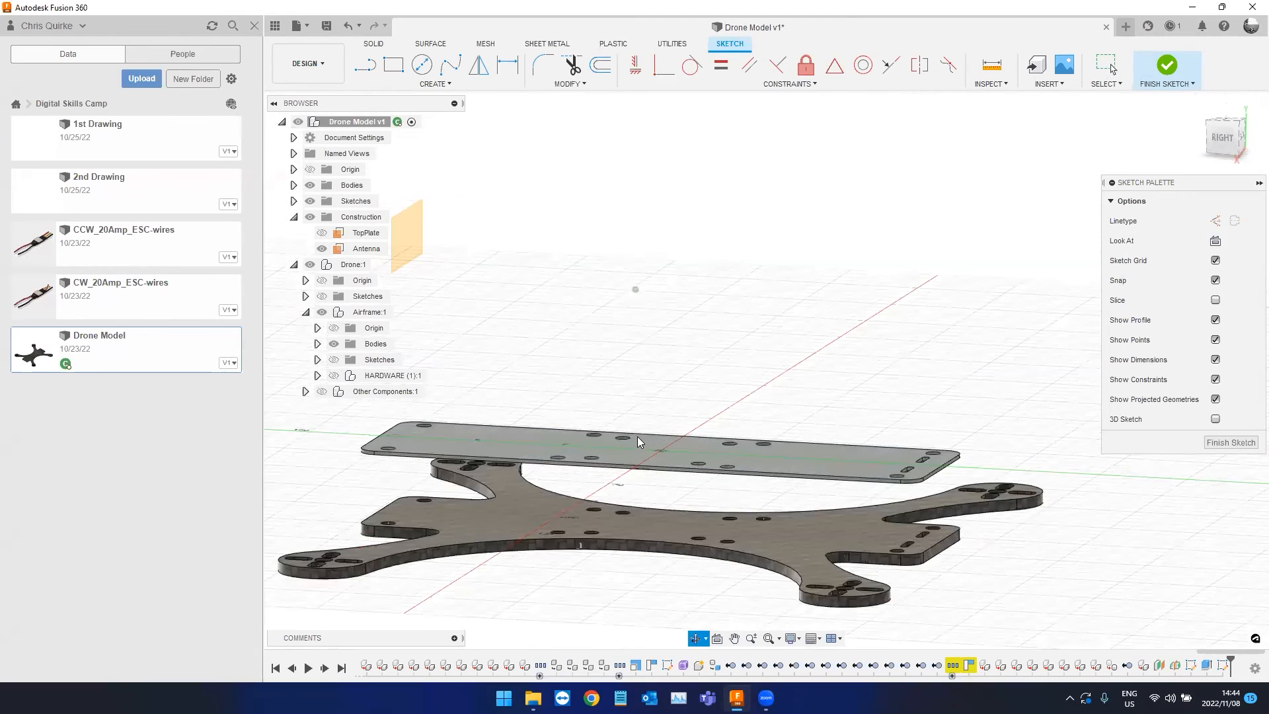
pyautogui.click(1230, 152)
pyautogui.click(1229, 137)
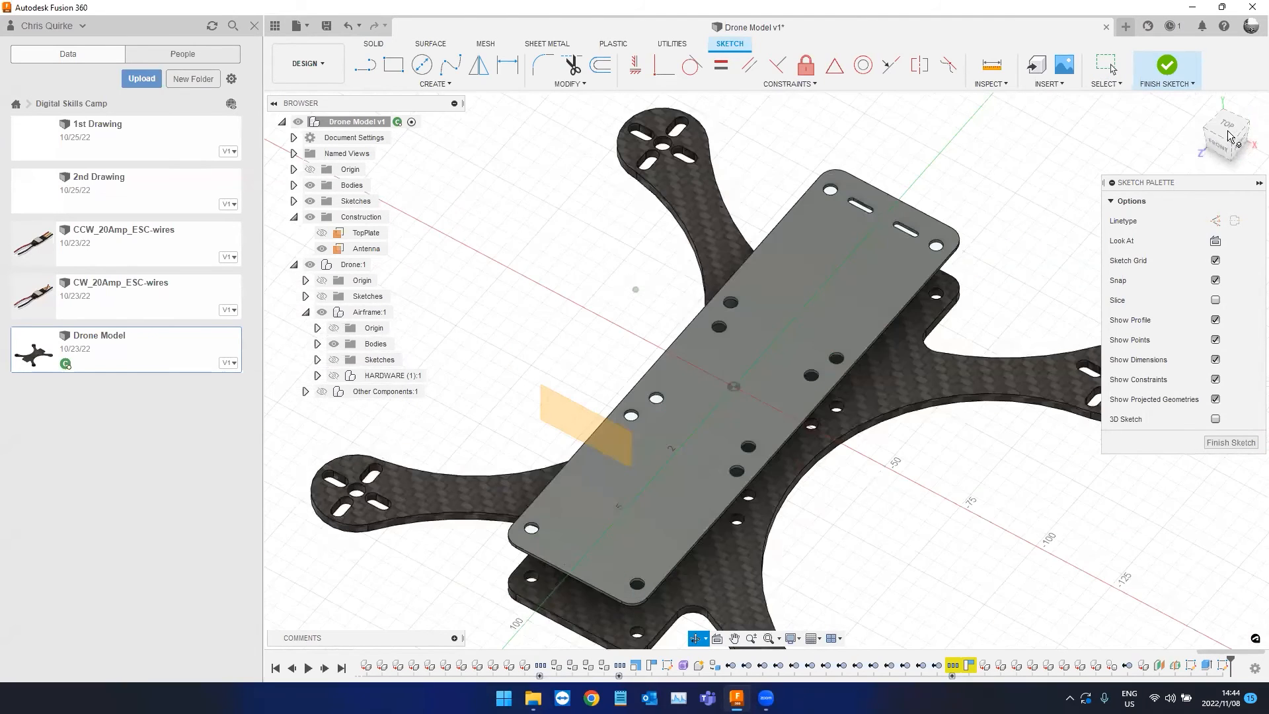
pyautogui.click(1227, 136)
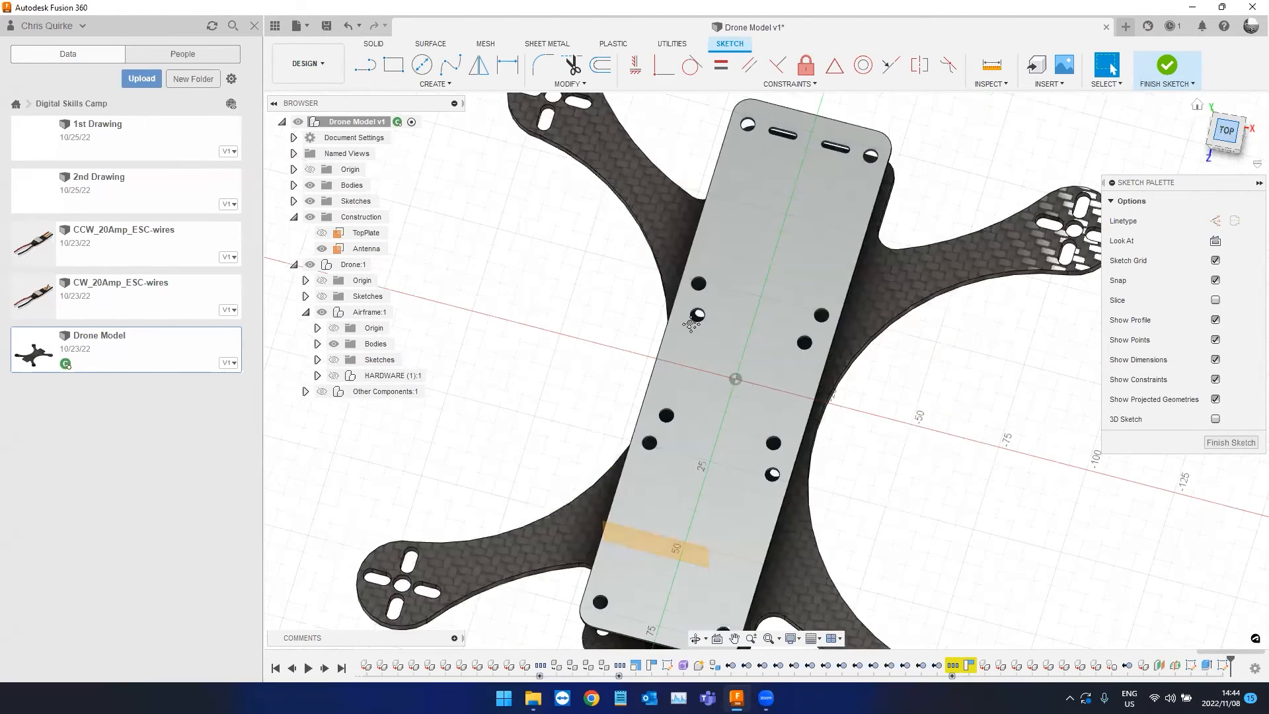
pyautogui.scroll(3, 717, 321)
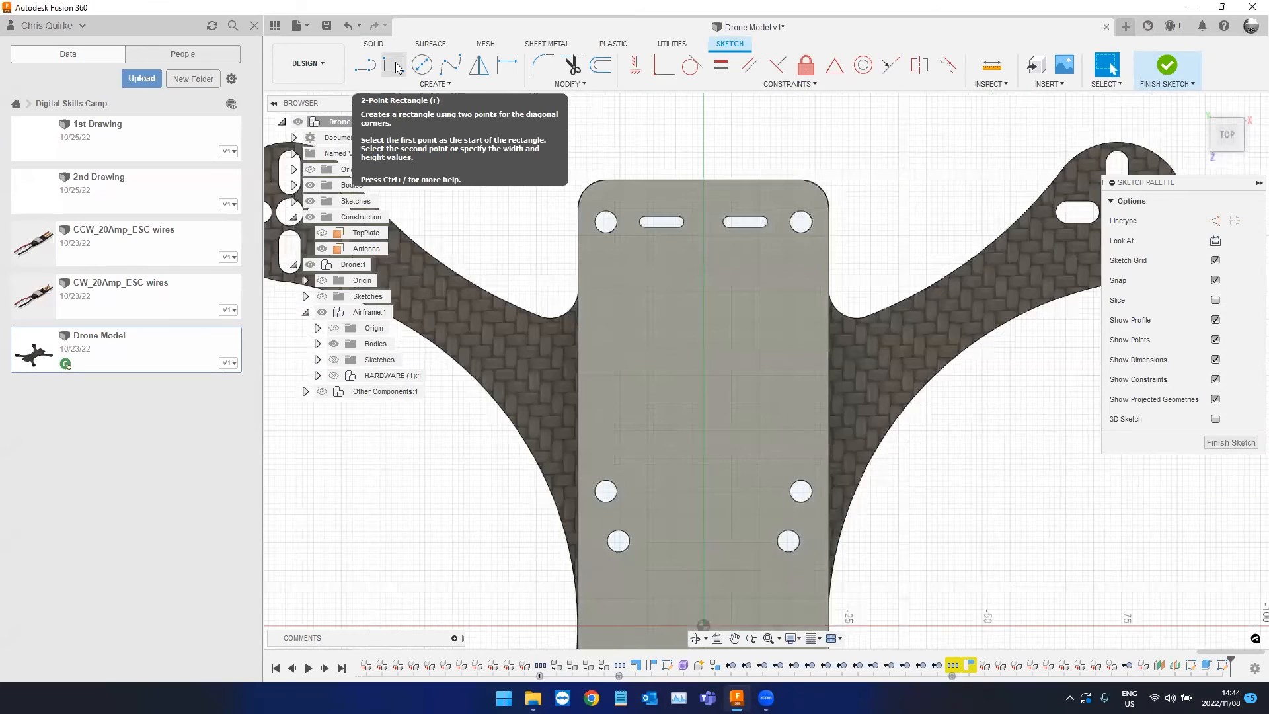
pyautogui.click(396, 68)
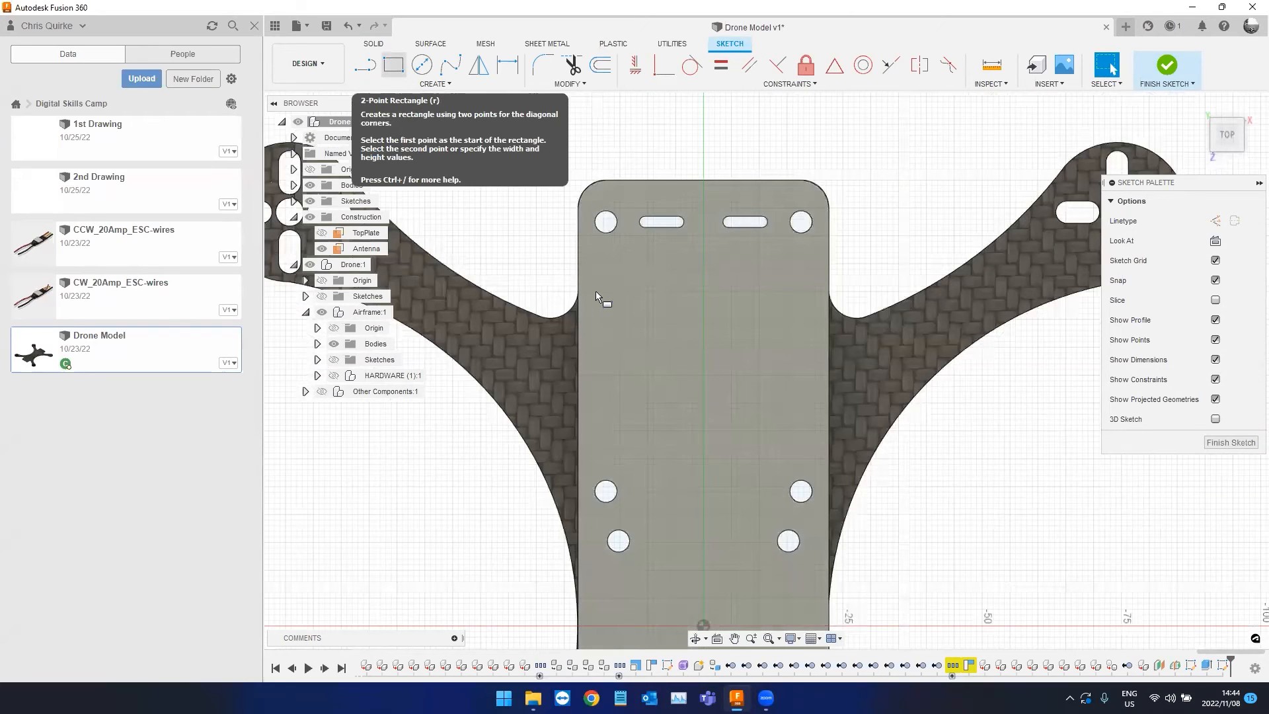
pyautogui.click(618, 263)
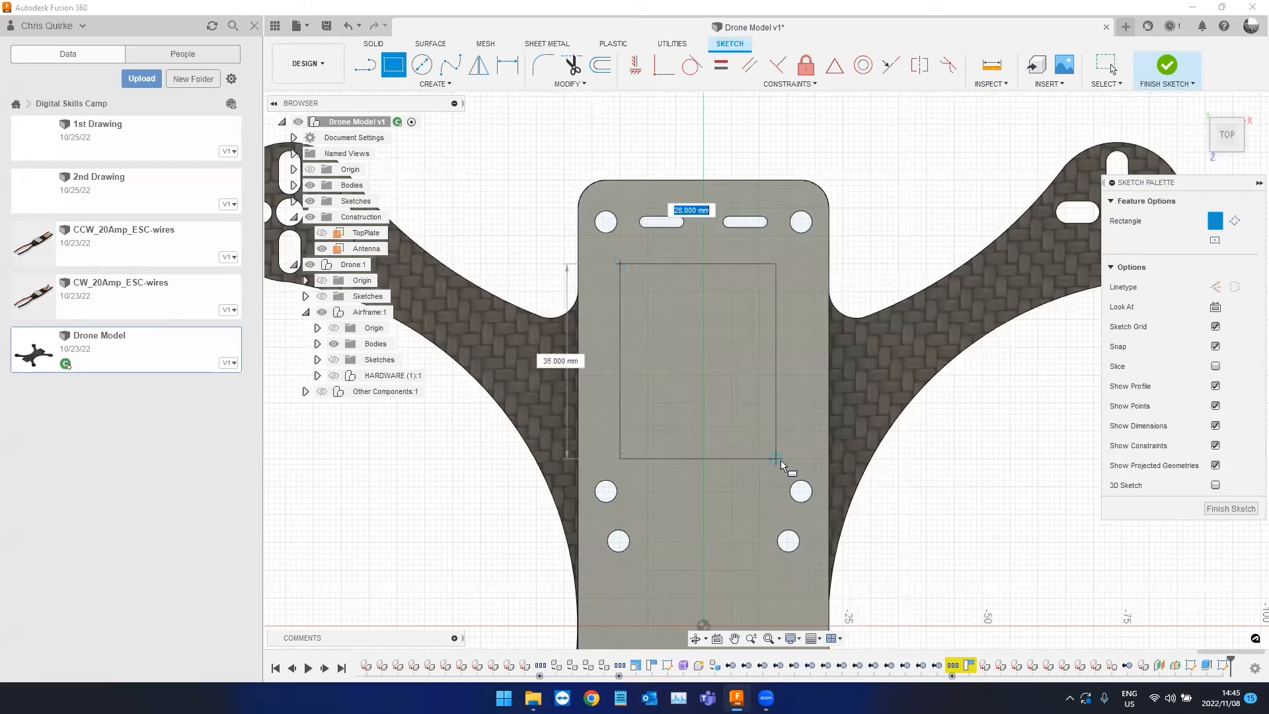
pyautogui.click(786, 461)
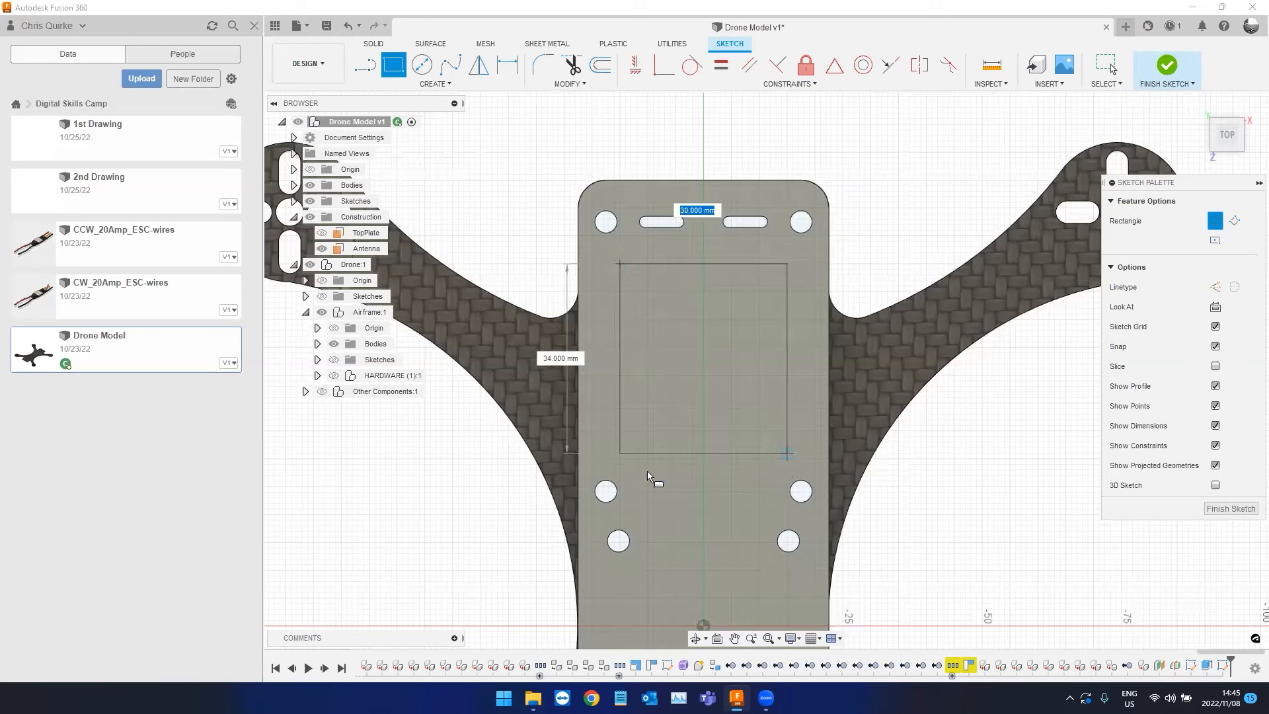
# Sketch a second, smaller rectangle around the sketch origin, between the plate's two groups of middle holes.
pyautogui.scroll(-1, 713, 408)
pyautogui.scroll(-1, 653, 411)
pyautogui.moveTo(653, 545); pyautogui.dragTo(651, 365, button='middle')
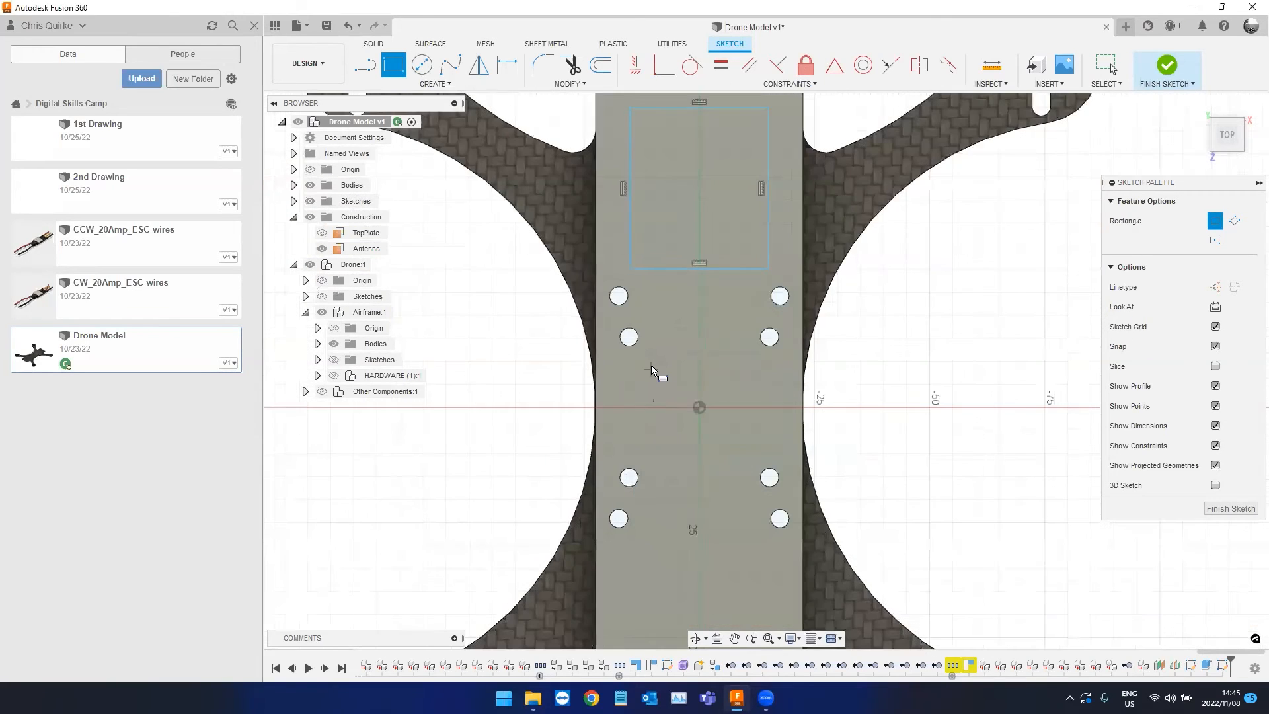
pyautogui.click(653, 362)
pyautogui.click(744, 453)
# Sketch a third two-point rectangle at the plate's slotless end, between the end holes and the nearest middle holes.
pyautogui.scroll(-2, 652, 395)
pyautogui.moveTo(651, 538); pyautogui.dragTo(637, 382, button='middle')
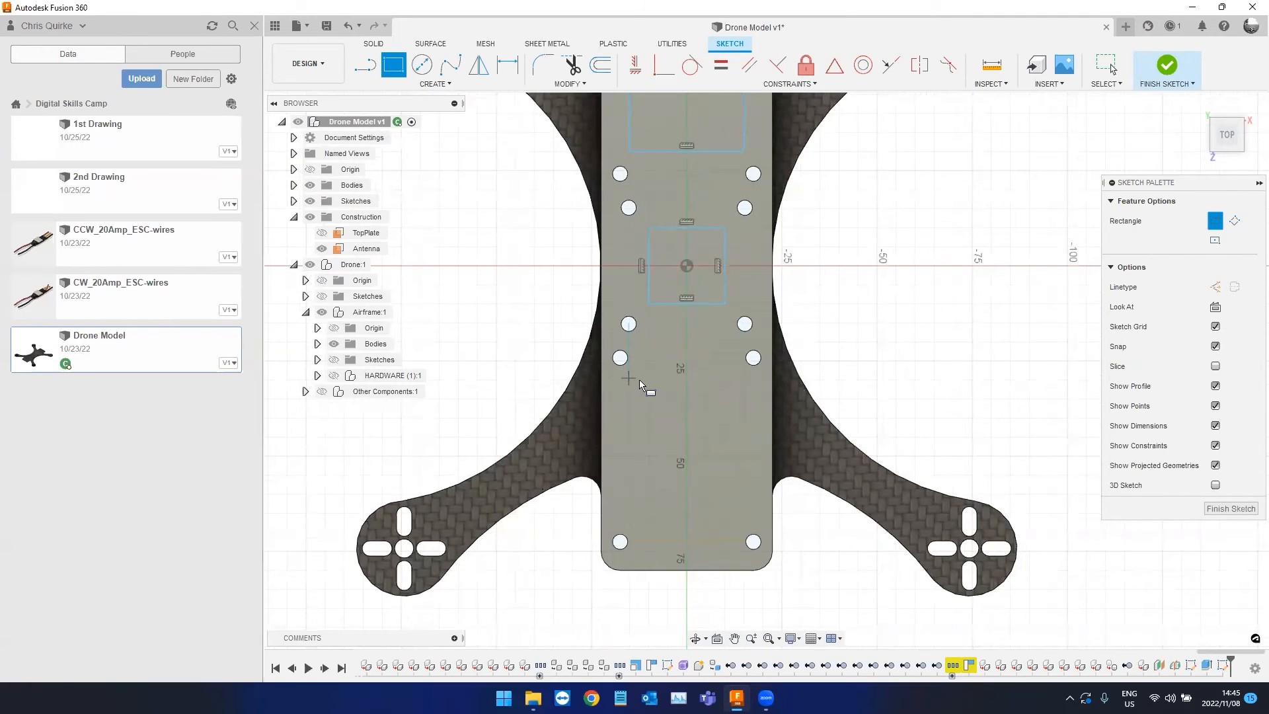
pyautogui.scroll(3, 632, 375)
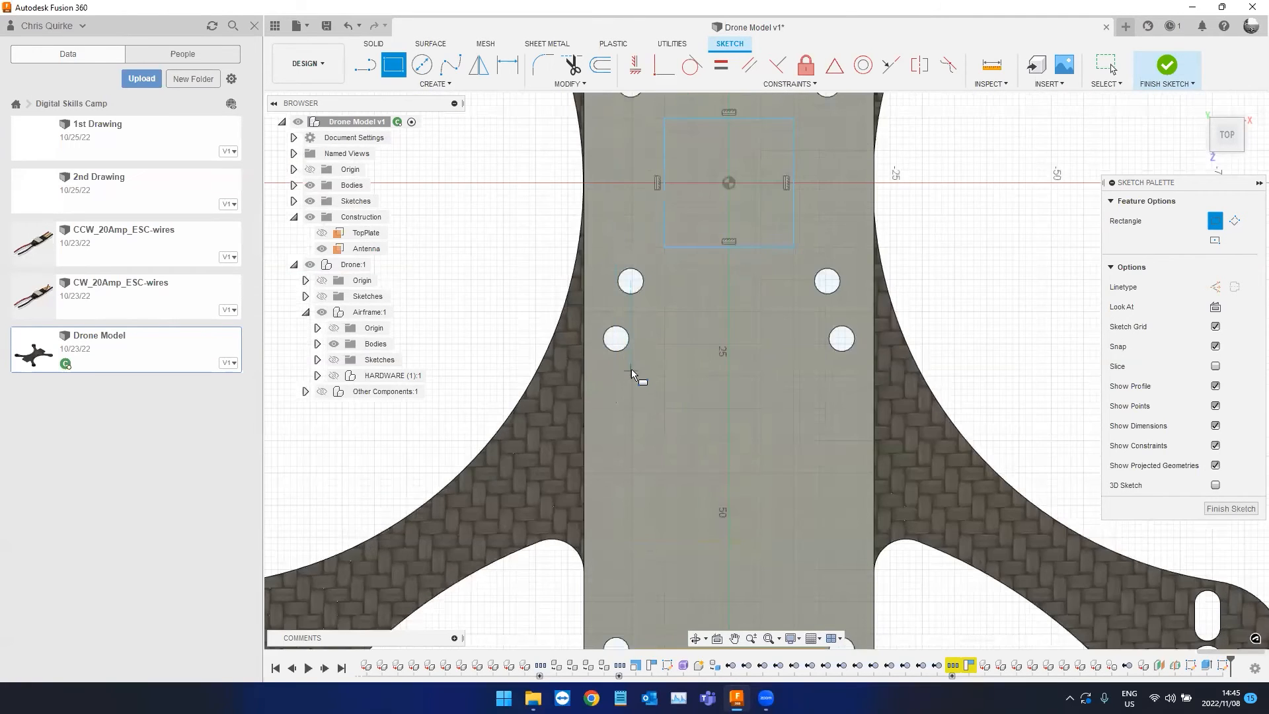
pyautogui.scroll(4, 636, 378)
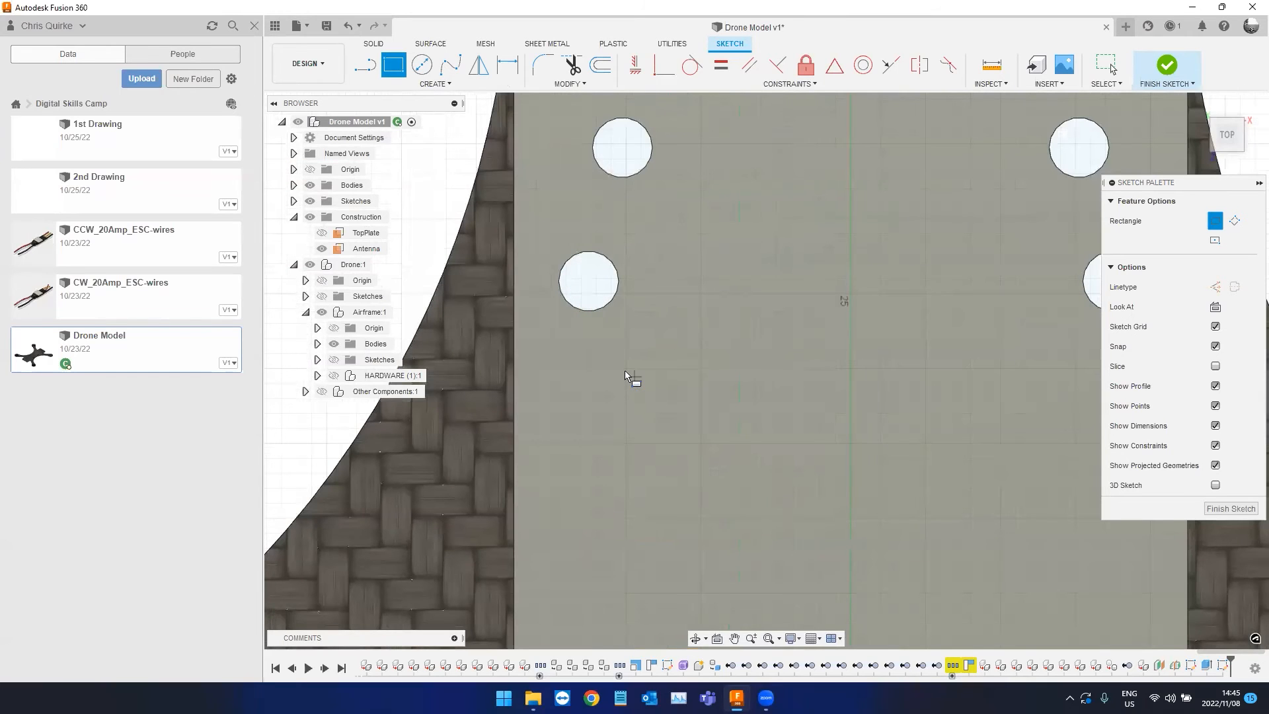
pyautogui.scroll(-8, 625, 370)
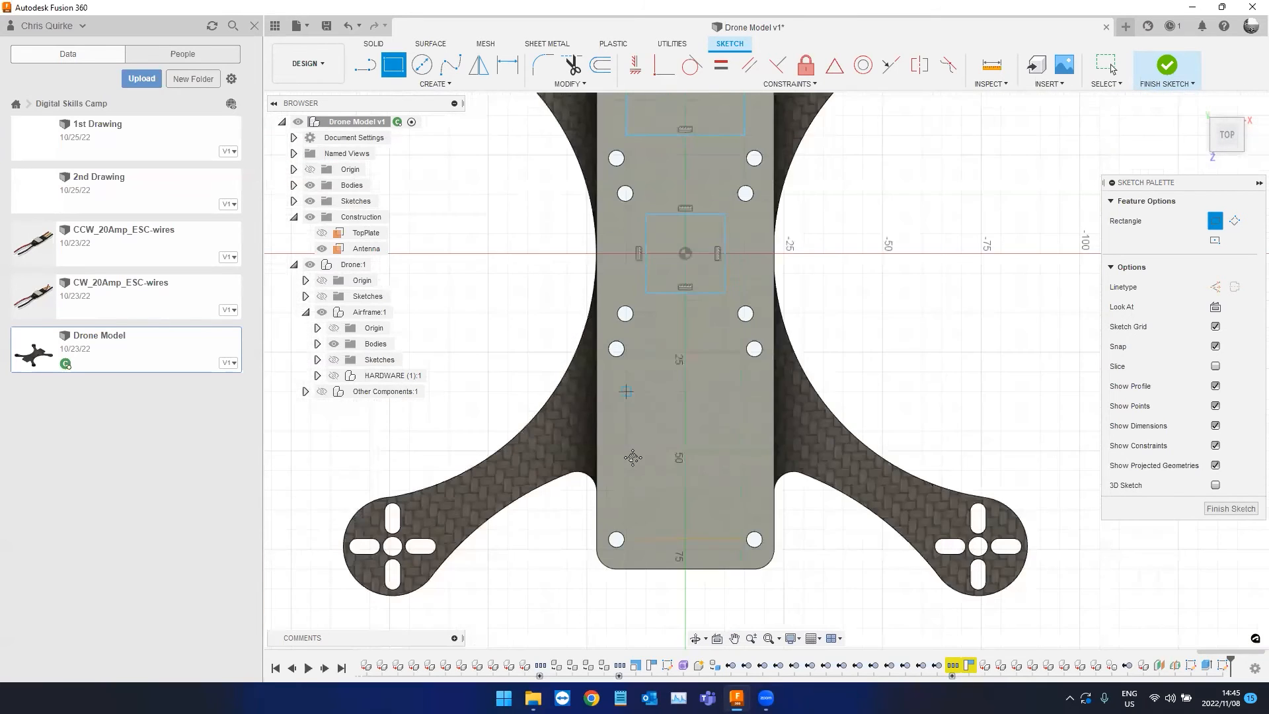
pyautogui.moveTo(634, 442); pyautogui.dragTo(632, 428, button='middle')
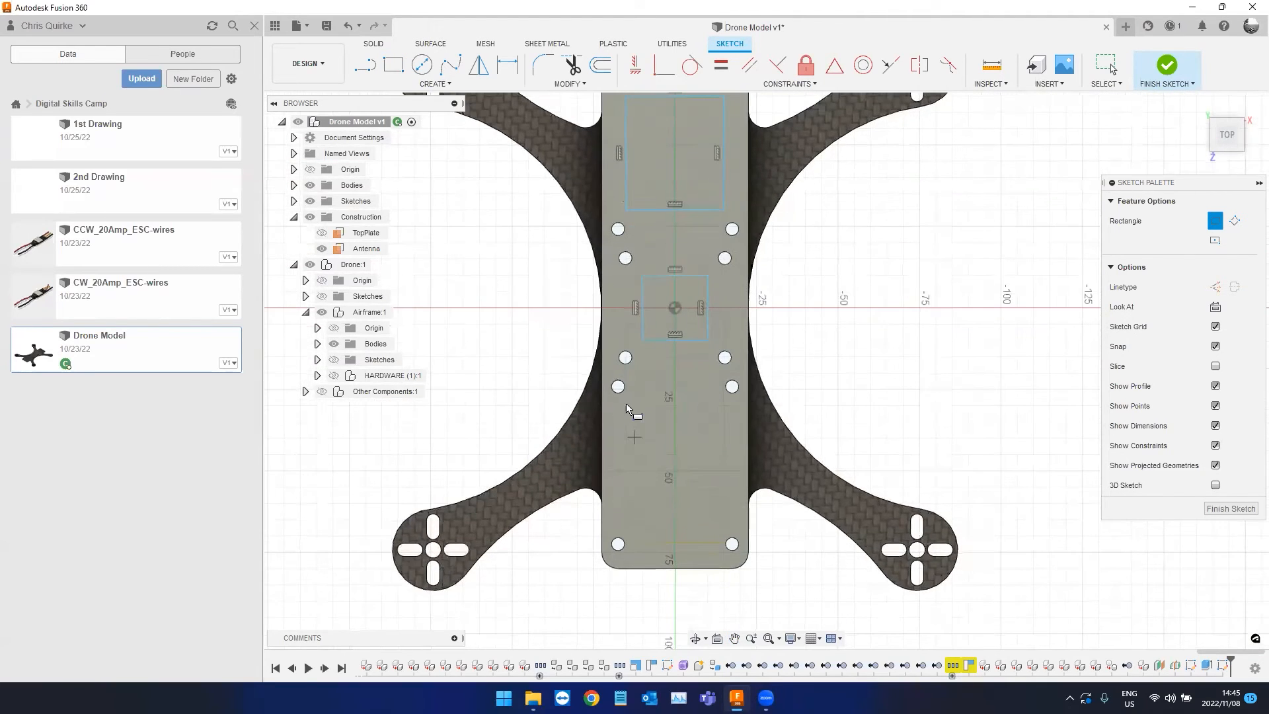
pyautogui.click(625, 407)
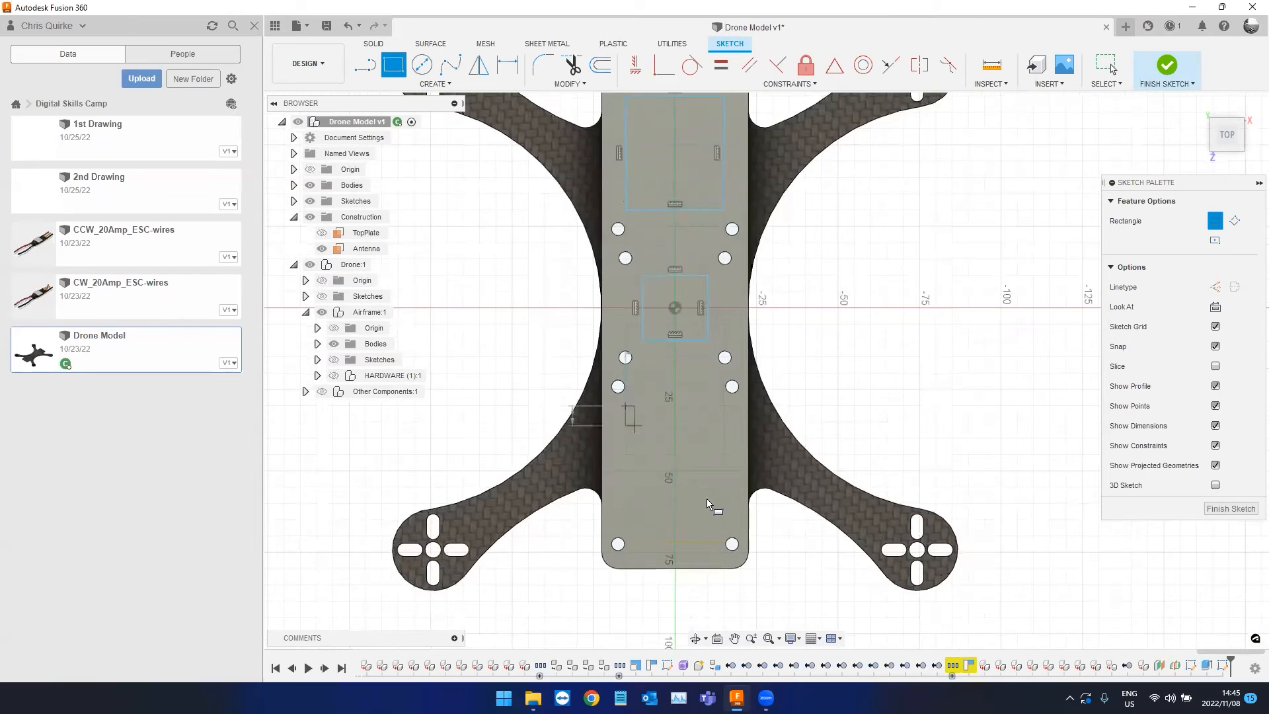
pyautogui.click(724, 518)
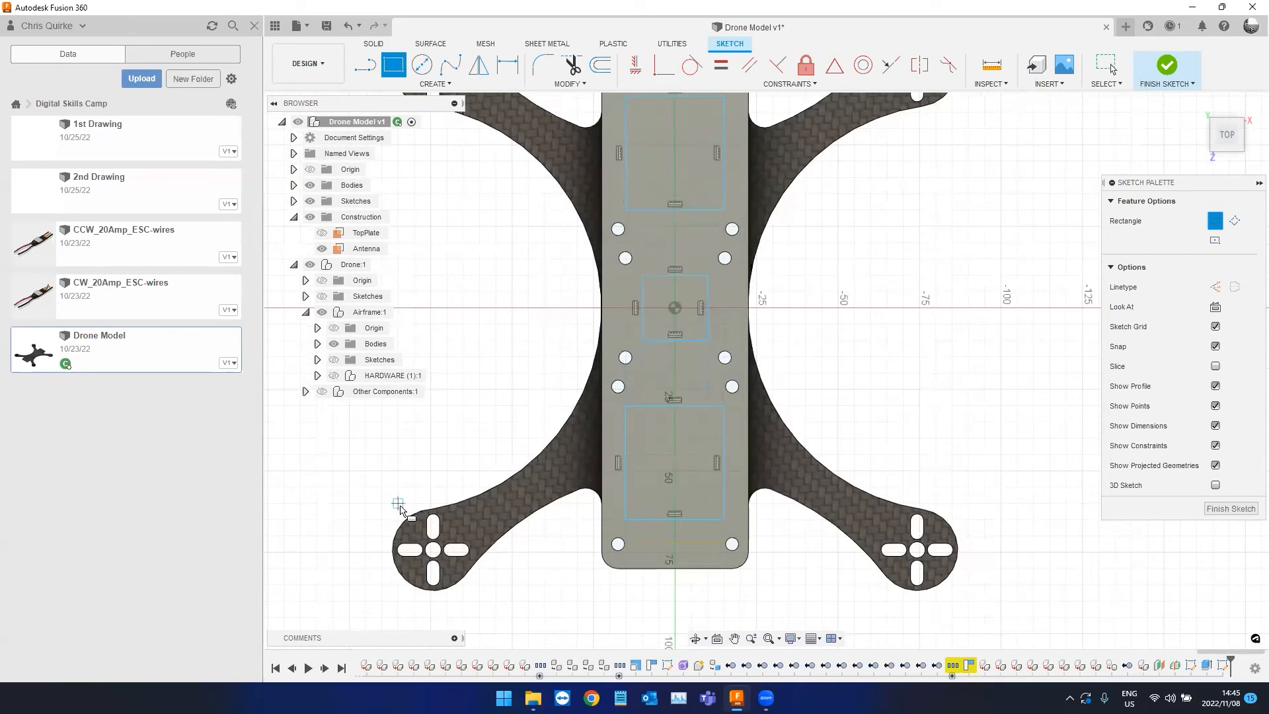
pyautogui.press('Escape')
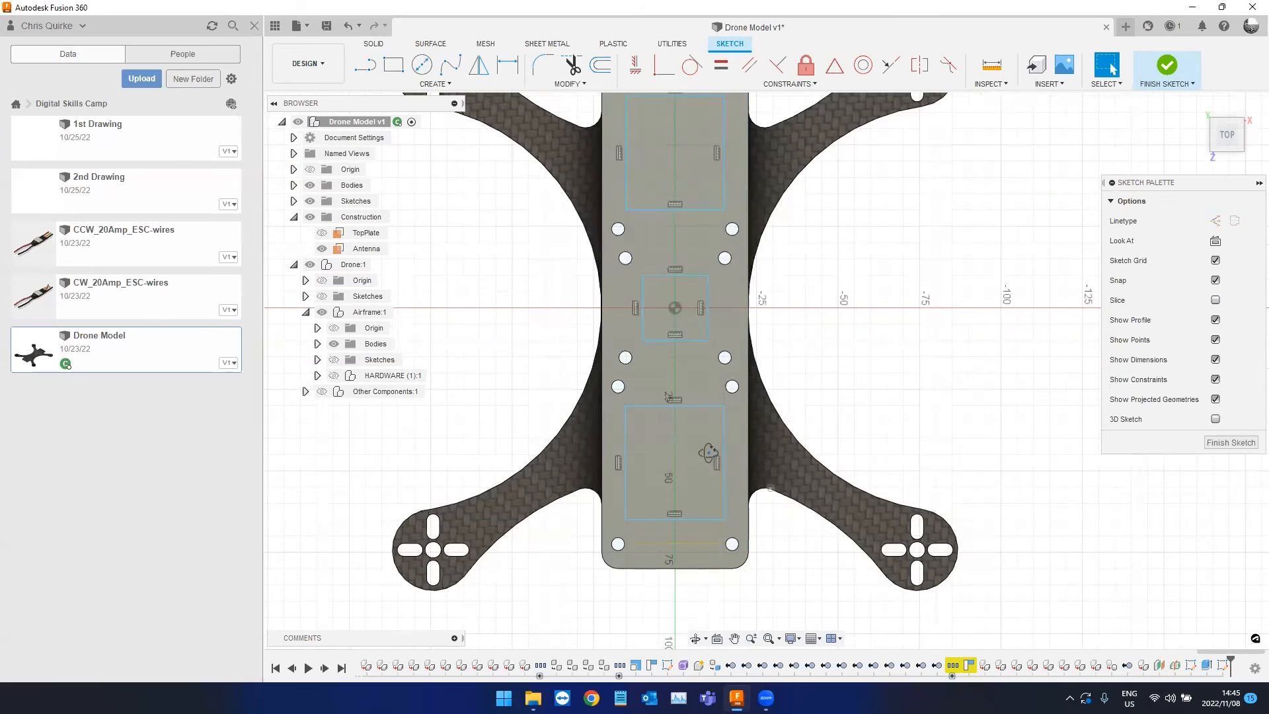
# Fillet one outer corner of the rectangle beside the two end slots with a 5 mm radius.
pyautogui.keyDown('shift'); pyautogui.moveTo(684, 421); pyautogui.dragTo(712, 416, button='middle'); pyautogui.keyUp('shift')
pyautogui.keyDown('shift'); pyautogui.moveTo(665, 570); pyautogui.dragTo(477, 343, button='middle'); pyautogui.keyUp('shift')
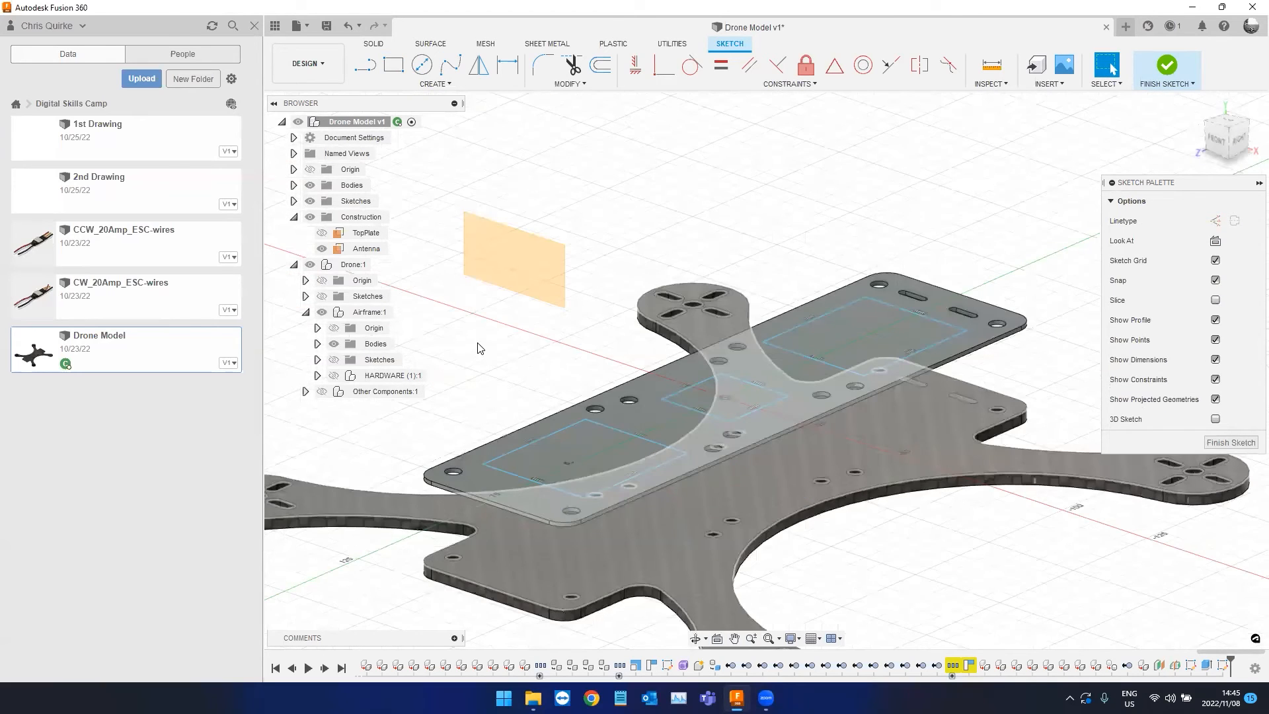
pyautogui.scroll(1, 720, 477)
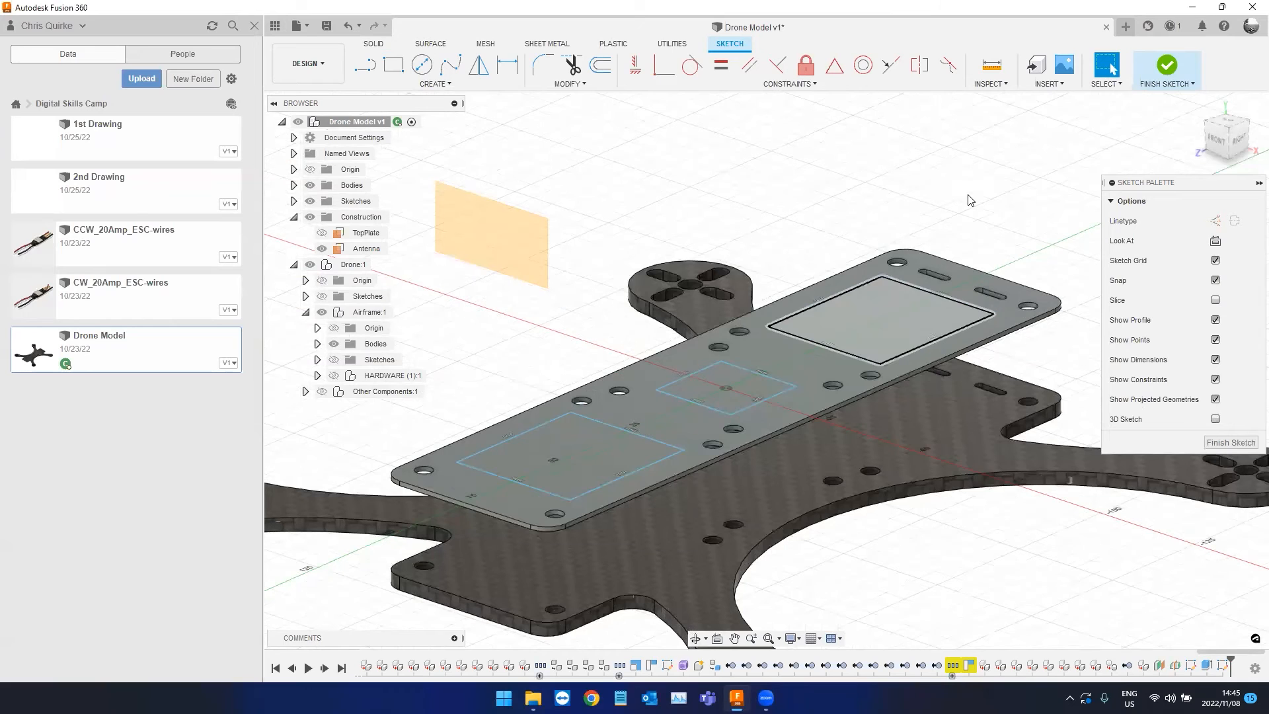
pyautogui.keyDown('shift'); pyautogui.moveTo(1027, 229); pyautogui.dragTo(1236, 135, button='middle'); pyautogui.keyUp('shift')
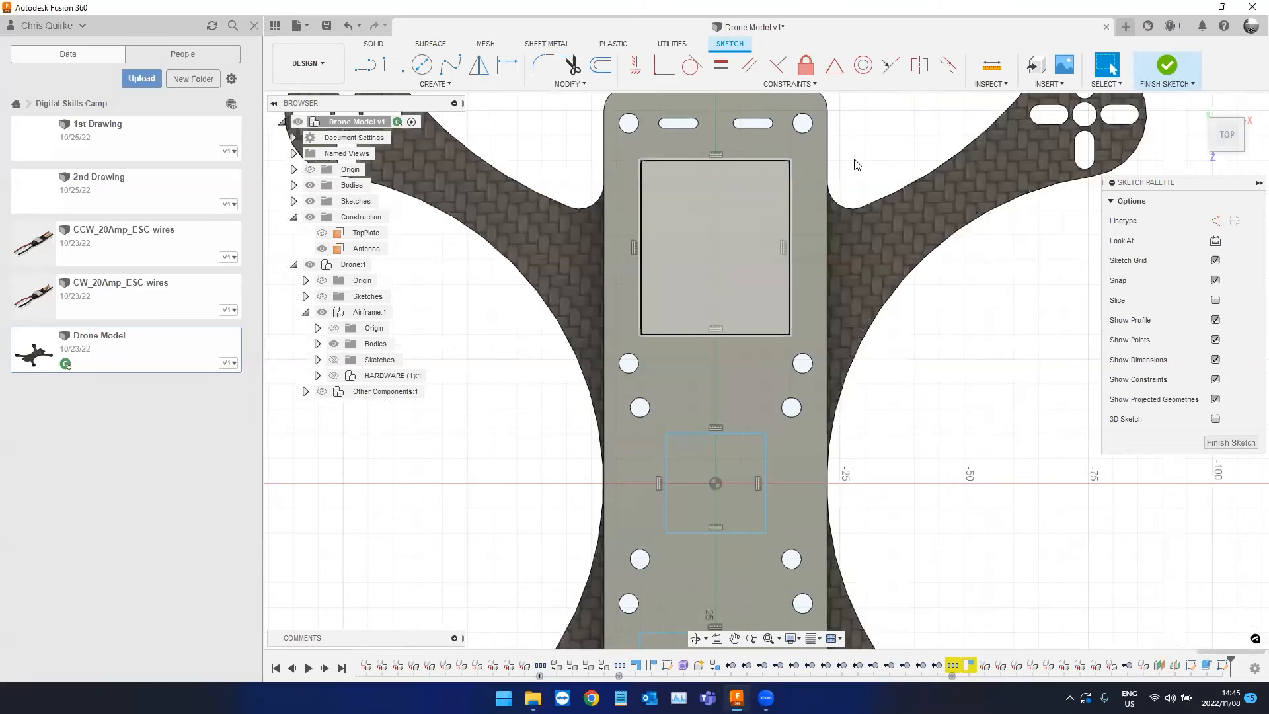
pyautogui.scroll(1, 904, 158)
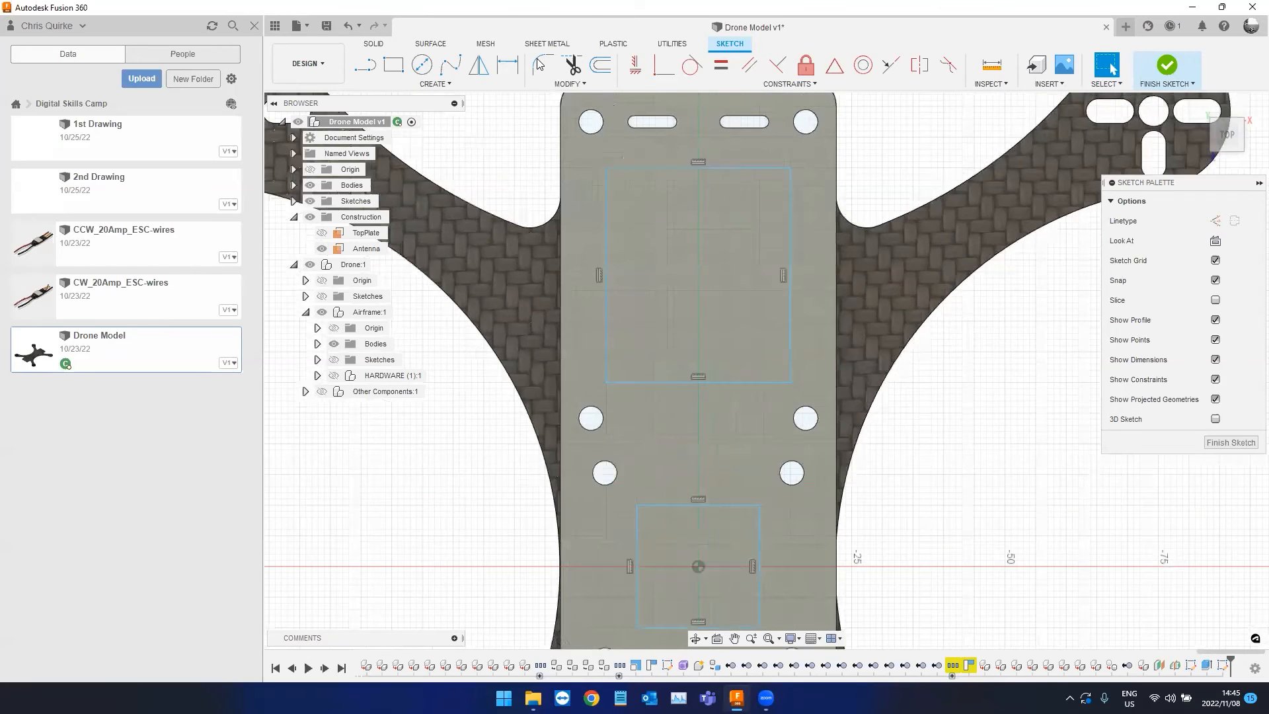
pyautogui.click(764, 167)
pyautogui.click(787, 200)
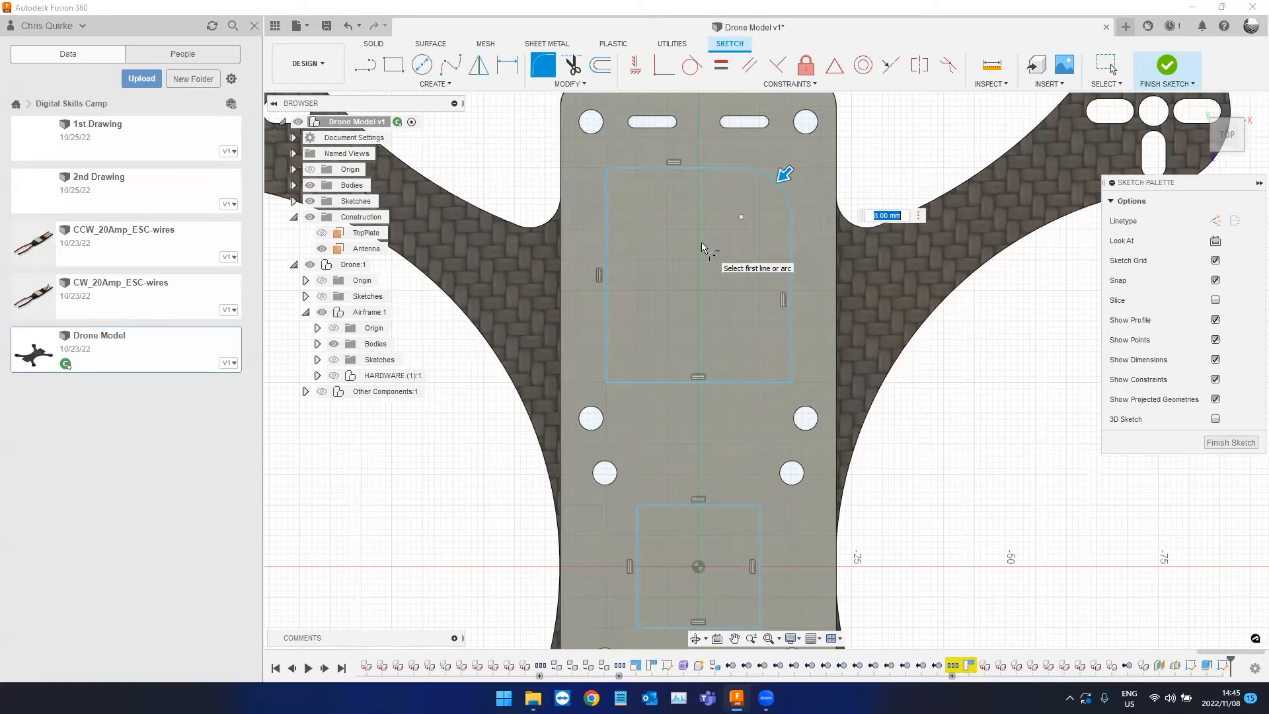
pyautogui.write('5')
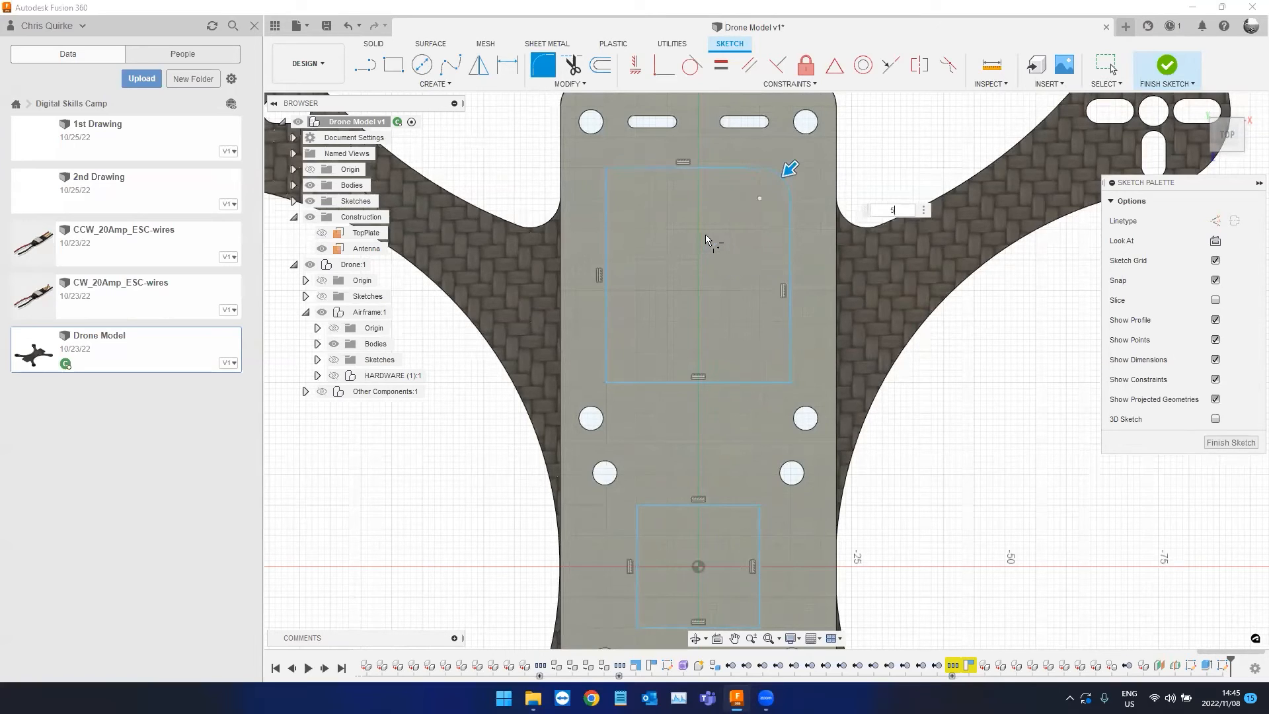
pyautogui.press('Return')
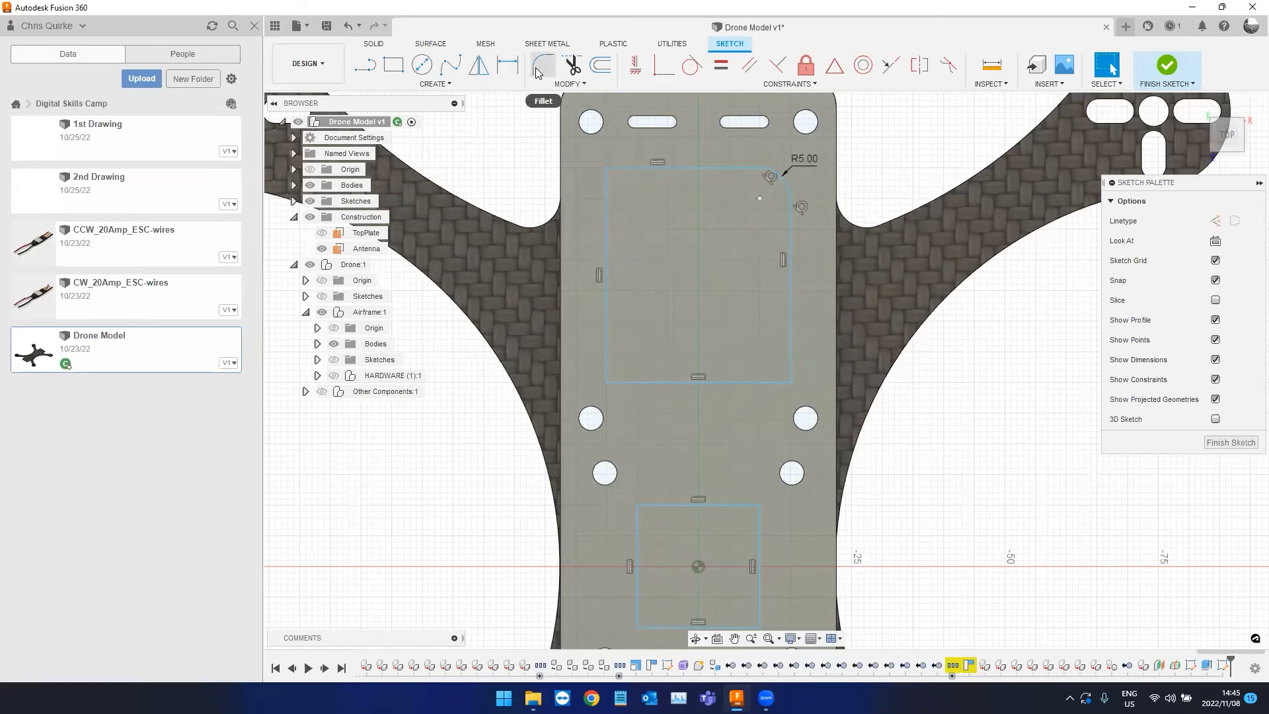
# Fillet the remaining three corners of the slot-end rectangle with a 5 mm radius.
pyautogui.click(538, 66)
pyautogui.click(609, 169)
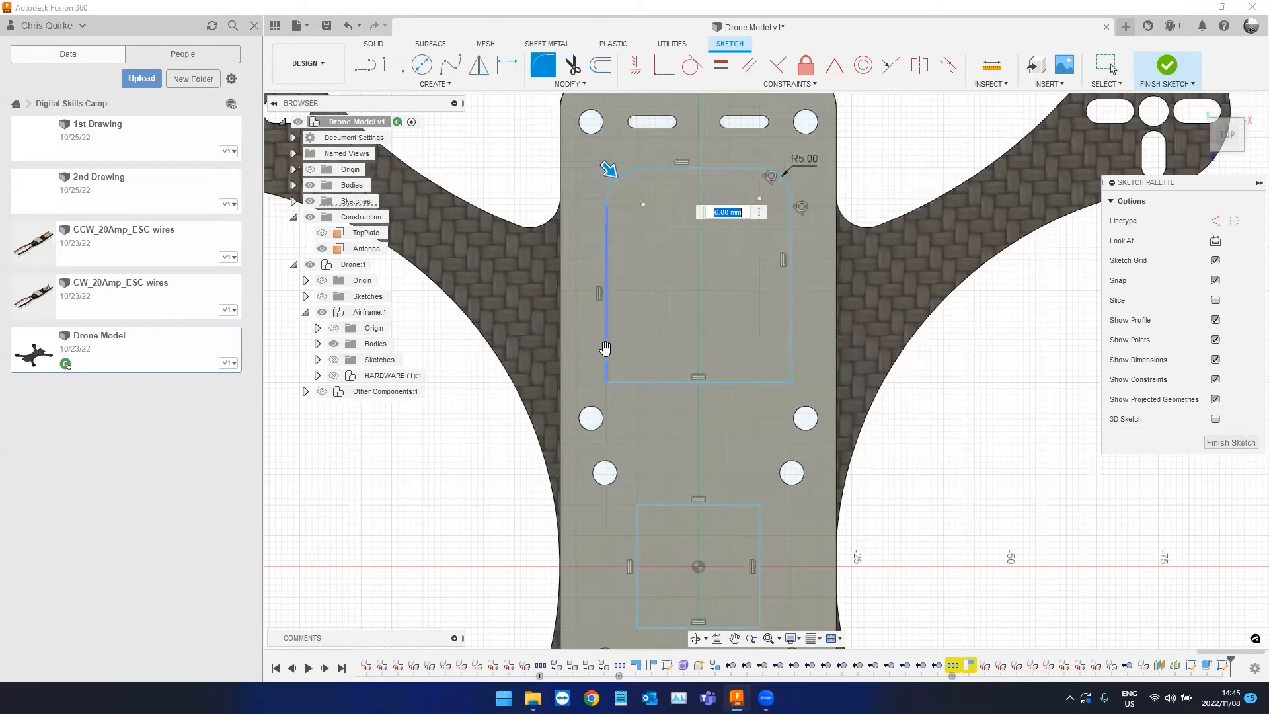
pyautogui.click(606, 382)
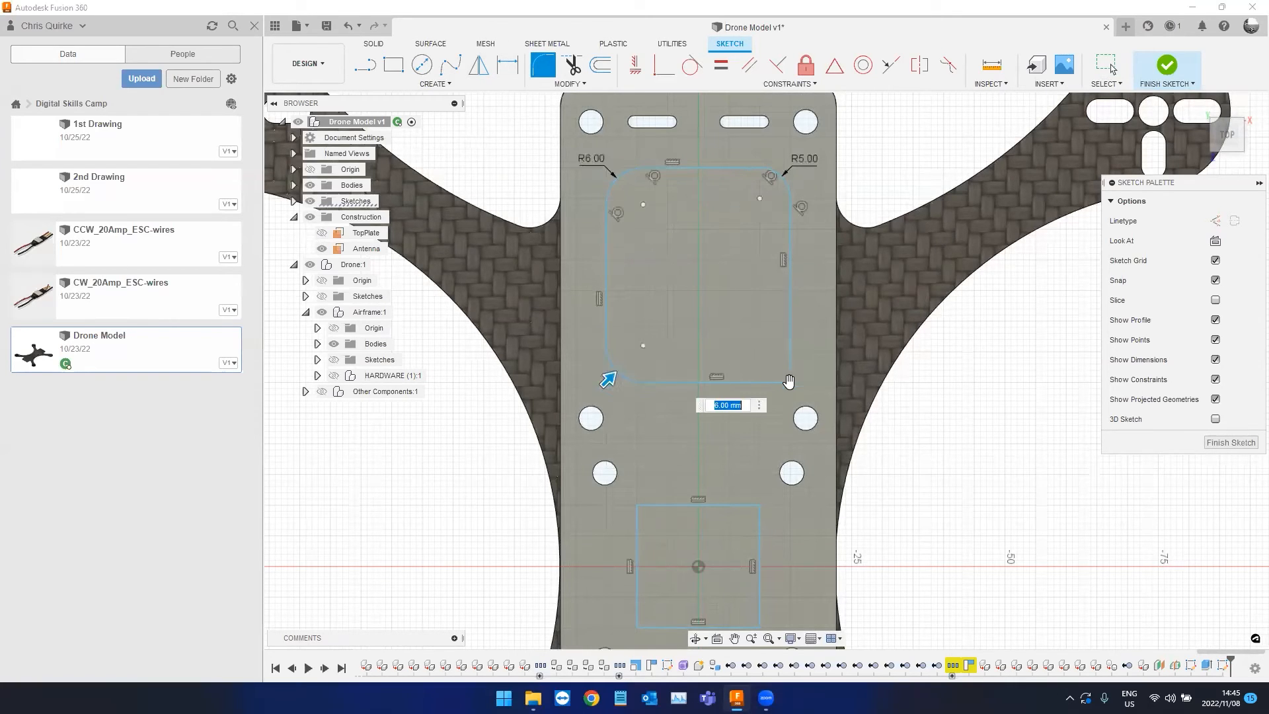
pyautogui.click(789, 381)
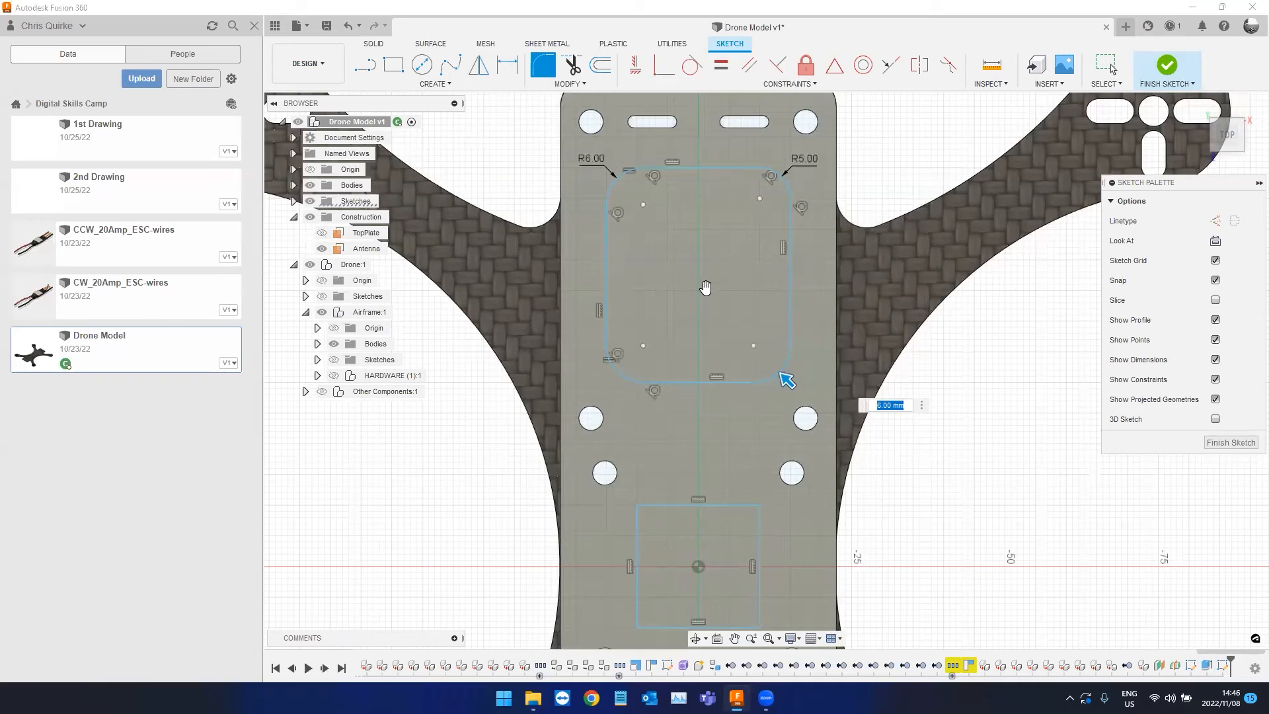
pyautogui.write('5')
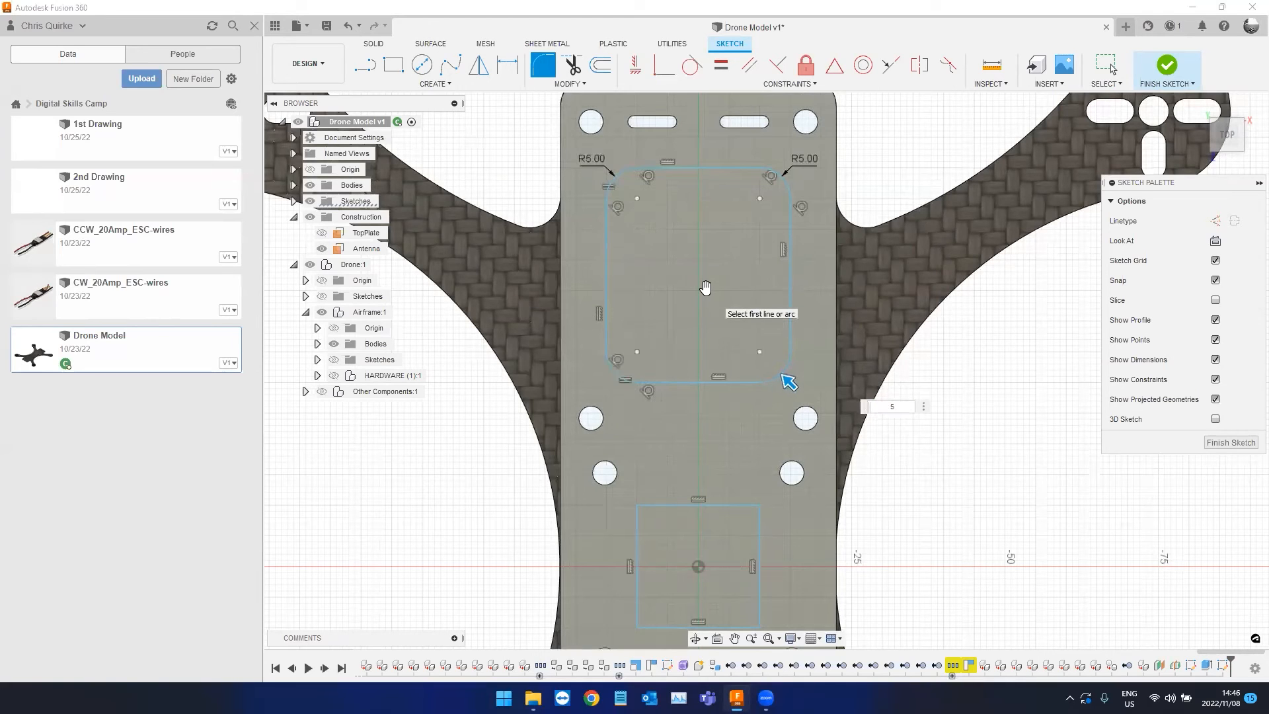
pyautogui.press('Return')
# Fillet all four corners of the small rectangle around the sketch origin with a 3 mm radius.
pyautogui.scroll(-1, 644, 261)
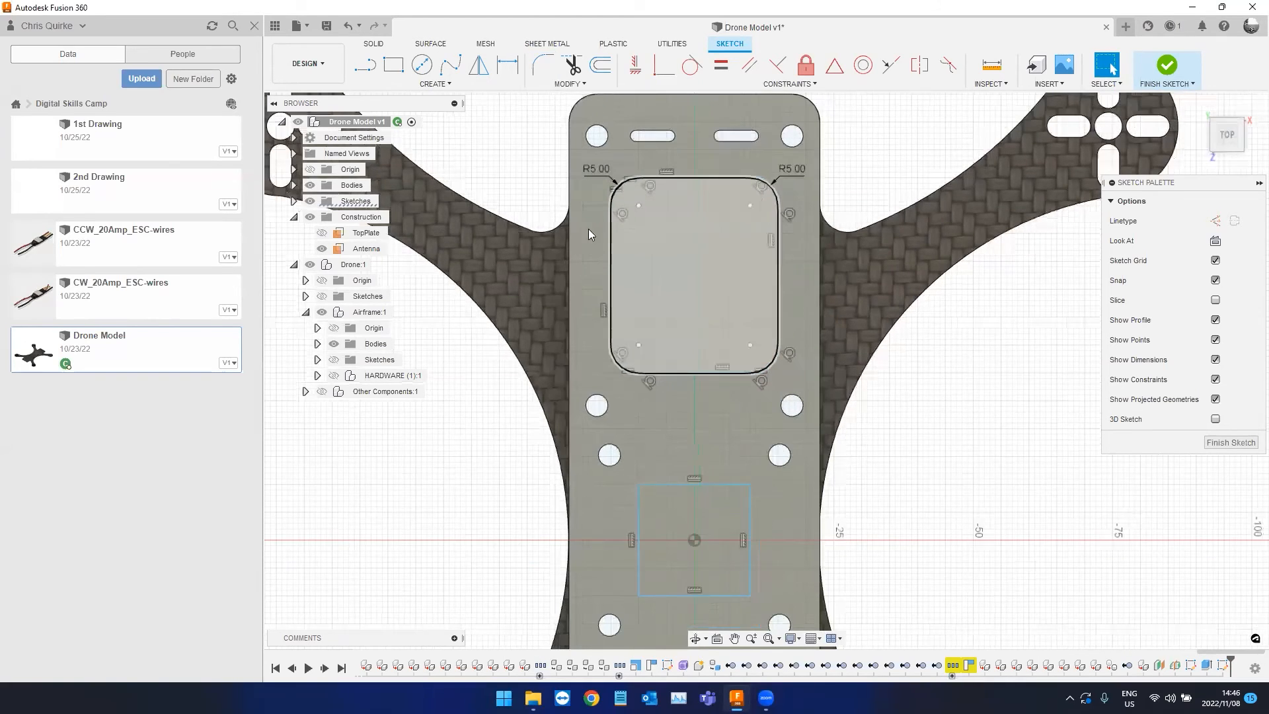
pyautogui.scroll(-1, 588, 228)
pyautogui.click(543, 65)
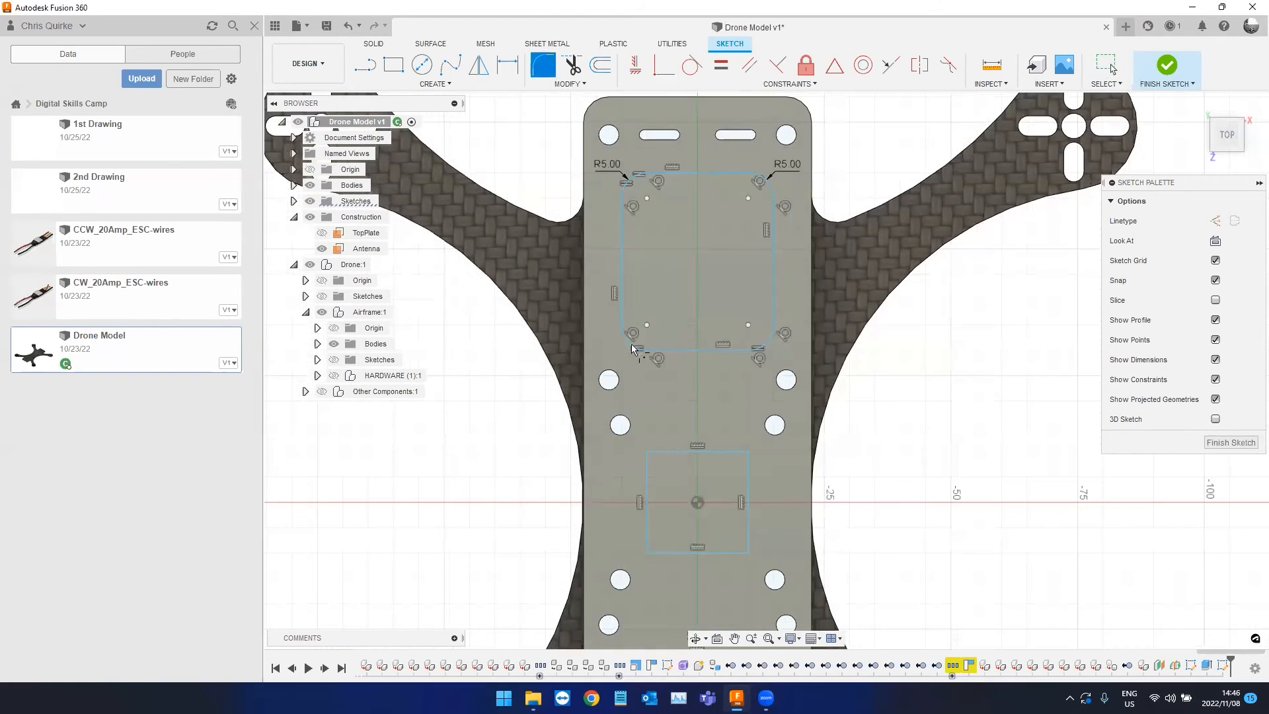
pyautogui.click(648, 455)
pyautogui.click(748, 454)
pyautogui.click(748, 552)
pyautogui.click(651, 550)
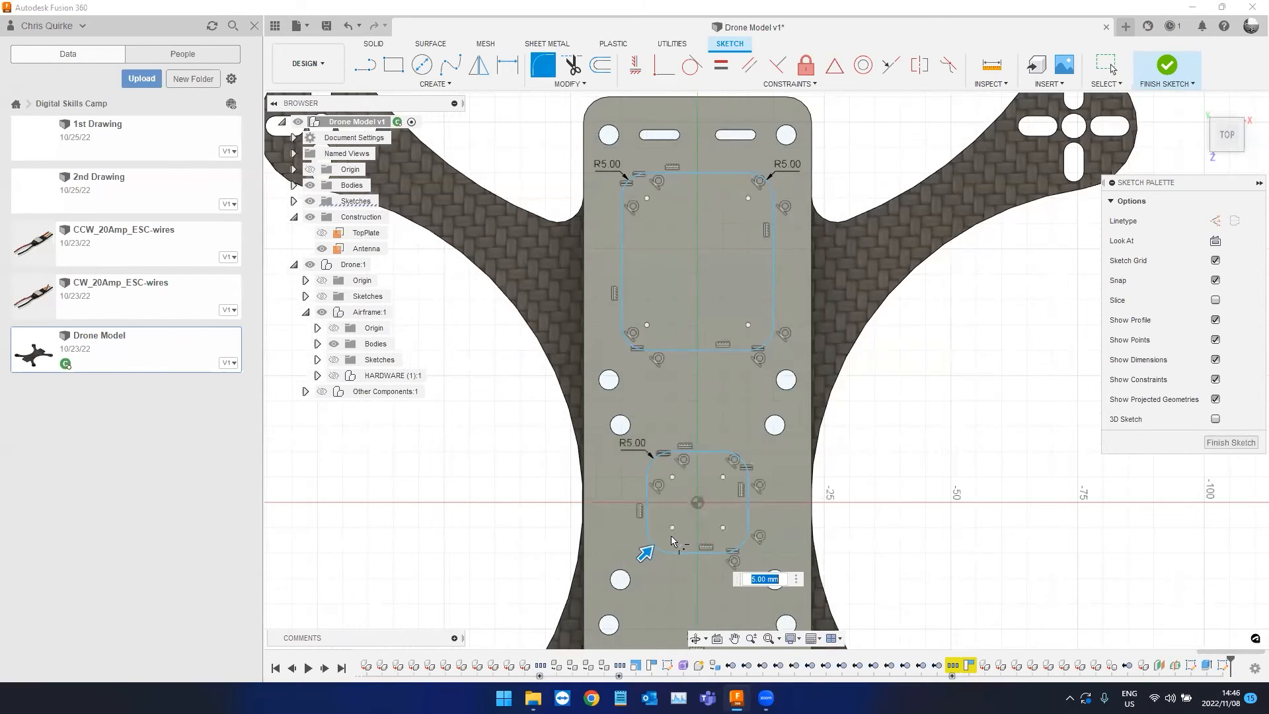
pyautogui.write('3')
pyautogui.press('Return')
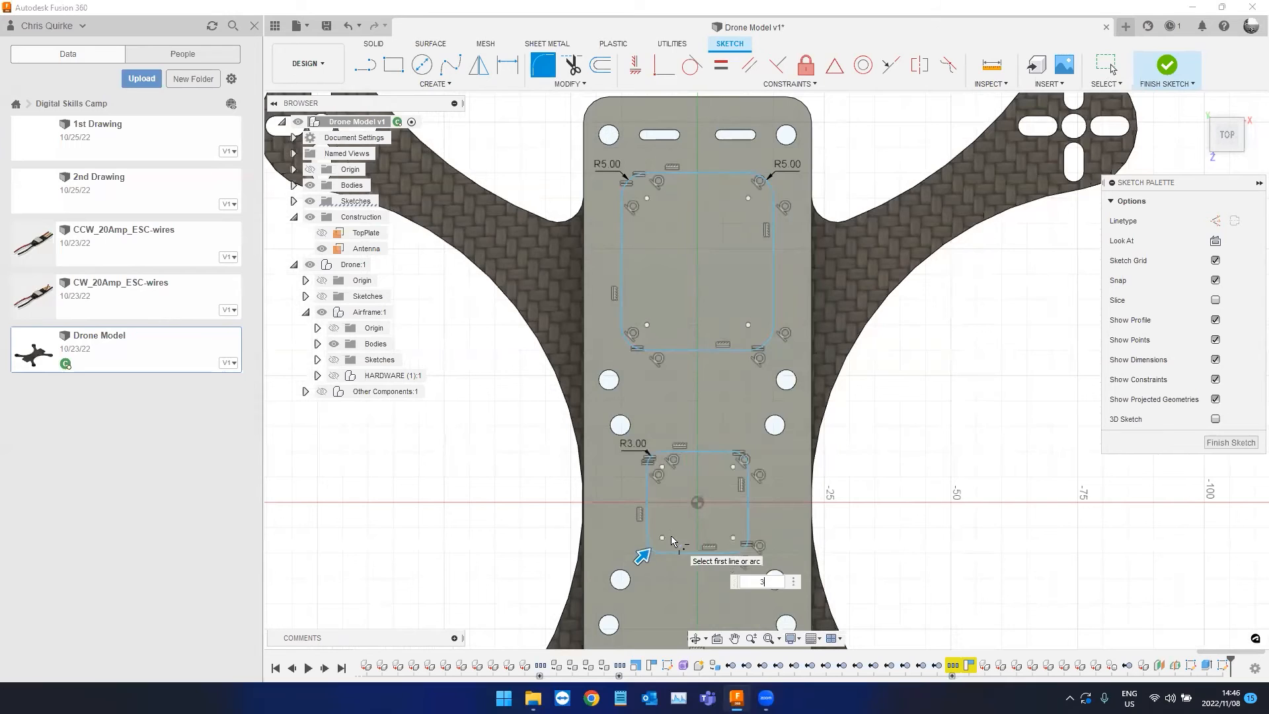
# Fillet all four corners of the rectangle at the plate's slotless end with a 5 mm radius.
pyautogui.scroll(-2, 768, 508)
pyautogui.moveTo(657, 406); pyautogui.dragTo(627, 146, button='middle')
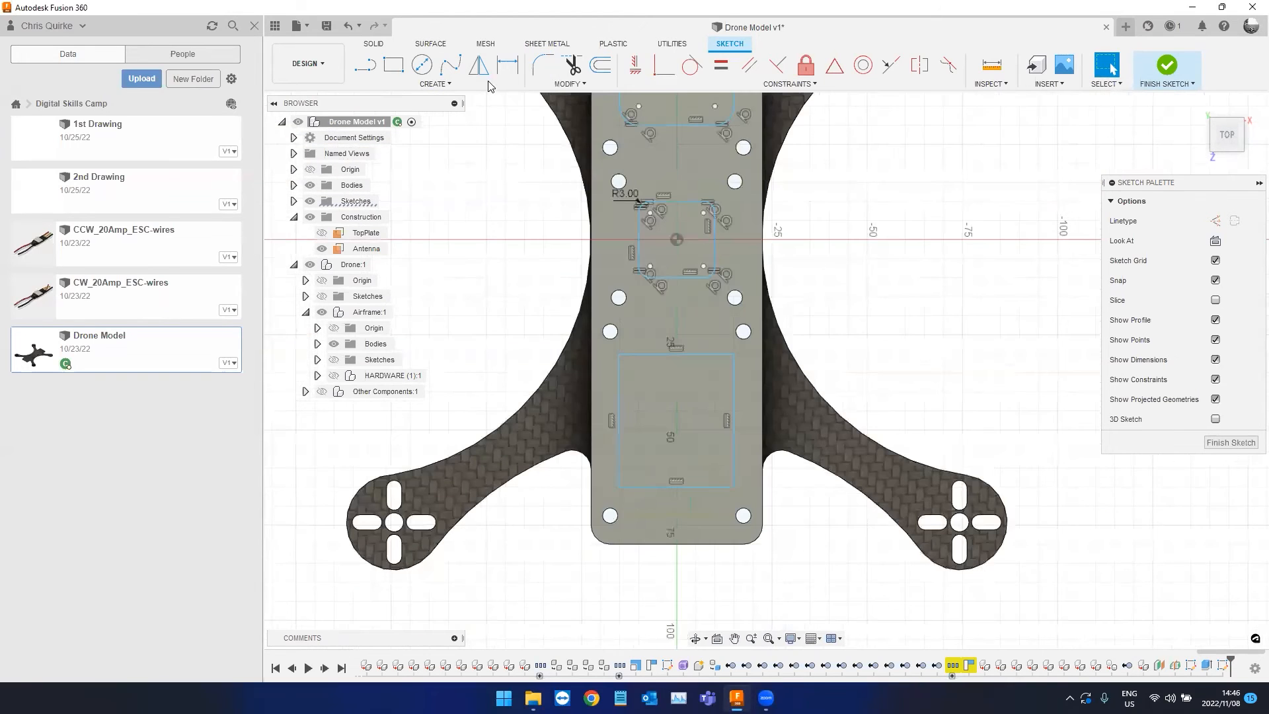
pyautogui.click(544, 67)
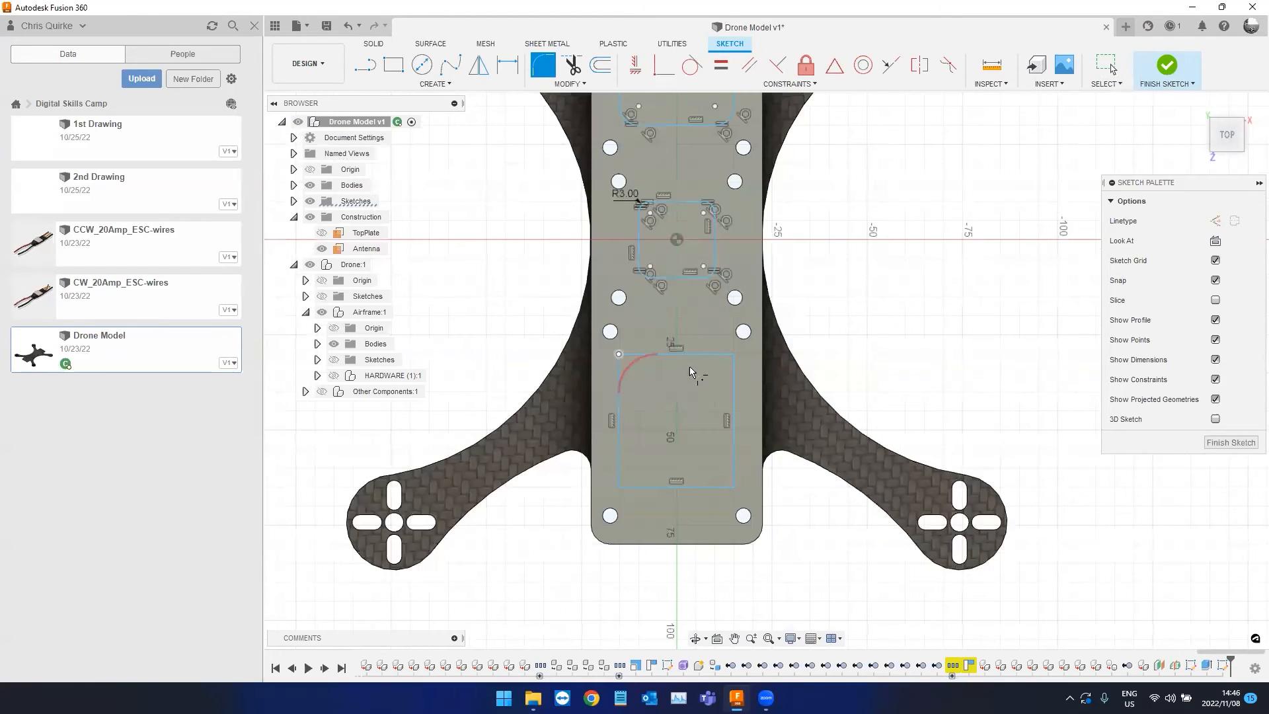
pyautogui.click(619, 355)
pyautogui.click(734, 355)
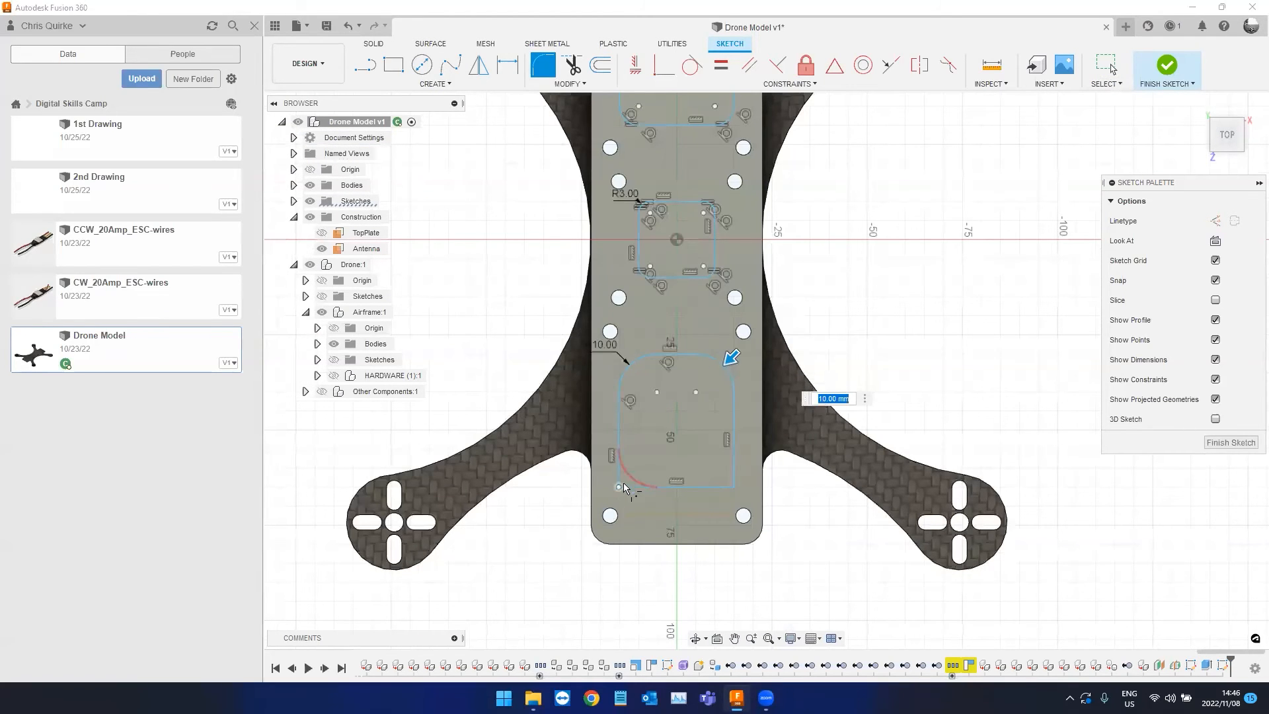
pyautogui.click(622, 488)
pyautogui.click(734, 486)
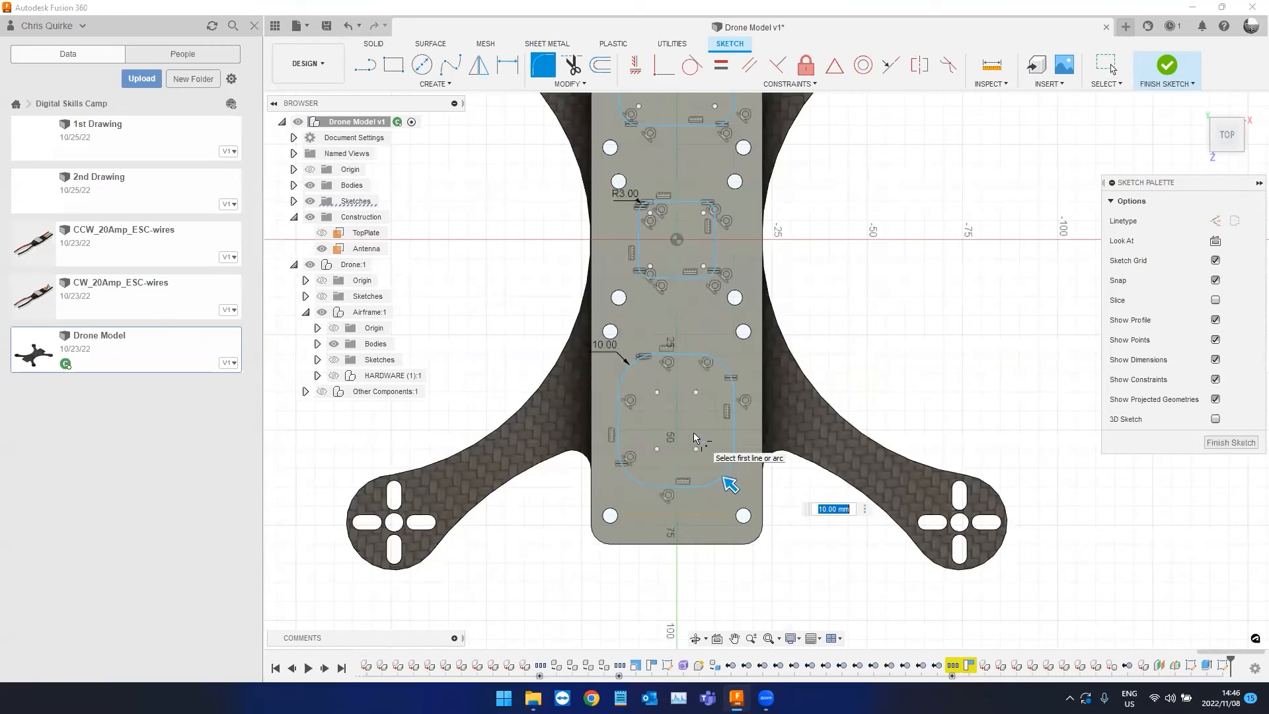
pyautogui.write('5')
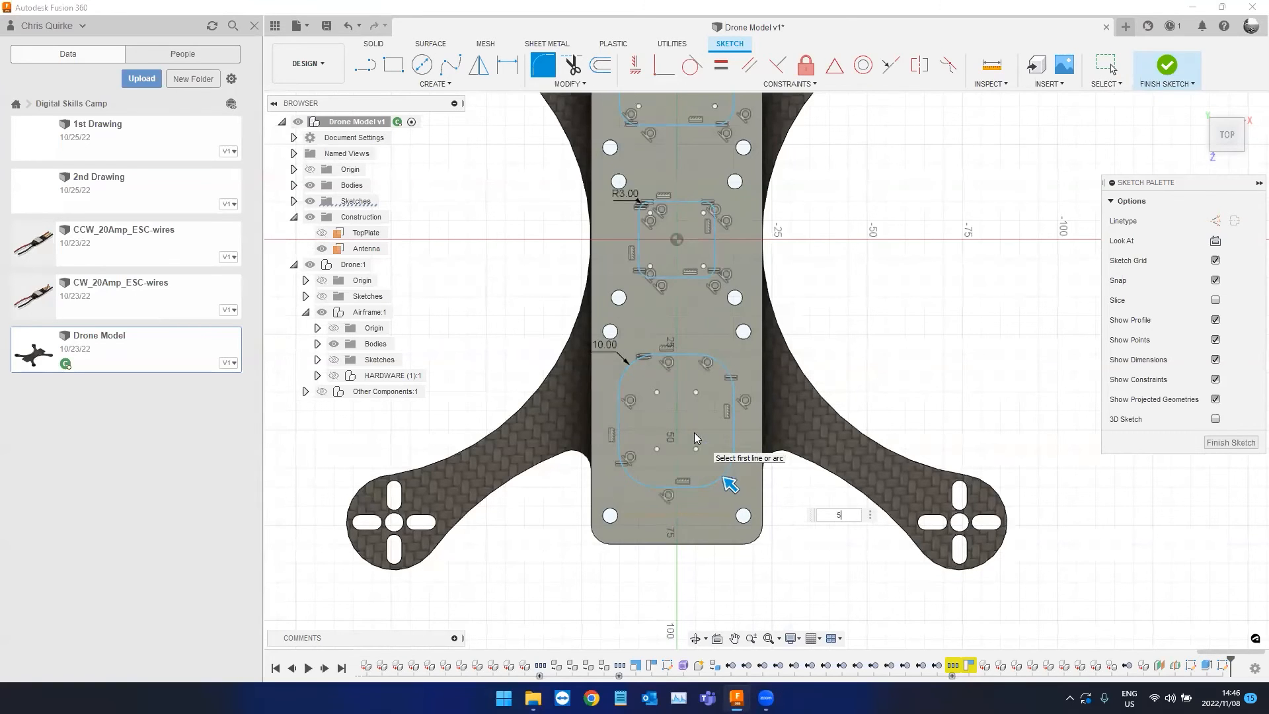
pyautogui.press('Return')
# Look over the three rounded outlines on the top plate and finish the sketch.
pyautogui.scroll(-1, 871, 445)
pyautogui.moveTo(889, 425); pyautogui.dragTo(827, 511, button='middle')
pyautogui.scroll(-1, 831, 486)
pyautogui.moveTo(836, 464)
pyautogui.keyDown('shift'); pyautogui.mouseDown(button='middle')
pyautogui.moveTo(797, 411)
pyautogui.moveTo(673, 434)
pyautogui.mouseUp(button='middle'); pyautogui.keyUp('shift')
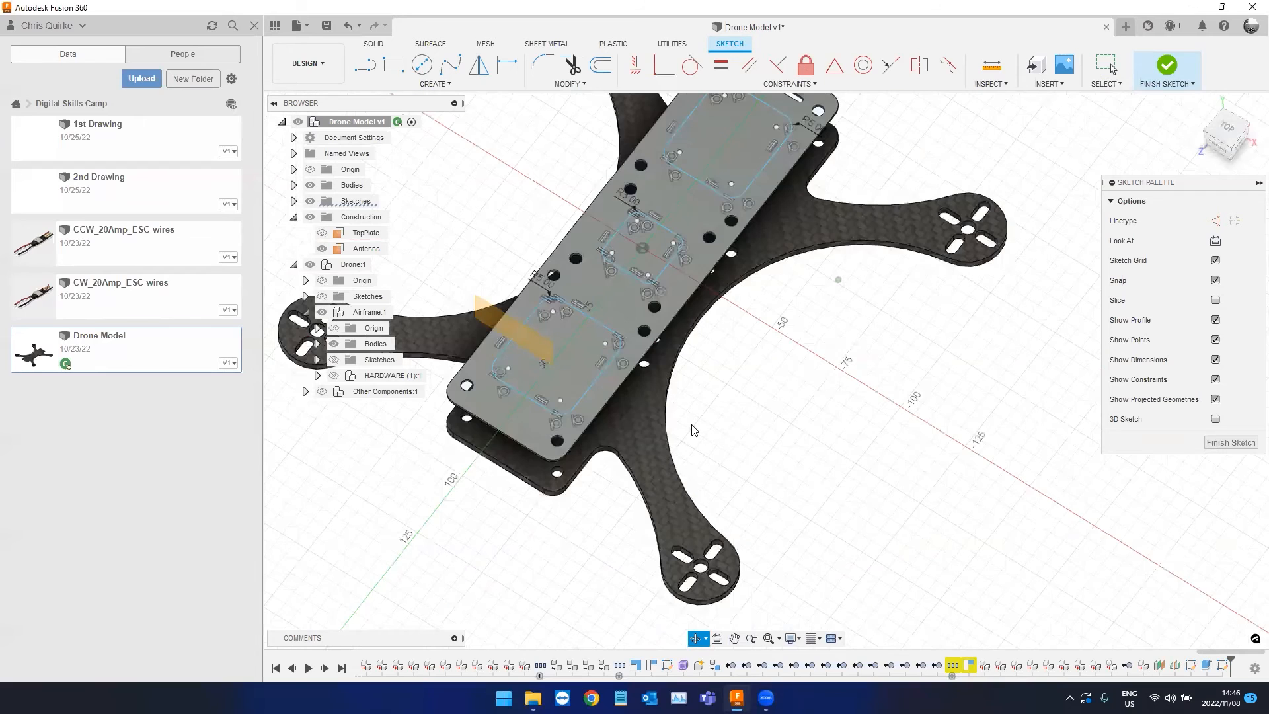
pyautogui.keyDown('shift'); pyautogui.moveTo(884, 529); pyautogui.dragTo(979, 274, button='middle'); pyautogui.keyUp('shift')
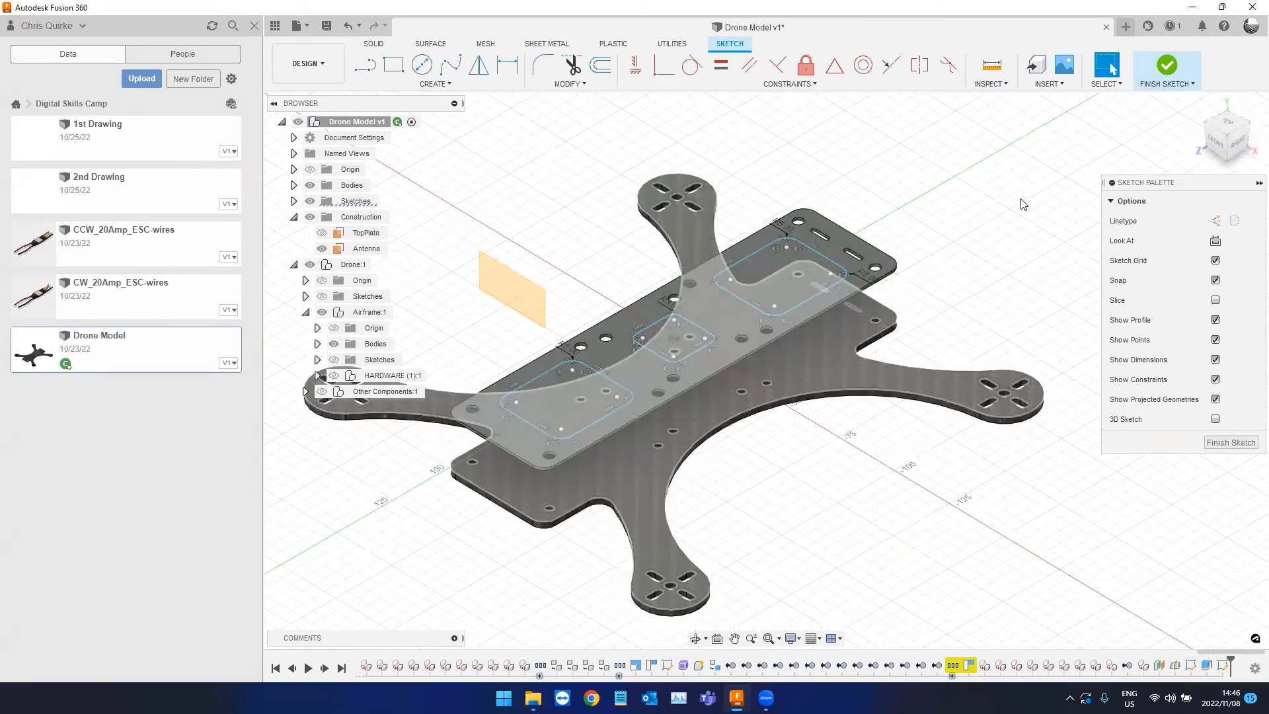
pyautogui.scroll(2, 1022, 201)
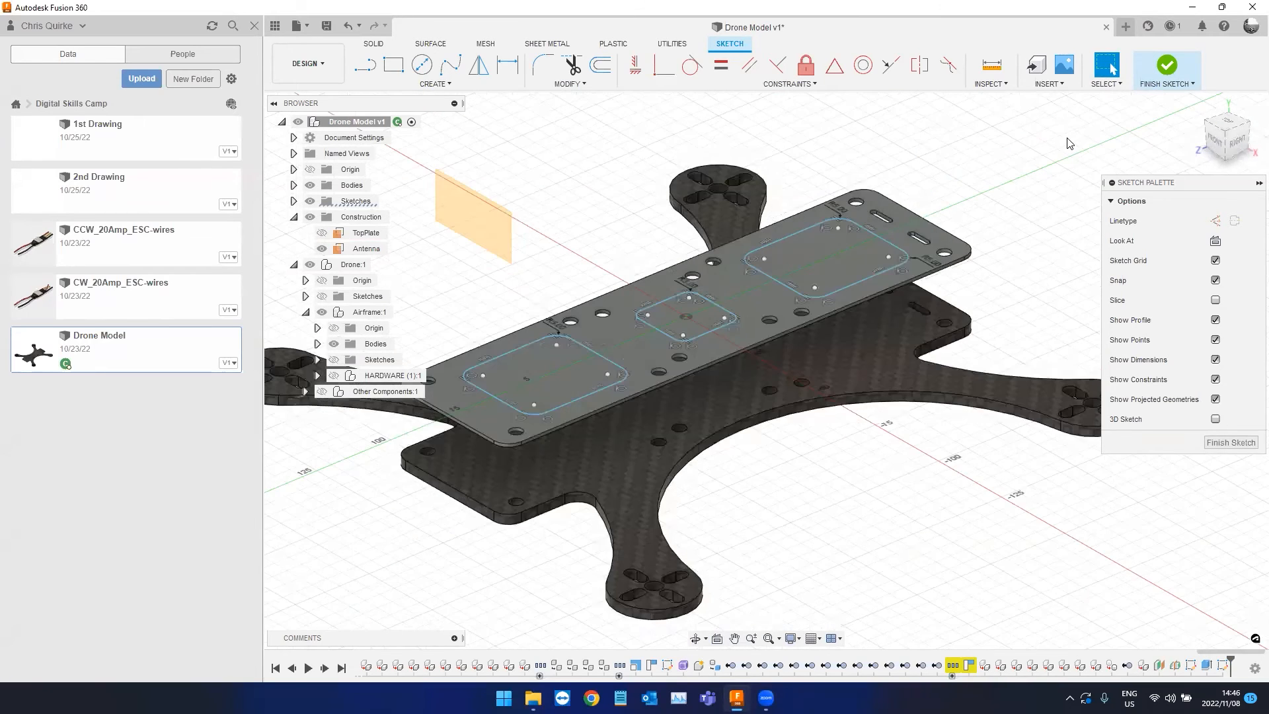
pyautogui.click(1165, 66)
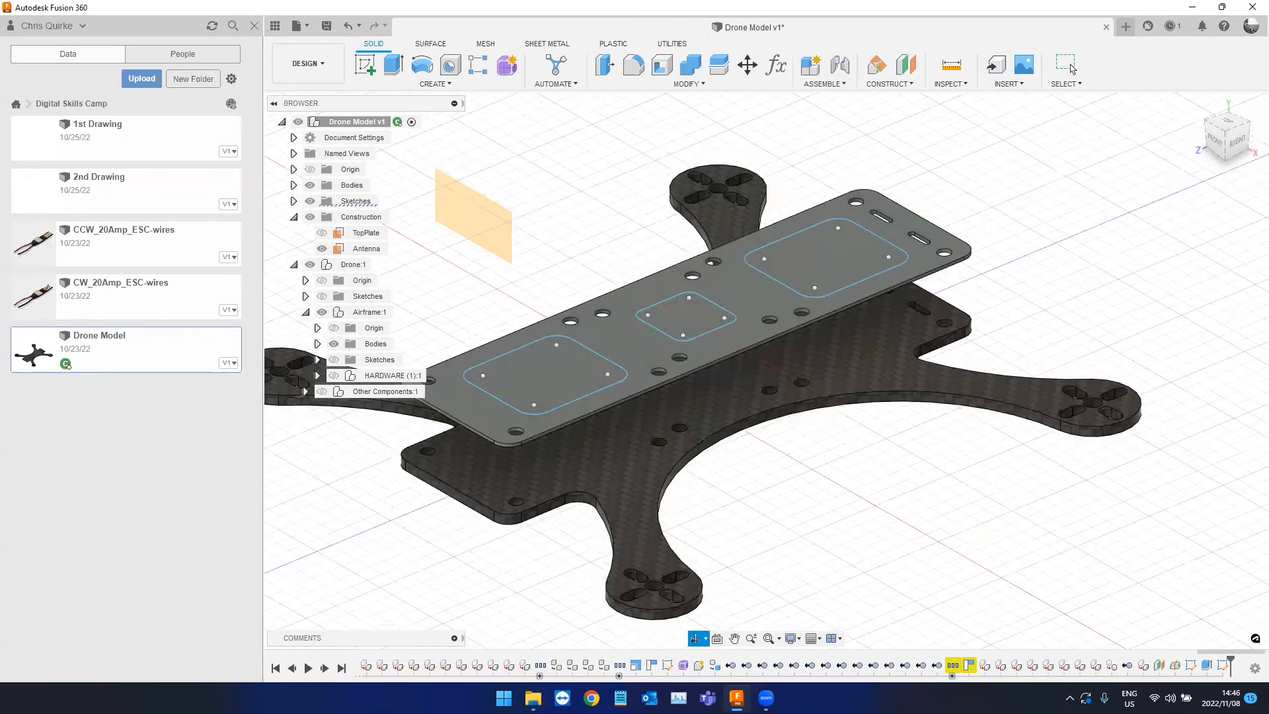
# Start an extrusion using all three rounded rectangular profiles on the top plate's upper face.
pyautogui.scroll(-2, 784, 445)
pyautogui.scroll(2, 770, 442)
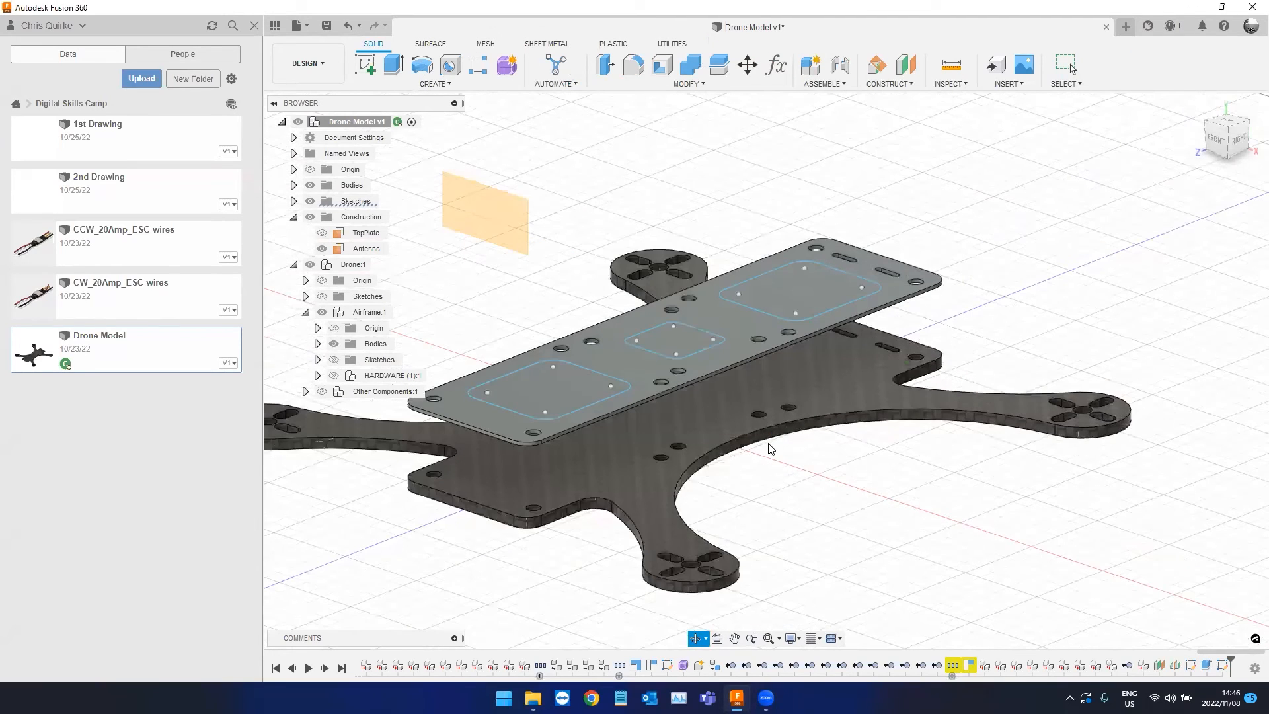
pyautogui.scroll(1, 748, 413)
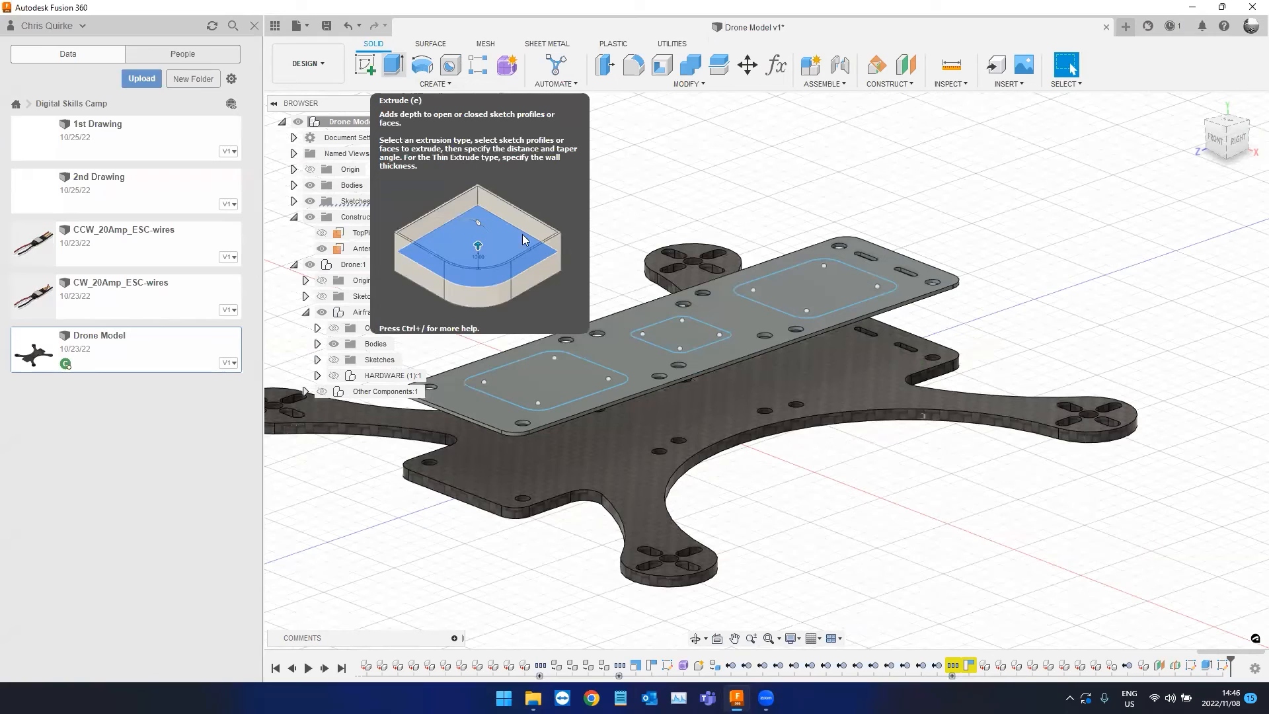
pyautogui.press('e')
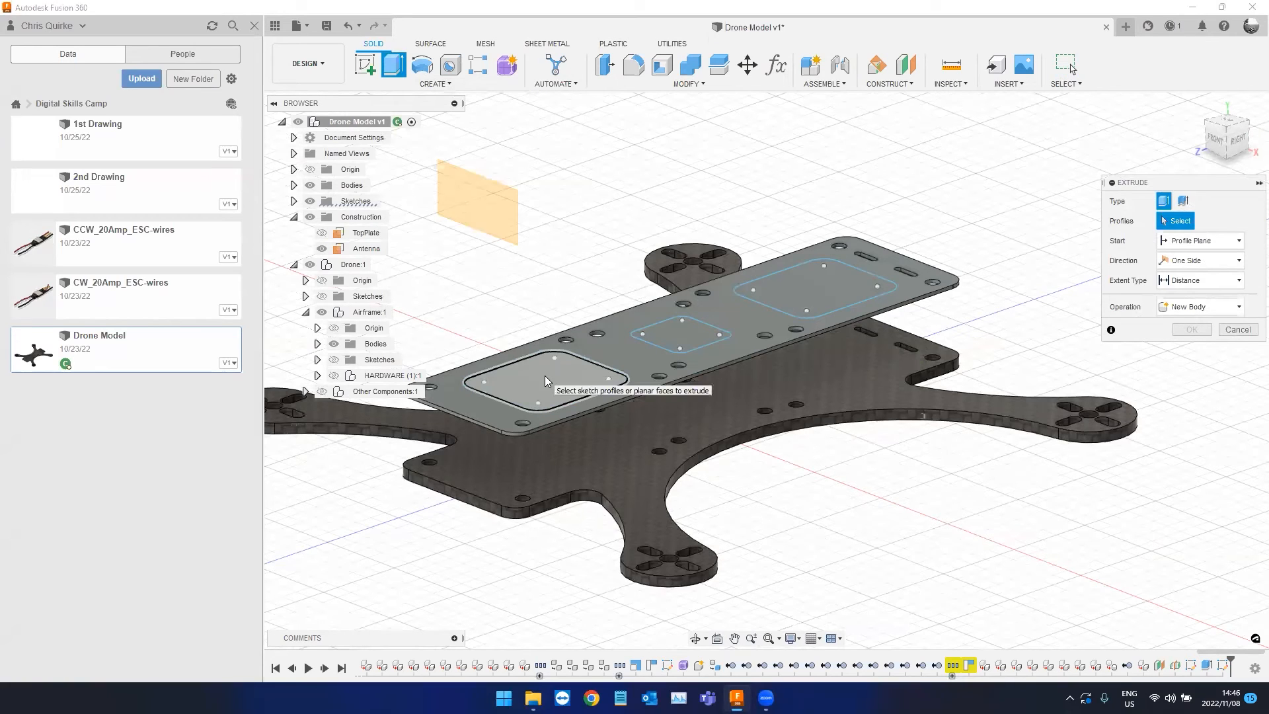
pyautogui.press('ctrl')
pyautogui.press('ctrl')
pyautogui.click(544, 376)
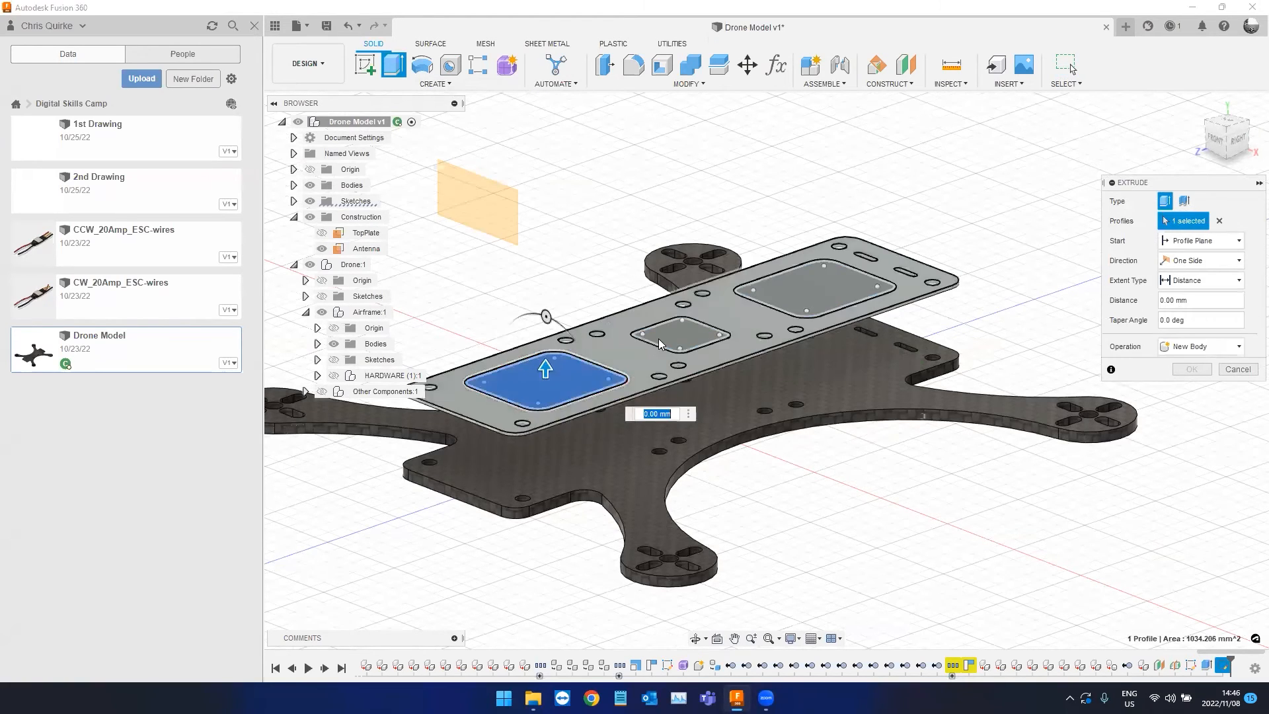
pyautogui.click(669, 335)
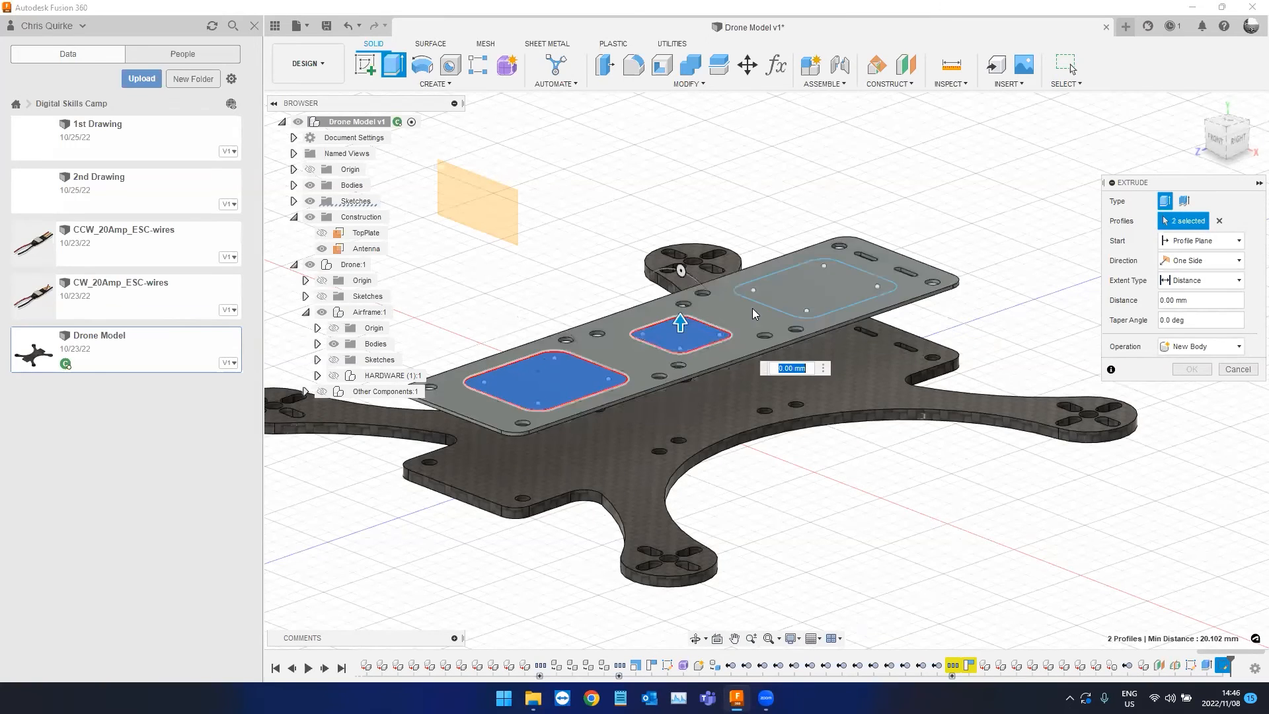
pyautogui.click(793, 295)
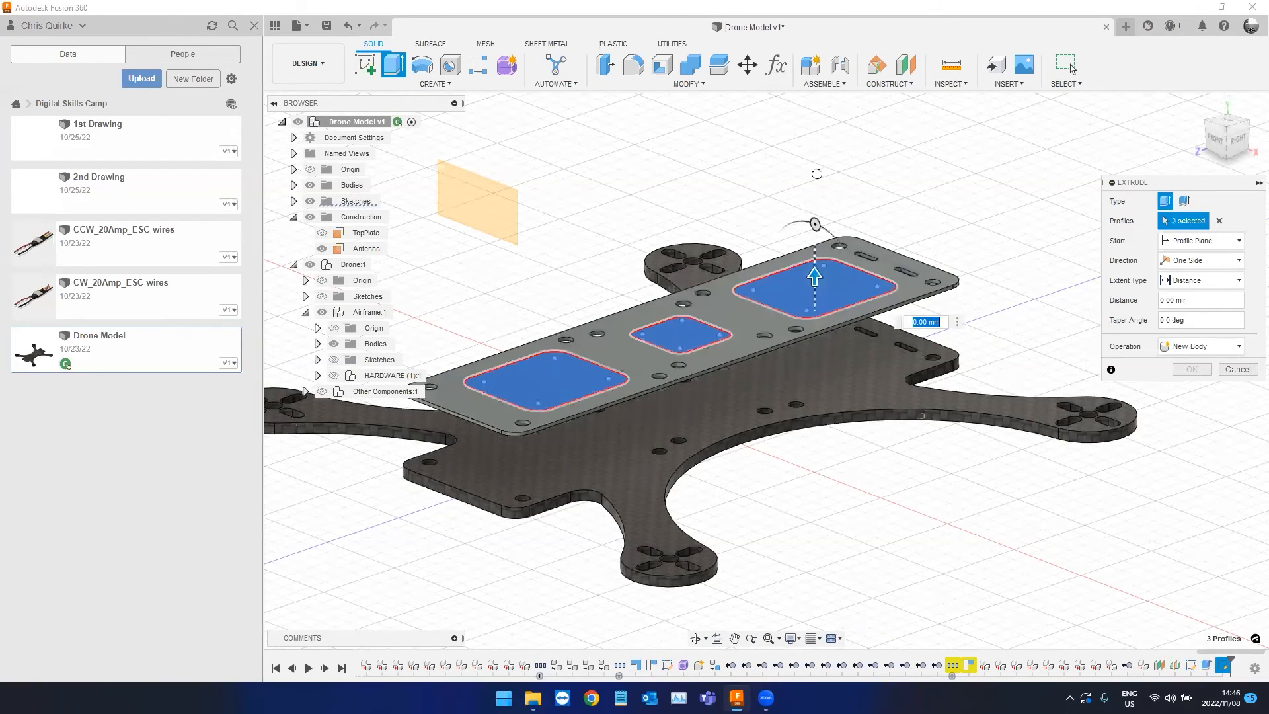
# Extend the three profiles -15 mm downward as a cut through the top plate and inspect the preview from several angles.
pyautogui.write('30')
pyautogui.press('Return')
pyautogui.moveTo(815, 170); pyautogui.dragTo(858, 524)
pyautogui.keyDown('shift'); pyautogui.moveTo(869, 563); pyautogui.dragTo(768, 521, button='middle'); pyautogui.keyUp('shift')
pyautogui.keyDown('shift'); pyautogui.moveTo(495, 544); pyautogui.dragTo(856, 522, button='middle'); pyautogui.keyUp('shift')
pyautogui.moveTo(857, 520); pyautogui.dragTo(854, 458)
pyautogui.keyDown('shift'); pyautogui.moveTo(518, 532); pyautogui.dragTo(484, 549, button='middle'); pyautogui.keyUp('shift')
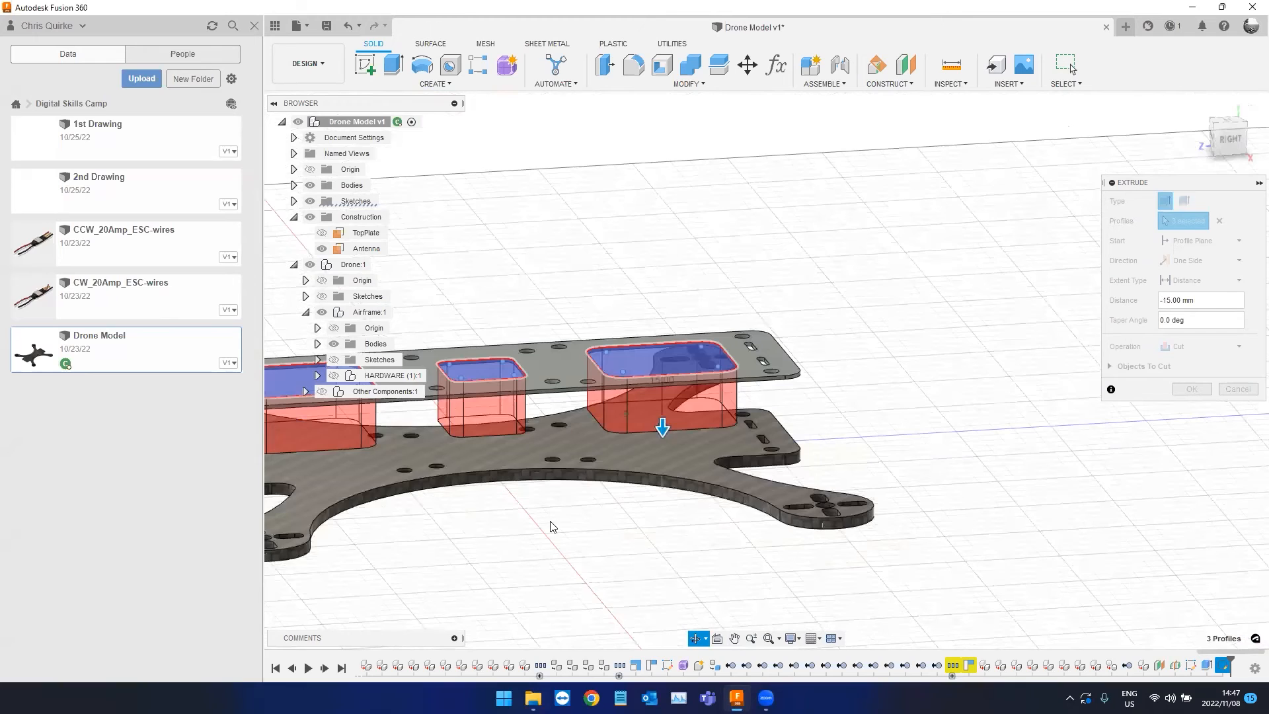
pyautogui.click(1204, 118)
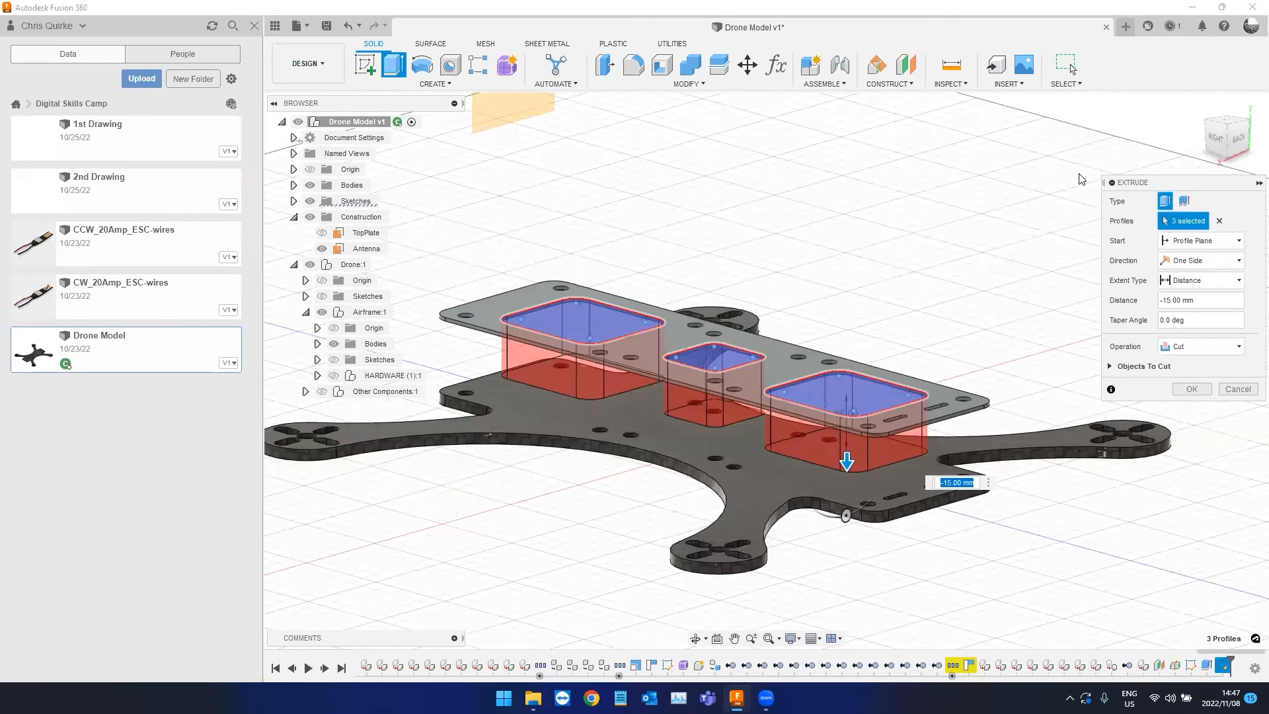
pyautogui.moveTo(1170, 181); pyautogui.dragTo(1069, 159)
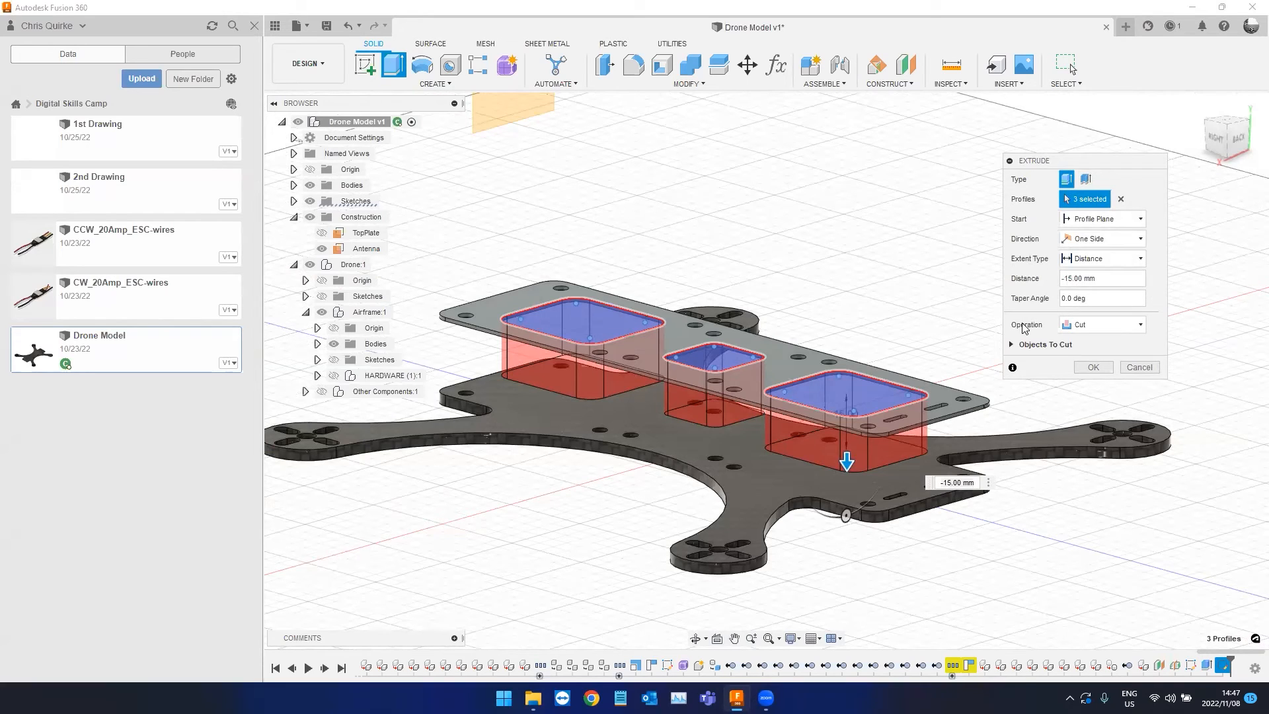
# Change the extrusion's extent to To Object and pick the underside of the top plate as the end face.
pyautogui.click(1096, 262)
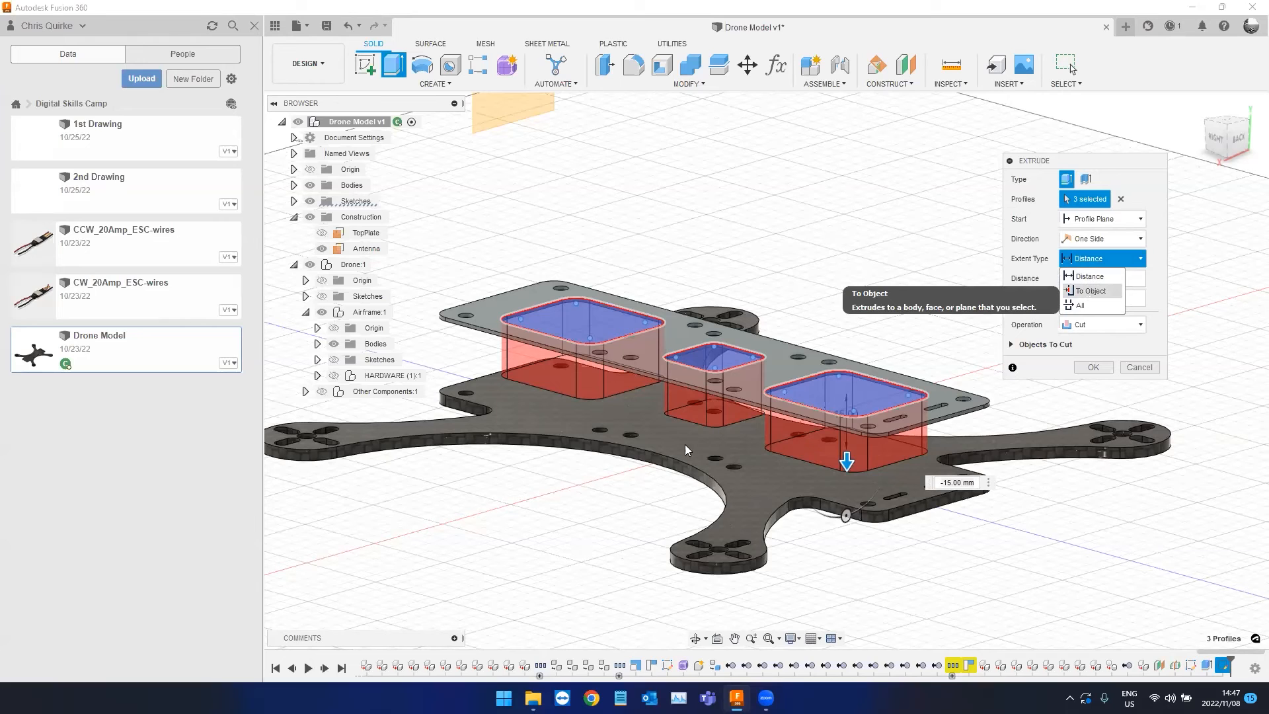
pyautogui.click(1090, 290)
pyautogui.keyDown('shift'); pyautogui.moveTo(694, 432); pyautogui.dragTo(776, 373, button='middle'); pyautogui.keyUp('shift')
pyautogui.keyDown('shift'); pyautogui.moveTo(687, 374); pyautogui.dragTo(688, 399, button='middle'); pyautogui.keyUp('shift')
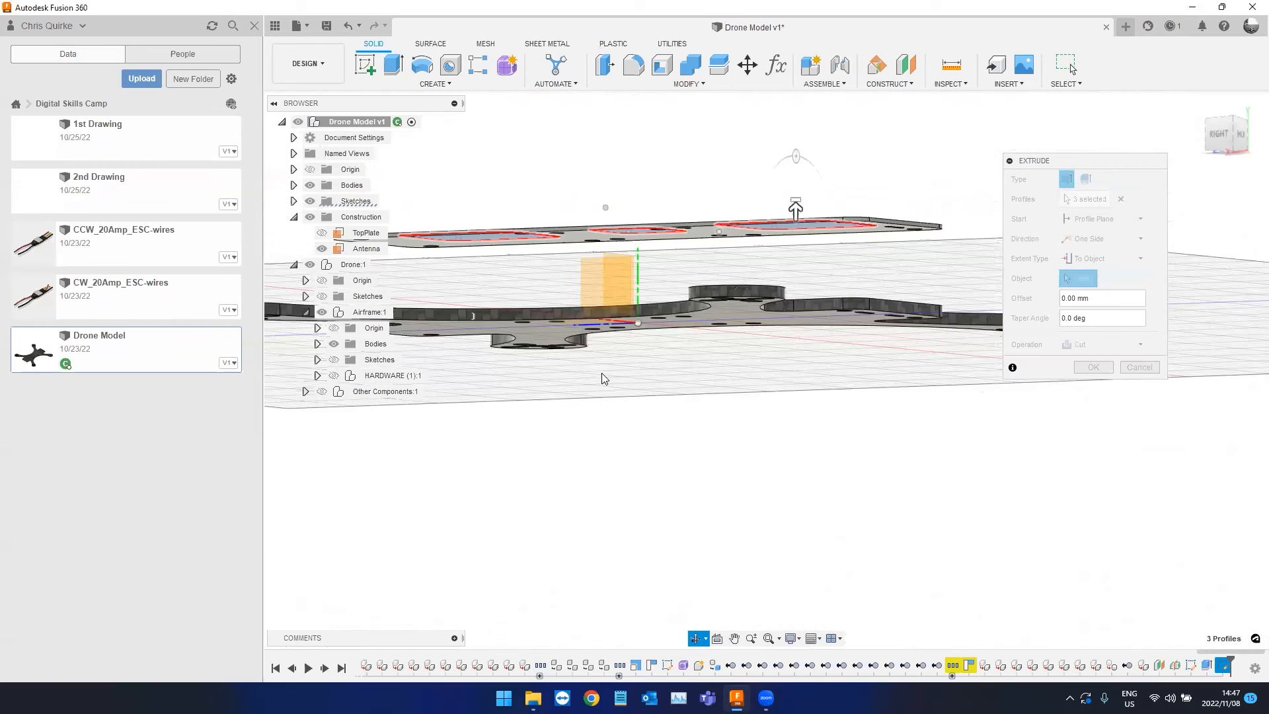
pyautogui.keyDown('shift'); pyautogui.moveTo(602, 373); pyautogui.dragTo(833, 305, button='middle'); pyautogui.keyUp('shift')
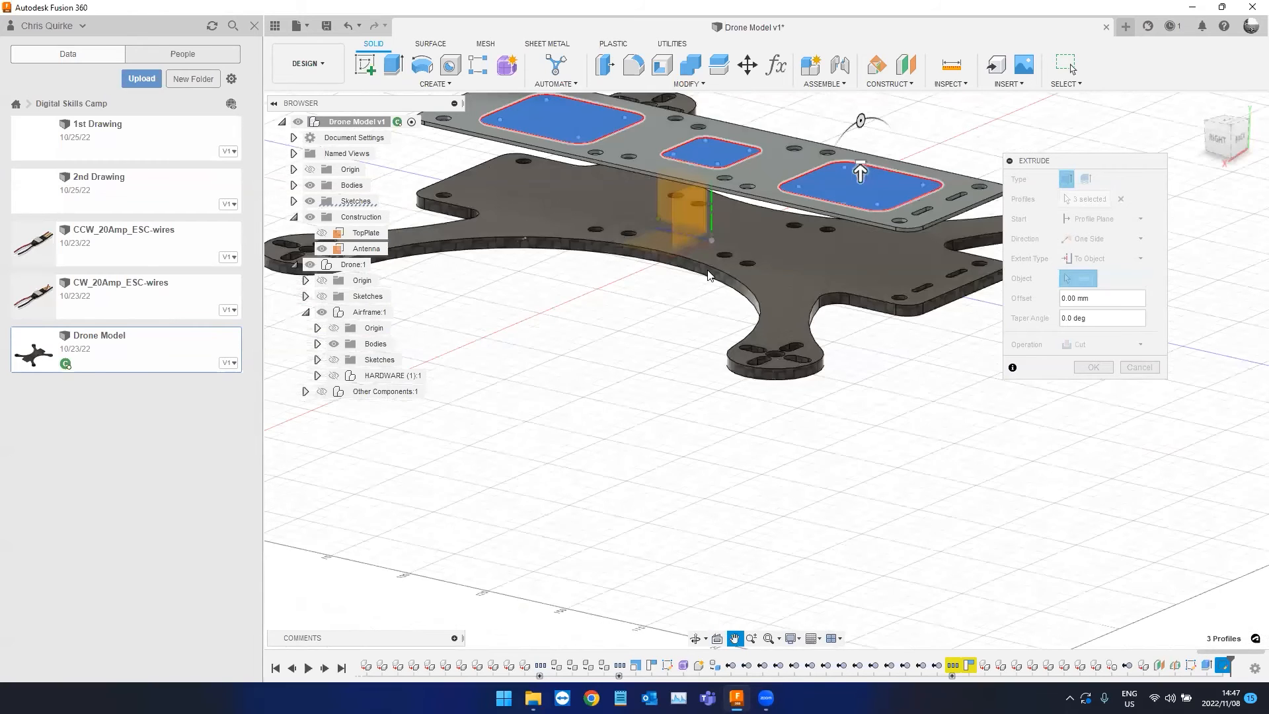
pyautogui.keyDown('shift'); pyautogui.moveTo(711, 276); pyautogui.dragTo(963, 352, button='middle'); pyautogui.keyUp('shift')
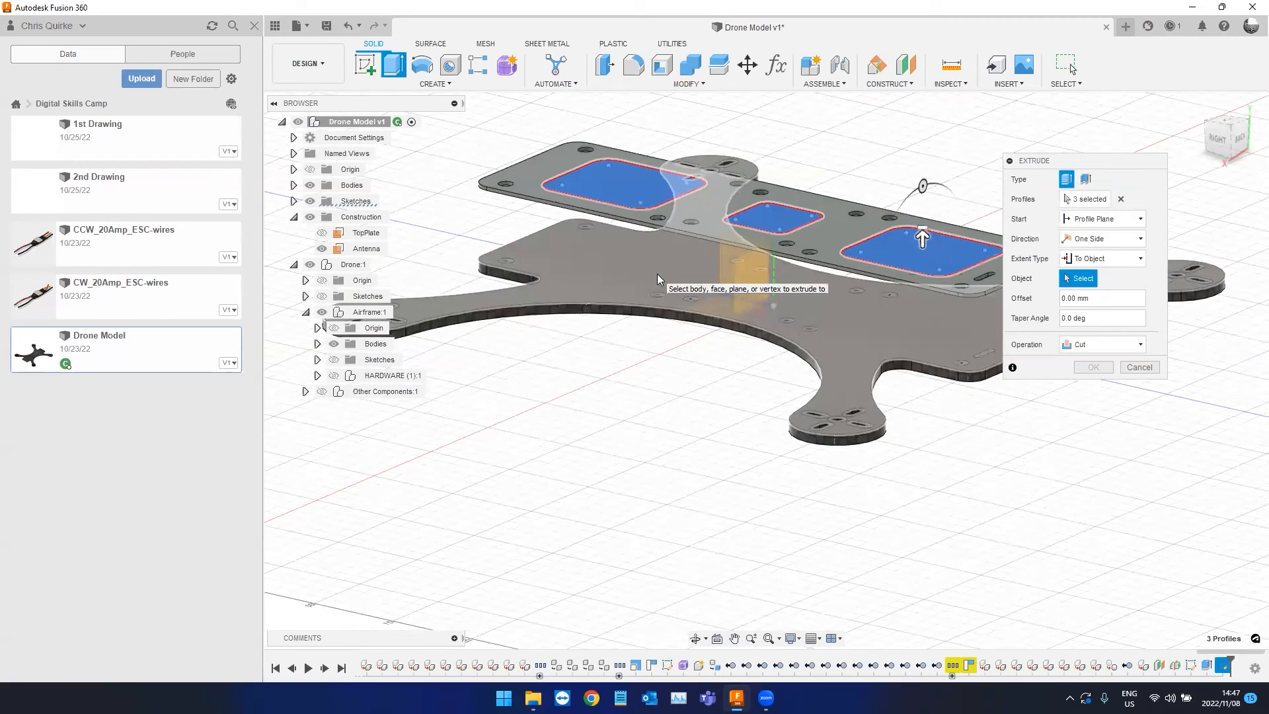
pyautogui.keyDown('shift'); pyautogui.moveTo(653, 408); pyautogui.dragTo(703, 385, button='middle'); pyautogui.keyUp('shift')
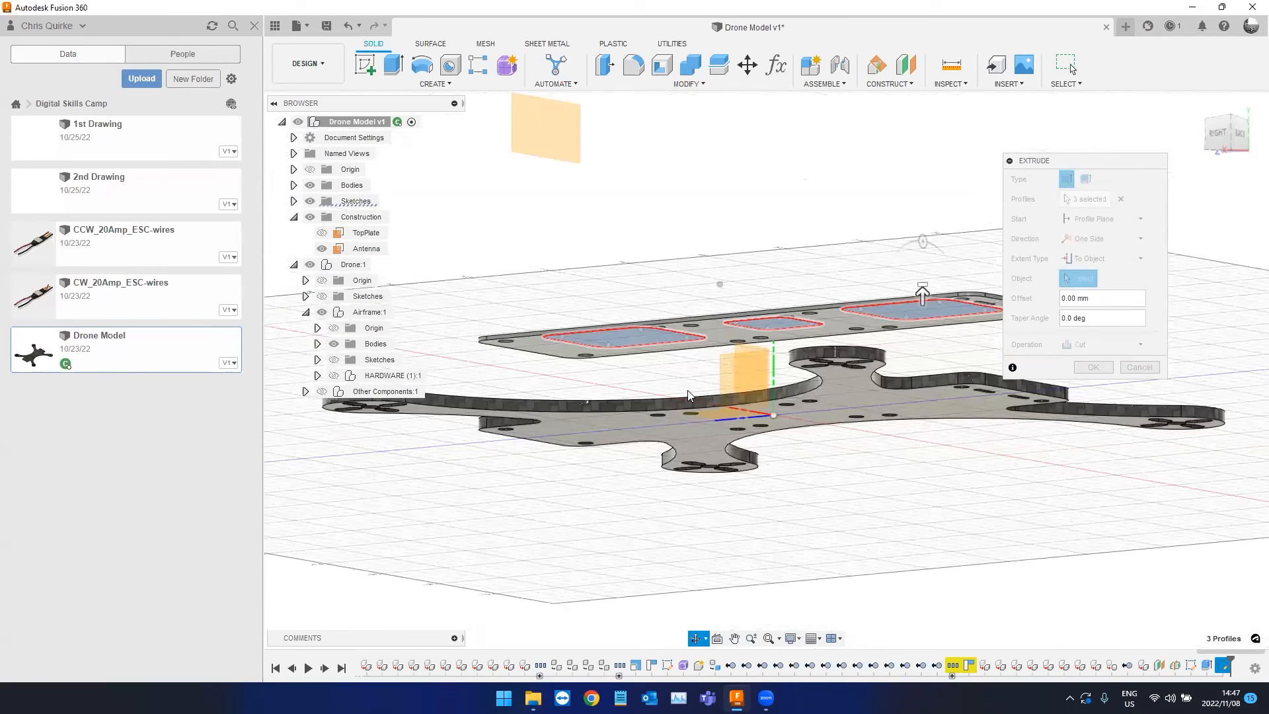
pyautogui.keyDown('shift'); pyautogui.moveTo(871, 452); pyautogui.dragTo(739, 395, button='middle'); pyautogui.keyUp('shift')
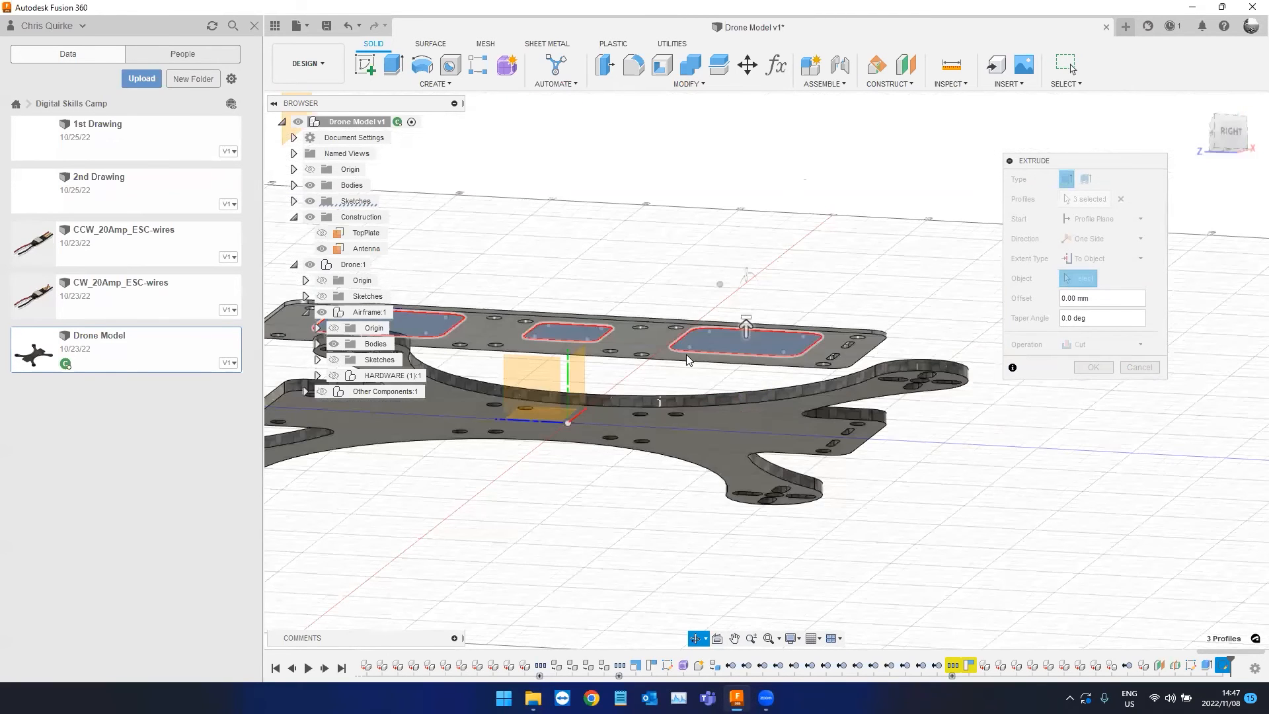
pyautogui.press('ctrl')
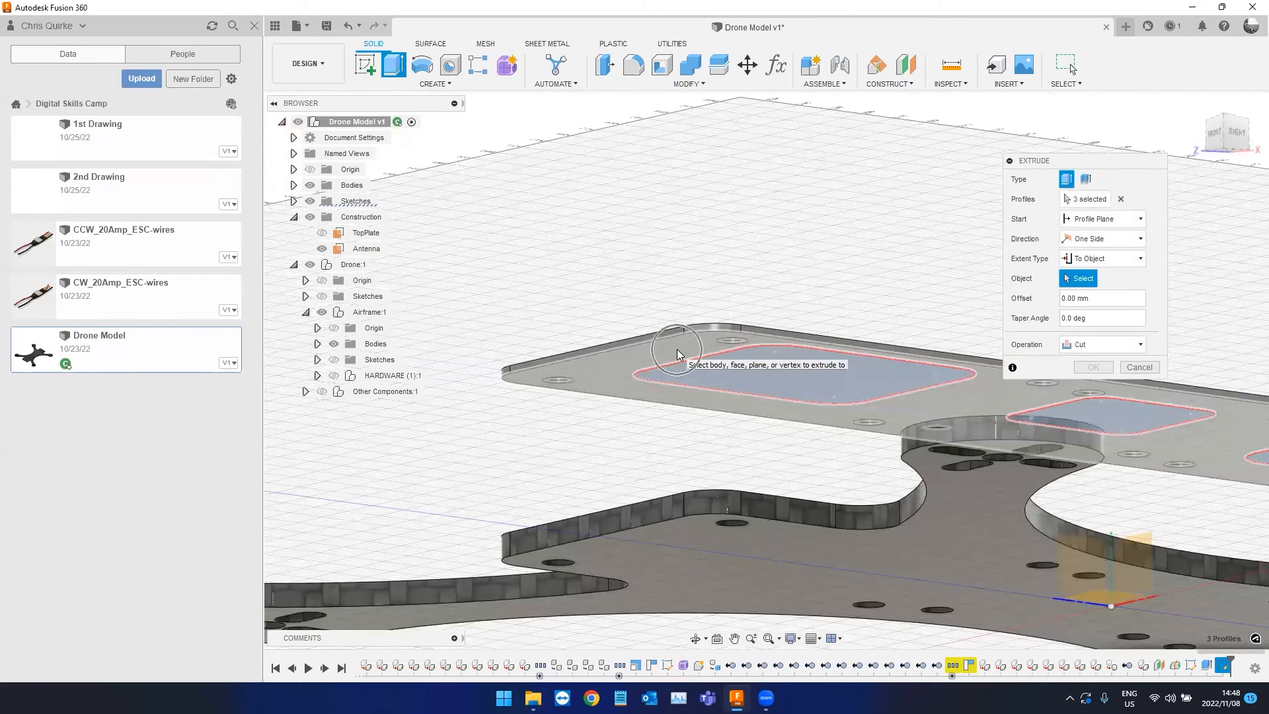
pyautogui.click(677, 349)
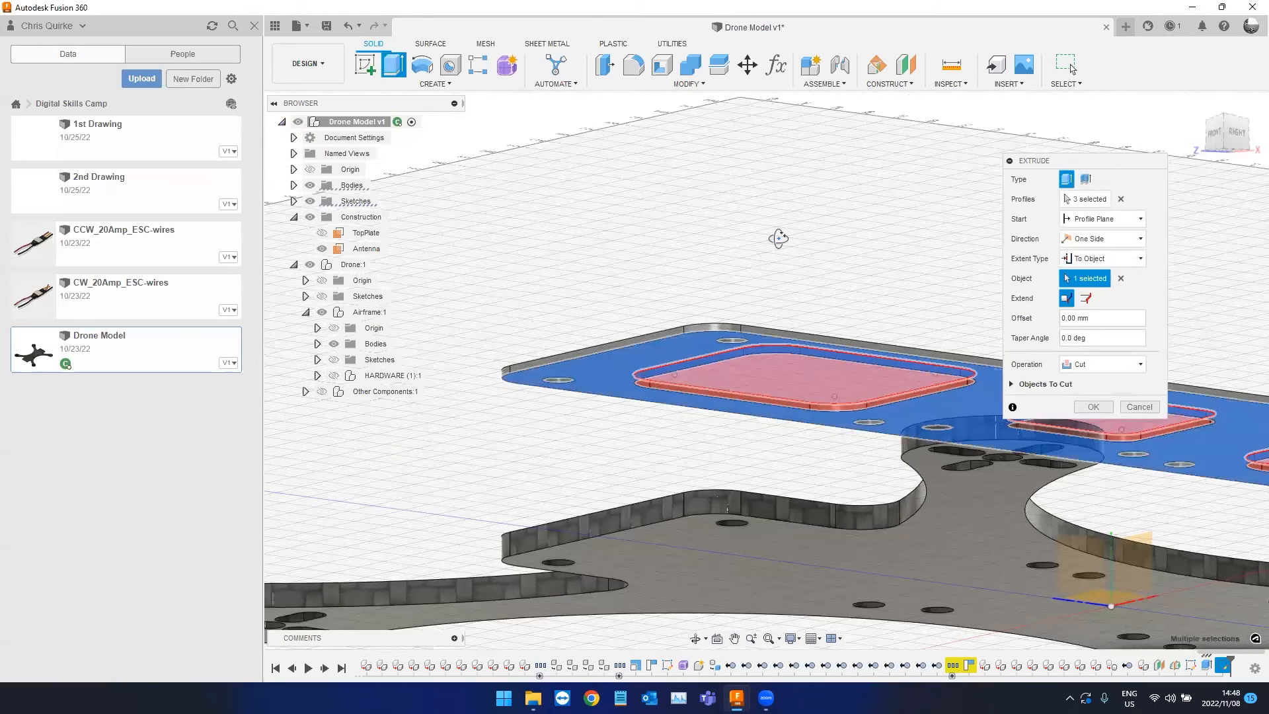
# Preview the Intersect operation, return it to Cut and complete the three cutouts in the top plate.
pyautogui.keyDown('shift'); pyautogui.moveTo(685, 375); pyautogui.dragTo(611, 444, button='middle'); pyautogui.keyUp('shift')
pyautogui.keyDown('shift'); pyautogui.moveTo(657, 342); pyautogui.dragTo(616, 373, button='middle'); pyautogui.keyUp('shift')
pyautogui.keyDown('shift'); pyautogui.moveTo(592, 416); pyautogui.dragTo(546, 405, button='middle'); pyautogui.keyUp('shift')
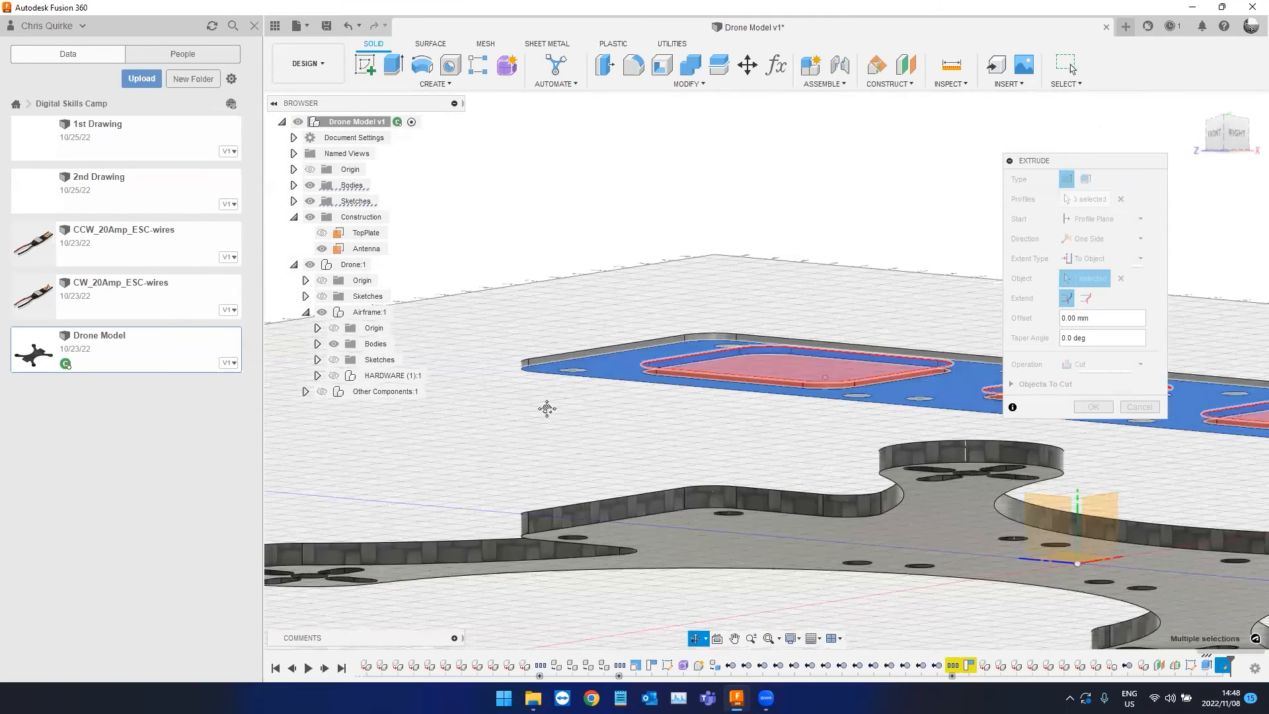
pyautogui.keyDown('shift'); pyautogui.moveTo(730, 582); pyautogui.dragTo(886, 551, button='middle'); pyautogui.keyUp('shift')
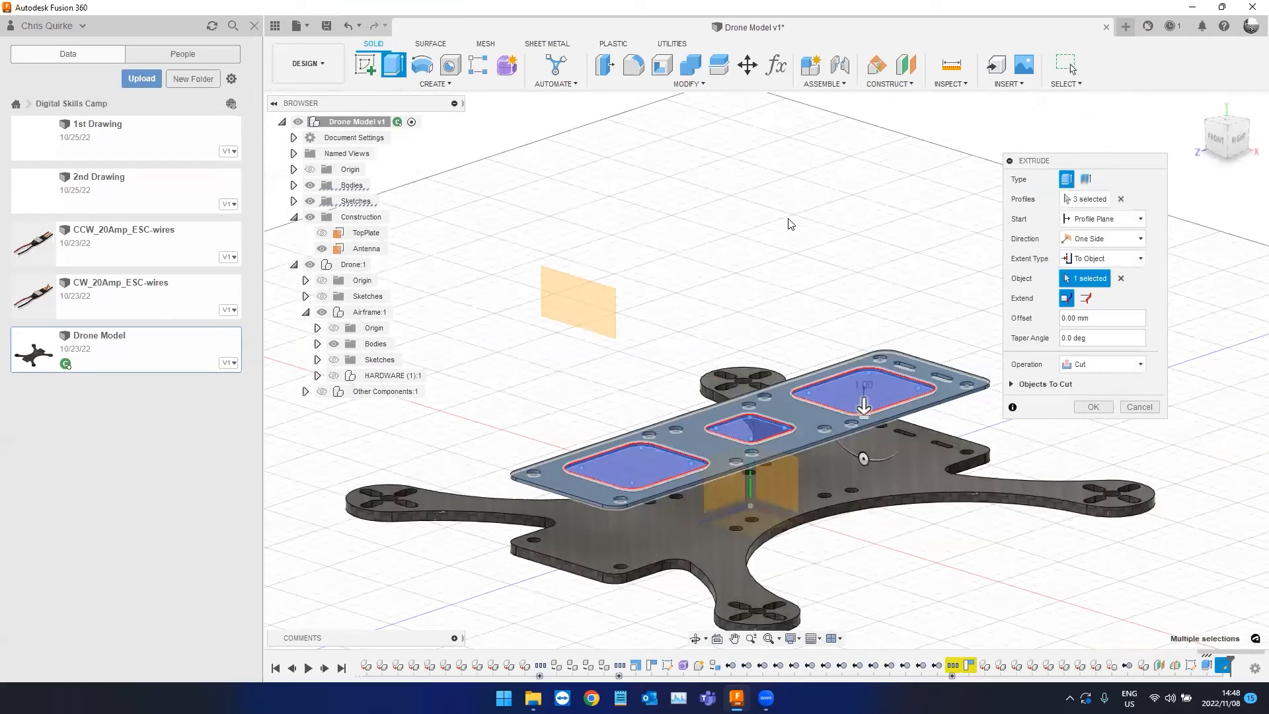
pyautogui.moveTo(909, 323); pyautogui.dragTo(868, 236, button='middle')
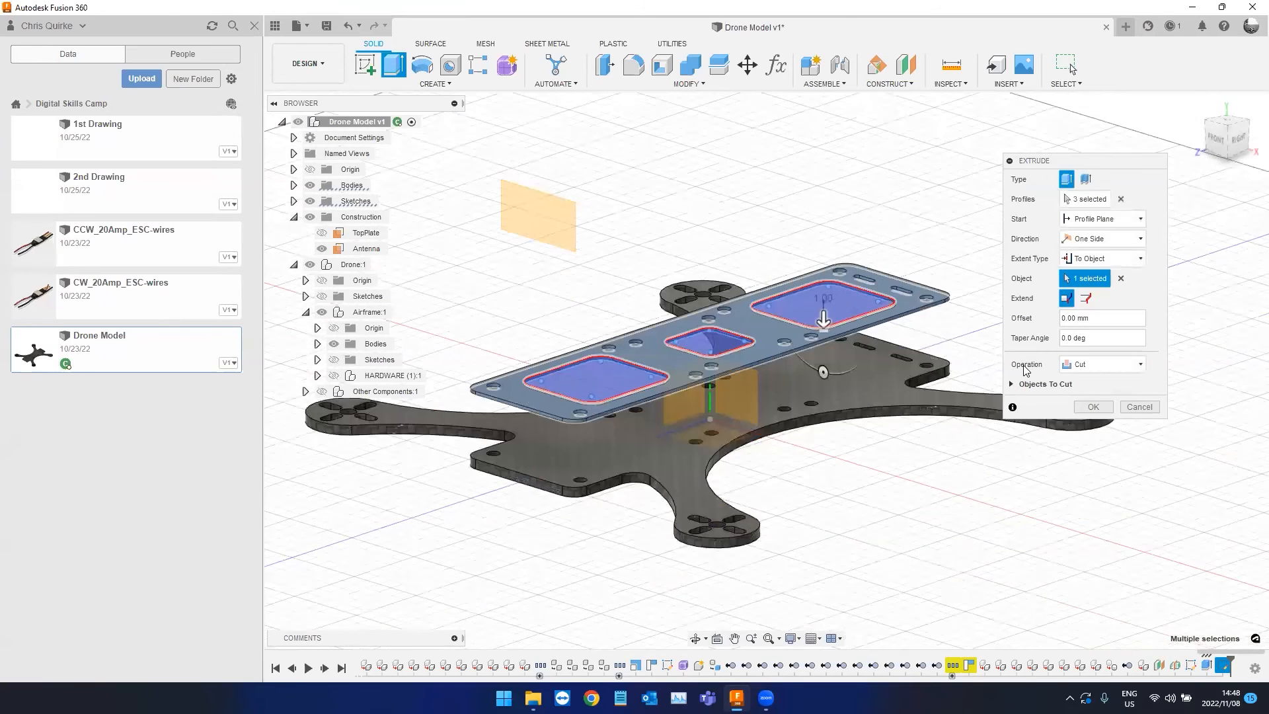
pyautogui.click(1094, 364)
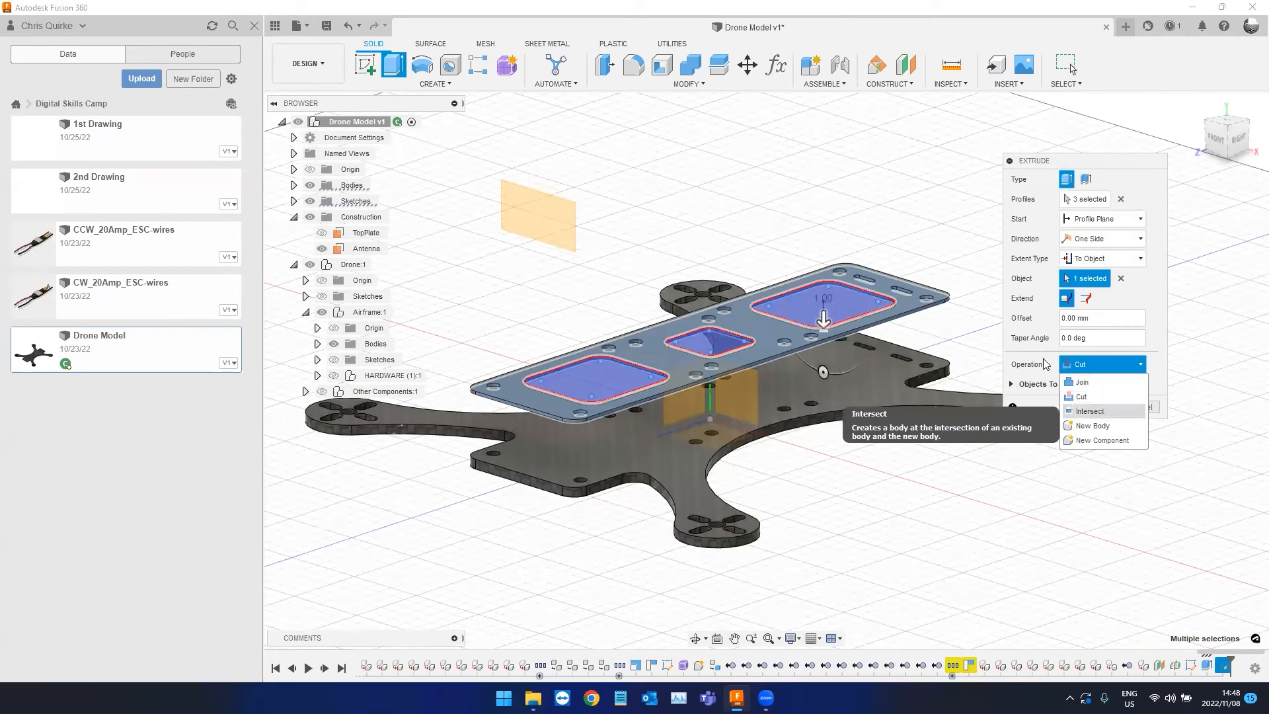
pyautogui.click(1099, 413)
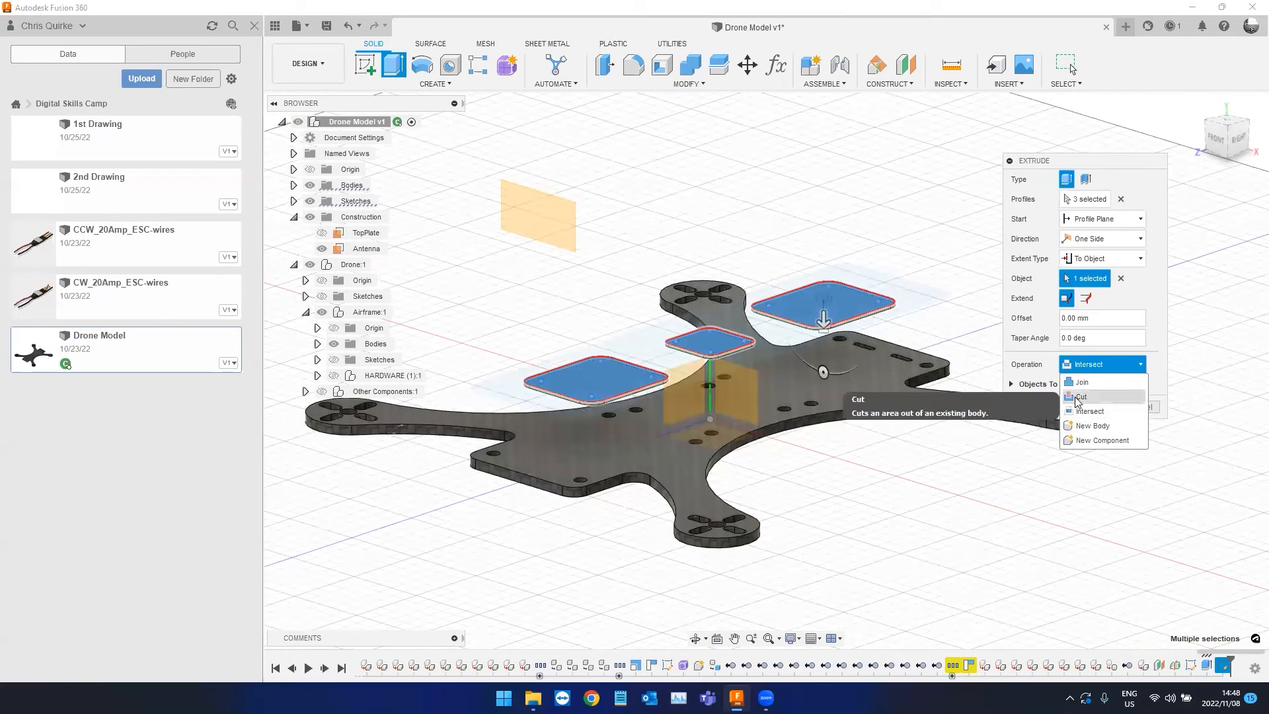
pyautogui.click(1084, 397)
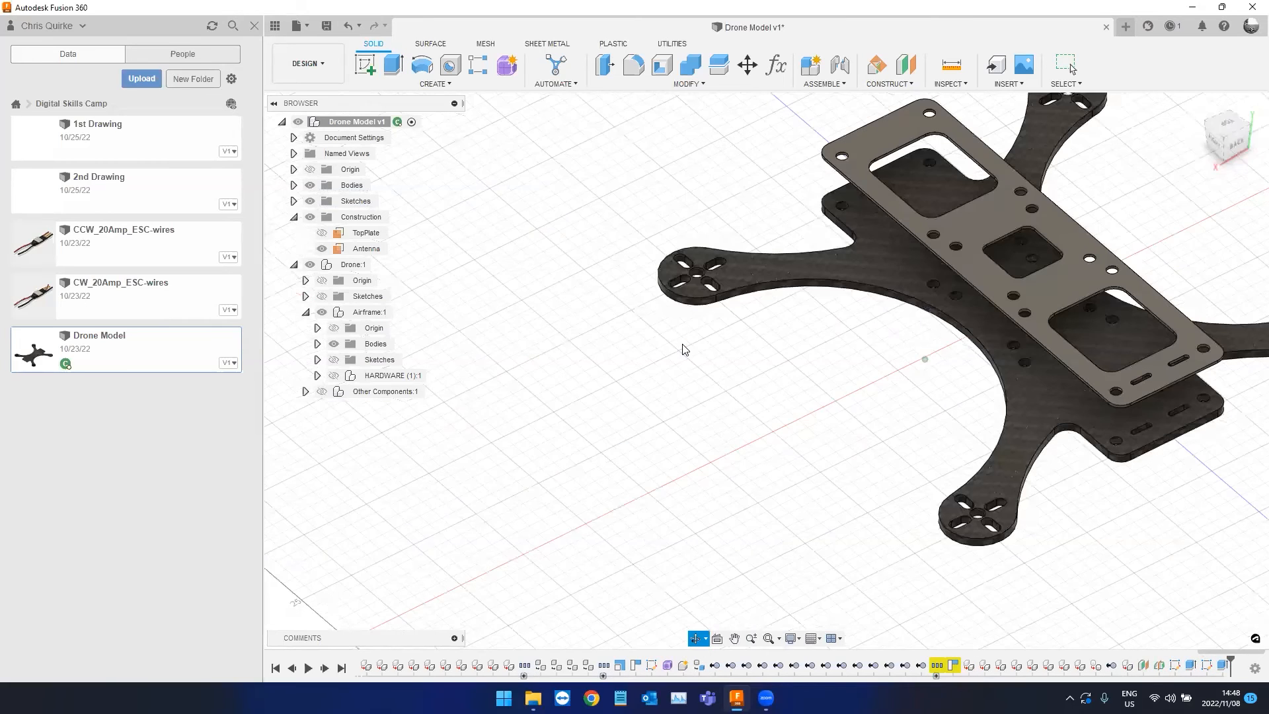
# Reopen the sketch of the three rounded outlines from the design history for editing.
pyautogui.keyDown('shift'); pyautogui.moveTo(683, 344); pyautogui.dragTo(502, 272, button='middle'); pyautogui.keyUp('shift')
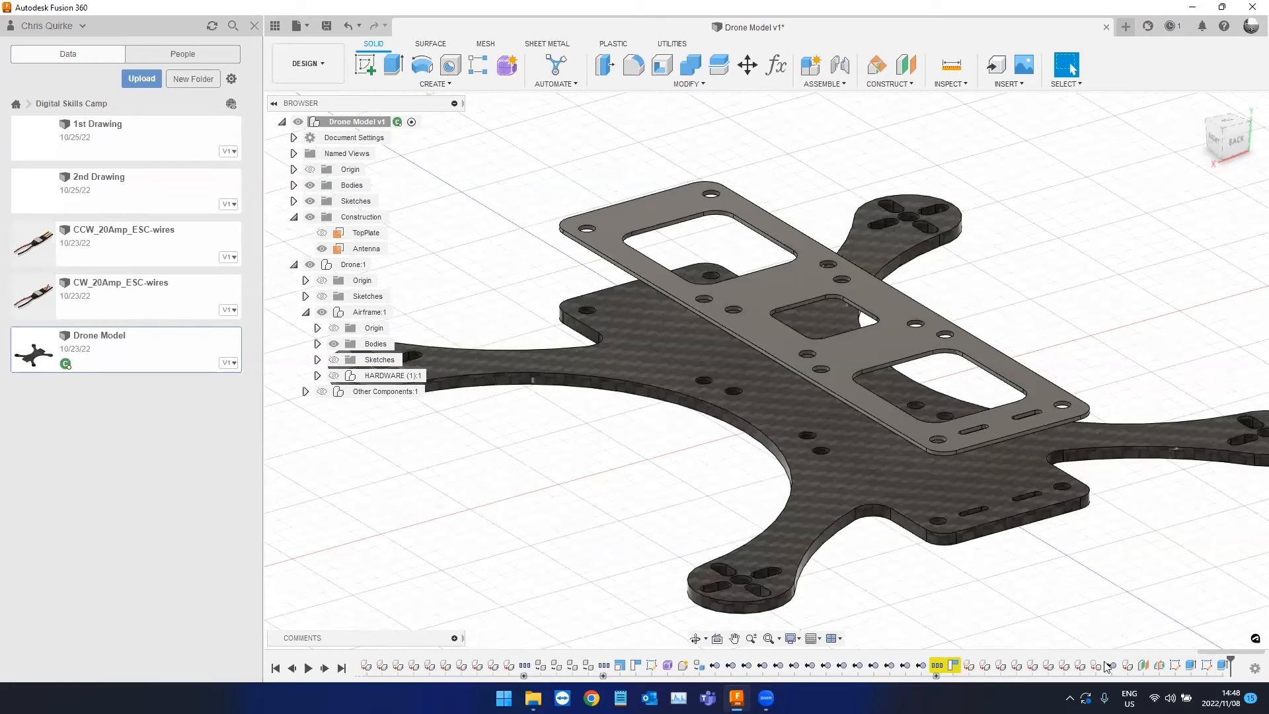
pyautogui.click(1207, 666)
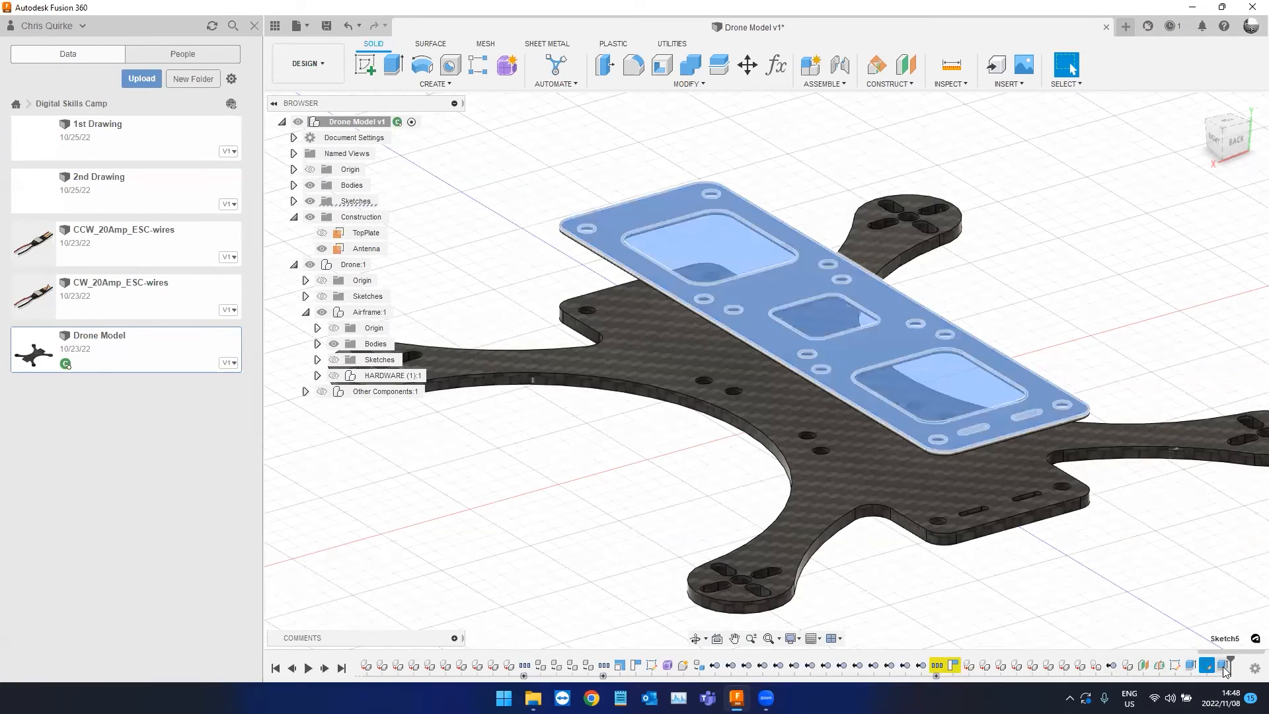
pyautogui.click(1175, 666)
pyautogui.click(1207, 666)
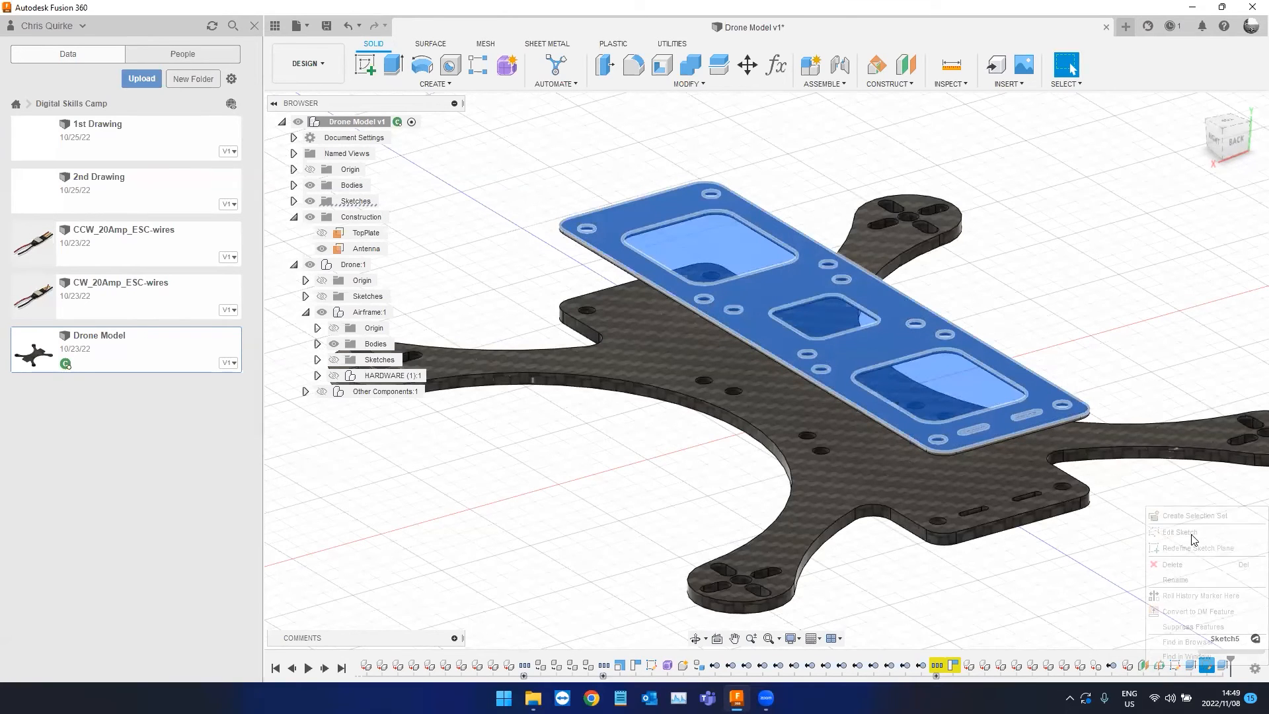
pyautogui.doubleClick(1048, 382)
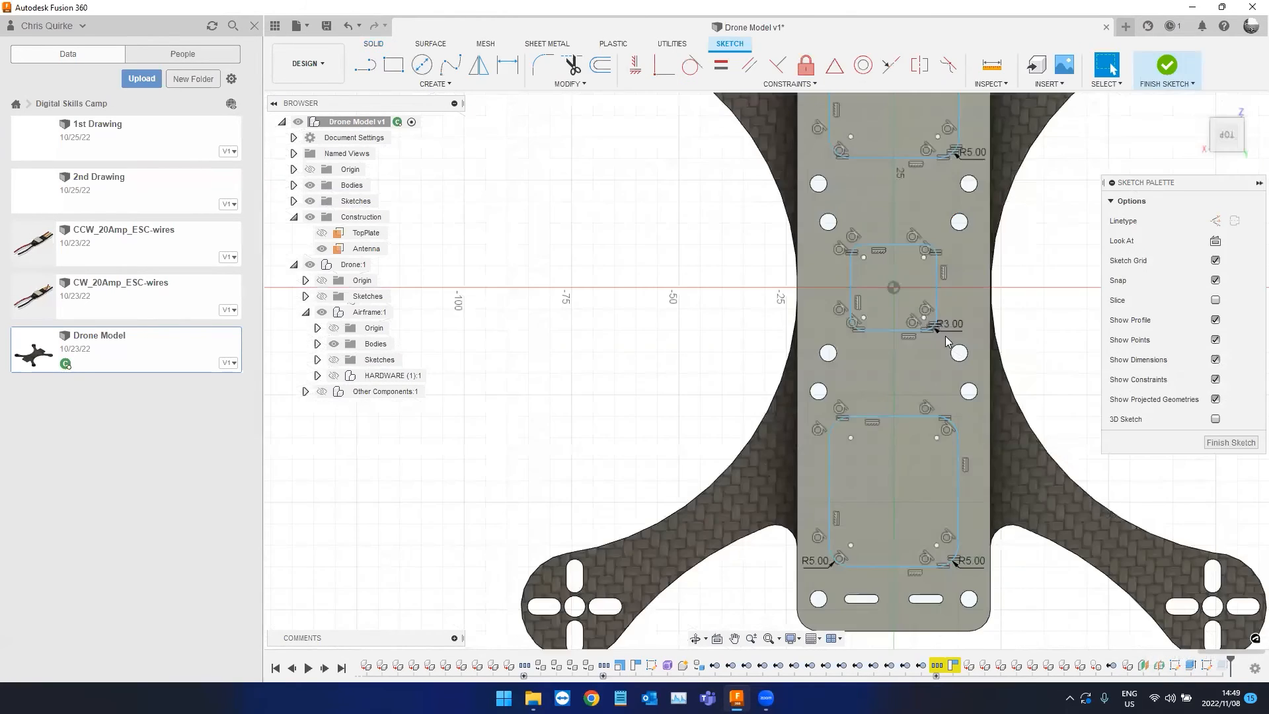
# Set the corner radius of the rectangle at the plate's slotless end to 6 mm and finish the sketch.
pyautogui.scroll(2, 724, 184)
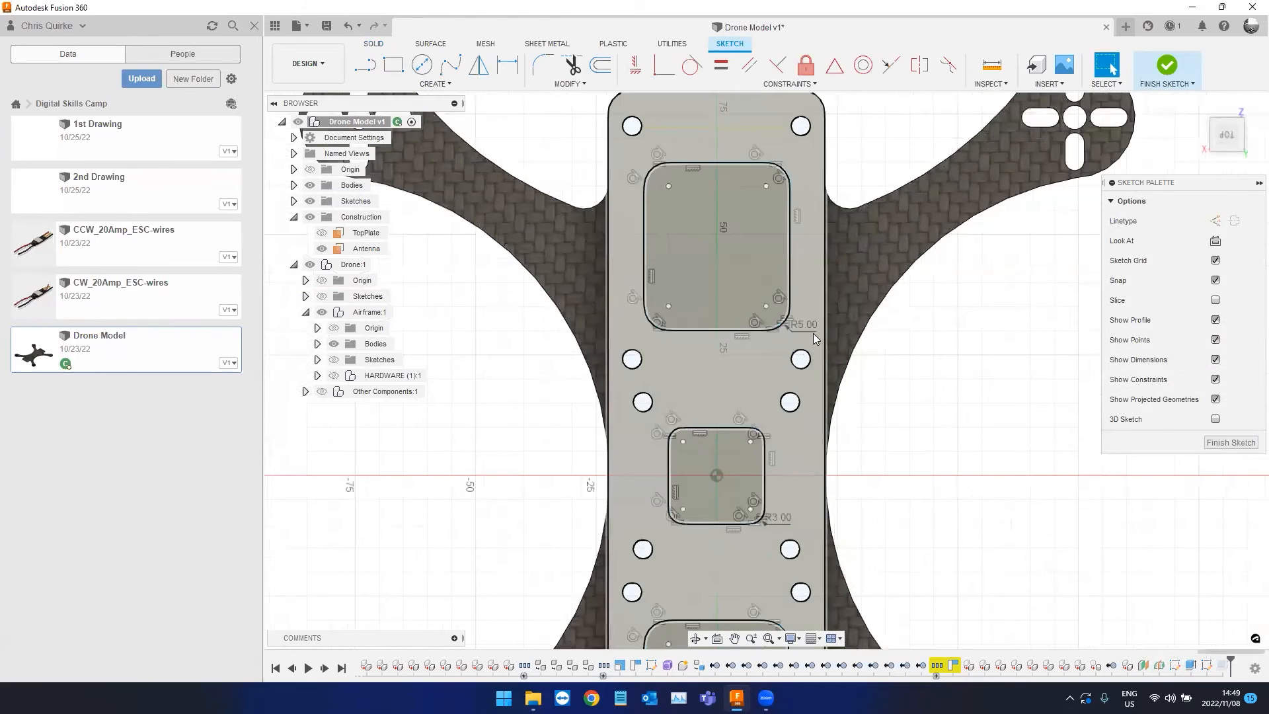
pyautogui.doubleClick(804, 329)
pyautogui.write('6')
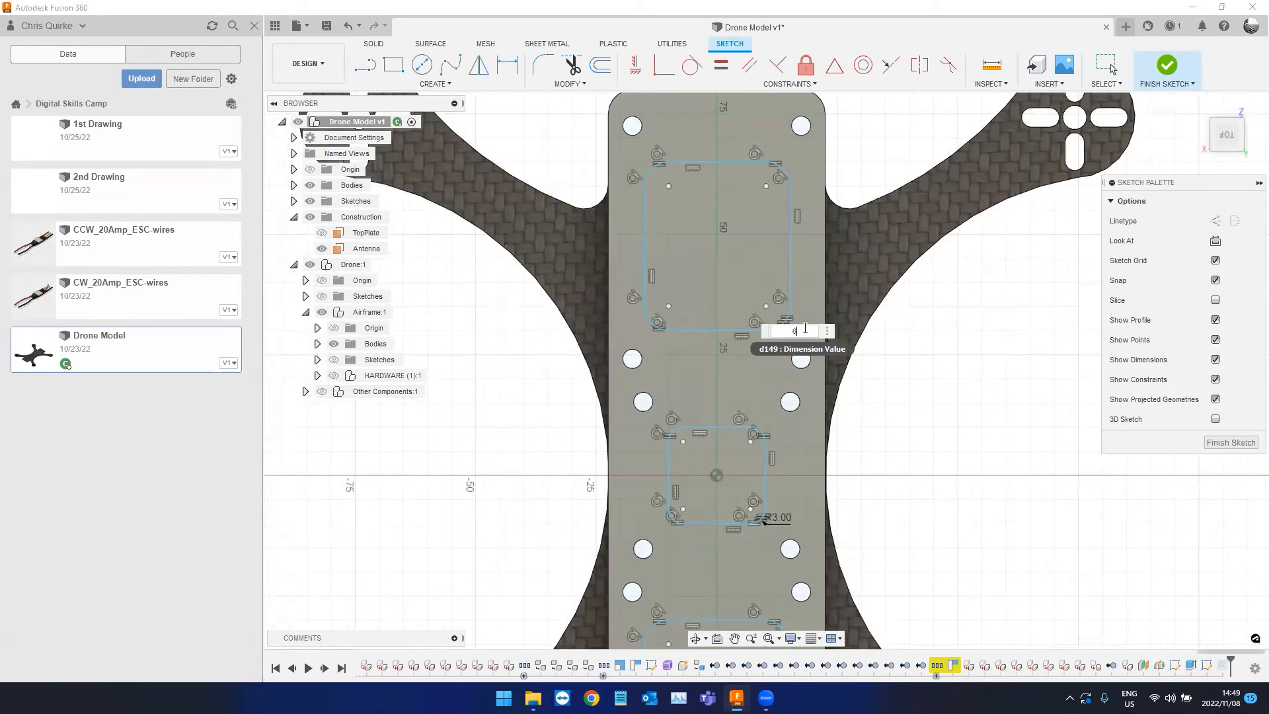
pyautogui.press('Return')
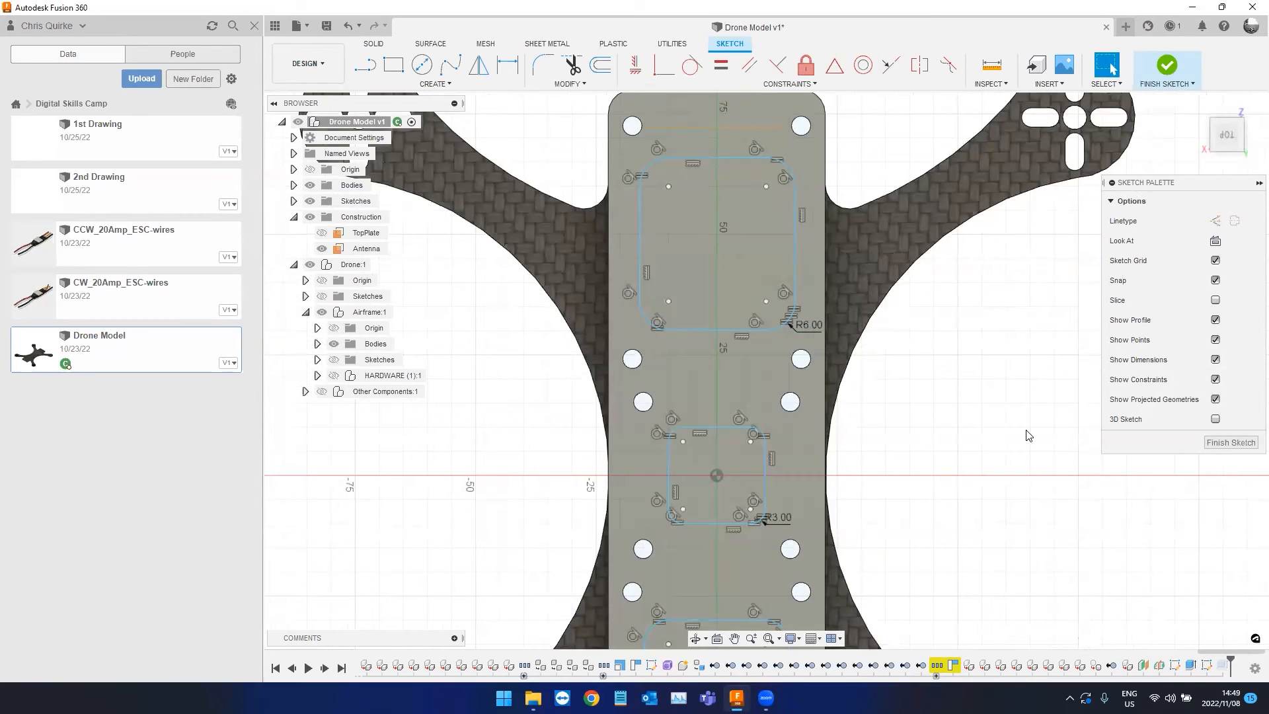
pyautogui.scroll(-2, 845, 395)
pyautogui.moveTo(689, 275); pyautogui.dragTo(678, 202, button='middle')
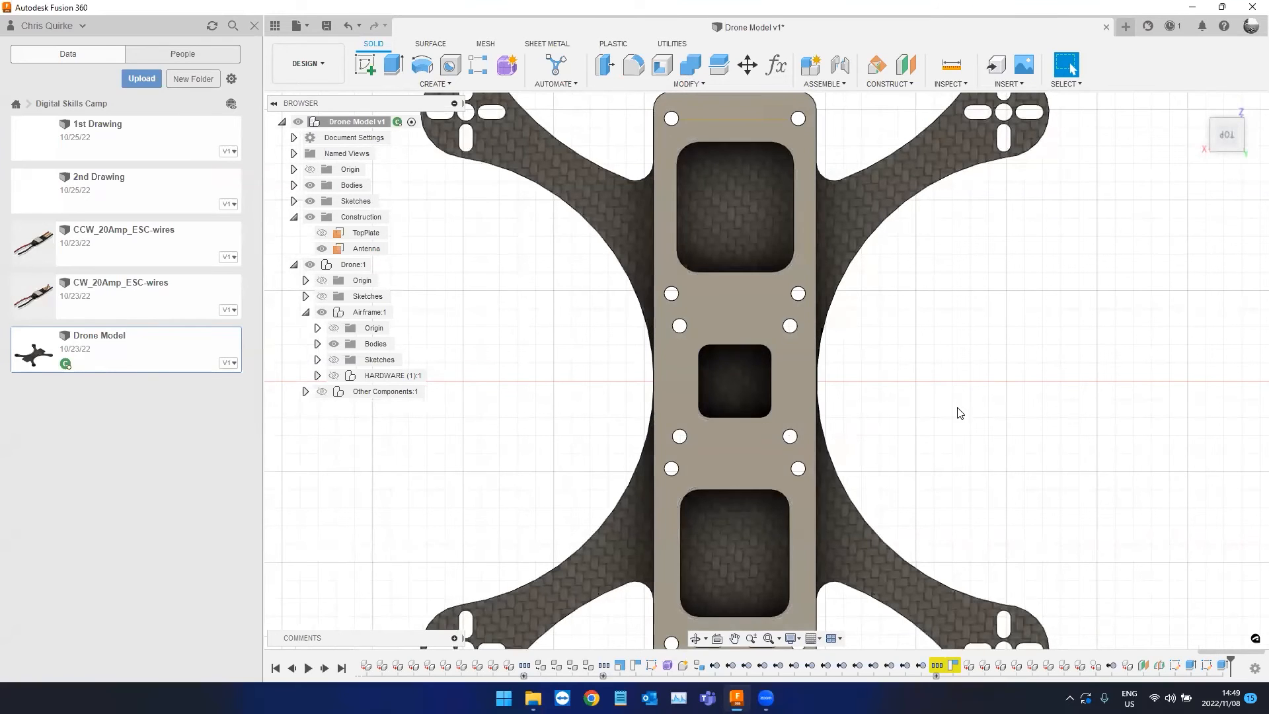
# Show the HARDWARE component of the Airframe to bring back the standoffs and screws.
pyautogui.scroll(-3, 945, 432)
pyautogui.keyDown('shift'); pyautogui.moveTo(752, 322); pyautogui.dragTo(589, 278, button='middle'); pyautogui.keyUp('shift')
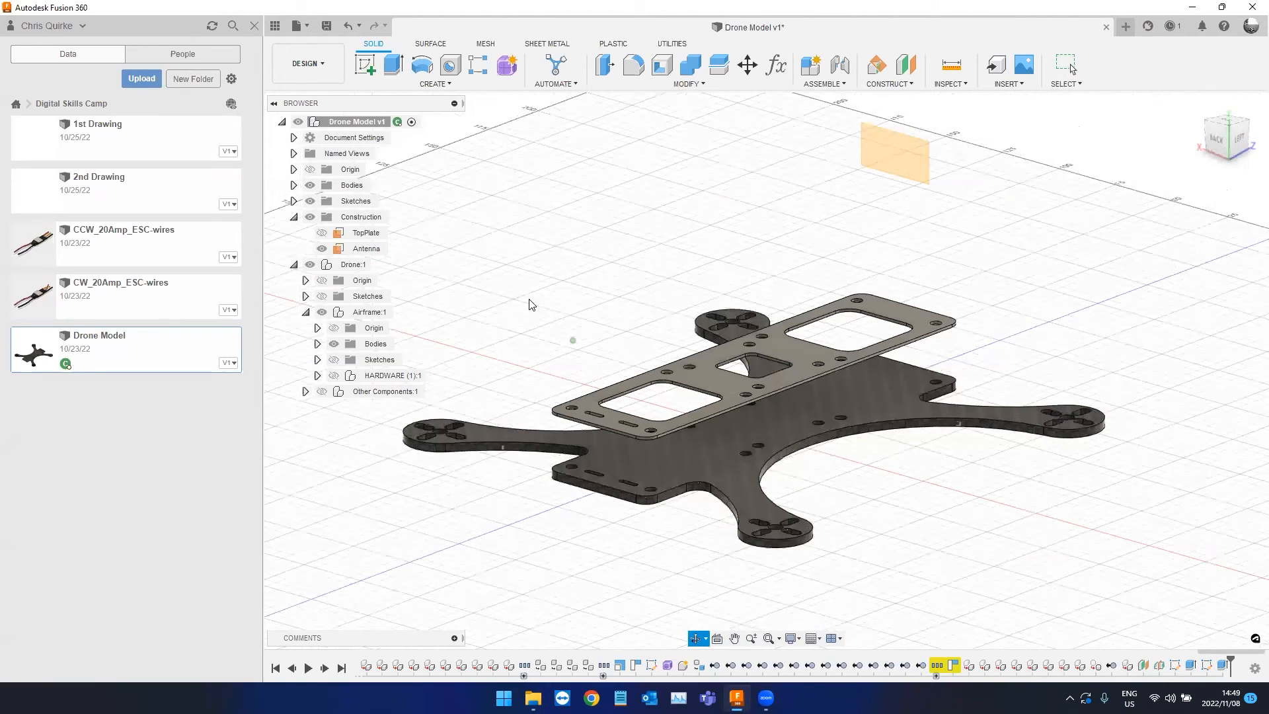
pyautogui.scroll(1, 529, 304)
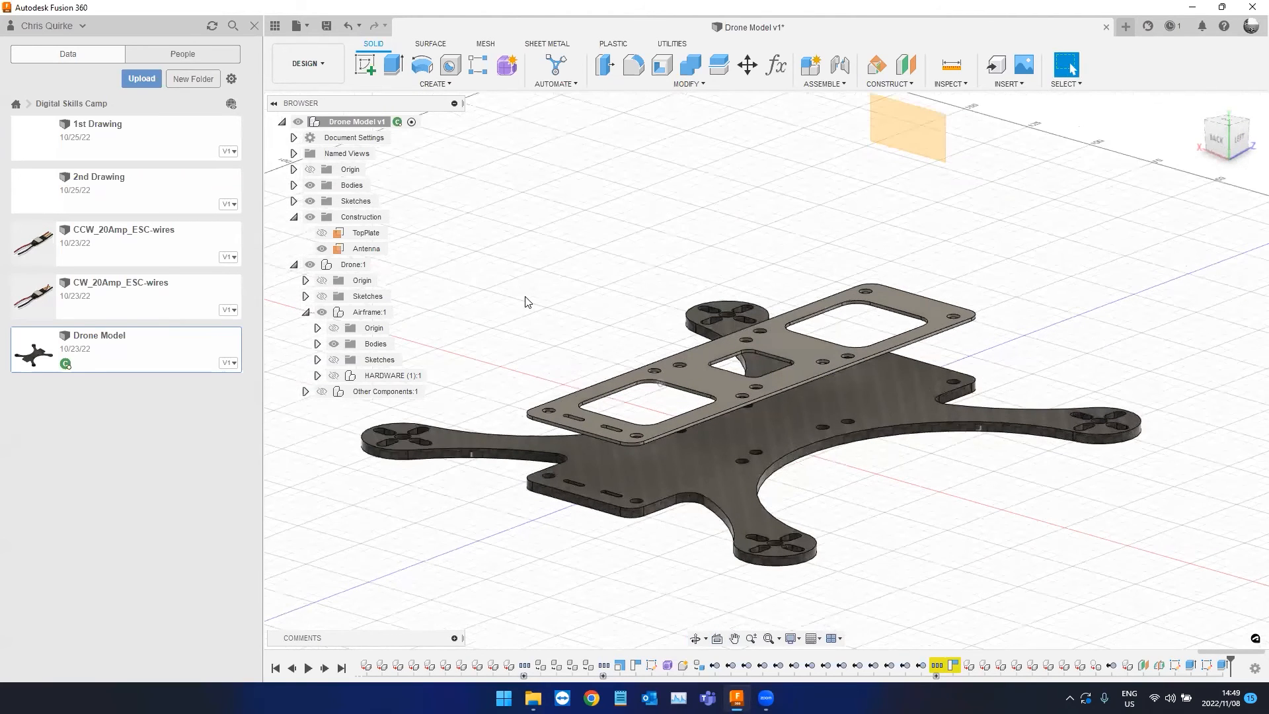
pyautogui.click(335, 376)
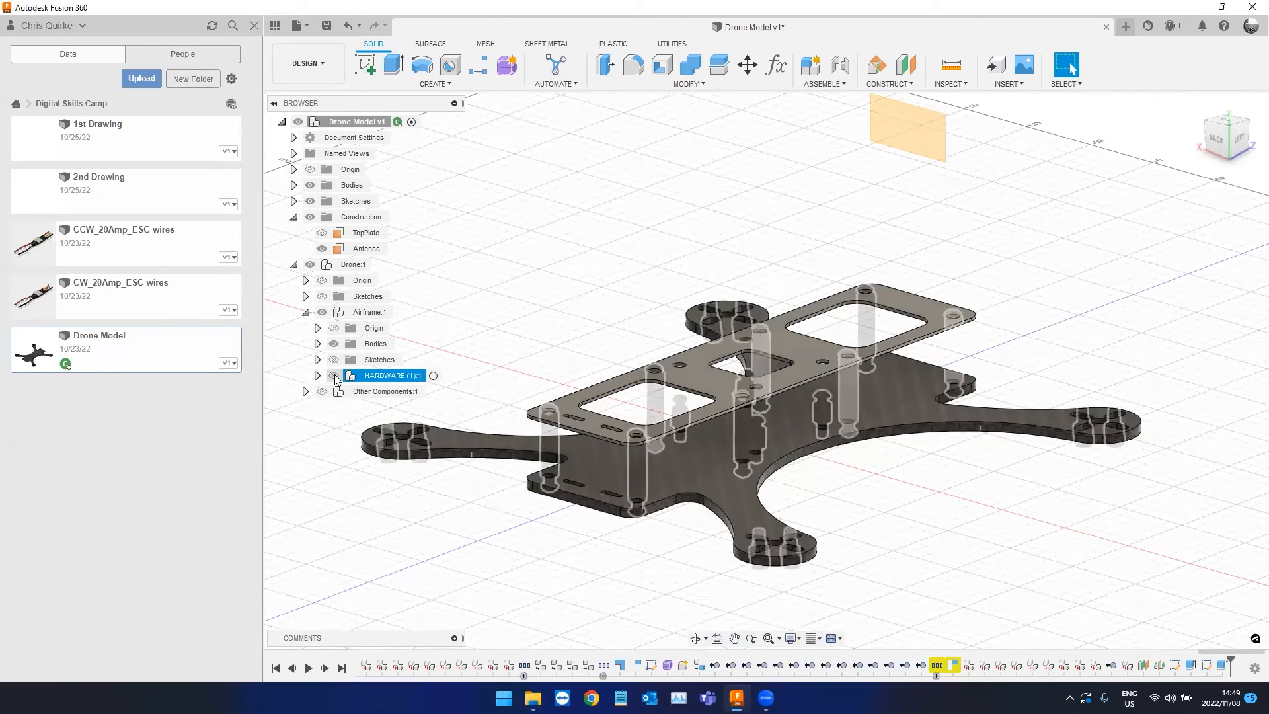
# Open the physical material settings for the MotorPlate body in the Airframe component.
pyautogui.click(481, 258)
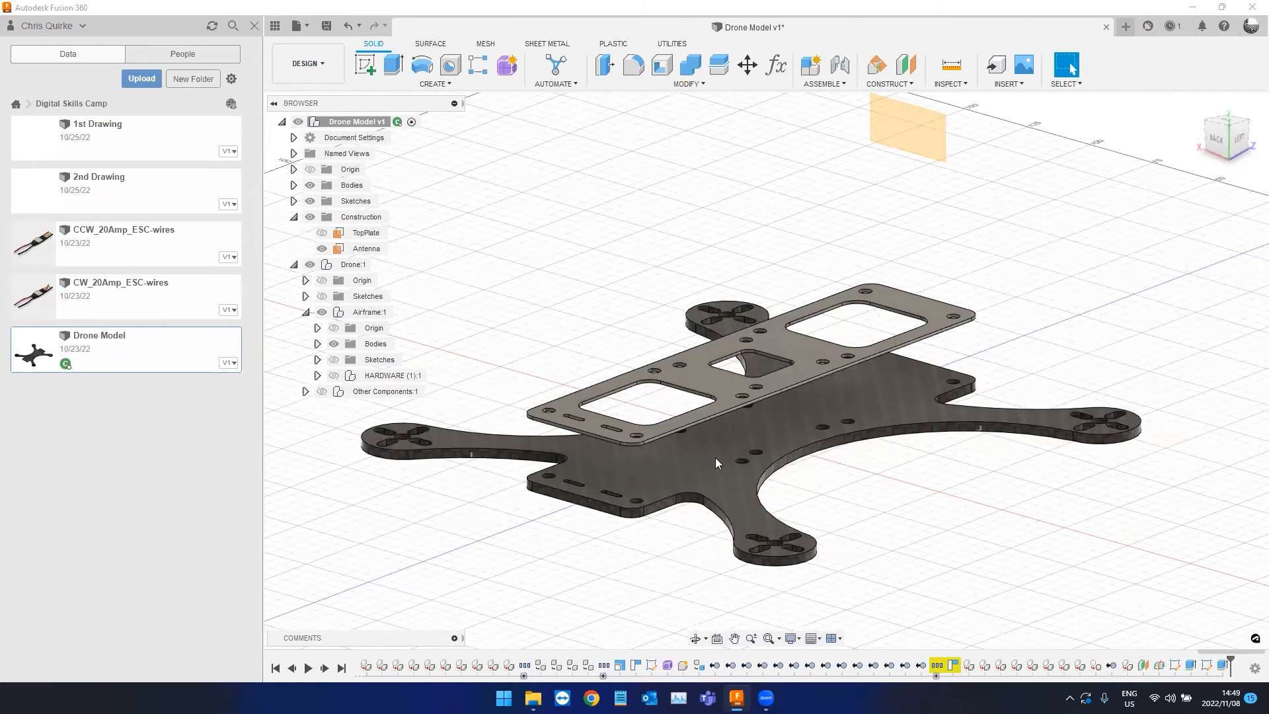
pyautogui.scroll(2, 715, 457)
pyautogui.scroll(1, 715, 458)
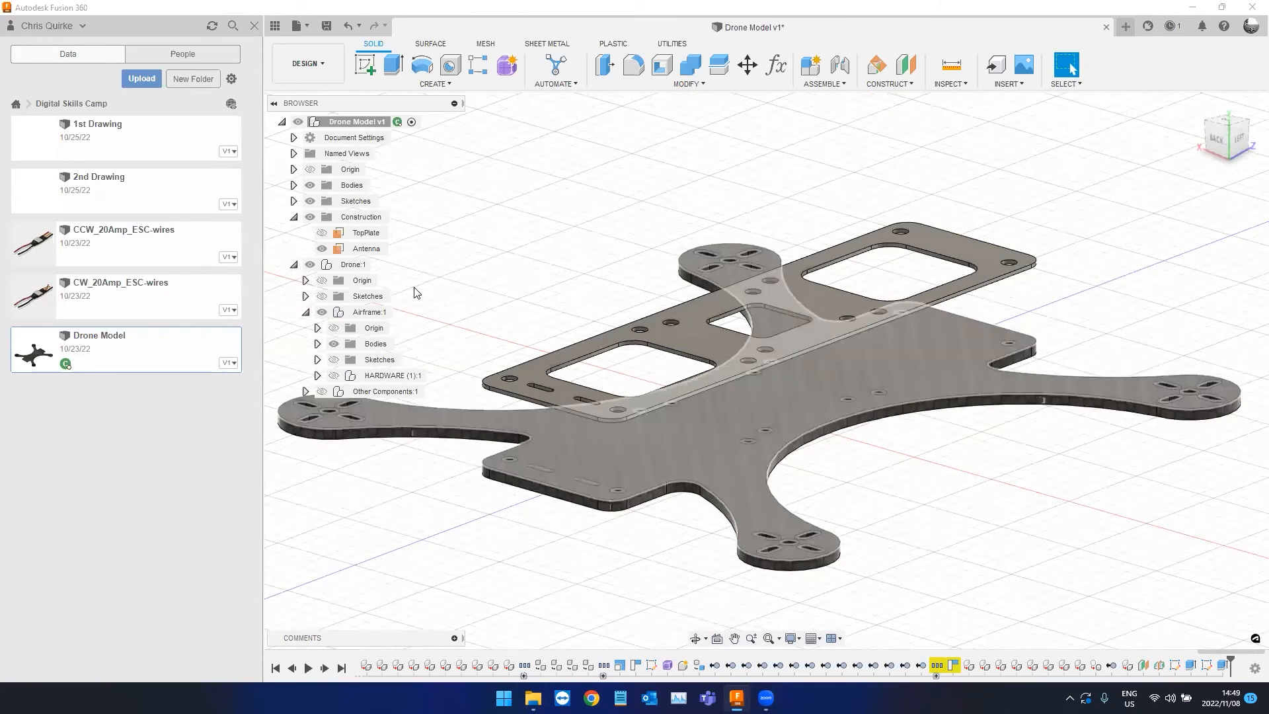
pyautogui.click(317, 344)
pyautogui.click(396, 361)
pyautogui.rightClick(396, 361)
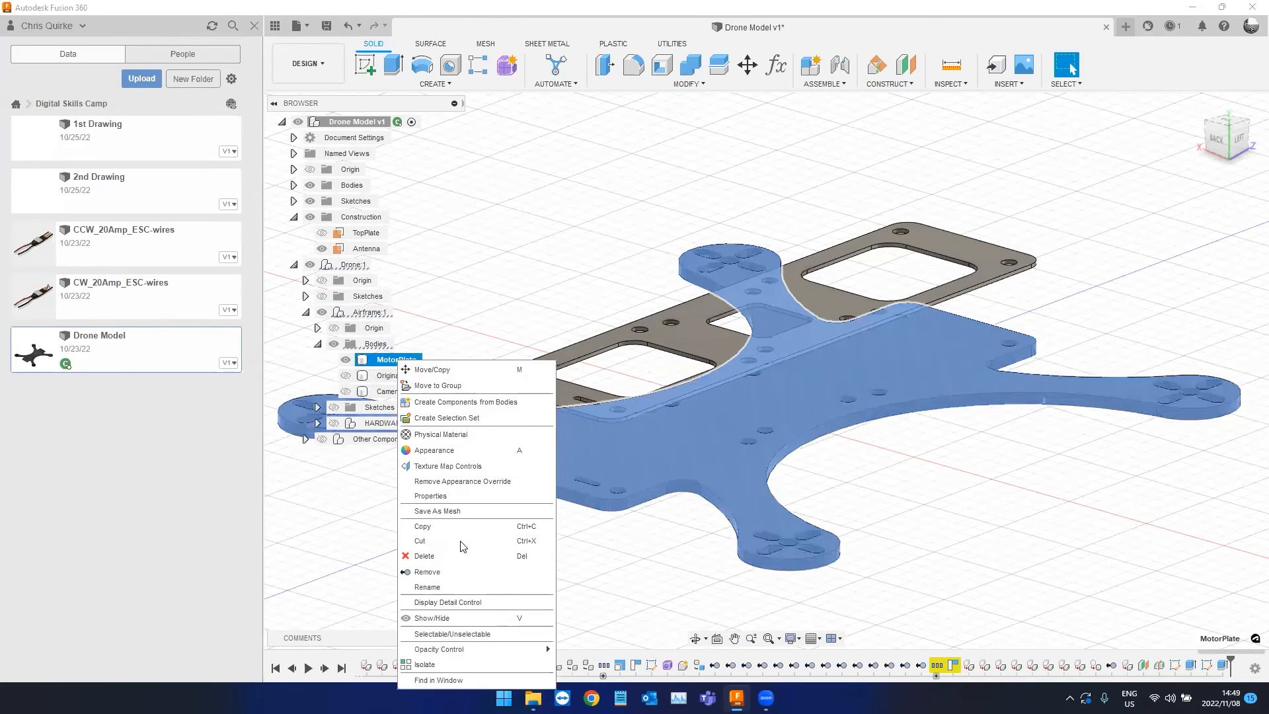
pyautogui.click(458, 434)
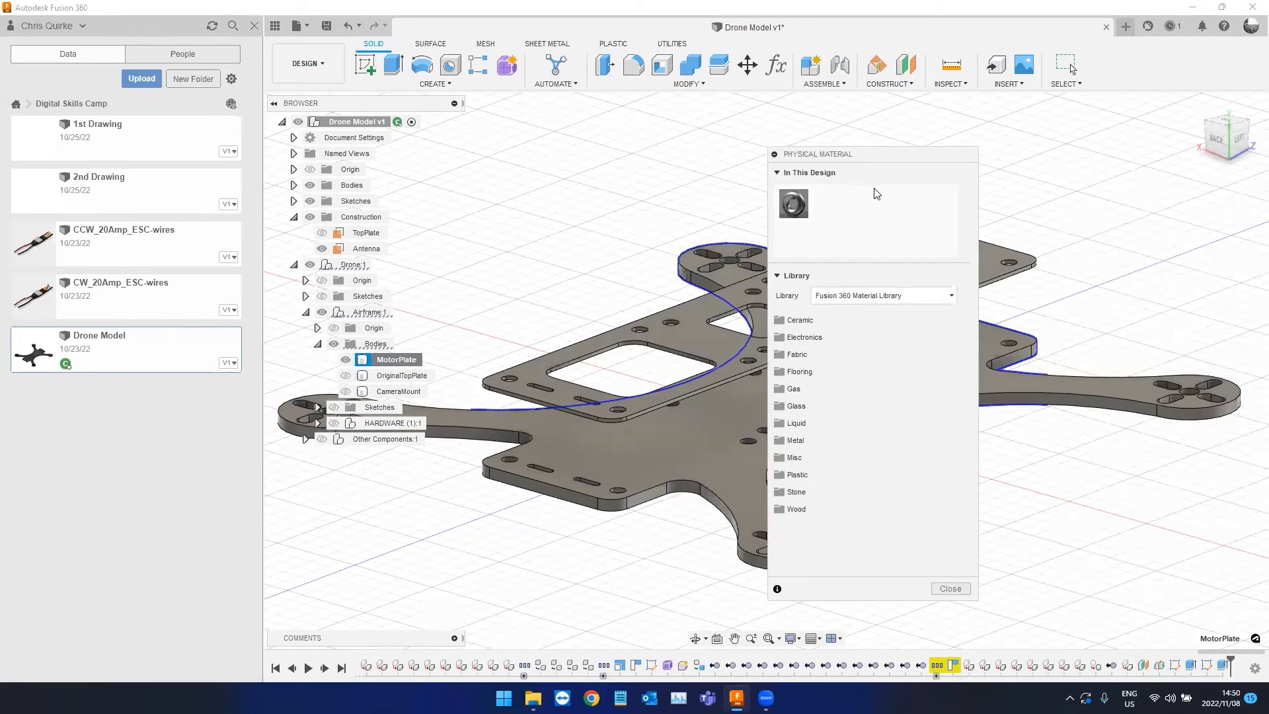
# Examine the physical properties of the design's Steel material in the advanced Material Editor, then close the material settings.
pyautogui.rightClick(801, 209)
pyautogui.click(820, 213)
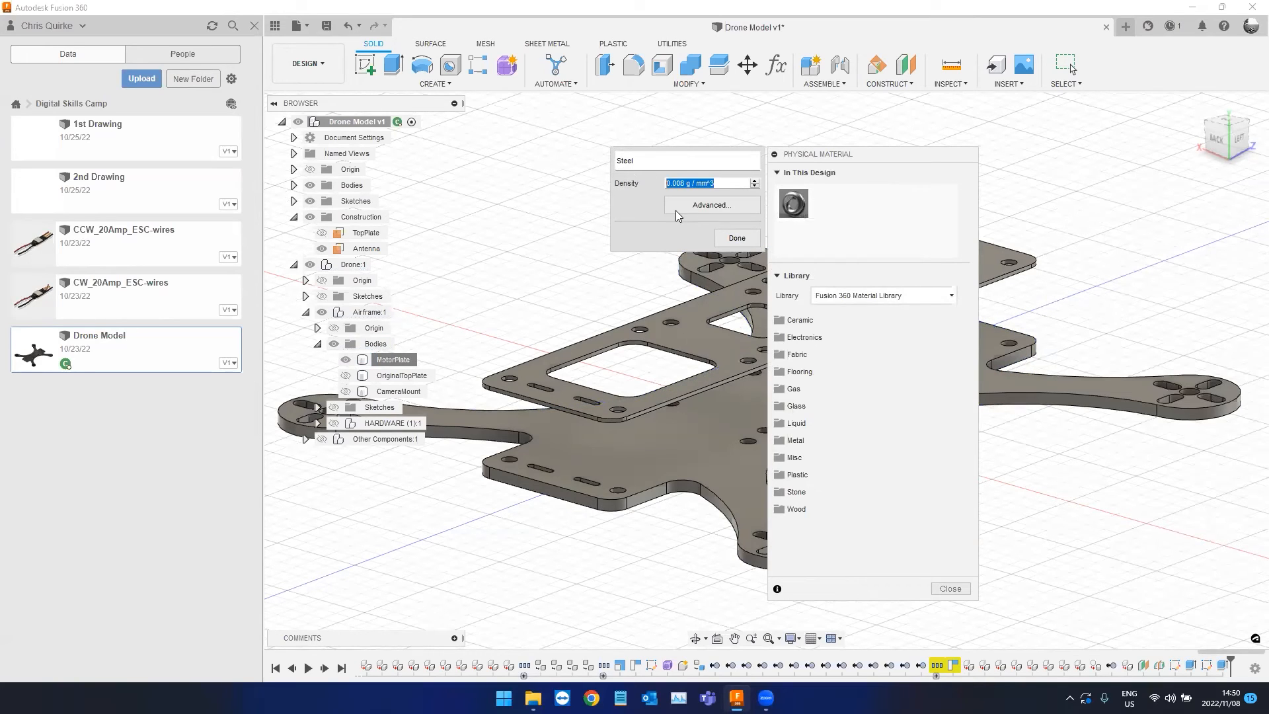
pyautogui.click(691, 205)
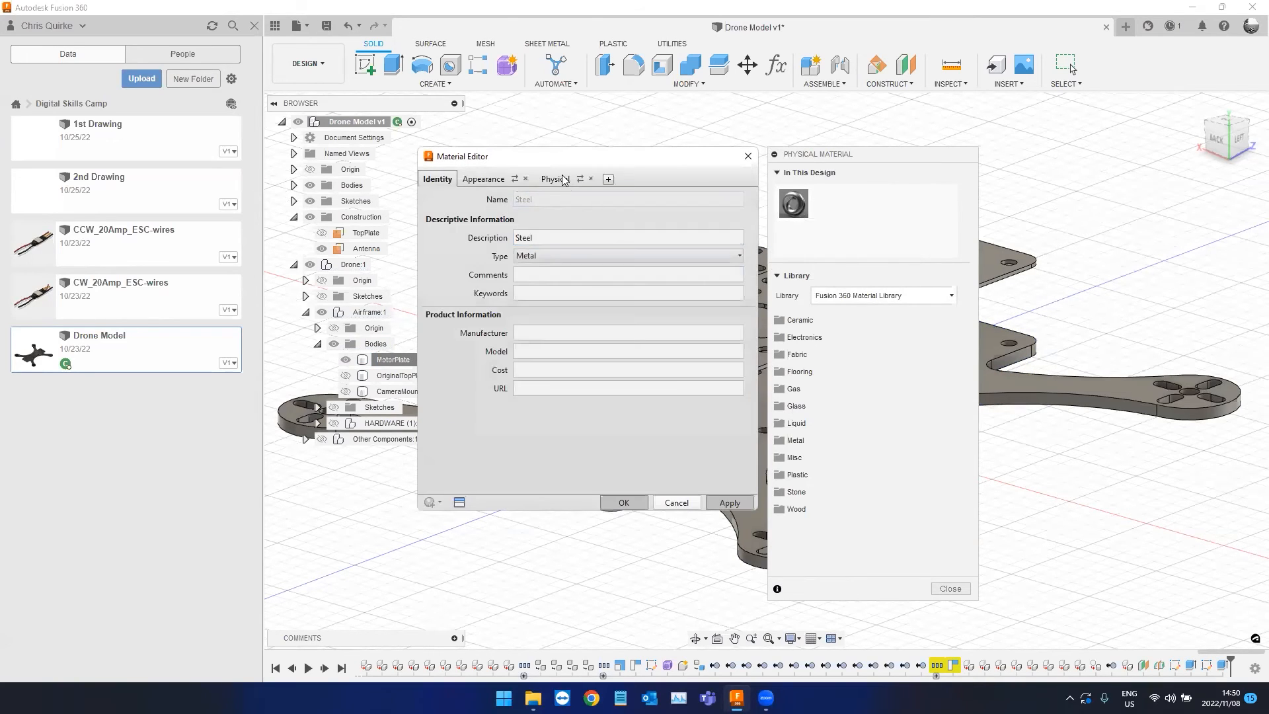
pyautogui.click(563, 180)
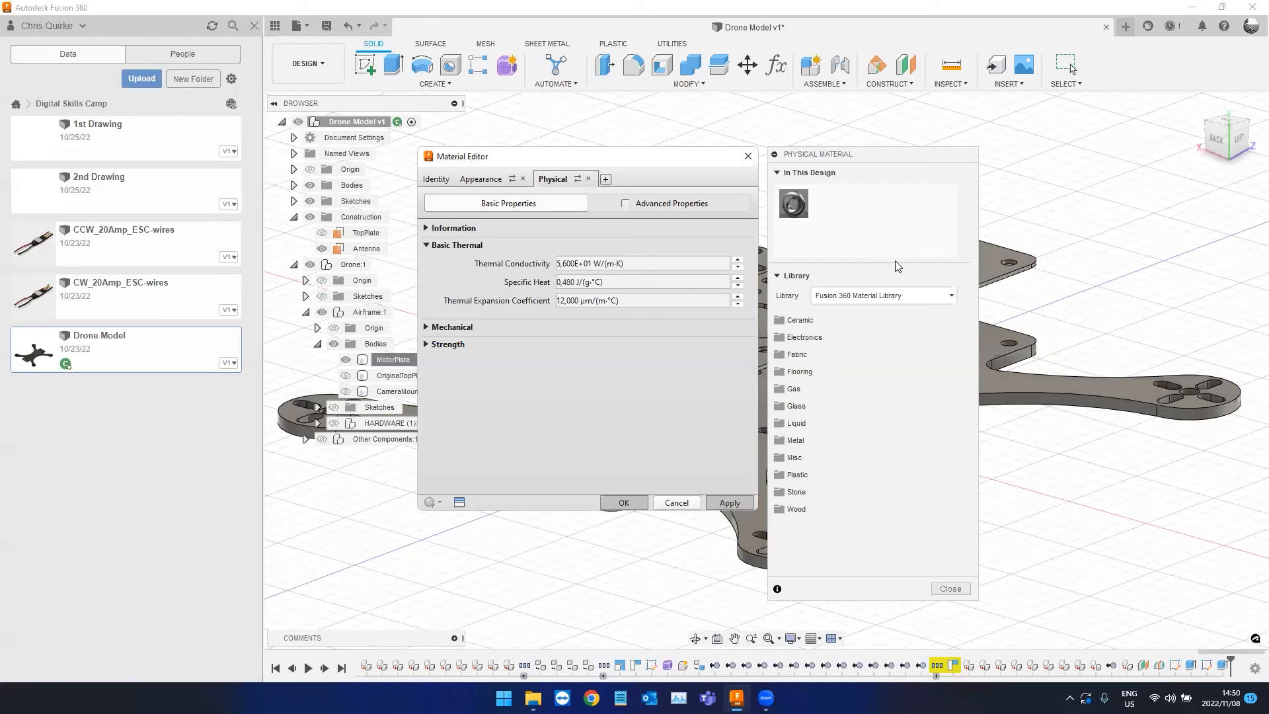
pyautogui.click(701, 295)
pyautogui.click(951, 590)
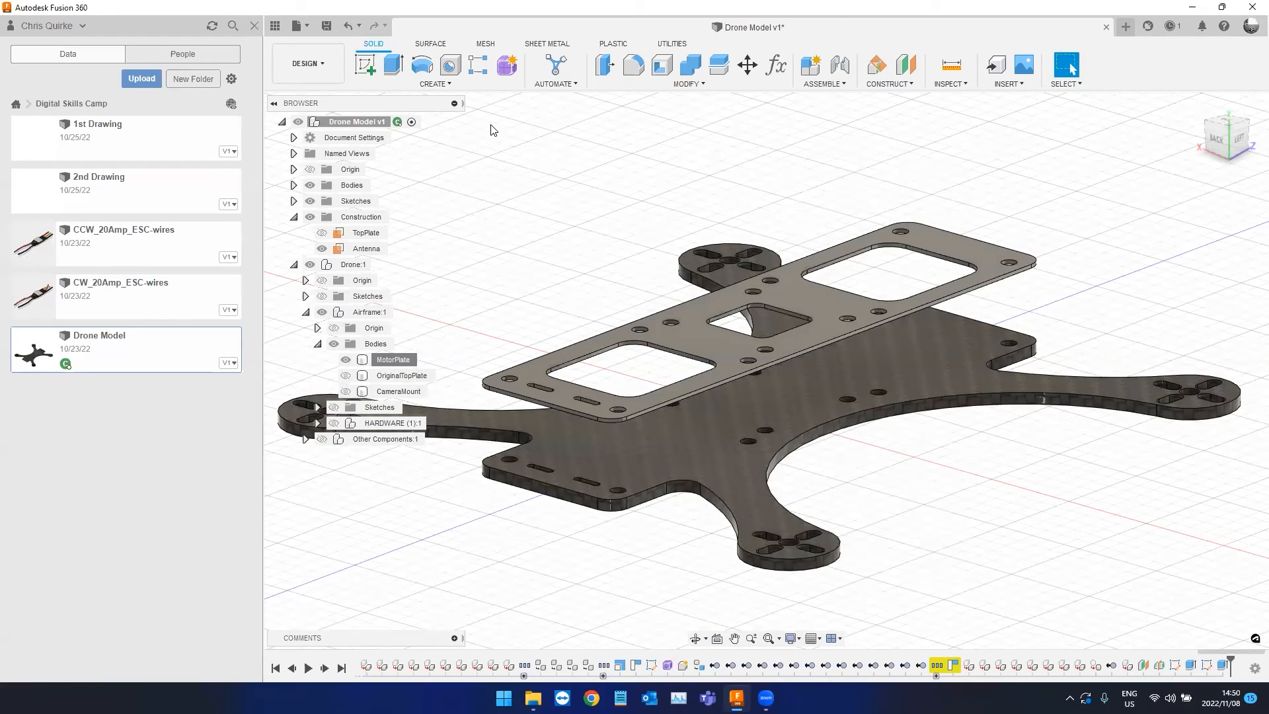
pyautogui.rightClick(395, 359)
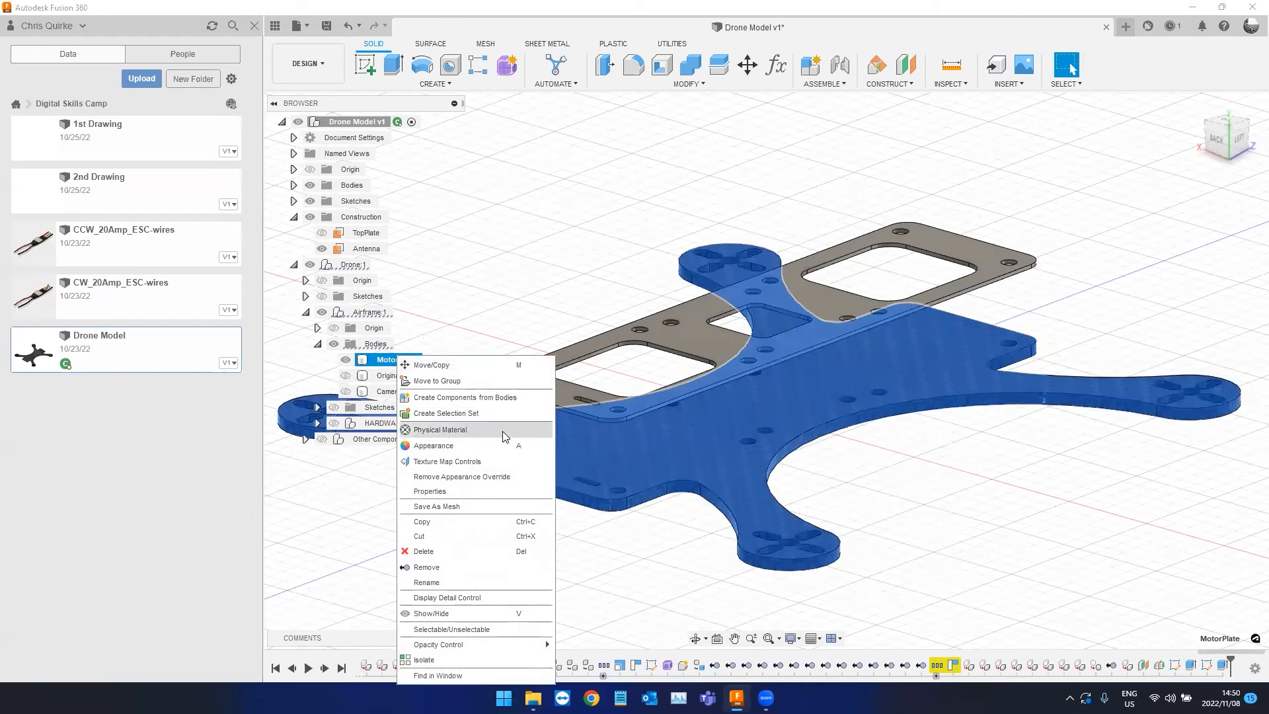
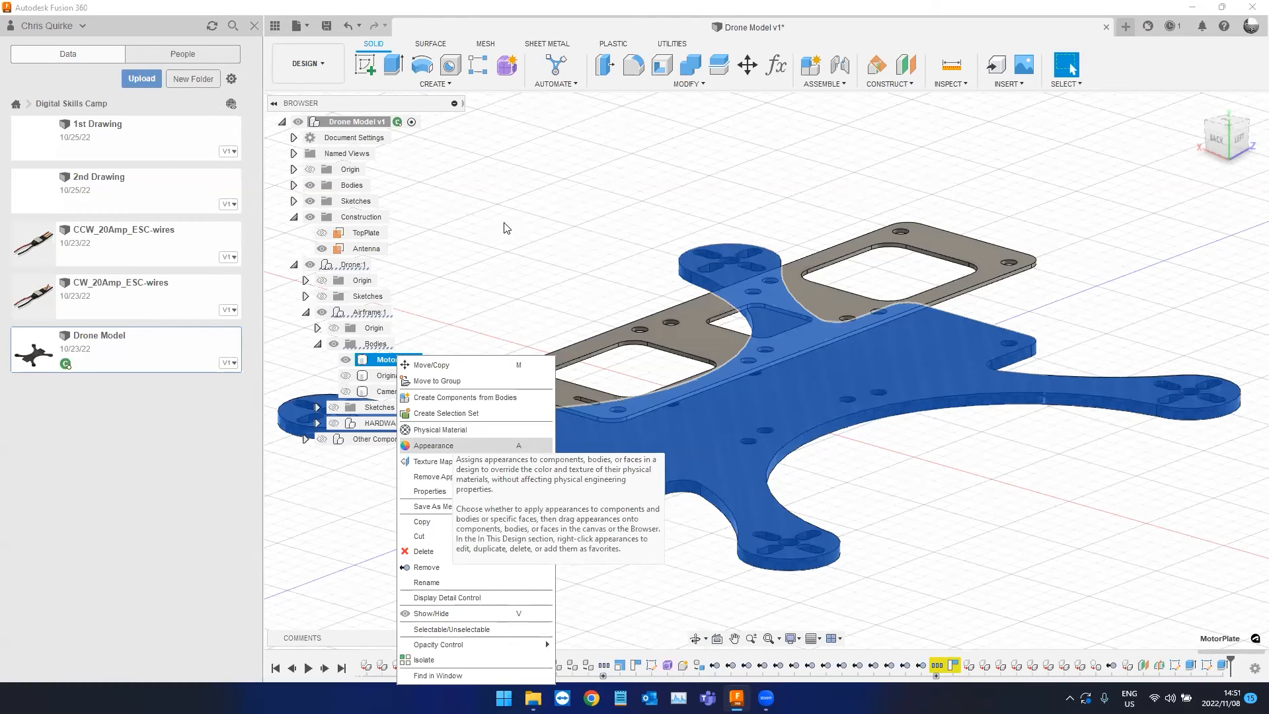
pyautogui.click(547, 226)
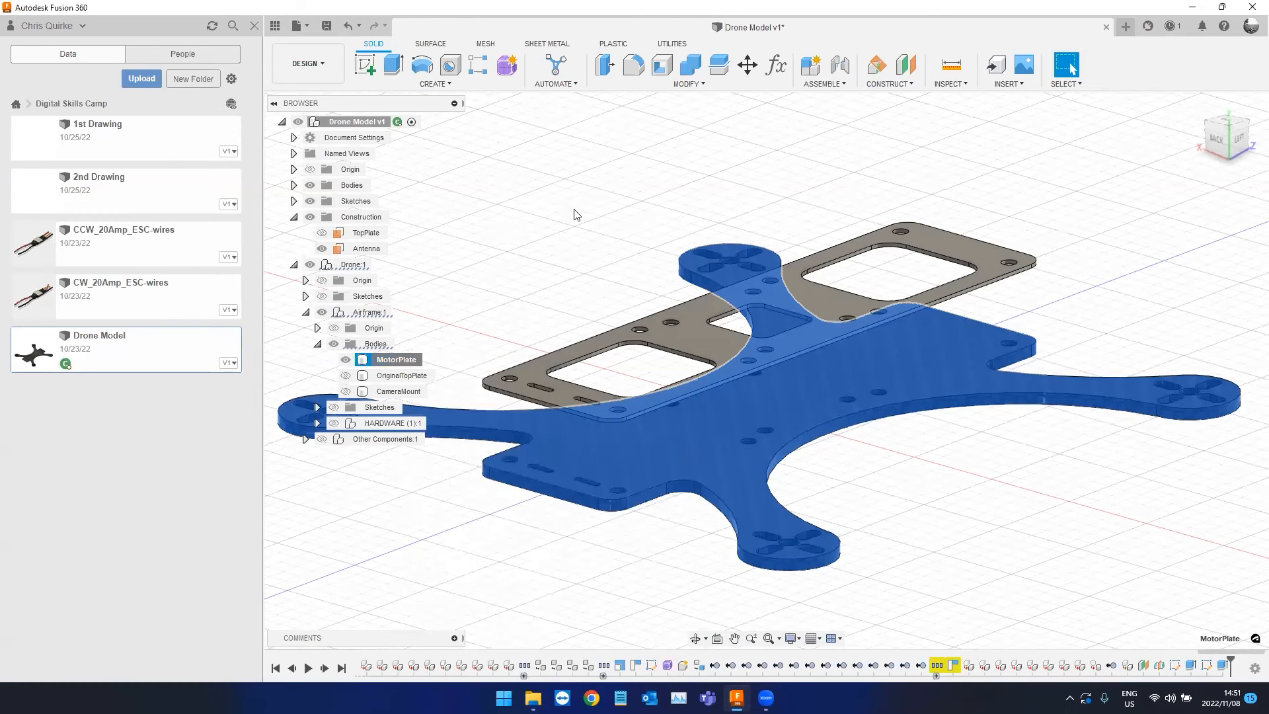
pyautogui.click(575, 216)
# Show the HARDWARE component of the Airframe.
pyautogui.keyDown('shift'); pyautogui.moveTo(581, 334); pyautogui.dragTo(636, 237, button='middle'); pyautogui.keyUp('shift')
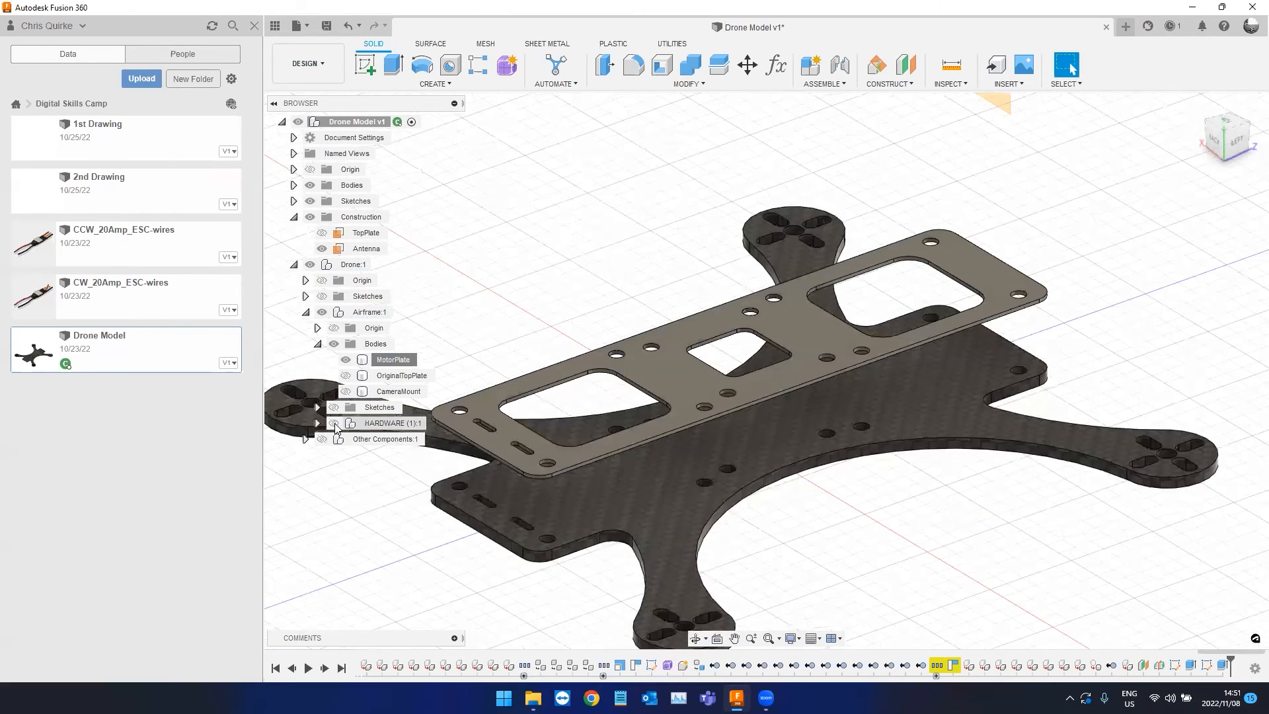
pyautogui.click(333, 424)
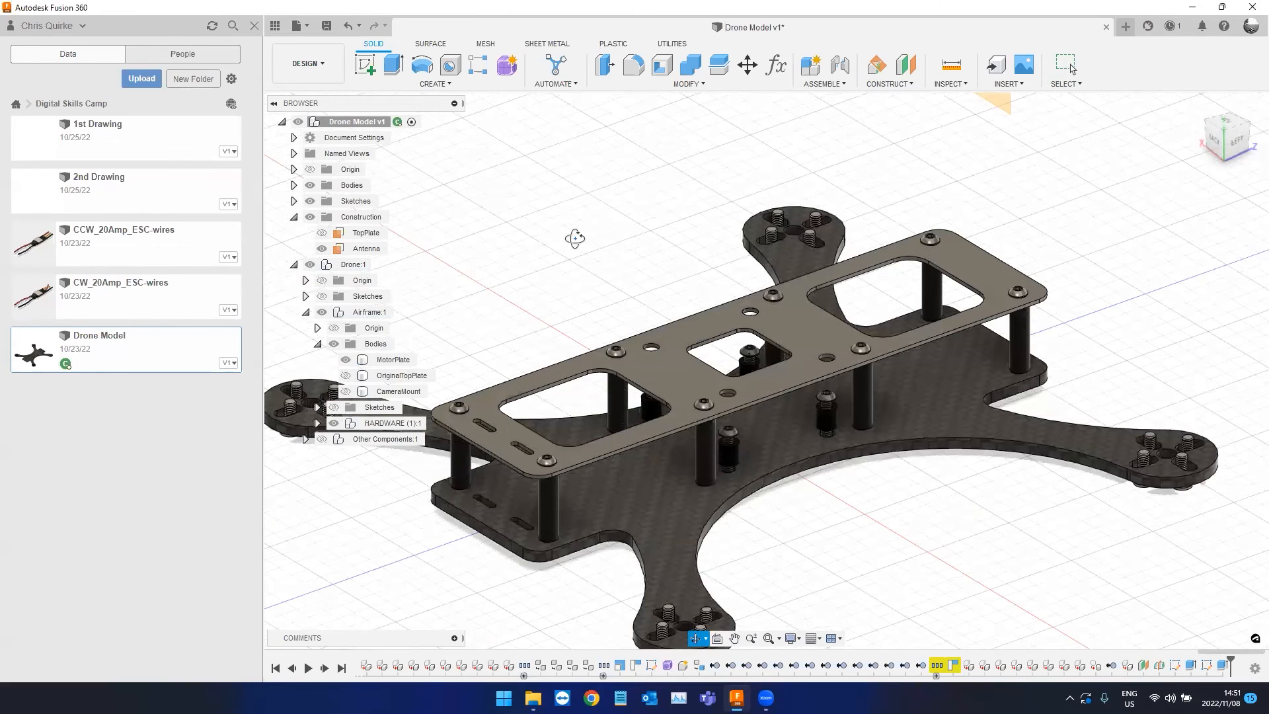
pyautogui.keyDown('shift'); pyautogui.moveTo(577, 238); pyautogui.dragTo(603, 255, button='middle'); pyautogui.keyUp('shift')
pyautogui.keyDown('shift'); pyautogui.moveTo(806, 349); pyautogui.dragTo(929, 567, button='middle'); pyautogui.keyUp('shift')
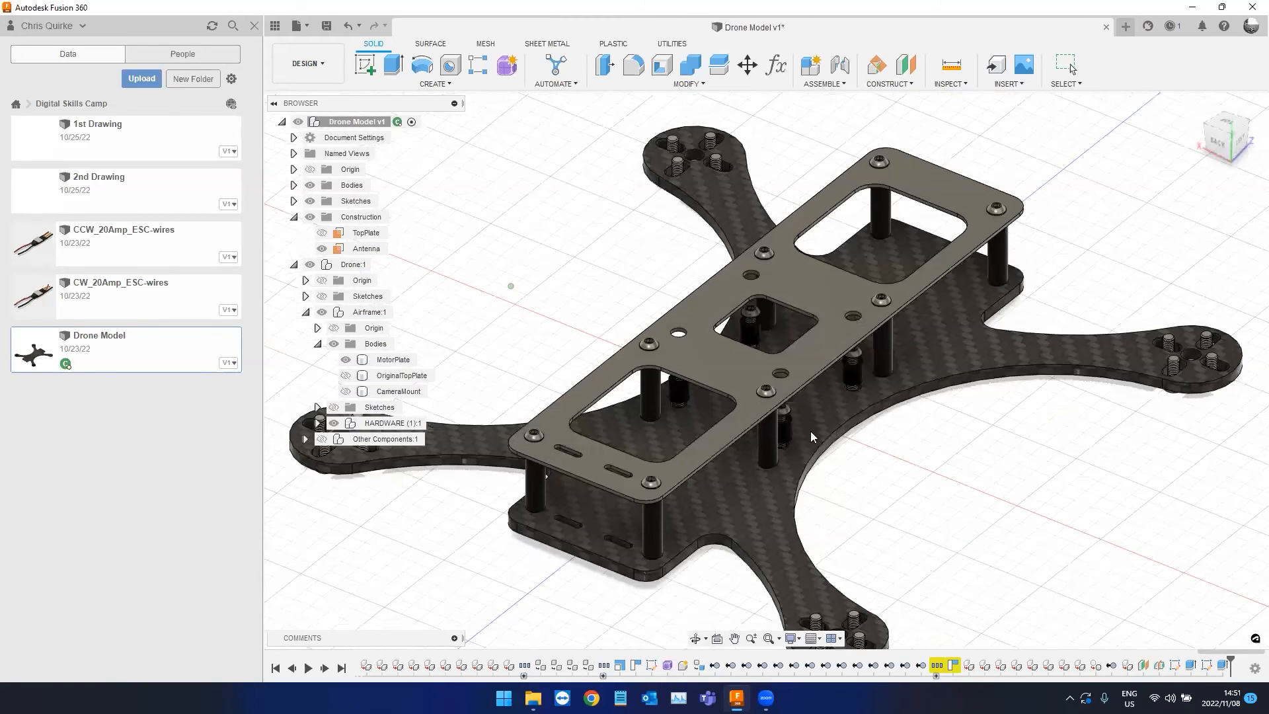
# Examine the screws and standoffs between the motor plate and the top plate up close and from several angles.
pyautogui.scroll(8, 823, 381)
pyautogui.keyDown('shift'); pyautogui.moveTo(798, 392); pyautogui.dragTo(857, 383, button='middle'); pyautogui.keyUp('shift')
pyautogui.scroll(-4, 816, 376)
pyautogui.scroll(-3, 816, 375)
pyautogui.keyDown('shift'); pyautogui.moveTo(688, 453); pyautogui.dragTo(737, 276, button='middle'); pyautogui.keyUp('shift')
pyautogui.keyDown('shift'); pyautogui.moveTo(722, 329); pyautogui.dragTo(741, 511, button='middle'); pyautogui.keyUp('shift')
pyautogui.moveTo(686, 259); pyautogui.dragTo(694, 374, button='middle')
pyautogui.press('ctrl')
pyautogui.press('ctrl')
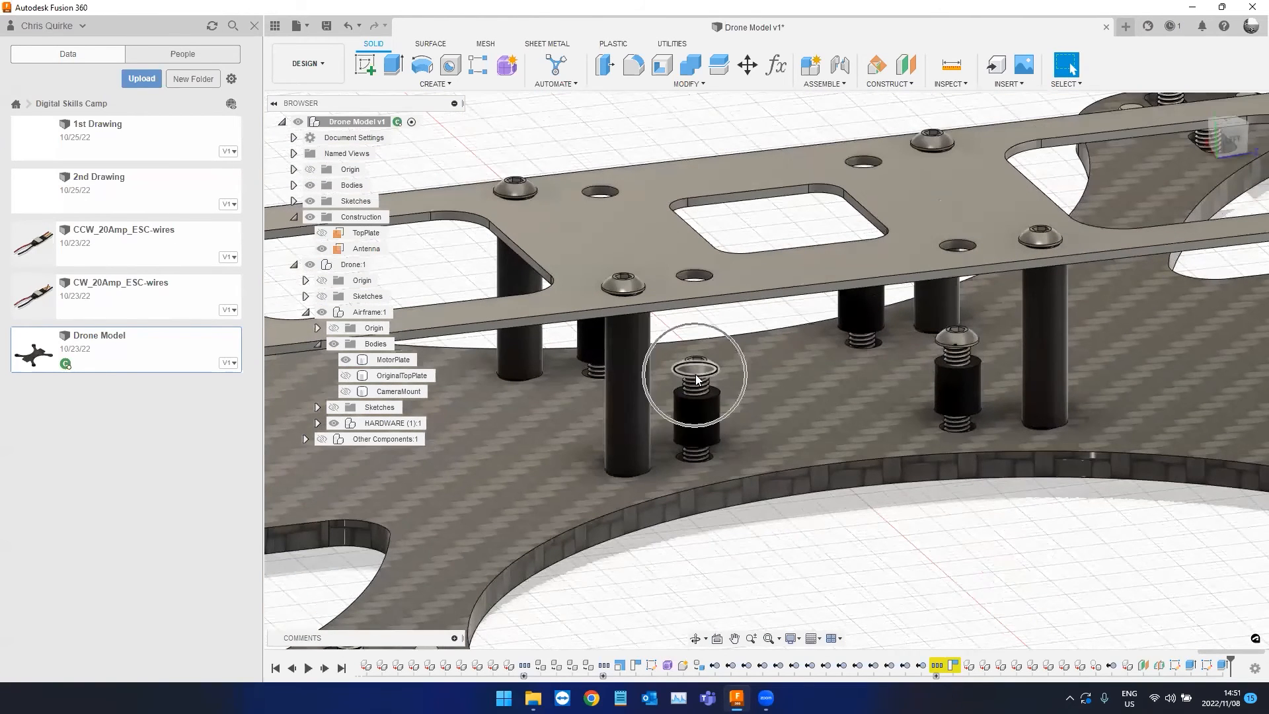
pyautogui.scroll(-1, 699, 331)
pyautogui.scroll(-3, 637, 331)
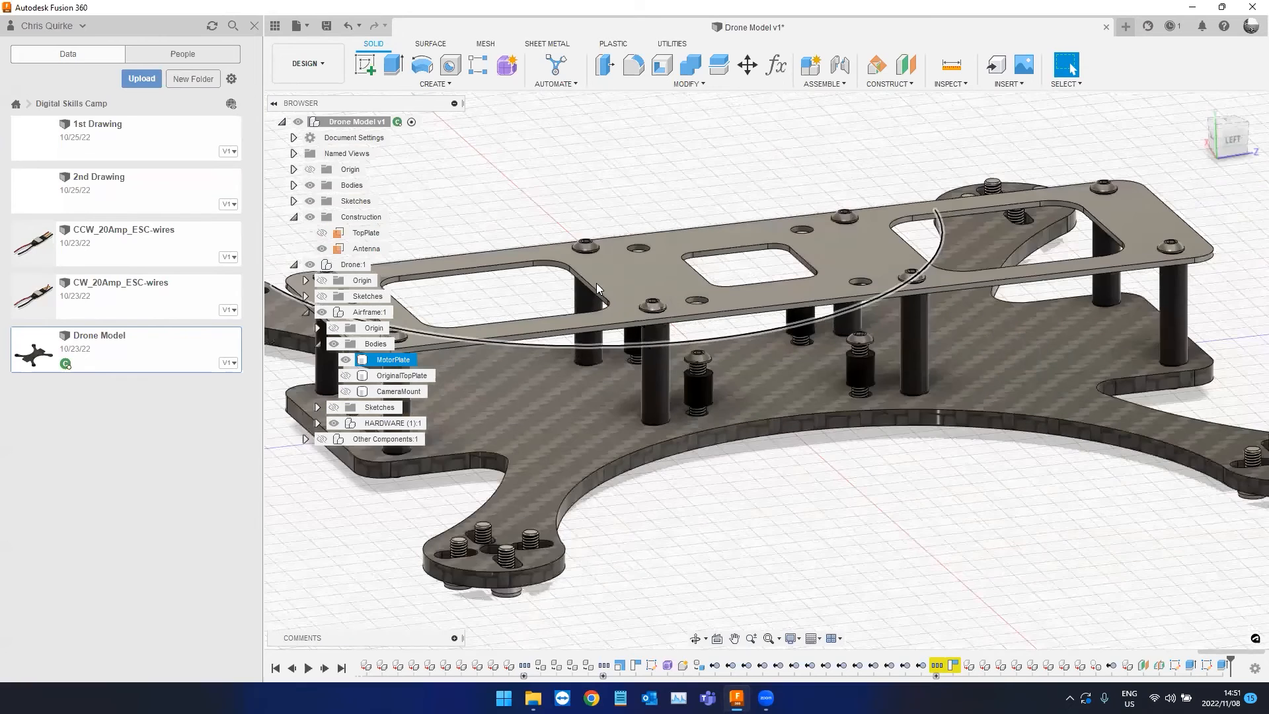
pyautogui.keyDown('shift'); pyautogui.moveTo(656, 261); pyautogui.dragTo(561, 218, button='middle'); pyautogui.keyUp('shift')
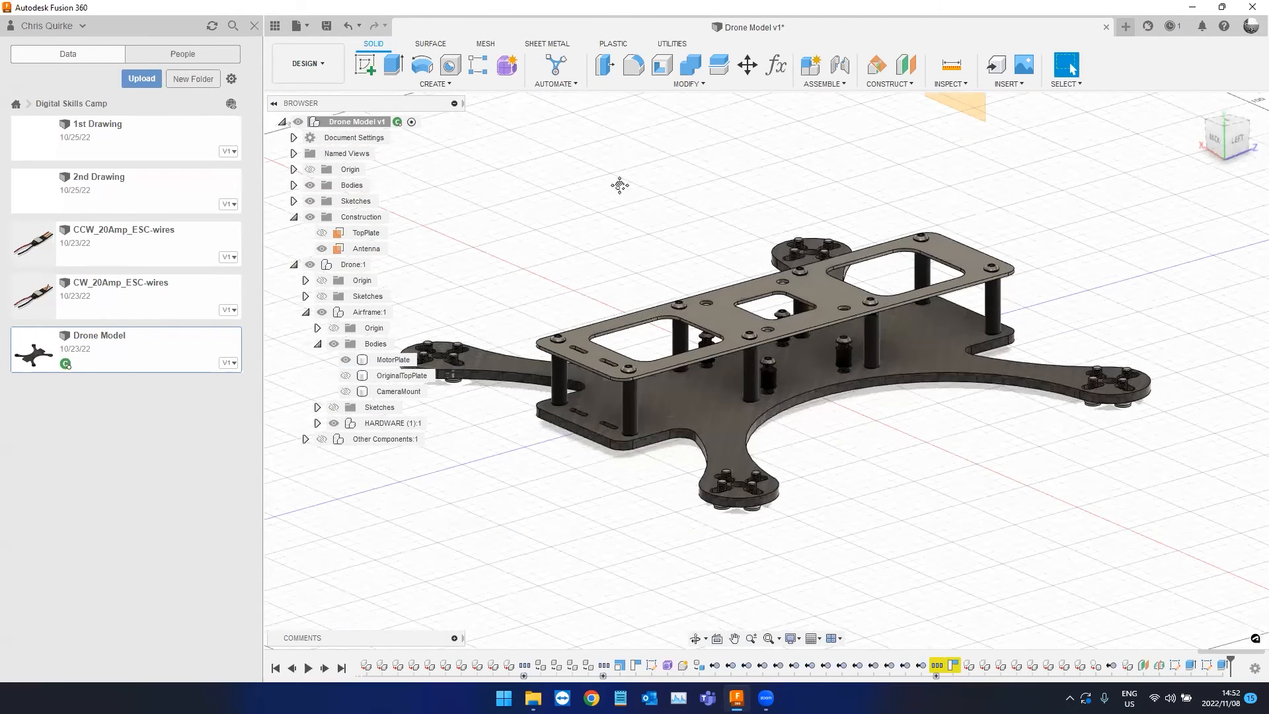
# Show the CameraMount body at the end of the airframe.
pyautogui.scroll(5, 526, 353)
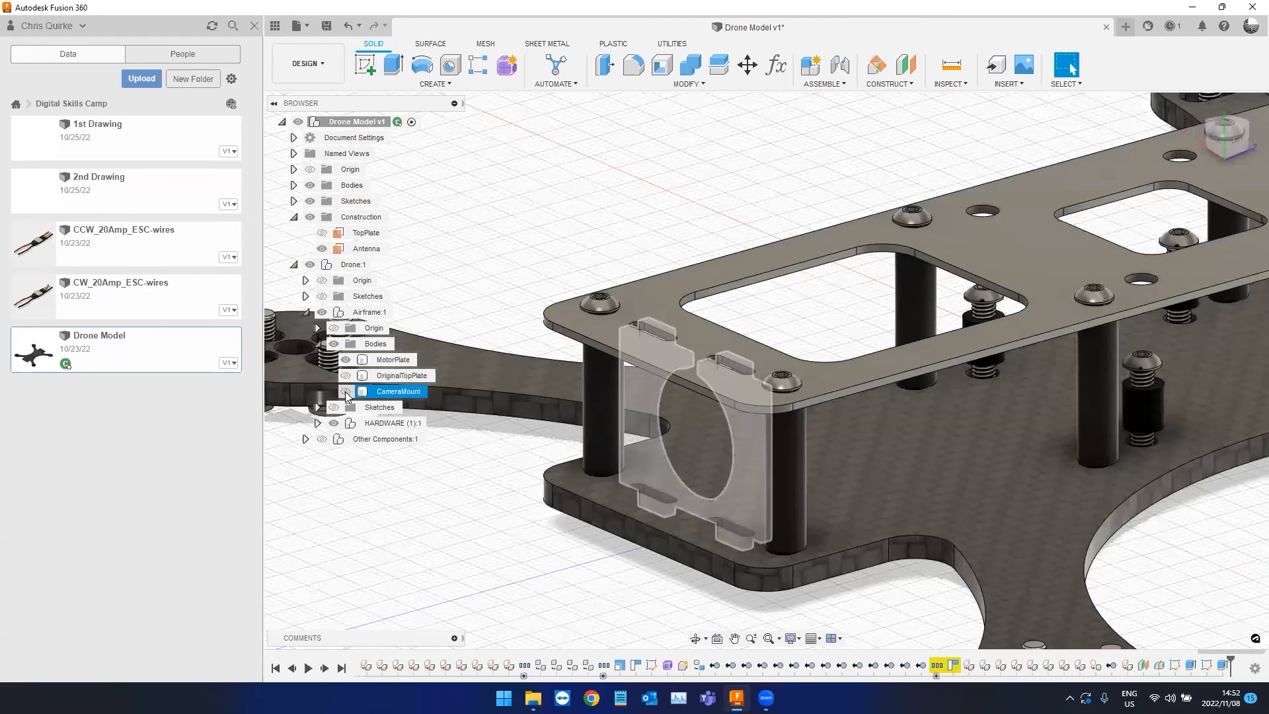
pyautogui.click(345, 392)
pyautogui.scroll(5, 644, 387)
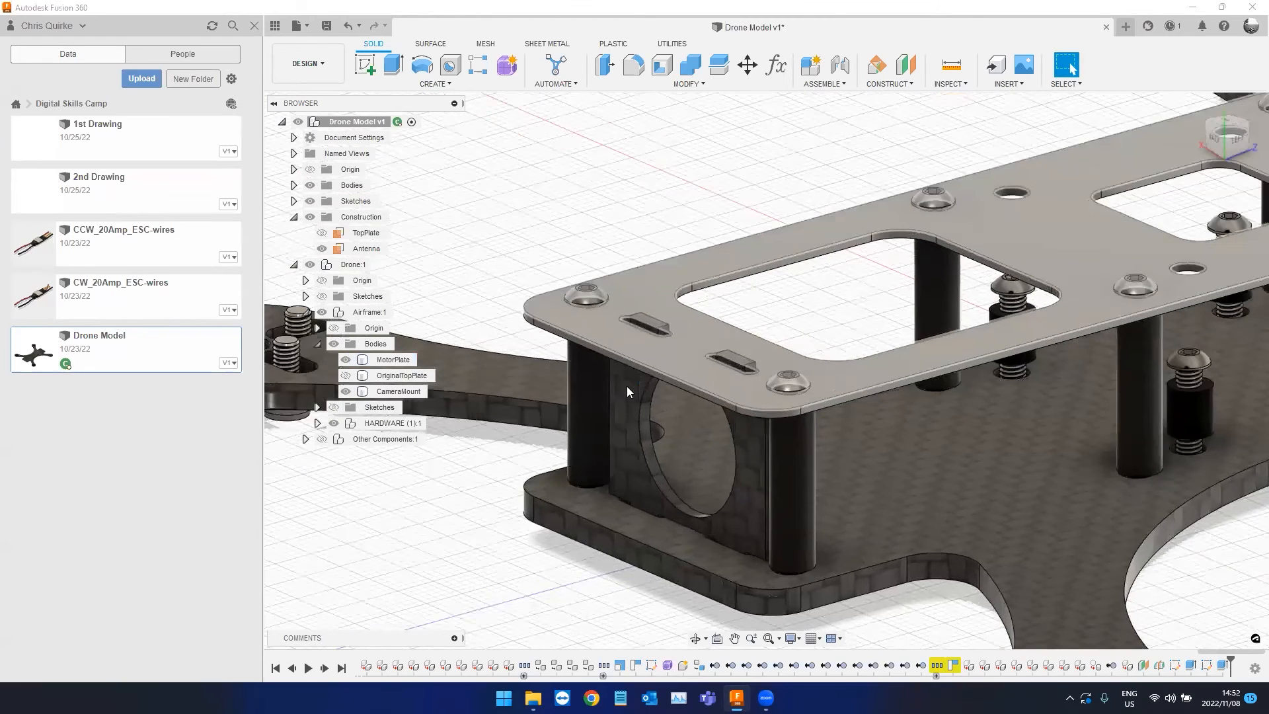
# Inspect from above and below the slots in the top plate and motor plate that receive the camera mount's tabs.
pyautogui.keyDown('shift'); pyautogui.moveTo(598, 337); pyautogui.dragTo(685, 492, button='middle'); pyautogui.keyUp('shift')
pyautogui.moveTo(674, 270)
pyautogui.keyDown('shift'); pyautogui.mouseDown(button='middle')
pyautogui.moveTo(683, 463)
pyautogui.moveTo(763, 449)
pyautogui.mouseUp(button='middle'); pyautogui.keyUp('shift')
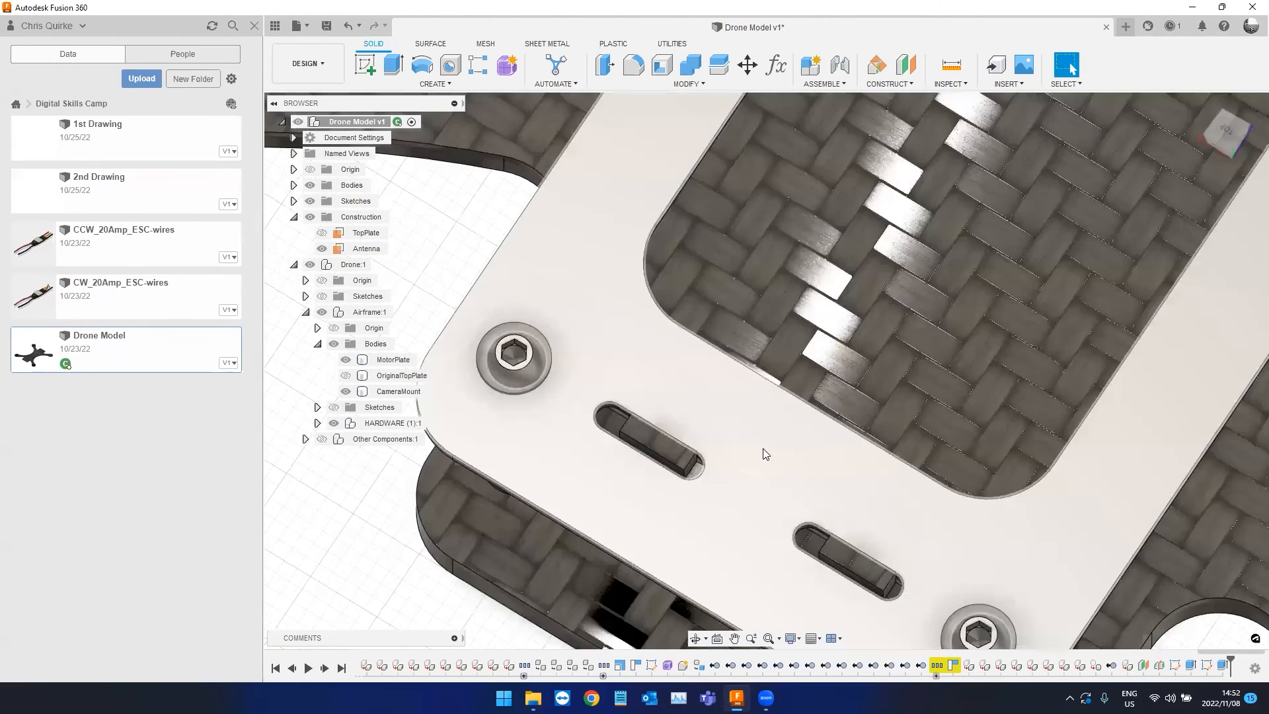
pyautogui.keyDown('shift'); pyautogui.moveTo(750, 369); pyautogui.dragTo(703, 547, button='middle'); pyautogui.keyUp('shift')
pyautogui.keyDown('shift'); pyautogui.moveTo(633, 518); pyautogui.dragTo(796, 357, button='middle'); pyautogui.keyUp('shift')
pyautogui.scroll(3, 630, 370)
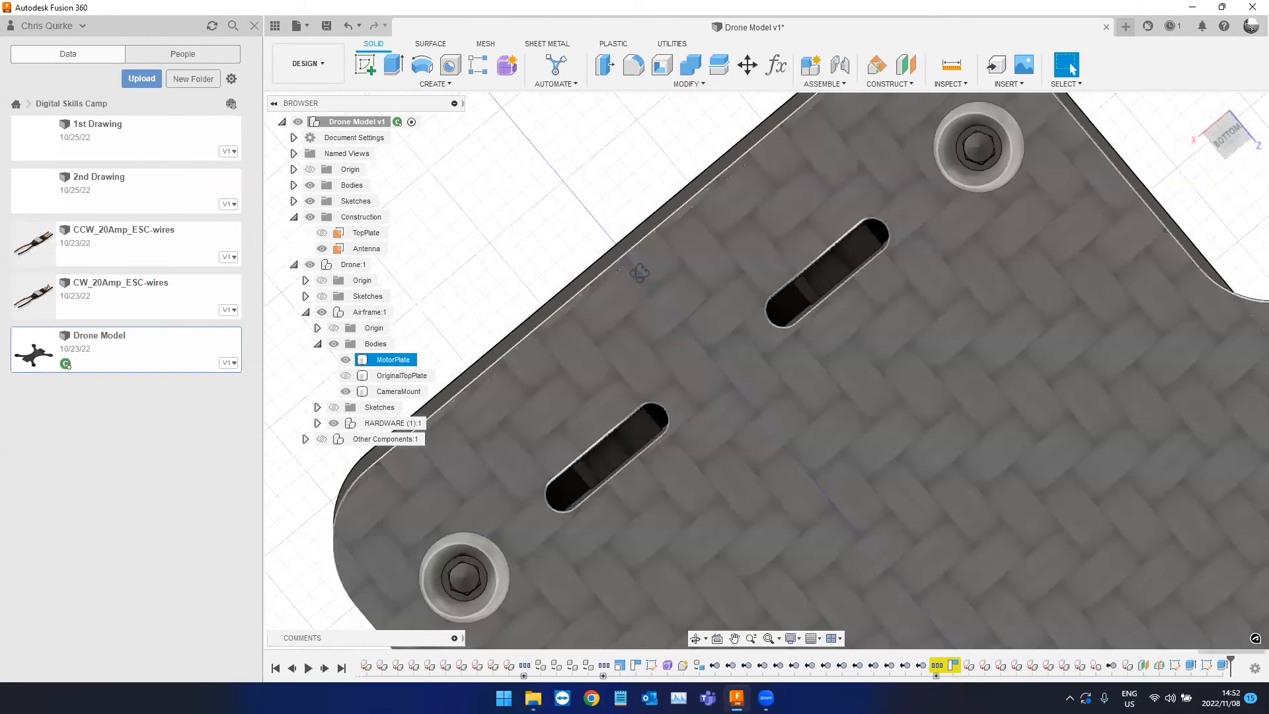
pyautogui.scroll(-2, 590, 292)
pyautogui.keyDown('shift'); pyautogui.moveTo(704, 322); pyautogui.dragTo(631, 401, button='middle'); pyautogui.keyUp('shift')
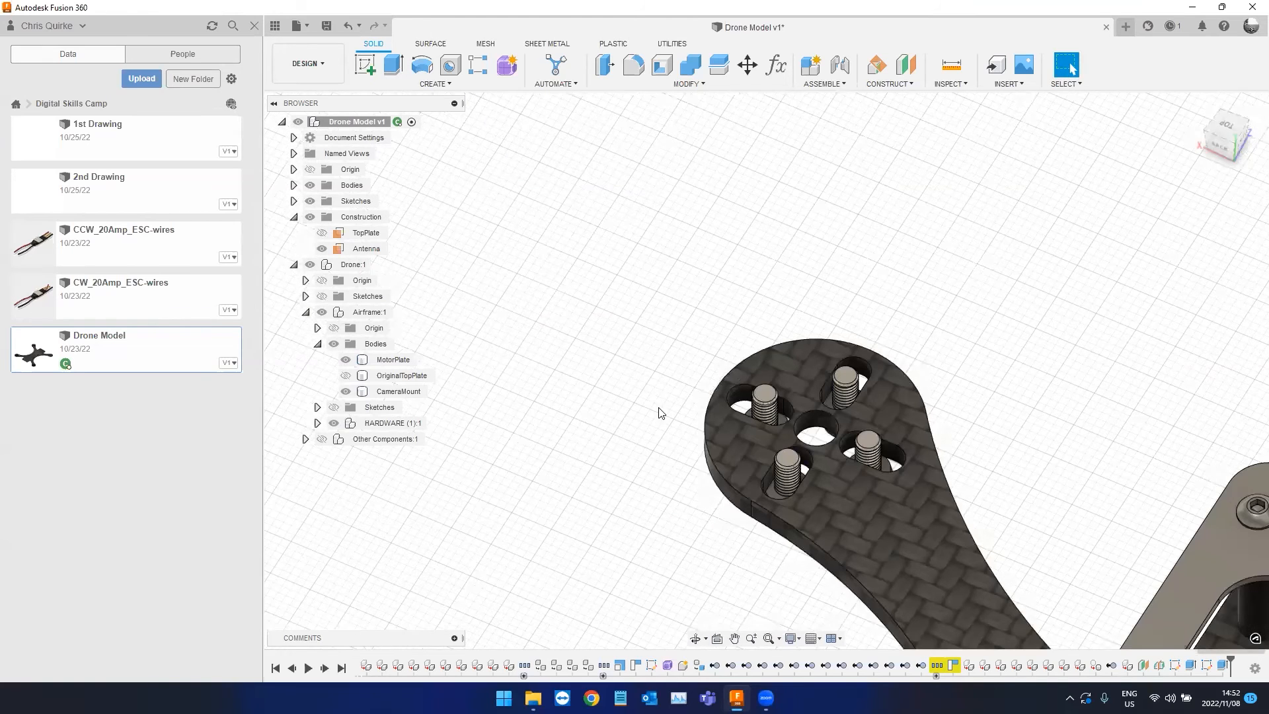
pyautogui.scroll(-5, 635, 416)
pyautogui.keyDown('shift'); pyautogui.moveTo(636, 417); pyautogui.dragTo(634, 274, button='middle'); pyautogui.keyUp('shift')
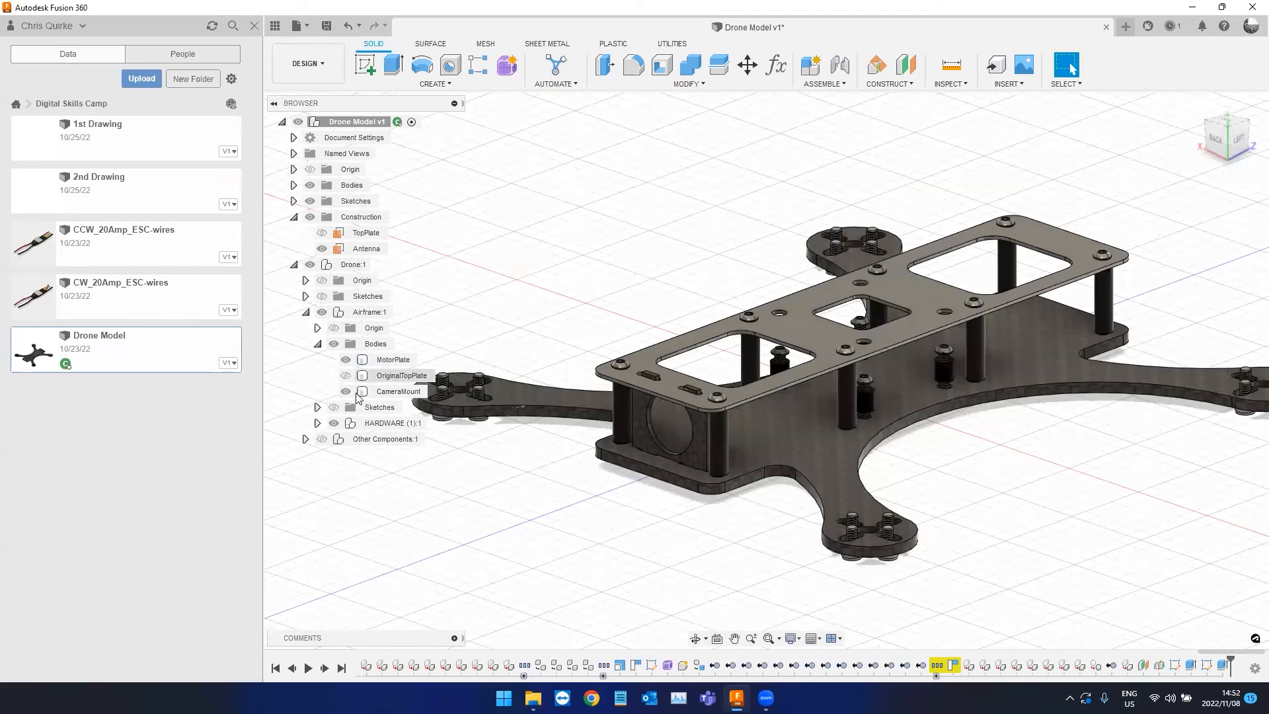
# Show the Other Components component of the drone.
pyautogui.click(323, 438)
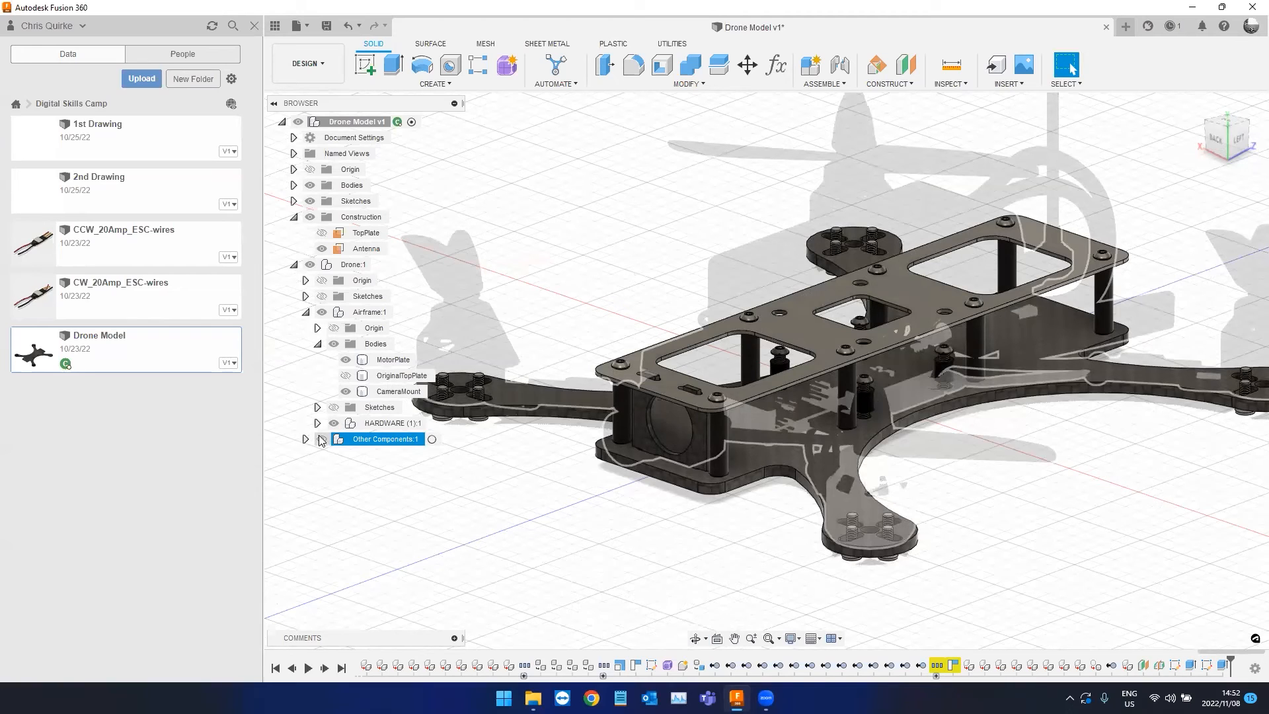
pyautogui.click(321, 440)
pyautogui.click(321, 438)
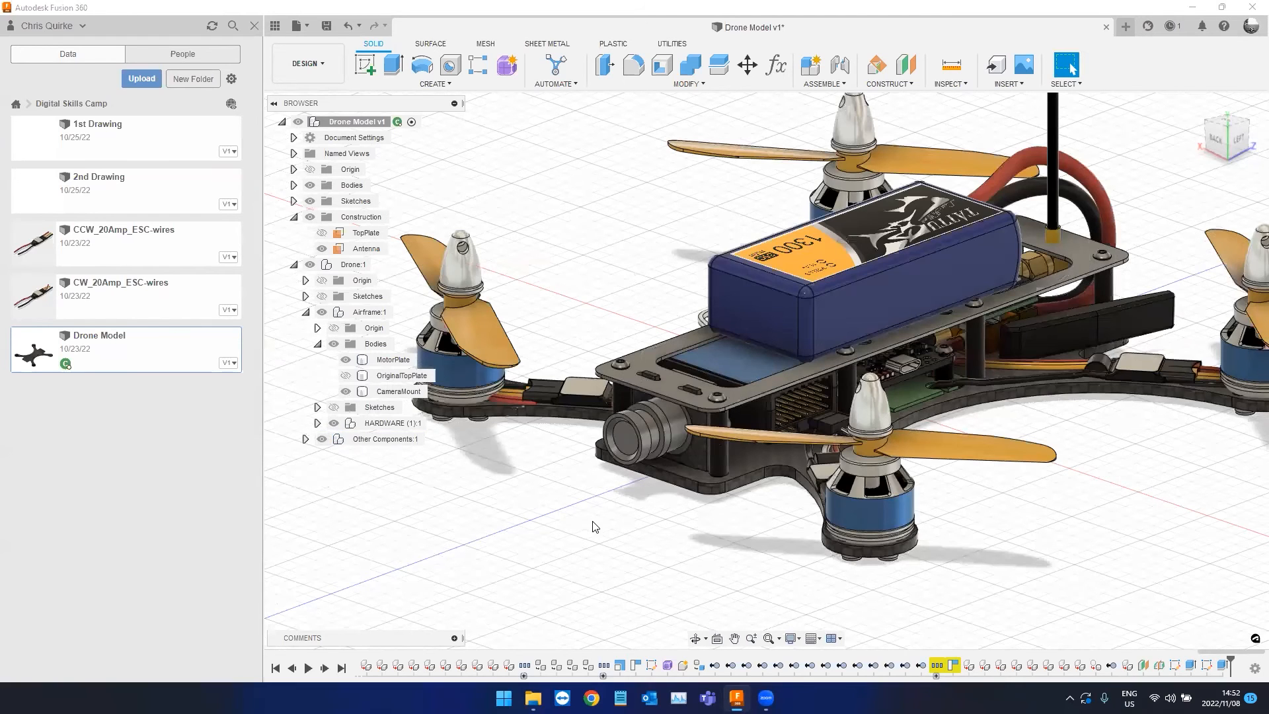
# Examine the complete drone with its battery, motors, propellers, camera and electronics from several angles.
pyautogui.scroll(-2, 601, 522)
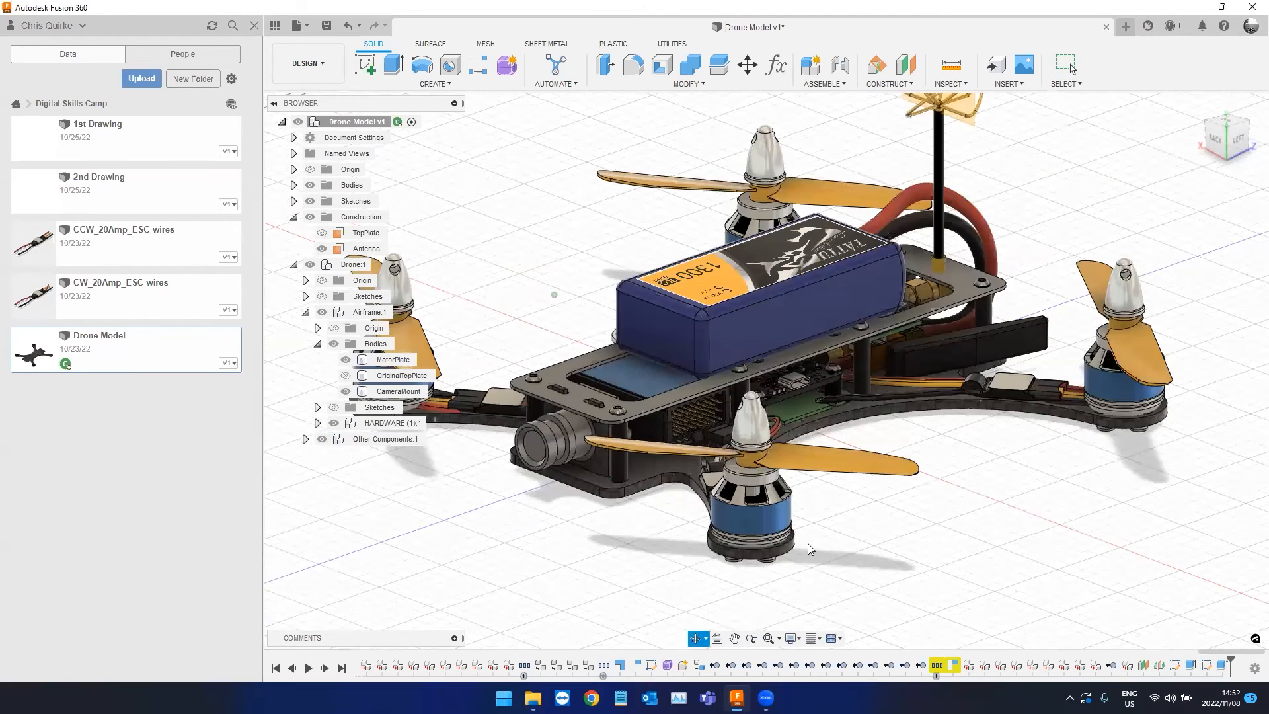
pyautogui.scroll(1, 802, 544)
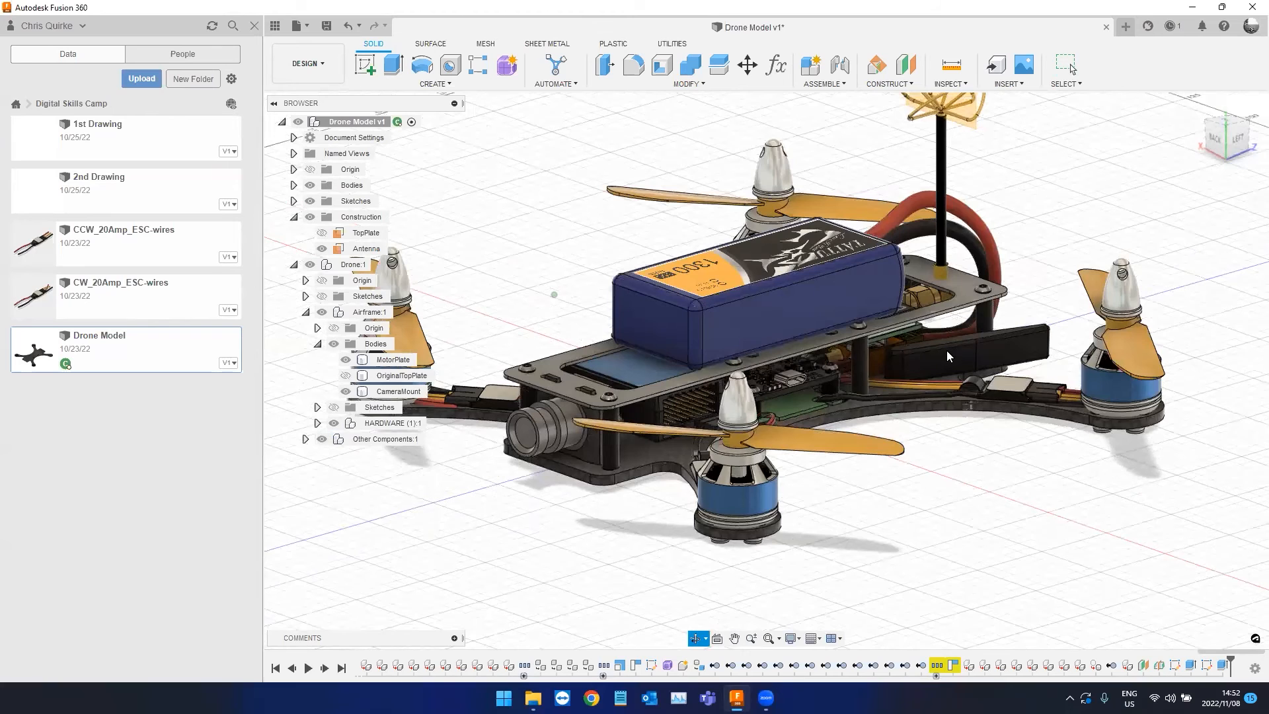
pyautogui.keyDown('shift'); pyautogui.moveTo(946, 350); pyautogui.dragTo(888, 374, button='middle'); pyautogui.keyUp('shift')
pyautogui.keyDown('shift'); pyautogui.moveTo(744, 619); pyautogui.dragTo(672, 610, button='middle'); pyautogui.keyUp('shift')
pyautogui.keyDown('shift'); pyautogui.moveTo(759, 595); pyautogui.dragTo(704, 545, button='middle'); pyautogui.keyUp('shift')
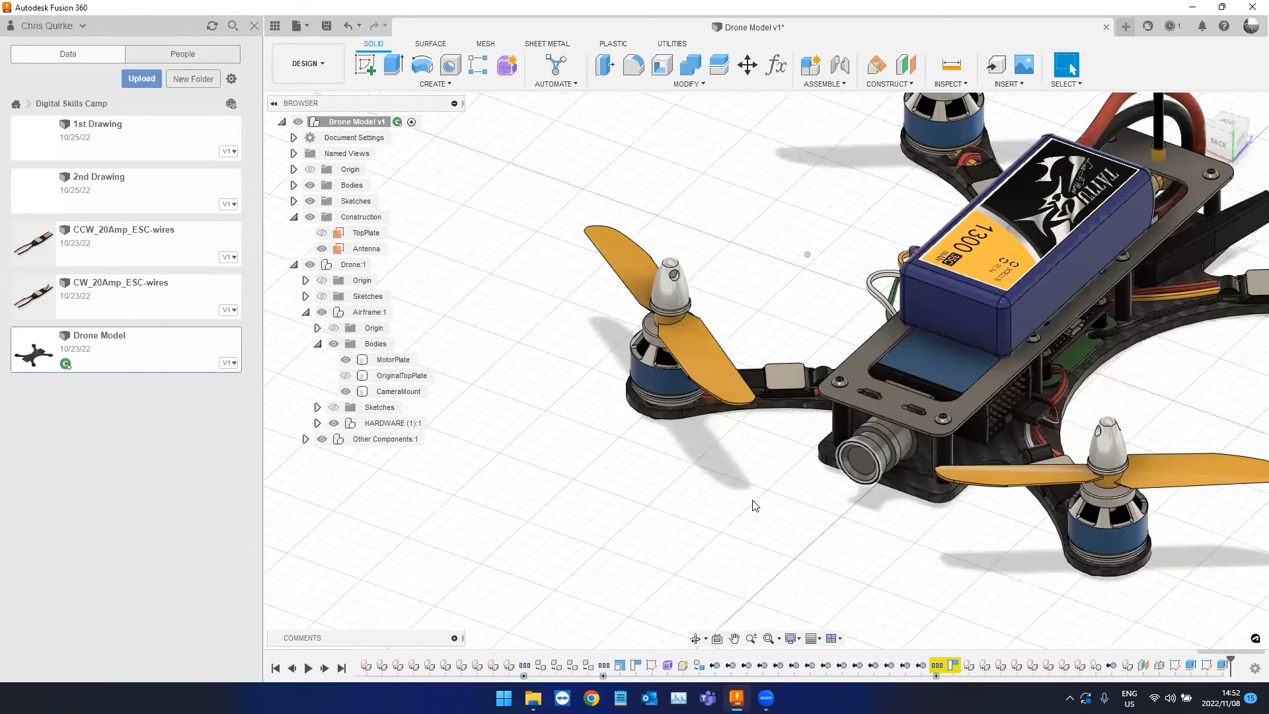
pyautogui.moveTo(727, 503); pyautogui.dragTo(592, 510, button='middle')
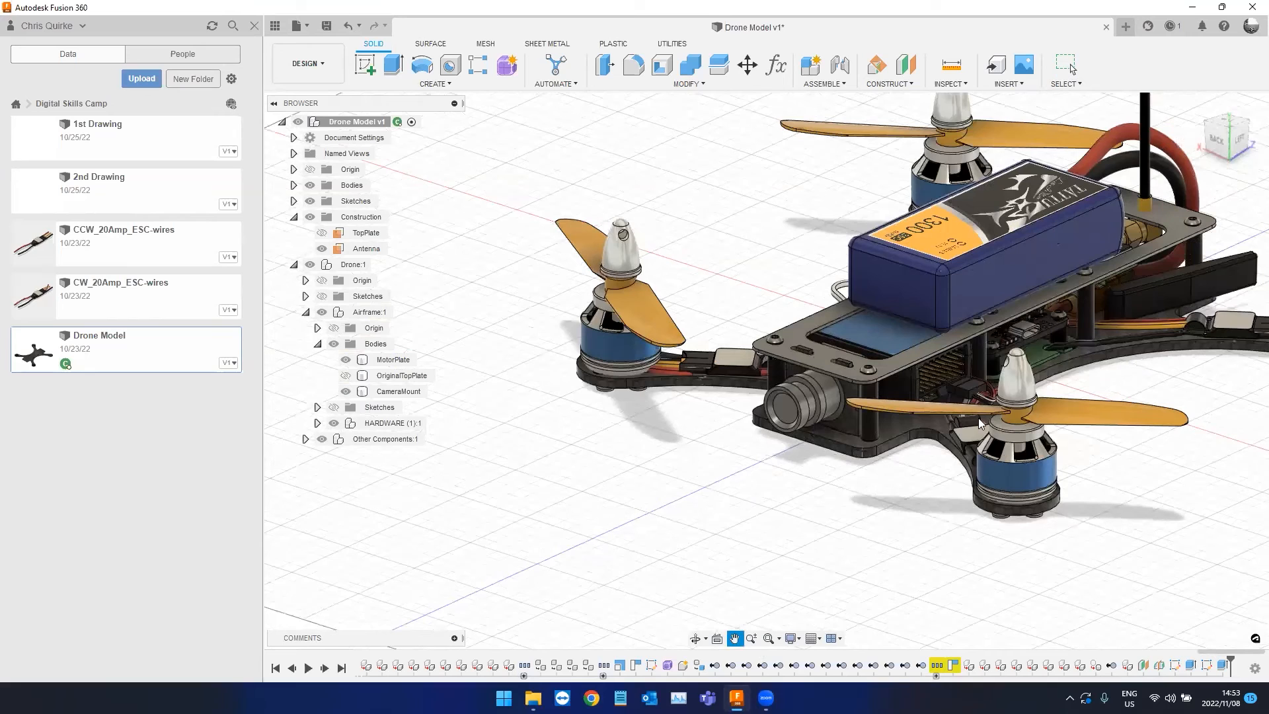
pyautogui.keyDown('shift'); pyautogui.moveTo(932, 389); pyautogui.dragTo(950, 407, button='middle'); pyautogui.keyUp('shift')
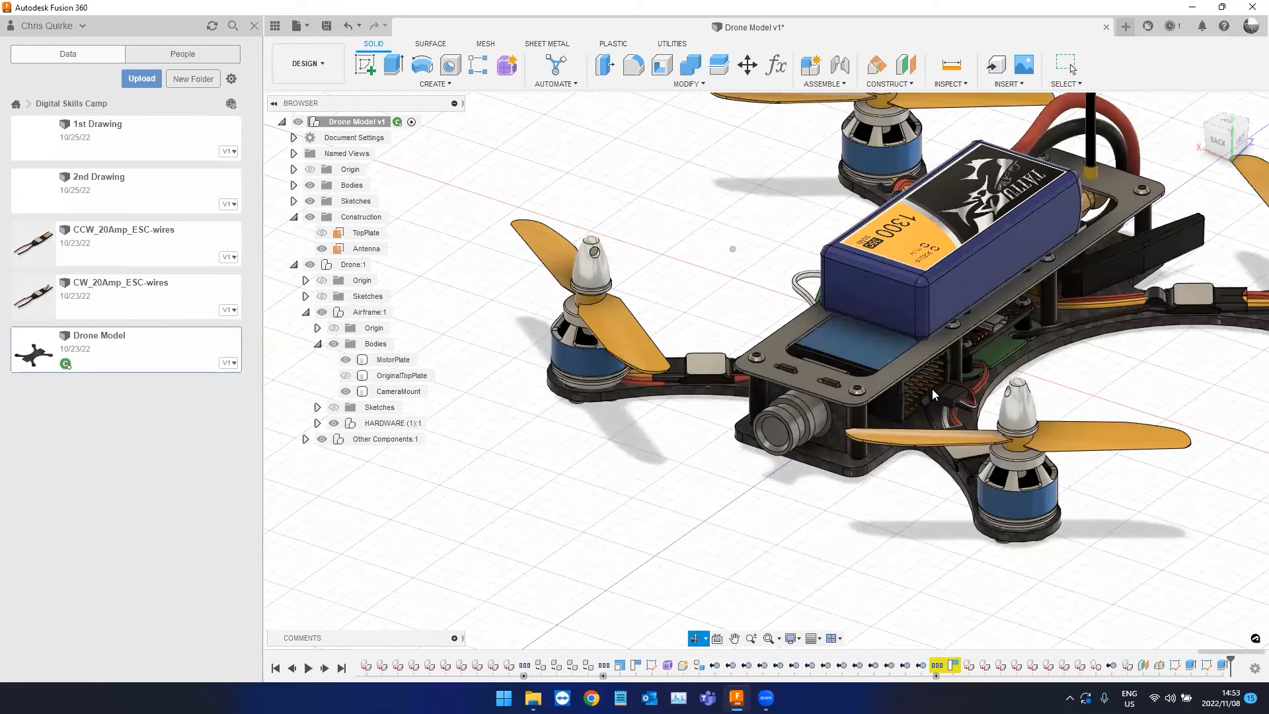
pyautogui.middleClick(931, 388)
pyautogui.middleClick(932, 388)
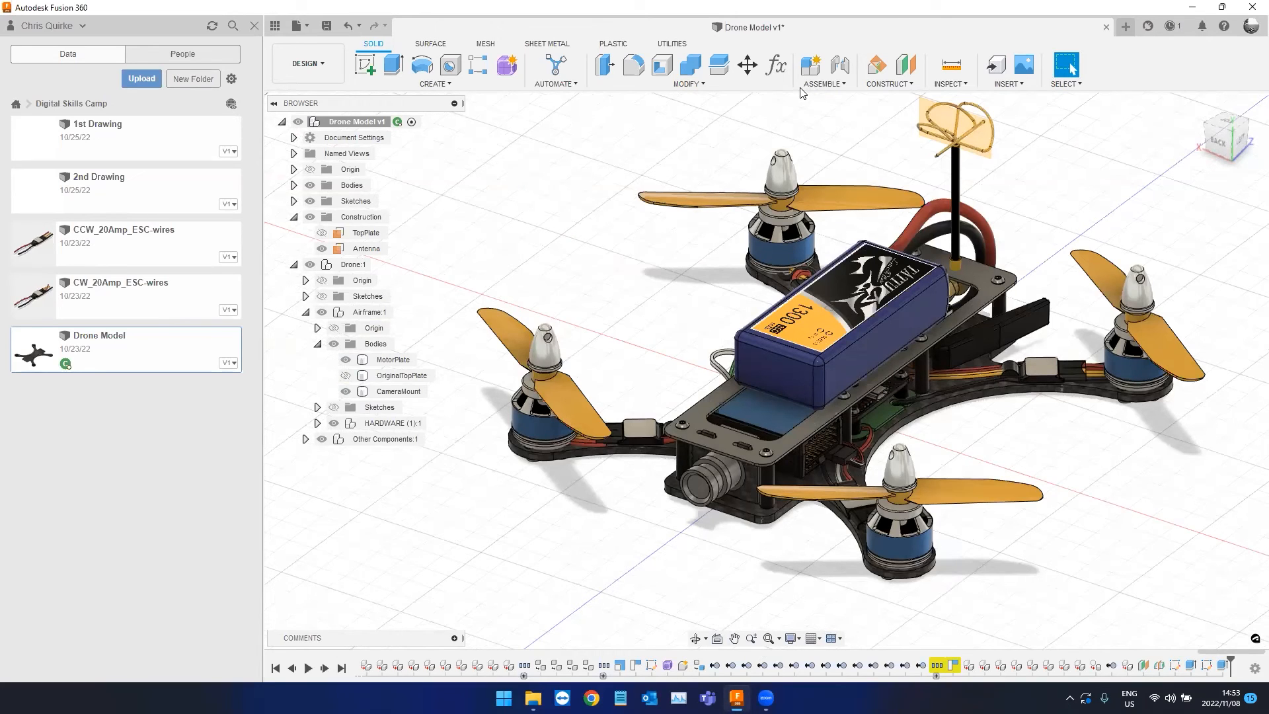
pyautogui.click(823, 84)
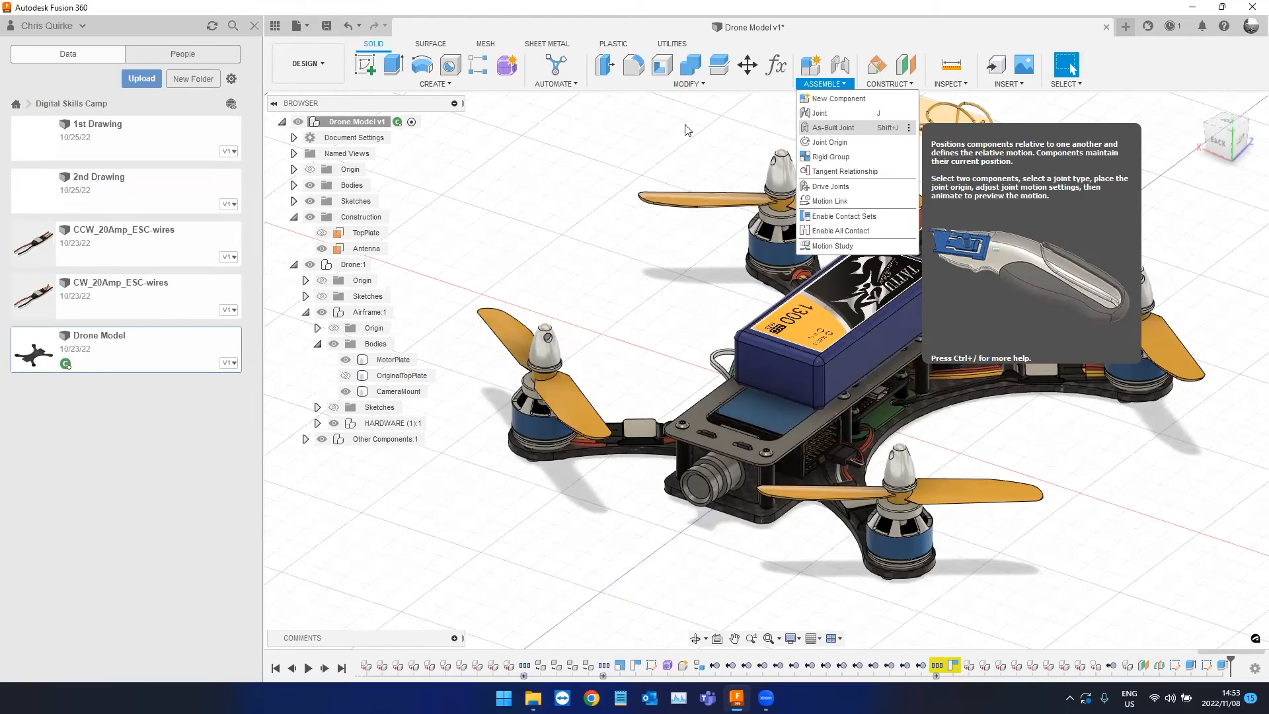
pyautogui.moveTo(561, 254); pyautogui.dragTo(600, 293, button='middle')
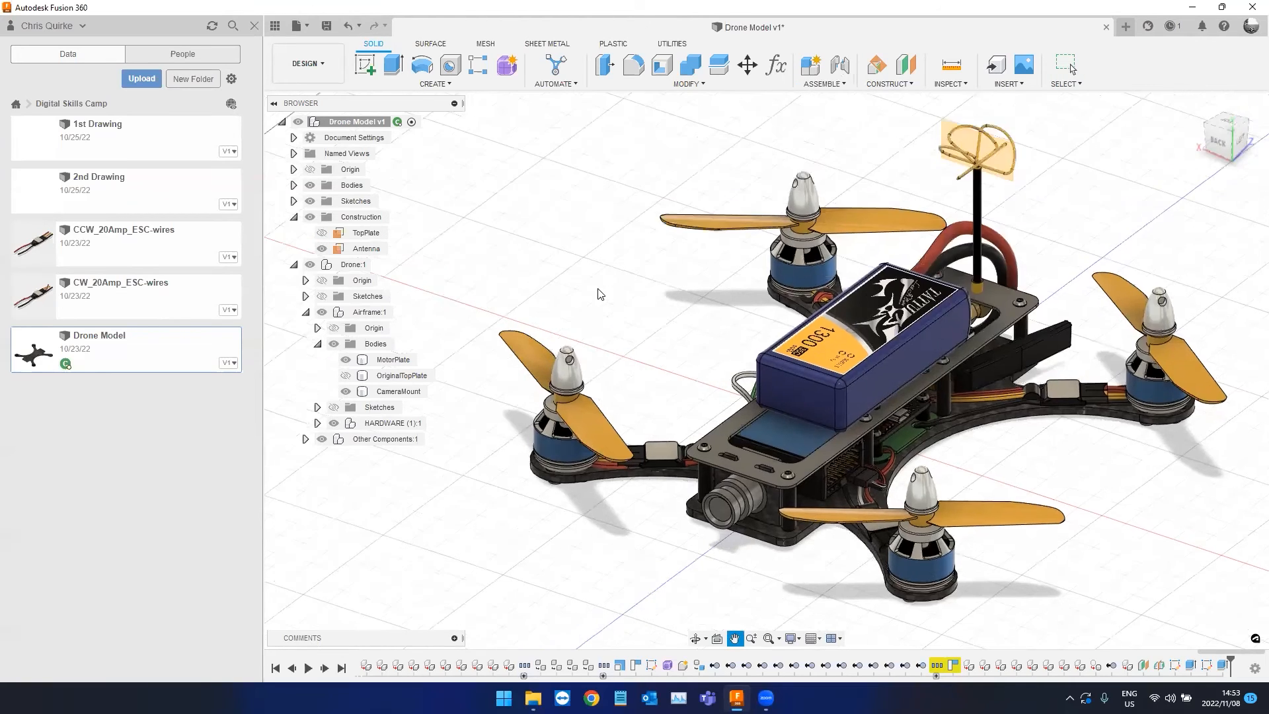
pyautogui.moveTo(900, 399); pyautogui.dragTo(916, 401, button='middle')
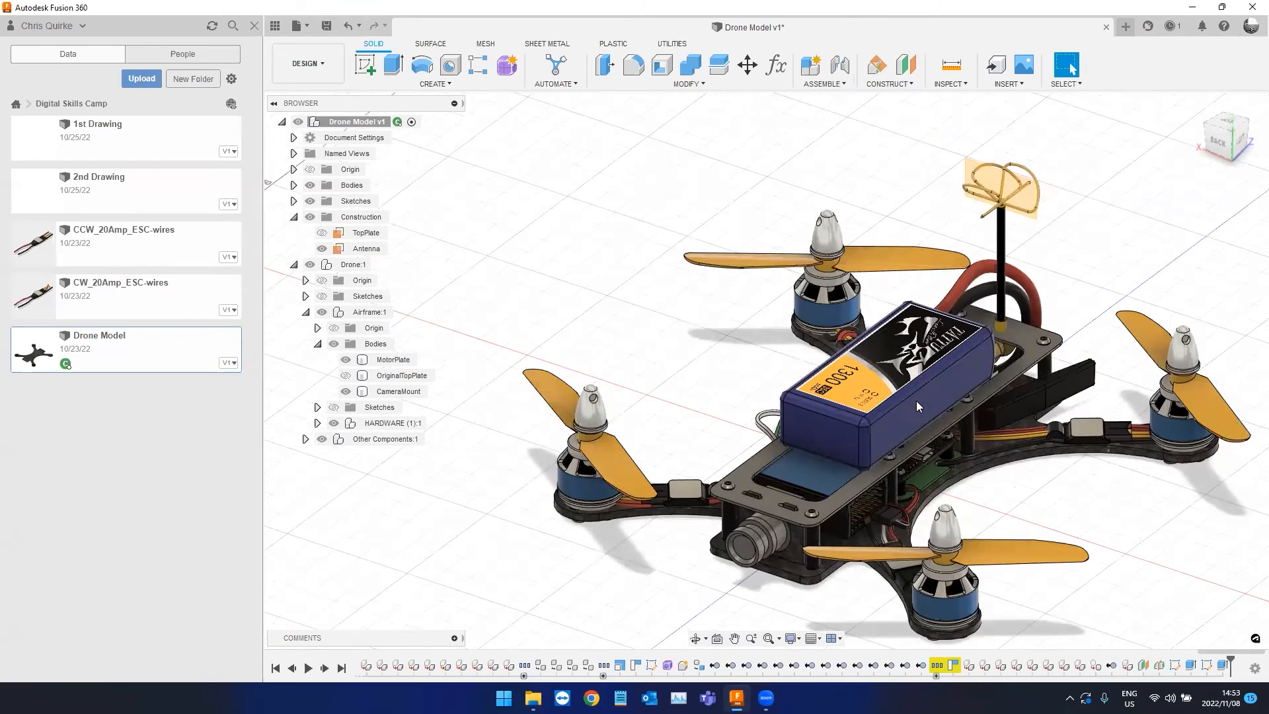
# Move the battery off the top plate and pull the propeller behind it up off its motor.
pyautogui.rightClick(916, 400)
pyautogui.moveTo(859, 379); pyautogui.dragTo(666, 256)
pyautogui.moveTo(760, 259); pyautogui.dragTo(753, 131)
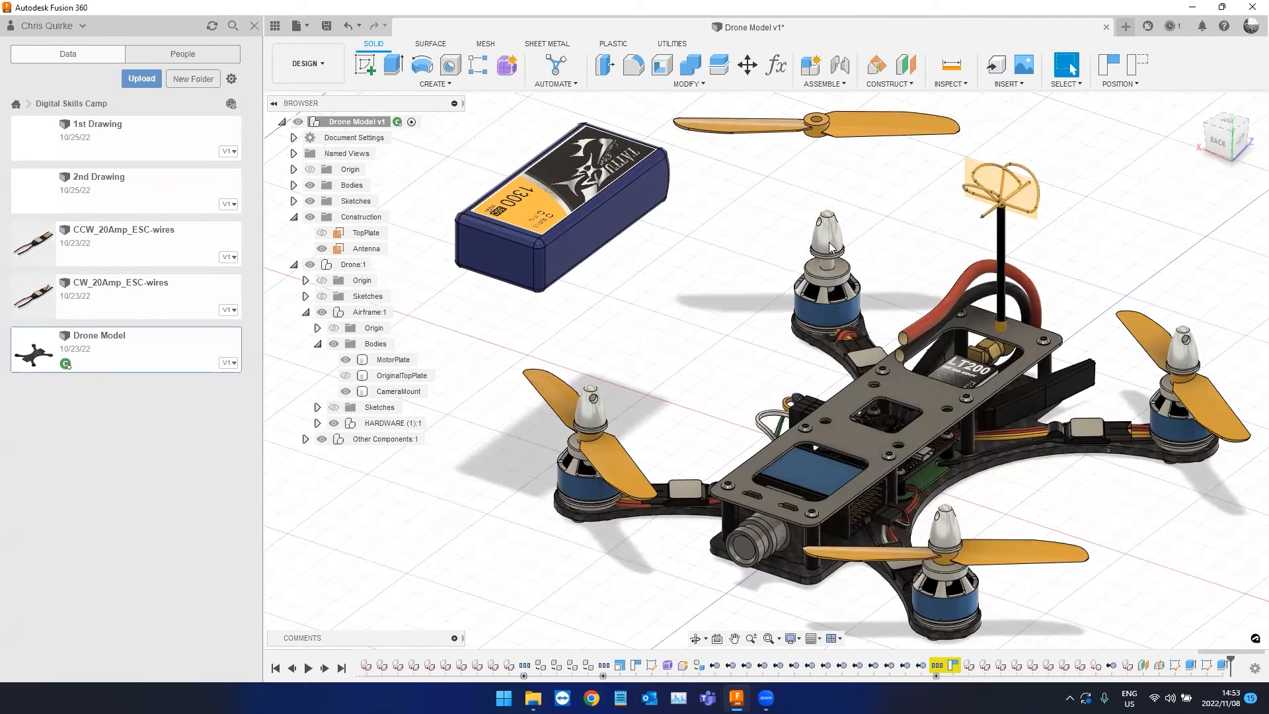
# Pull the motor and its spinner off the motor plate, and revert all moved parts to their original positions.
pyautogui.moveTo(815, 252); pyautogui.dragTo(687, 265)
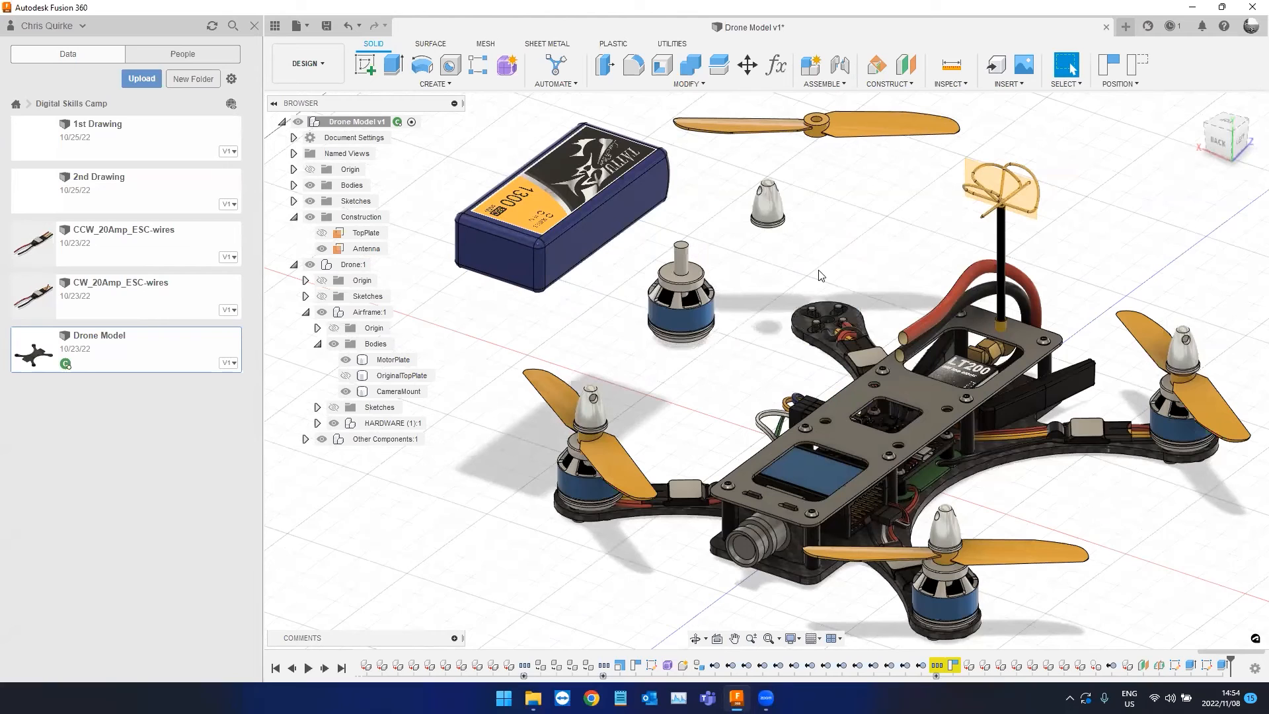
pyautogui.moveTo(859, 422); pyautogui.dragTo(839, 364, button='middle')
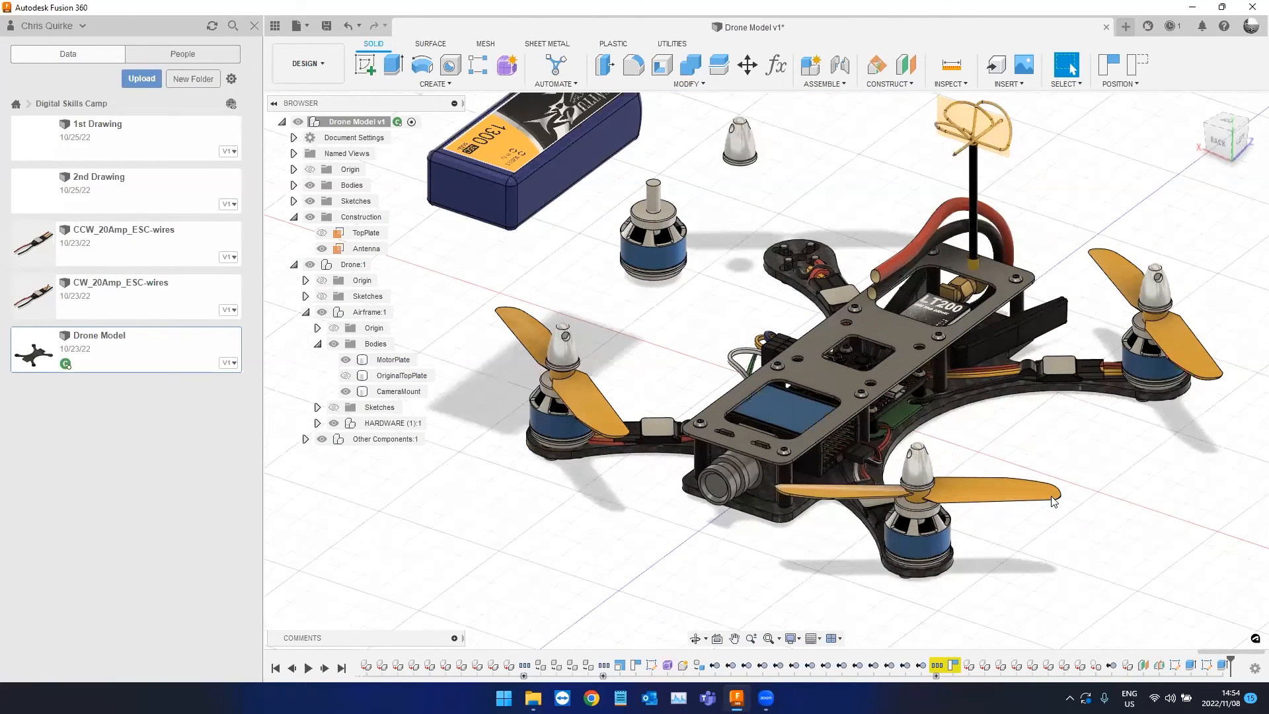
pyautogui.keyDown('shift'); pyautogui.moveTo(790, 551); pyautogui.dragTo(885, 559, button='middle'); pyautogui.keyUp('shift')
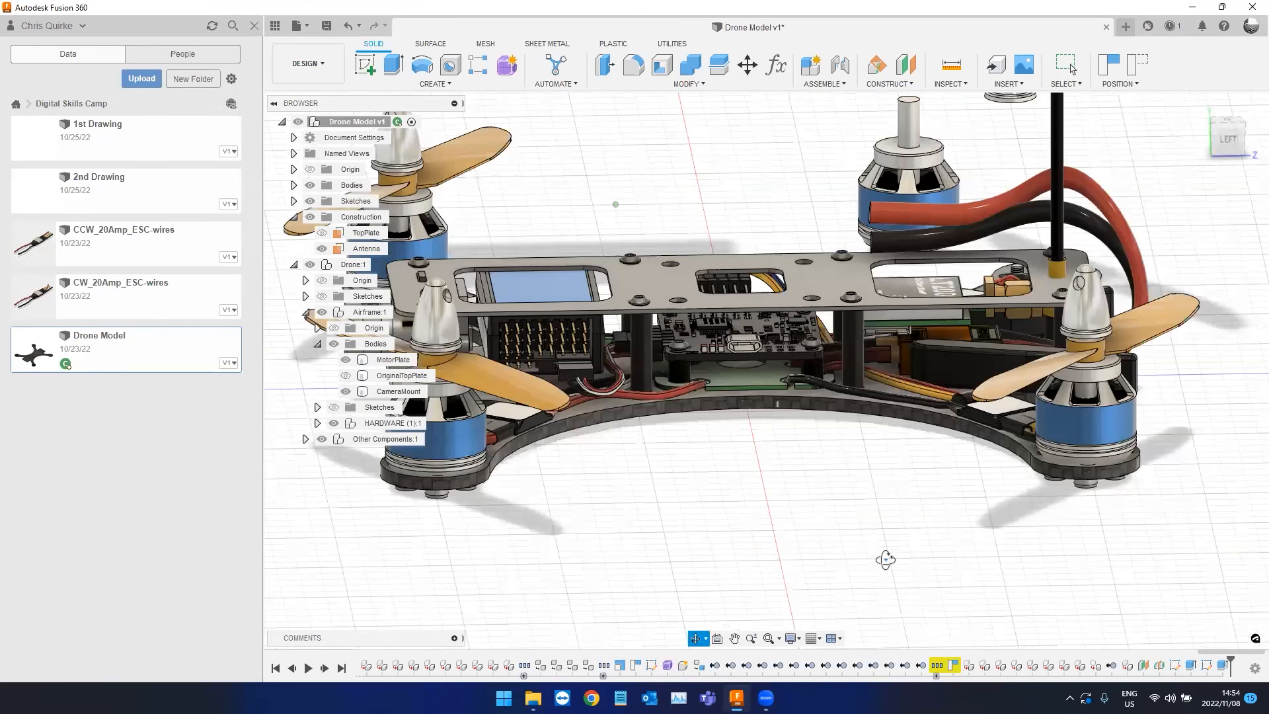
pyautogui.keyDown('shift'); pyautogui.moveTo(767, 527); pyautogui.dragTo(680, 572, button='middle'); pyautogui.keyUp('shift')
pyautogui.keyDown('shift'); pyautogui.moveTo(788, 557); pyautogui.dragTo(854, 526, button='middle'); pyautogui.keyUp('shift')
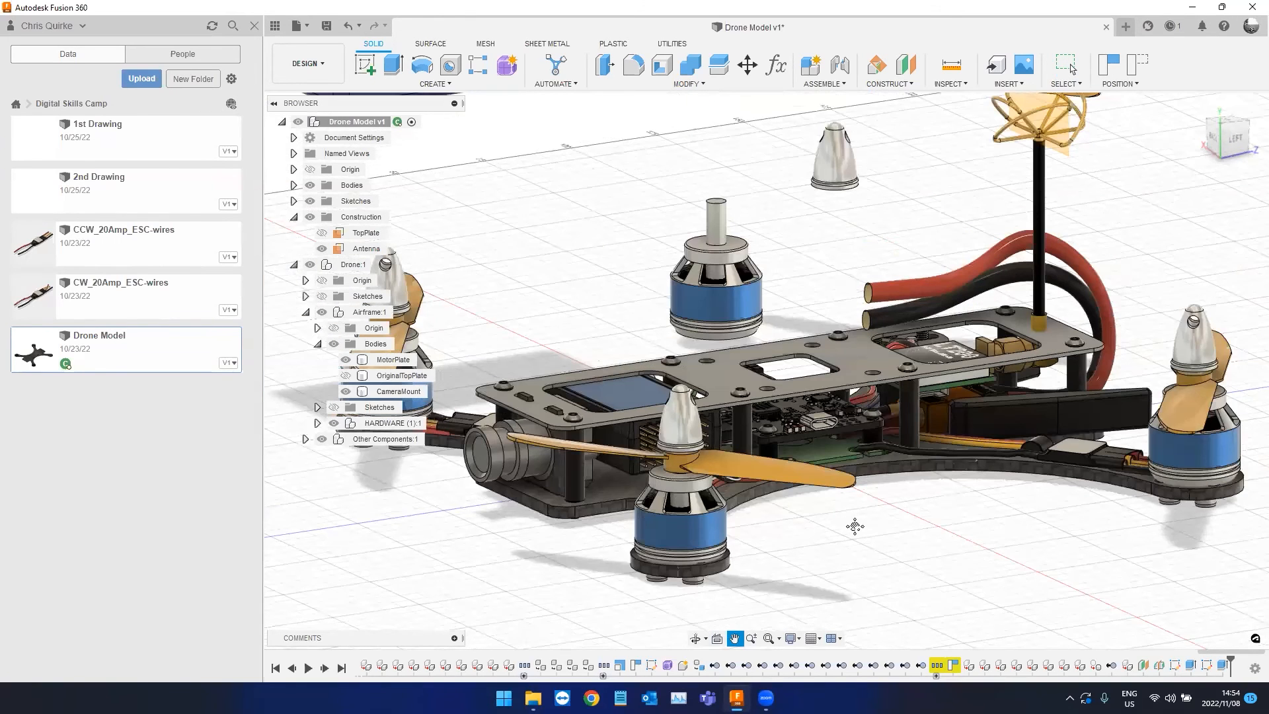
pyautogui.keyDown('shift'); pyautogui.moveTo(632, 256); pyautogui.dragTo(1258, 204, button='middle'); pyautogui.keyUp('shift')
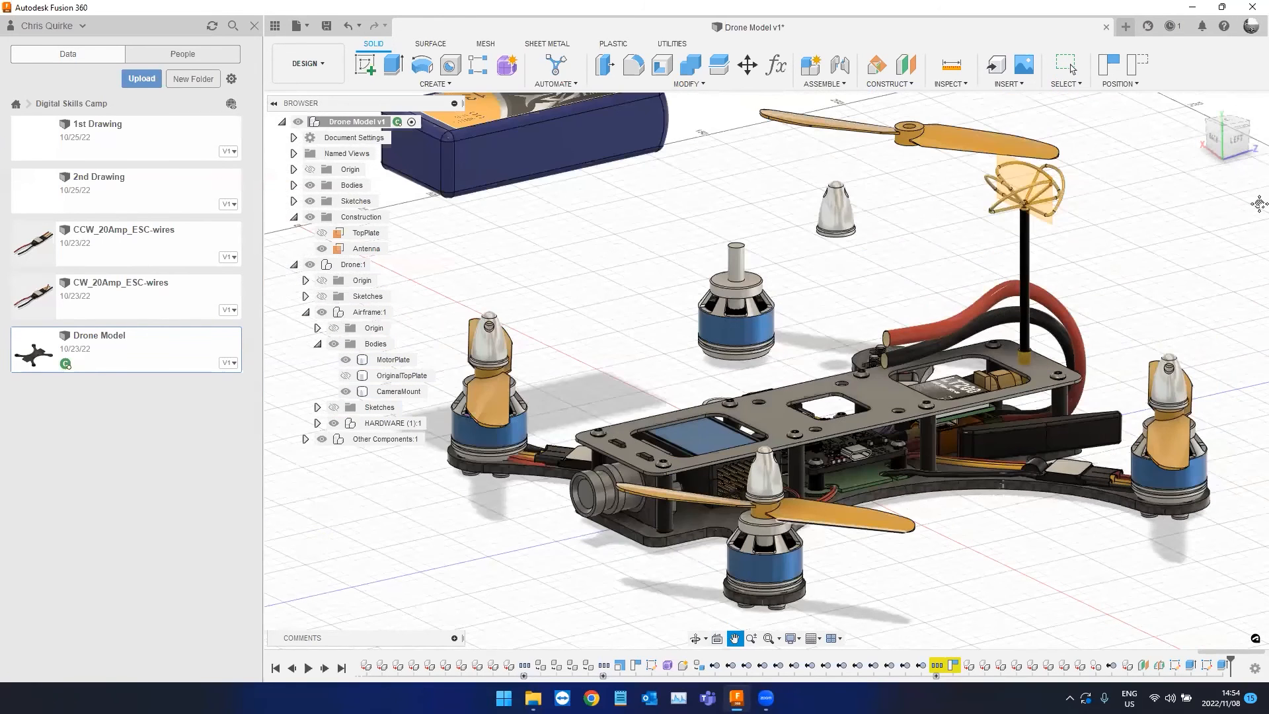
pyautogui.click(1135, 68)
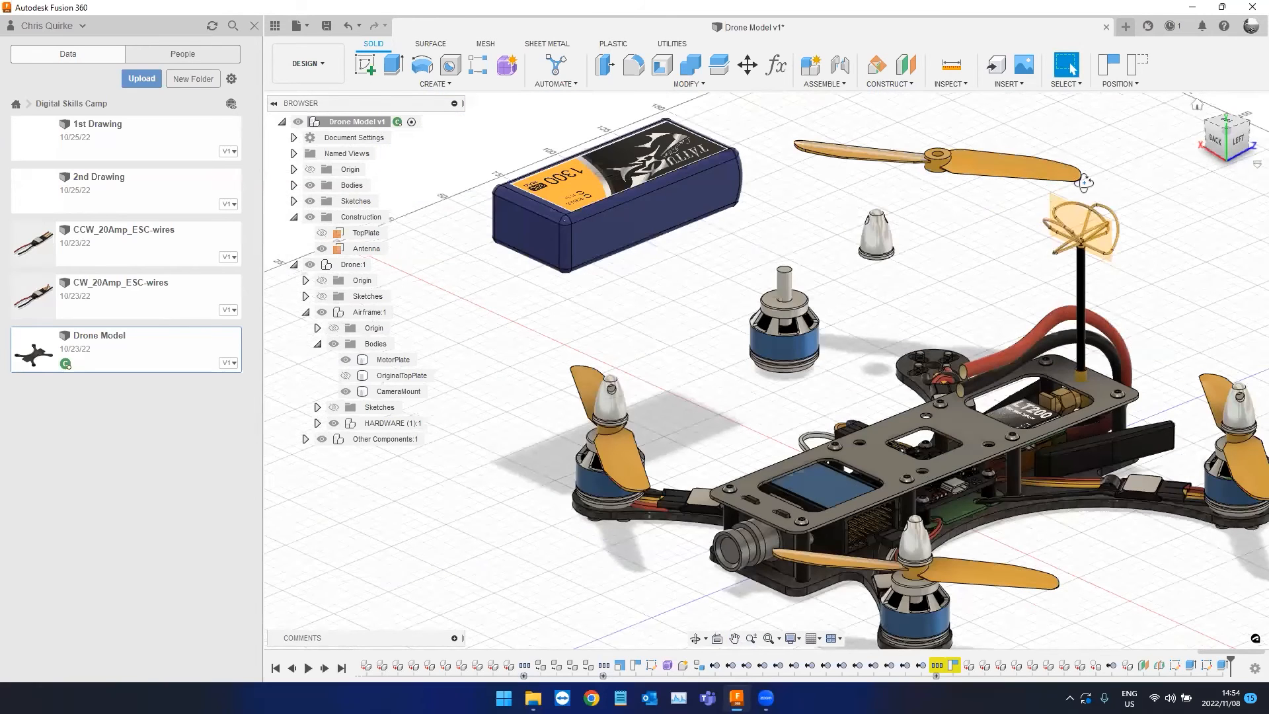
# Examine the assembled drone and its antenna from several angles, and inspect a propeller's twisted blade profile edge-on up close.
pyautogui.keyDown('shift'); pyautogui.moveTo(976, 583); pyautogui.dragTo(643, 569, button='middle'); pyautogui.keyUp('shift')
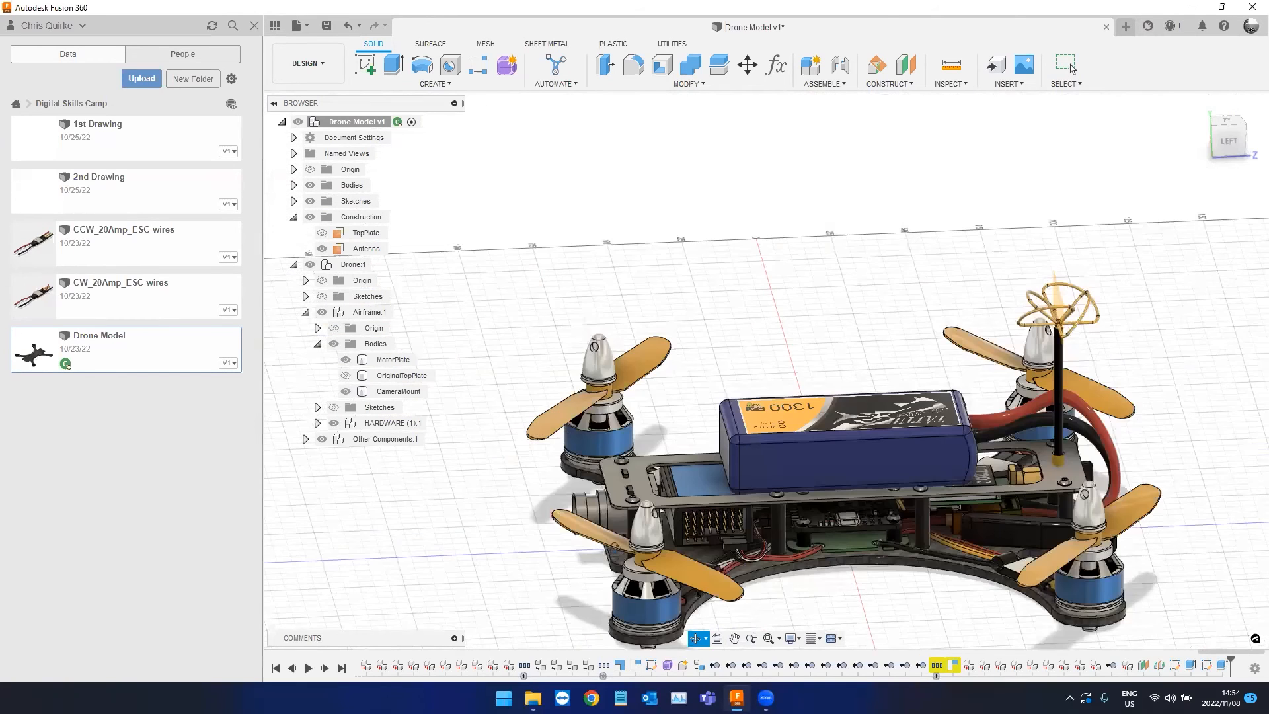
pyautogui.keyDown('shift'); pyautogui.moveTo(615, 546); pyautogui.dragTo(620, 404, button='middle'); pyautogui.keyUp('shift')
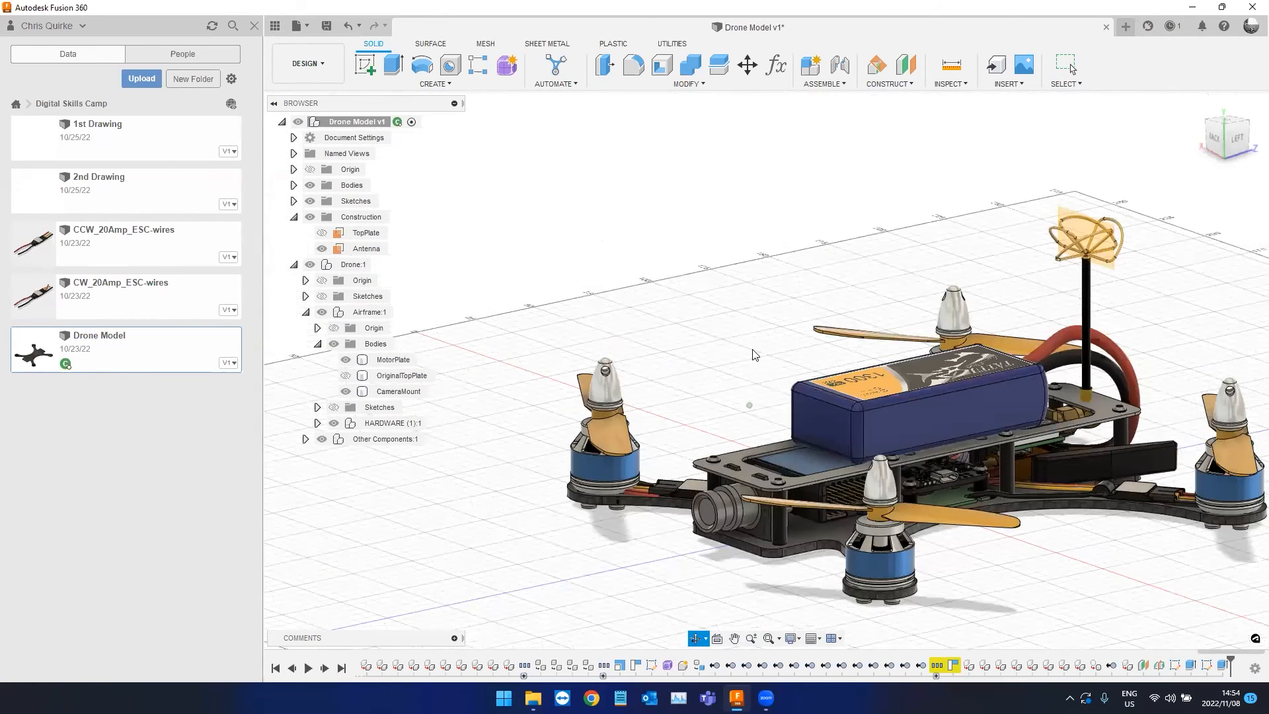
pyautogui.keyDown('shift'); pyautogui.moveTo(748, 405); pyautogui.dragTo(813, 450, button='middle'); pyautogui.keyUp('shift')
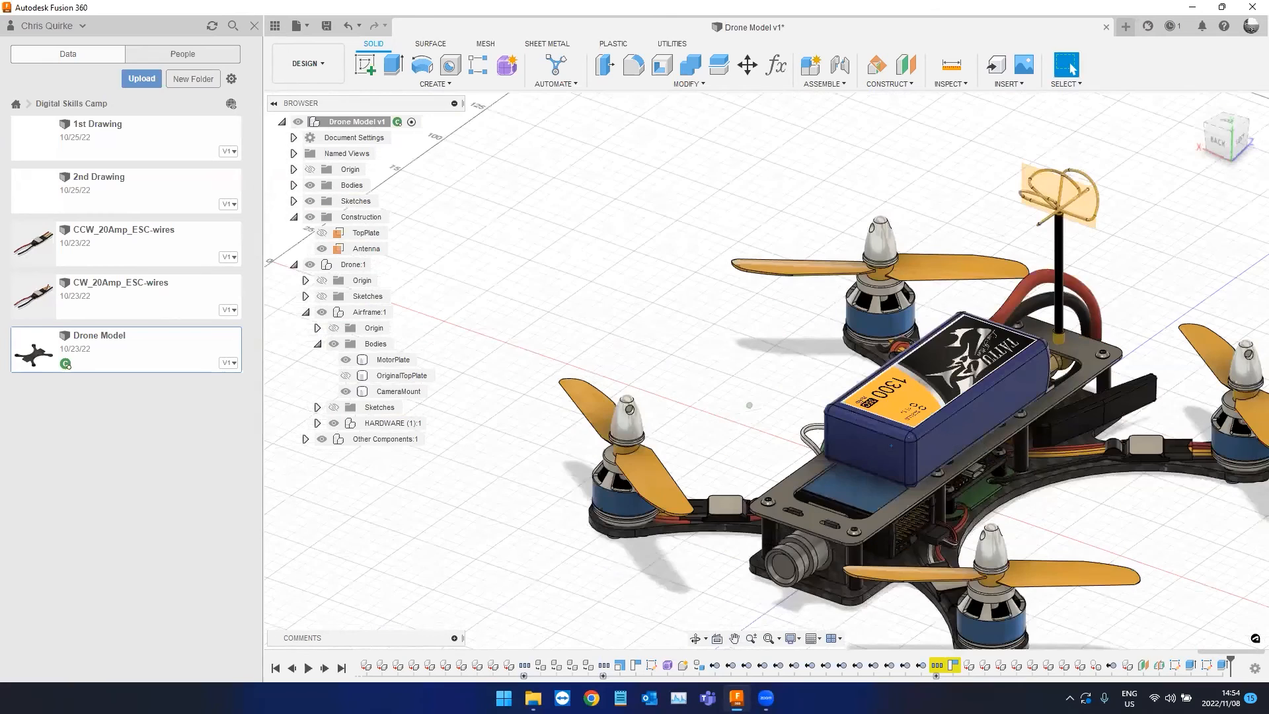
pyautogui.keyDown('shift'); pyautogui.moveTo(749, 405); pyautogui.dragTo(661, 403, button='middle'); pyautogui.keyUp('shift')
pyautogui.keyDown('shift'); pyautogui.moveTo(995, 462); pyautogui.dragTo(925, 463, button='middle'); pyautogui.keyUp('shift')
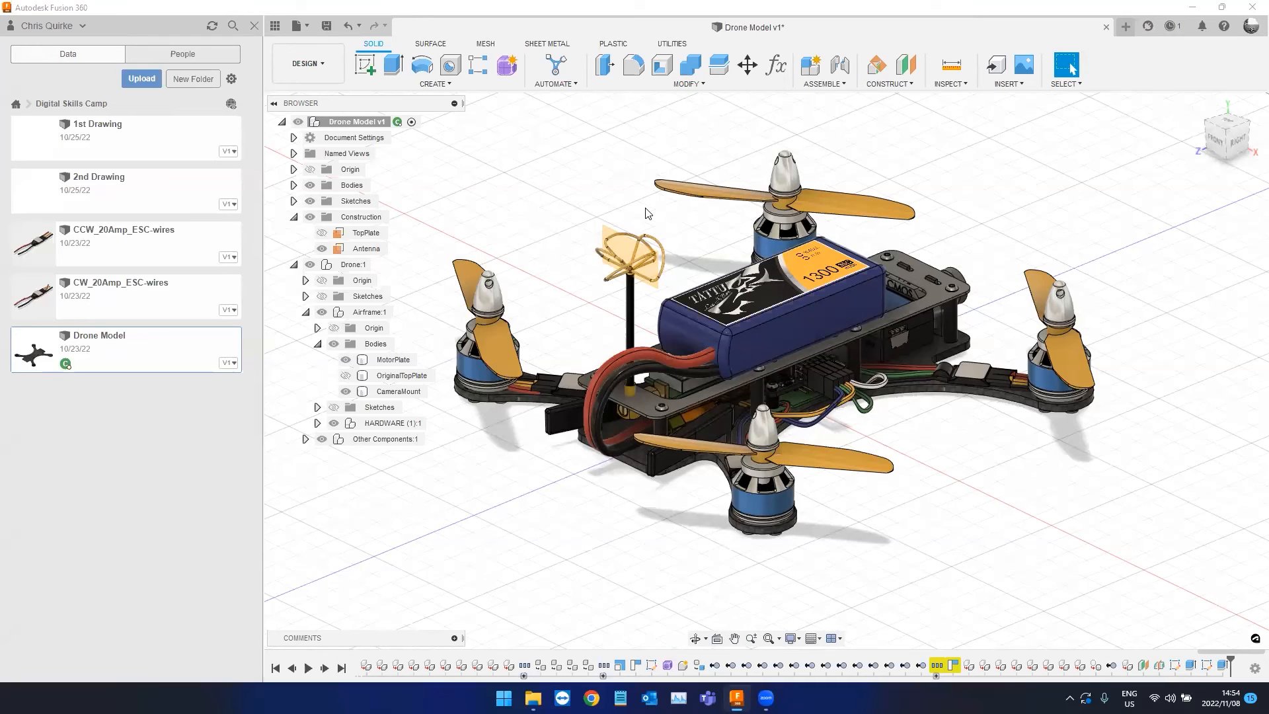
pyautogui.moveTo(621, 248); pyautogui.dragTo(633, 262, button='middle')
pyautogui.click(625, 252)
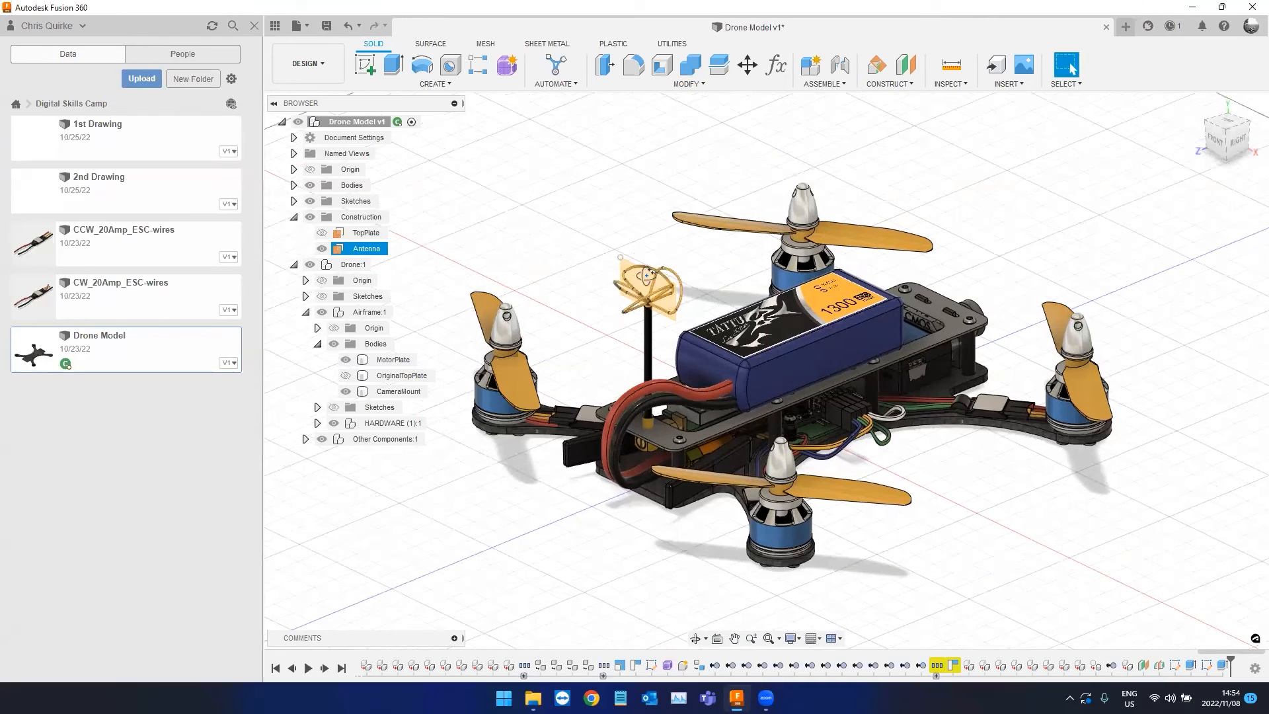
pyautogui.keyDown('shift'); pyautogui.moveTo(536, 316); pyautogui.dragTo(615, 417, button='middle'); pyautogui.keyUp('shift')
pyautogui.scroll(4, 699, 379)
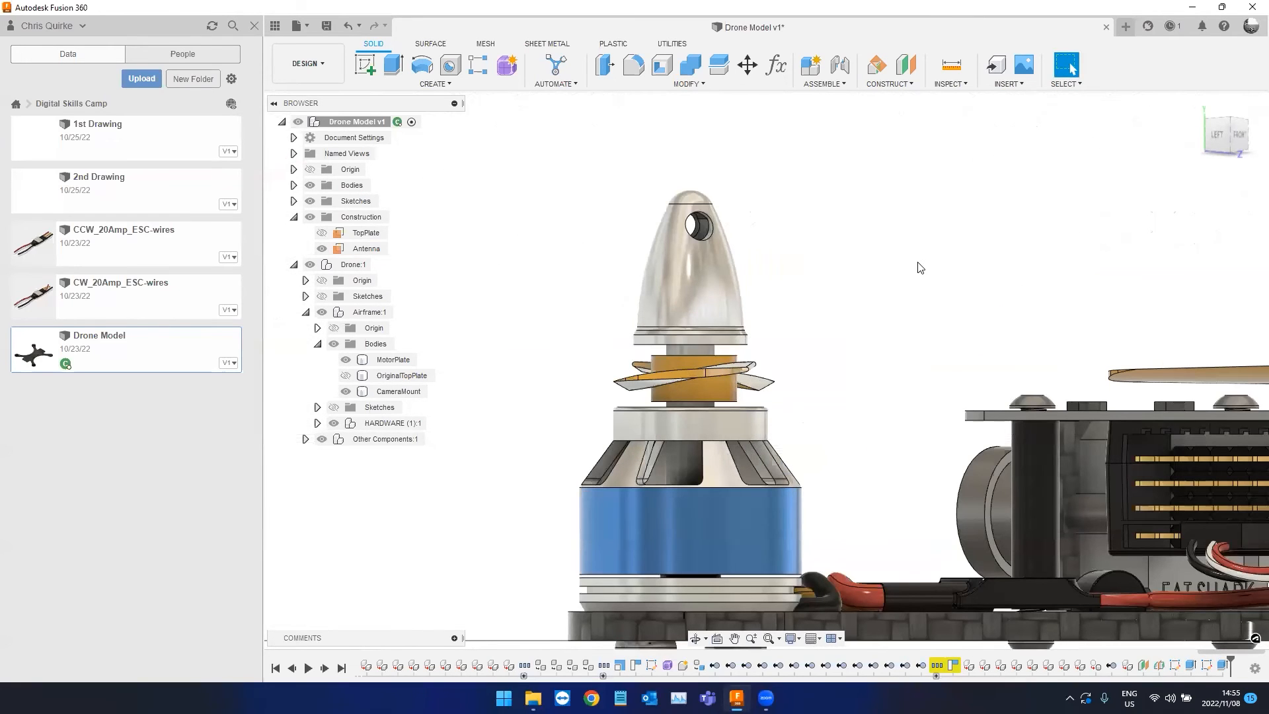
# Create a new design and sketch a flat two-point rectangle about 50 mm by 5 mm on the front plane near the origin.
pyautogui.click(1125, 26)
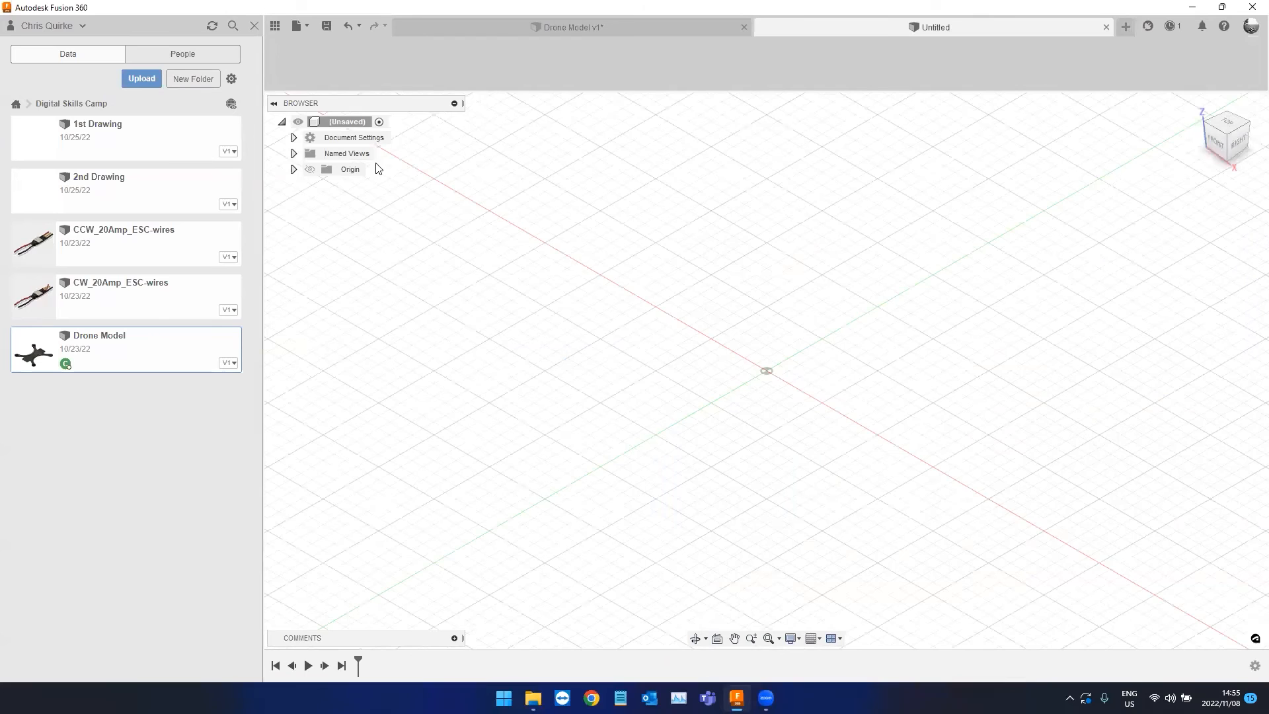
pyautogui.click(392, 63)
pyautogui.click(749, 387)
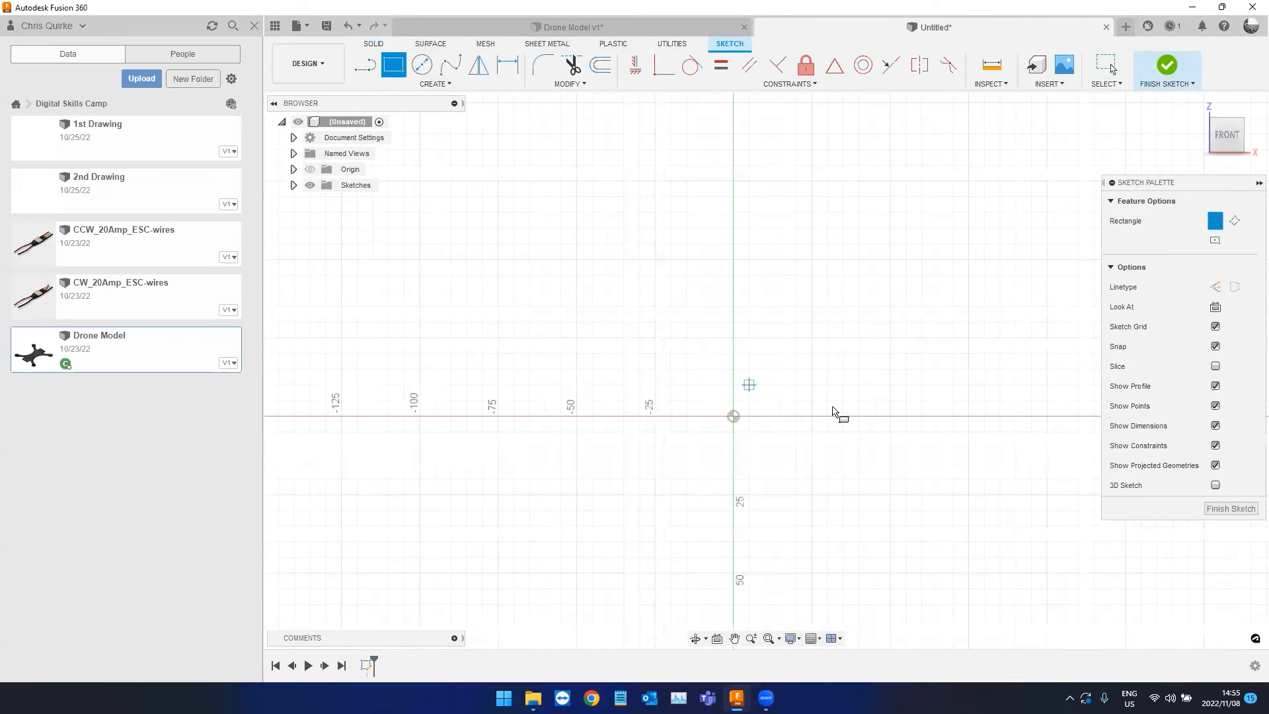
pyautogui.click(906, 401)
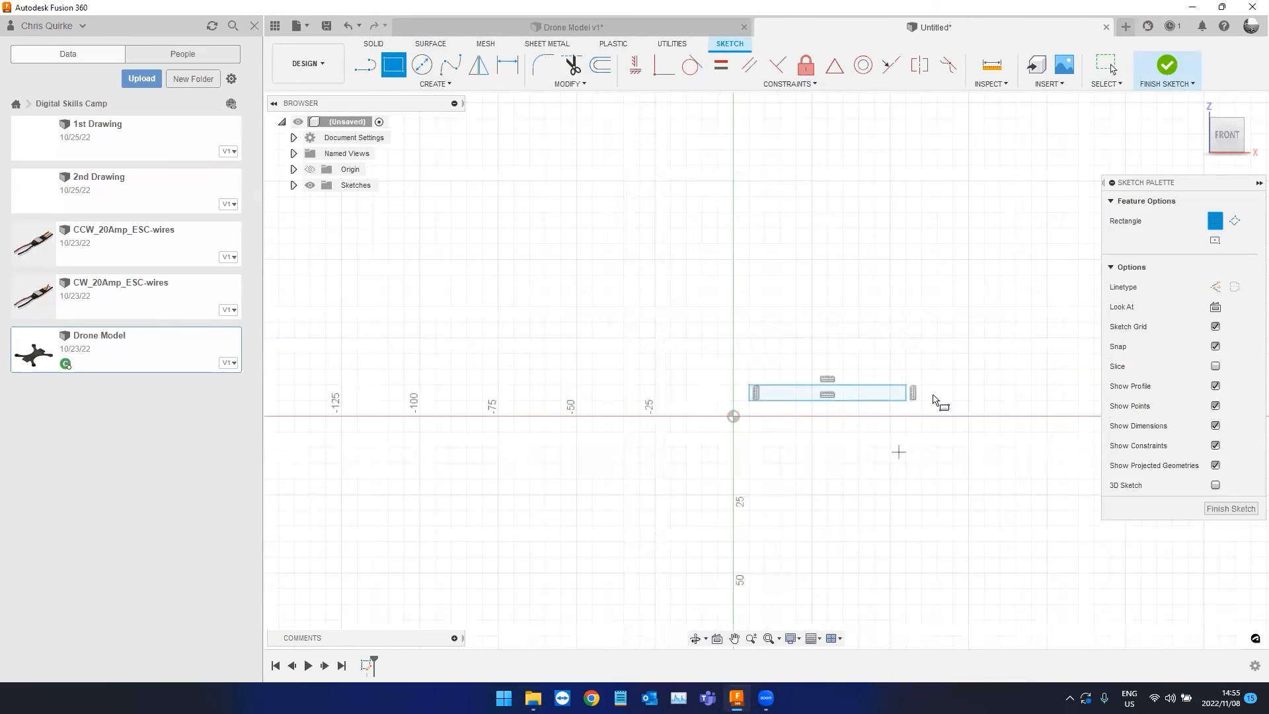
pyautogui.keyDown('shift'); pyautogui.moveTo(901, 502); pyautogui.dragTo(853, 522, button='middle'); pyautogui.keyUp('shift')
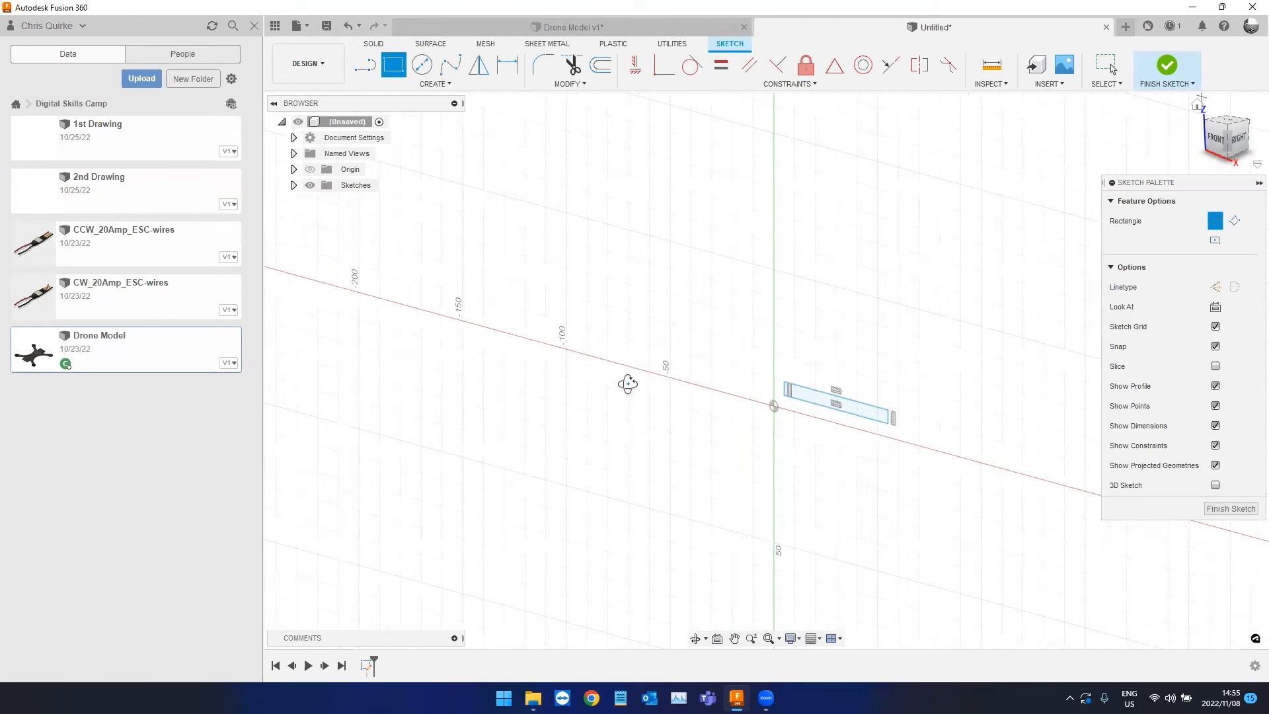
pyautogui.press('Escape')
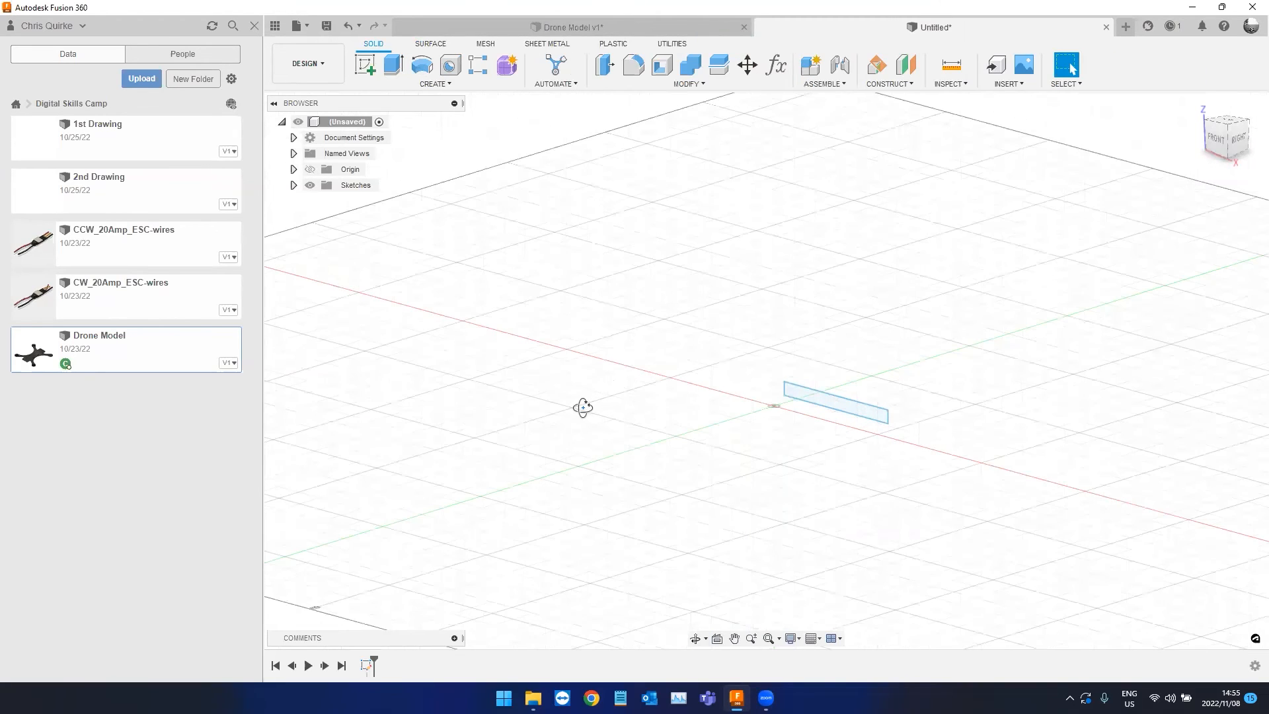
pyautogui.keyDown('shift'); pyautogui.moveTo(626, 410); pyautogui.dragTo(674, 399, button='middle'); pyautogui.keyUp('shift')
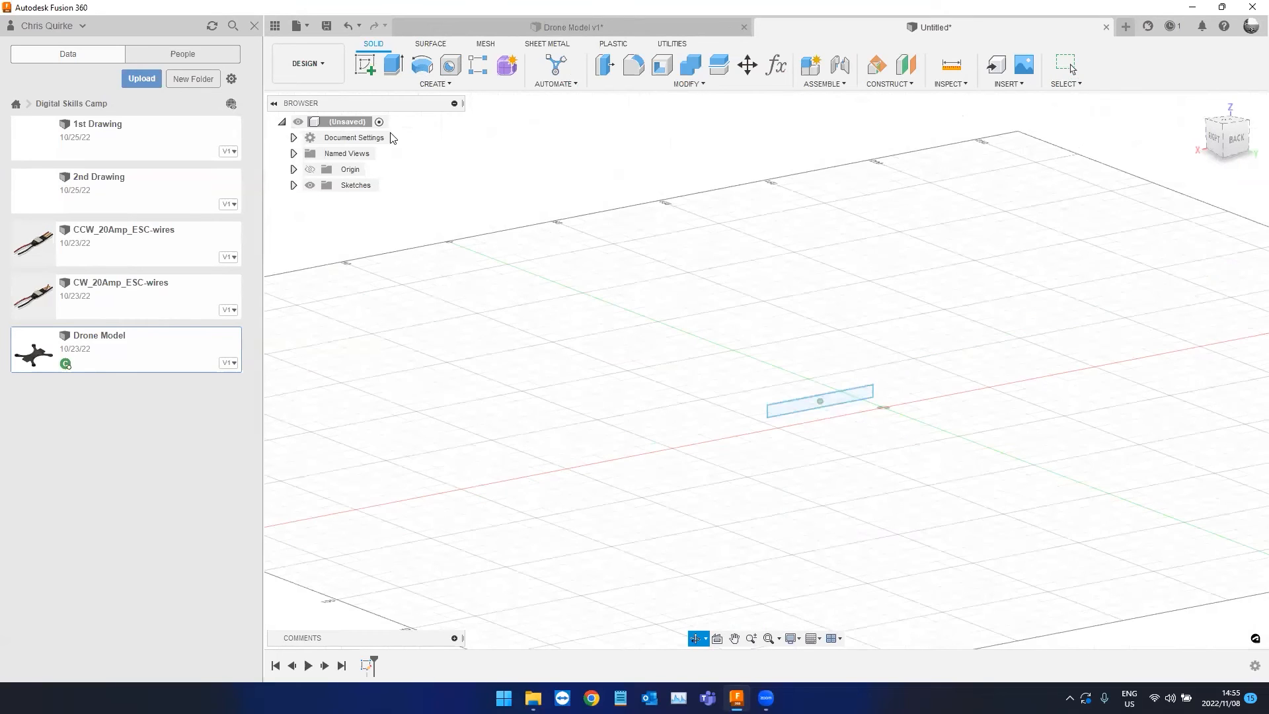
pyautogui.click(1071, 68)
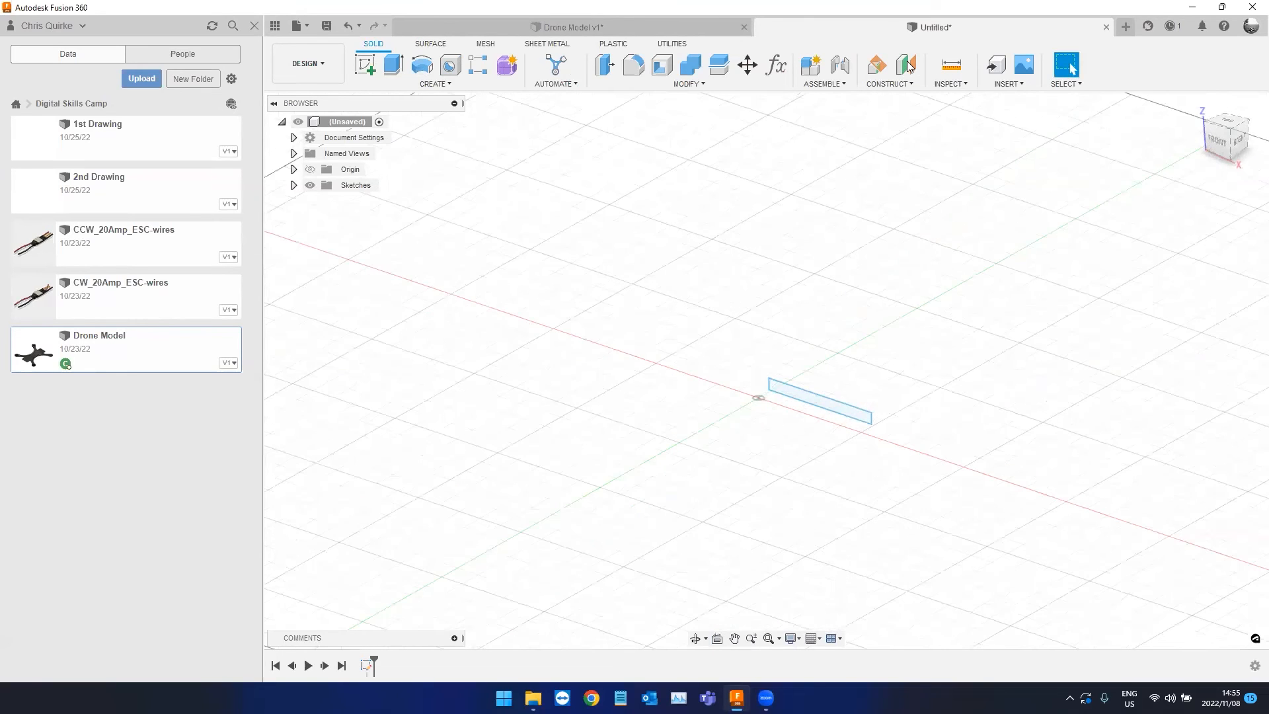
# Create an offset construction plane parallel to the rectangle, at a distance behind it.
pyautogui.click(907, 64)
pyautogui.moveTo(796, 362); pyautogui.dragTo(981, 263)
pyautogui.click(1093, 242)
pyautogui.keyDown('shift'); pyautogui.middleClick(903, 383); pyautogui.keyUp('shift')
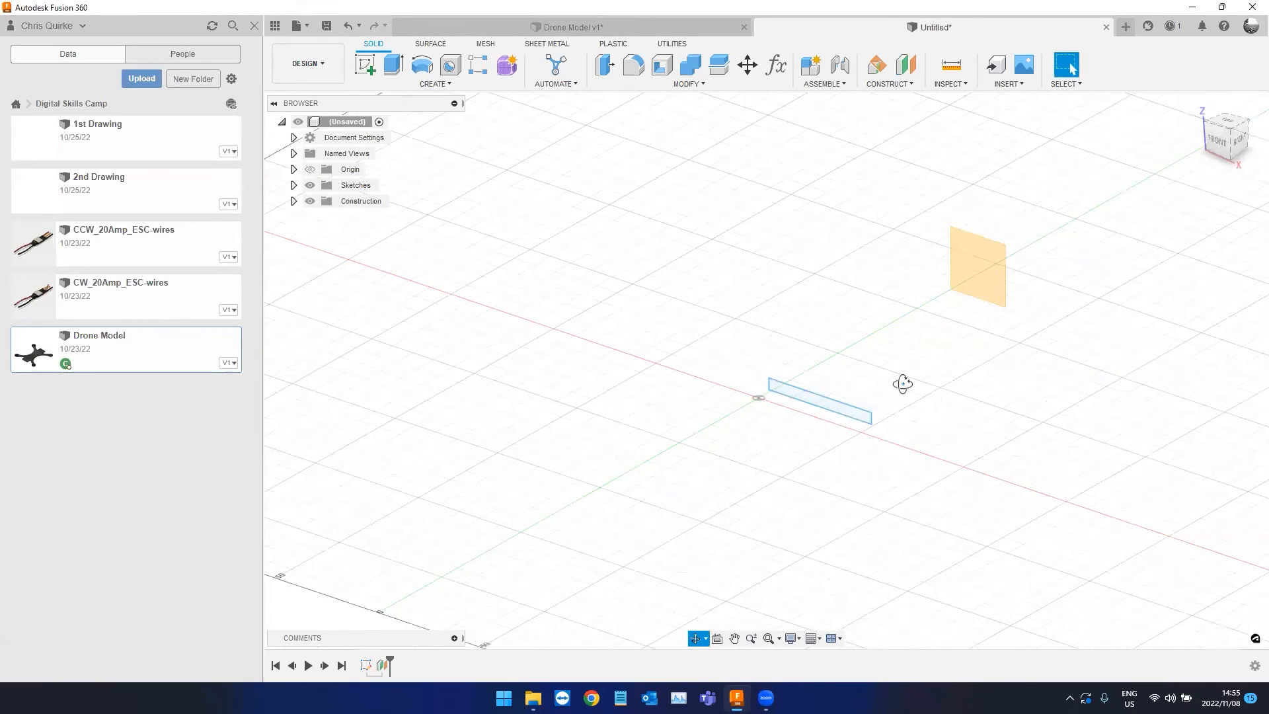
pyautogui.keyDown('shift'); pyautogui.moveTo(870, 389); pyautogui.dragTo(897, 359, button='middle'); pyautogui.keyUp('shift')
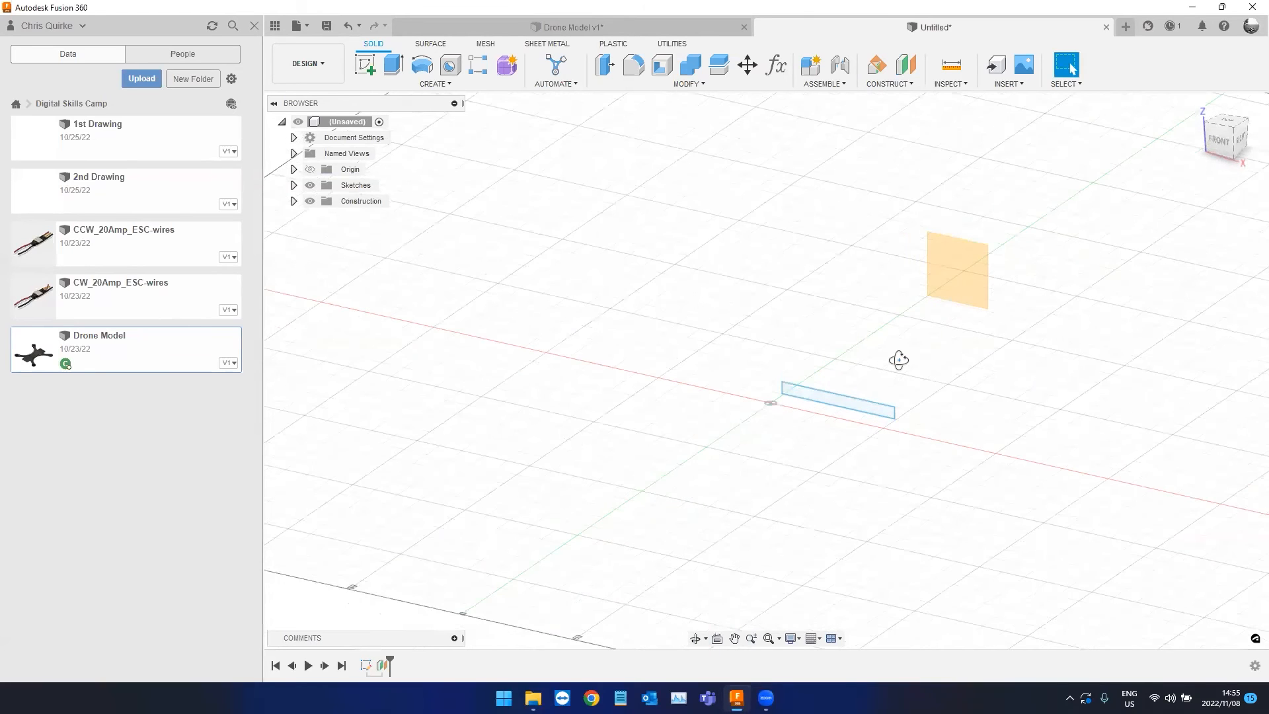
# Sketch a tilted 3-Point Rectangle about 66 mm long on the offset plane, rising away from the origin.
pyautogui.click(365, 66)
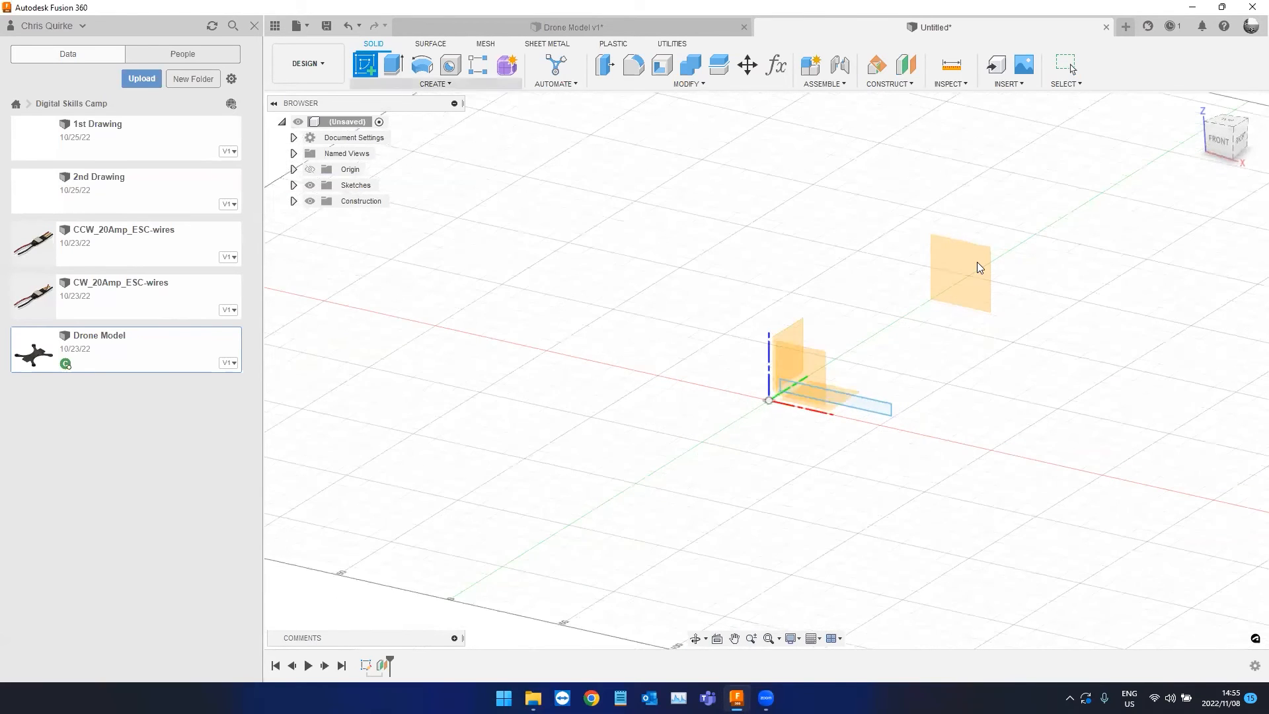
pyautogui.click(972, 264)
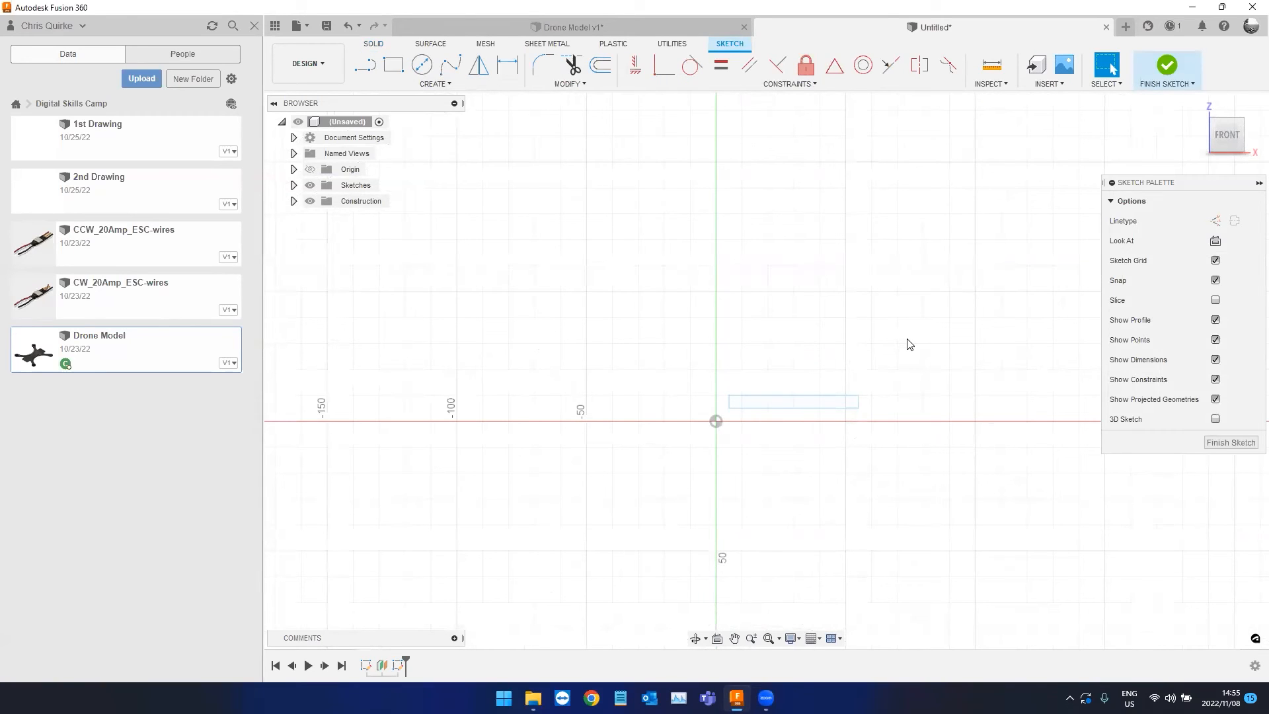
pyautogui.click(401, 87)
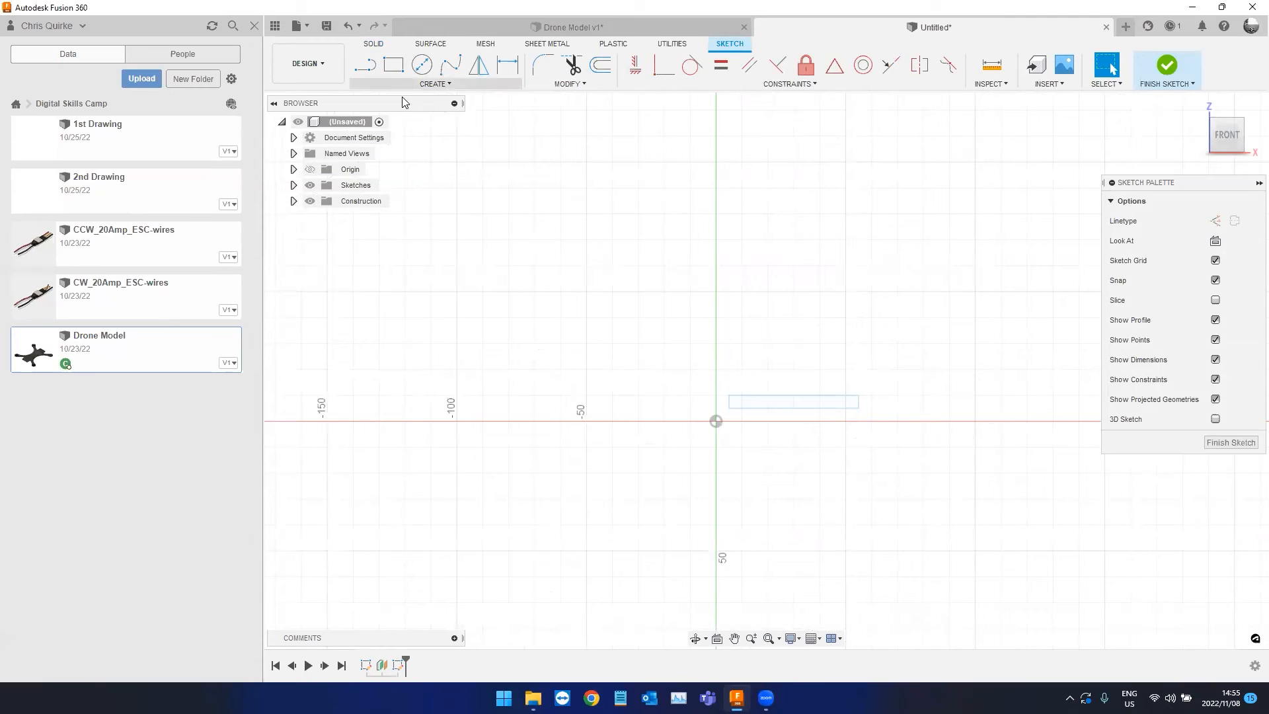
pyautogui.click(508, 129)
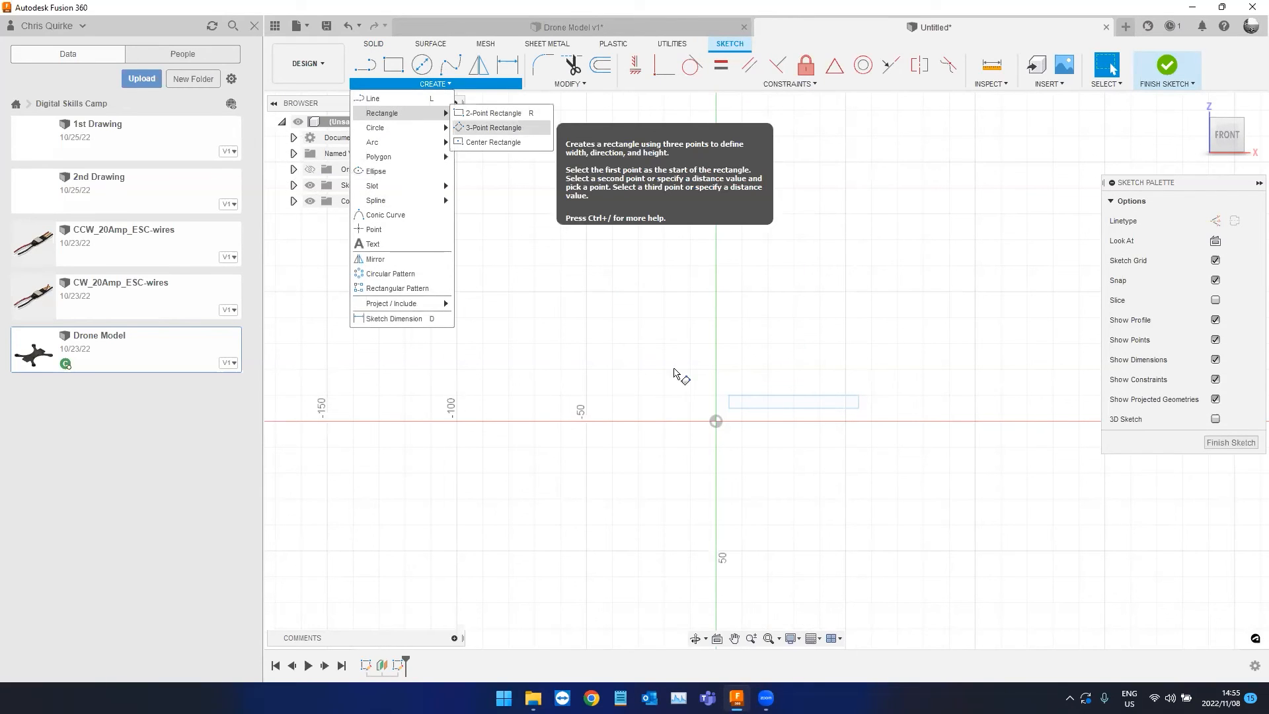
pyautogui.click(741, 386)
pyautogui.scroll(2, 758, 408)
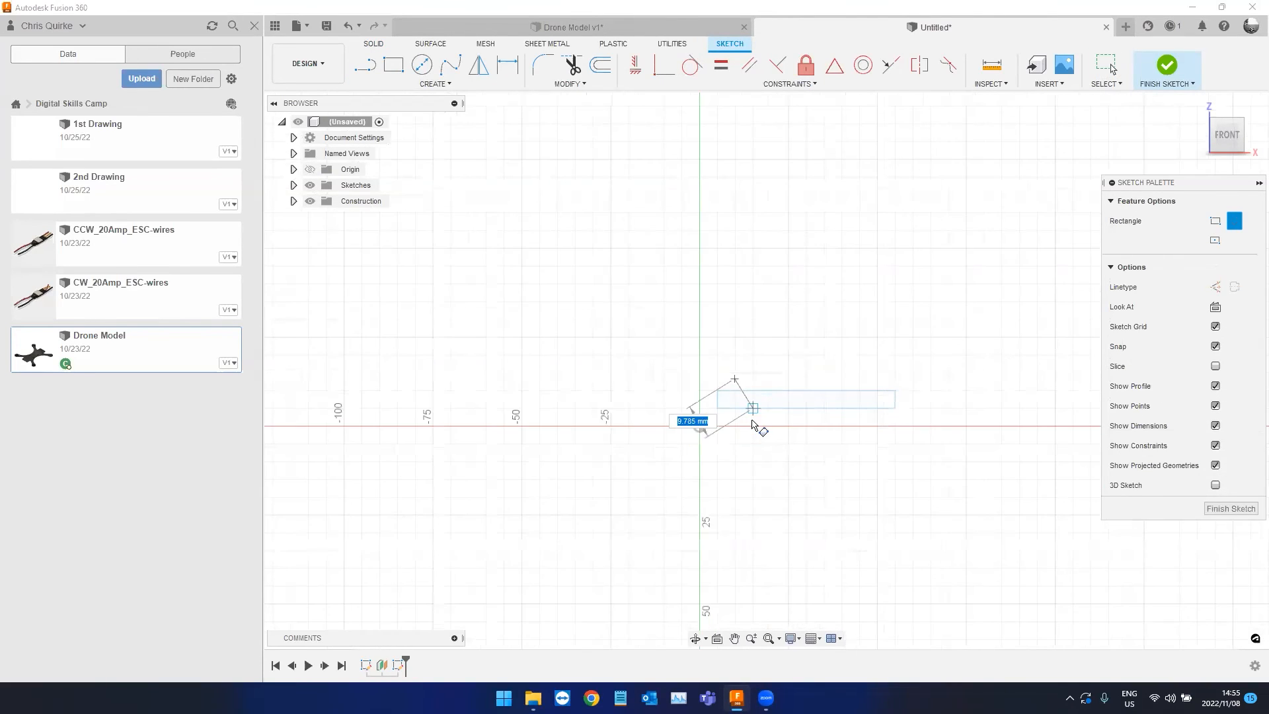
pyautogui.scroll(1, 753, 423)
pyautogui.click(751, 414)
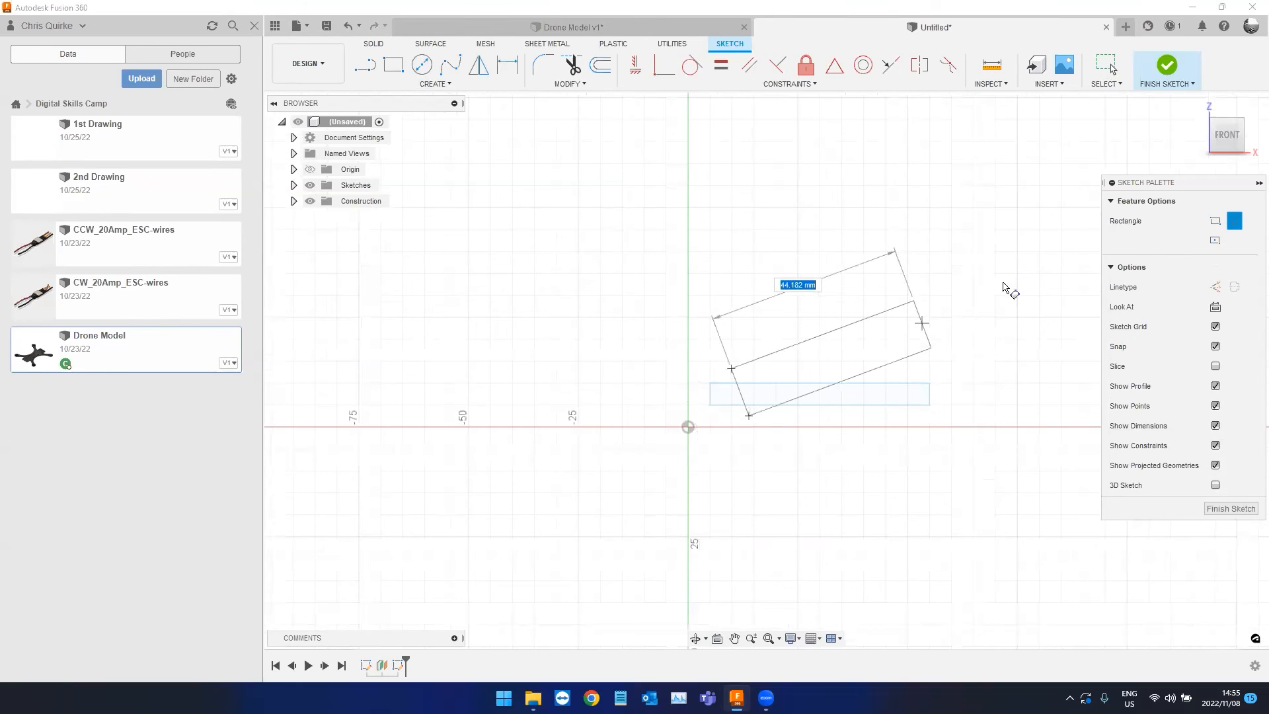
pyautogui.click(1012, 292)
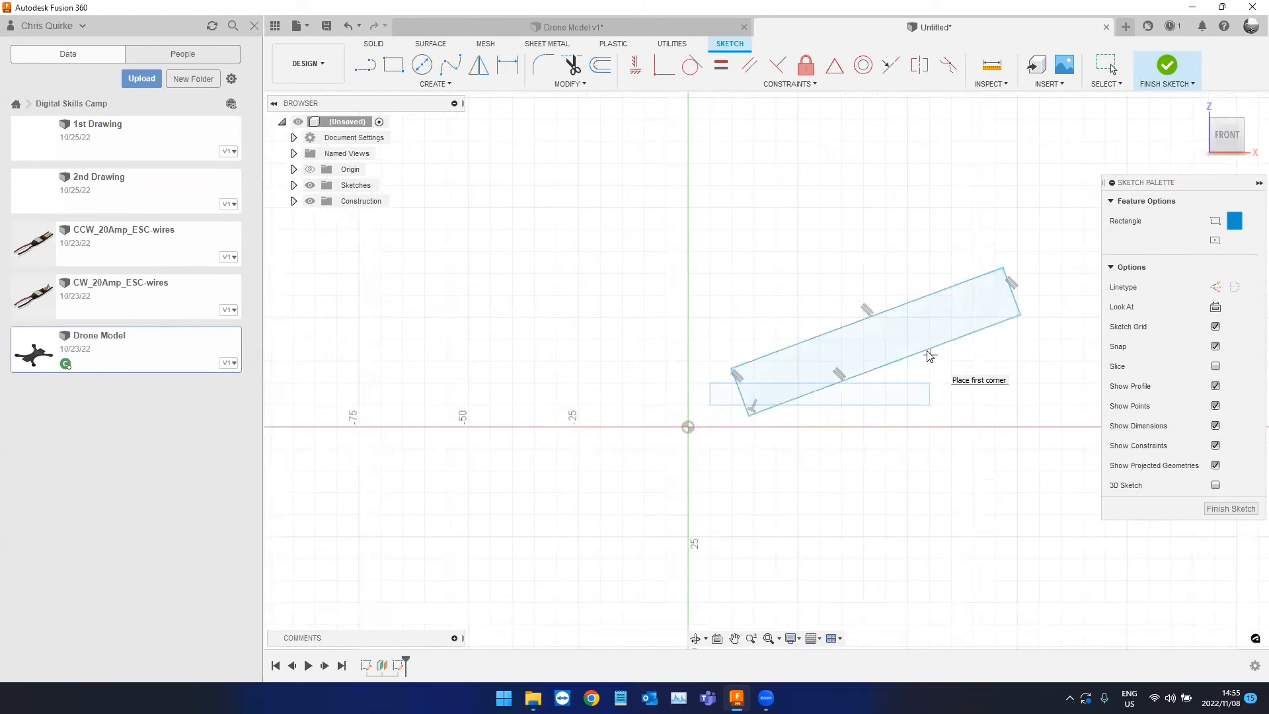
pyautogui.press('Escape')
# Narrow the tilted rectangle by moving its long lower edge, shift its corner onto the origin and finish the sketch.
pyautogui.click(912, 330)
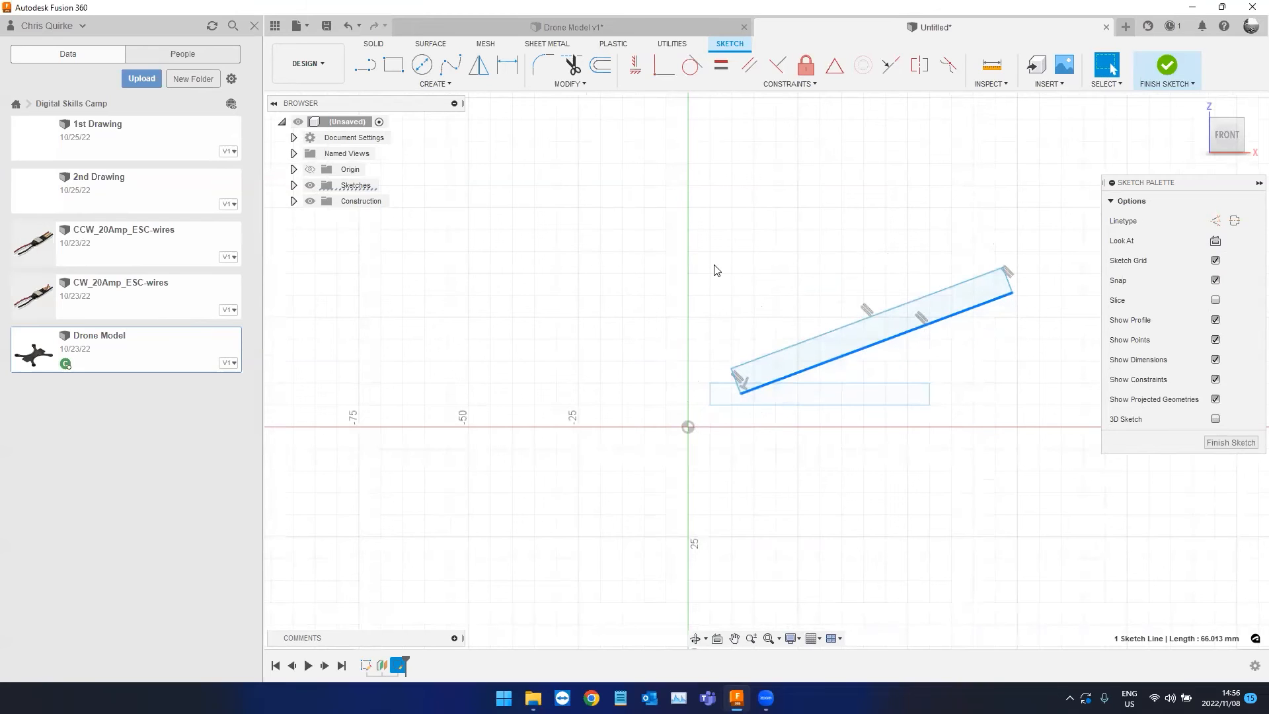
pyautogui.moveTo(974, 432); pyautogui.dragTo(736, 248)
pyautogui.moveTo(674, 213)
pyautogui.mouseDown()
pyautogui.moveTo(1046, 411)
pyautogui.moveTo(923, 298)
pyautogui.moveTo(873, 357)
pyautogui.mouseUp()
pyautogui.click(819, 211)
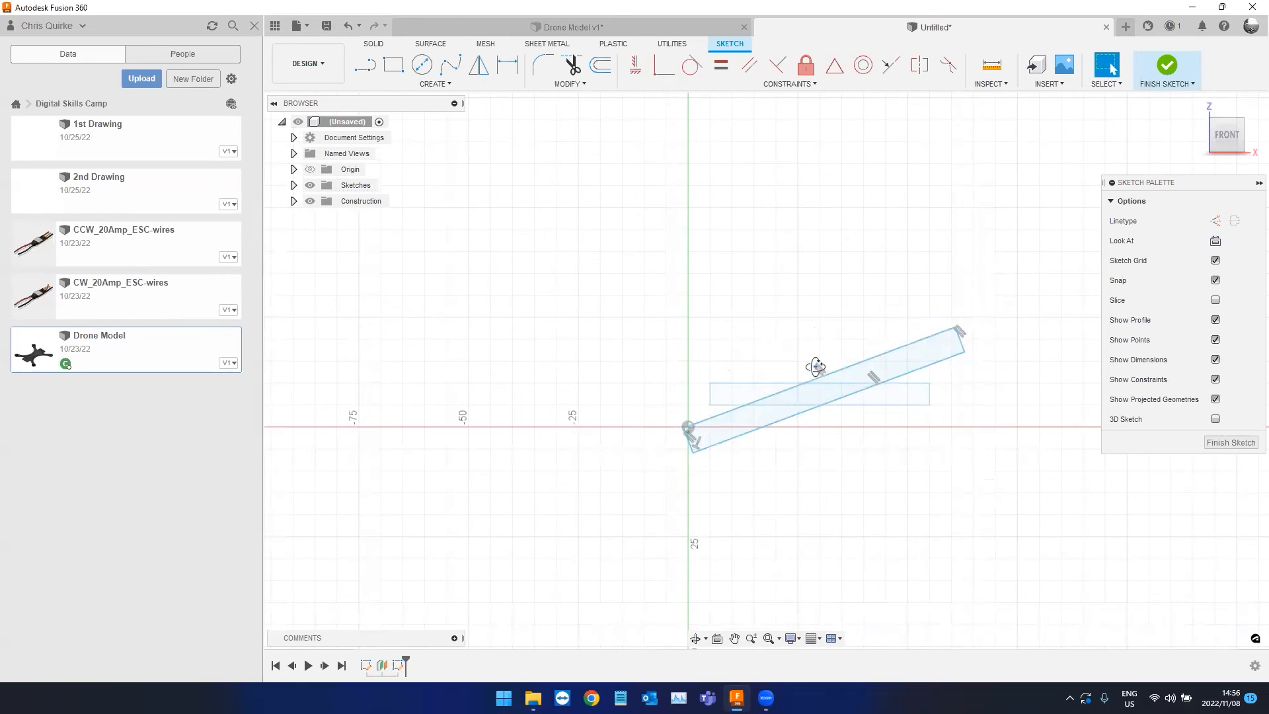
pyautogui.scroll(-1, 807, 367)
pyautogui.moveTo(808, 378)
pyautogui.keyDown('shift'); pyautogui.mouseDown(button='middle')
pyautogui.moveTo(805, 393)
pyautogui.moveTo(742, 409)
pyautogui.mouseUp(button='middle'); pyautogui.keyUp('shift')
pyautogui.click(1167, 65)
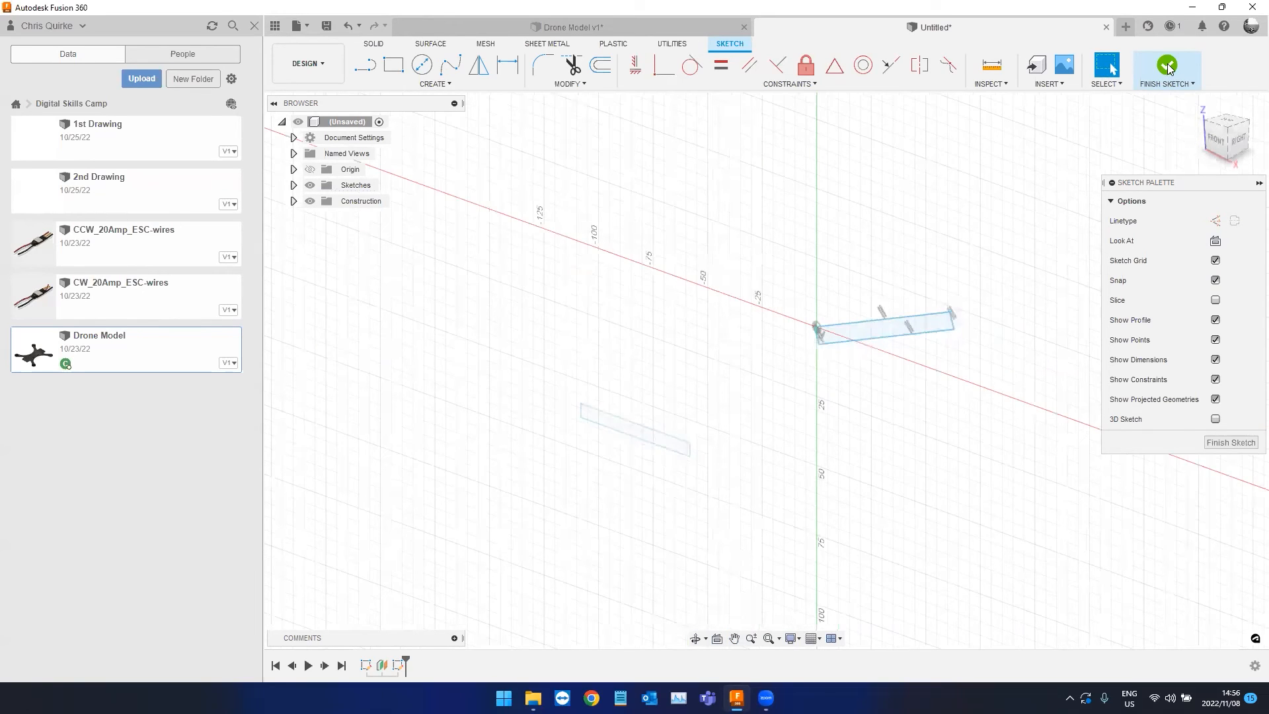
# Loft a new solid body between the flat rectangle profile and the tilted rectangle profile on the offset plane.
pyautogui.moveTo(841, 507)
pyautogui.keyDown('shift'); pyautogui.mouseDown(button='middle')
pyautogui.moveTo(824, 489)
pyautogui.moveTo(658, 480)
pyautogui.moveTo(796, 498)
pyautogui.moveTo(724, 498)
pyautogui.moveTo(663, 487)
pyautogui.moveTo(799, 495)
pyautogui.mouseUp(button='middle'); pyautogui.keyUp('shift')
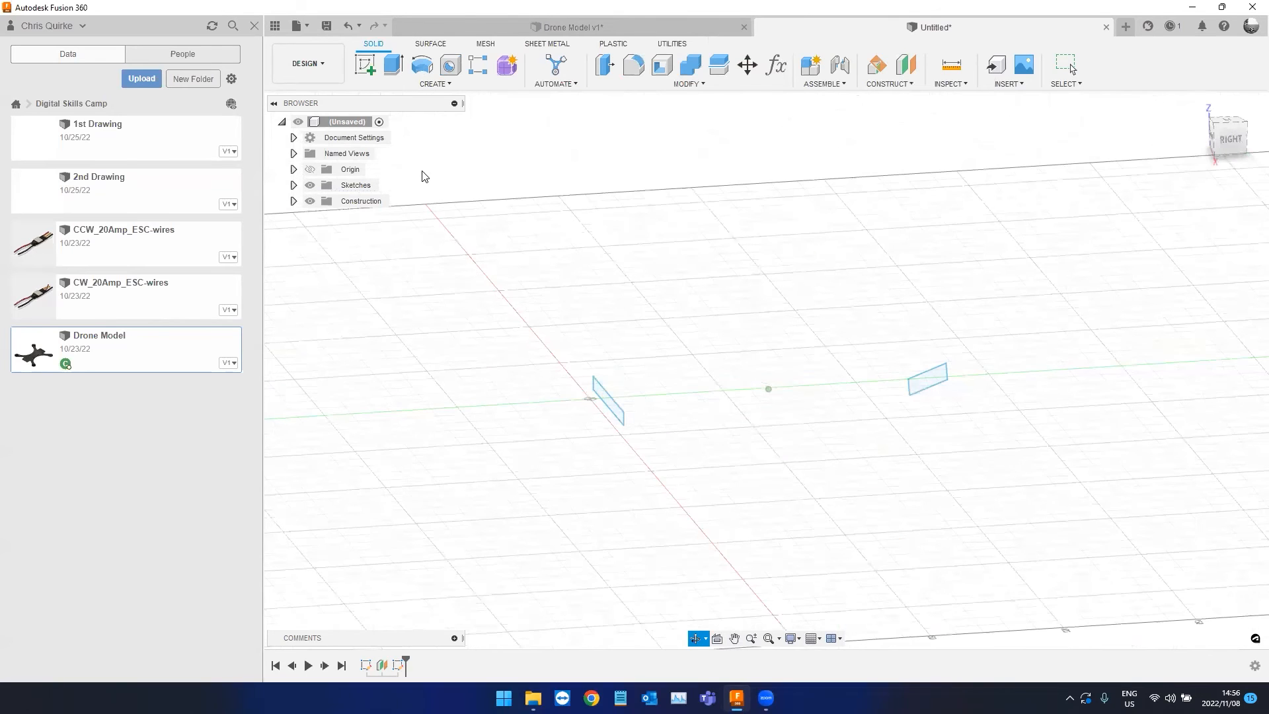
pyautogui.click(434, 84)
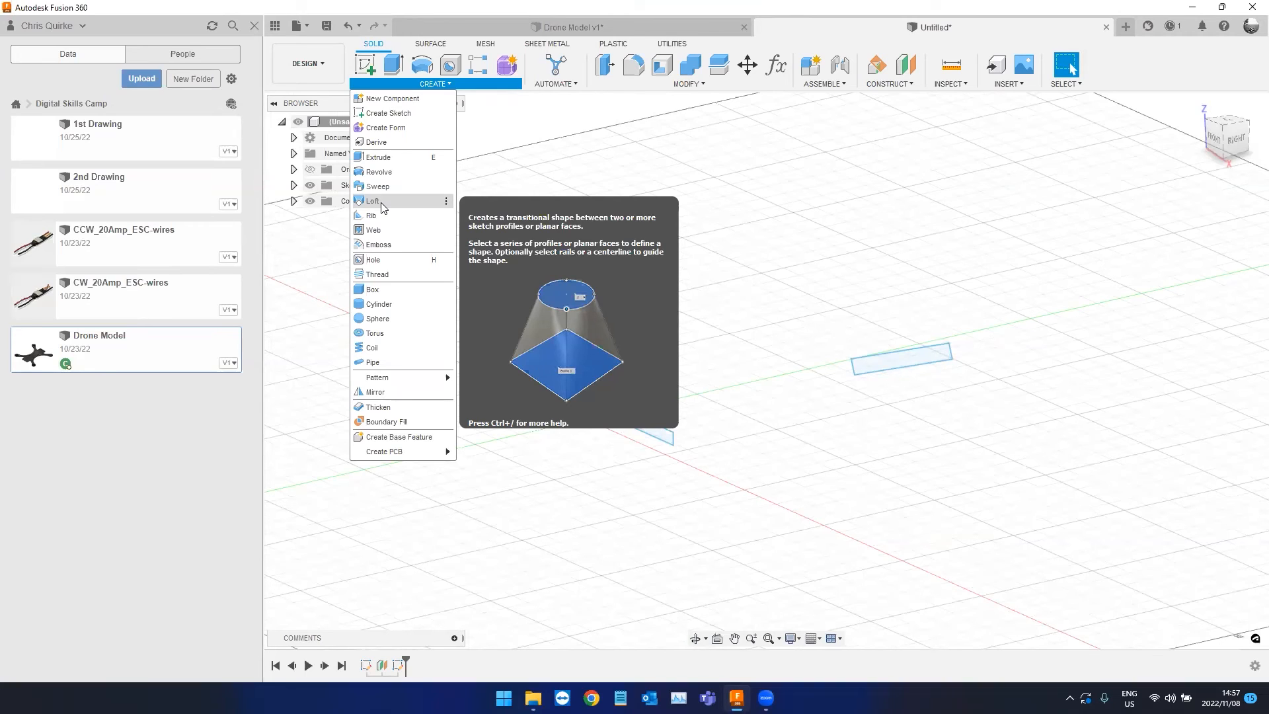
pyautogui.press('ctrl')
pyautogui.click(382, 205)
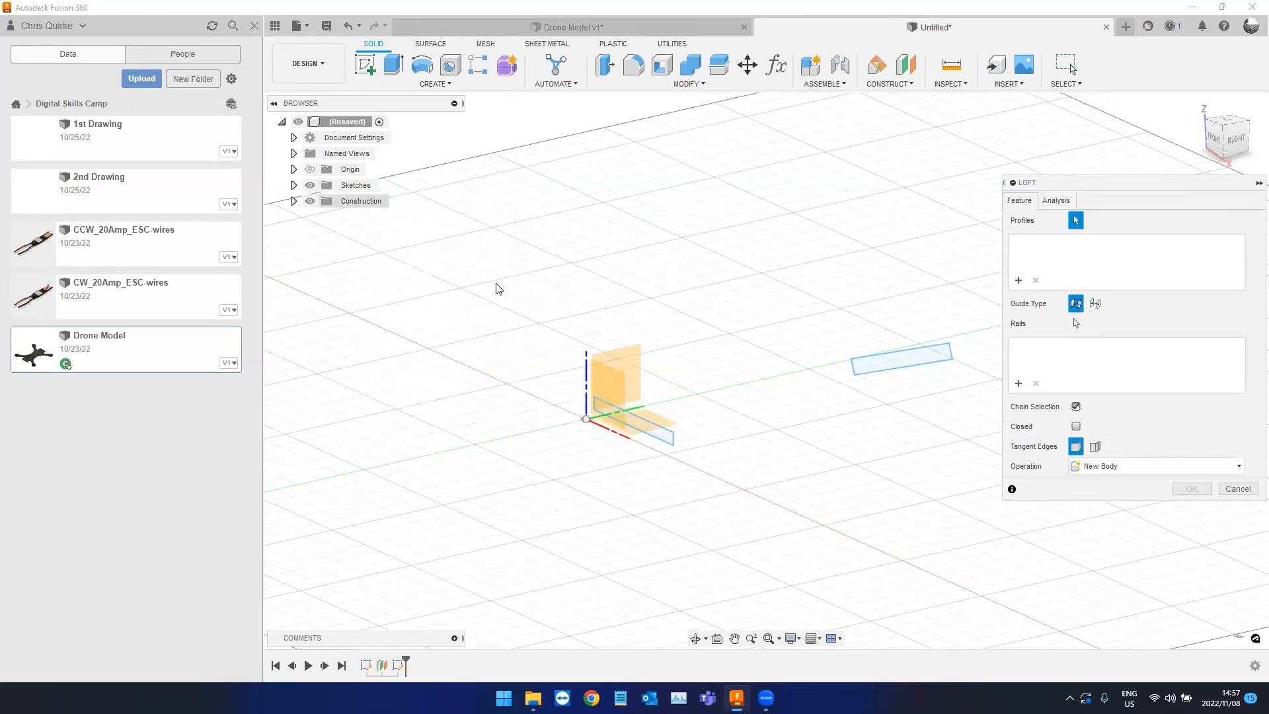
pyautogui.click(657, 434)
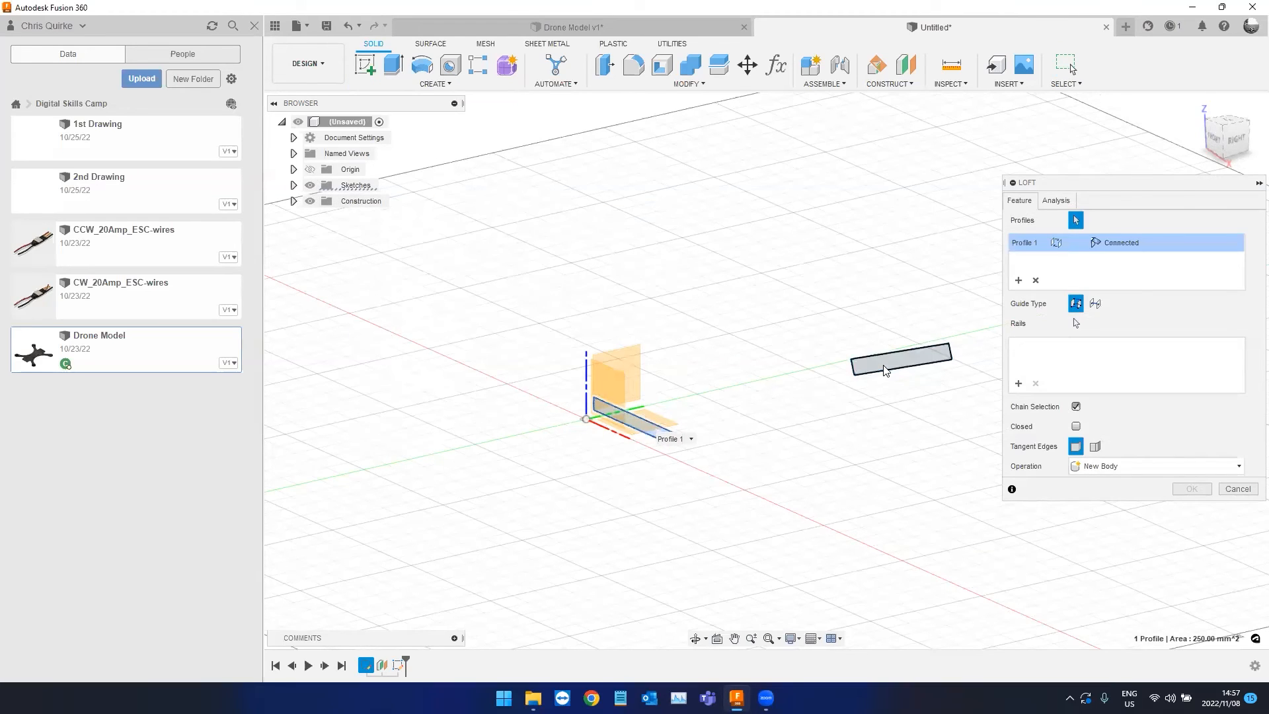
pyautogui.keyDown('shift'); pyautogui.moveTo(628, 462); pyautogui.dragTo(596, 504, button='middle'); pyautogui.keyUp('shift')
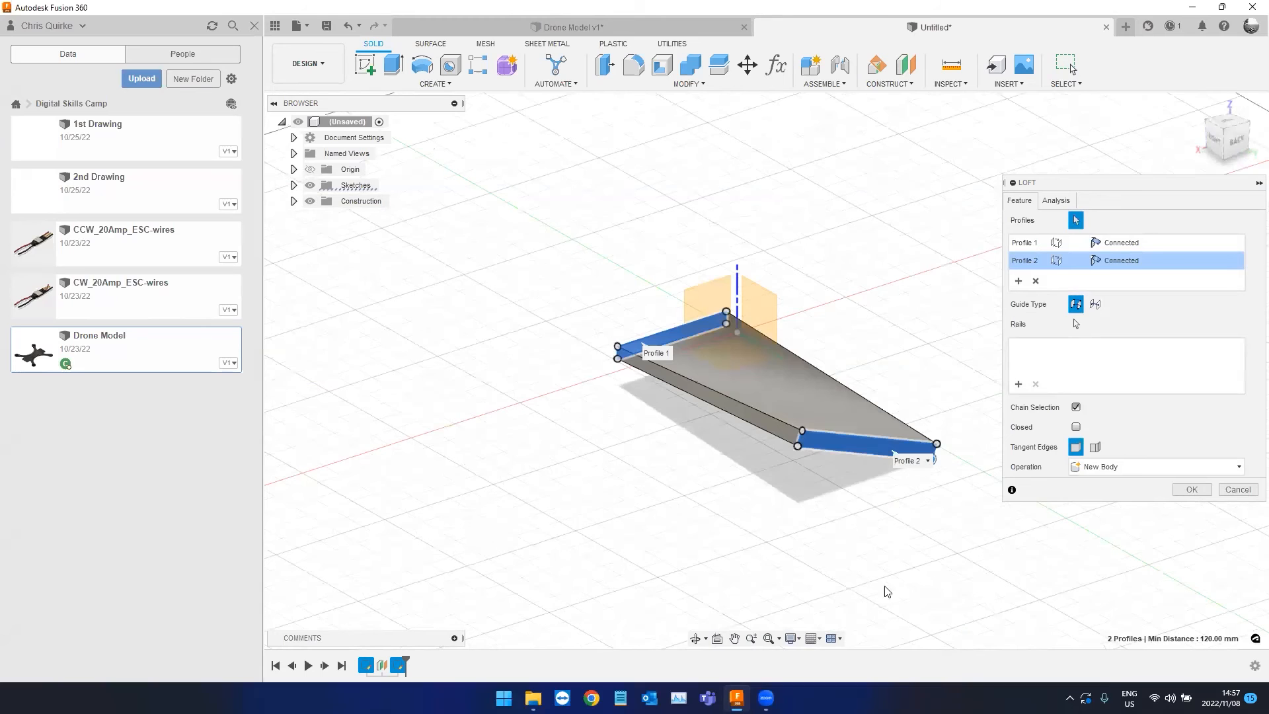
pyautogui.click(1194, 490)
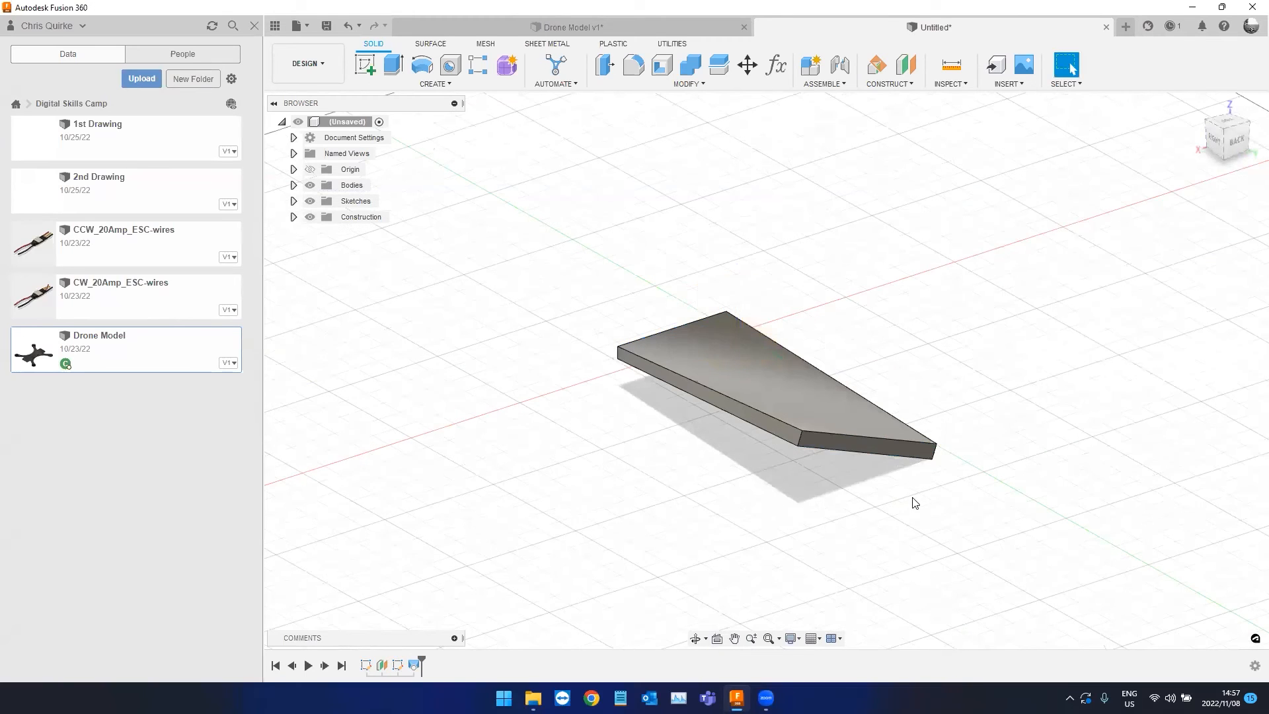
# Create a construction plane offset upwards from the XY plane so that it lies above the lofted body.
pyautogui.keyDown('shift'); pyautogui.moveTo(835, 496); pyautogui.dragTo(491, 418, button='middle'); pyautogui.keyUp('shift')
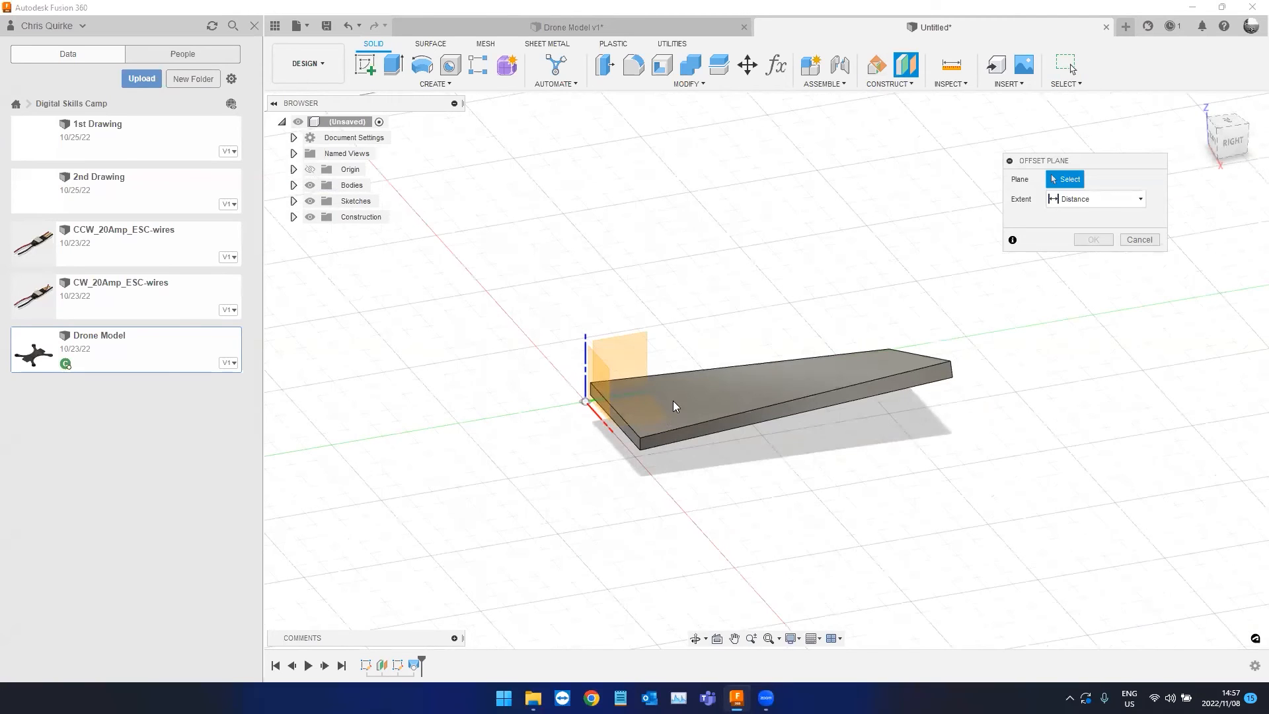
pyautogui.scroll(1, 654, 403)
pyautogui.click(645, 362)
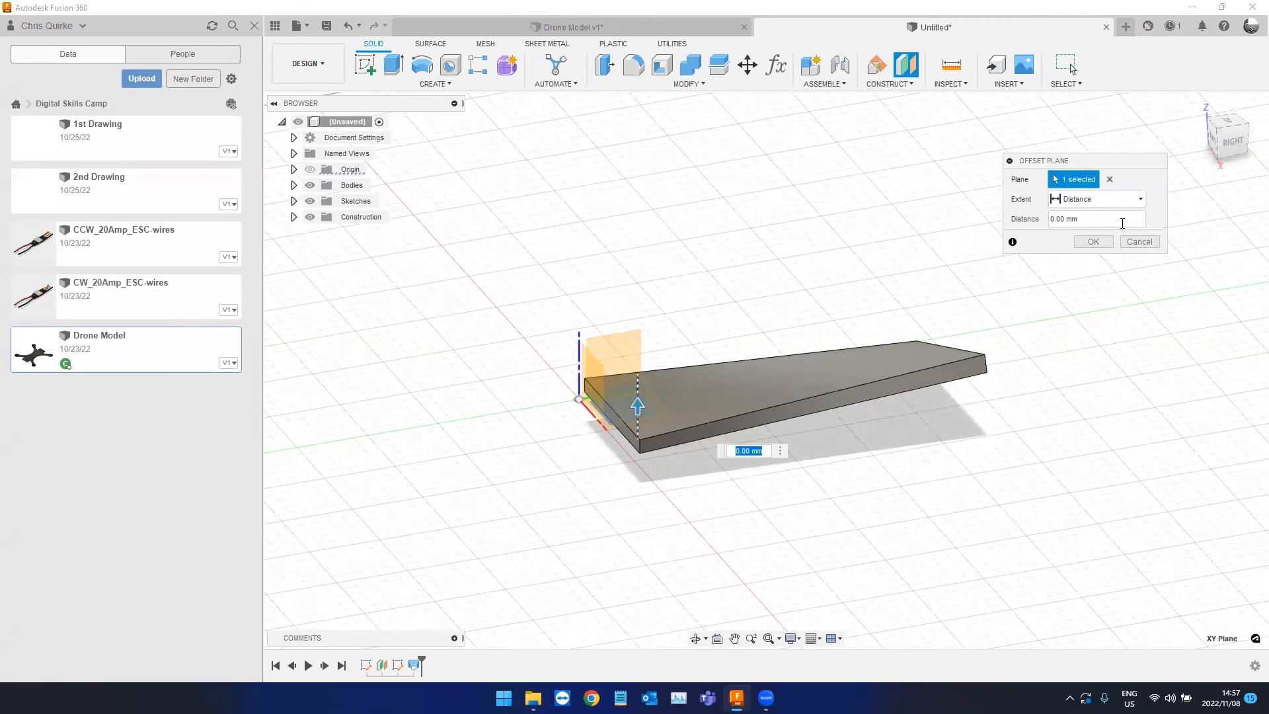
pyautogui.write('10')
pyautogui.press('Return')
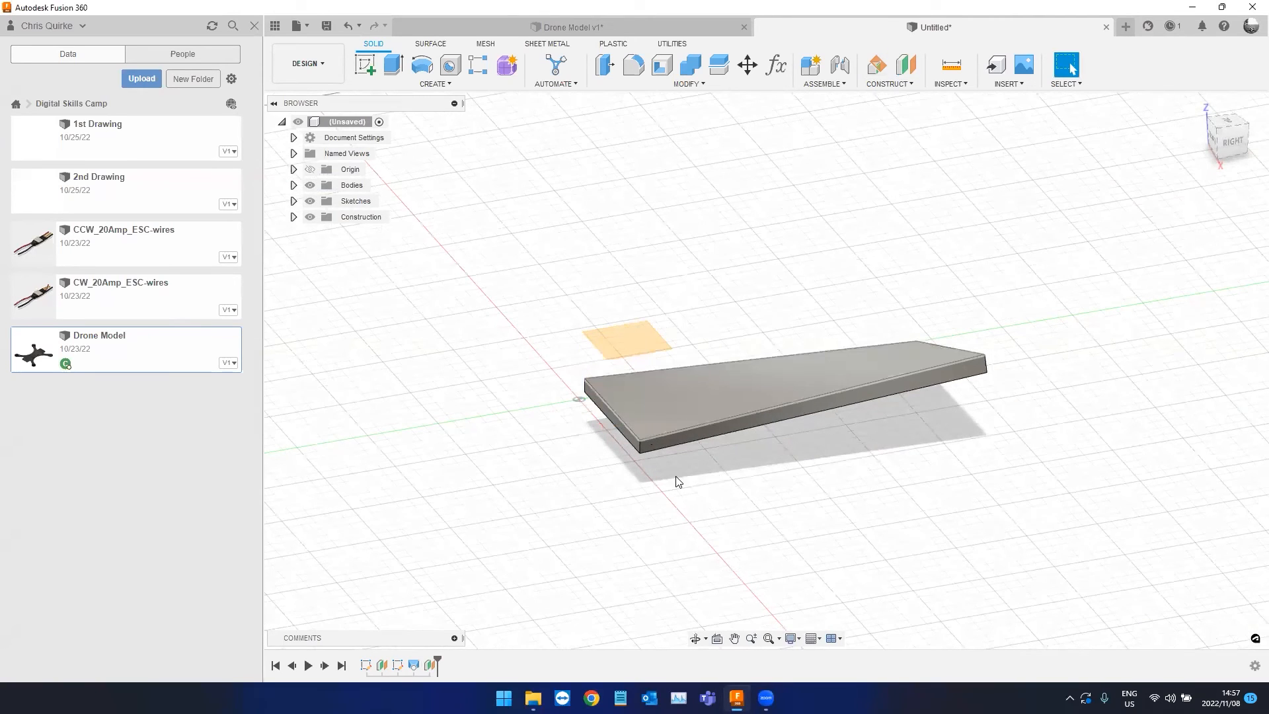
# Enlarge the offset construction plane by stretching its edges until it spans the length and width of the lofted body.
pyautogui.keyDown('shift'); pyautogui.moveTo(674, 476); pyautogui.dragTo(661, 375, button='middle'); pyautogui.keyUp('shift')
pyautogui.keyDown('shift'); pyautogui.moveTo(768, 307); pyautogui.dragTo(900, 242, button='middle'); pyautogui.keyUp('shift')
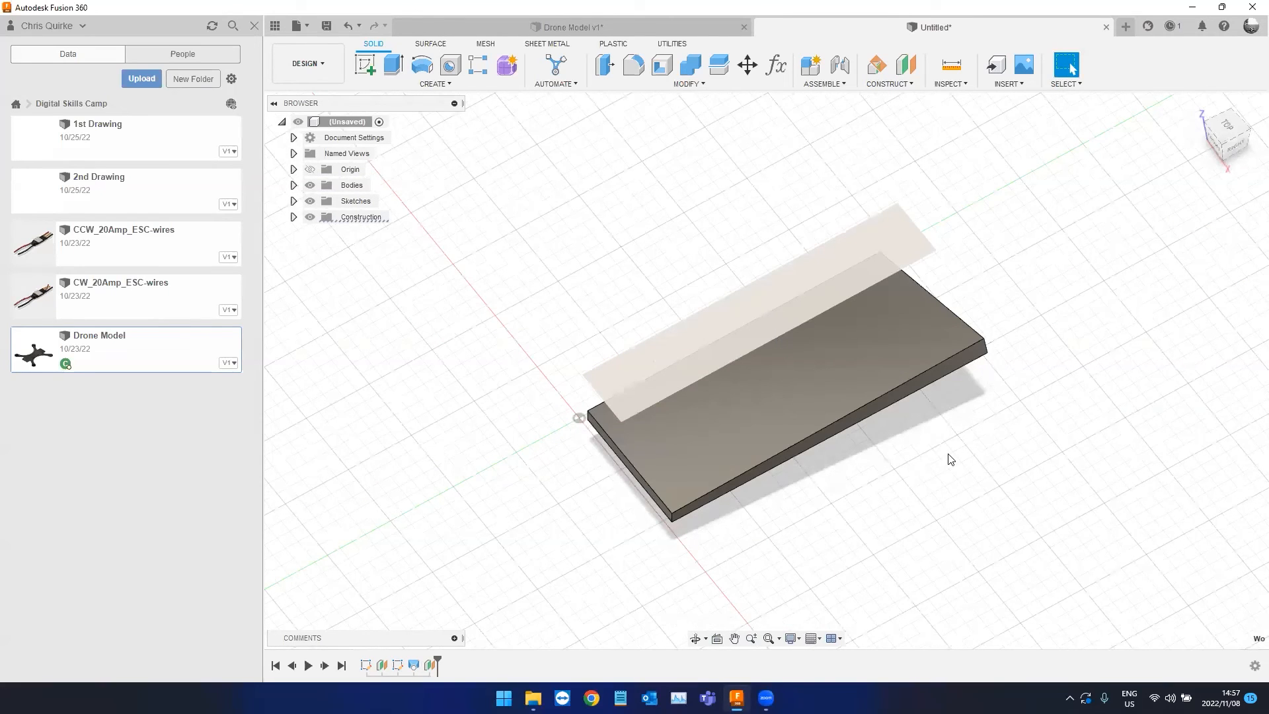
pyautogui.click(610, 414)
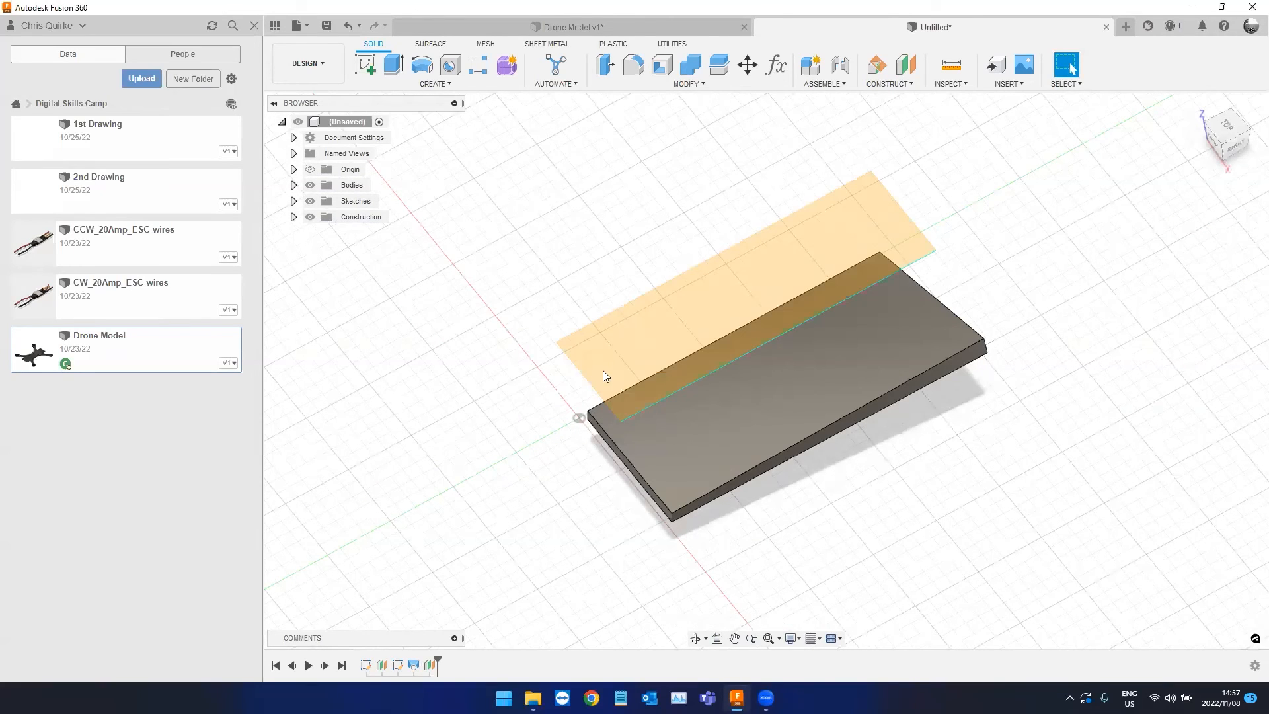
pyautogui.keyDown('shift'); pyautogui.moveTo(926, 258); pyautogui.dragTo(885, 525, button='middle'); pyautogui.keyUp('shift')
# Sketch a closed blade outline on the raised plane with a straight side, tangent-arc tip, tapered side about 81 mm long and slanted root line.
pyautogui.click(365, 64)
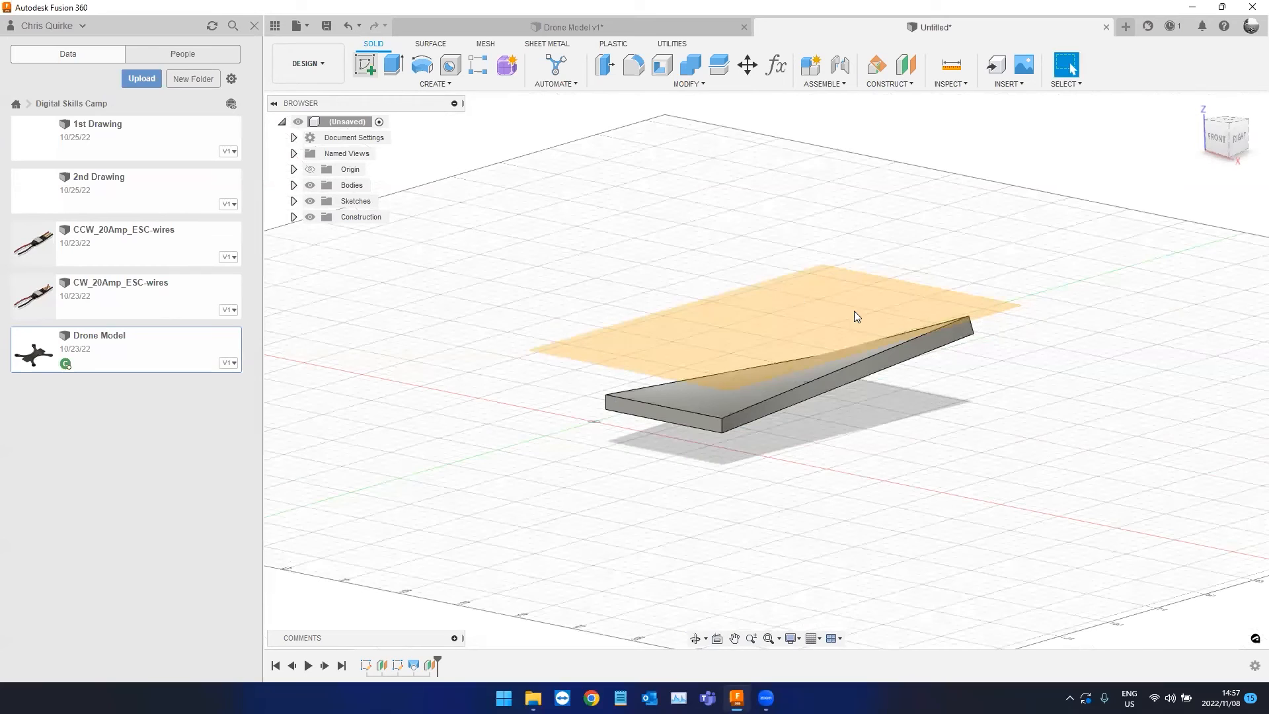
pyautogui.click(846, 308)
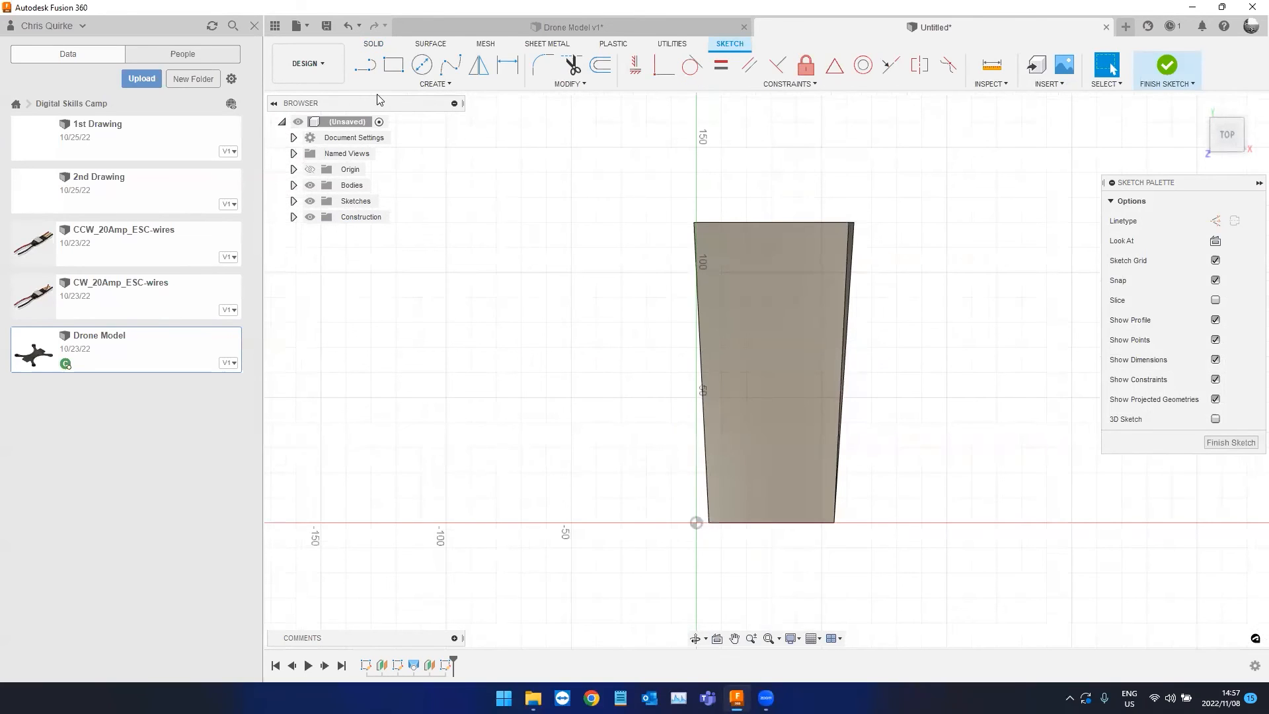
pyautogui.click(368, 69)
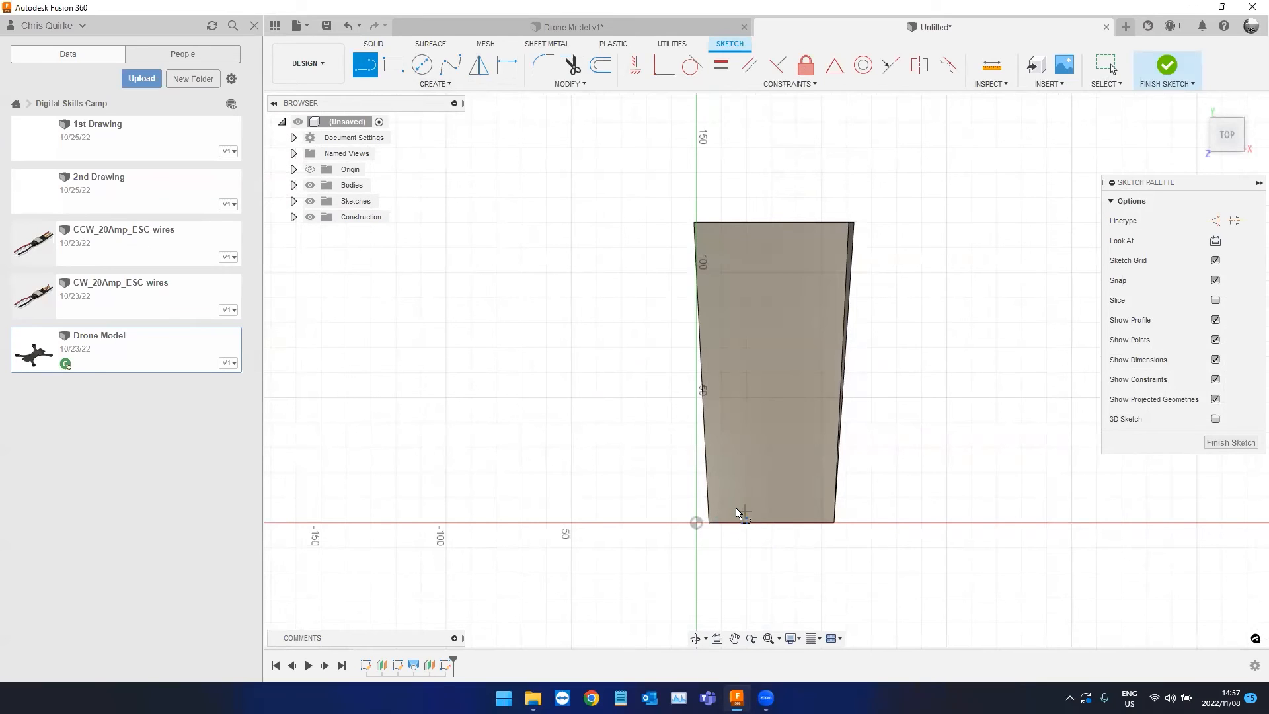
pyautogui.click(729, 512)
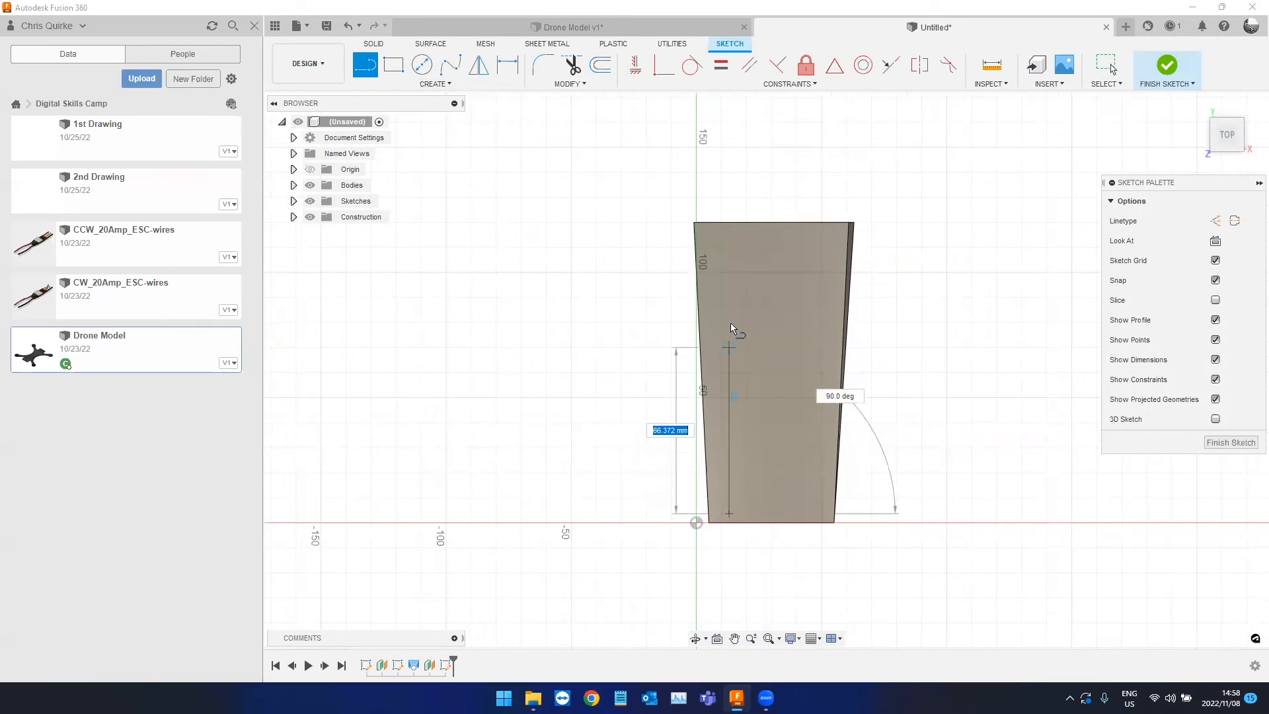
pyautogui.moveTo(728, 294); pyautogui.dragTo(819, 298)
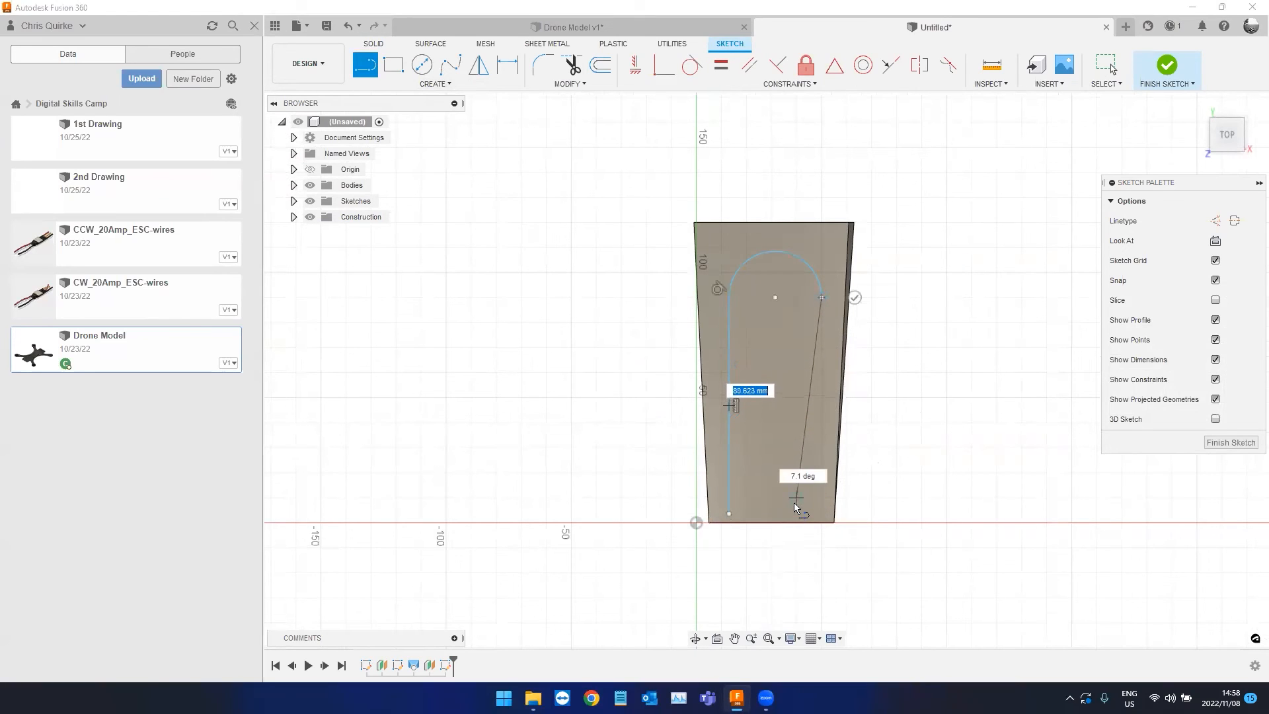
pyautogui.click(729, 513)
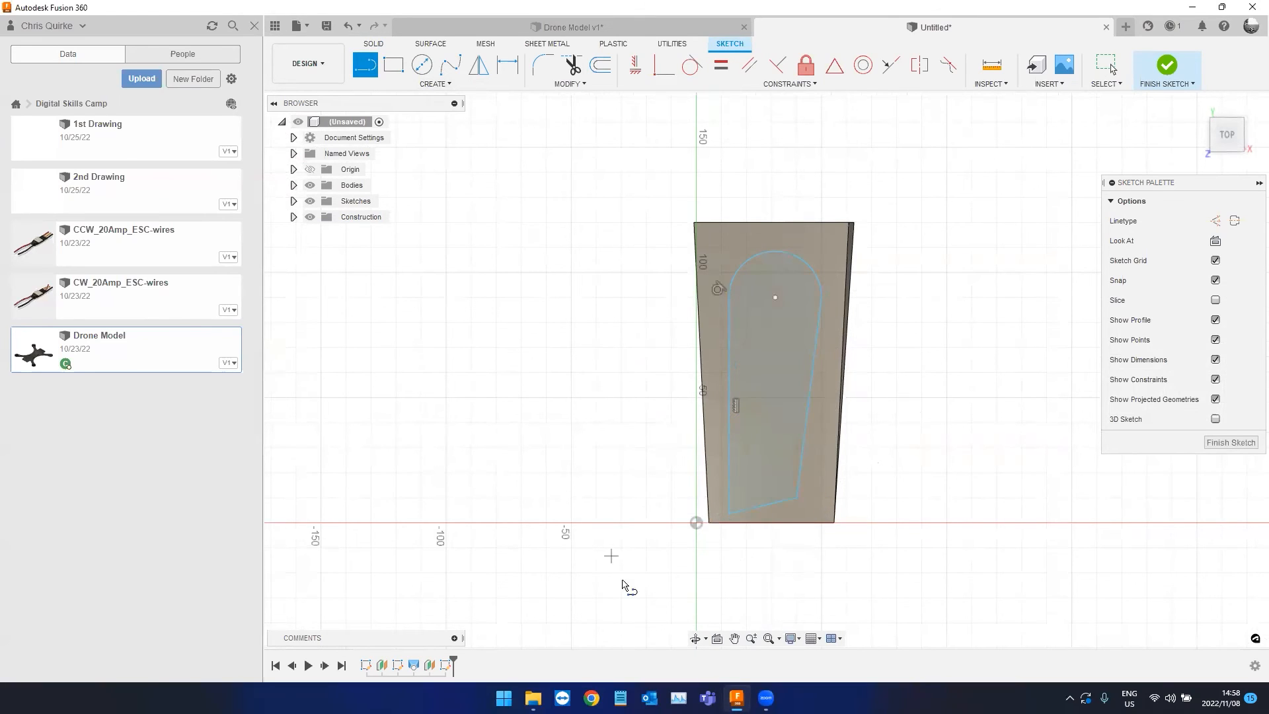
pyautogui.press('Escape')
pyautogui.moveTo(634, 467)
pyautogui.keyDown('shift'); pyautogui.mouseDown(button='middle')
pyautogui.moveTo(586, 439)
pyautogui.moveTo(696, 436)
pyautogui.moveTo(731, 419)
pyautogui.moveTo(618, 428)
pyautogui.moveTo(634, 433)
pyautogui.mouseUp(button='middle'); pyautogui.keyUp('shift')
pyautogui.click(1175, 68)
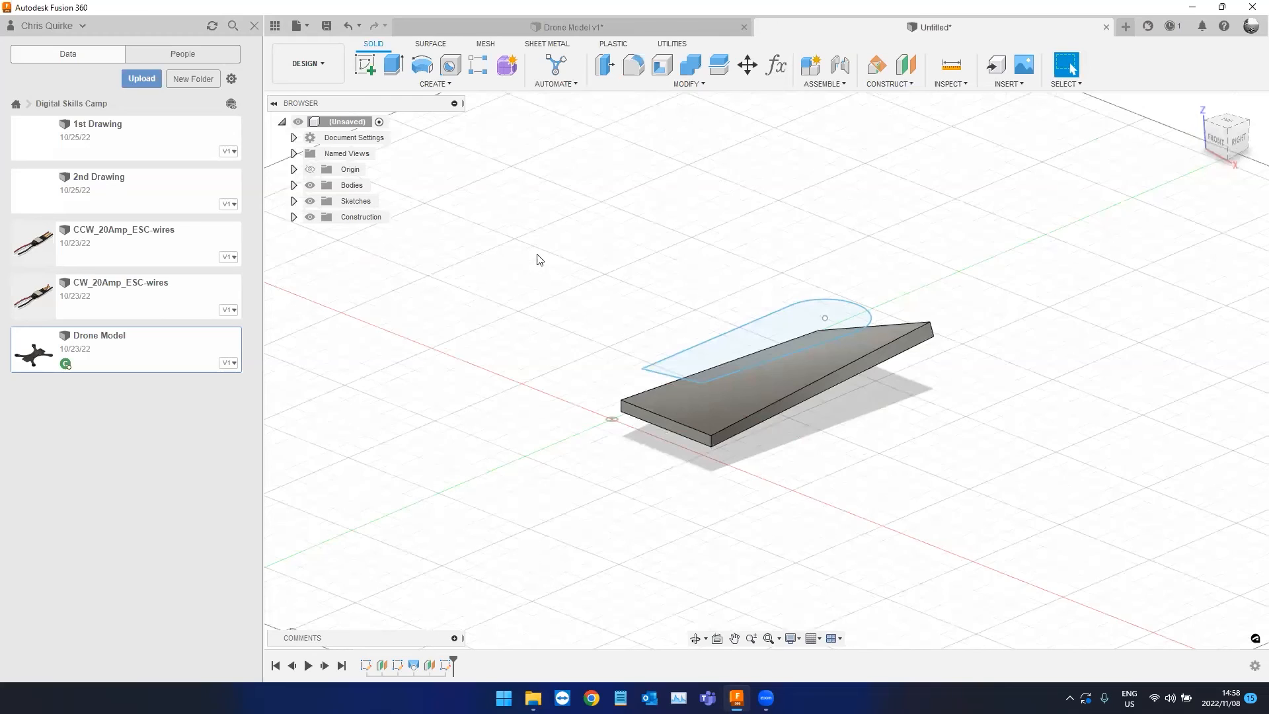
# Extrude the blade outline -40 mm through the lofted body with the Intersect operation.
pyautogui.click(392, 66)
pyautogui.write('-40')
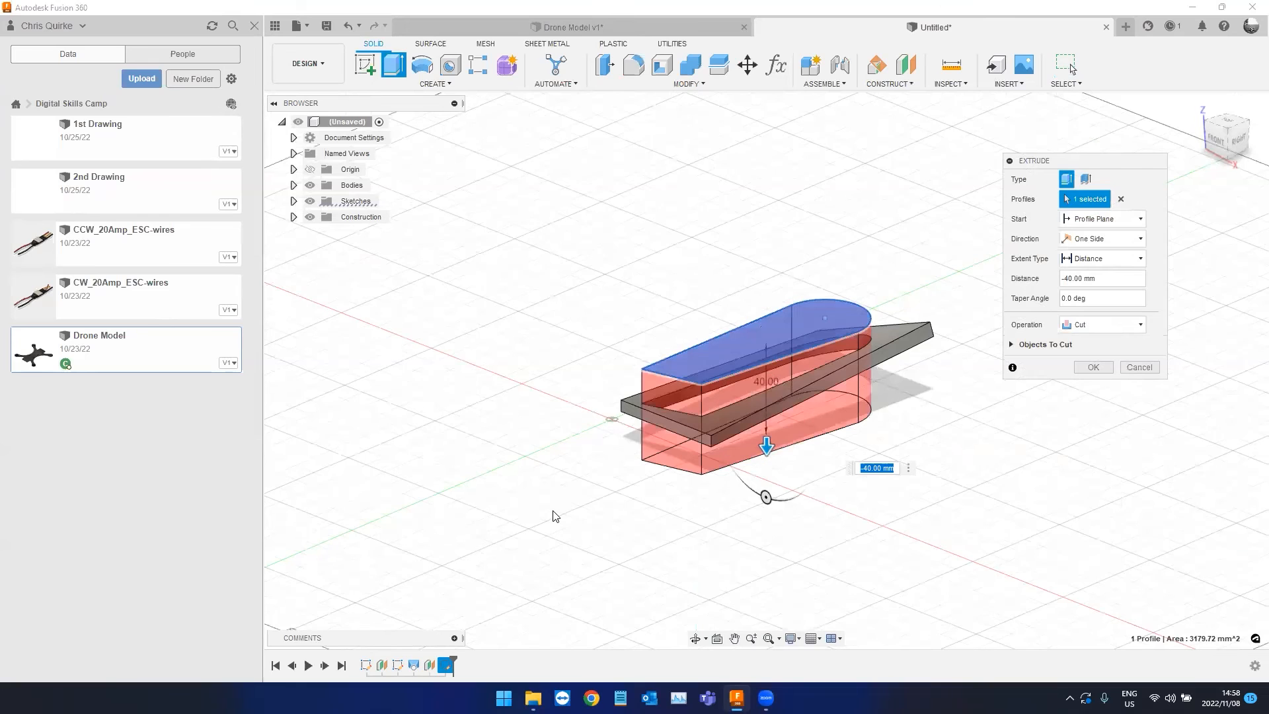
pyautogui.press('Return')
pyautogui.keyDown('shift'); pyautogui.moveTo(701, 488); pyautogui.dragTo(1081, 328, button='middle'); pyautogui.keyUp('shift')
pyautogui.click(1081, 327)
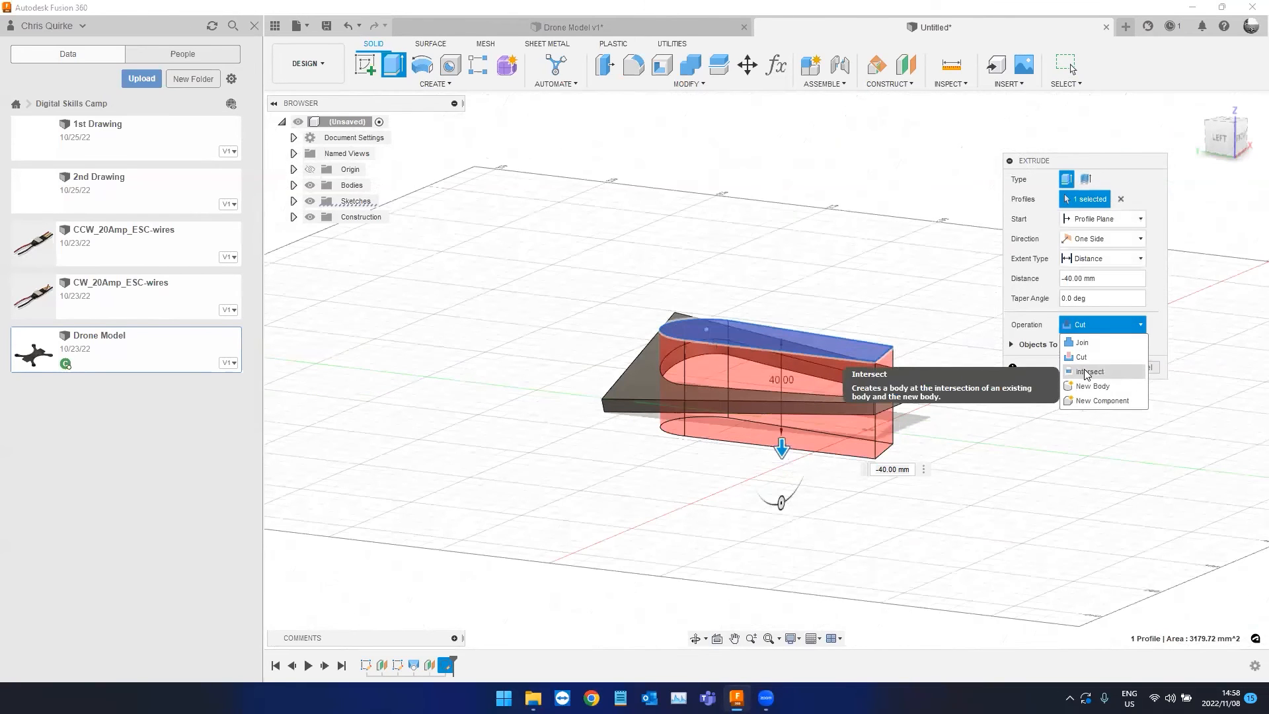
pyautogui.click(1085, 372)
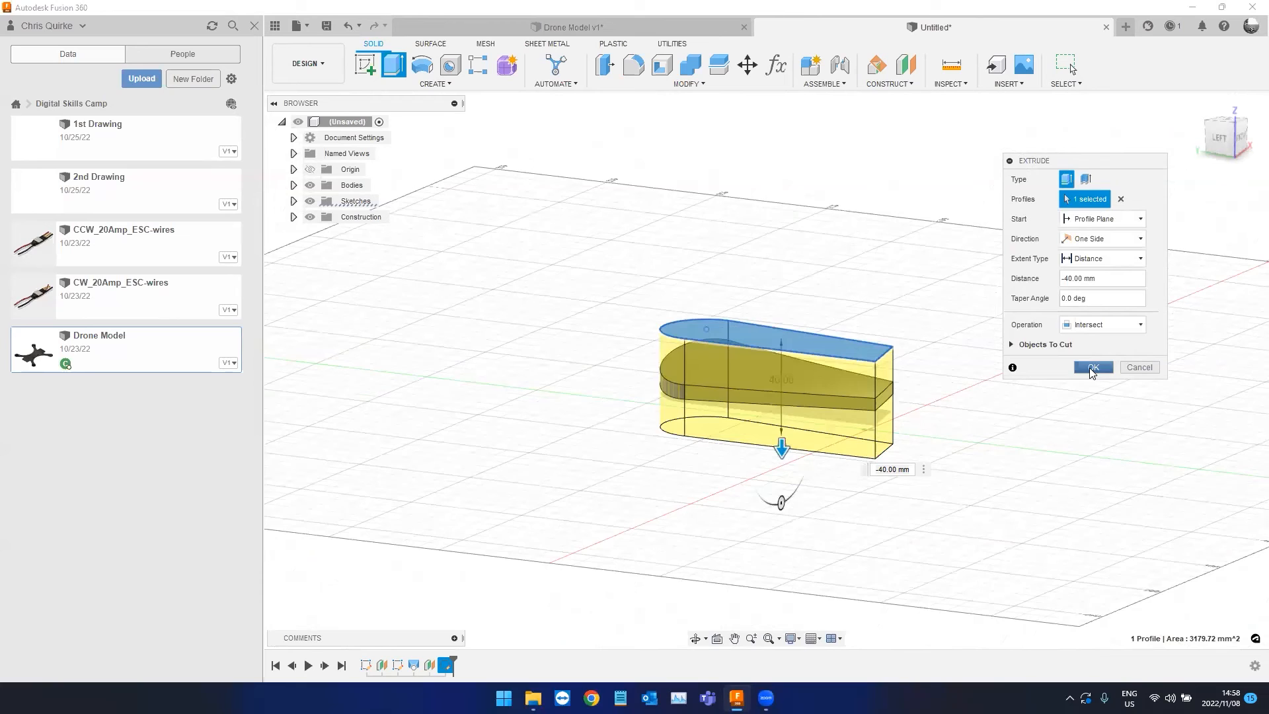
pyautogui.click(1092, 369)
pyautogui.keyDown('shift'); pyautogui.moveTo(595, 490); pyautogui.dragTo(556, 657, button='middle'); pyautogui.keyUp('shift')
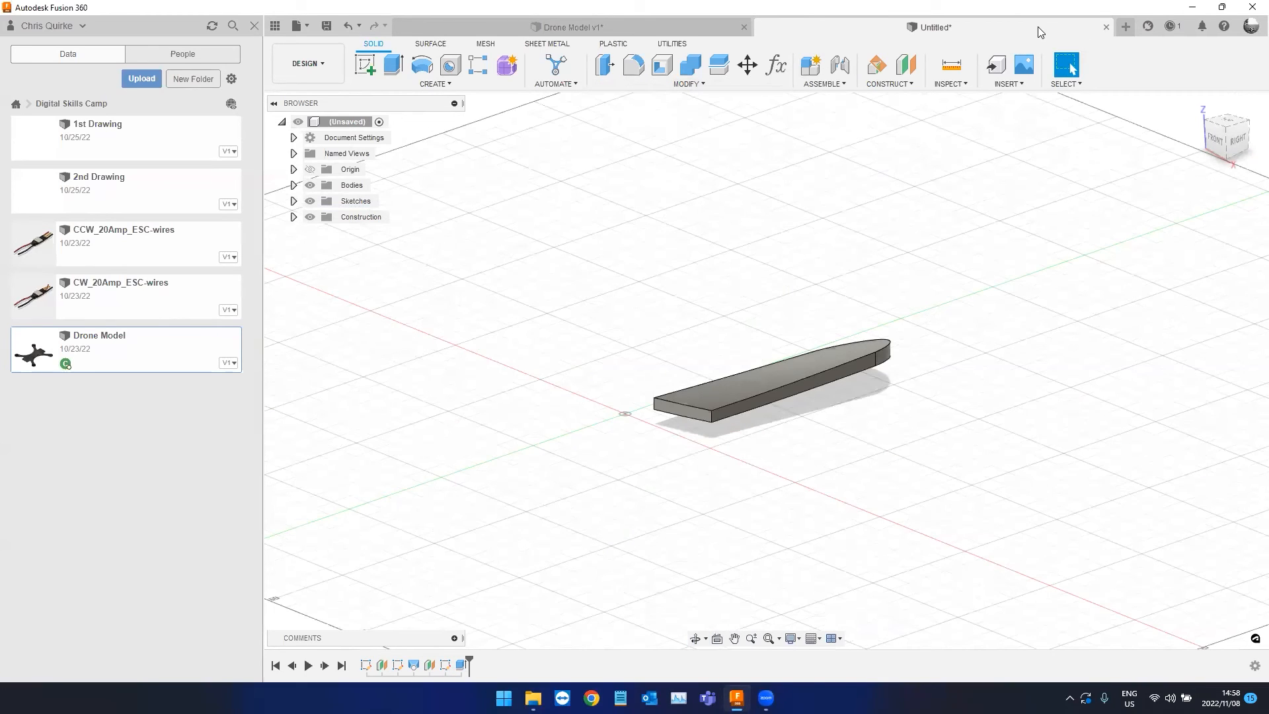
# Close the untitled practice design without saving and examine the propeller's twisted blades on the drone model.
pyautogui.click(1106, 27)
pyautogui.click(708, 367)
pyautogui.keyDown('shift'); pyautogui.moveTo(865, 339); pyautogui.dragTo(724, 357, button='middle'); pyautogui.keyUp('shift')
pyautogui.keyDown('shift'); pyautogui.moveTo(723, 357); pyautogui.dragTo(714, 419); pyautogui.keyUp('shift')
pyautogui.keyDown('shift'); pyautogui.moveTo(715, 419); pyautogui.dragTo(574, 504, button='middle'); pyautogui.keyUp('shift')
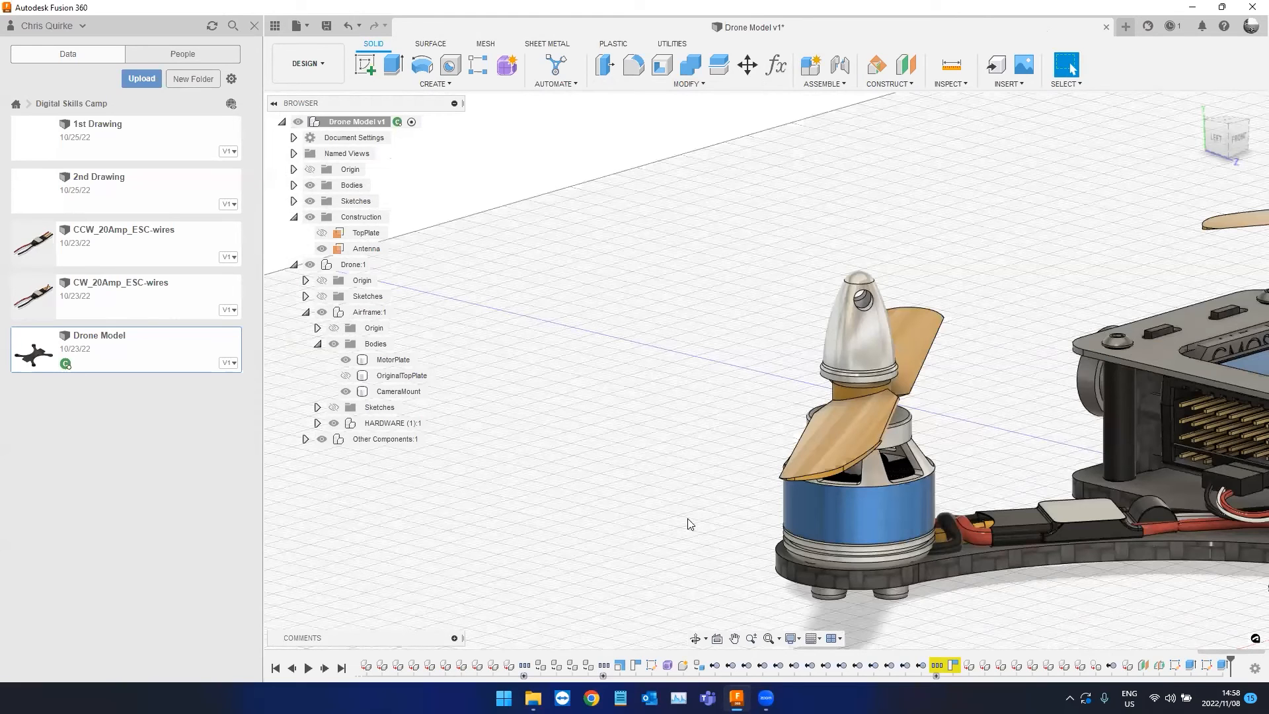
pyautogui.keyDown('shift'); pyautogui.moveTo(598, 520); pyautogui.dragTo(643, 514, button='middle'); pyautogui.keyUp('shift')
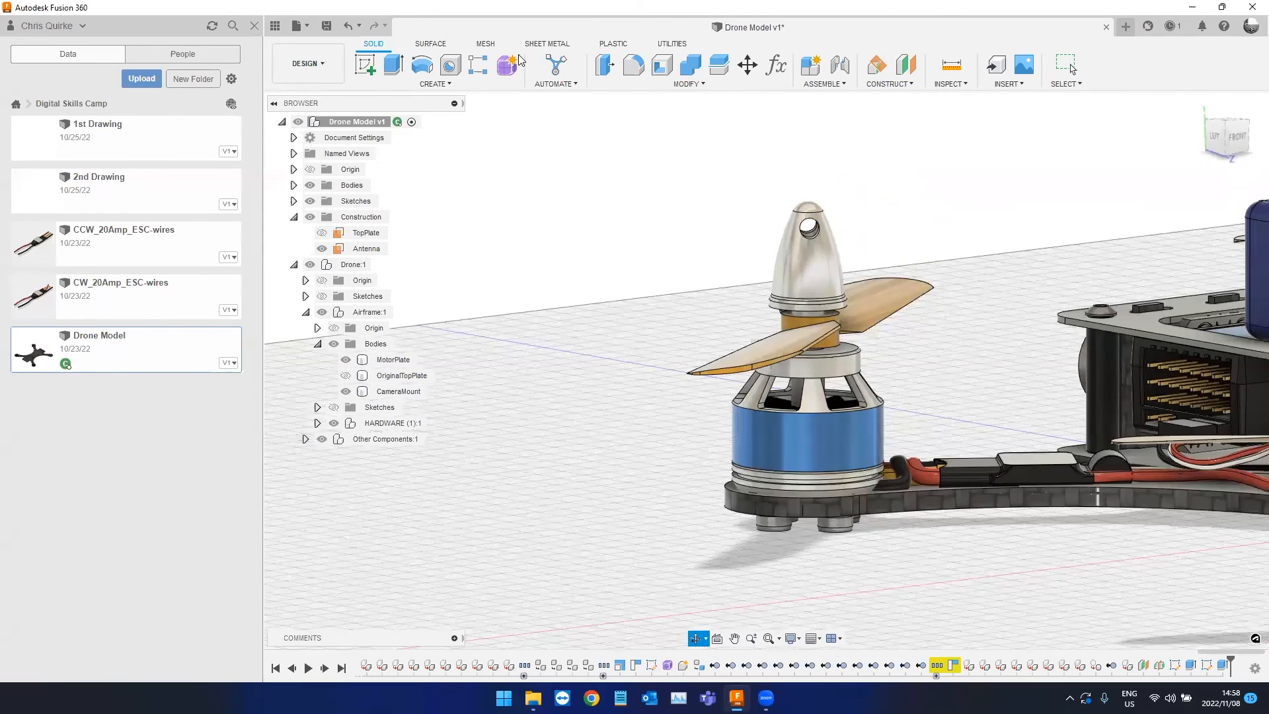
pyautogui.keyDown('shift'); pyautogui.moveTo(405, 278); pyautogui.dragTo(506, 333, button='middle'); pyautogui.keyUp('shift')
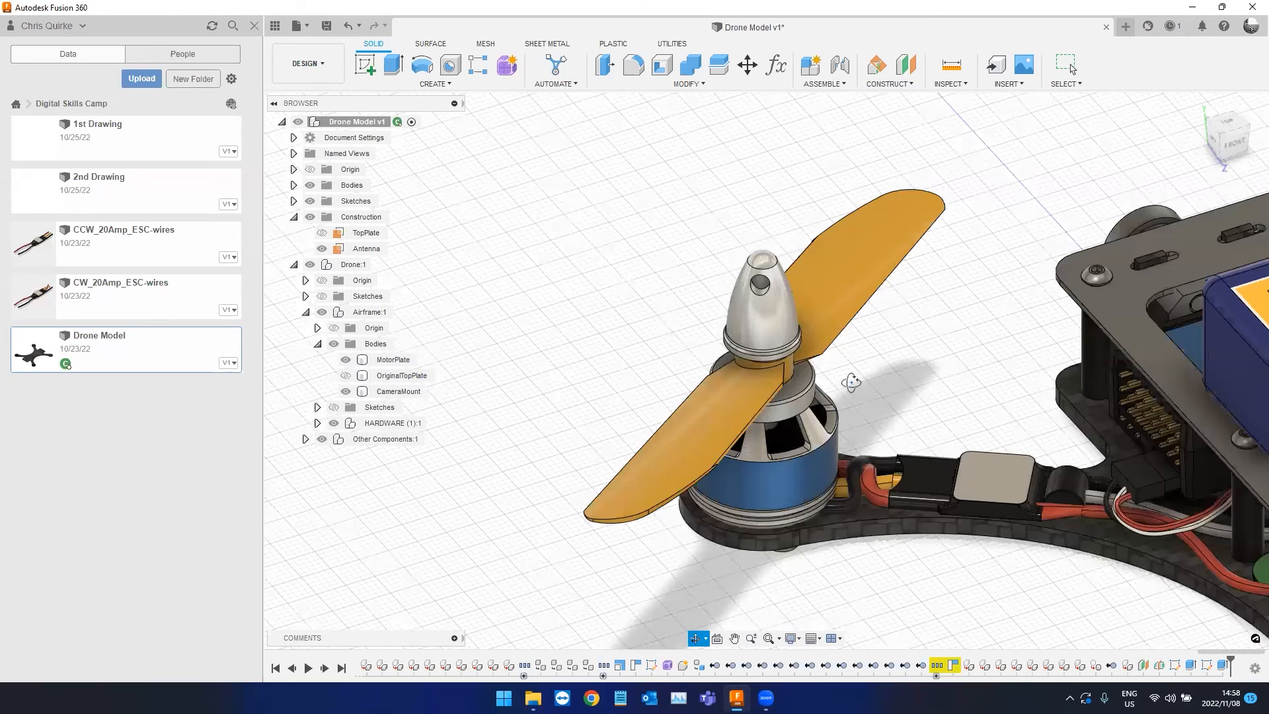
pyautogui.keyDown('shift'); pyautogui.moveTo(851, 382); pyautogui.dragTo(778, 349, button='middle'); pyautogui.keyUp('shift')
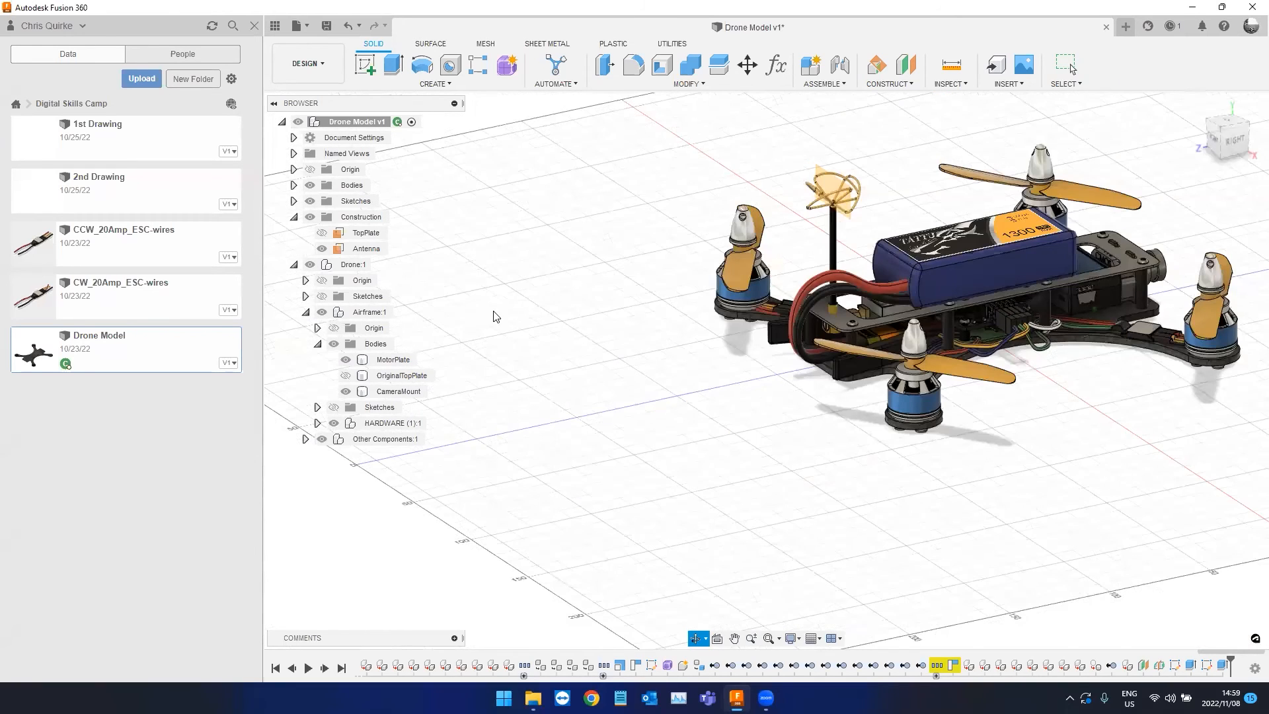
# Delete the Antenna construction plane that passes through the drone's antenna loops.
pyautogui.keyDown('shift'); pyautogui.moveTo(494, 310); pyautogui.dragTo(517, 305, button='middle'); pyautogui.keyUp('shift')
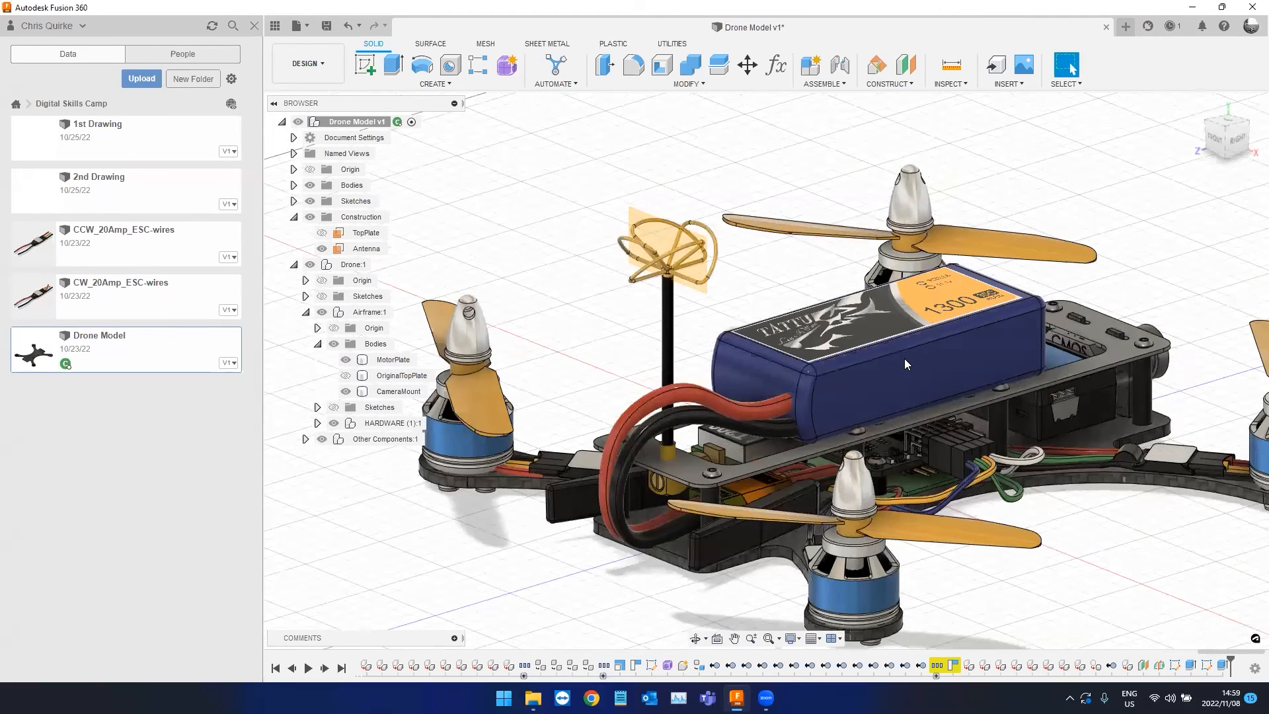
pyautogui.scroll(5, 905, 364)
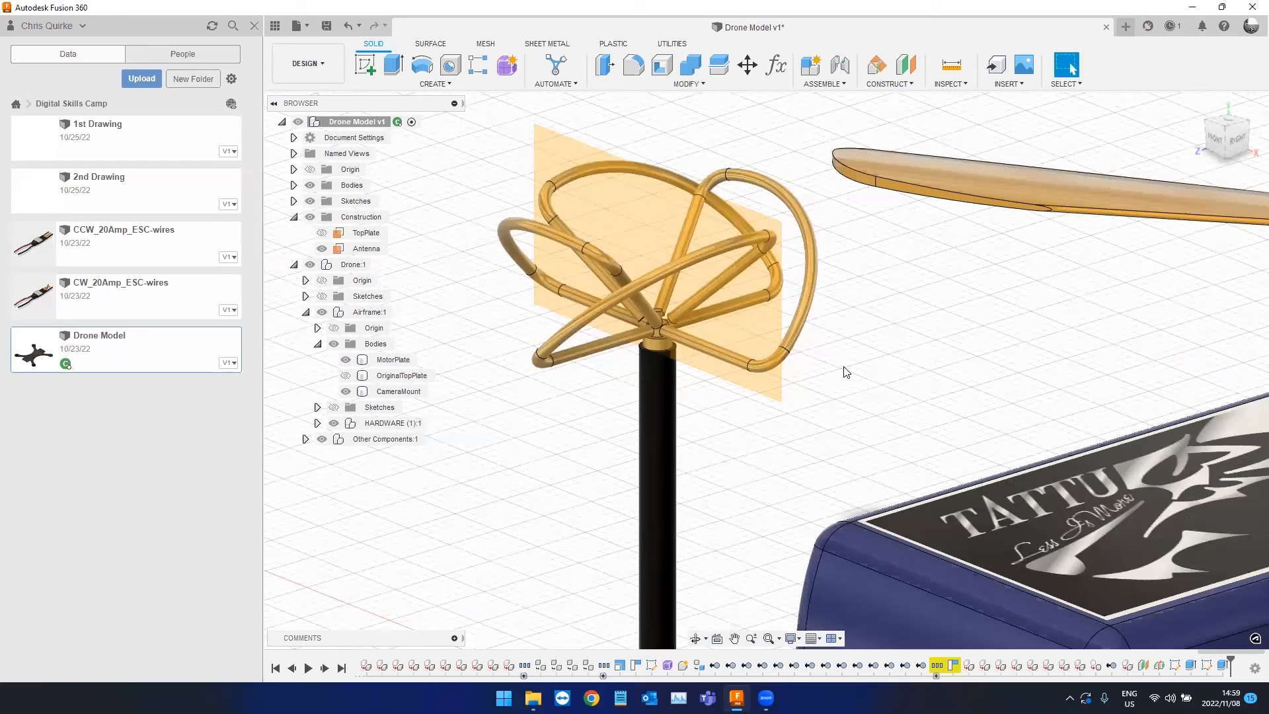
pyautogui.scroll(-2, 879, 385)
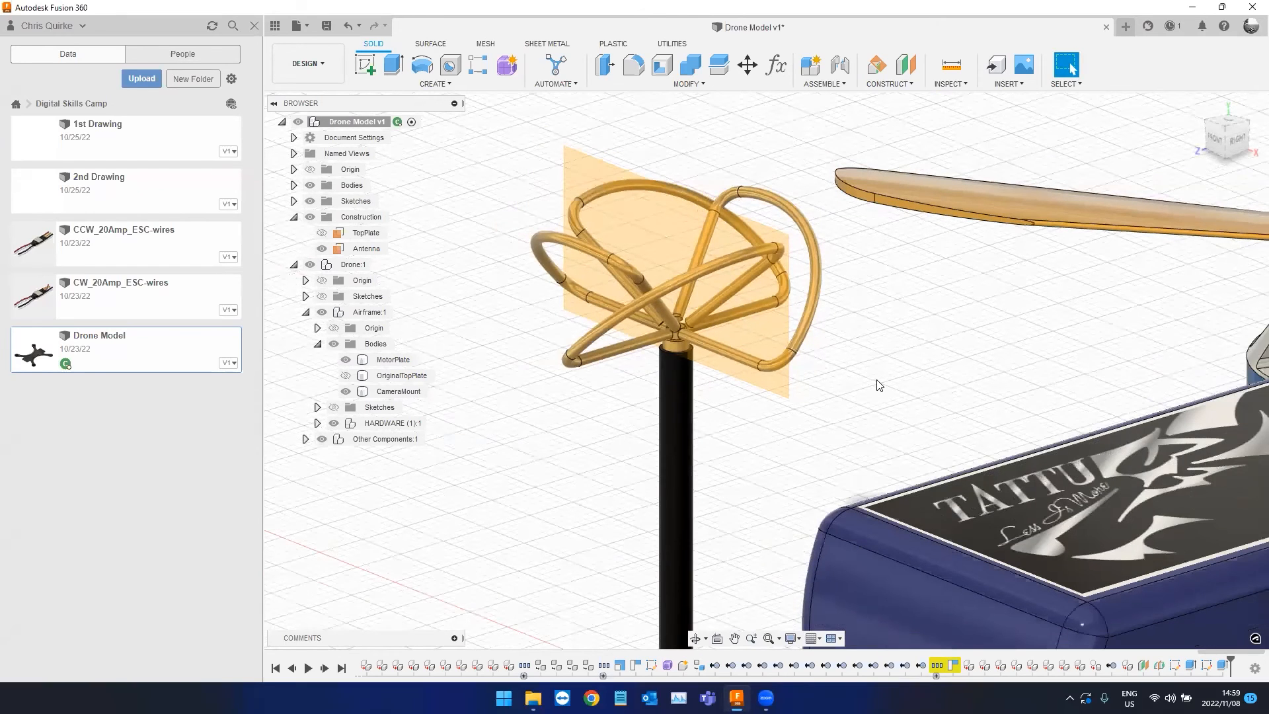
pyautogui.keyDown('shift'); pyautogui.moveTo(857, 397); pyautogui.dragTo(747, 316, button='middle'); pyautogui.keyUp('shift')
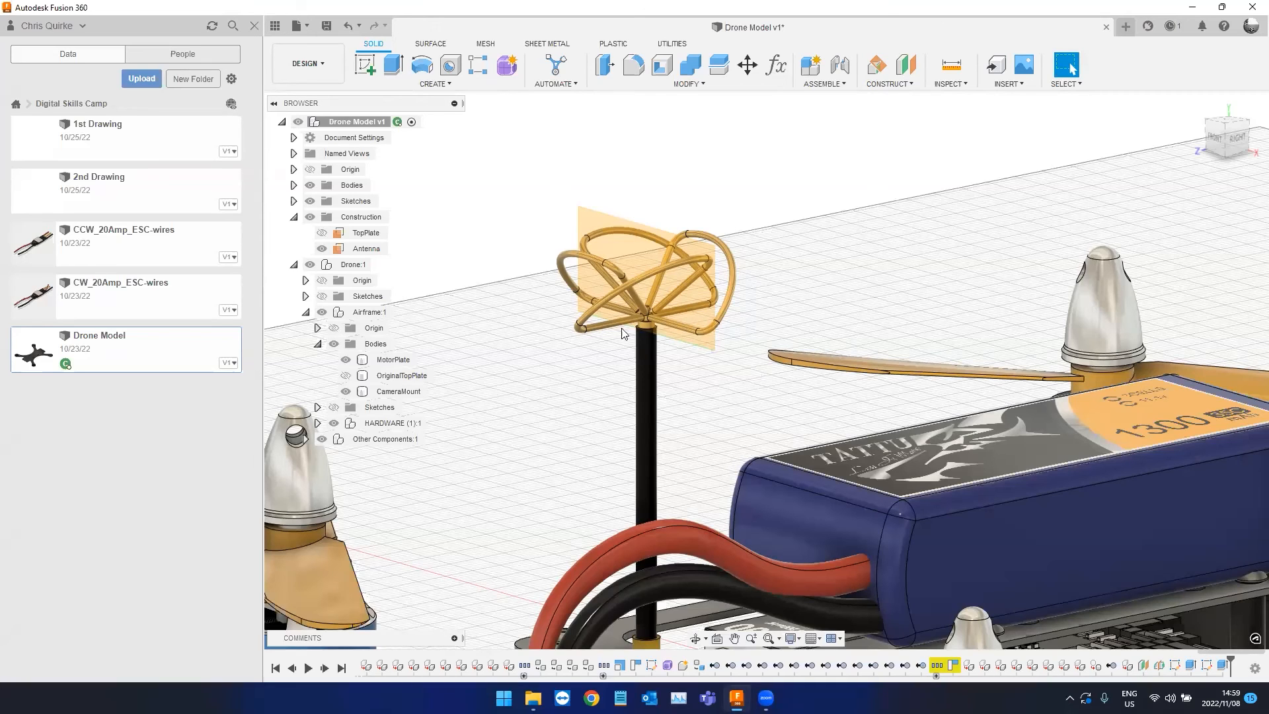
pyautogui.rightClick(362, 254)
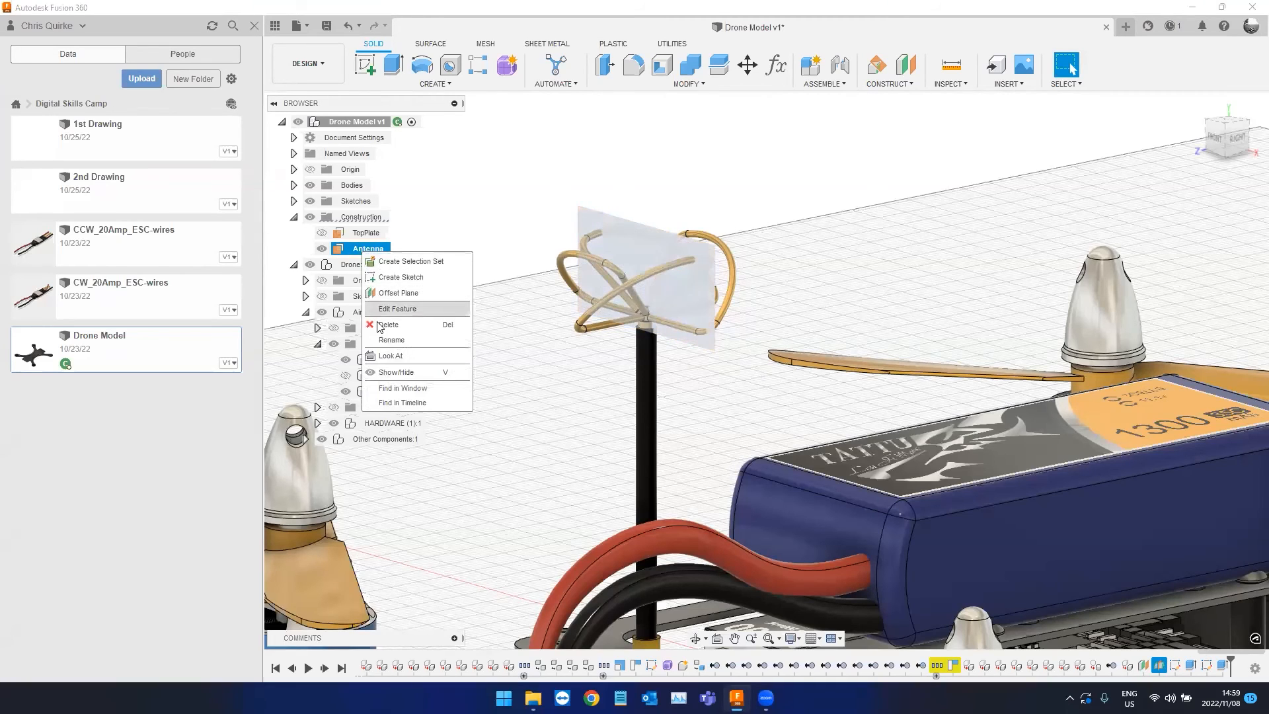
pyautogui.click(398, 325)
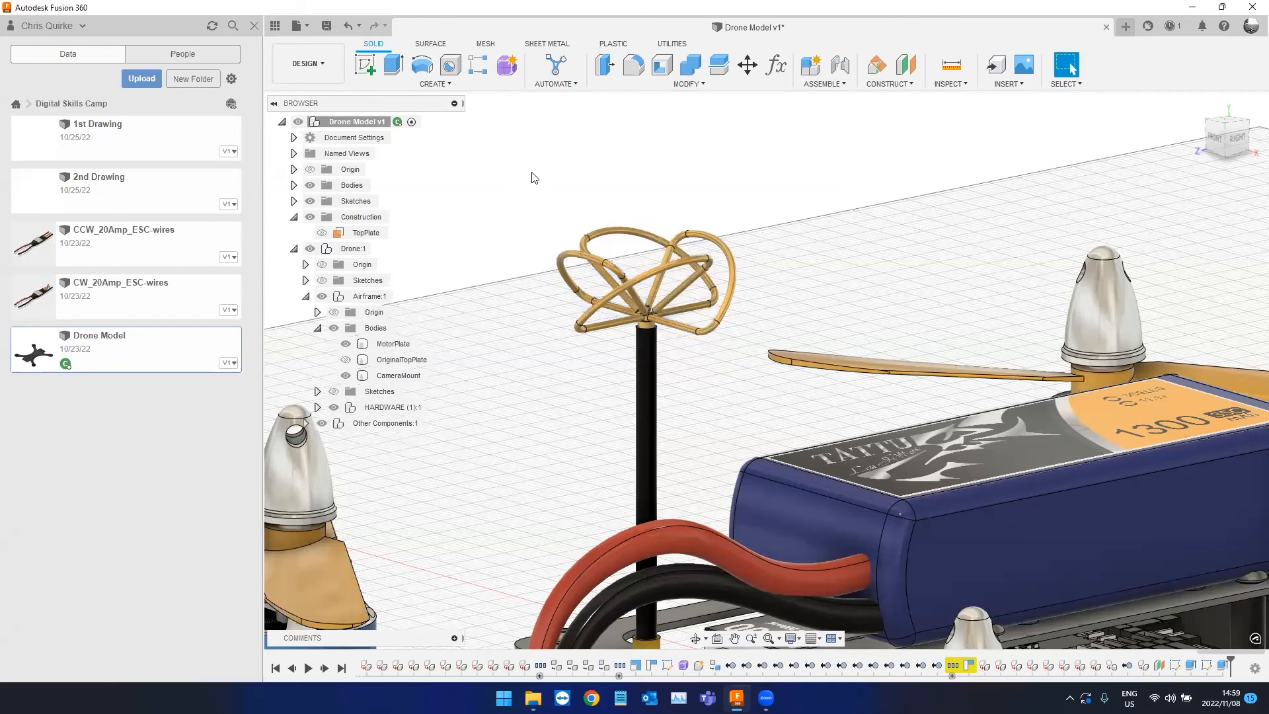
# Create a midplane between the end faces of two opposite antenna wires at the hub above the black mast.
pyautogui.click(901, 85)
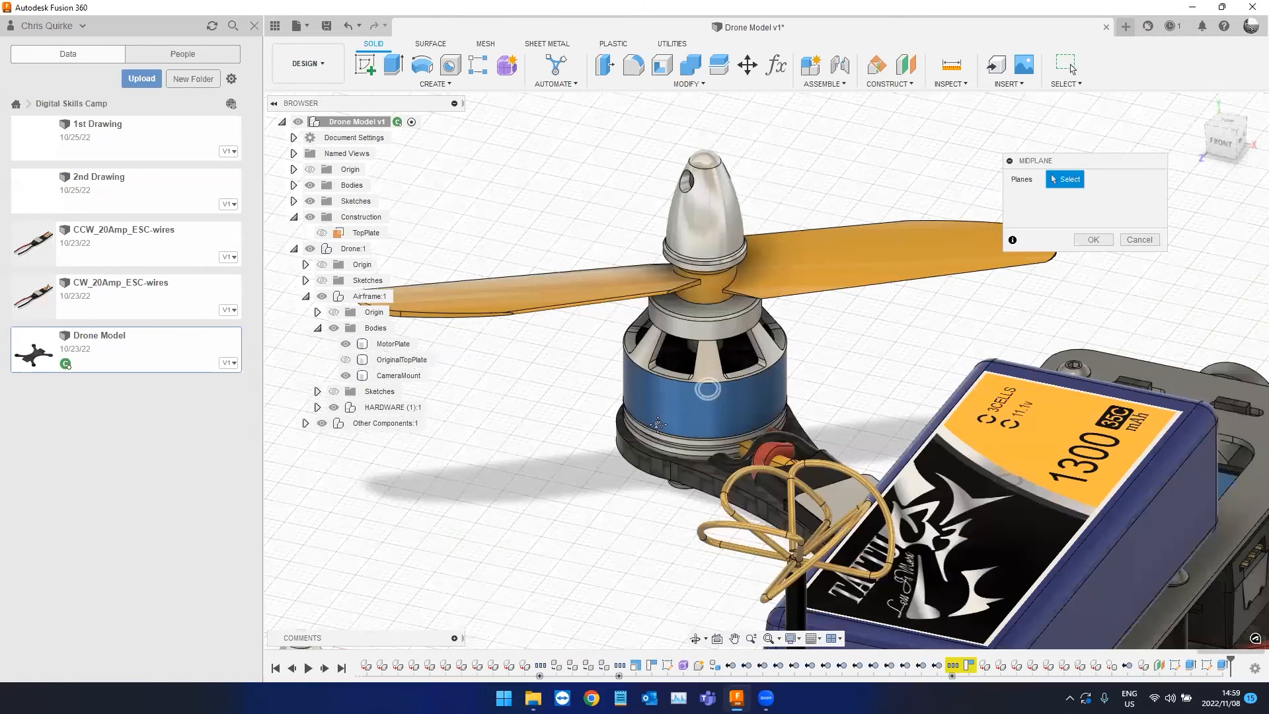
pyautogui.scroll(8, 823, 574)
pyautogui.scroll(-5, 788, 388)
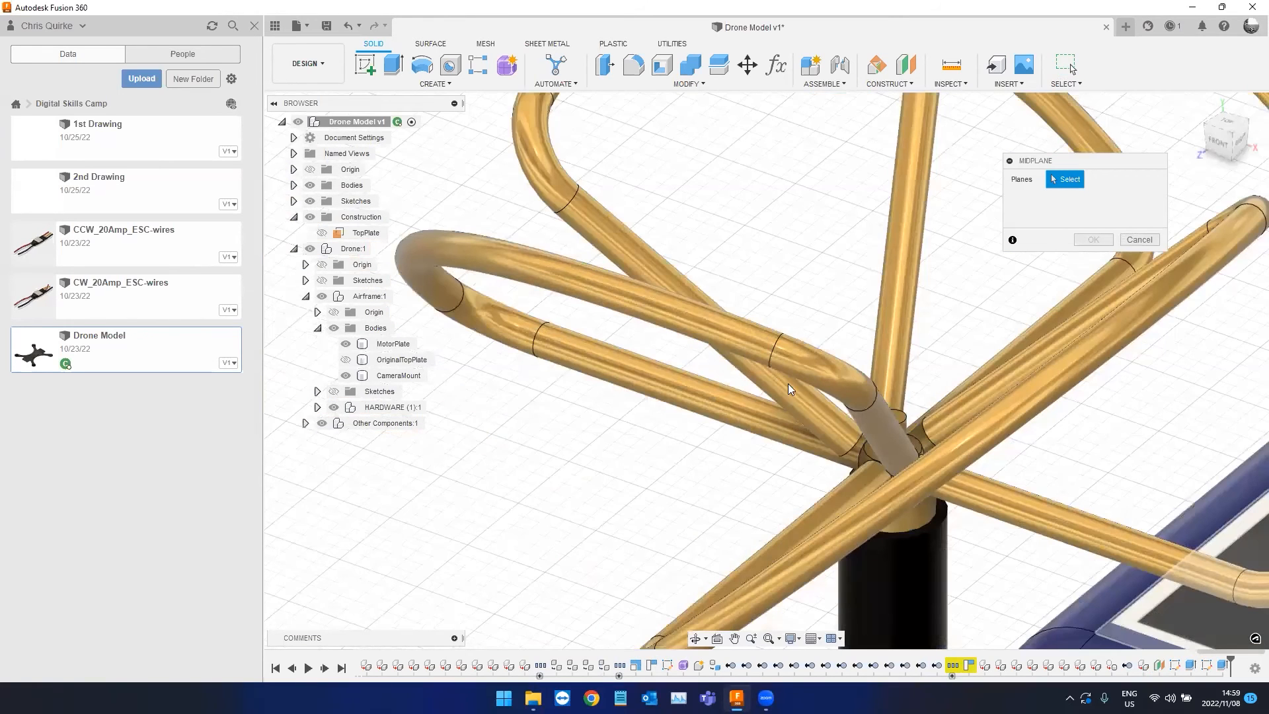
pyautogui.keyDown('shift'); pyautogui.moveTo(796, 393); pyautogui.dragTo(723, 341, button='middle'); pyautogui.keyUp('shift')
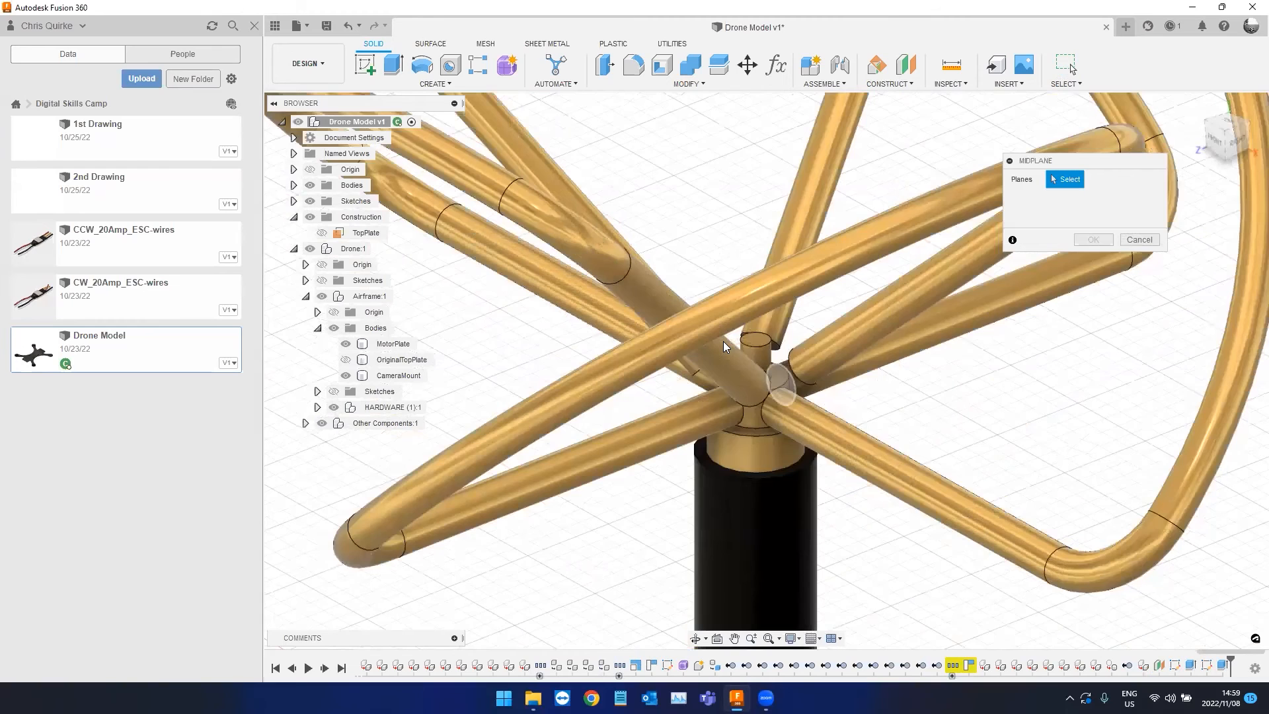
pyautogui.scroll(8, 724, 341)
pyautogui.click(726, 342)
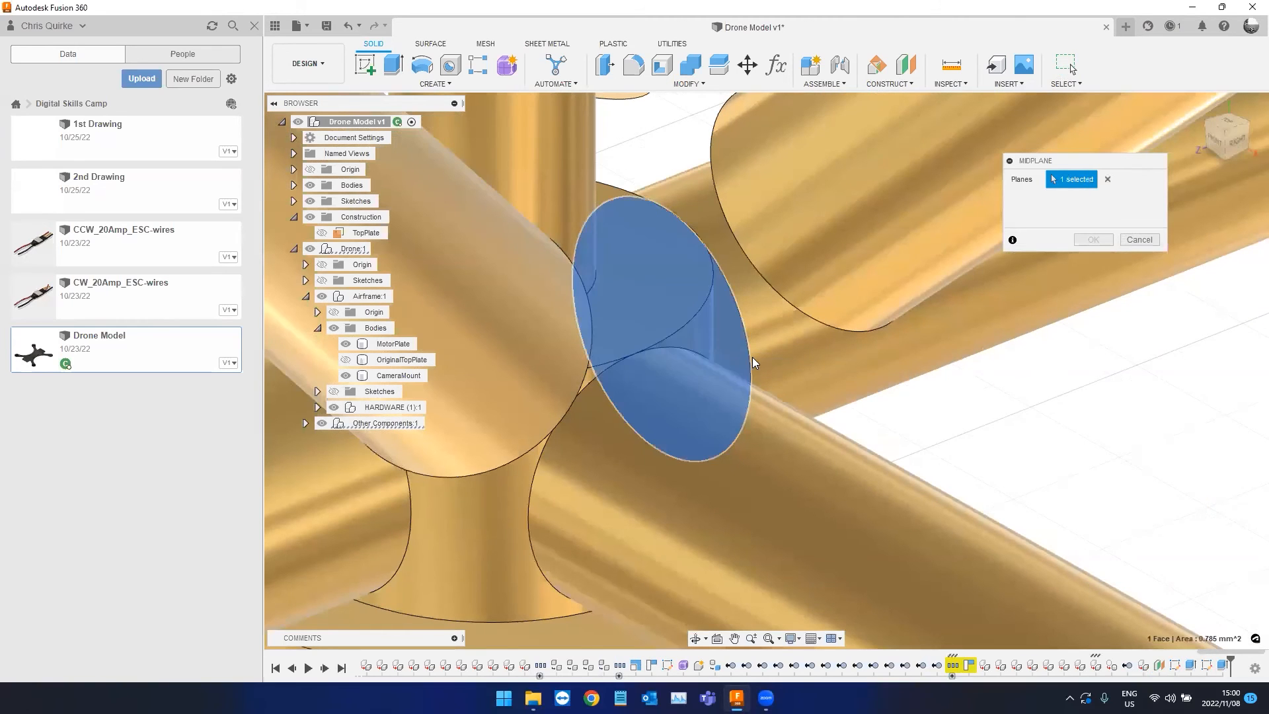
pyautogui.scroll(-6, 753, 362)
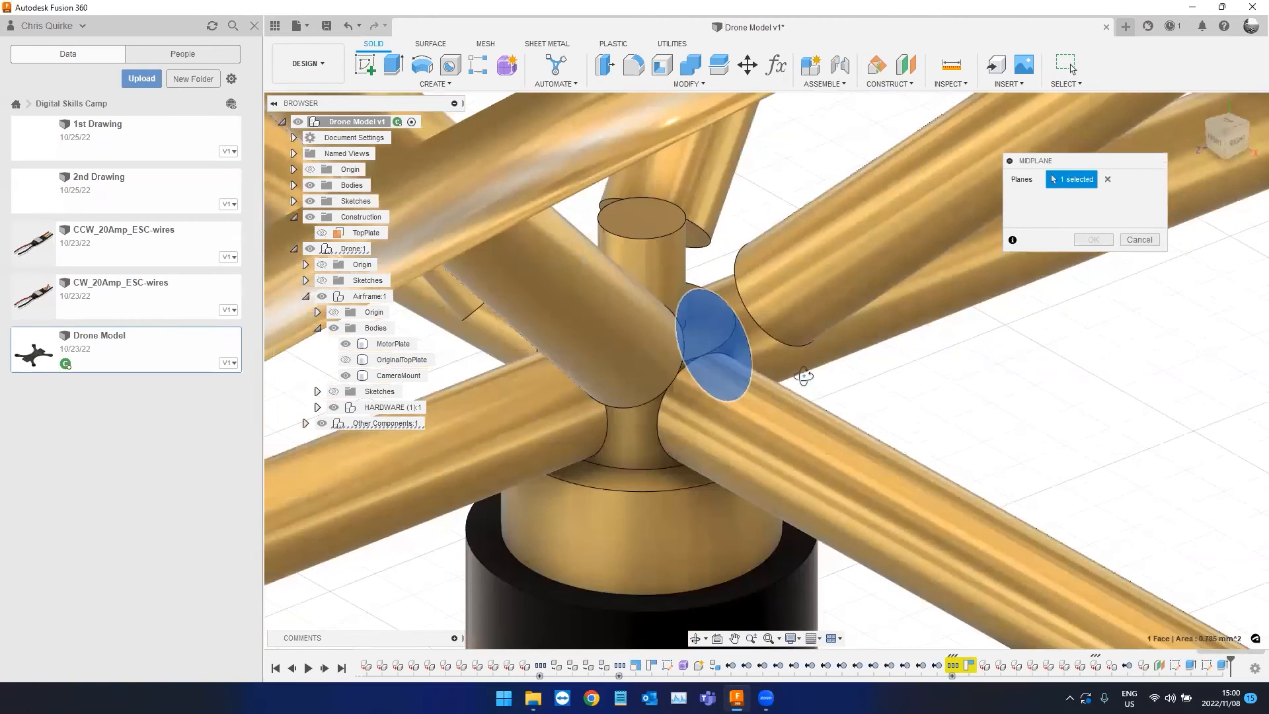
pyautogui.scroll(-8, 803, 376)
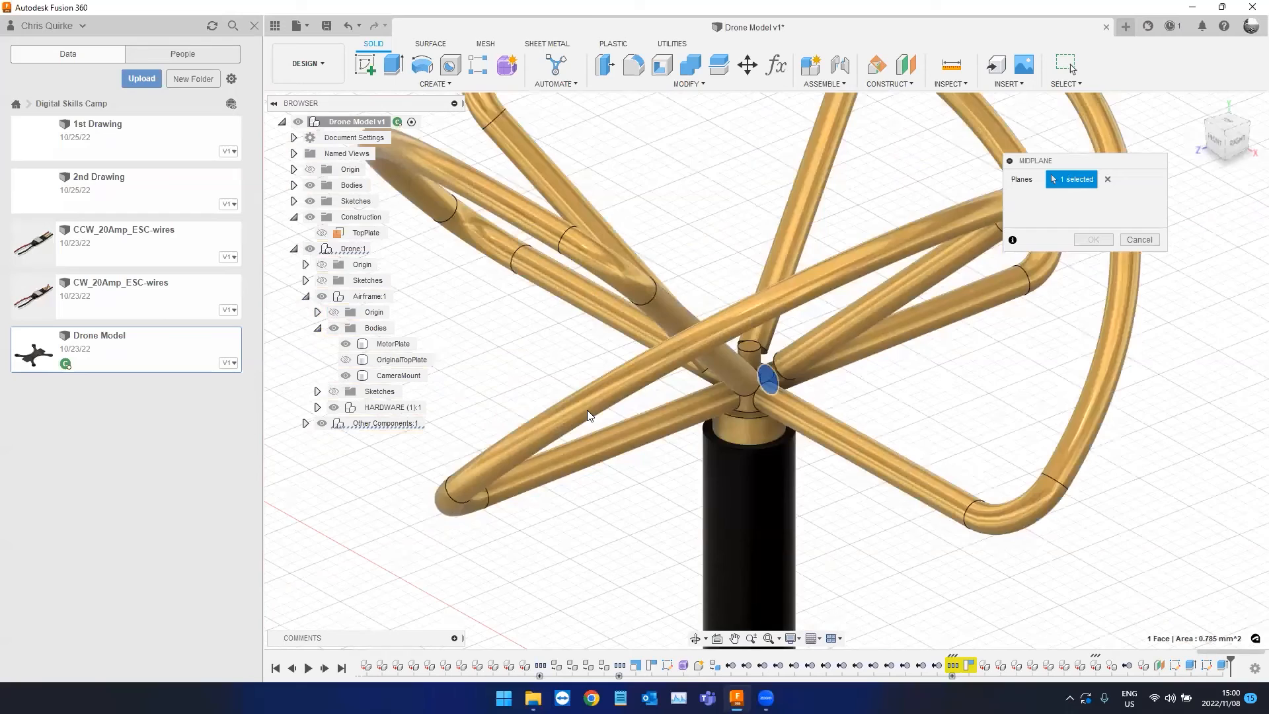
pyautogui.keyDown('shift'); pyautogui.moveTo(588, 415); pyautogui.dragTo(834, 327, button='middle'); pyautogui.keyUp('shift')
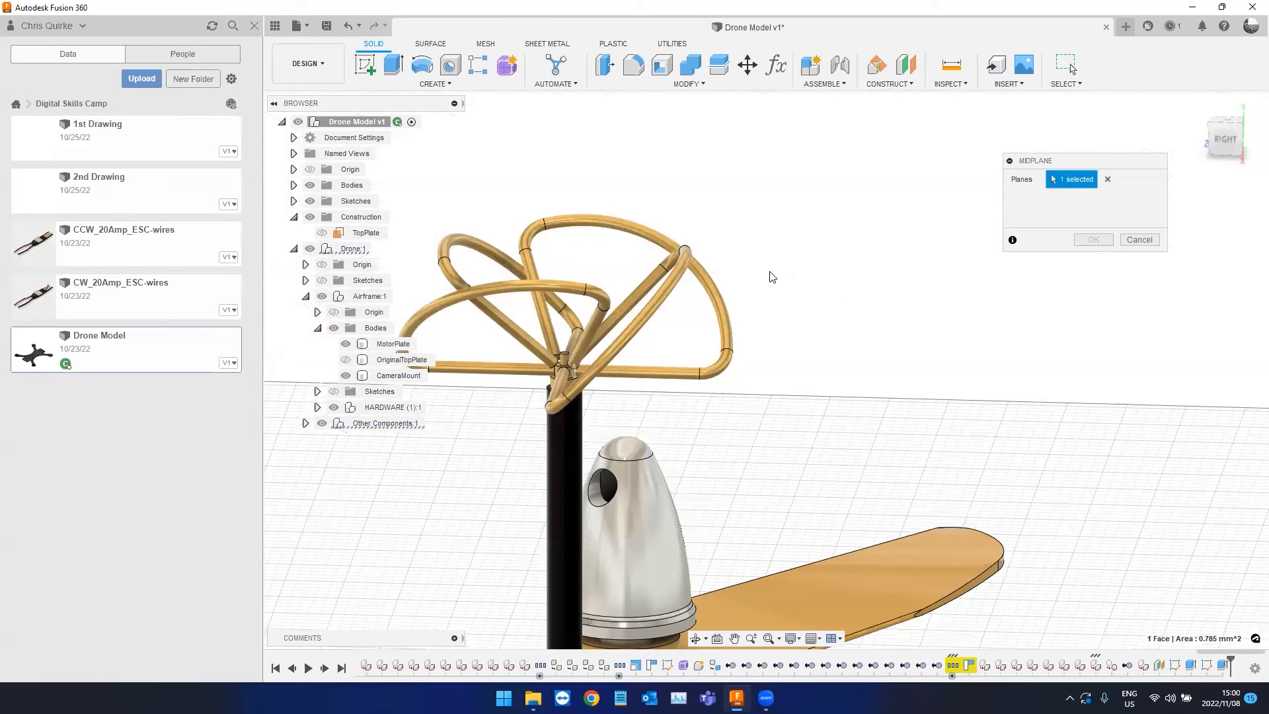
pyautogui.keyDown('shift'); pyautogui.moveTo(772, 276); pyautogui.dragTo(781, 284, button='middle'); pyautogui.keyUp('shift')
pyautogui.scroll(10, 816, 330)
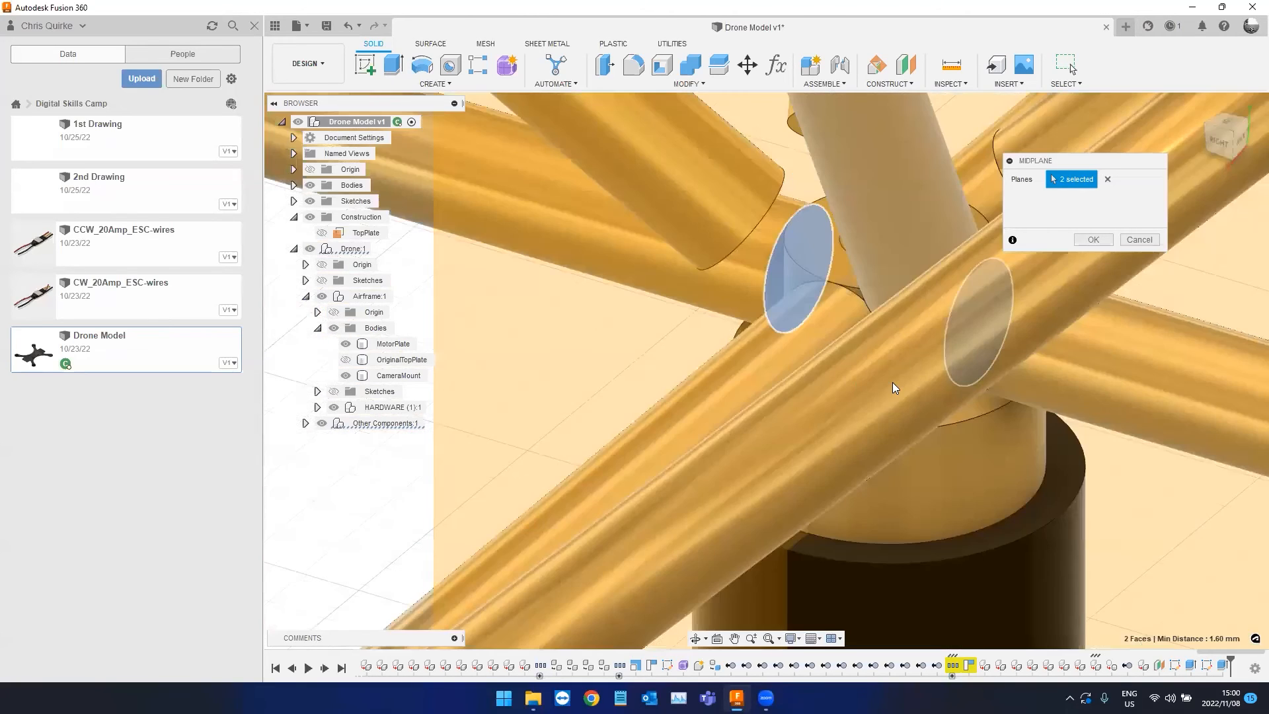
pyautogui.click(895, 319)
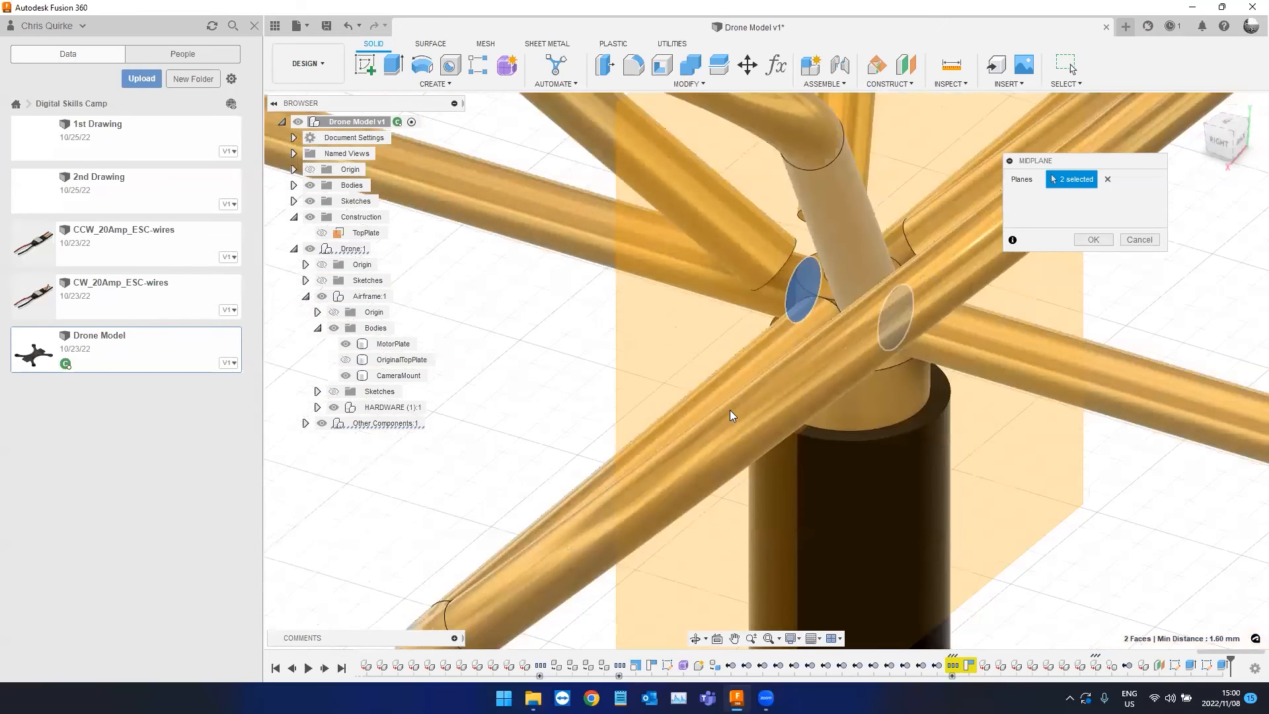
pyautogui.scroll(-8, 702, 434)
pyautogui.keyDown('shift'); pyautogui.moveTo(645, 502); pyautogui.dragTo(772, 380, button='middle'); pyautogui.keyUp('shift')
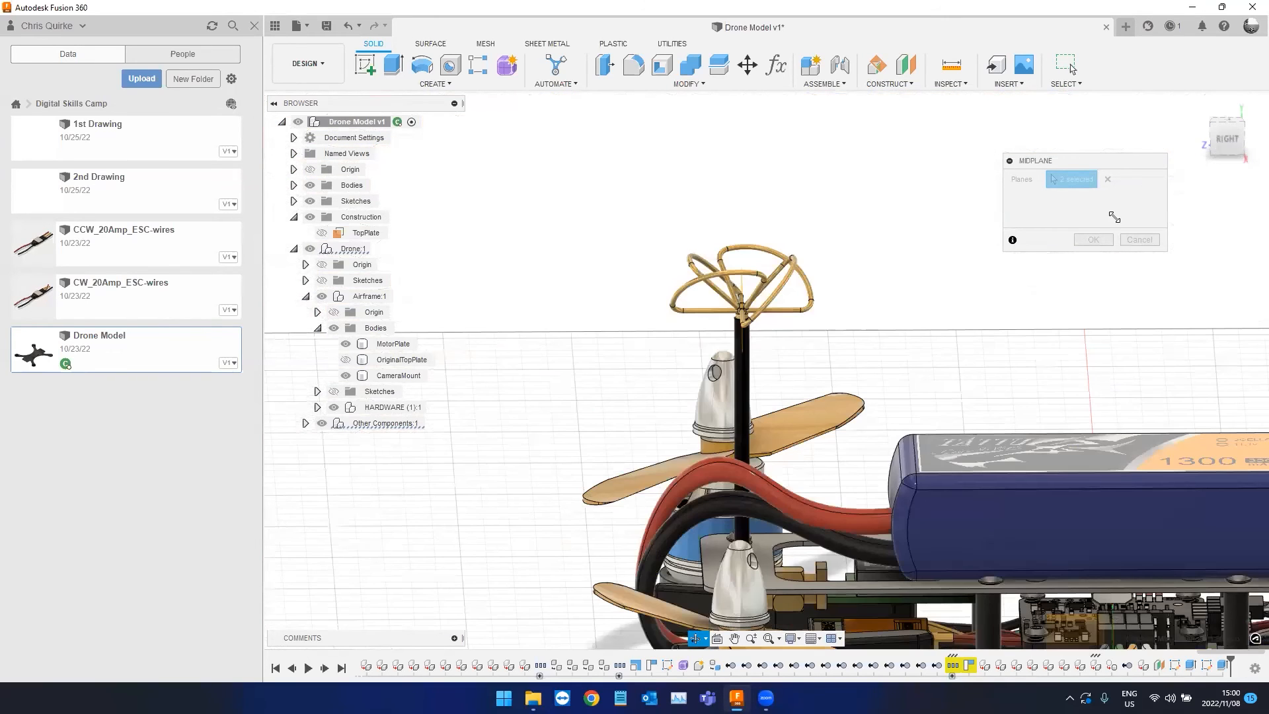
pyautogui.click(1100, 237)
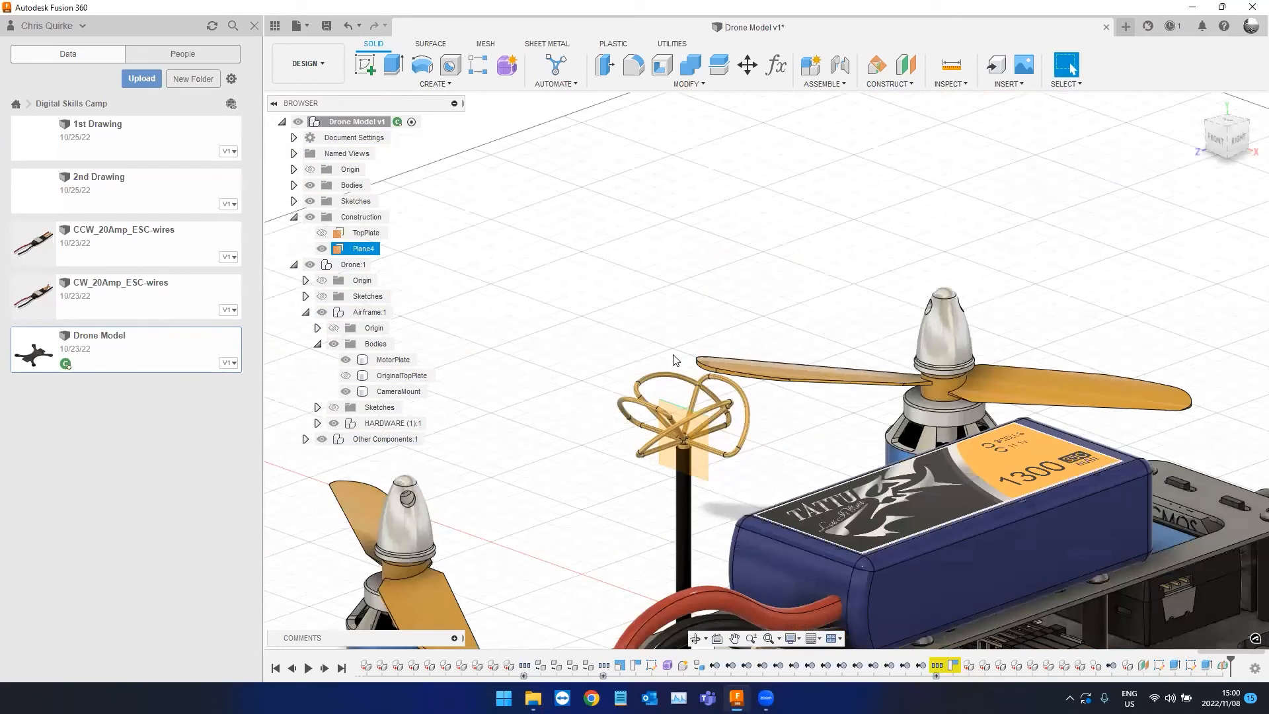
# Enlarge the new midplane's displayed extents so that it spans all the antenna loops.
pyautogui.moveTo(709, 399); pyautogui.dragTo(761, 414)
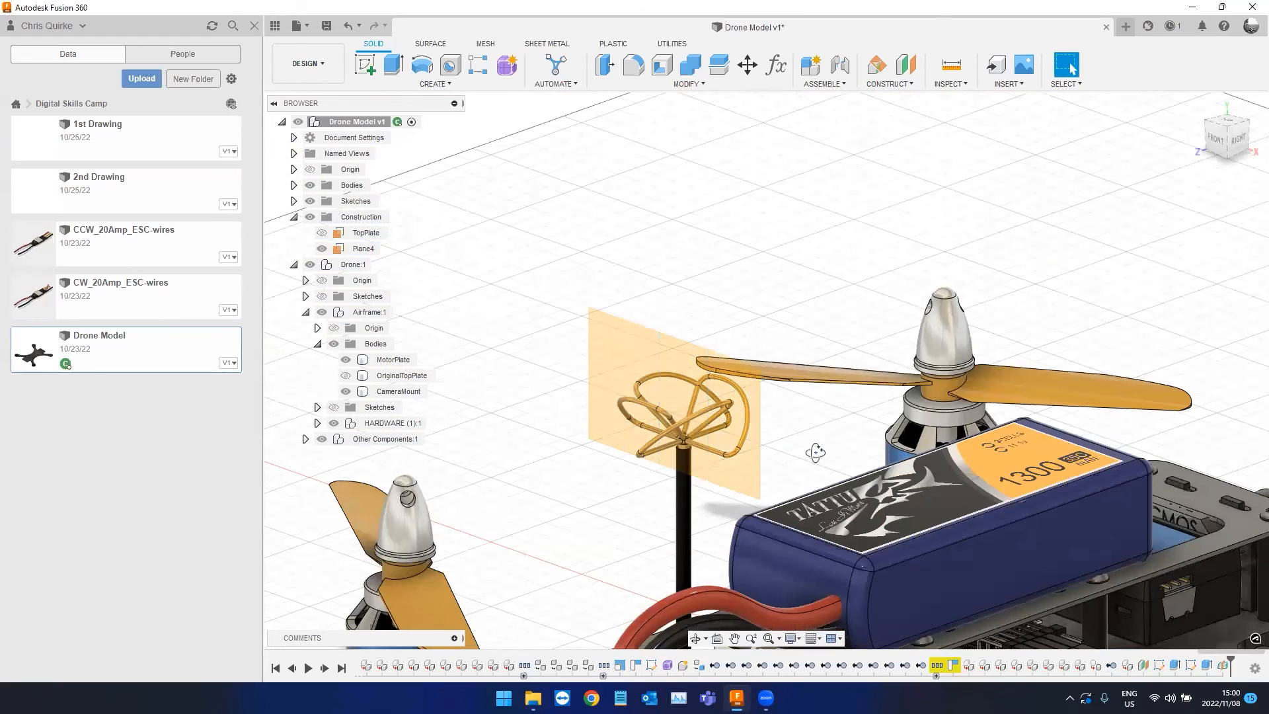
pyautogui.keyDown('shift'); pyautogui.moveTo(760, 455); pyautogui.dragTo(718, 443, button='middle'); pyautogui.keyUp('shift')
pyautogui.keyDown('shift'); pyautogui.moveTo(499, 465); pyautogui.dragTo(654, 340, button='middle'); pyautogui.keyUp('shift')
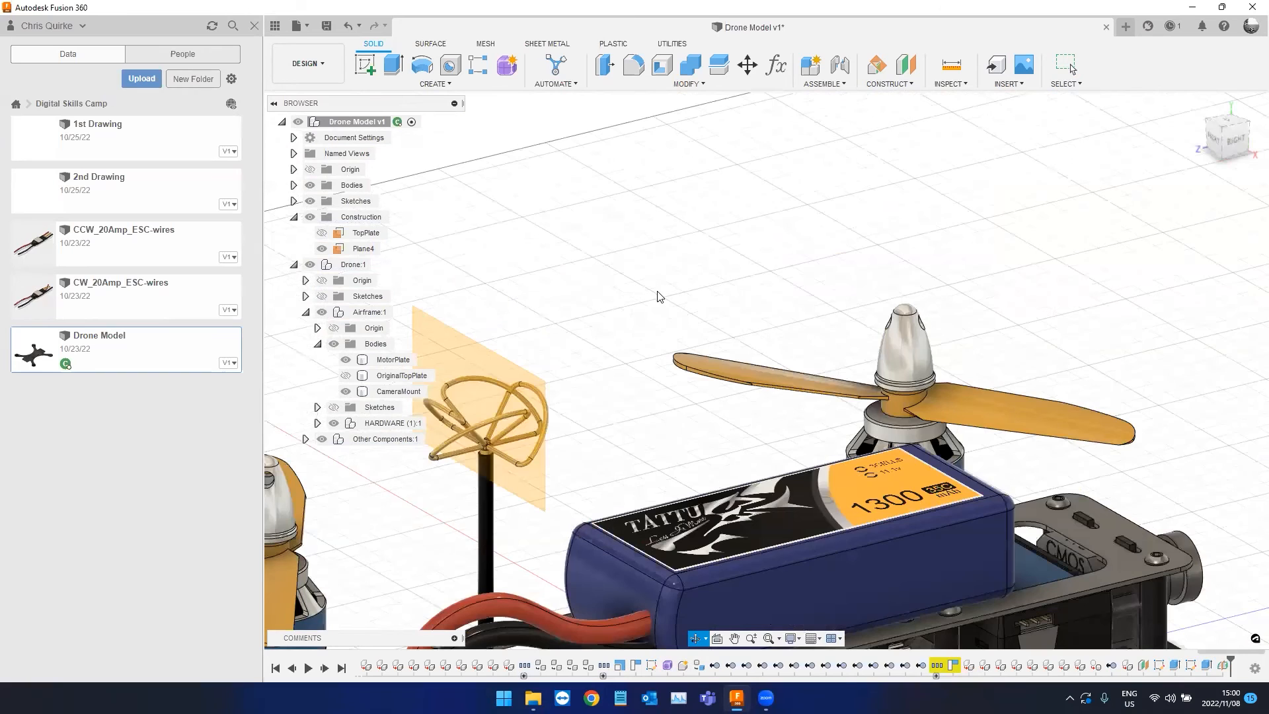
pyautogui.keyDown('shift'); pyautogui.moveTo(657, 296); pyautogui.dragTo(653, 298, button='middle'); pyautogui.keyUp('shift')
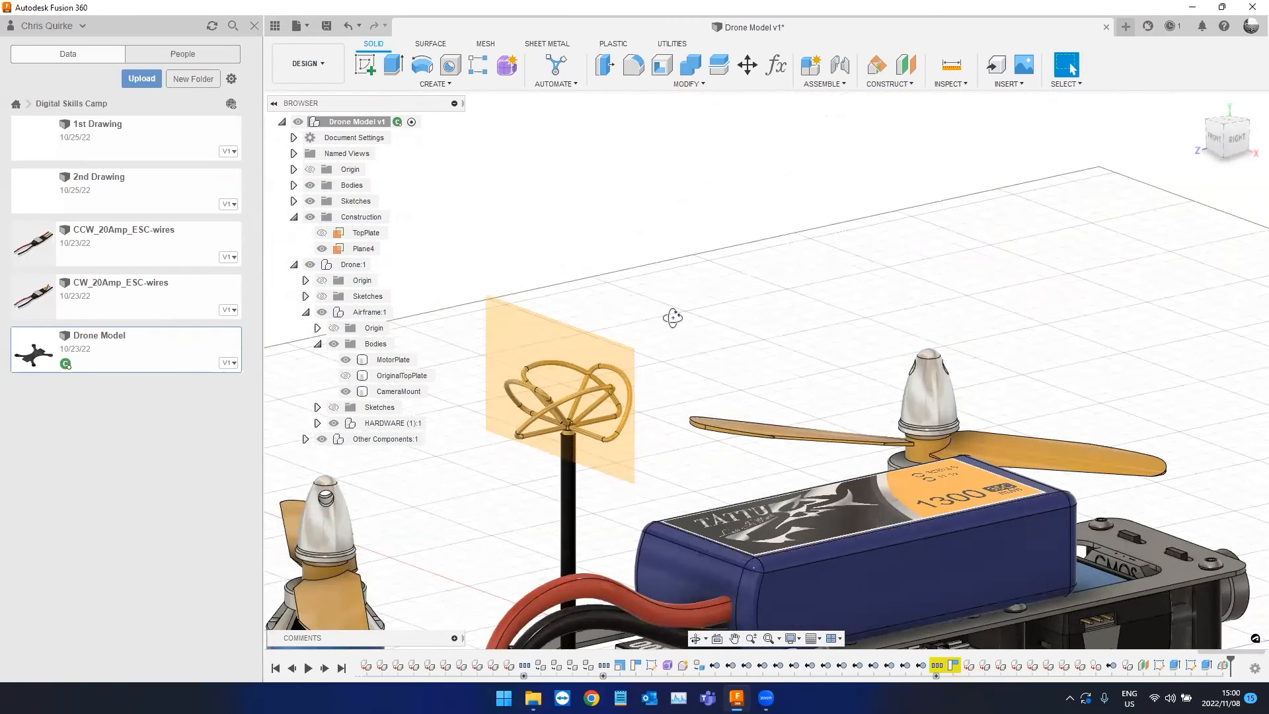
pyautogui.keyDown('shift'); pyautogui.moveTo(674, 315); pyautogui.dragTo(534, 315, button='middle'); pyautogui.keyUp('shift')
pyautogui.scroll(2, 556, 319)
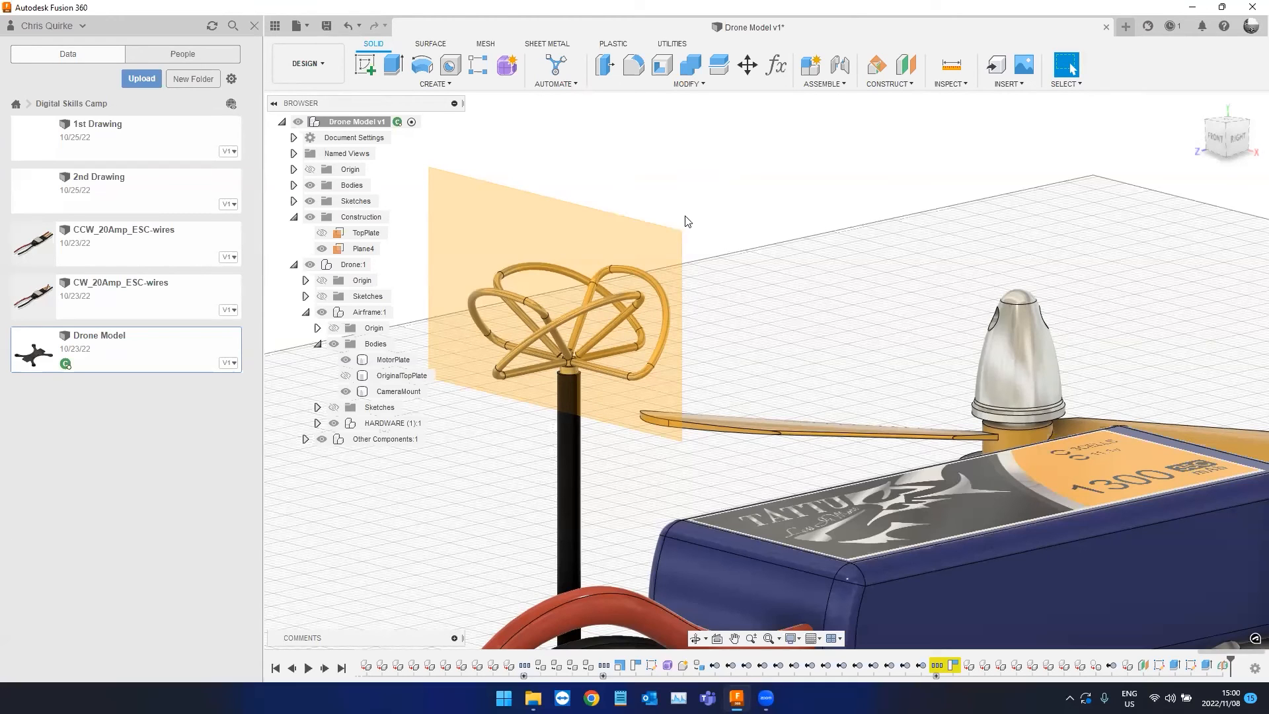
pyautogui.keyDown('shift'); pyautogui.moveTo(691, 221); pyautogui.dragTo(730, 234, button='middle'); pyautogui.keyUp('shift')
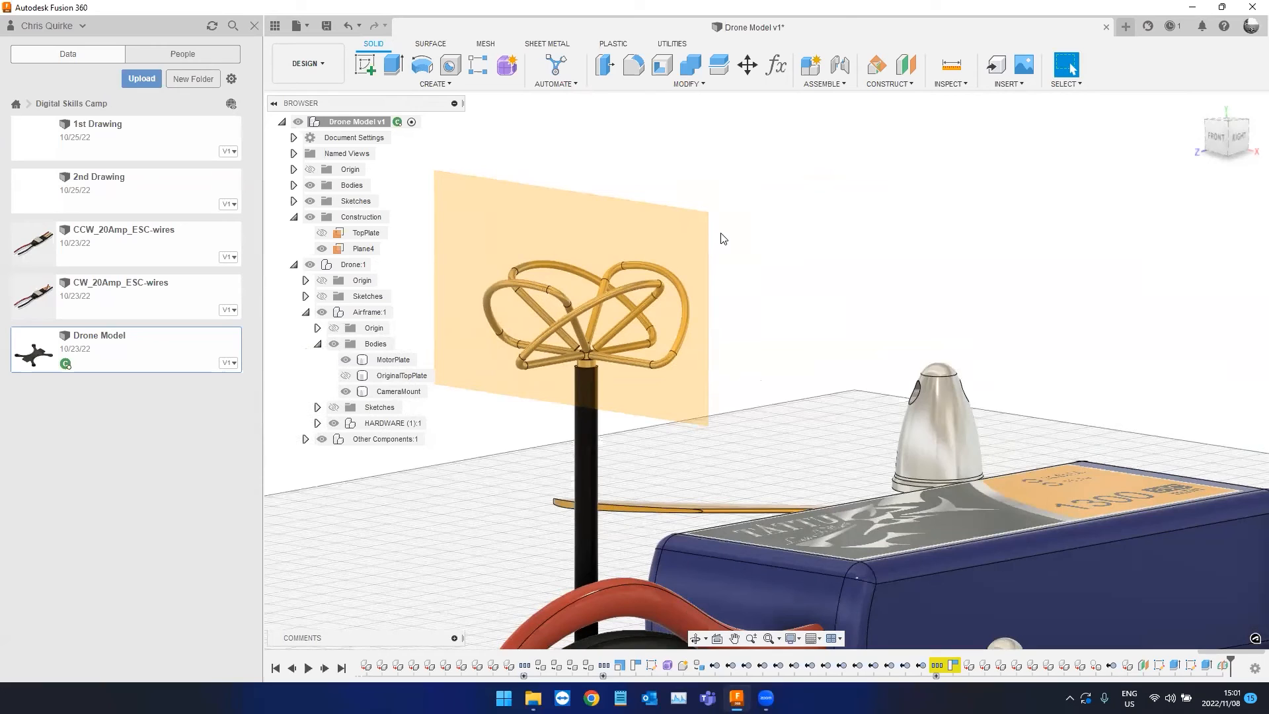
# Move one motor's silver cone up off its shaft and revert the component's position.
pyautogui.moveTo(937, 422); pyautogui.dragTo(848, 249)
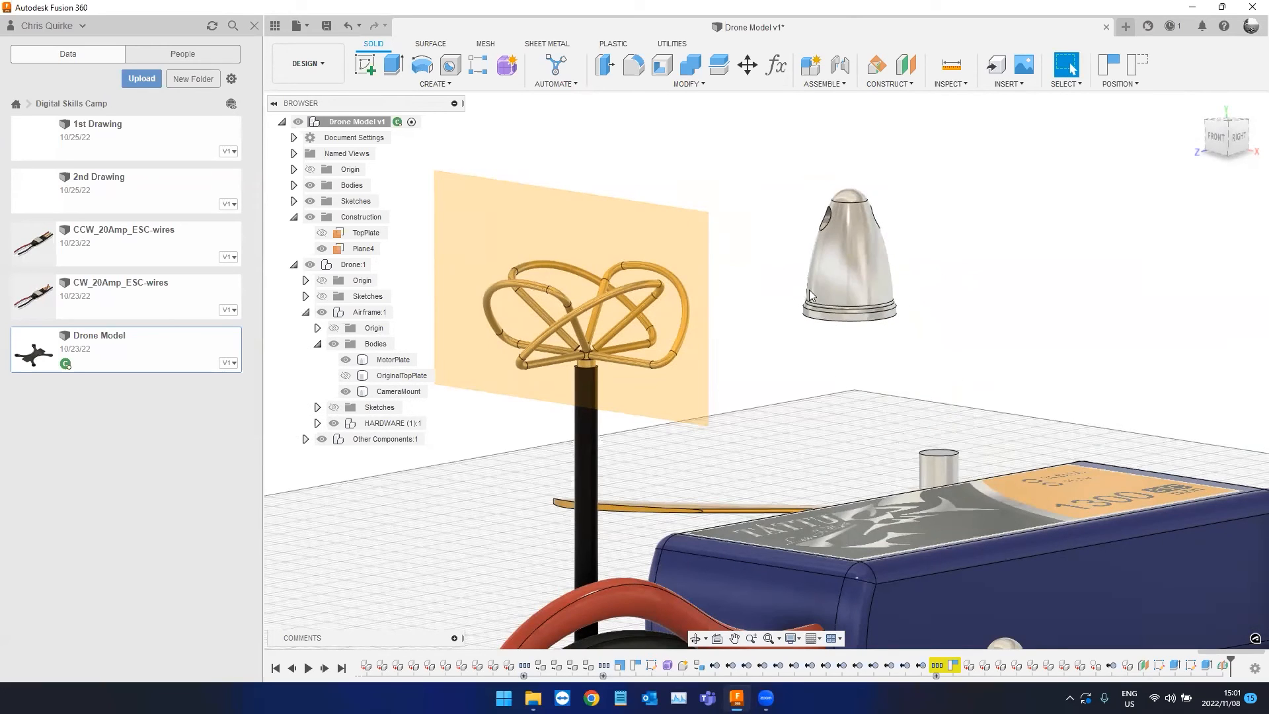
pyautogui.click(1136, 65)
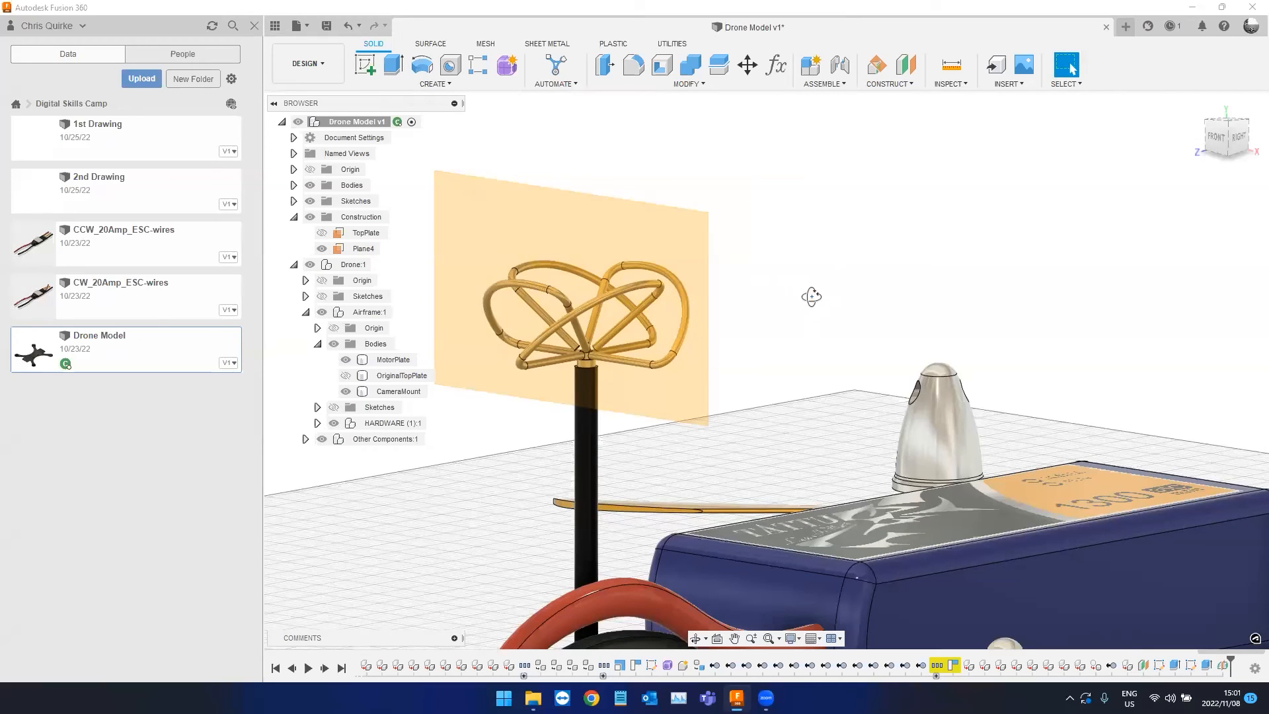
pyautogui.keyDown('shift'); pyautogui.moveTo(764, 337); pyautogui.dragTo(759, 335, button='middle'); pyautogui.keyUp('shift')
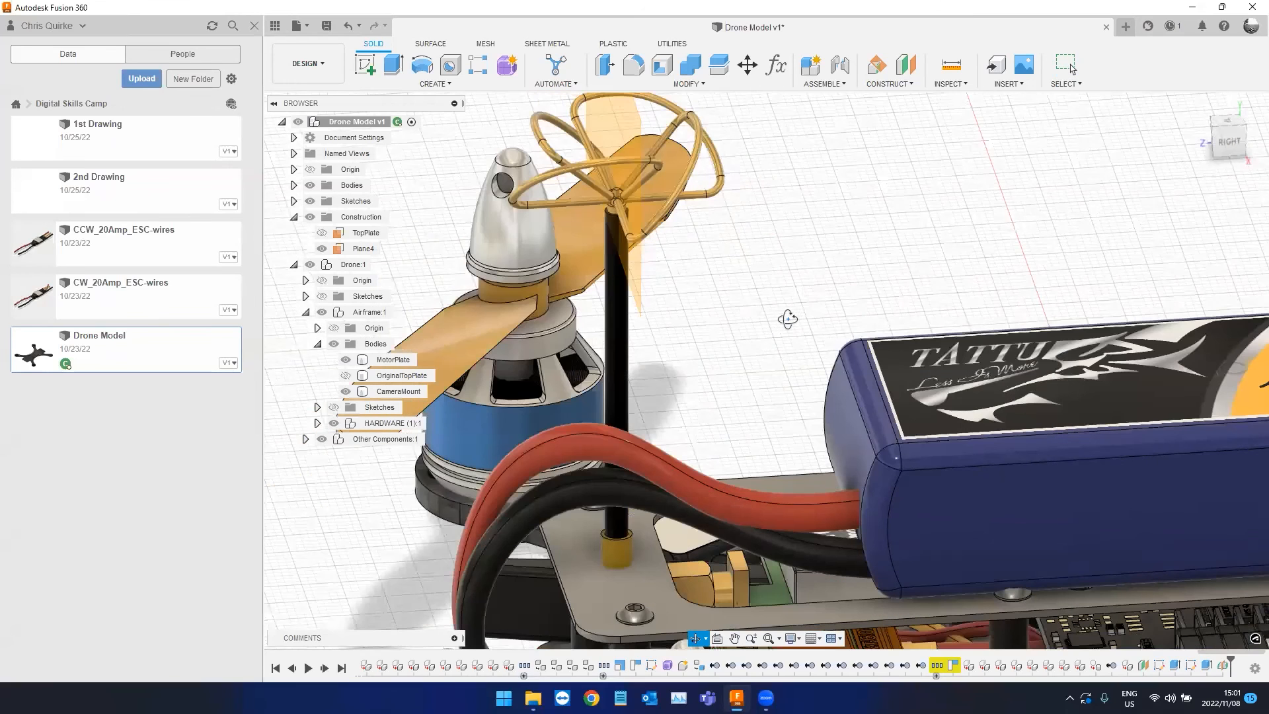
pyautogui.keyDown('shift'); pyautogui.moveTo(771, 323); pyautogui.dragTo(647, 295, button='middle'); pyautogui.keyUp('shift')
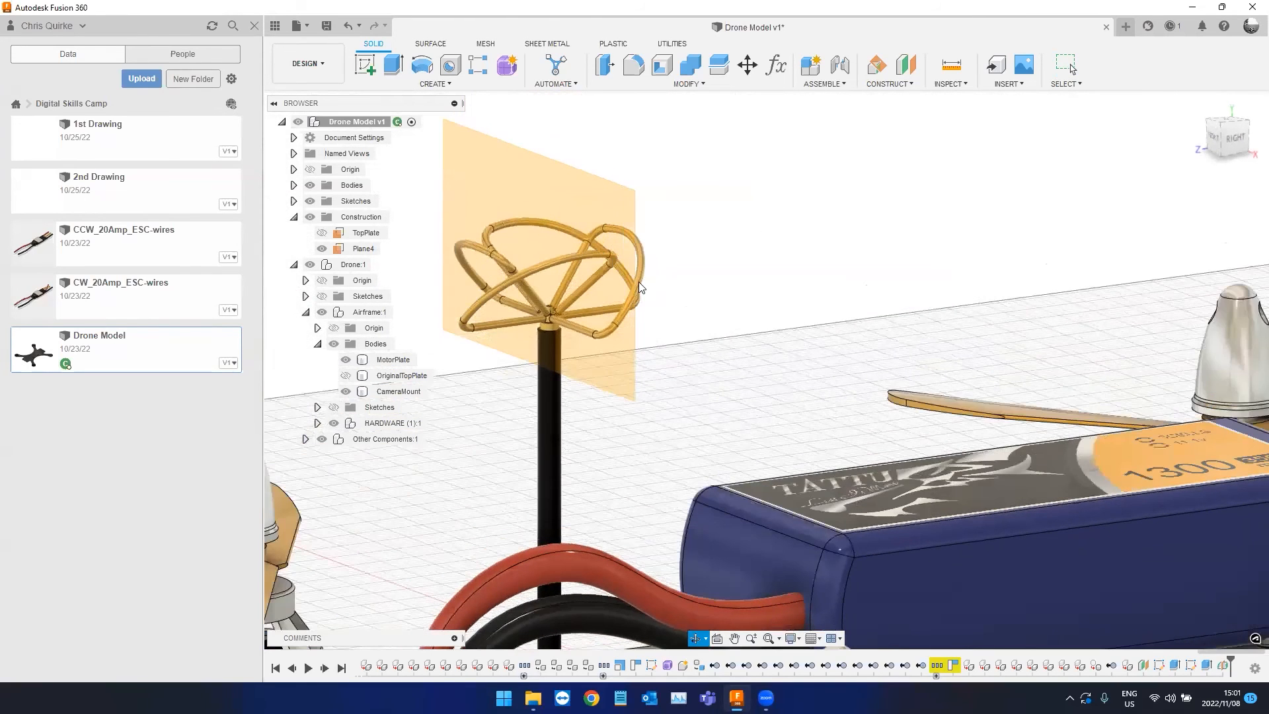
pyautogui.scroll(3, 753, 346)
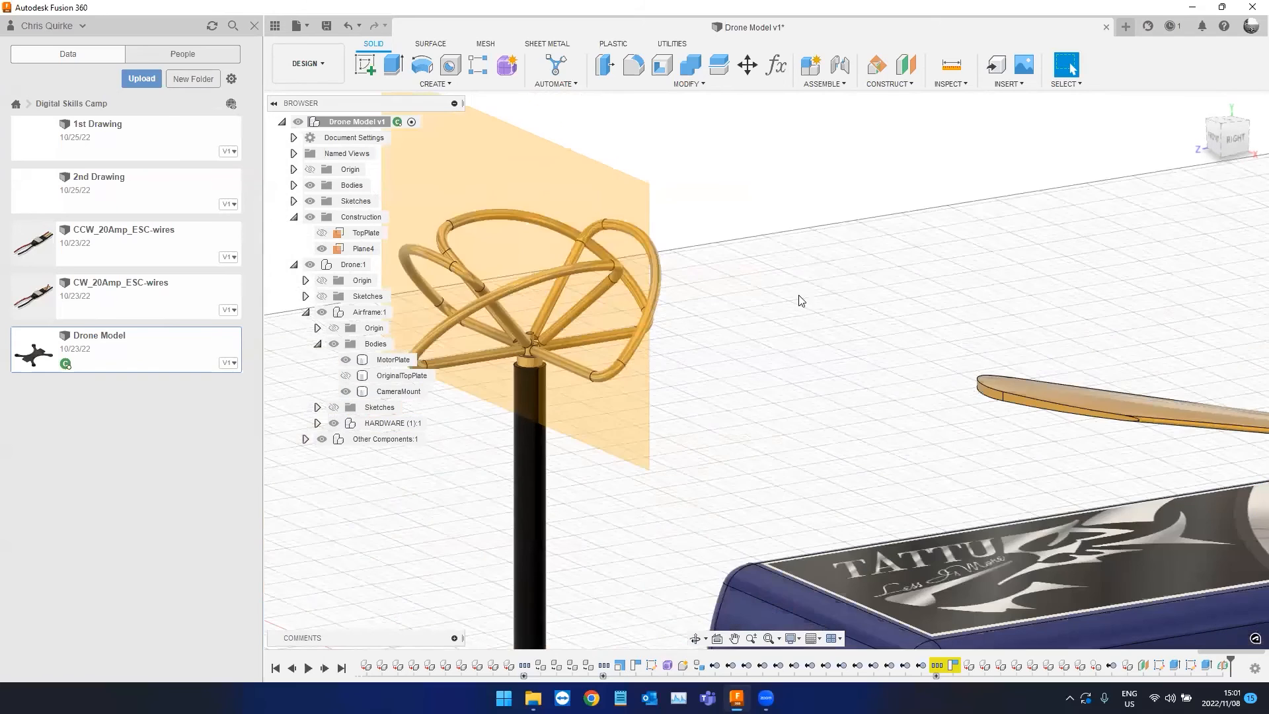
# Start a new design and sketch an S-shaped fit point spline through four points on the horizontal origin plane, starting near the origin.
pyautogui.click(1126, 27)
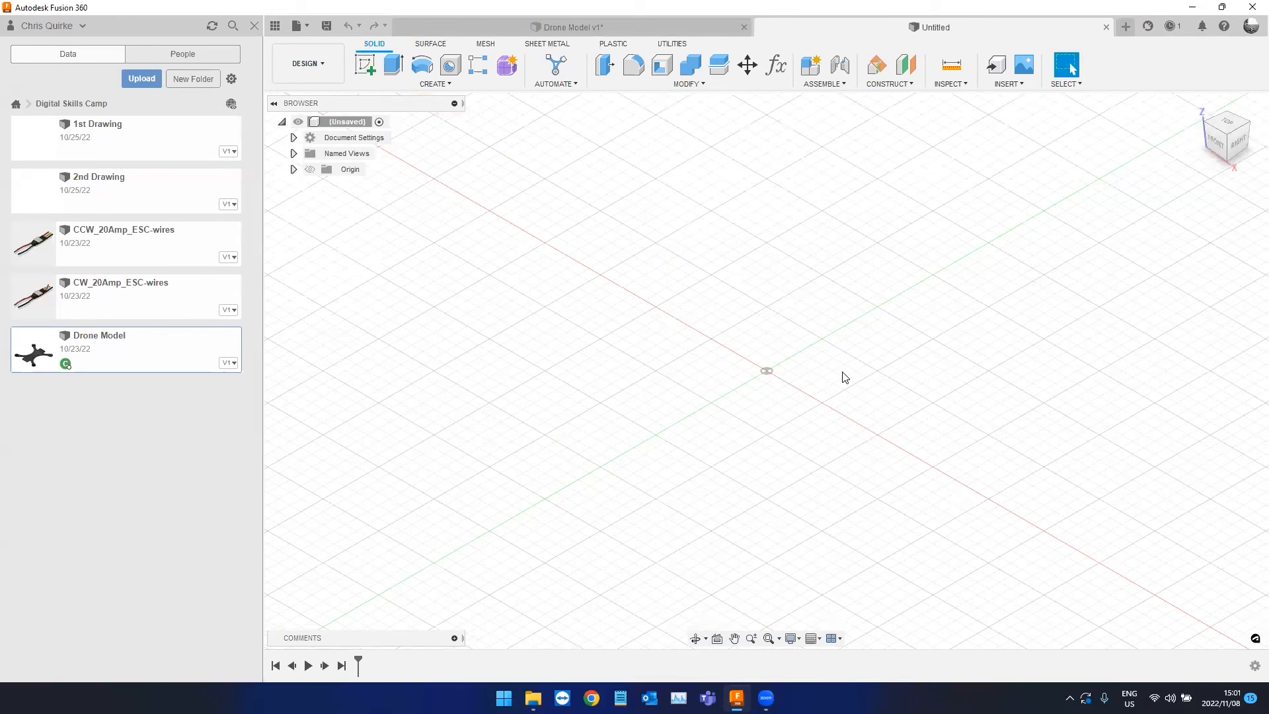
pyautogui.click(843, 372)
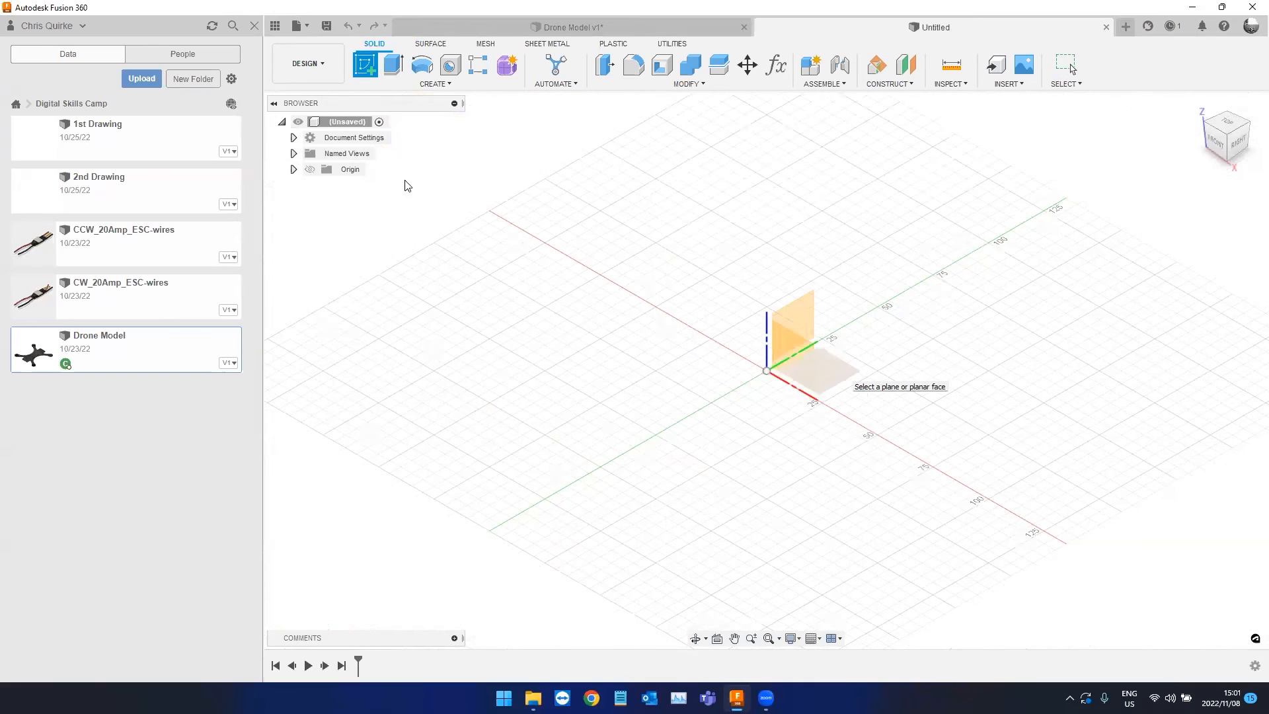
pyautogui.click(444, 69)
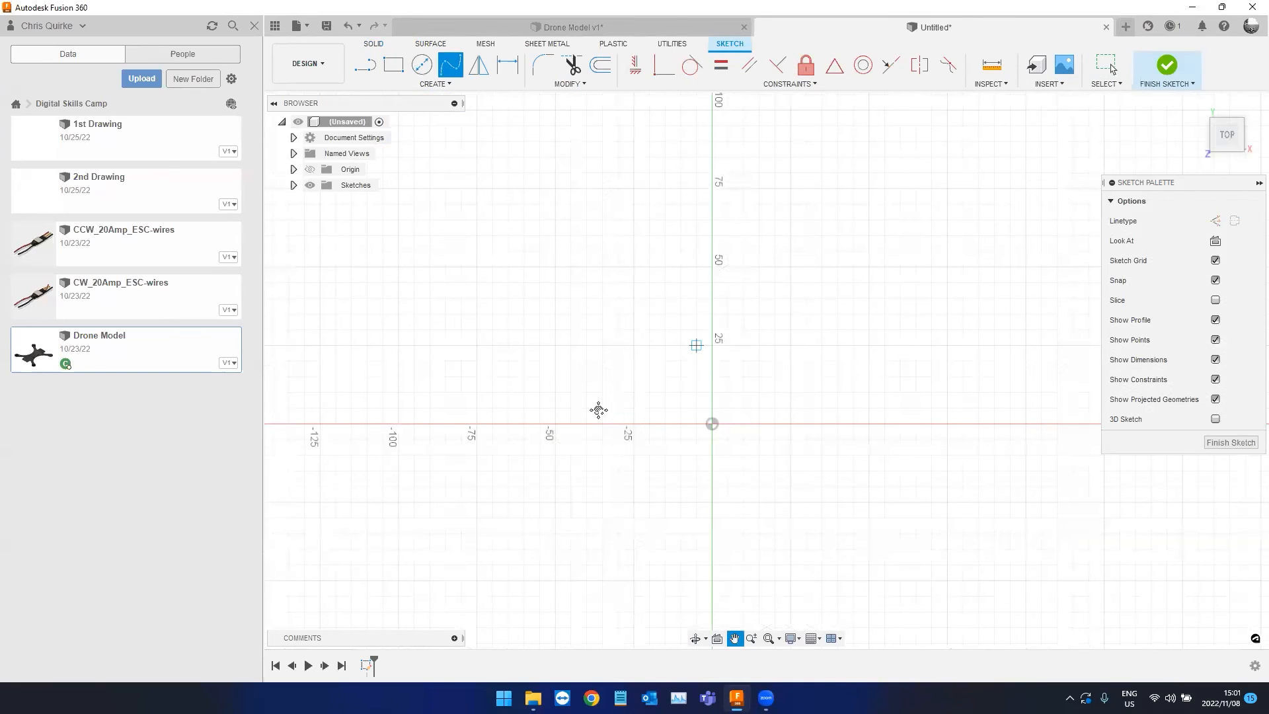
pyautogui.moveTo(598, 410); pyautogui.dragTo(593, 419, button='middle')
pyautogui.click(674, 468)
pyautogui.click(723, 277)
pyautogui.moveTo(725, 278); pyautogui.dragTo(560, 423, button='middle')
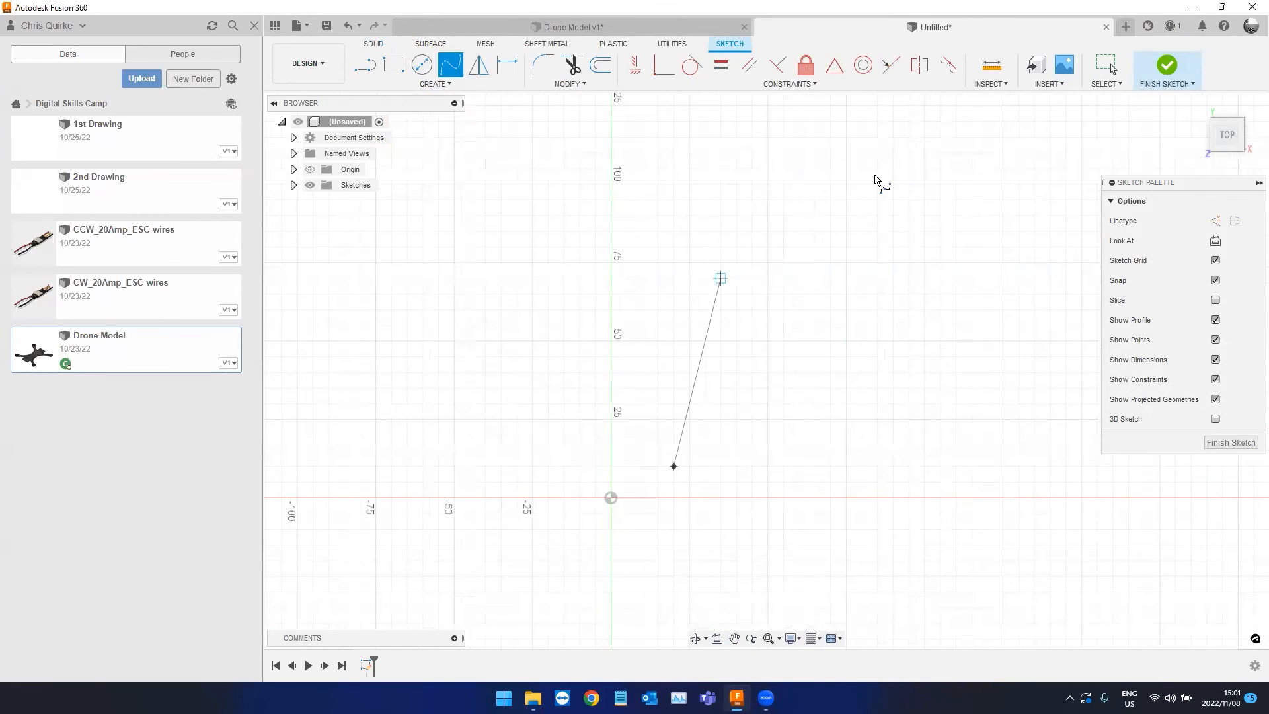
pyautogui.click(841, 324)
pyautogui.moveTo(884, 172); pyautogui.dragTo(816, 294, button='middle')
pyautogui.click(887, 157)
pyautogui.click(881, 201)
pyautogui.scroll(-2, 905, 399)
pyautogui.moveTo(825, 465)
pyautogui.keyDown('shift'); pyautogui.mouseDown(button='middle')
pyautogui.moveTo(720, 366)
pyautogui.moveTo(666, 382)
pyautogui.moveTo(764, 390)
pyautogui.moveTo(637, 392)
pyautogui.mouseUp(button='middle'); pyautogui.keyUp('shift')
pyautogui.click(1162, 65)
# Create a Plane Along Path on the spline at proportional distance 0.00, at its start point.
pyautogui.click(888, 83)
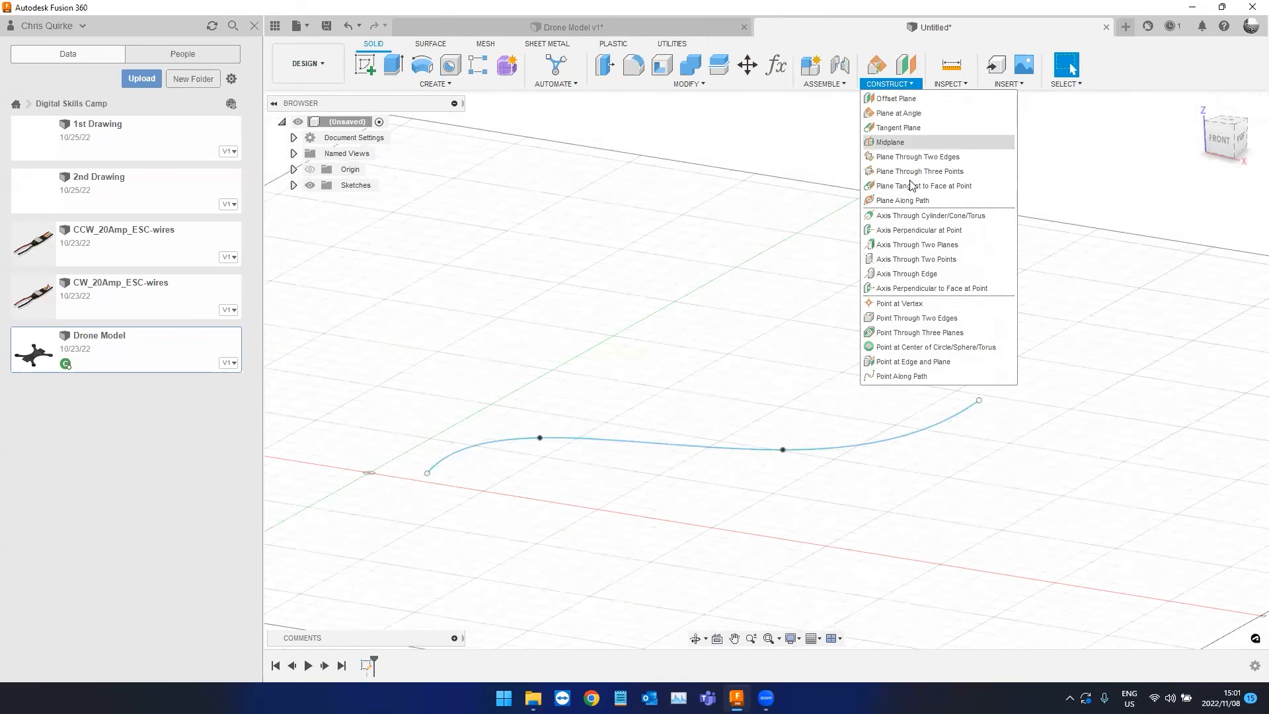
pyautogui.click(900, 200)
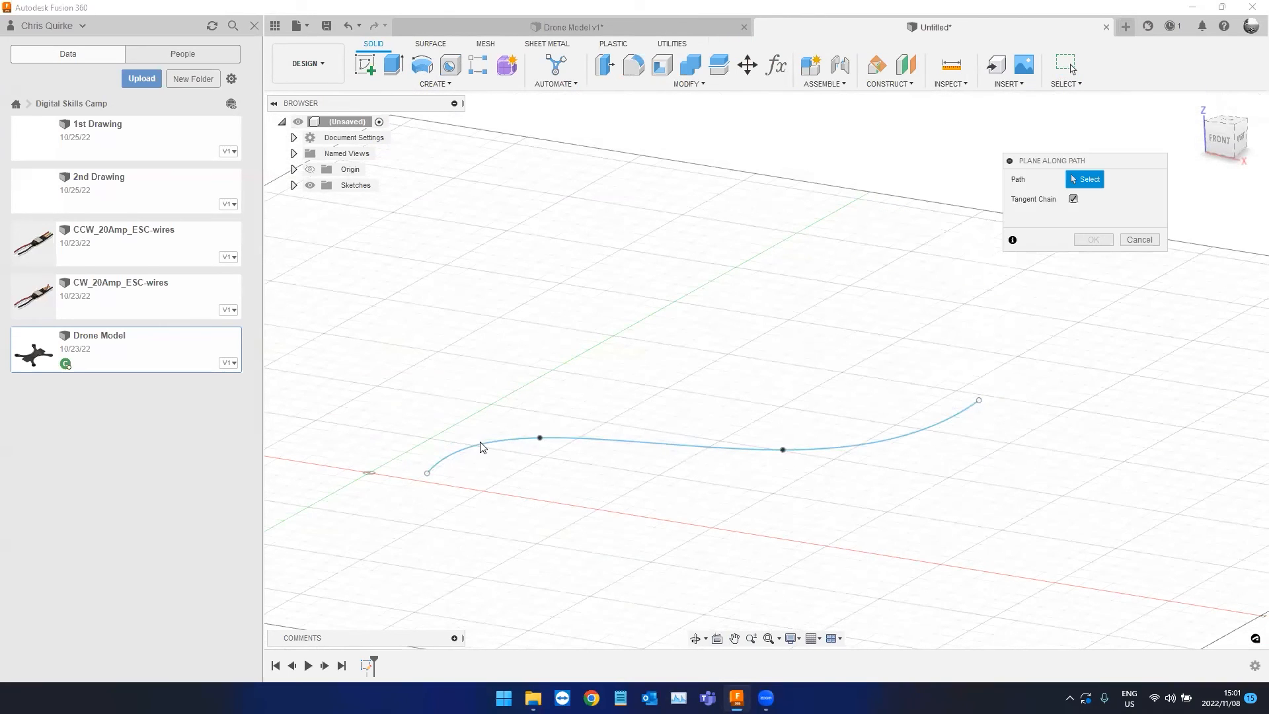
pyautogui.click(419, 476)
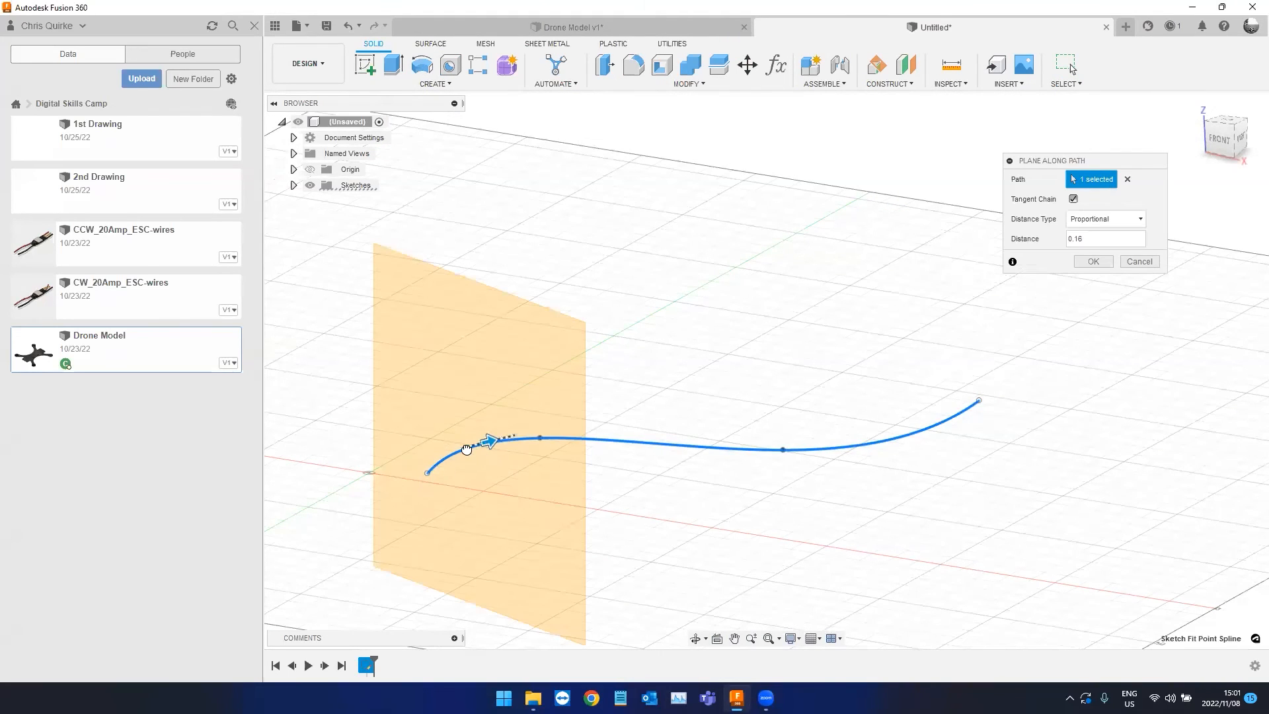
pyautogui.click(1093, 261)
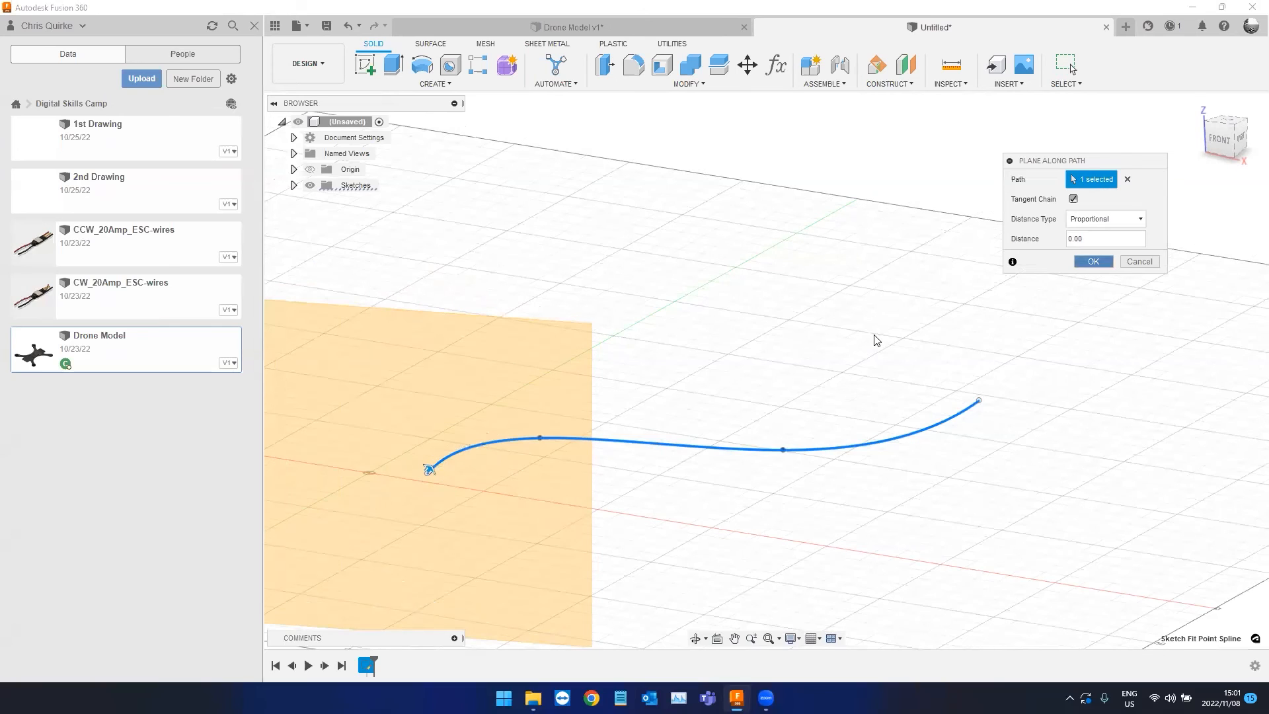
pyautogui.moveTo(697, 388); pyautogui.dragTo(283, 86)
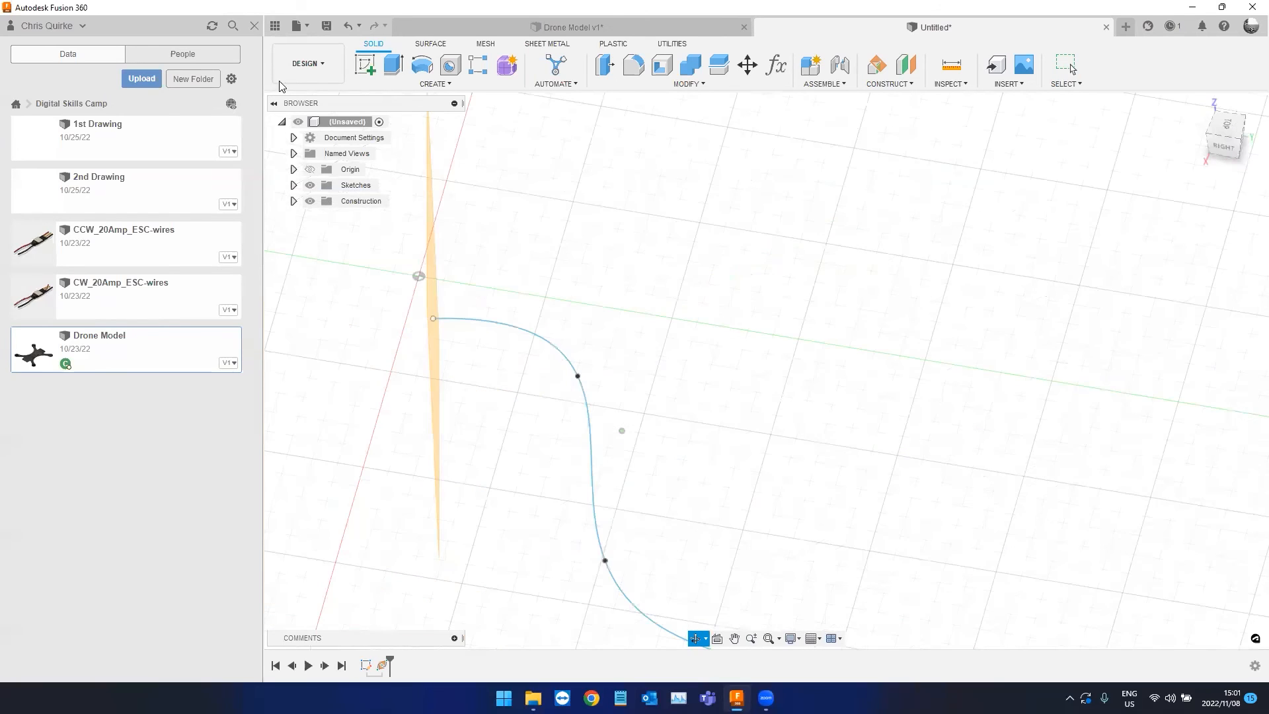
# Sketch a small center-diameter circle on the new path plane, centred on the spline's start point.
pyautogui.click(368, 71)
pyautogui.click(289, 518)
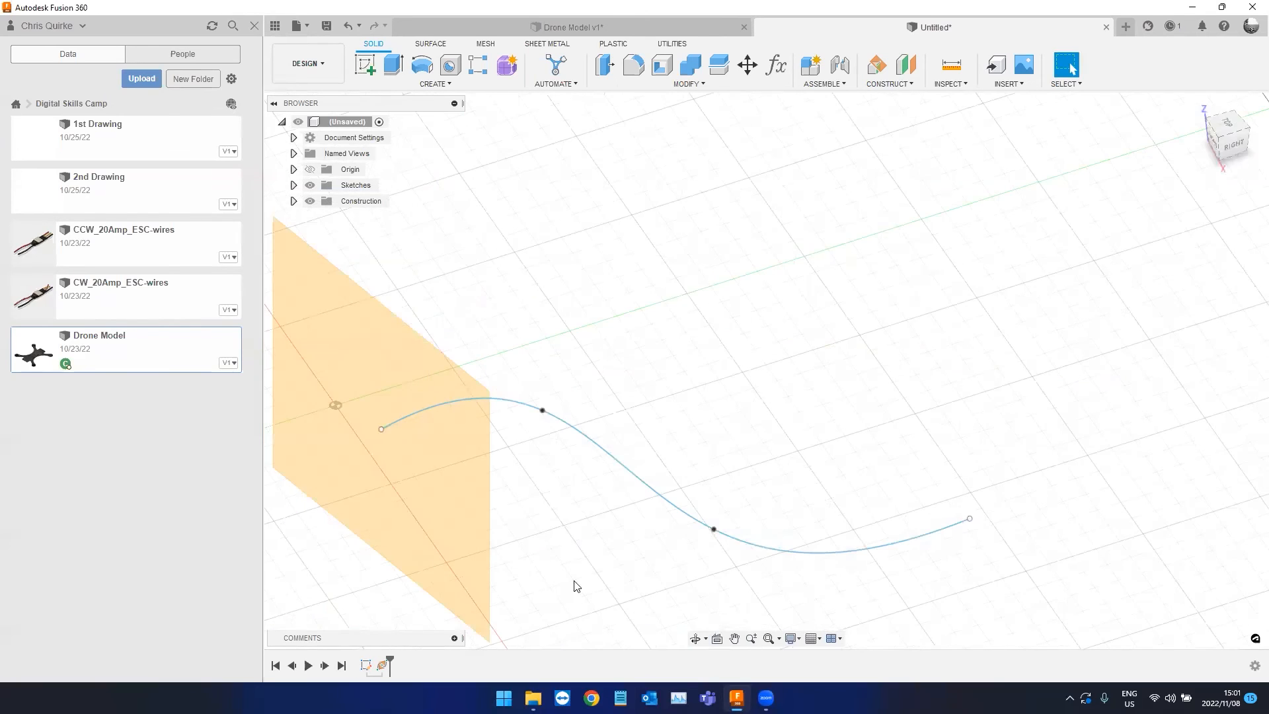
pyautogui.scroll(1, 782, 547)
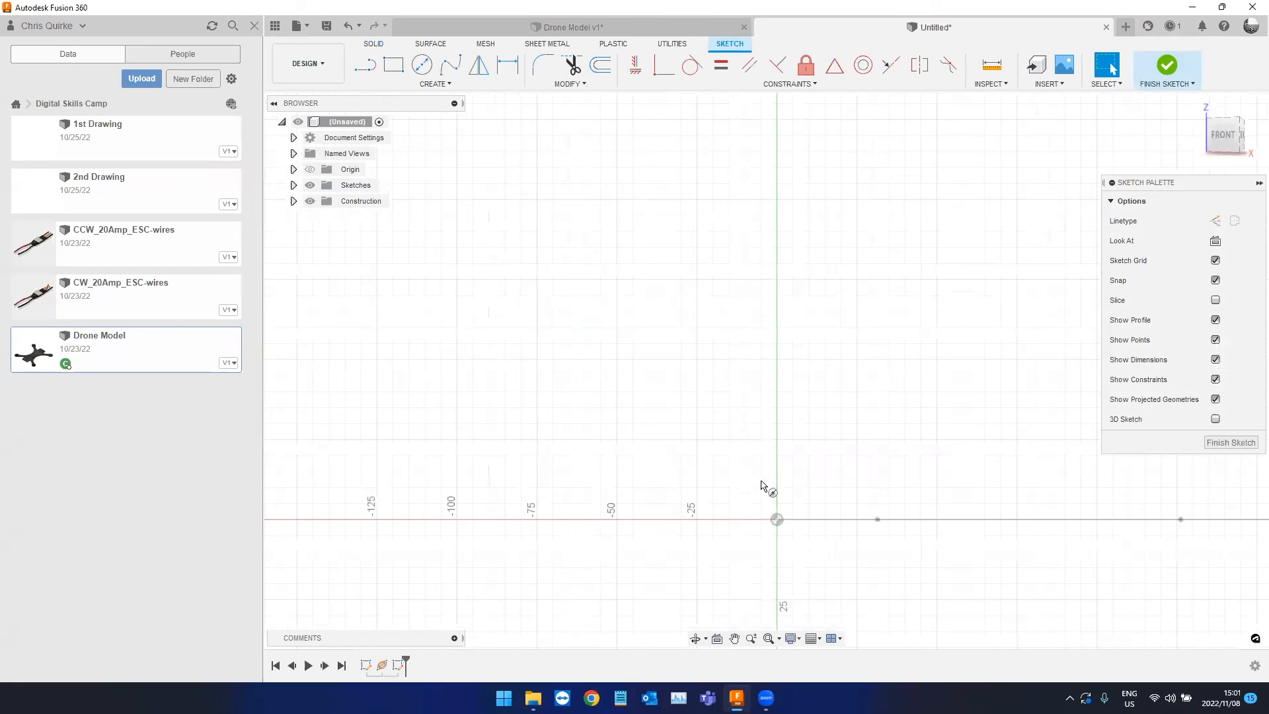
pyautogui.scroll(1, 801, 485)
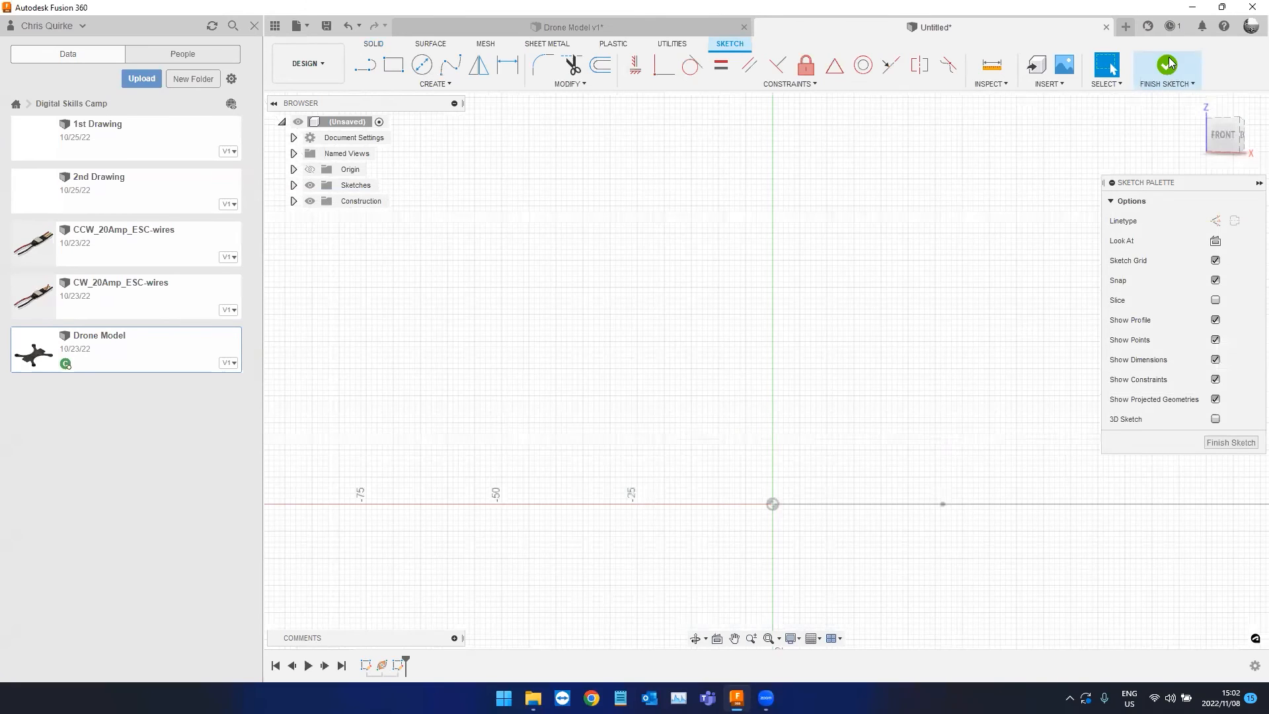
pyautogui.press('c')
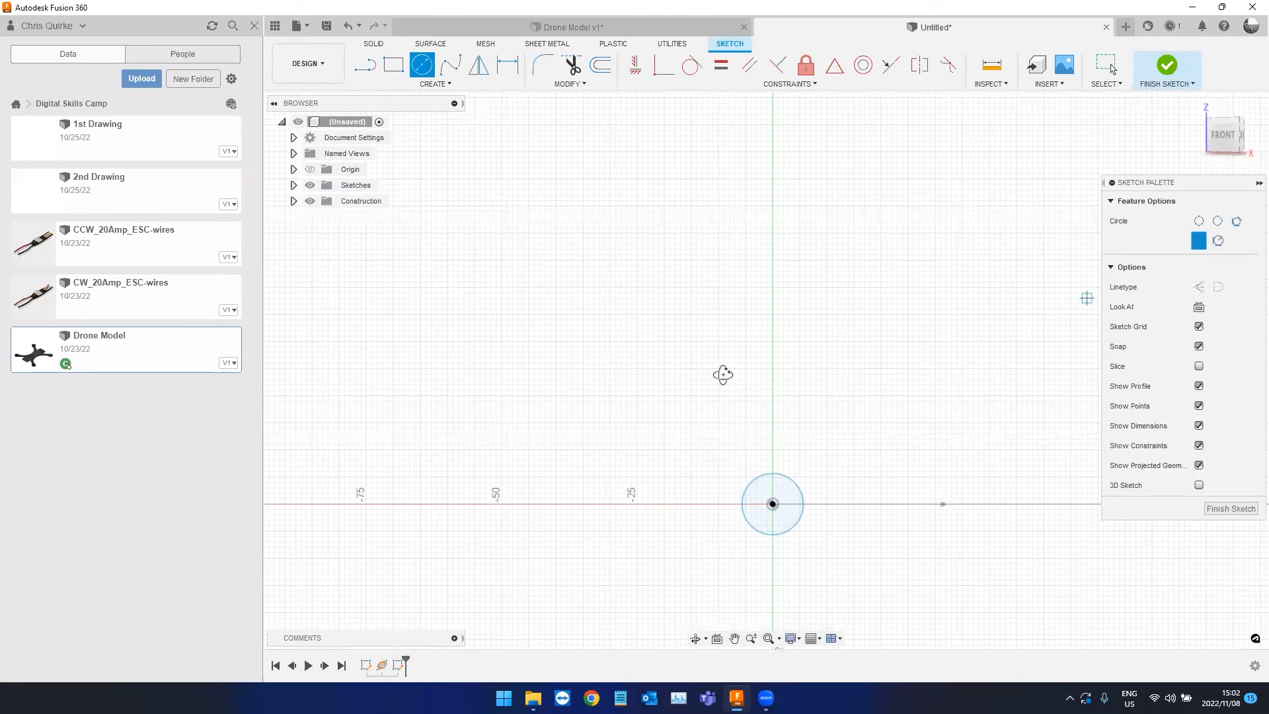
pyautogui.moveTo(550, 298)
pyautogui.keyDown('shift'); pyautogui.mouseDown(button='middle')
pyautogui.moveTo(563, 312)
pyautogui.moveTo(459, 291)
pyautogui.moveTo(566, 300)
pyautogui.mouseUp(button='middle'); pyautogui.keyUp('shift')
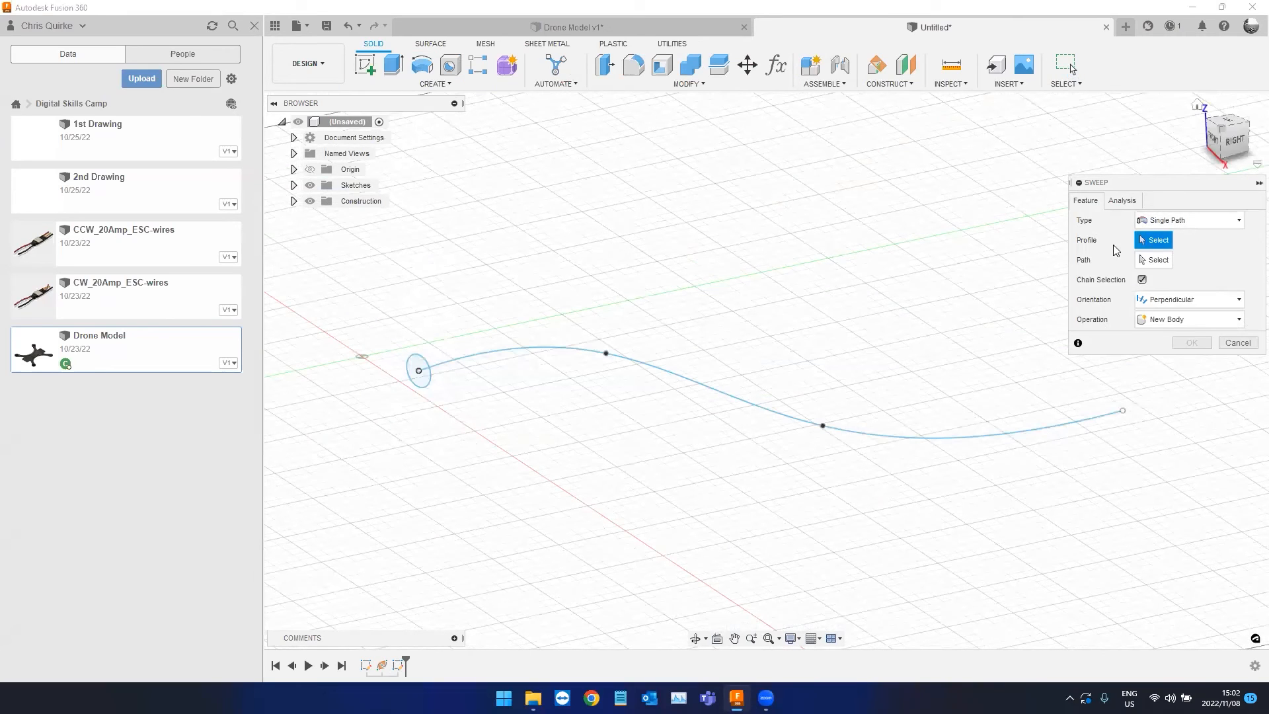
# Sweep the circle along the full spline as a single-path, perpendicular sweep, creating a new body.
pyautogui.scroll(2, 415, 366)
pyautogui.click(415, 366)
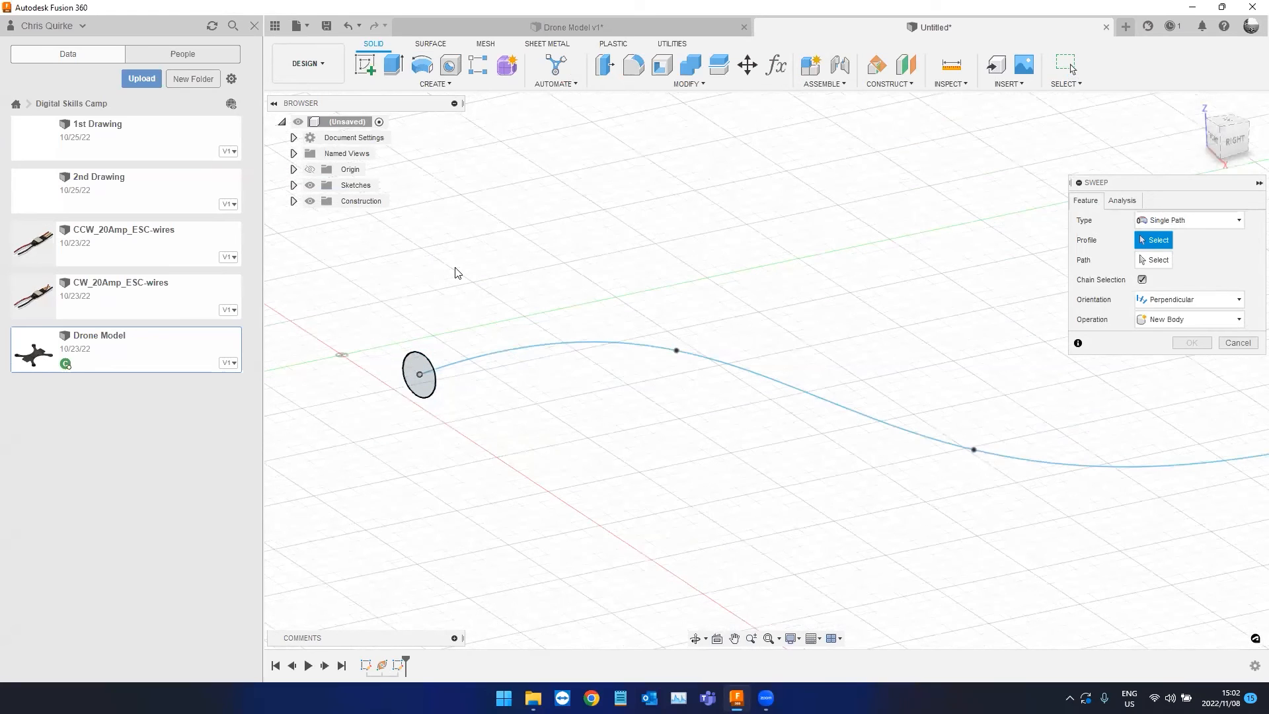
pyautogui.click(765, 385)
pyautogui.scroll(-1, 732, 326)
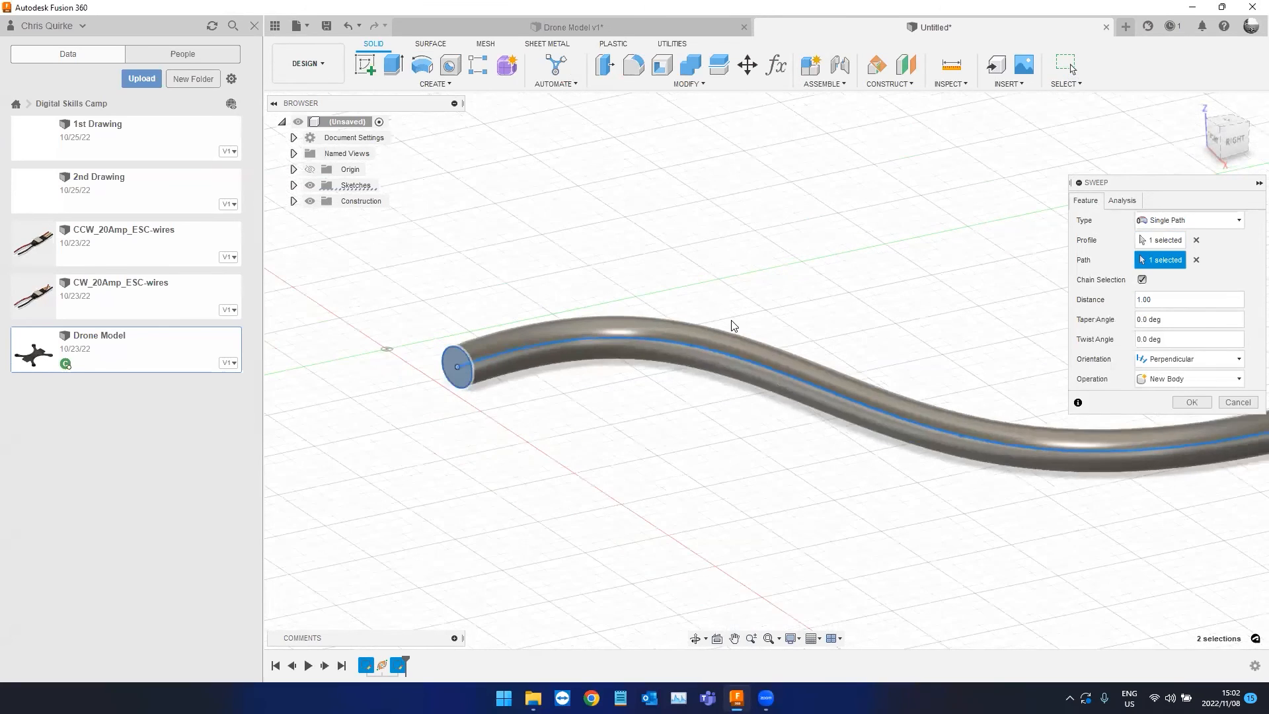
pyautogui.scroll(-2, 733, 325)
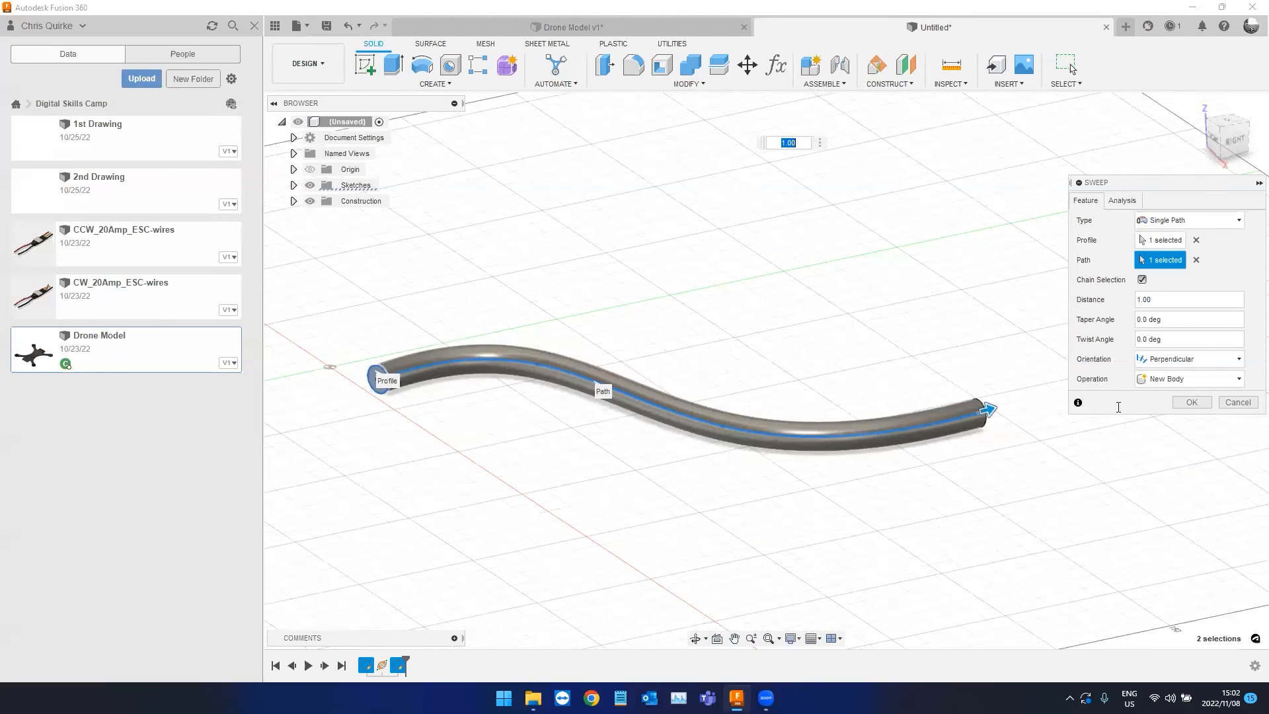
pyautogui.click(1190, 401)
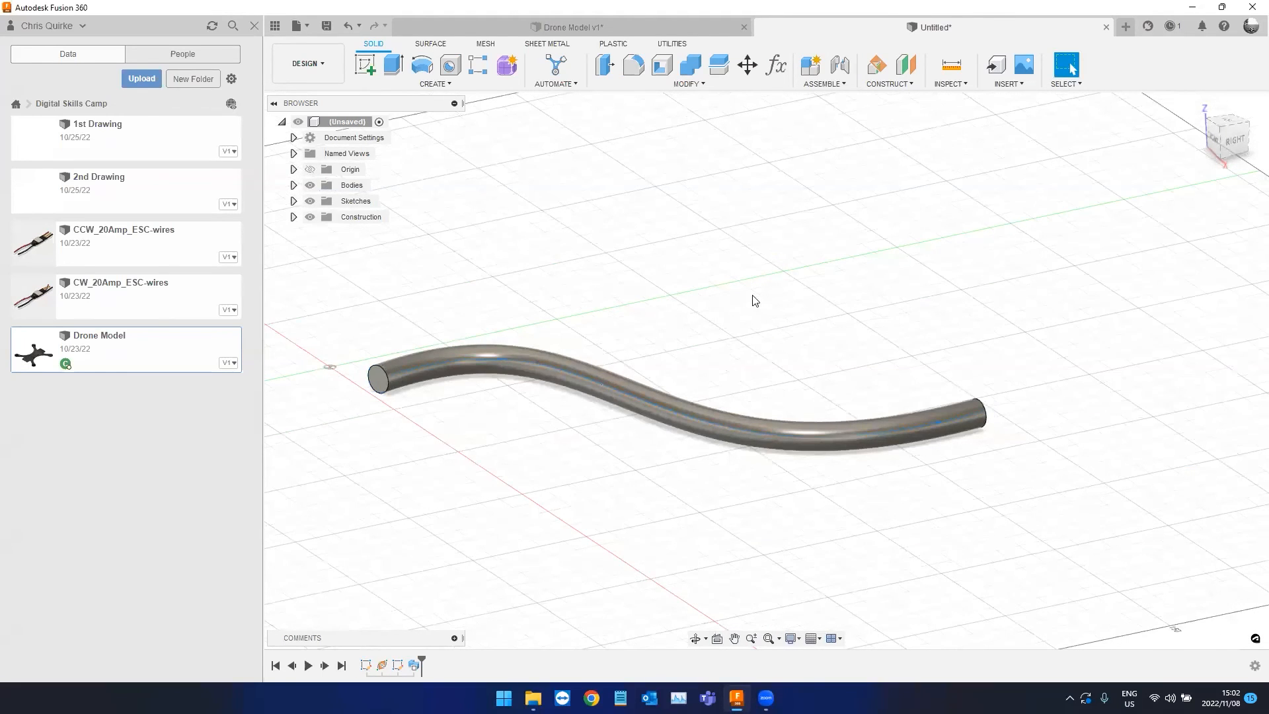
# Close the practice design without saving and start a sketch on the antenna's midplane in the drone model.
pyautogui.keyDown('shift'); pyautogui.moveTo(665, 291); pyautogui.dragTo(718, 293, button='middle'); pyautogui.keyUp('shift')
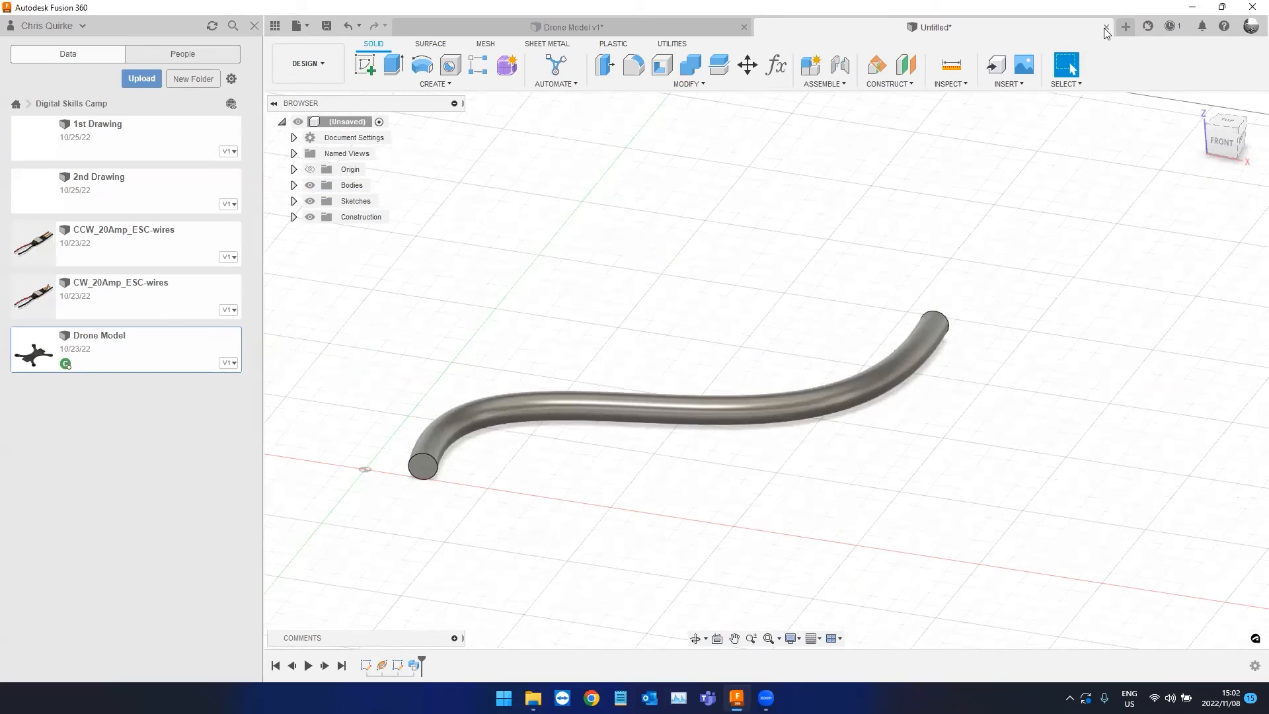
pyautogui.click(720, 370)
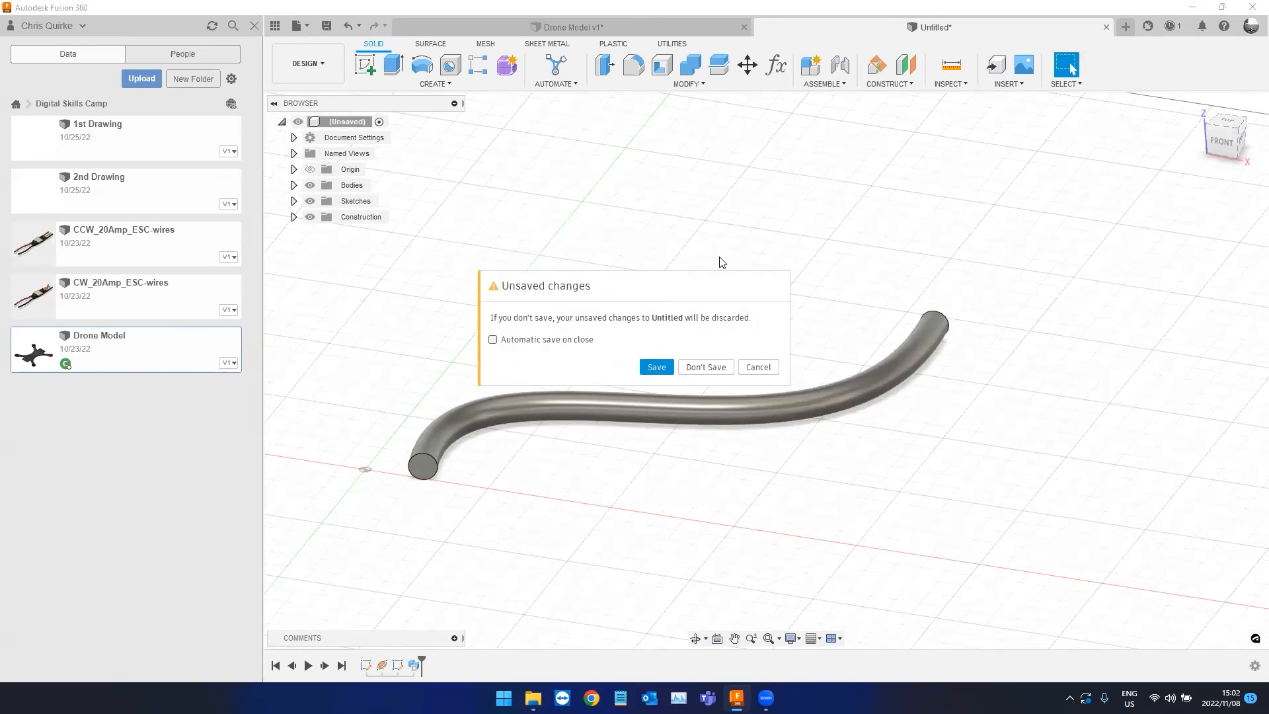
pyautogui.keyDown('shift'); pyautogui.moveTo(732, 336); pyautogui.dragTo(876, 308, button='middle'); pyautogui.keyUp('shift')
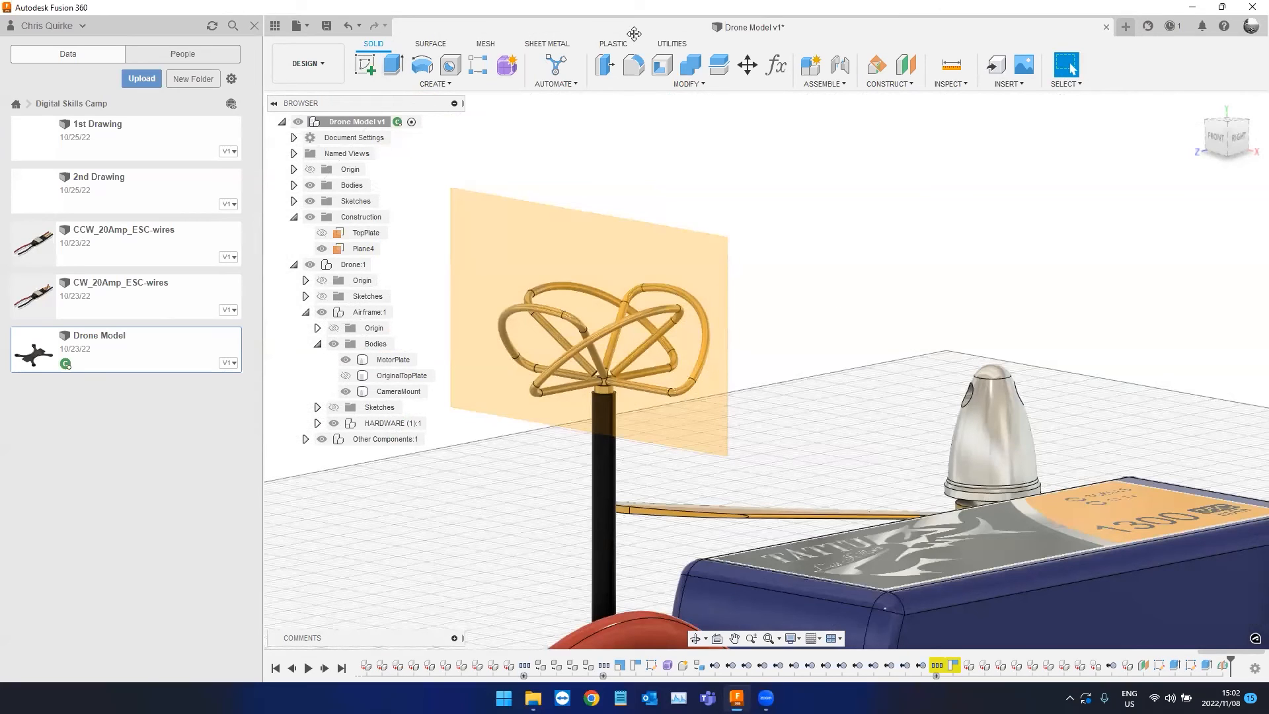
pyautogui.click(610, 242)
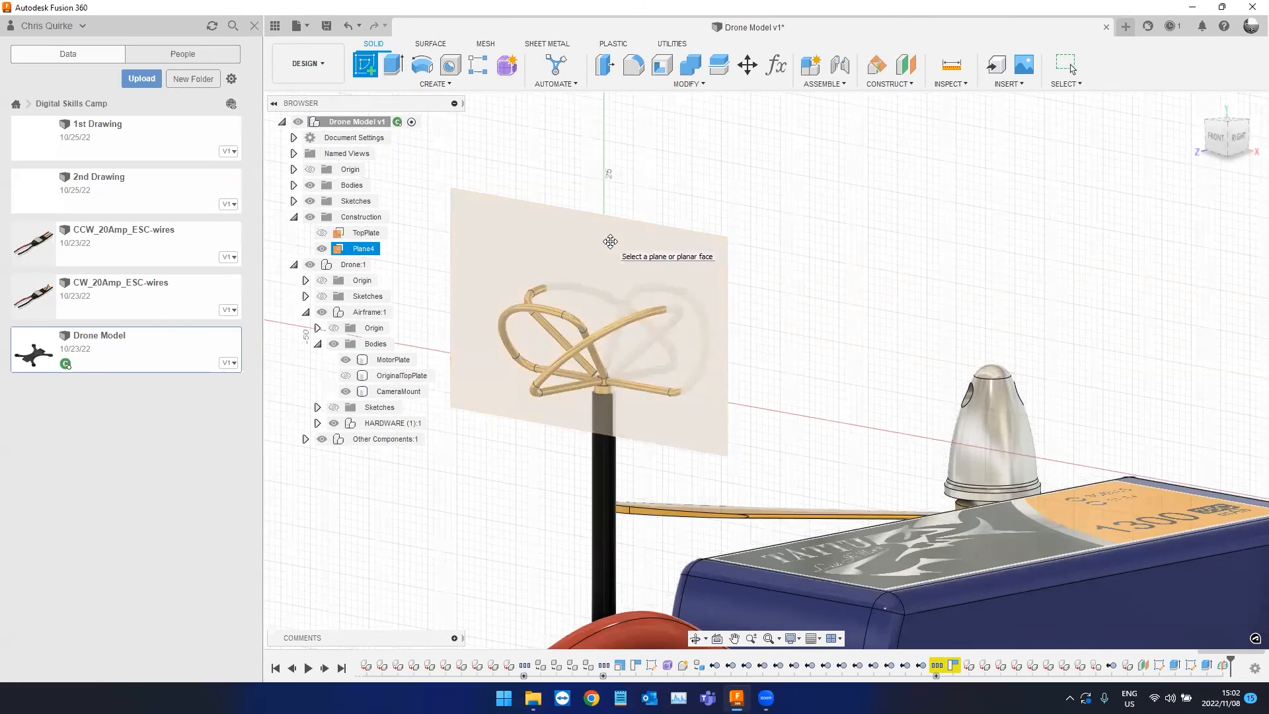
pyautogui.click(687, 257)
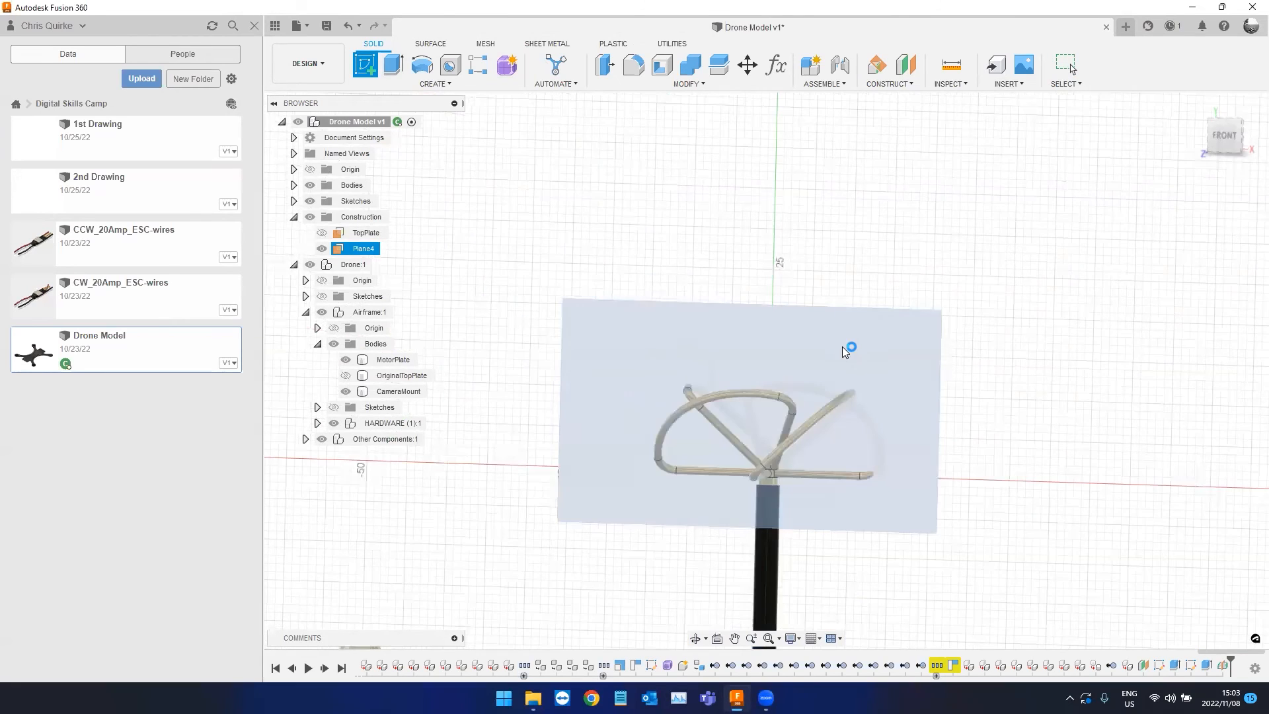
# Project the outer circular edge at the top of the black antenna tube into the sketch, with the projection link on.
pyautogui.keyDown('shift'); pyautogui.moveTo(868, 482); pyautogui.dragTo(995, 411, button='middle'); pyautogui.keyUp('shift')
pyautogui.scroll(5, 994, 414)
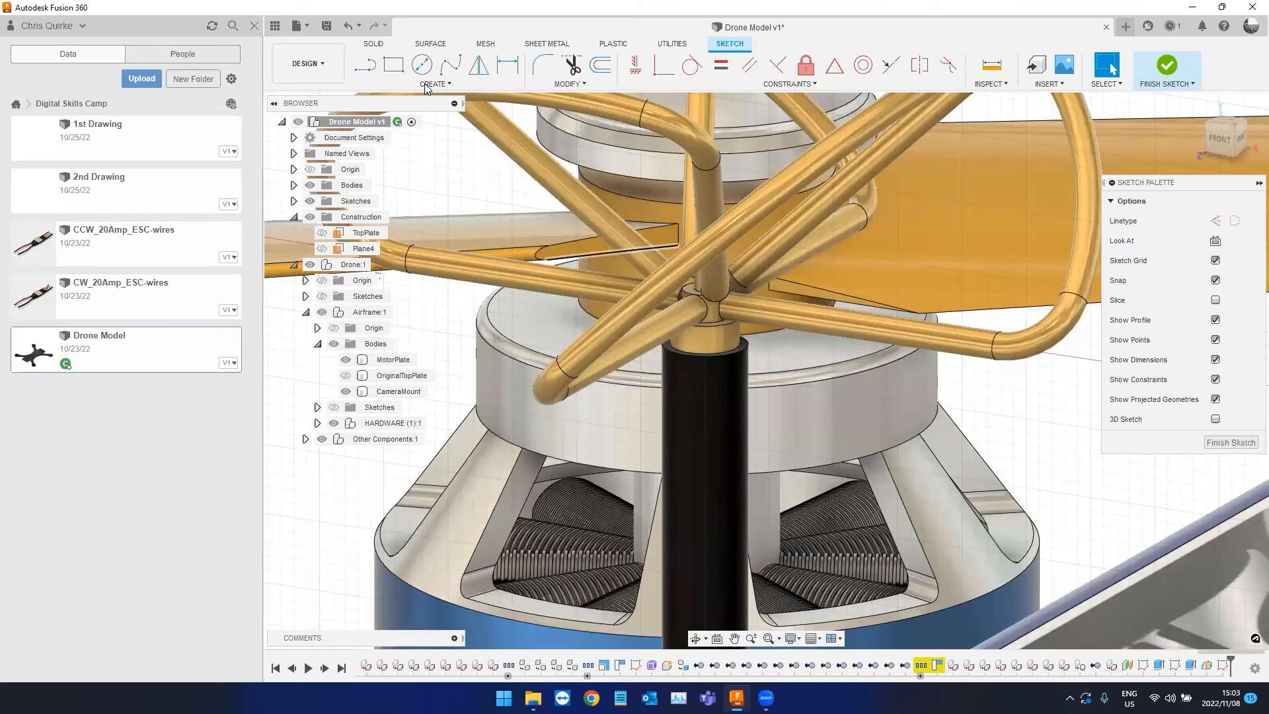
pyautogui.click(431, 84)
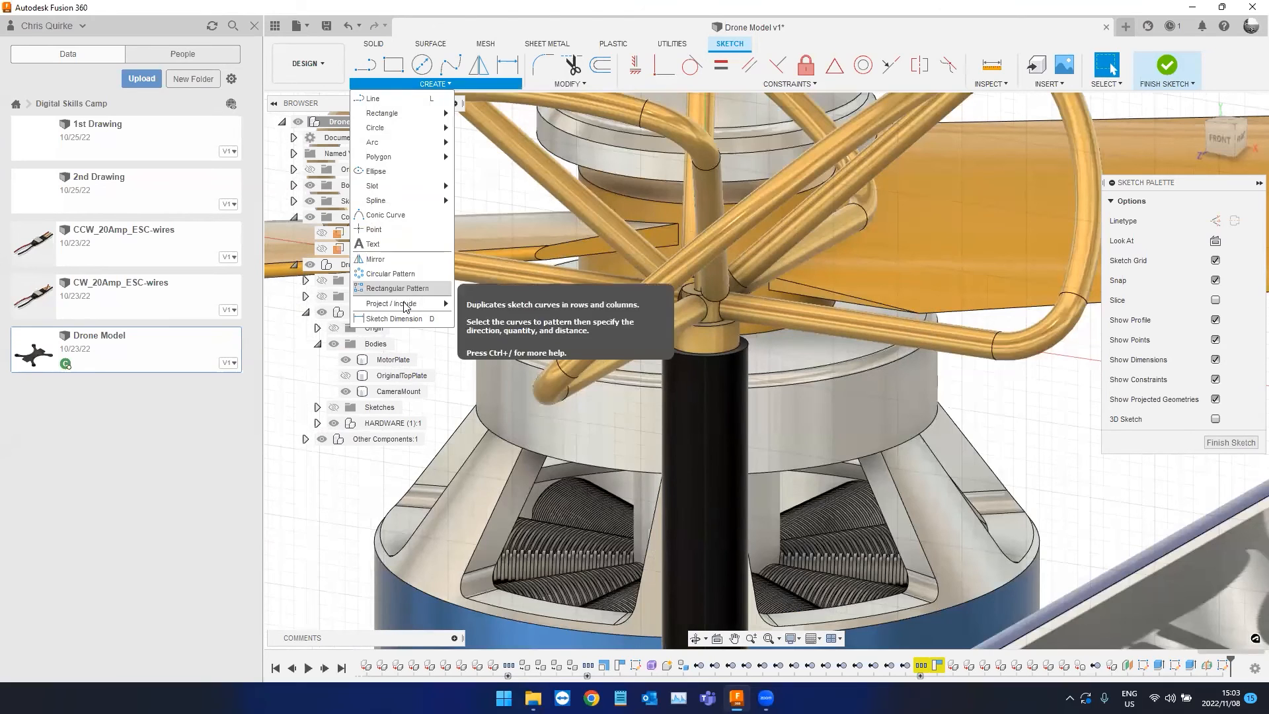
pyautogui.moveTo(401, 306)
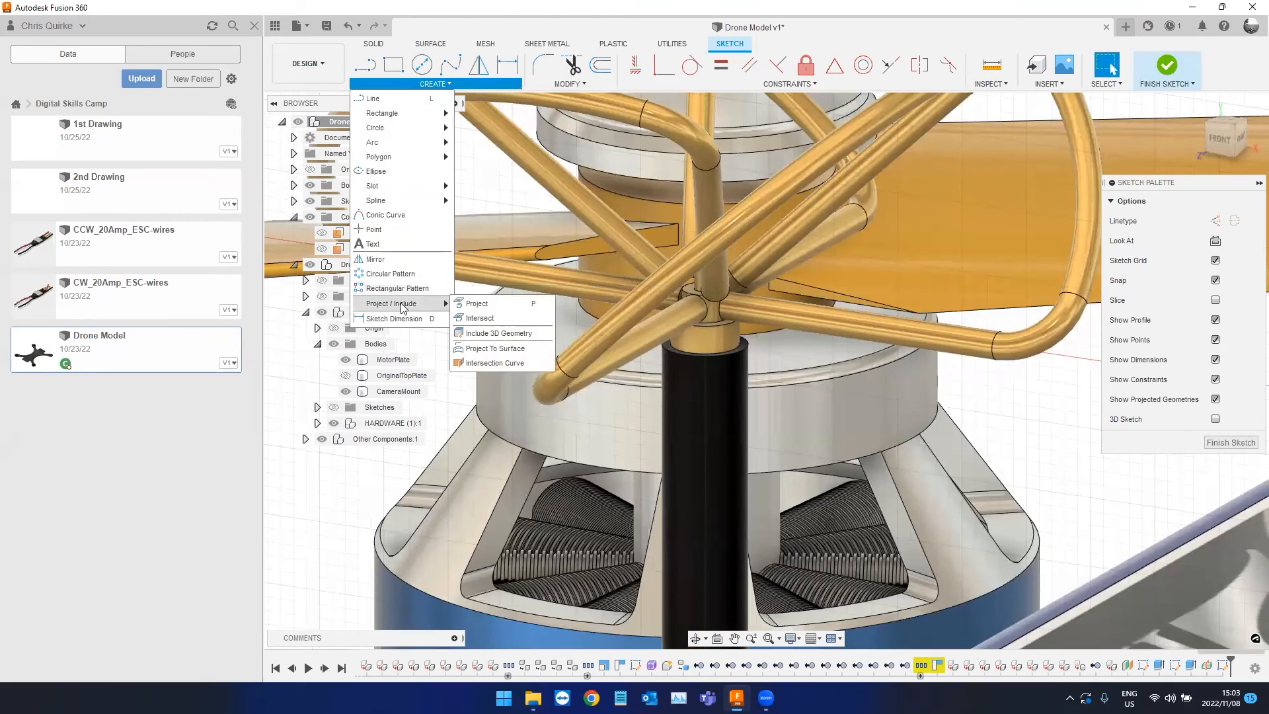
pyautogui.click(489, 309)
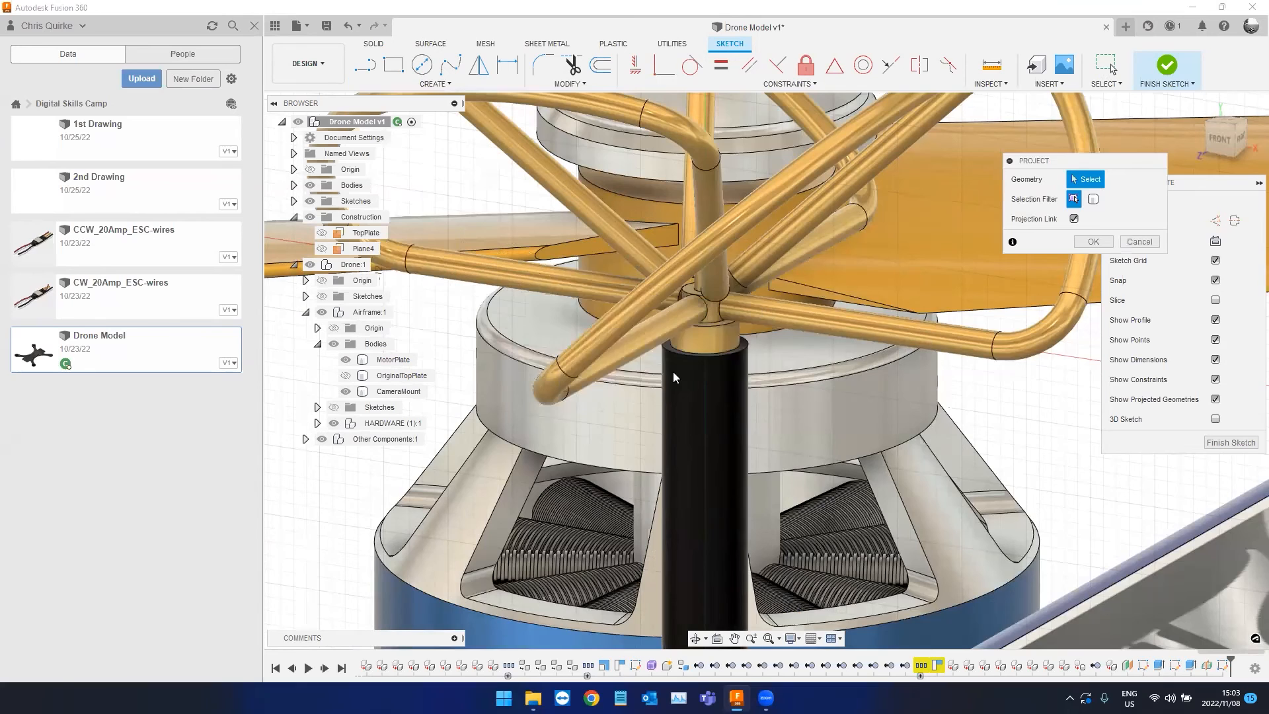
pyautogui.scroll(4, 714, 375)
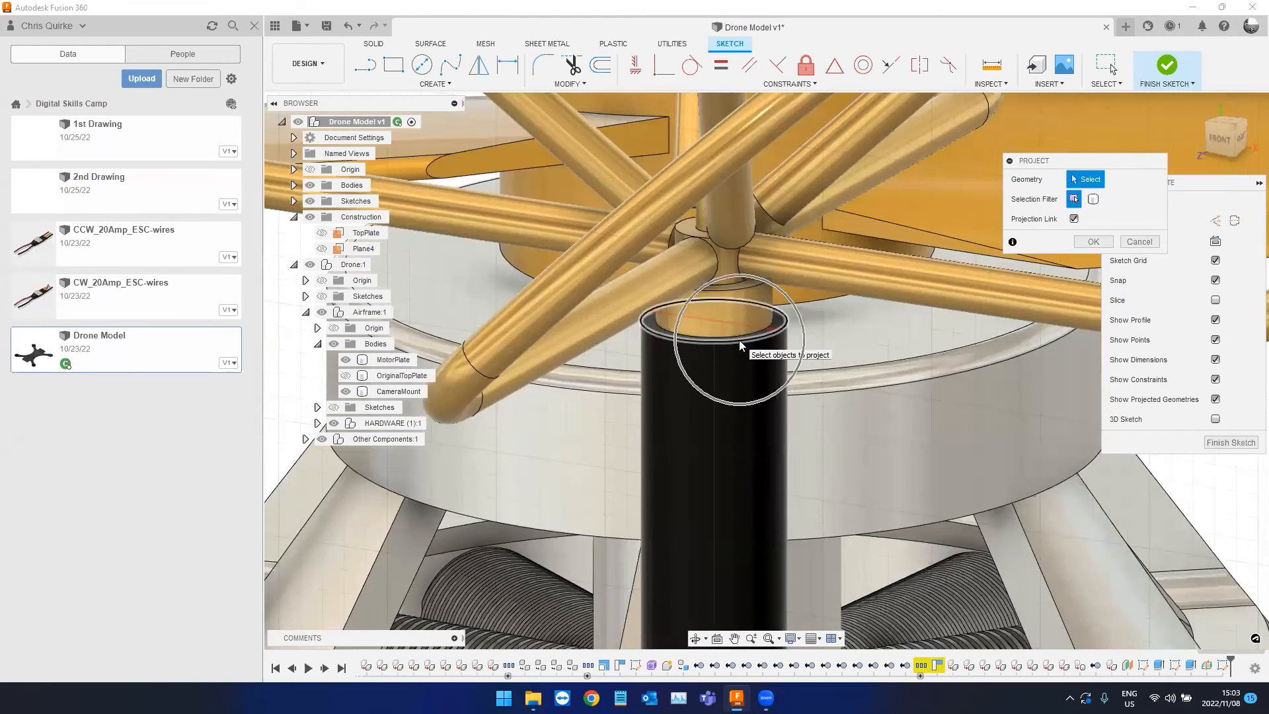
pyautogui.scroll(5, 748, 342)
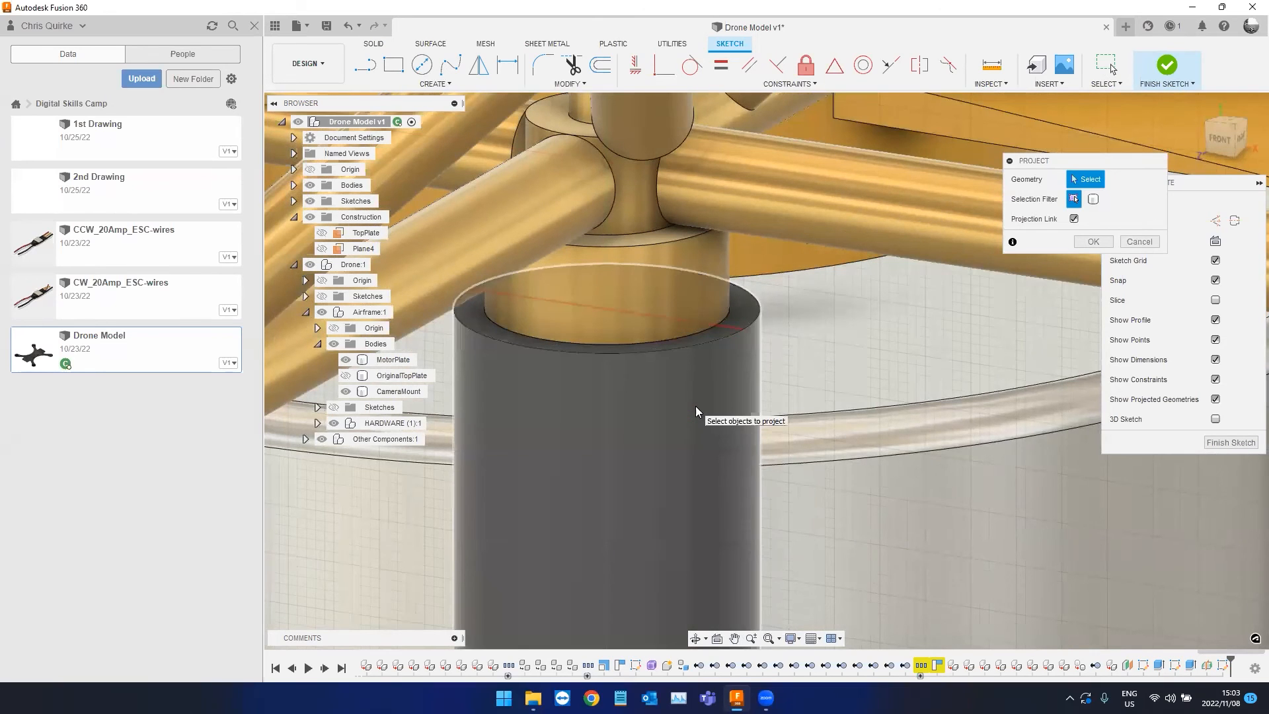
pyautogui.scroll(-4, 651, 507)
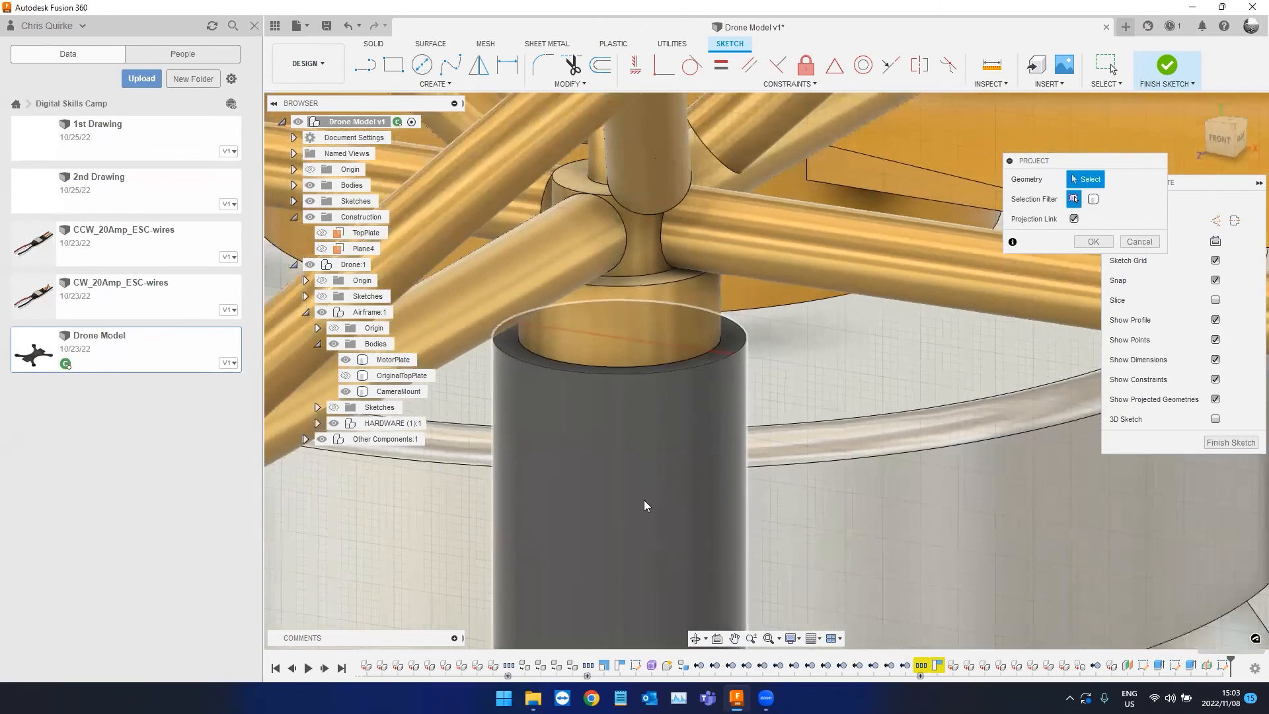
pyautogui.moveTo(640, 530); pyautogui.dragTo(677, 302, button='middle')
pyautogui.moveTo(677, 302); pyautogui.dragTo(700, 158)
pyautogui.scroll(-3, 714, 255)
pyautogui.moveTo(700, 562); pyautogui.dragTo(713, 419, button='middle')
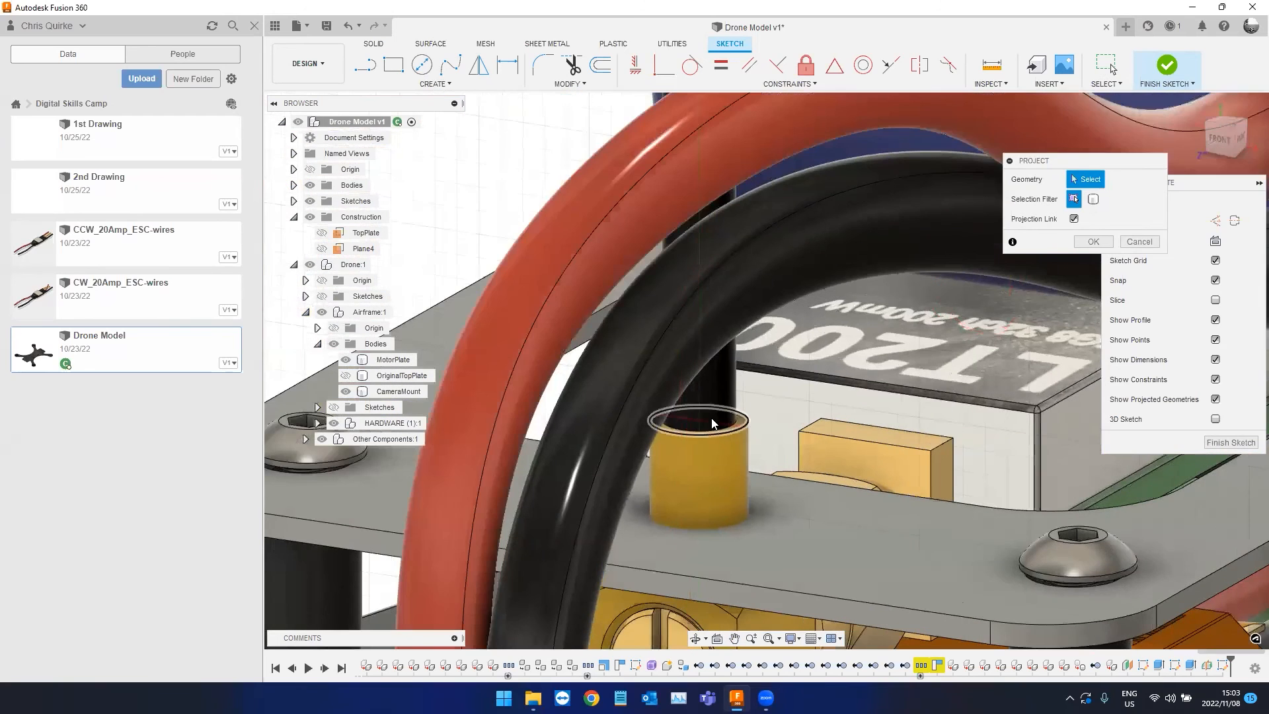
pyautogui.scroll(2, 714, 416)
pyautogui.scroll(2, 712, 386)
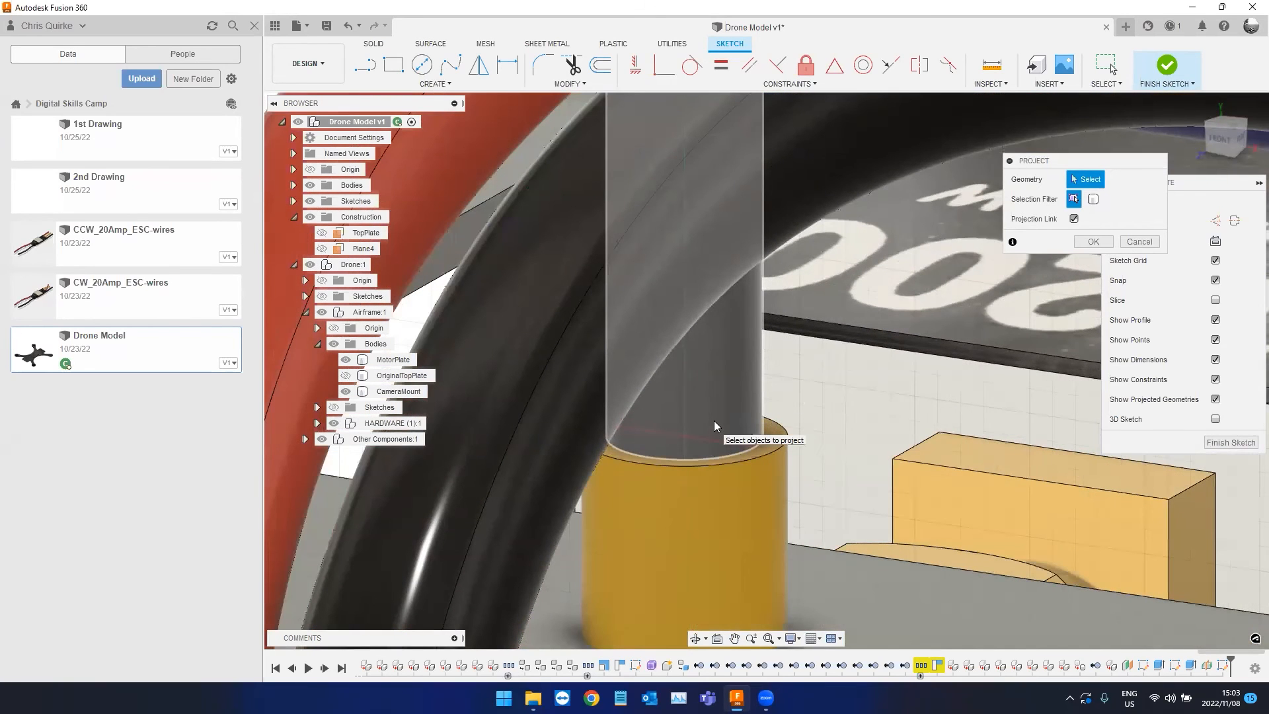
pyautogui.keyDown('shift'); pyautogui.moveTo(713, 456); pyautogui.dragTo(768, 358, button='middle'); pyautogui.keyUp('shift')
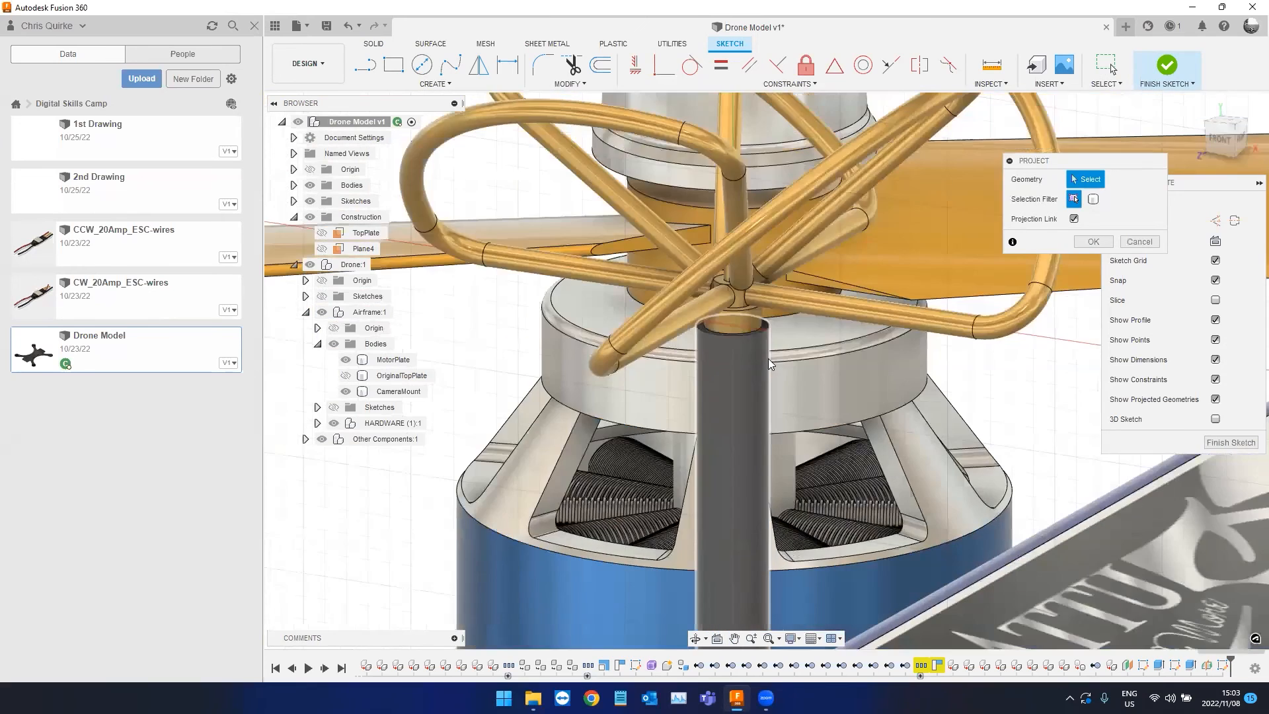
pyautogui.scroll(5, 782, 327)
pyautogui.click(782, 328)
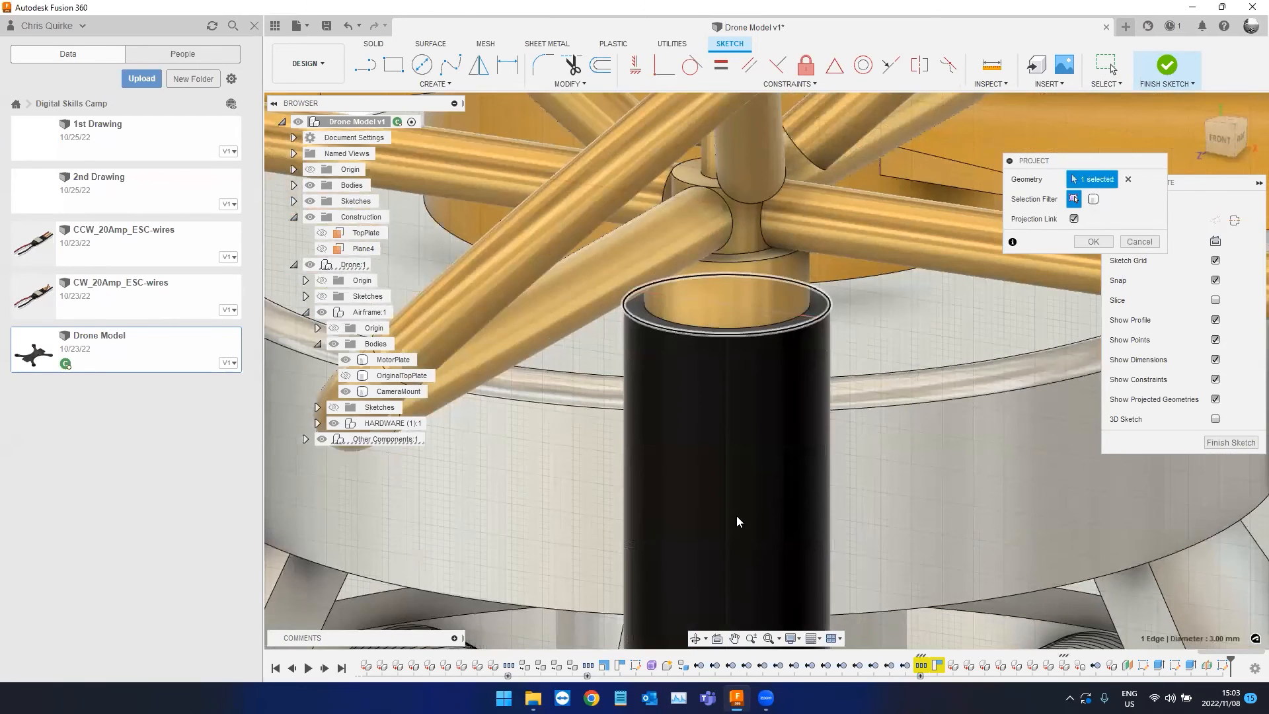
pyautogui.click(1085, 243)
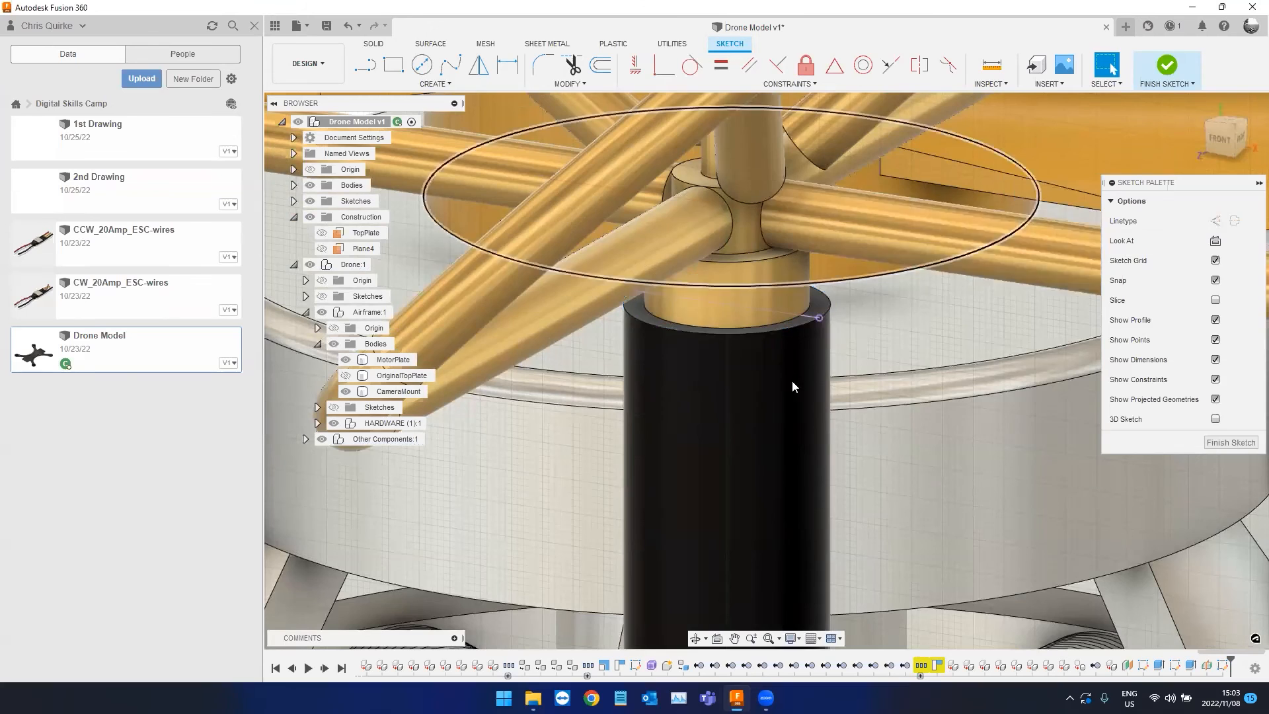
# Inspect the projected edge on the antenna tube from several angles and face the antenna from the front.
pyautogui.scroll(6, 727, 383)
pyautogui.scroll(-8, 883, 397)
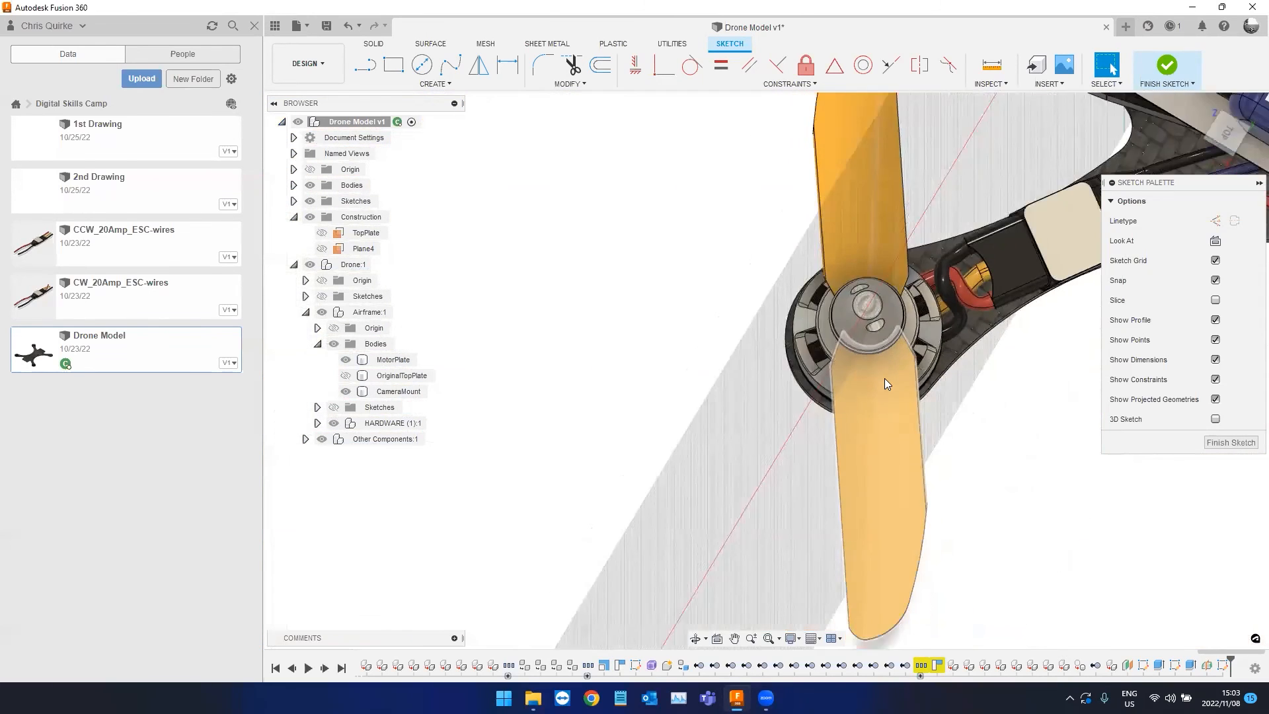
pyautogui.keyDown('shift'); pyautogui.moveTo(884, 378); pyautogui.dragTo(473, 257, button='middle'); pyautogui.keyUp('shift')
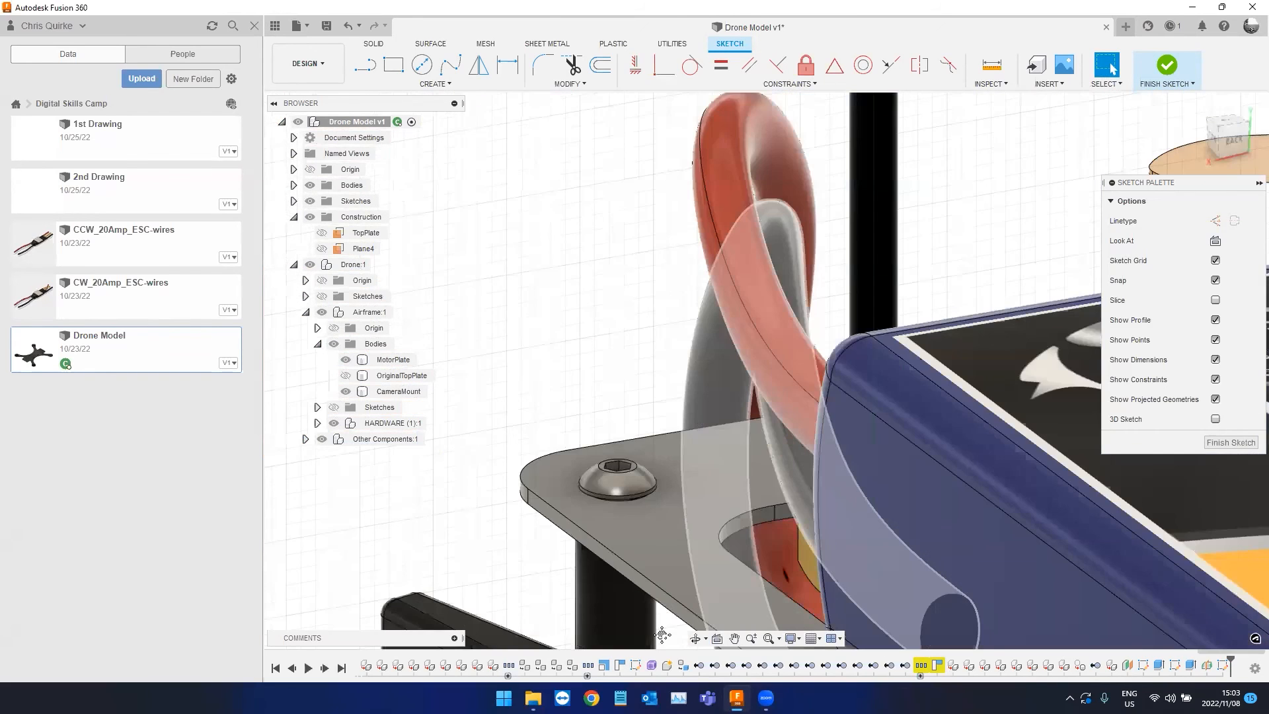
pyautogui.keyDown('shift'); pyautogui.moveTo(694, 502); pyautogui.dragTo(696, 472, button='middle'); pyautogui.keyUp('shift')
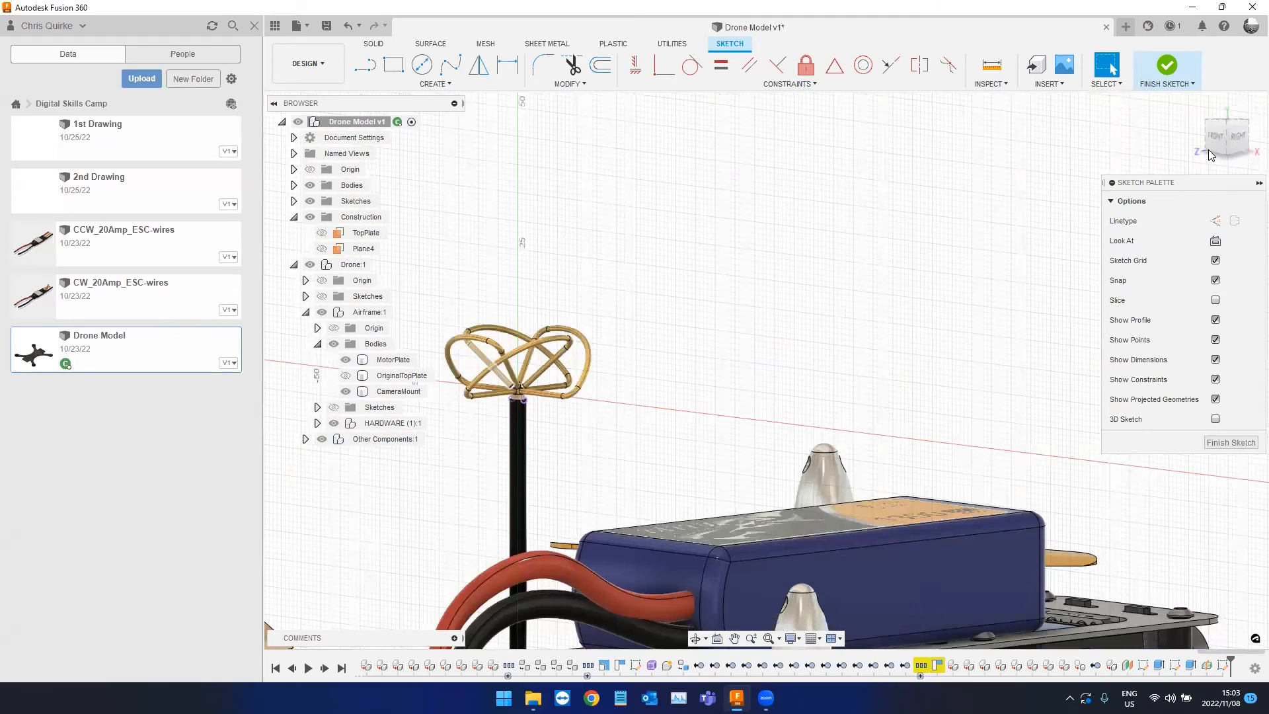
pyautogui.click(1215, 139)
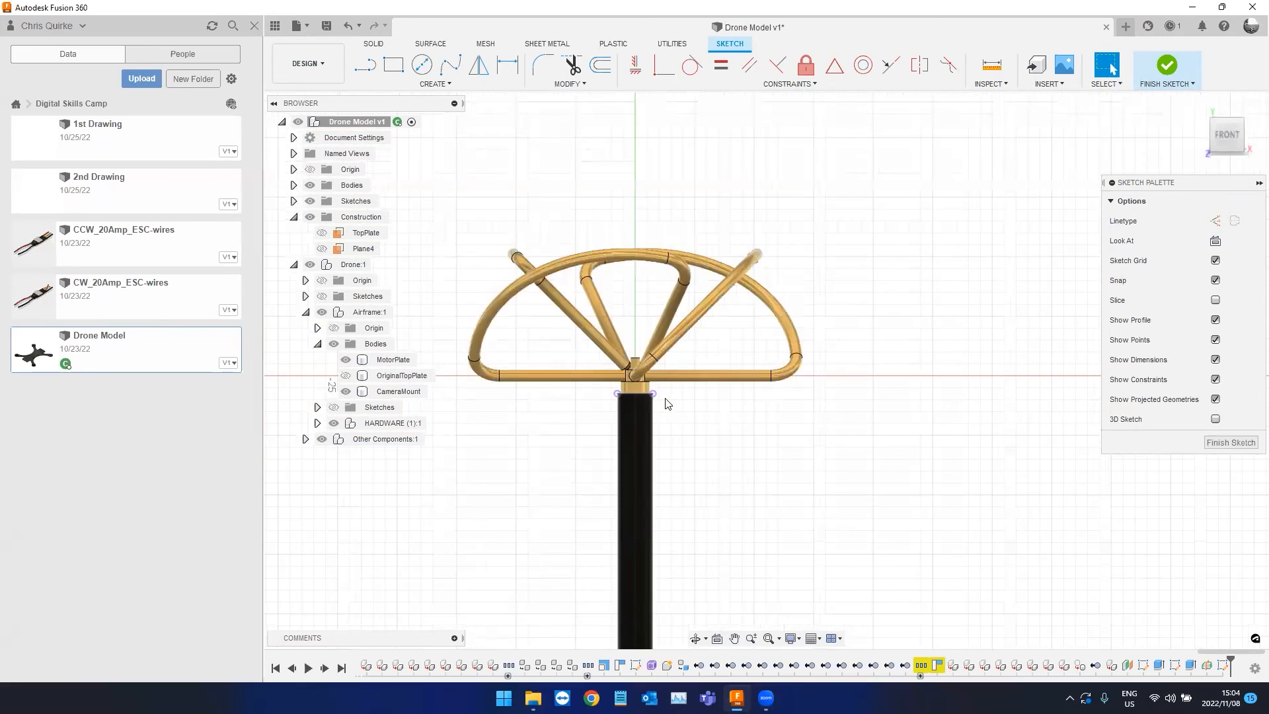
pyautogui.scroll(4, 598, 398)
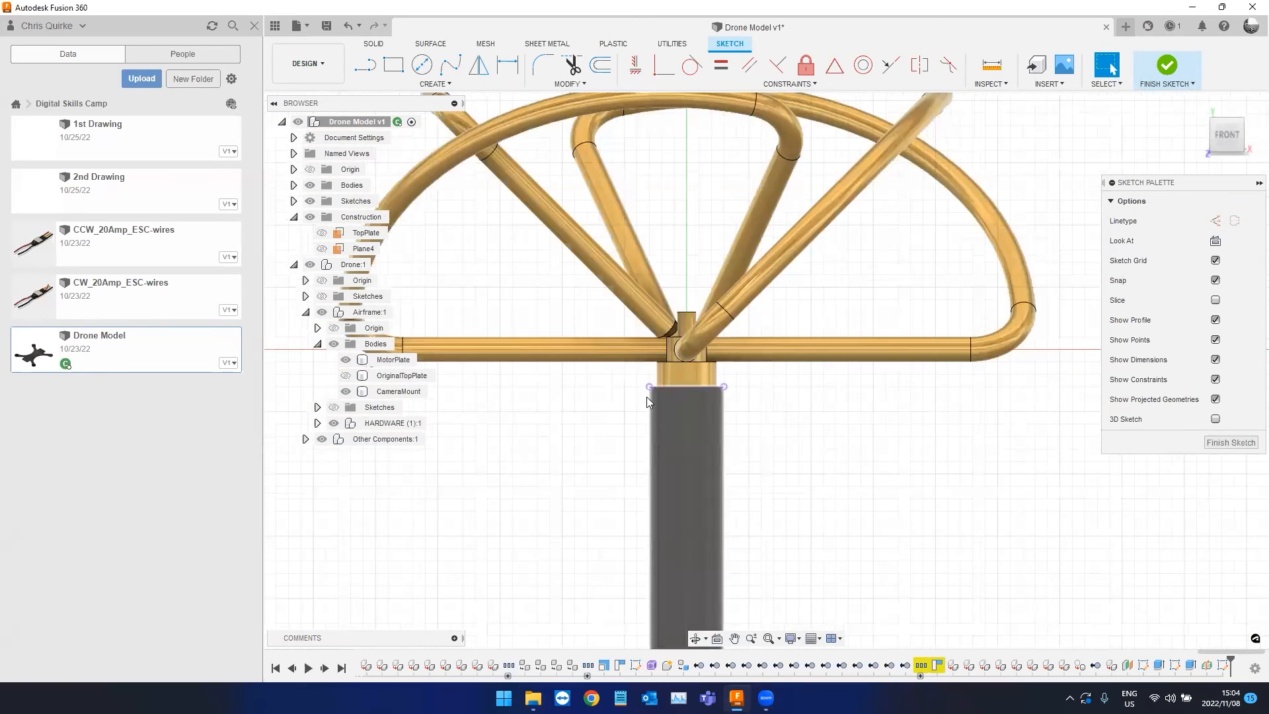
pyautogui.scroll(-3, 871, 441)
pyautogui.scroll(-2, 838, 456)
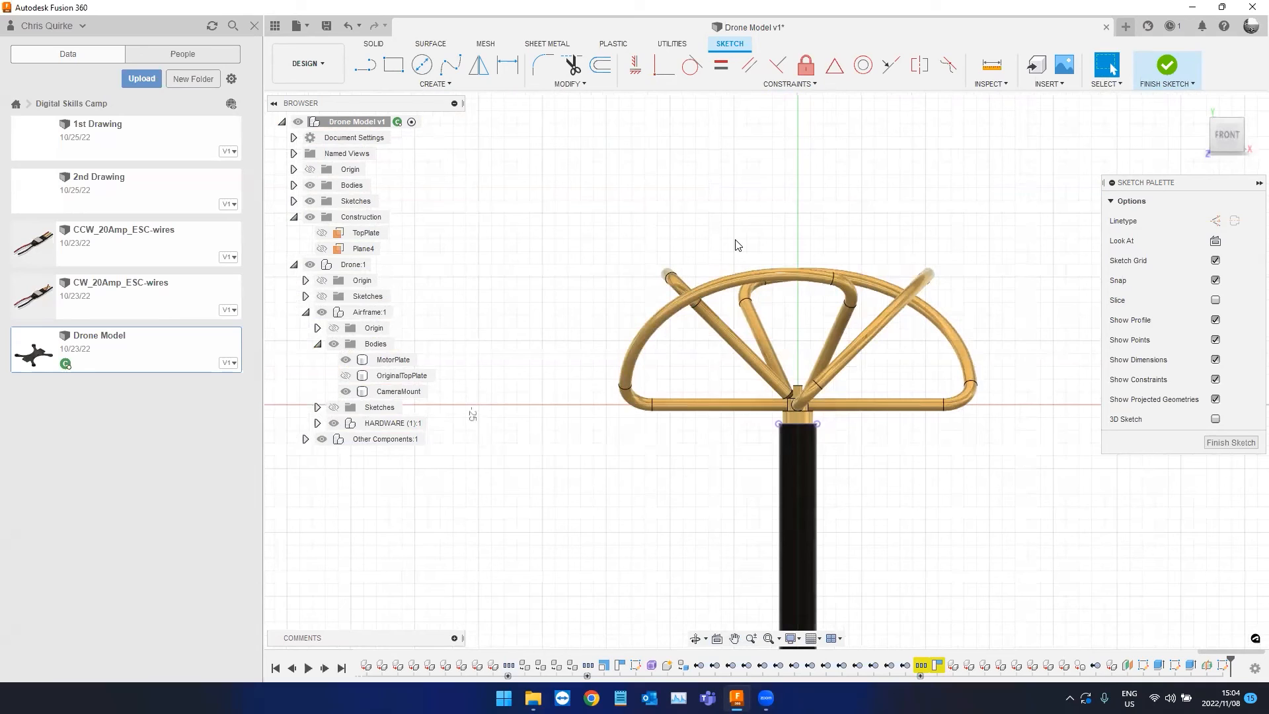
# Draw a 17 mm vertical line upward from the centre of the tube's projected top edge and place its dimension to the line's right.
pyautogui.click(360, 69)
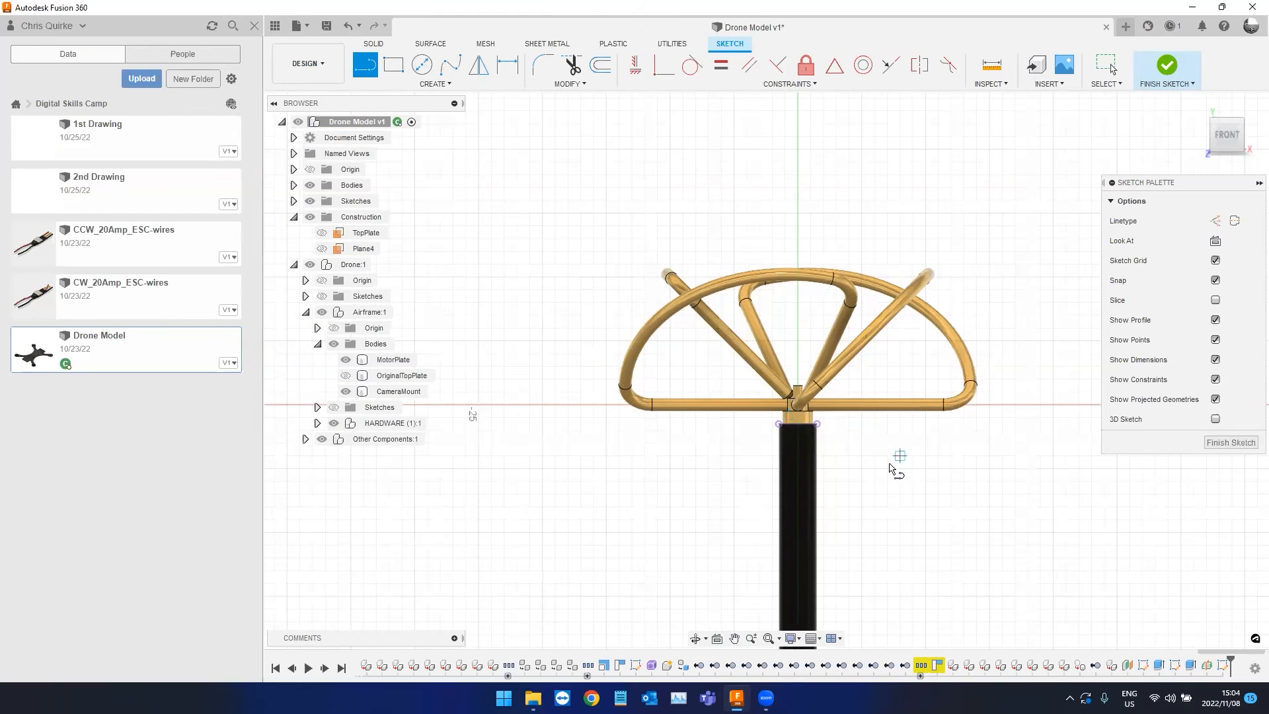
pyautogui.click(797, 427)
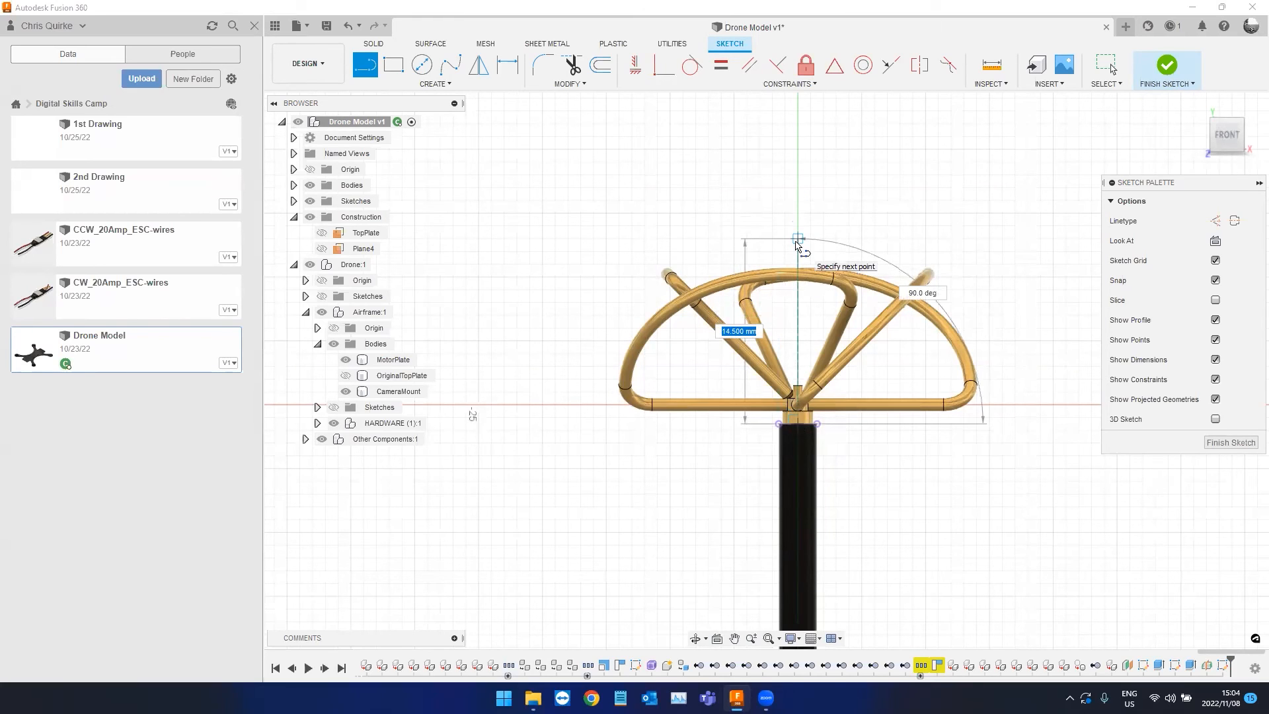
pyautogui.write('17')
pyautogui.press('Return')
pyautogui.press('Escape')
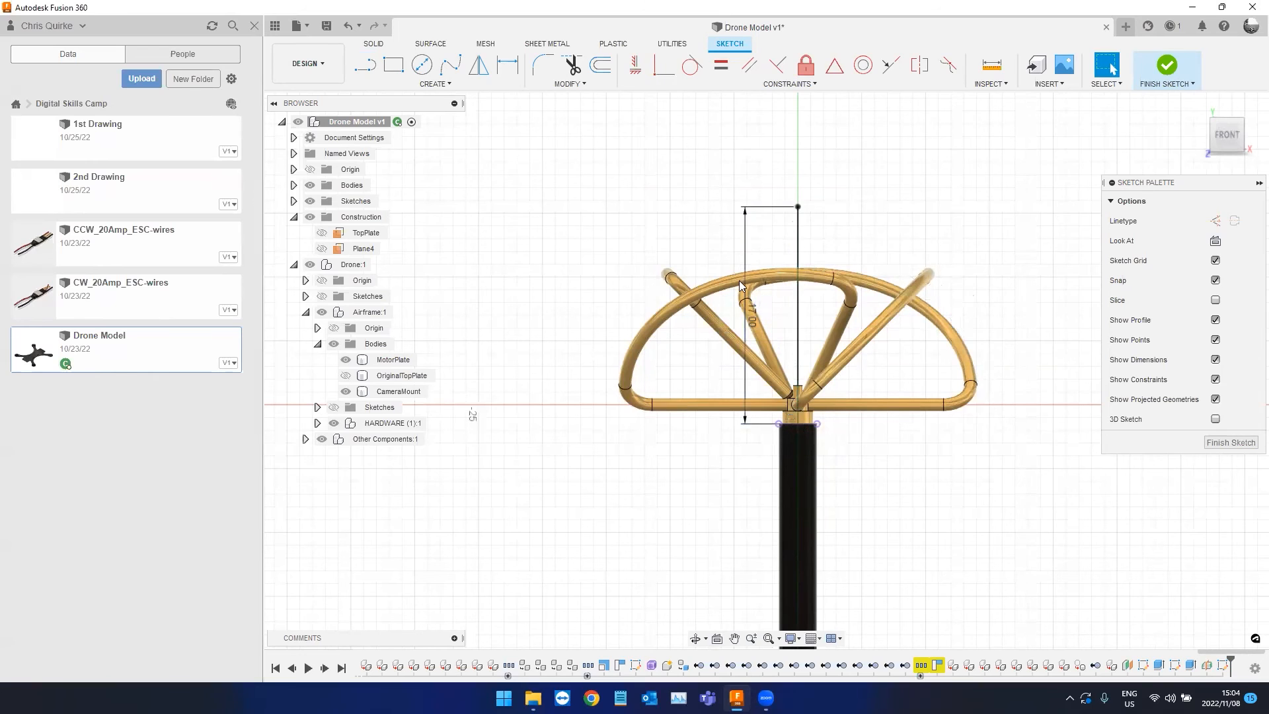
pyautogui.moveTo(746, 246); pyautogui.dragTo(830, 255)
pyautogui.click(551, 355)
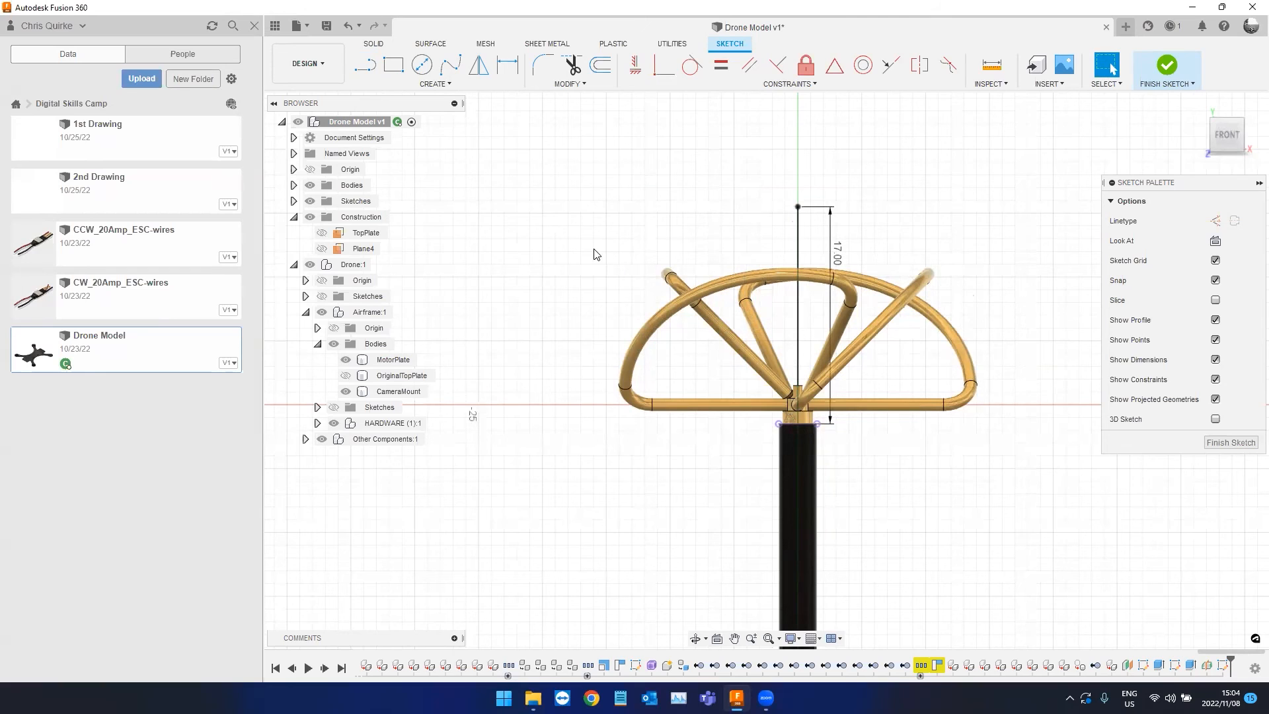
# Draw a 15.5 mm horizontal line outward to the left from the left end of the tube's projected top edge.
pyautogui.click(364, 66)
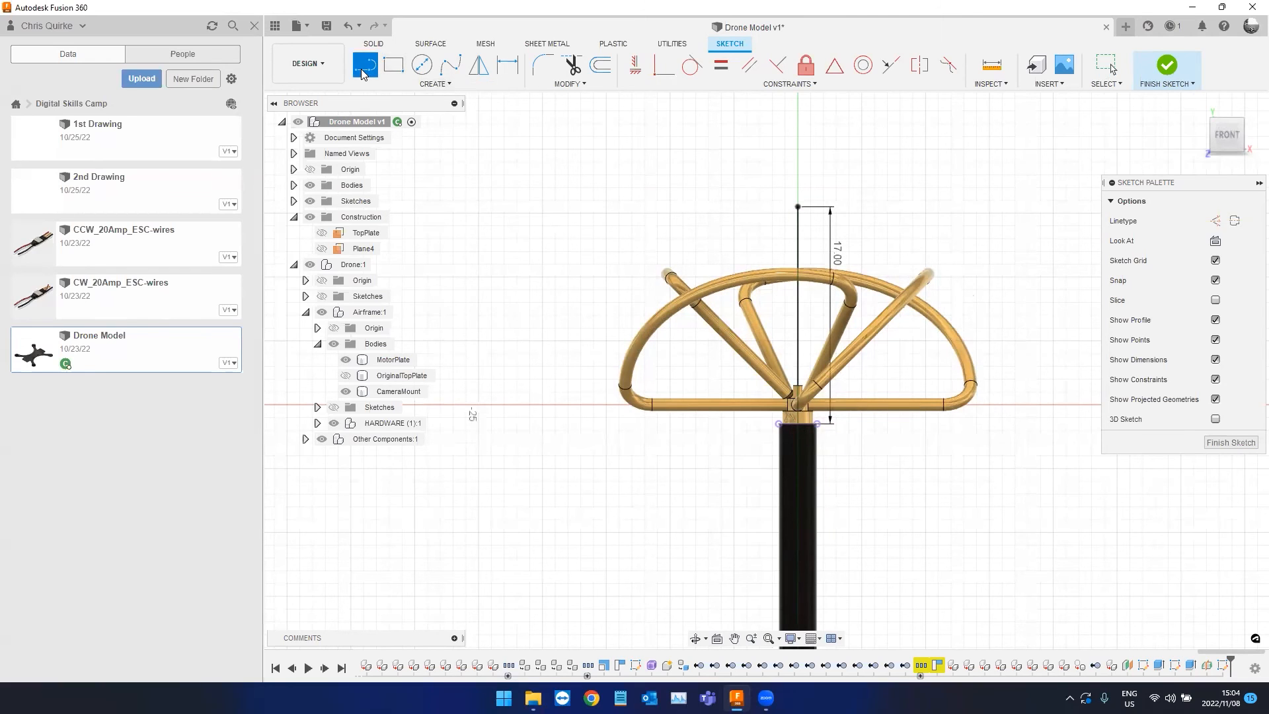
pyautogui.click(778, 424)
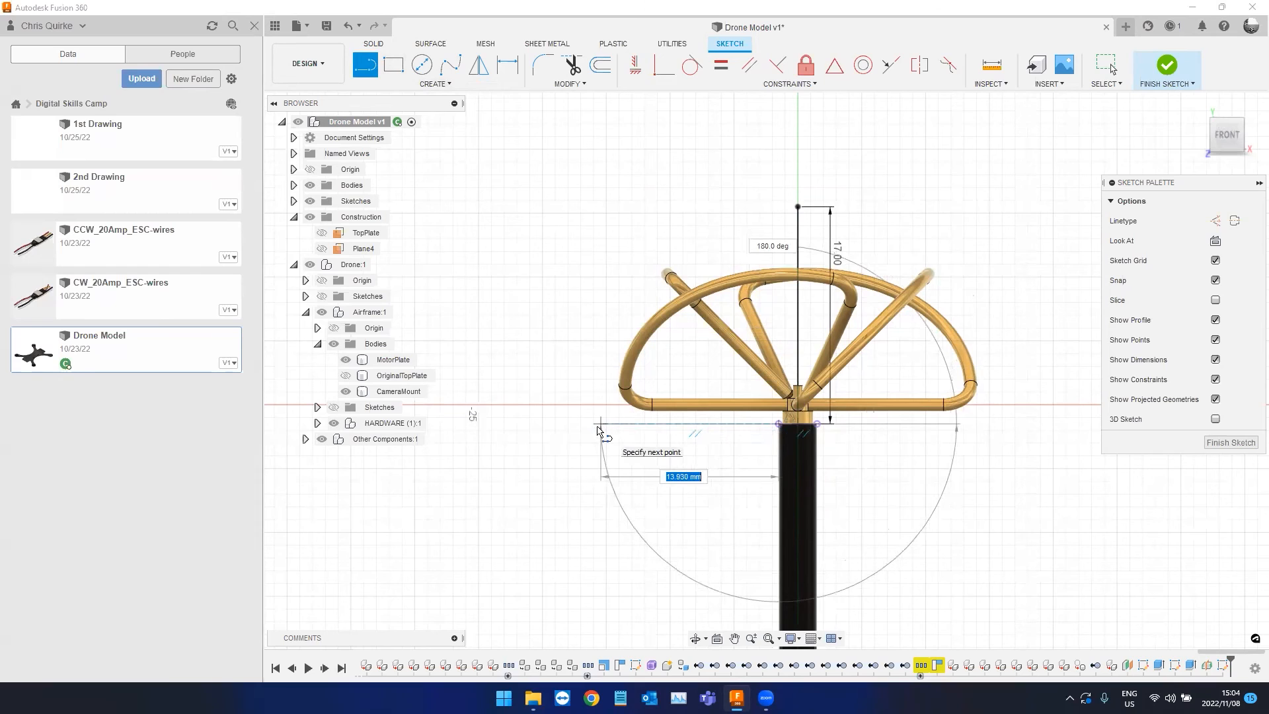
pyautogui.write('15.5')
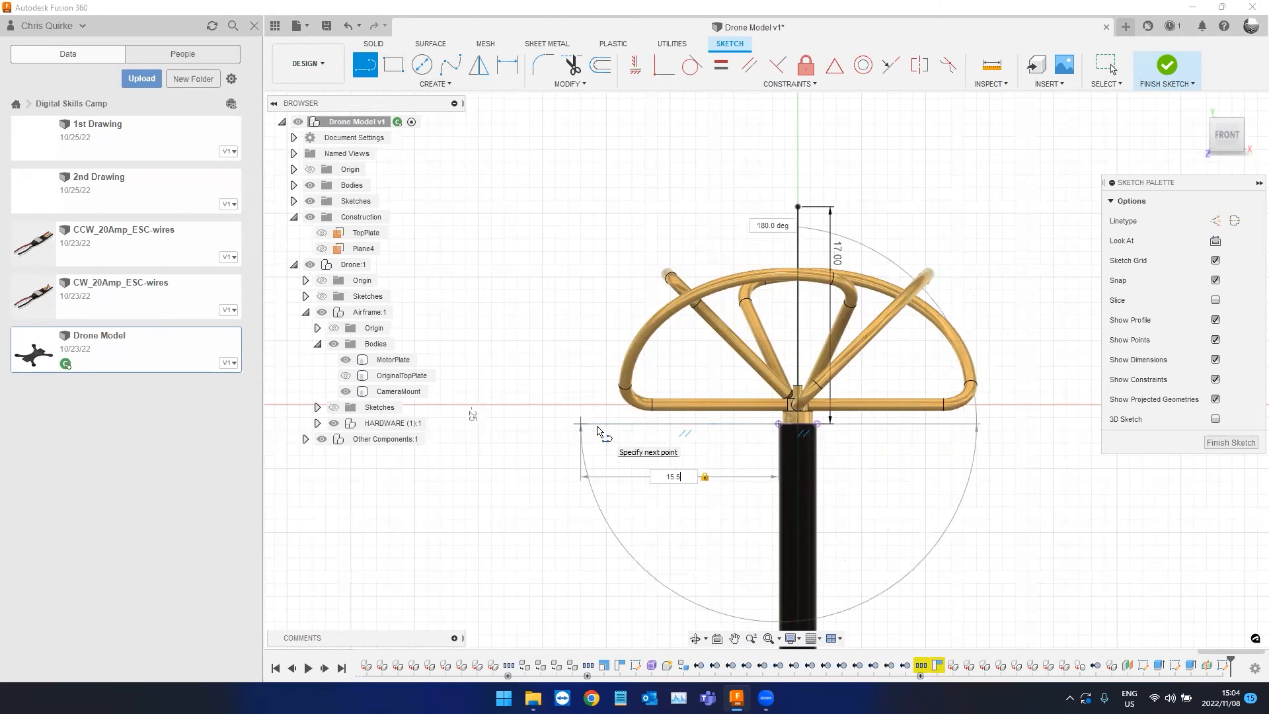
pyautogui.press('Return')
pyautogui.press('Escape')
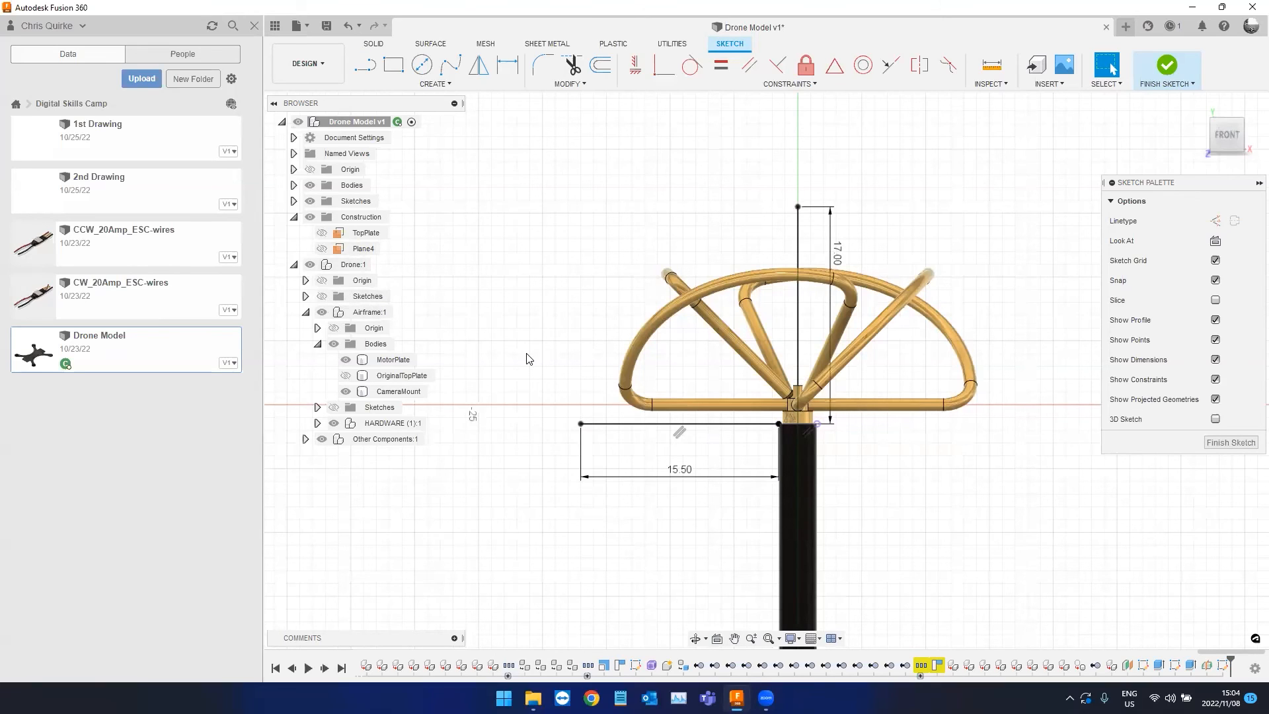
# Draw a centre-point arc centred on the tube's top edge, from the vertical line's upper end to the horizontal line's outer end.
pyautogui.click(436, 85)
pyautogui.moveTo(405, 148)
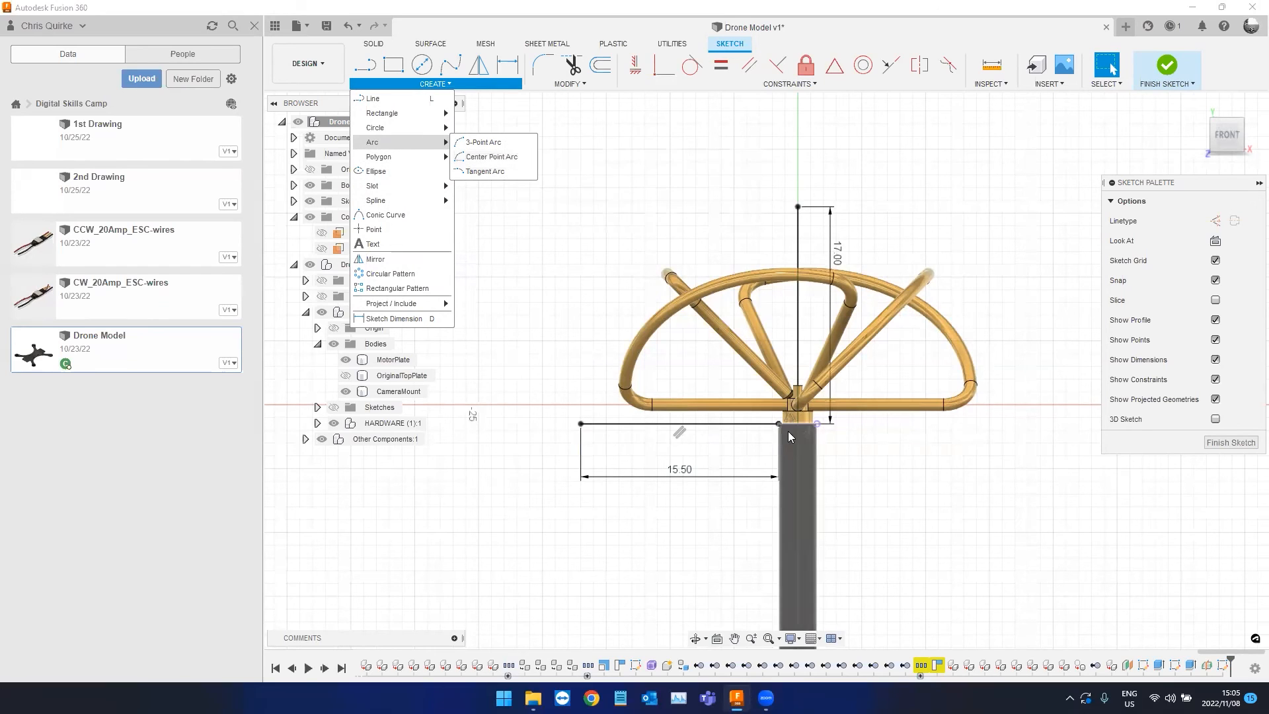
pyautogui.press('ctrl')
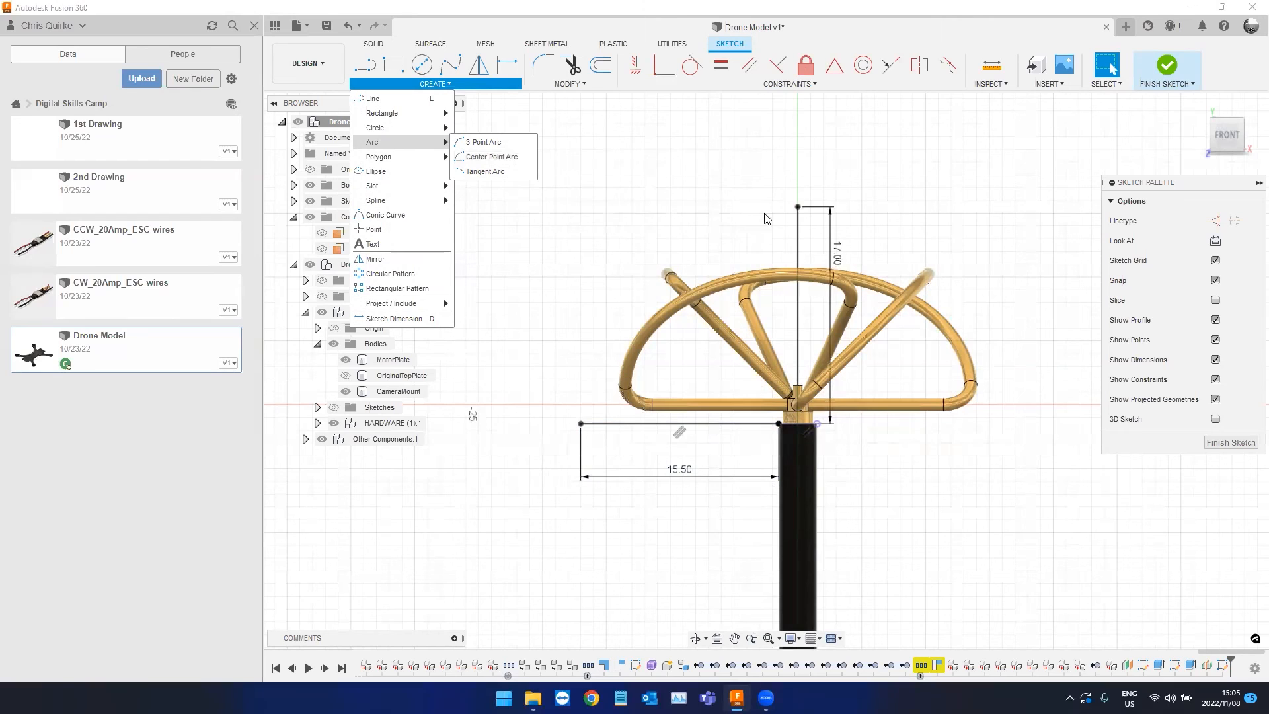
pyautogui.press('ctrl')
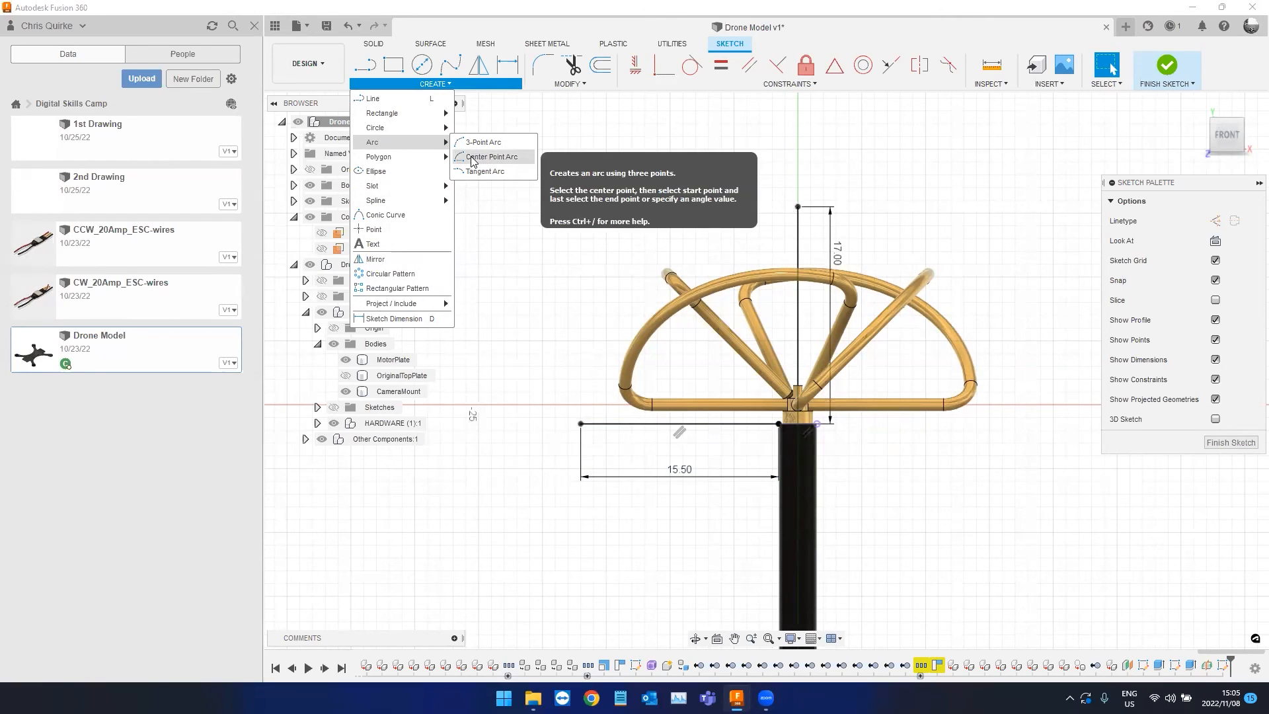
pyautogui.click(497, 162)
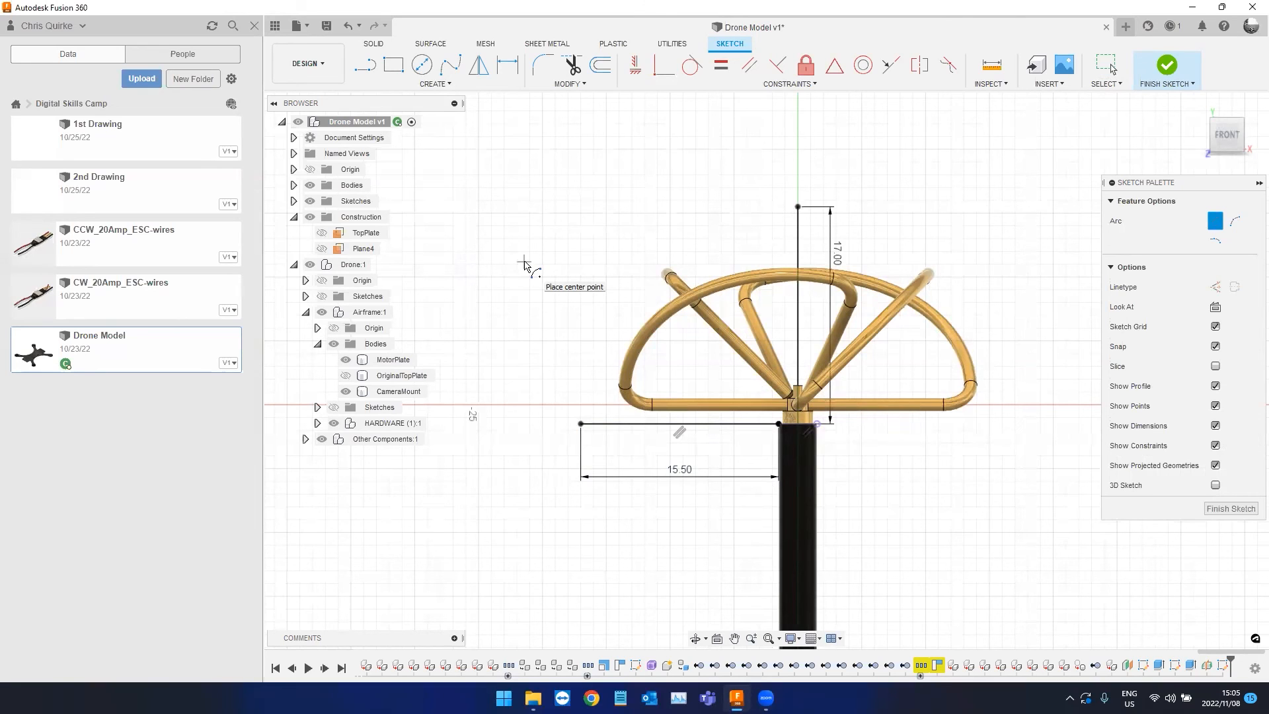
pyautogui.click(802, 425)
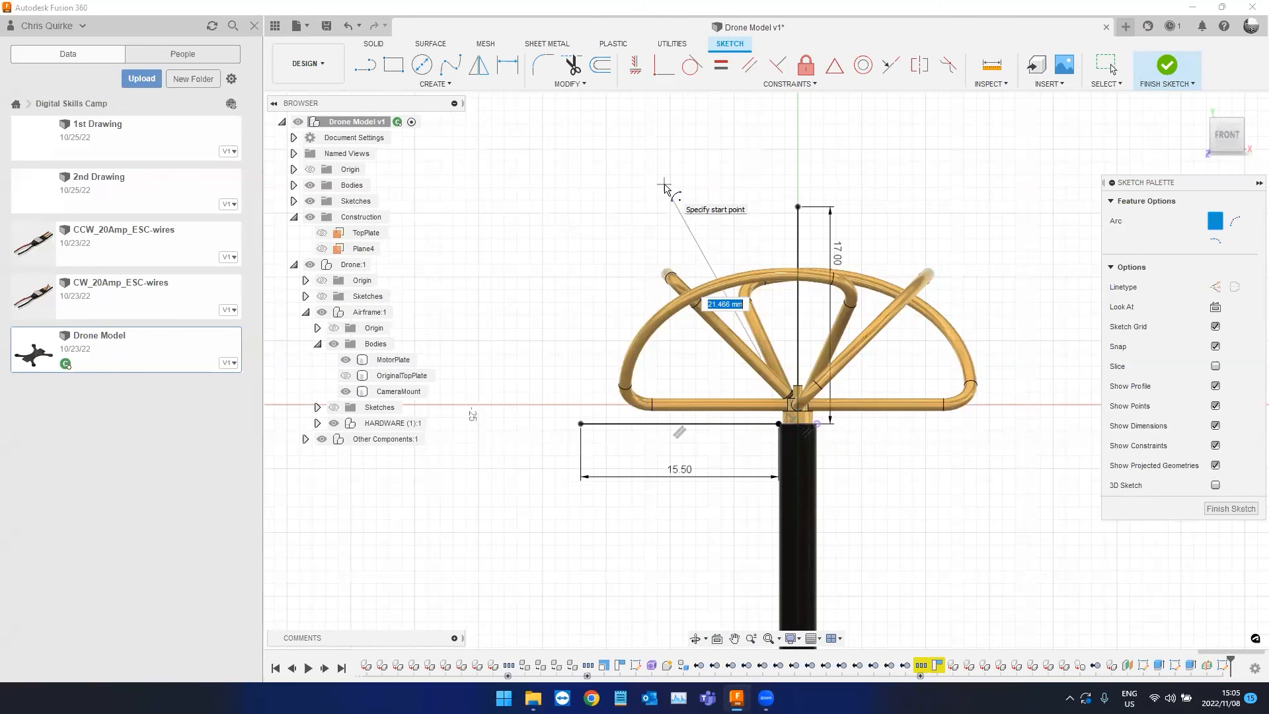
pyautogui.click(797, 208)
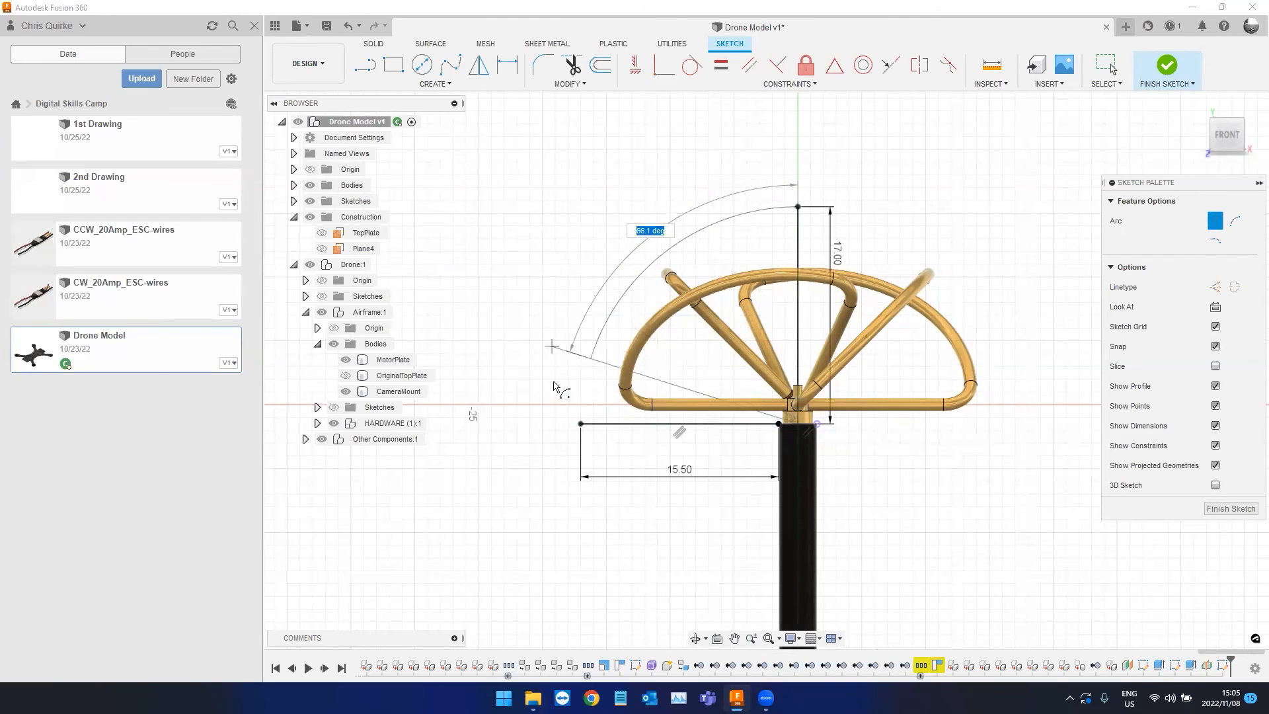
pyautogui.click(579, 425)
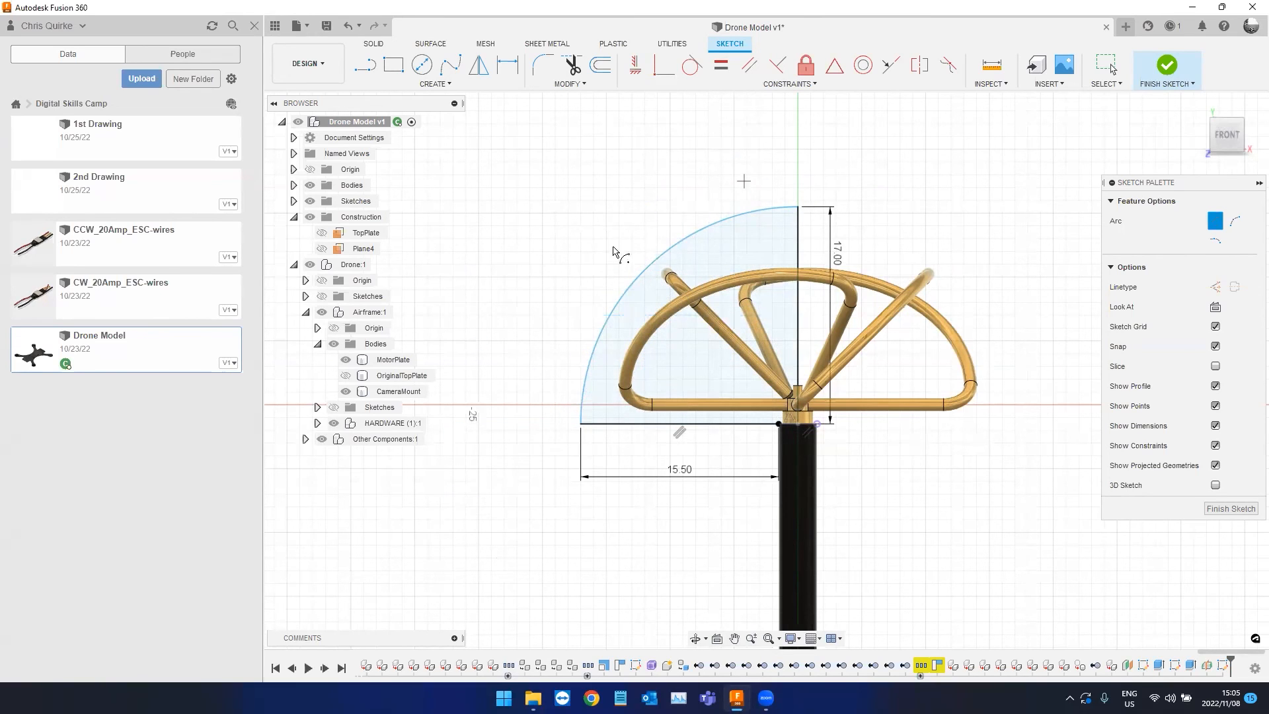
pyautogui.press('Escape')
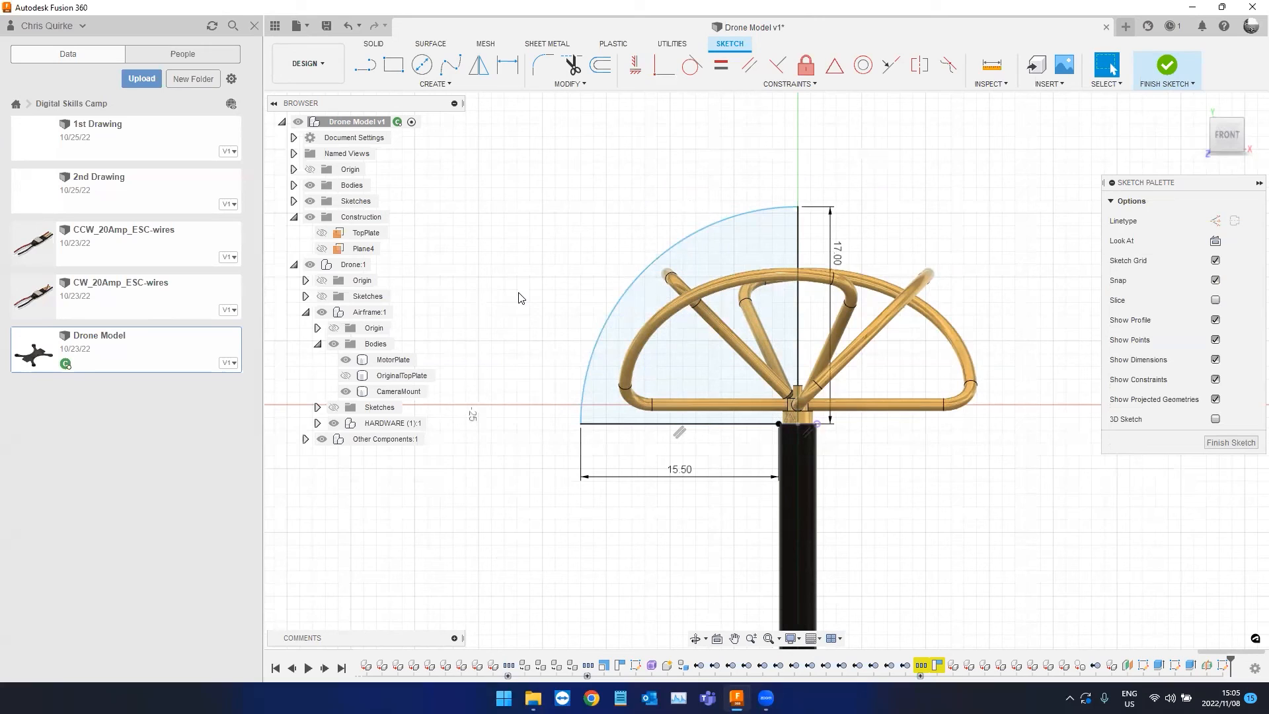
# Finish the sketch and try to revolve the quarter-circle profile 360° about its vertical line.
pyautogui.click(1166, 66)
pyautogui.keyDown('shift'); pyautogui.moveTo(590, 455); pyautogui.dragTo(584, 411, button='middle'); pyautogui.keyUp('shift')
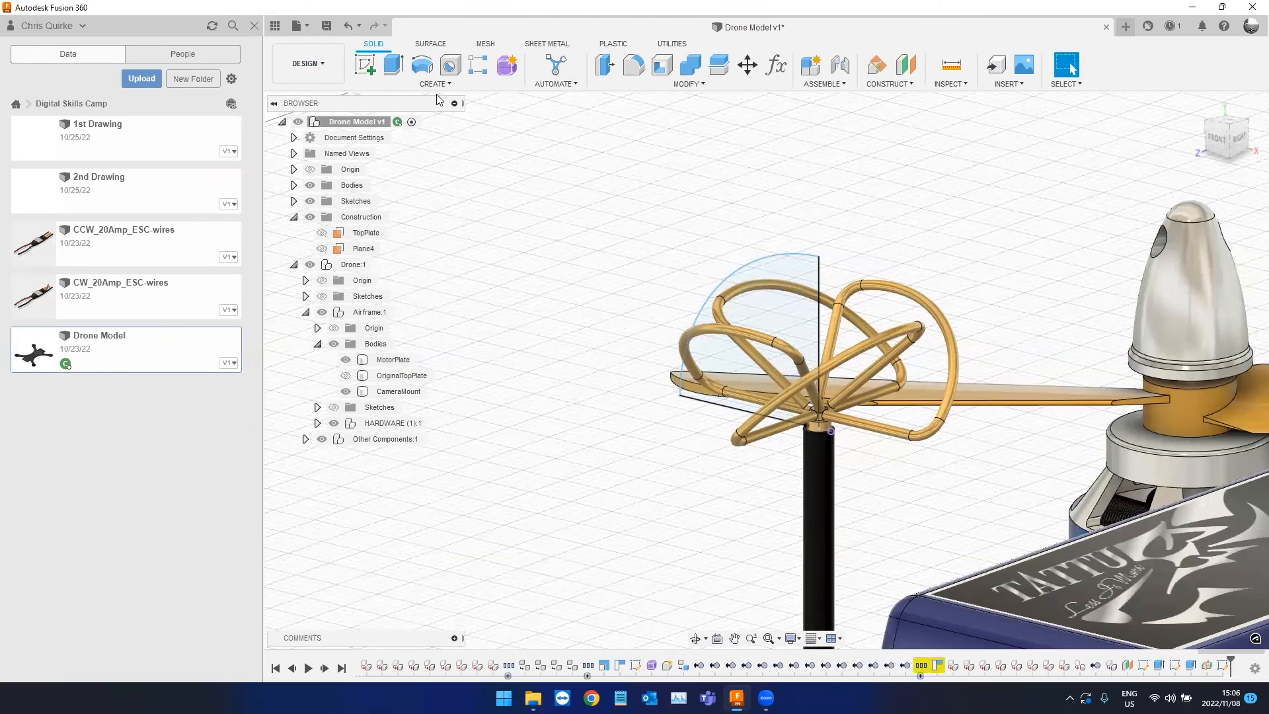
pyautogui.click(420, 71)
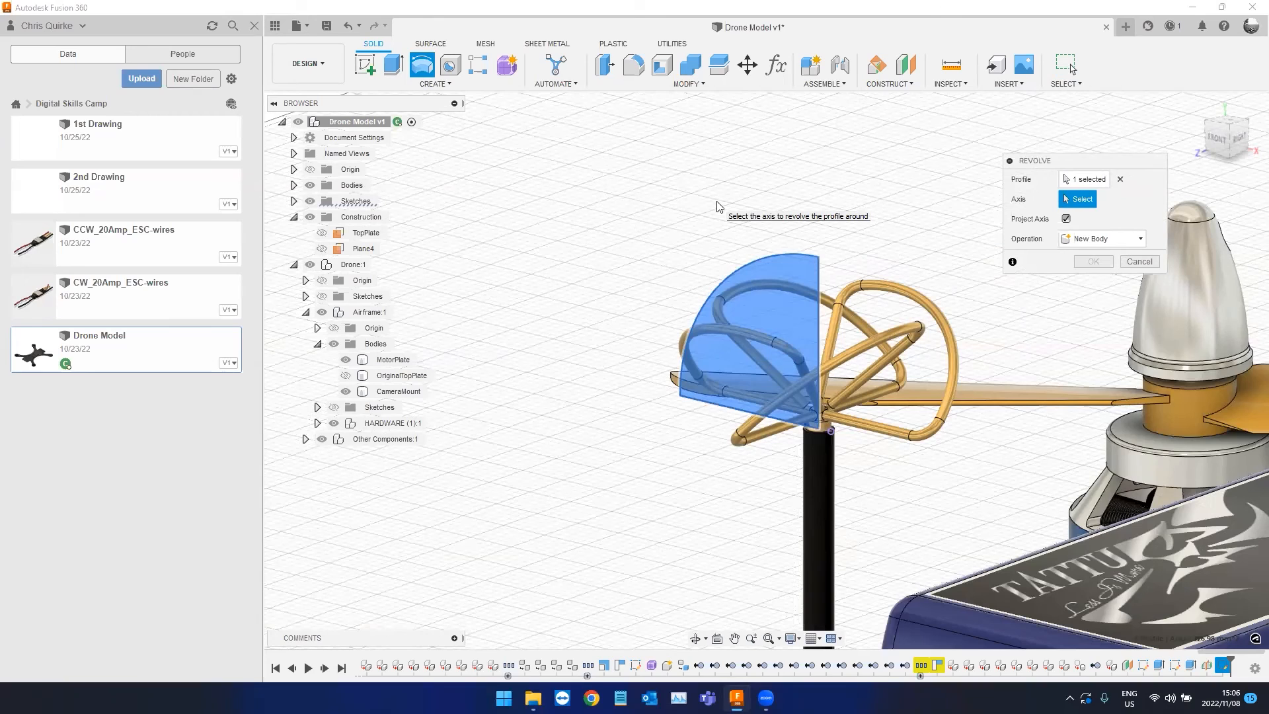
pyautogui.click(818, 273)
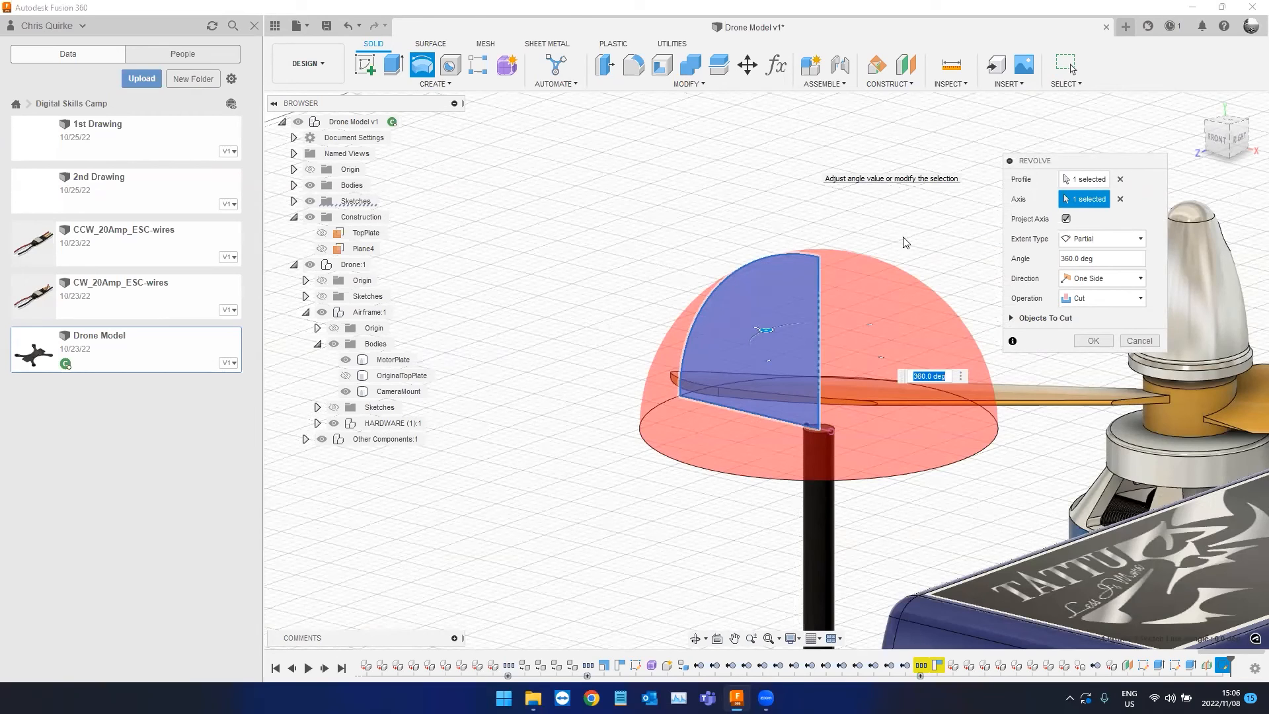
pyautogui.click(1108, 300)
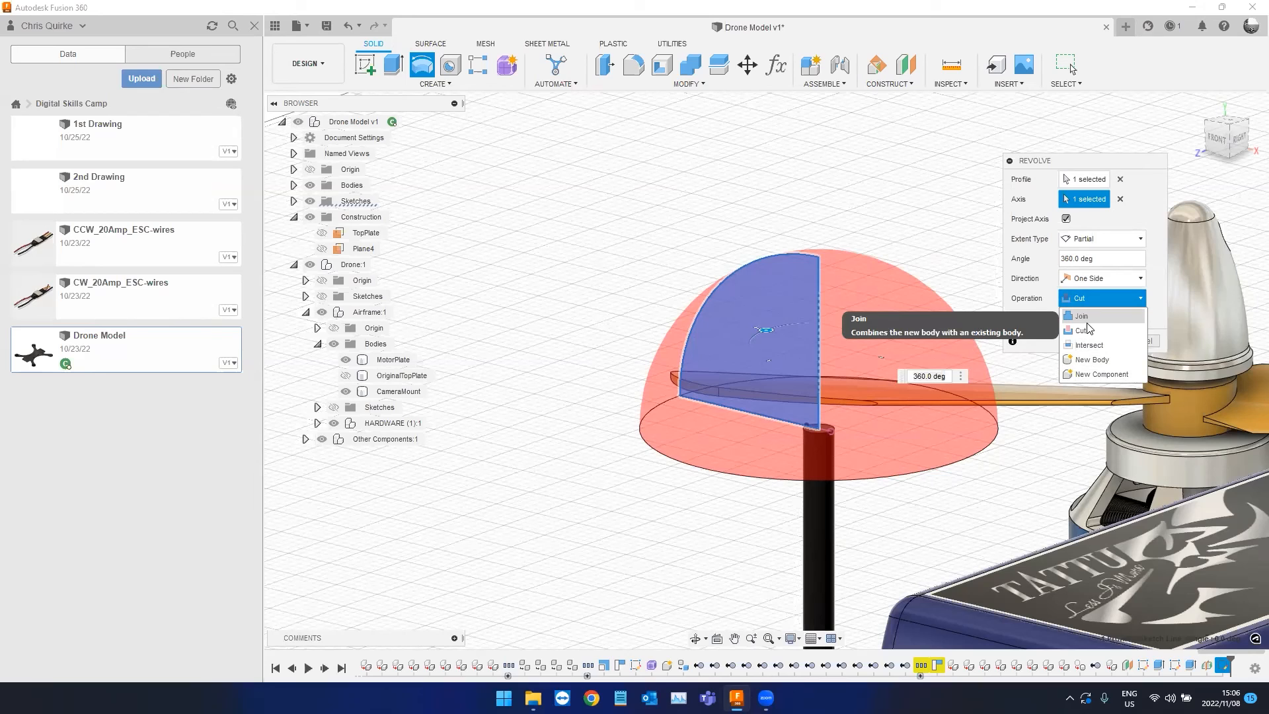
pyautogui.press('Return')
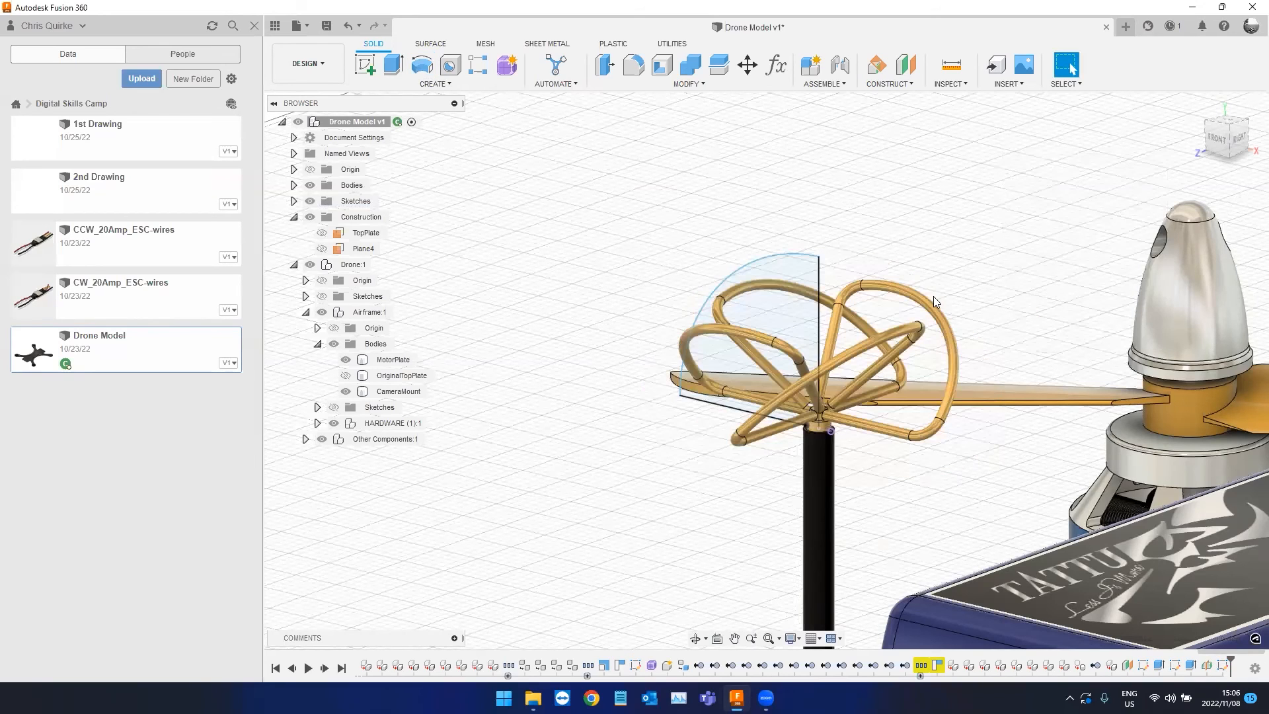
# Reopen the quarter-circle sketch for editing and try to offset its whole connected outline inward.
pyautogui.click(1223, 666)
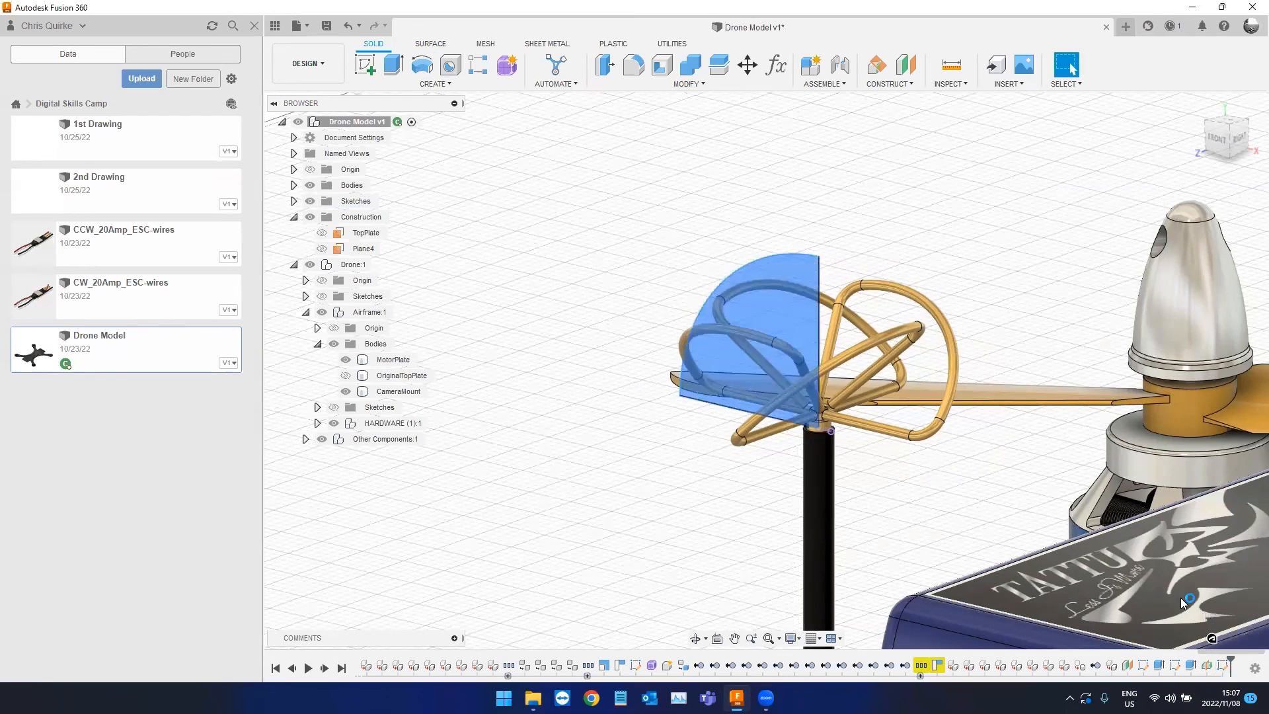
pyautogui.doubleClick(801, 299)
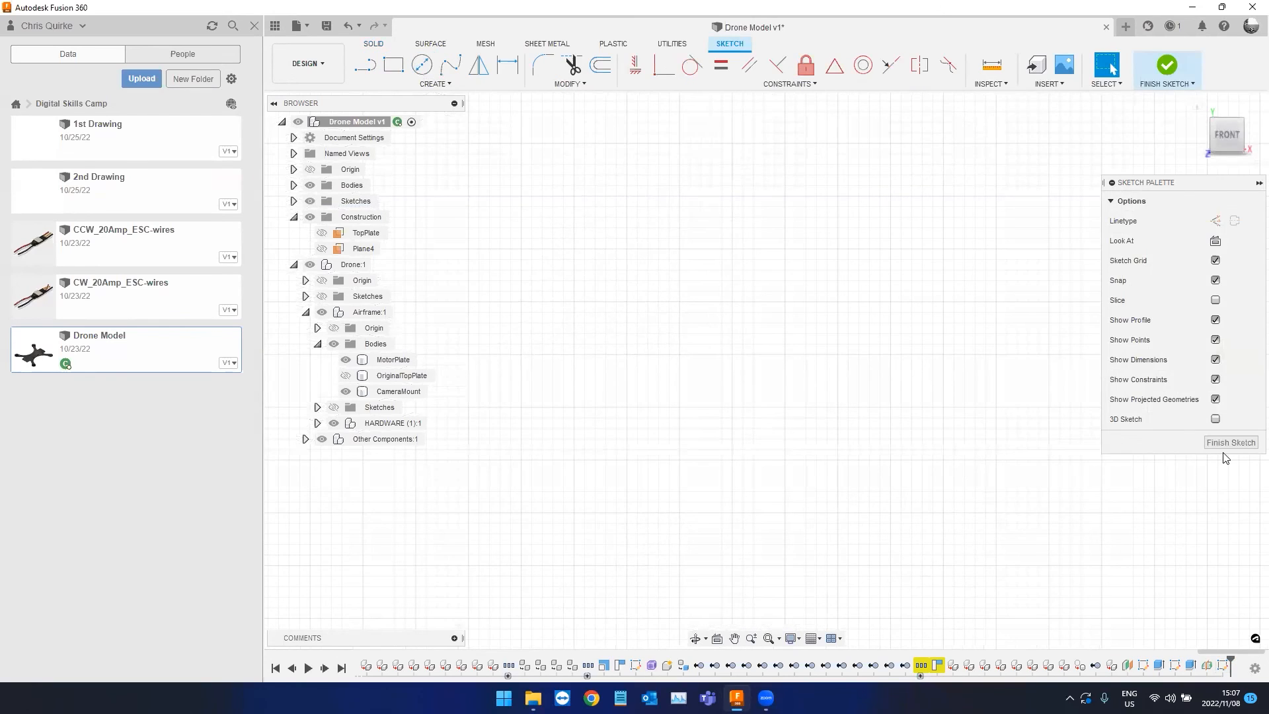
pyautogui.scroll(4, 597, 346)
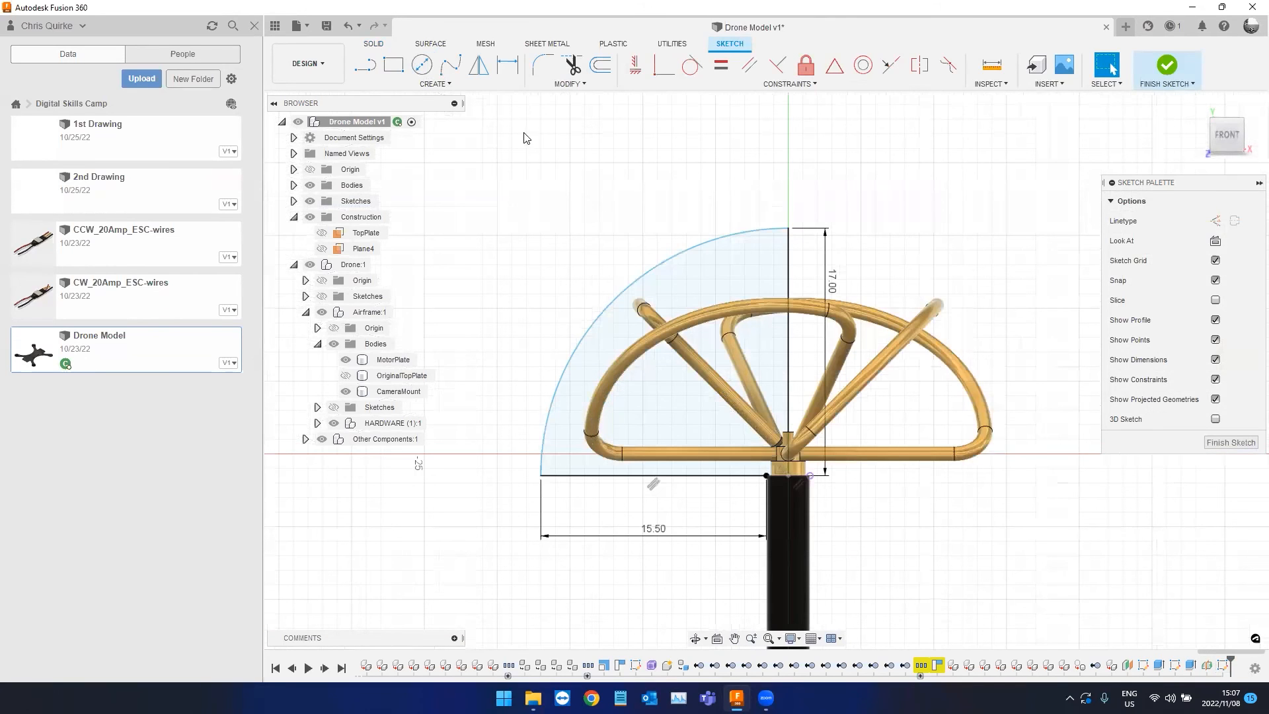
pyautogui.click(601, 66)
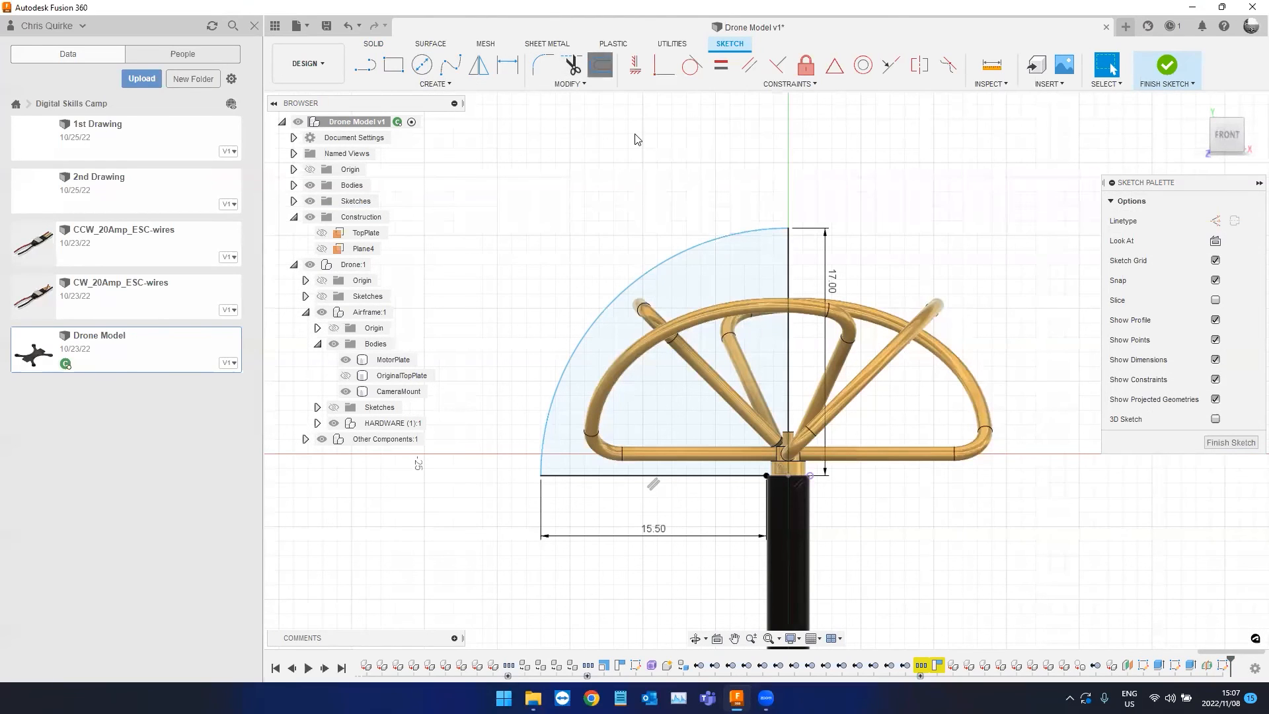
pyautogui.click(673, 256)
pyautogui.moveTo(665, 242); pyautogui.dragTo(687, 268)
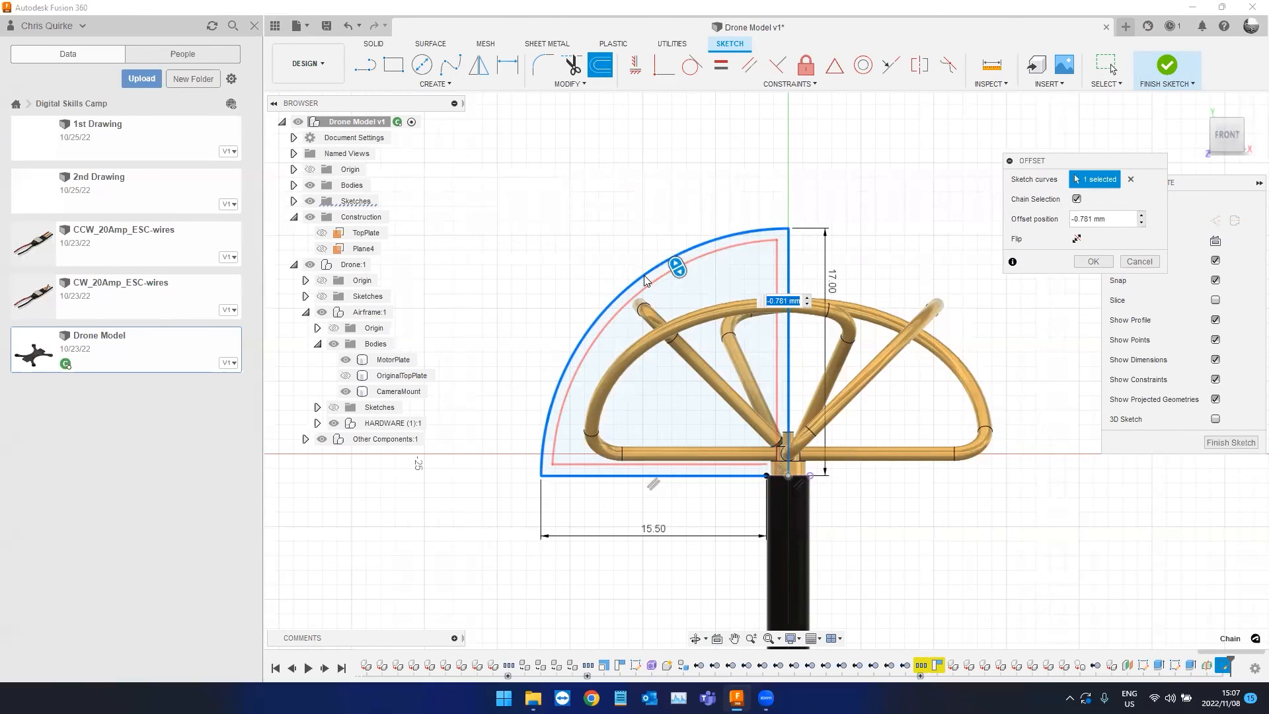
pyautogui.scroll(3, 644, 277)
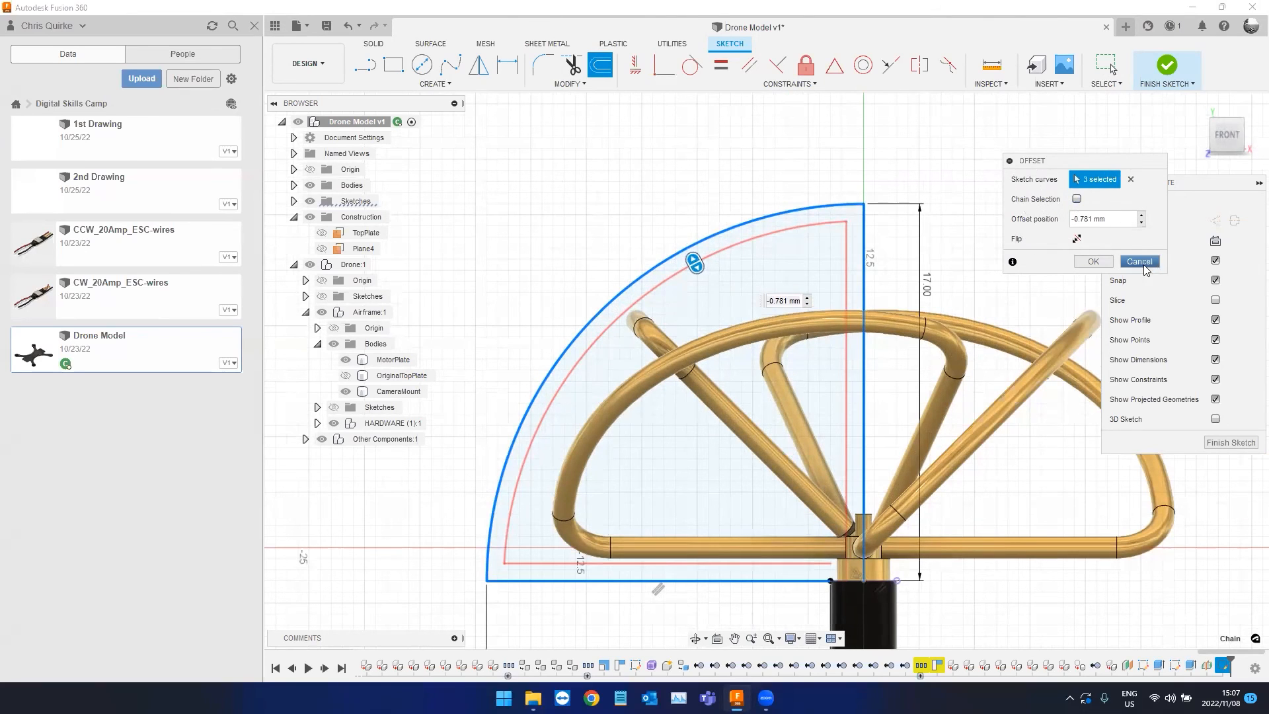
pyautogui.click(1140, 261)
# Offset only the arc inward by 0.5 mm, with chain selection off.
pyautogui.press('o')
pyautogui.click(1076, 199)
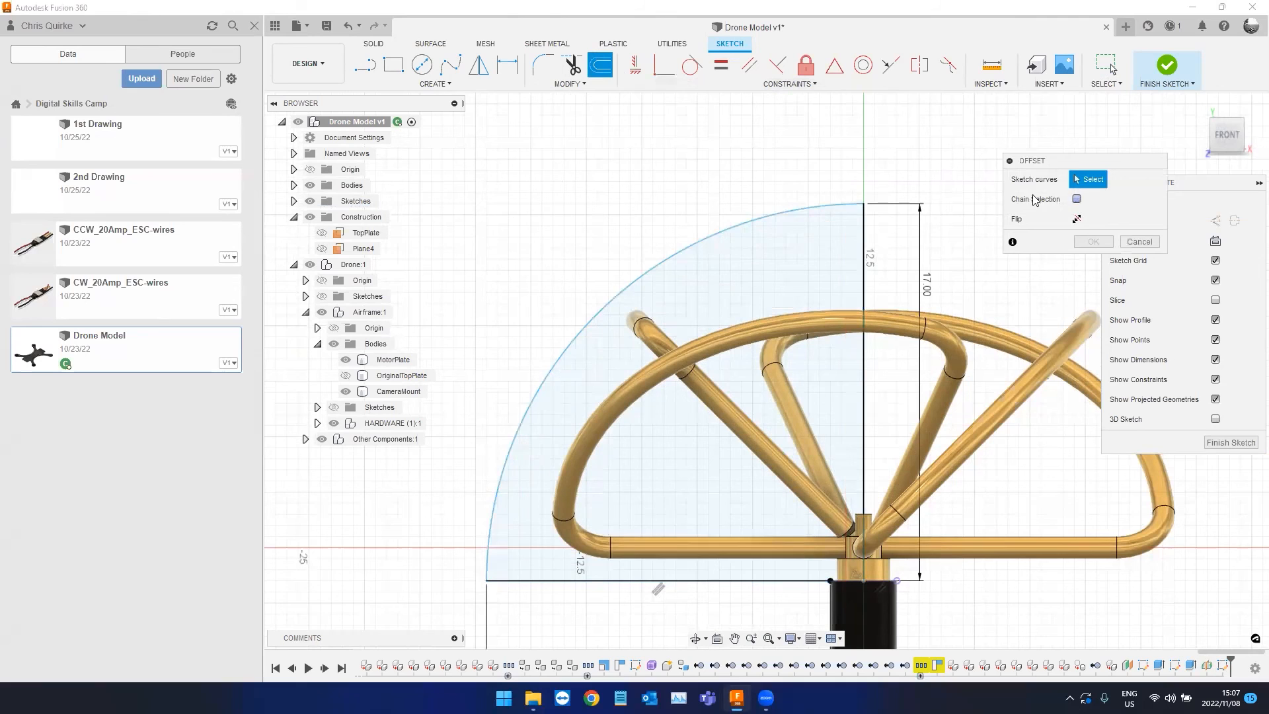
pyautogui.click(776, 217)
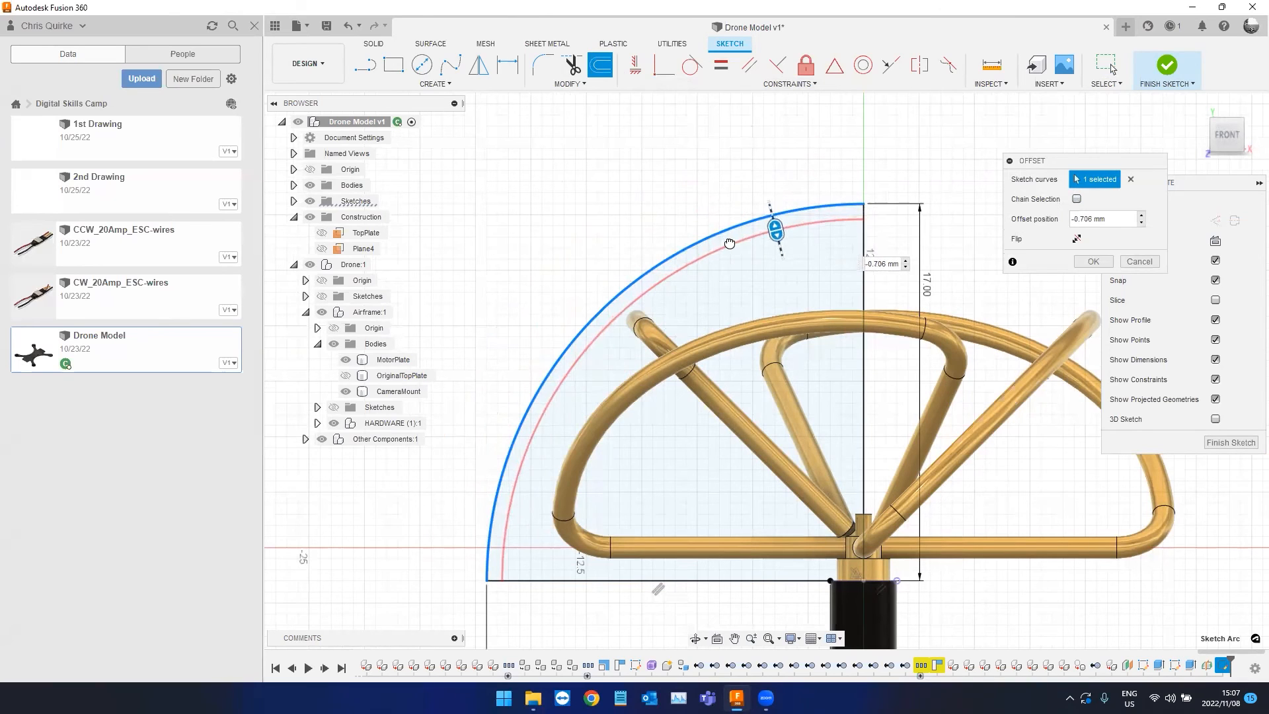
pyautogui.click(729, 244)
pyautogui.write('-')
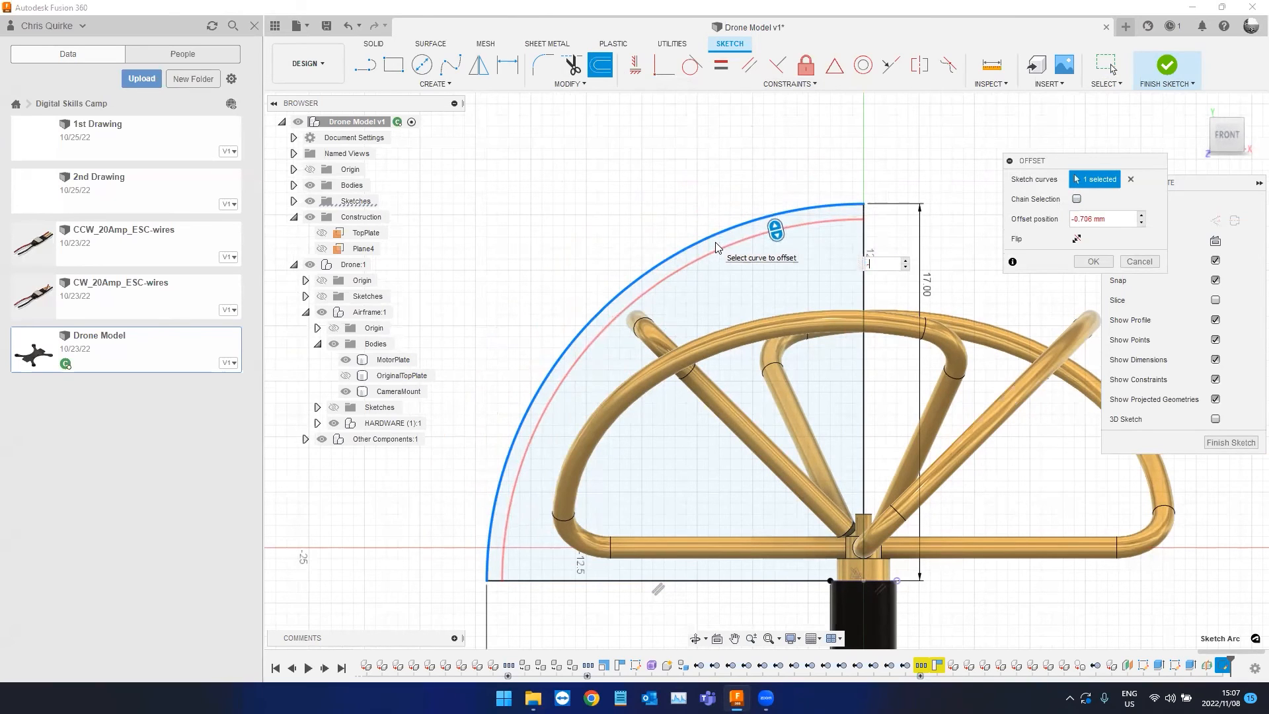
pyautogui.write('0.5')
pyautogui.press('Return')
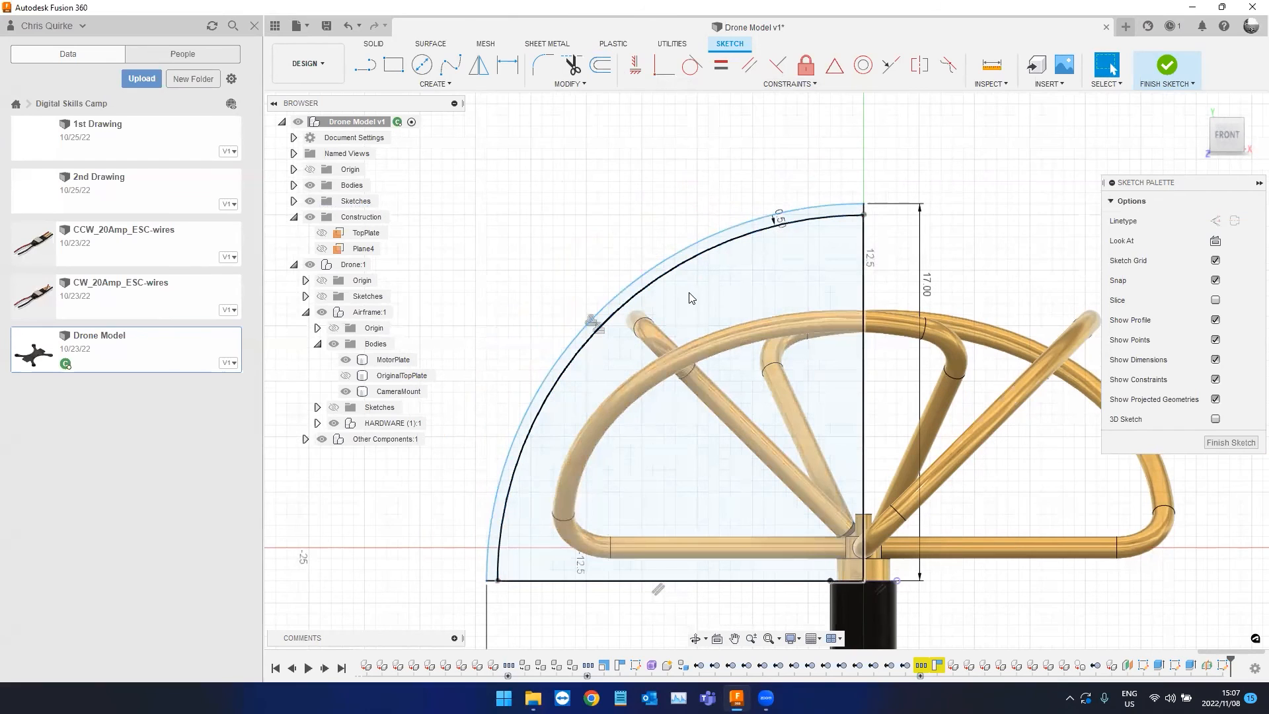
# Delete the 17 mm vertical line and offset the horizontal base line upward by 0.5 mm.
pyautogui.click(864, 241)
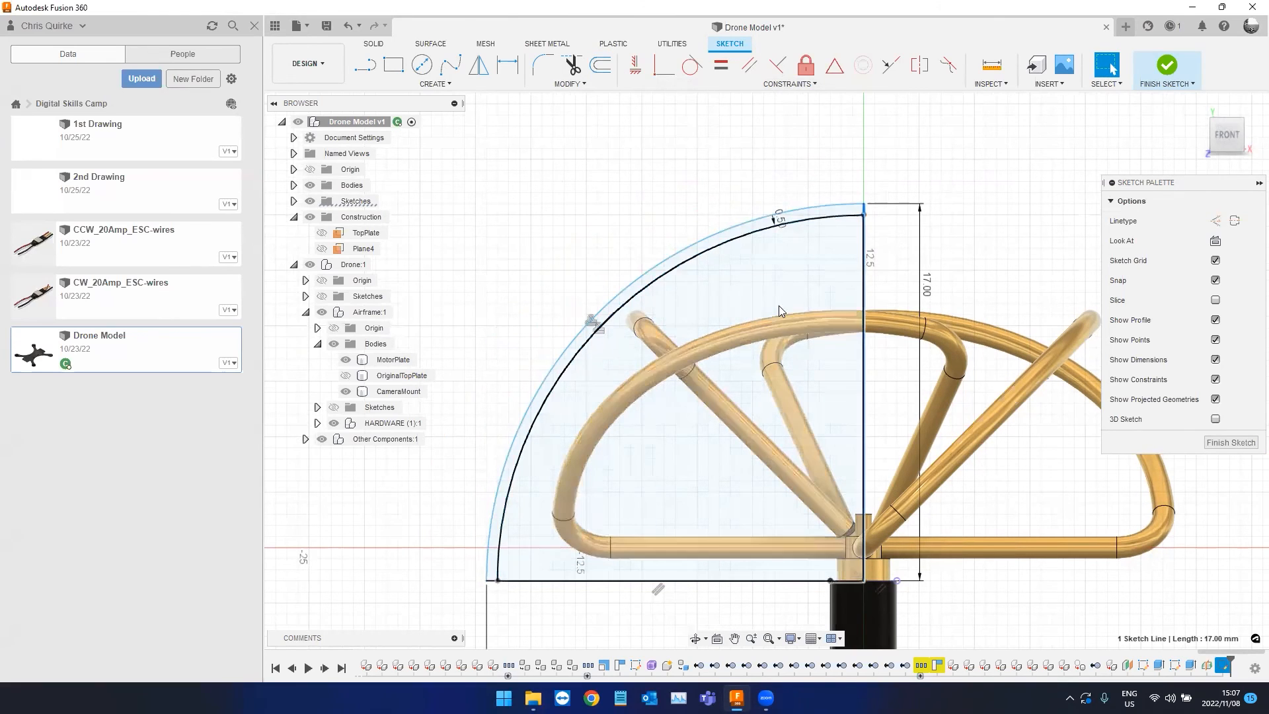
pyautogui.press('Delete')
pyautogui.scroll(2, 597, 499)
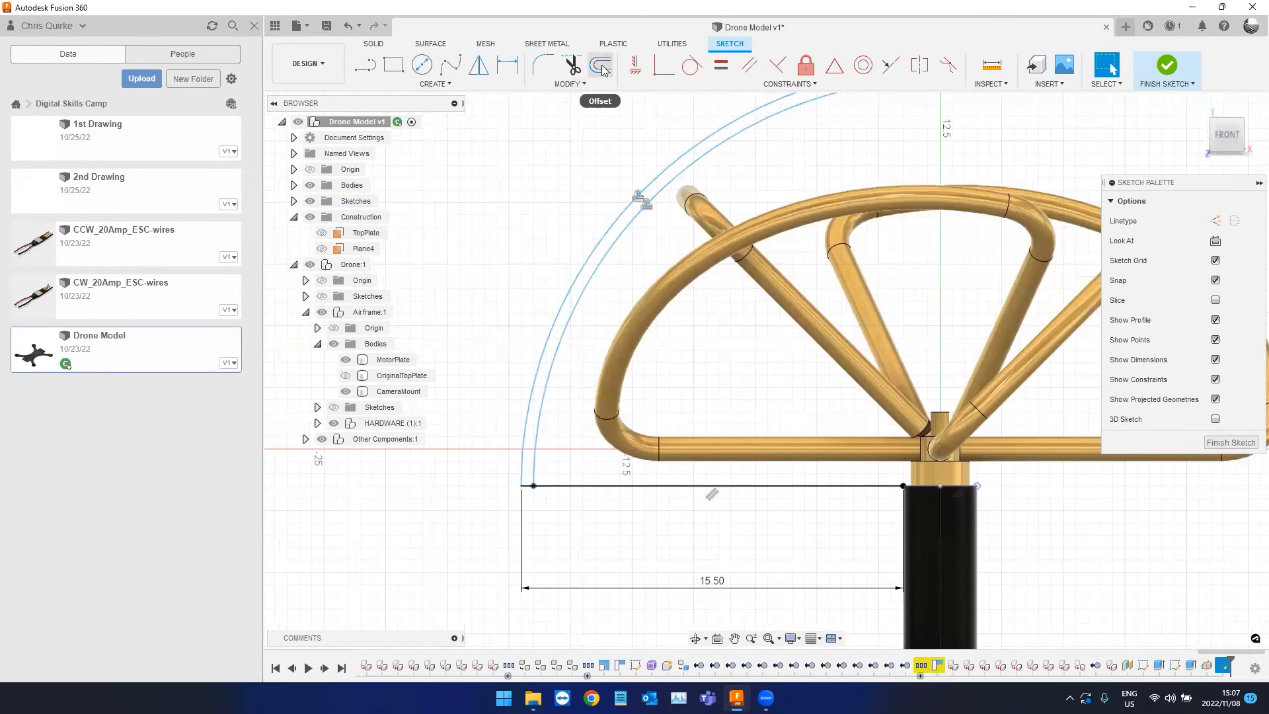
pyautogui.click(660, 487)
pyautogui.moveTo(659, 457); pyautogui.dragTo(657, 471)
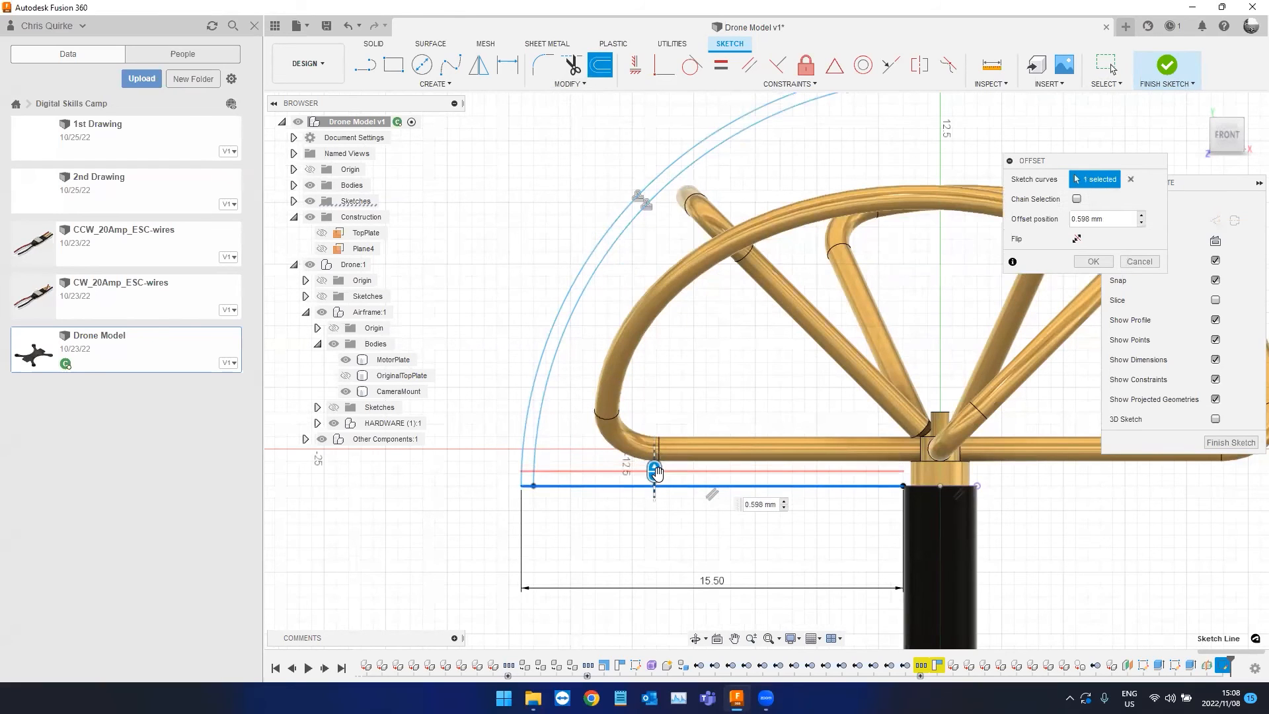
pyautogui.write('0.5')
pyautogui.press('Return')
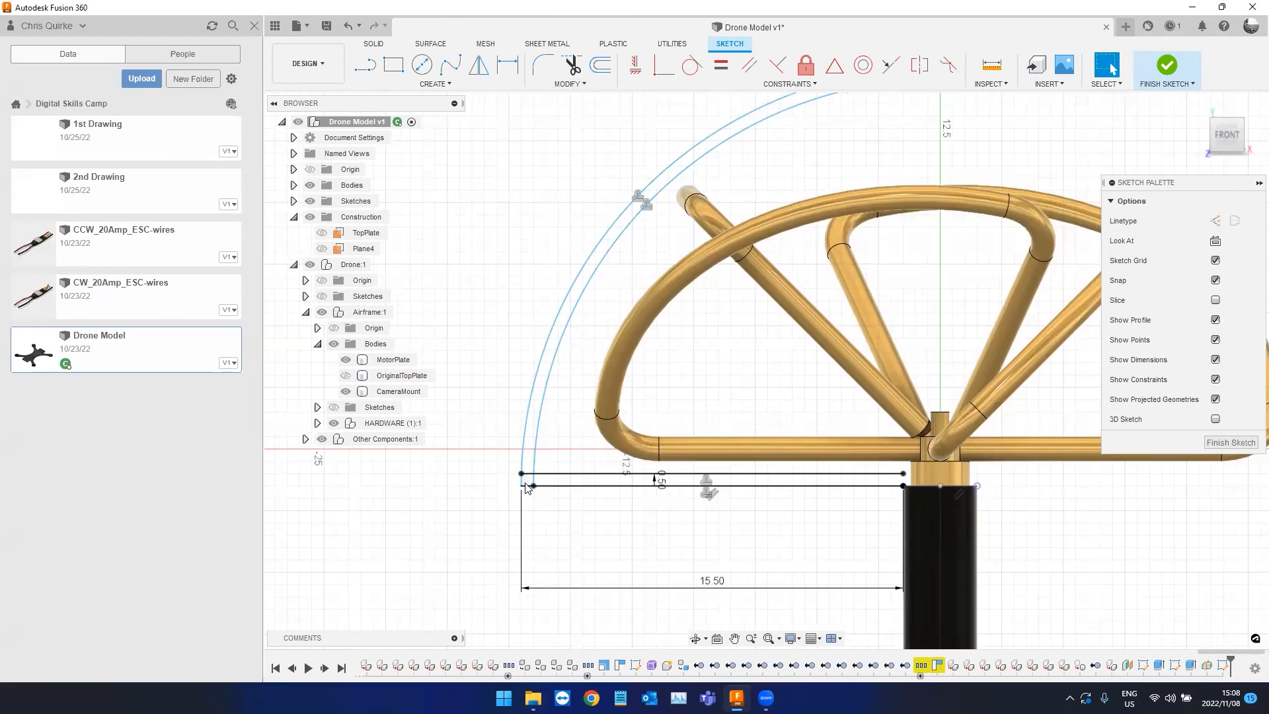
# Trim the overlapping ends of the inner arc and the upper horizontal line at the profile's lower outer corner.
pyautogui.scroll(3, 527, 487)
pyautogui.scroll(3, 542, 423)
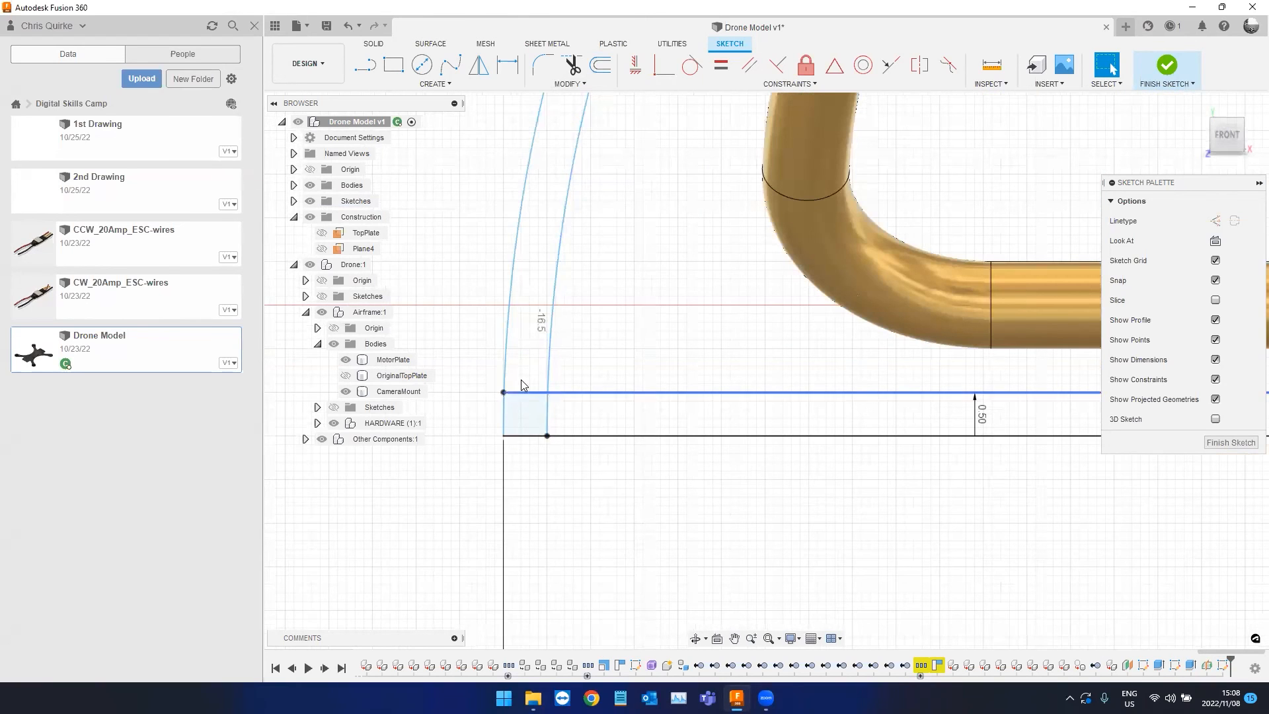
pyautogui.click(568, 66)
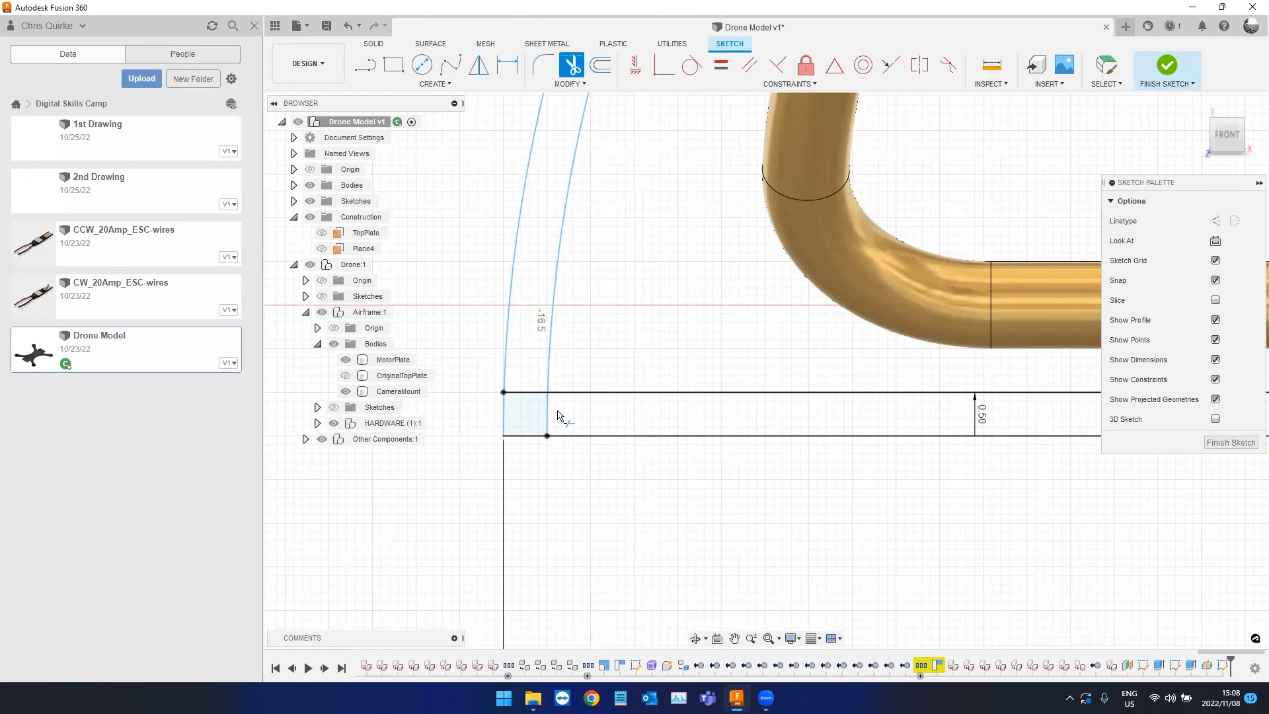
pyautogui.click(542, 413)
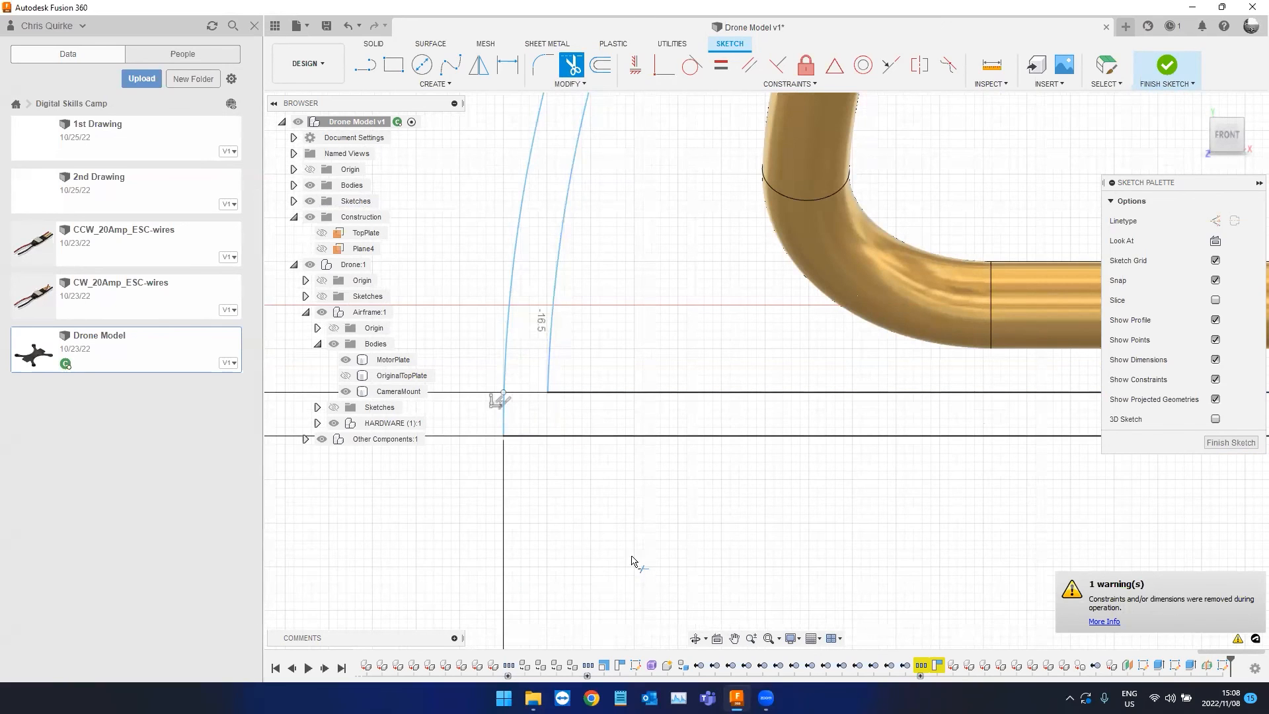
pyautogui.press('Escape')
pyautogui.scroll(-5, 654, 547)
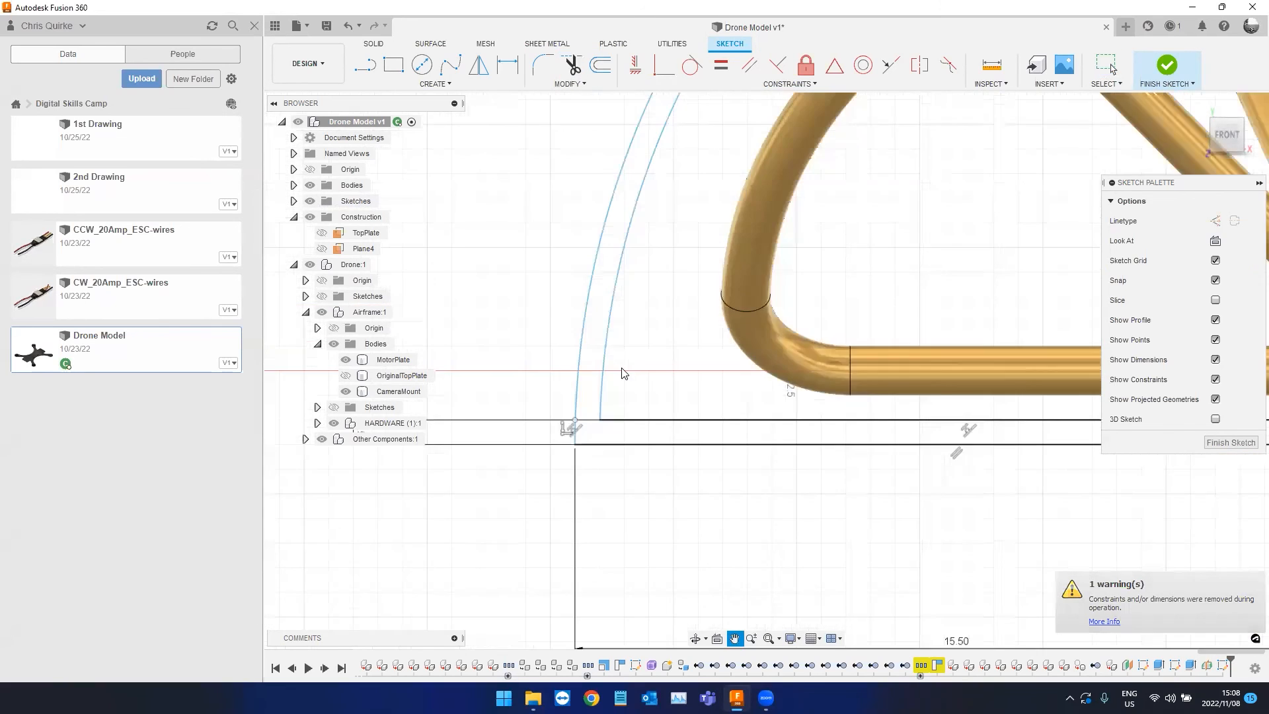
# Close the top of the dome profile with a vertical line joining the ends of the outer and inner arcs.
pyautogui.scroll(-2, 594, 297)
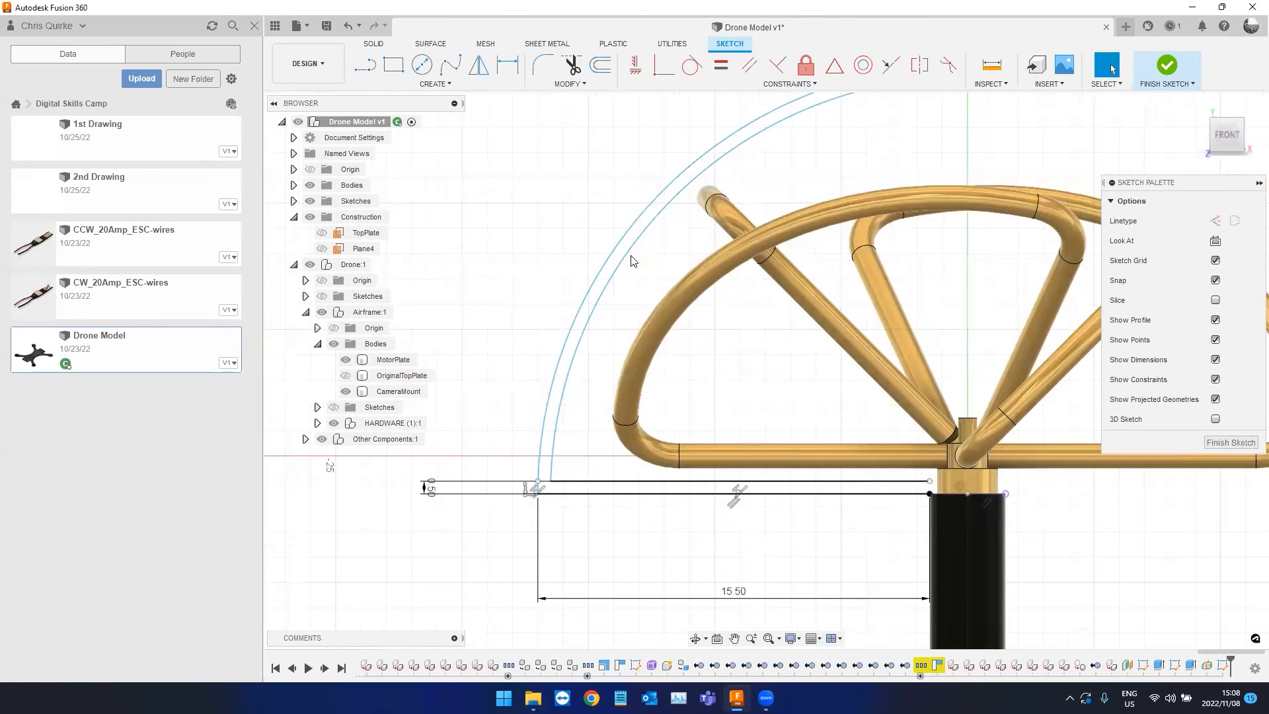
pyautogui.scroll(-2, 410, 522)
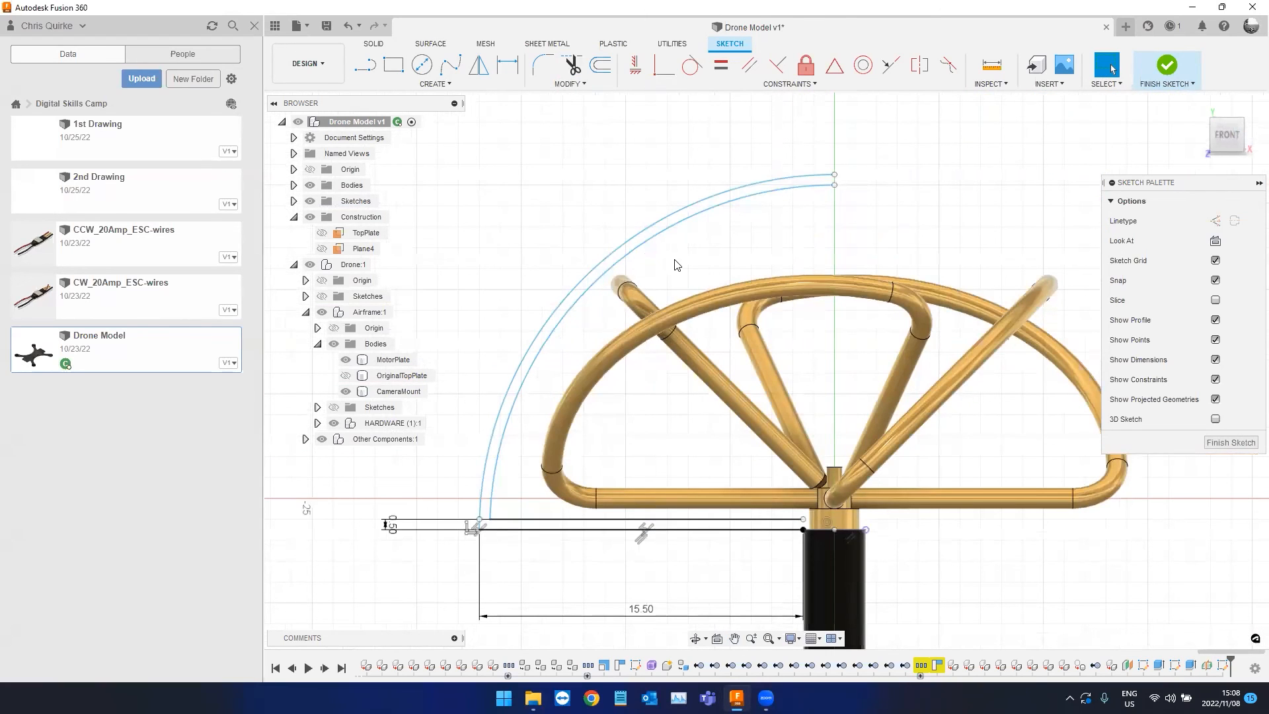
pyautogui.click(807, 185)
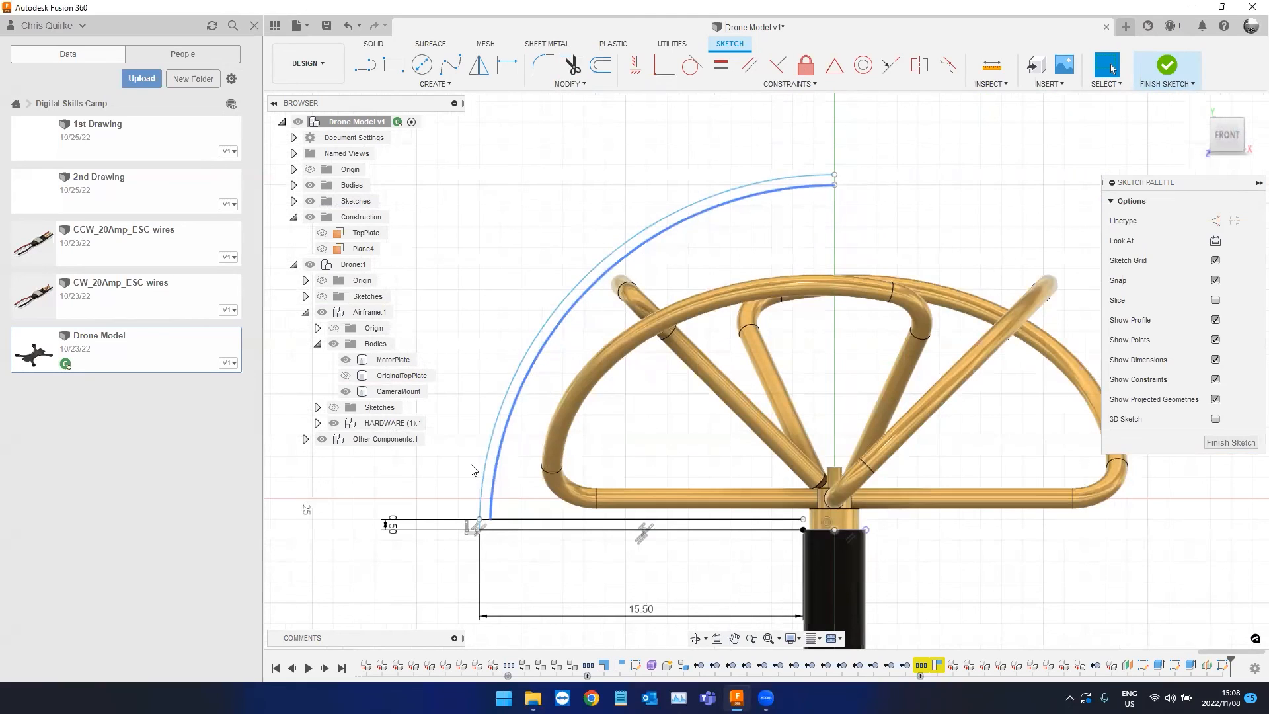
pyautogui.scroll(5, 833, 168)
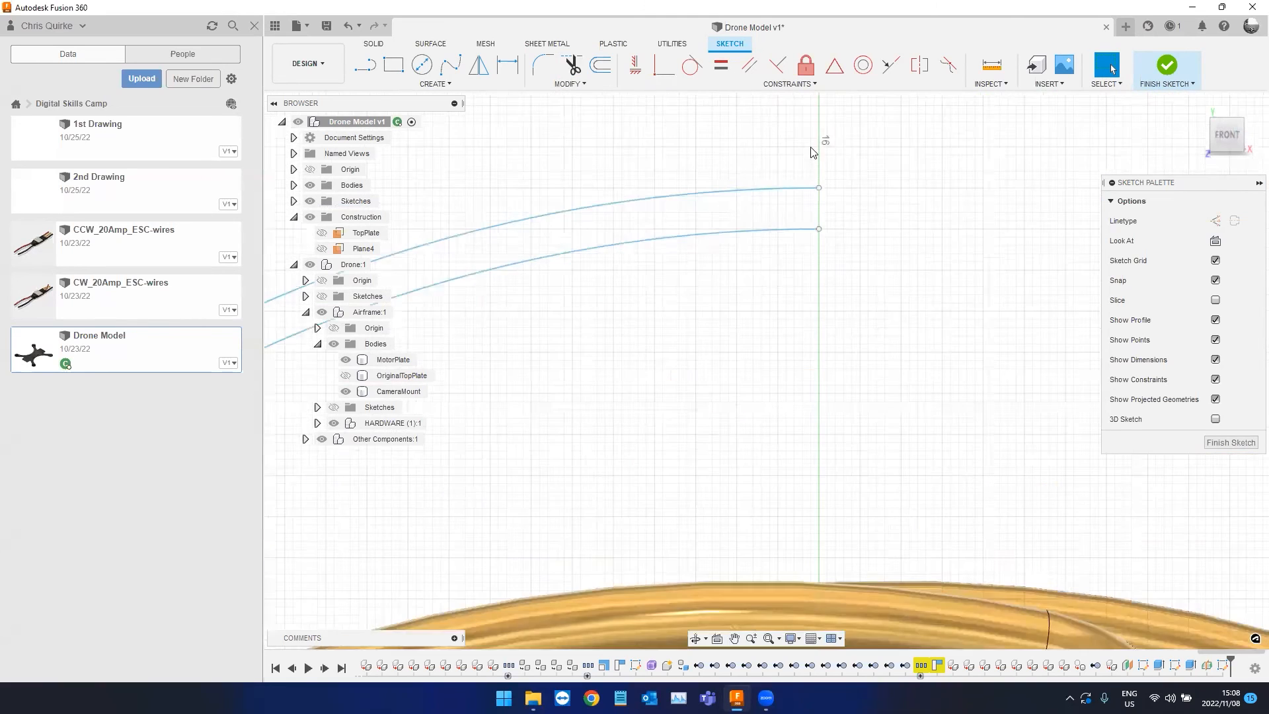
pyautogui.click(364, 64)
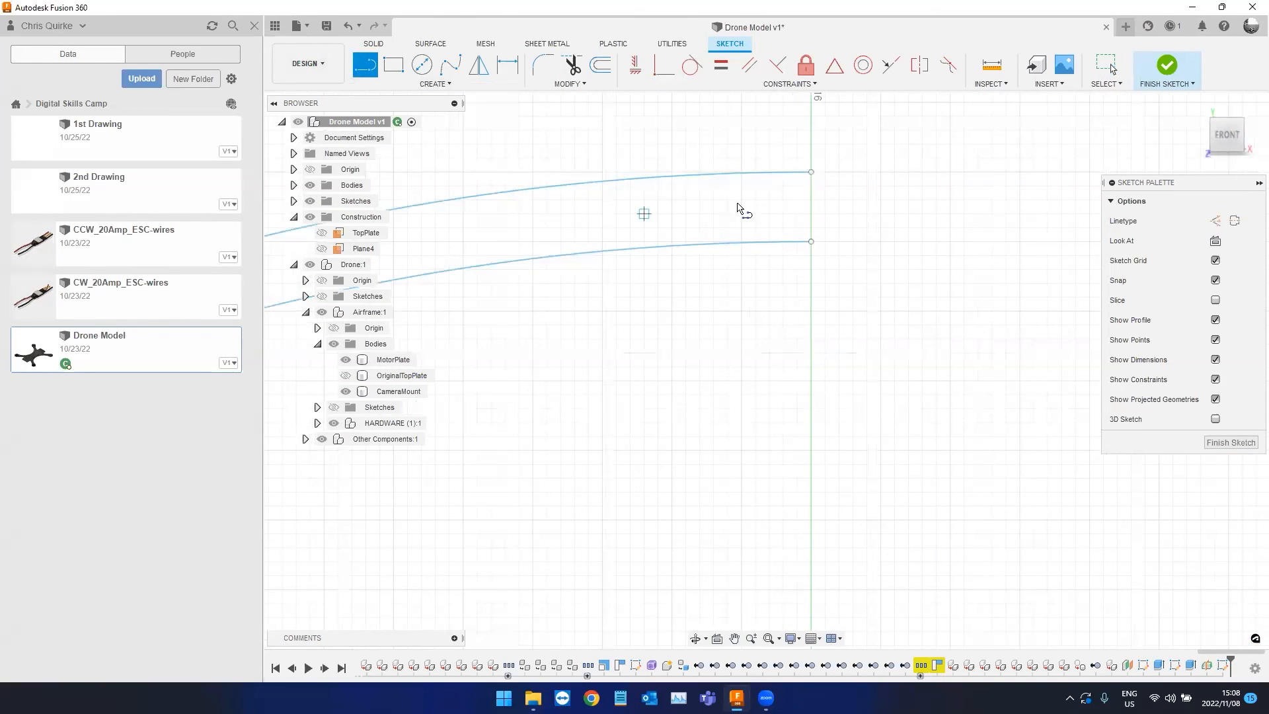
pyautogui.click(811, 172)
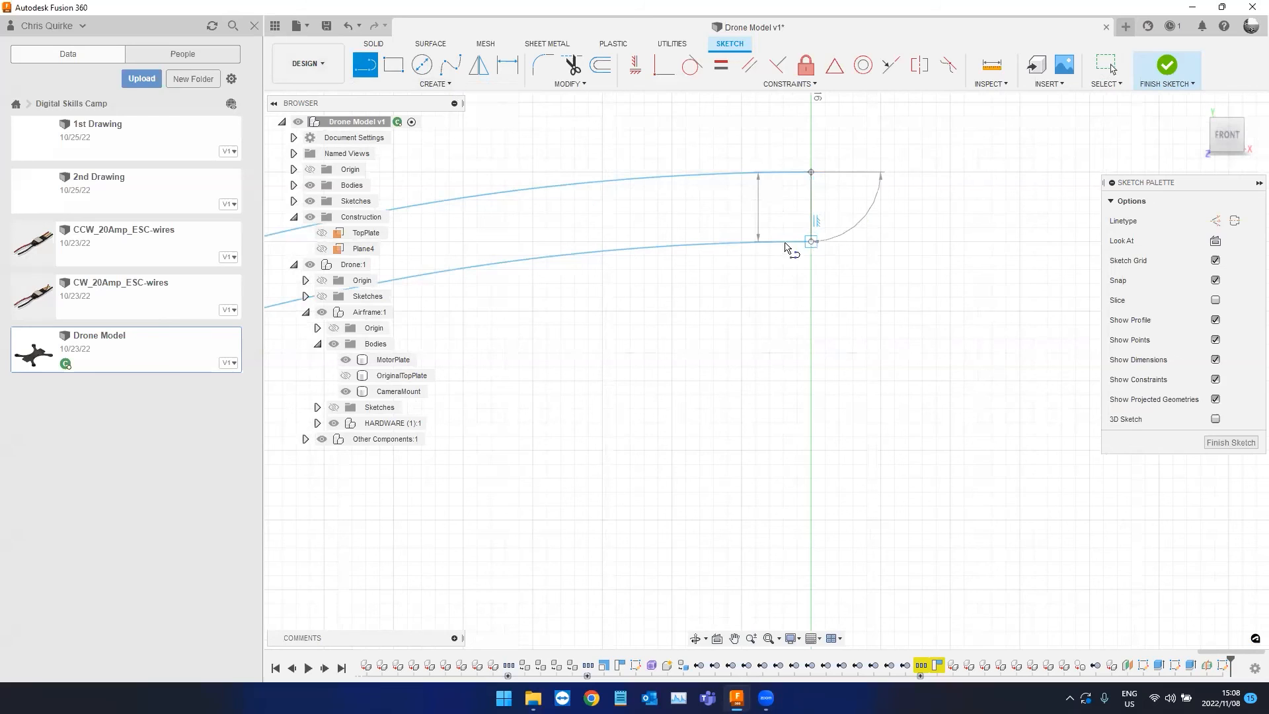
pyautogui.press('Escape')
pyautogui.scroll(-1, 720, 339)
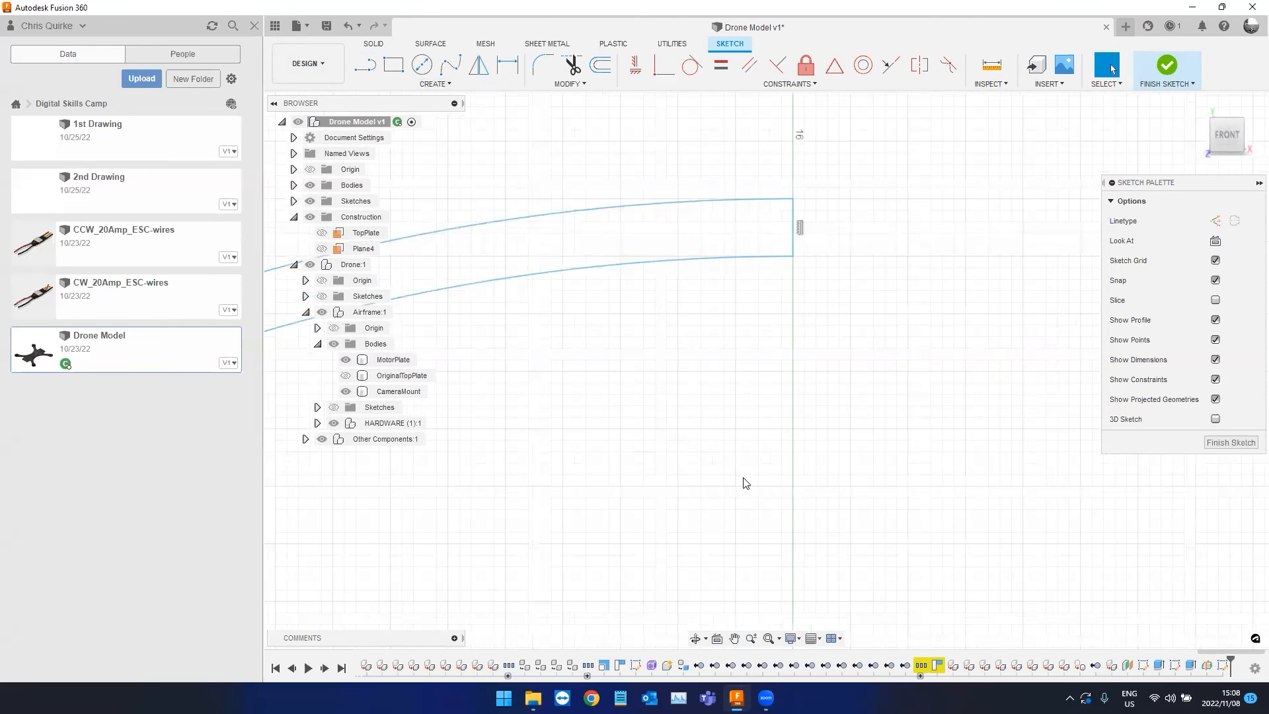
# Extend the inner ends of both horizontal base lines to the edge of the antenna's gold collar.
pyautogui.scroll(-5, 745, 462)
pyautogui.moveTo(773, 409); pyautogui.dragTo(793, 208, button='middle')
pyautogui.scroll(3, 763, 536)
pyautogui.moveTo(763, 535); pyautogui.dragTo(783, 370, button='middle')
pyautogui.scroll(3, 760, 483)
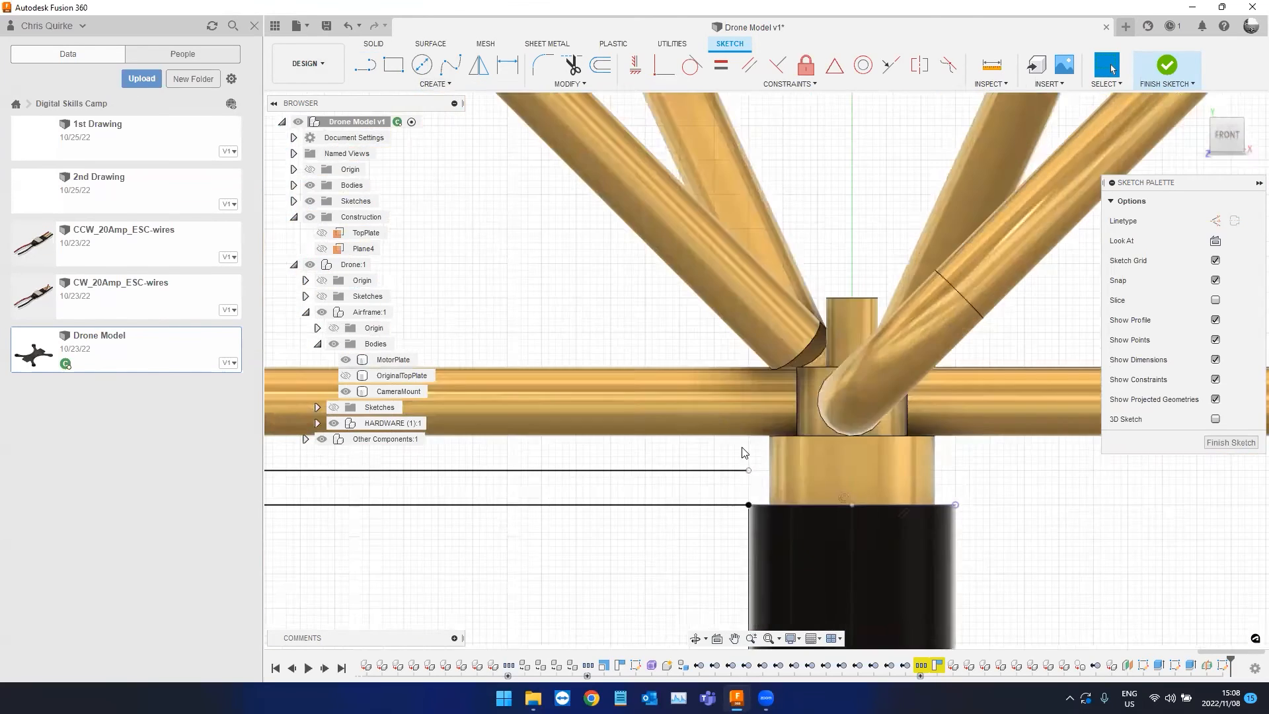
pyautogui.scroll(5, 744, 452)
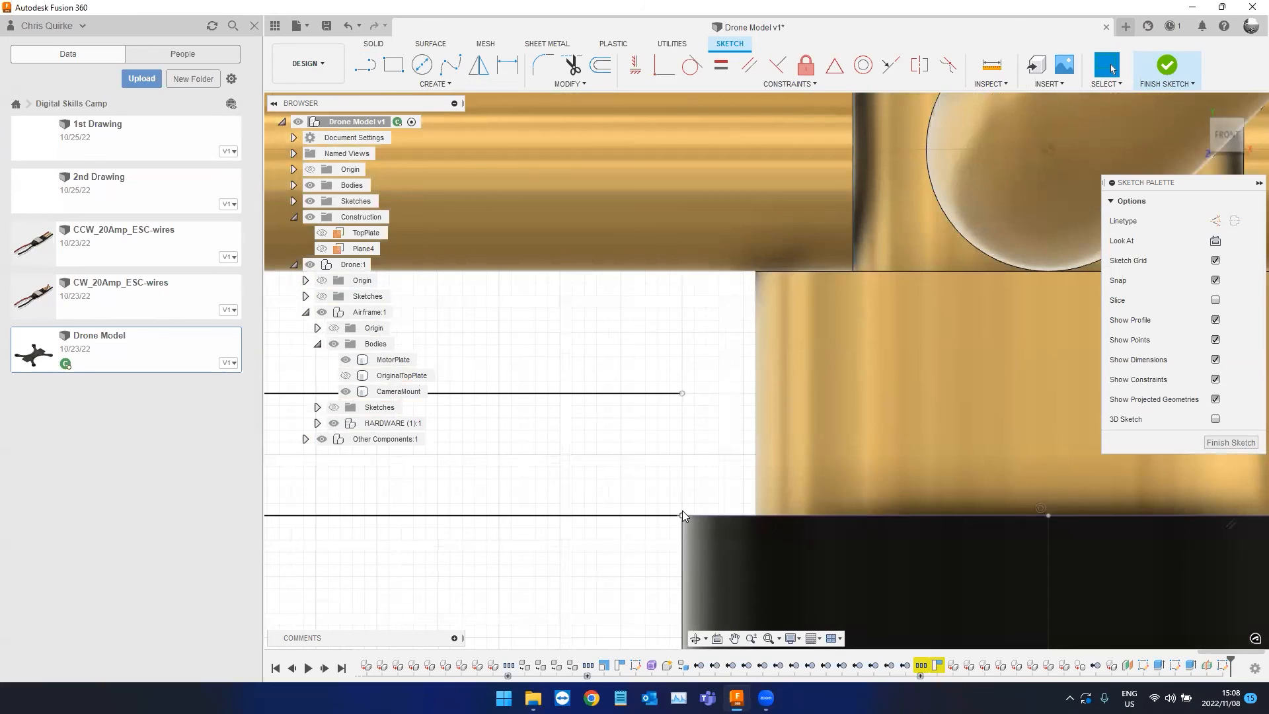
pyautogui.click(682, 515)
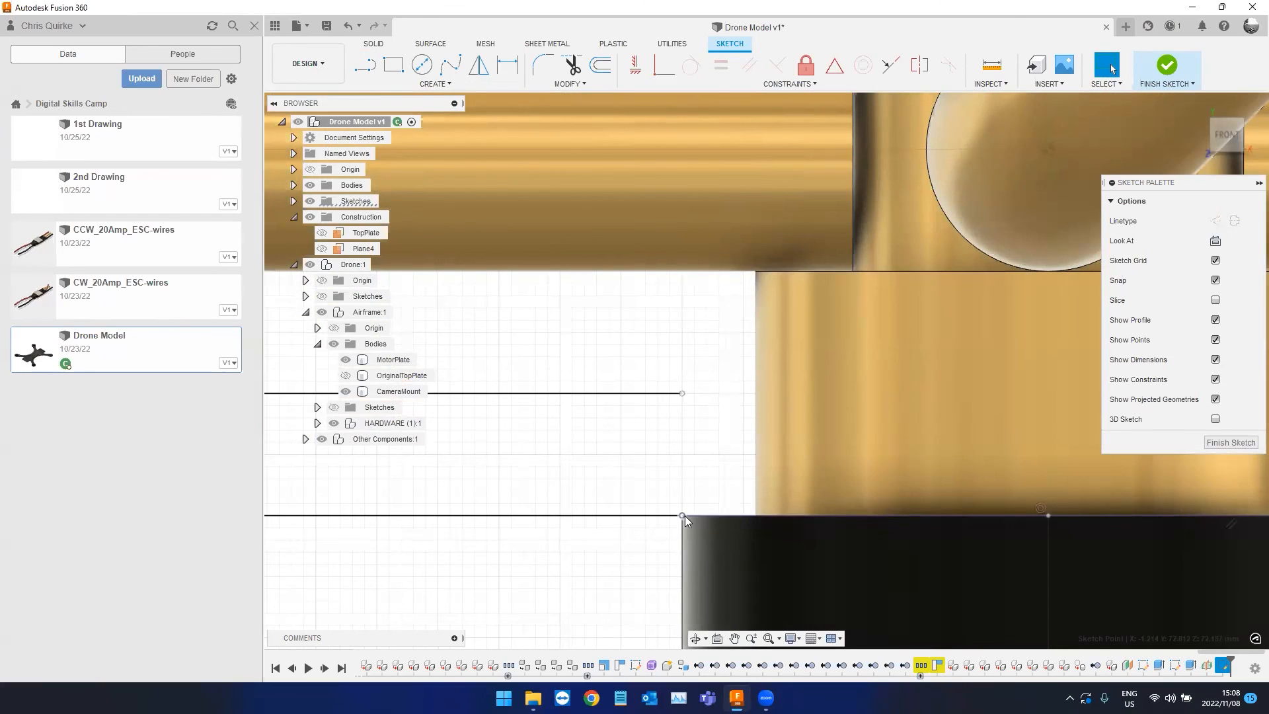
pyautogui.click(679, 517)
pyautogui.moveTo(682, 516); pyautogui.dragTo(760, 515)
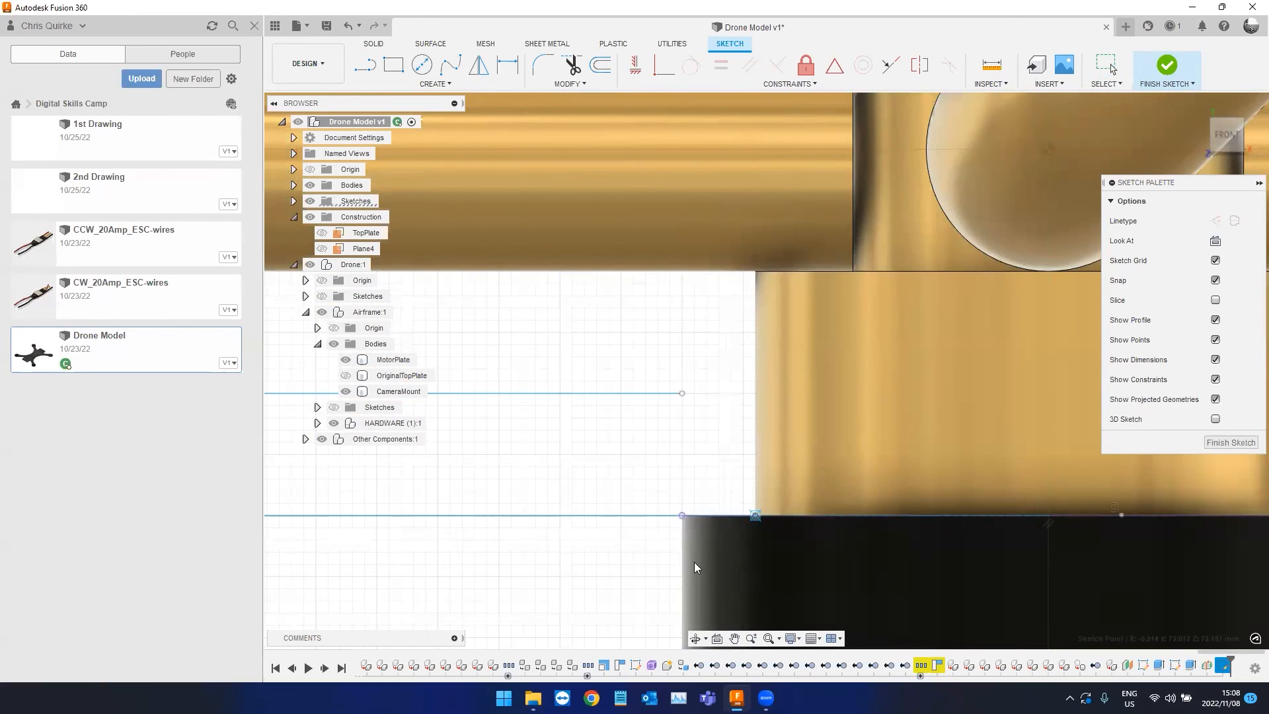
pyautogui.press('Escape')
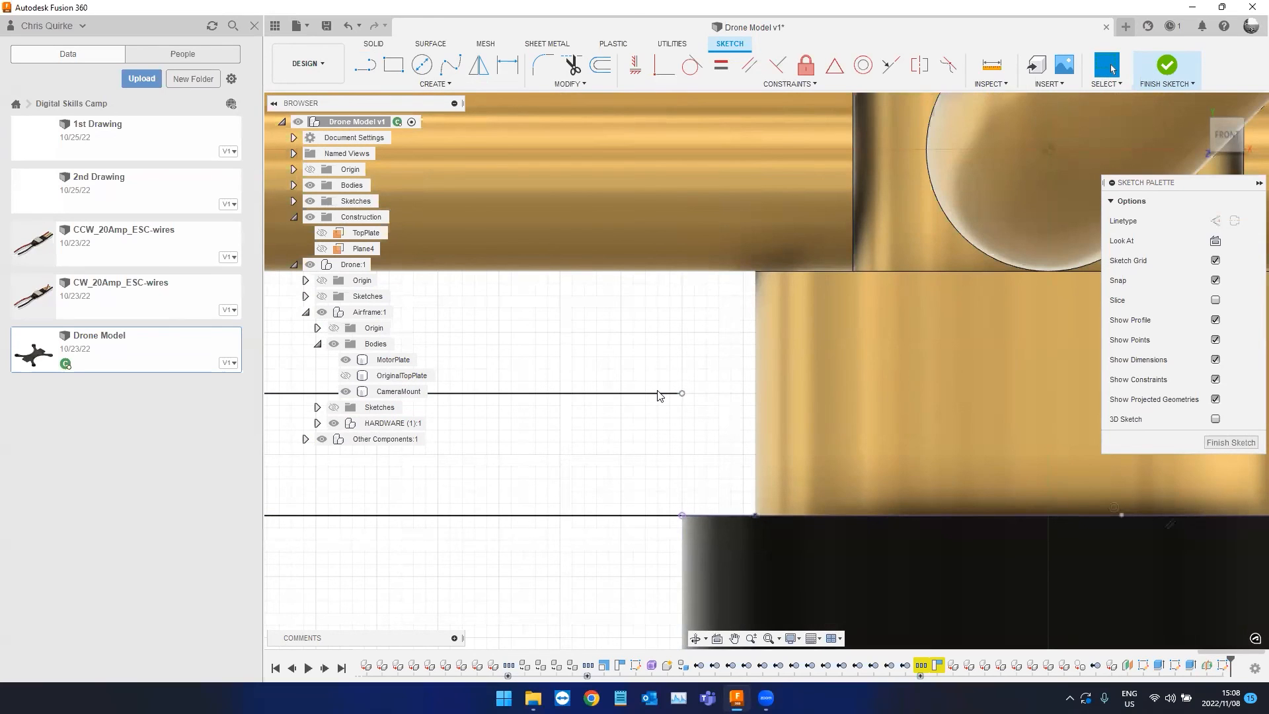
pyautogui.click(681, 394)
pyautogui.moveTo(682, 394); pyautogui.dragTo(752, 396)
# Close the profile with a short vertical line between the two base lines at the collar and finish the sketch.
pyautogui.press('l')
pyautogui.click(755, 393)
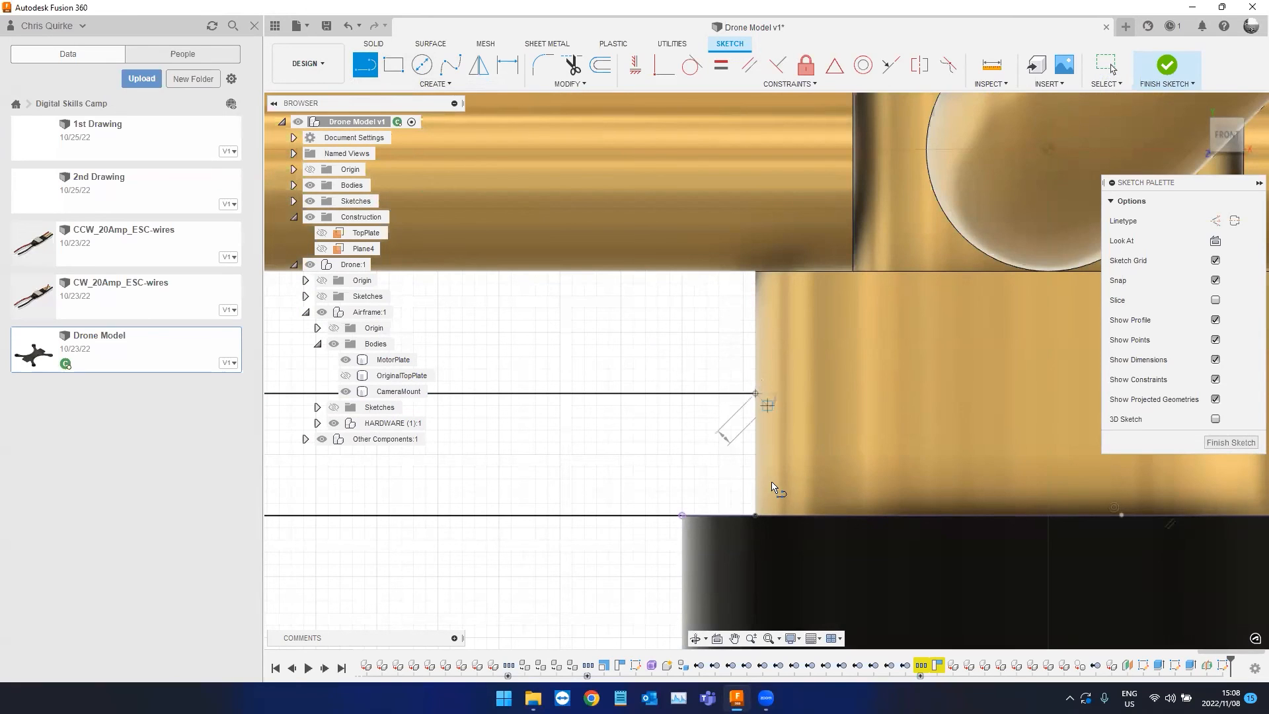
pyautogui.click(756, 513)
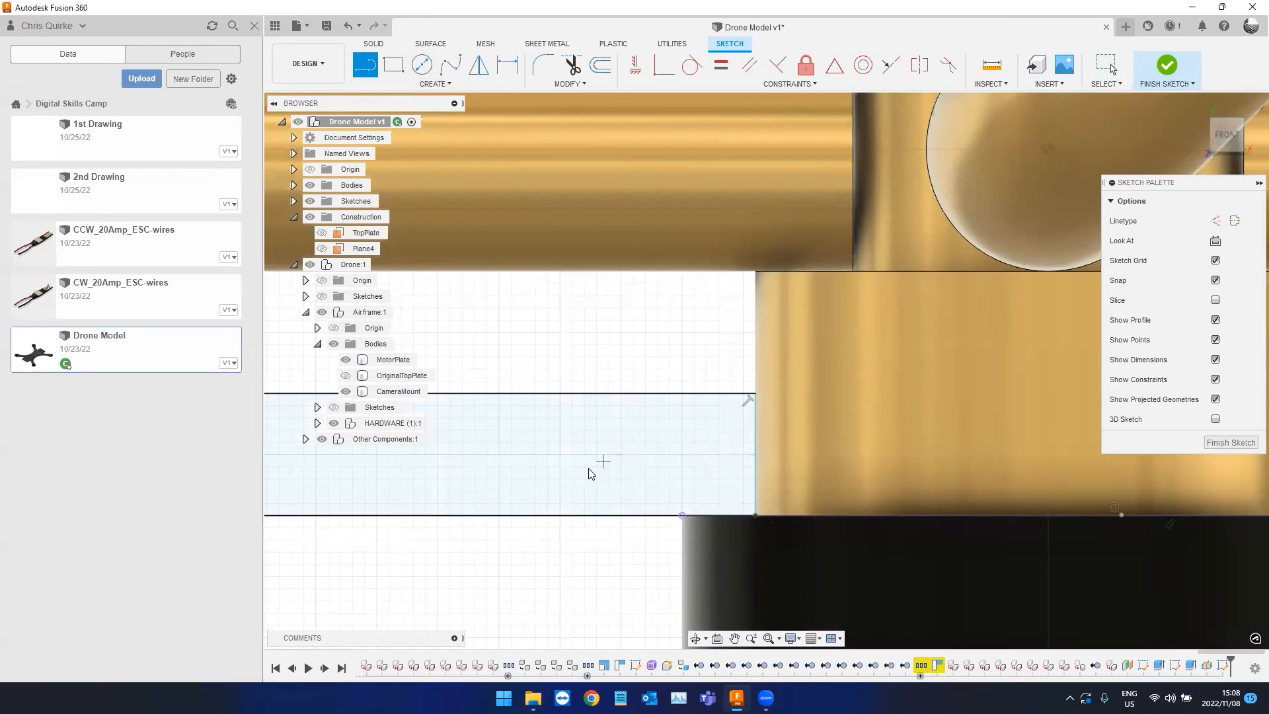
pyautogui.press('Escape')
pyautogui.scroll(-3, 622, 505)
pyautogui.scroll(-3, 727, 568)
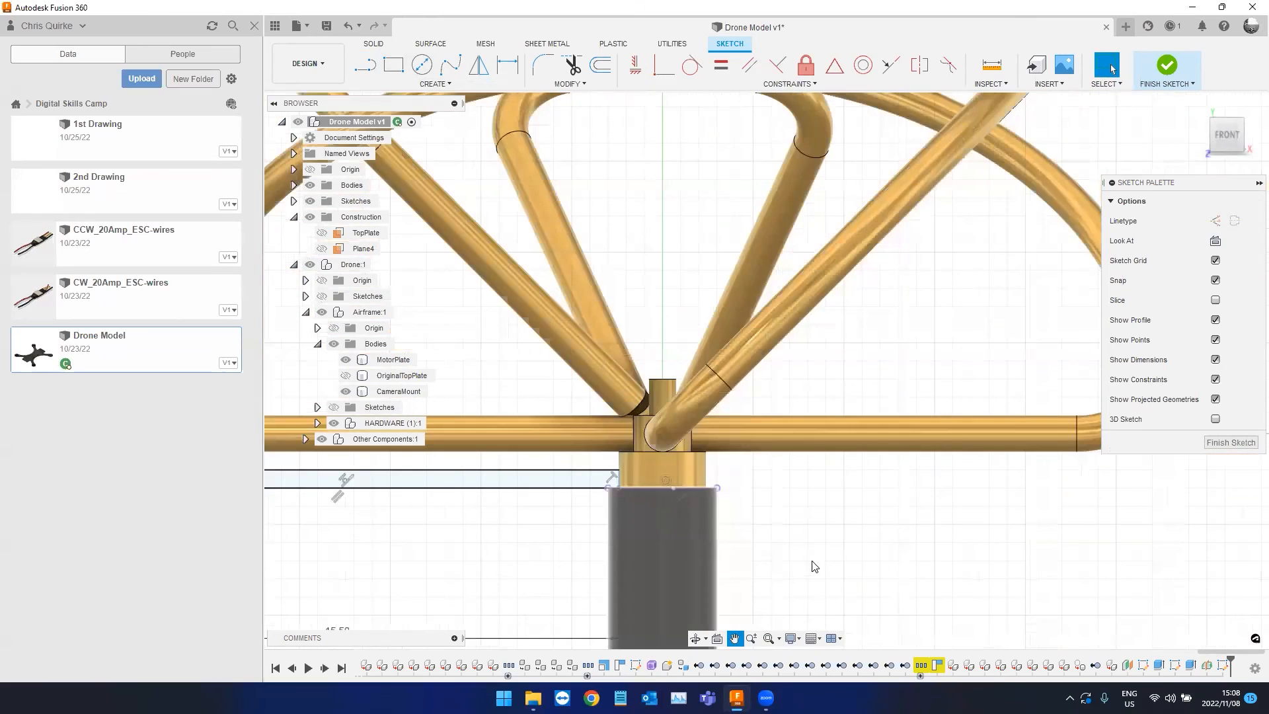
pyautogui.scroll(-2, 813, 566)
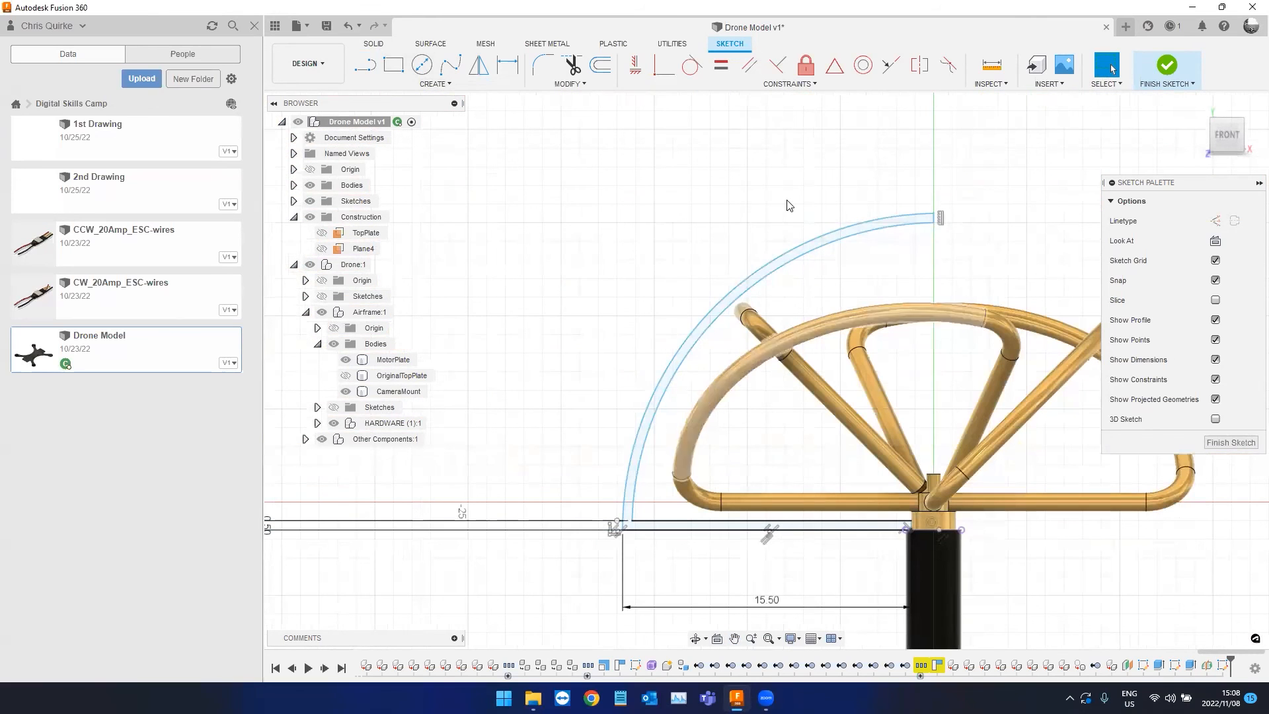
pyautogui.click(1224, 439)
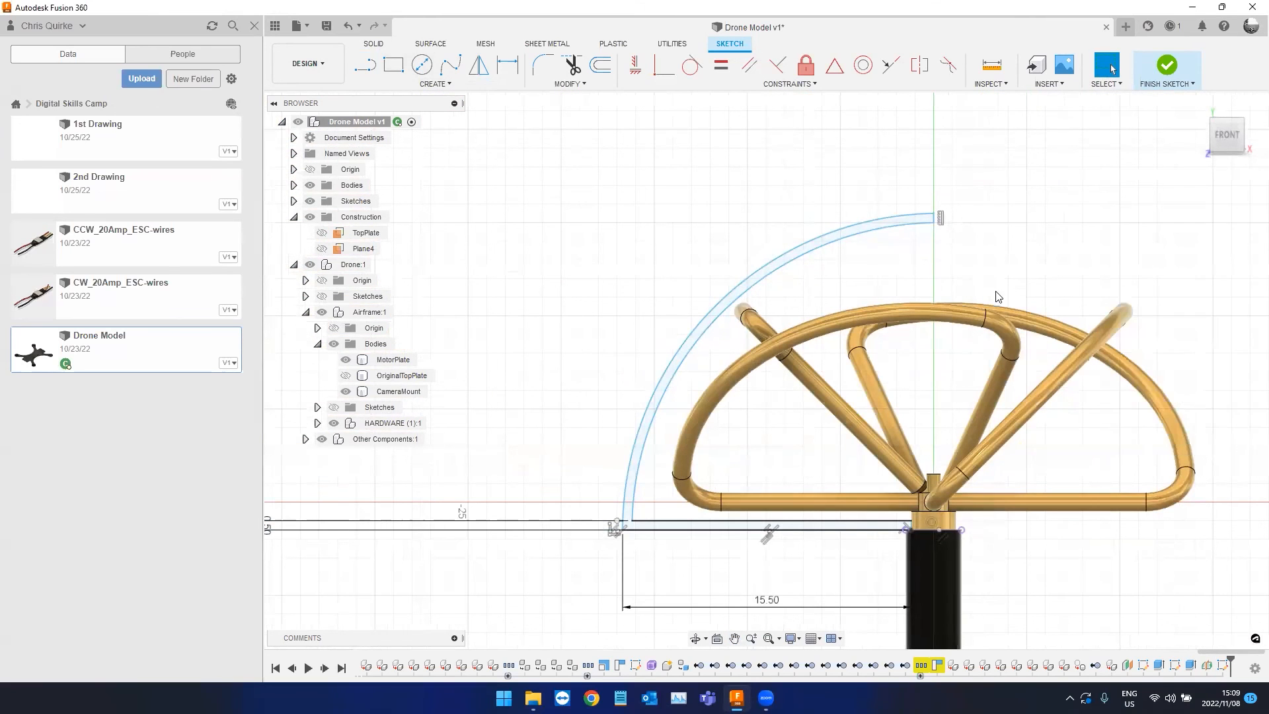
# Set up a Revolve of the dome profile about its short vertical top edge, with New Component as the operation.
pyautogui.scroll(-2, 960, 252)
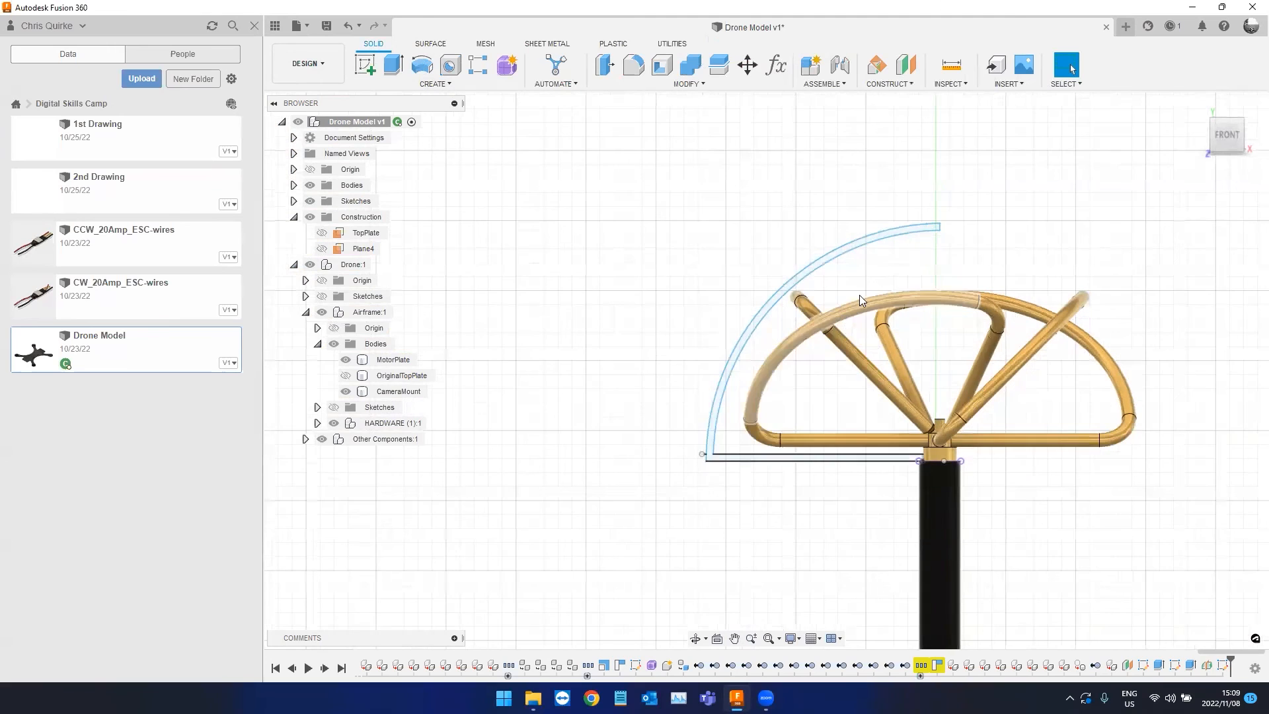
pyautogui.keyDown('shift'); pyautogui.moveTo(903, 357); pyautogui.dragTo(796, 477, button='middle'); pyautogui.keyUp('shift')
pyautogui.moveTo(705, 501)
pyautogui.keyDown('shift'); pyautogui.mouseDown(button='middle')
pyautogui.moveTo(637, 465)
pyautogui.moveTo(729, 355)
pyautogui.moveTo(689, 328)
pyautogui.mouseUp(button='middle'); pyautogui.keyUp('shift')
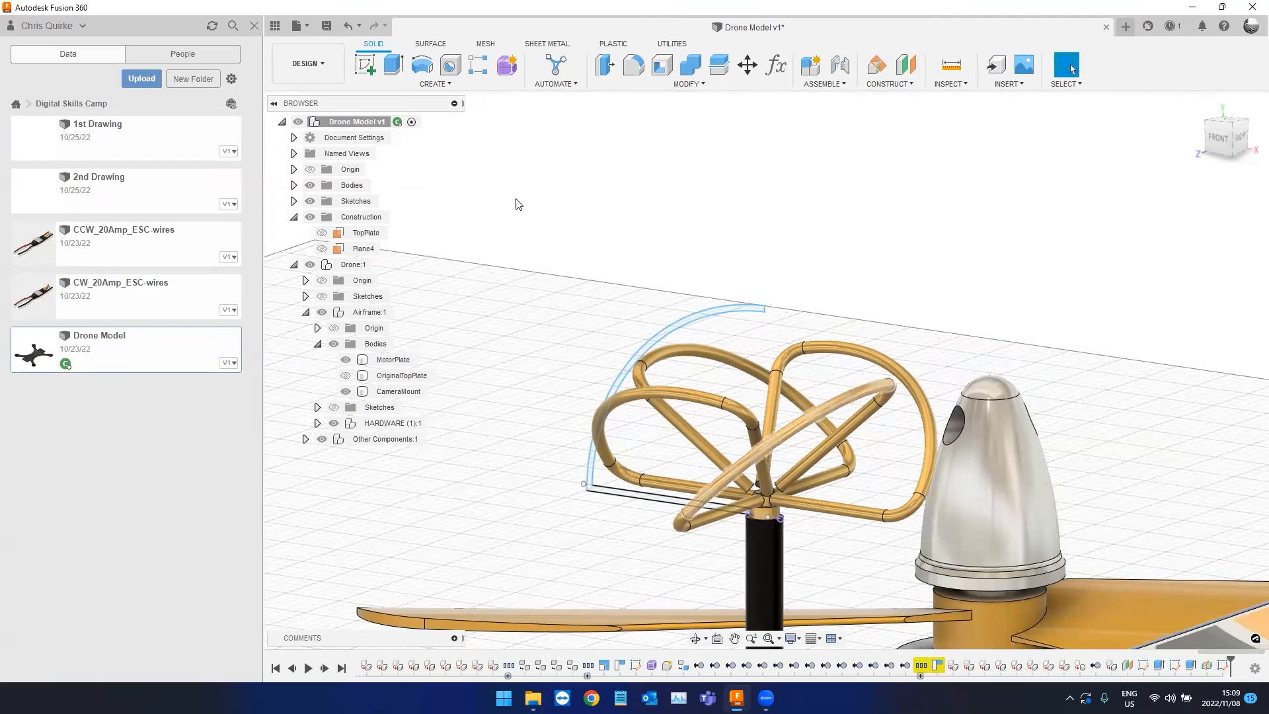
pyautogui.click(416, 70)
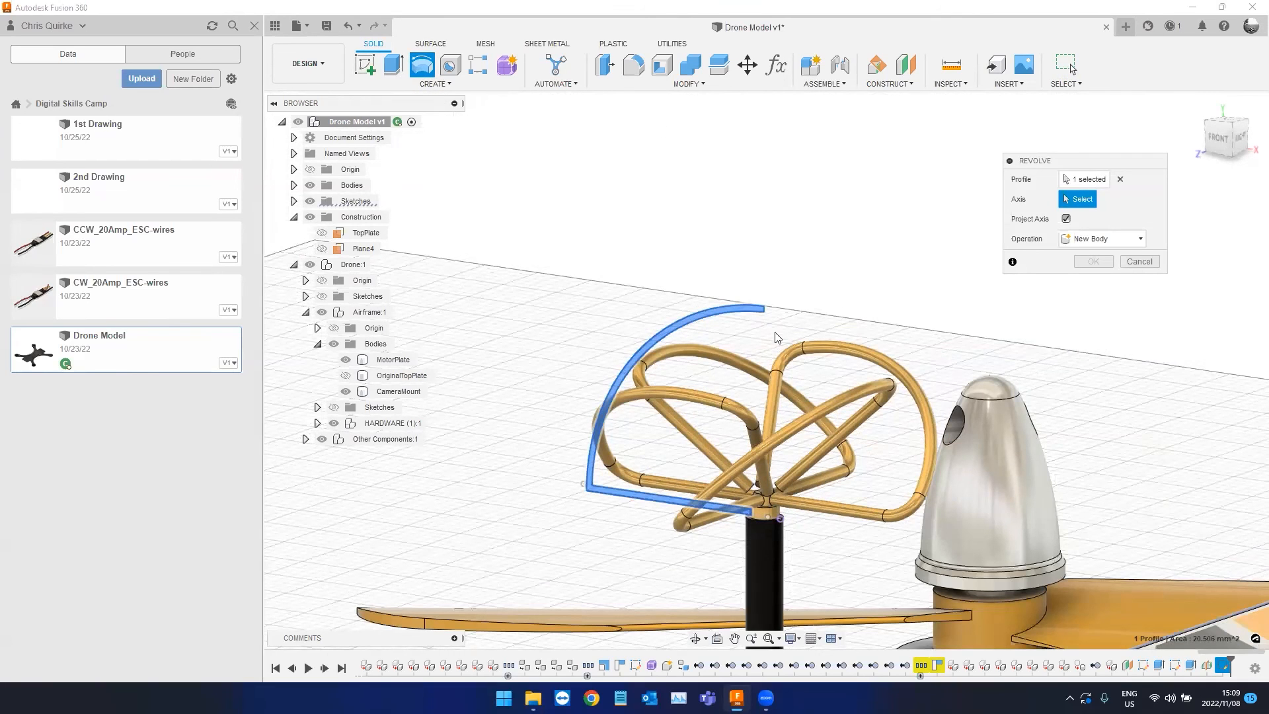
pyautogui.scroll(10, 777, 338)
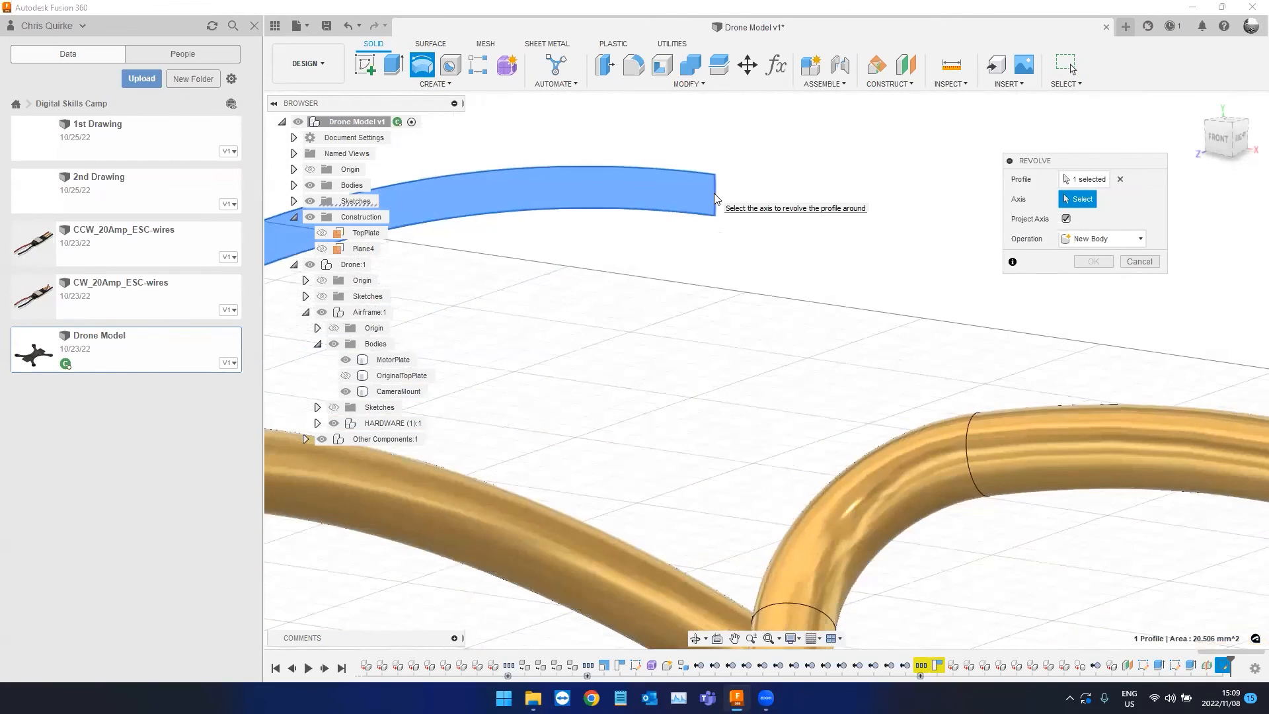
pyautogui.click(714, 197)
pyautogui.scroll(-6, 747, 264)
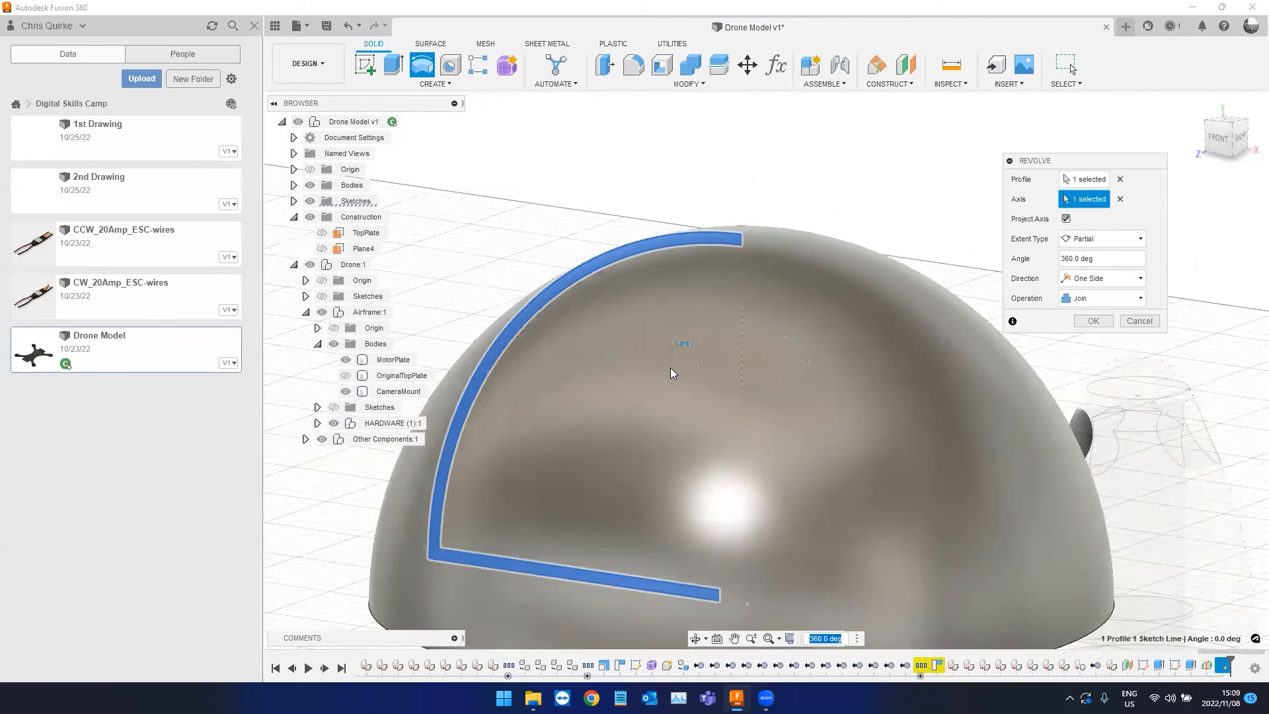
pyautogui.scroll(-3, 670, 369)
pyautogui.keyDown('shift'); pyautogui.moveTo(491, 475); pyautogui.dragTo(482, 451, button='middle'); pyautogui.keyUp('shift')
pyautogui.moveTo(627, 346); pyautogui.dragTo(612, 422, button='middle')
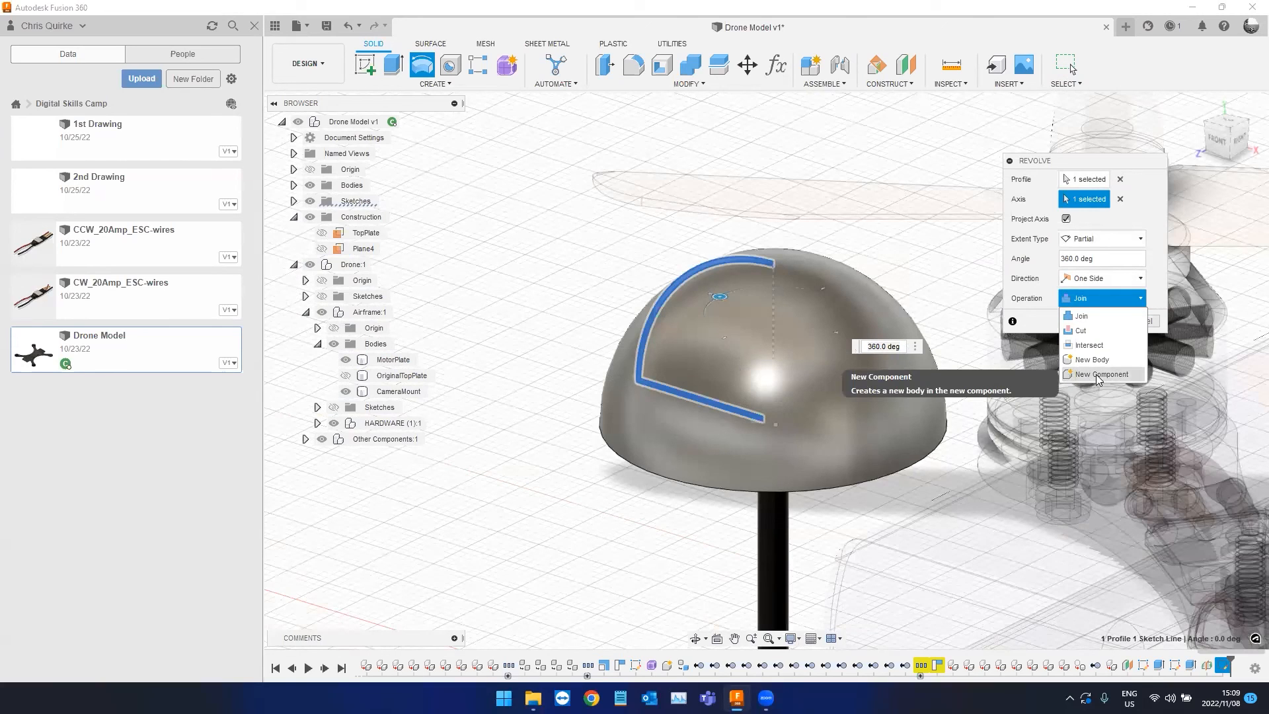
pyautogui.click(1097, 375)
pyautogui.keyDown('shift'); pyautogui.moveTo(717, 410); pyautogui.dragTo(999, 297, button='middle'); pyautogui.keyUp('shift')
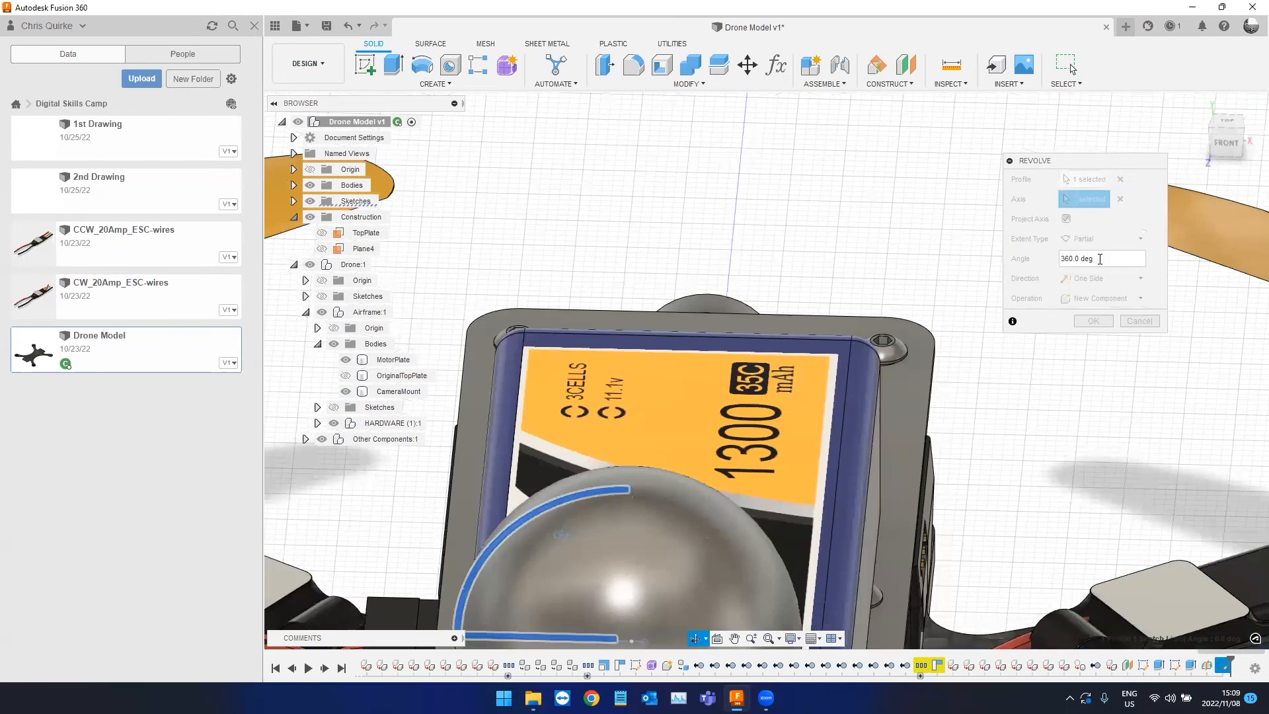
# Try a revolve angle of 200 degrees, replace it with 270 degrees, and create the cutaway antenna cover.
pyautogui.click(1075, 258)
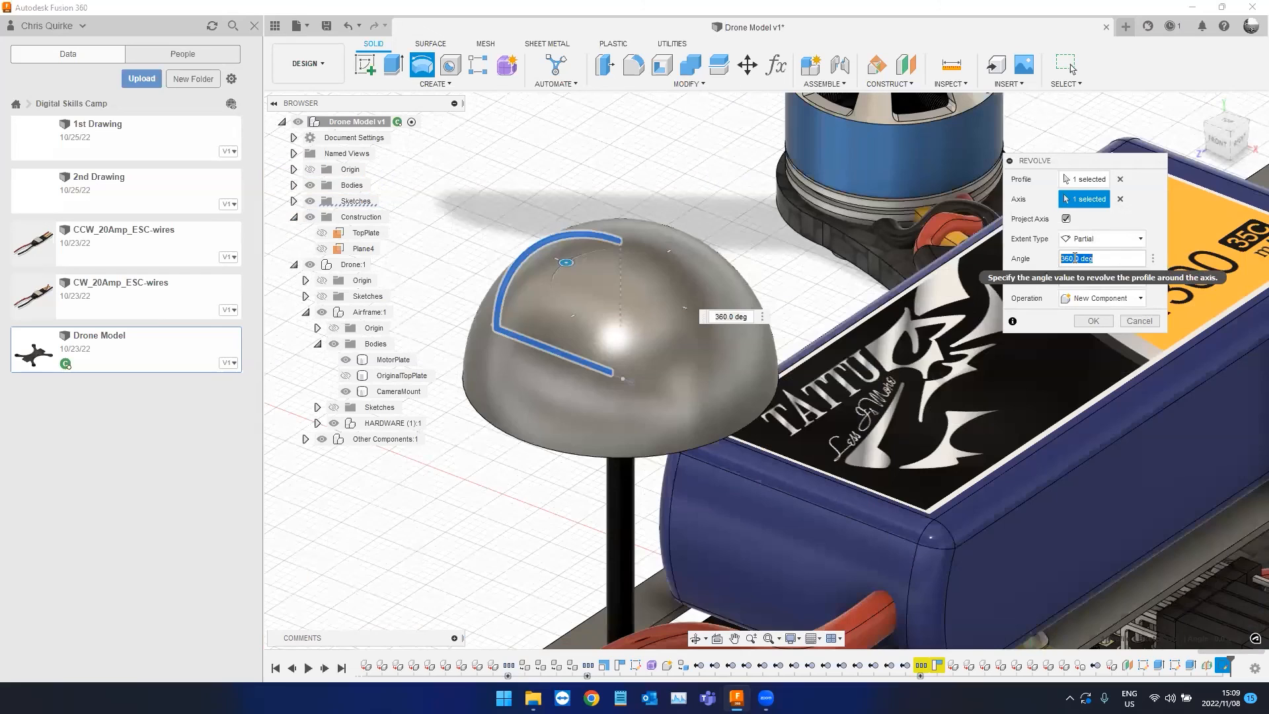
pyautogui.write('200')
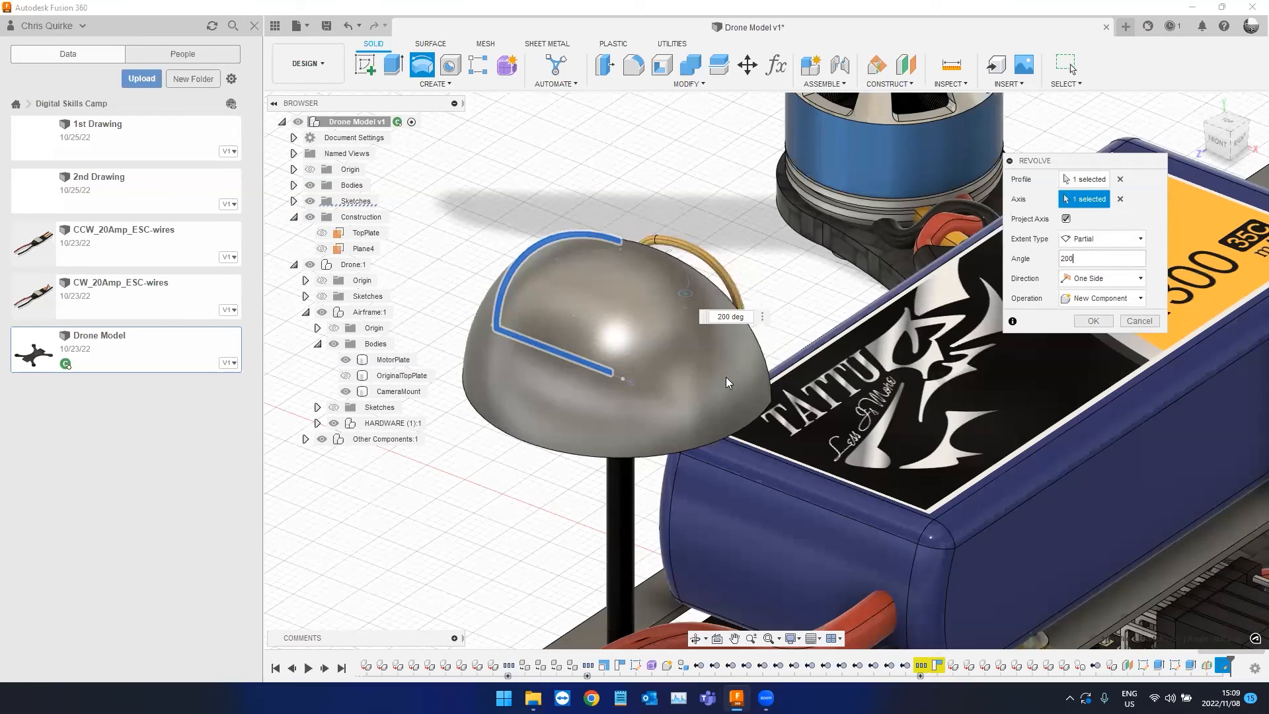
pyautogui.keyDown('shift'); pyautogui.moveTo(1165, 336); pyautogui.dragTo(848, 299, button='middle'); pyautogui.keyUp('shift')
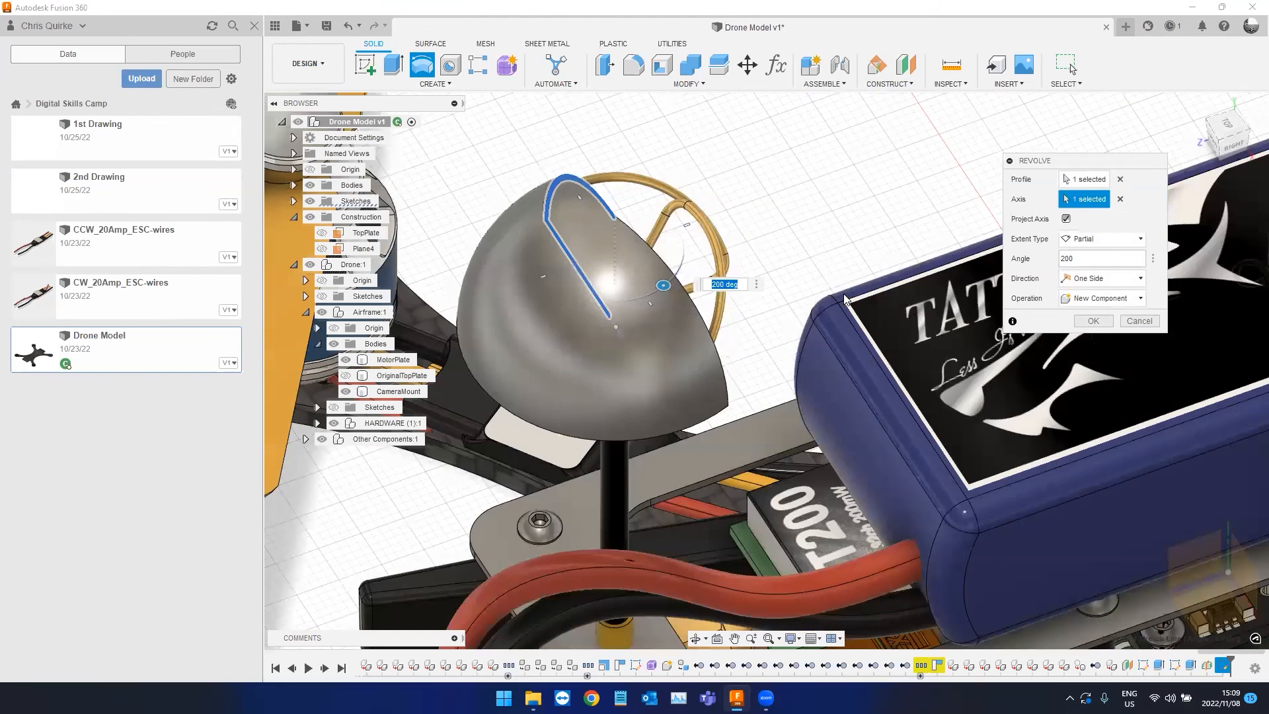
pyautogui.write('270')
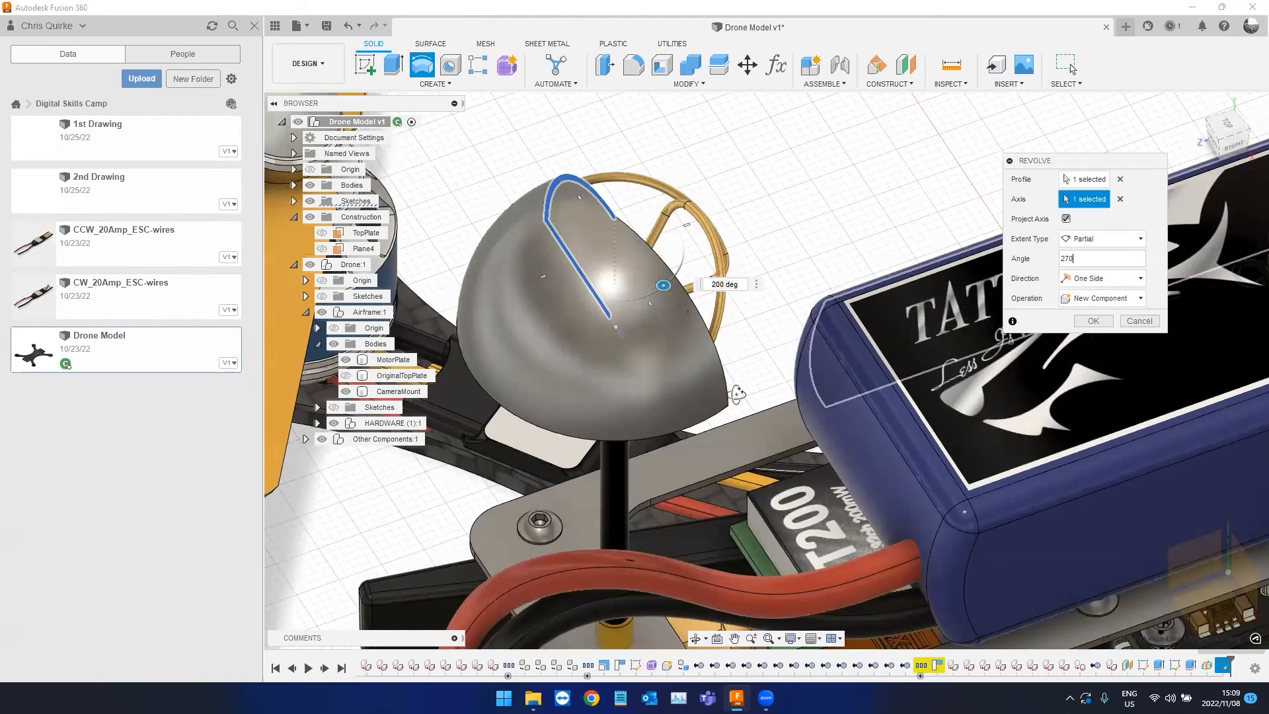
pyautogui.keyDown('shift'); pyautogui.moveTo(671, 438); pyautogui.dragTo(732, 288, button='middle'); pyautogui.keyUp('shift')
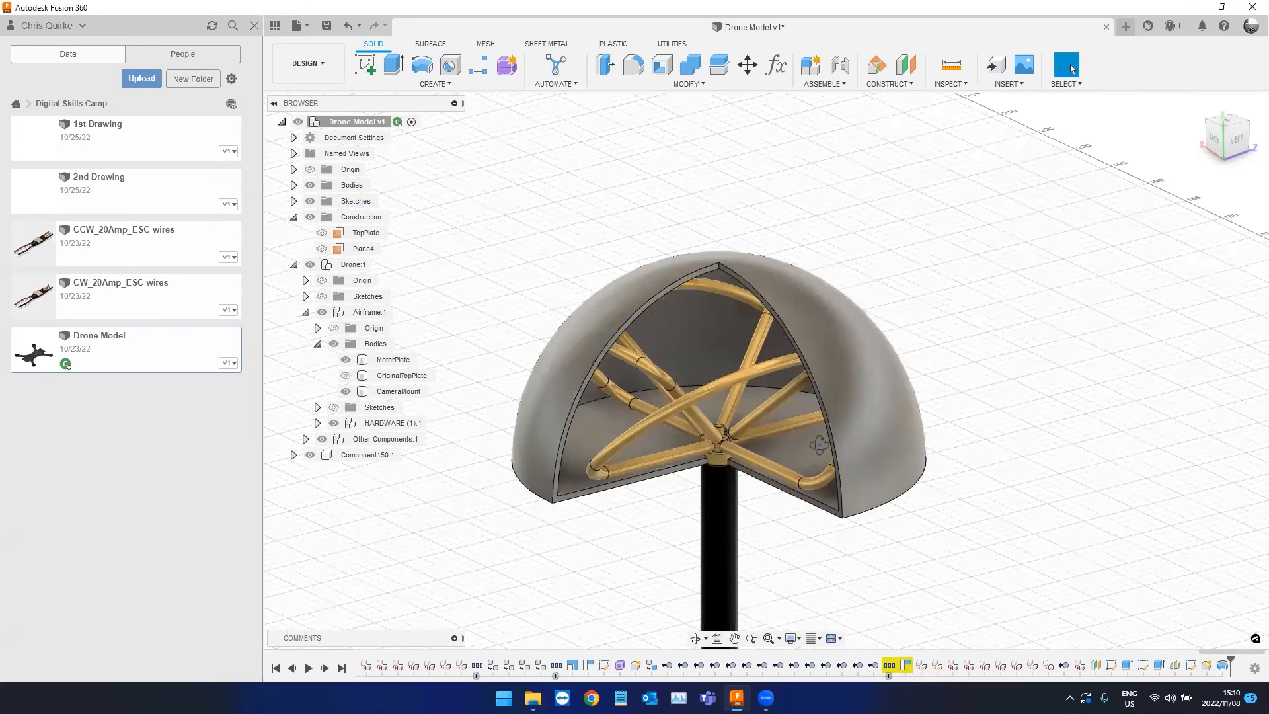
# Inspect the cutaway cover around the antenna from several sides and its fit on the whole drone.
pyautogui.keyDown('shift'); pyautogui.moveTo(819, 444); pyautogui.dragTo(1013, 336, button='middle'); pyautogui.keyUp('shift')
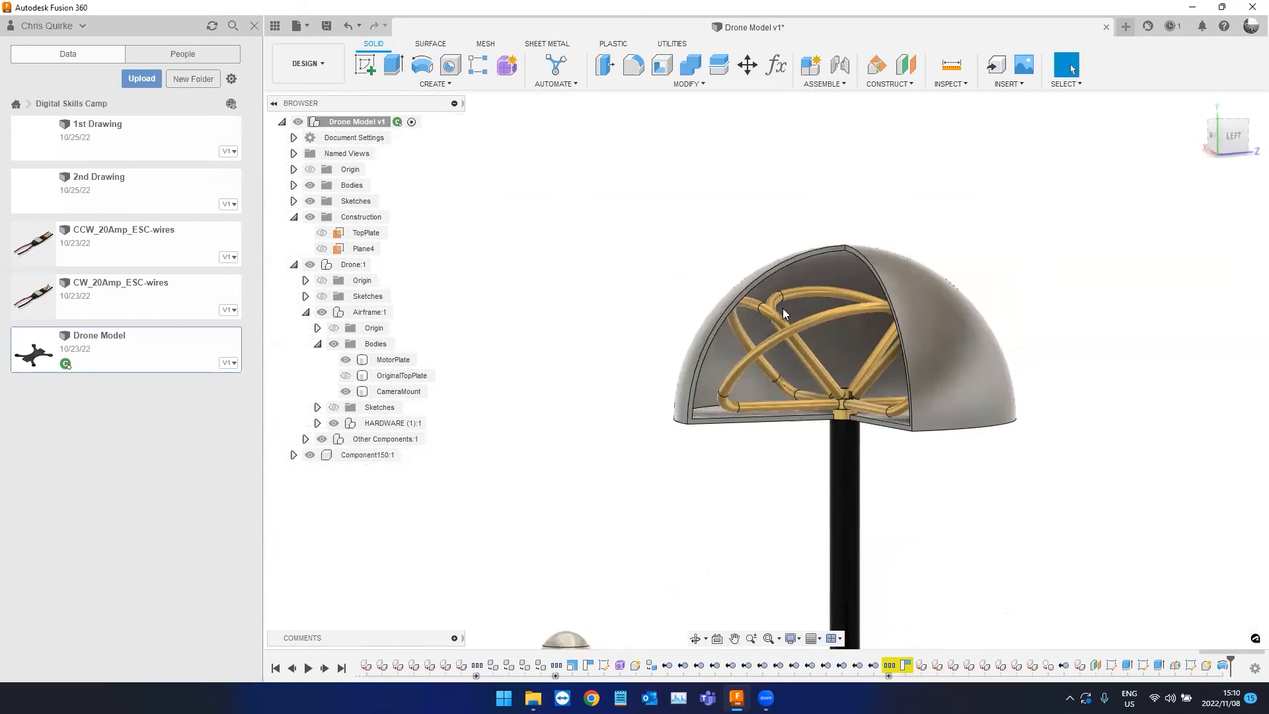
pyautogui.moveTo(711, 513); pyautogui.dragTo(792, 402, button='middle')
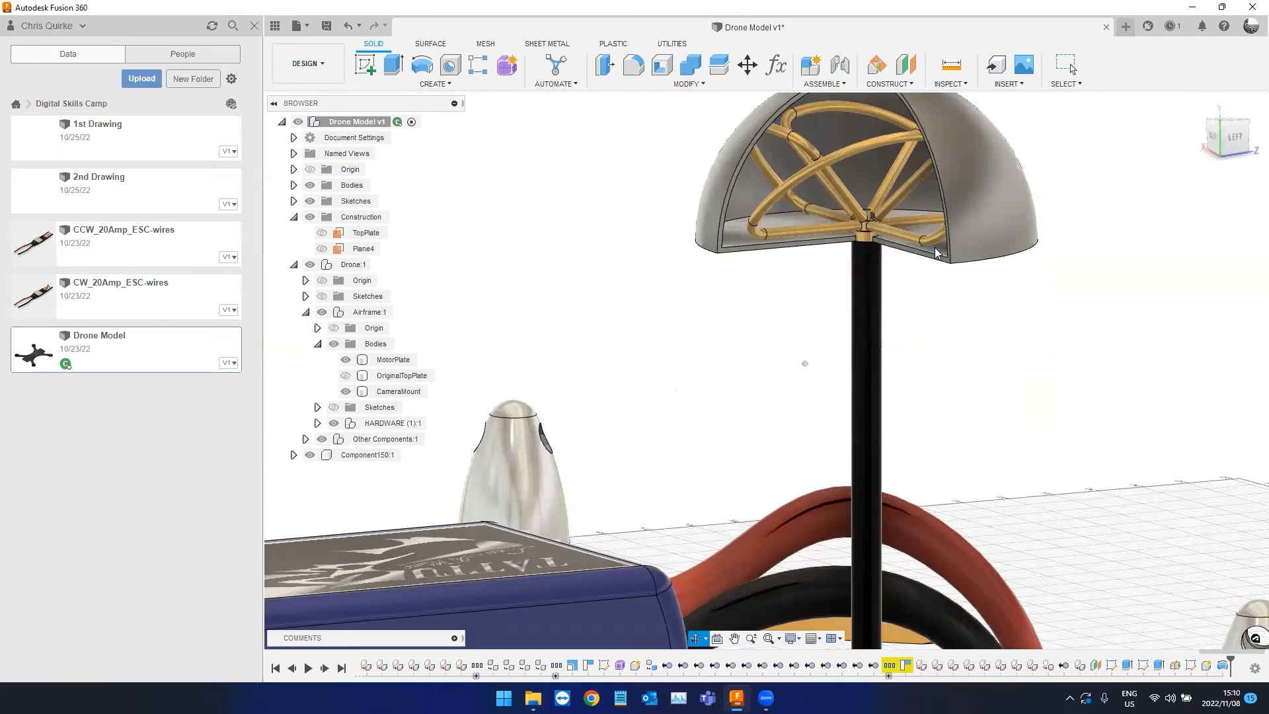
pyautogui.keyDown('shift'); pyautogui.moveTo(935, 248); pyautogui.dragTo(852, 189, button='middle'); pyautogui.keyUp('shift')
pyautogui.keyDown('shift'); pyautogui.moveTo(959, 259); pyautogui.dragTo(999, 289, button='middle'); pyautogui.keyUp('shift')
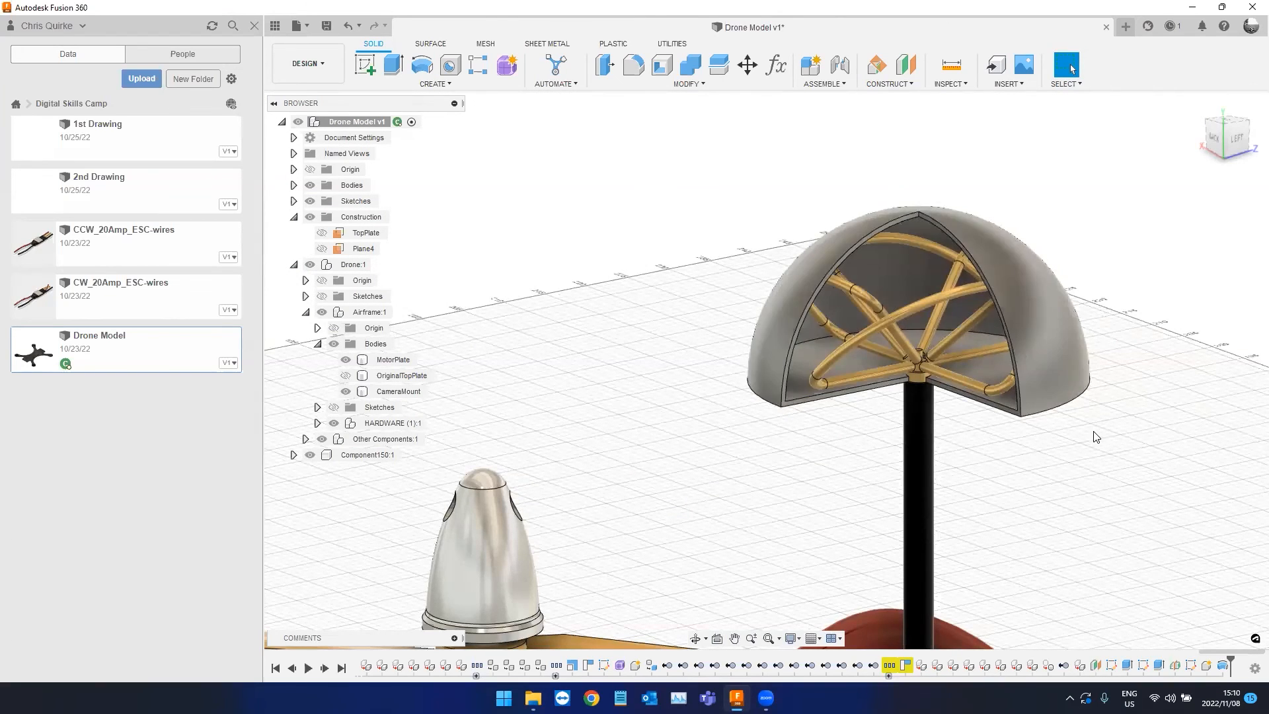
pyautogui.scroll(-2, 908, 352)
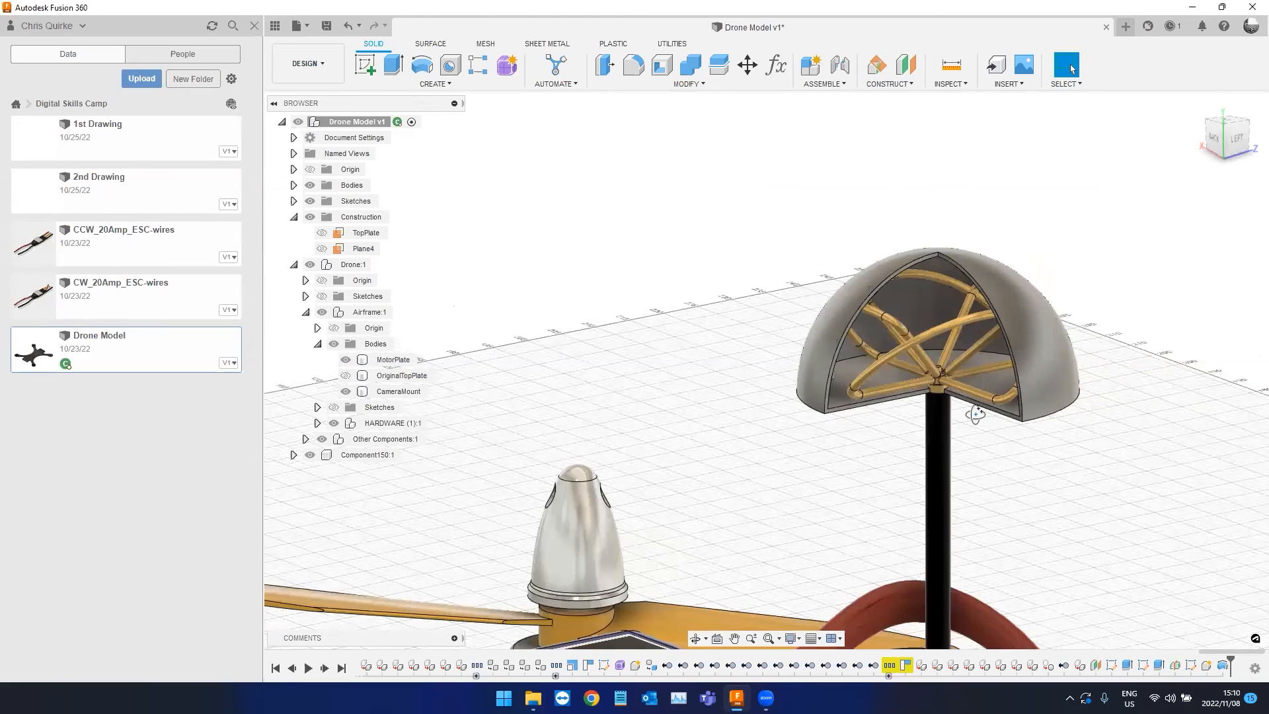
pyautogui.scroll(-2, 980, 416)
pyautogui.keyDown('shift'); pyautogui.moveTo(908, 404); pyautogui.dragTo(633, 148, button='middle'); pyautogui.keyUp('shift')
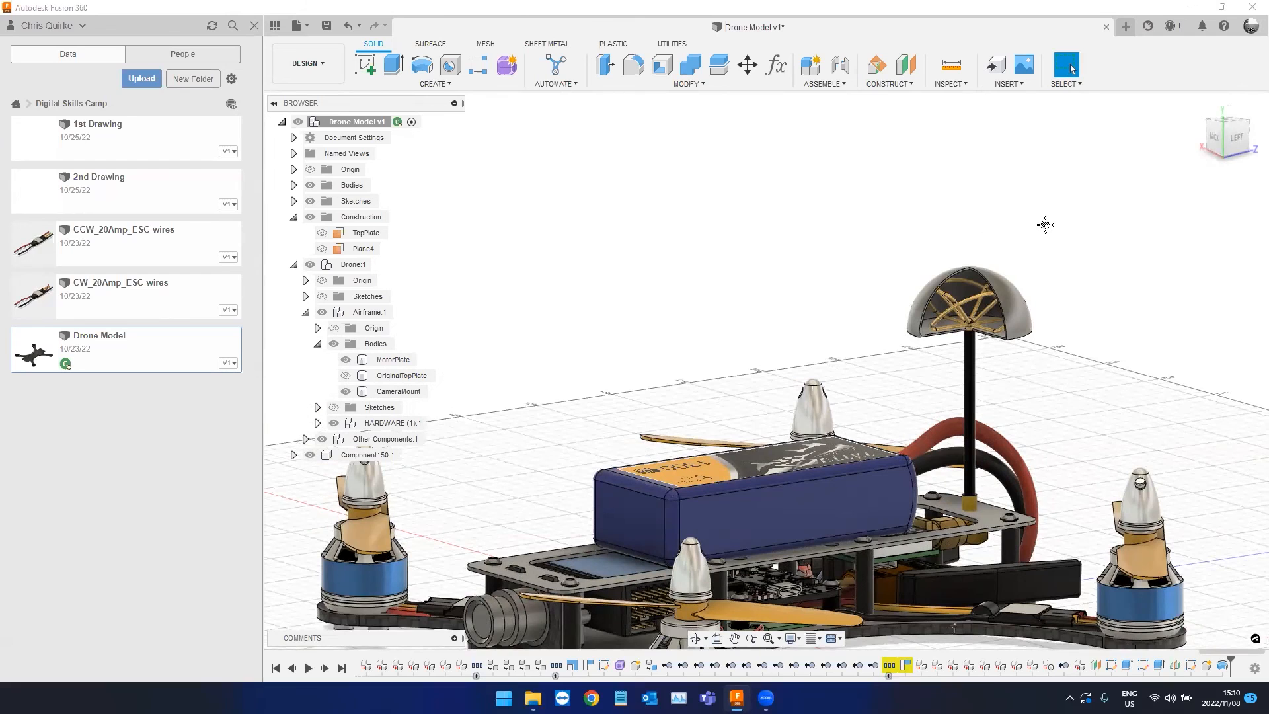
pyautogui.scroll(-1, 1004, 277)
pyautogui.scroll(-2, 918, 334)
pyautogui.keyDown('shift'); pyautogui.moveTo(960, 405); pyautogui.dragTo(933, 327, button='middle'); pyautogui.keyUp('shift')
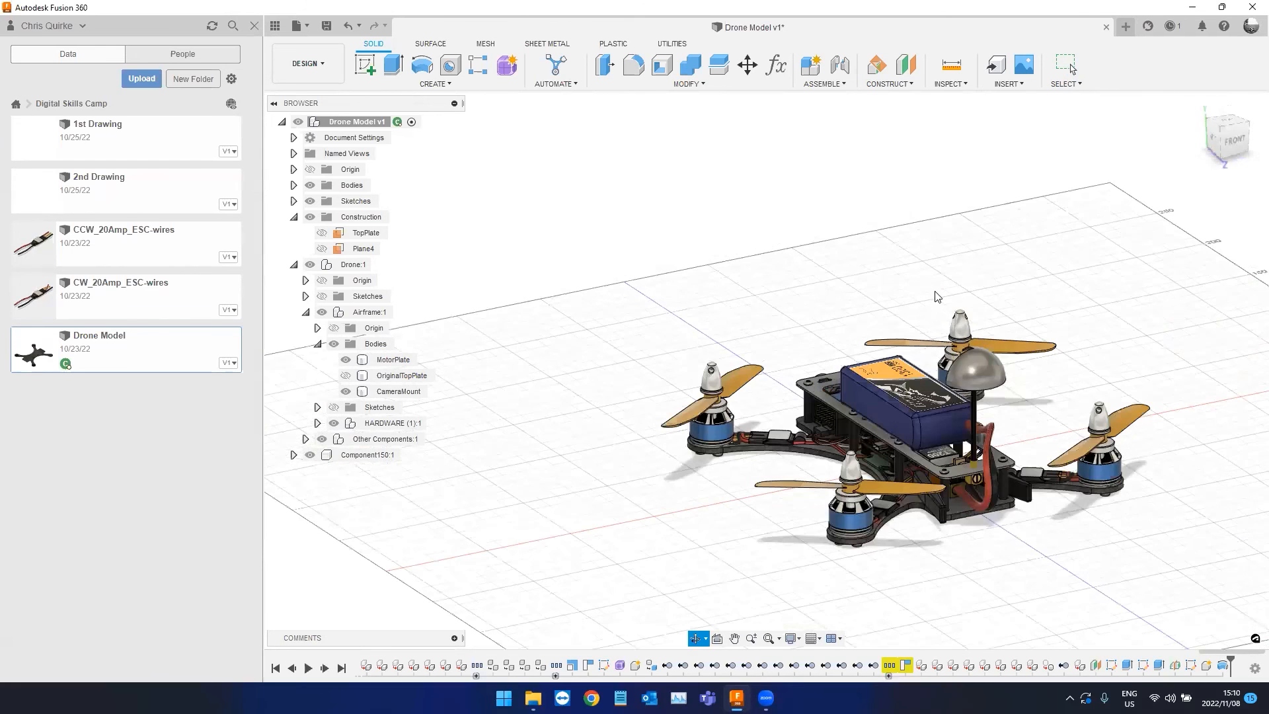
# Examine the drone from the front, side and rear, and take a close look at the exposed antenna loops beside the dome cover.
pyautogui.keyDown('shift'); pyautogui.moveTo(891, 216); pyautogui.dragTo(773, 225, button='middle'); pyautogui.keyUp('shift')
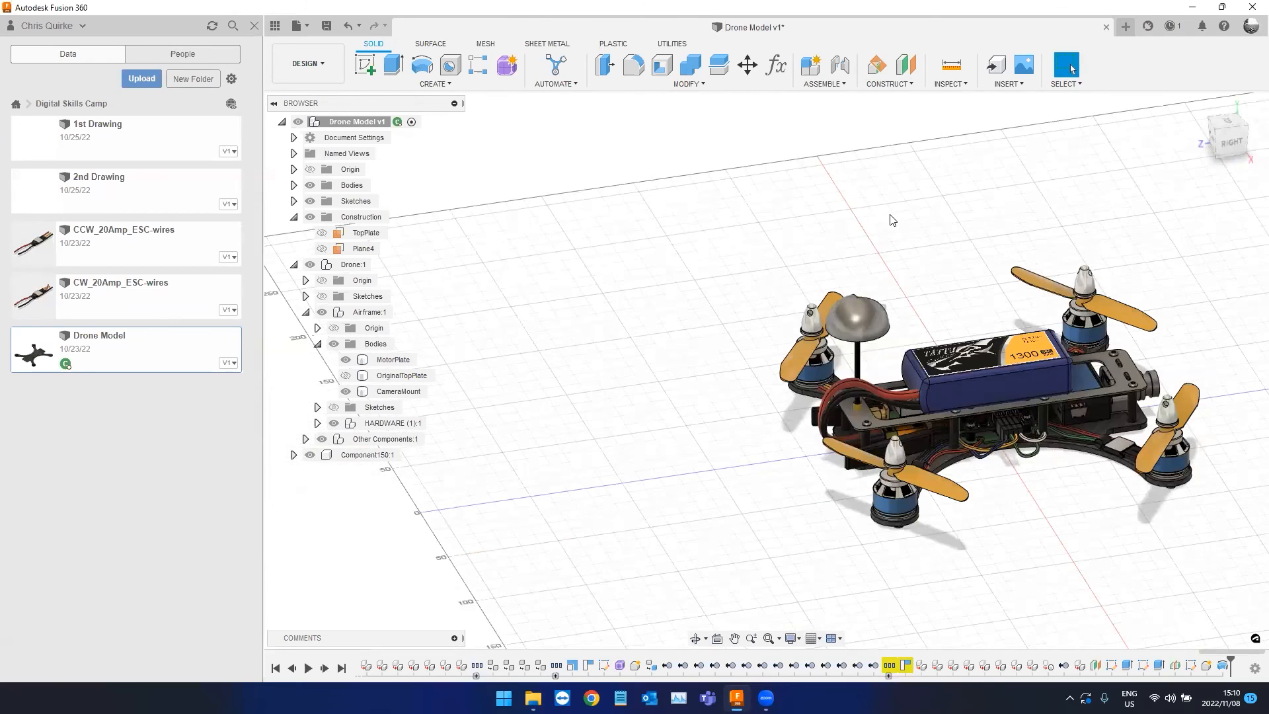
pyautogui.keyDown('shift'); pyautogui.moveTo(892, 220); pyautogui.dragTo(870, 232, button='middle'); pyautogui.keyUp('shift')
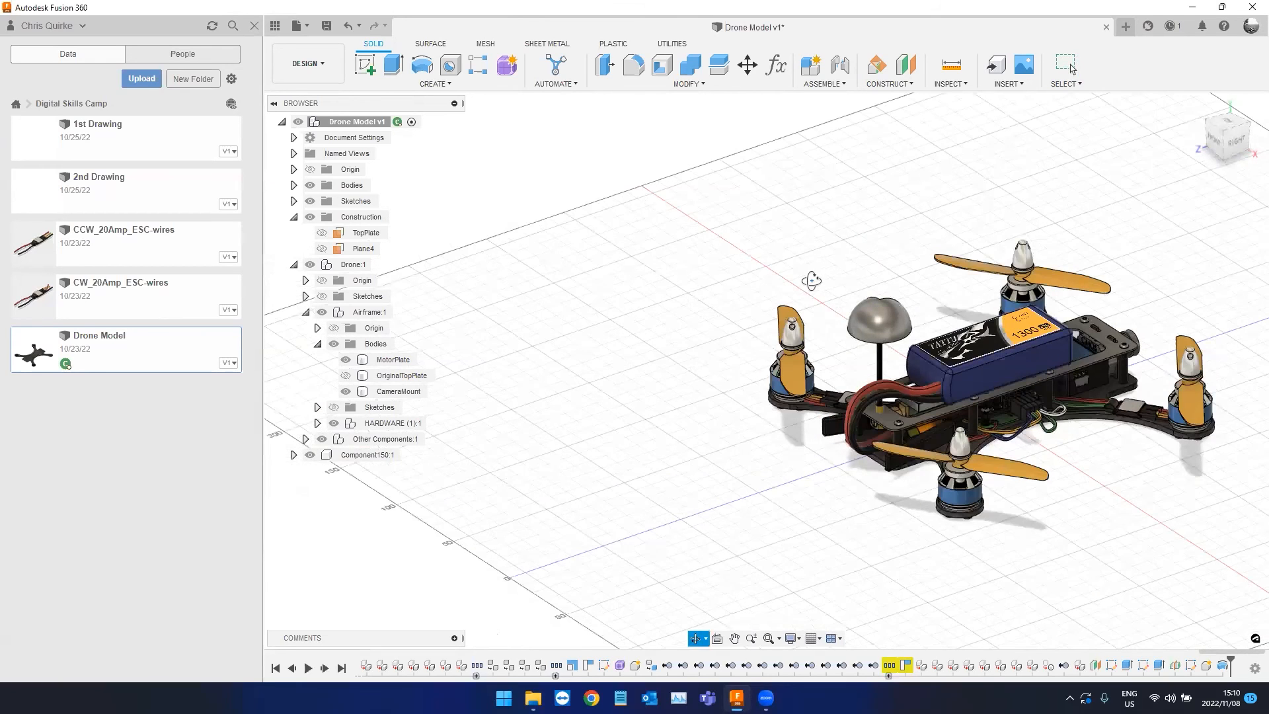
pyautogui.keyDown('shift'); pyautogui.moveTo(759, 280); pyautogui.dragTo(952, 442, button='middle'); pyautogui.keyUp('shift')
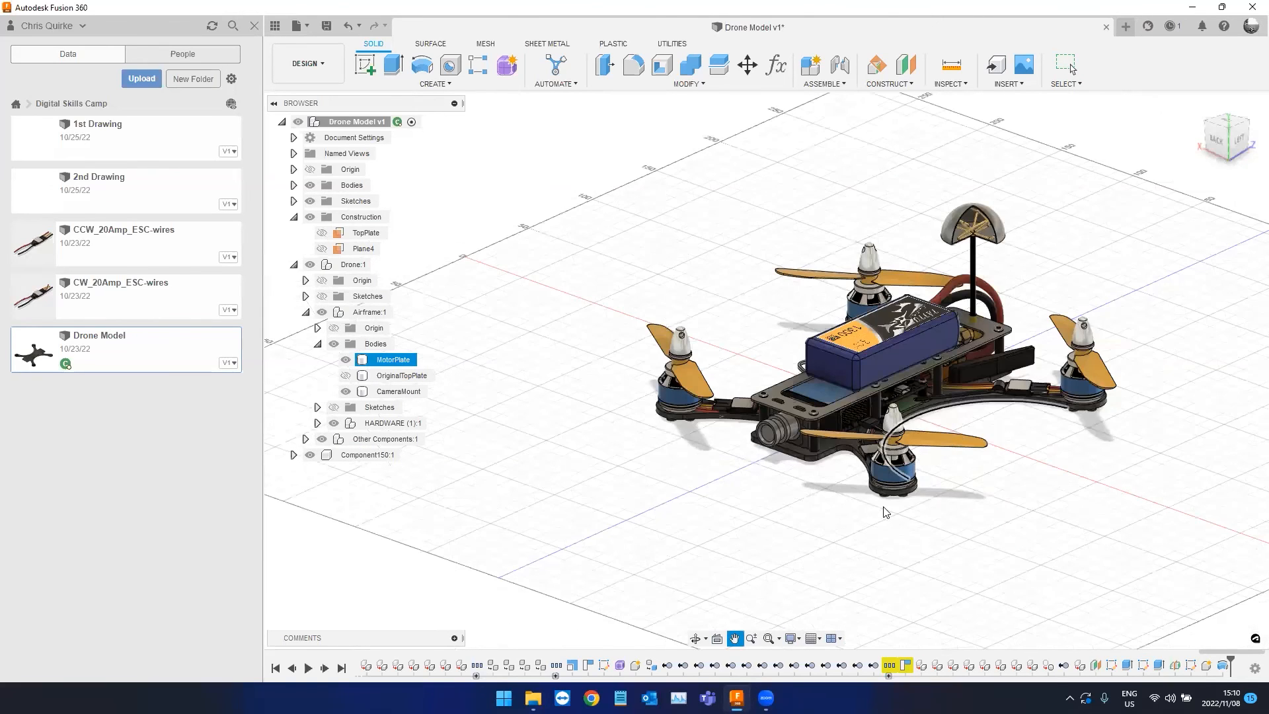
pyautogui.keyDown('shift'); pyautogui.moveTo(886, 512); pyautogui.dragTo(869, 553, button='middle'); pyautogui.keyUp('shift')
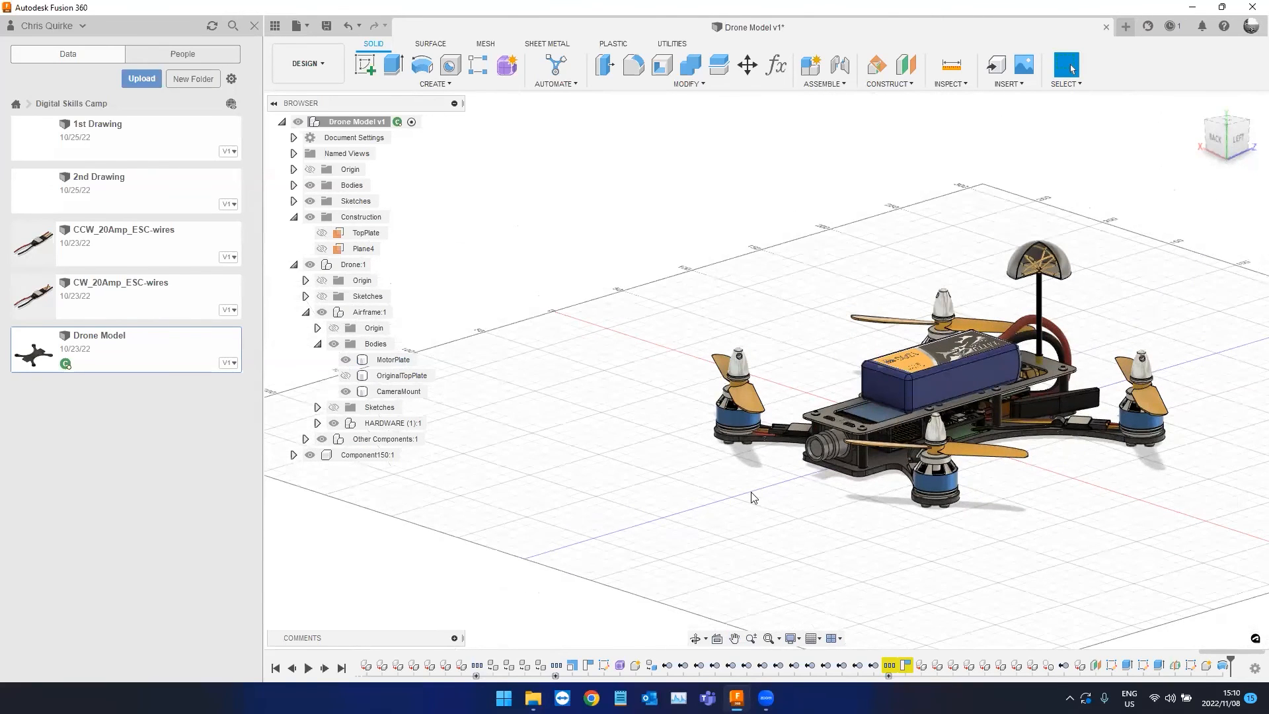
pyautogui.moveTo(746, 478); pyautogui.dragTo(751, 493, button='middle')
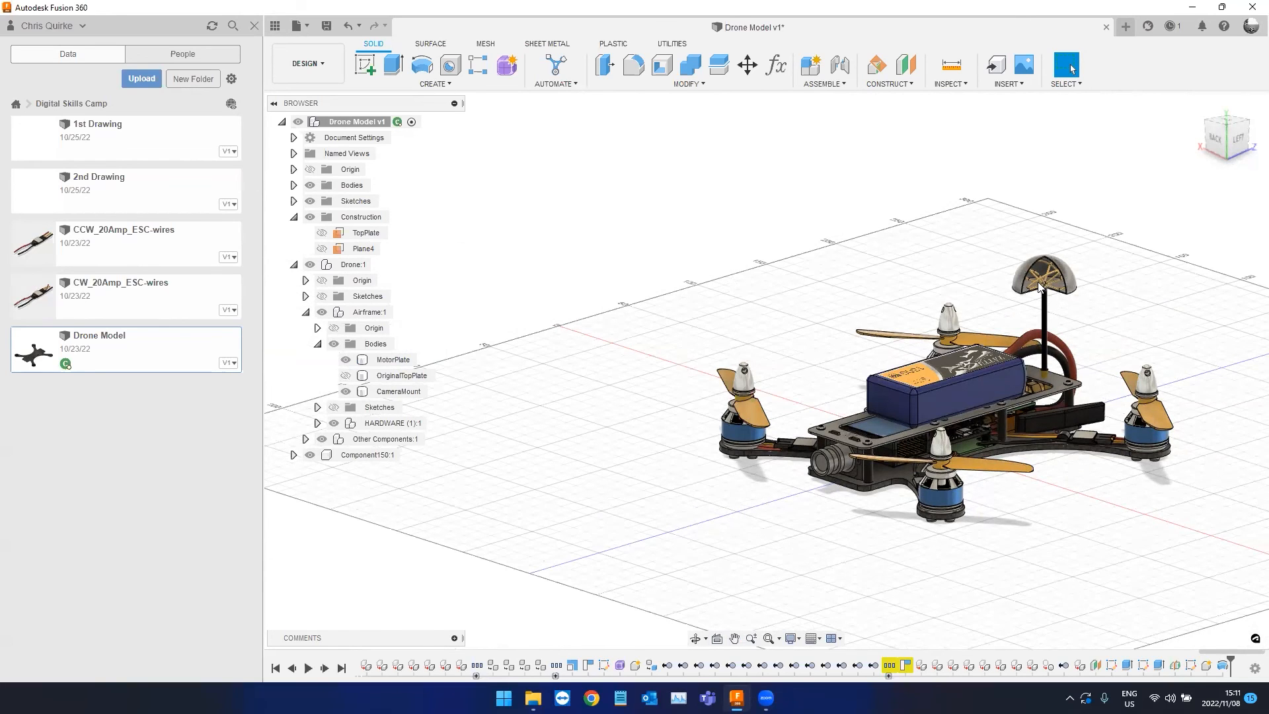
pyautogui.scroll(2, 1039, 286)
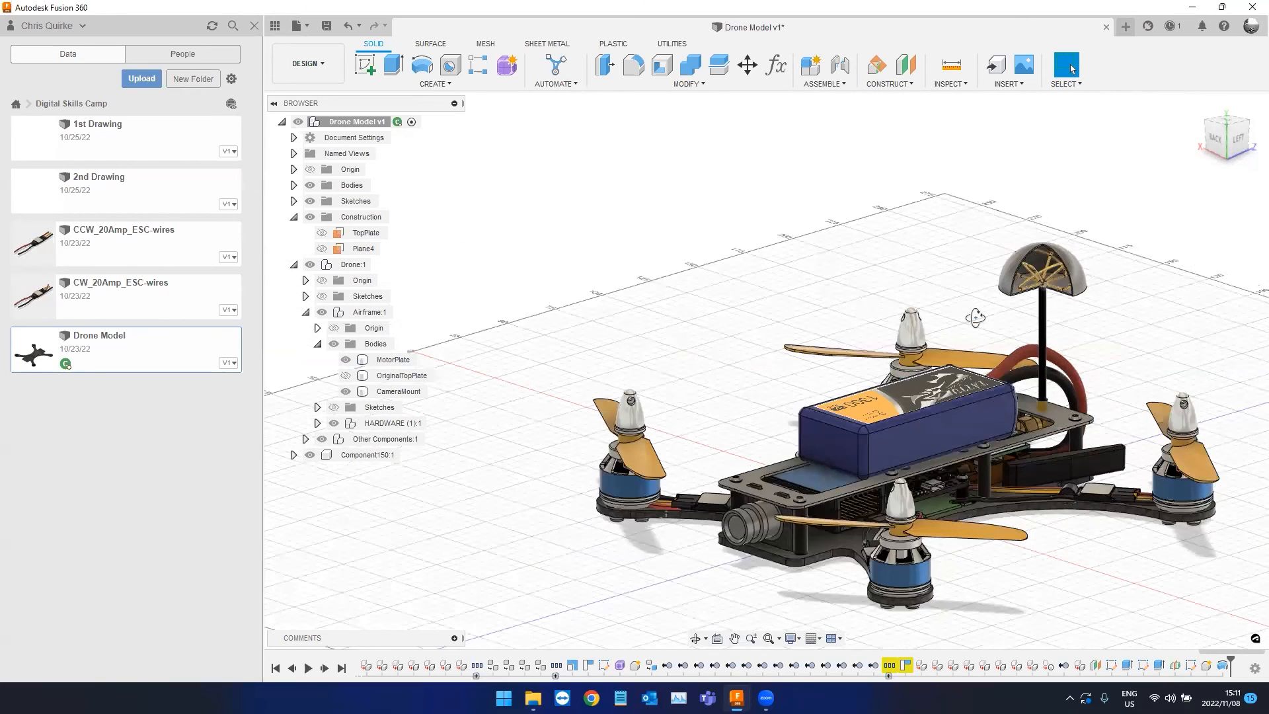
pyautogui.scroll(5, 975, 318)
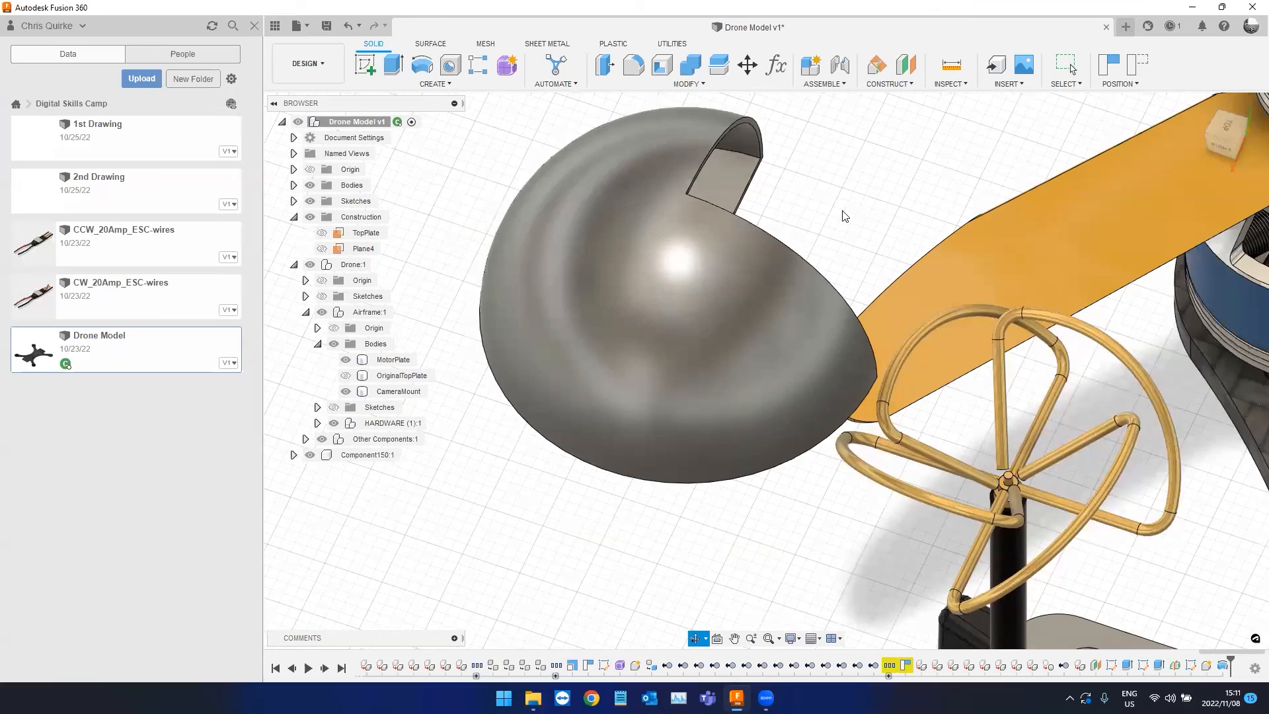
# Create a new design, start a sketch on the horizontal plane, and draw a horizontal line just below the origin.
pyautogui.hotkey('ctrl', 'n')
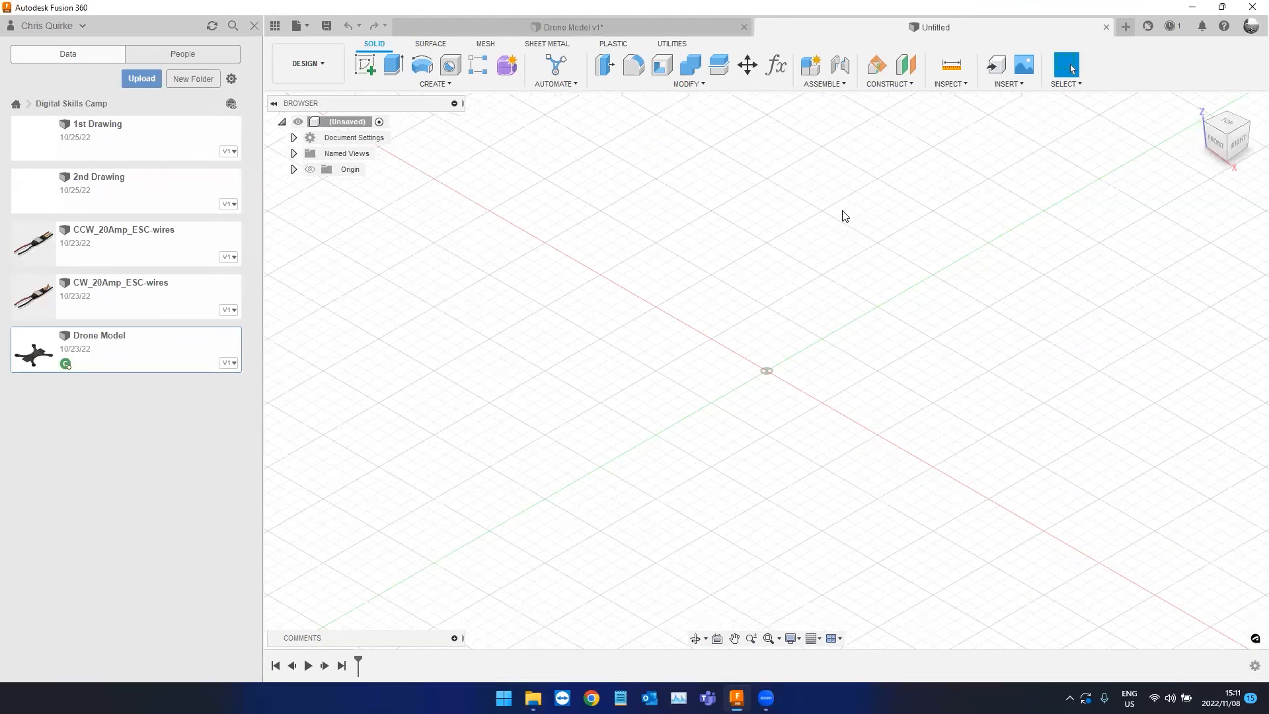
pyautogui.click(364, 67)
pyautogui.click(367, 65)
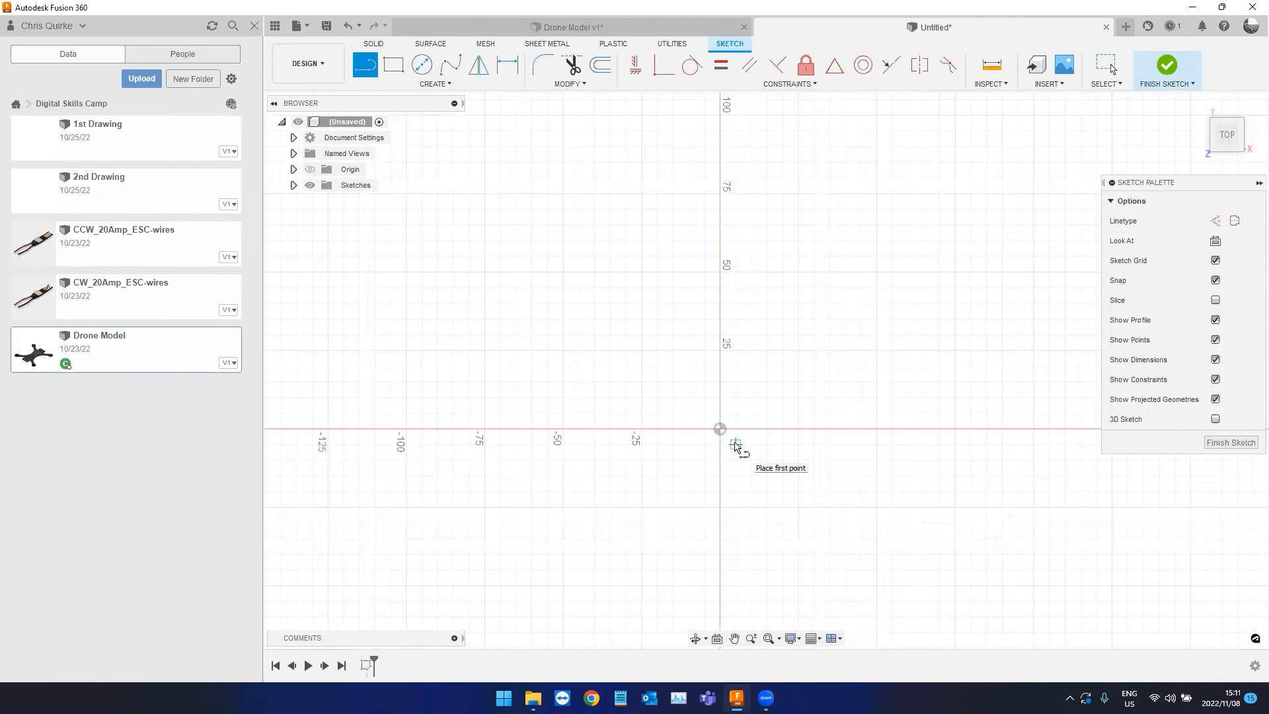
pyautogui.click(735, 444)
pyautogui.click(939, 444)
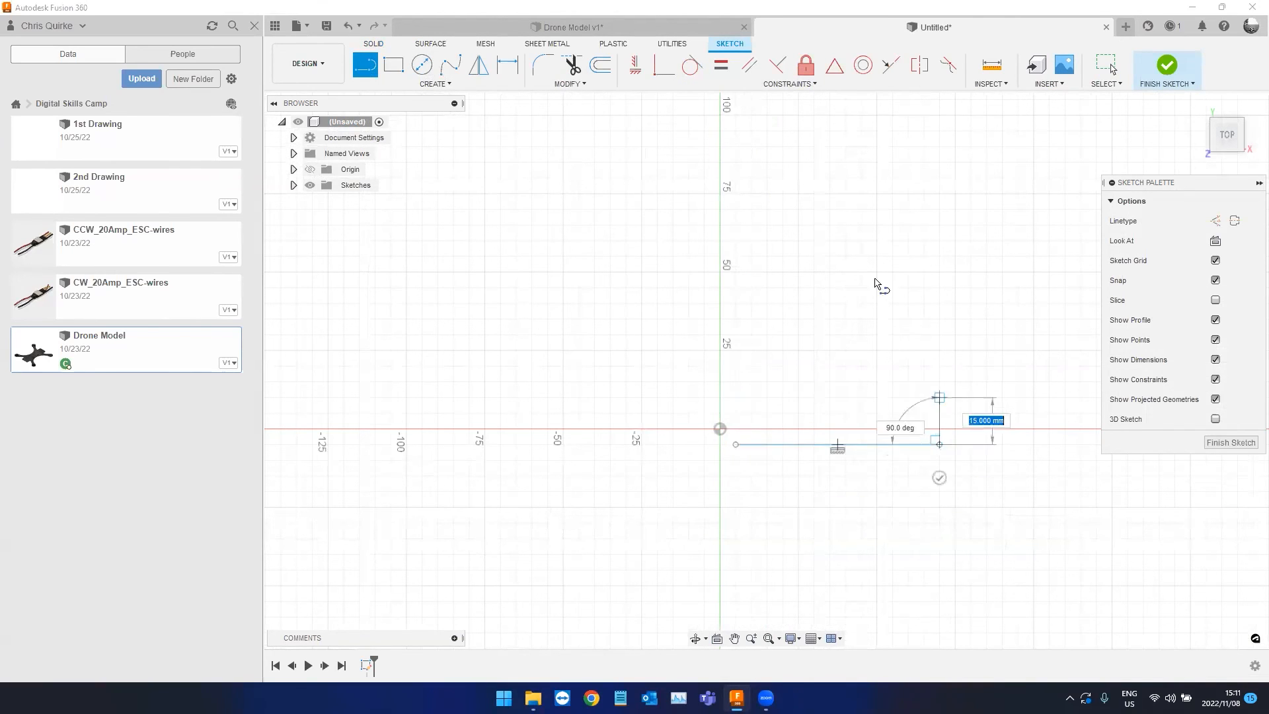
pyautogui.doubleClick(924, 303)
pyautogui.press('Escape')
pyautogui.moveTo(986, 315); pyautogui.dragTo(858, 369)
pyautogui.press('Delete')
# Draw a vertical line about 55 mm long above the start of the horizontal line, leaving a small gap between them.
pyautogui.press('l')
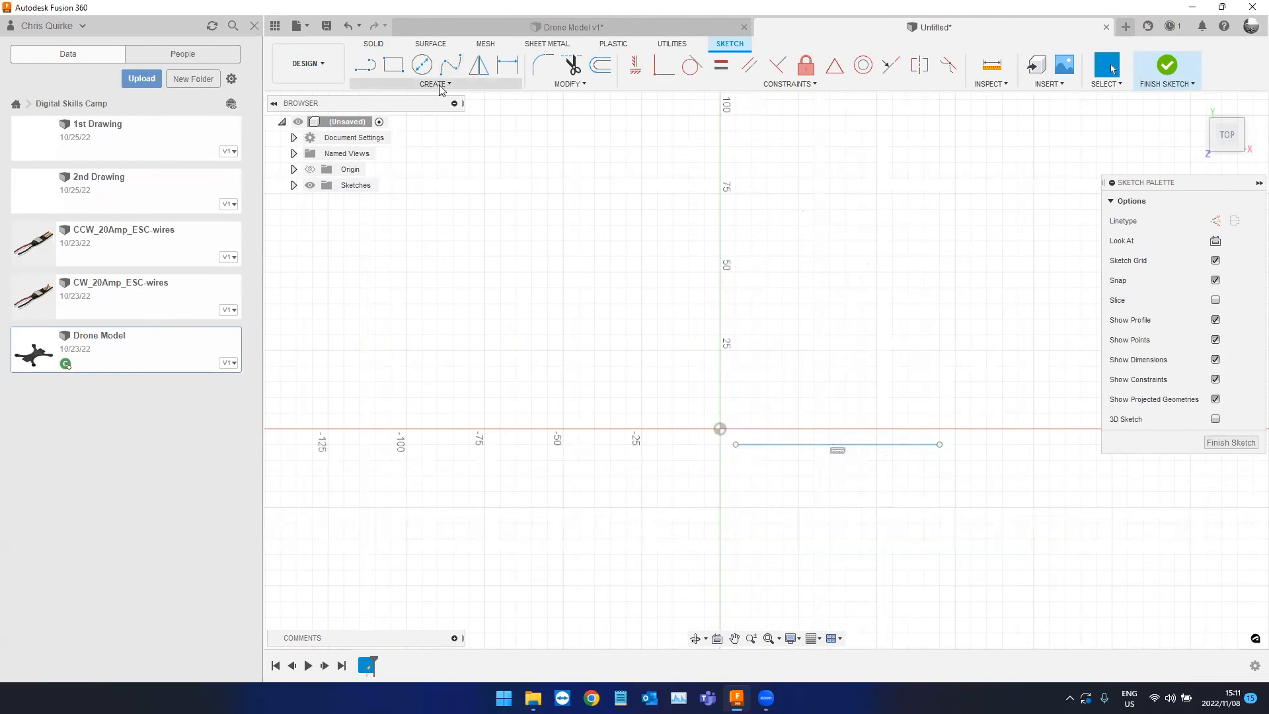
pyautogui.click(736, 413)
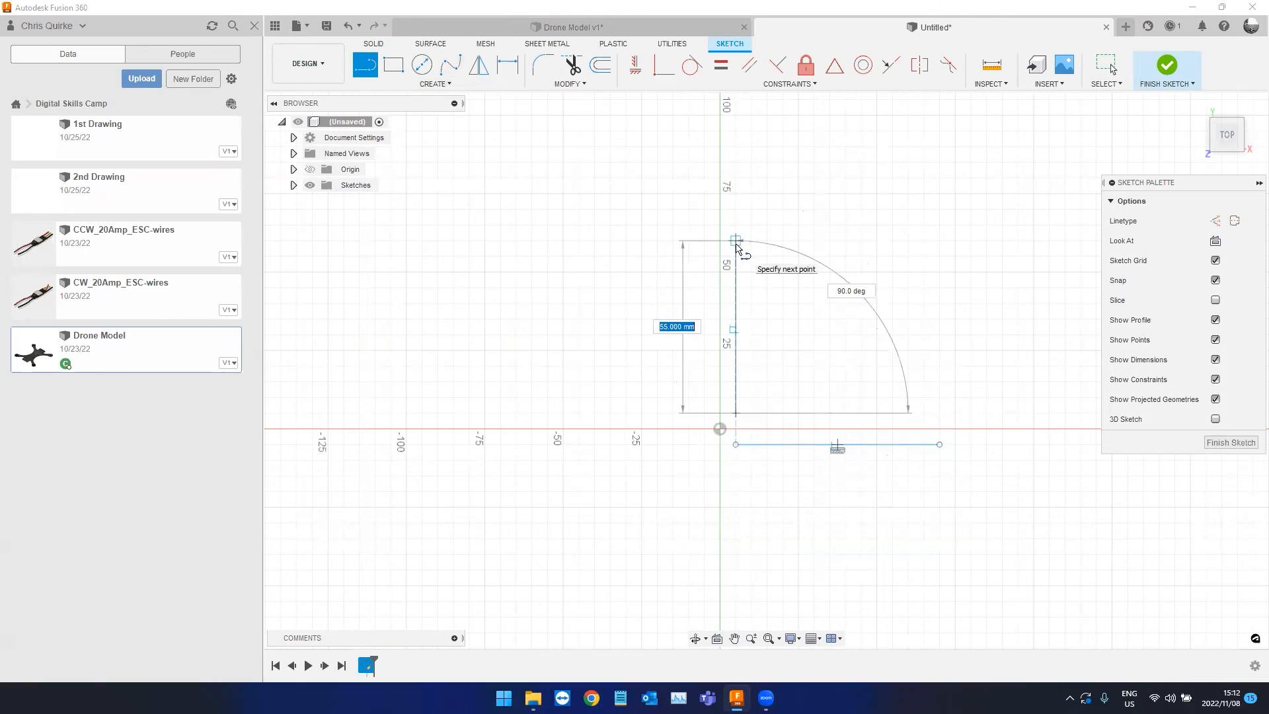
pyautogui.doubleClick(737, 242)
pyautogui.press('Escape')
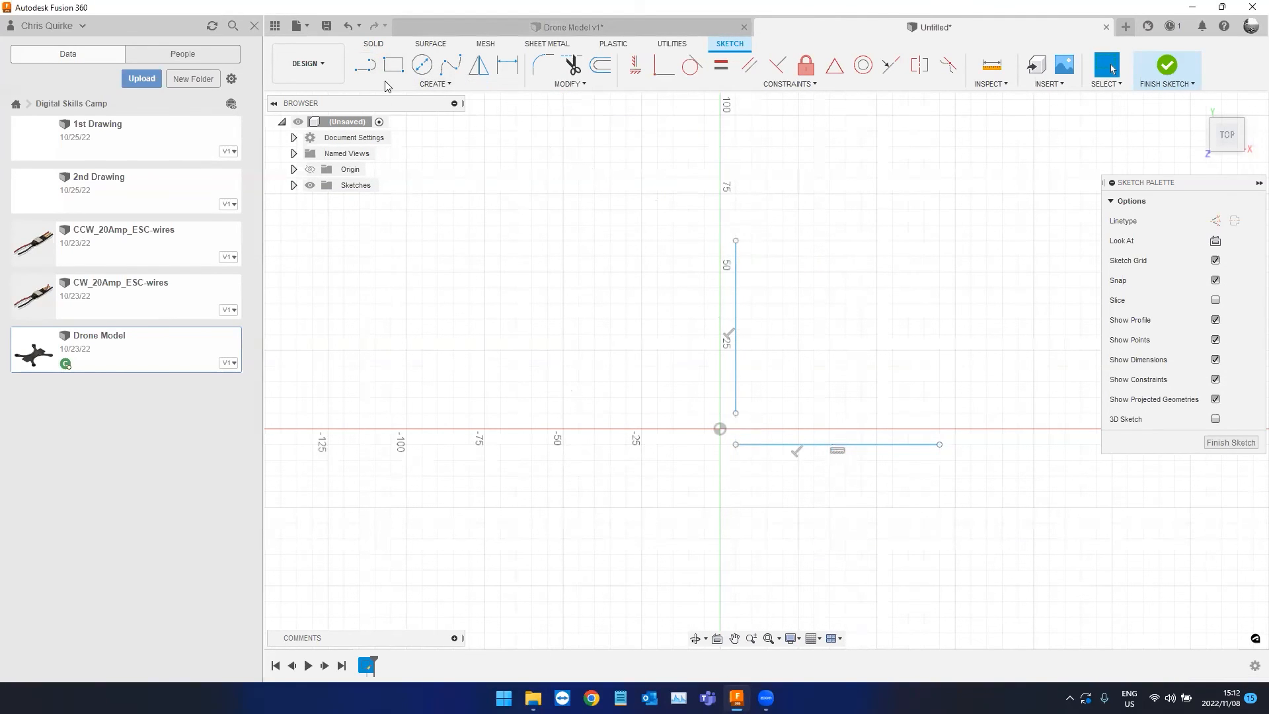
# Join the vertical line's upper end to the horizontal line's outer end with a 3-point arc and finish the sketch.
pyautogui.click(434, 84)
pyautogui.moveTo(400, 144)
pyautogui.click(471, 142)
pyautogui.click(736, 241)
pyautogui.click(939, 444)
pyautogui.click(892, 319)
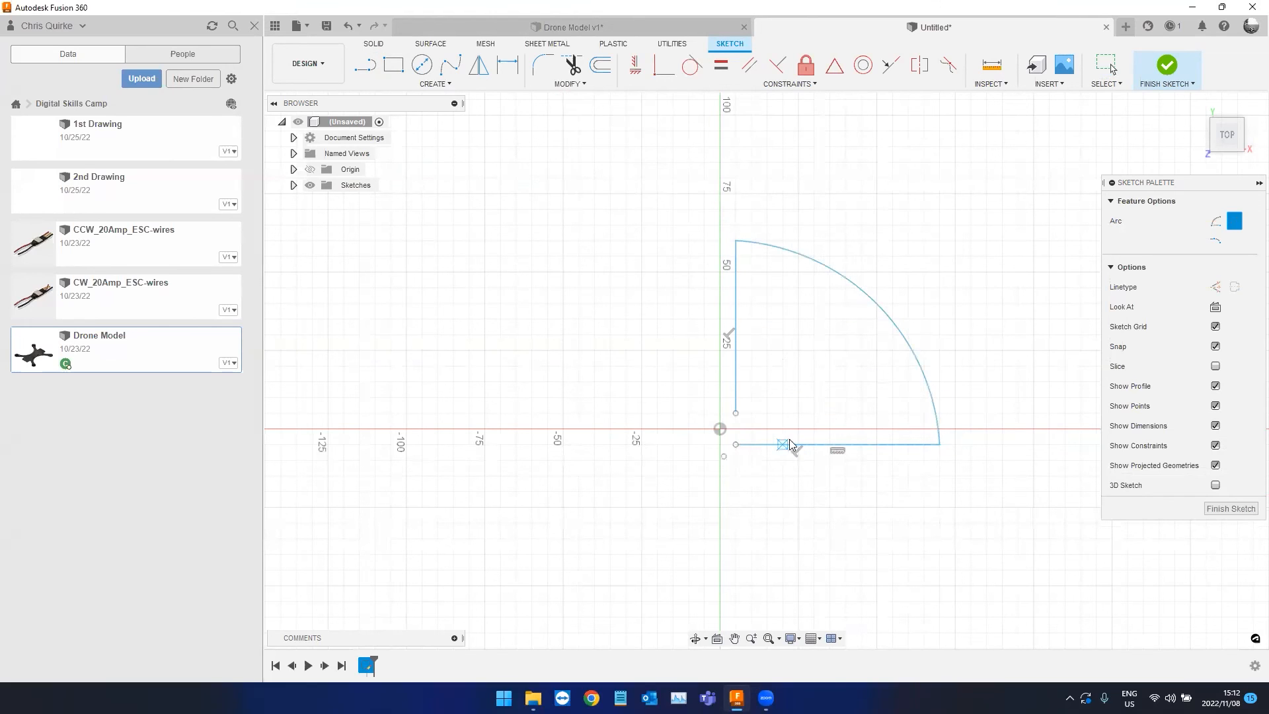
pyautogui.press('Escape')
pyautogui.moveTo(842, 423)
pyautogui.keyDown('shift'); pyautogui.mouseDown(button='middle')
pyautogui.moveTo(830, 368)
pyautogui.moveTo(930, 317)
pyautogui.mouseUp(button='middle'); pyautogui.keyUp('shift')
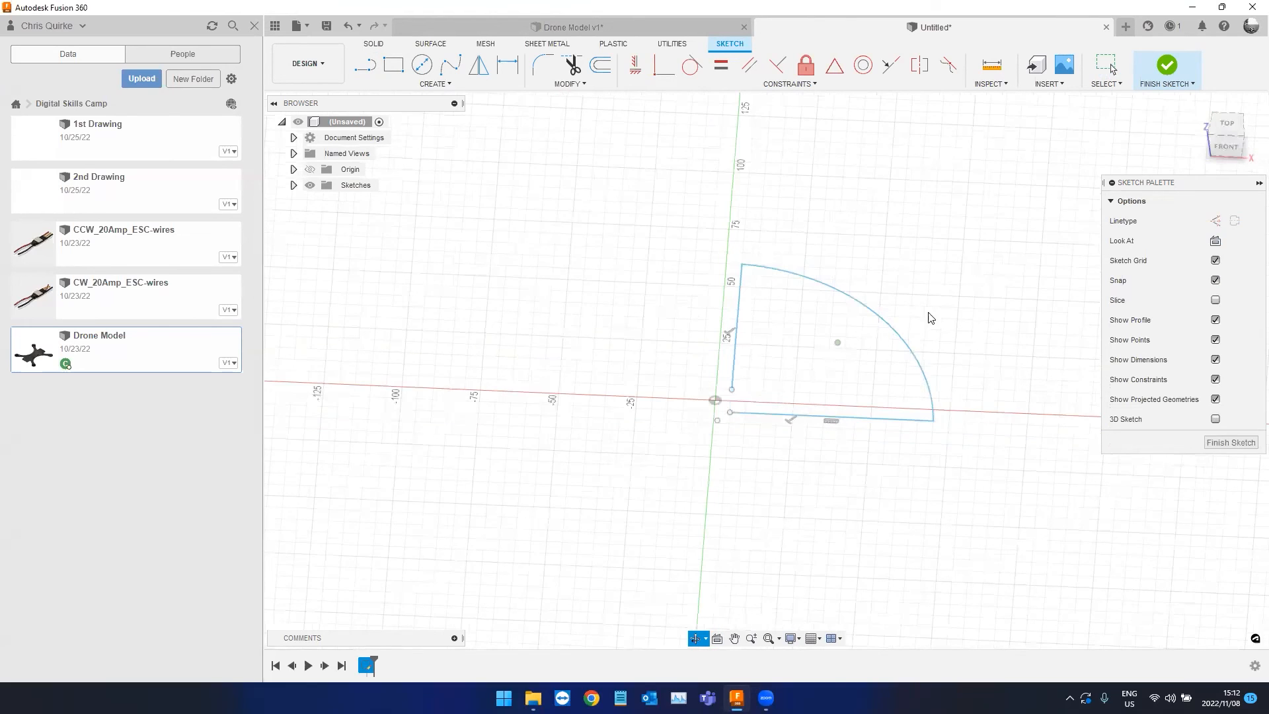
pyautogui.keyDown('shift'); pyautogui.moveTo(1167, 72); pyautogui.dragTo(1176, 66, button='middle'); pyautogui.keyUp('shift')
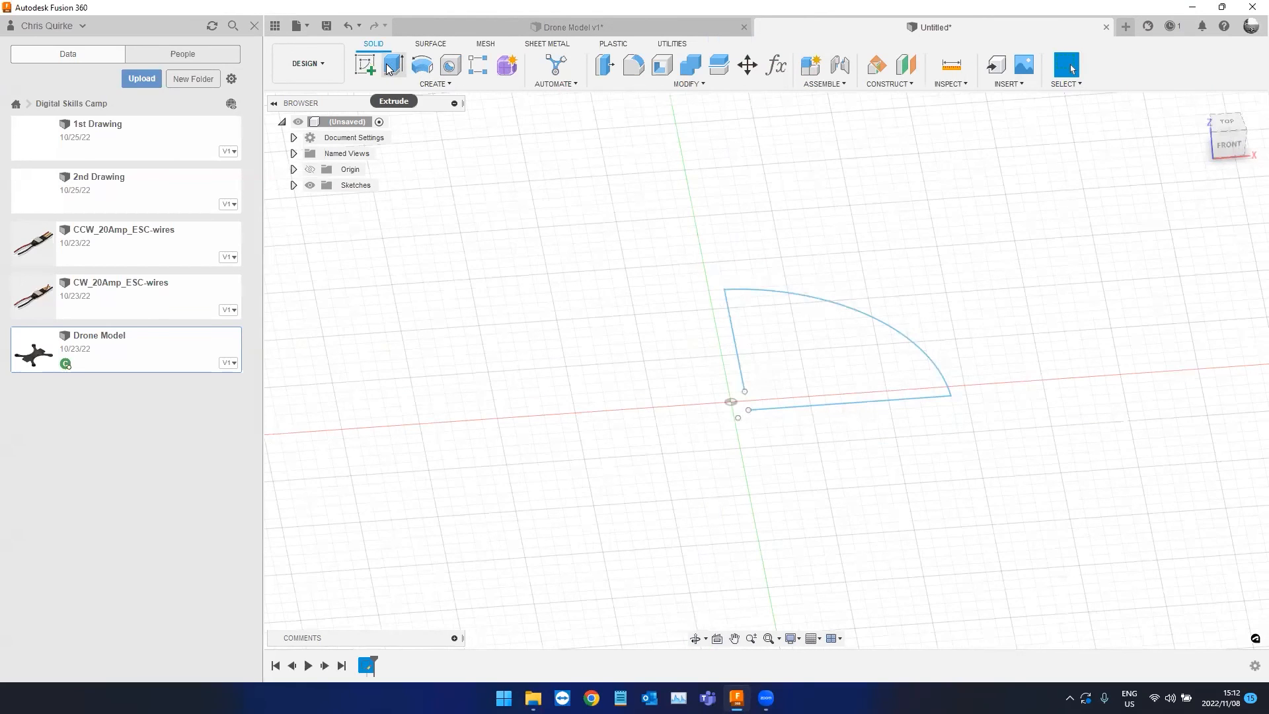
# Reopen the loop sketch, fillet both corners where the arc meets the straight lines to a 5 mm radius, and finish the sketch.
pyautogui.scroll(2, 745, 310)
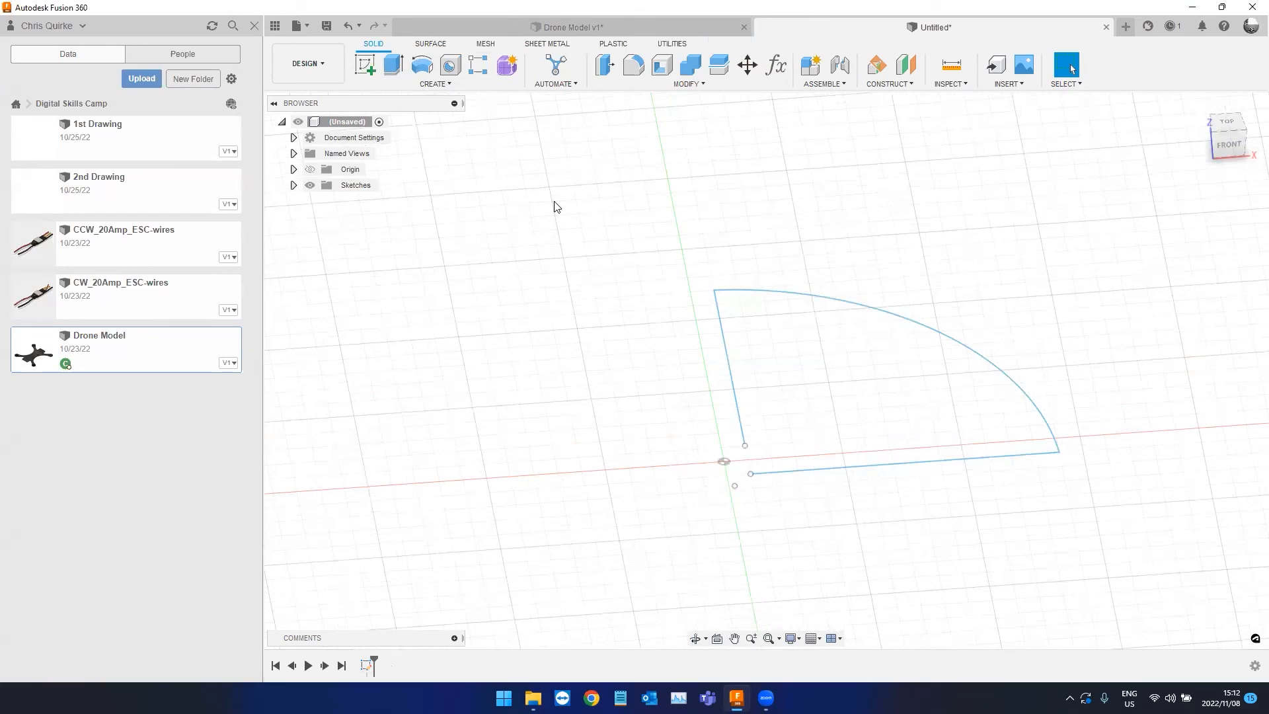
pyautogui.doubleClick(367, 666)
pyautogui.click(543, 66)
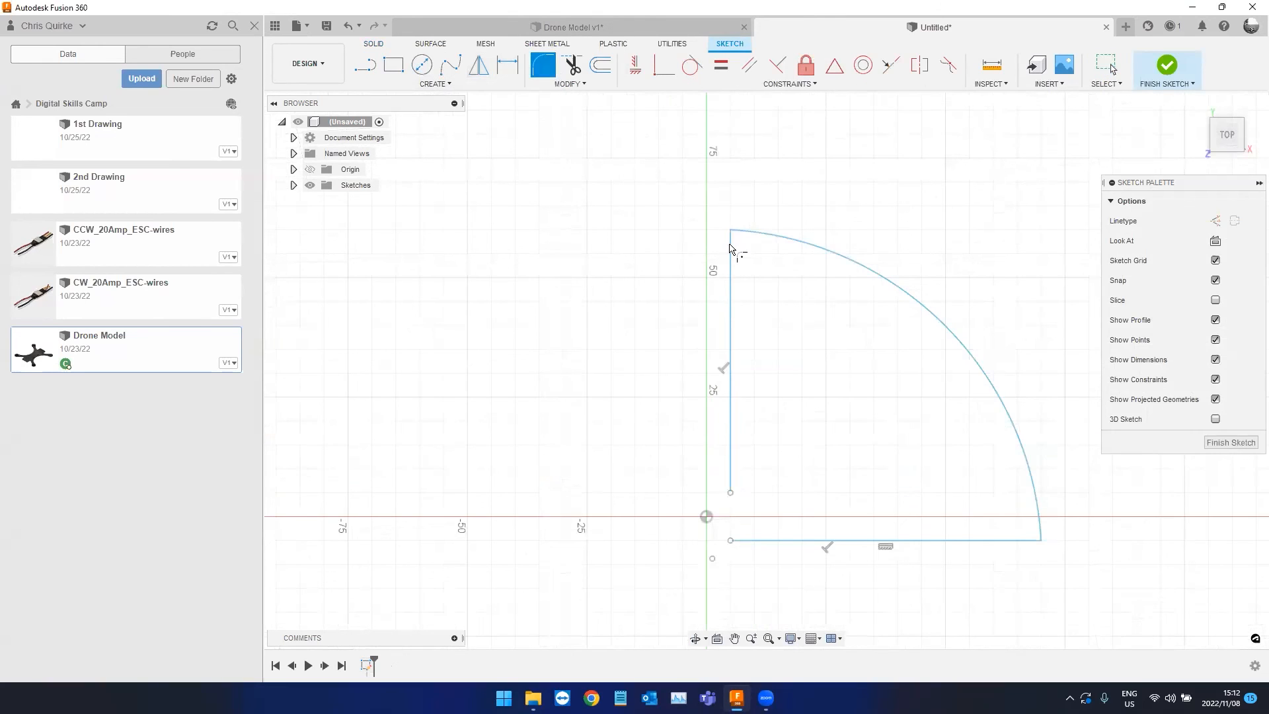
pyautogui.click(762, 236)
pyautogui.click(1033, 483)
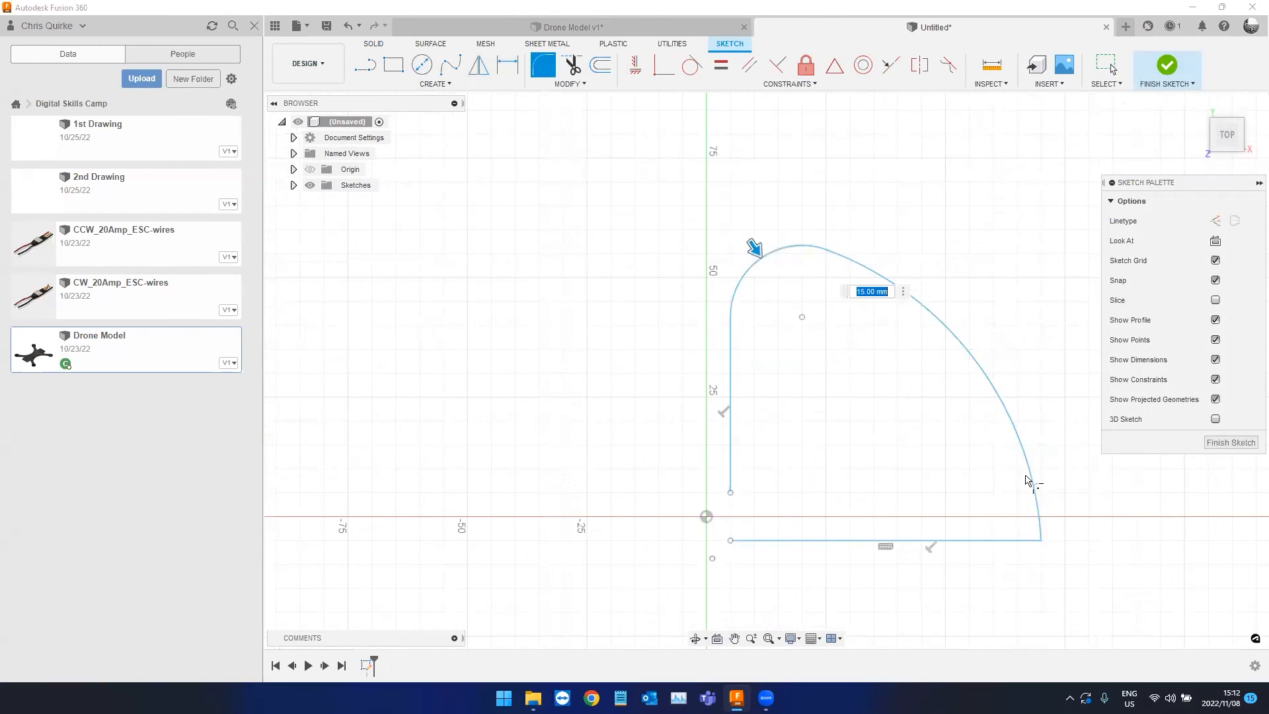
pyautogui.write('10')
pyautogui.click(1035, 524)
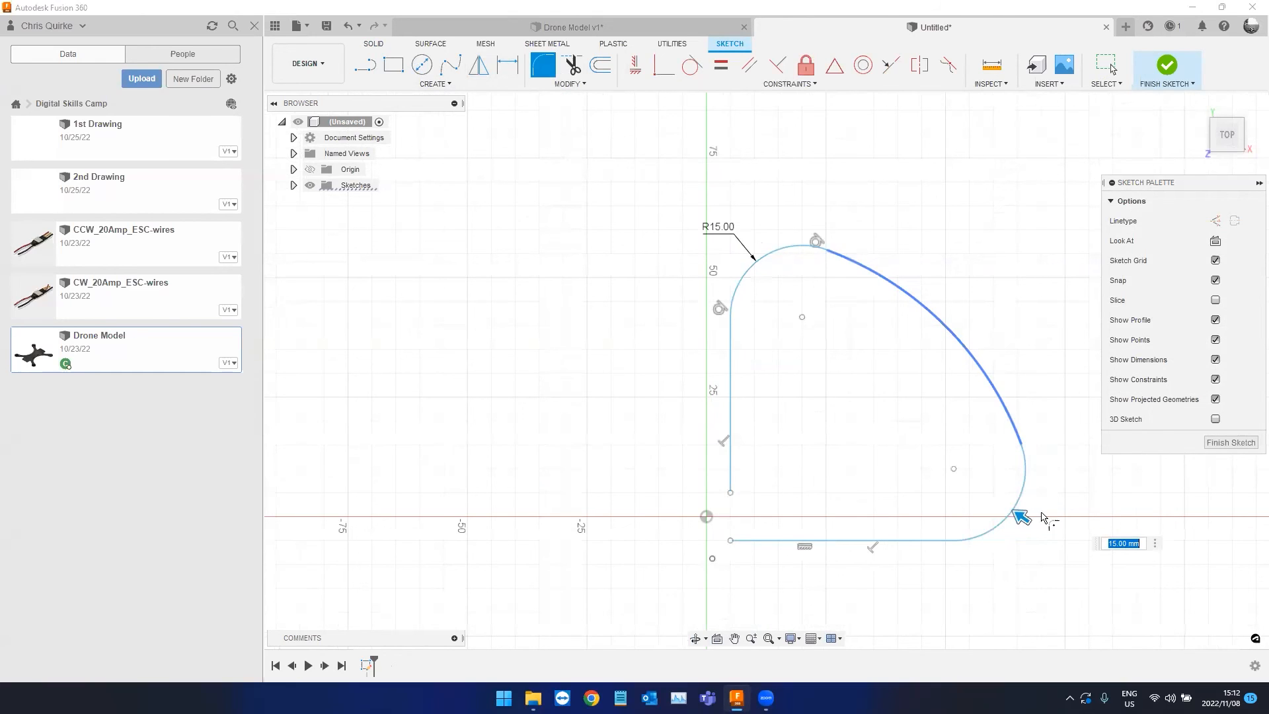
pyautogui.write('5')
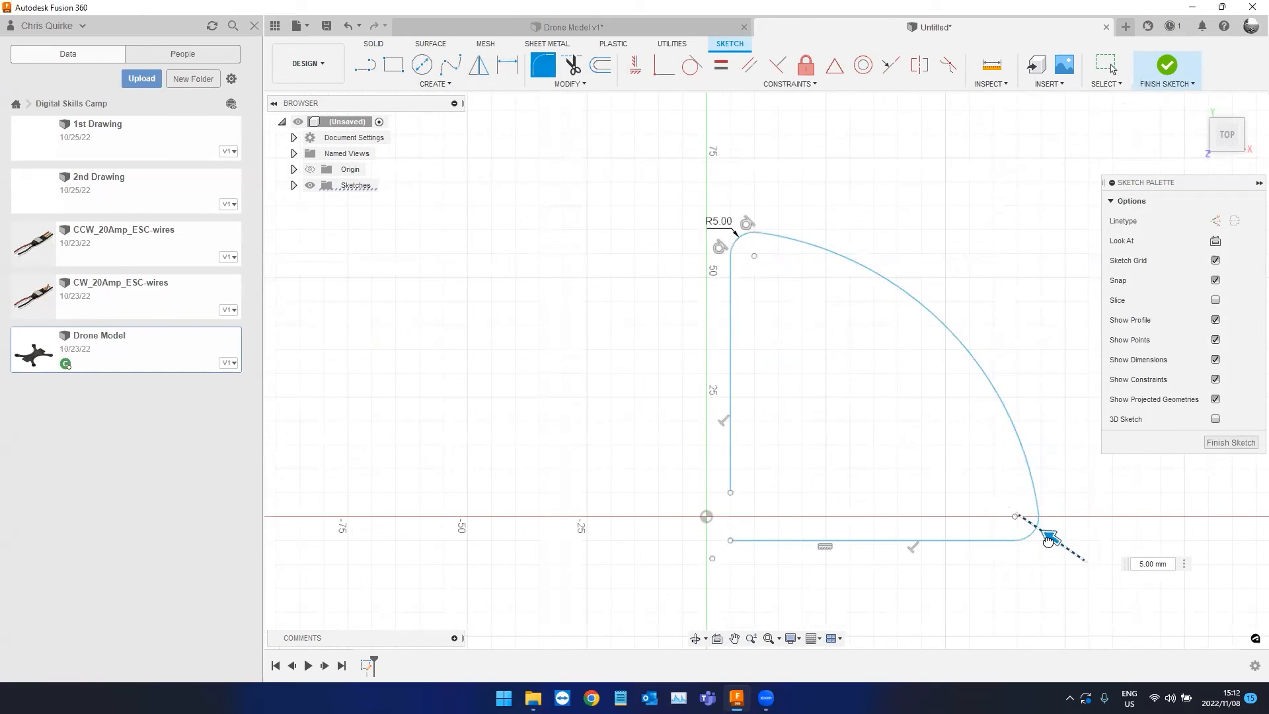
pyautogui.click(1231, 442)
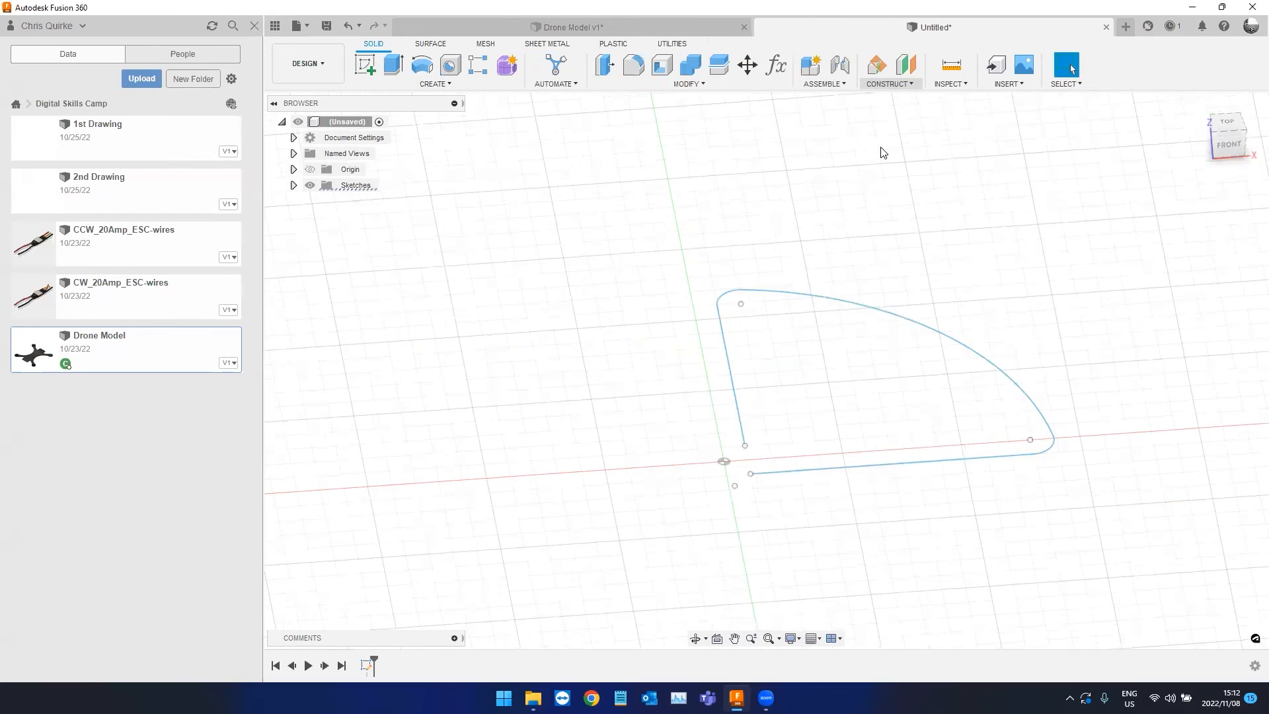
# Construct a Plane Along Path on the loop, positioned at the open end of the straight vertical line.
pyautogui.click(889, 84)
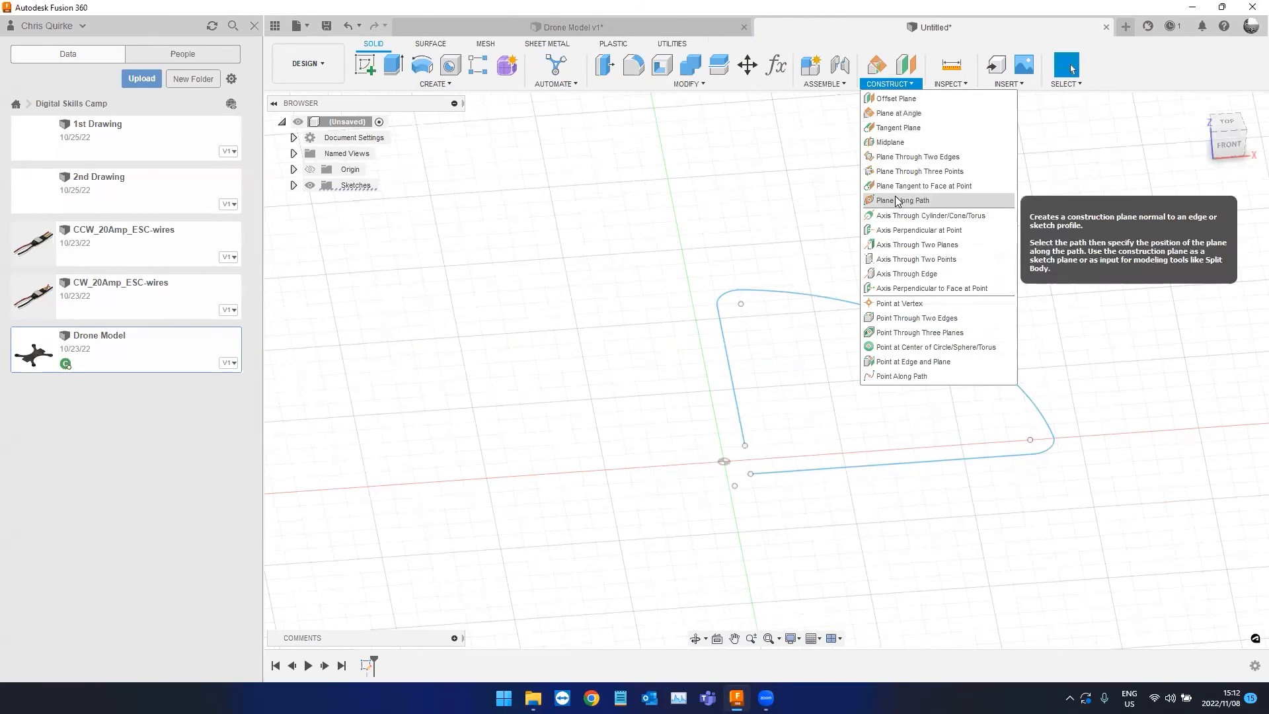
pyautogui.click(897, 200)
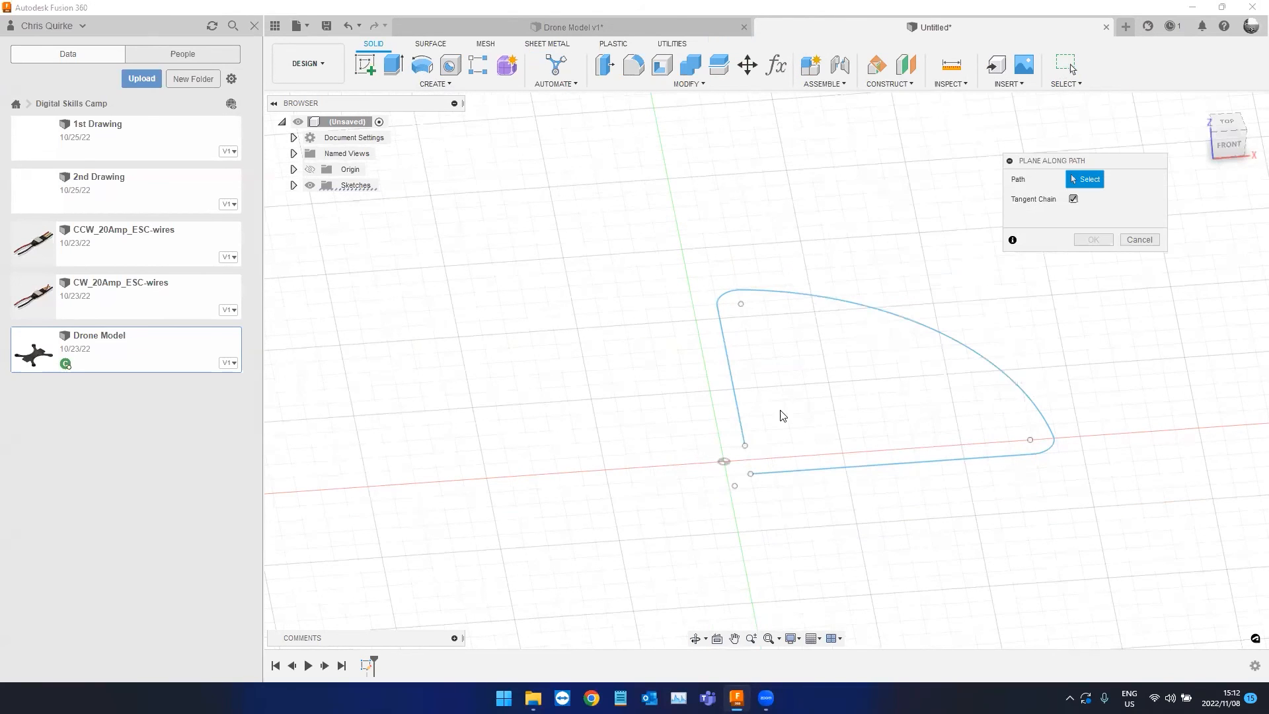
pyautogui.click(738, 413)
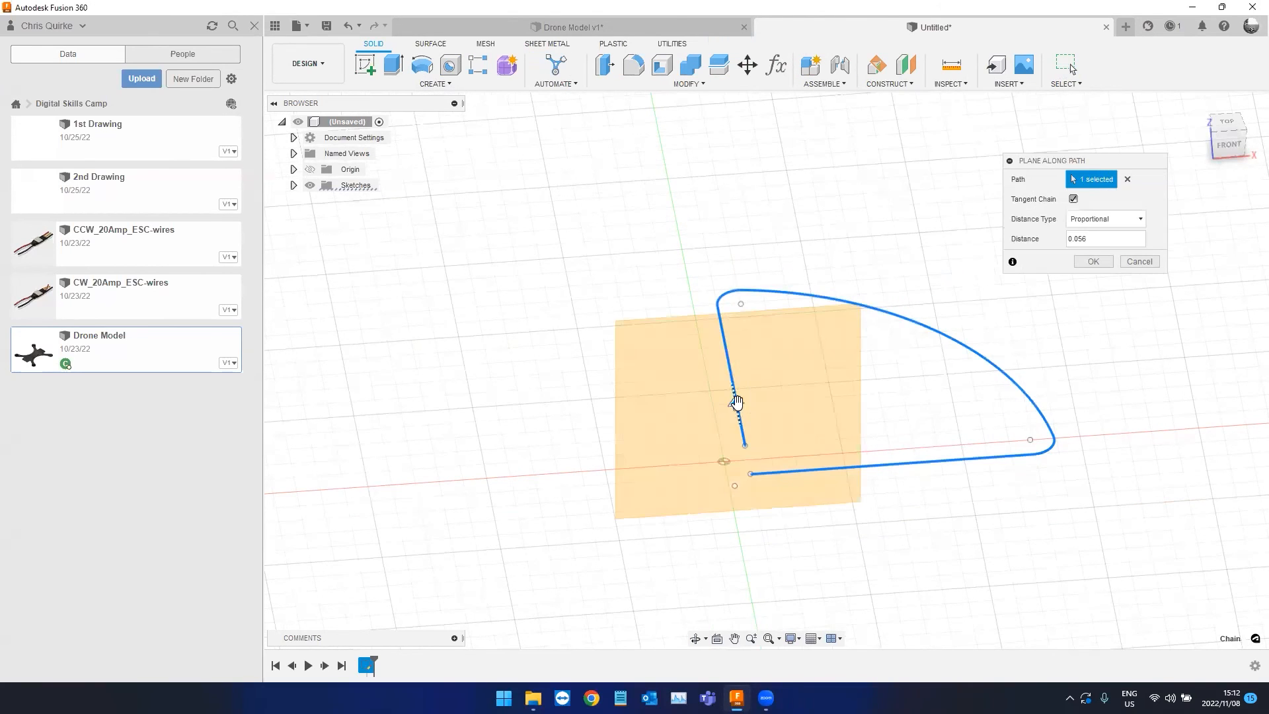
pyautogui.click(1087, 264)
# Sketch a 3 mm diameter circle on the new plane, centred on the path's open end, and finish the sketch.
pyautogui.keyDown('shift'); pyautogui.moveTo(836, 439); pyautogui.dragTo(773, 438, button='middle'); pyautogui.keyUp('shift')
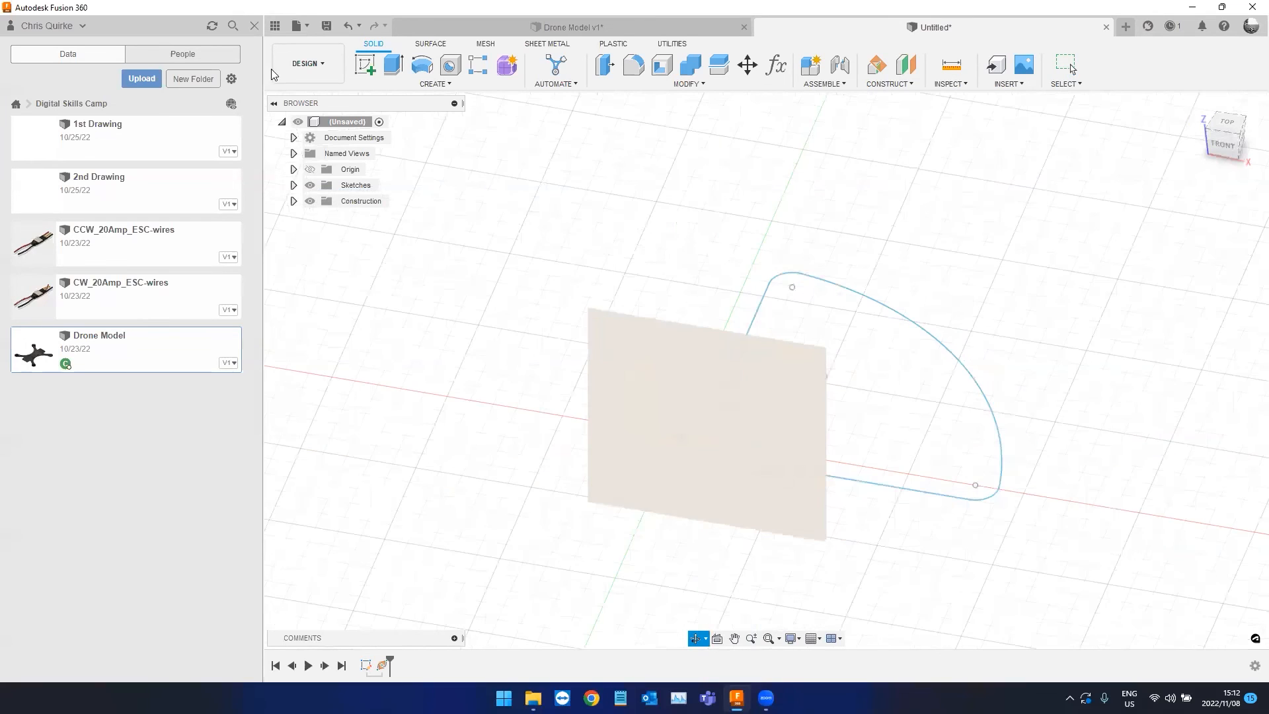
pyautogui.press('c')
pyautogui.click(687, 338)
pyautogui.moveTo(875, 503)
pyautogui.keyDown('shift'); pyautogui.mouseDown(button='middle')
pyautogui.moveTo(838, 529)
pyautogui.moveTo(802, 485)
pyautogui.mouseUp(button='middle'); pyautogui.keyUp('shift')
pyautogui.click(789, 487)
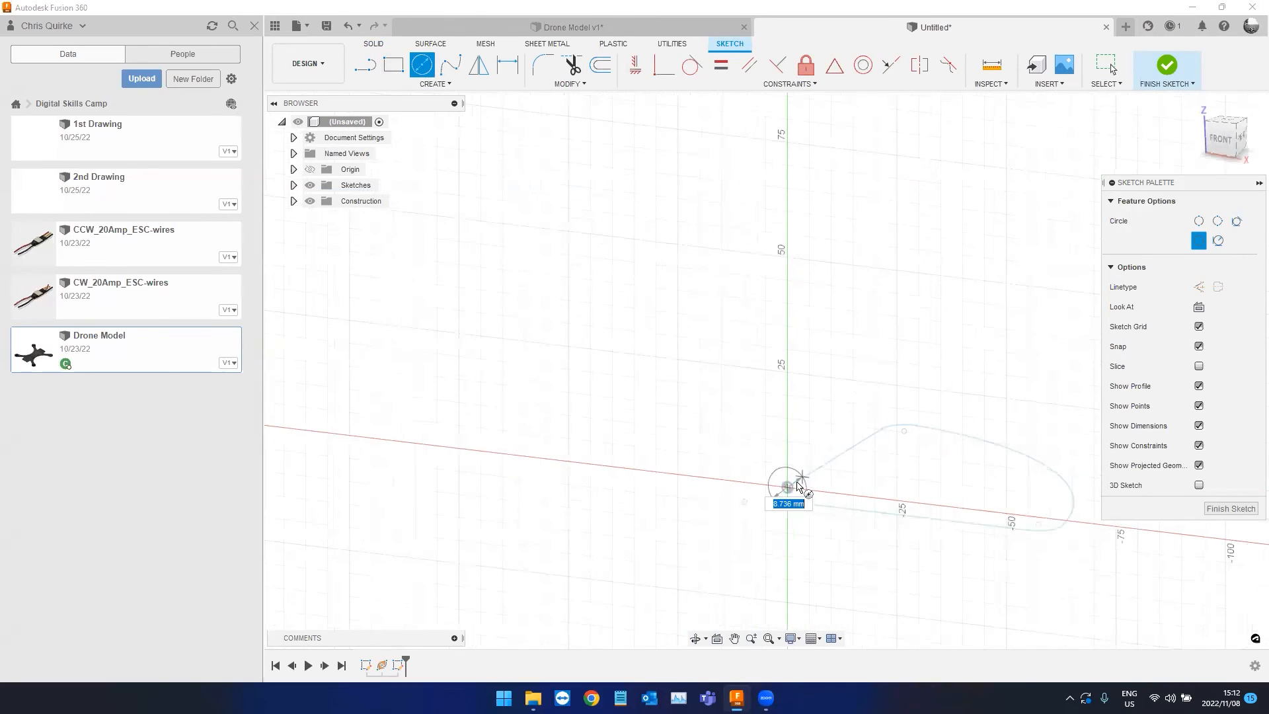
pyautogui.scroll(1, 791, 490)
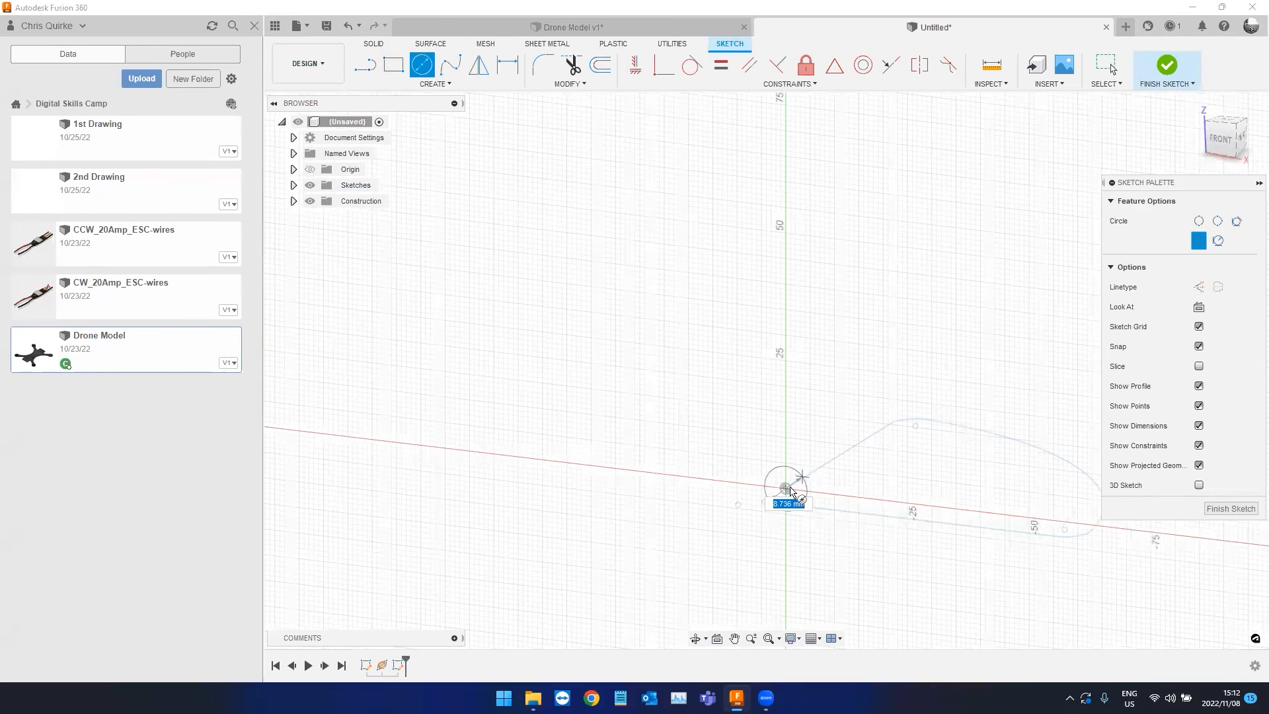
pyautogui.scroll(3, 793, 490)
pyautogui.write('3')
pyautogui.press('Return')
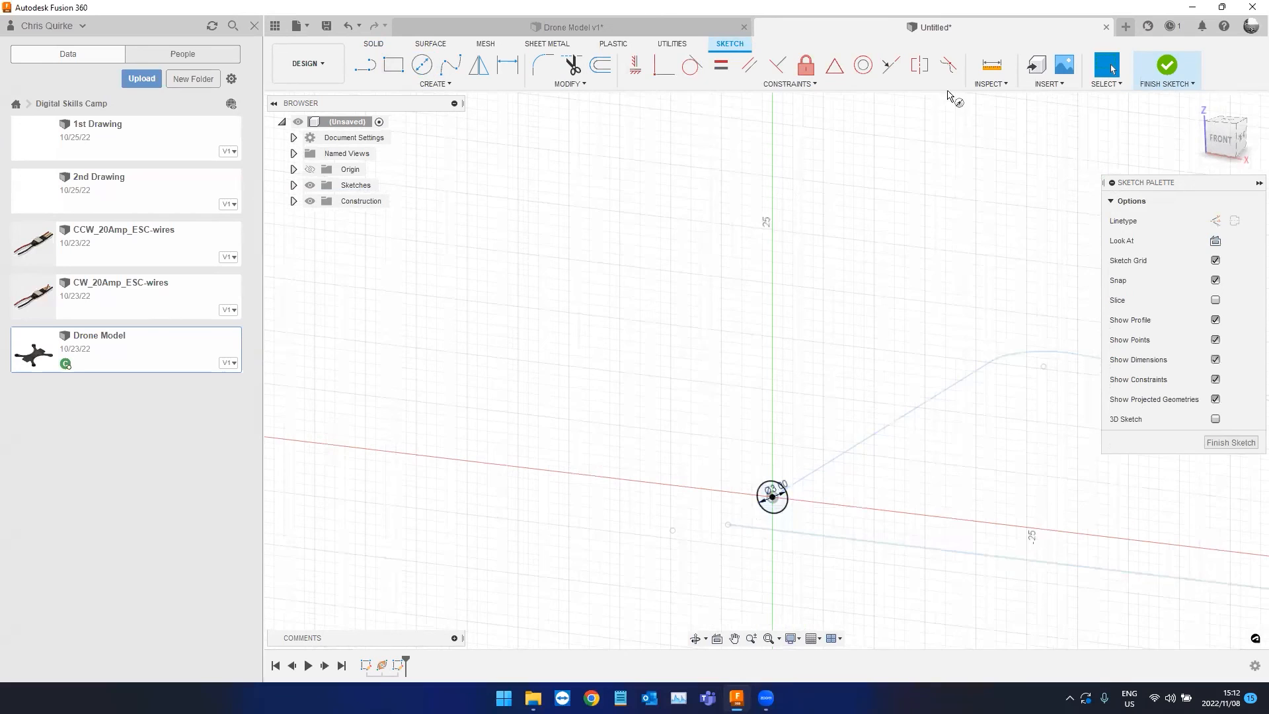
pyautogui.press('Escape')
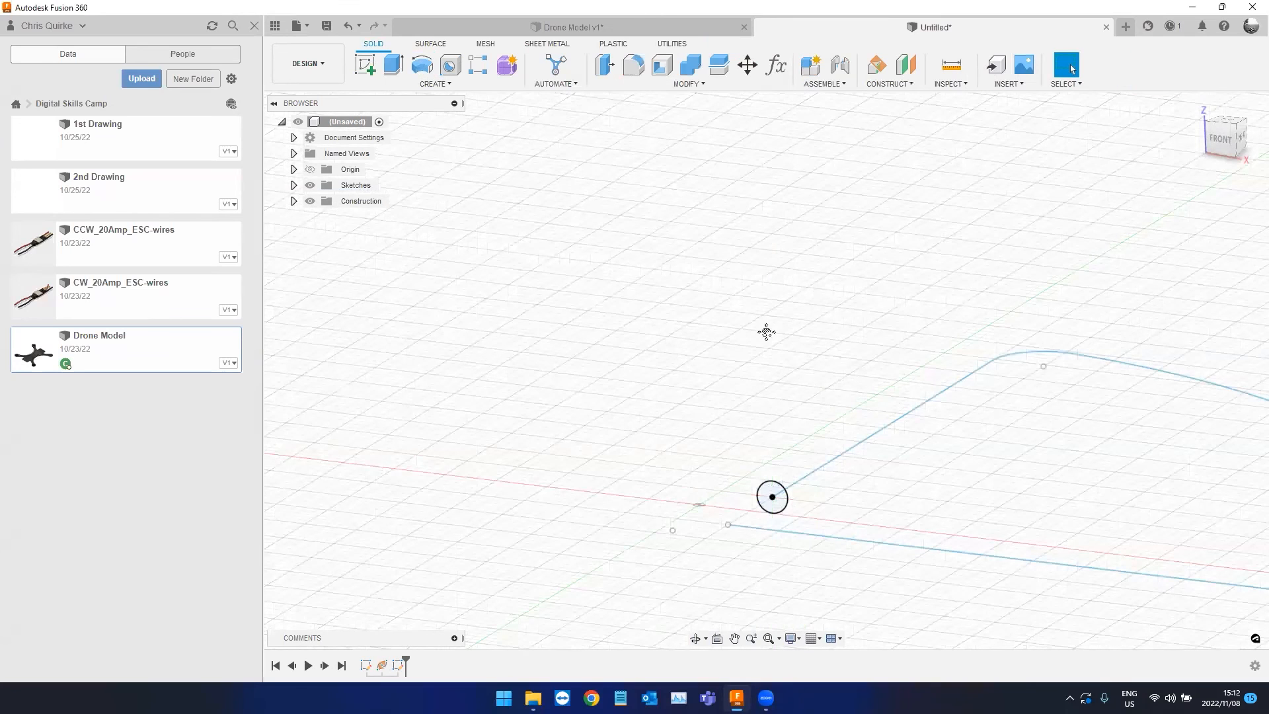
# Sweep the circle profile along the whole loop path as a new body, with chain selection and perpendicular orientation.
pyautogui.keyDown('shift'); pyautogui.moveTo(804, 318); pyautogui.dragTo(625, 411, button='middle'); pyautogui.keyUp('shift')
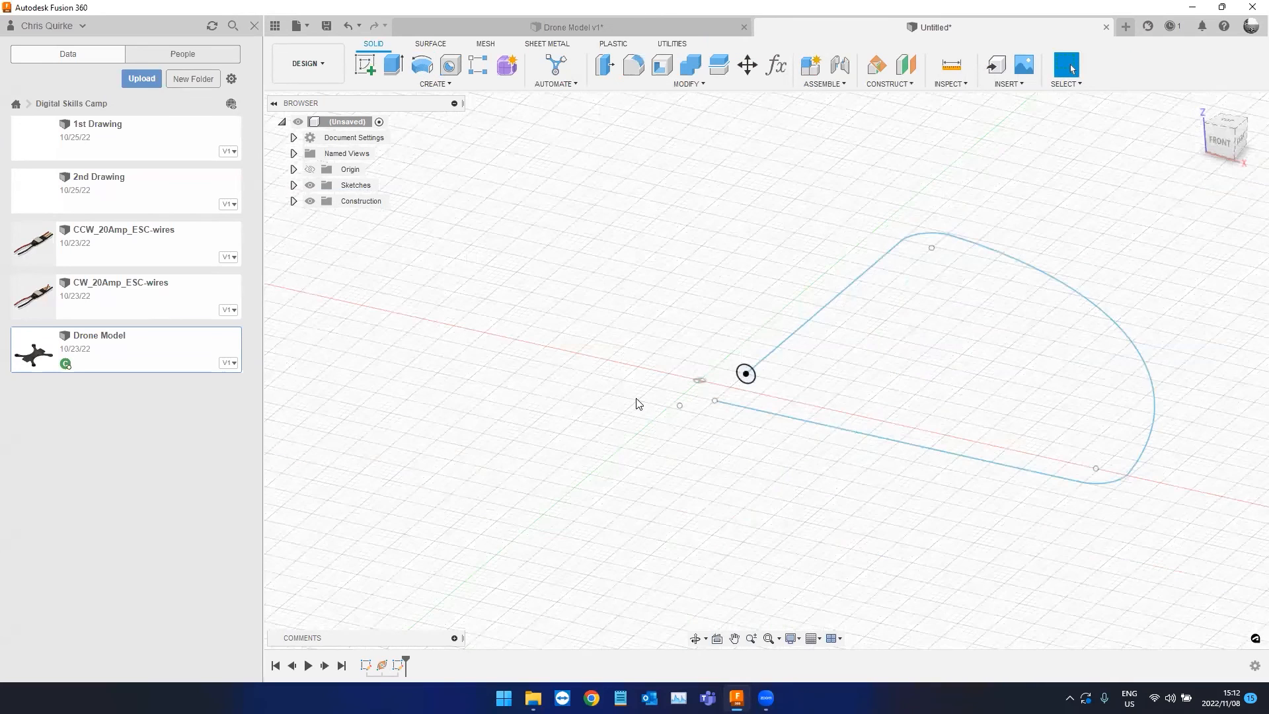
pyautogui.click(434, 84)
pyautogui.click(379, 187)
pyautogui.scroll(2, 745, 369)
pyautogui.click(745, 368)
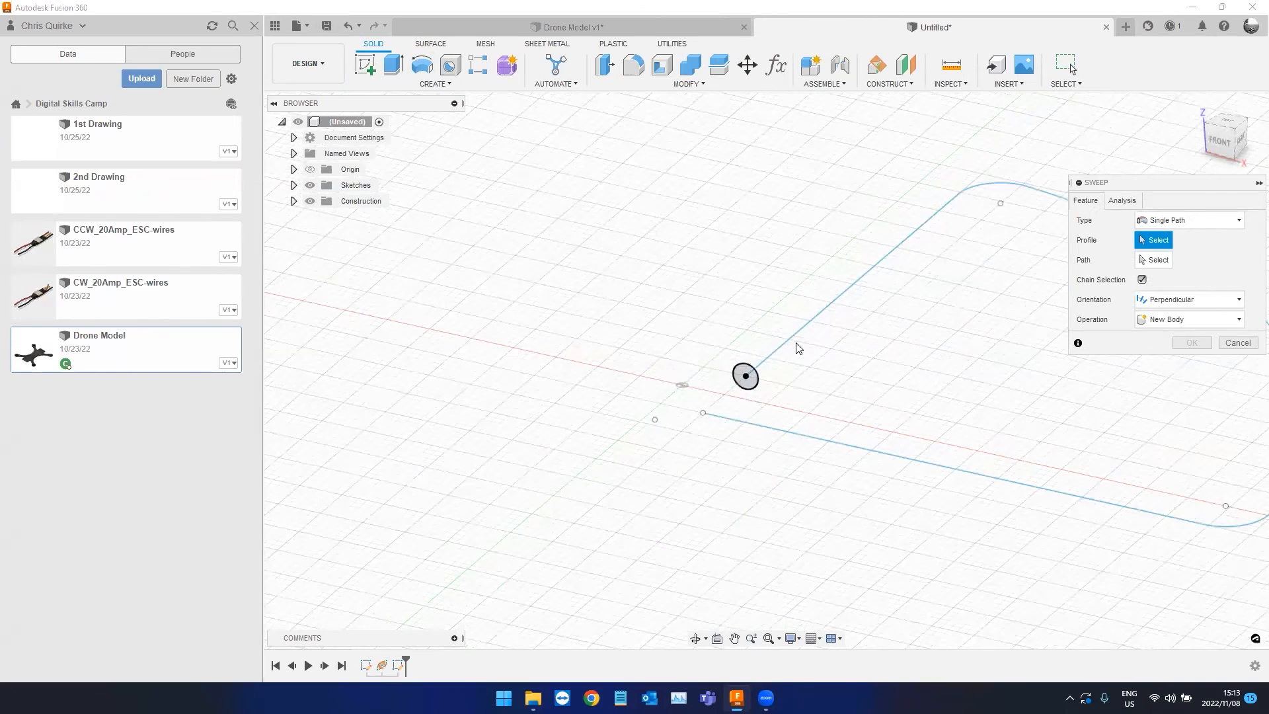
pyautogui.click(927, 230)
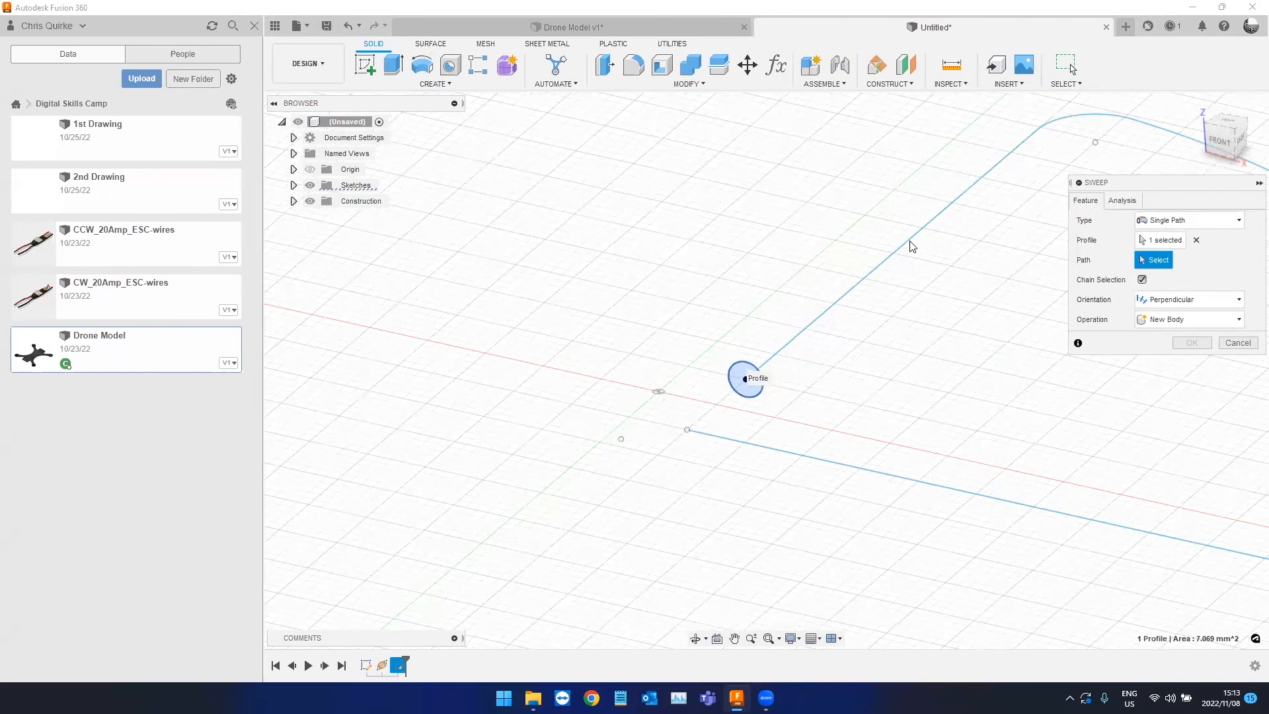
pyautogui.scroll(-5, 753, 375)
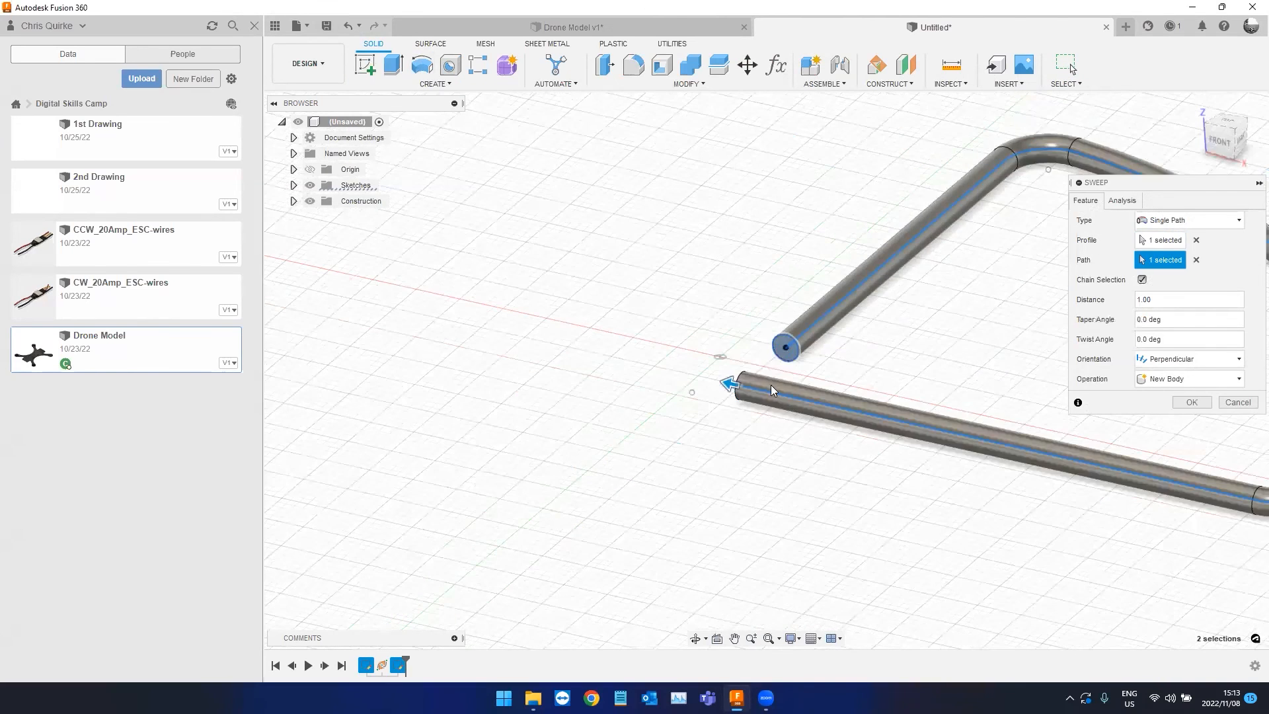
pyautogui.press('Return')
# Look over the swept wire loop and return to the Drone Model design with the original antenna.
pyautogui.scroll(-2, 925, 376)
pyautogui.keyDown('shift'); pyautogui.moveTo(958, 389); pyautogui.dragTo(876, 372, button='middle'); pyautogui.keyUp('shift')
pyautogui.hotkey('ctrl', 'Tab')
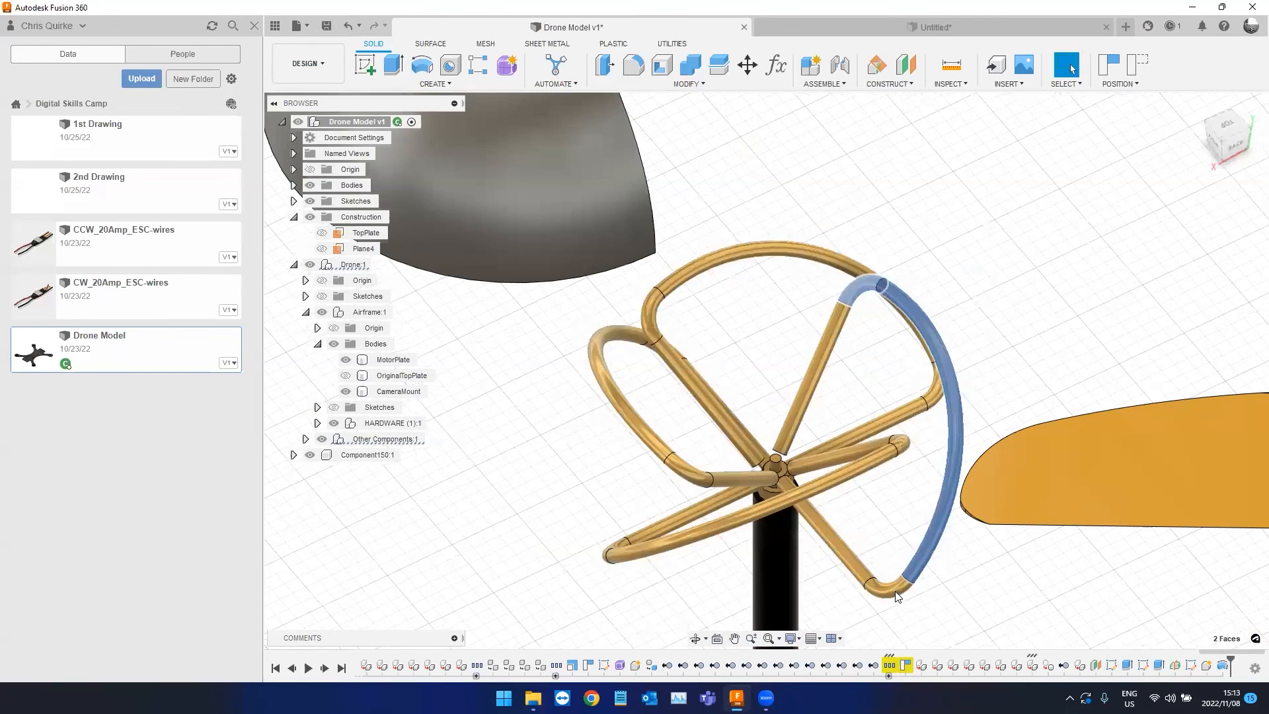
# Select the remaining faces of one antenna wire loop to examine its full shape, and return to the untitled wire design.
pyautogui.keyDown('ctrl'); pyautogui.click(813, 375); pyautogui.keyUp('ctrl')
pyautogui.keyDown('ctrl'); pyautogui.click(826, 530); pyautogui.keyUp('ctrl')
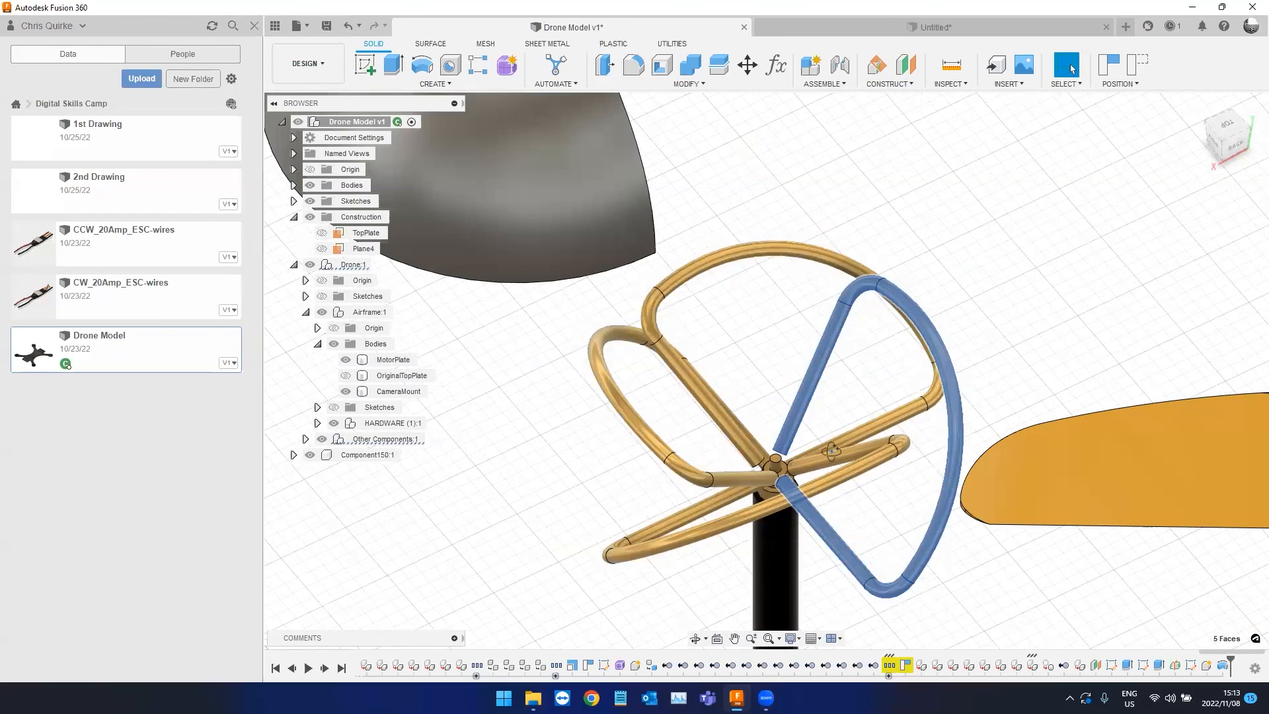
pyautogui.keyDown('shift'); pyautogui.moveTo(838, 453); pyautogui.dragTo(909, 478, button='middle'); pyautogui.keyUp('shift')
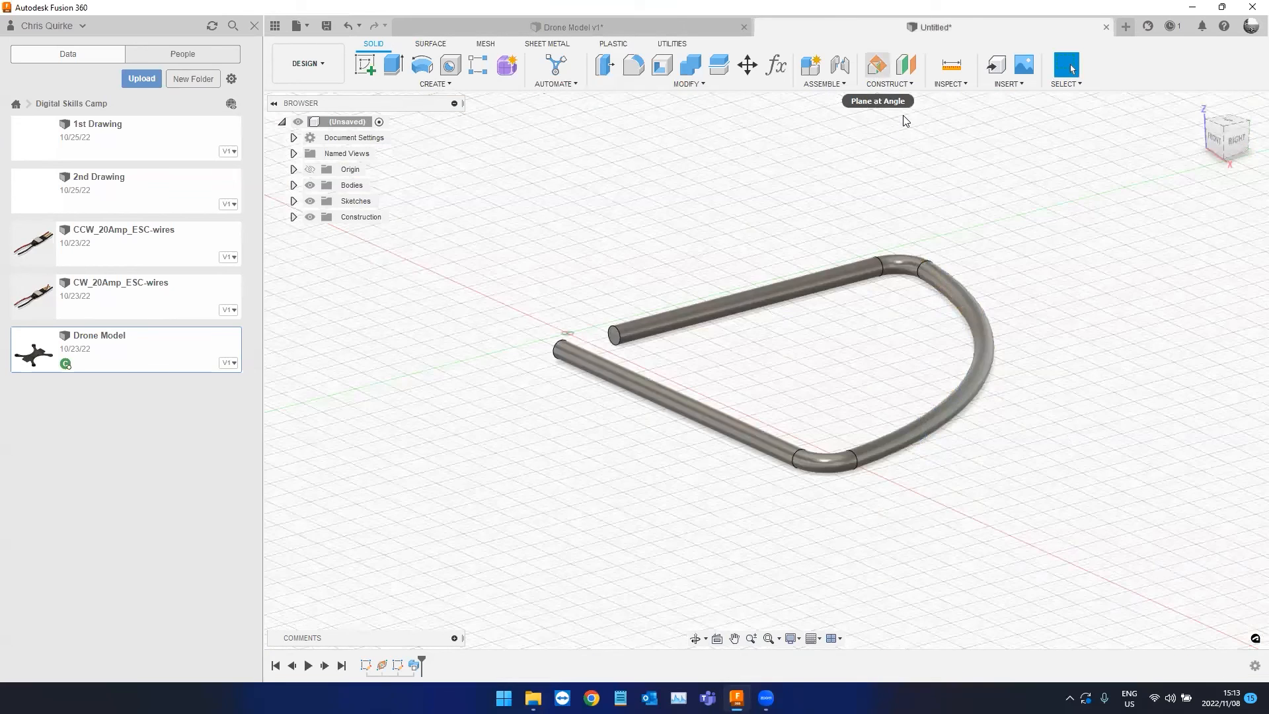
# Construct a Plane at Angle about the X axis, set to 45 degrees.
pyautogui.click(888, 84)
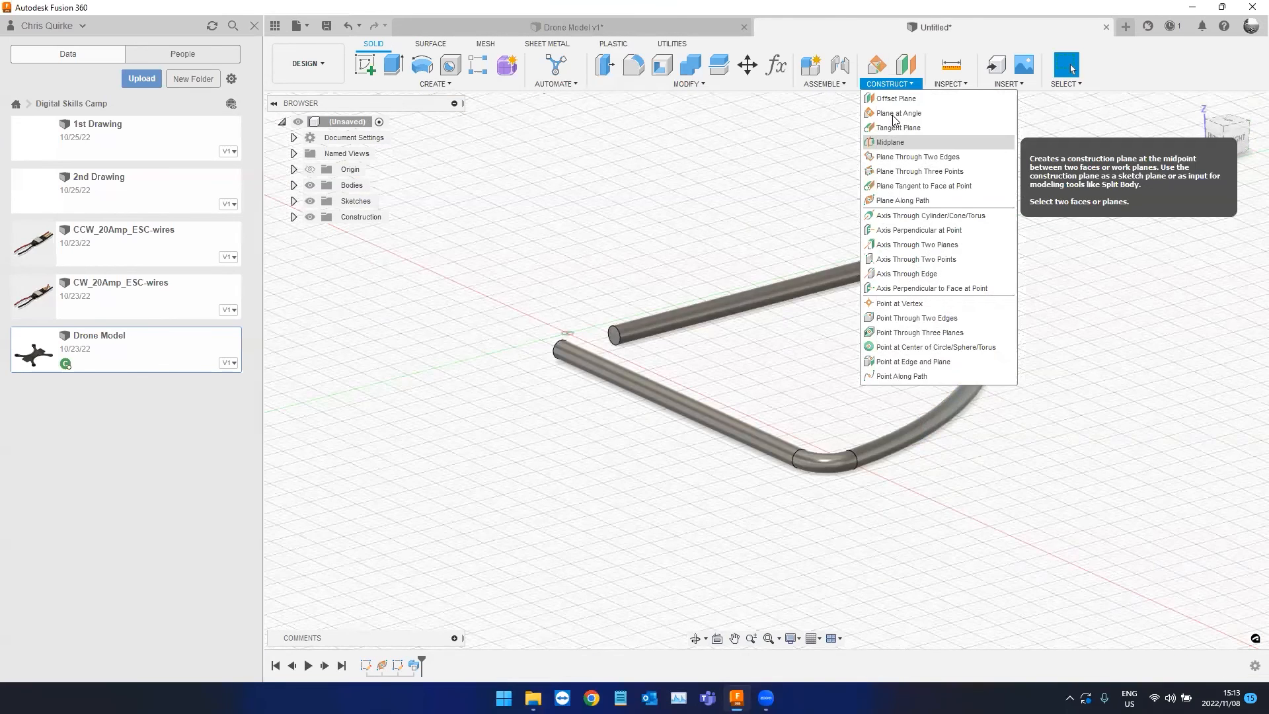
pyautogui.click(897, 114)
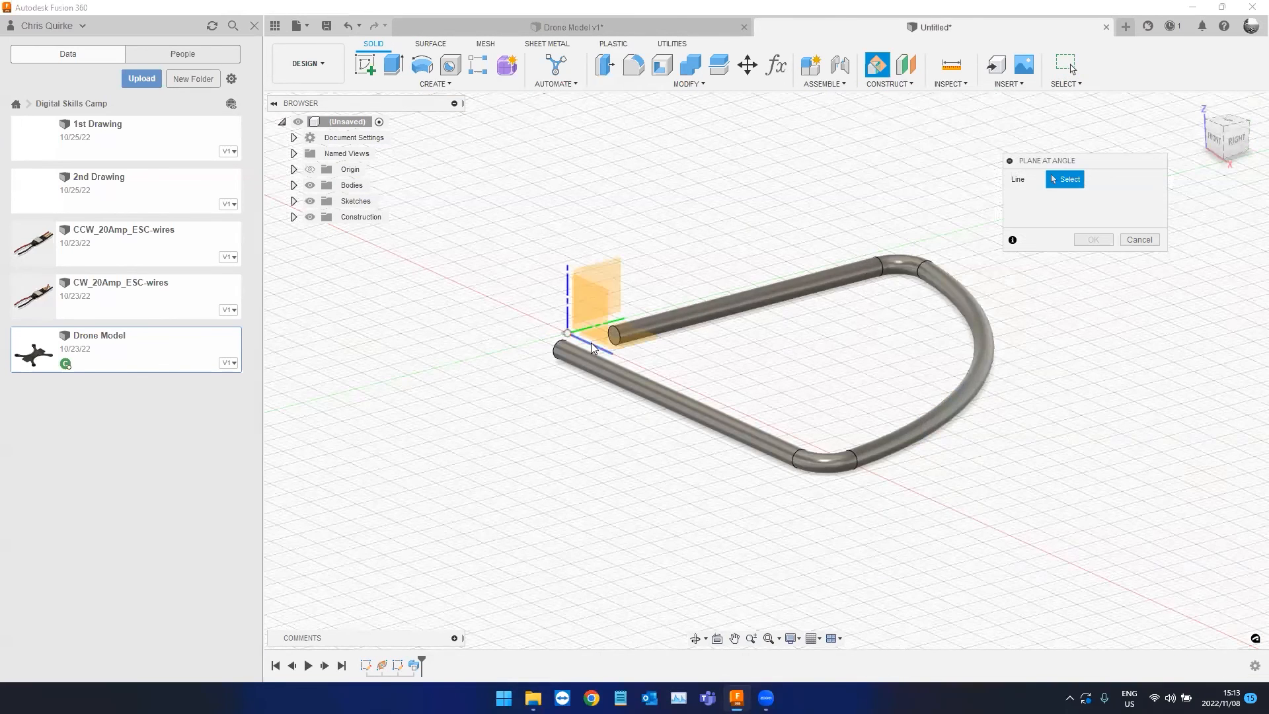
pyautogui.click(591, 344)
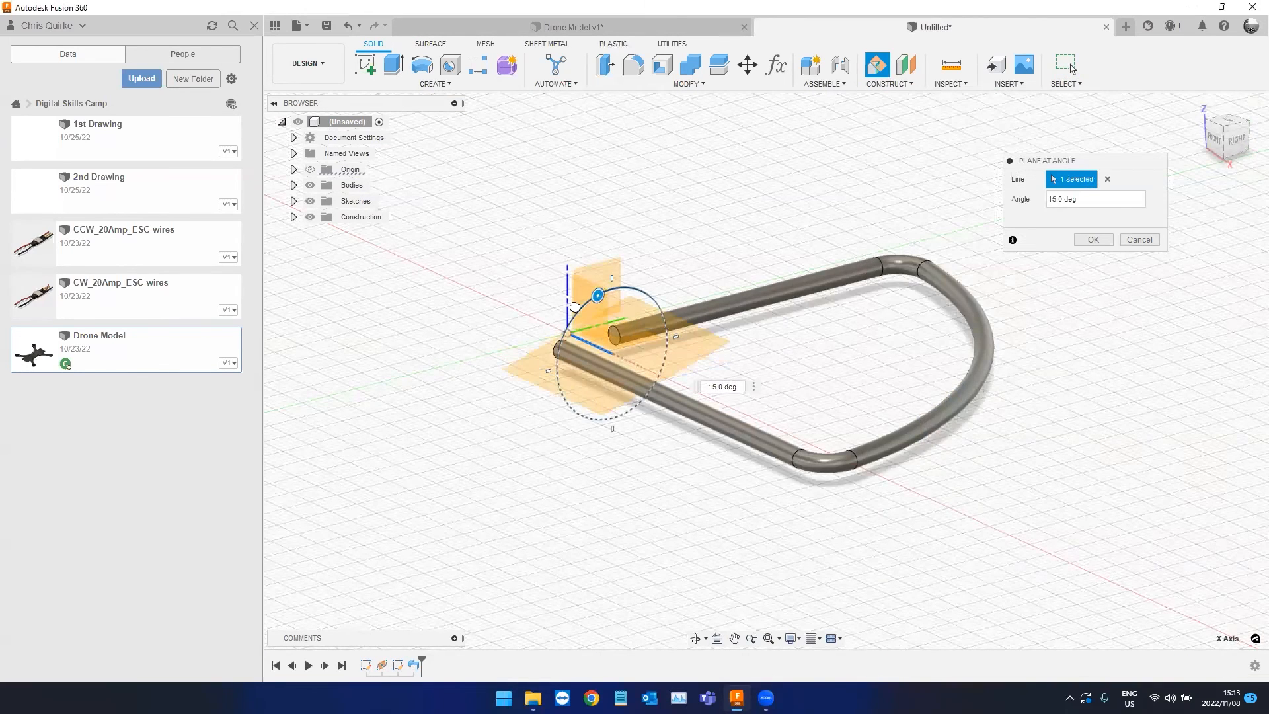
pyautogui.moveTo(571, 310); pyautogui.dragTo(762, 335)
pyautogui.write('45')
pyautogui.press('Return')
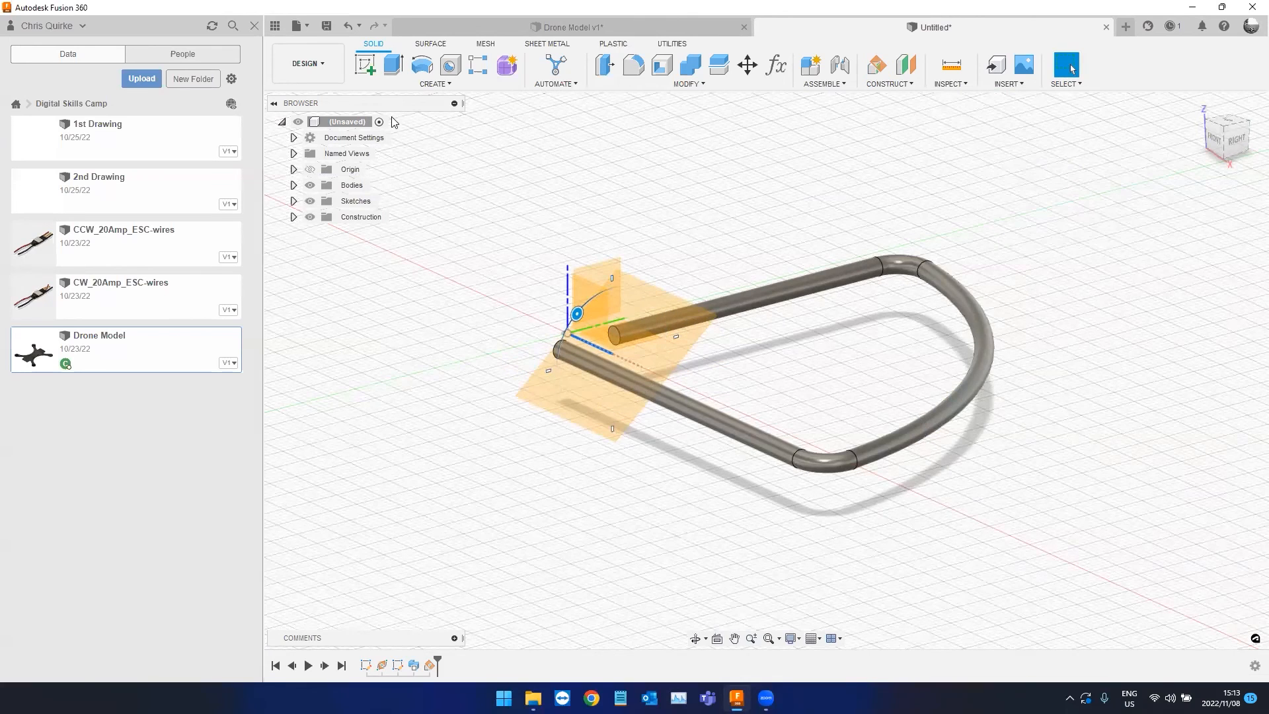
# Start a sketch on the 45-degree plane and draw a vertical line about 42 mm long and a separate horizontal line below it.
pyautogui.keyDown('shift'); pyautogui.moveTo(859, 198); pyautogui.dragTo(643, 255, button='middle'); pyautogui.keyUp('shift')
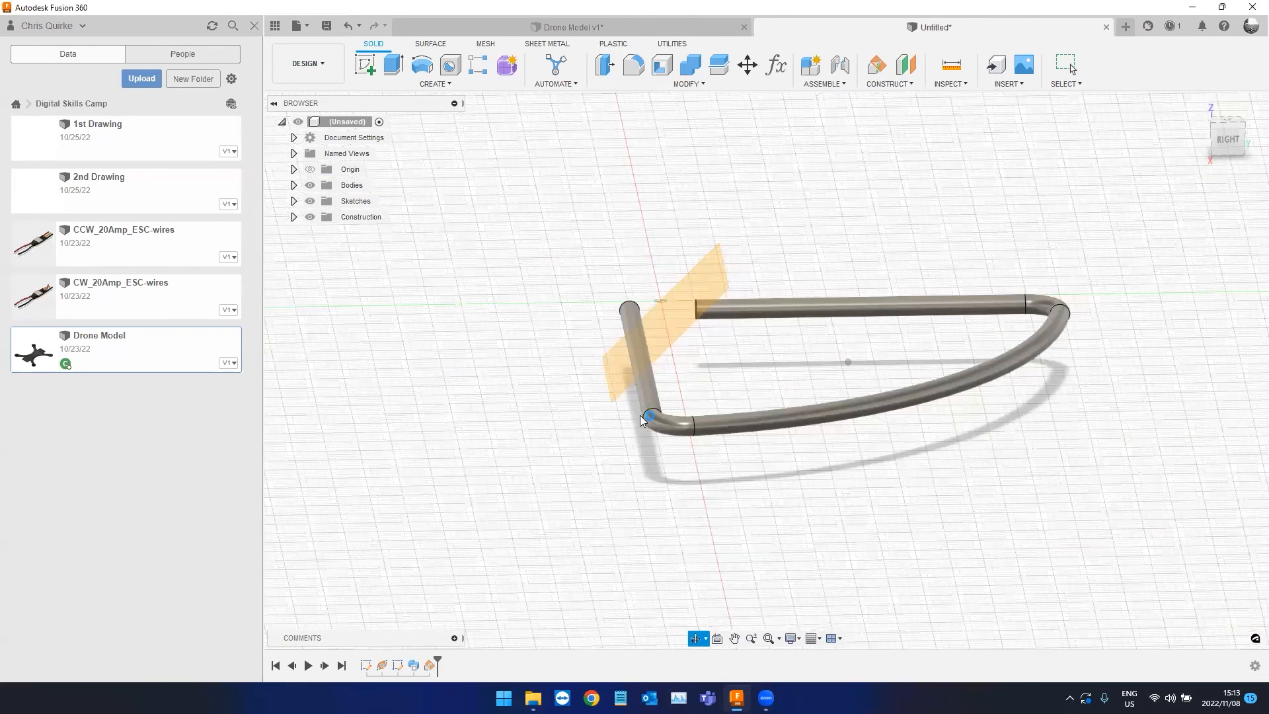
pyautogui.click(365, 64)
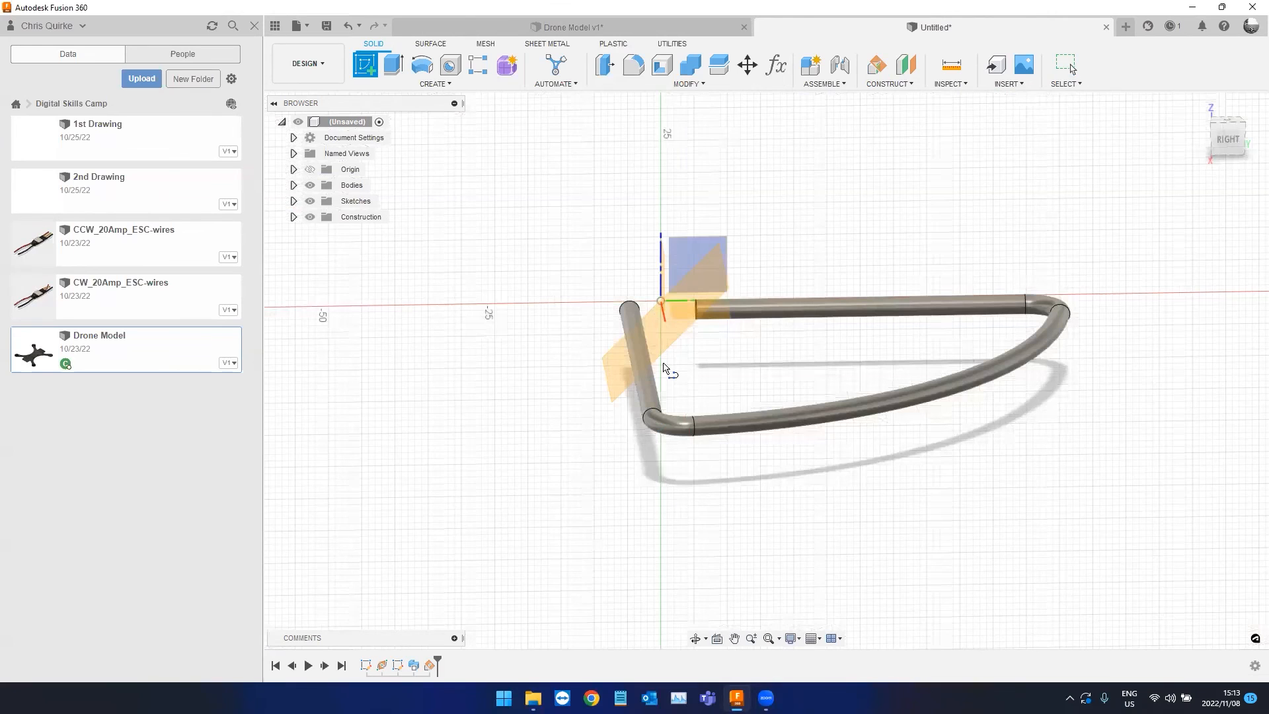
pyautogui.click(664, 365)
pyautogui.press('l')
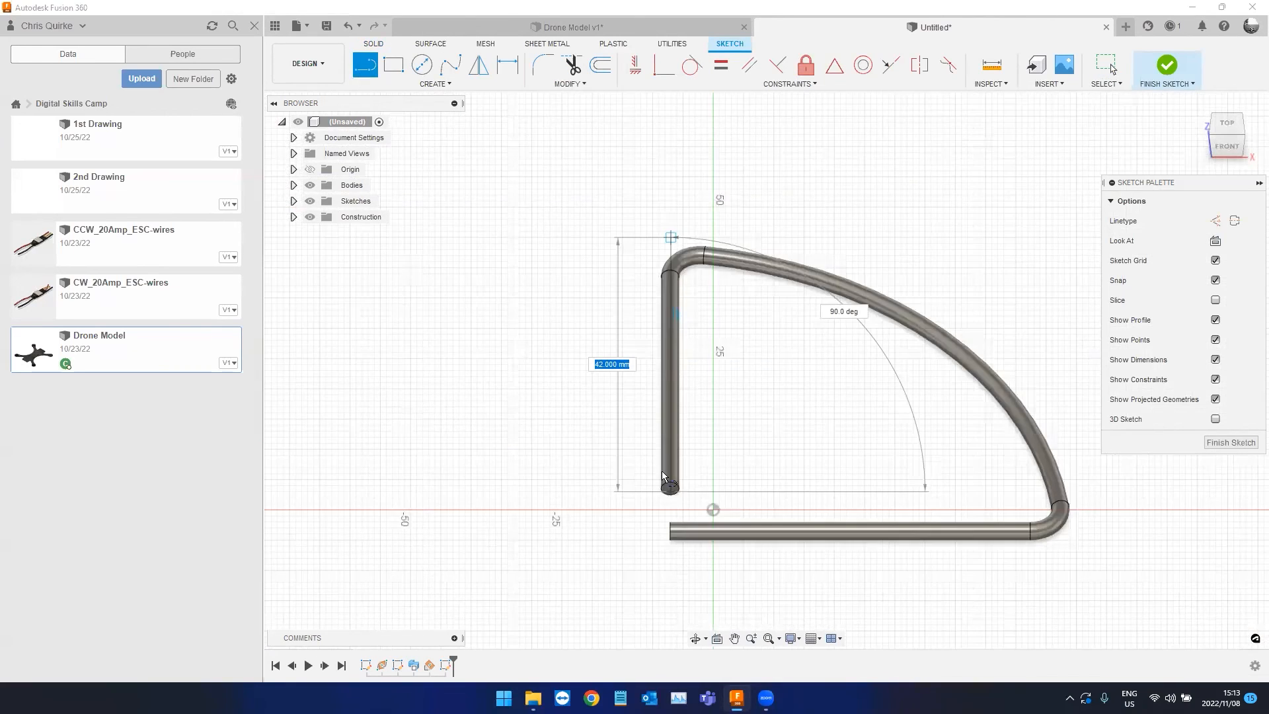
pyautogui.click(666, 487)
pyautogui.click(670, 534)
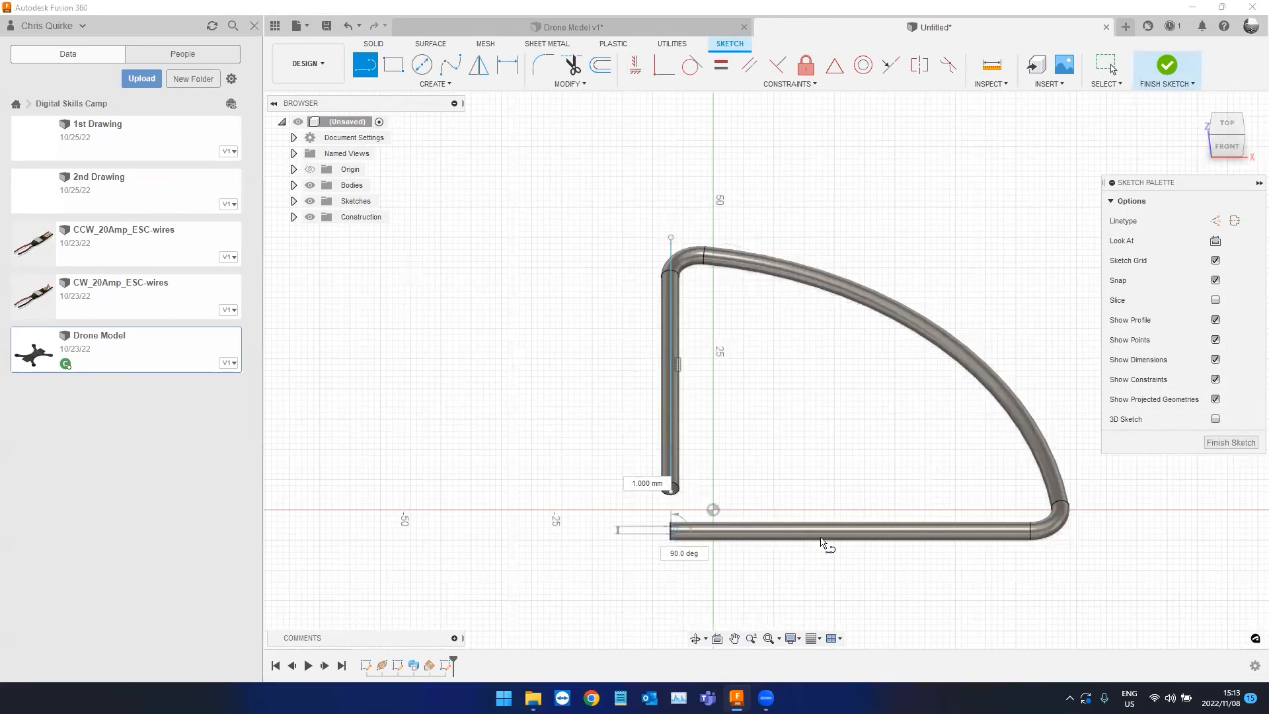
pyautogui.press('Escape')
# Draw an outward-bulging arc joining the upper end of the vertical line to the outer end of the horizontal line.
pyautogui.click(397, 84)
pyautogui.moveTo(388, 149)
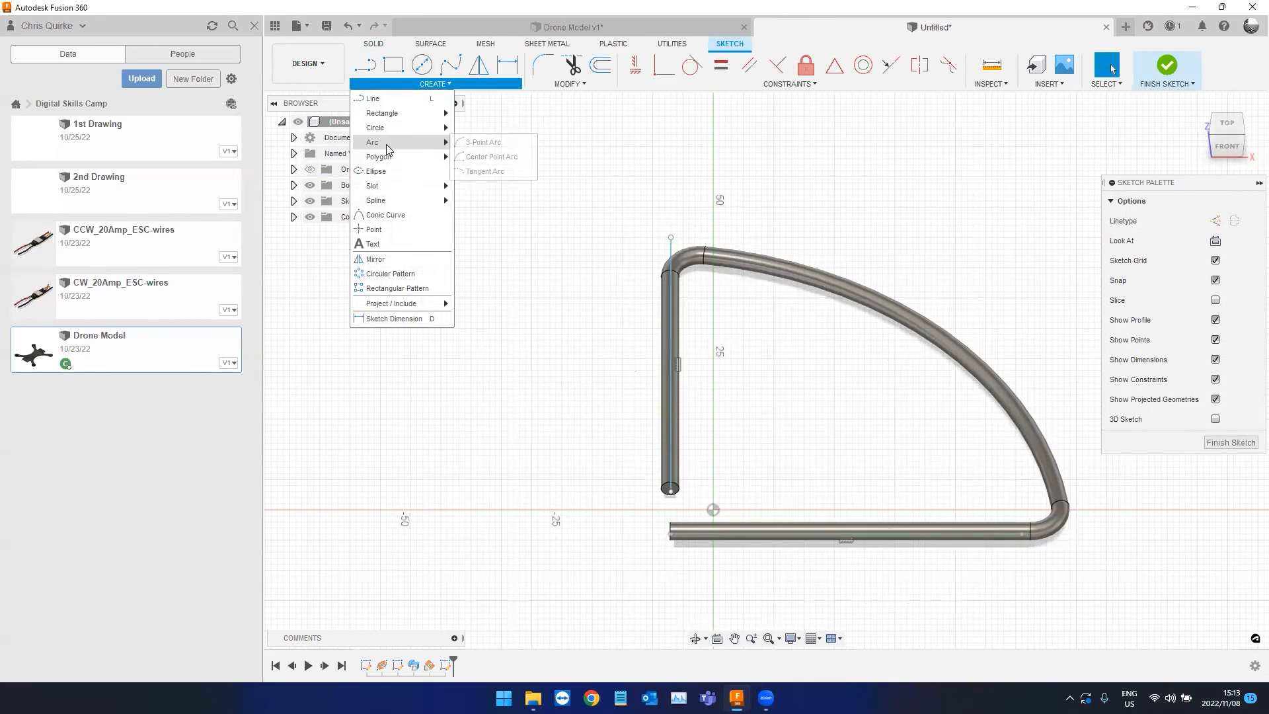
pyautogui.click(492, 155)
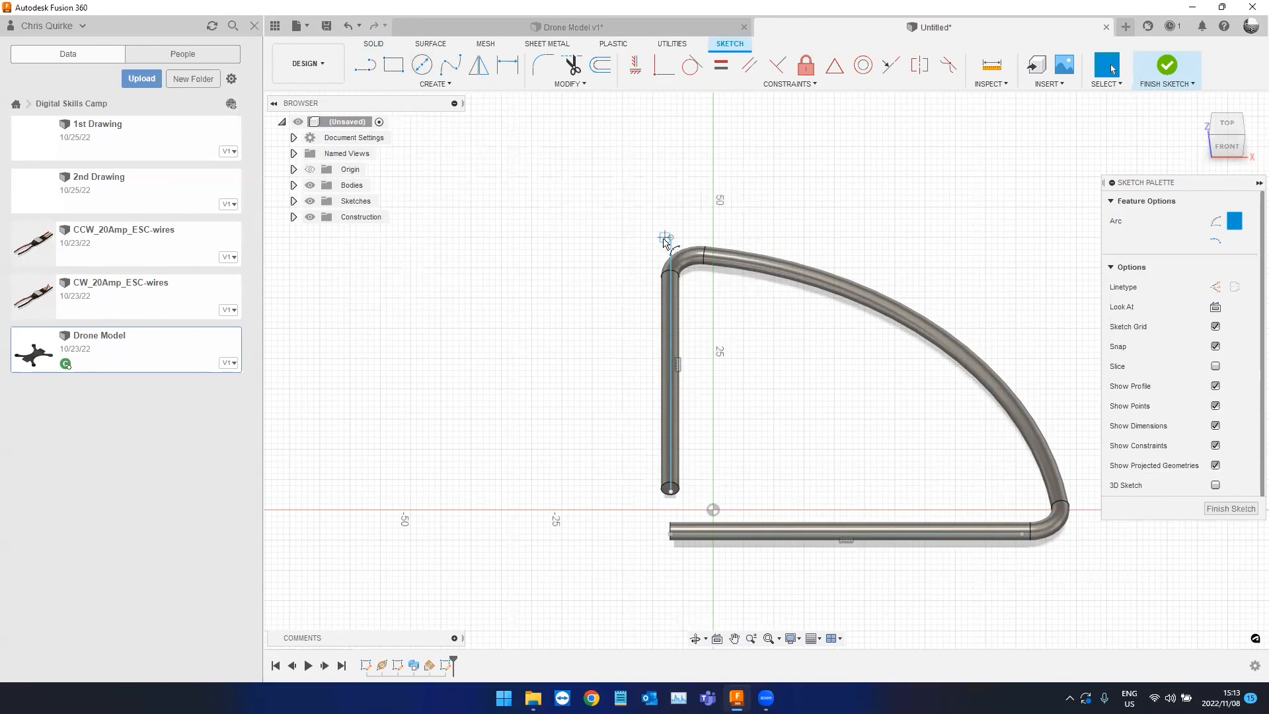
pyautogui.click(1024, 531)
pyautogui.click(944, 363)
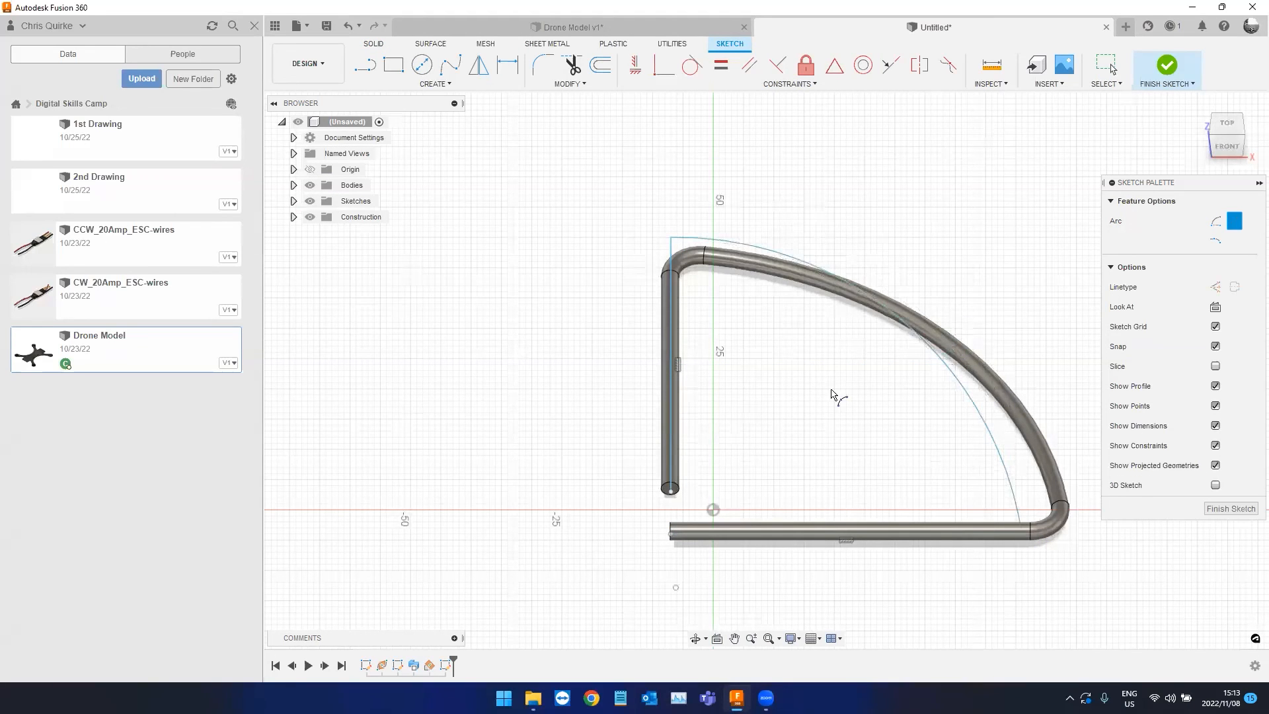
pyautogui.press('Escape')
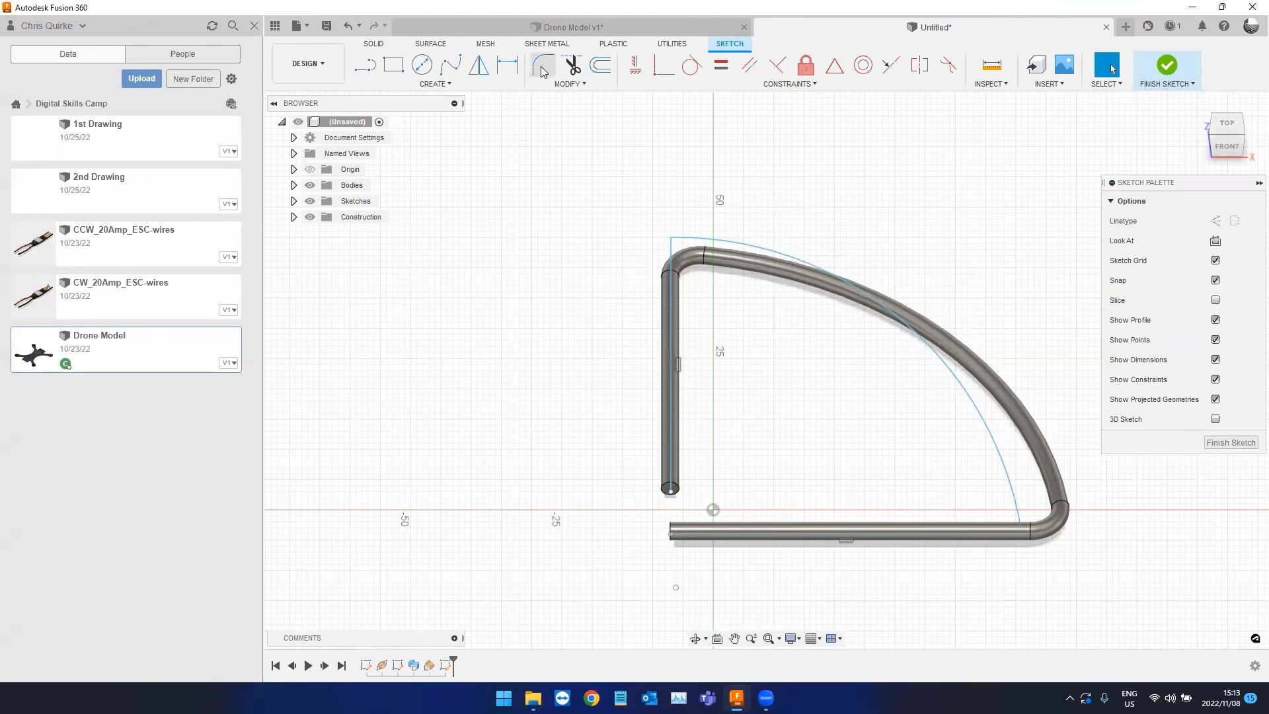
# Fillet both corners where the arc meets the straight lines with a 5 mm radius, and finish the sketch.
pyautogui.click(540, 66)
pyautogui.click(672, 237)
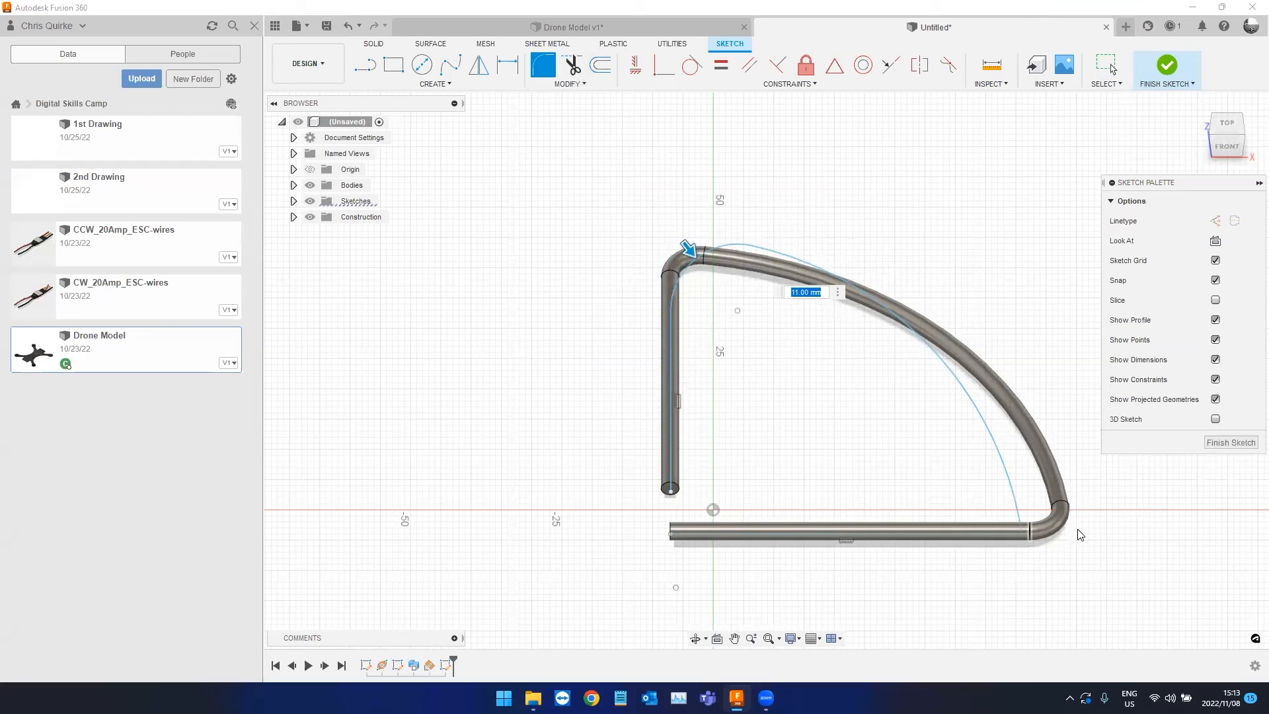
pyautogui.write('5')
pyautogui.click(1017, 522)
pyautogui.press('Return')
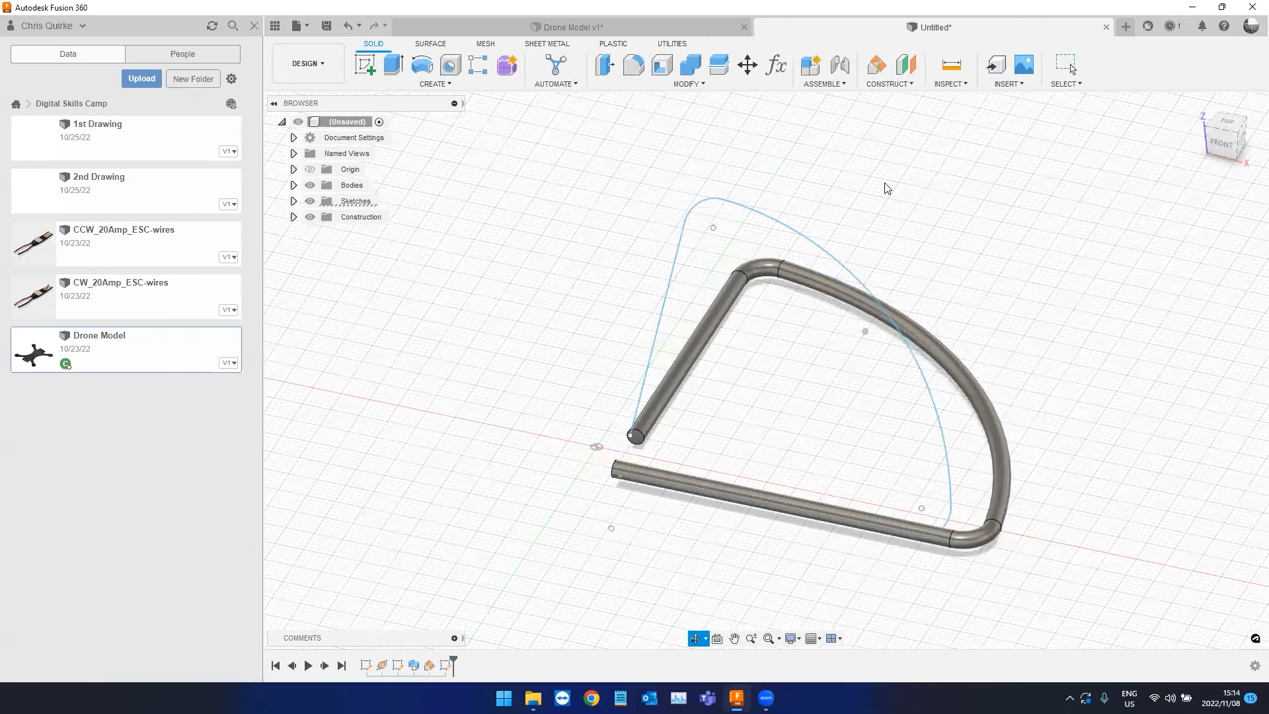
# Construct a Plane Along Path at distance 0 on the angled loop and sketch a circle on it centred on the path's open end.
pyautogui.click(889, 84)
pyautogui.click(918, 199)
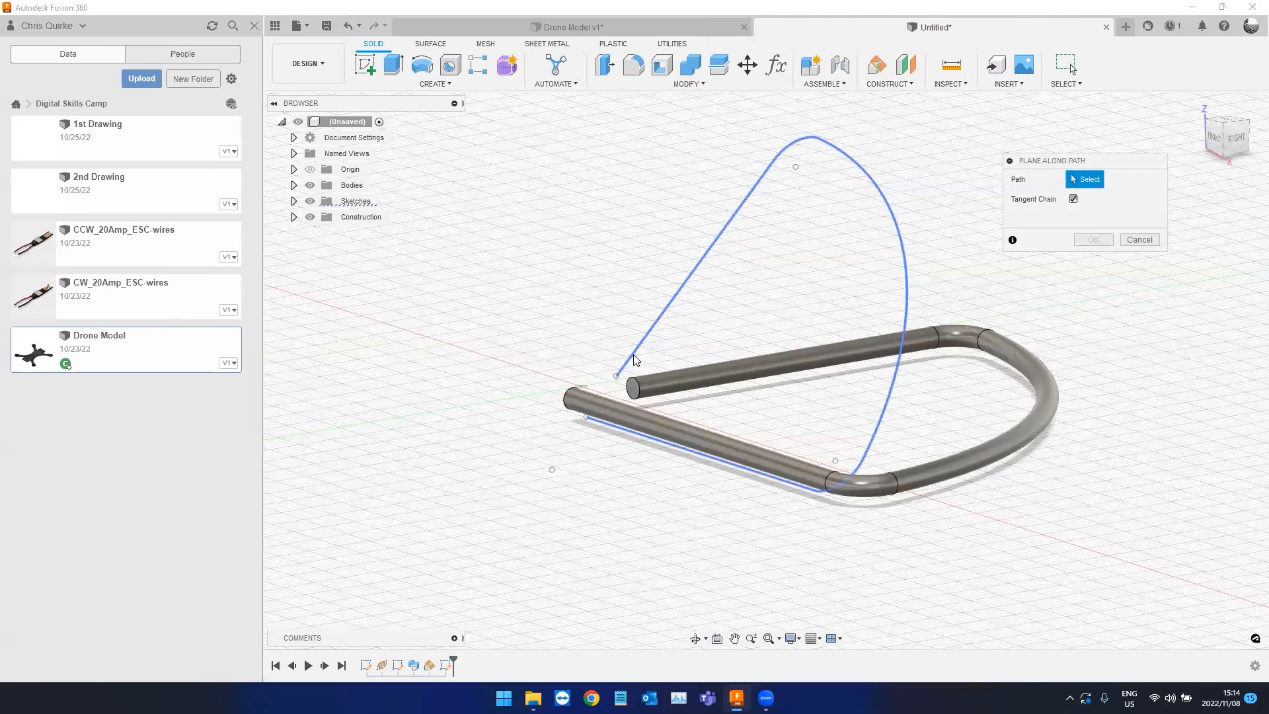
pyautogui.click(634, 359)
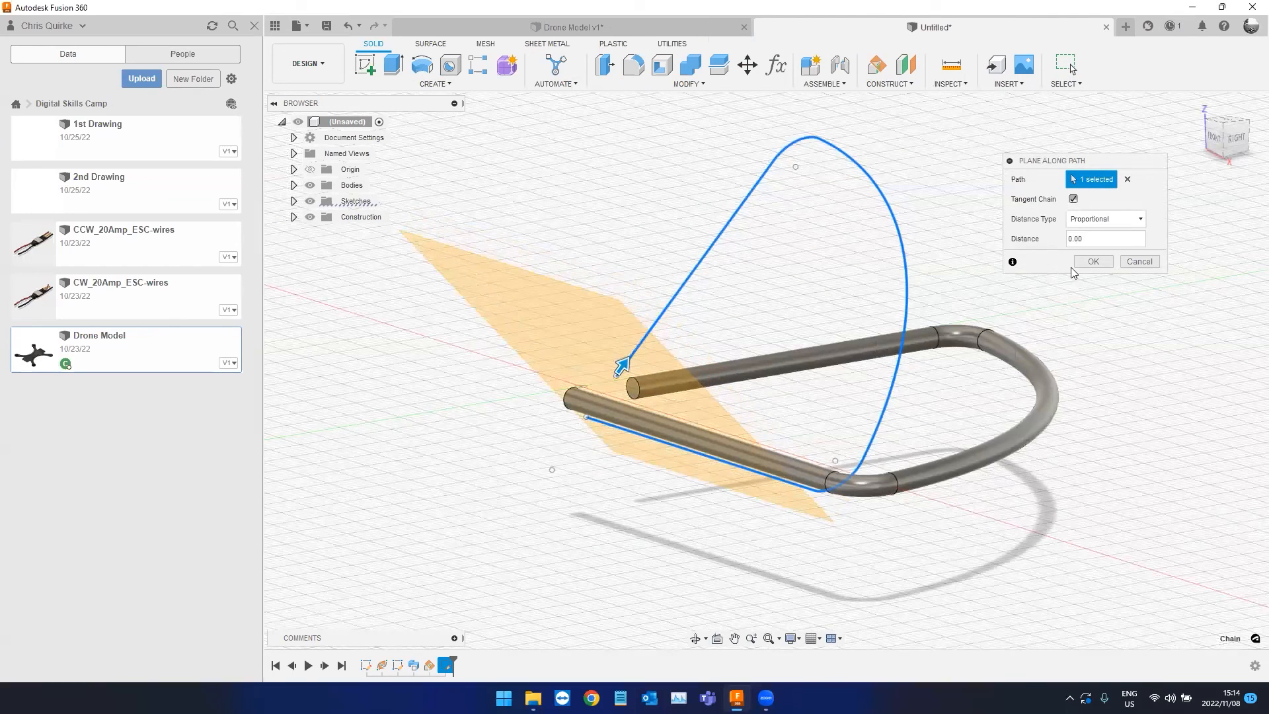
pyautogui.click(1093, 261)
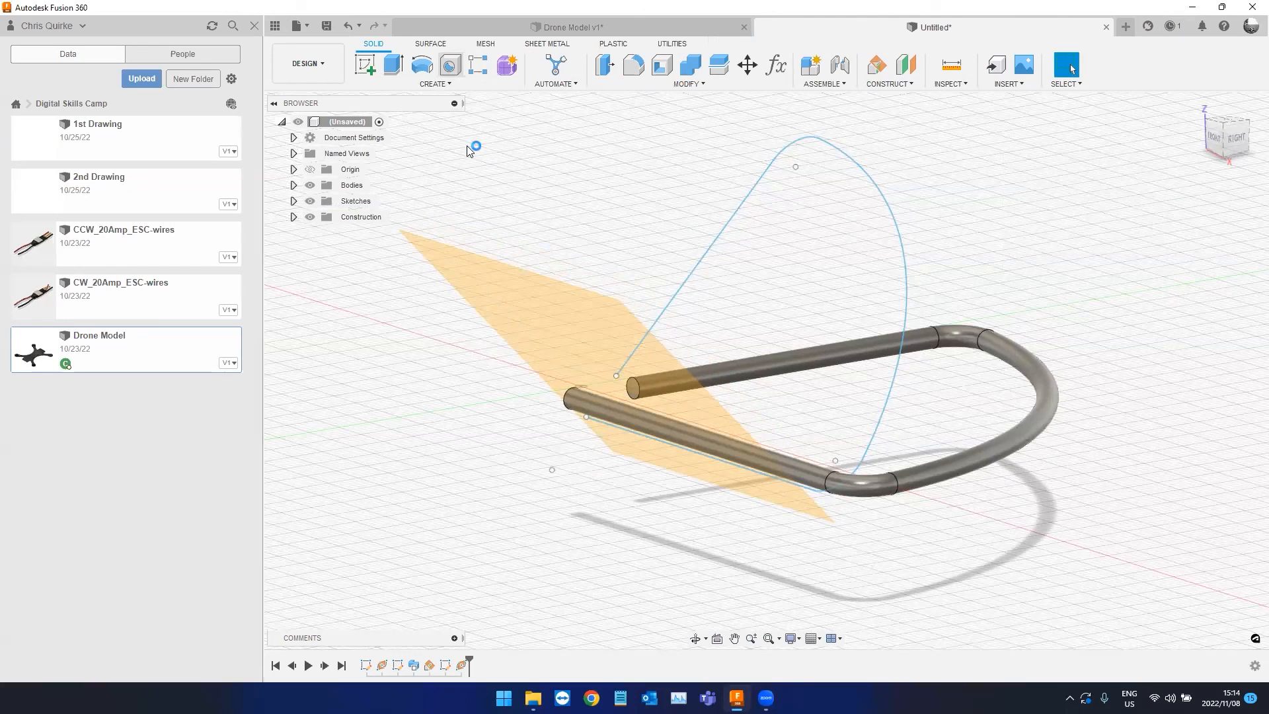
pyautogui.click(448, 66)
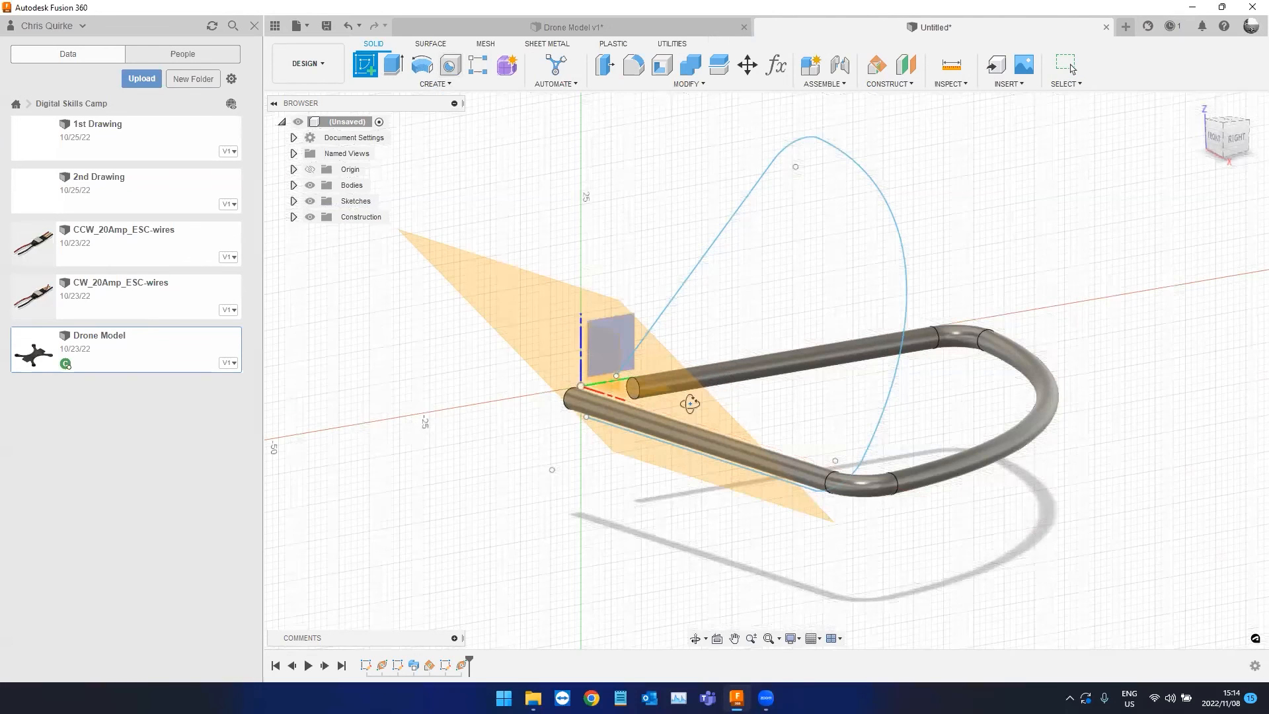
pyautogui.click(659, 427)
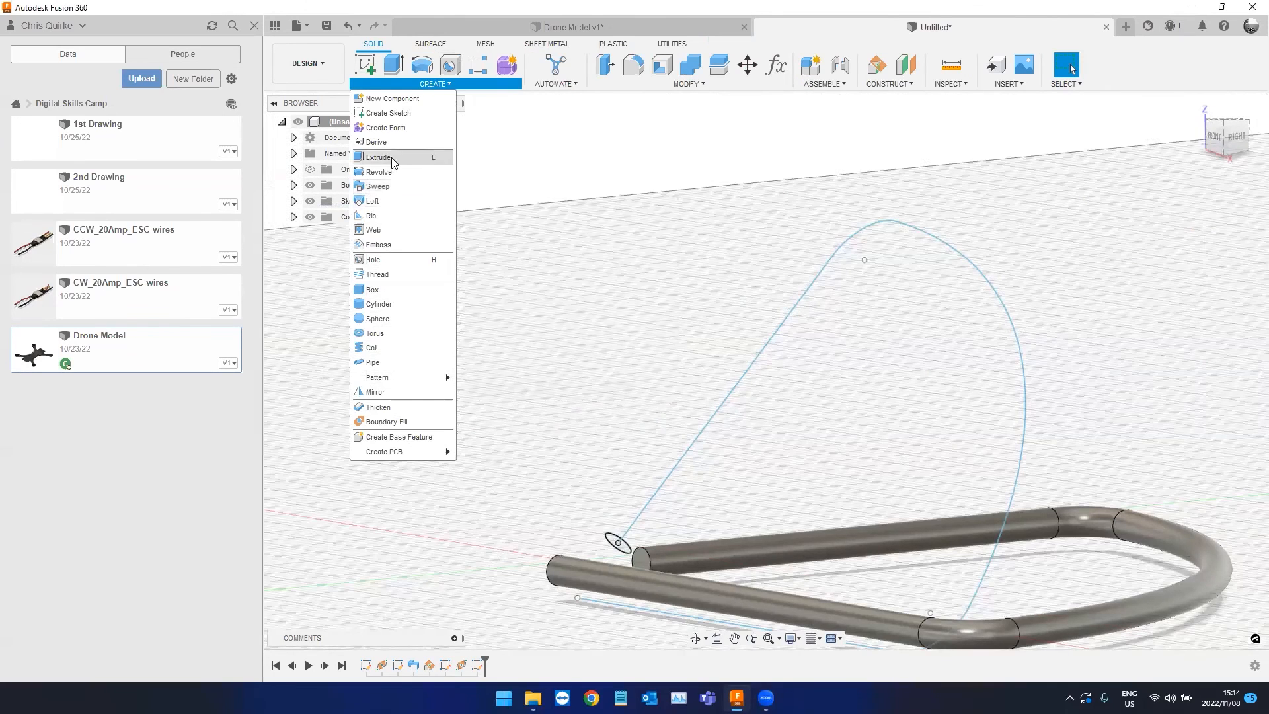
# Sweep the new circle along the whole angled loop path as a new body, with chain selection and perpendicular orientation.
pyautogui.click(378, 187)
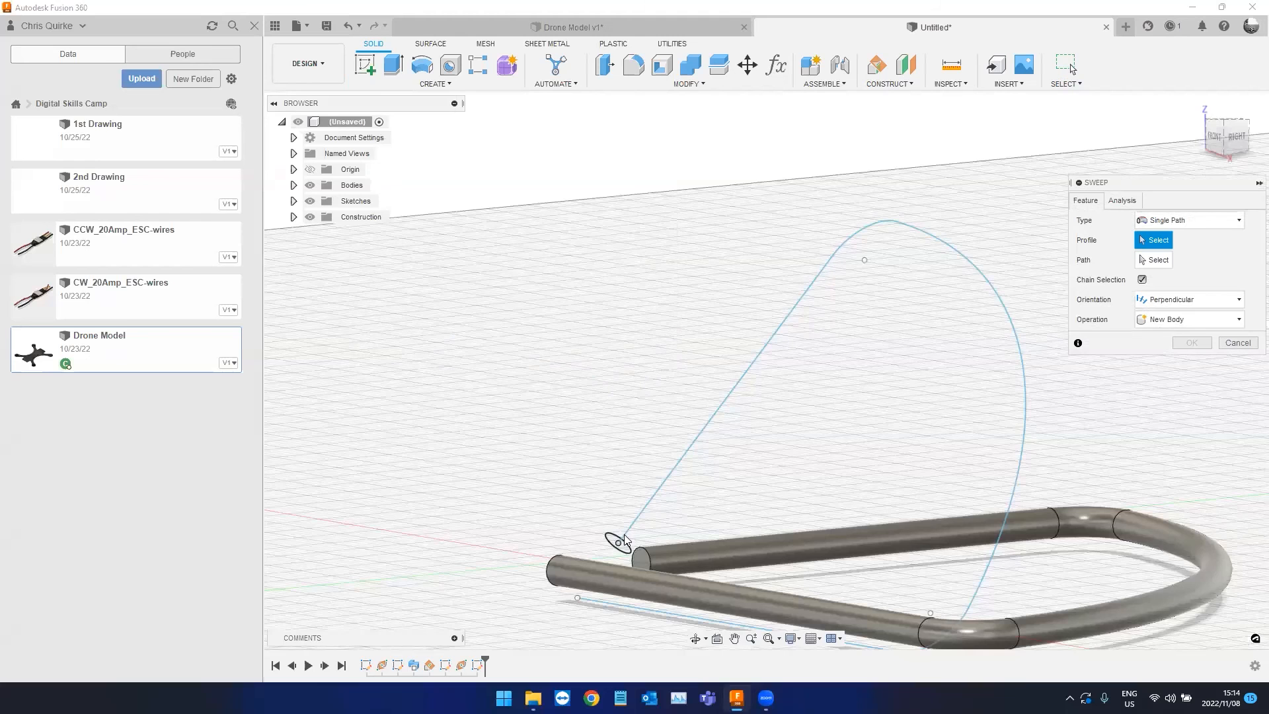
pyautogui.scroll(2, 638, 525)
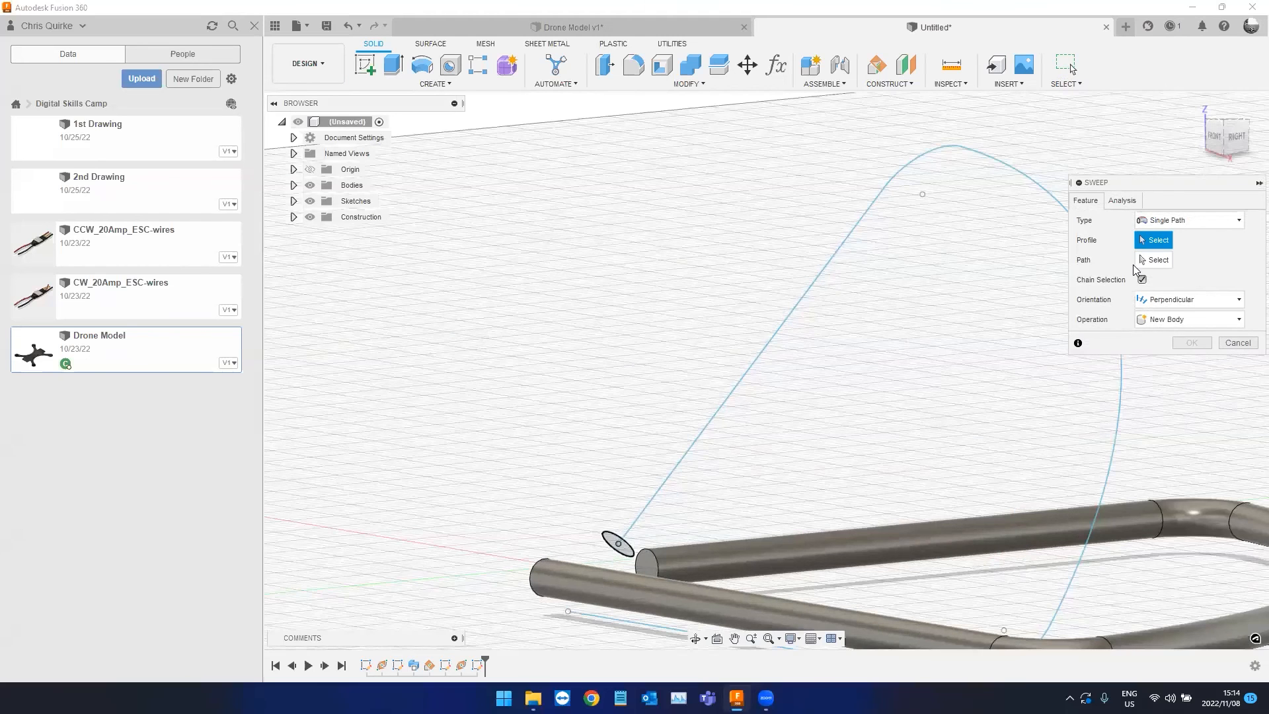
pyautogui.click(815, 304)
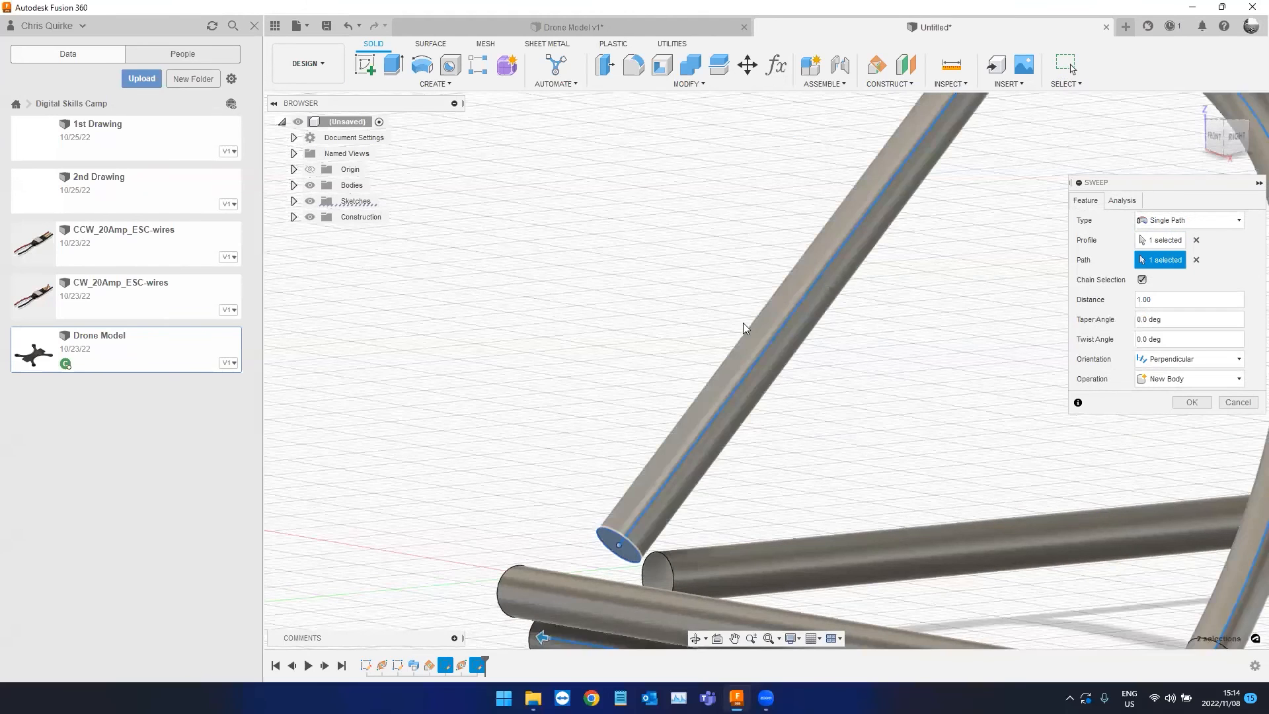
pyautogui.scroll(-4, 754, 399)
pyautogui.keyDown('shift'); pyautogui.moveTo(761, 439); pyautogui.dragTo(1117, 447, button='middle'); pyautogui.keyUp('shift')
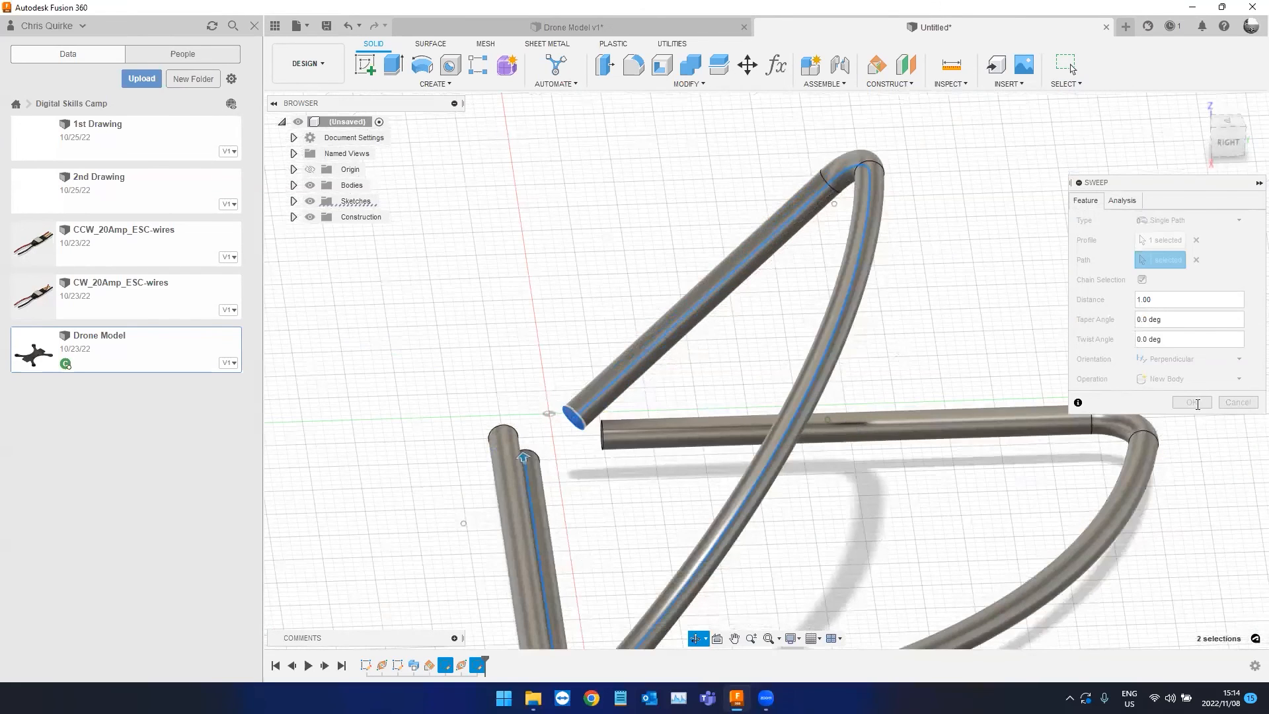
pyautogui.keyDown('shift'); pyautogui.moveTo(882, 359); pyautogui.dragTo(627, 506, button='middle'); pyautogui.keyUp('shift')
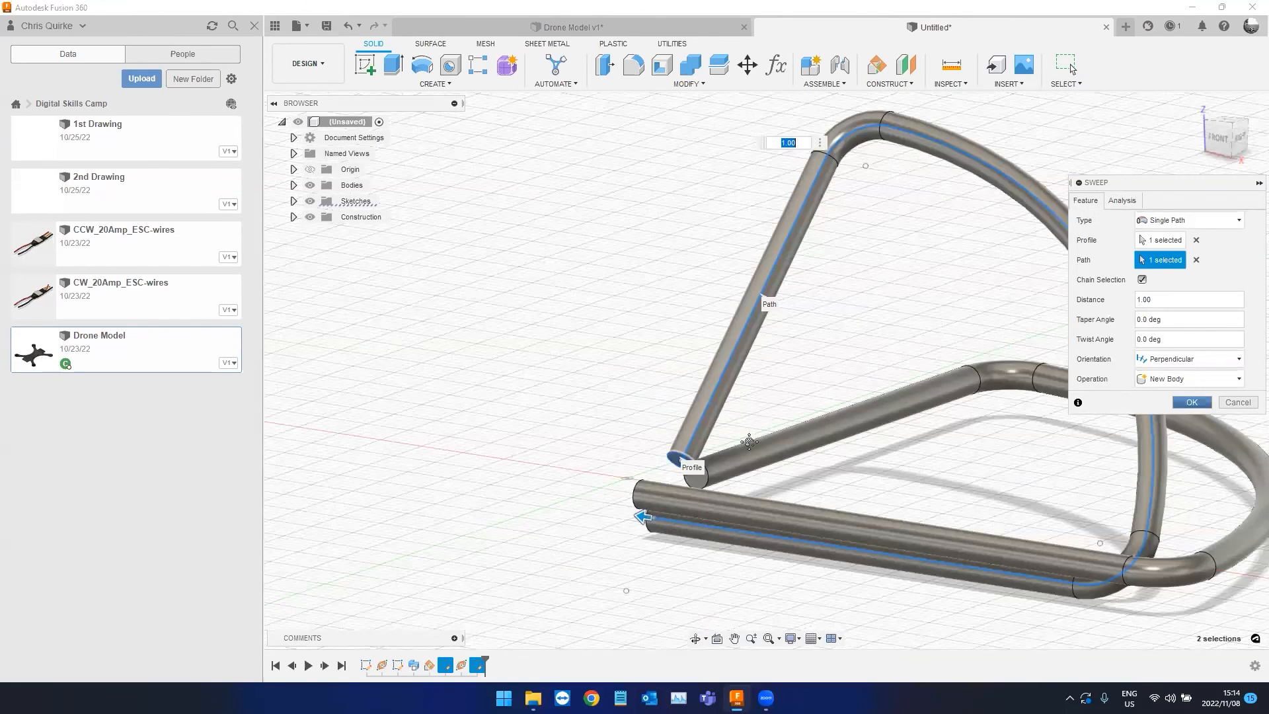
pyautogui.keyDown('shift'); pyautogui.moveTo(786, 434); pyautogui.dragTo(837, 494, button='middle'); pyautogui.keyUp('shift')
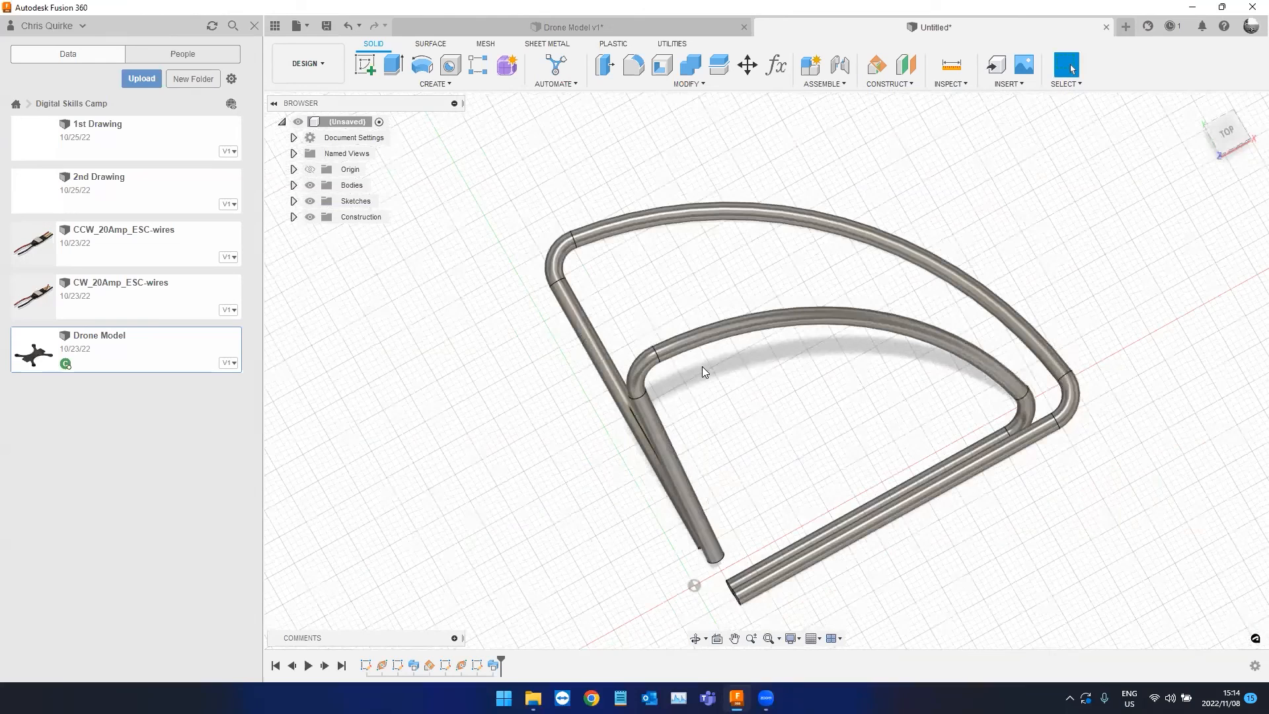
pyautogui.moveTo(511, 470)
pyautogui.keyDown('shift'); pyautogui.mouseDown(button='middle')
pyautogui.moveTo(558, 449)
pyautogui.moveTo(453, 458)
pyautogui.moveTo(526, 467)
pyautogui.moveTo(496, 496)
pyautogui.moveTo(504, 488)
pyautogui.mouseUp(button='middle'); pyautogui.keyUp('shift')
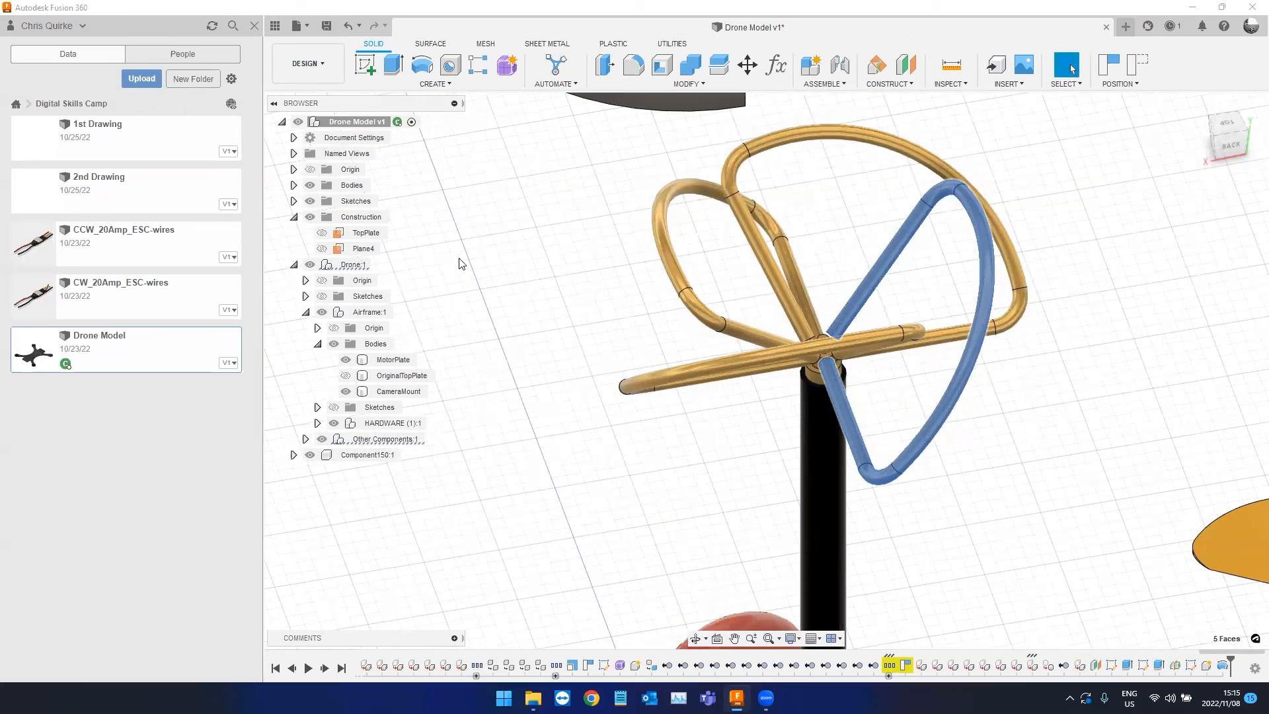
# Clear the wire loop selection in the Drone Model design and examine the assembled drone's frame, battery, motors and antenna.
pyautogui.click(809, 218)
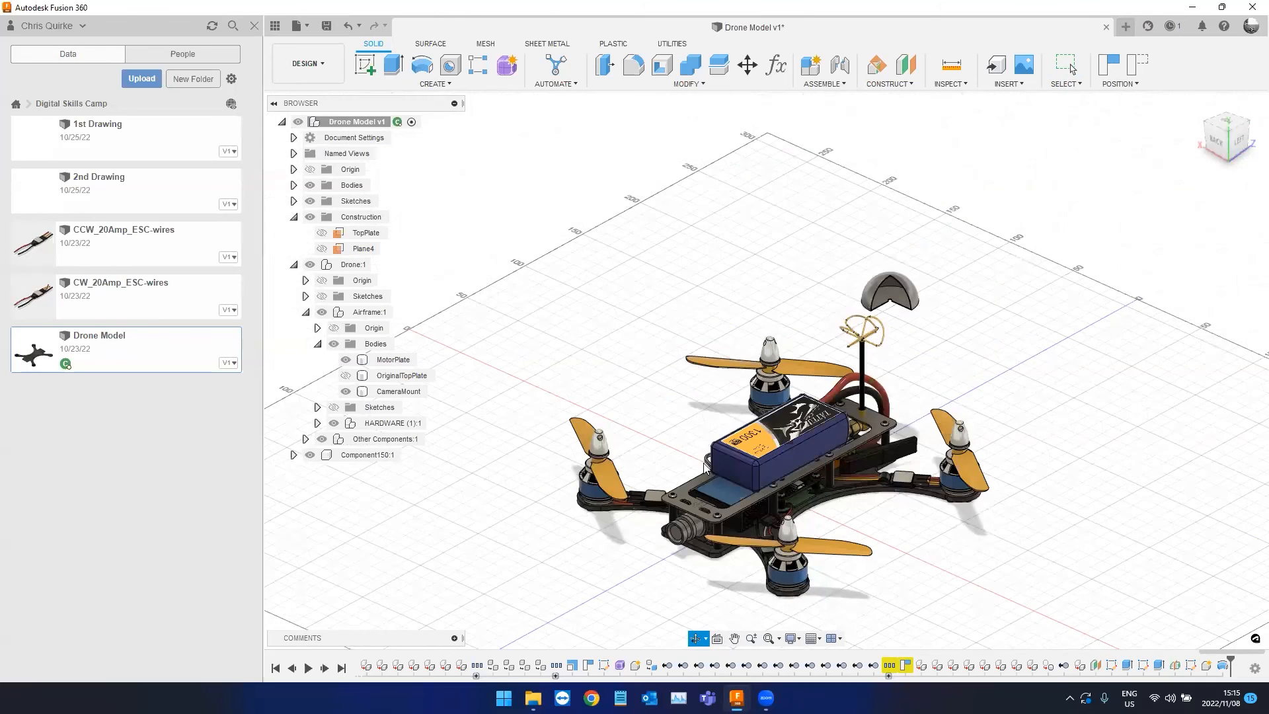
pyautogui.keyDown('shift'); pyautogui.moveTo(706, 468); pyautogui.dragTo(761, 454, button='middle'); pyautogui.keyUp('shift')
pyautogui.scroll(3, 761, 455)
pyautogui.scroll(4, 801, 425)
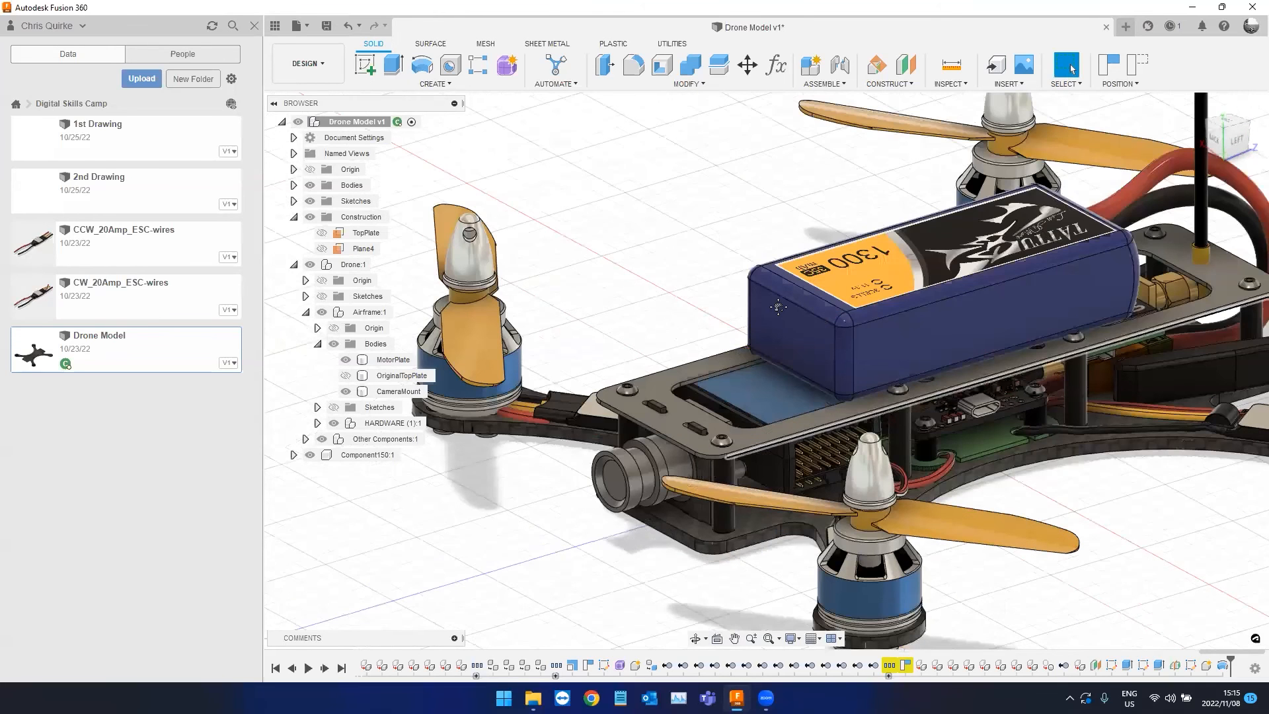
pyautogui.scroll(-1, 667, 390)
pyautogui.moveTo(667, 390); pyautogui.dragTo(713, 426, button='middle')
pyautogui.scroll(-1, 817, 478)
pyautogui.scroll(-1, 834, 491)
pyautogui.scroll(-1, 688, 399)
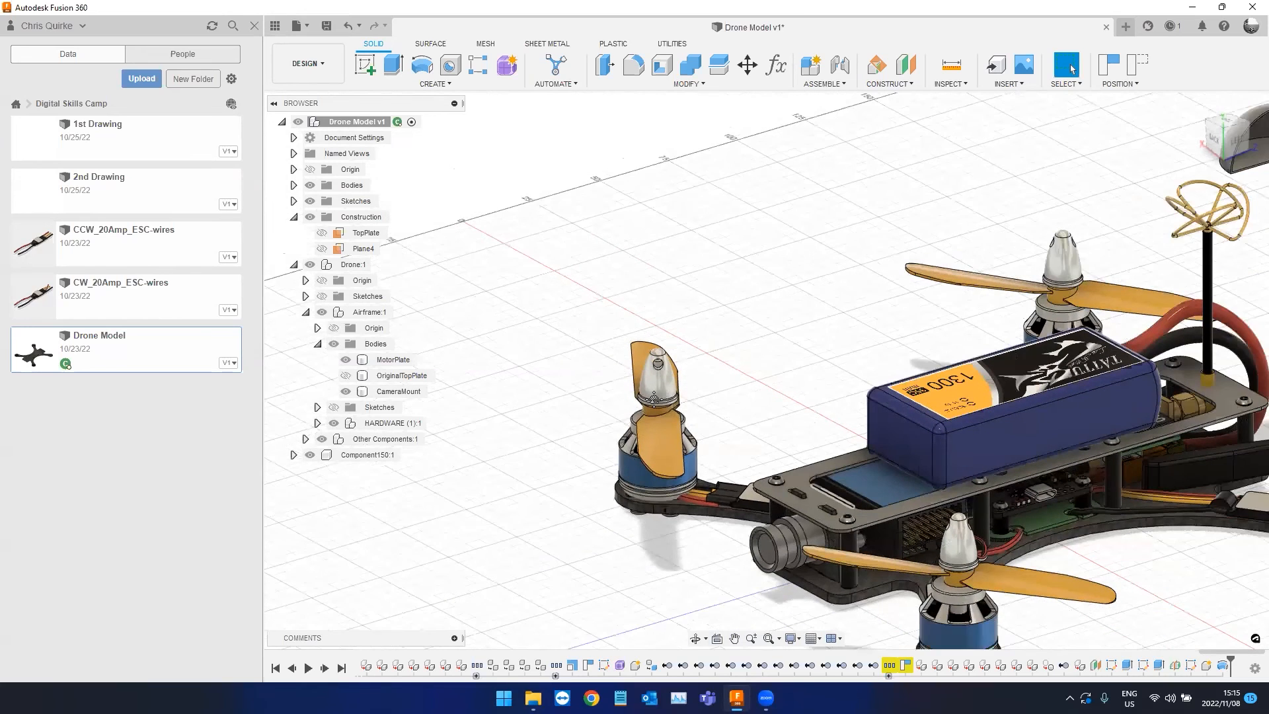
pyautogui.moveTo(803, 487); pyautogui.dragTo(661, 394, button='middle')
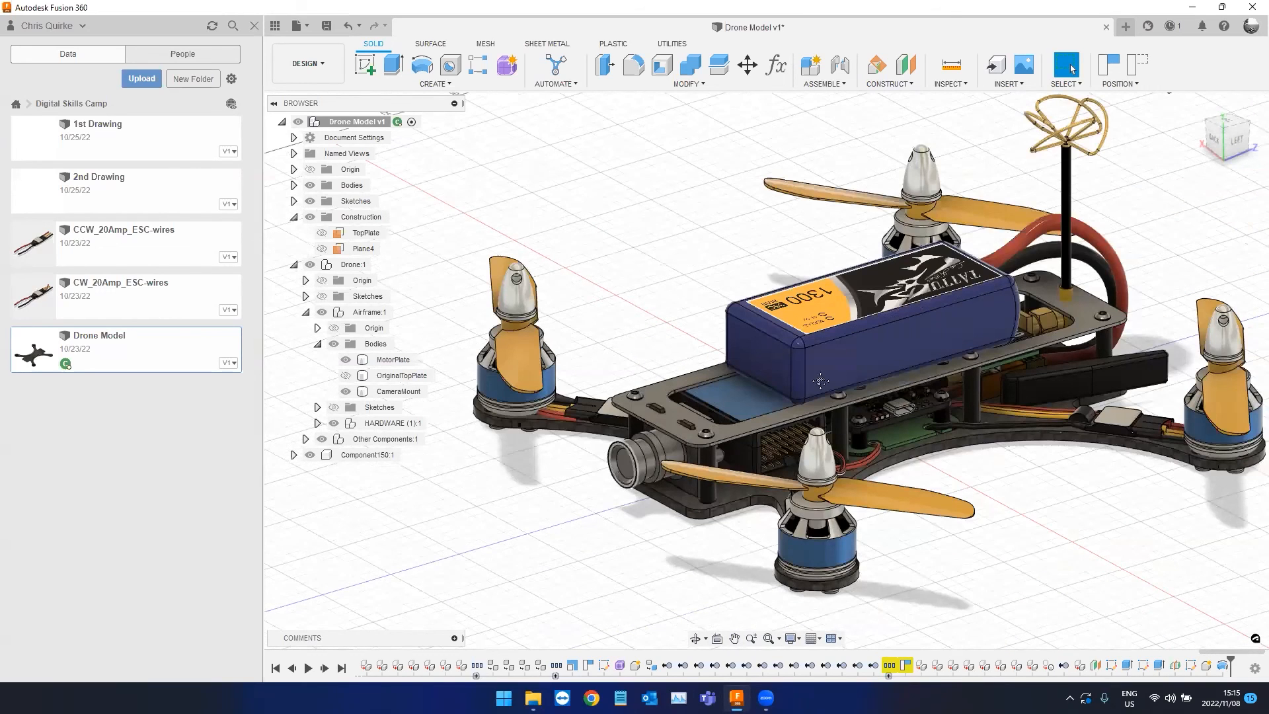
# Move the battery off the drone's top plate.
pyautogui.moveTo(868, 348); pyautogui.dragTo(652, 205)
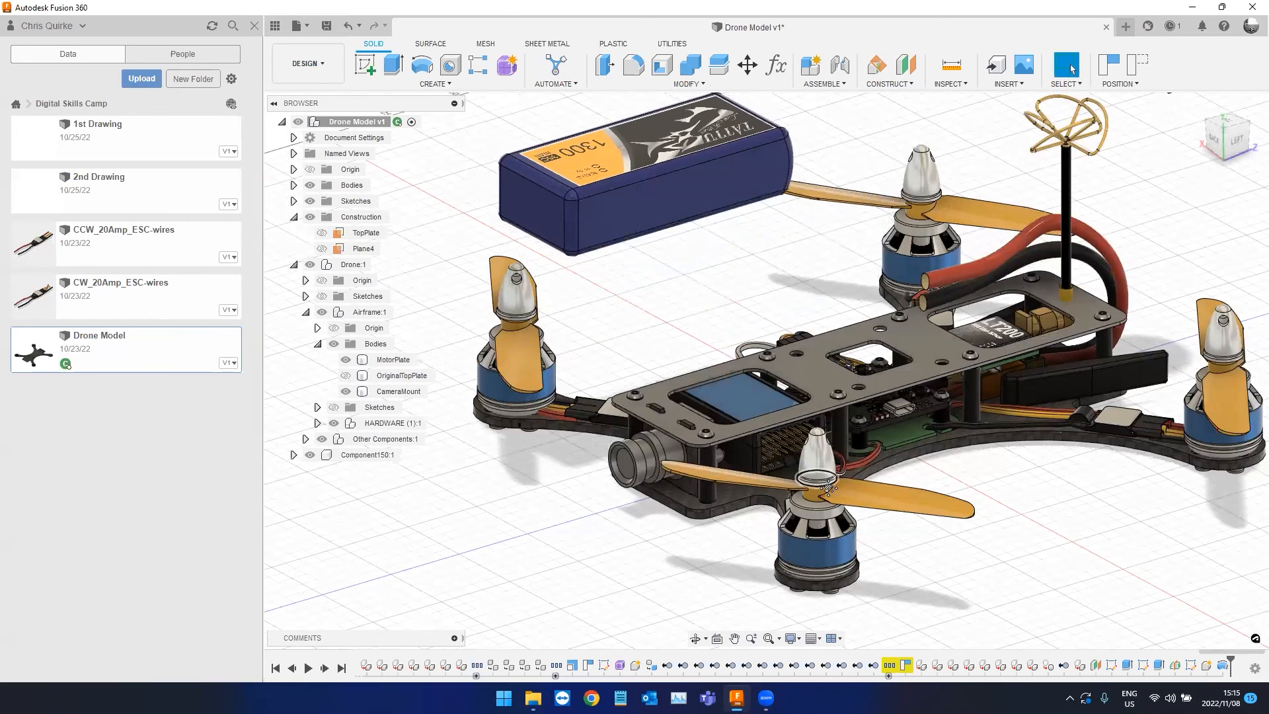
pyautogui.keyDown('shift'); pyautogui.moveTo(727, 341); pyautogui.dragTo(589, 526, button='middle'); pyautogui.keyUp('shift')
pyautogui.scroll(-2, 643, 471)
# Revert the battery to its captured position on the drone and switch to the Render workspace.
pyautogui.click(1135, 70)
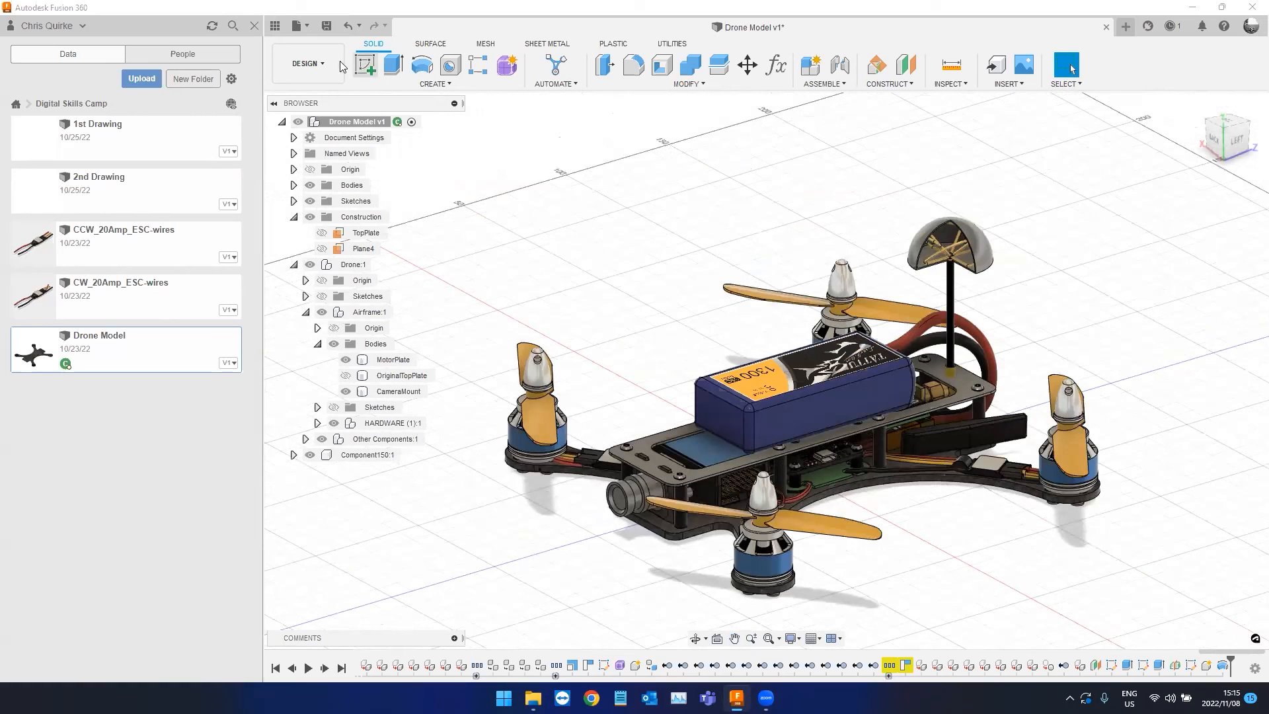
pyautogui.click(323, 55)
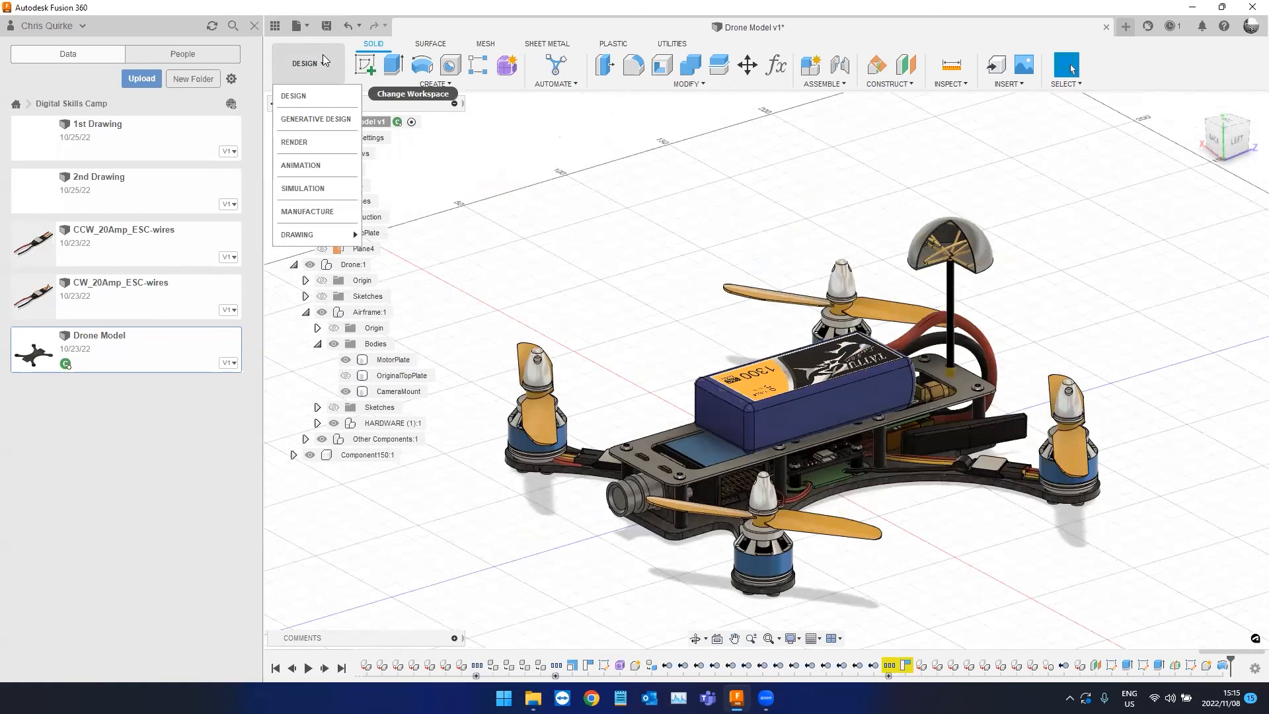
pyautogui.click(328, 142)
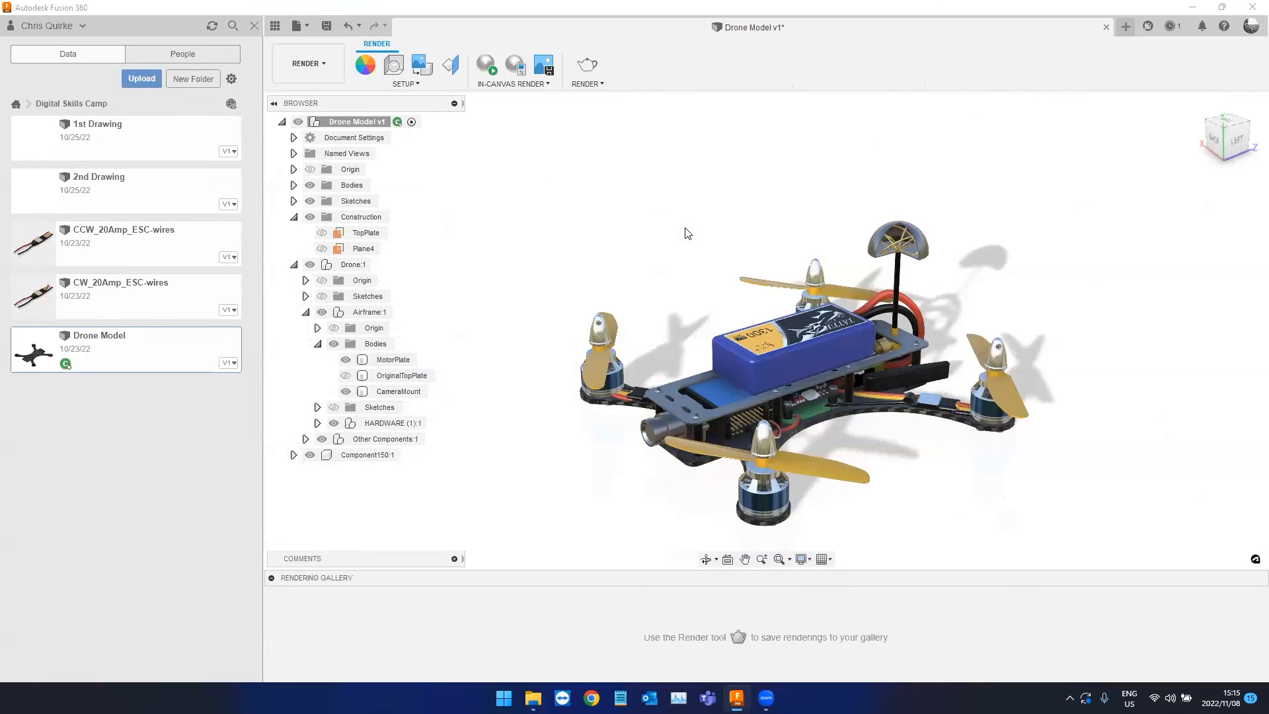
# Examine the rendered propeller spinner, blade, camera and carbon-fibre motor plate at close range.
pyautogui.scroll(10, 596, 342)
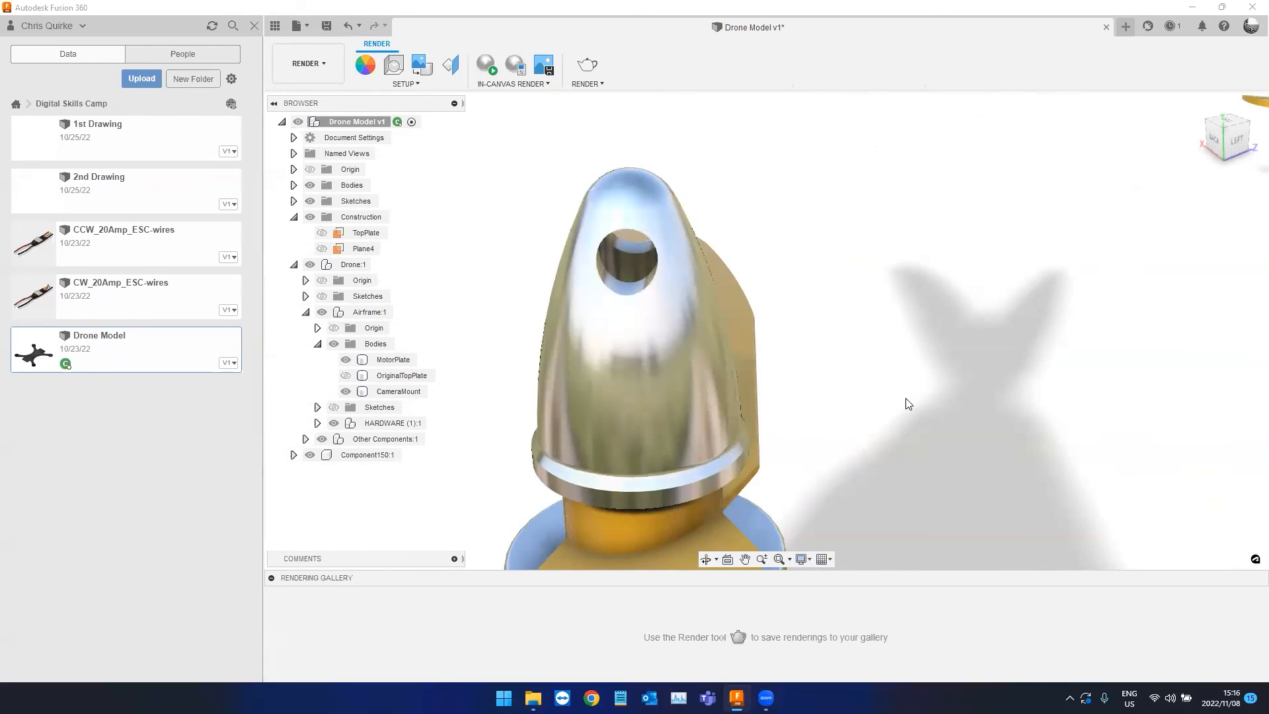
pyautogui.scroll(-5, 732, 343)
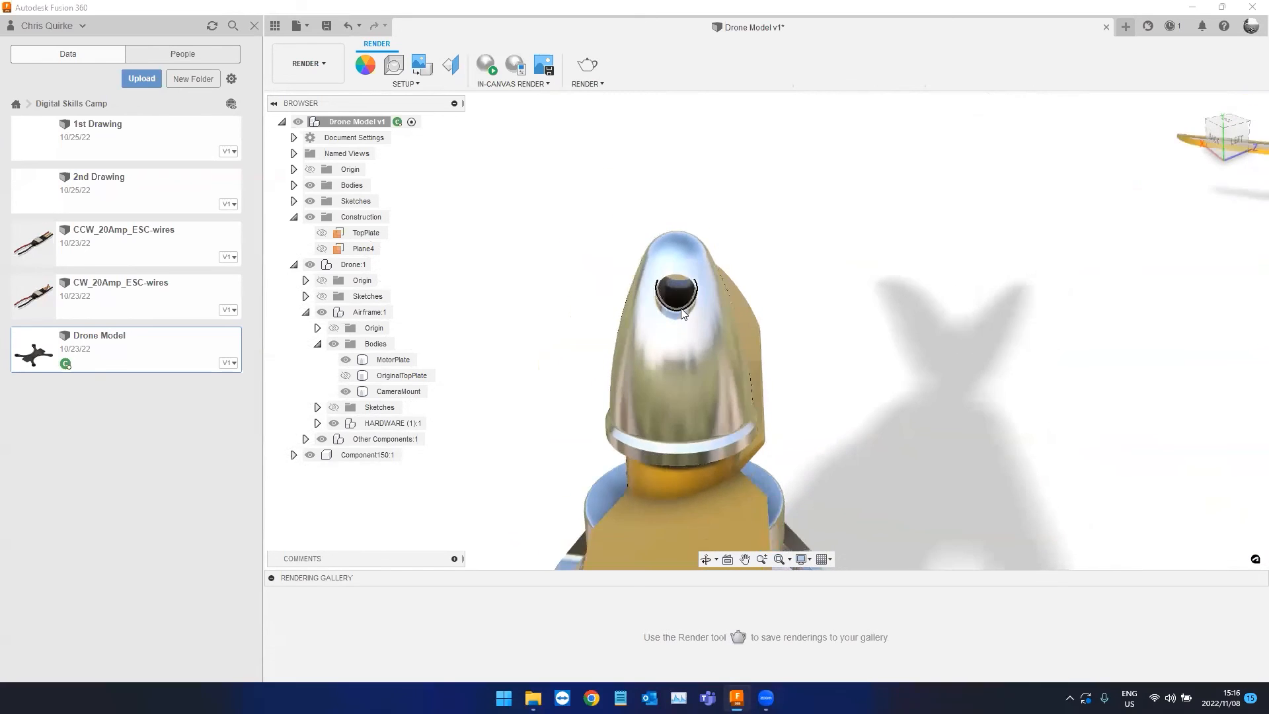
pyautogui.moveTo(1005, 562); pyautogui.dragTo(895, 549, button='middle')
pyautogui.scroll(10, 773, 445)
pyautogui.scroll(-6, 547, 489)
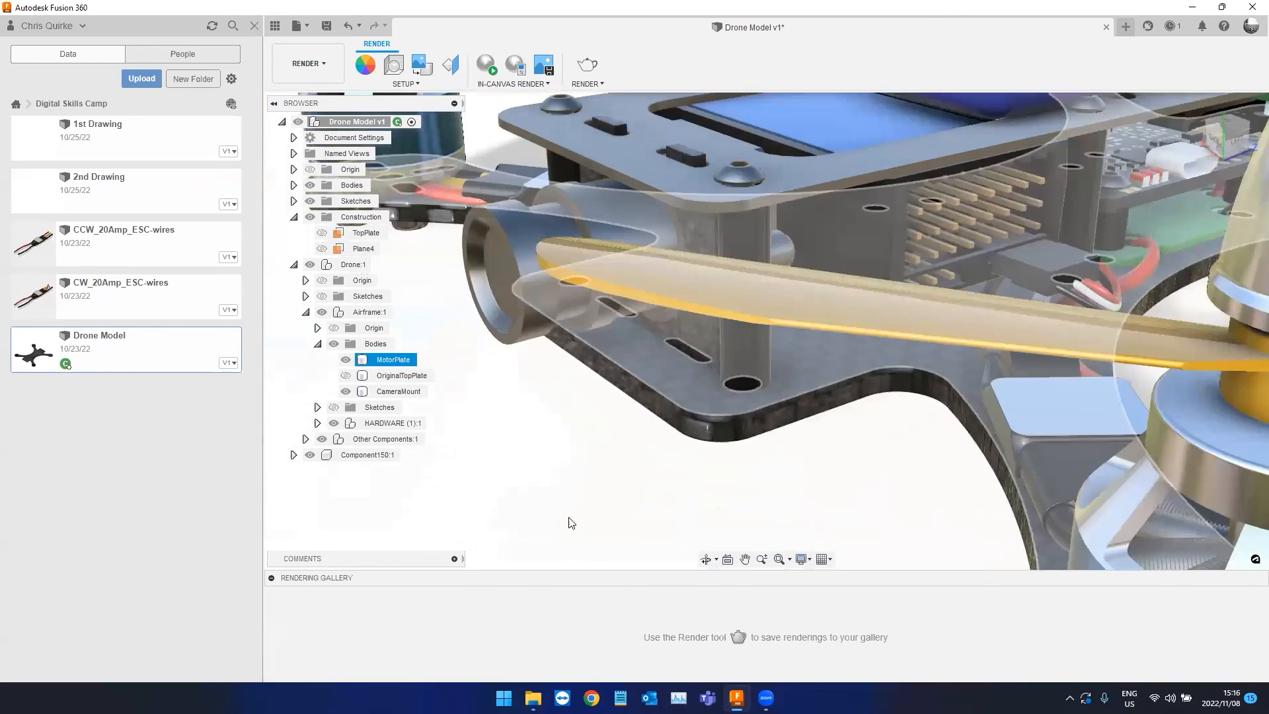
pyautogui.scroll(-2, 569, 517)
pyautogui.keyDown('shift'); pyautogui.moveTo(569, 519); pyautogui.dragTo(874, 295, button='middle'); pyautogui.keyUp('shift')
pyautogui.scroll(-4, 604, 430)
pyautogui.moveTo(820, 482); pyautogui.dragTo(588, 456, button='middle')
# Examine the speed controller, its wires and the surrounding frame, and view the whole rendered drone.
pyautogui.keyDown('shift'); pyautogui.moveTo(674, 456); pyautogui.dragTo(899, 291, button='middle'); pyautogui.keyUp('shift')
pyautogui.scroll(6, 899, 288)
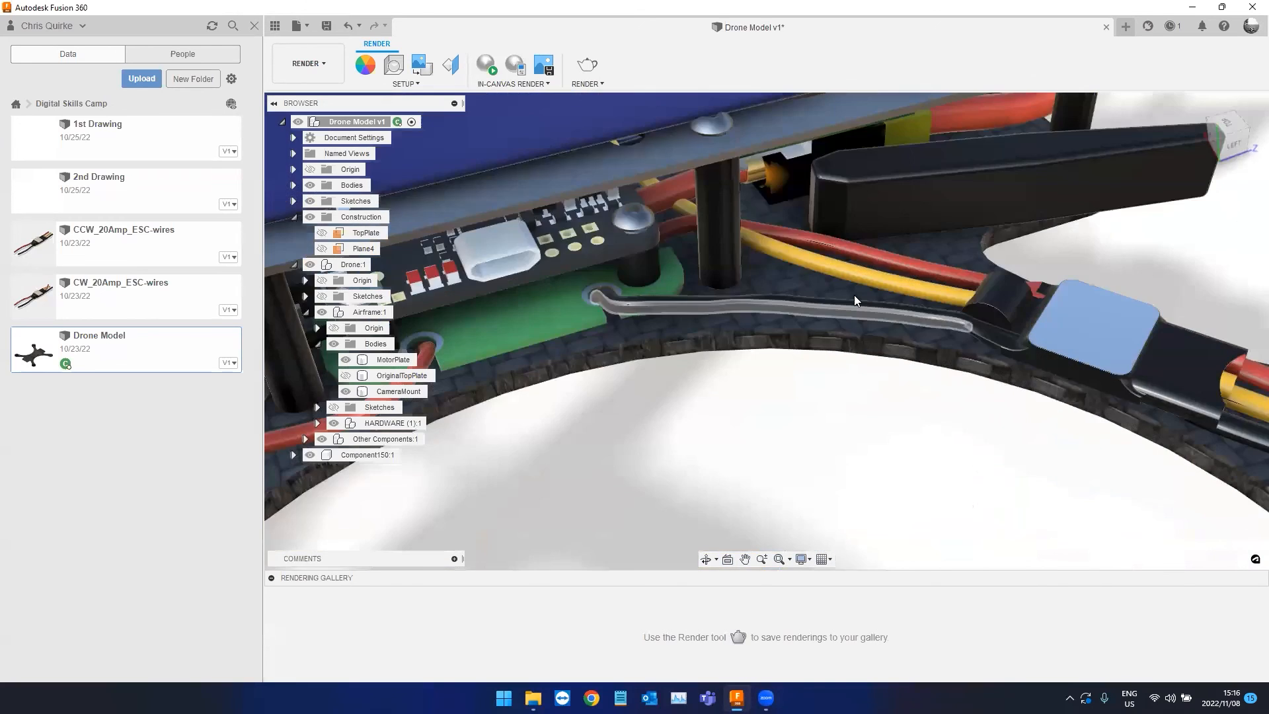
pyautogui.scroll(-1, 680, 498)
pyautogui.keyDown('shift'); pyautogui.moveTo(682, 504); pyautogui.dragTo(1092, 475, button='middle'); pyautogui.keyUp('shift')
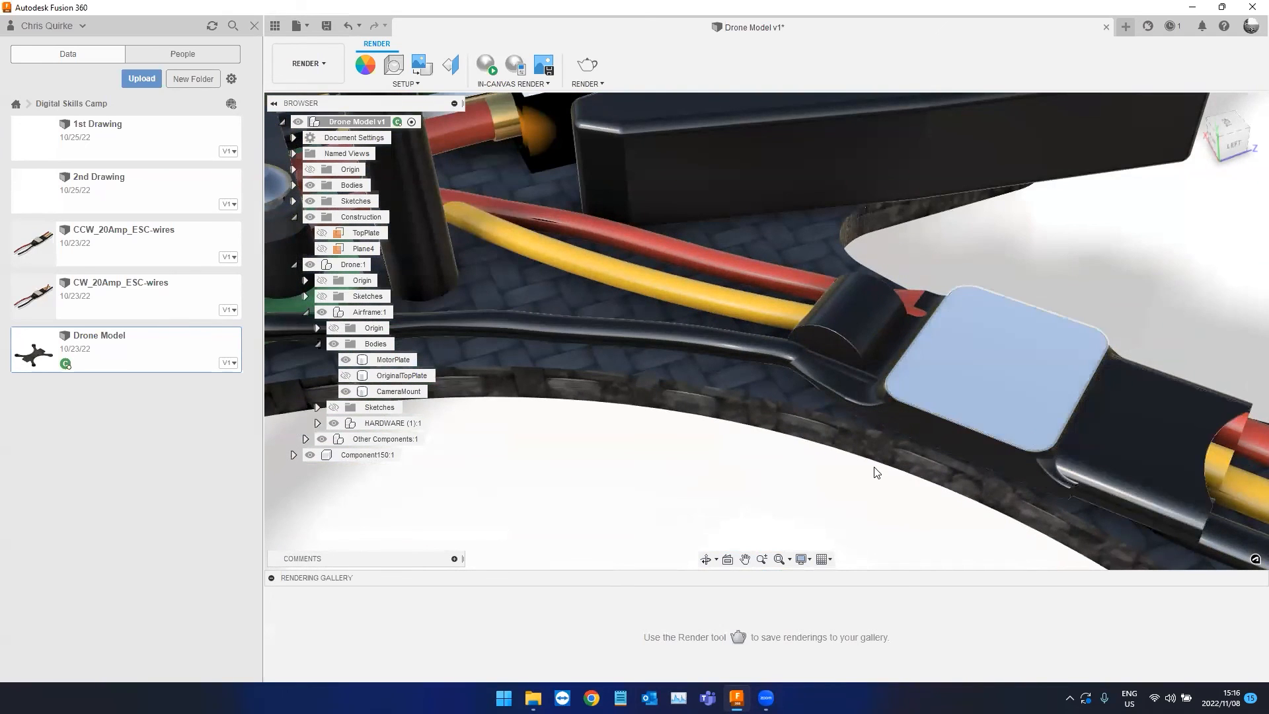
pyautogui.scroll(-2, 800, 466)
pyautogui.scroll(-5, 793, 466)
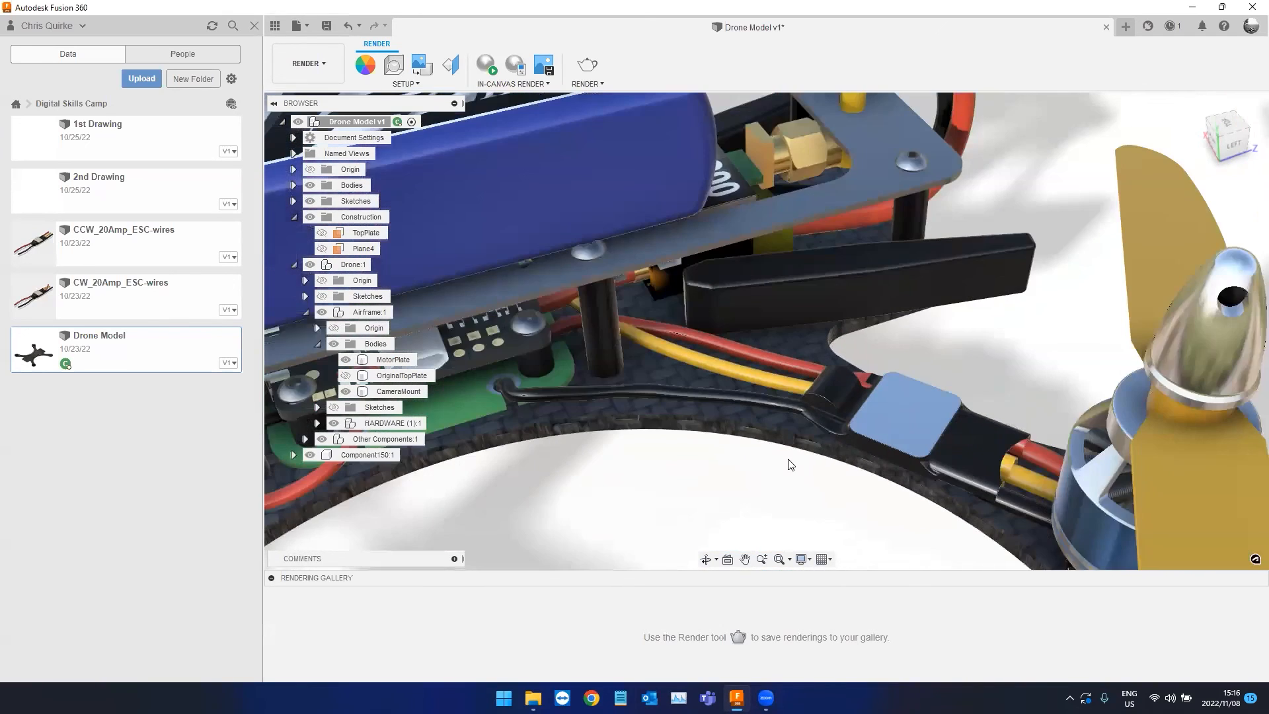
pyautogui.scroll(-5, 733, 469)
pyautogui.keyDown('shift'); pyautogui.moveTo(732, 468); pyautogui.dragTo(540, 464, button='middle'); pyautogui.keyUp('shift')
pyautogui.scroll(5, 540, 468)
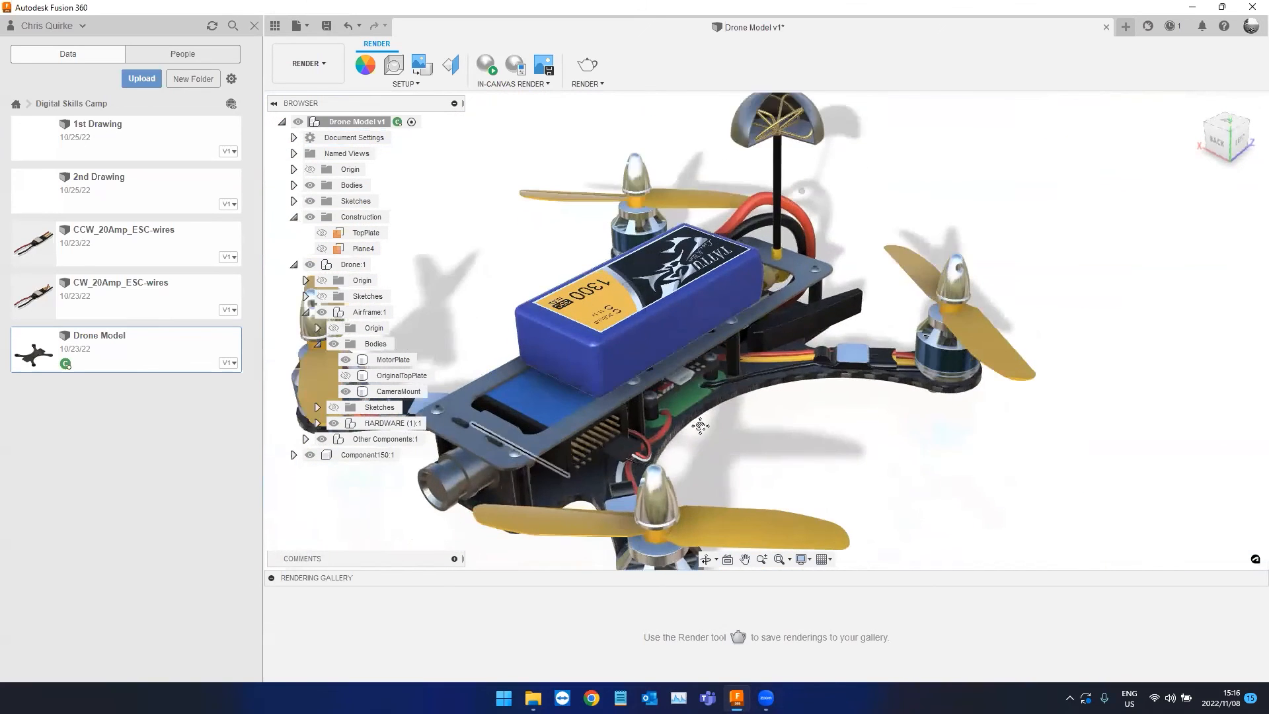
pyautogui.scroll(-5, 775, 346)
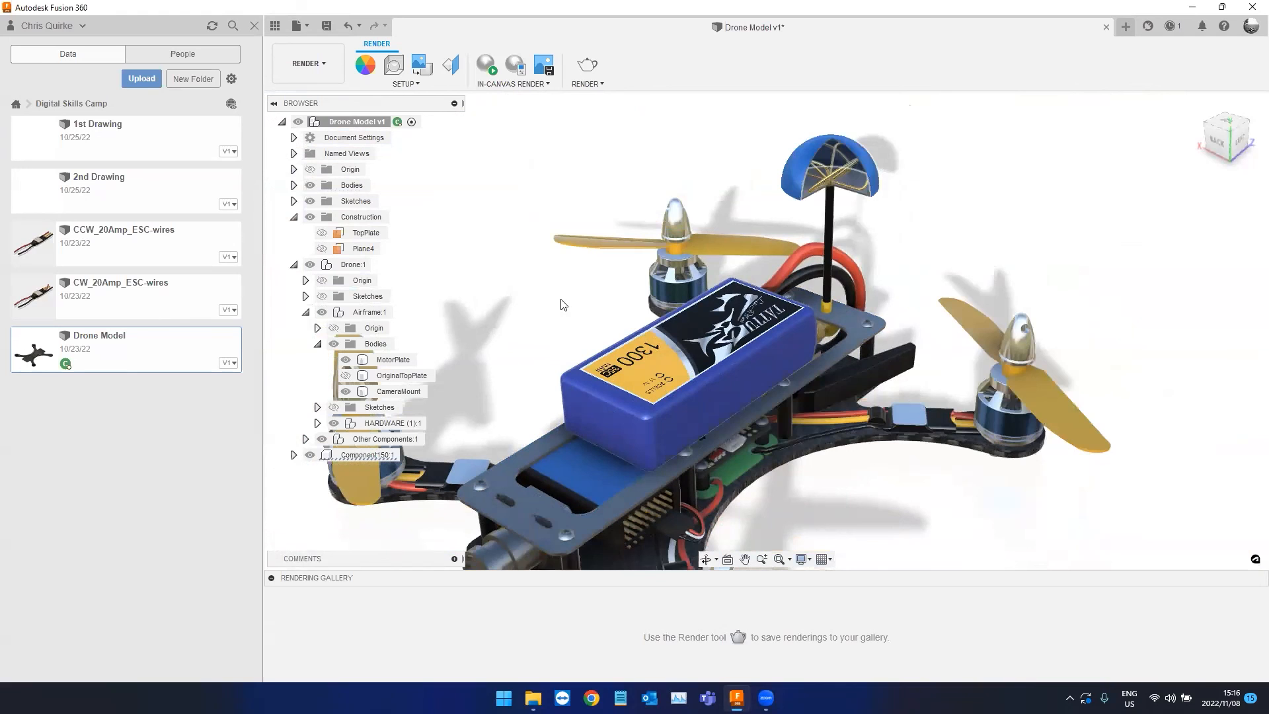
# Move the battery off the drone's top plate in the render view.
pyautogui.keyDown('shift'); pyautogui.moveTo(569, 328); pyautogui.dragTo(707, 383, button='middle'); pyautogui.keyUp('shift')
pyautogui.moveTo(707, 384); pyautogui.dragTo(595, 264)
pyautogui.keyDown('shift'); pyautogui.moveTo(732, 398); pyautogui.dragTo(737, 425, button='middle'); pyautogui.keyUp('shift')
# Examine the circuit board components and header pins through the top plate's middle opening.
pyautogui.scroll(10, 759, 417)
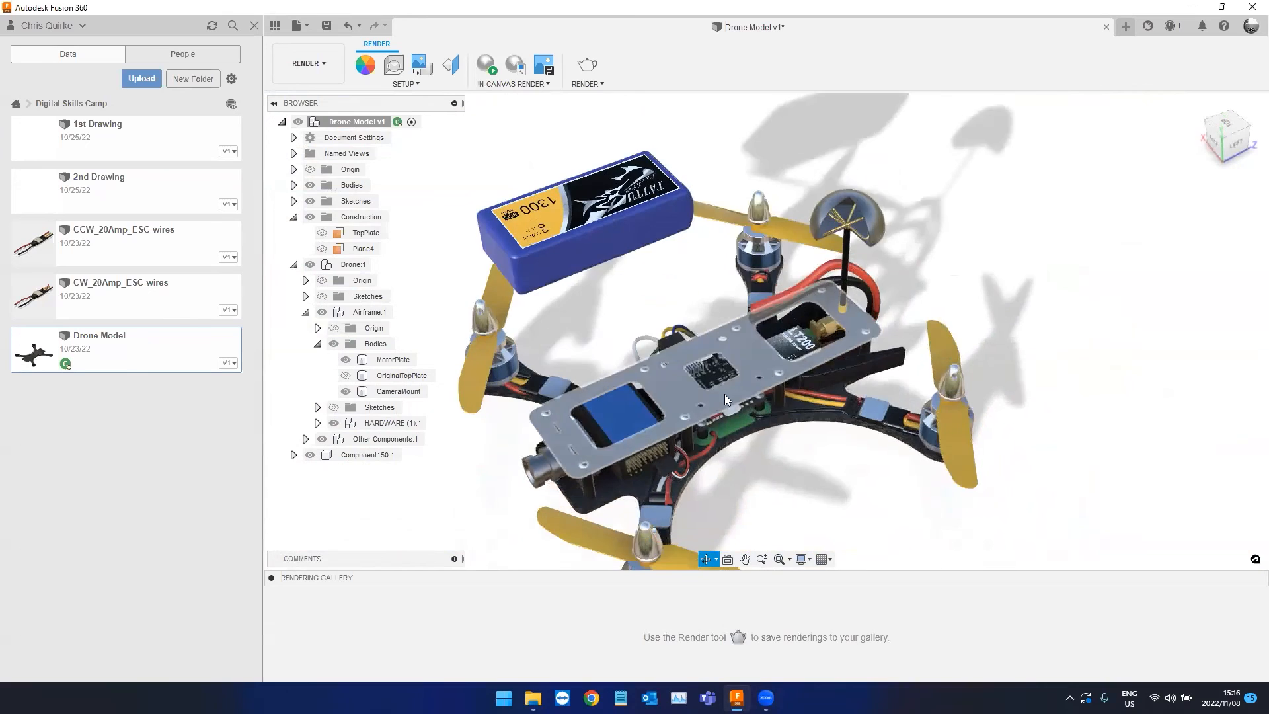
pyautogui.scroll(2, 555, 436)
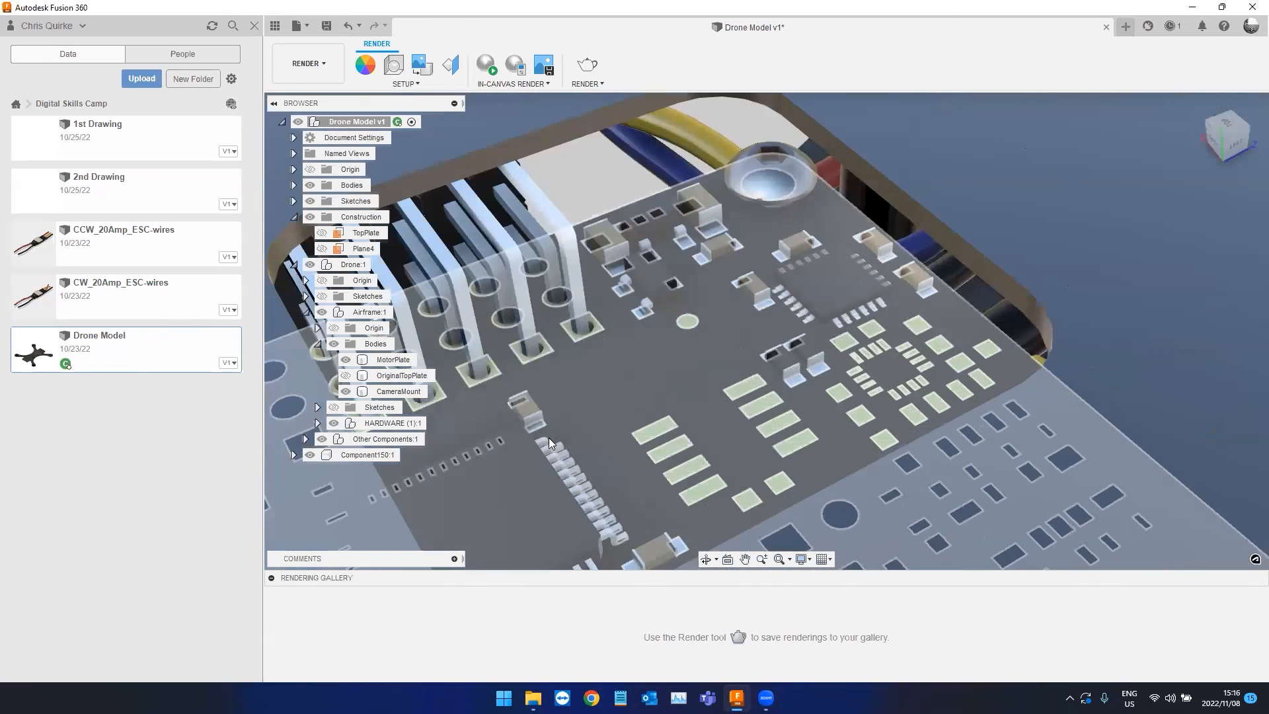
pyautogui.keyDown('shift'); pyautogui.moveTo(607, 408); pyautogui.dragTo(660, 384, button='middle'); pyautogui.keyUp('shift')
pyautogui.scroll(-8, 660, 384)
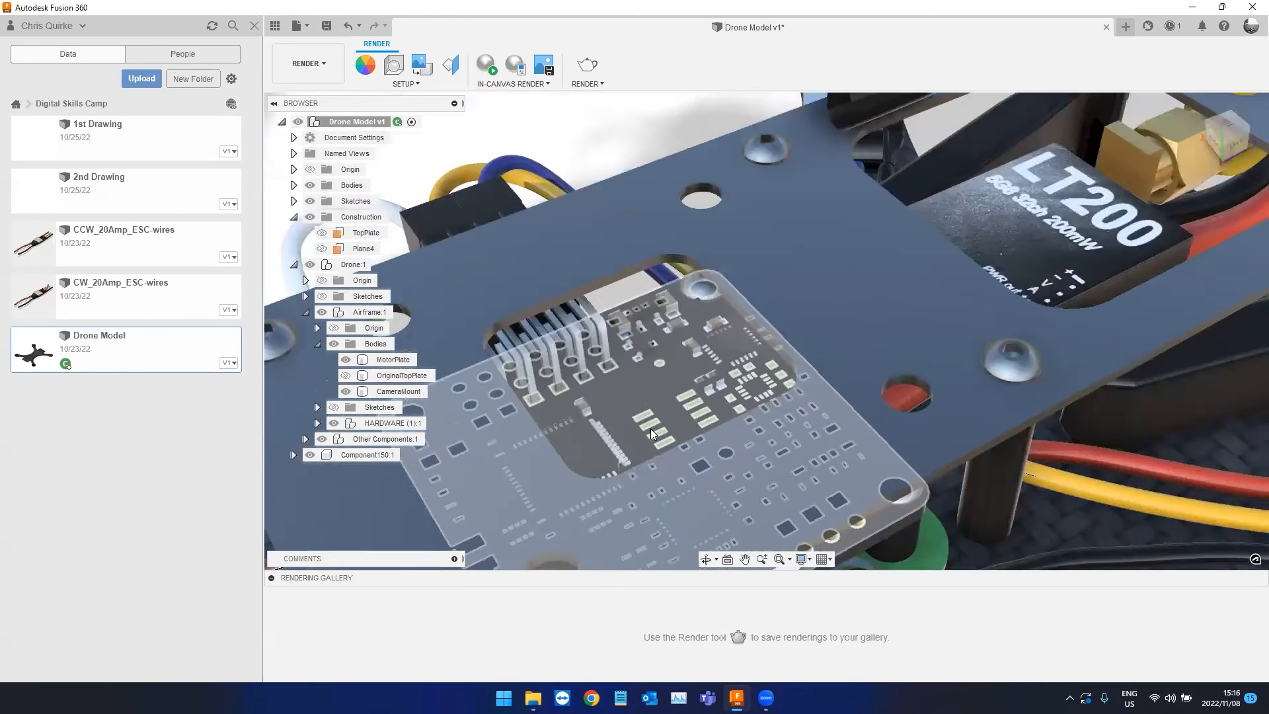
pyautogui.scroll(6, 724, 379)
pyautogui.scroll(2, 725, 378)
pyautogui.scroll(-10, 708, 380)
pyautogui.keyDown('shift'); pyautogui.moveTo(643, 375); pyautogui.dragTo(673, 257, button='middle'); pyautogui.keyUp('shift')
pyautogui.scroll(3, 650, 318)
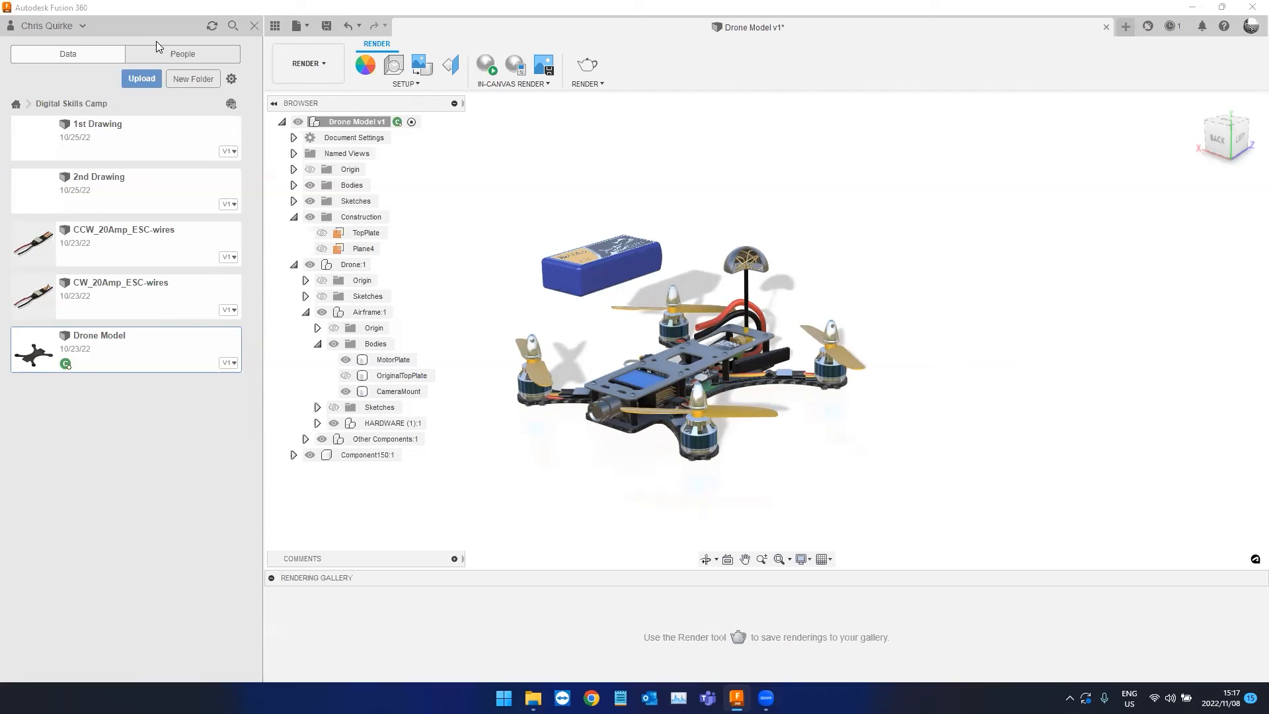
# Return to the Design workspace and revert the battery to its captured position on the drone.
pyautogui.click(316, 73)
pyautogui.click(316, 106)
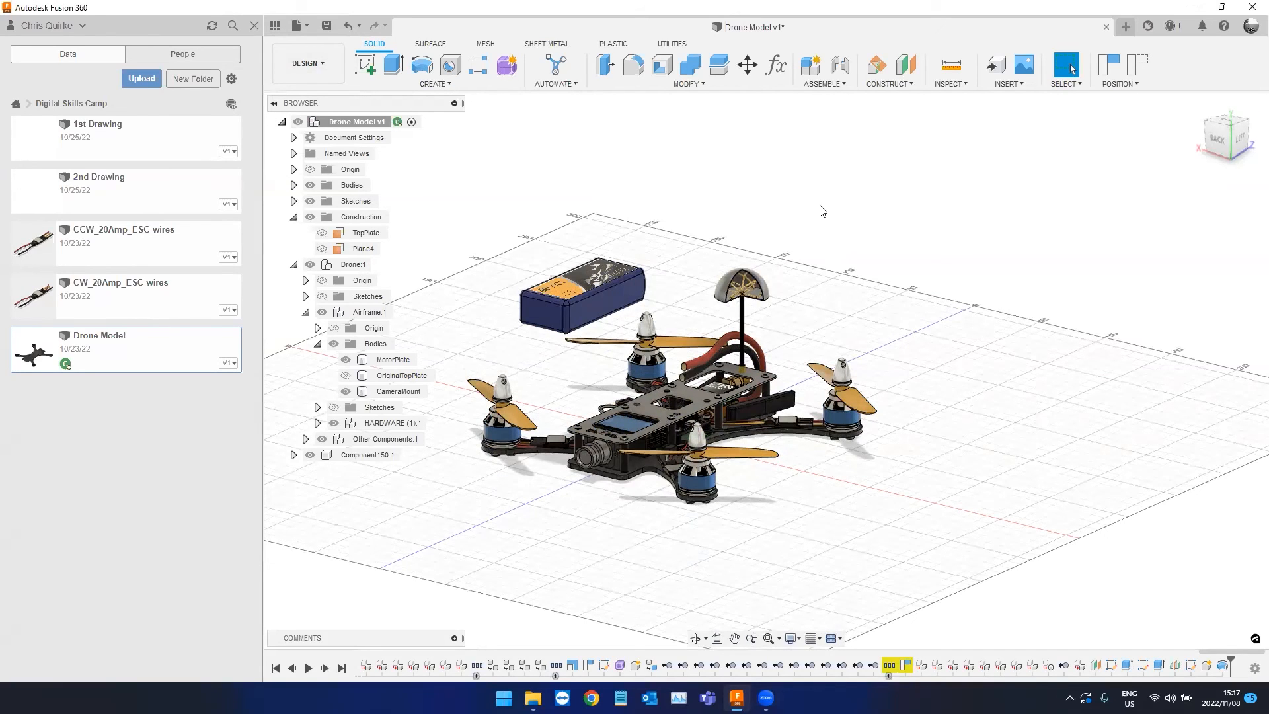
pyautogui.click(1142, 64)
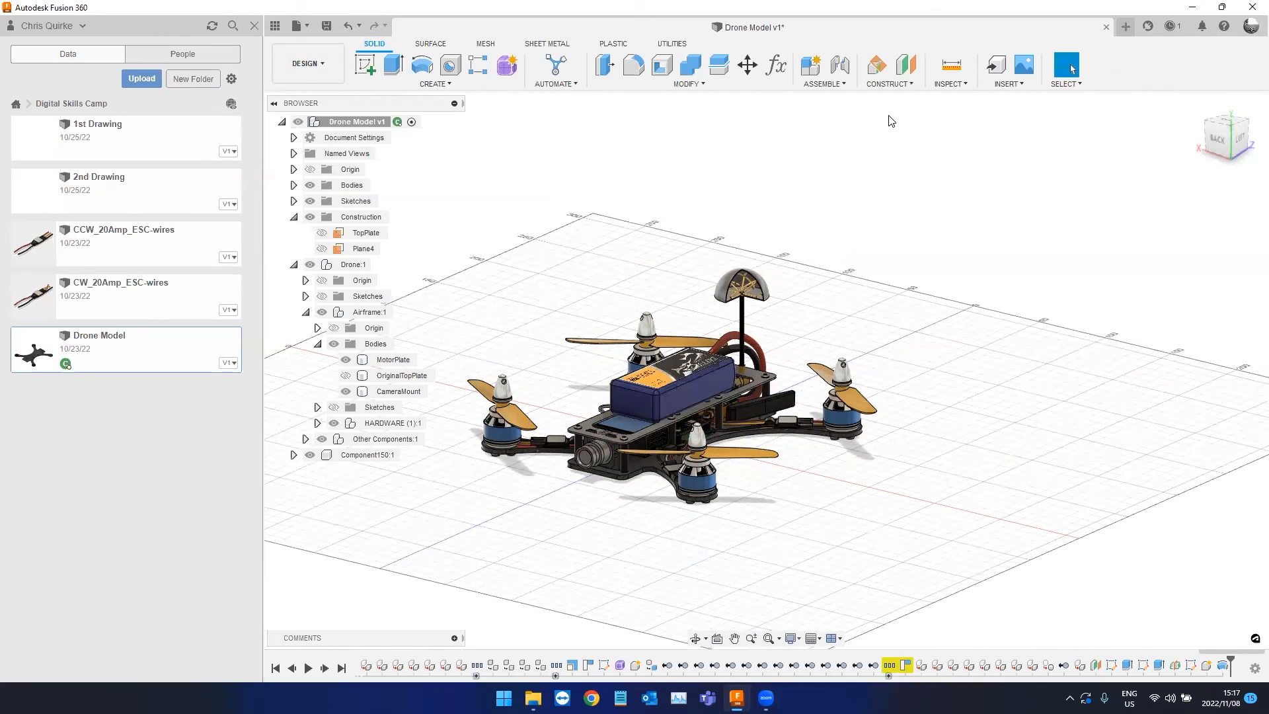
pyautogui.click(824, 84)
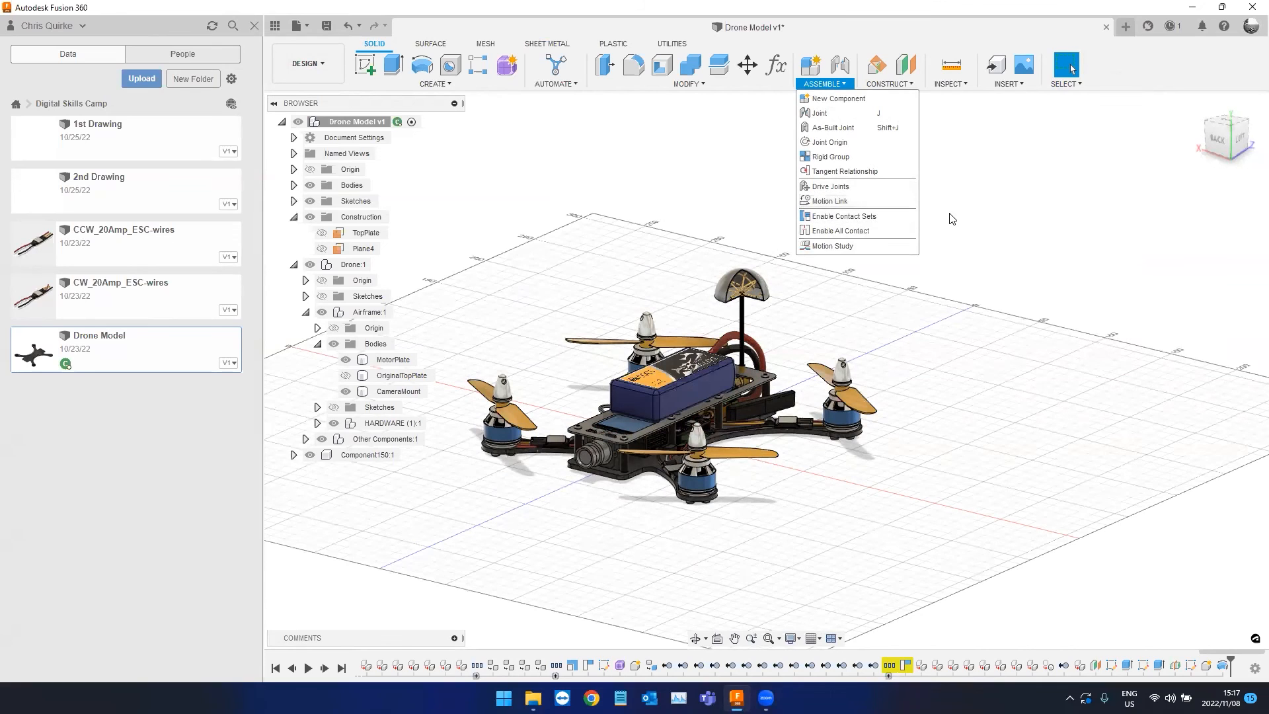
pyautogui.click(890, 85)
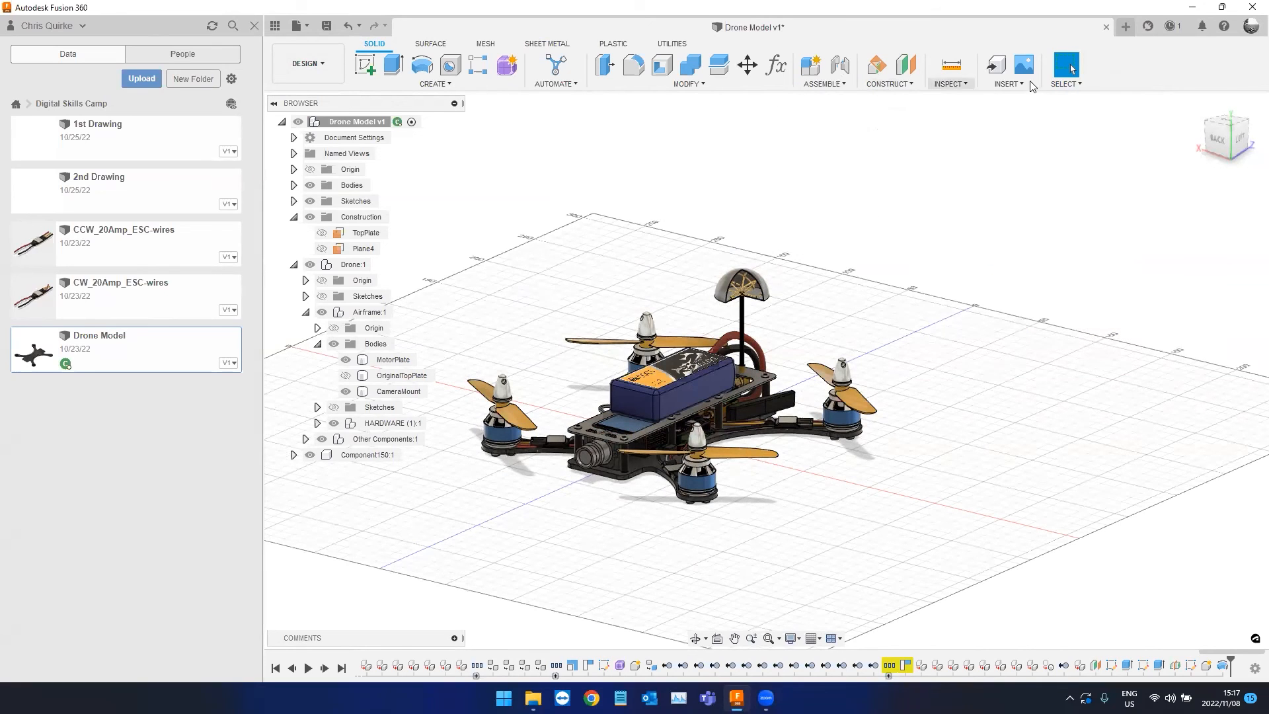
pyautogui.click(956, 87)
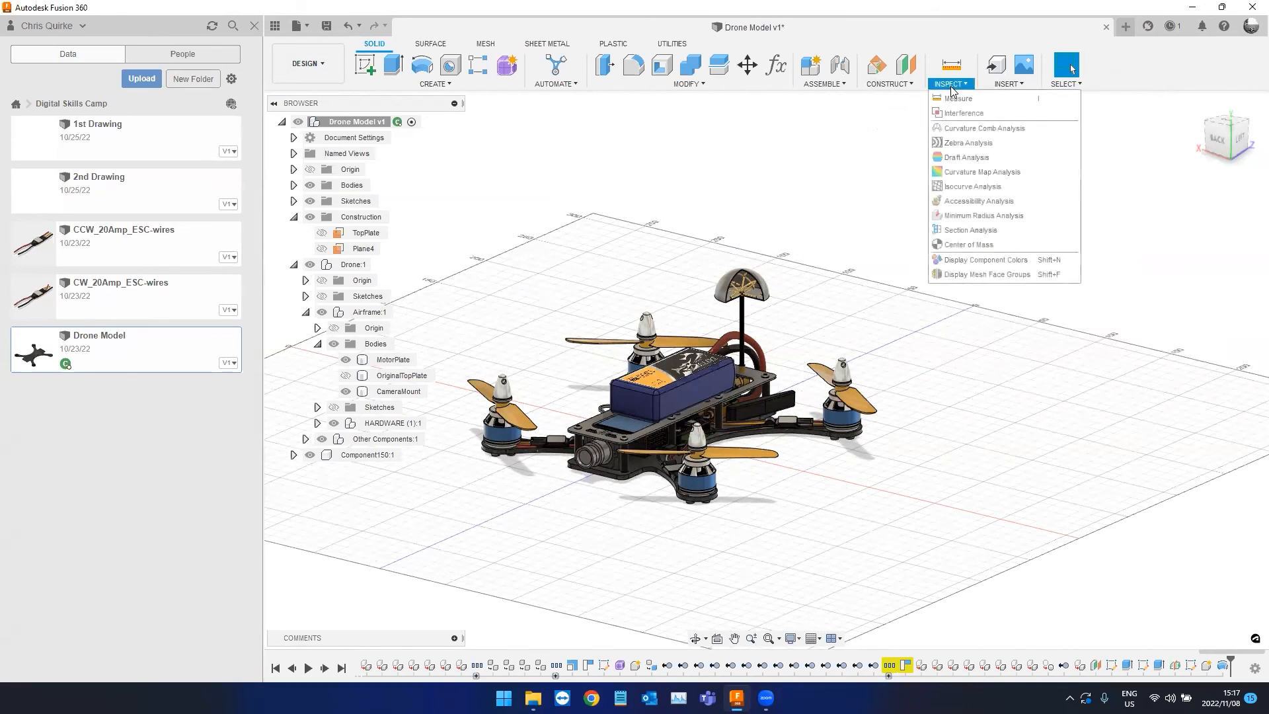
pyautogui.click(1009, 85)
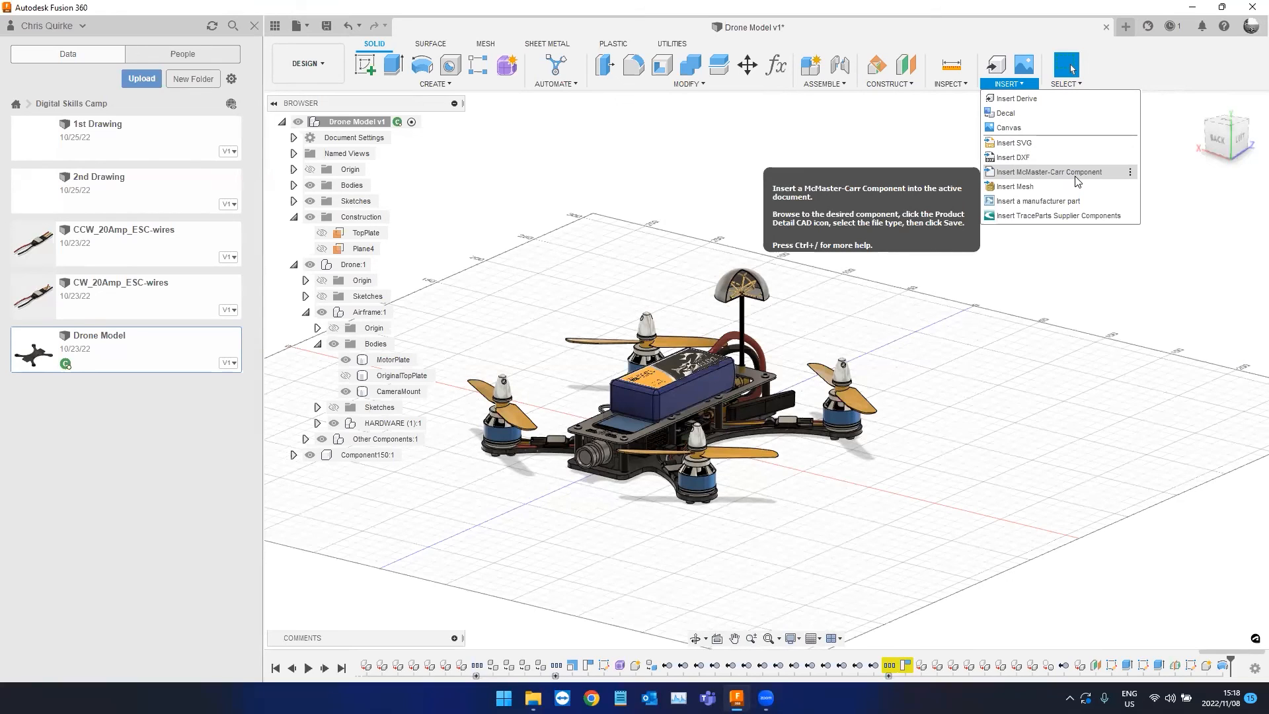
pyautogui.click(924, 132)
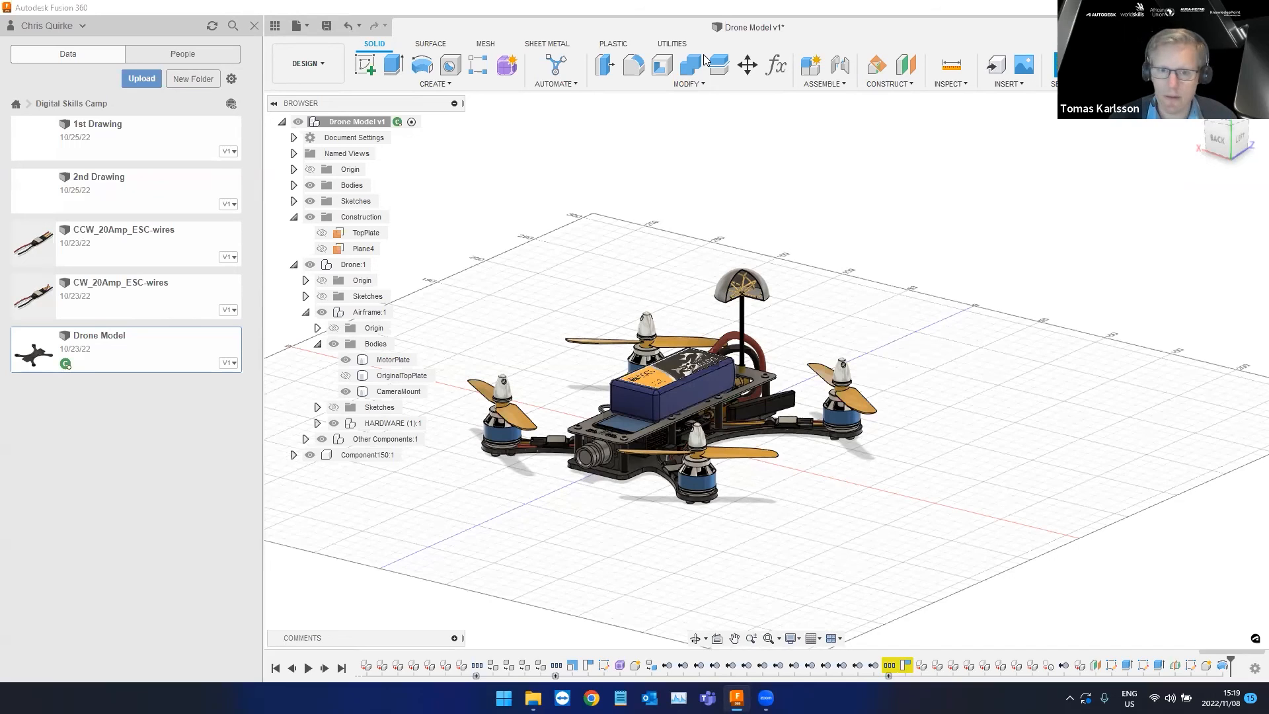
pyautogui.moveTo(739, 240); pyautogui.dragTo(845, 190, button='middle')
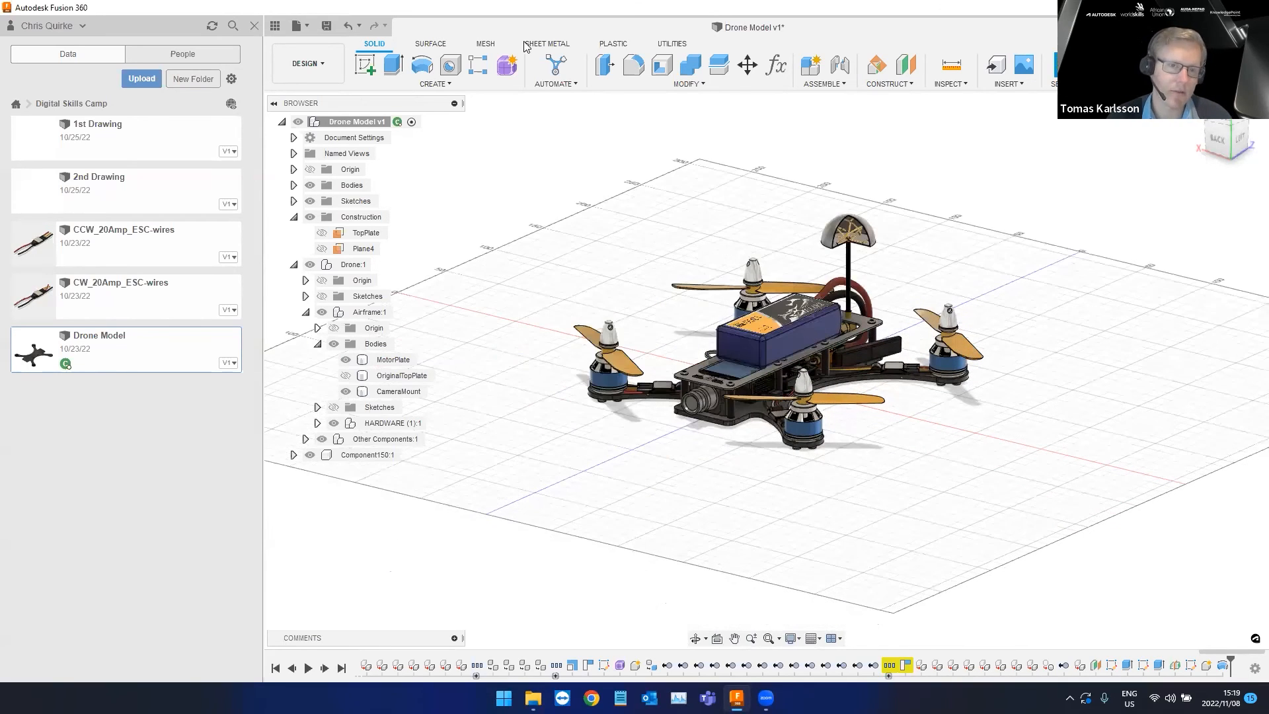